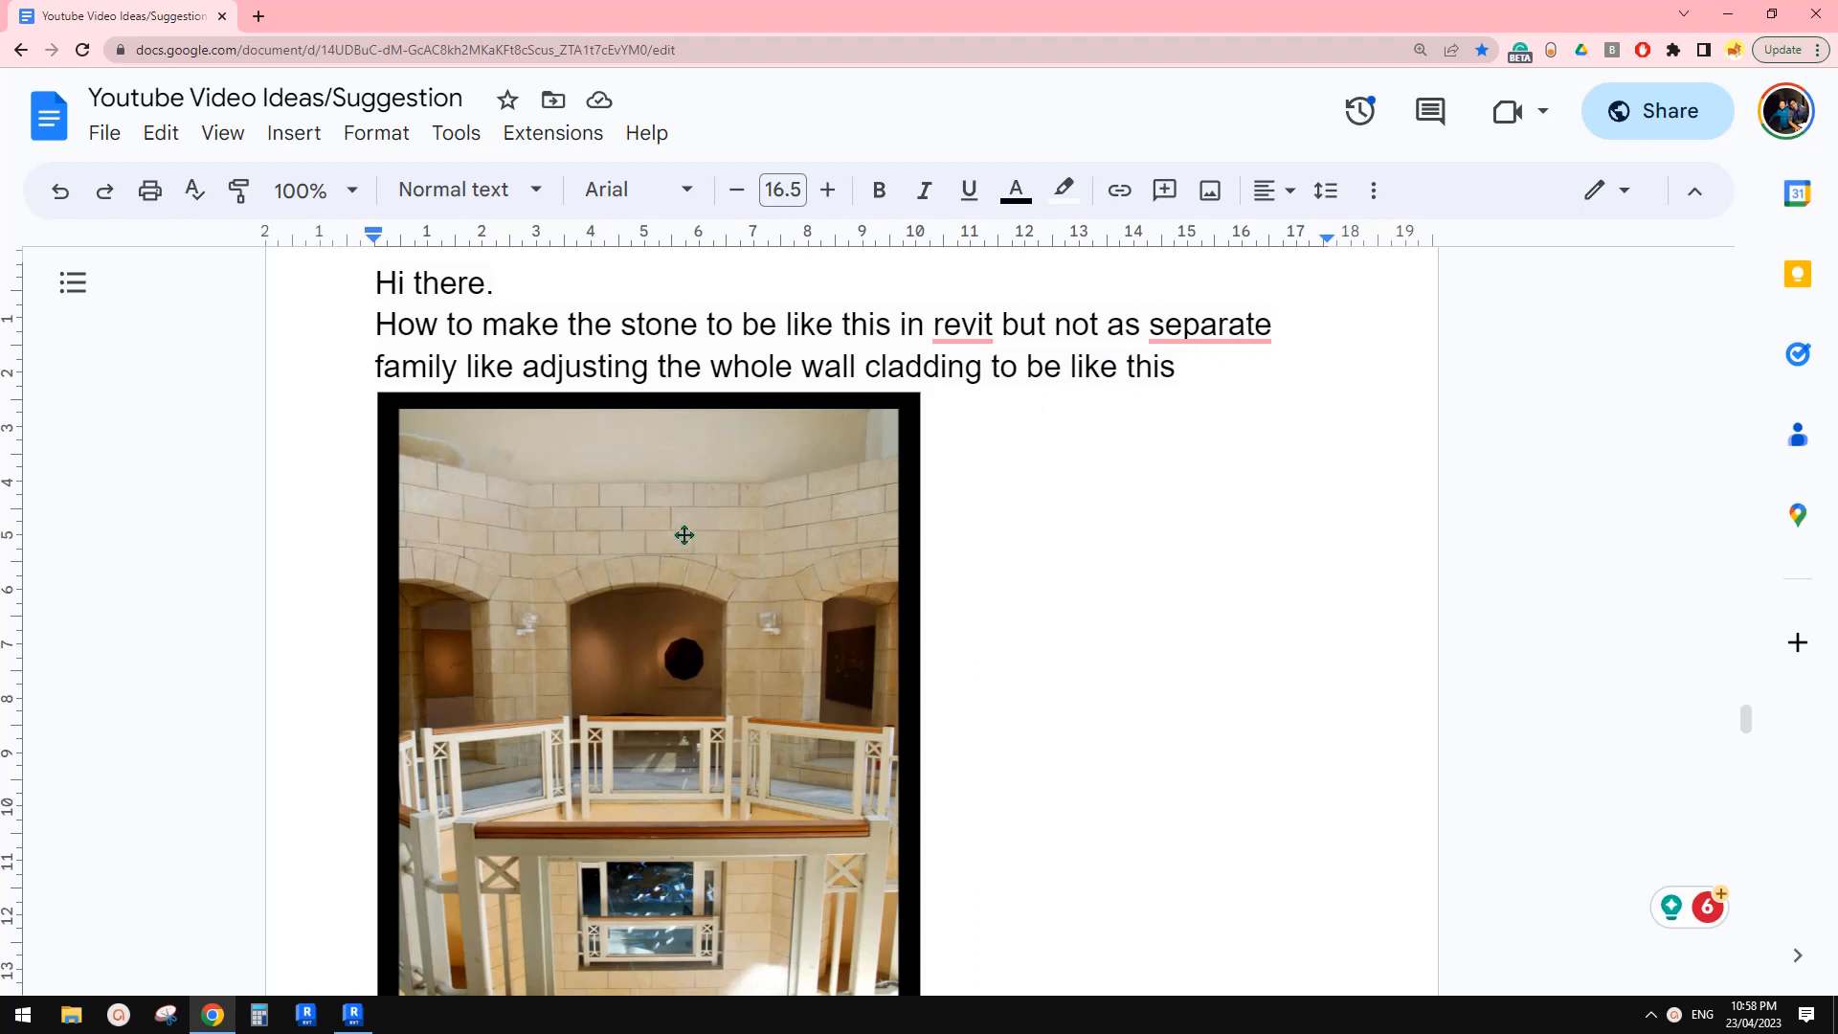
- Review the stone wall request and its reference photo in the document, and switch to Revit
scroll(683, 534, "down", 1)
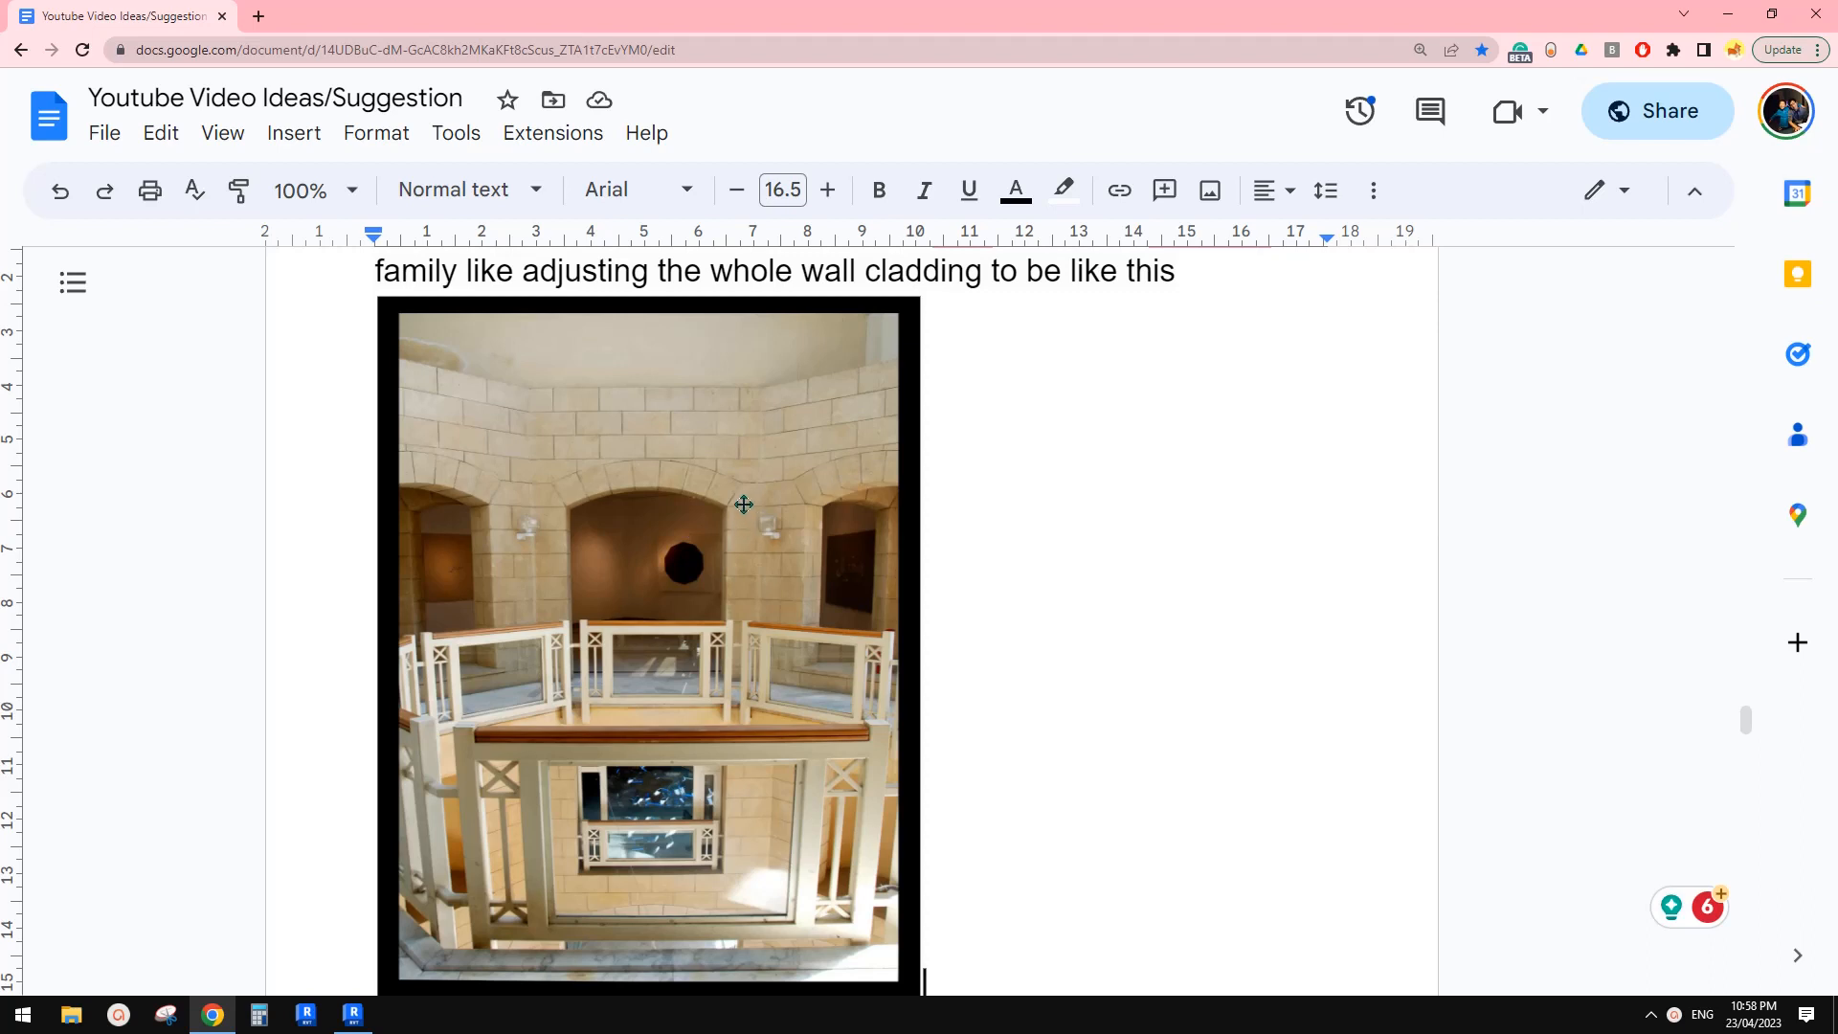
scroll(744, 505, "up", 1)
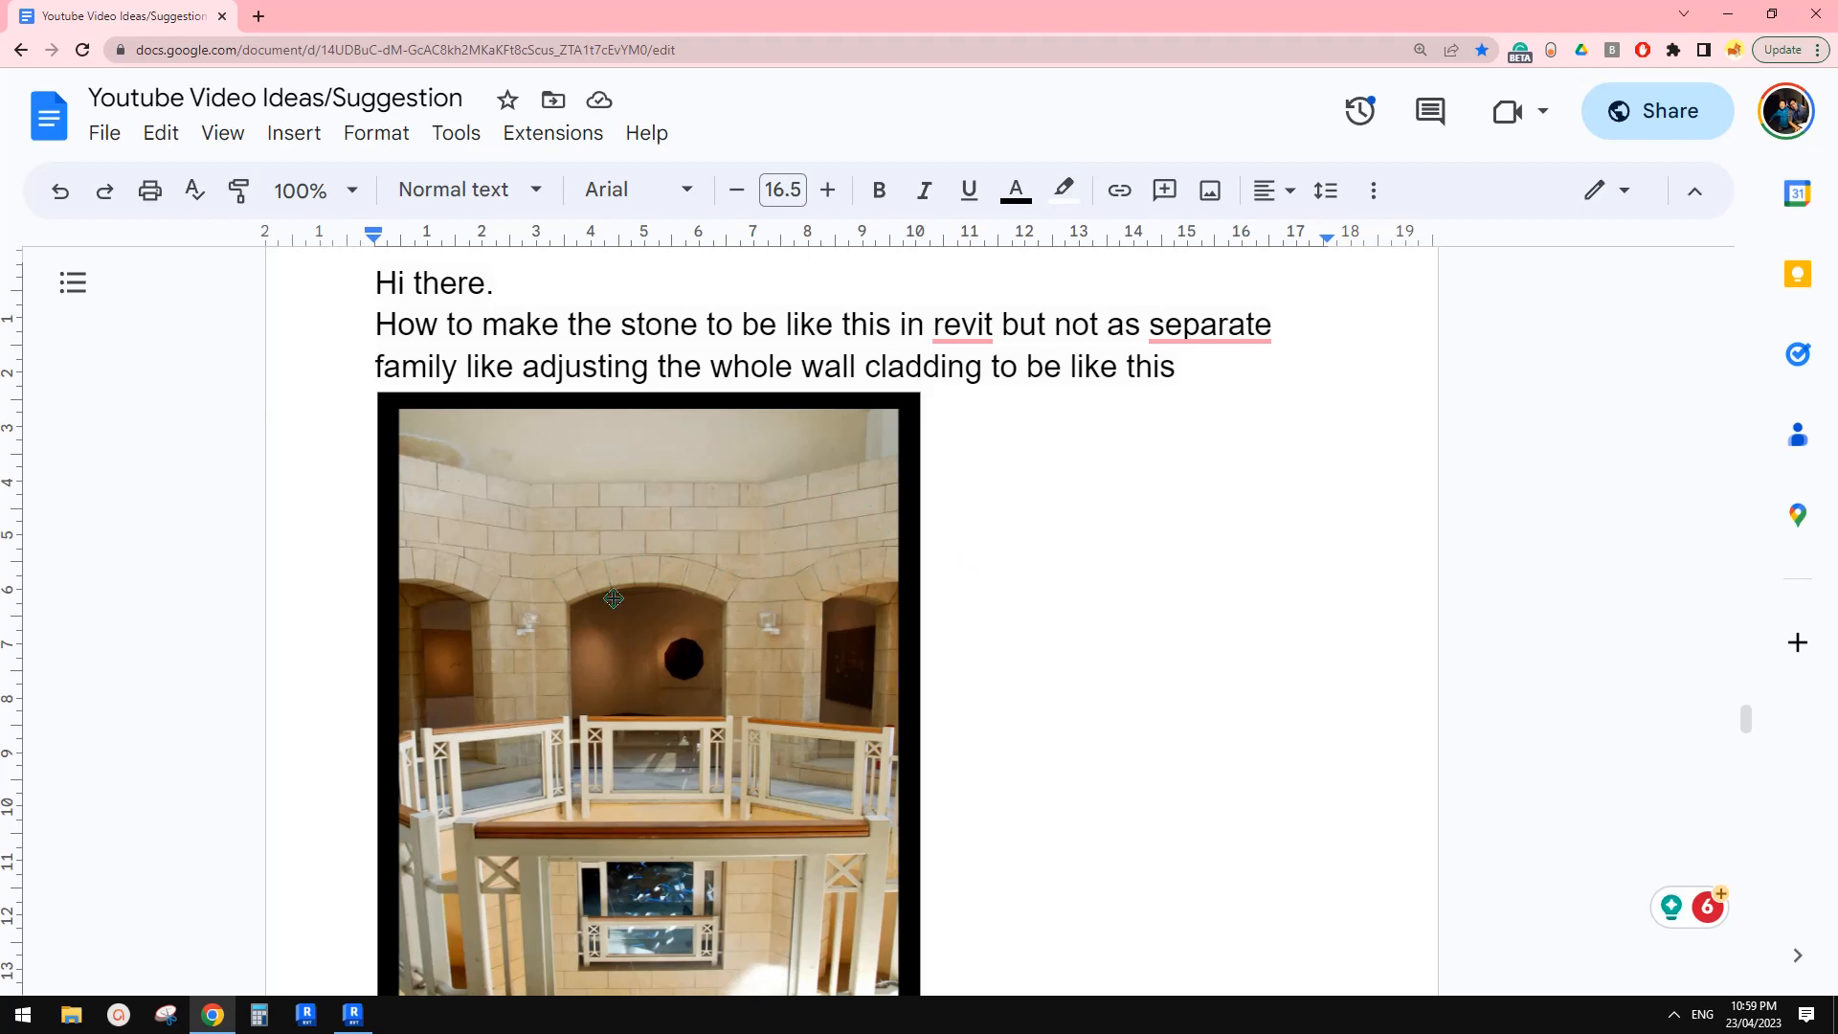
left_click(352, 1014)
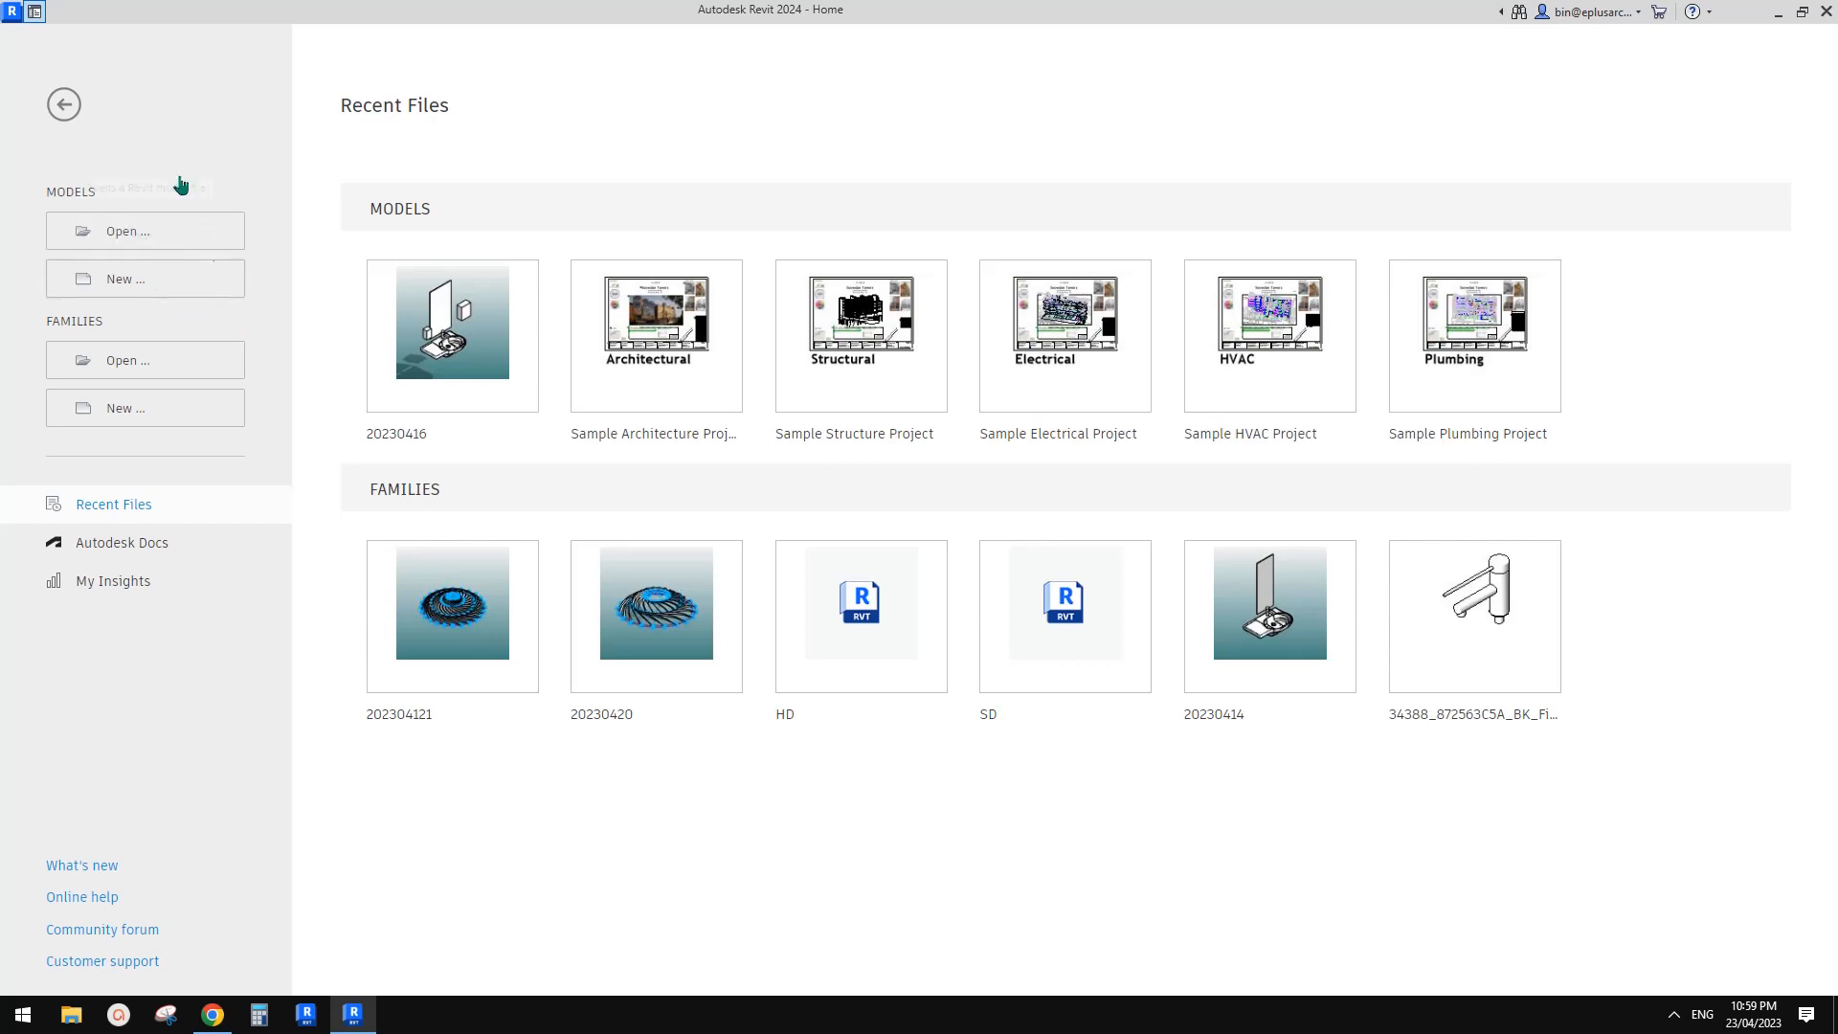
left_click(146, 283)
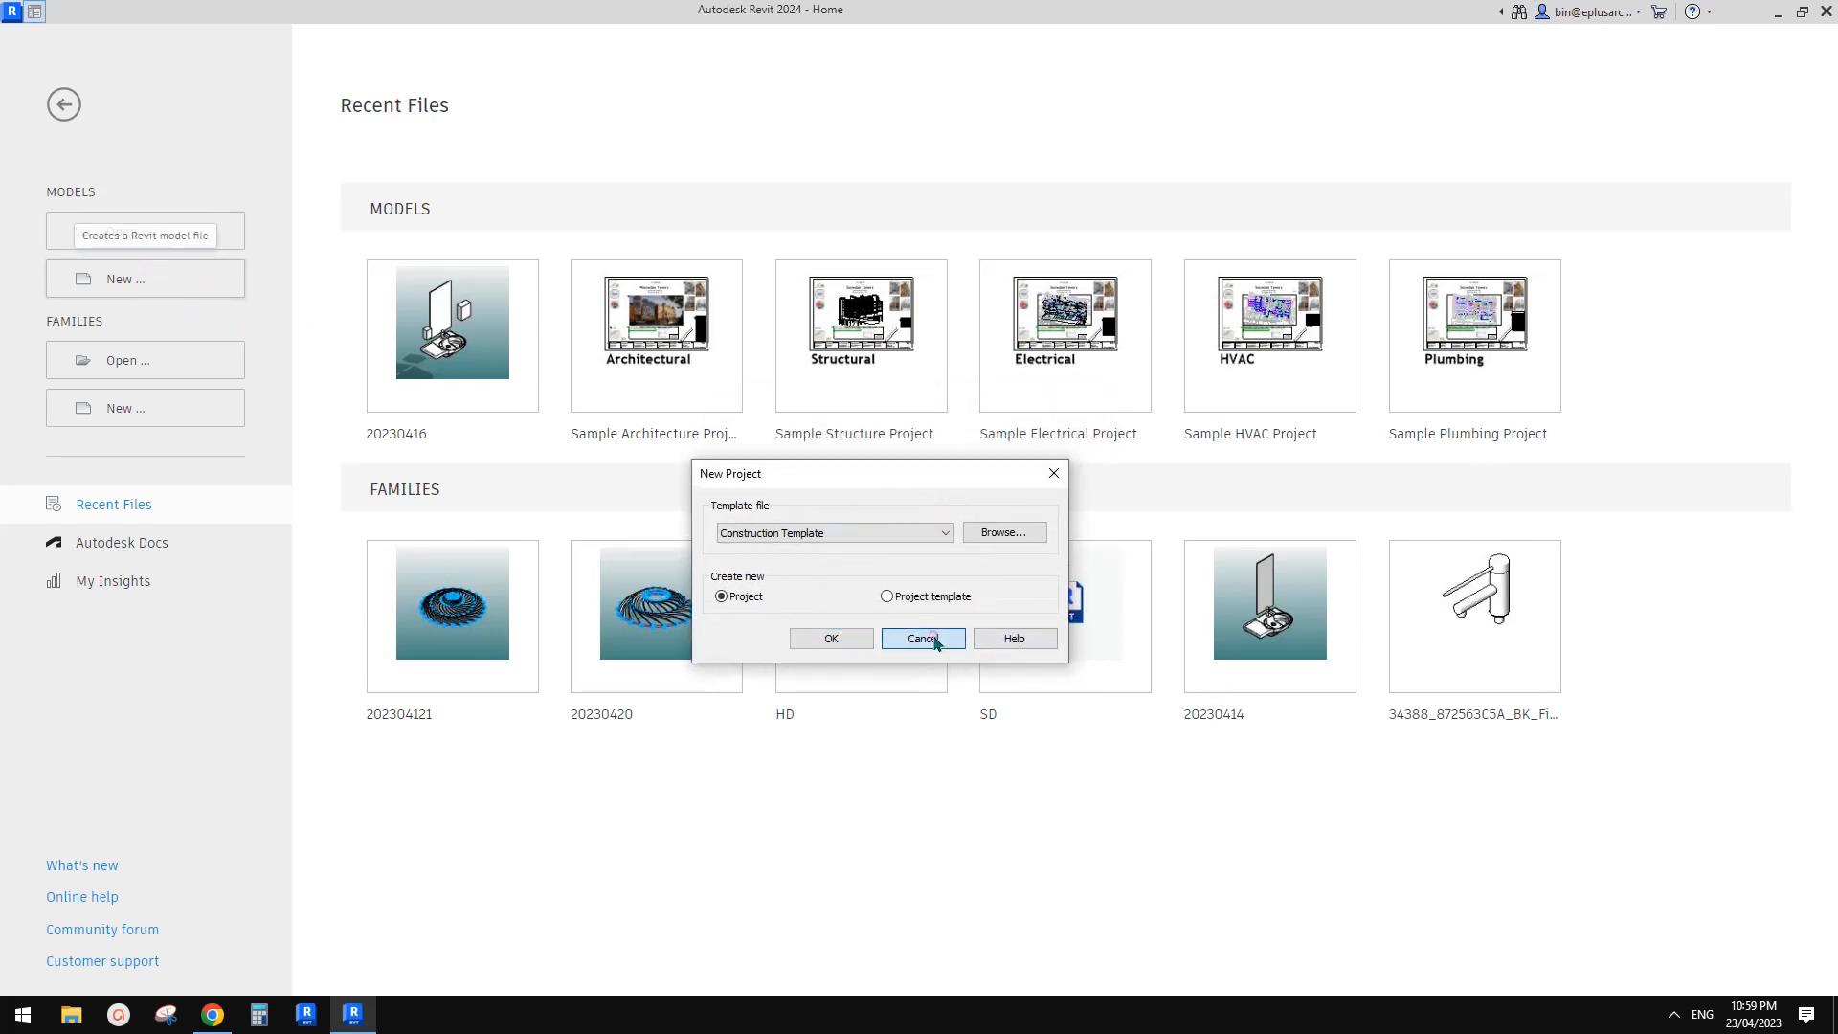
left_click(934, 636)
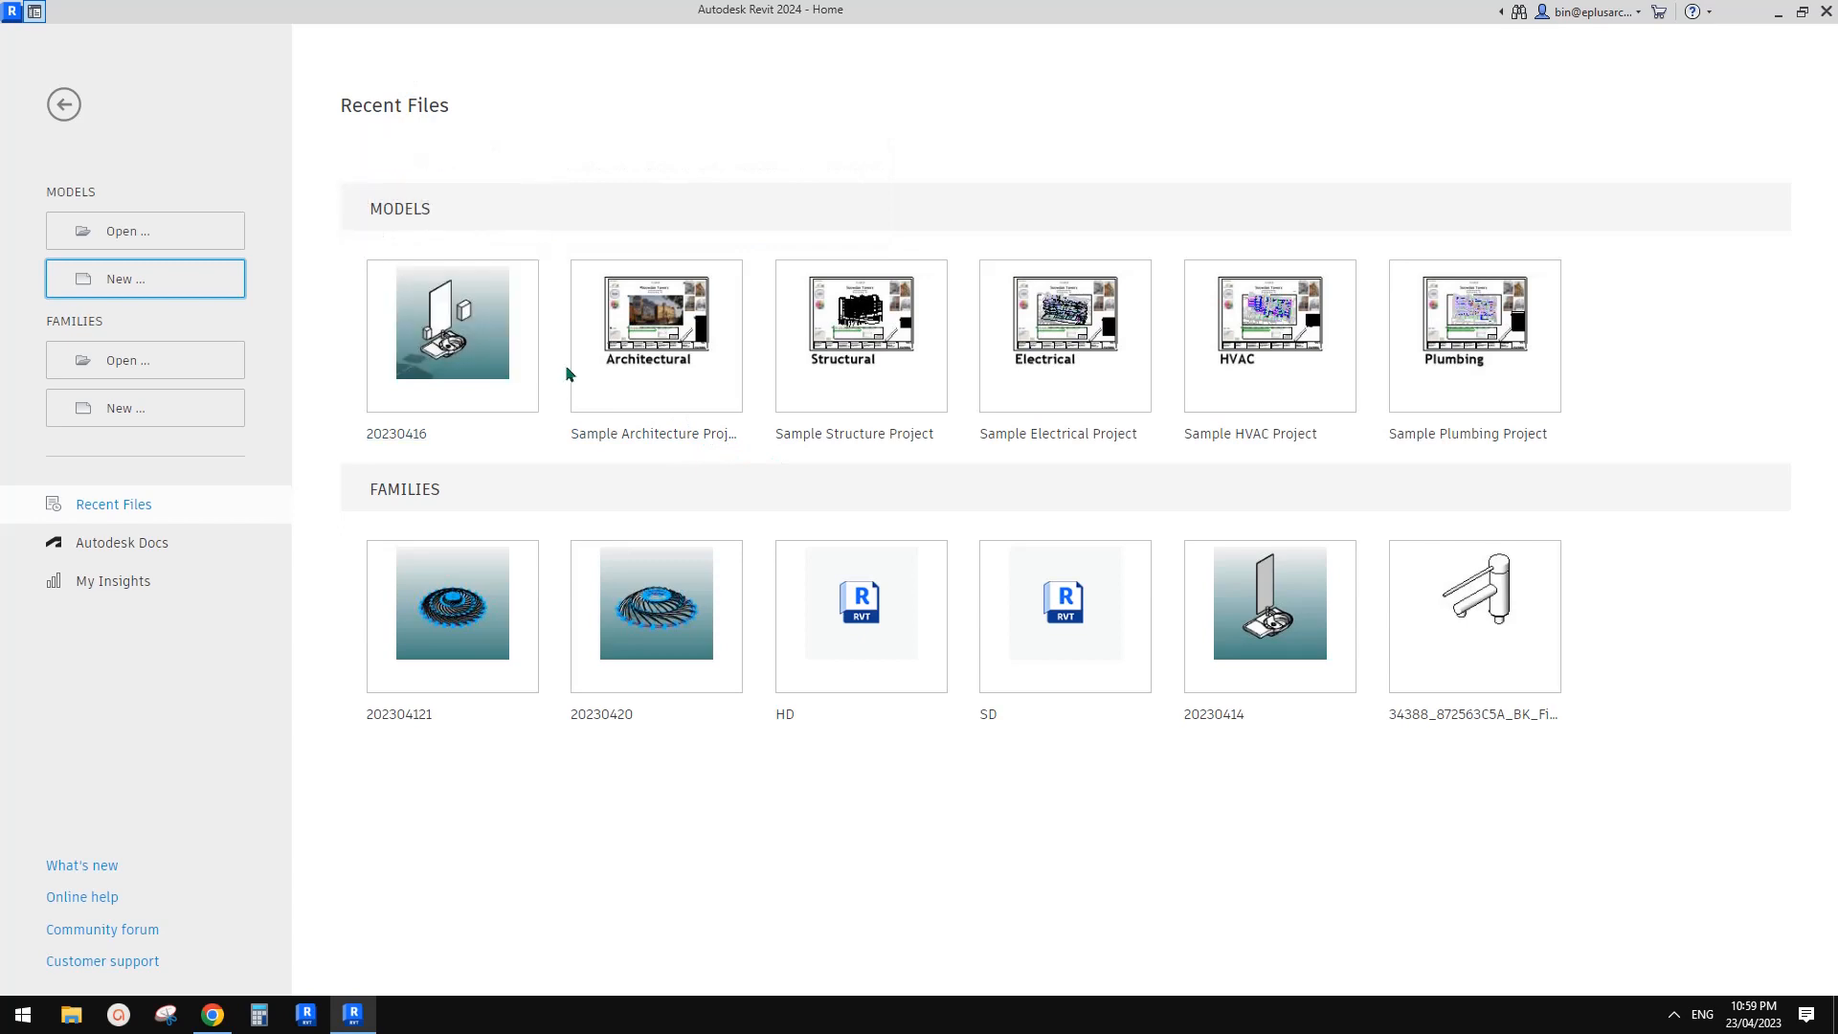
left_click(183, 283)
left_click(34, 12)
left_click(35, 13)
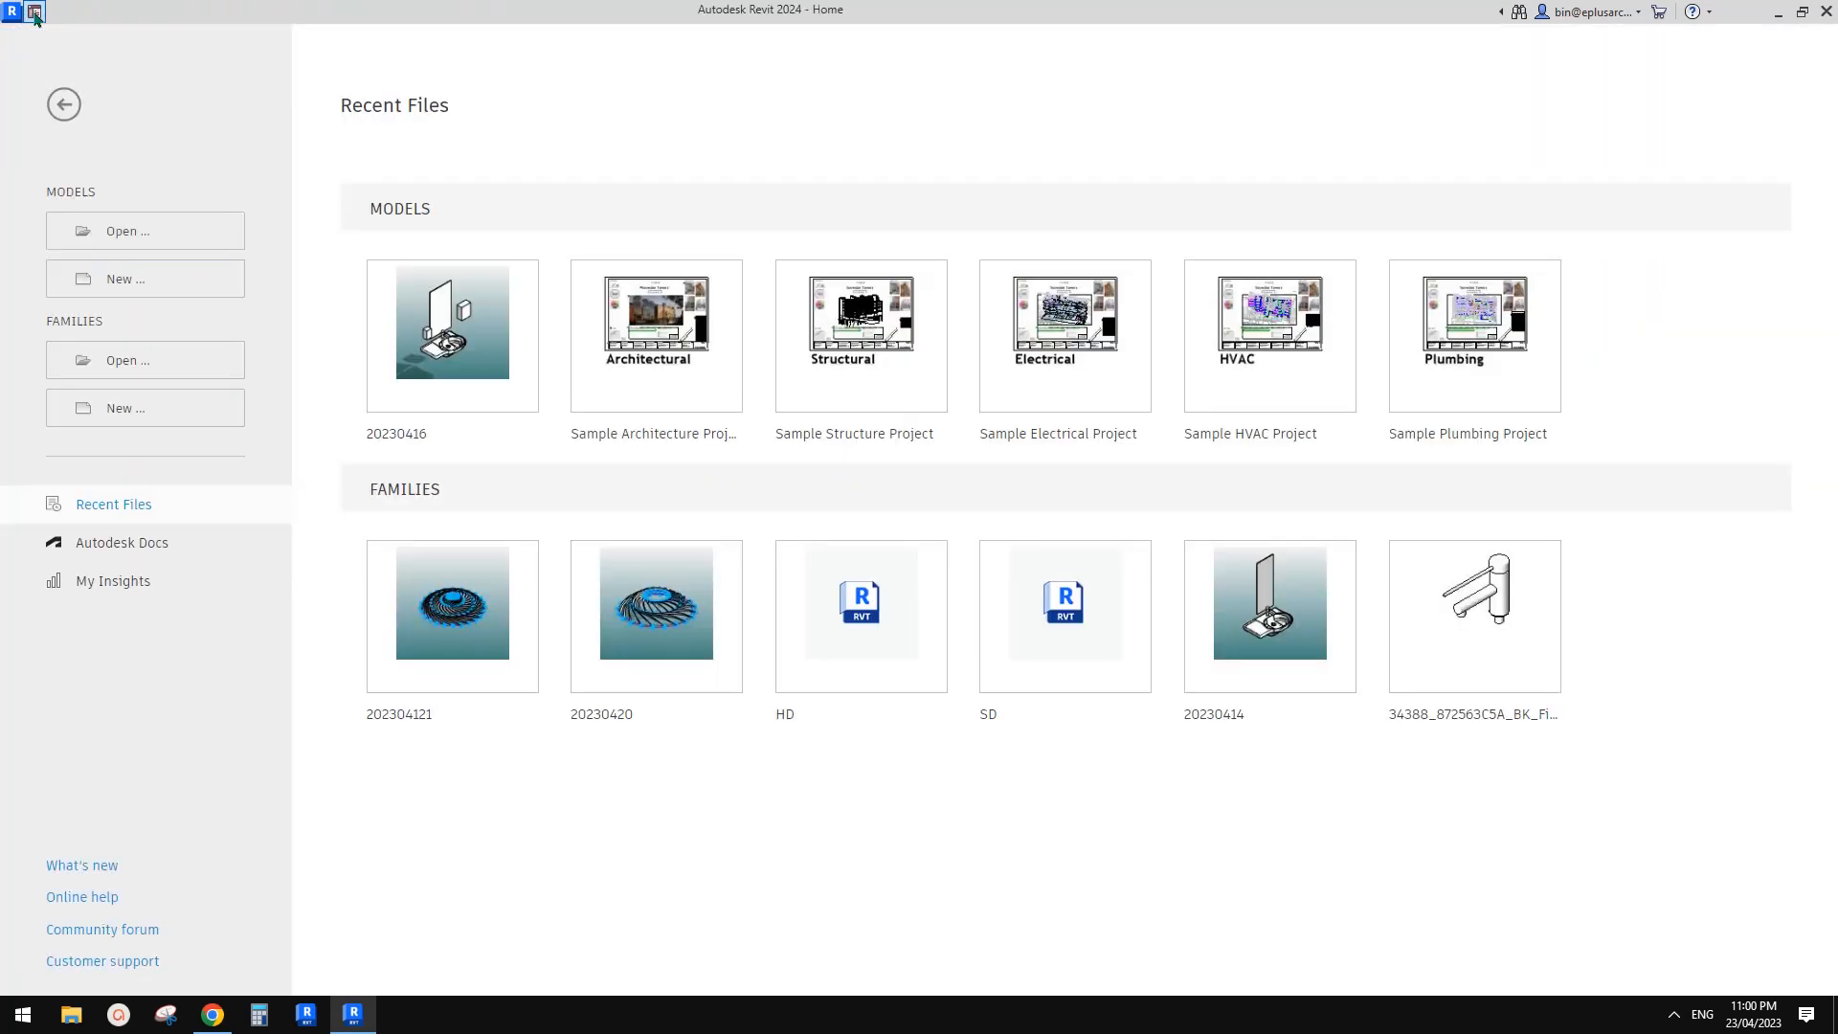
- Leave the home screen and open the File Locations settings in Revit's options
left_click(34, 12)
left_click(21, 37)
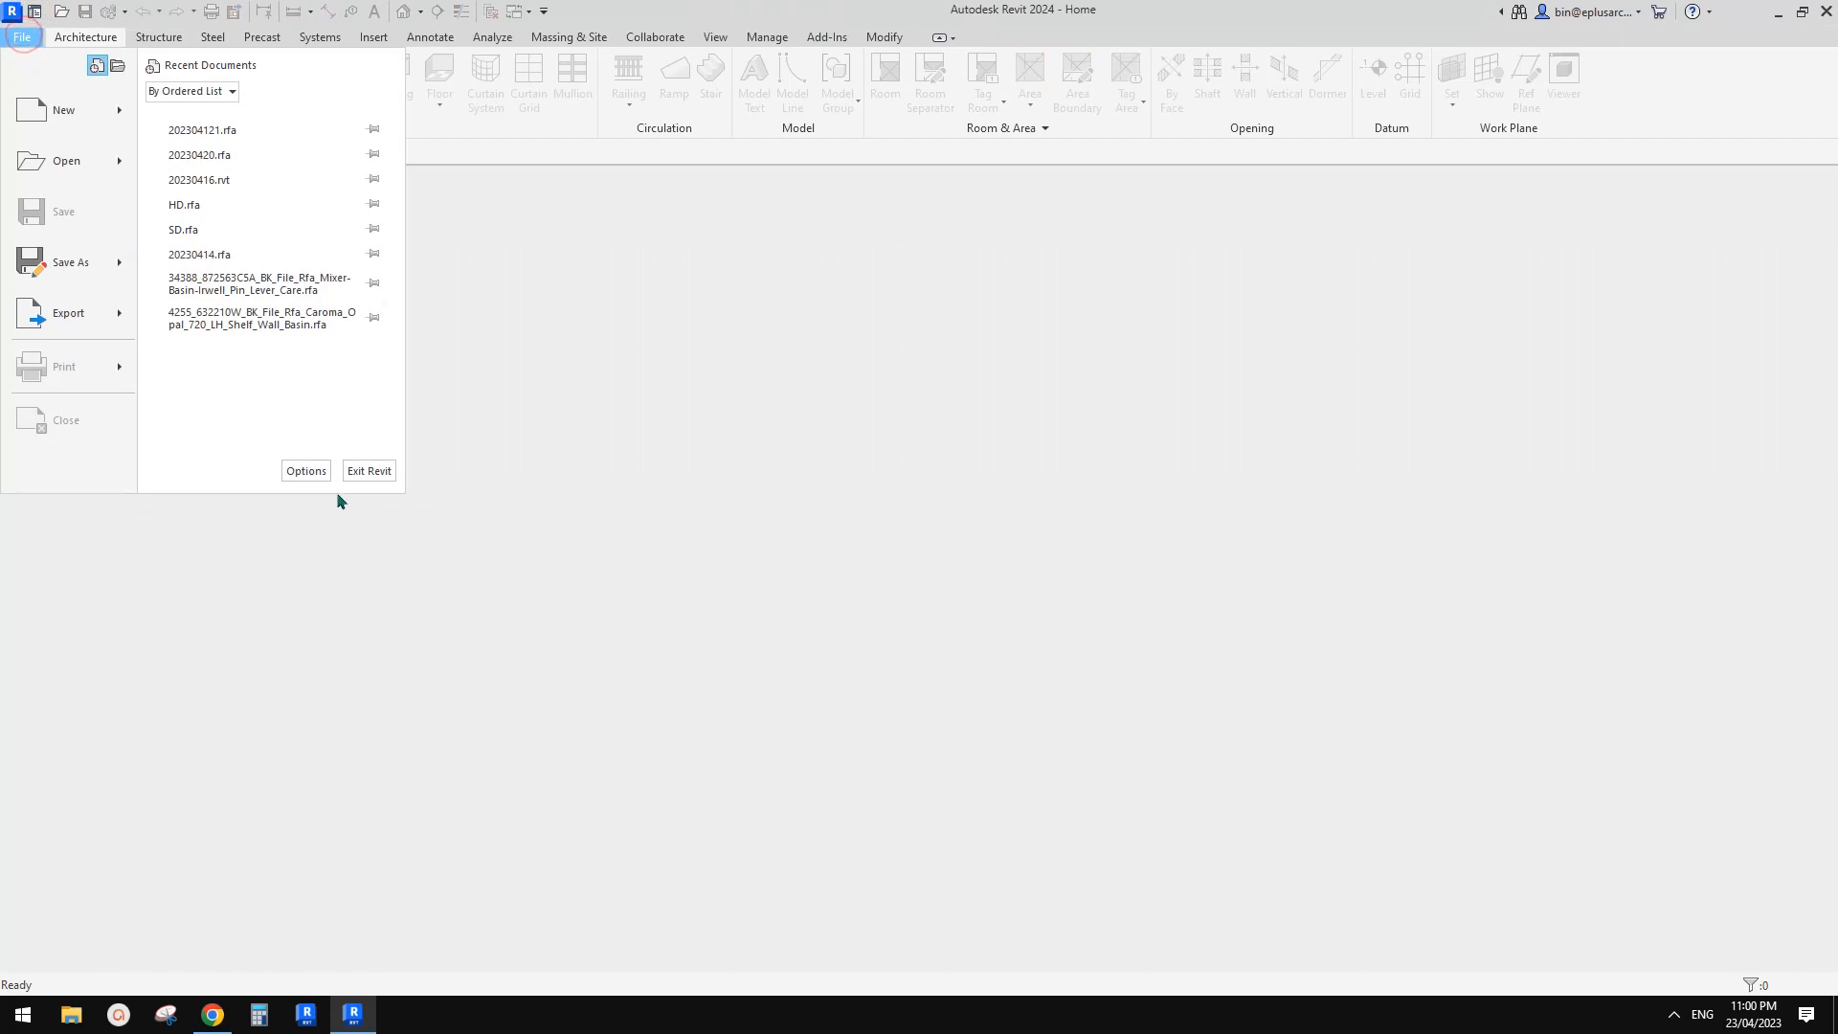
left_click(309, 470)
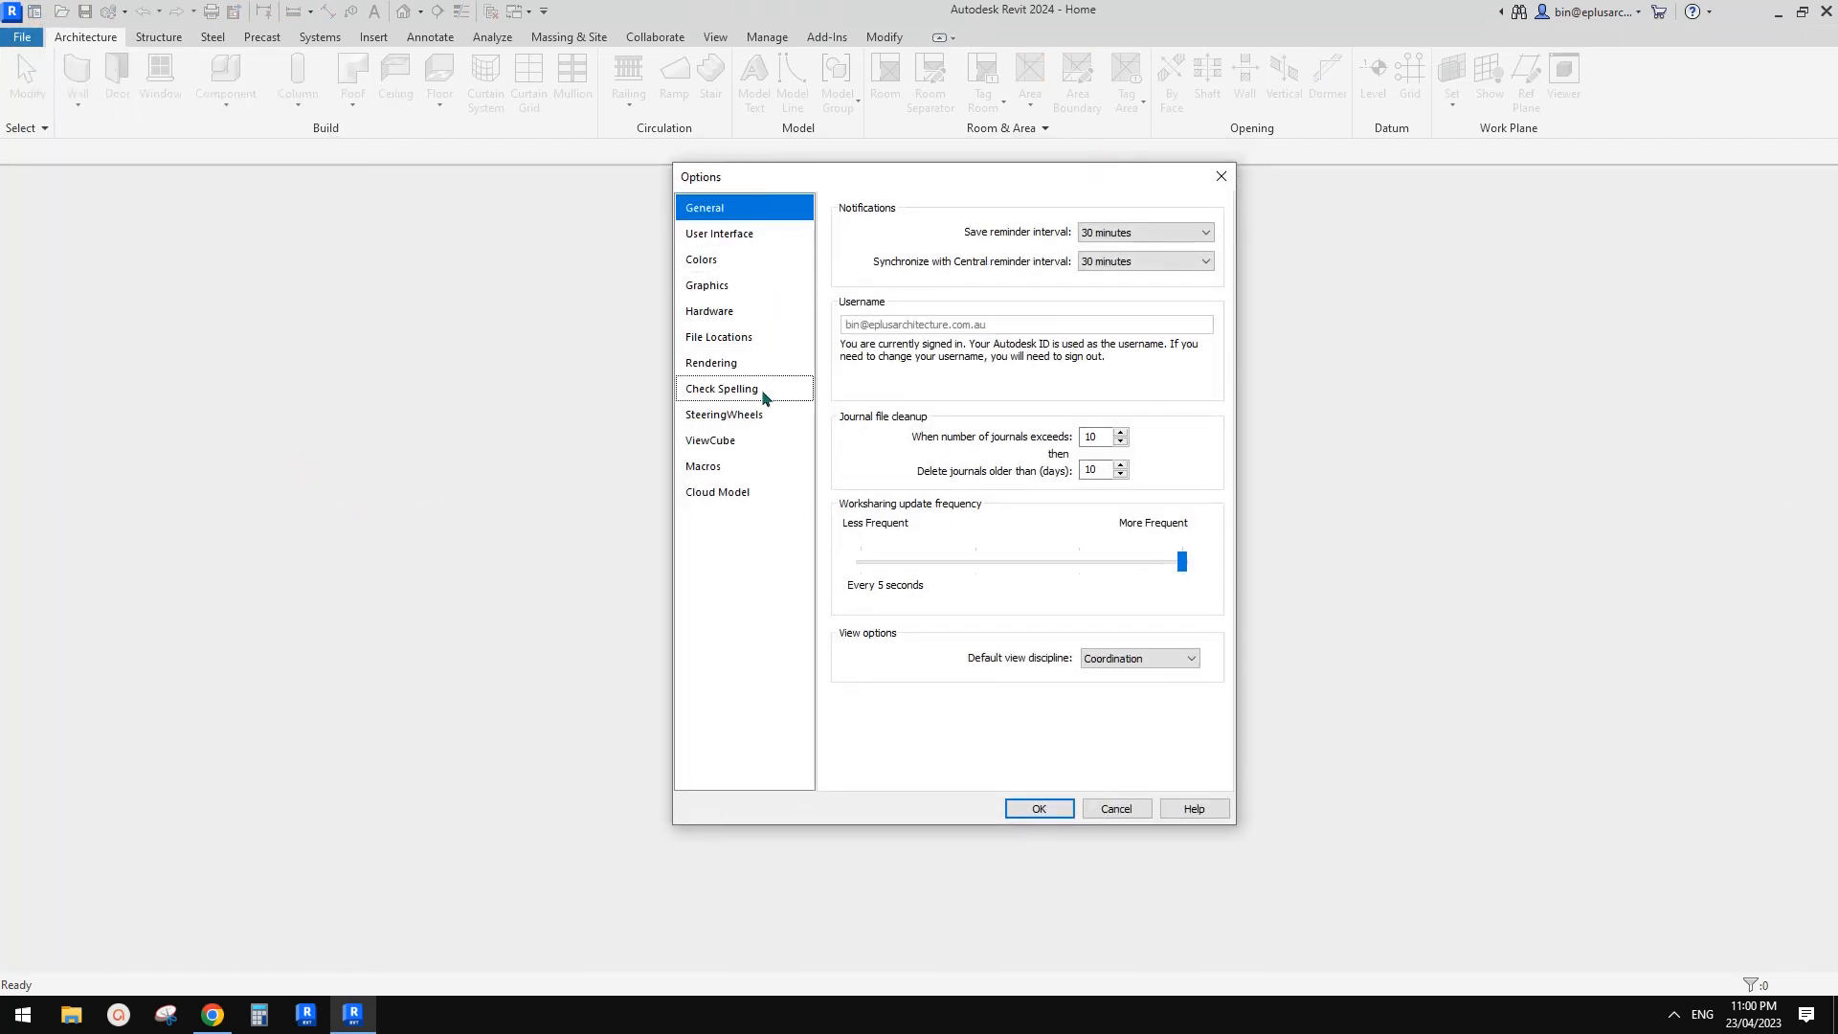
left_click(723, 343)
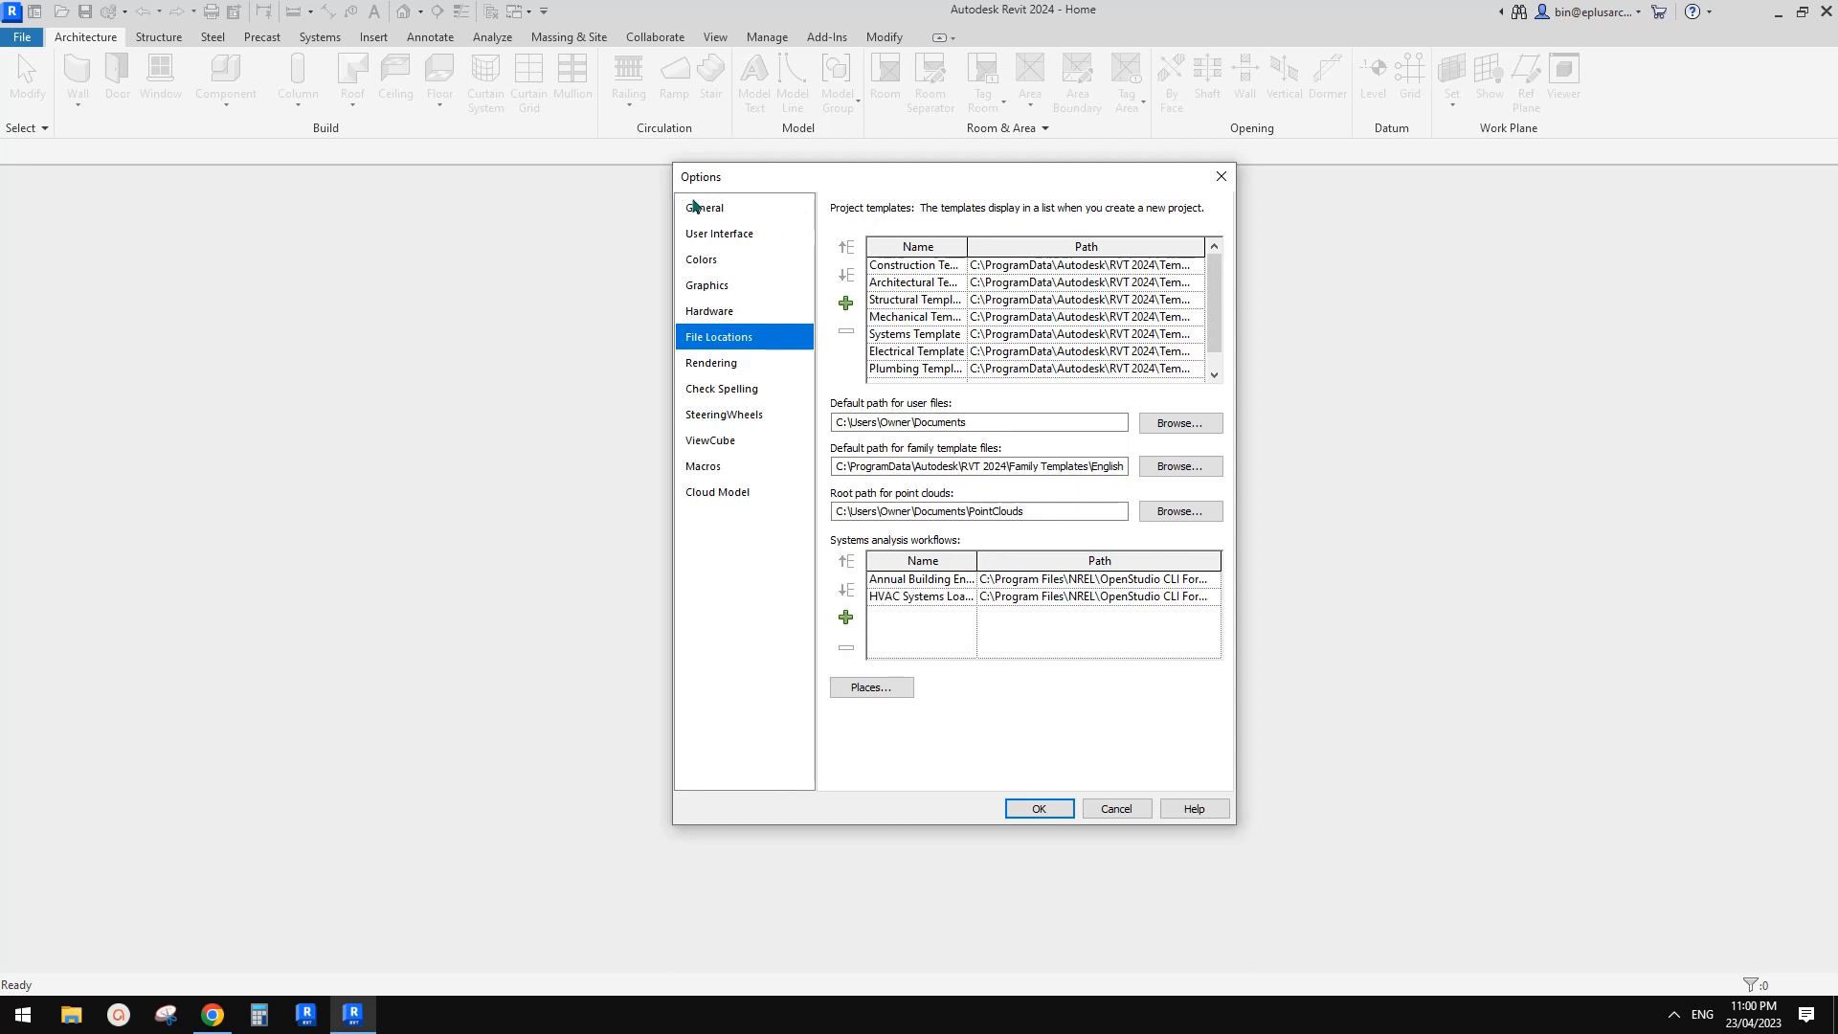
- Widen the Name column of the project templates list and examine the template names and file paths
left_click_drag(967, 247, 987, 247)
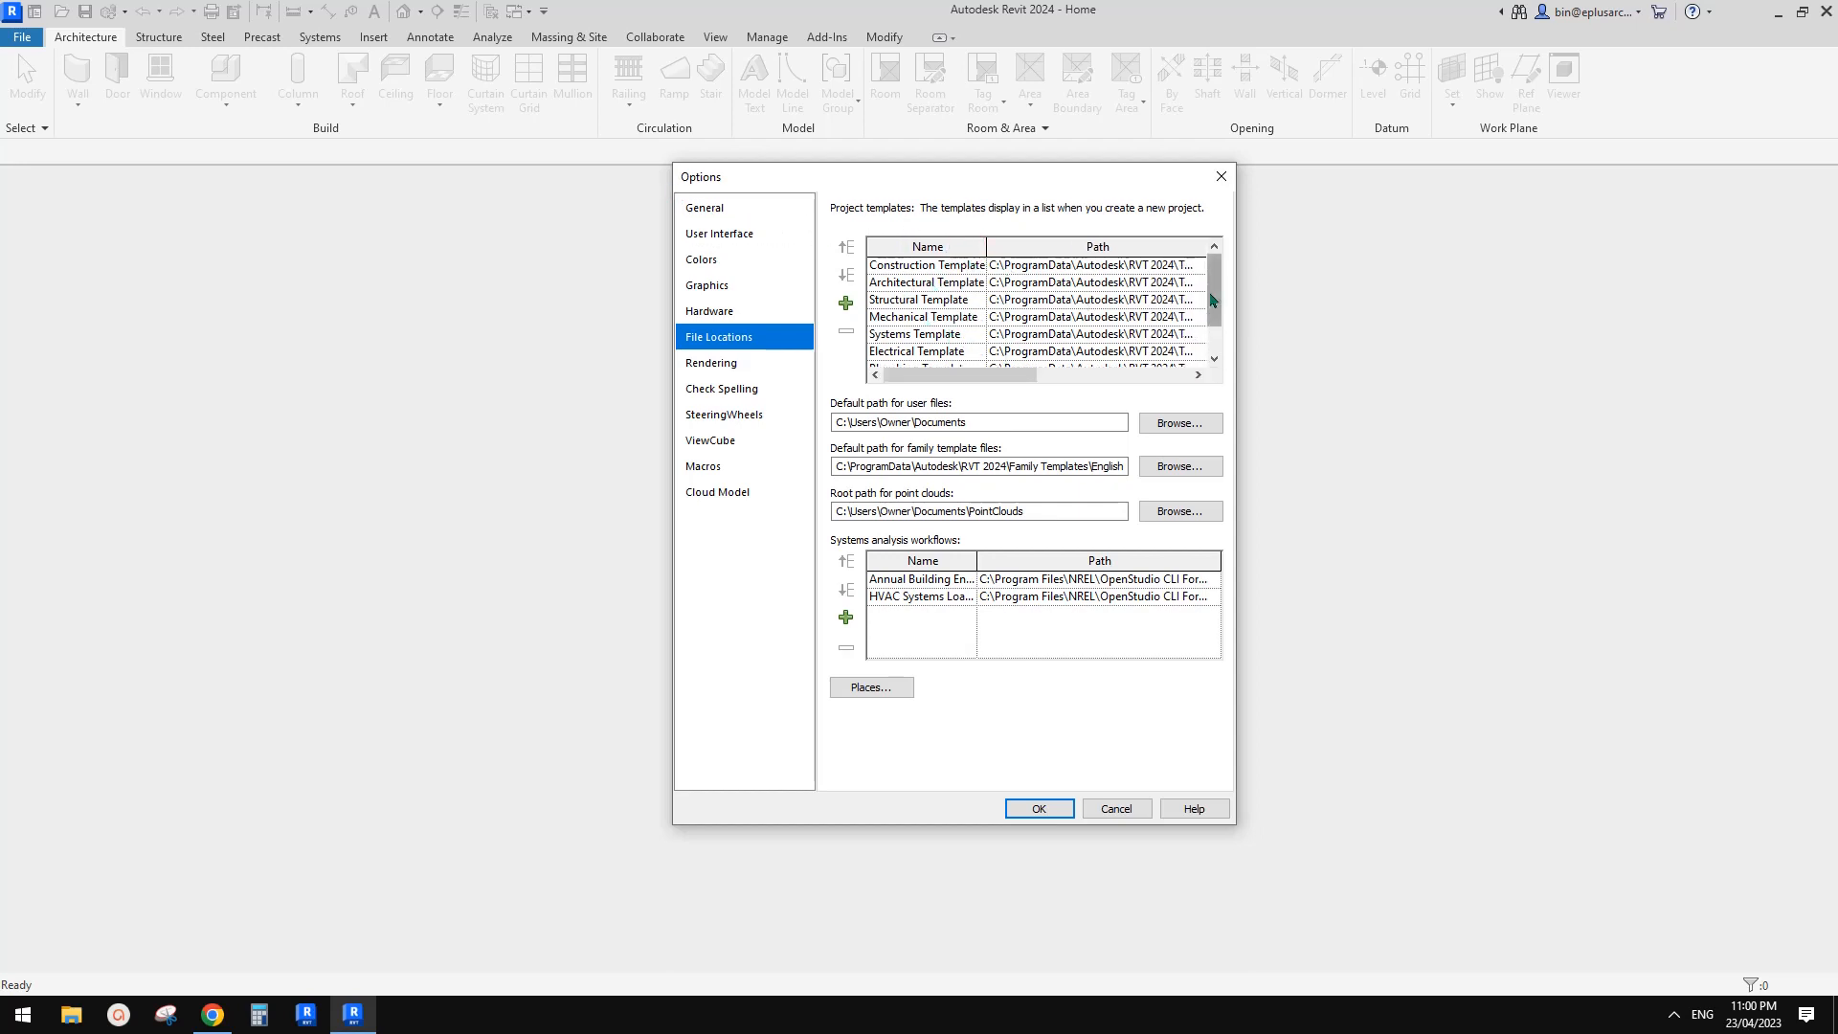
mouse_move(1212, 291)
left_mouse_down()
mouse_move(1220, 332)
mouse_move(1220, 281)
left_mouse_up()
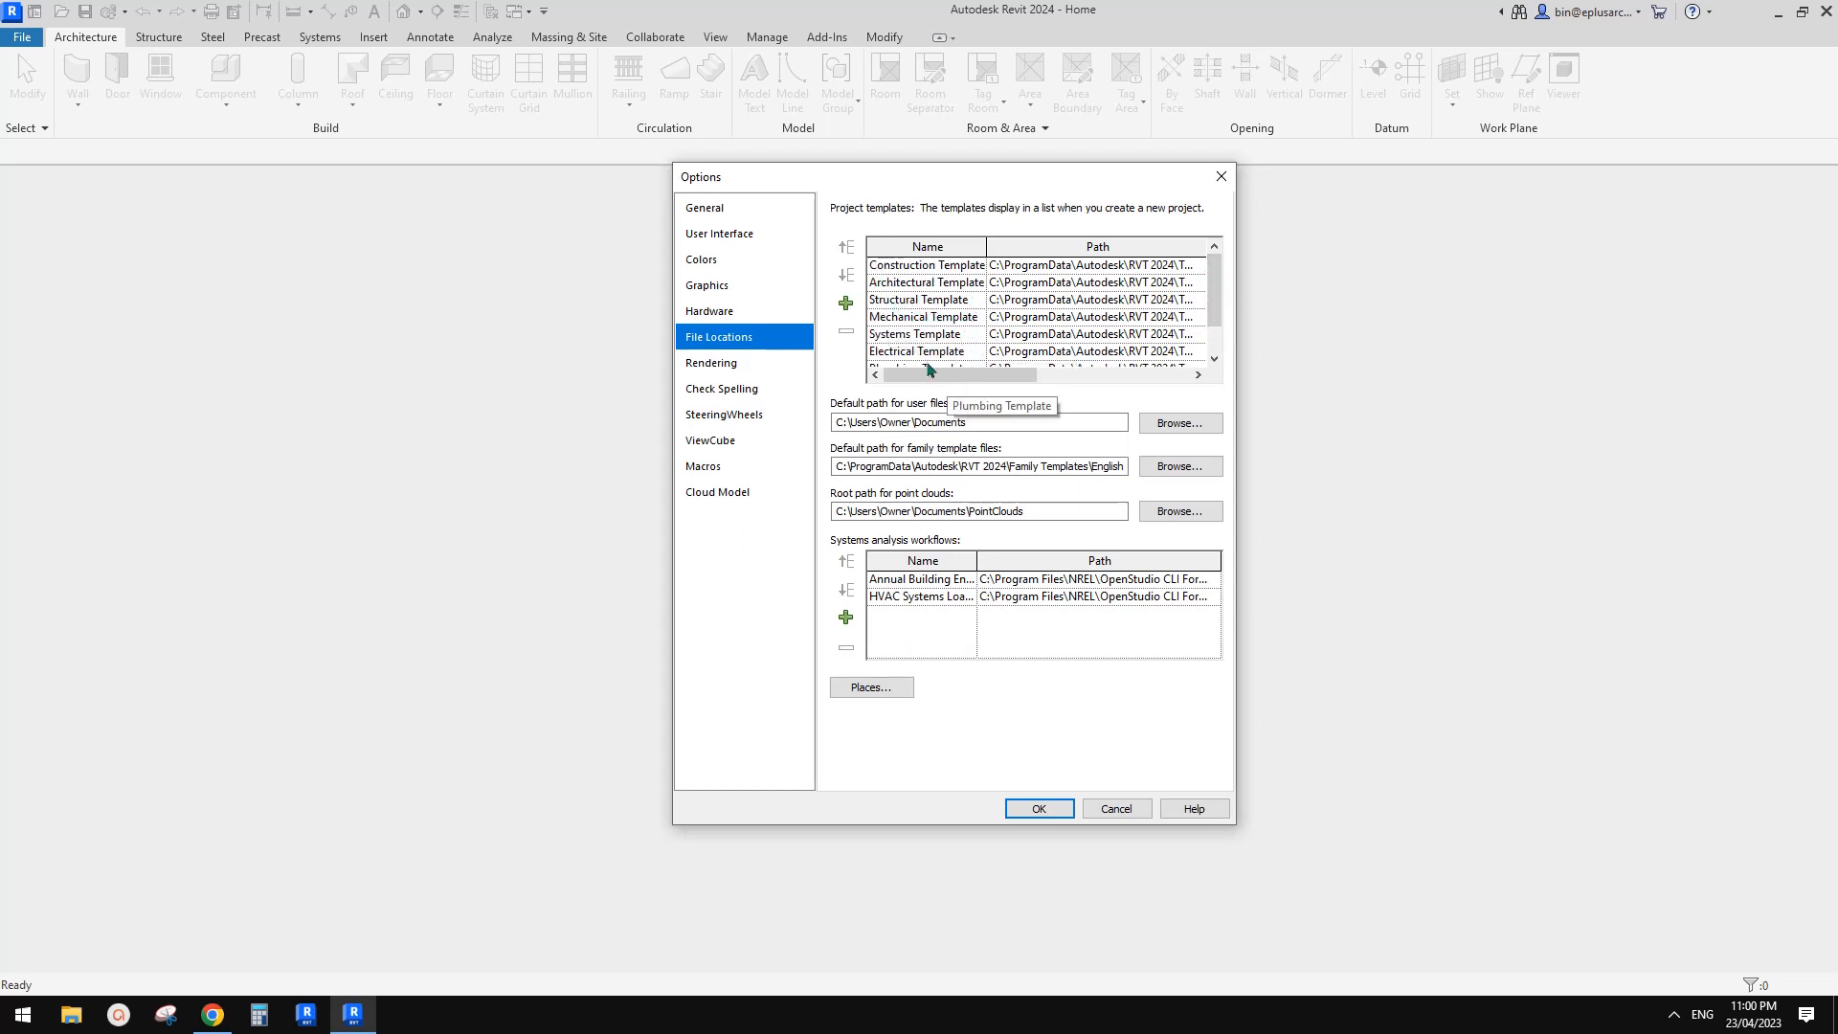
mouse_move(983, 376)
left_mouse_down()
mouse_move(1170, 378)
mouse_move(981, 369)
left_mouse_up()
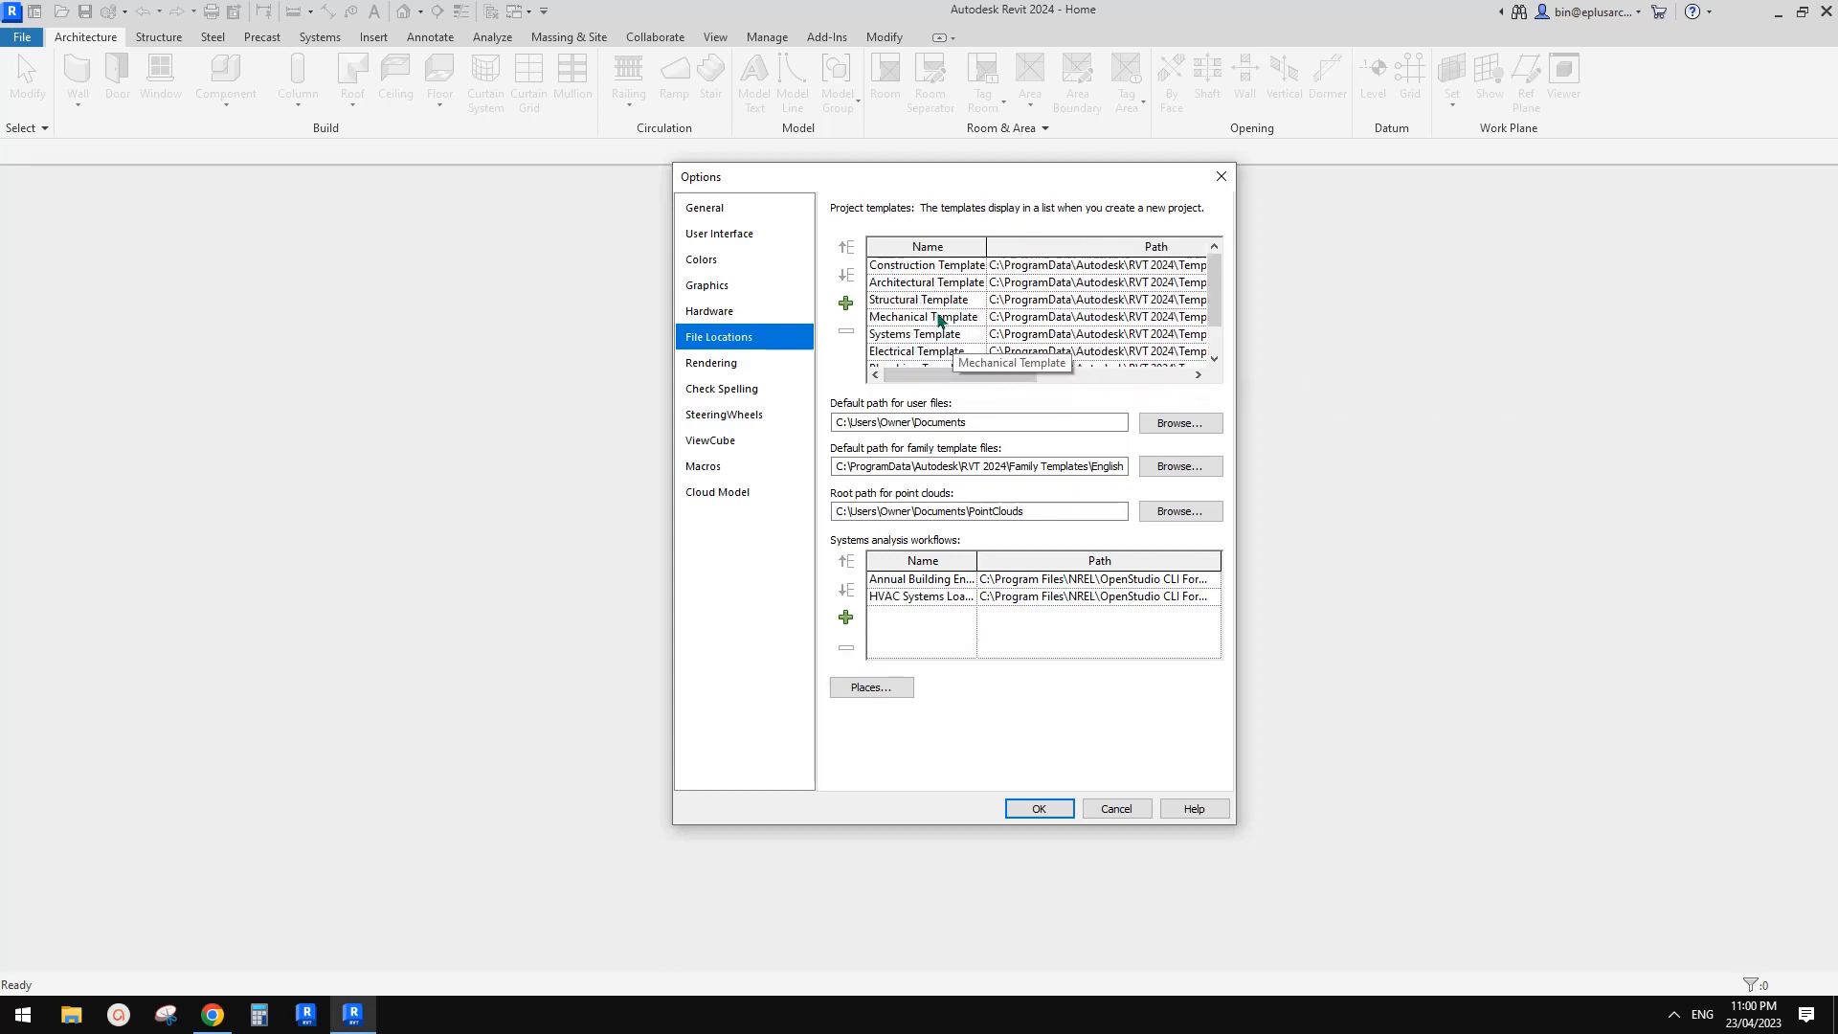
left_click(952, 263)
left_click(1057, 266)
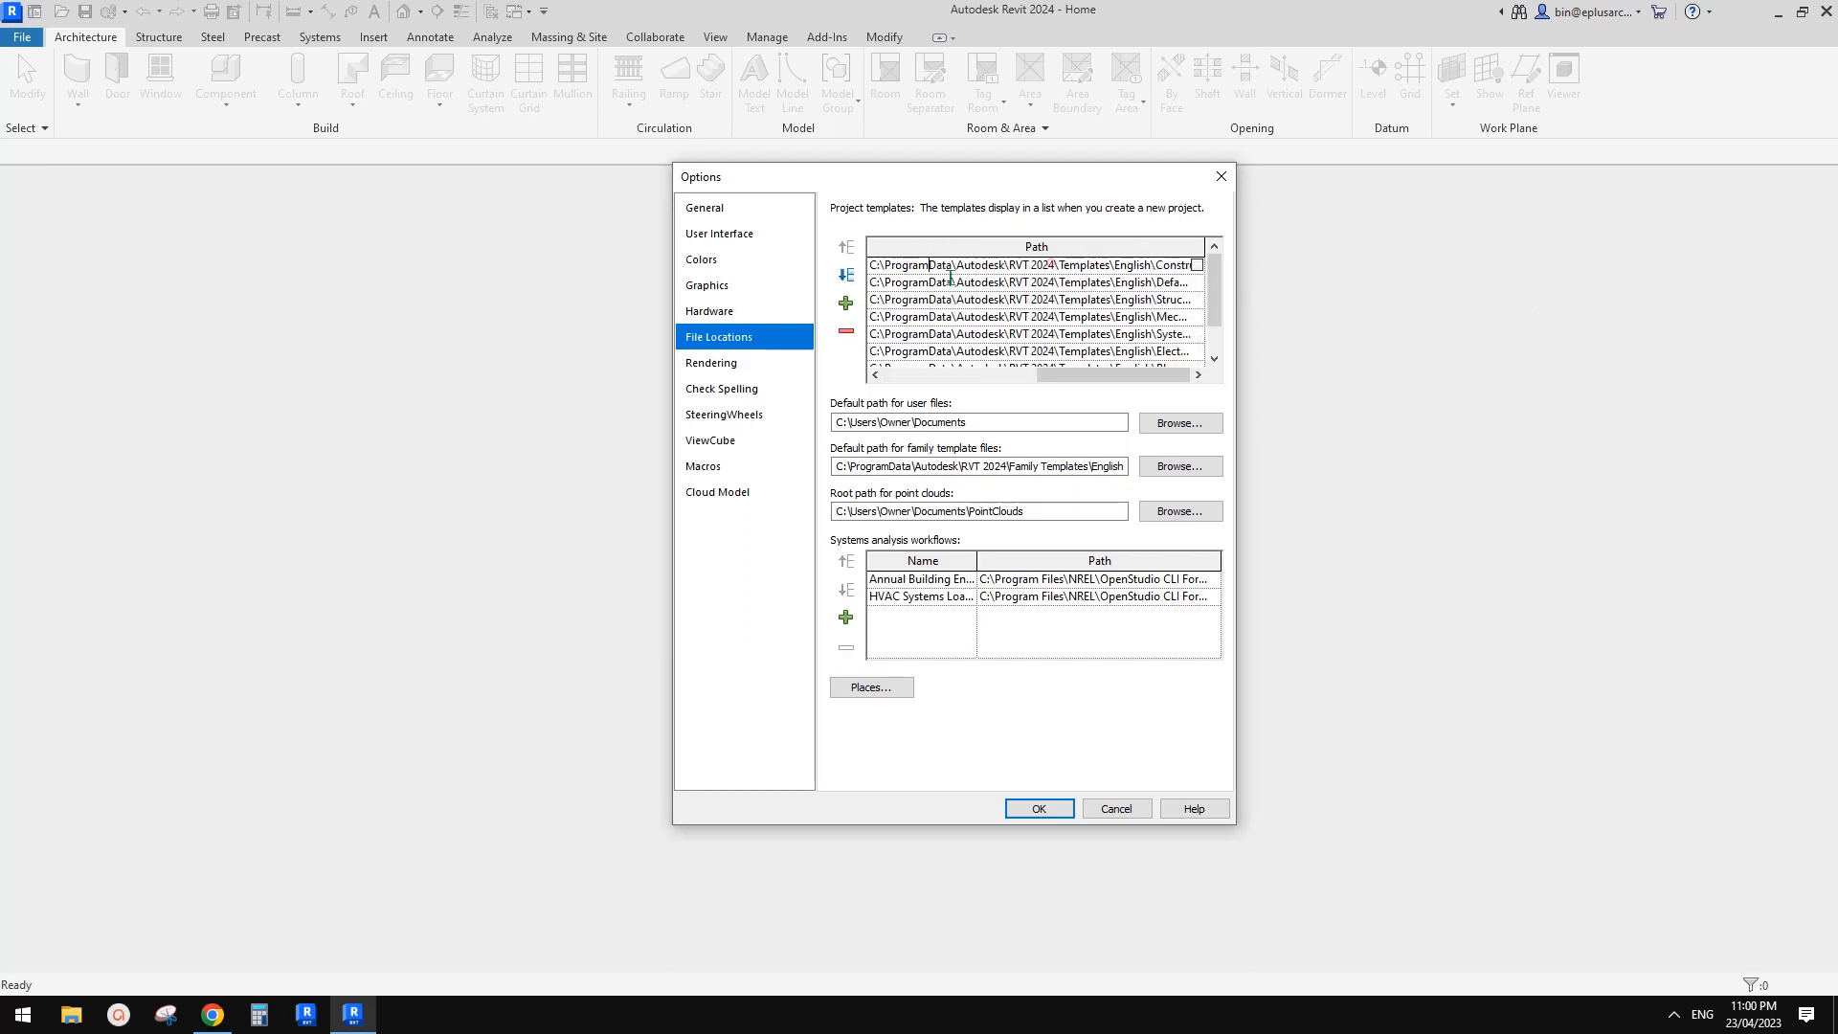
left_click(998, 374)
- Remove the Construction, Structural, Mechanical, Systems, Electrical and Plumbing templates from the project templates list, keeping only Architectural Template
left_click(913, 264)
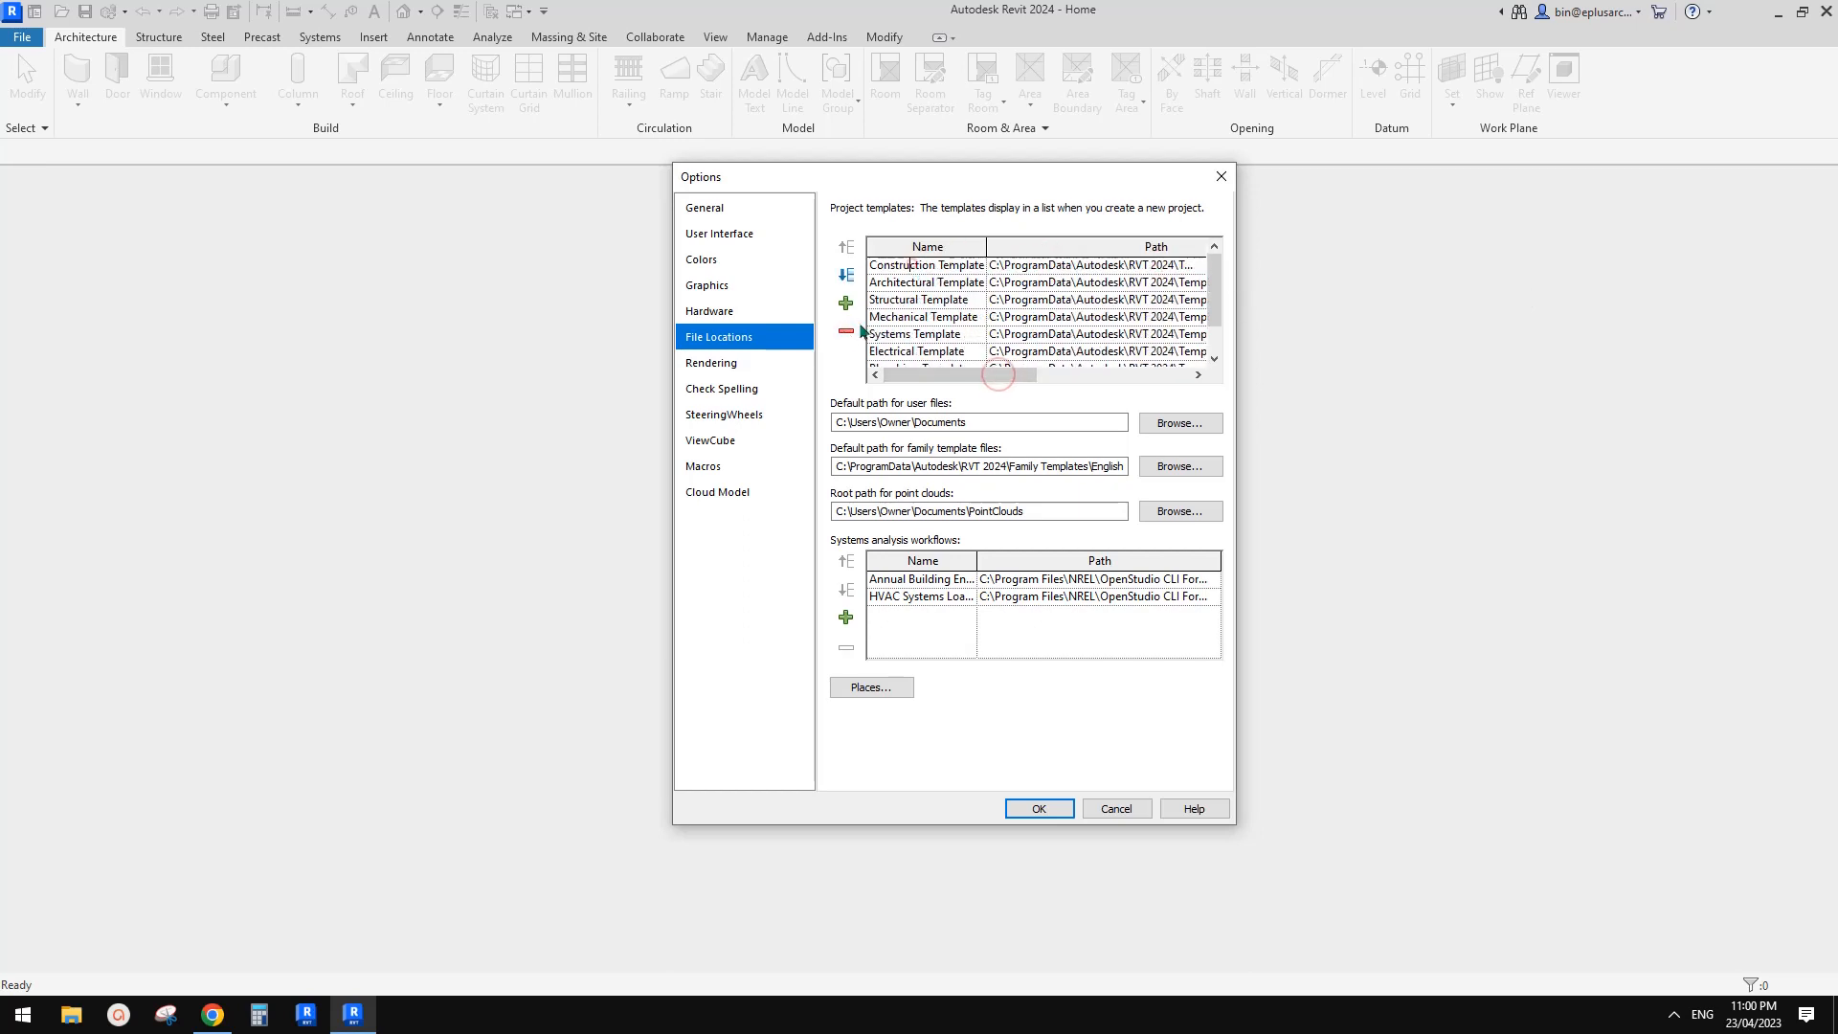
left_click(847, 331)
left_click(924, 284)
left_click(846, 331)
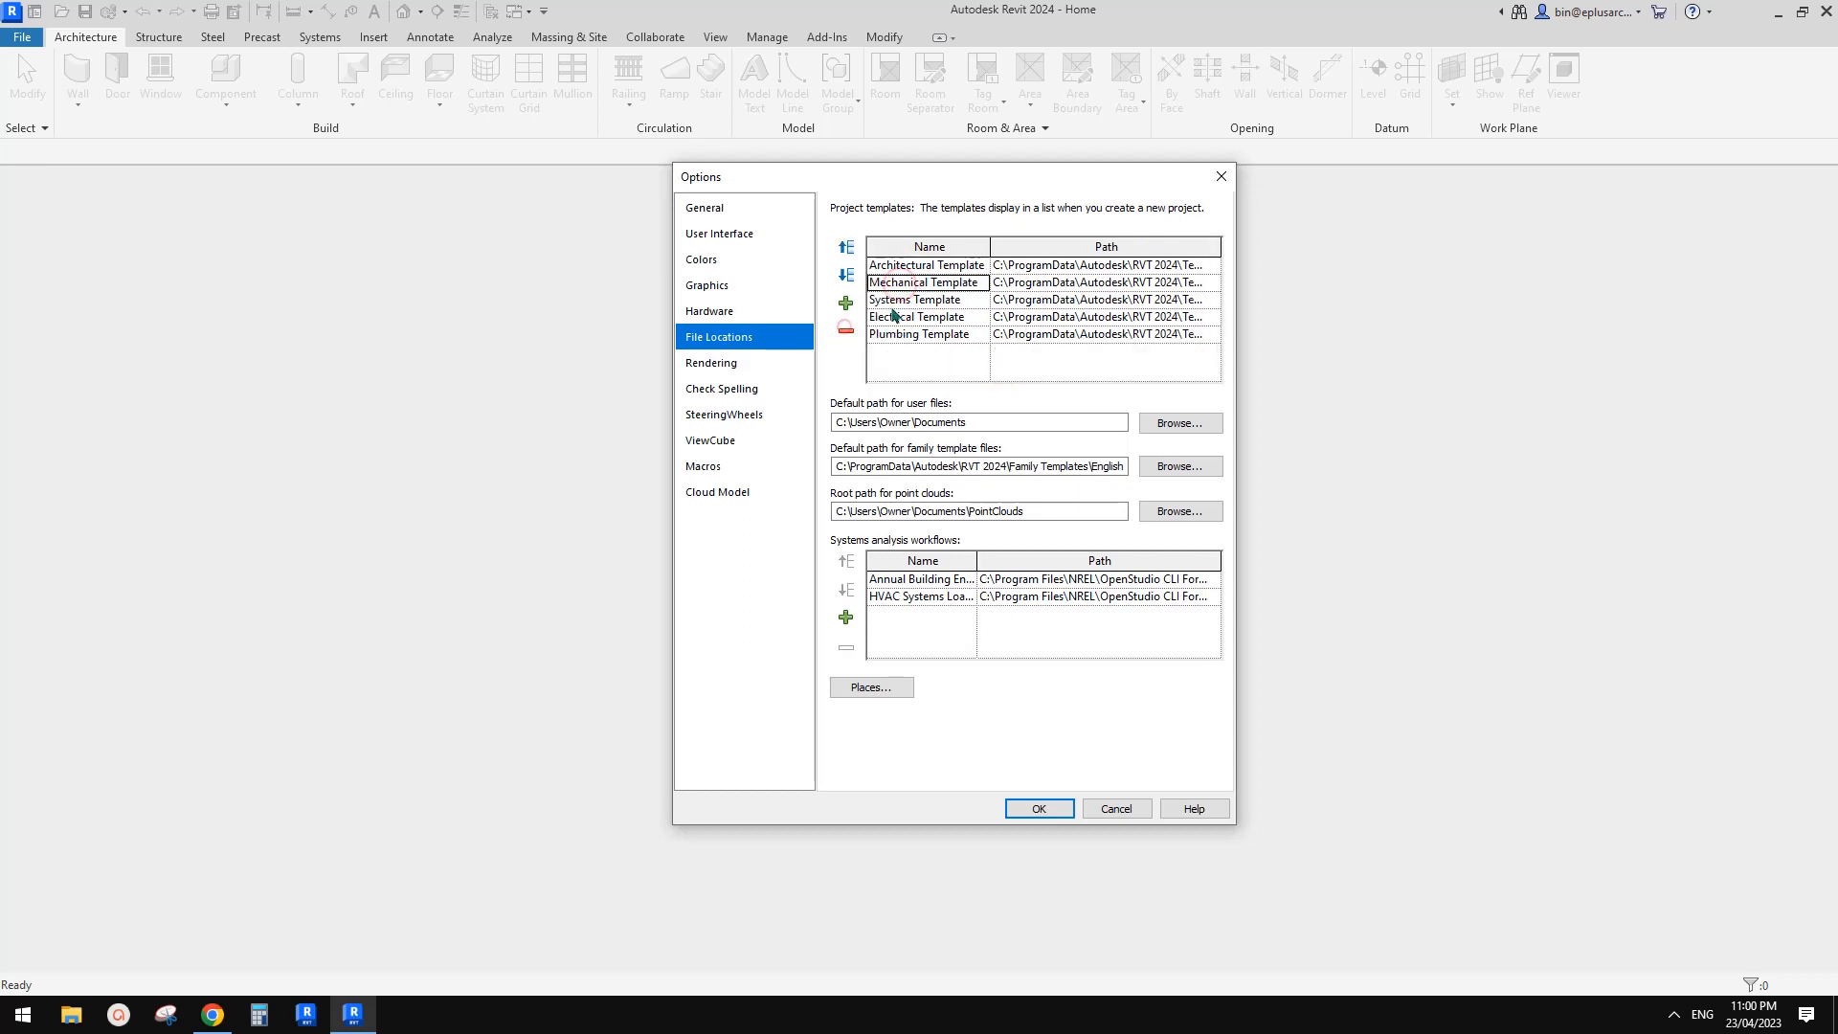
left_click(845, 329)
left_click(890, 300)
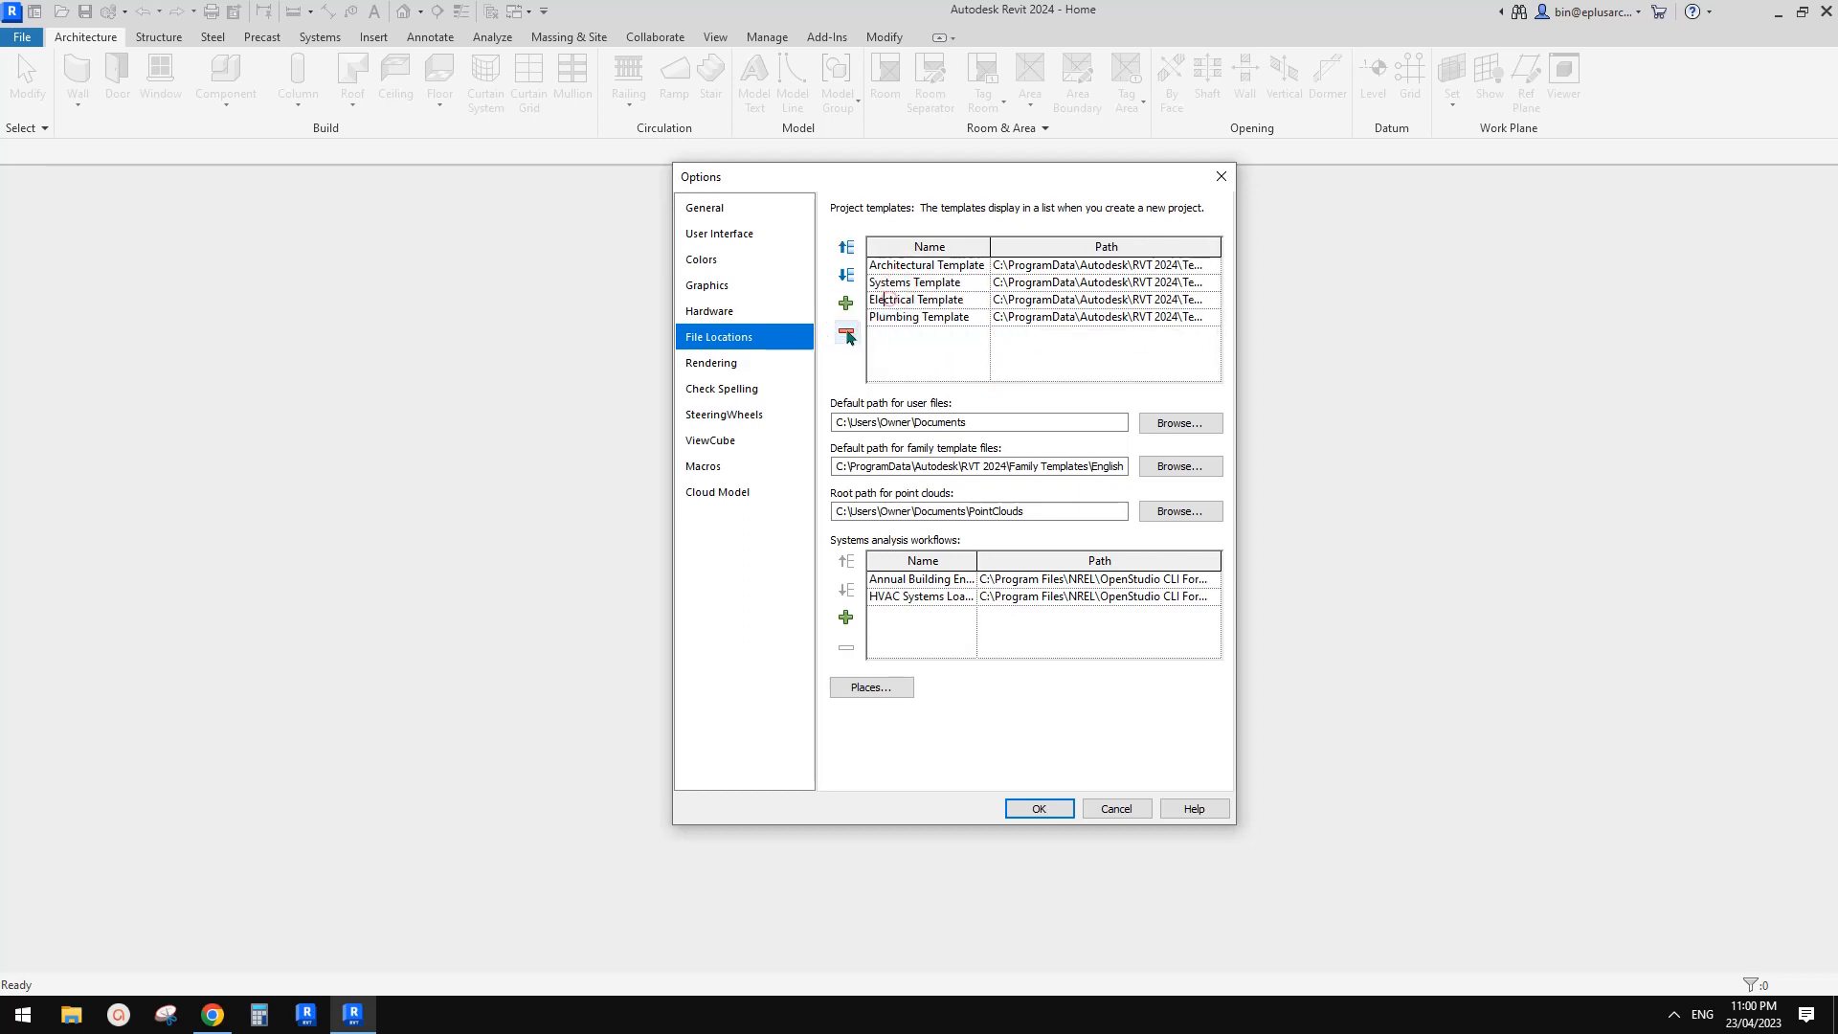
left_click(845, 329)
left_click(891, 288)
left_click(845, 330)
left_click(891, 283)
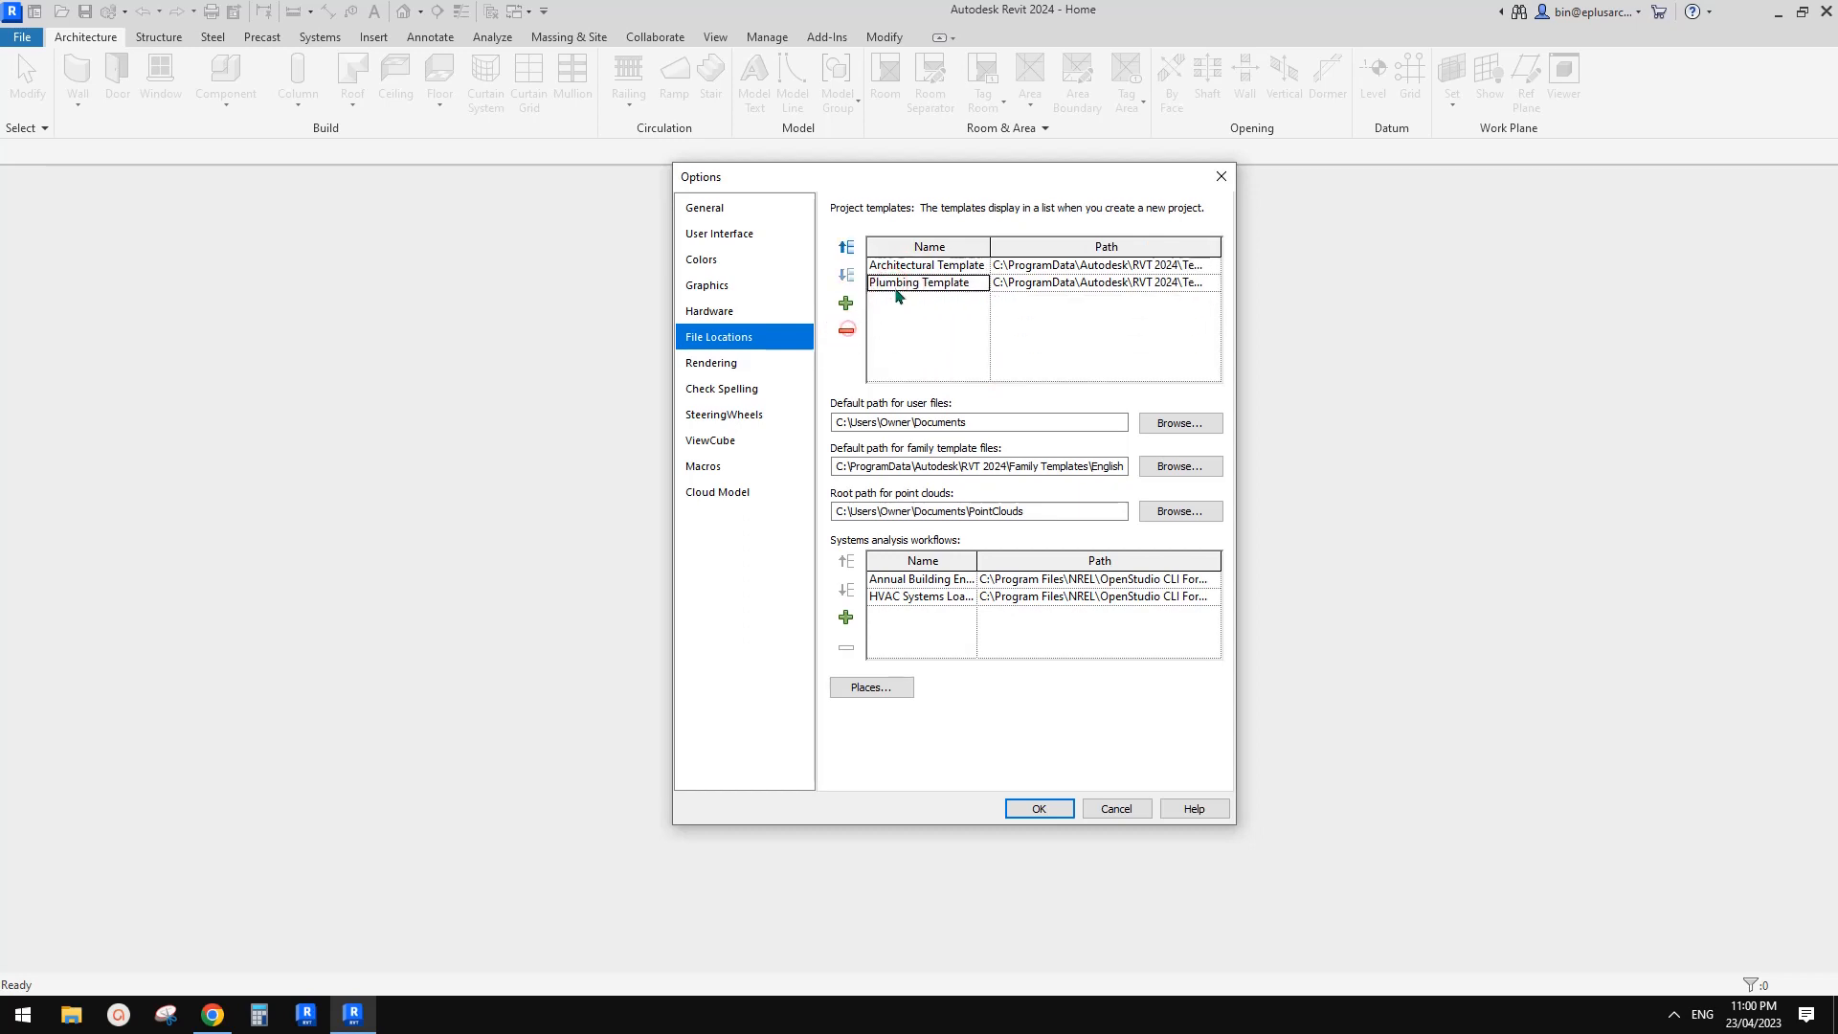
left_click(846, 330)
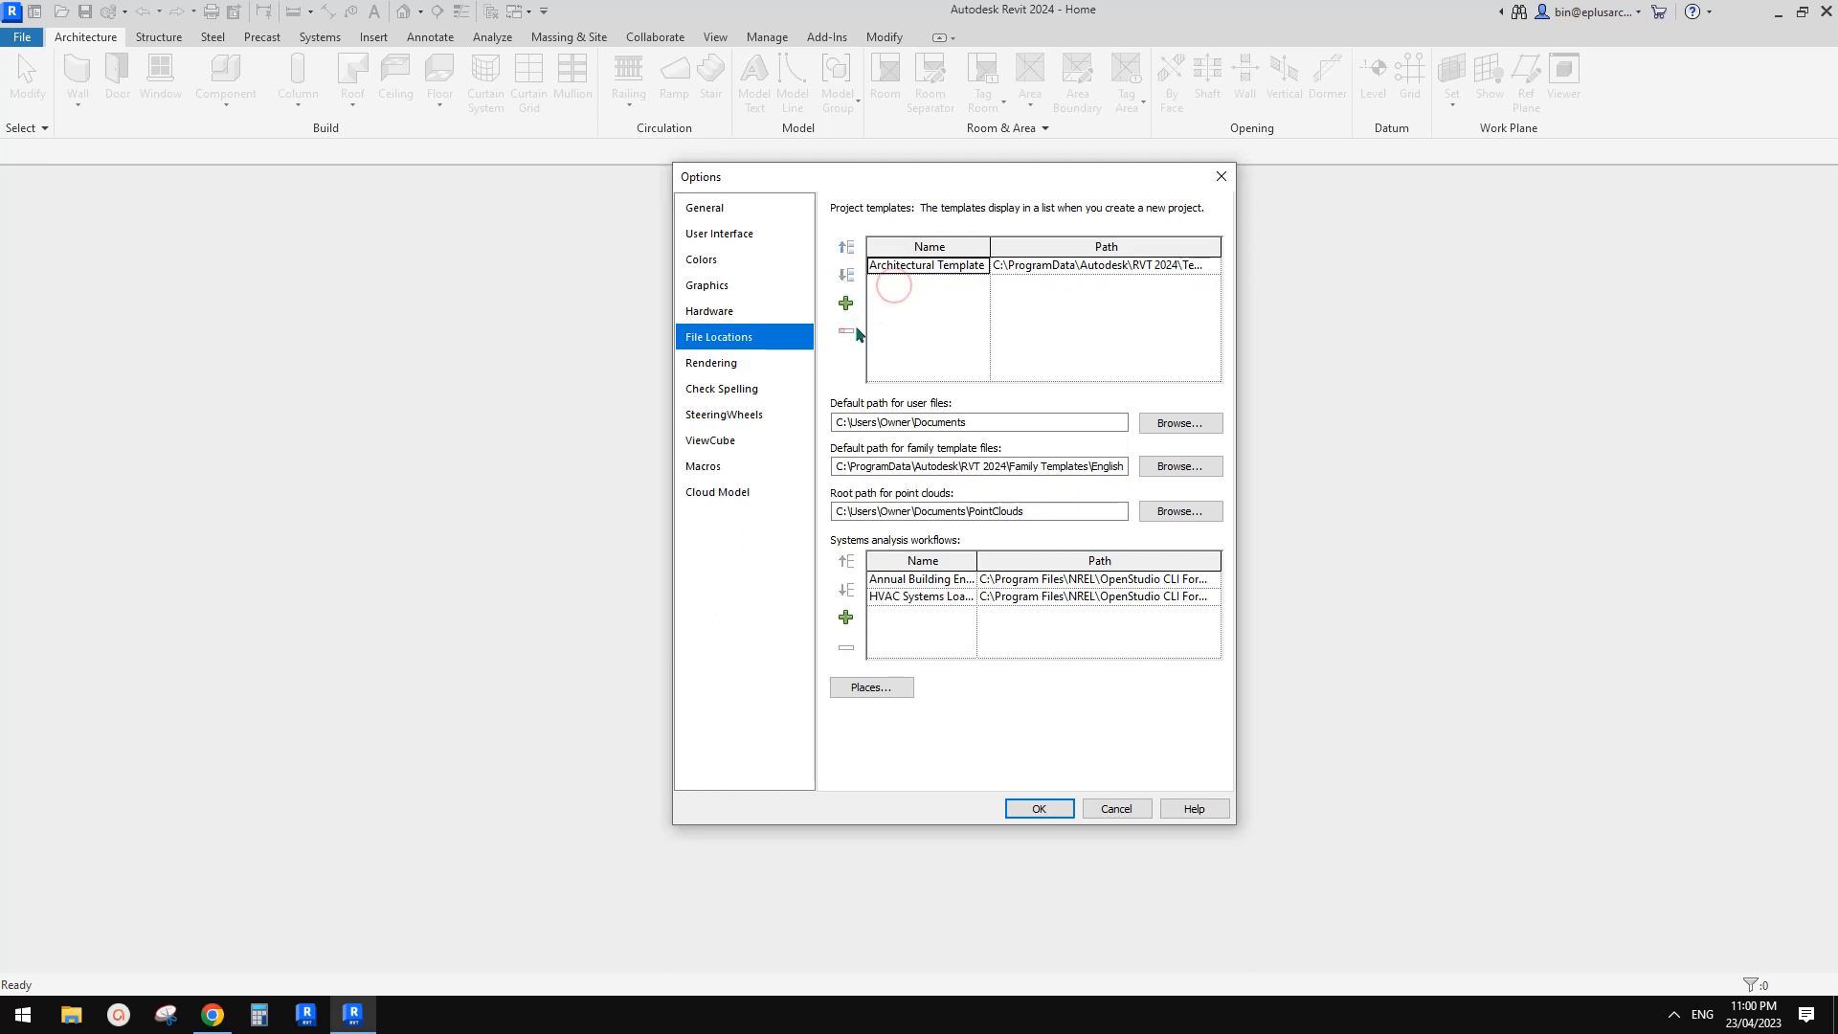
- Examine the name and full file path of the Architectural Template entry
left_click(950, 278)
left_click_drag(893, 266, 977, 265)
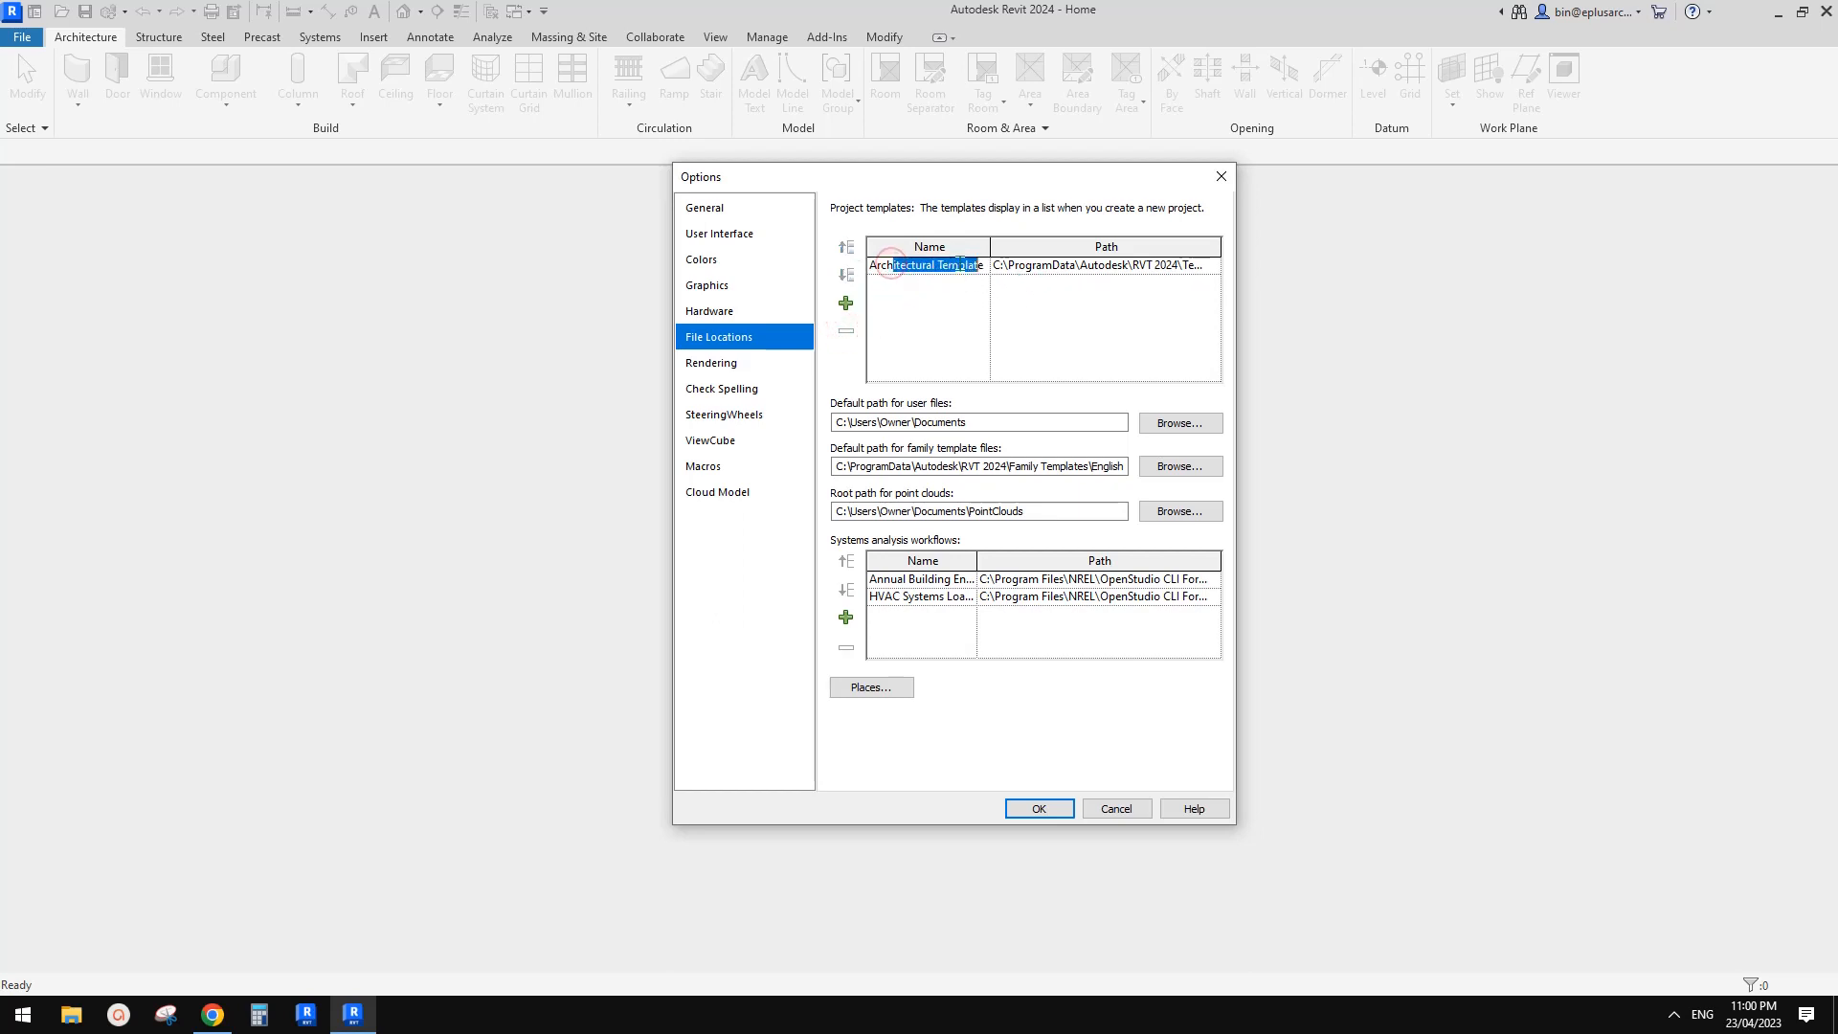
left_click(947, 267)
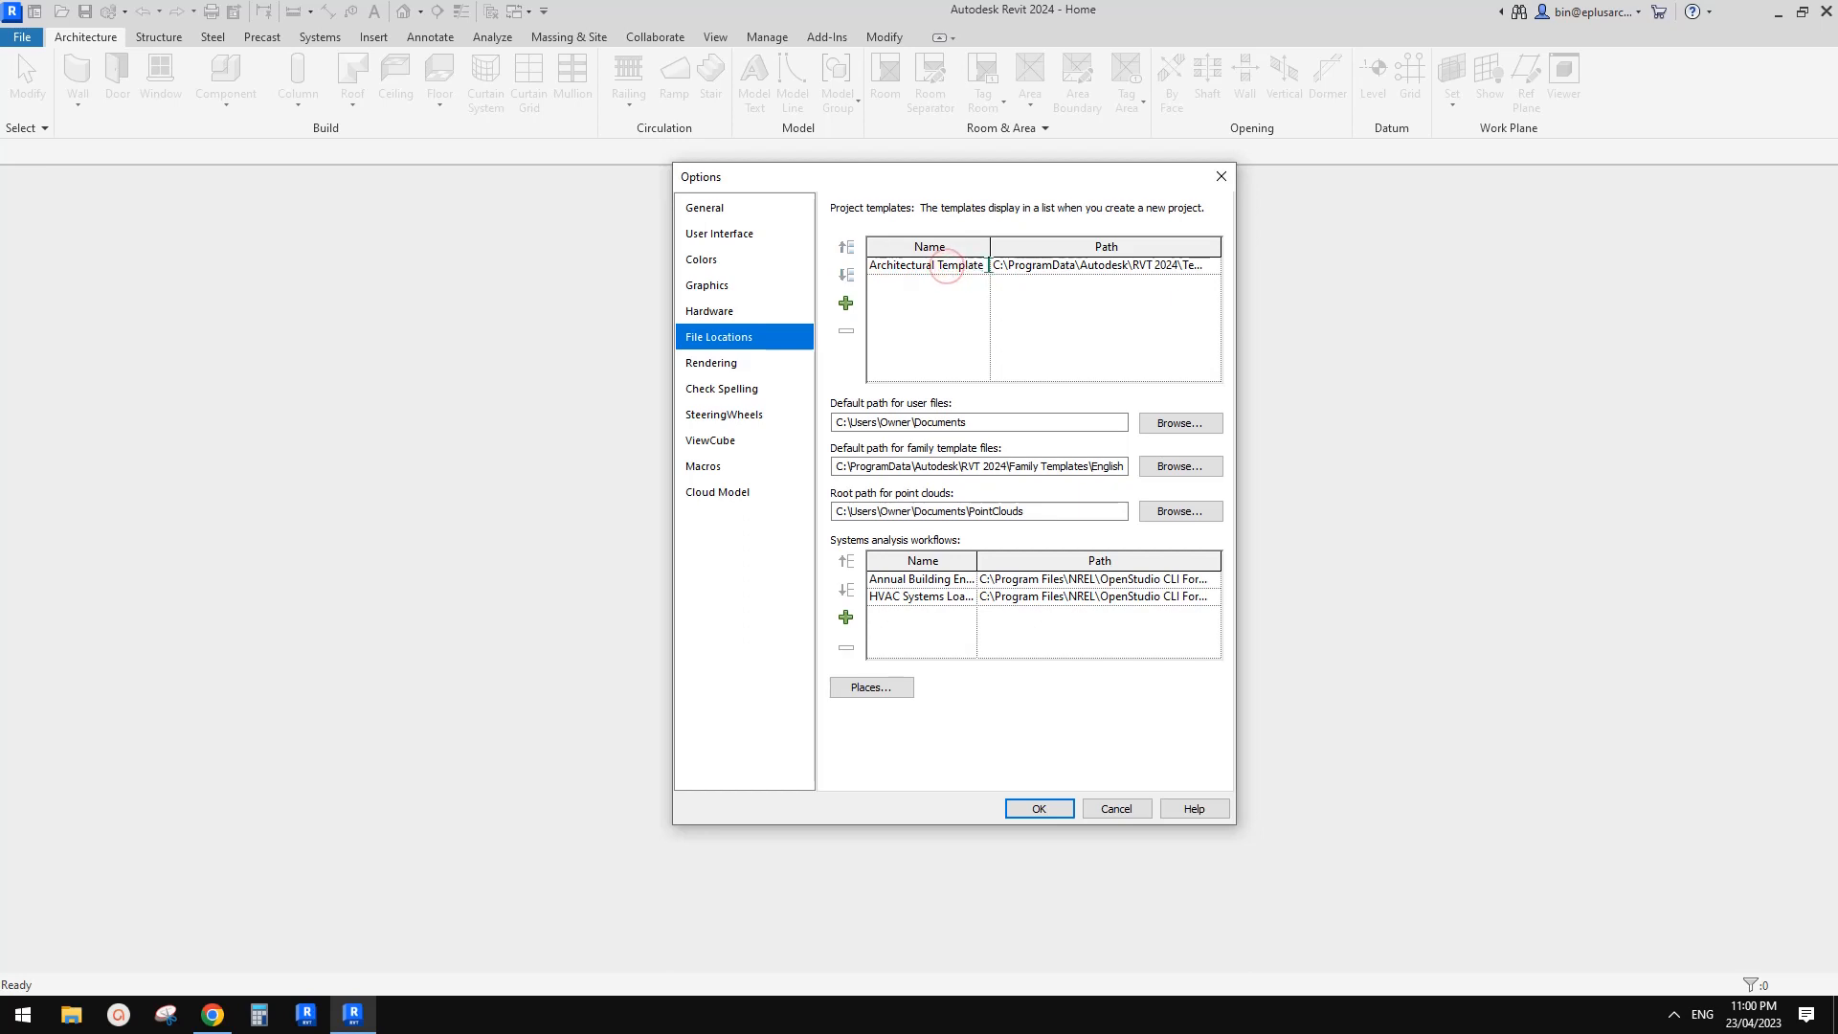
left_click(1072, 266)
left_click_drag(1184, 265, 1214, 266)
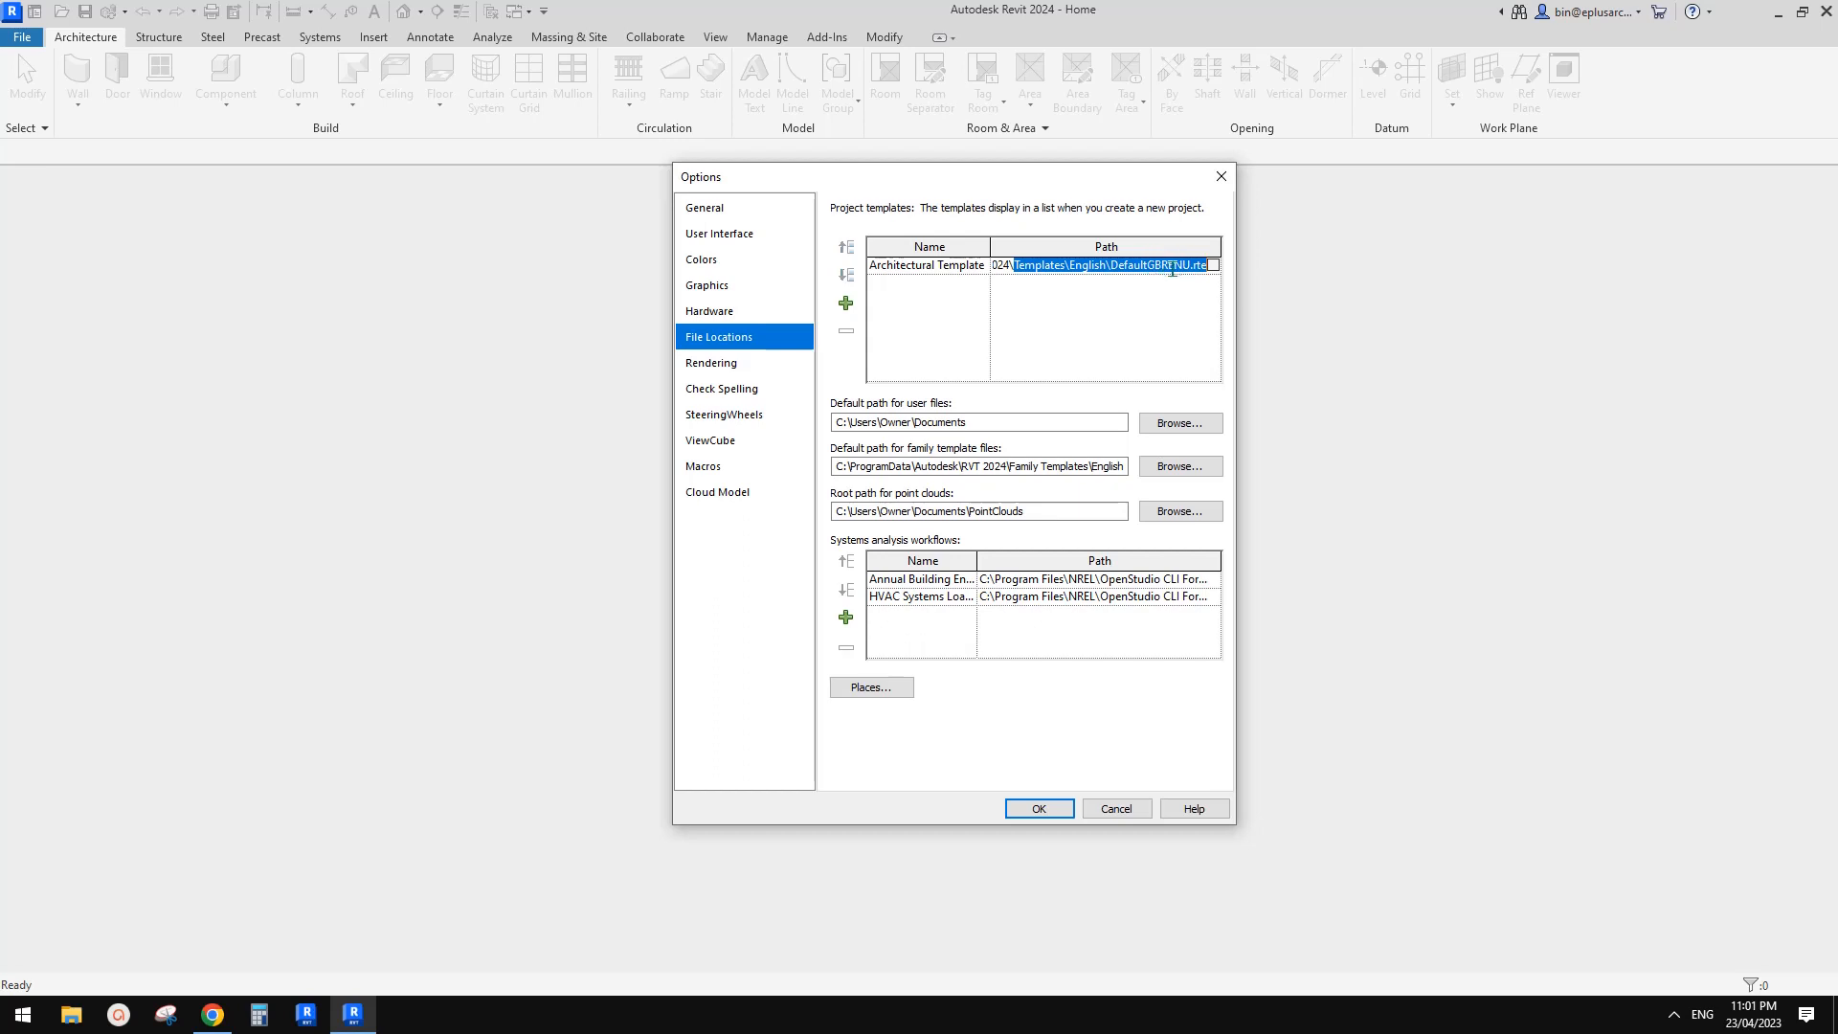
left_click(1136, 266)
left_click_drag(1167, 266, 979, 265)
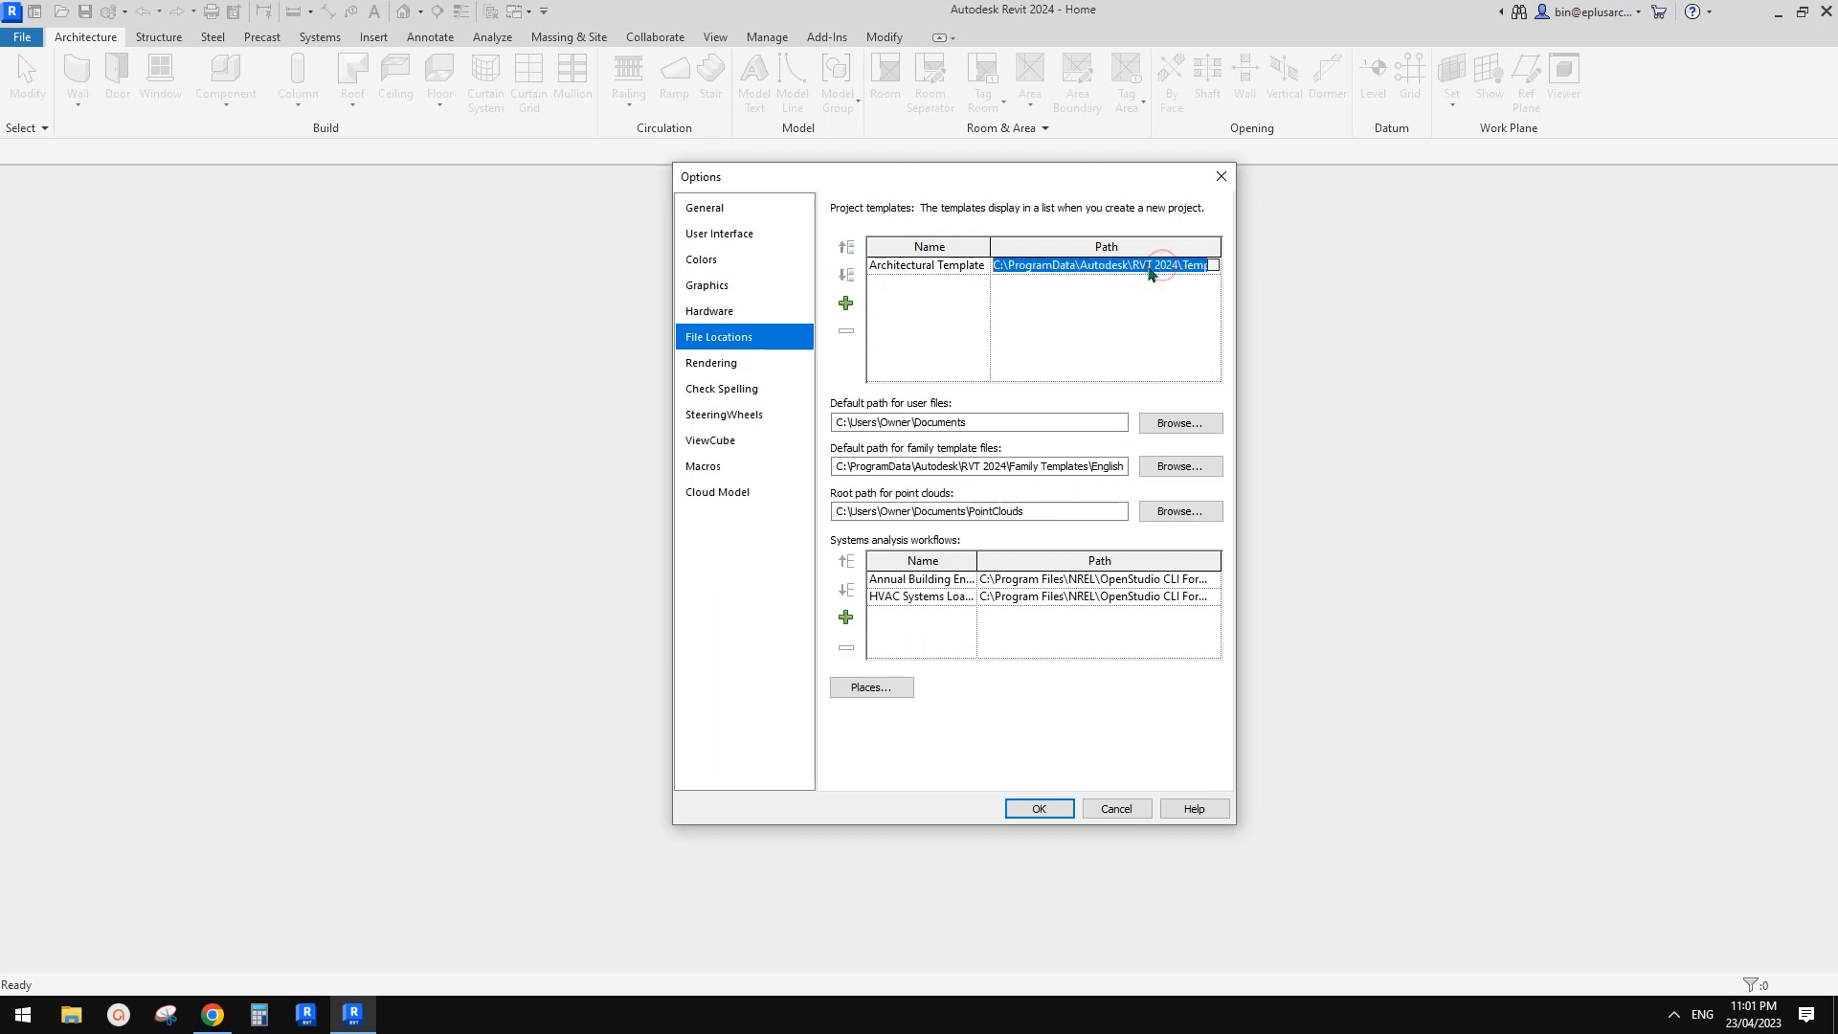
- Browse for a different file for the Architectural Template path, going up from the English folder to the Autodesk folder
left_click(1213, 266)
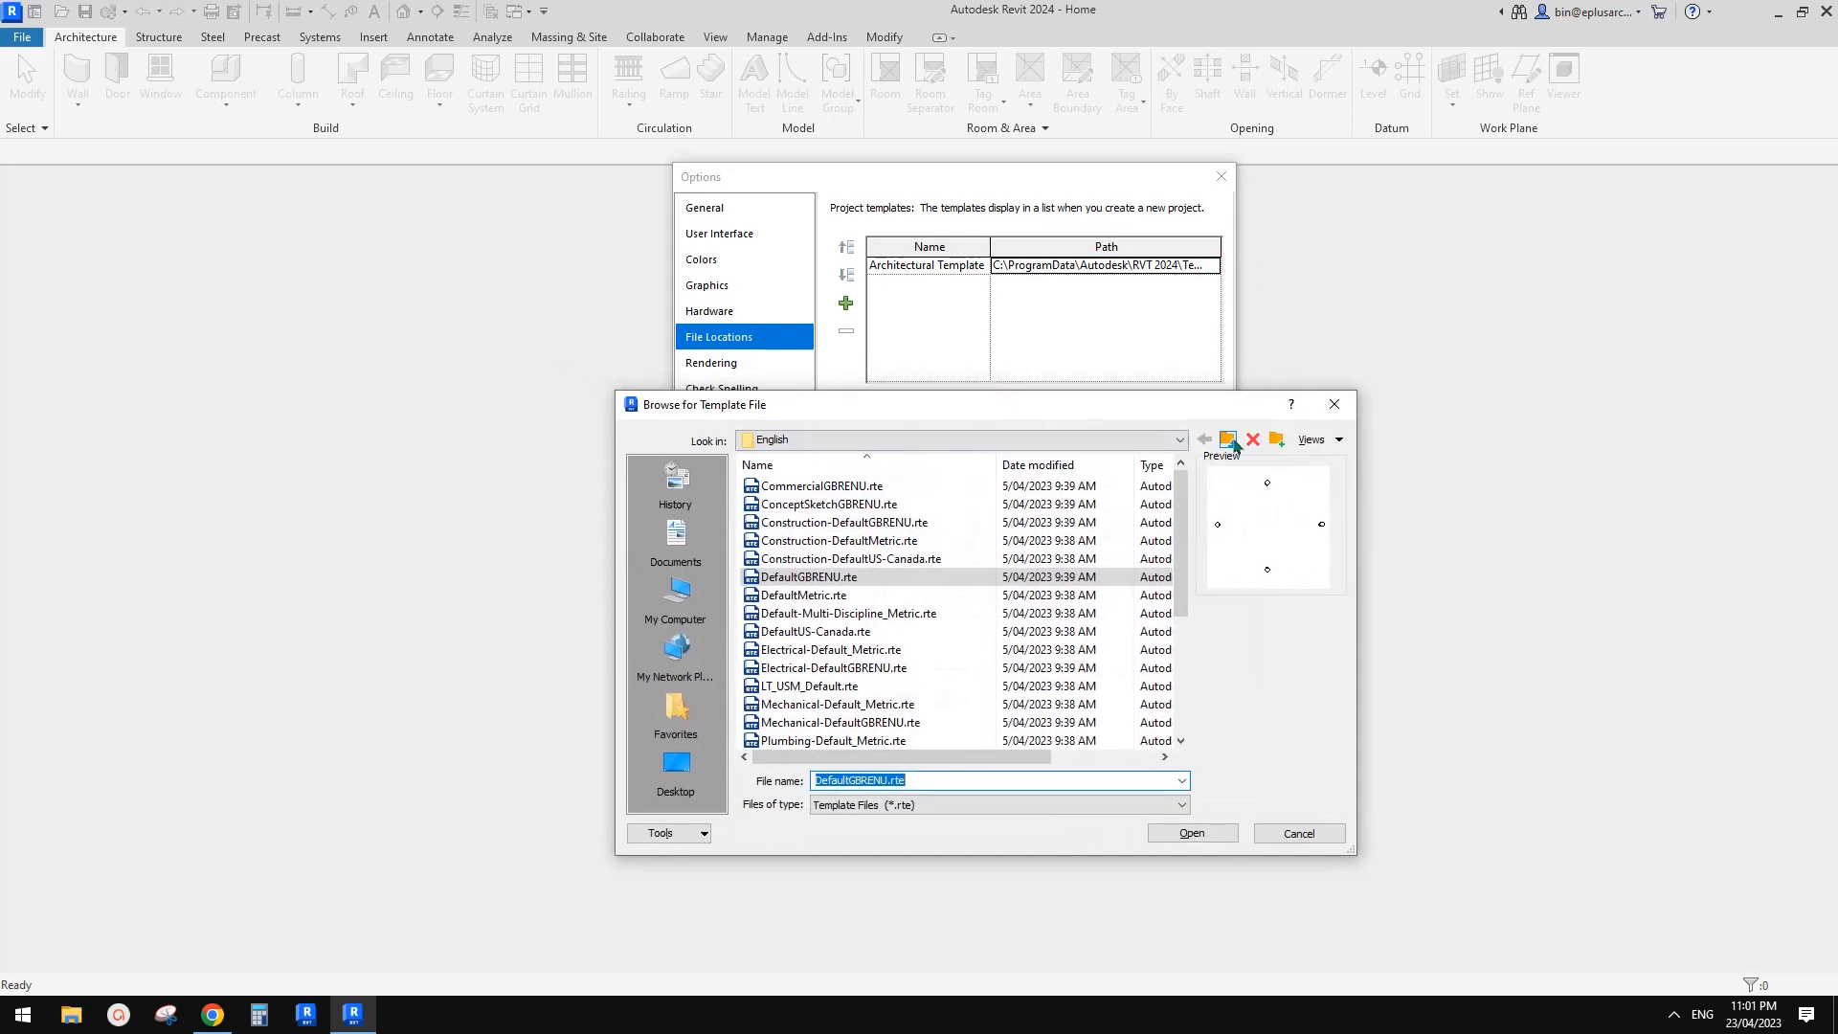
left_click(1223, 438)
left_click_drag(1145, 405, 1110, 408)
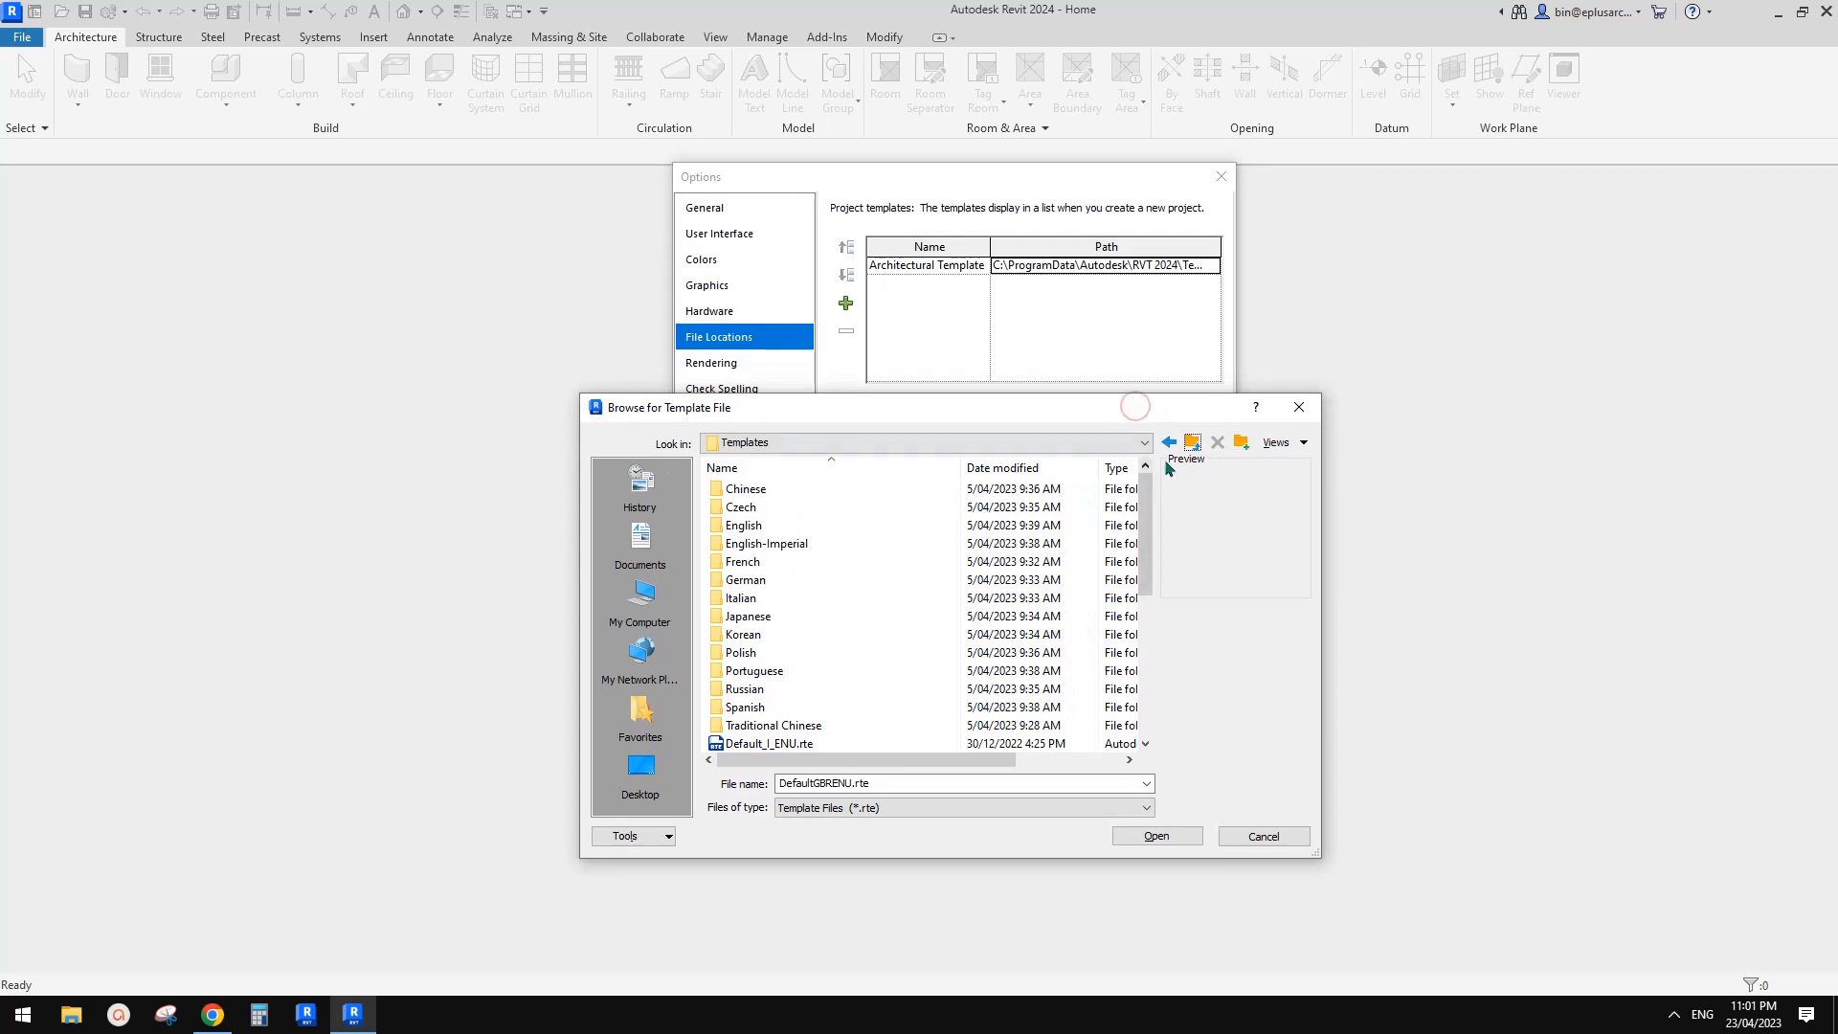
left_click(1192, 443)
left_click(1192, 443)
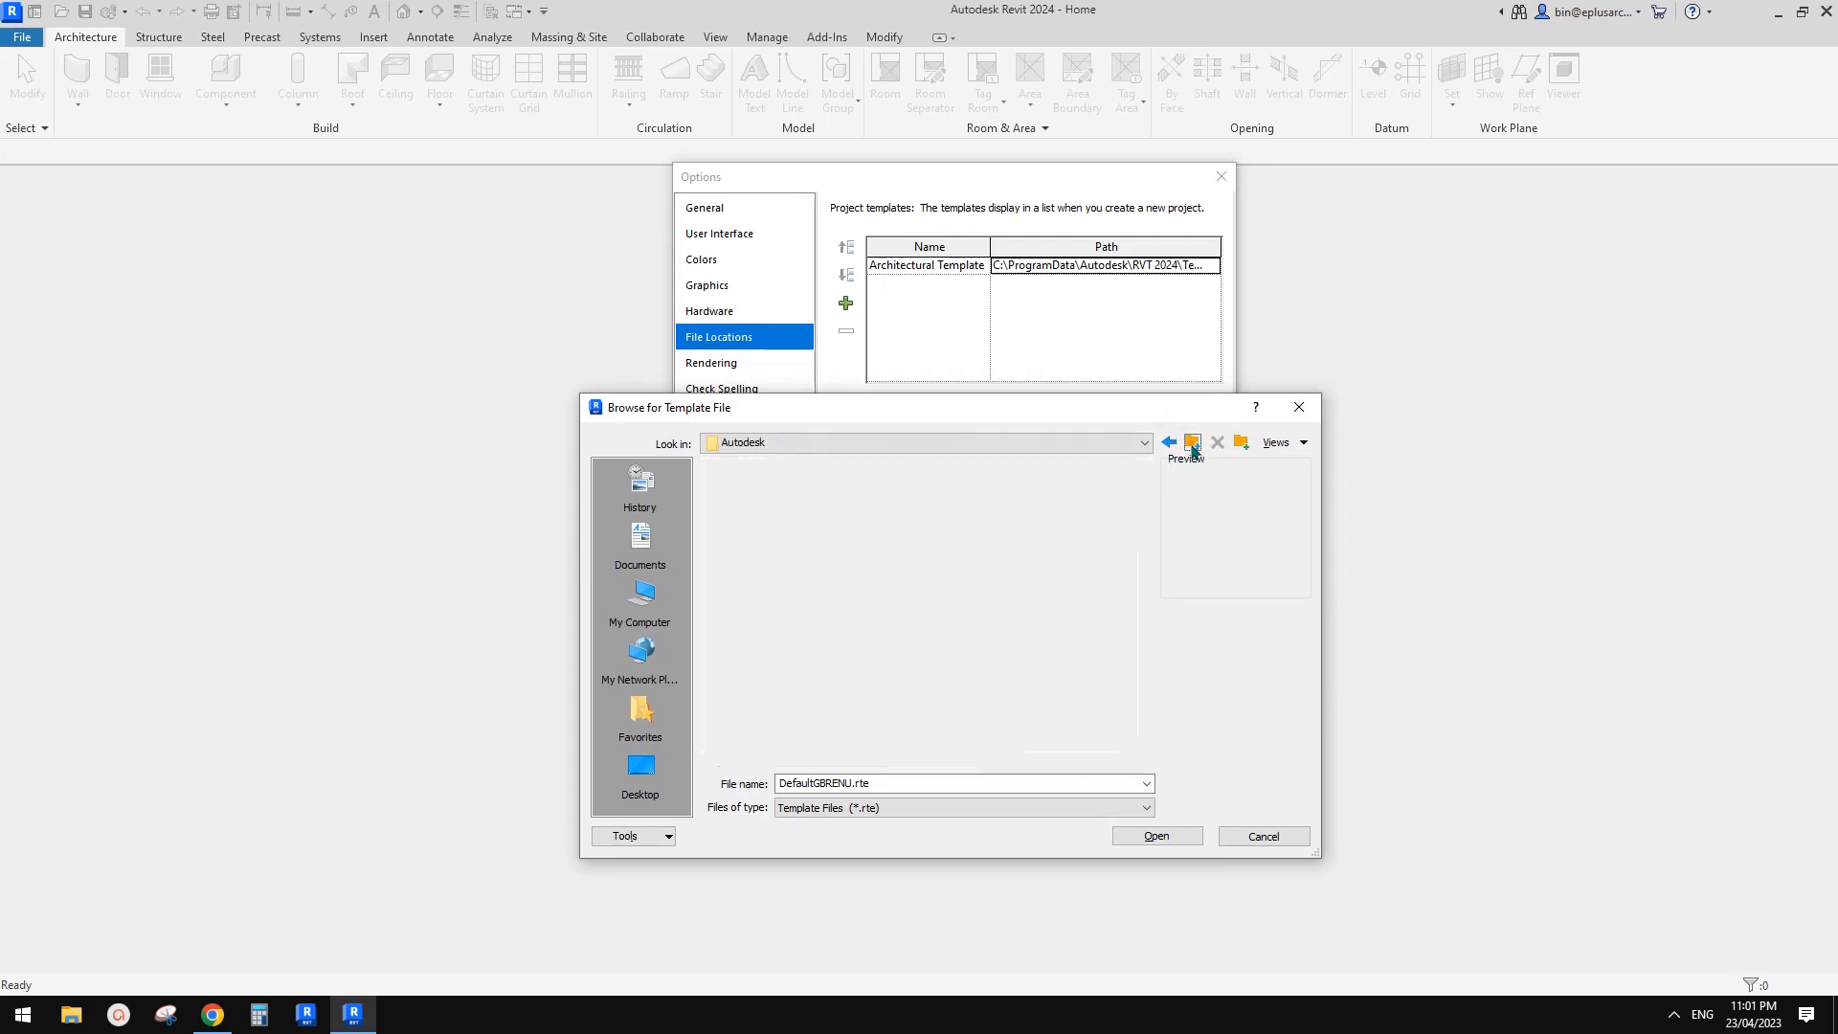
left_click_drag(1146, 531, 1139, 701)
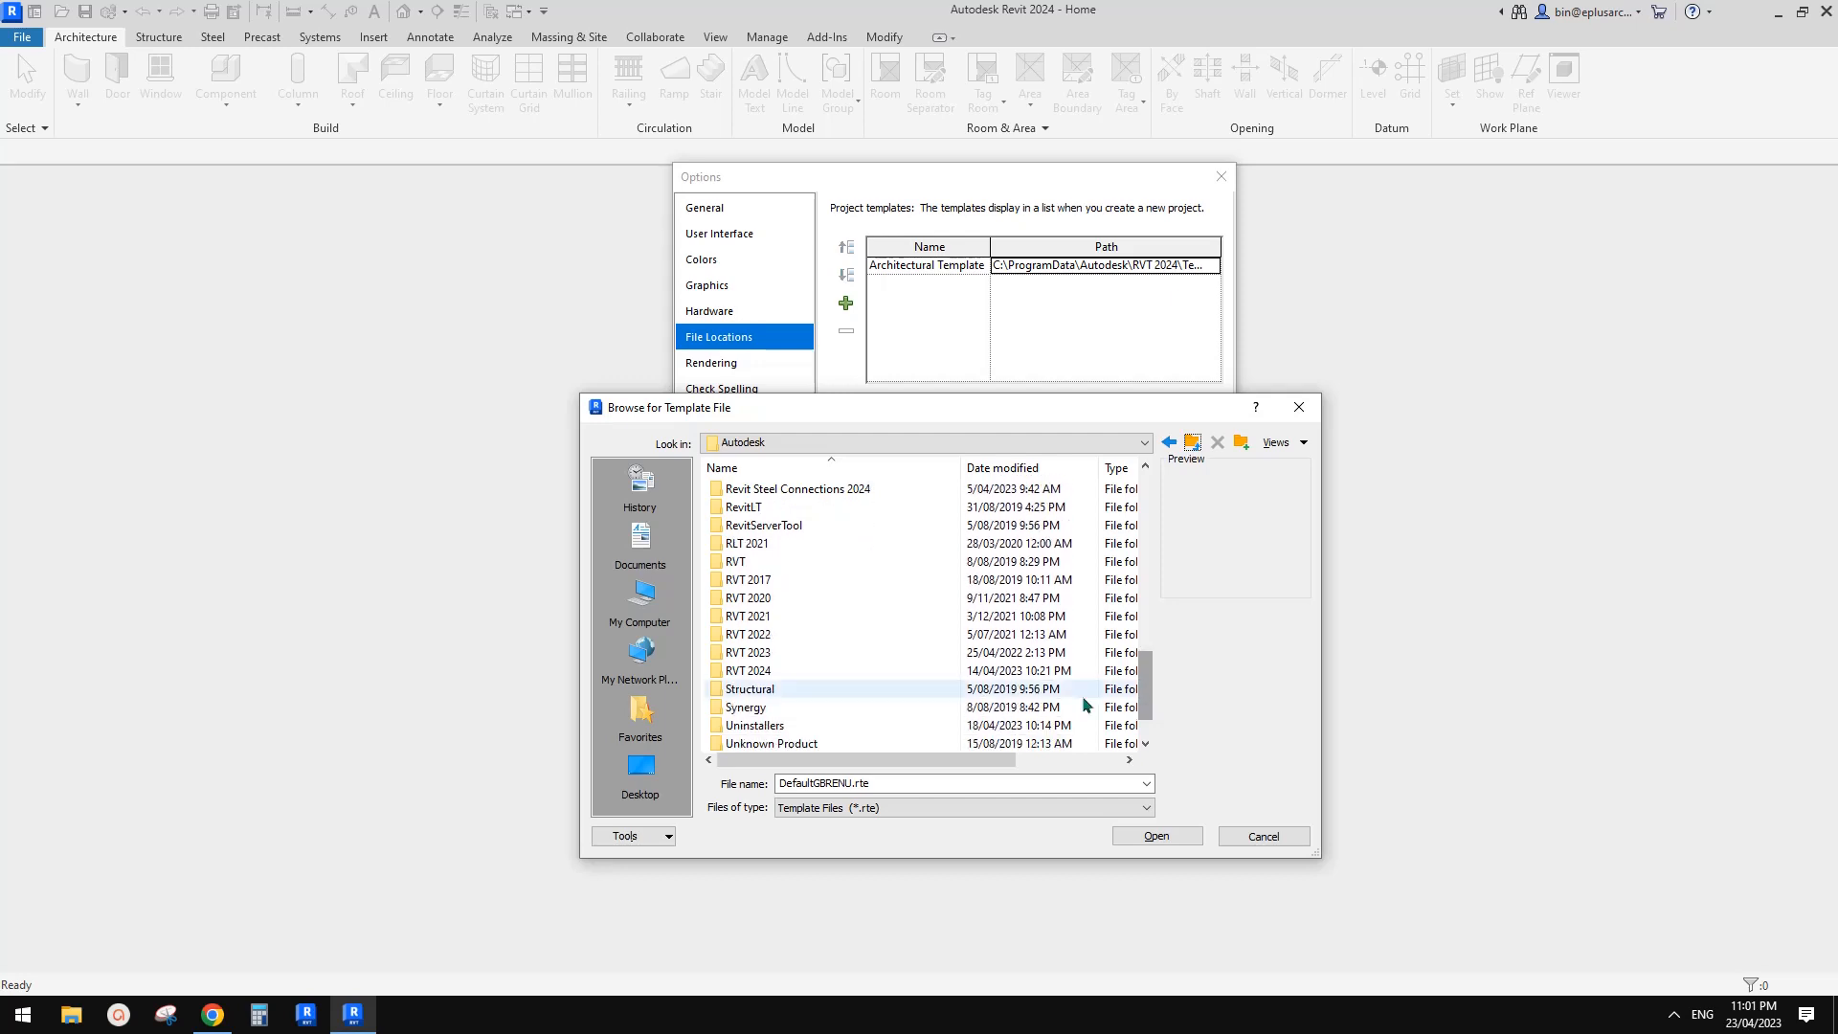
- Set the Architectural Template path to DefaultAUSENU - Loaded.rte from RVT 2023's Templates, English, Australia folder, and accept the options
double_click(766, 652)
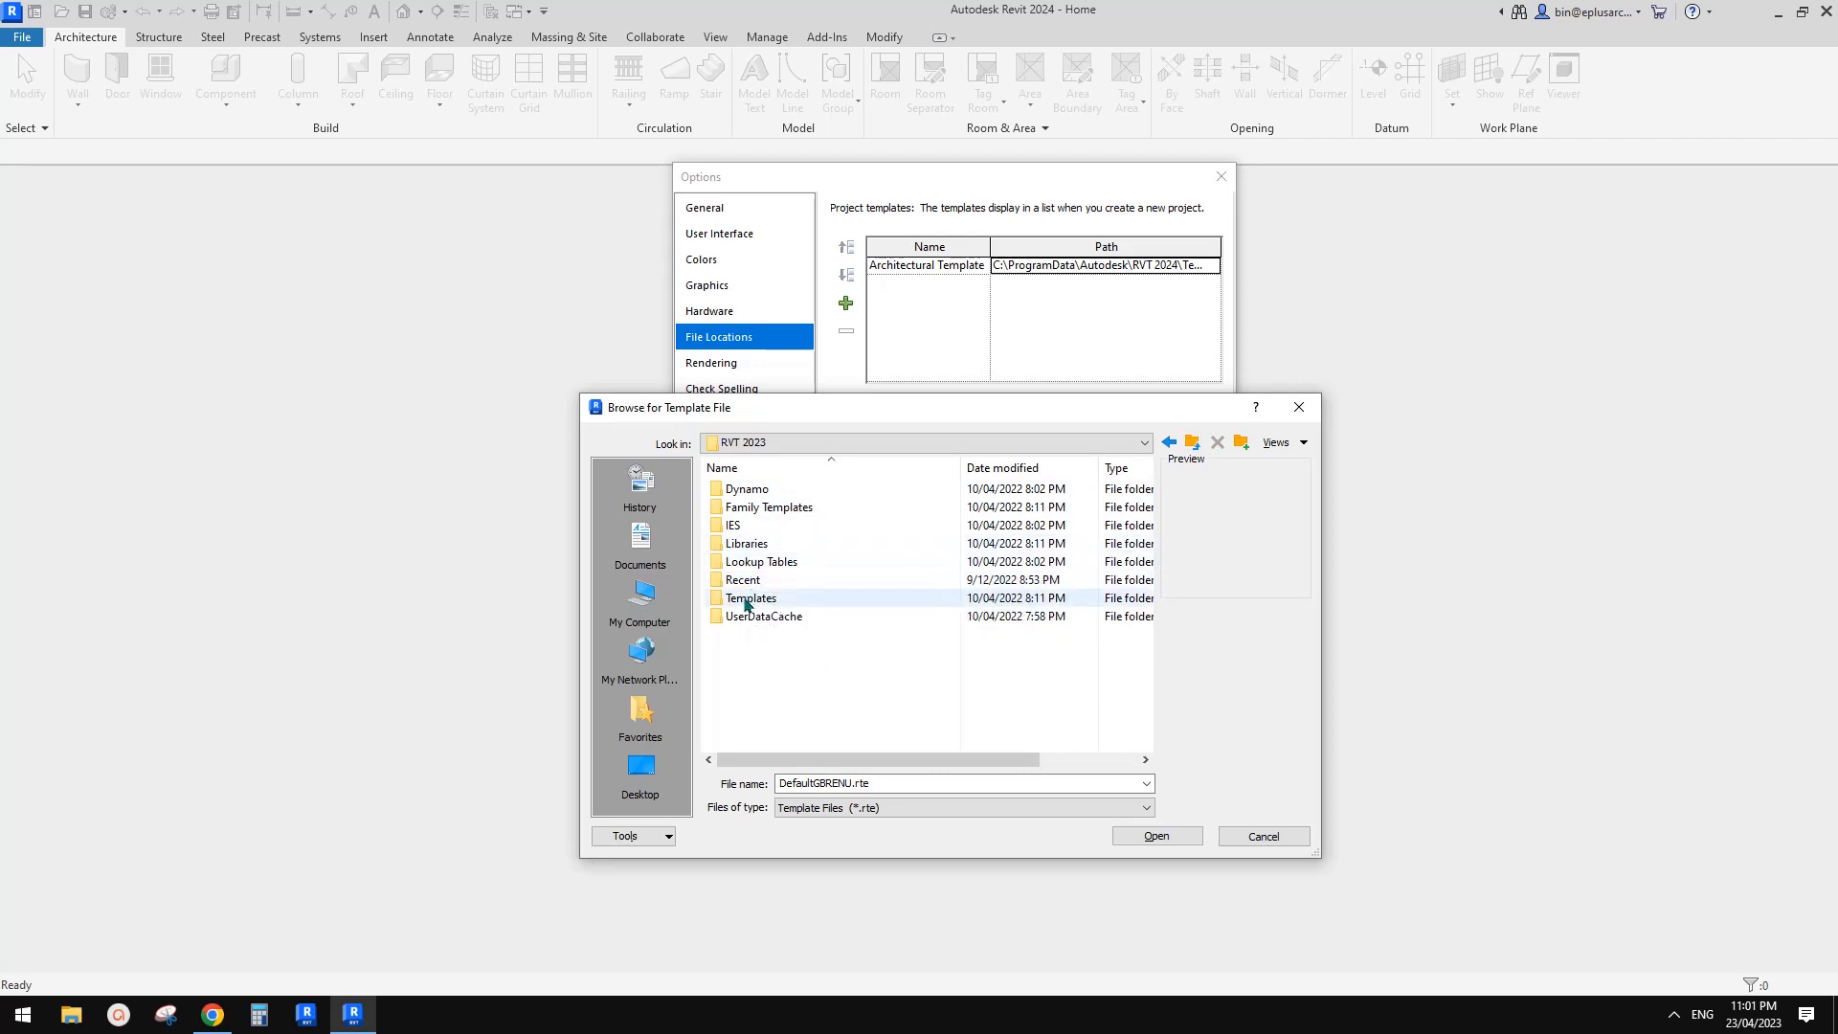
double_click(754, 597)
double_click(744, 525)
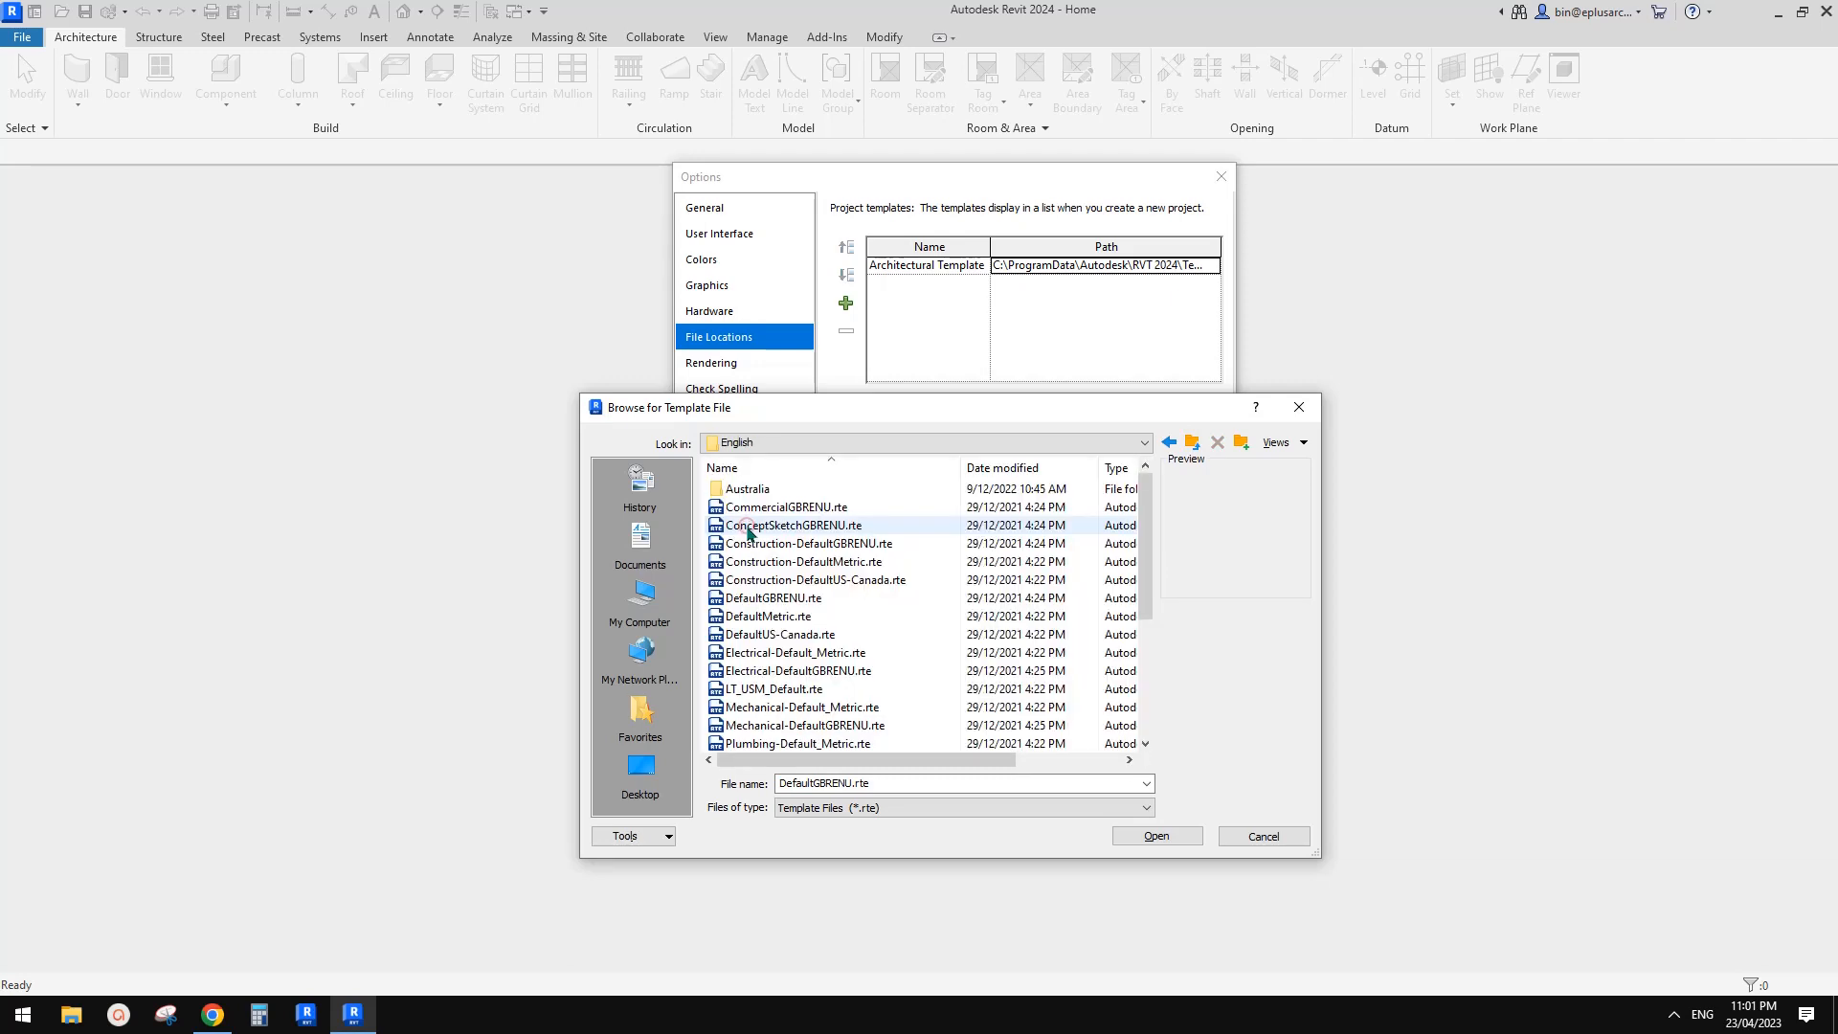
double_click(749, 490)
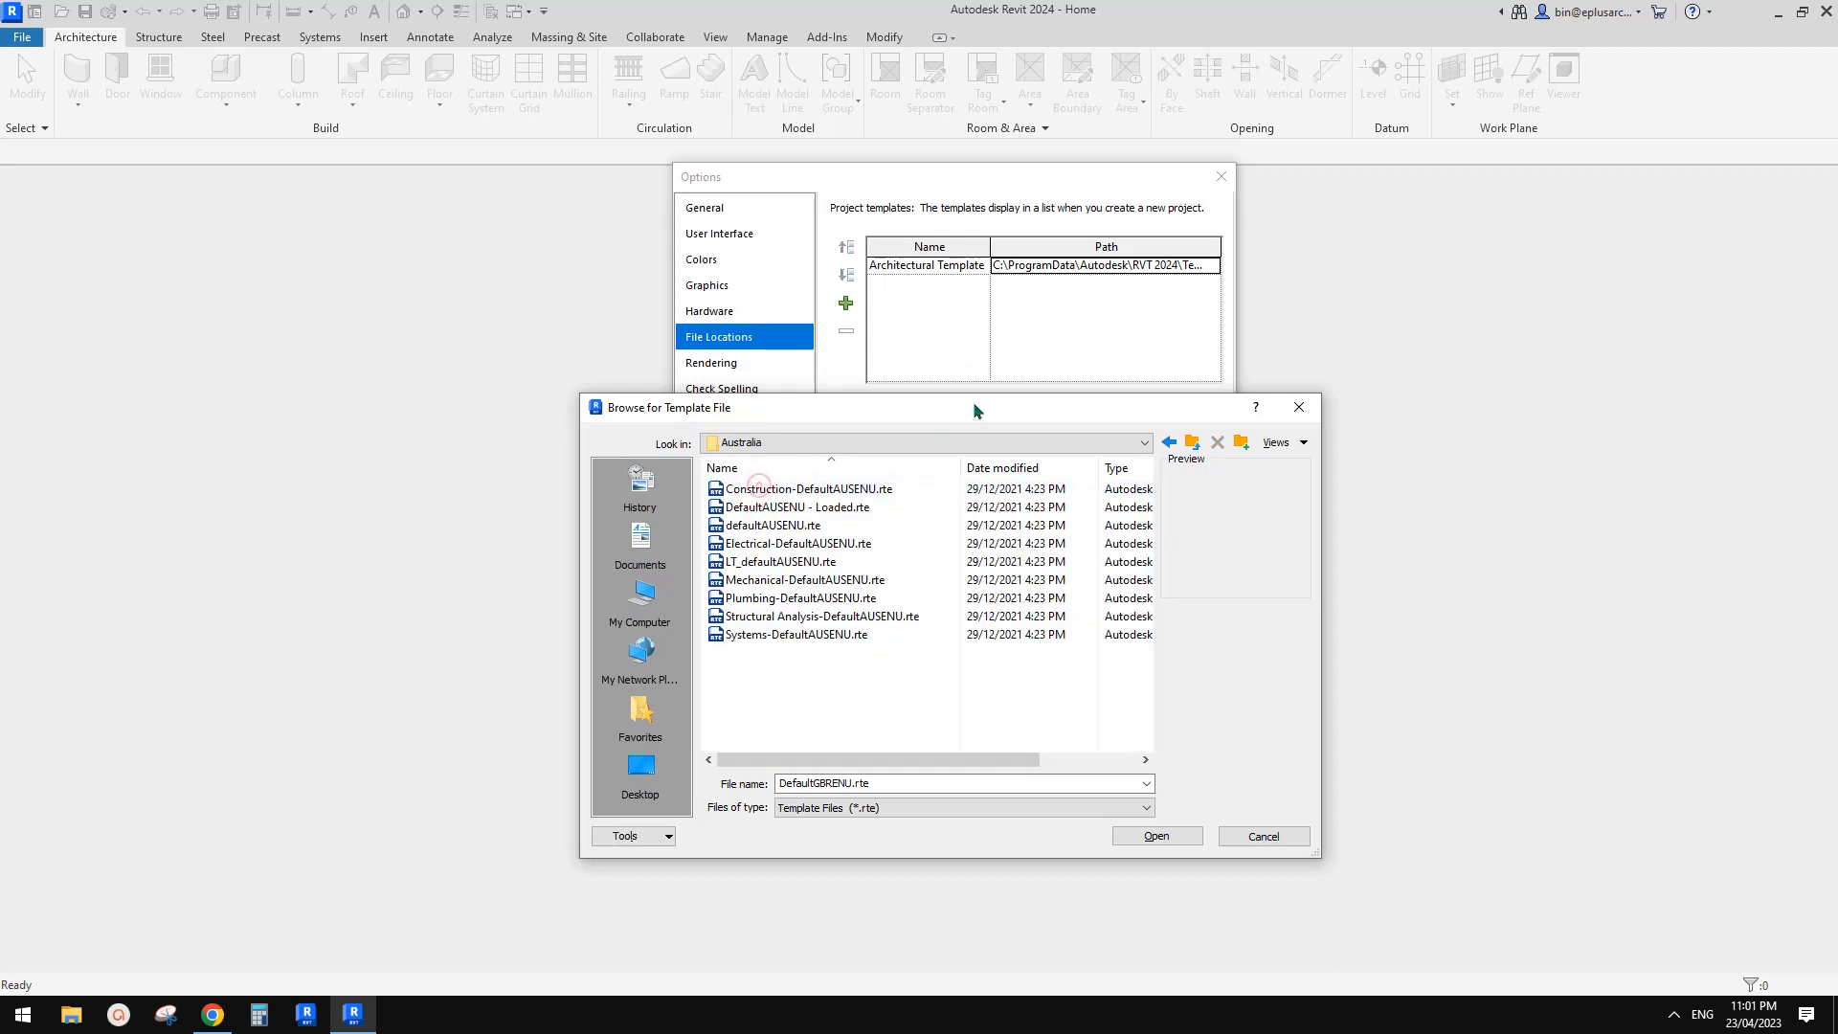
left_click_drag(973, 400, 976, 380)
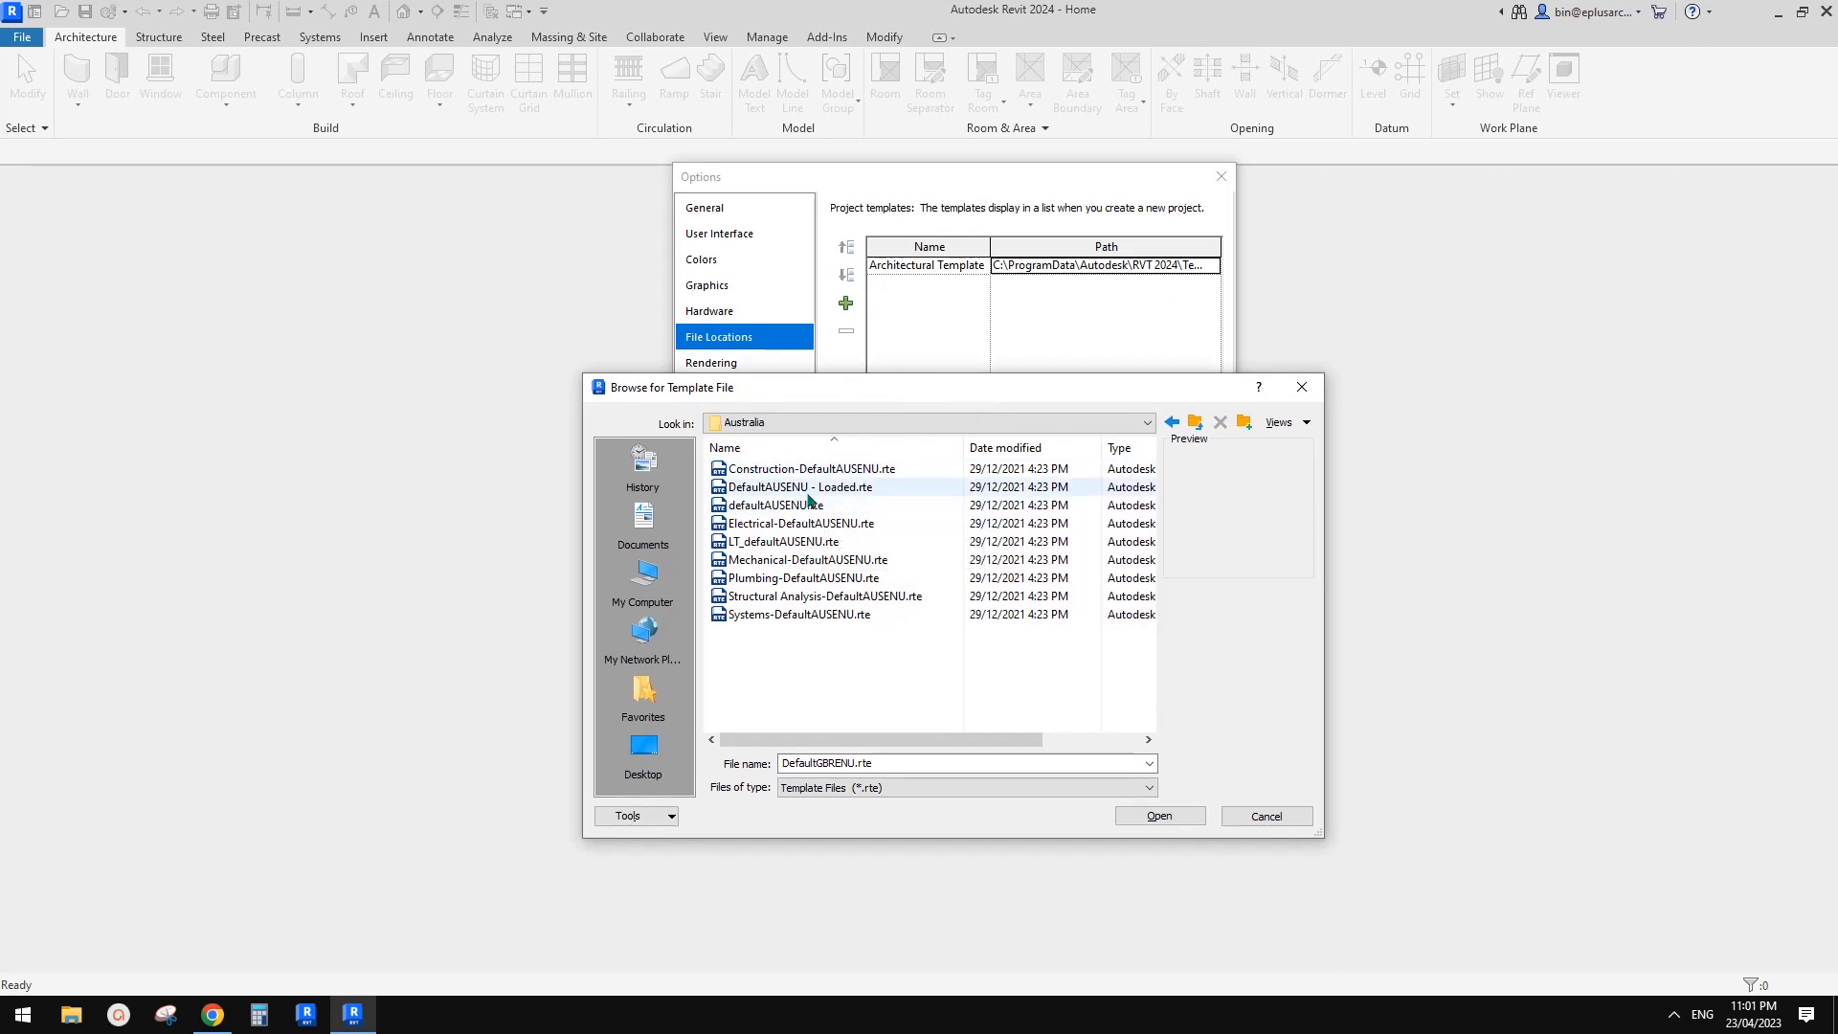
left_click(869, 487)
left_click(1159, 815)
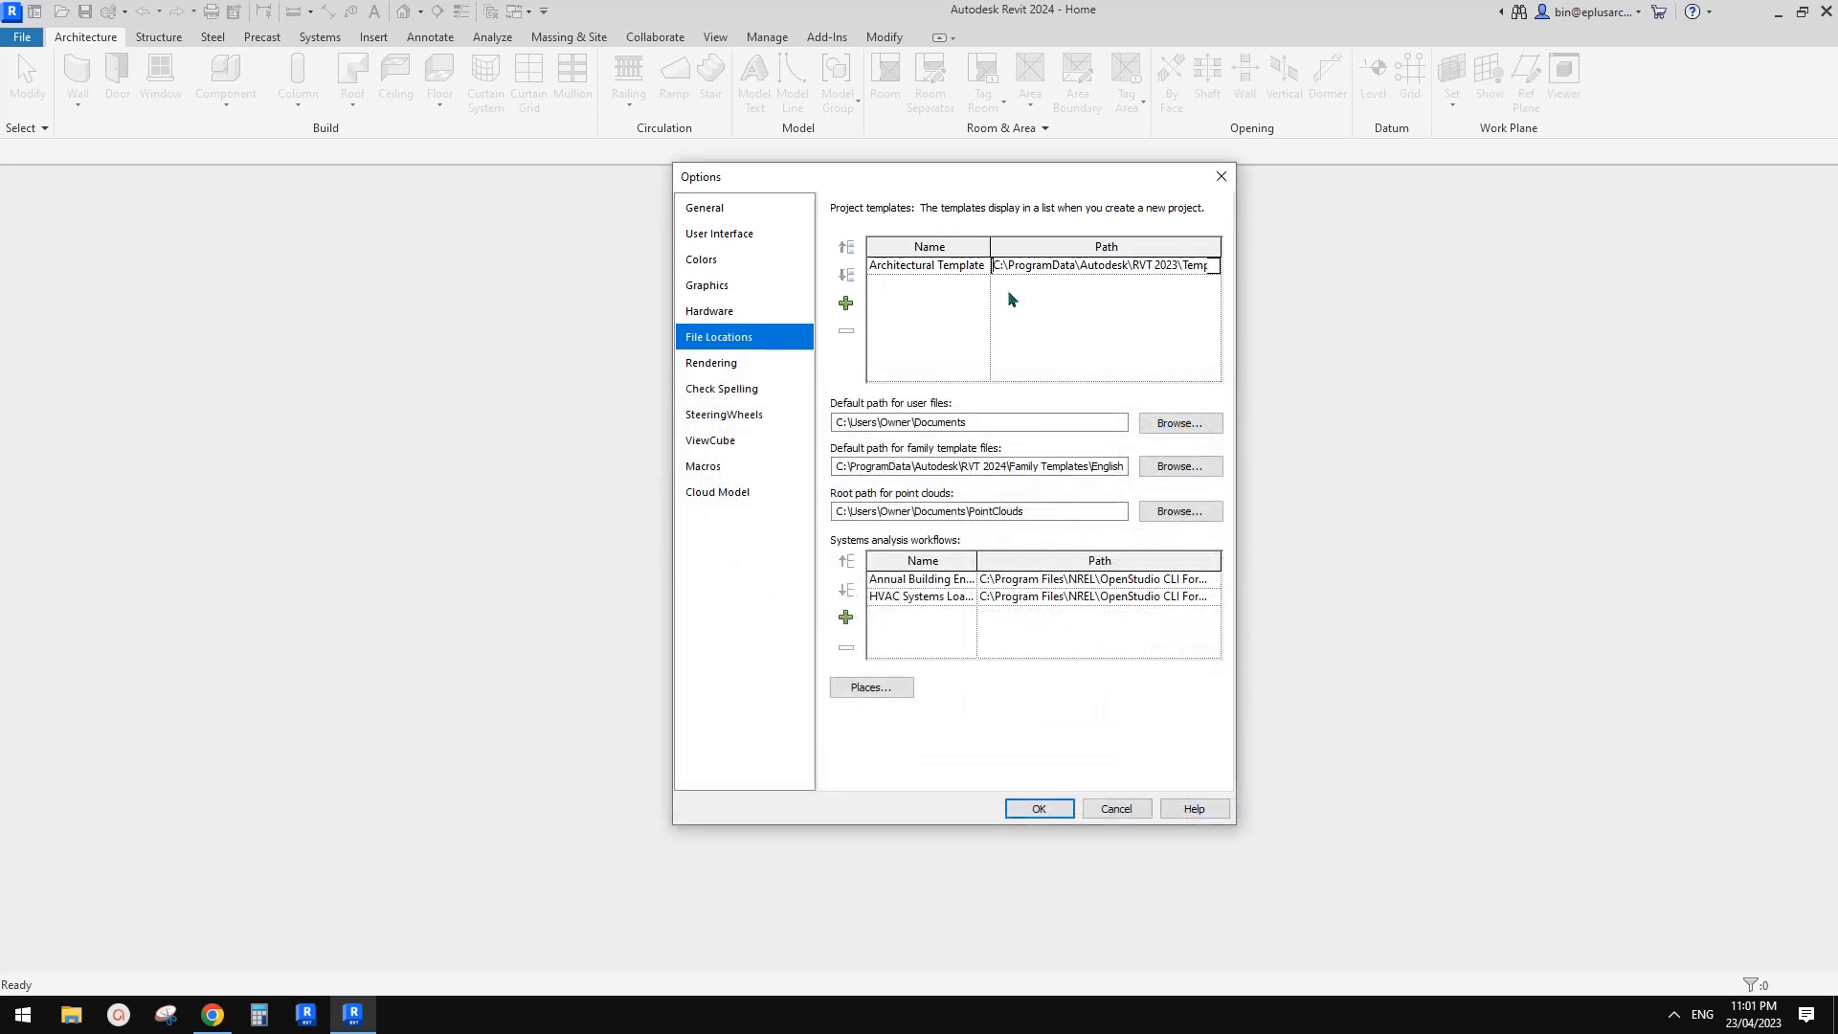
left_click_drag(990, 191, 978, 207)
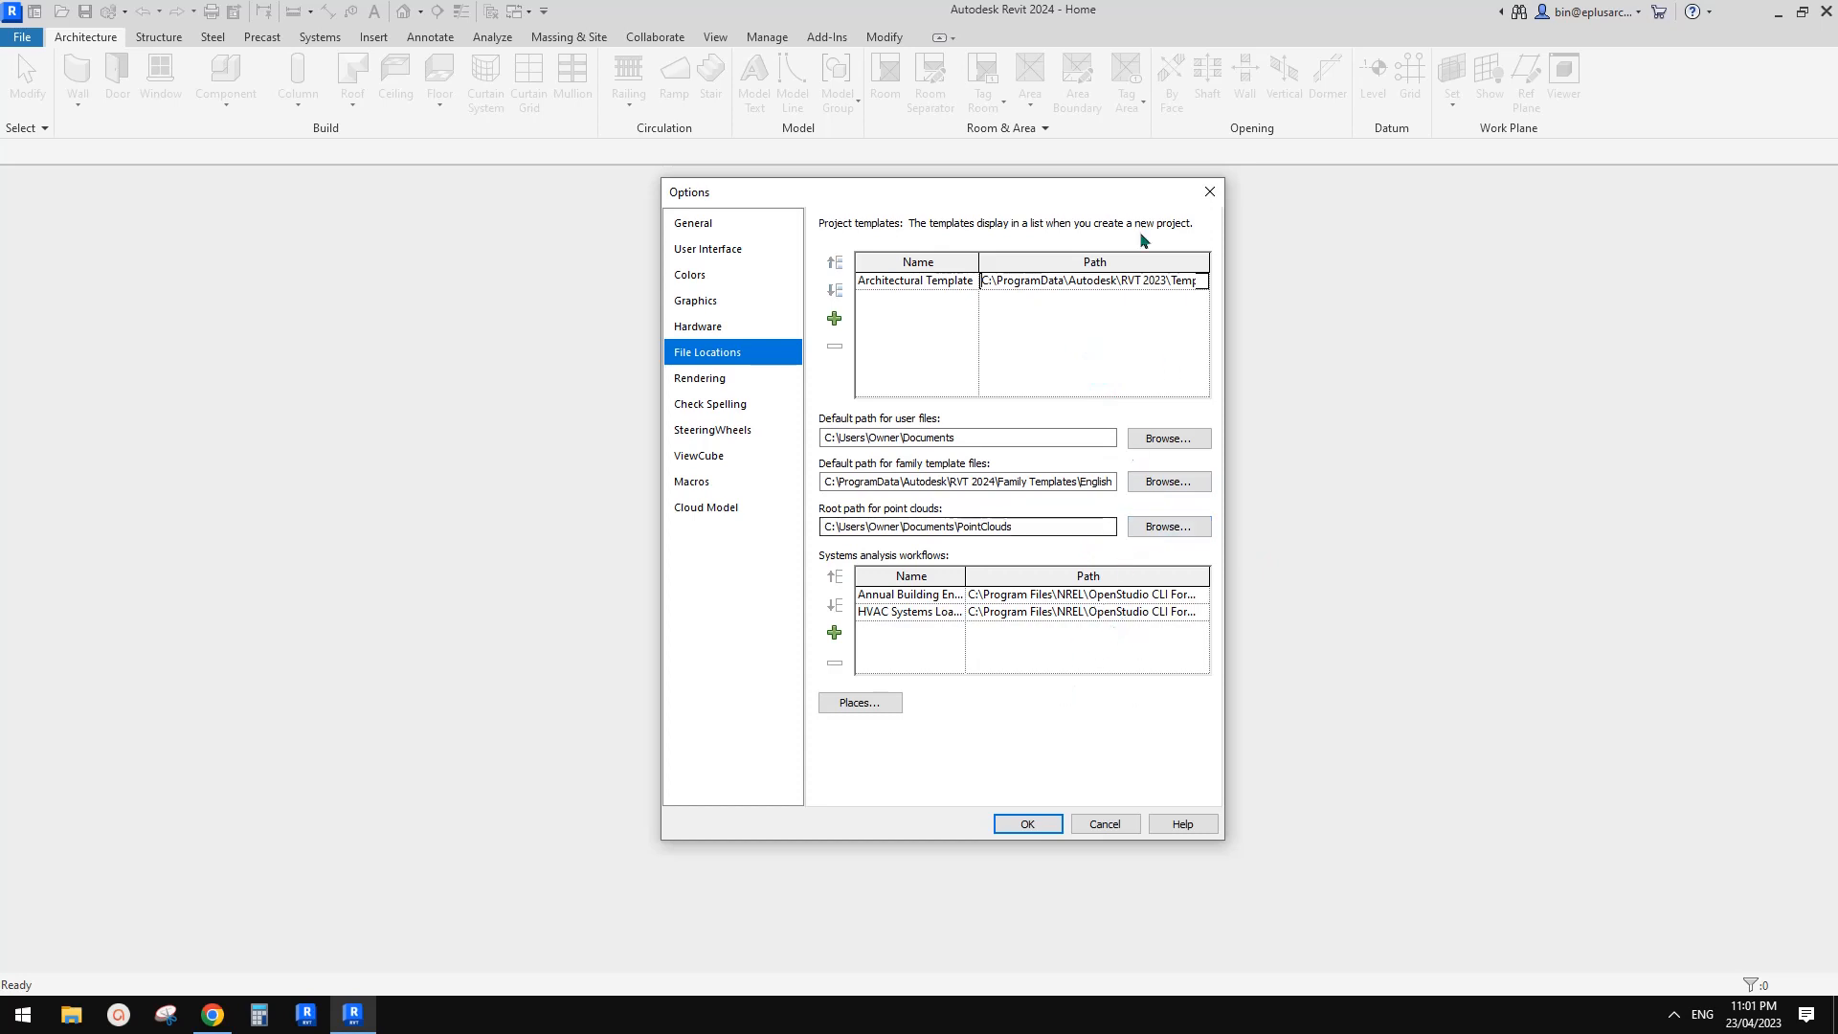
left_click(1034, 823)
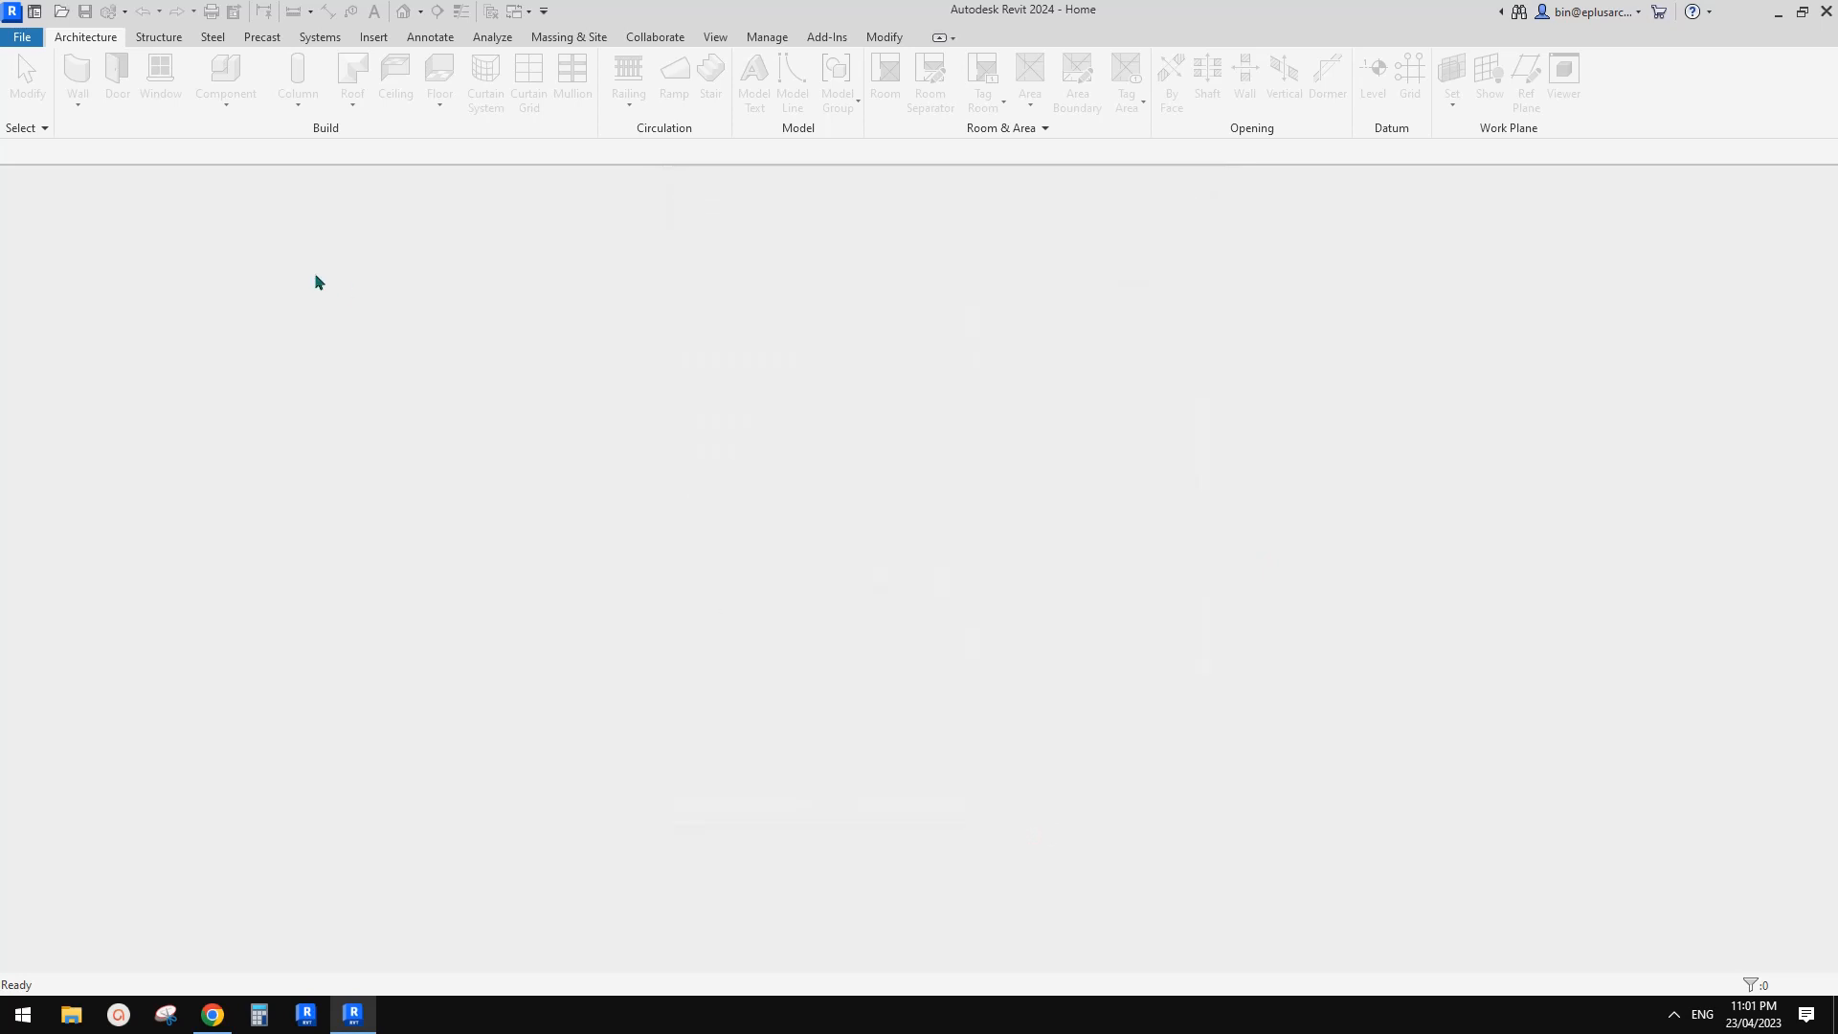
- Create a new project from the Architectural Template
left_click(27, 44)
left_click(55, 113)
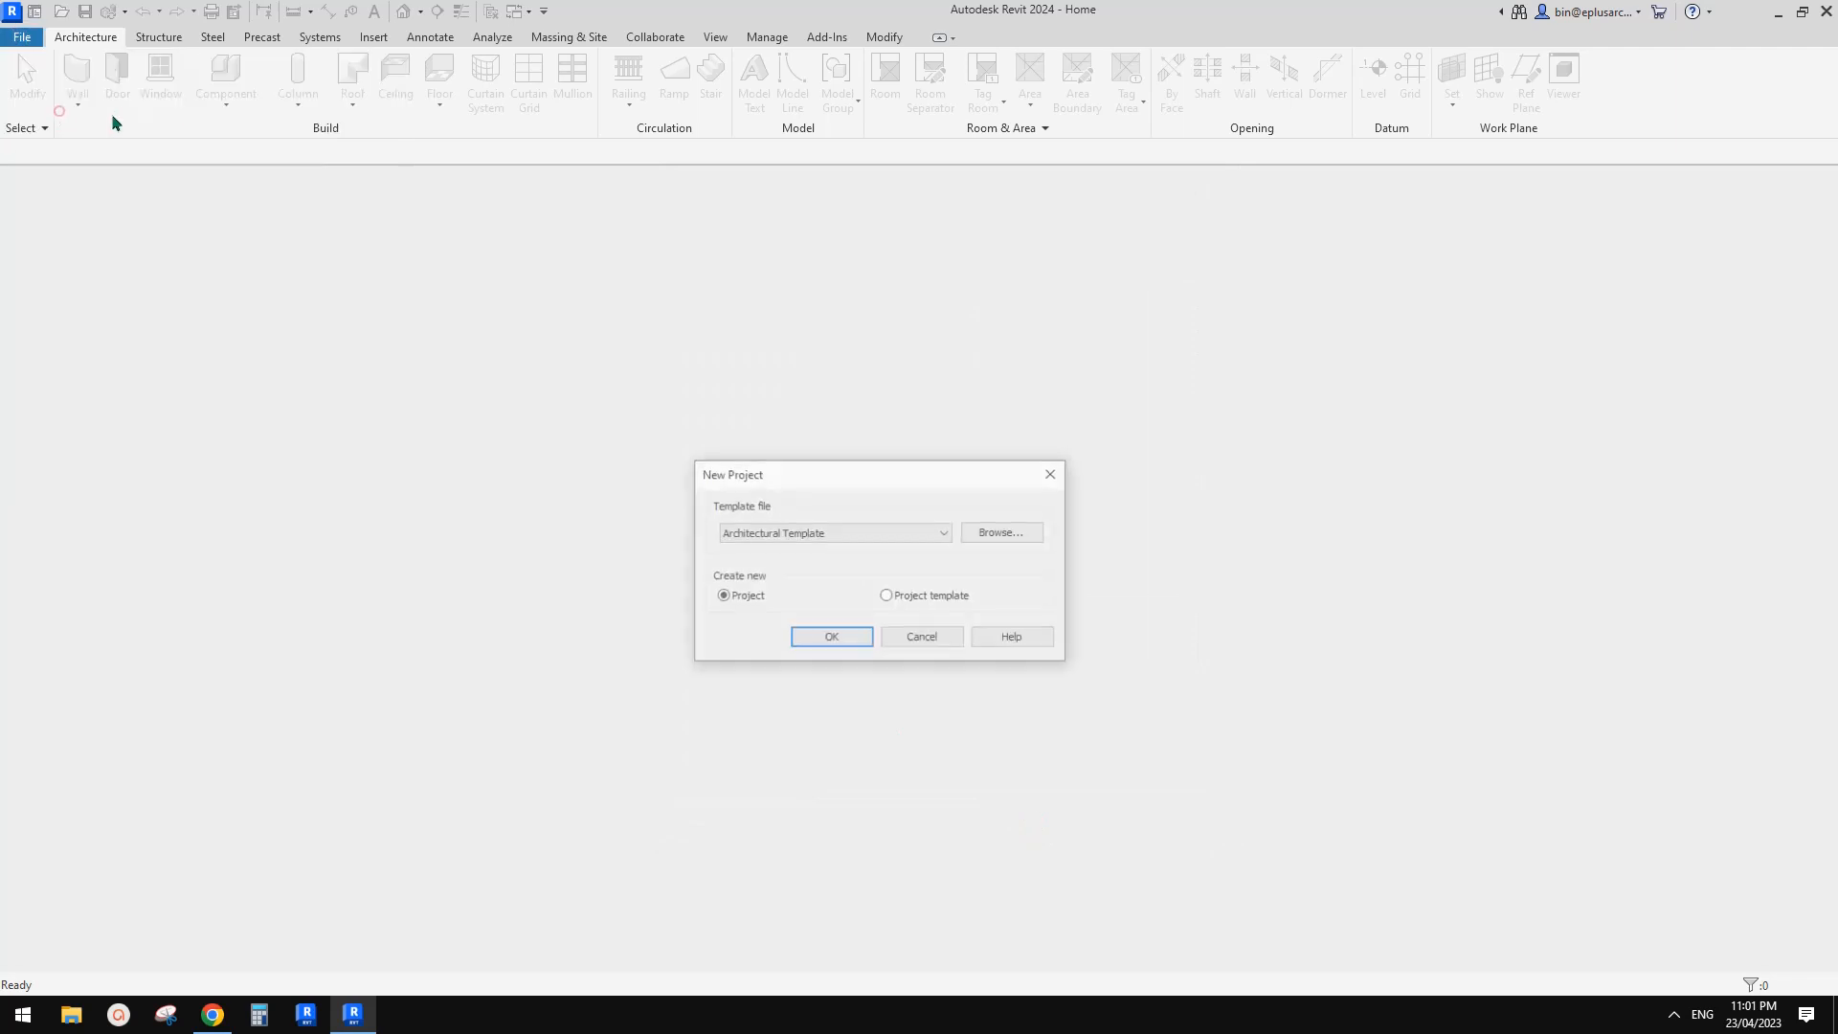
left_click(833, 534)
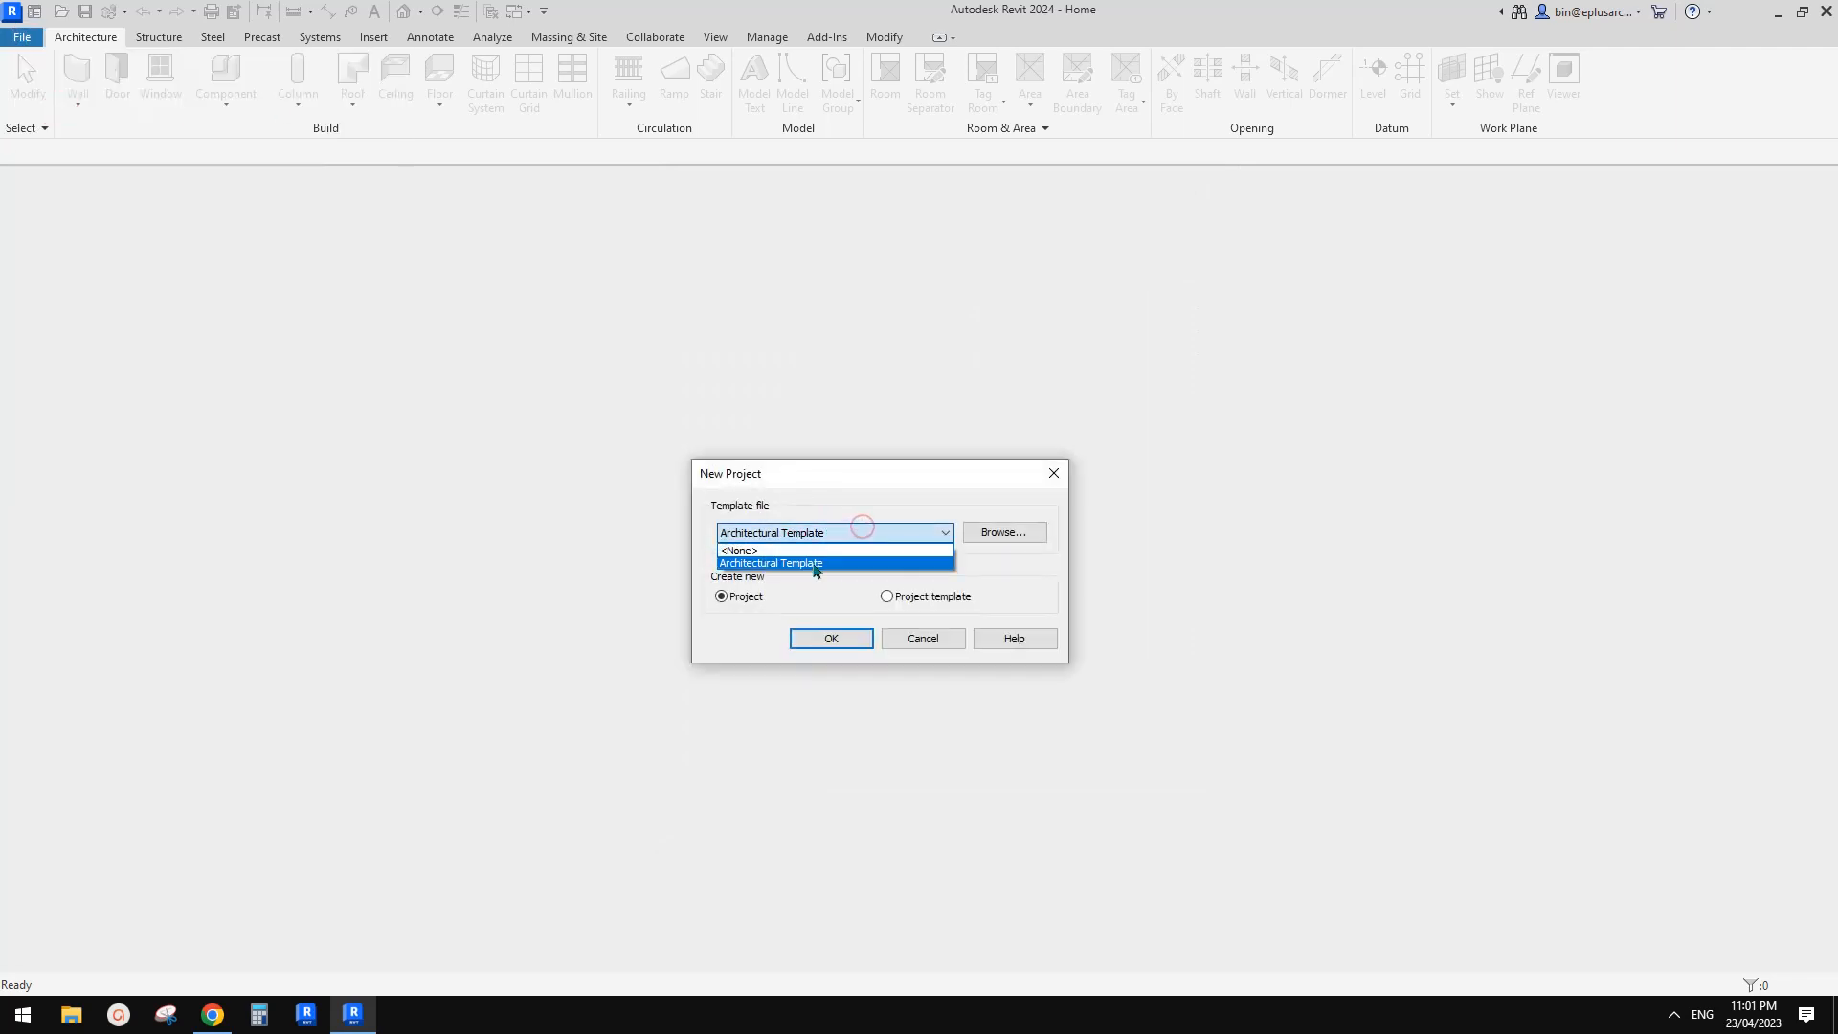
left_click(885, 492)
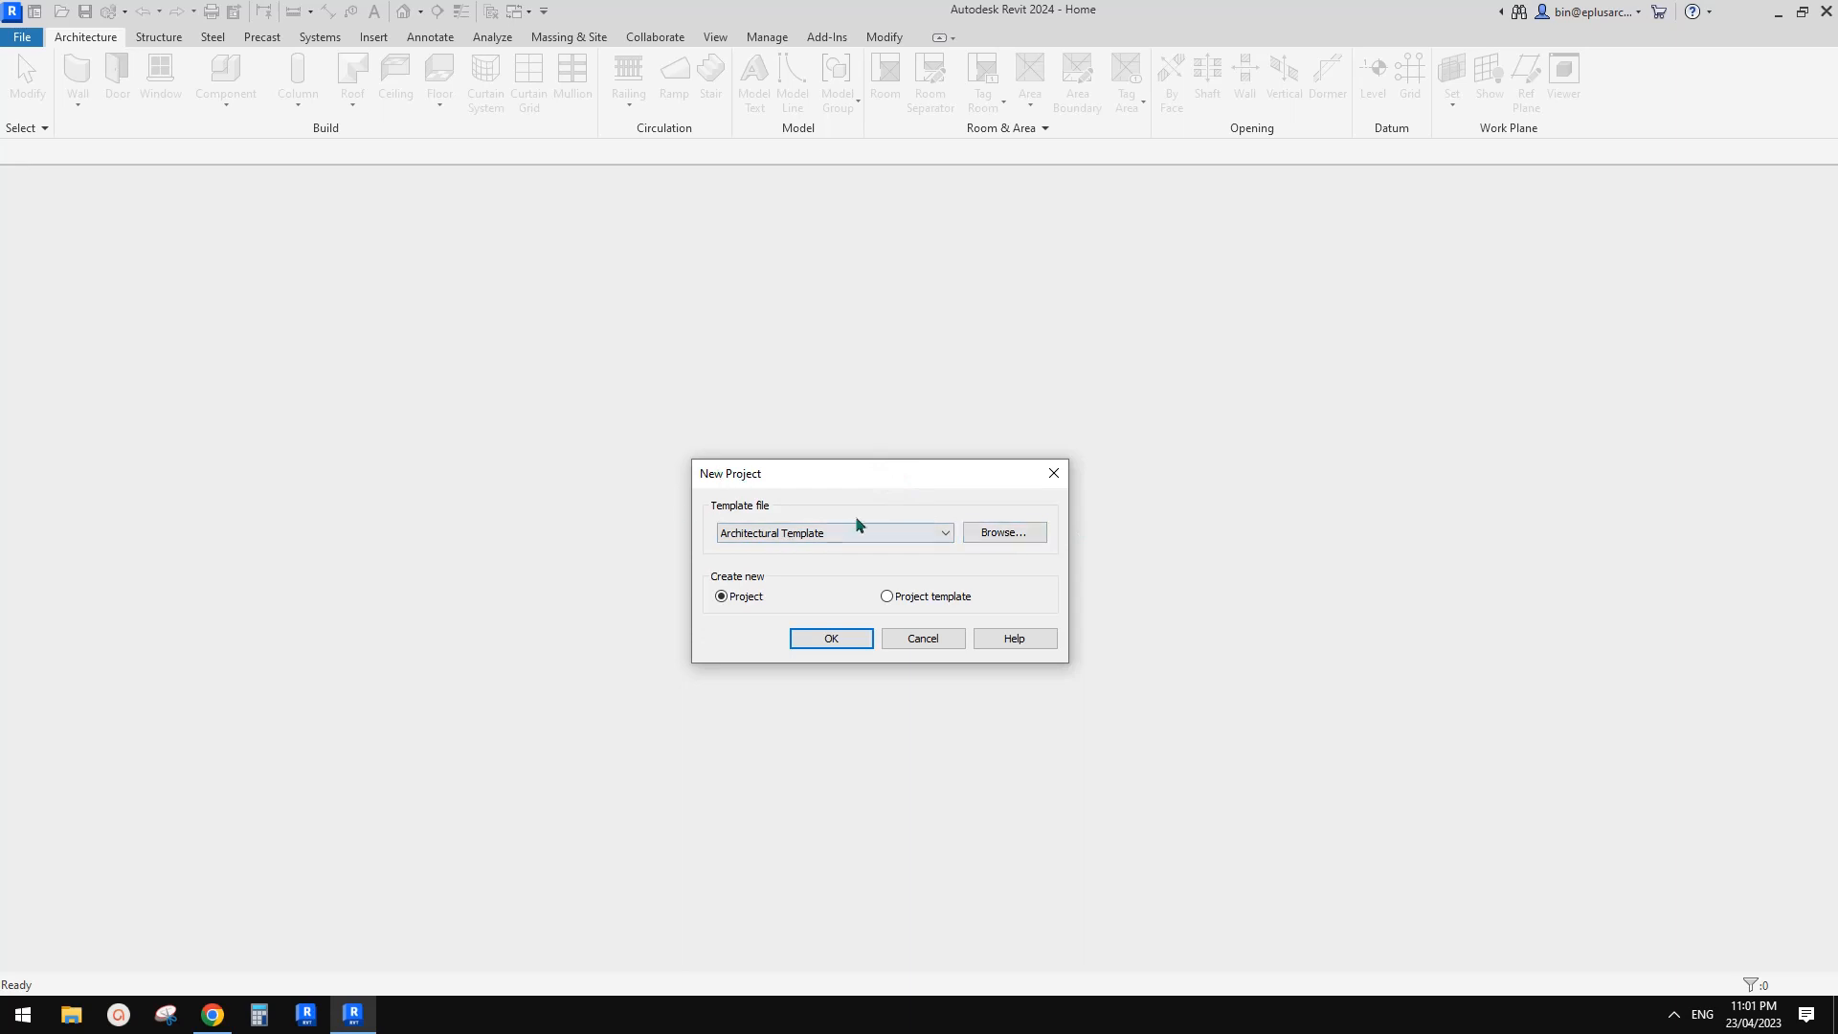
key("Return")
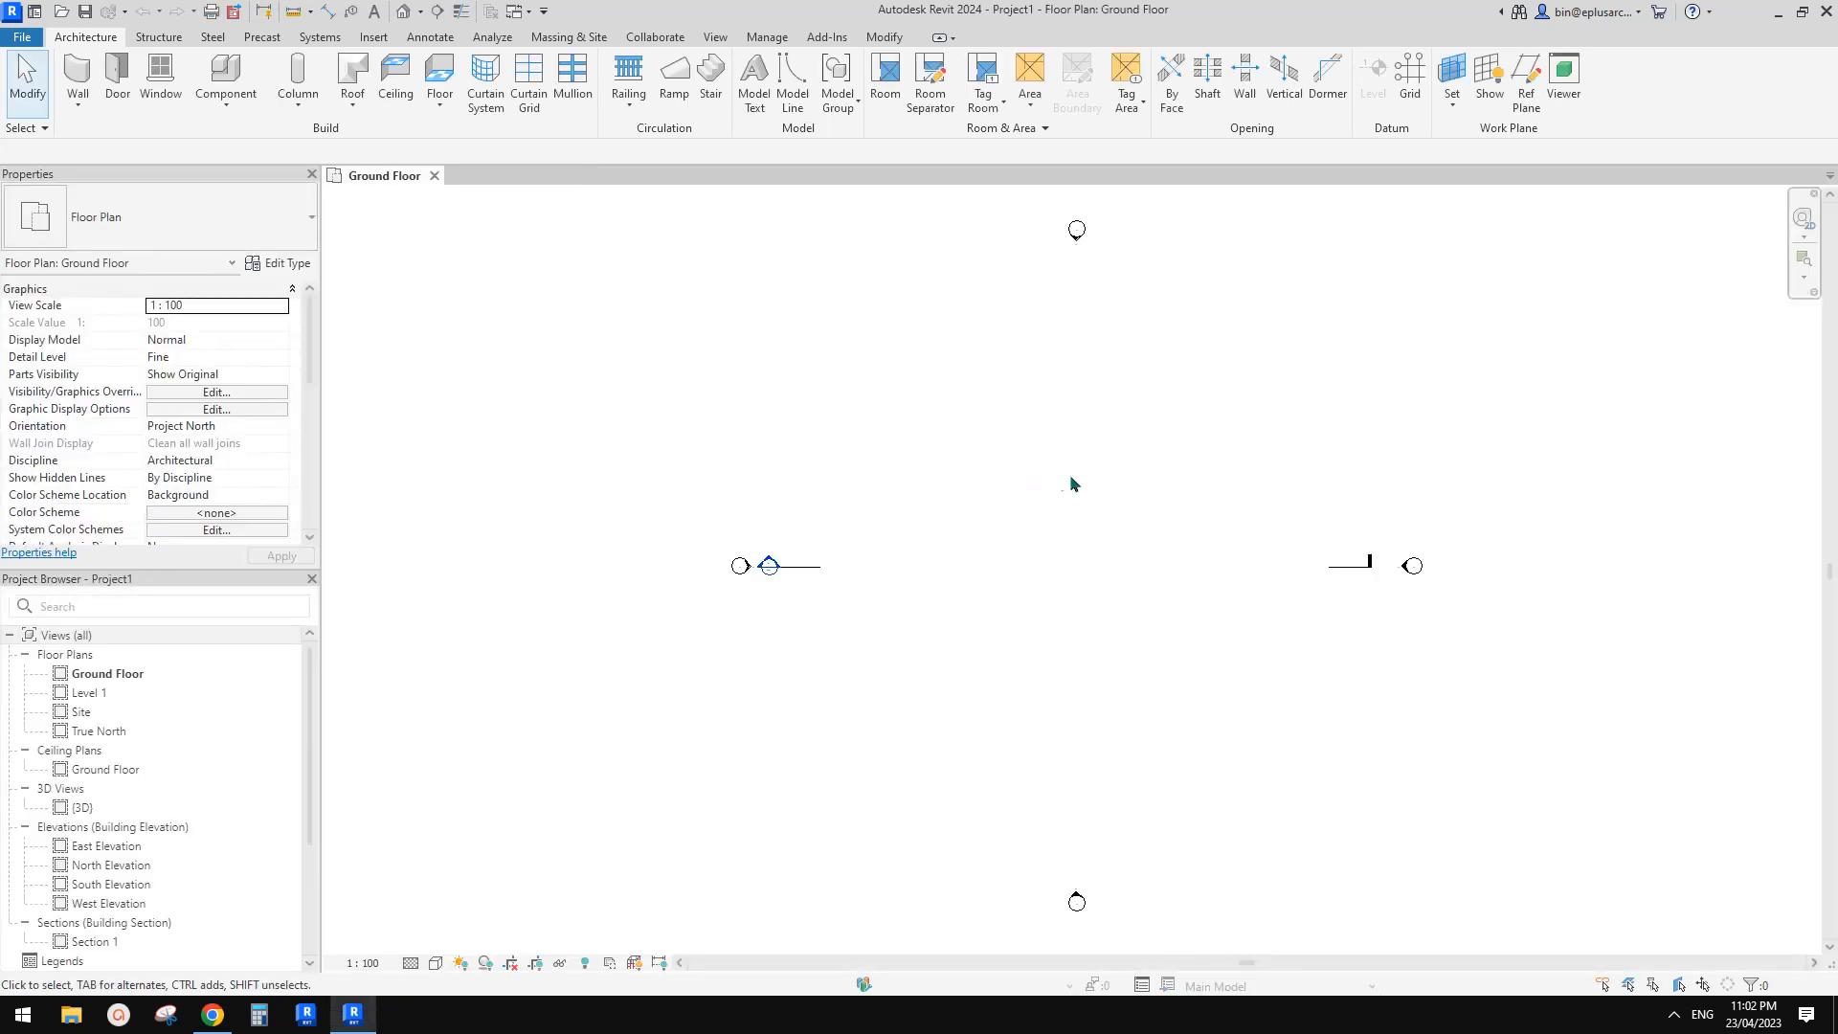
- Examine the wall types available in the new project's template, leaving wall placement without drawing anything
middle_click_drag(1071, 476, 905, 482)
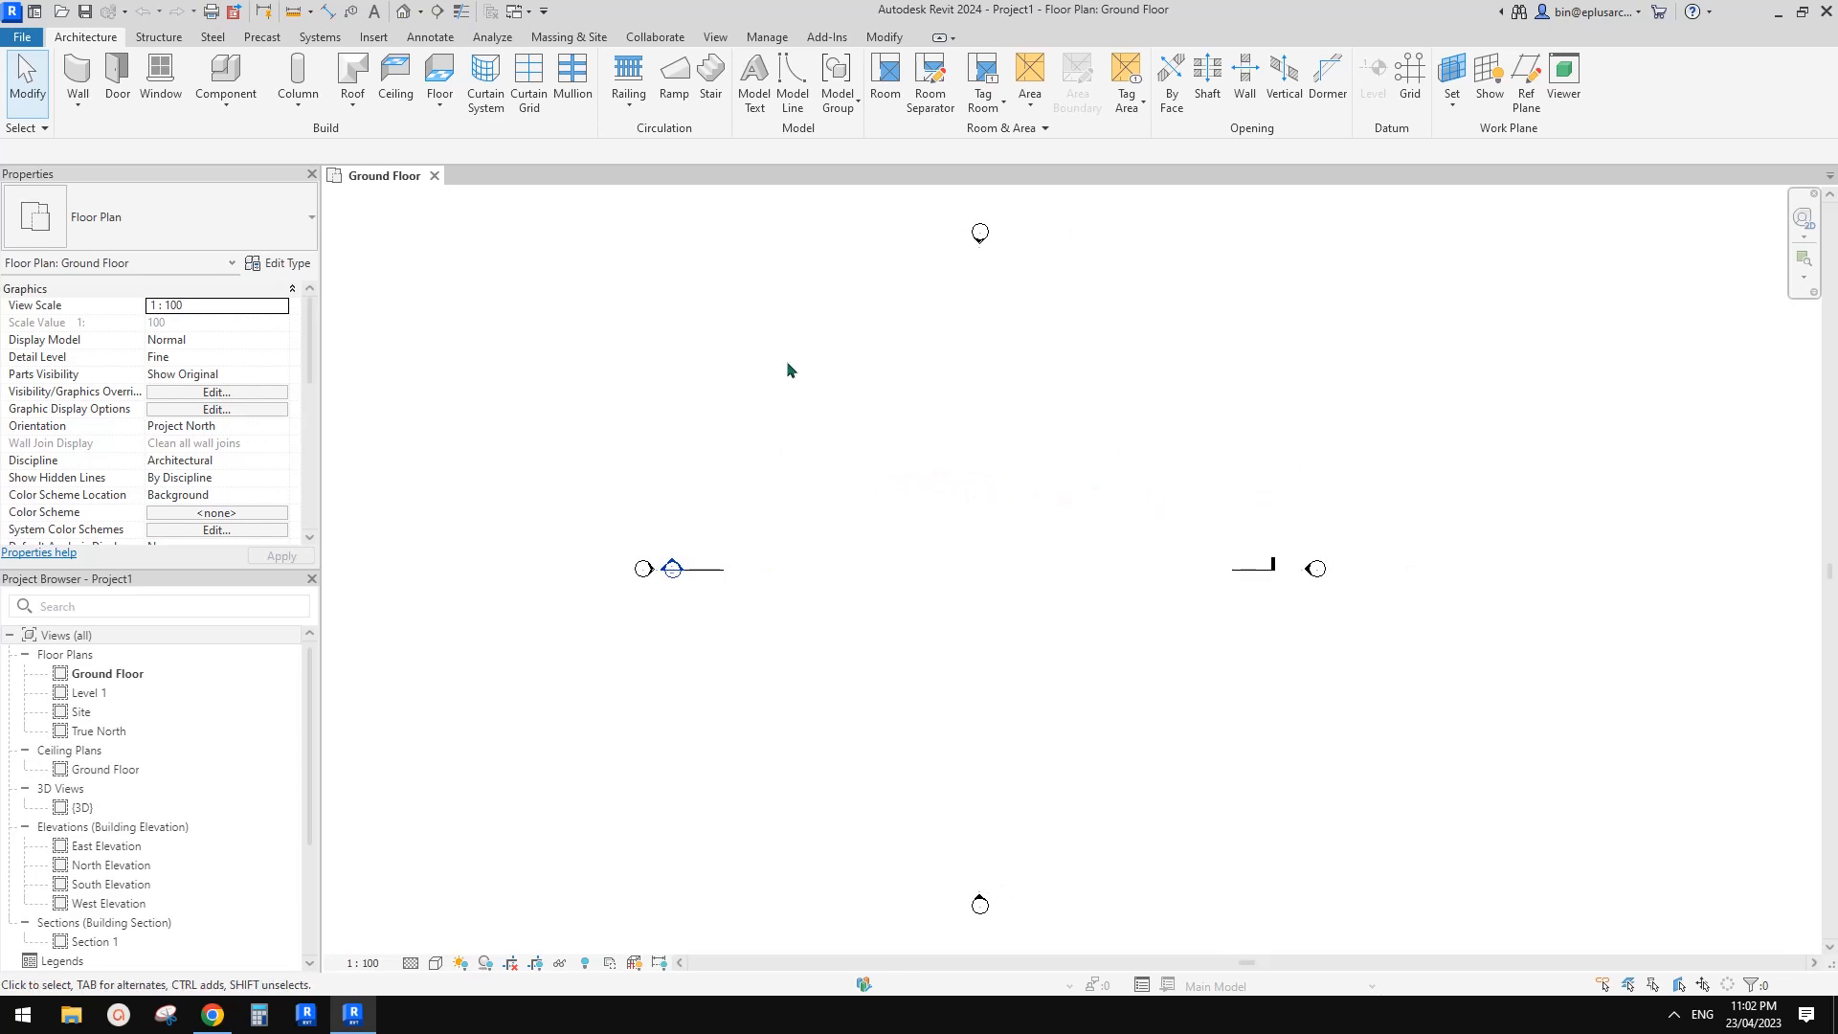
middle_click_drag(691, 393, 700, 393)
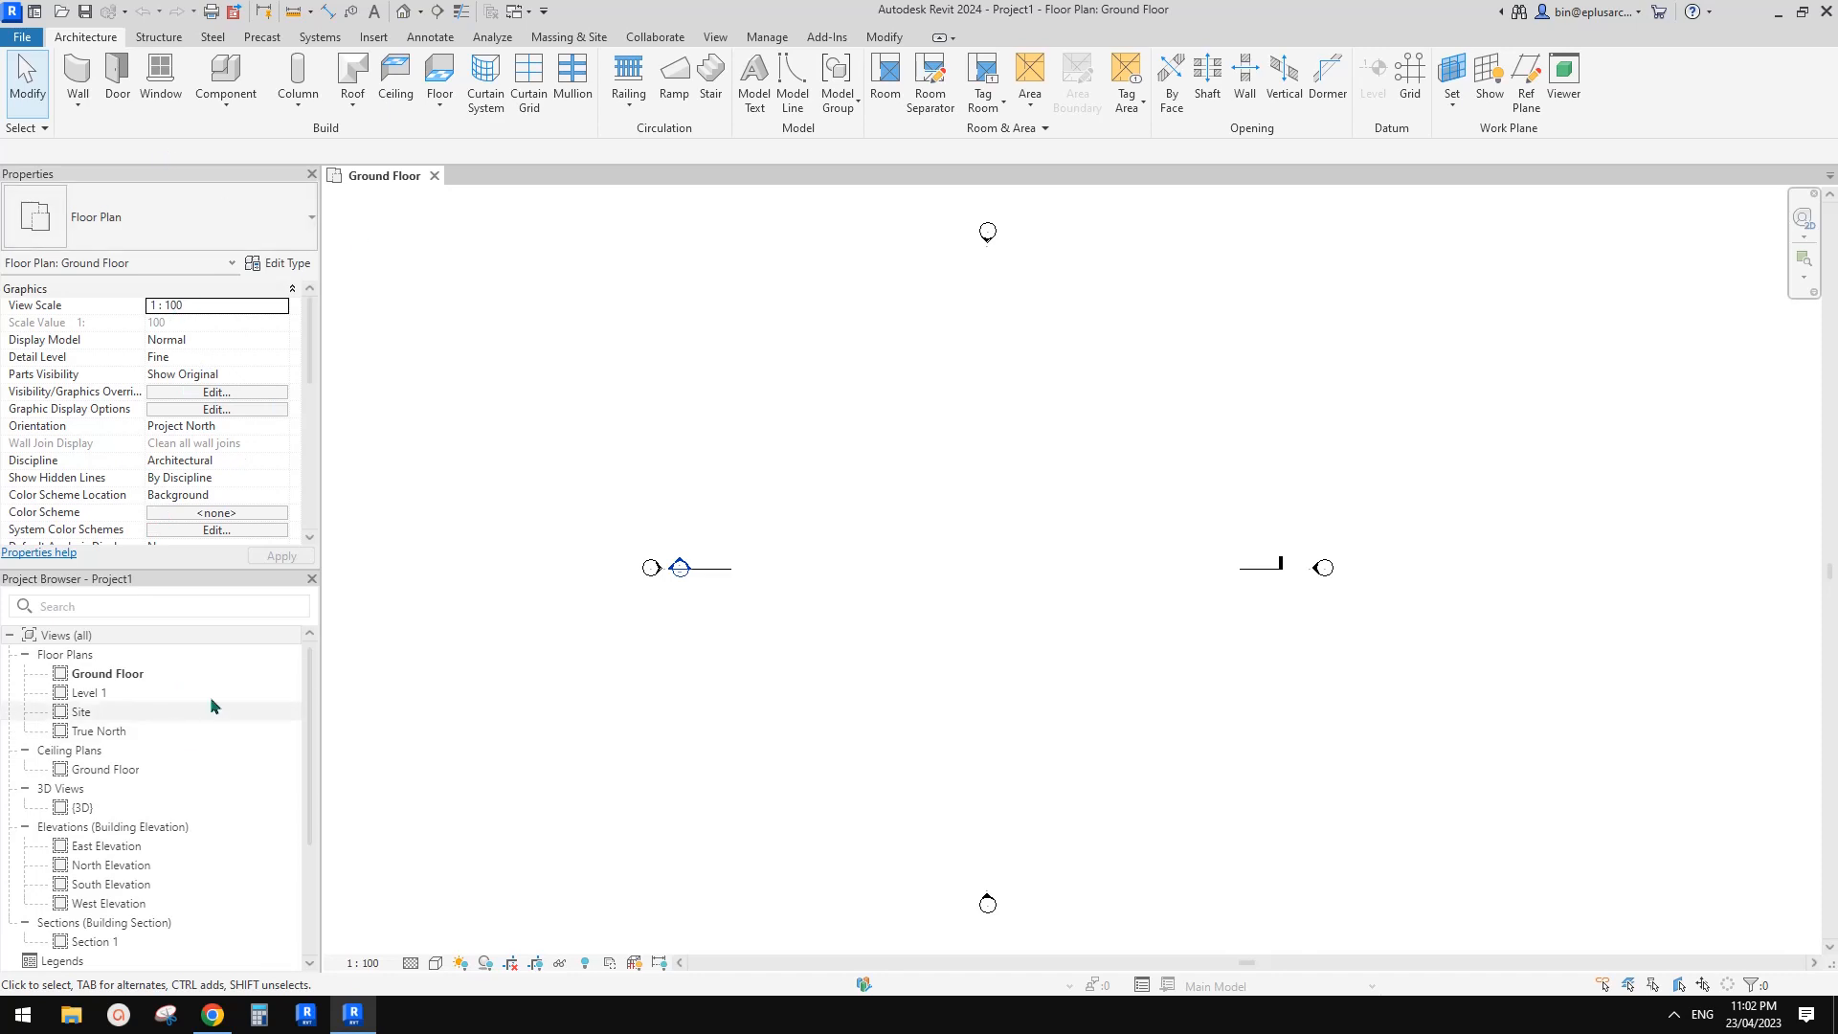
mouse_move(716, 380)
middle_mouse_down()
mouse_move(695, 385)
mouse_move(708, 393)
middle_mouse_up()
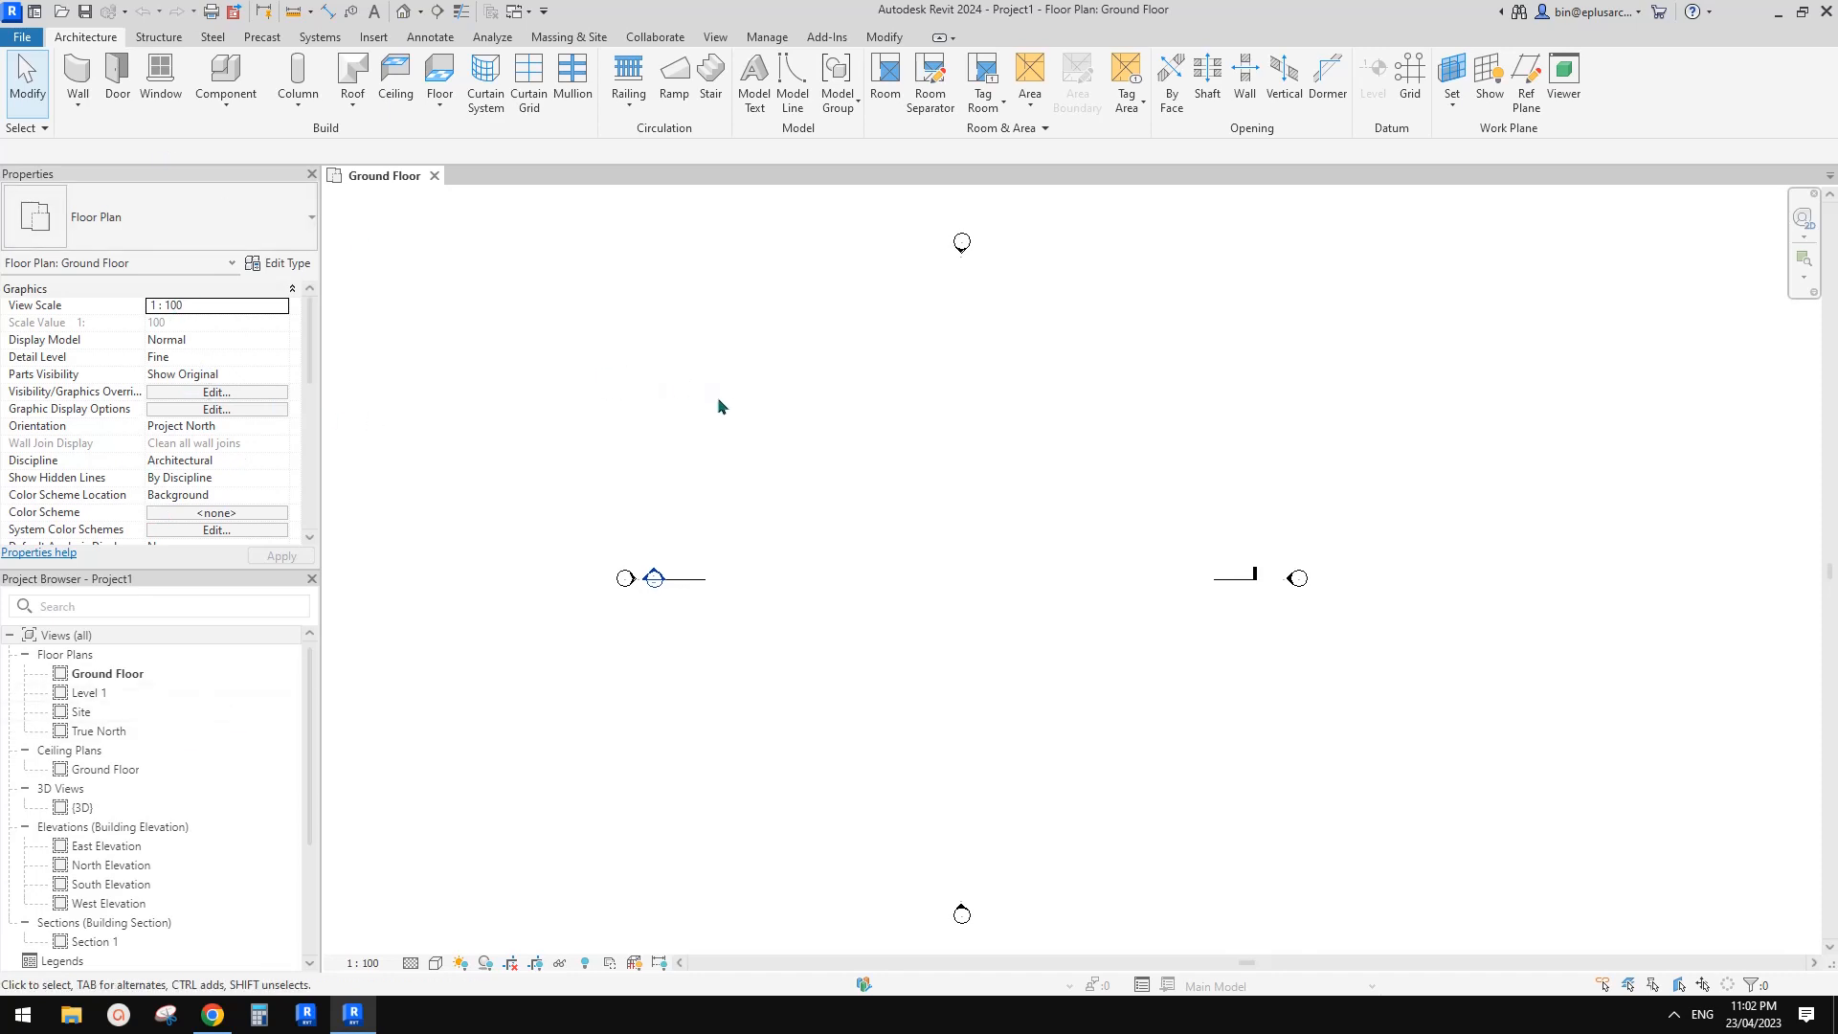
key("w")
key("a")
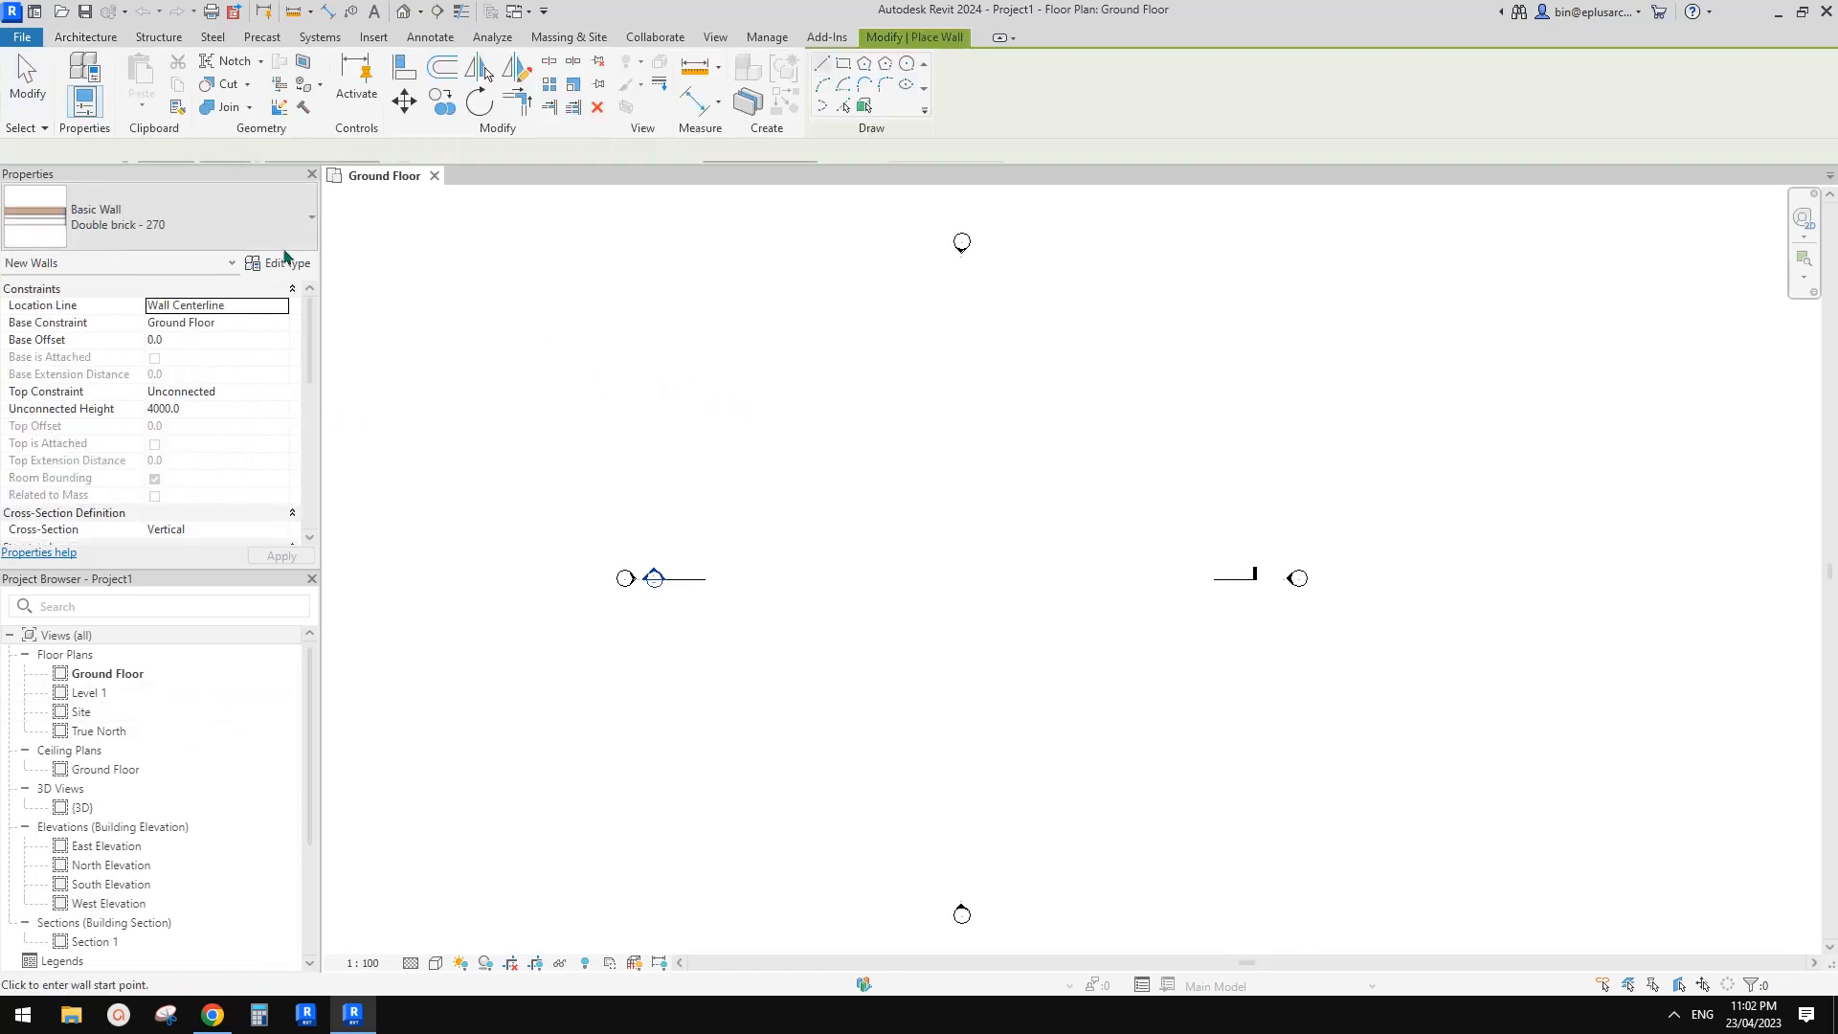
left_click(218, 226)
scroll(311, 477, "up", 5)
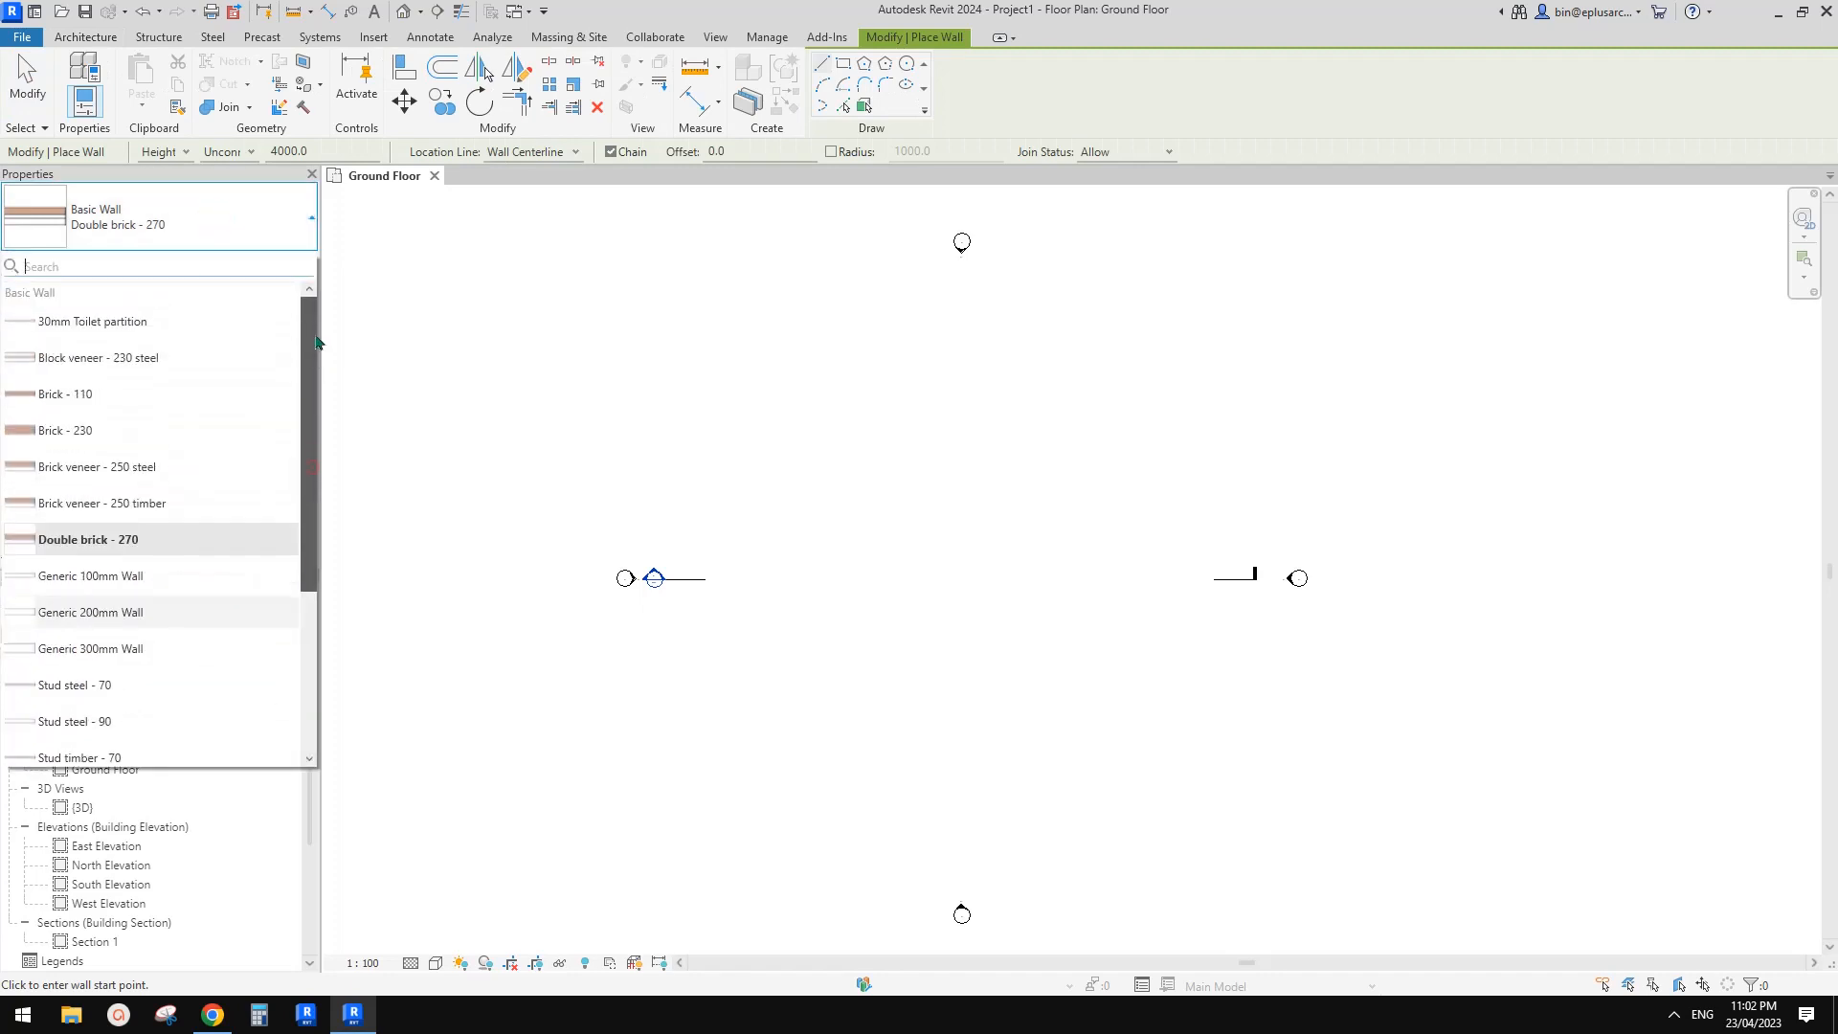
scroll(313, 359, "down", 5)
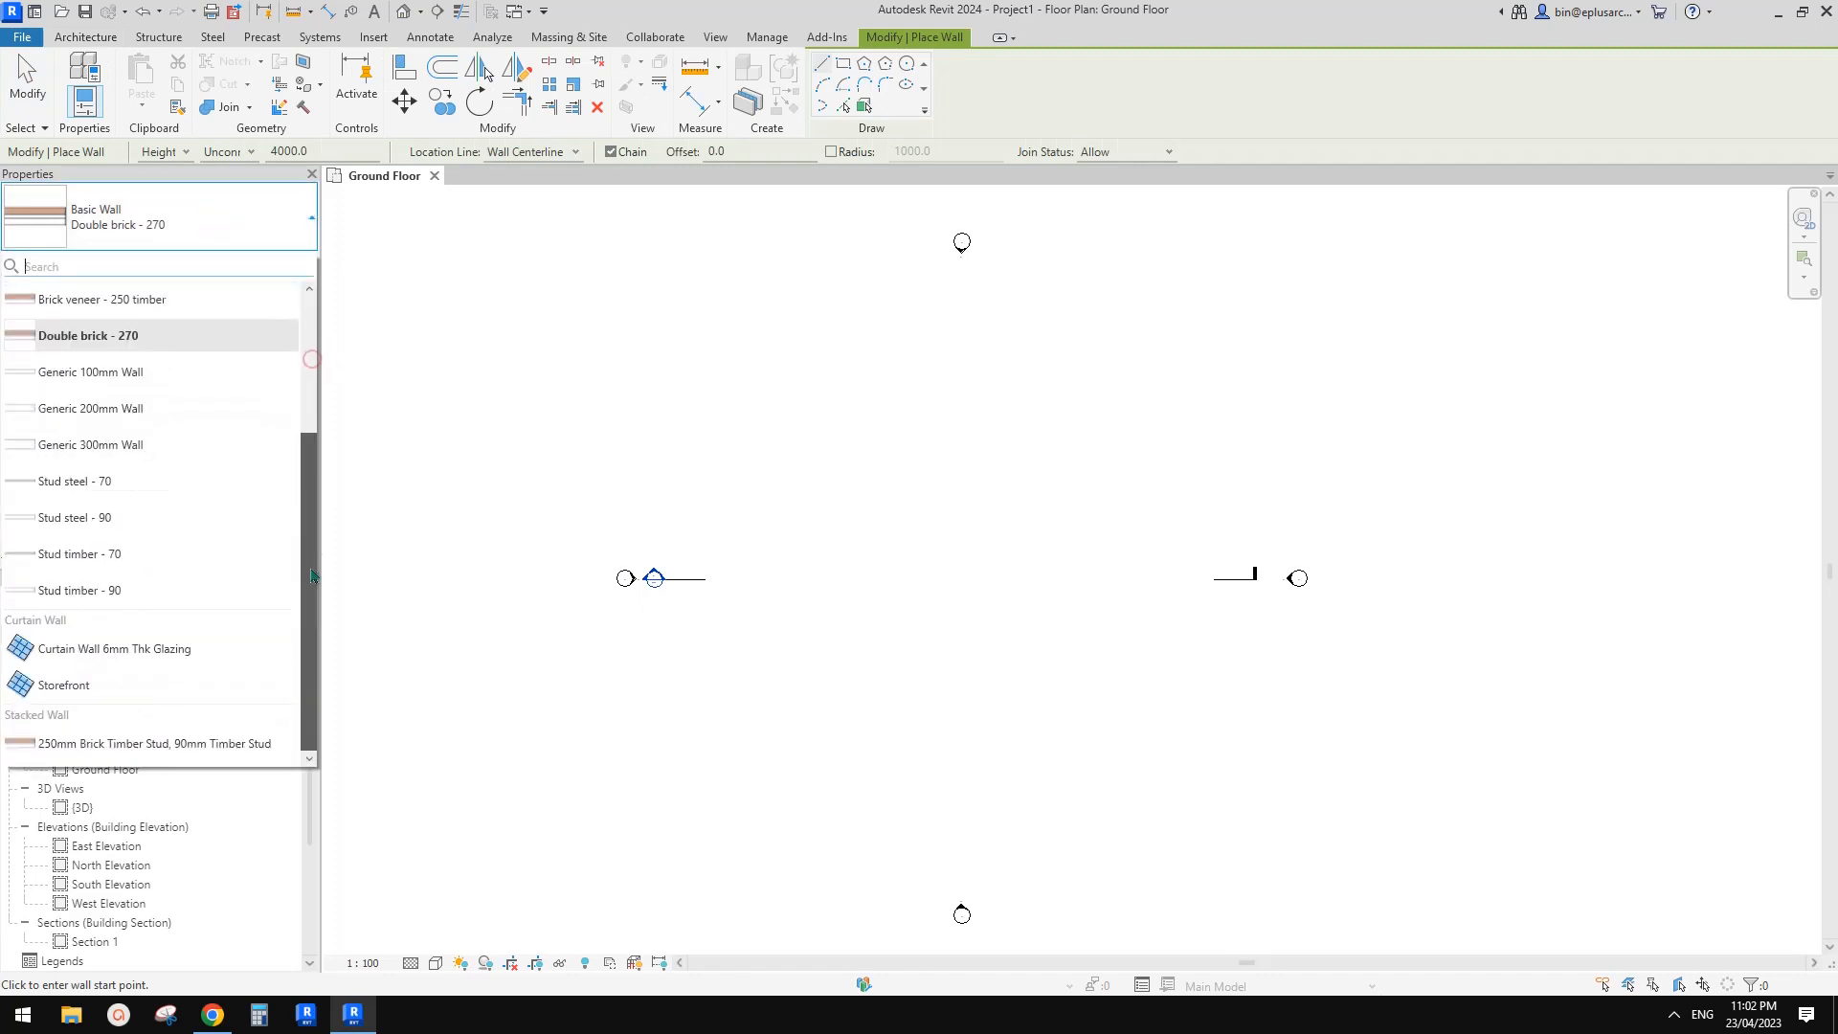
scroll(316, 383, "up", 5)
key("Escape")
key("Escape")
mouse_move(979, 457)
middle_mouse_down()
mouse_move(1019, 421)
mouse_move(948, 452)
middle_mouse_up()
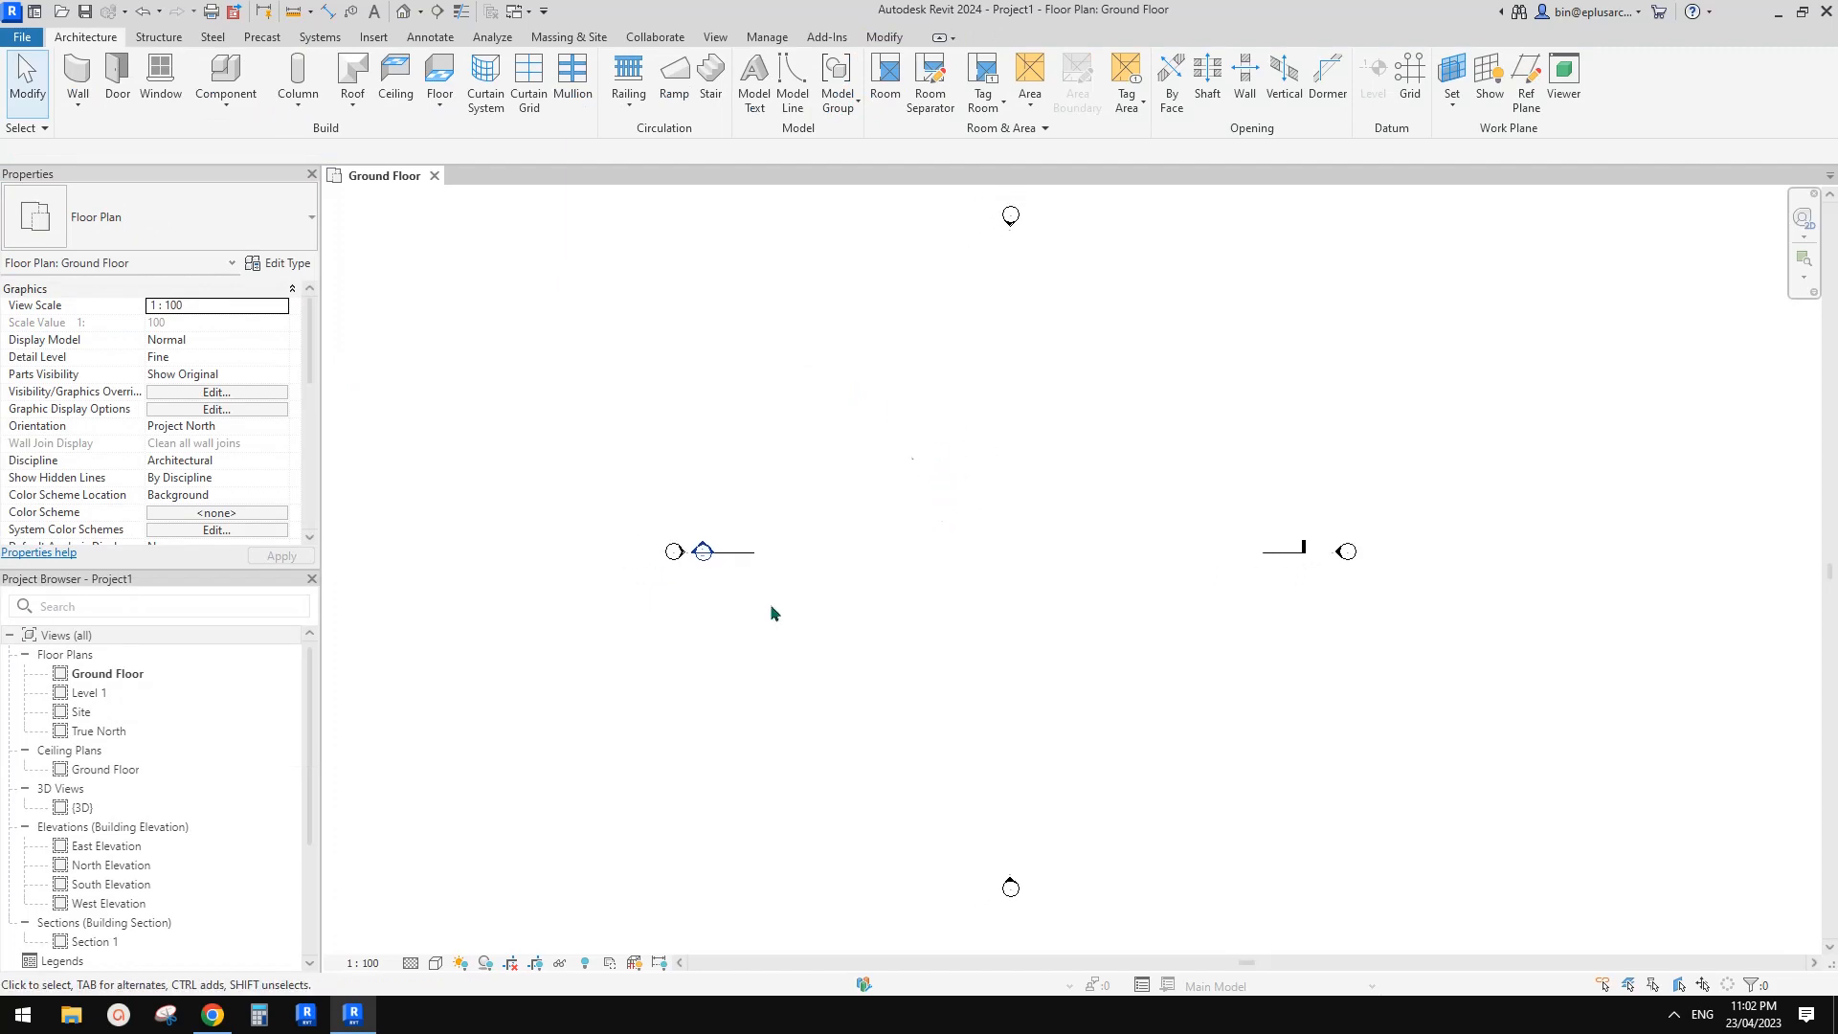
- Switch to Google Docs in Chrome to review the stone cladding reference photo, and return to the Revit ground floor plan
left_click(212, 1015)
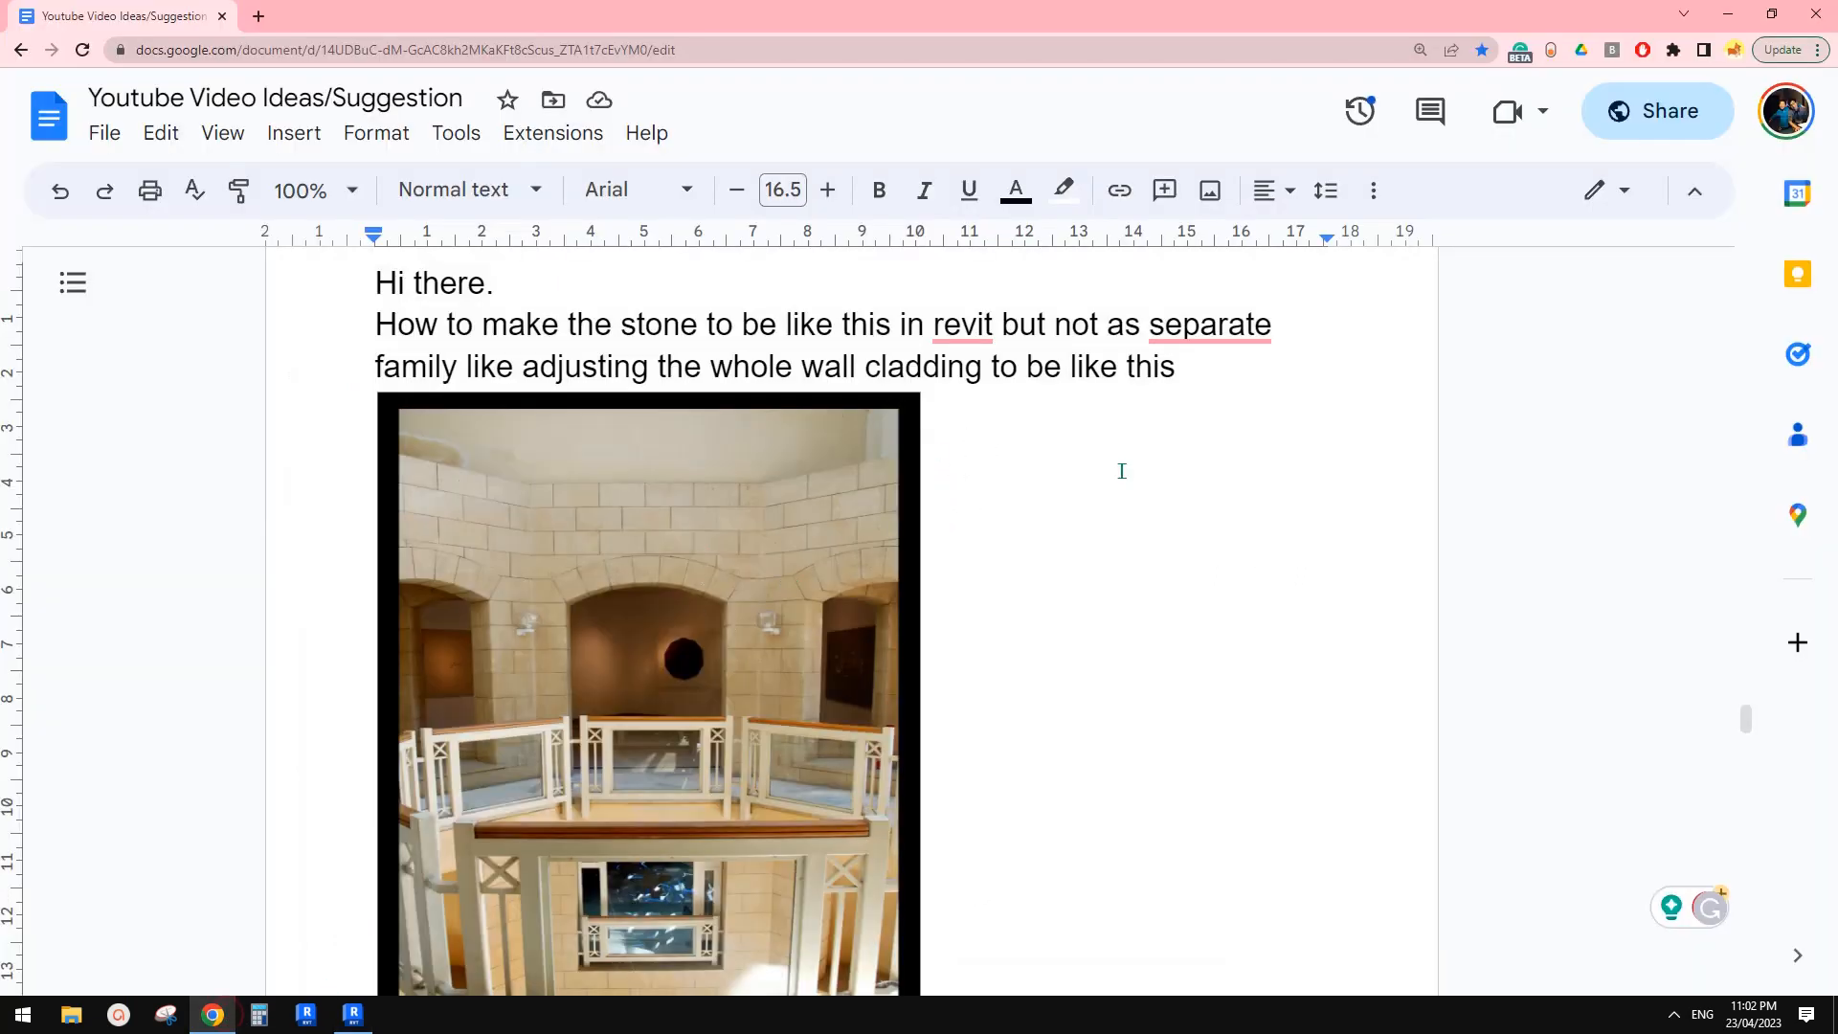
left_click(352, 1015)
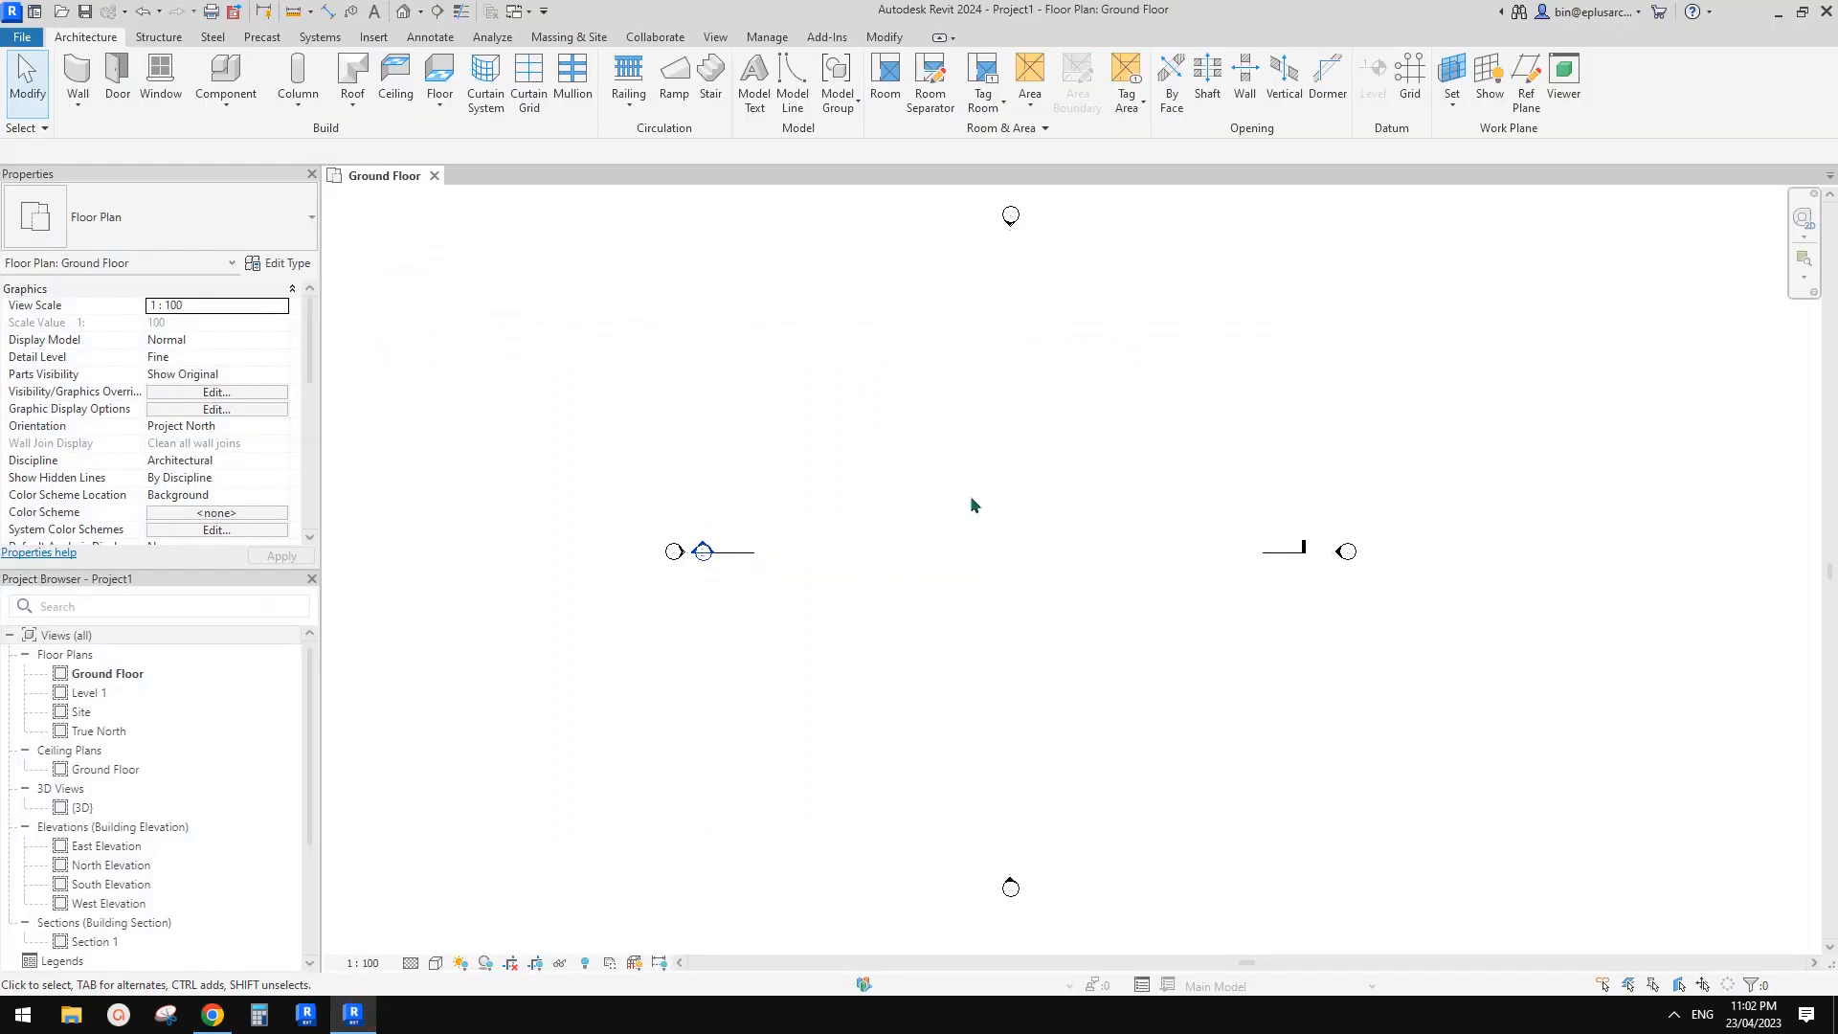
middle_click_drag(972, 498, 986, 523)
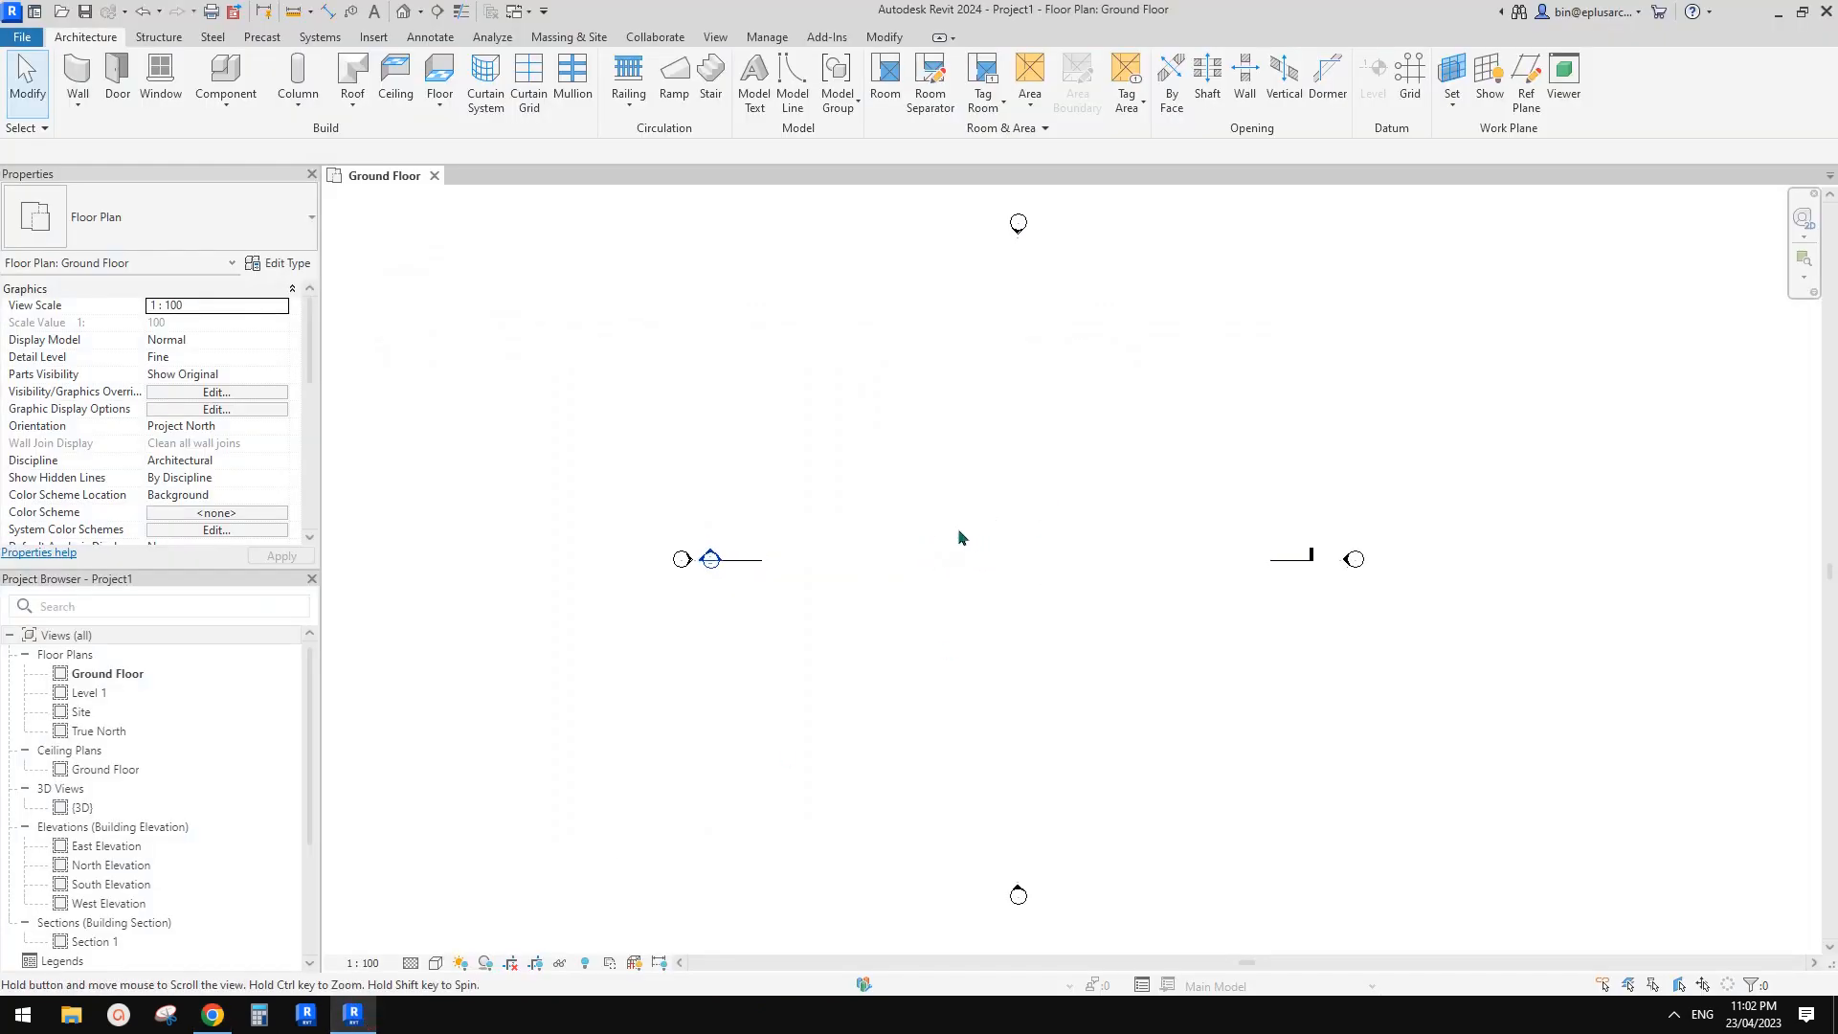
- Start a new wall on the ground floor plan with the Generic 300mm Wall type
scroll(943, 531, "up", 2)
middle_click_drag(826, 457, 825, 476)
key("w")
key("a")
left_click(211, 194)
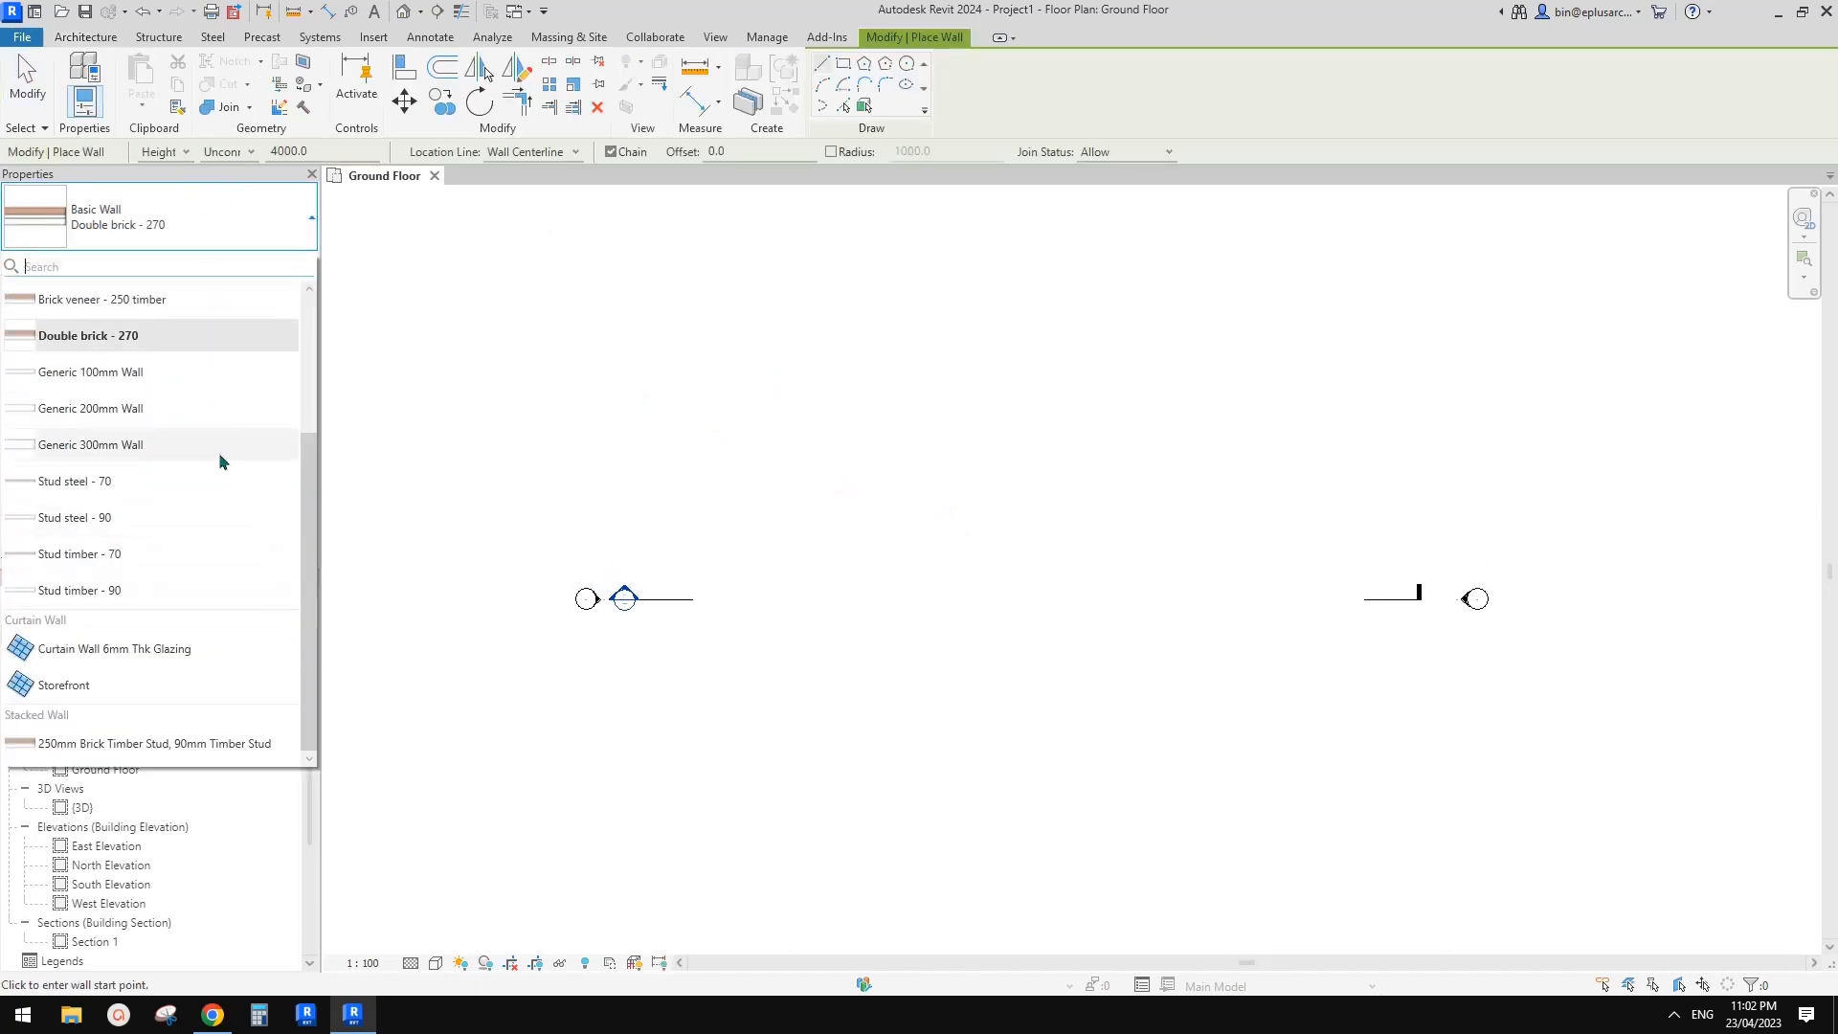
scroll(218, 452, "up", 3)
scroll(272, 287, "down", 3)
left_click(110, 446)
- Duplicate the wall type under the name Generic 300mm Wall 2
left_click(287, 263)
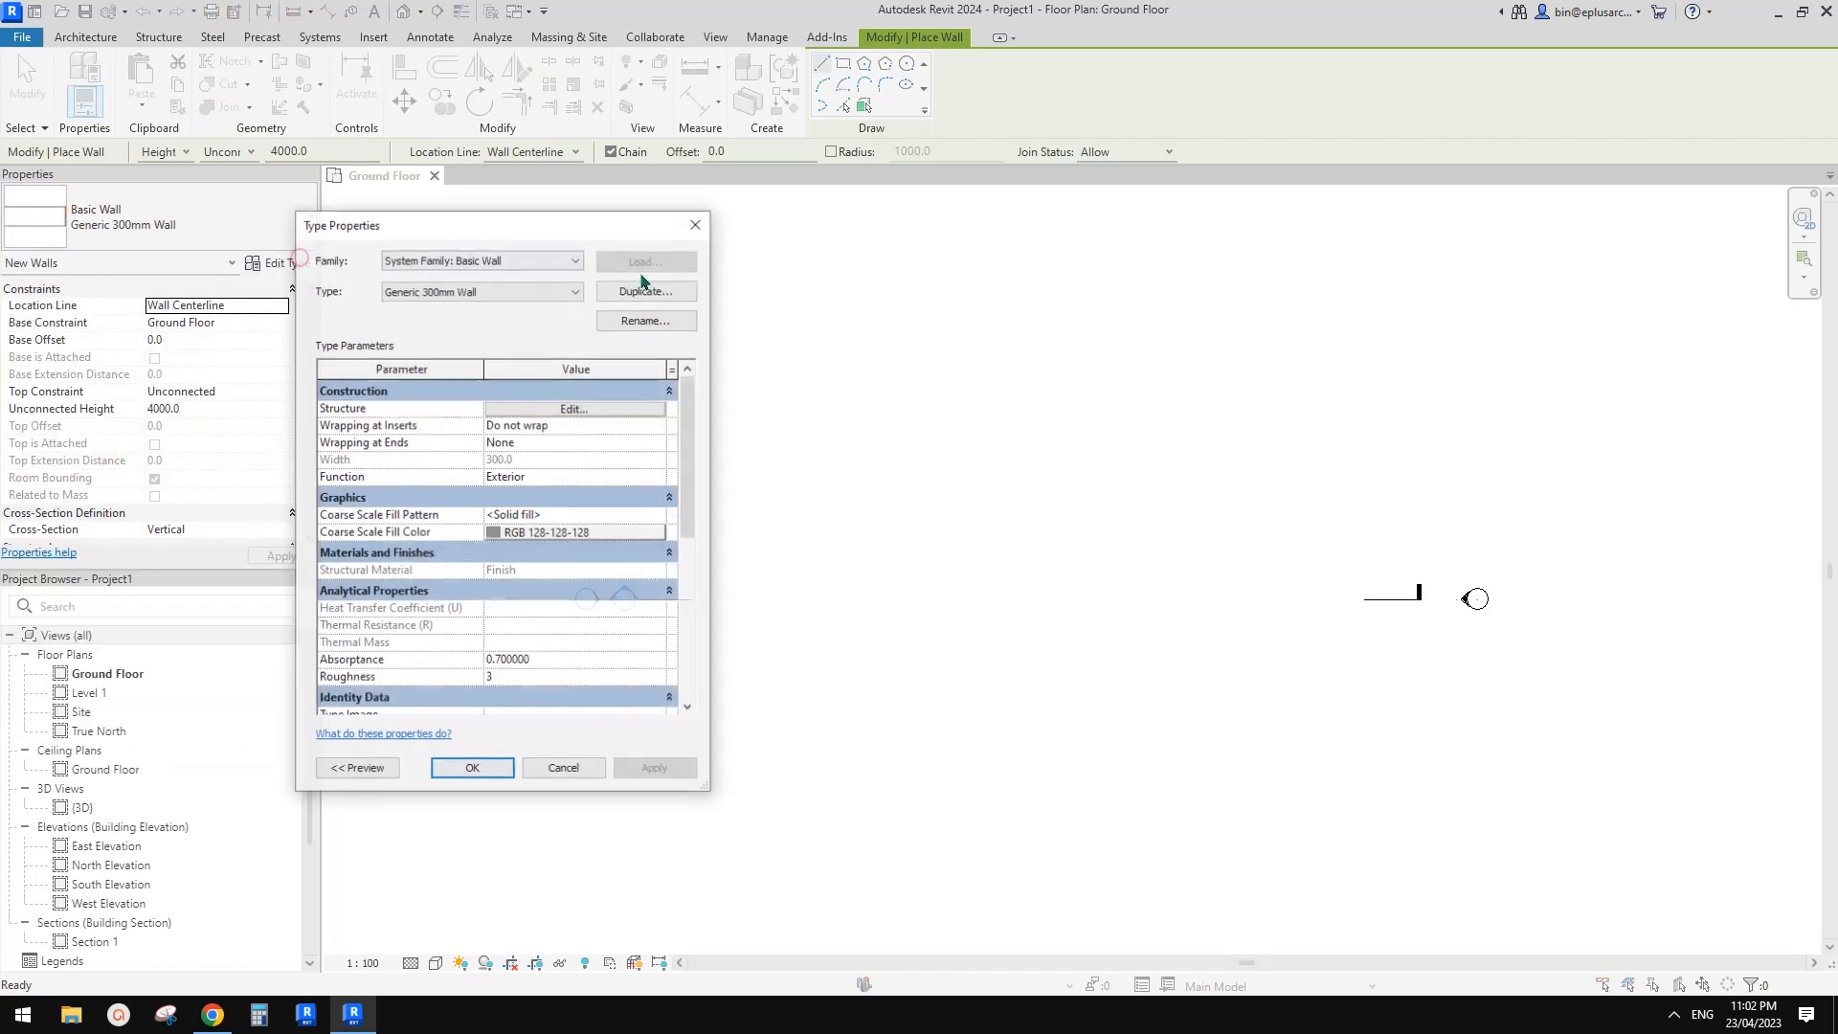
left_click(643, 288)
left_click(538, 493)
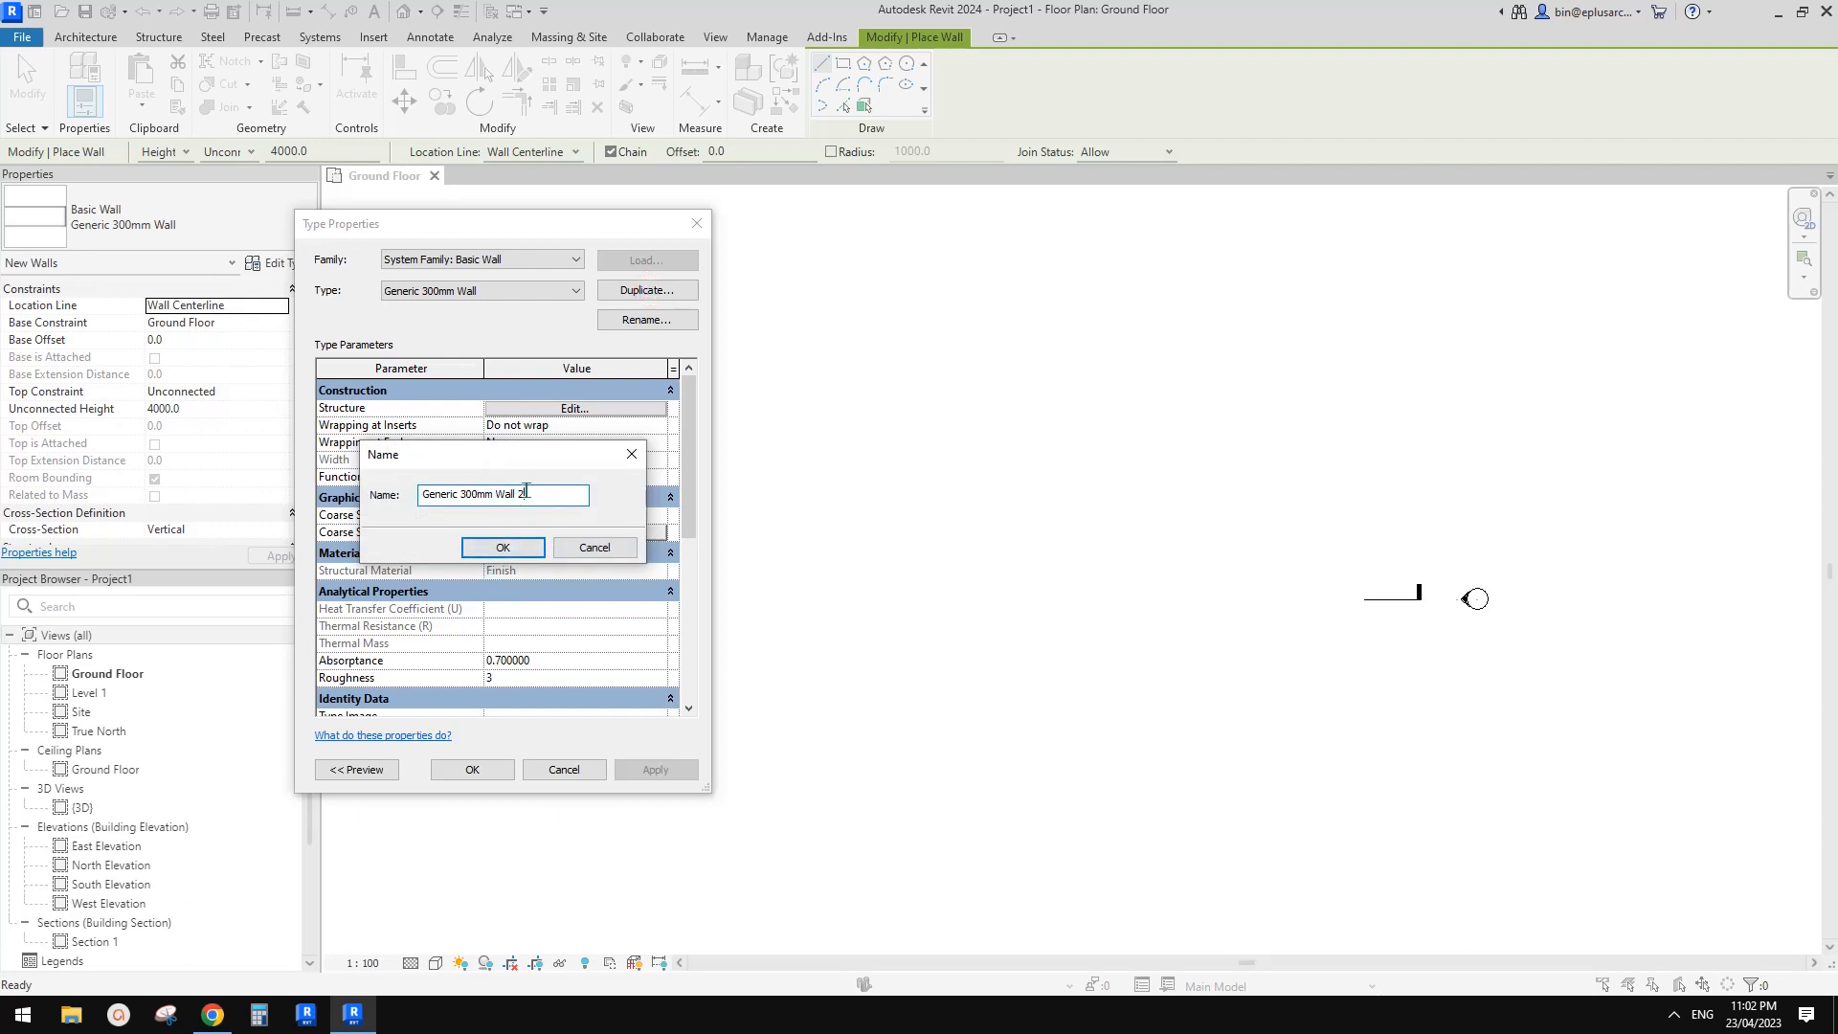
left_click(505, 548)
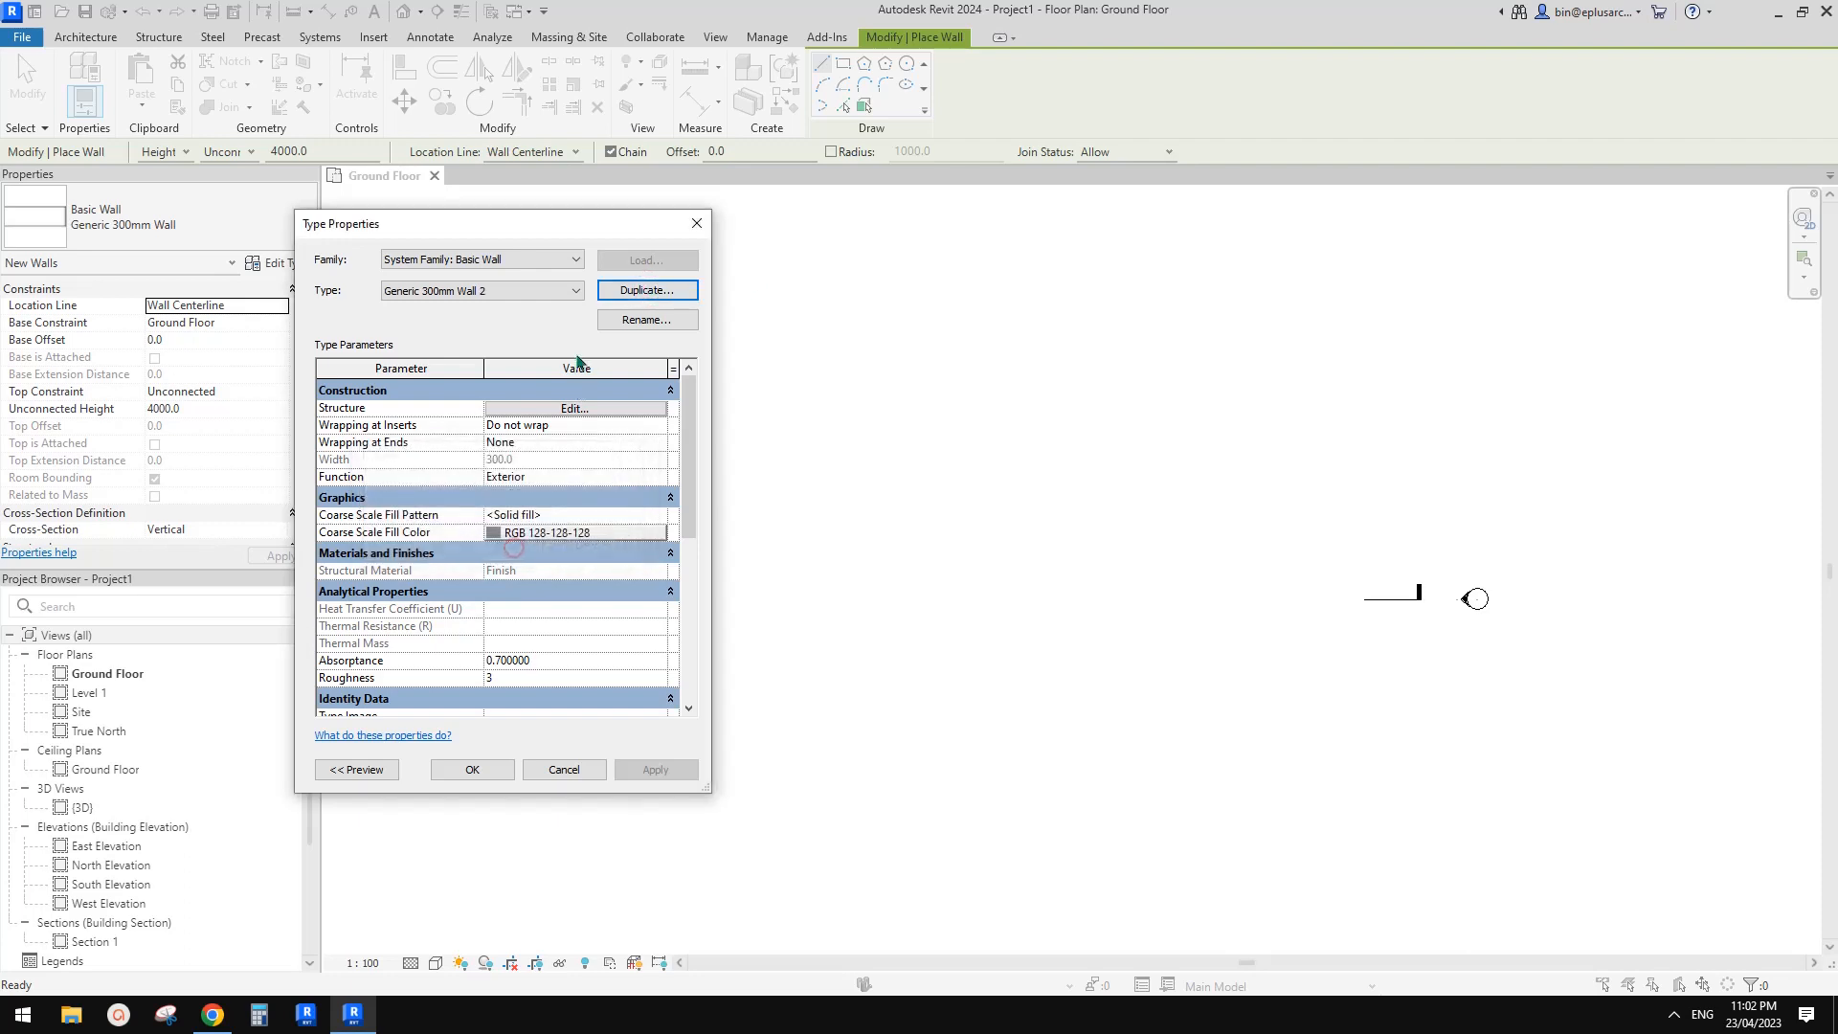
- Open the wall type's assembly and browse materials for its Structure [1] layer, moving the material browser aside
left_click(591, 409)
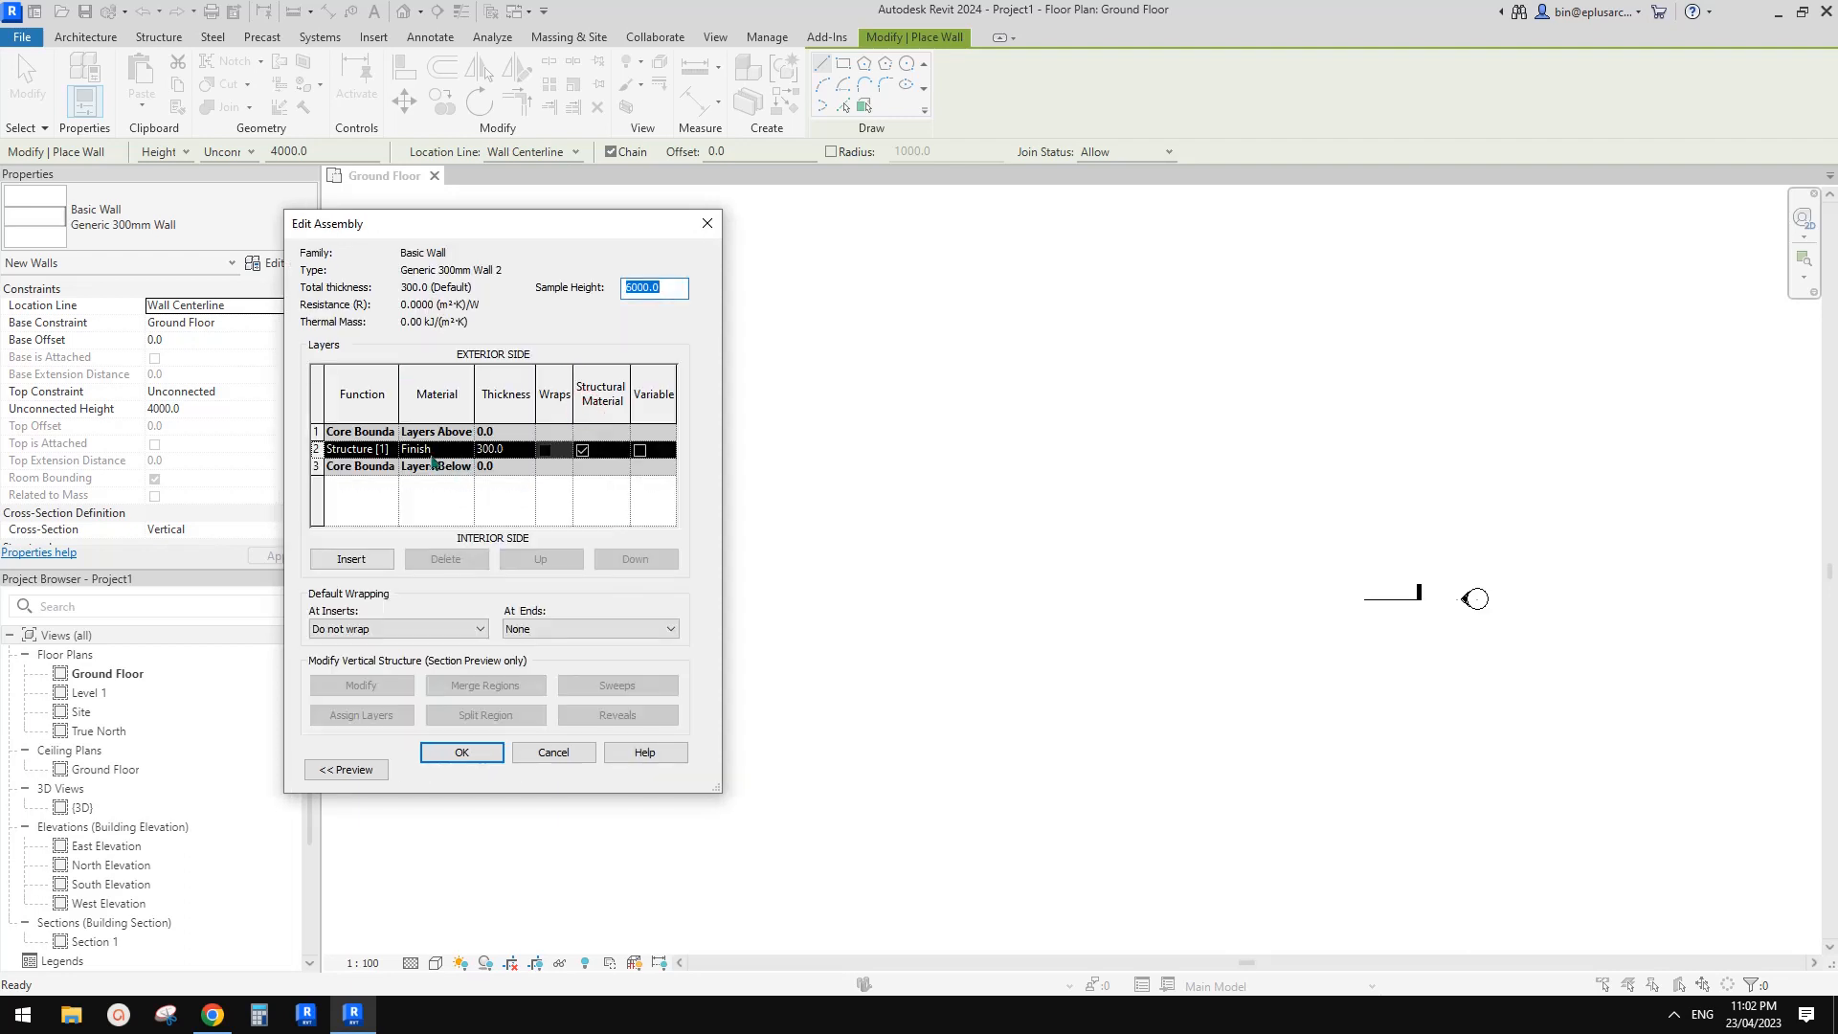
left_click(510, 451)
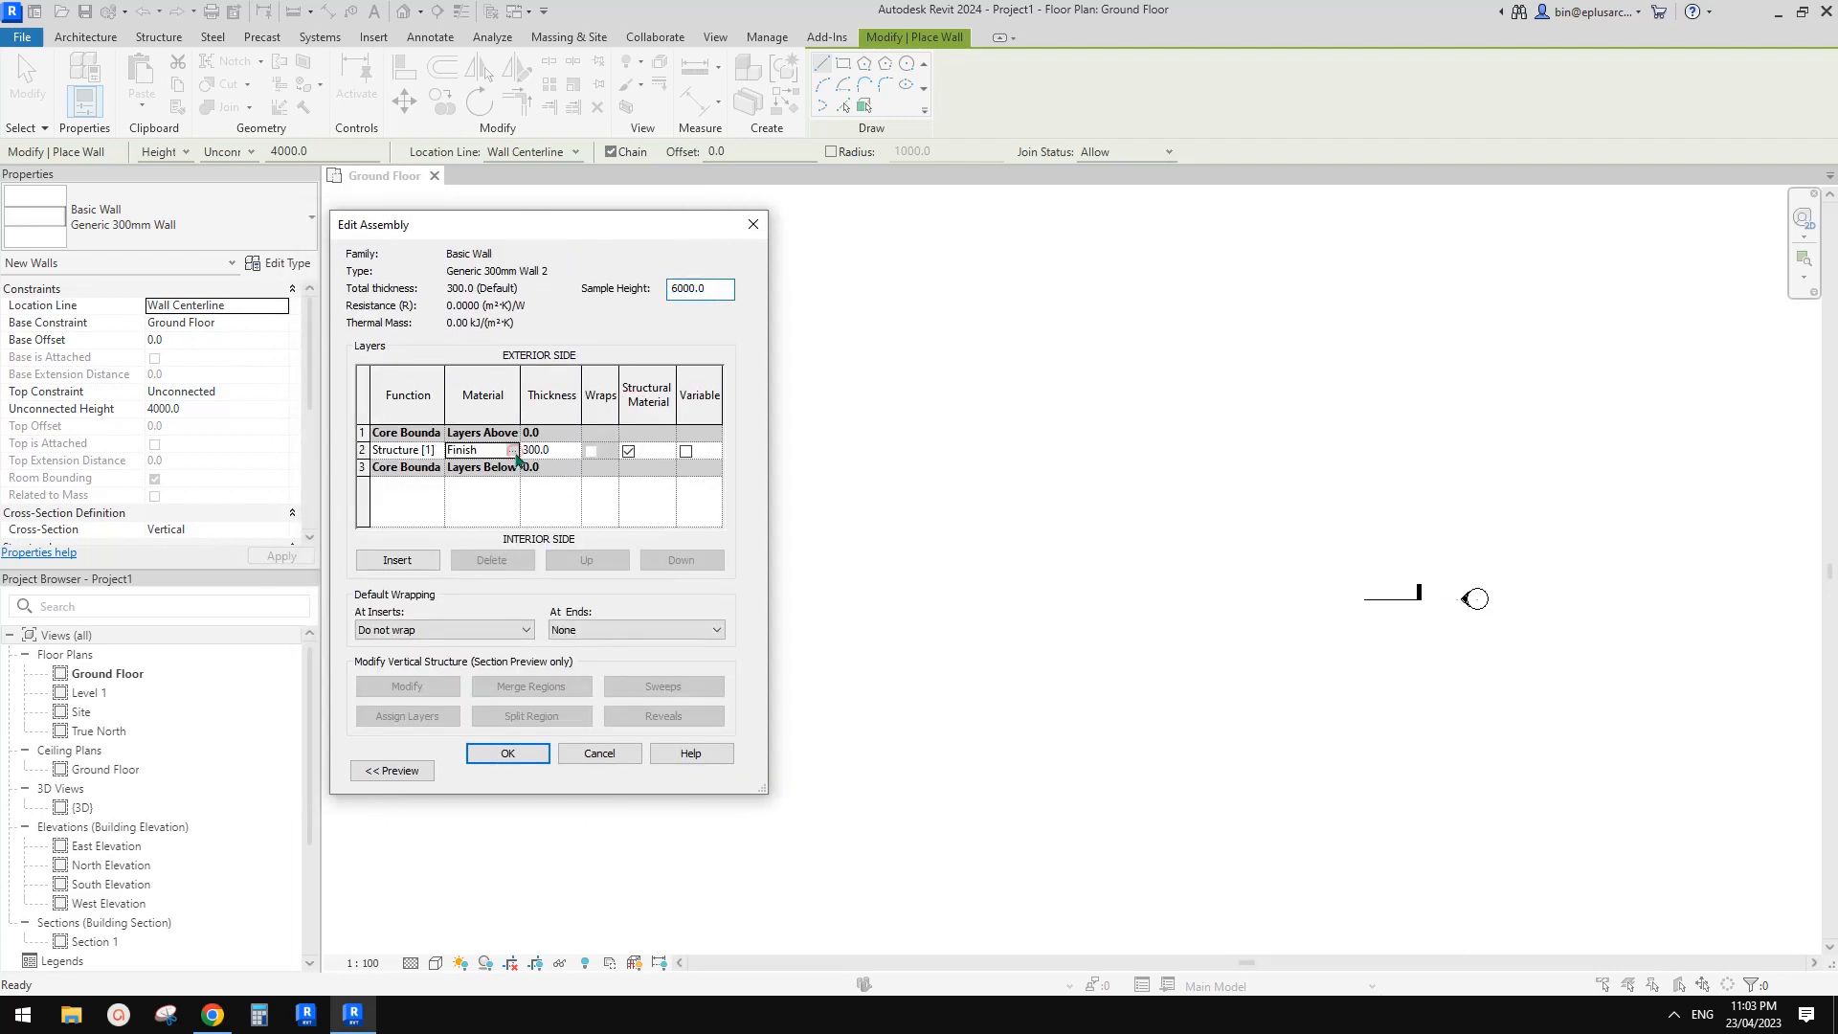
left_click(513, 451)
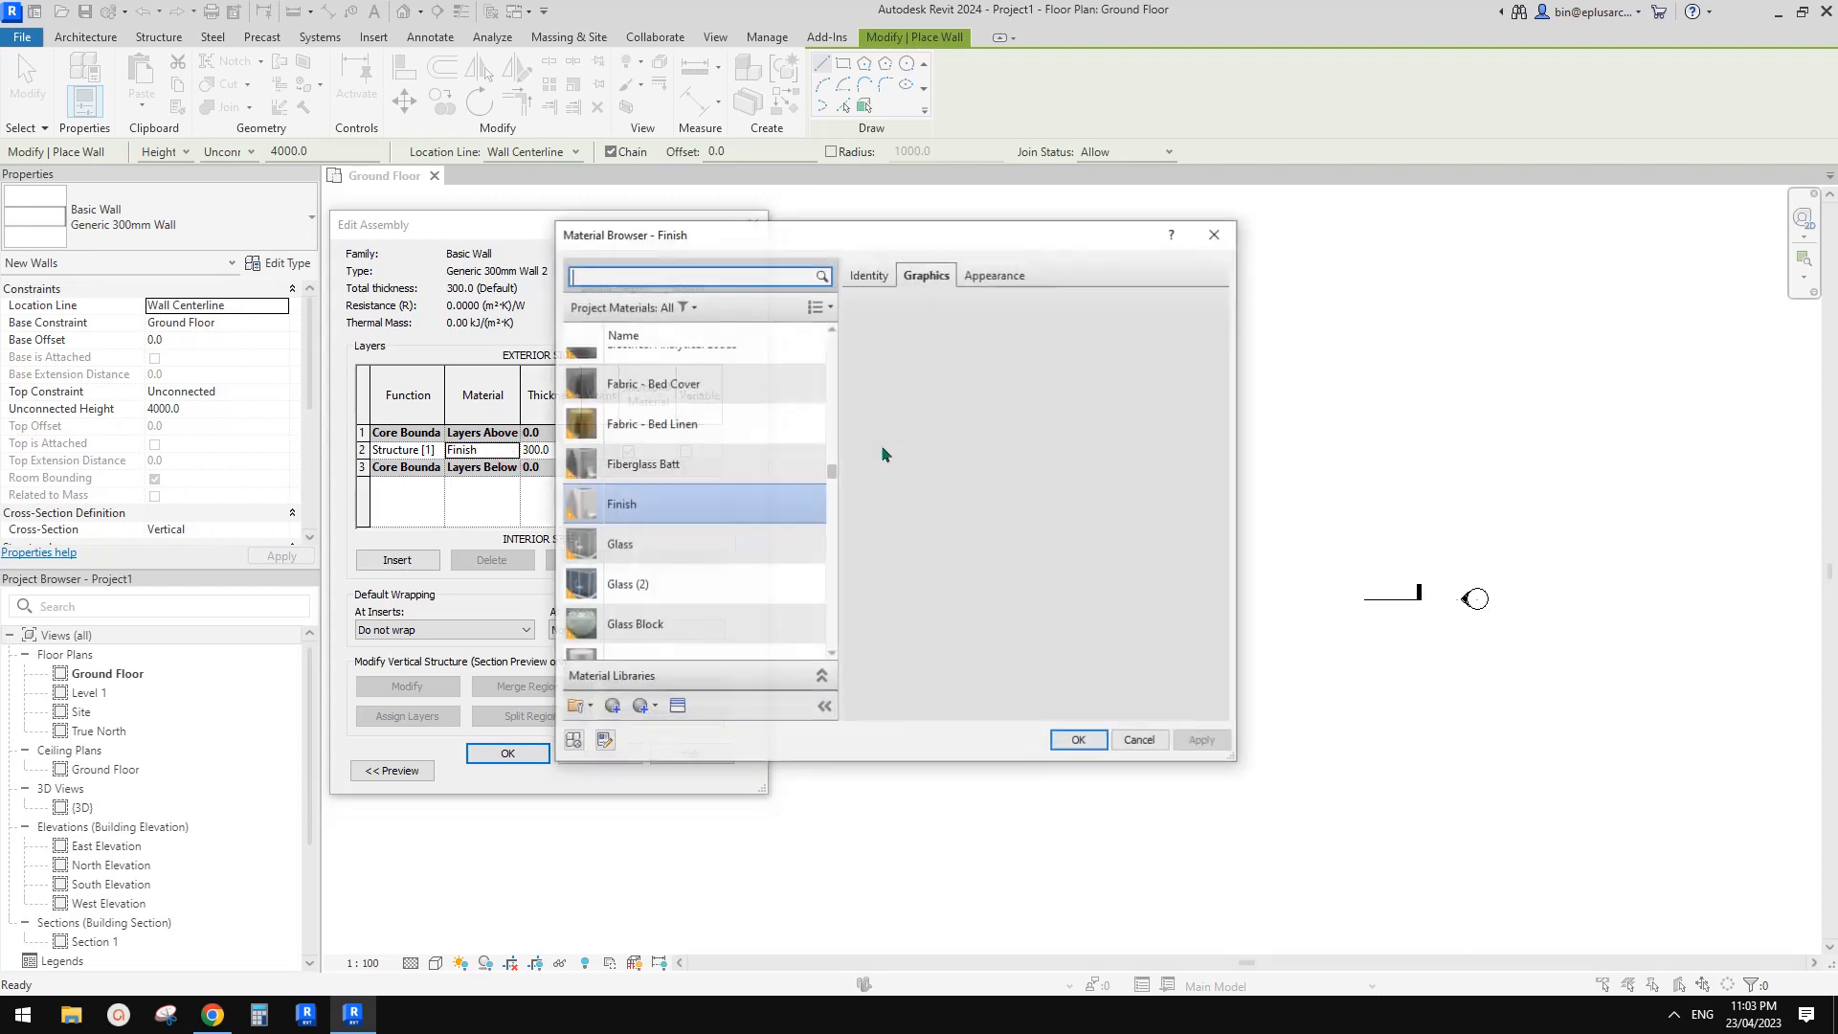
scroll(629, 656, "down", 1)
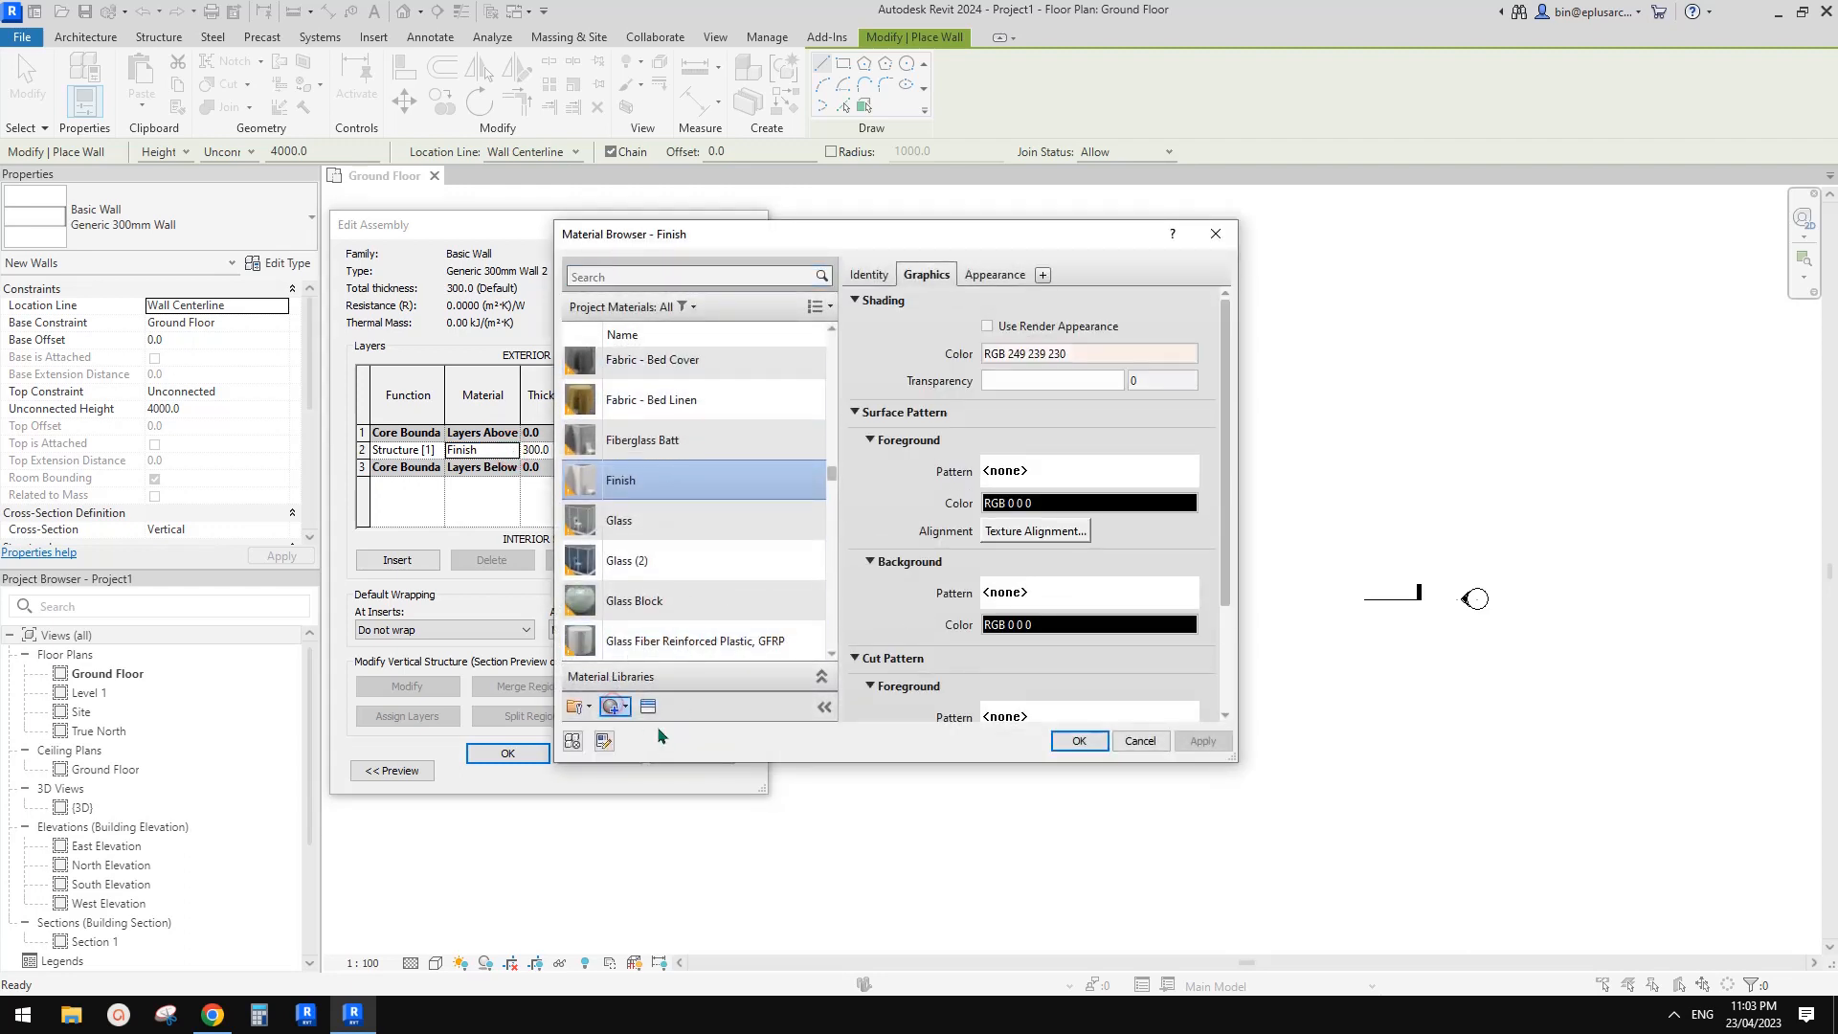
left_click_drag(848, 239, 942, 239)
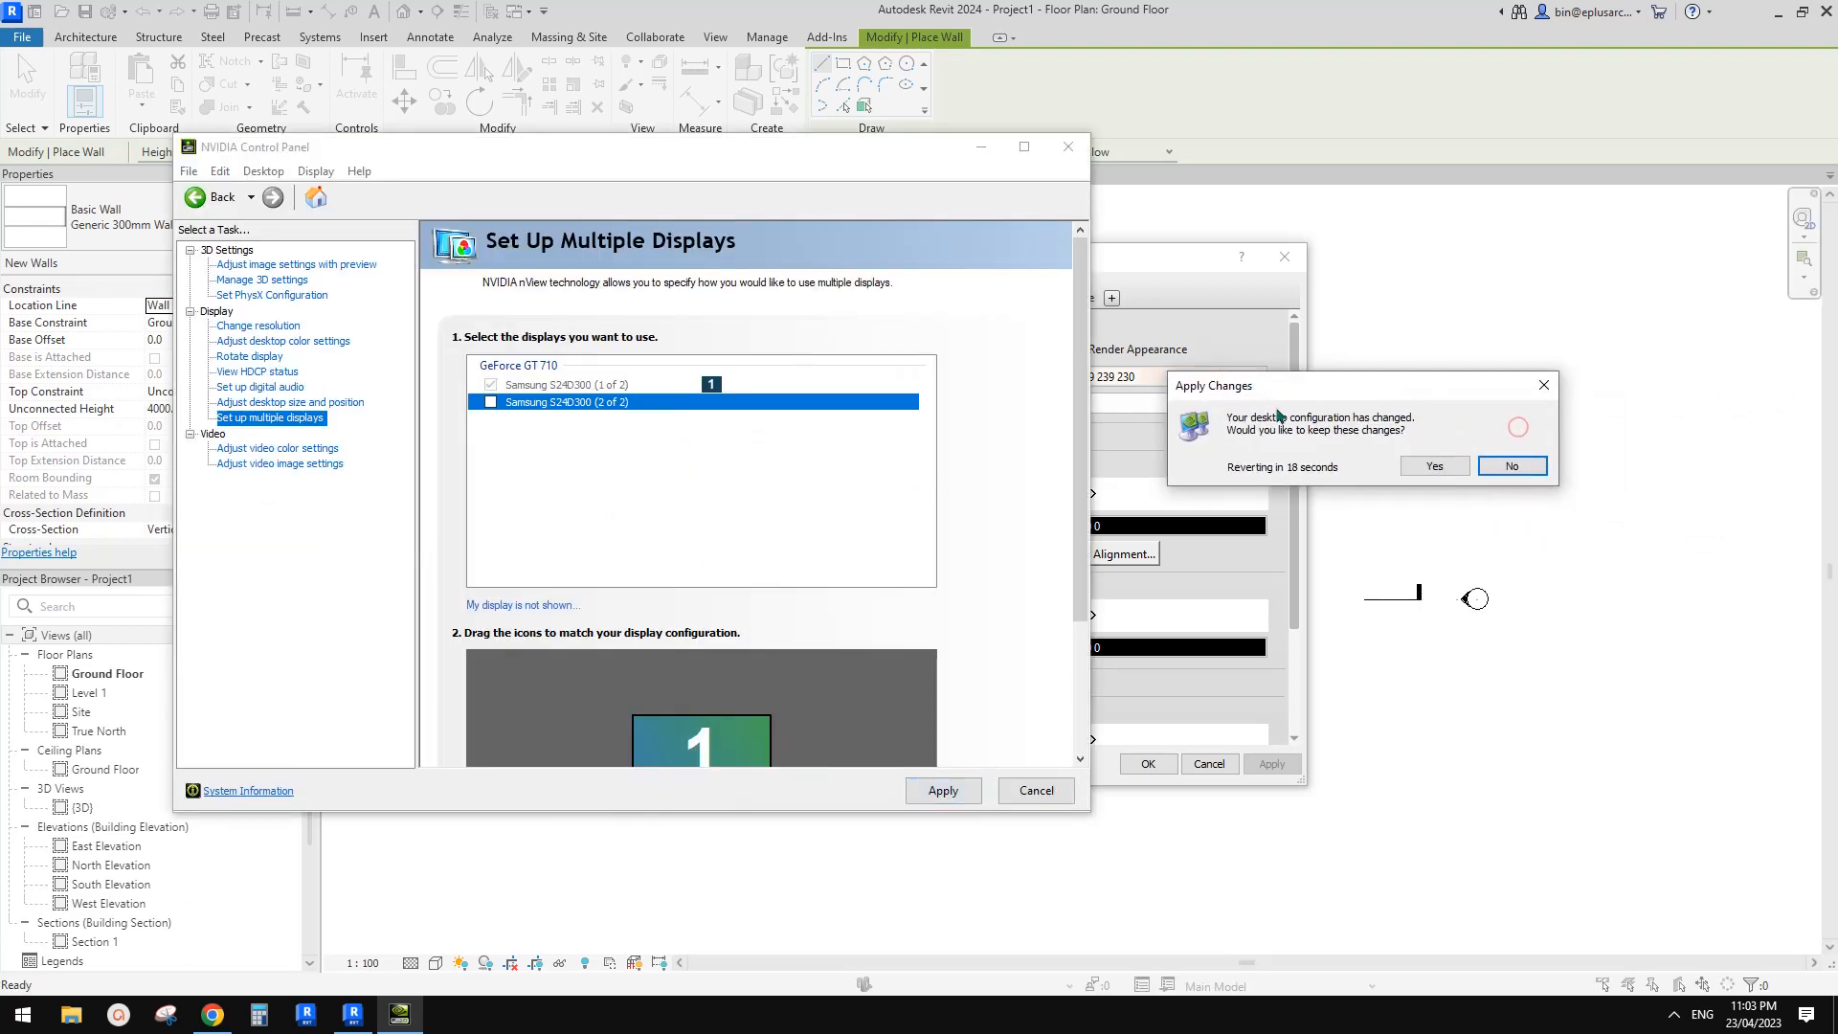
- Keep the changed desktop configuration with only the first Samsung display enabled, and close NVIDIA Control Panel
left_click(1438, 469)
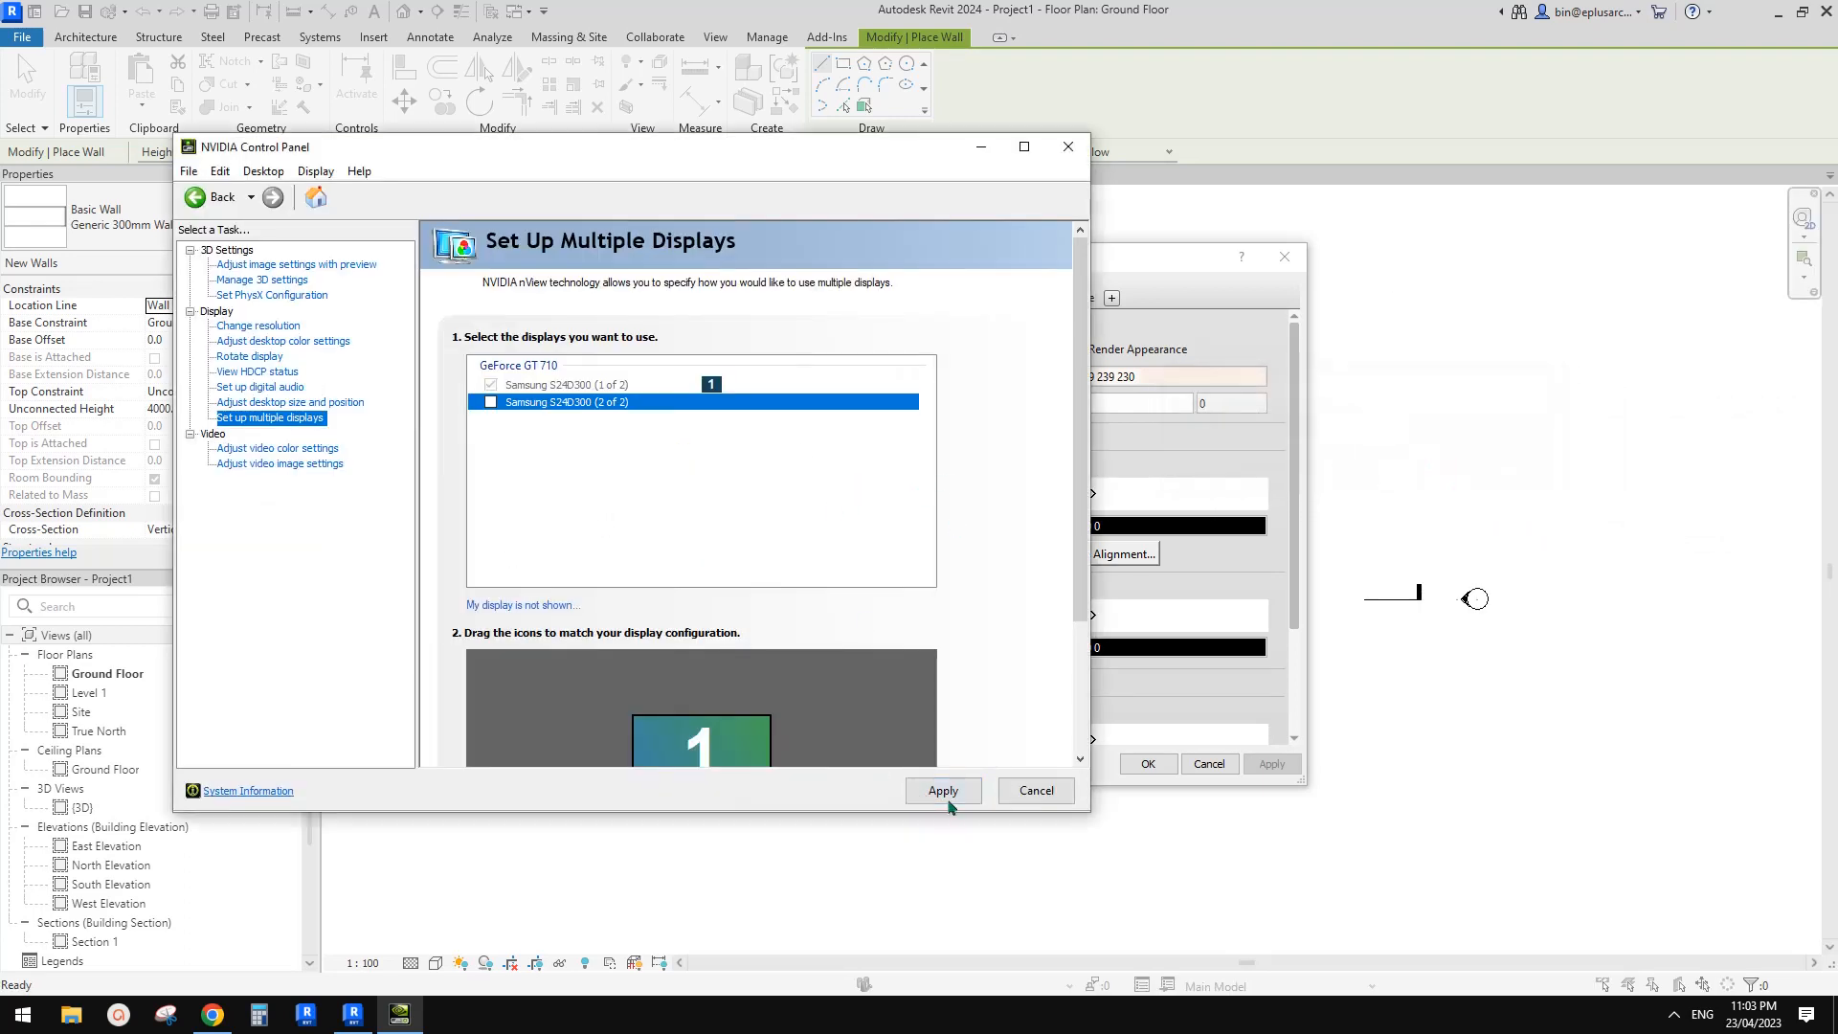
left_click(1069, 148)
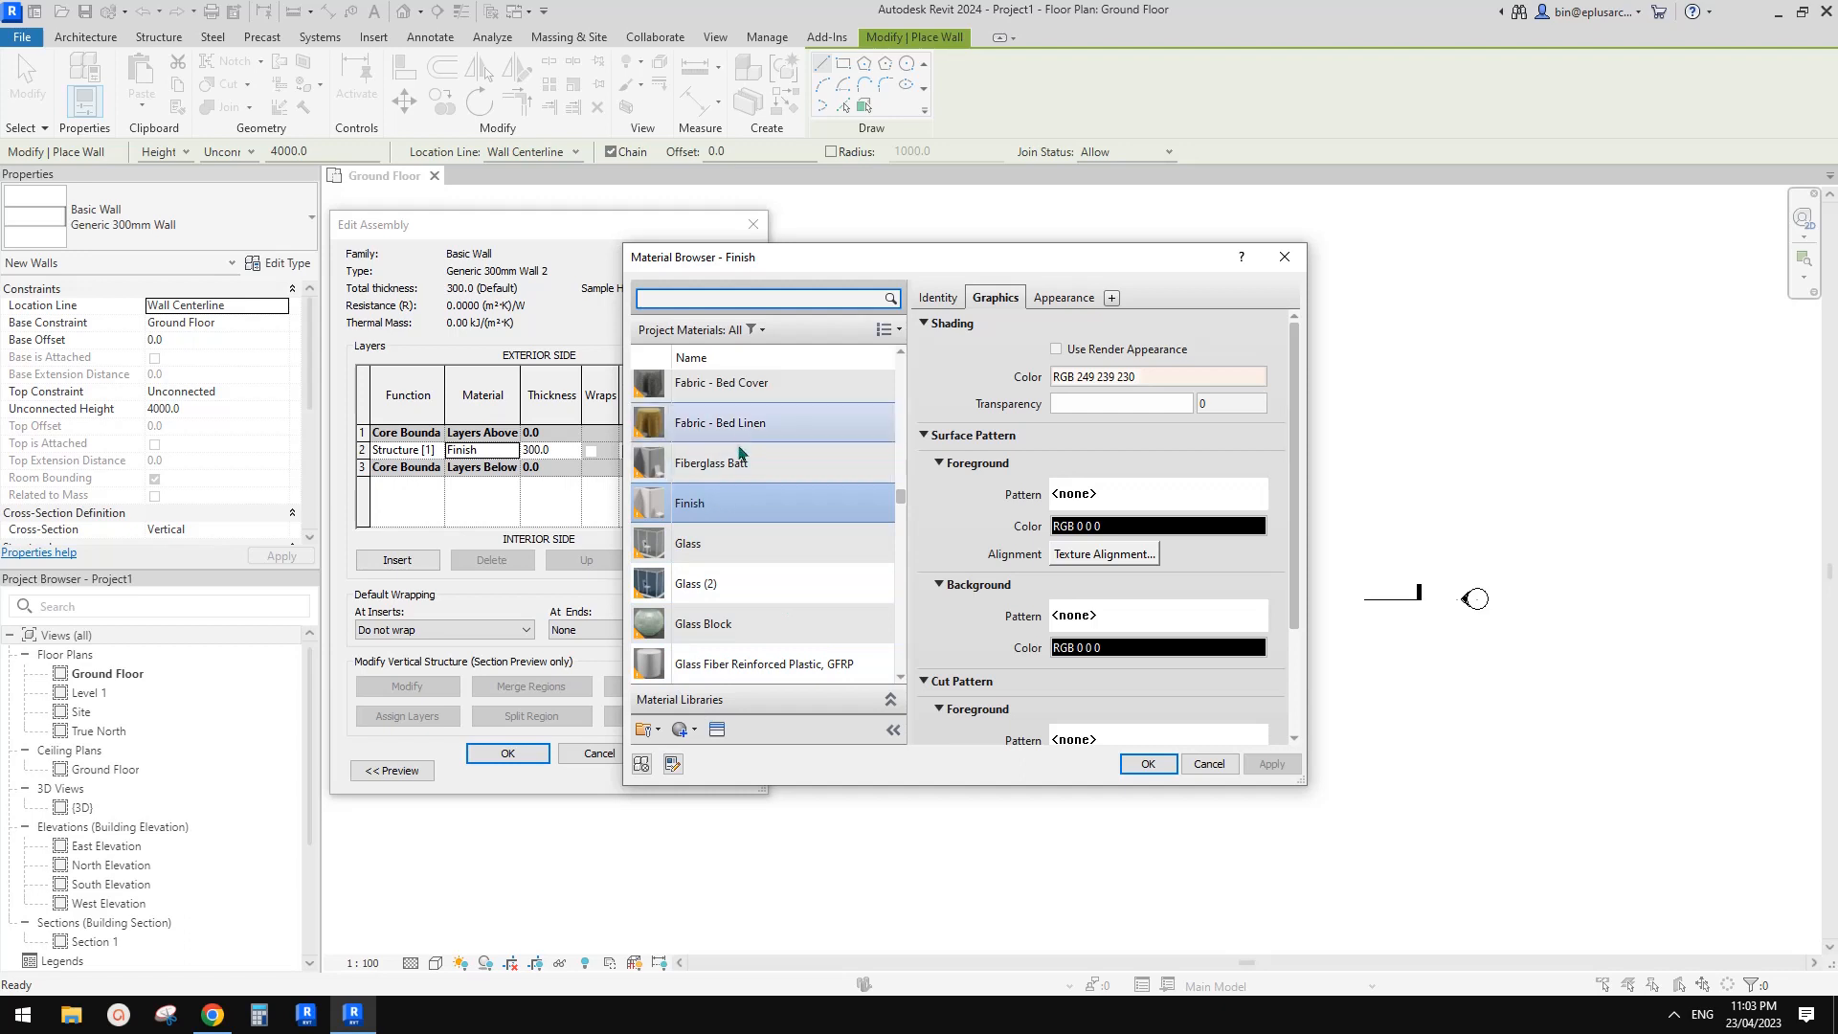
- Leave the material browser and wall assembly without edits, accept the Generic 300mm Wall 2 type, and end wall placement
left_click_drag(899, 497, 900, 505)
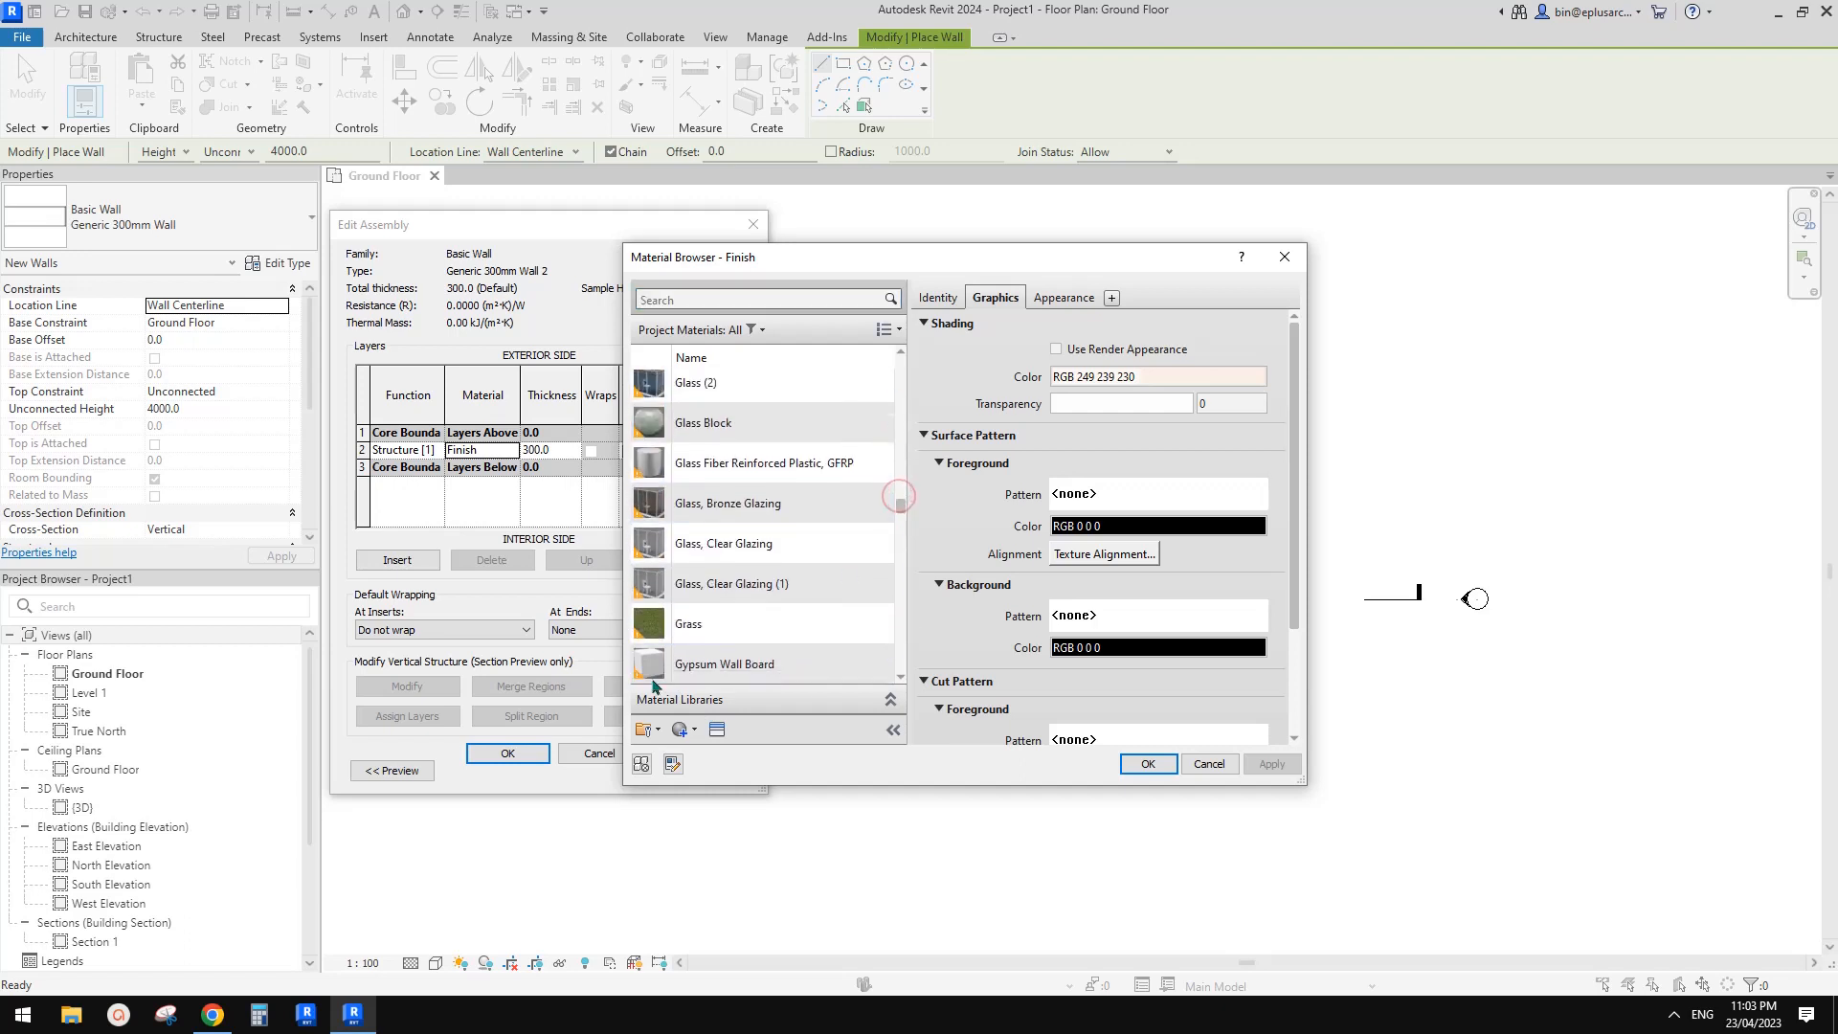
left_click(689, 733)
left_click_drag(900, 247, 1113, 226)
left_click(1382, 753)
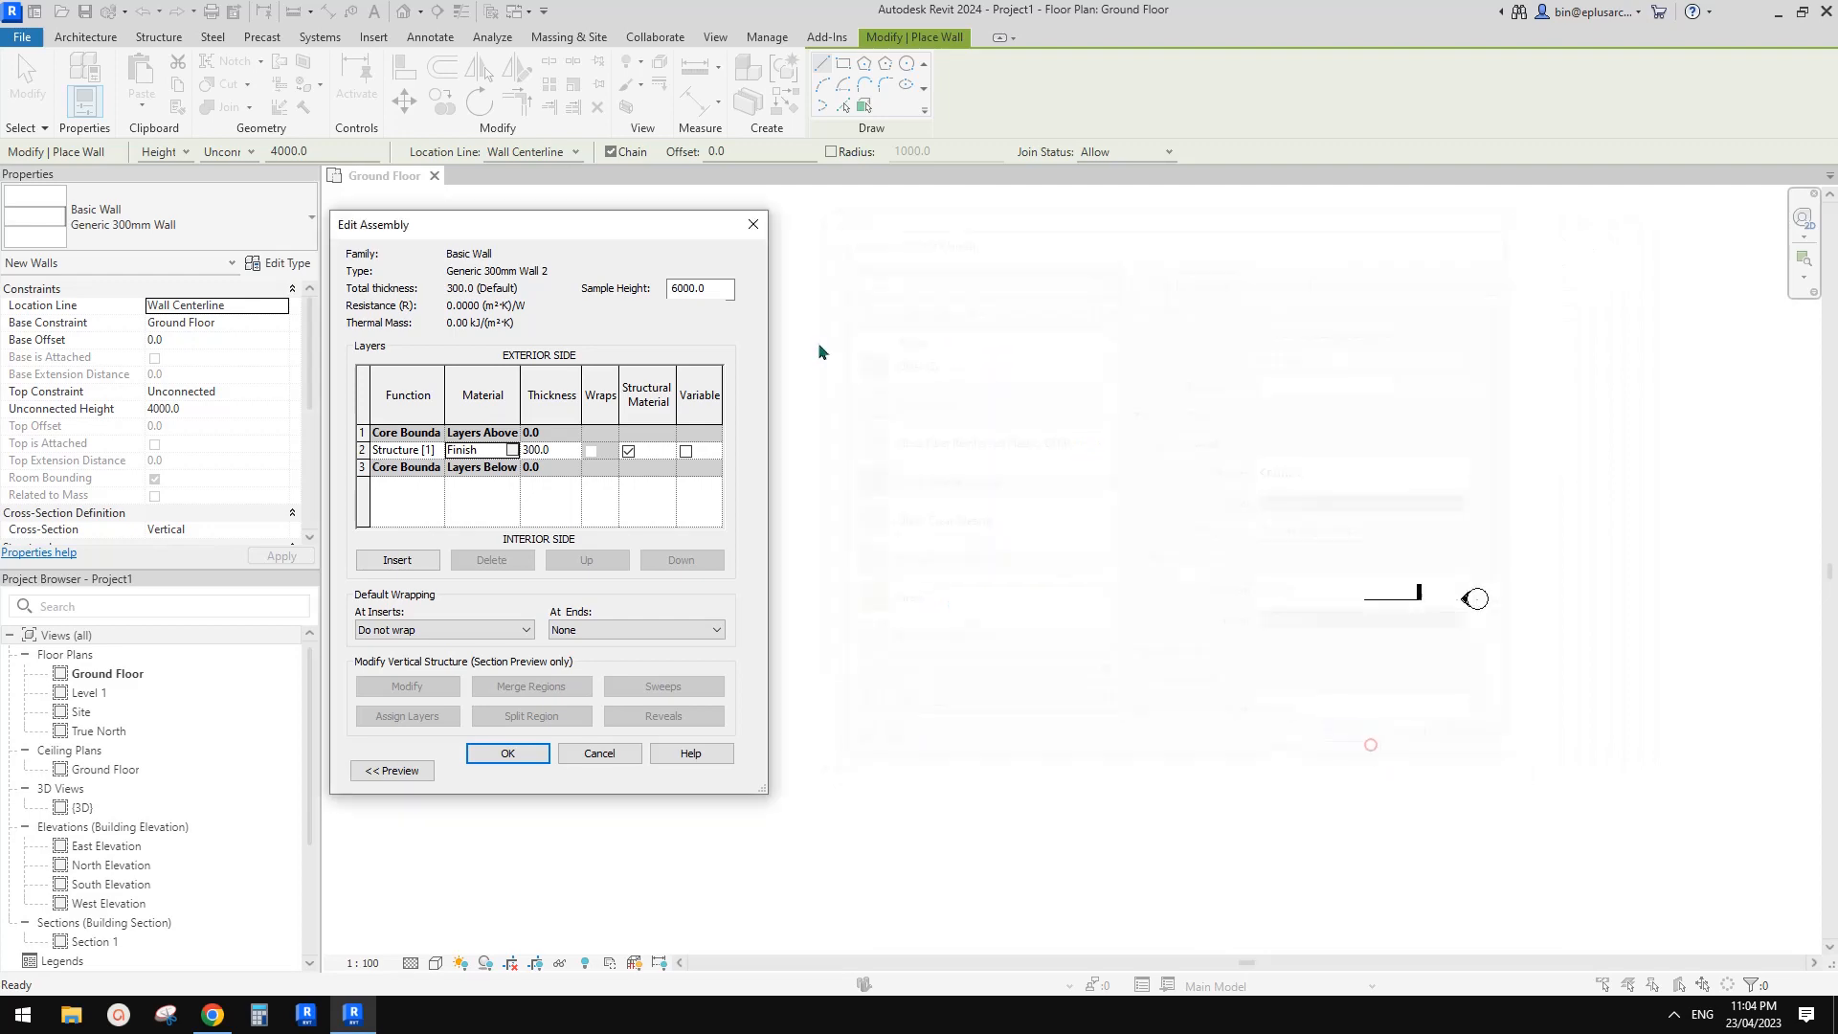
left_click(754, 224)
left_click(551, 769)
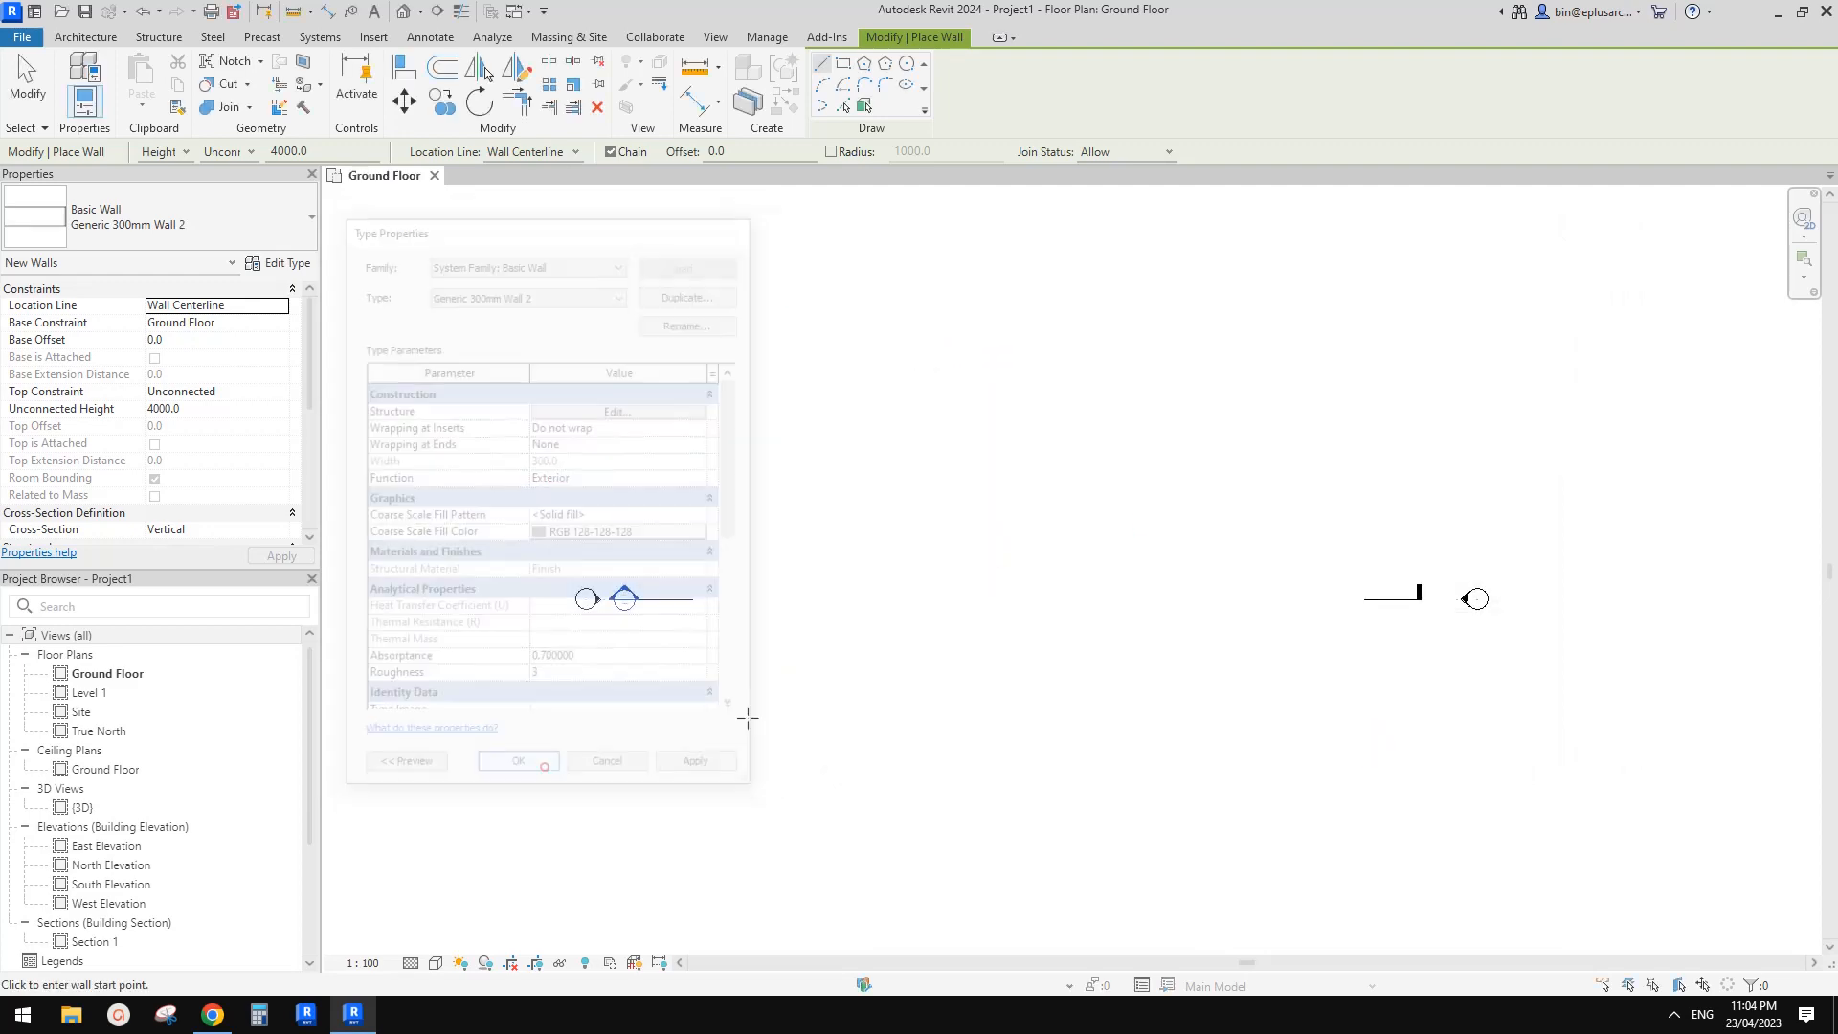
left_click(820, 513)
key("Escape")
key("Escape")
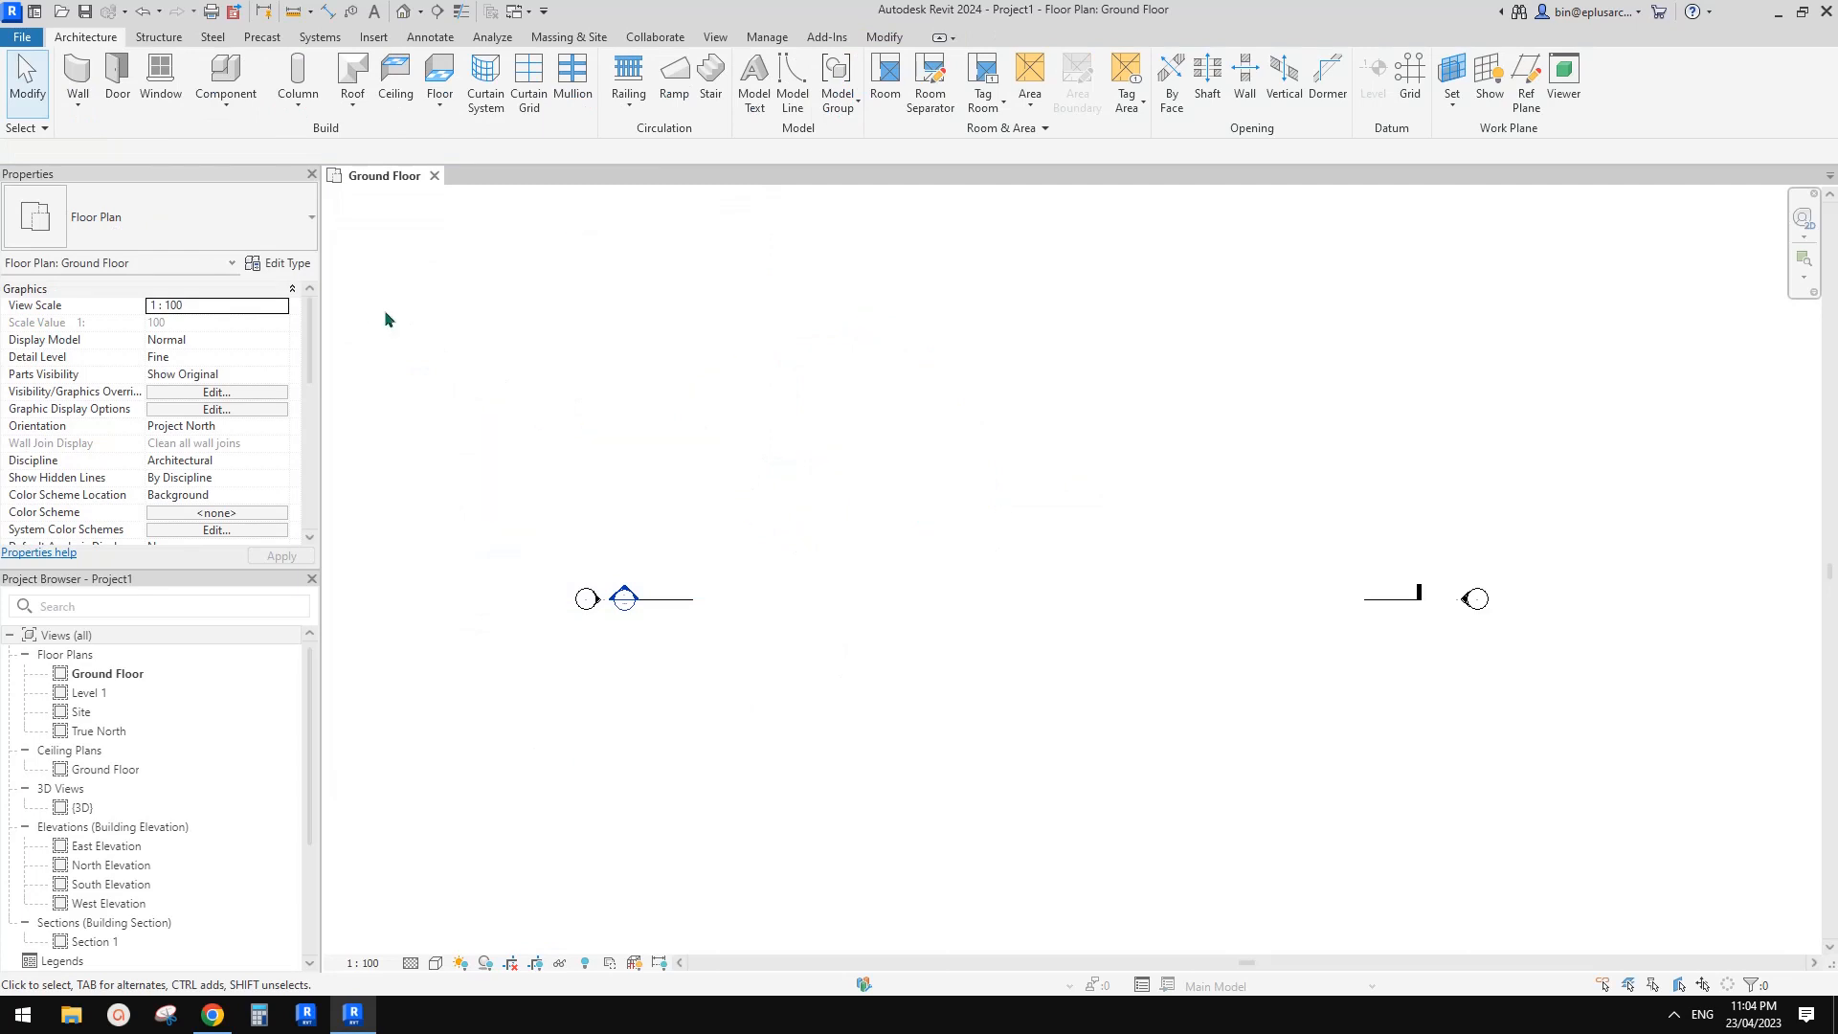
- Start wall placement and open the material browser for the Structure [1] layer of Generic 300mm Wall 2
key("w")
key("a")
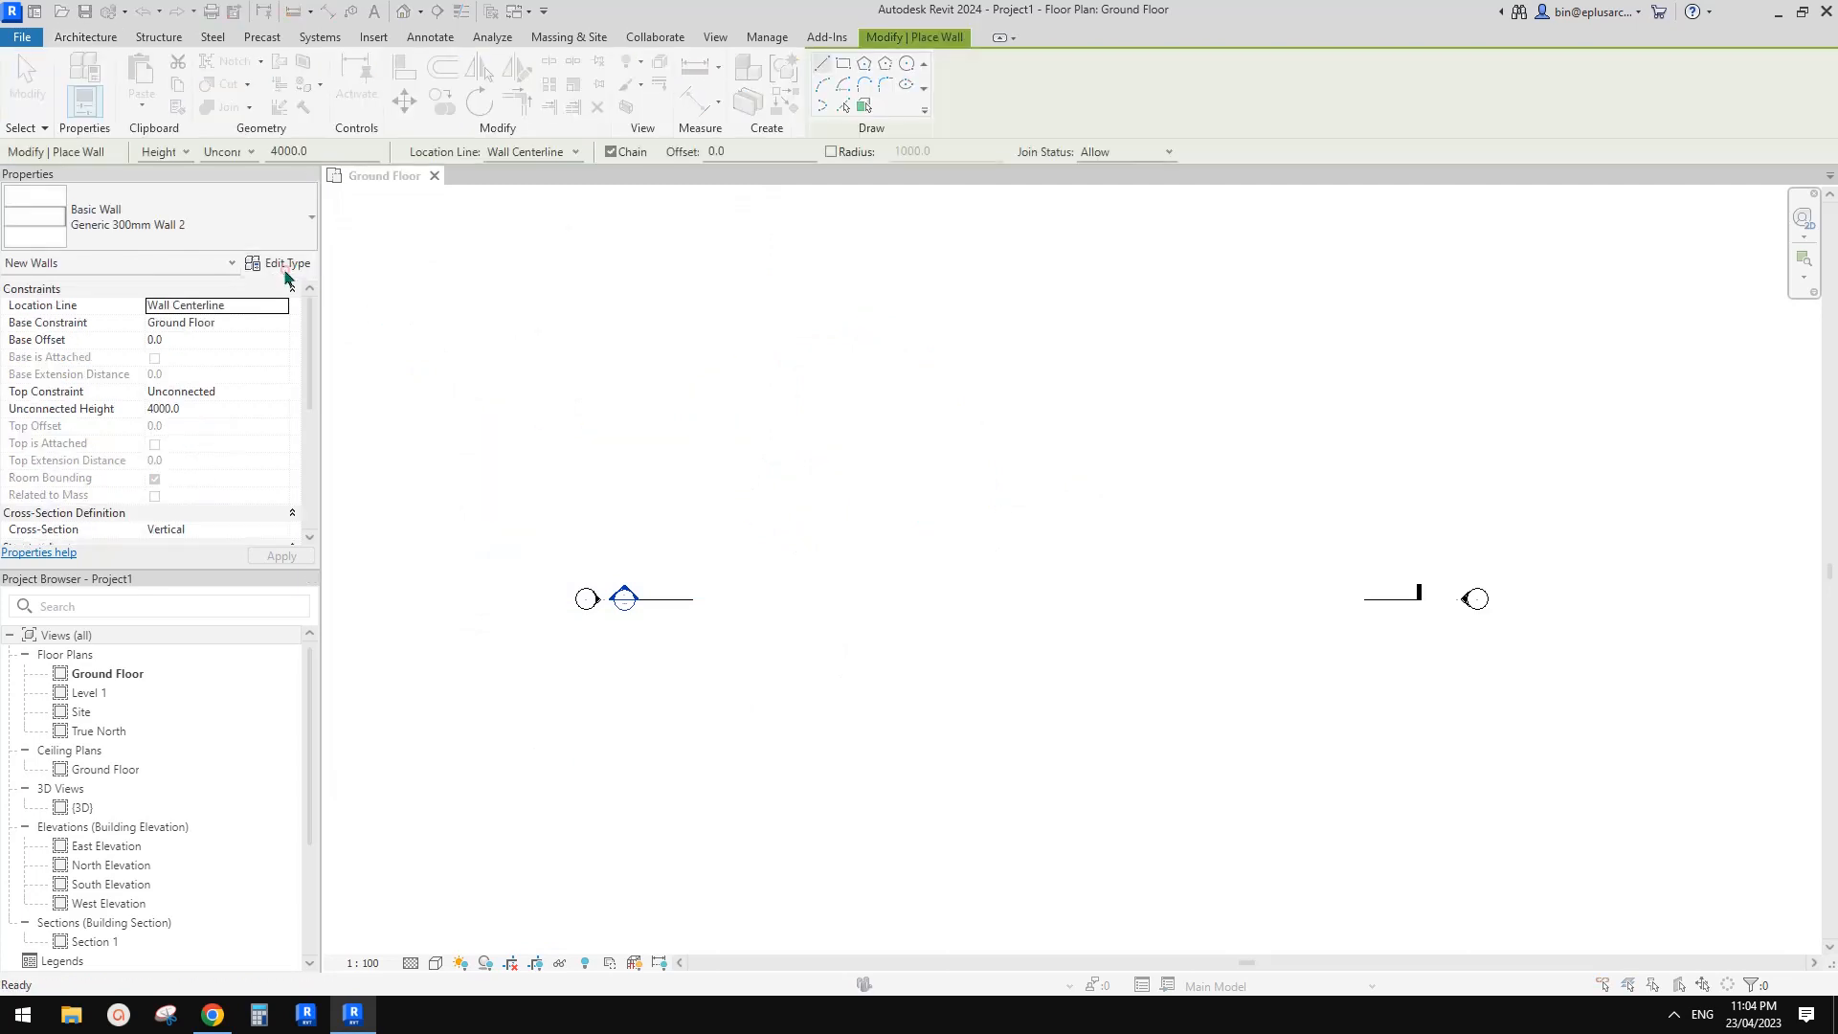
left_click(287, 264)
left_click(691, 291)
left_click(678, 455)
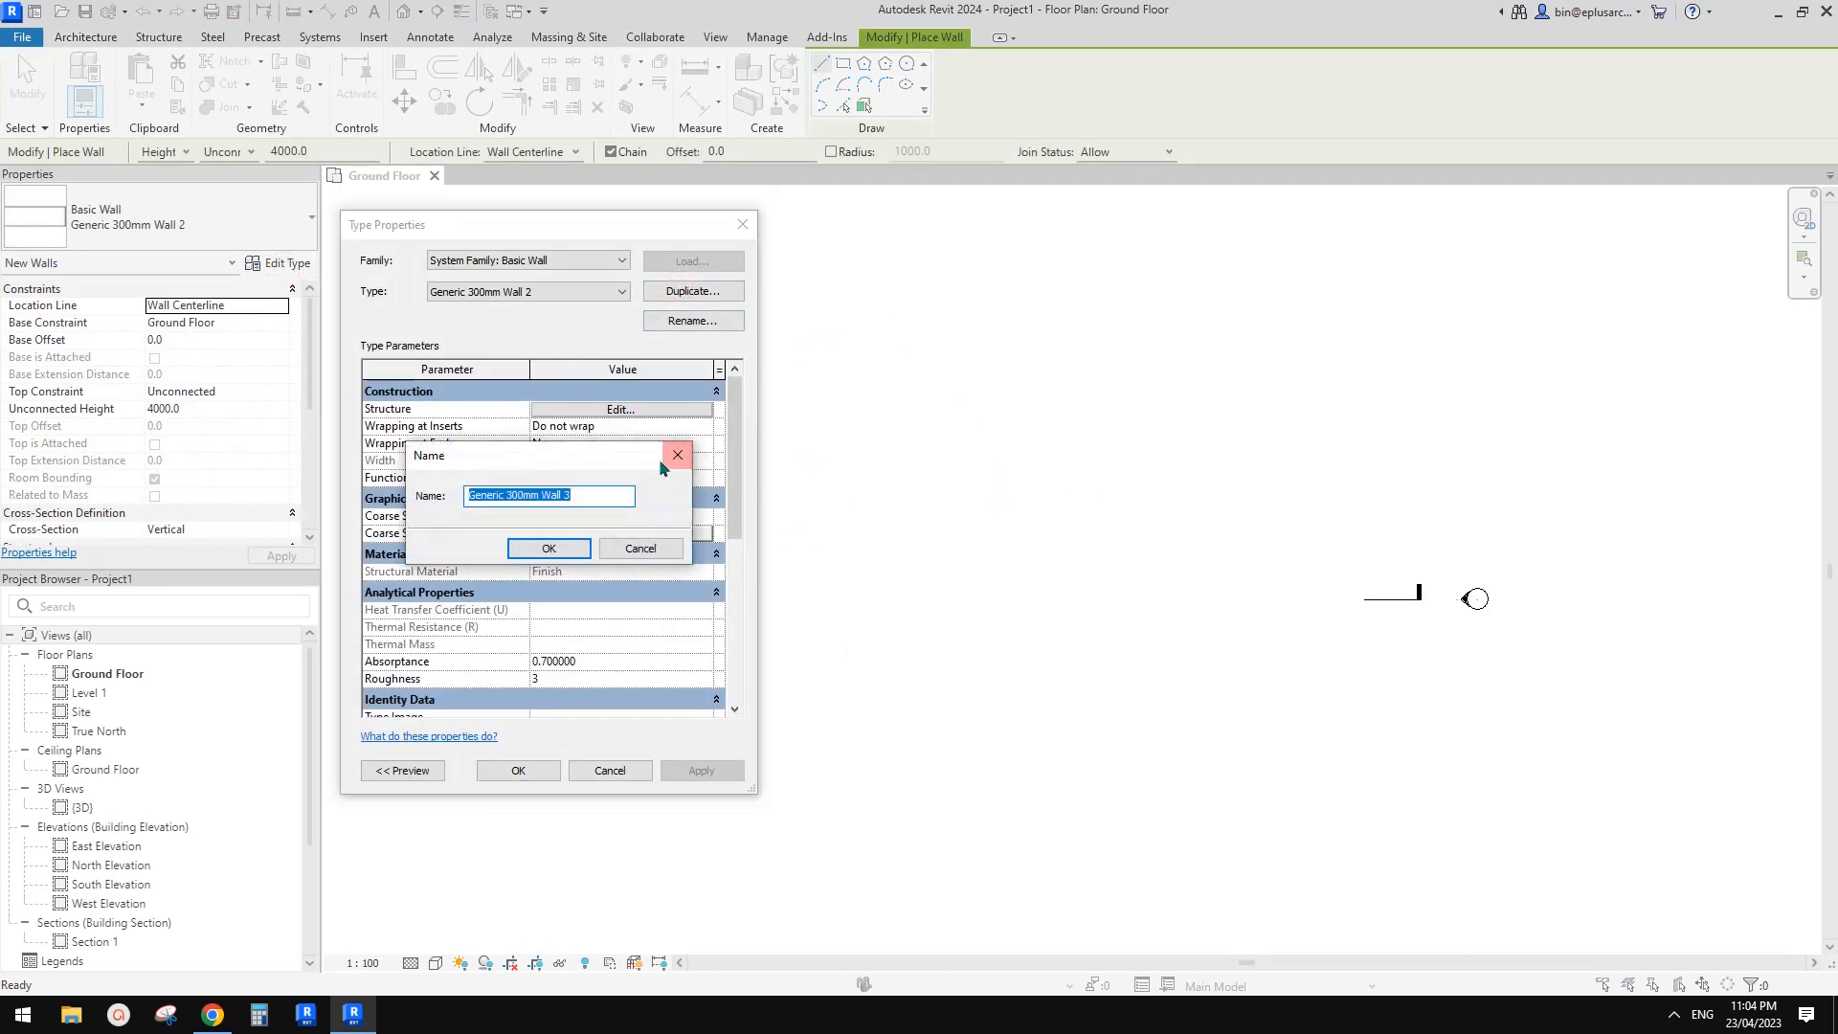
left_click(631, 410)
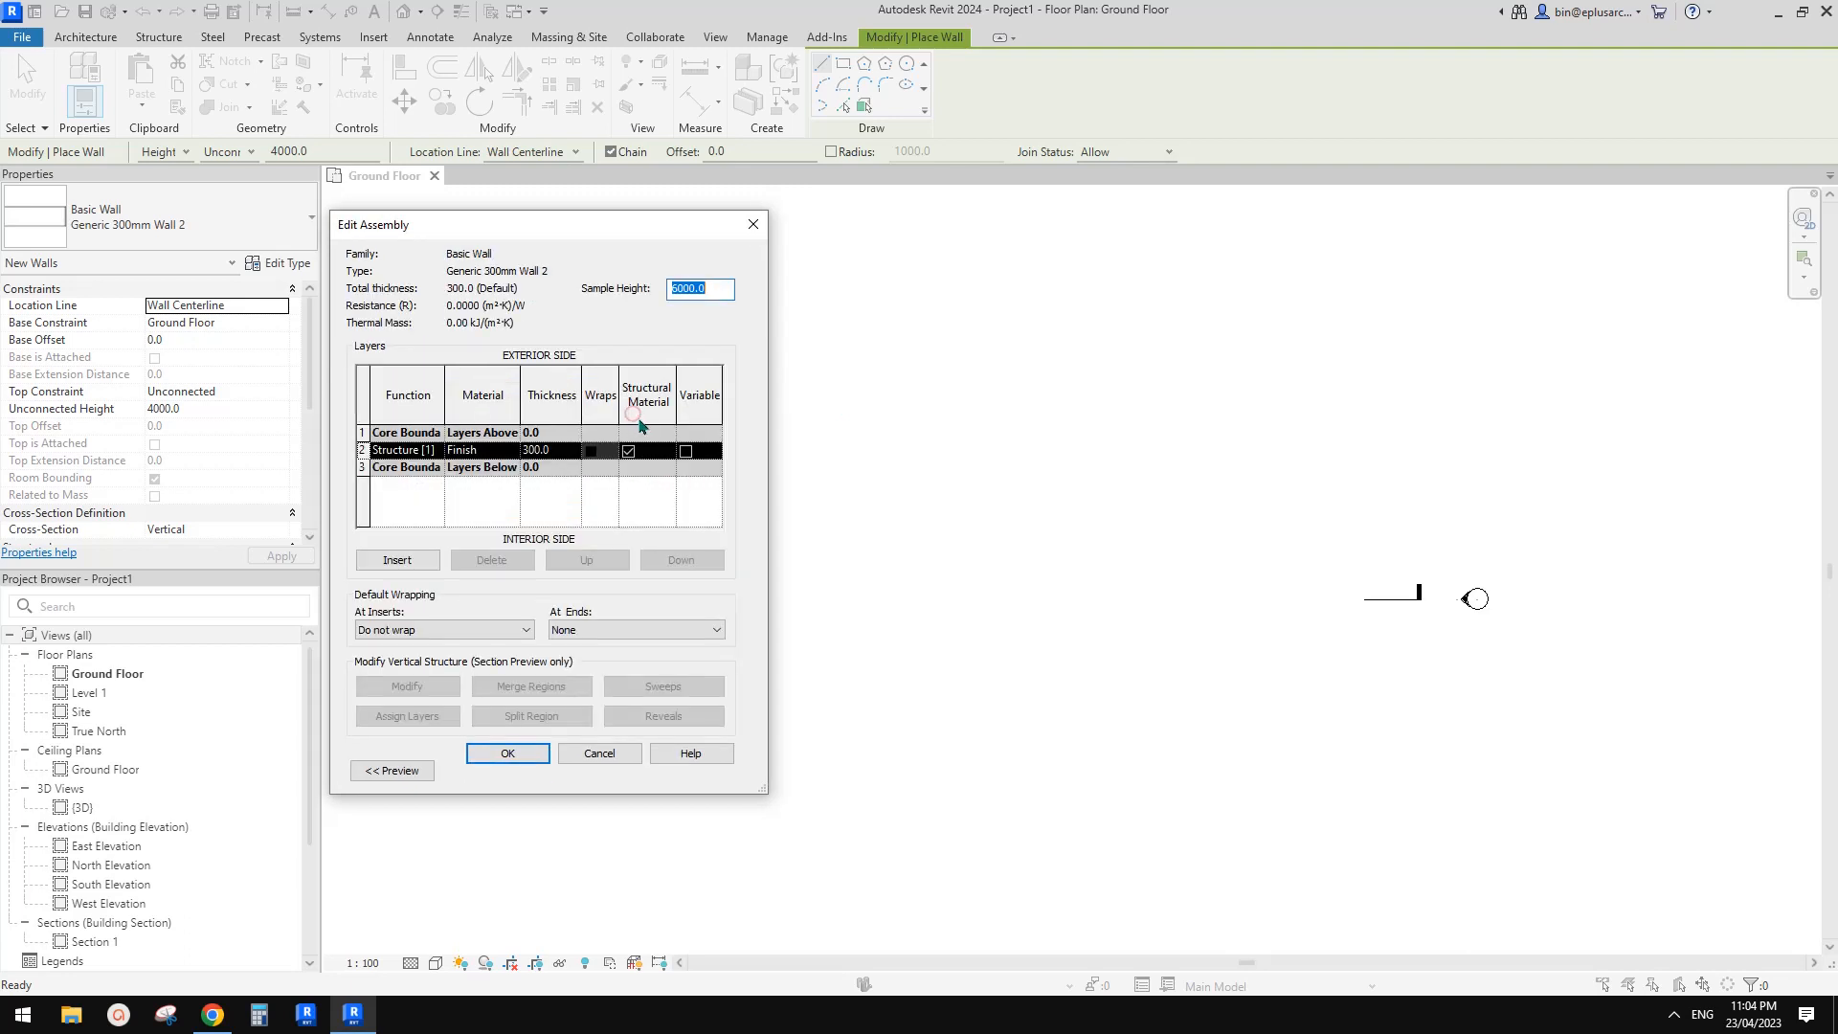
left_click(501, 453)
left_click(514, 450)
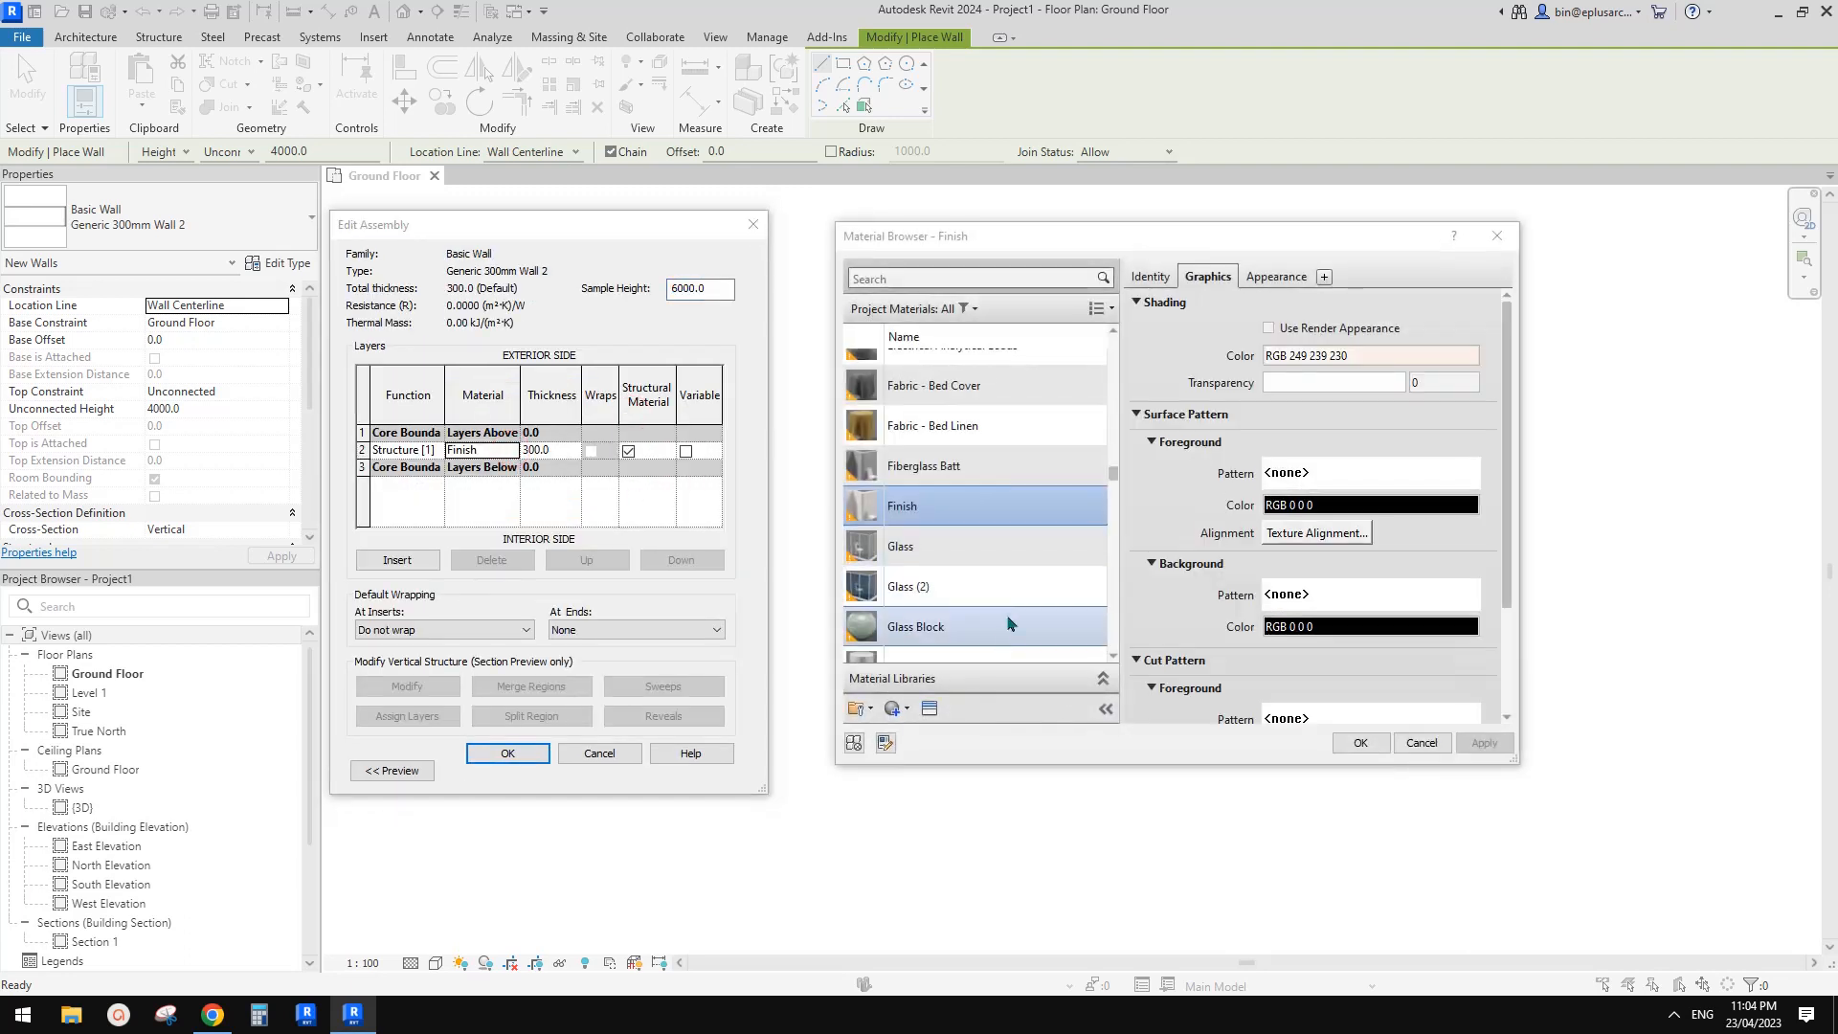
left_click(901, 708)
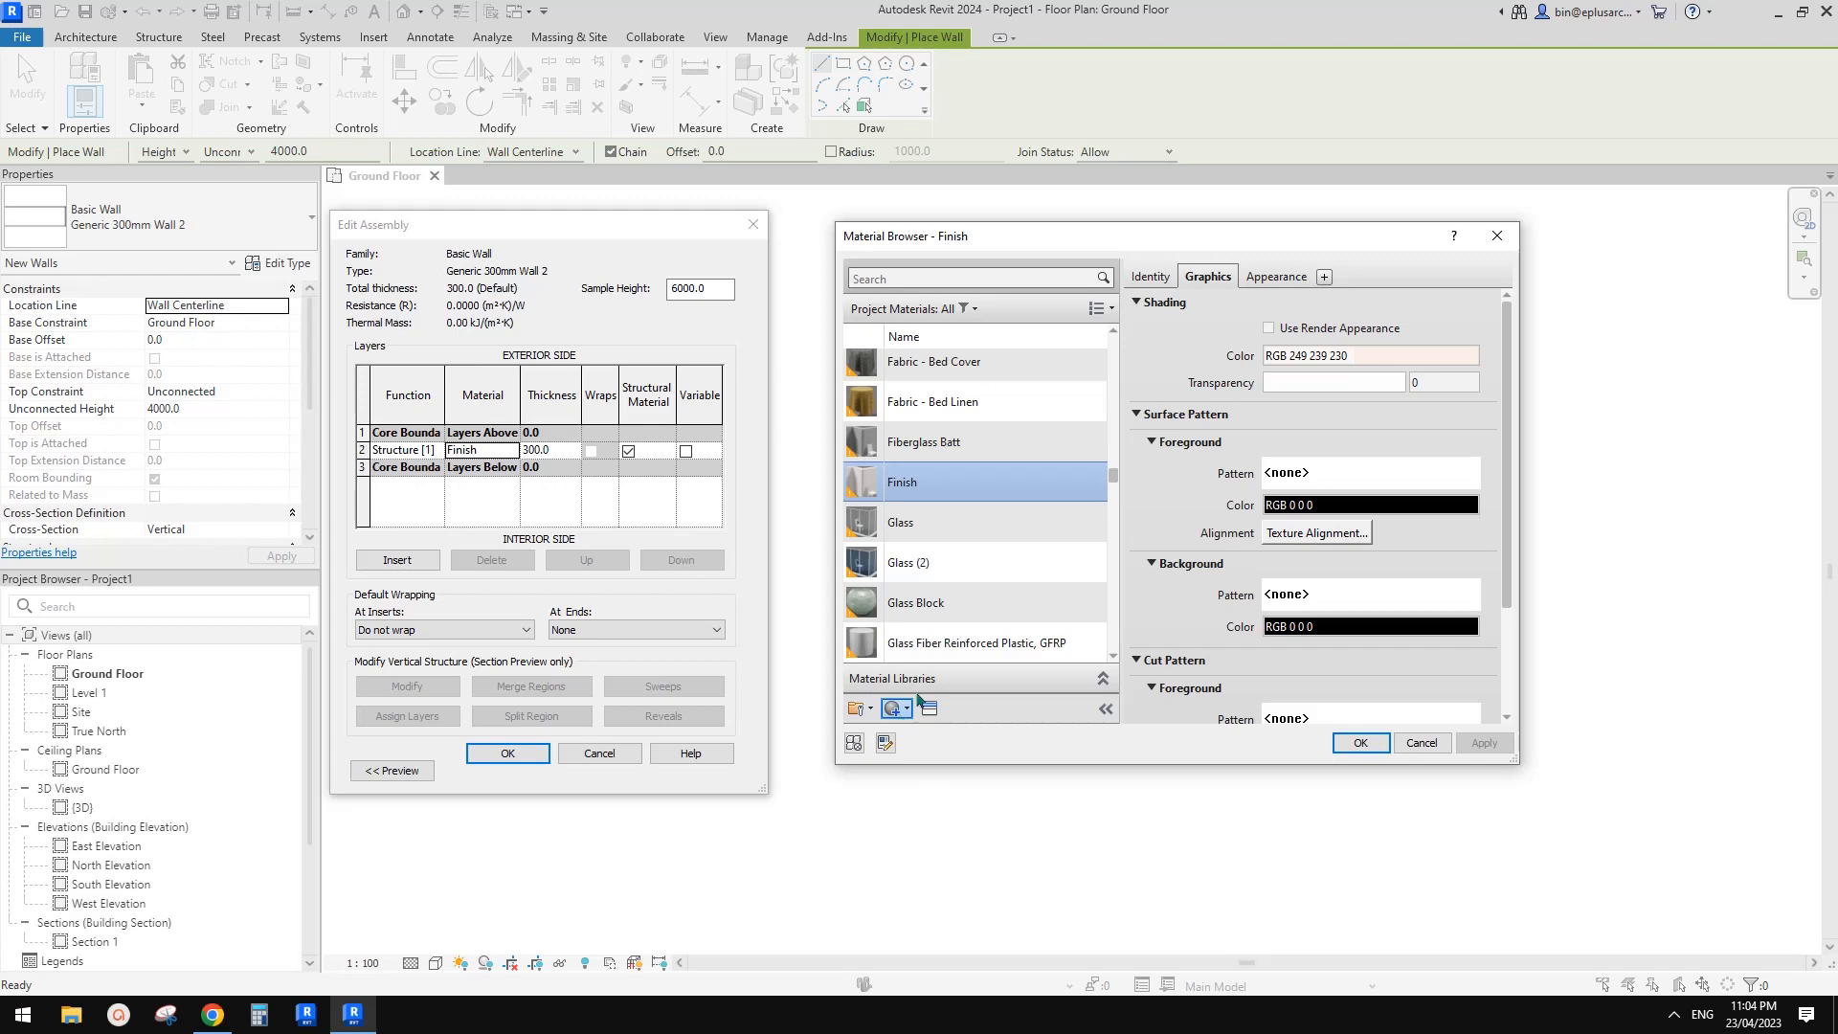
left_click_drag(1036, 230, 997, 248)
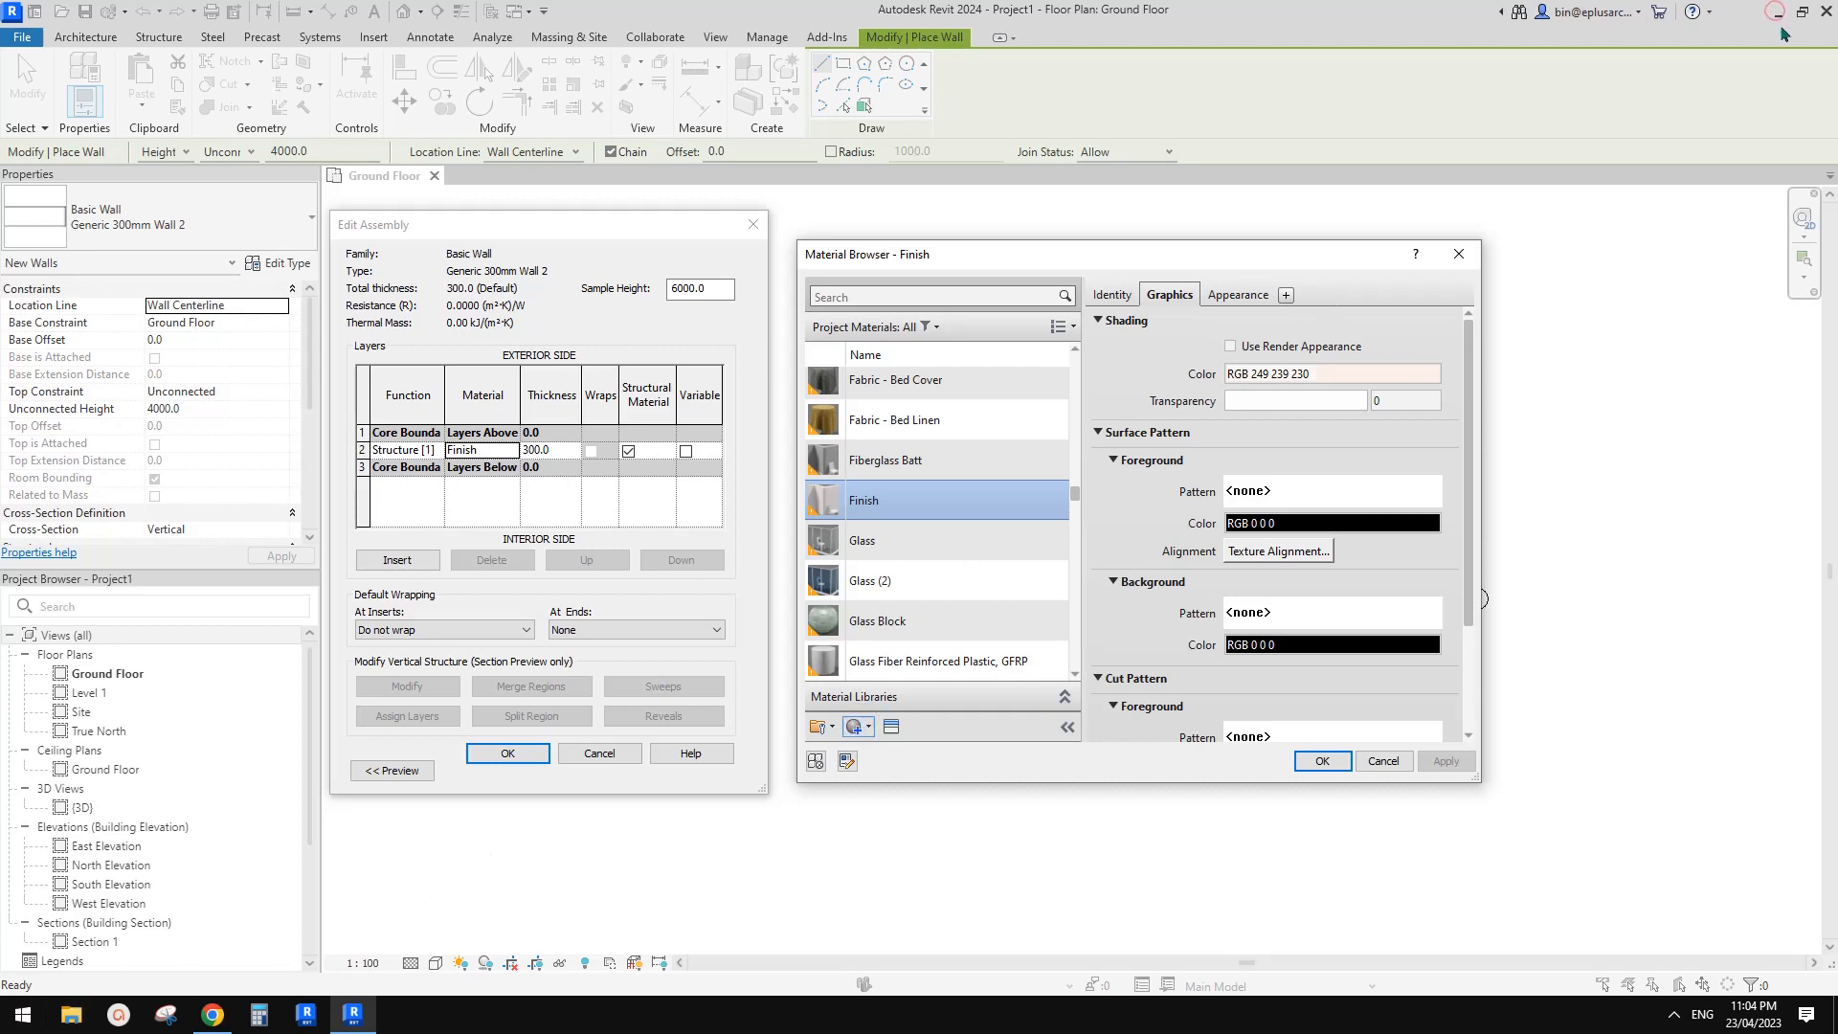
key("Escape")
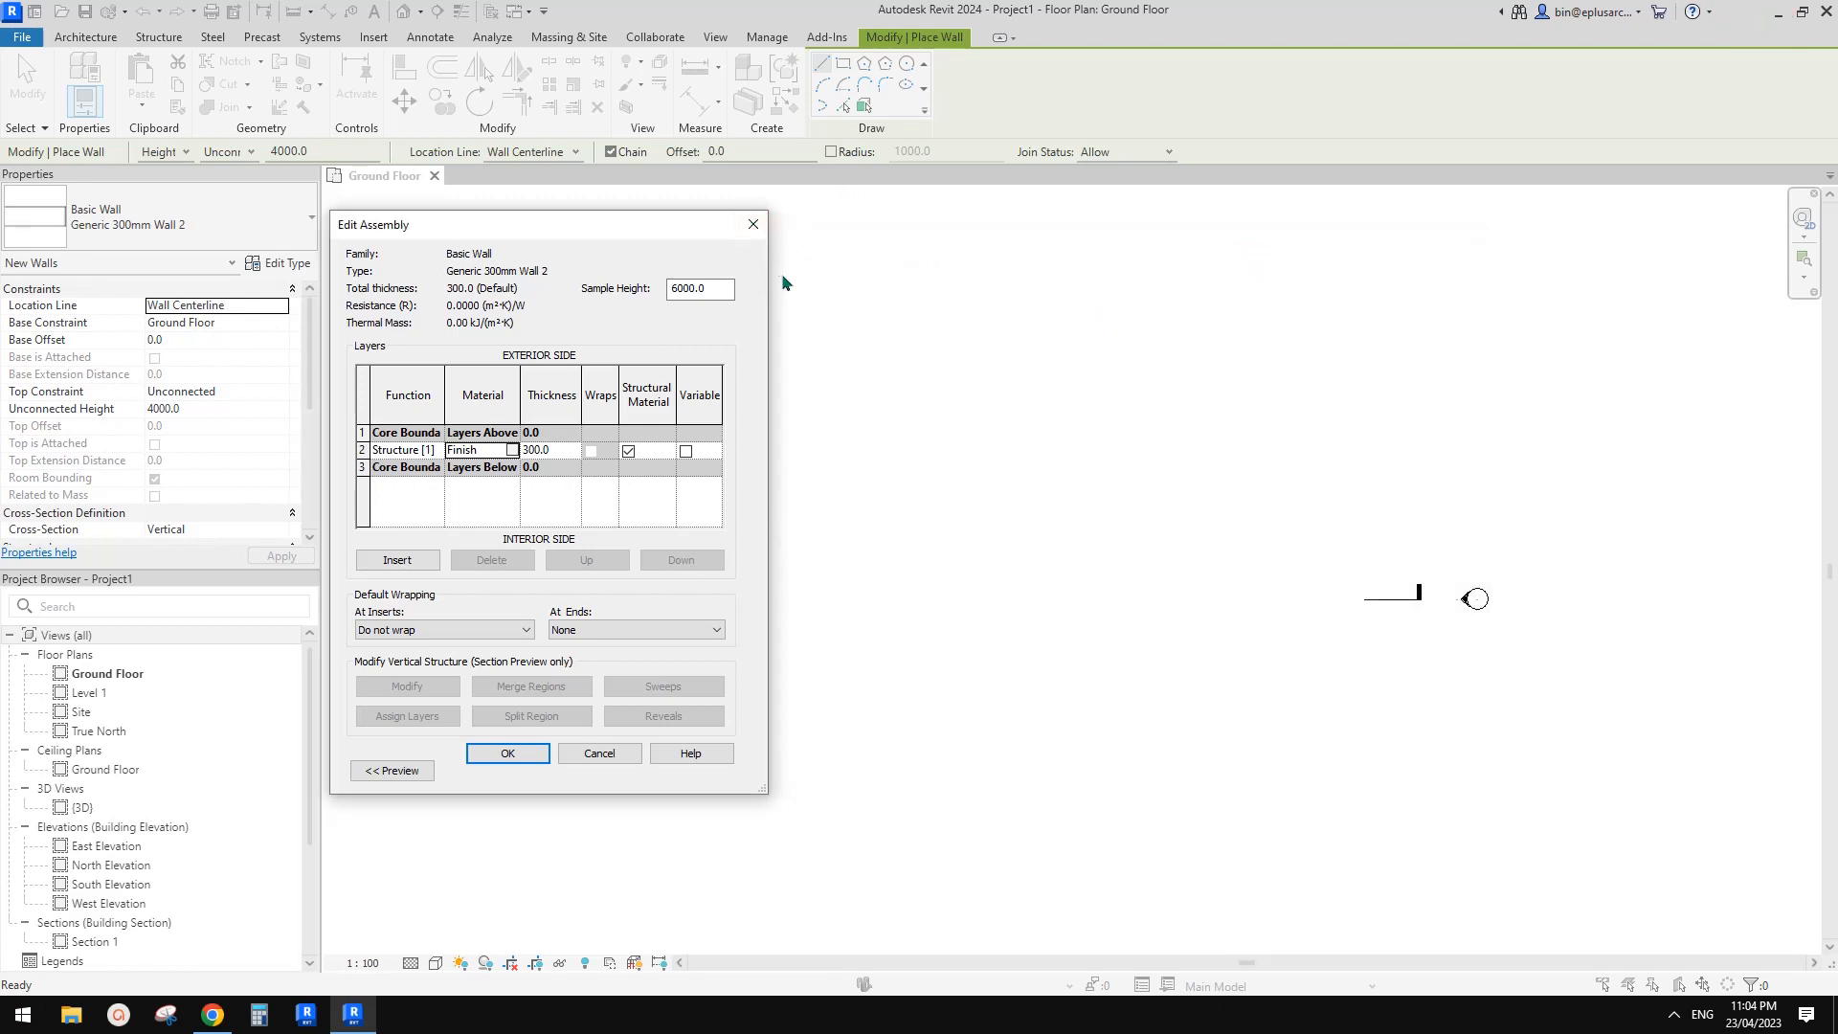
left_click(512, 450)
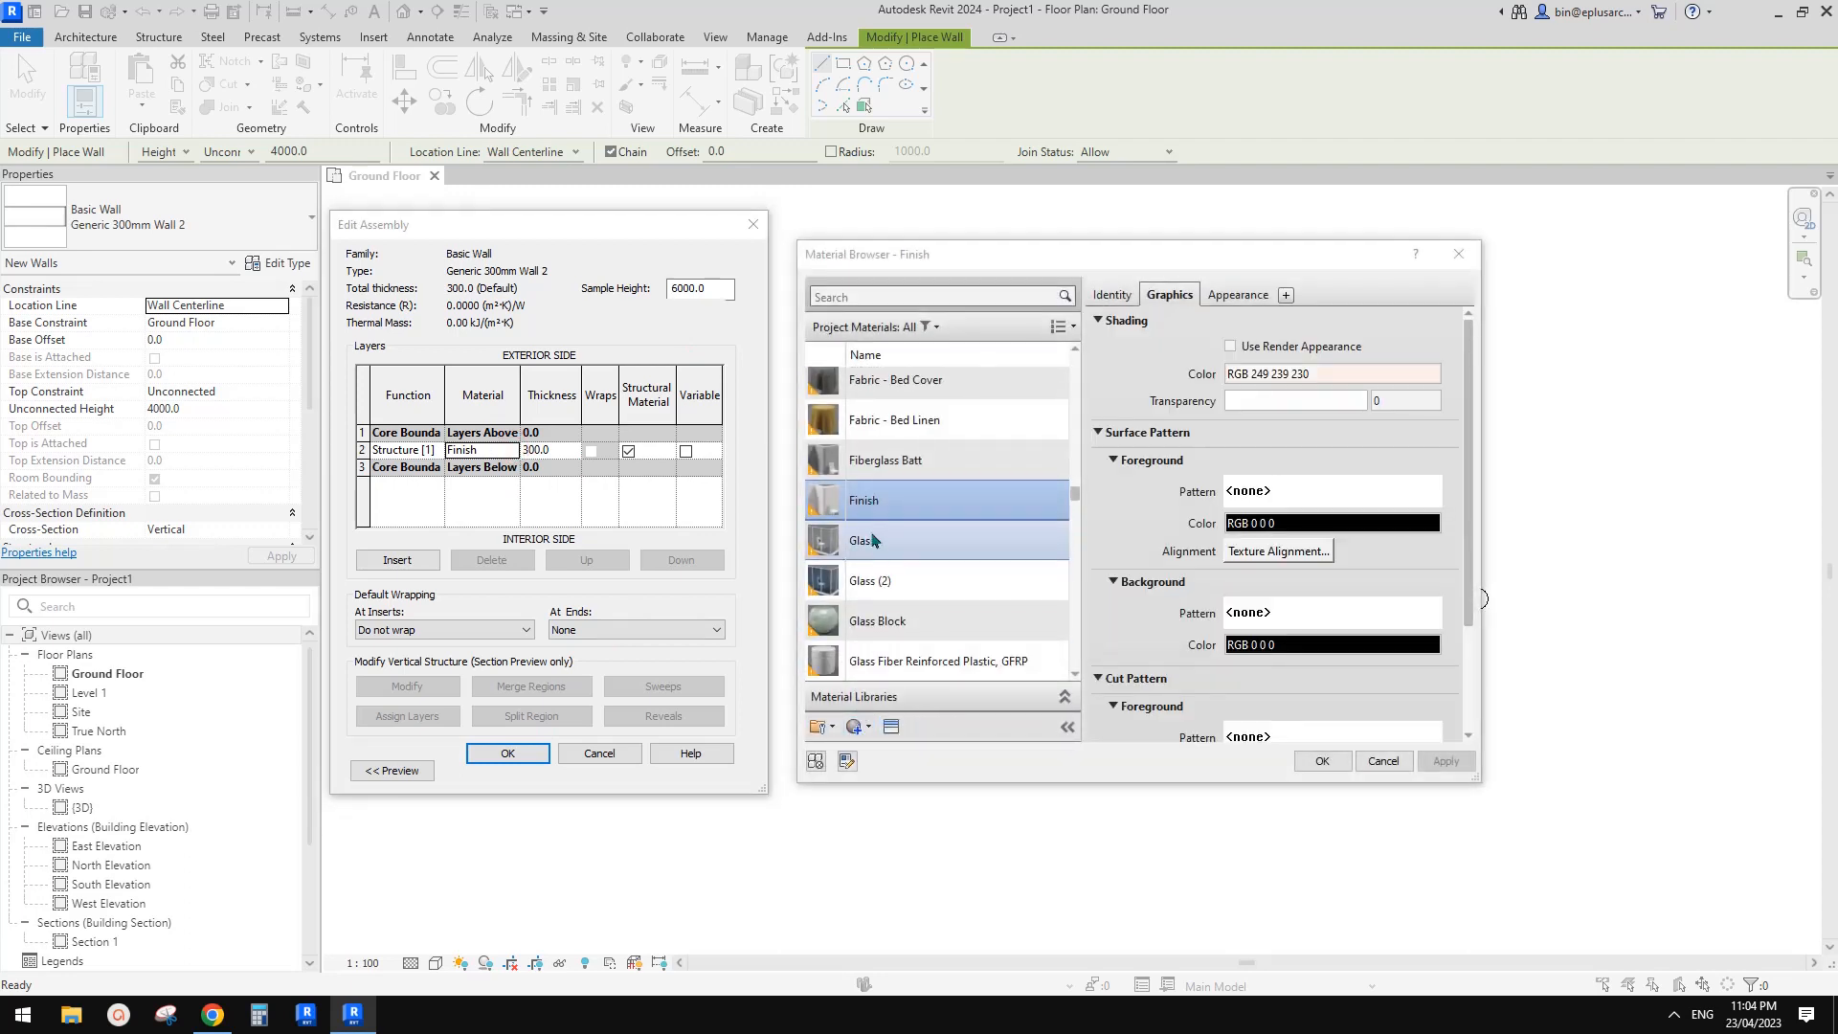
left_click(858, 727)
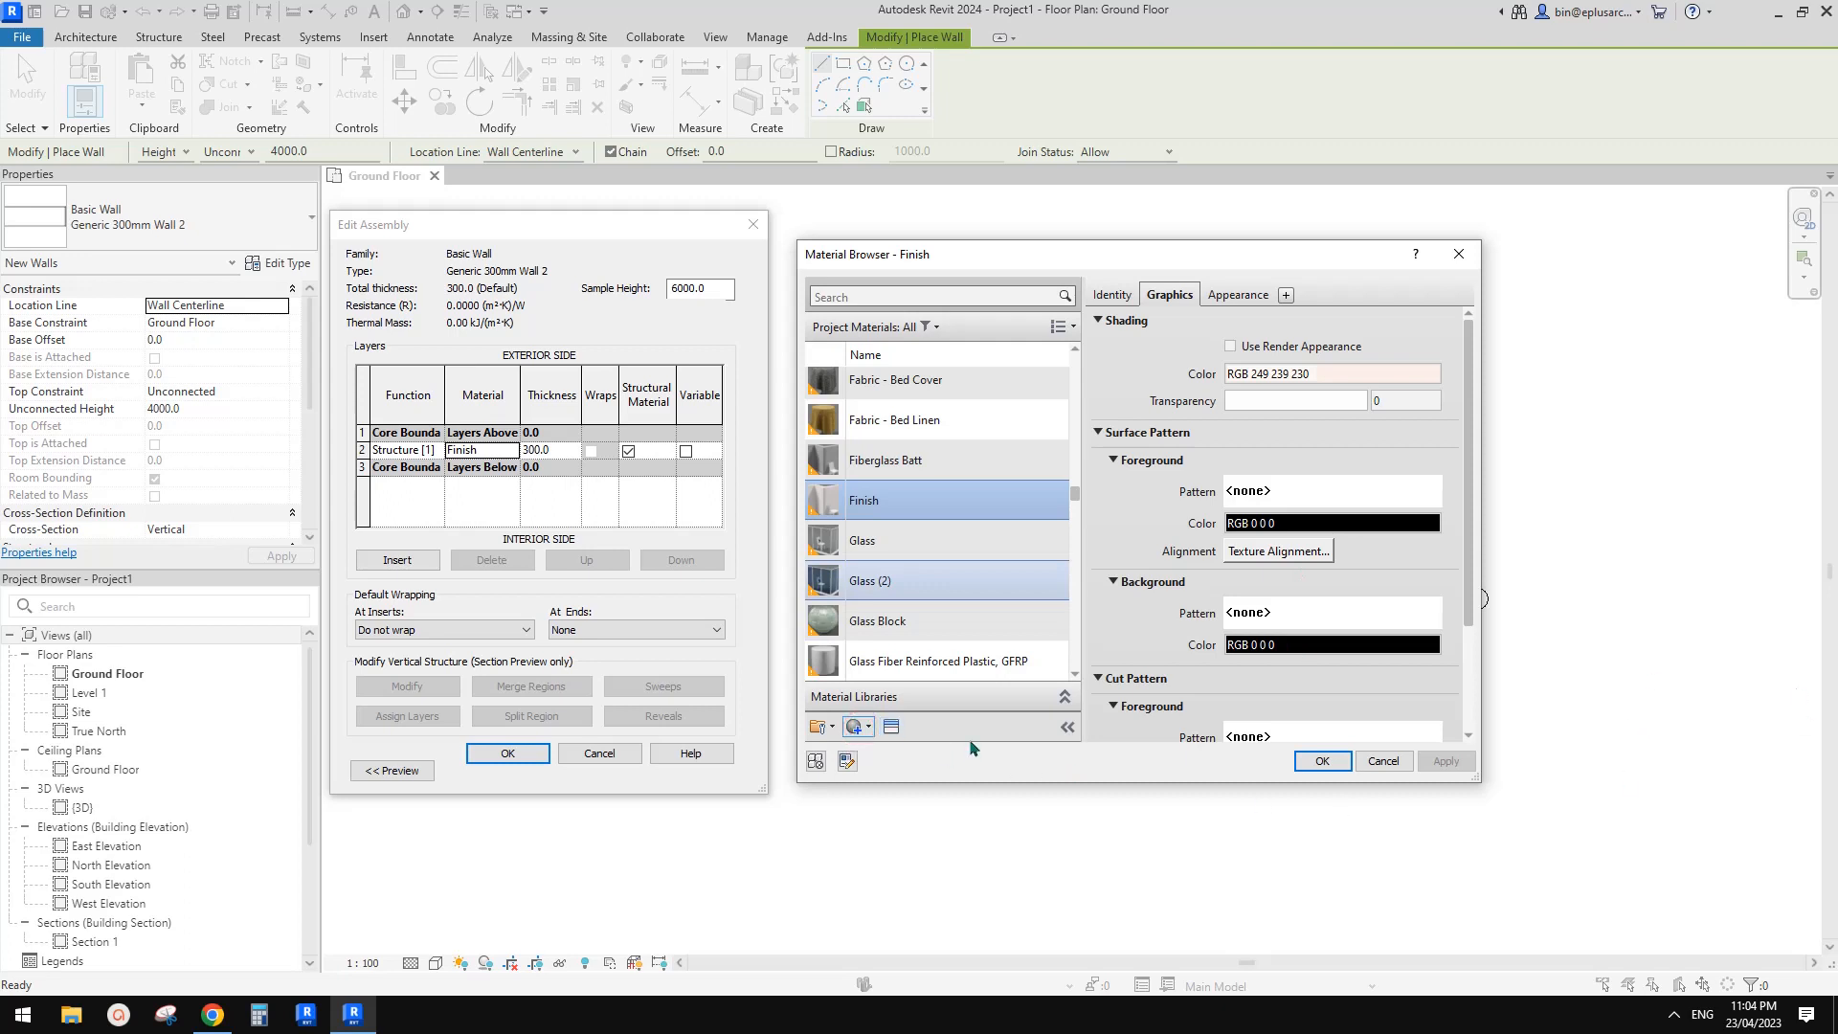
left_click(853, 726)
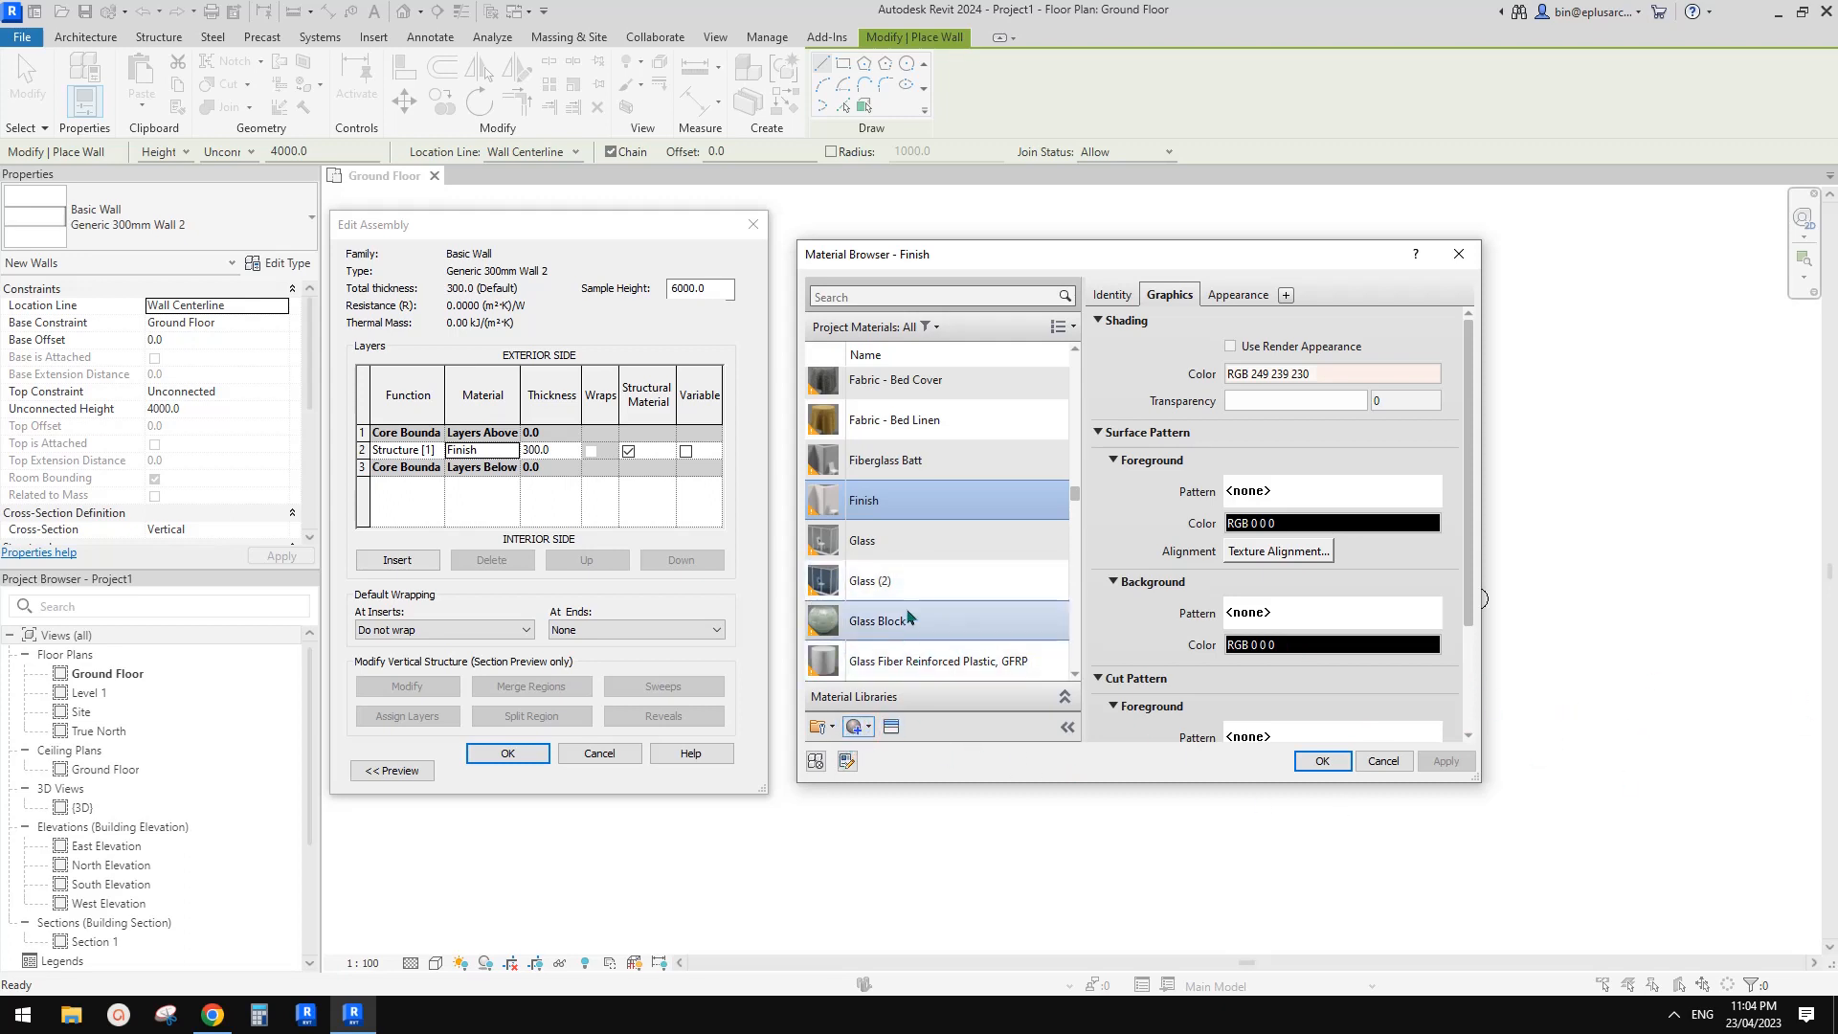
left_click(909, 494)
left_click(881, 494)
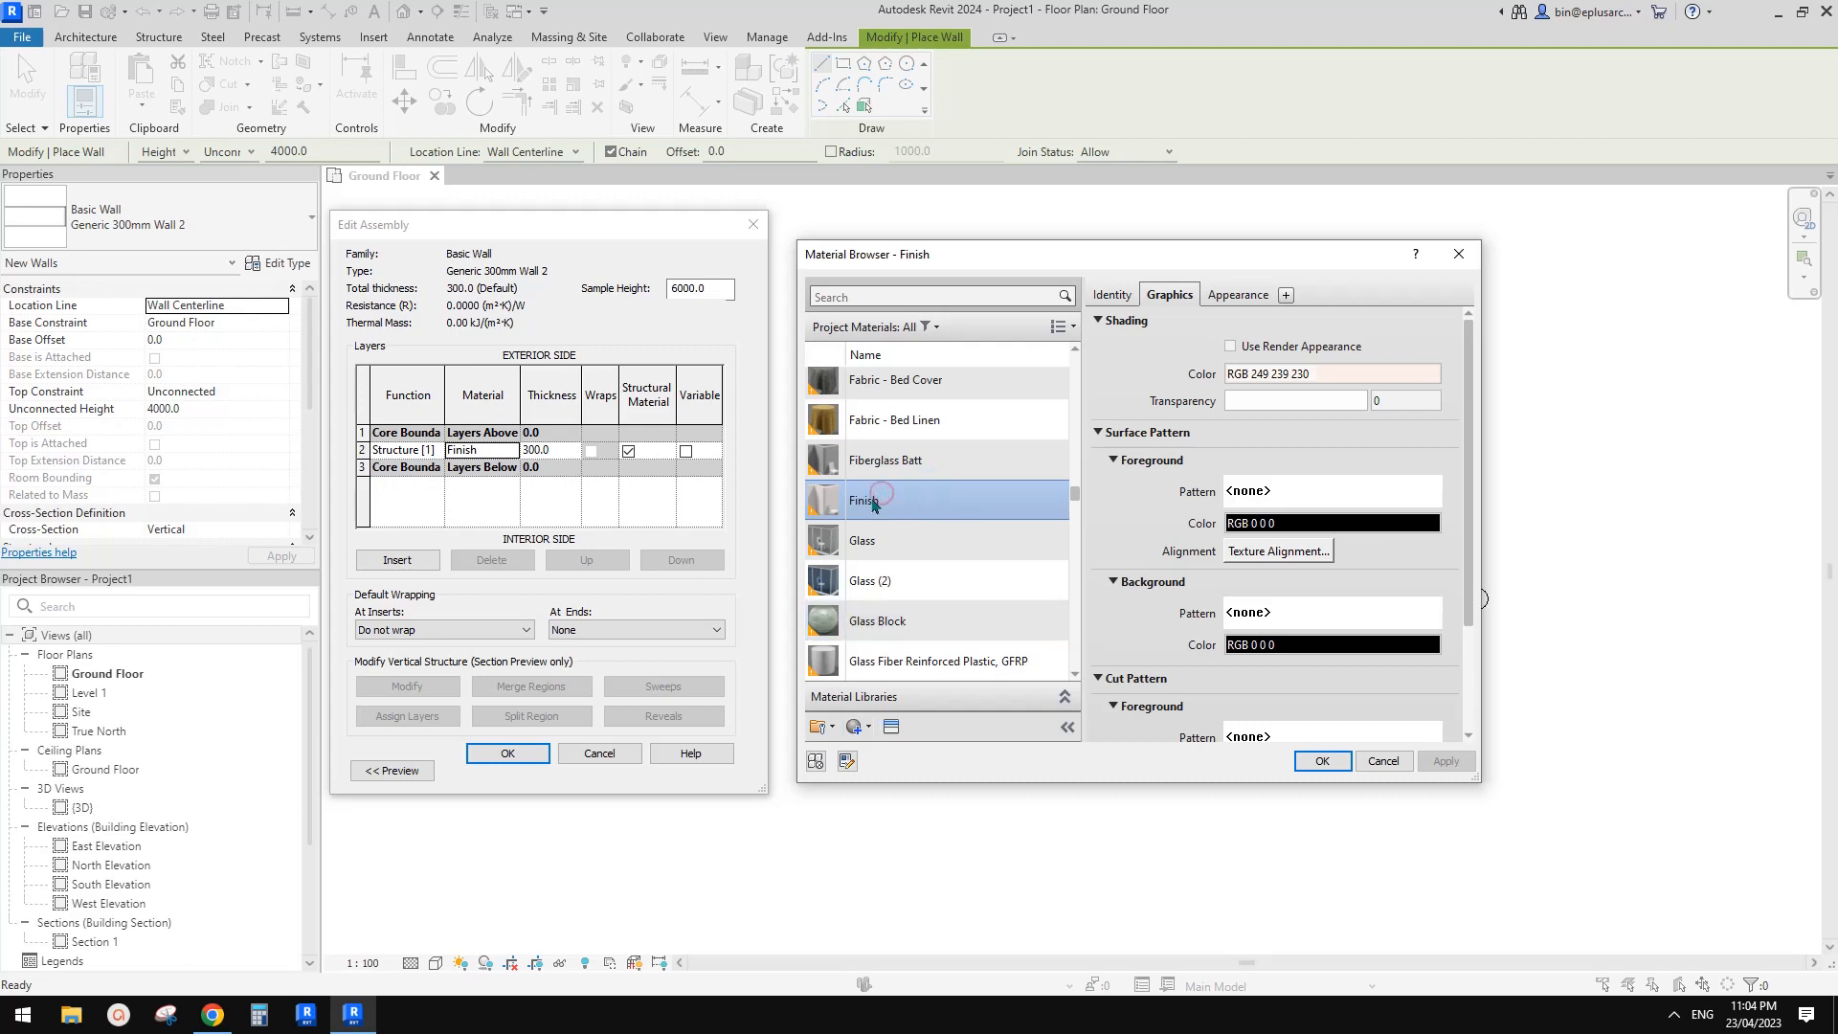
left_click(1466, 262)
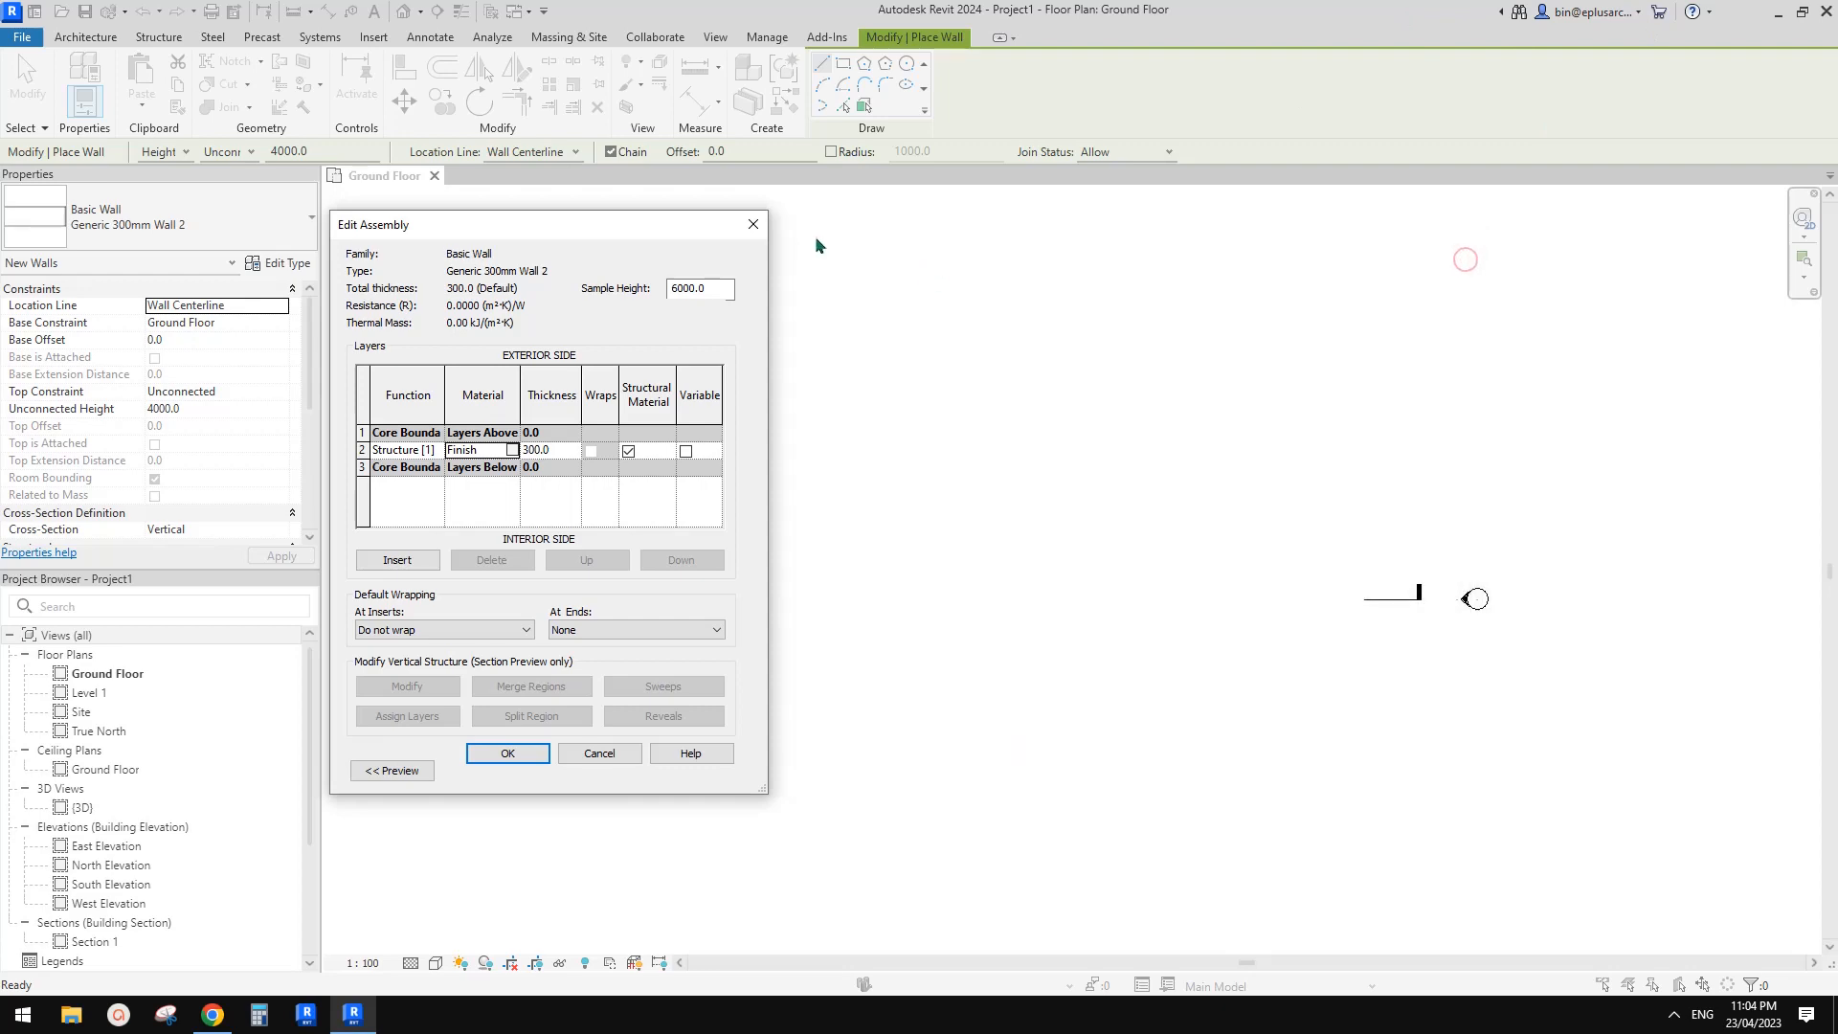
left_click(752, 224)
left_click(742, 224)
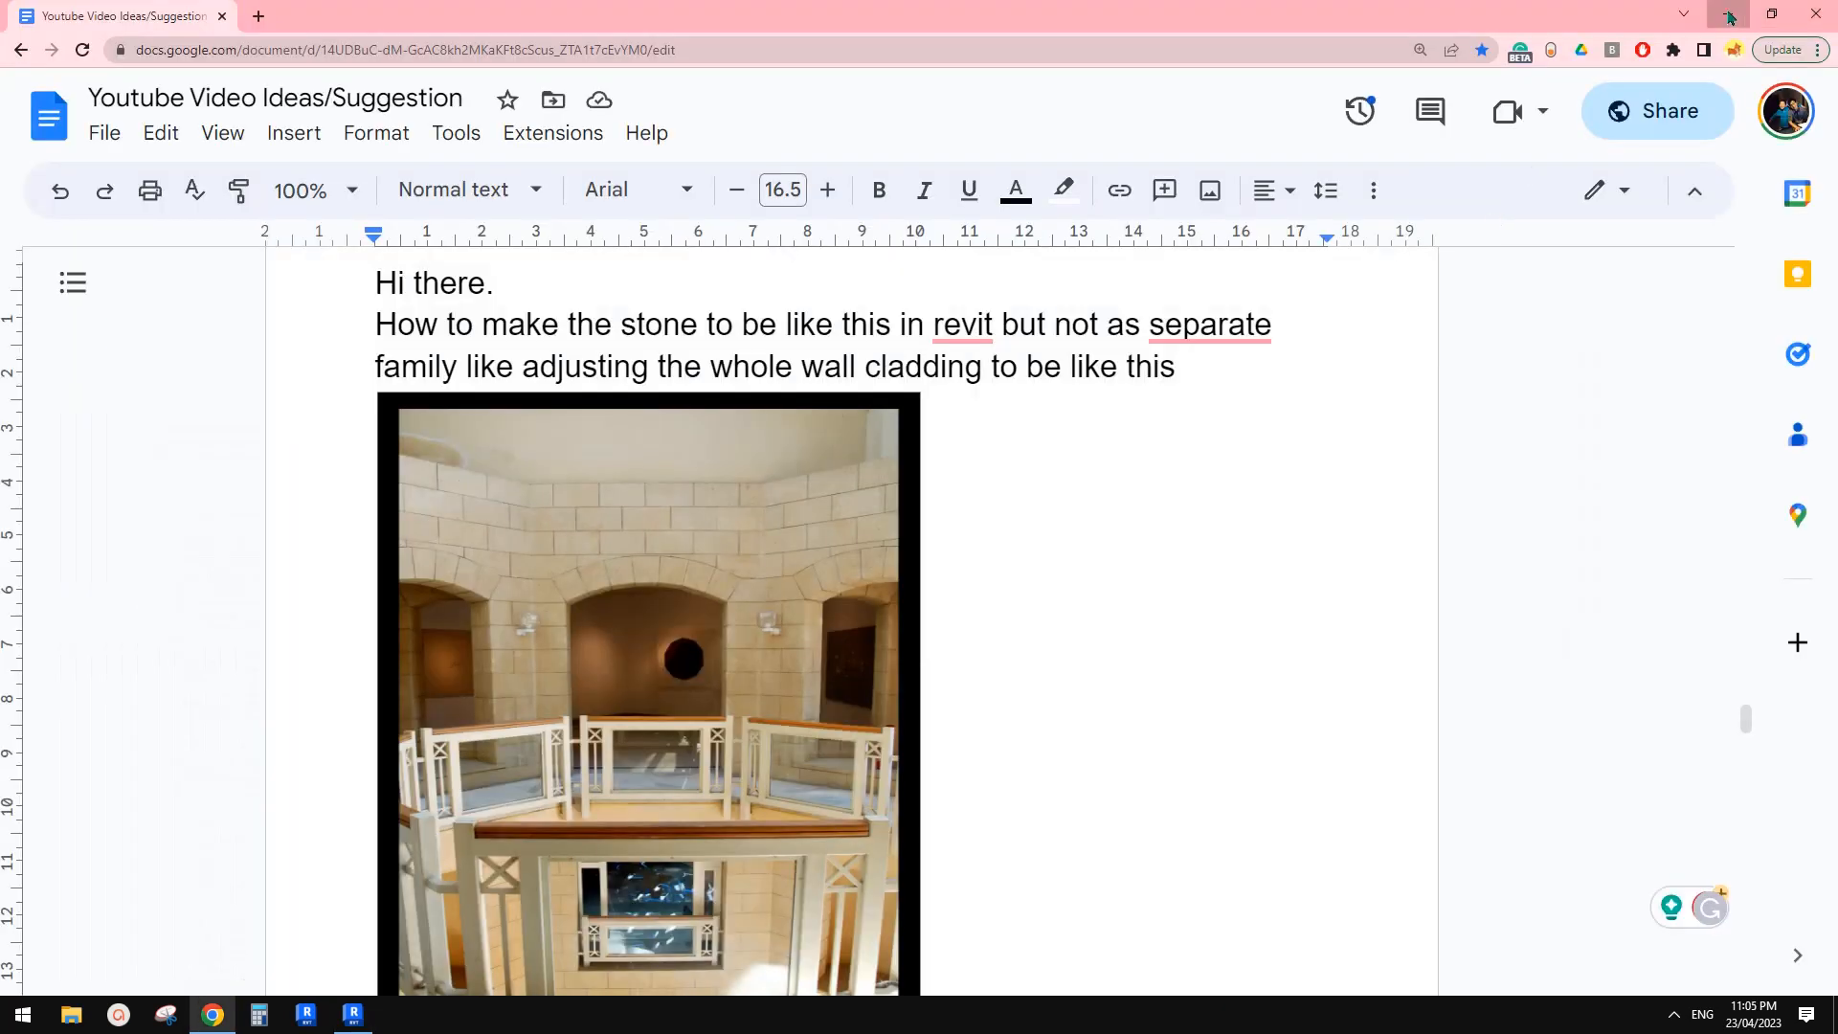
- Enable the second Samsung display in NVIDIA Control Panel, keep the changed desktop configuration, and close the panel
left_click(1728, 13)
right_click(1503, 115)
left_click(1567, 247)
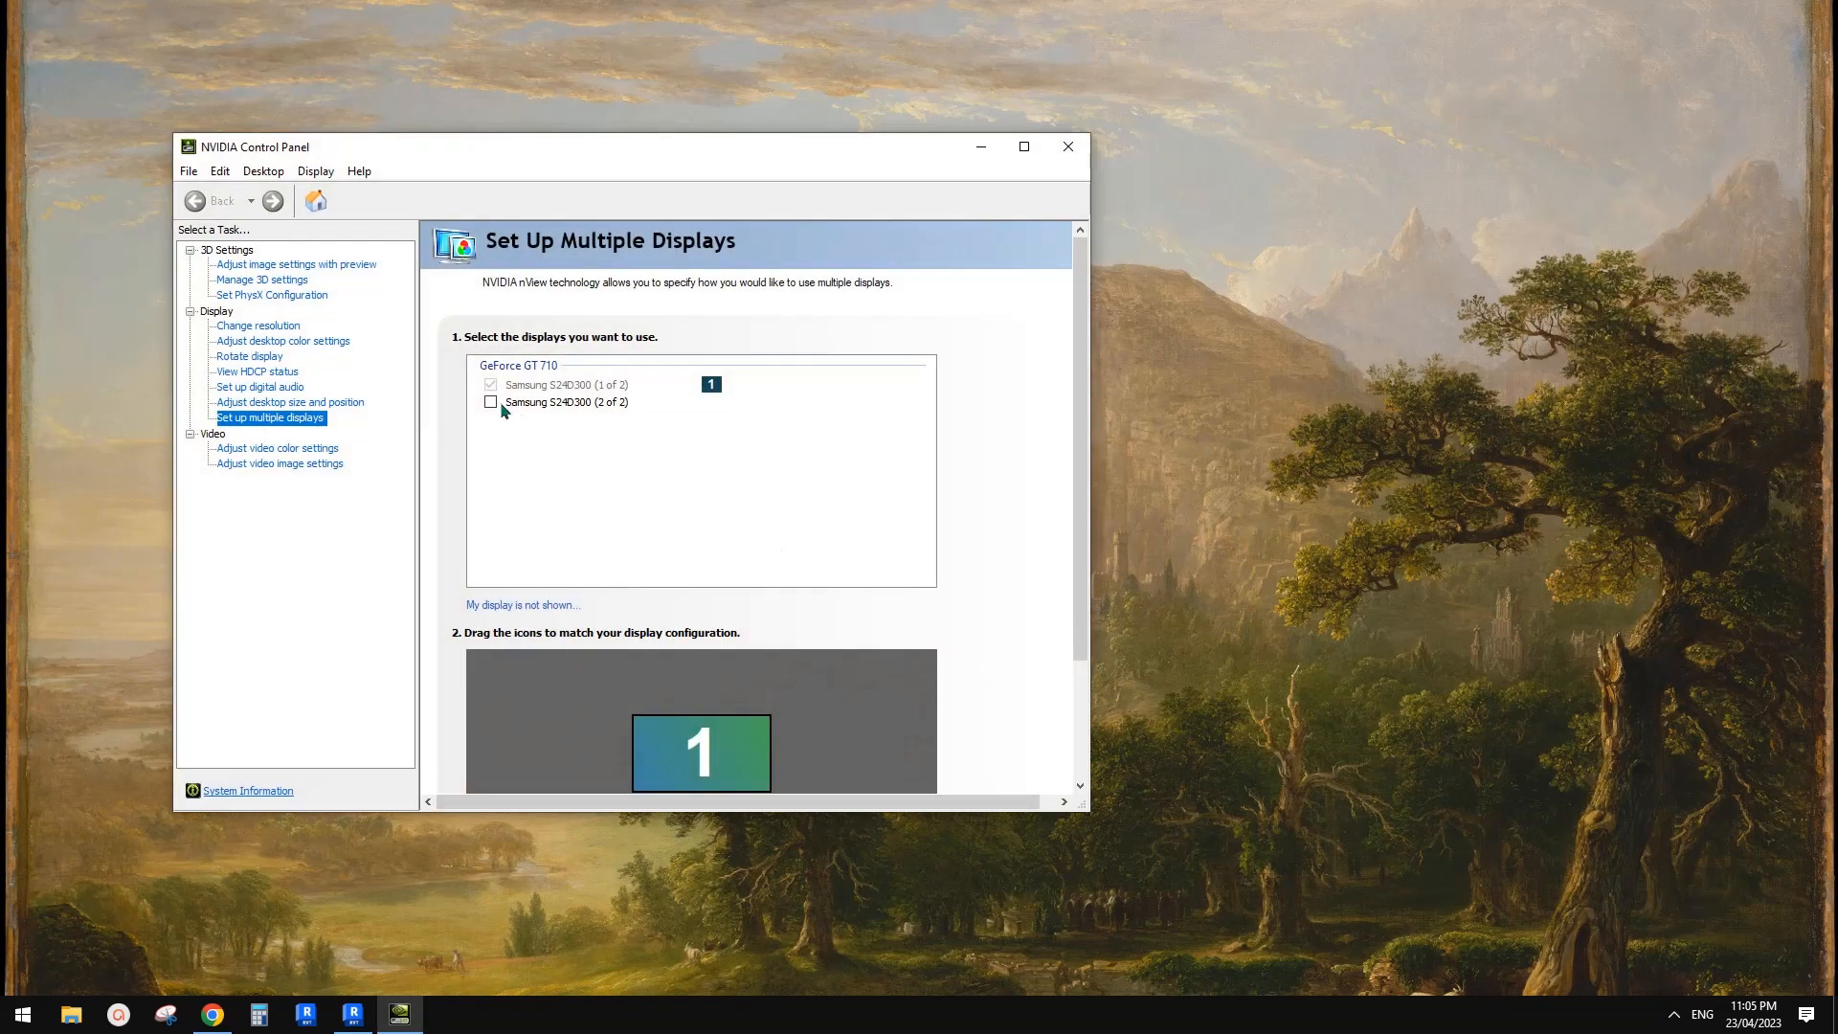
left_click(492, 403)
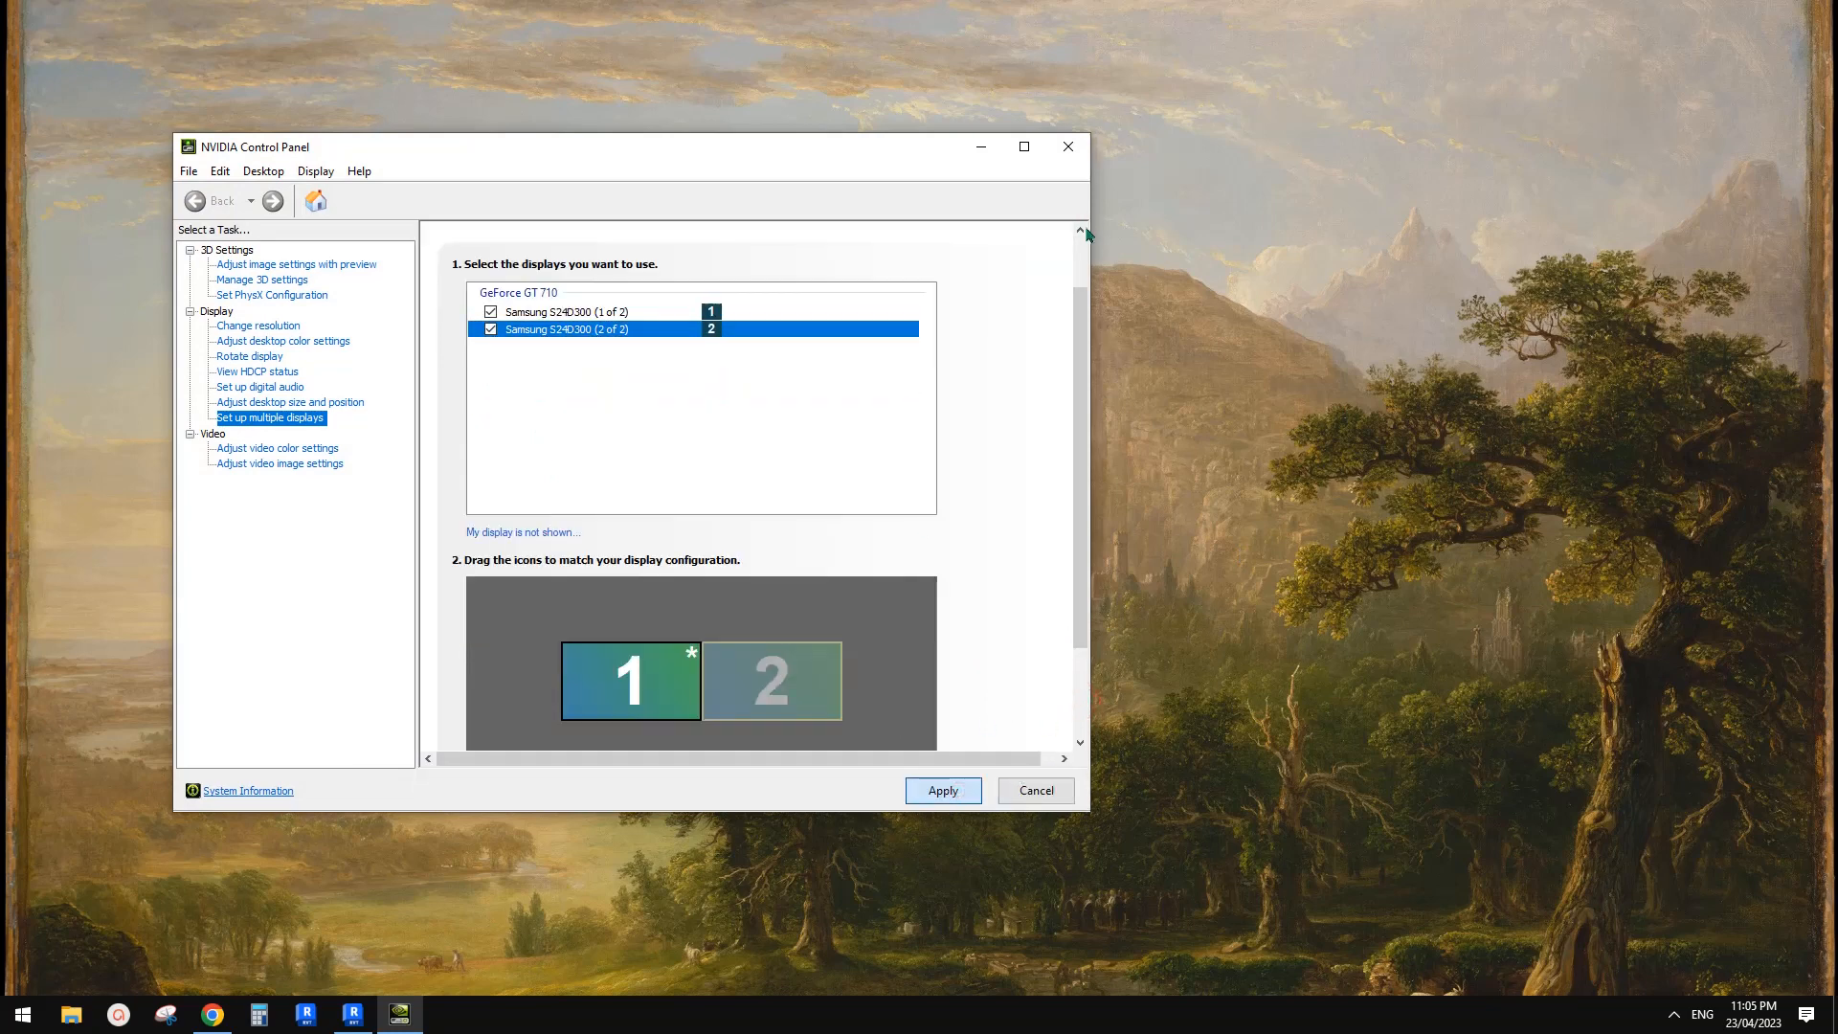
left_click(943, 790)
left_click(717, 507)
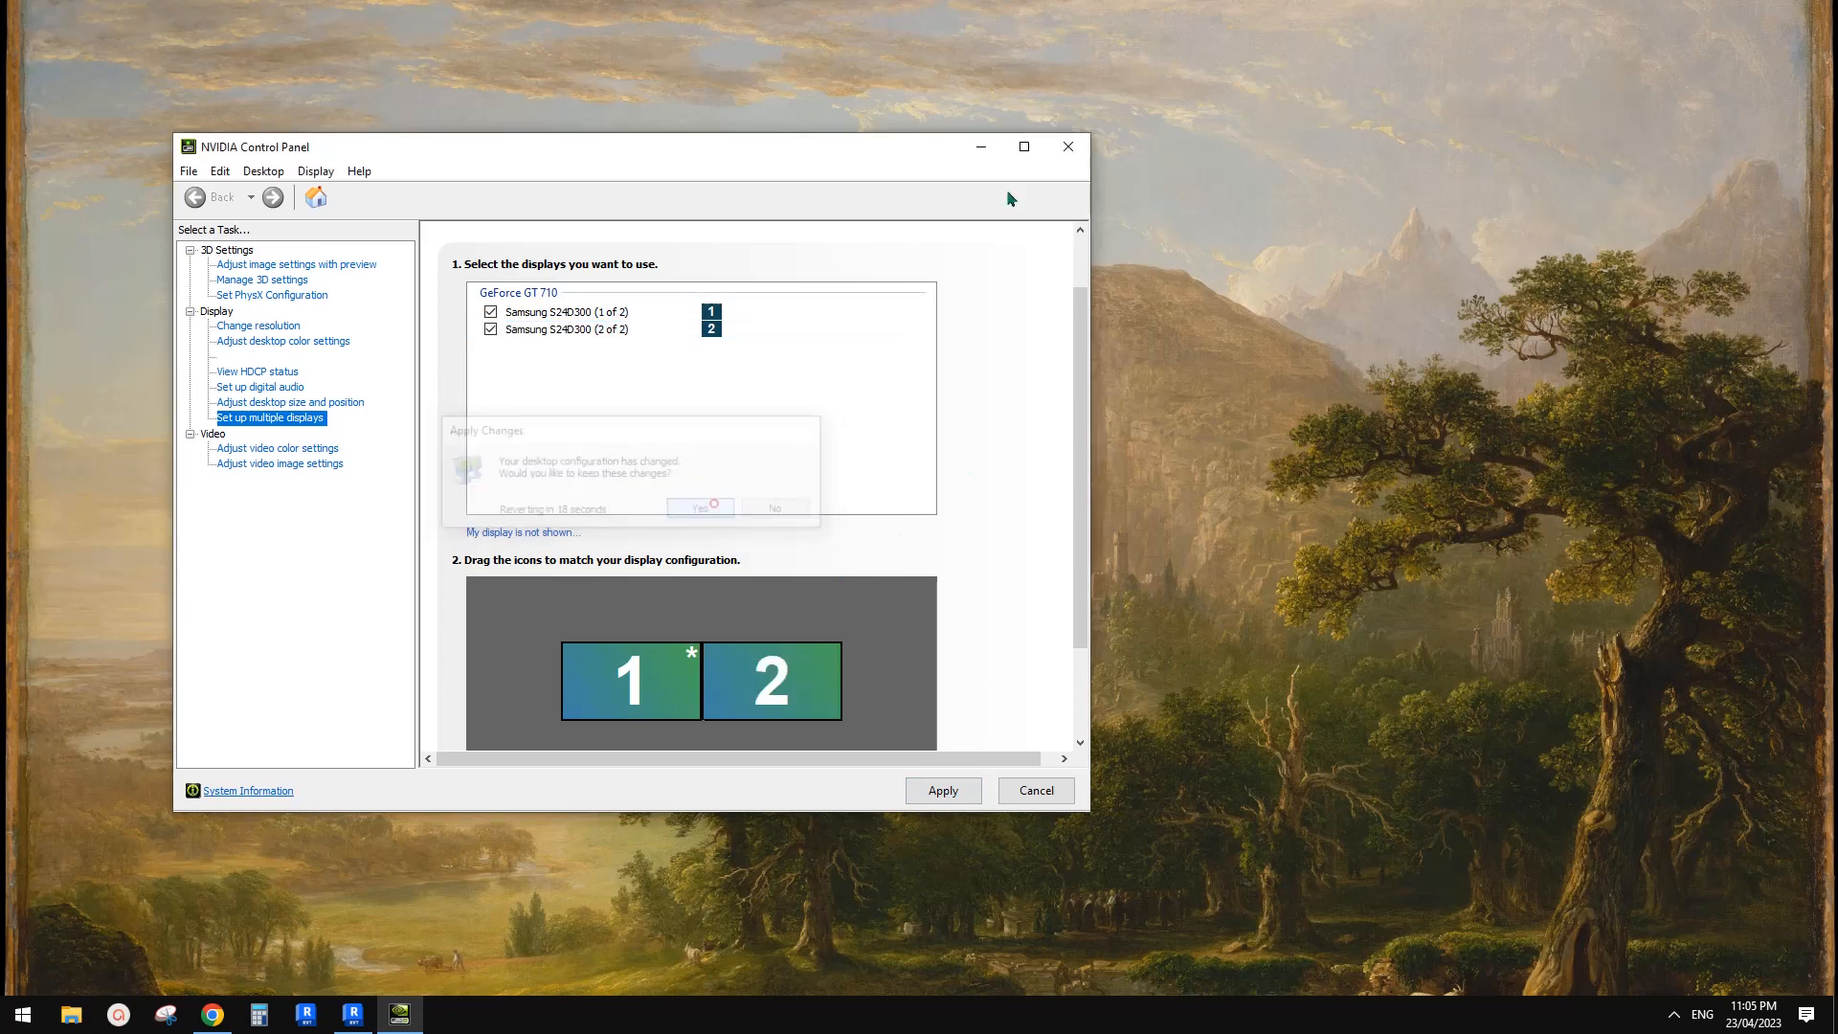
left_click(1068, 147)
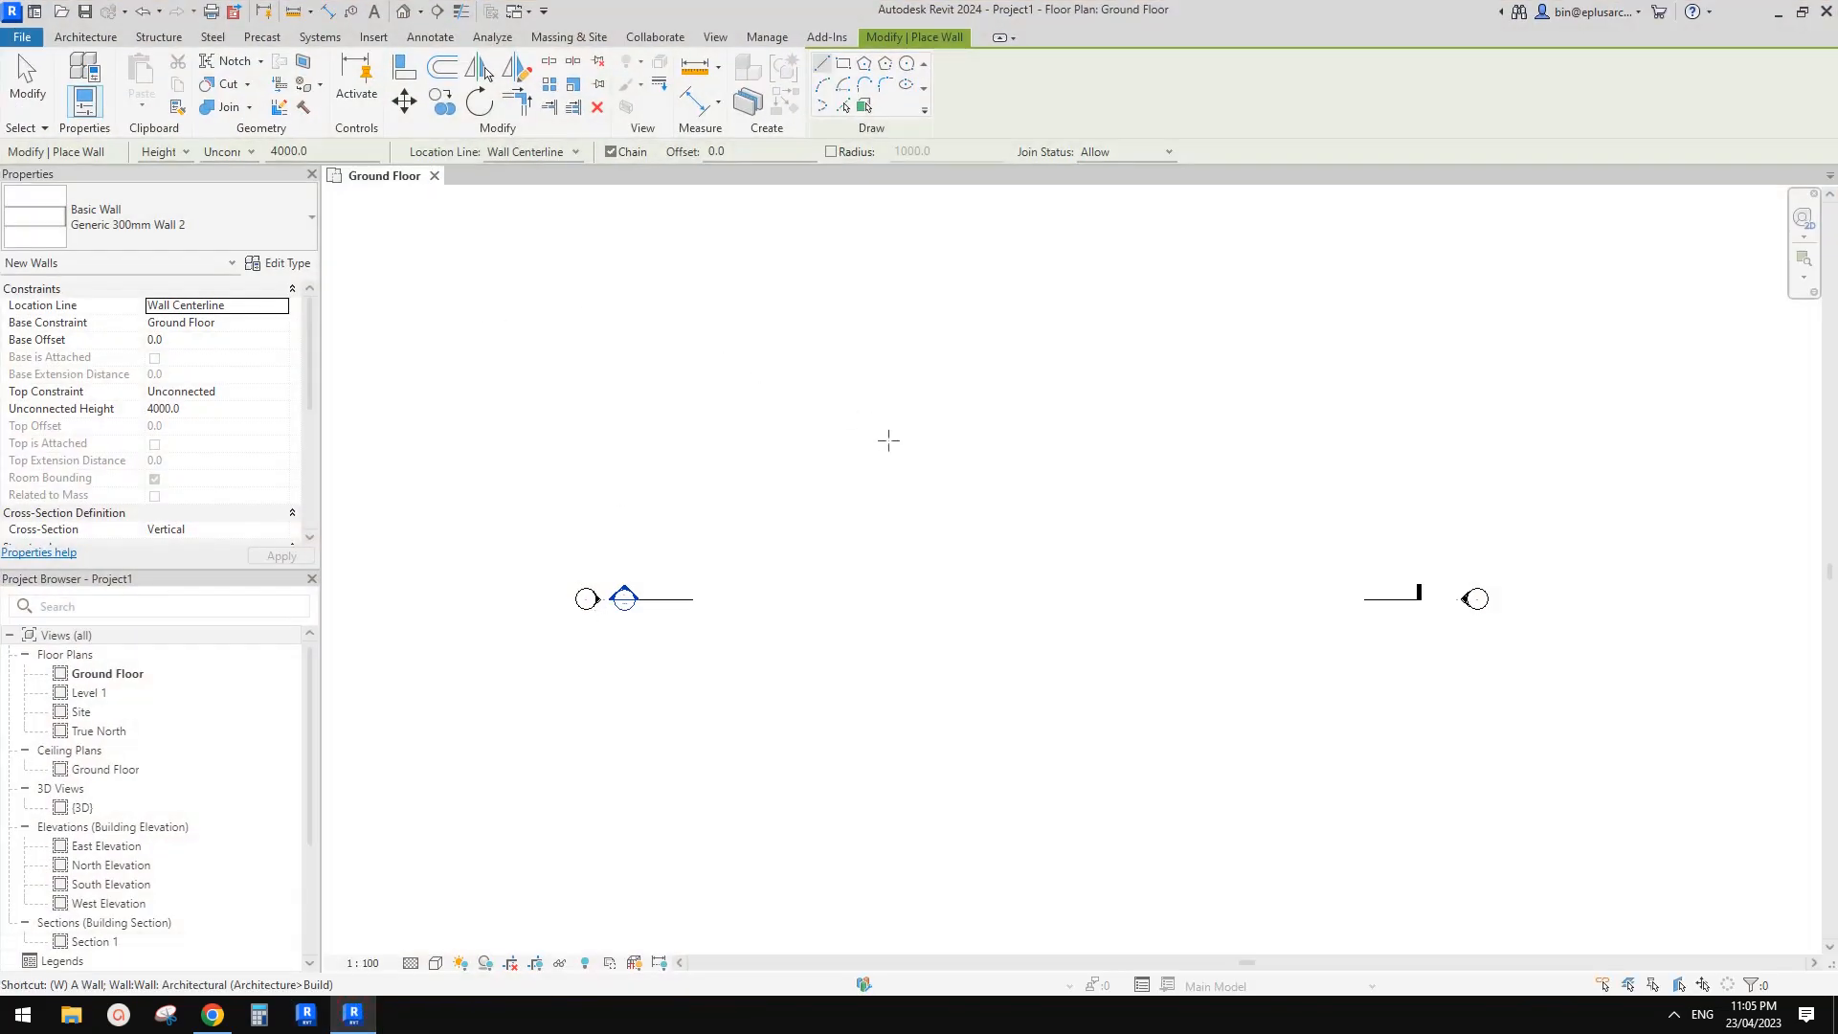
- Create a new material from the Structure [1] layer's material browser and name it Block
left_click(280, 262)
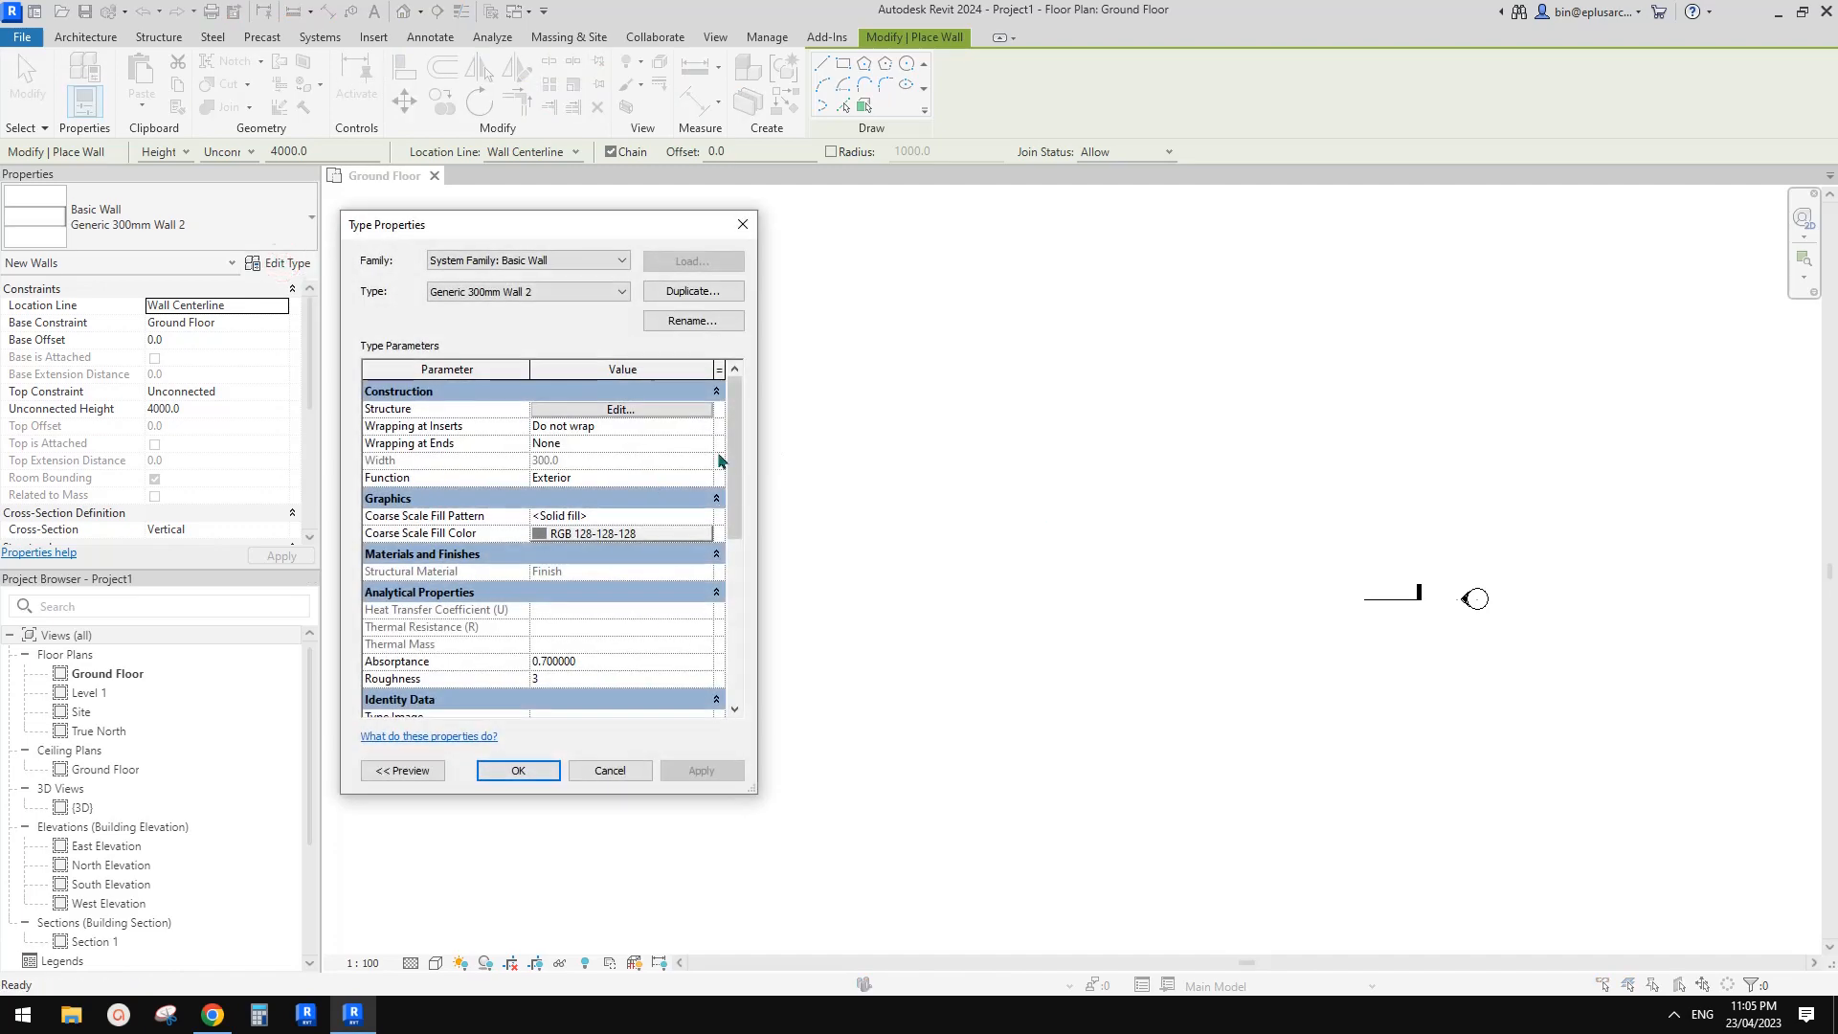
left_click(514, 451)
left_click(514, 451)
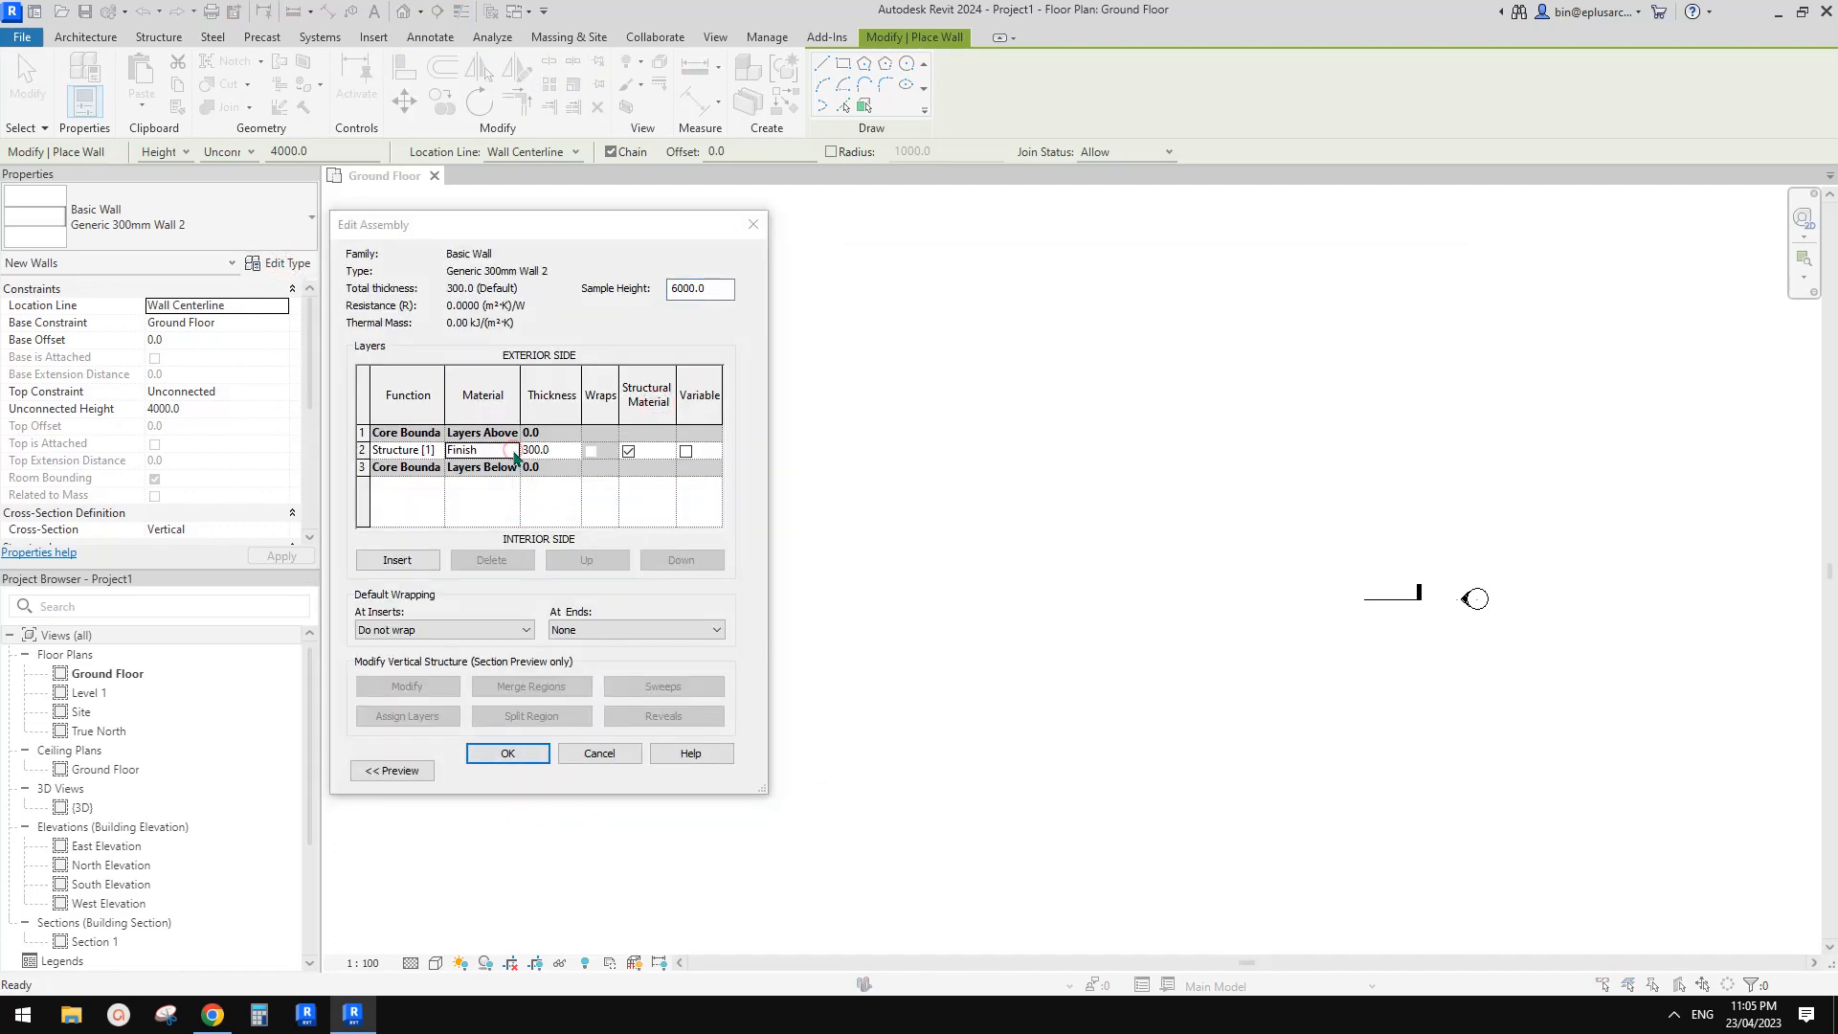
scroll(866, 676, "down", 1)
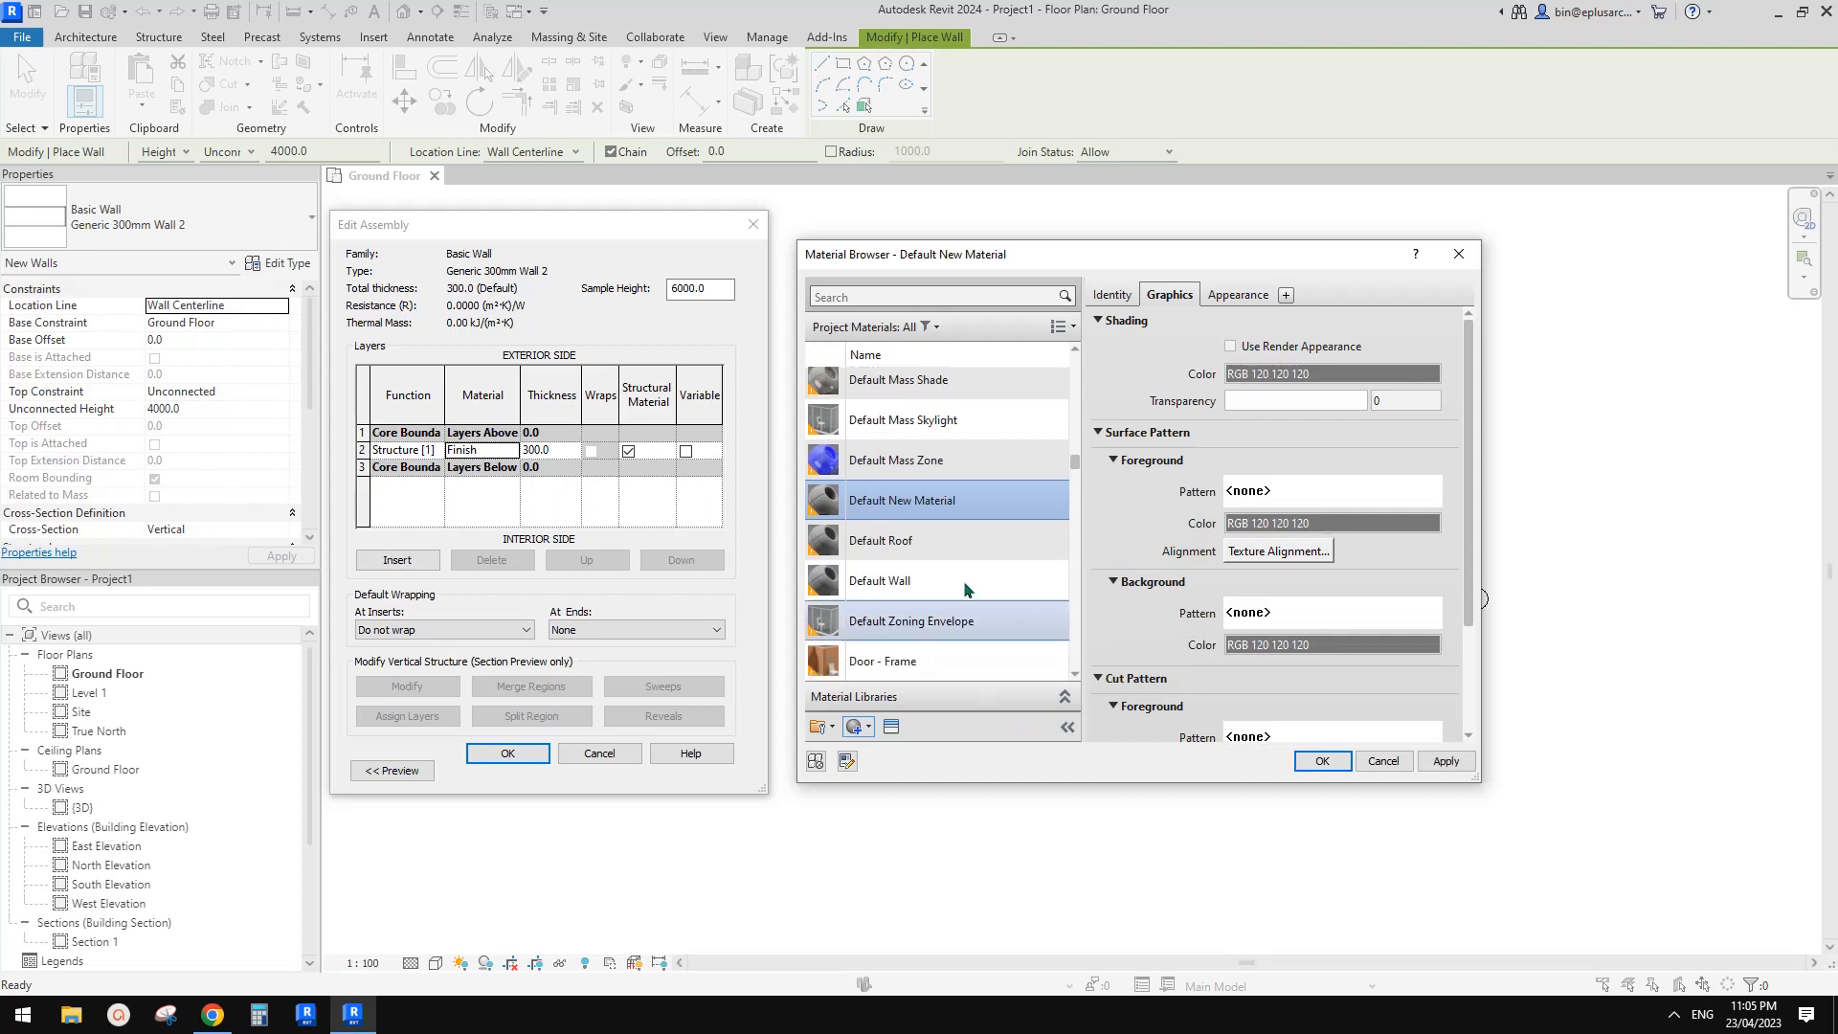
left_click(929, 504)
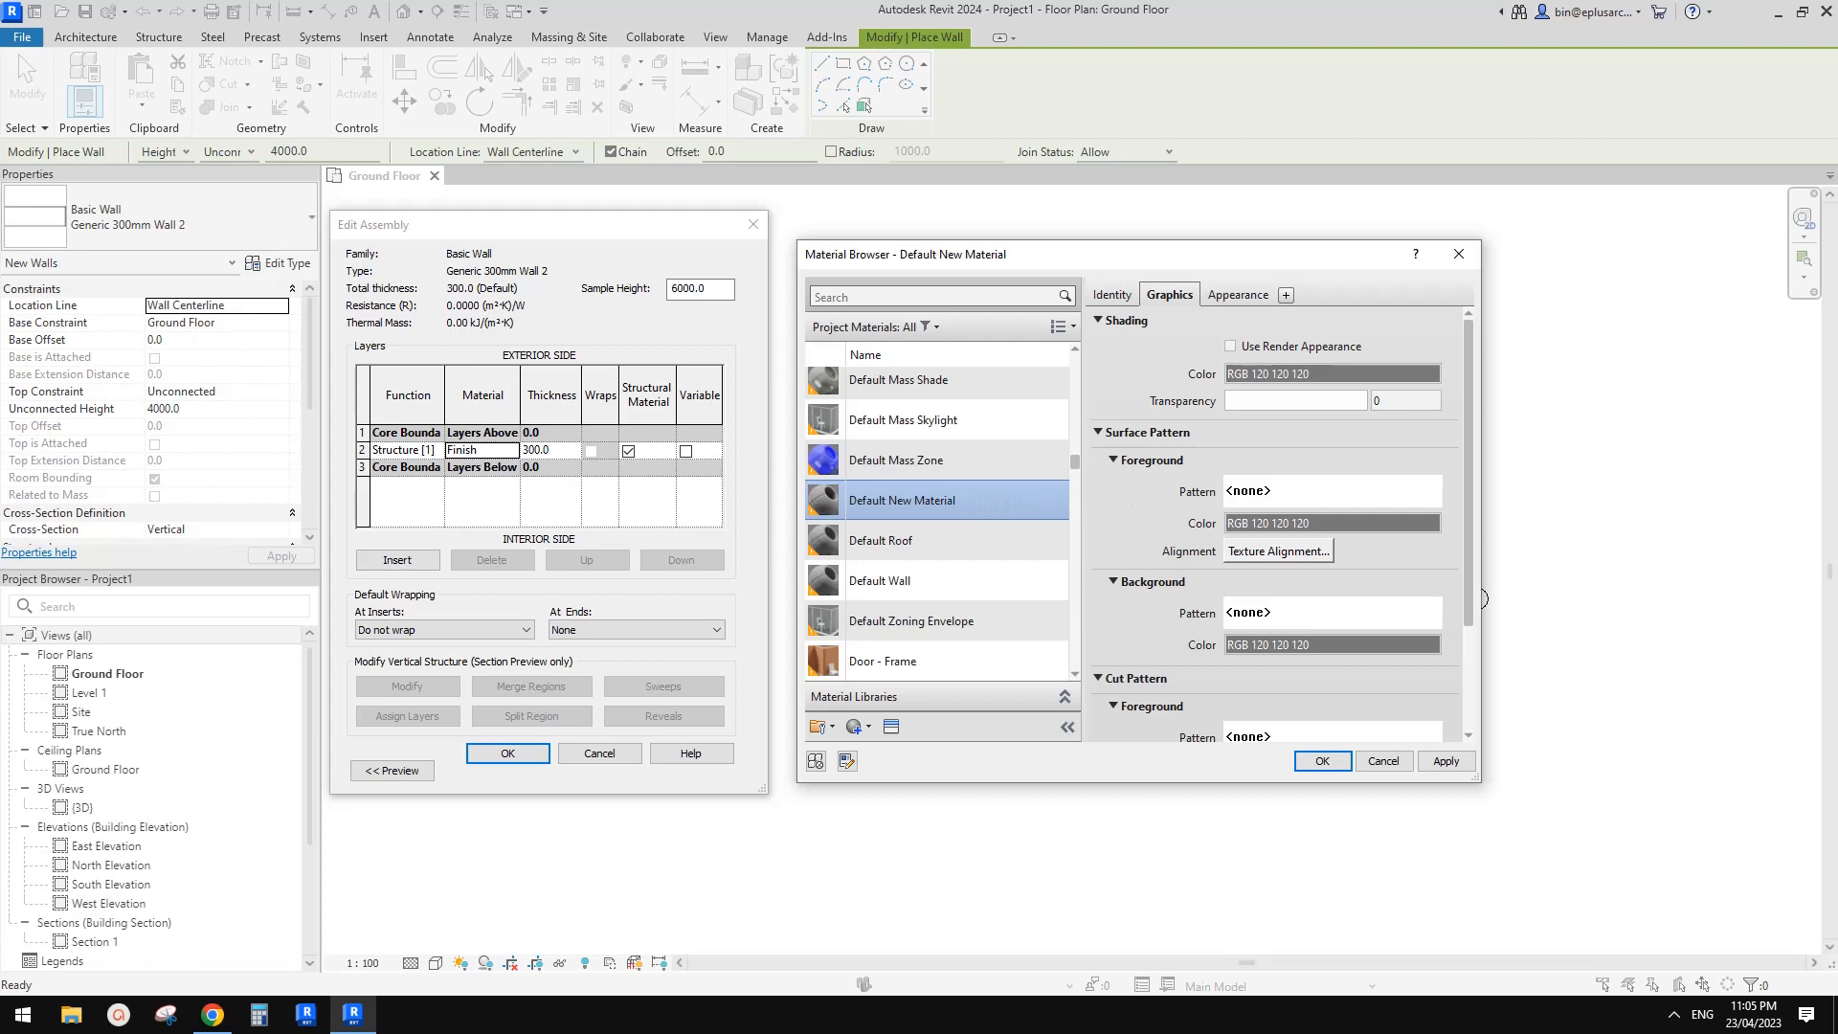
key("F2")
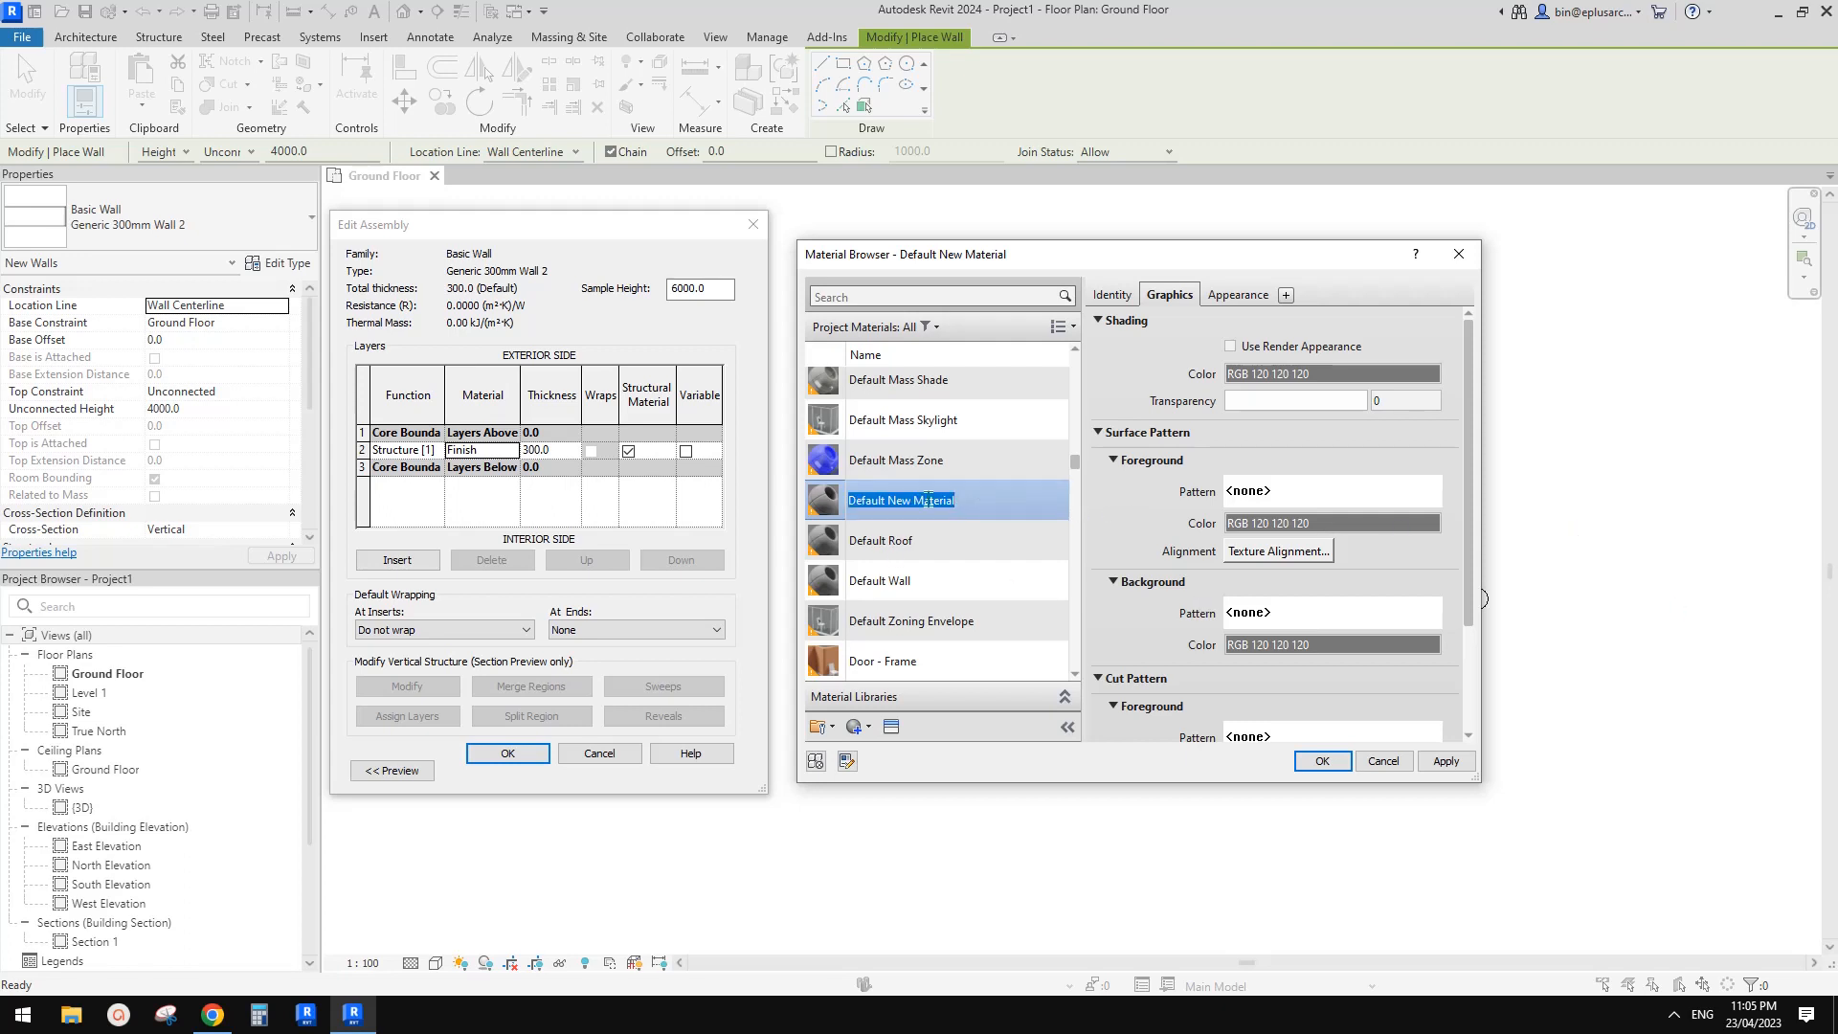
type("Block")
left_click_drag(1266, 255, 1287, 262)
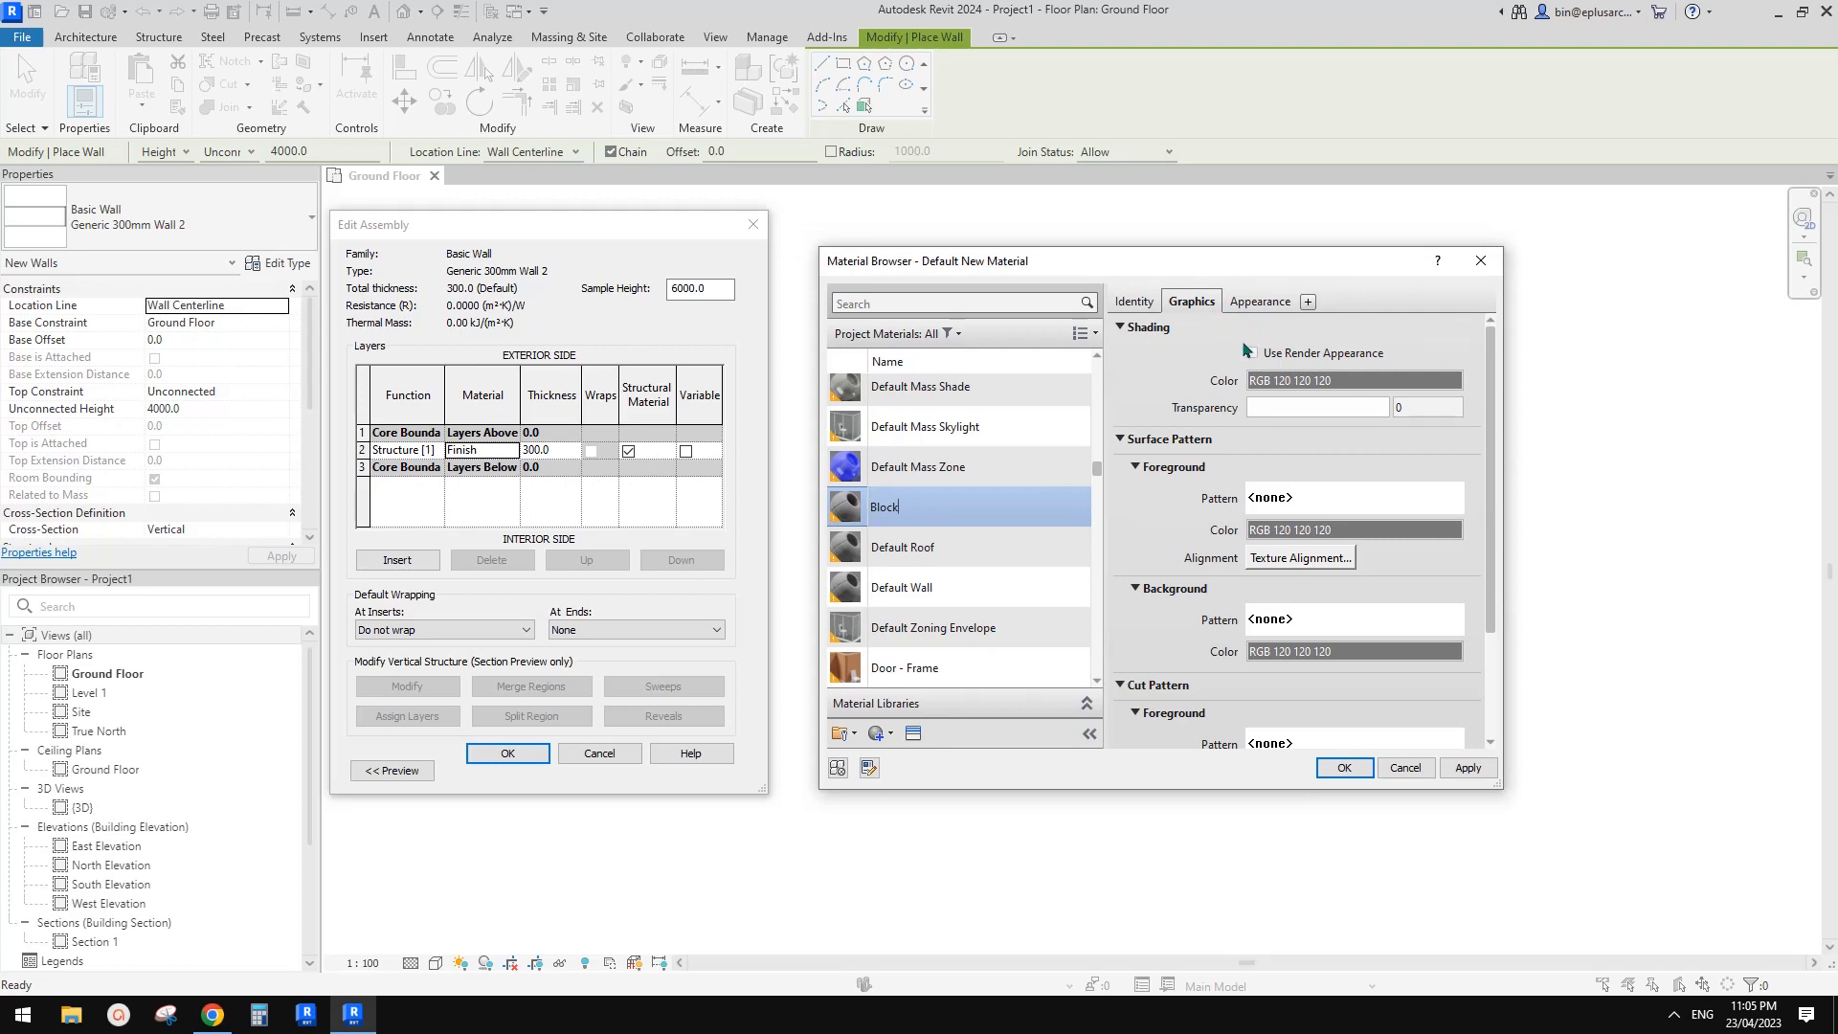
- Open the asset browser for replacing Block's appearance asset, expand the Appearance Library, and enlarge the browser window
left_click(1257, 302)
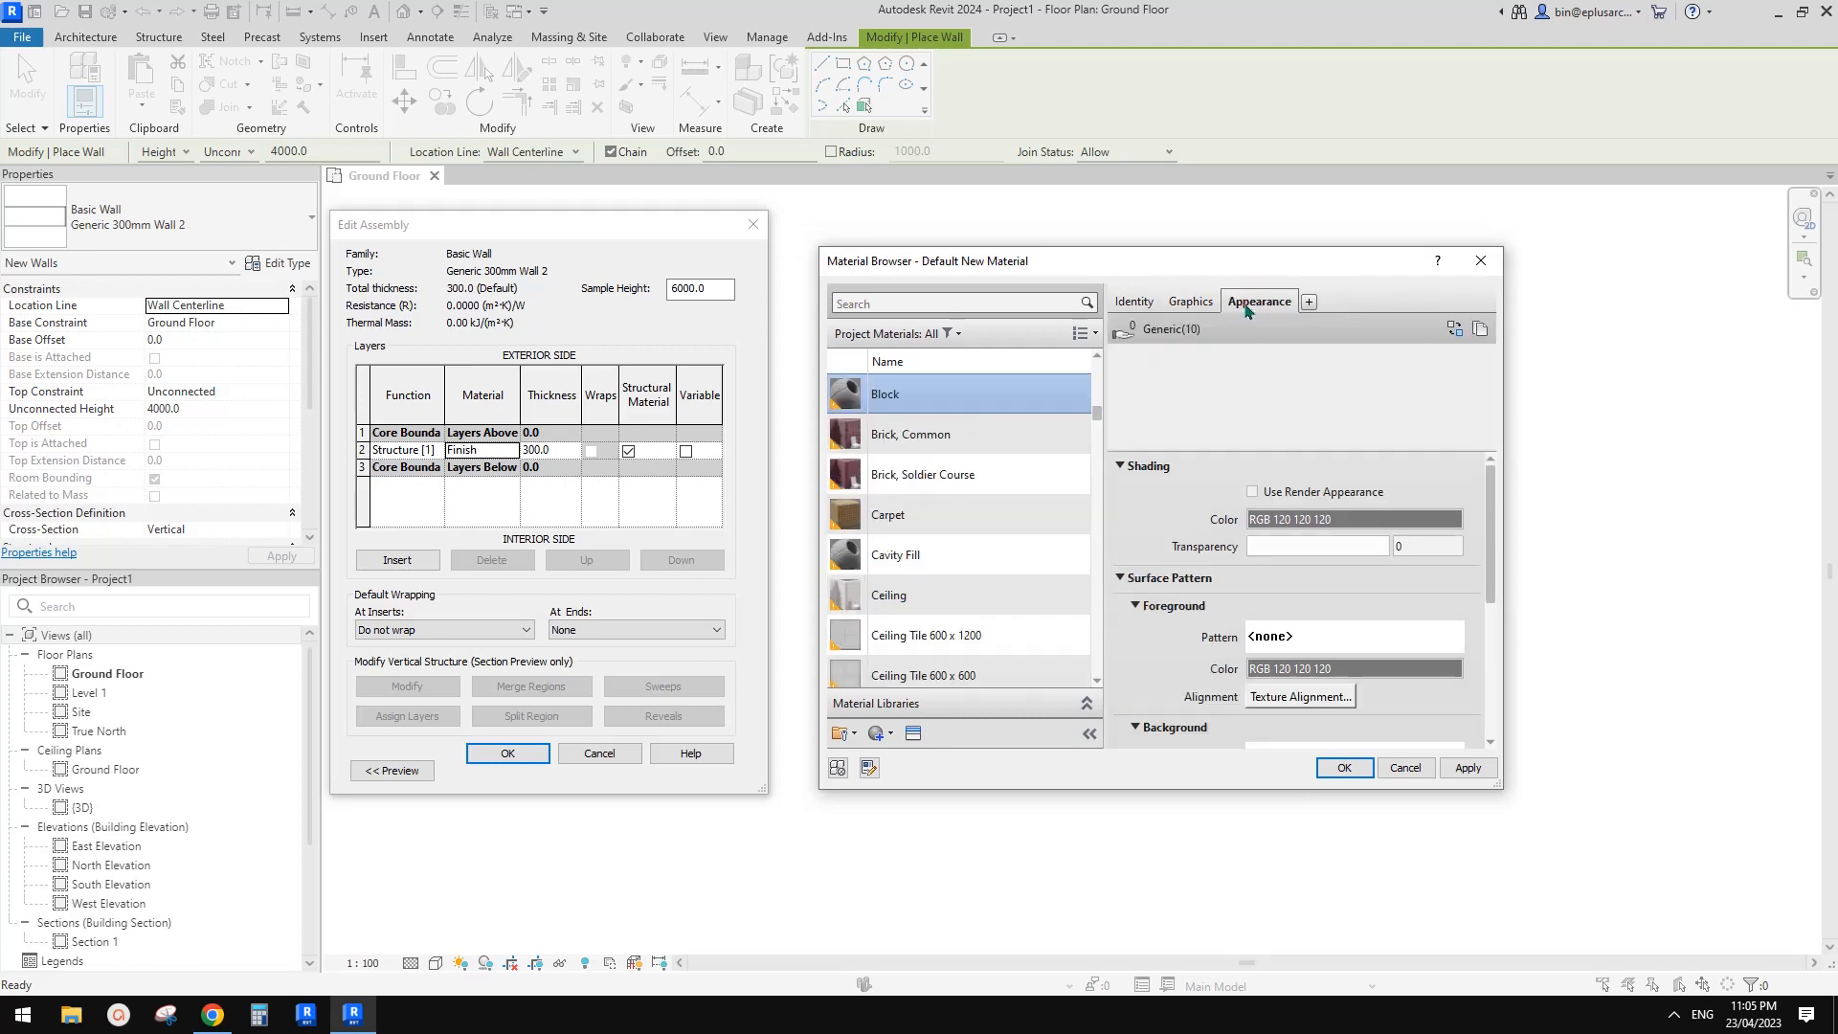
left_click(1454, 328)
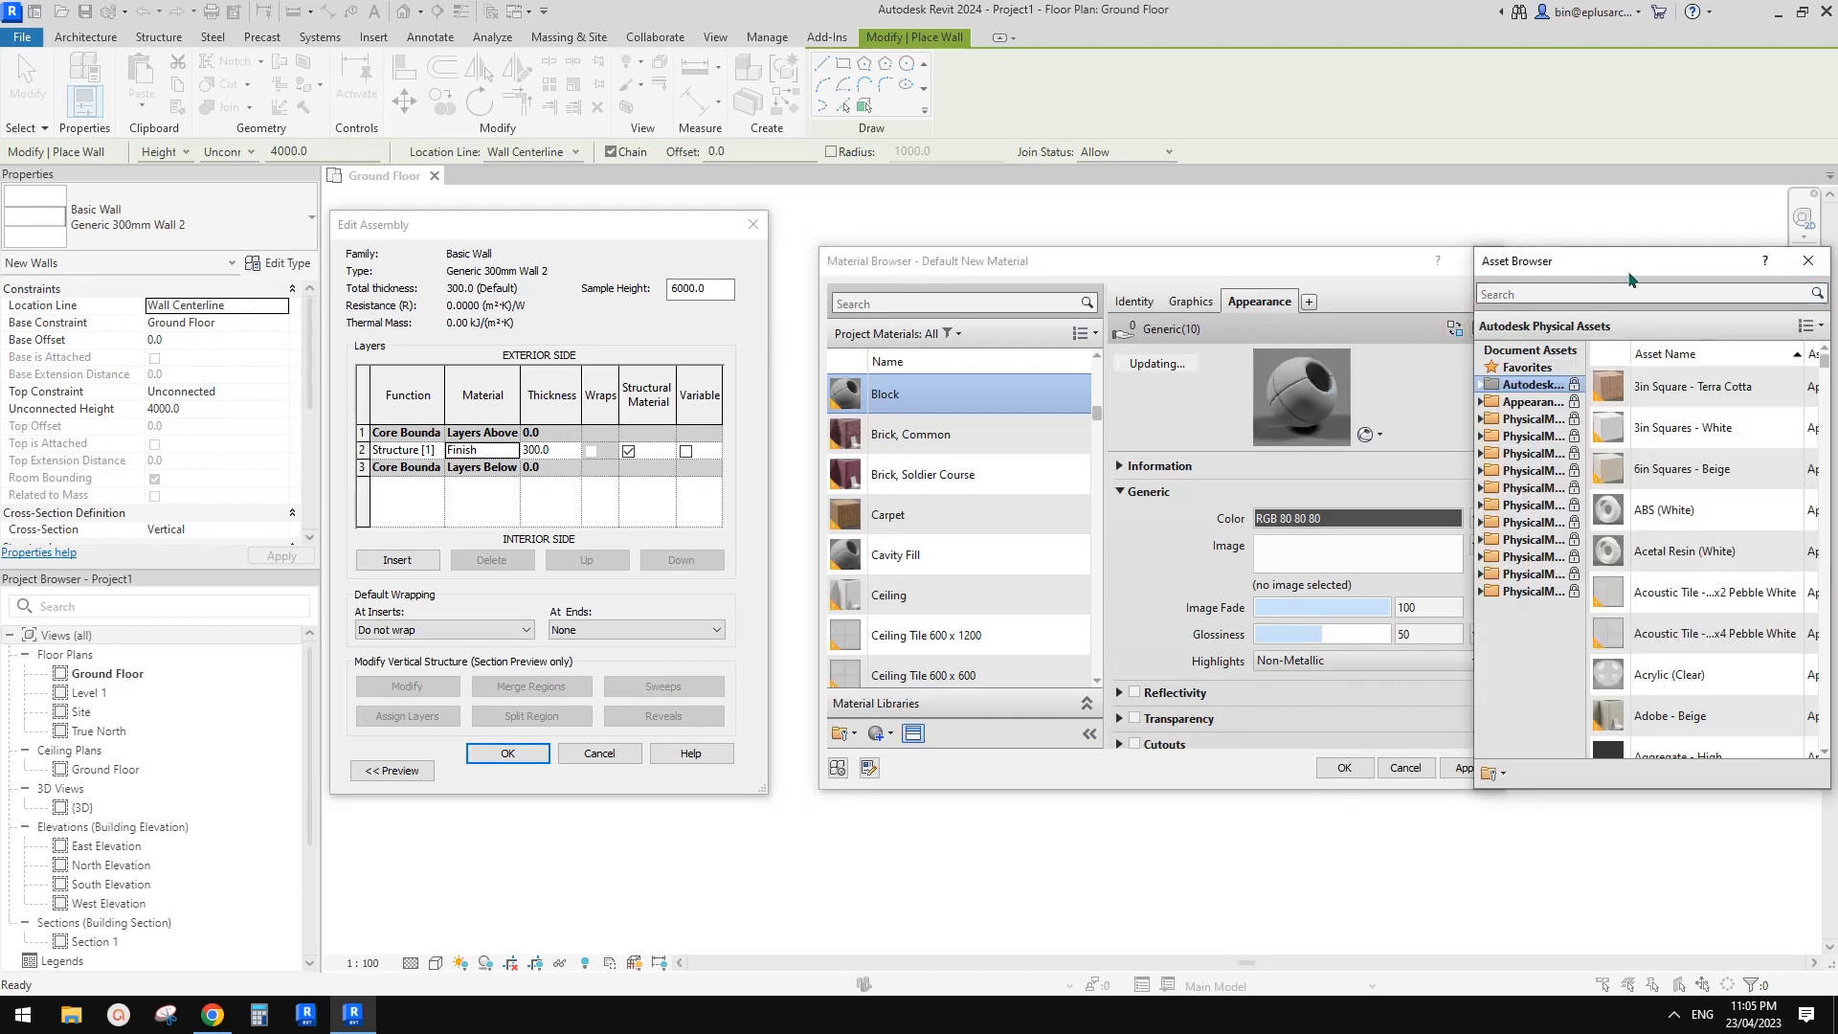
left_click_drag(1631, 268, 1164, 130)
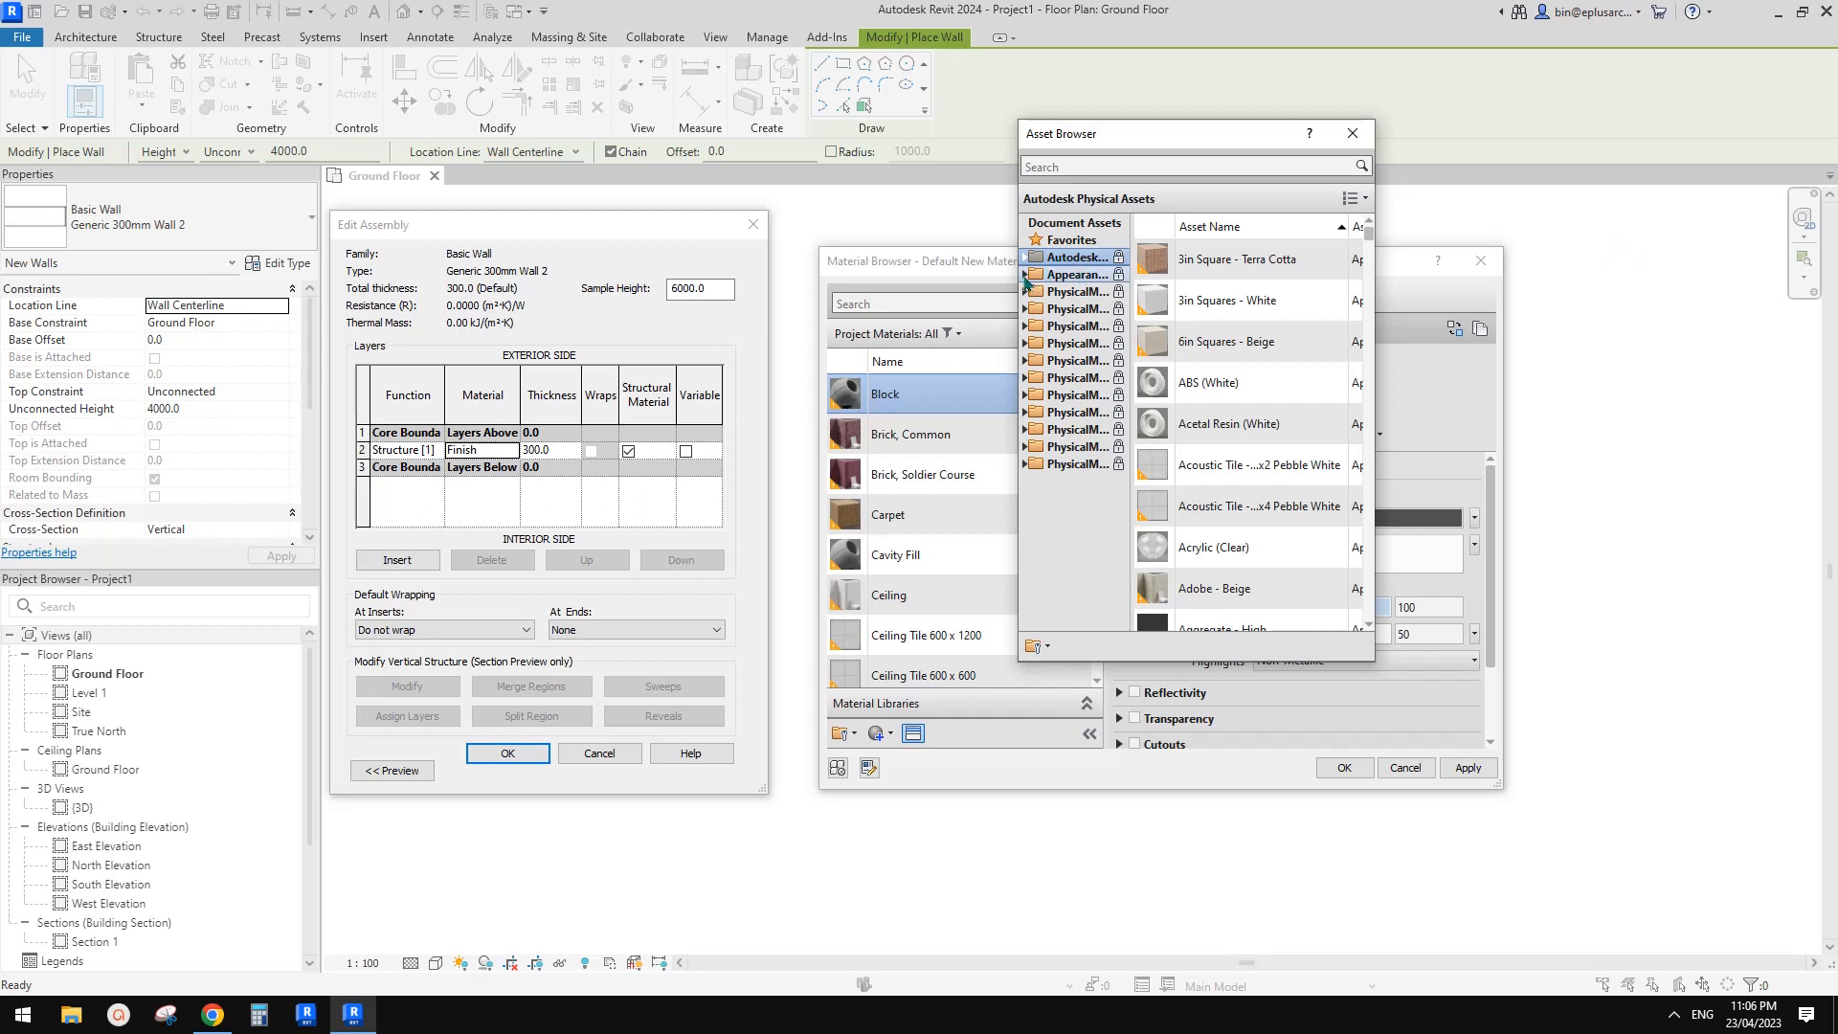
left_click(1024, 276)
left_click_drag(1016, 264, 965, 258)
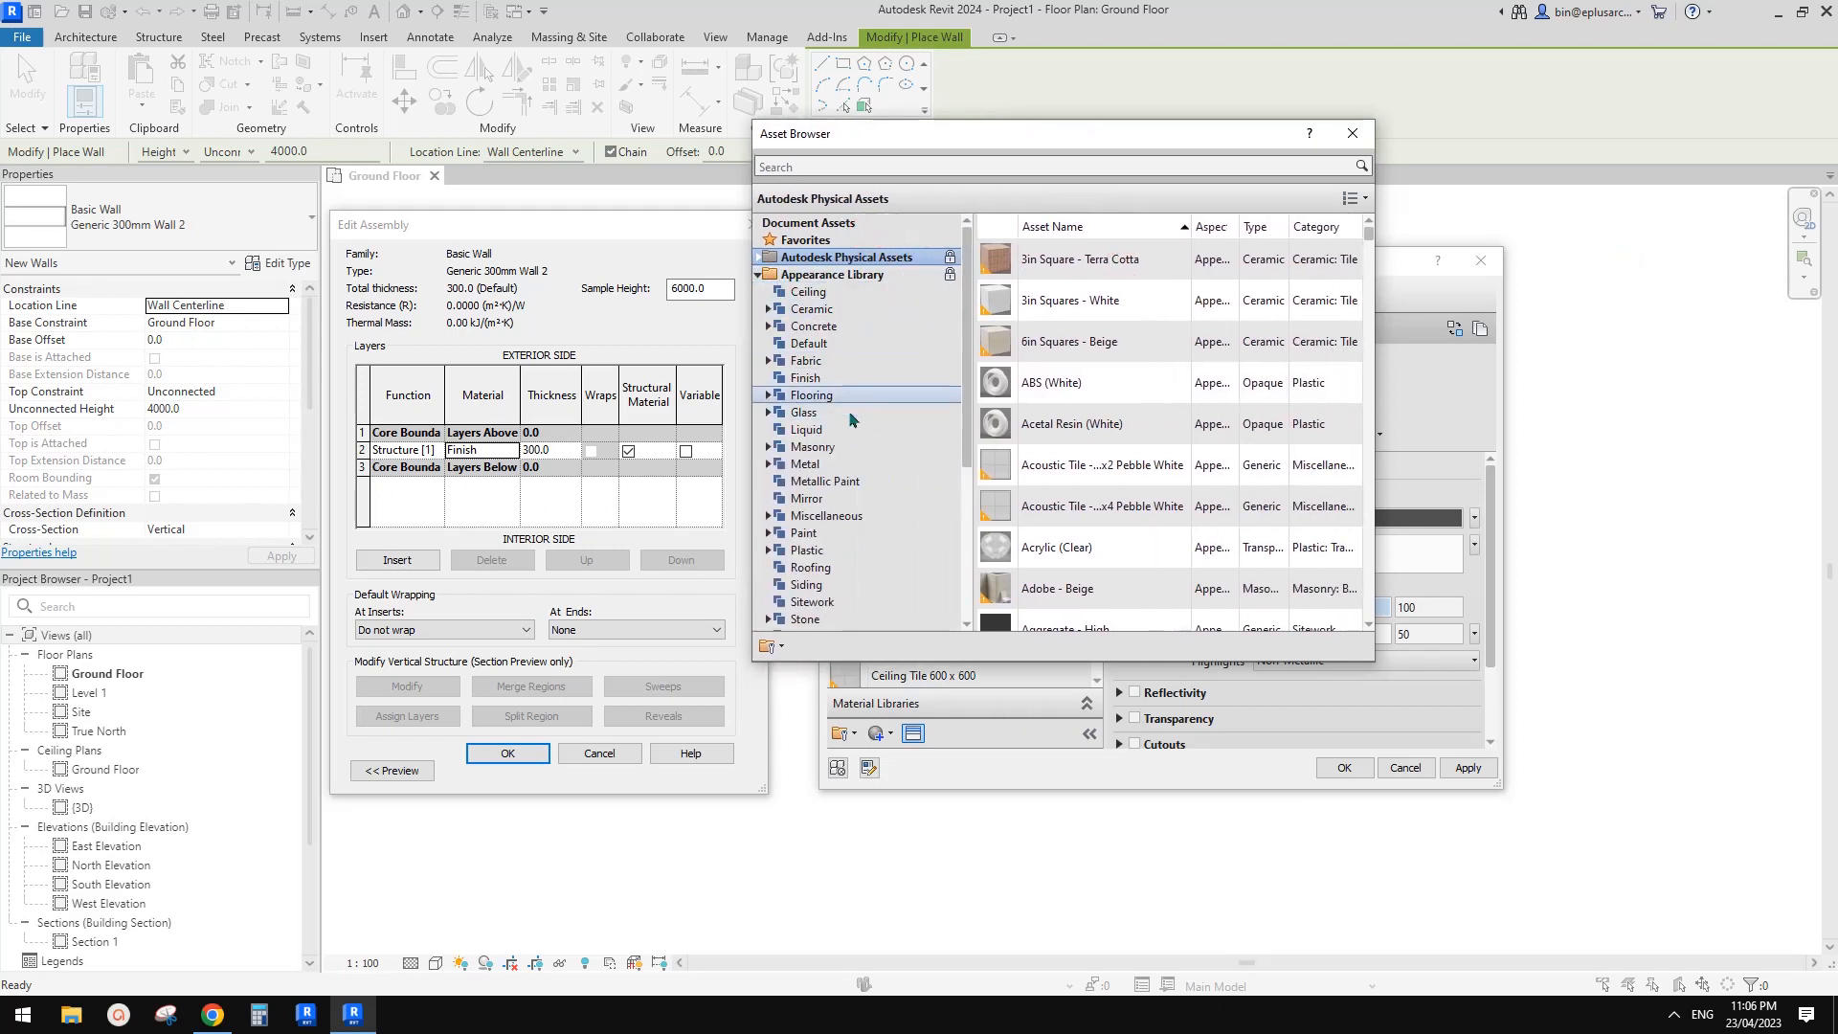
- List the CMU assets in the Appearance Library's Masonry category and widen the asset browser
left_click(804, 447)
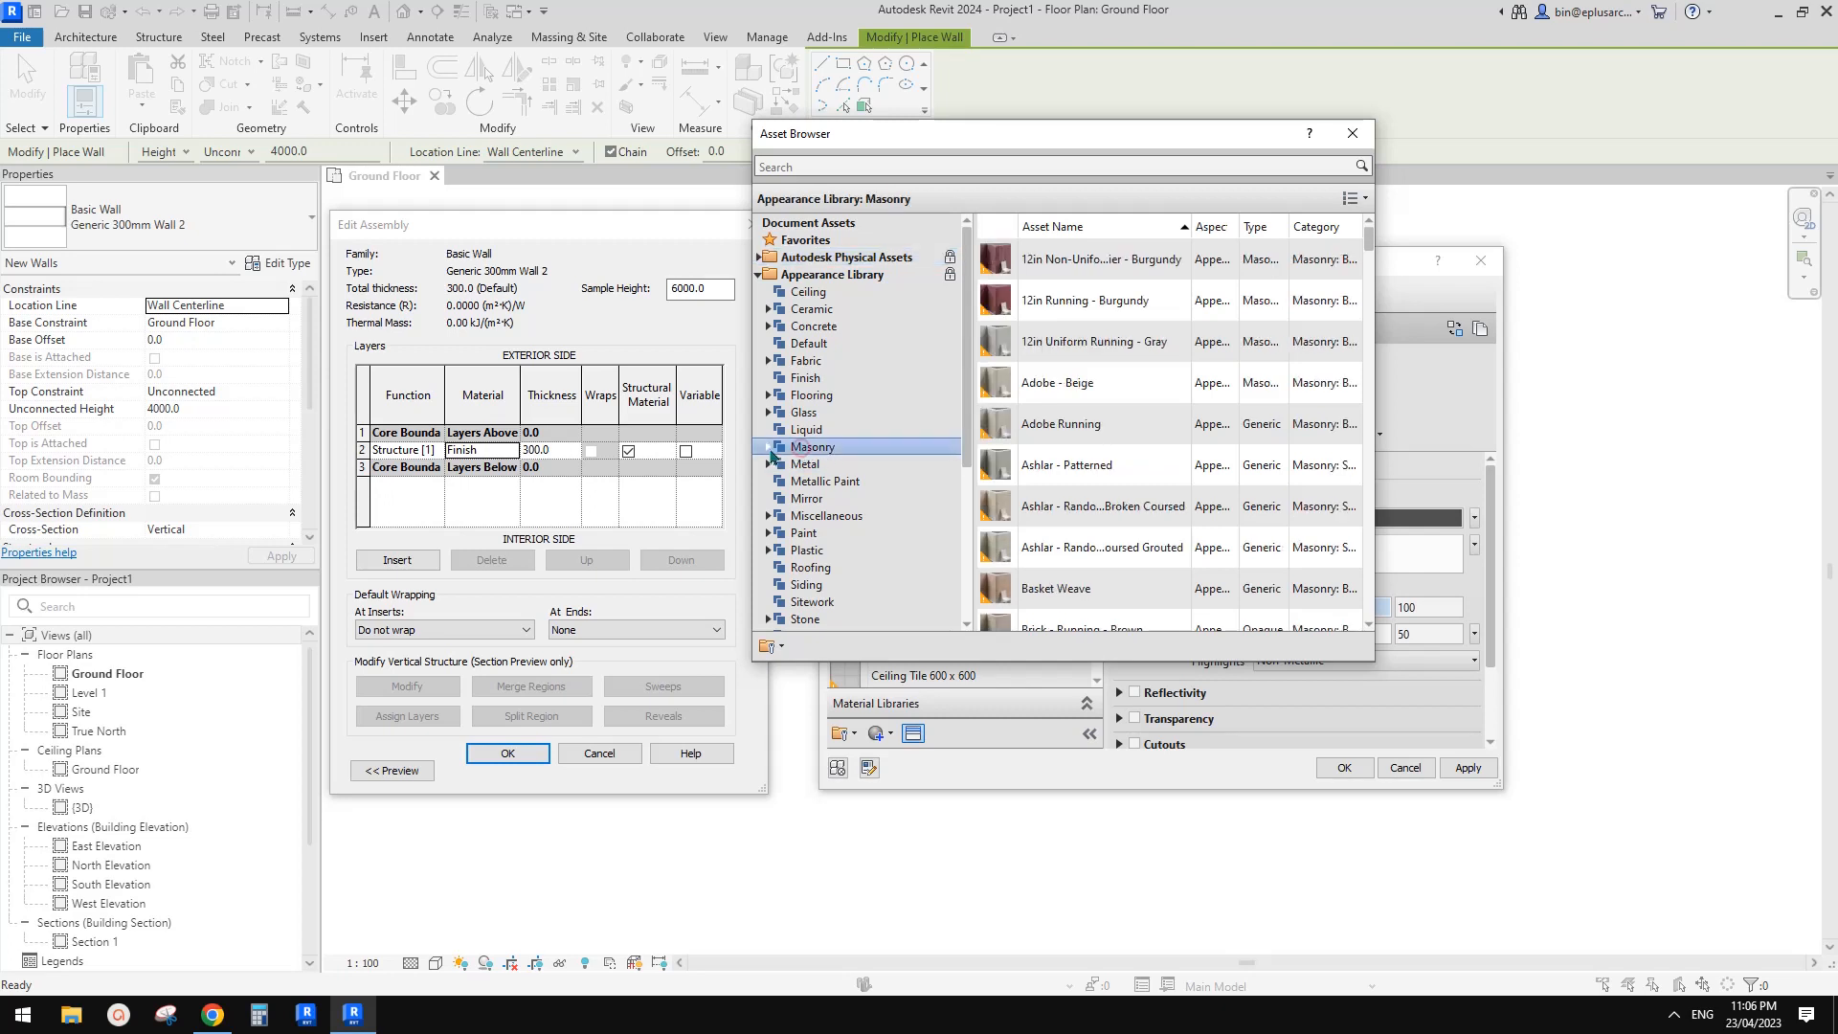
left_click(767, 447)
left_click(822, 499)
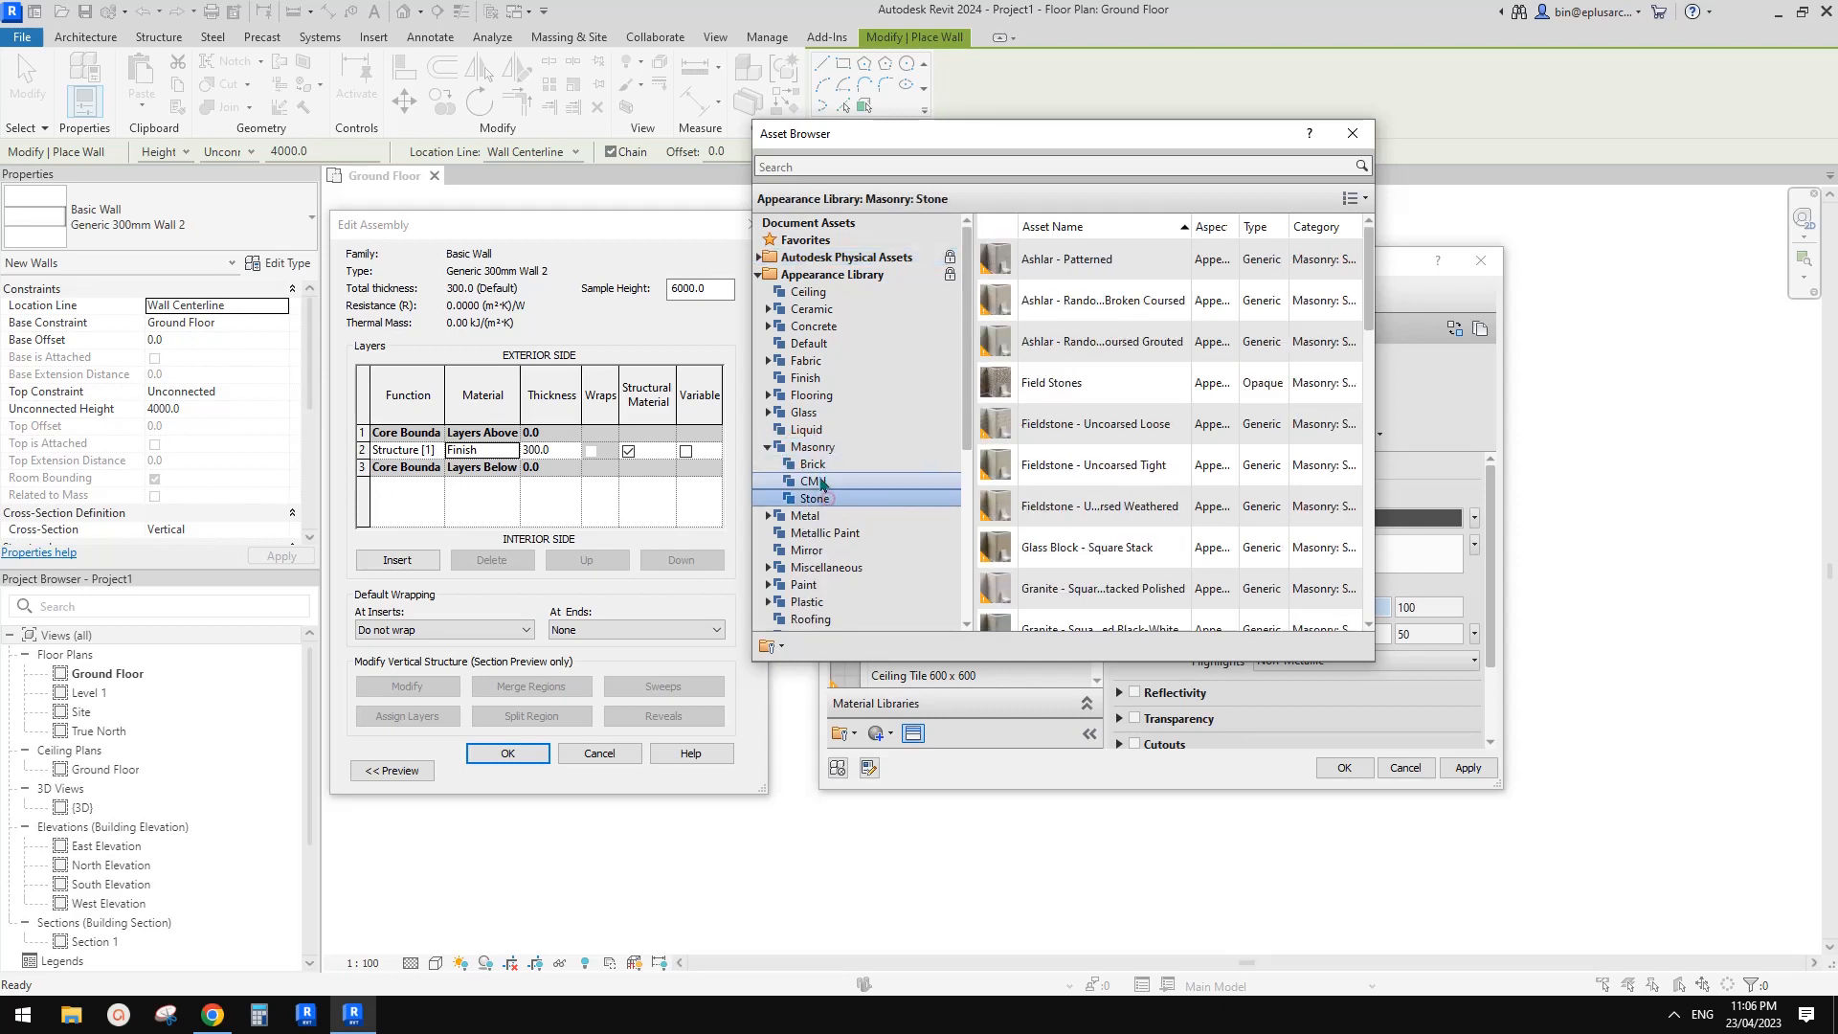
left_click(813, 481)
left_click_drag(1378, 250, 1517, 251)
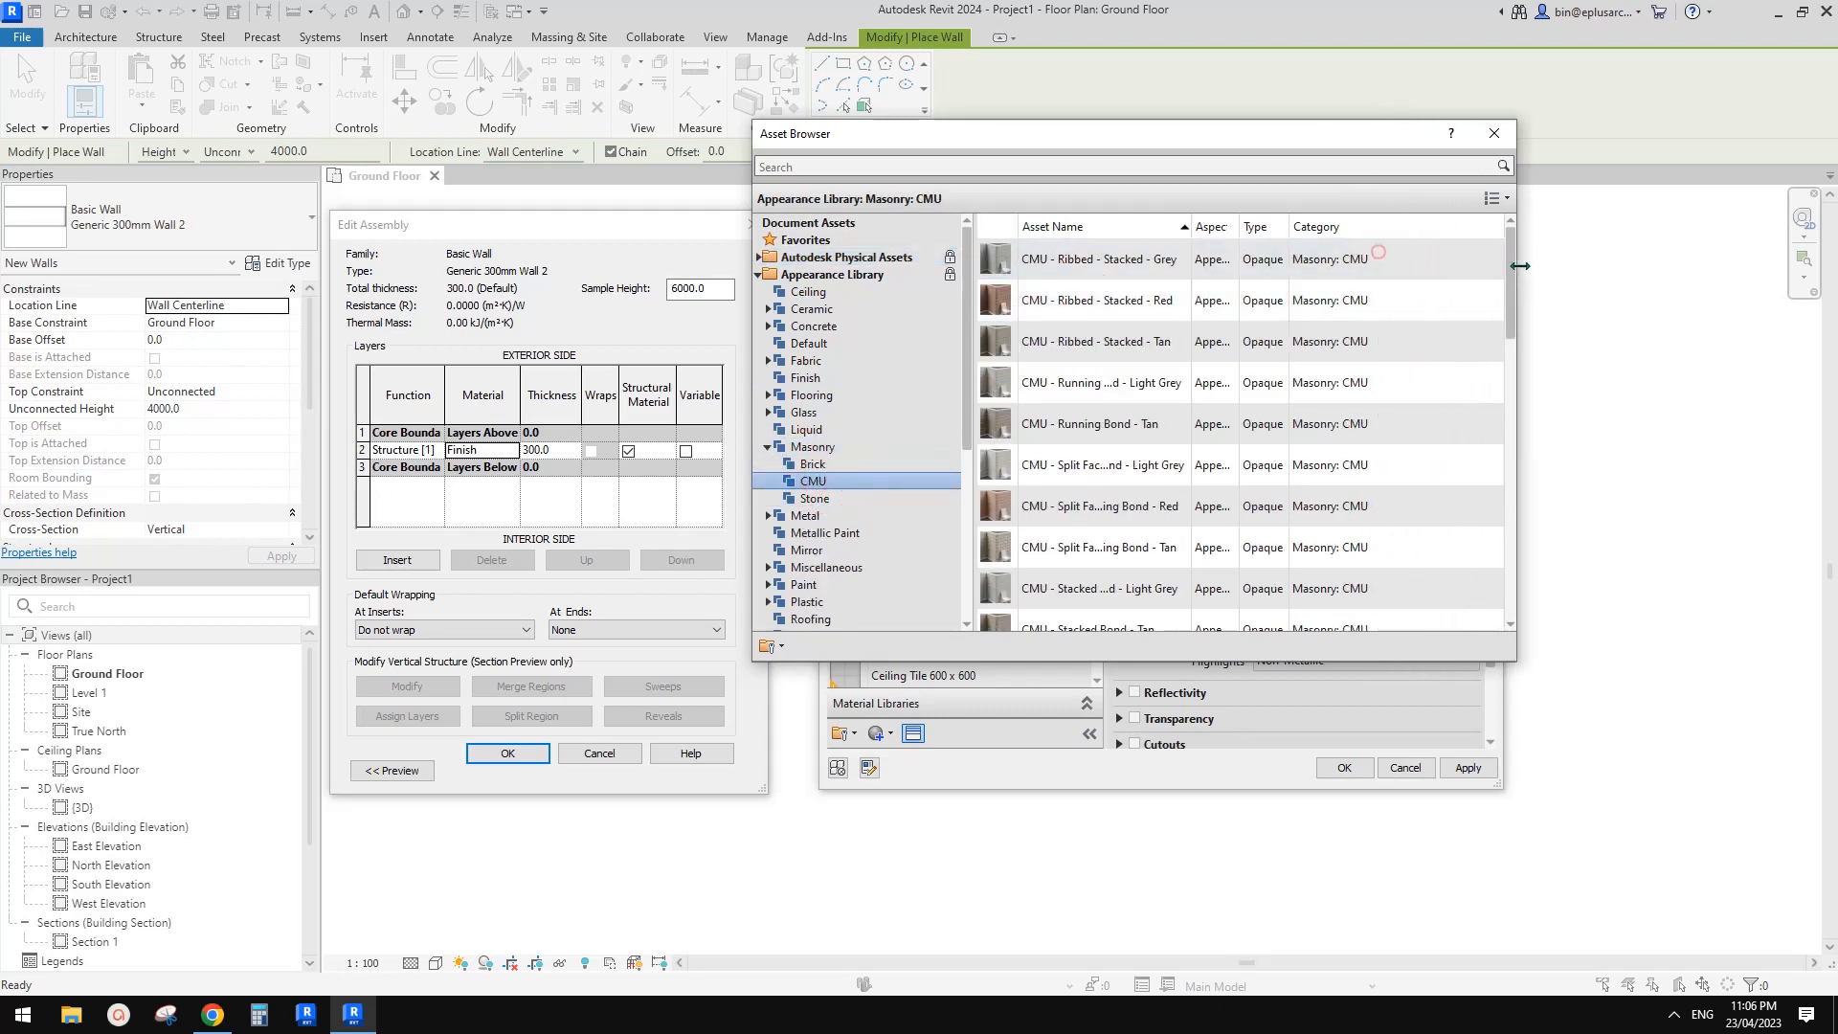
- Enlarge the thumbnails of the CMU assets and widen the asset browser so all columns fit
scroll(1111, 456, "down", 10)
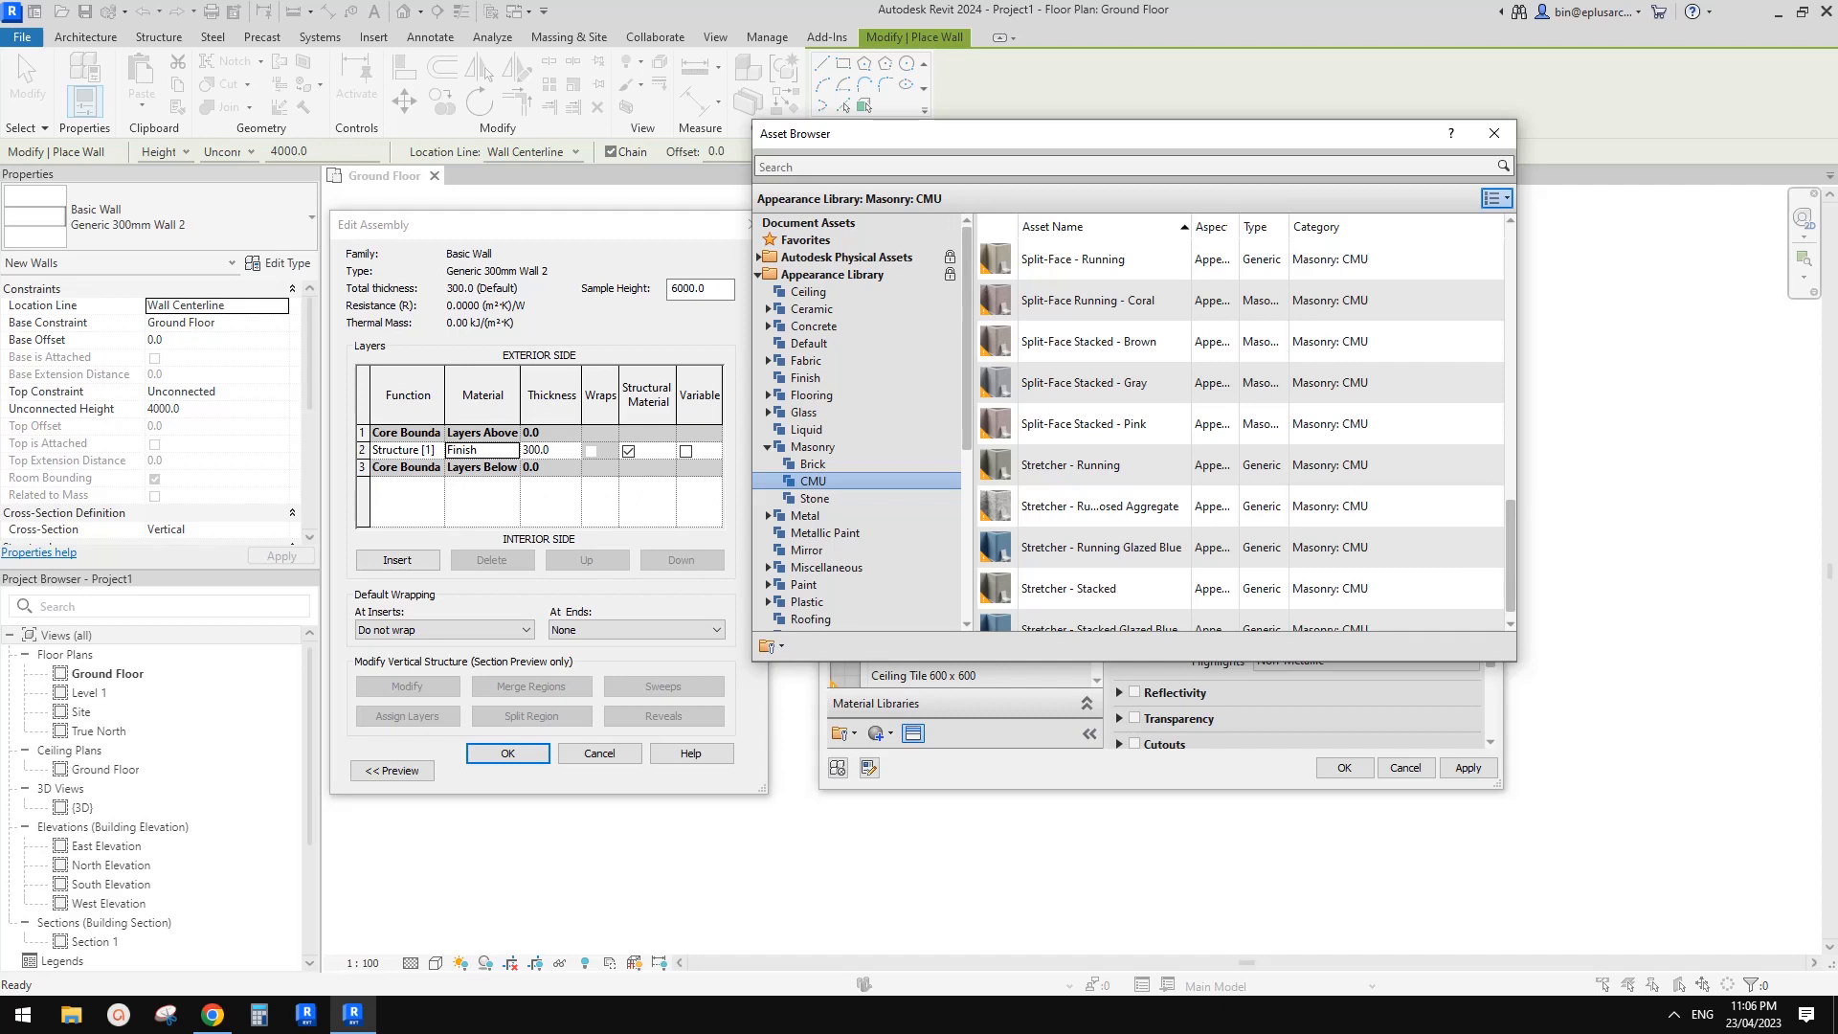
left_click(1521, 687)
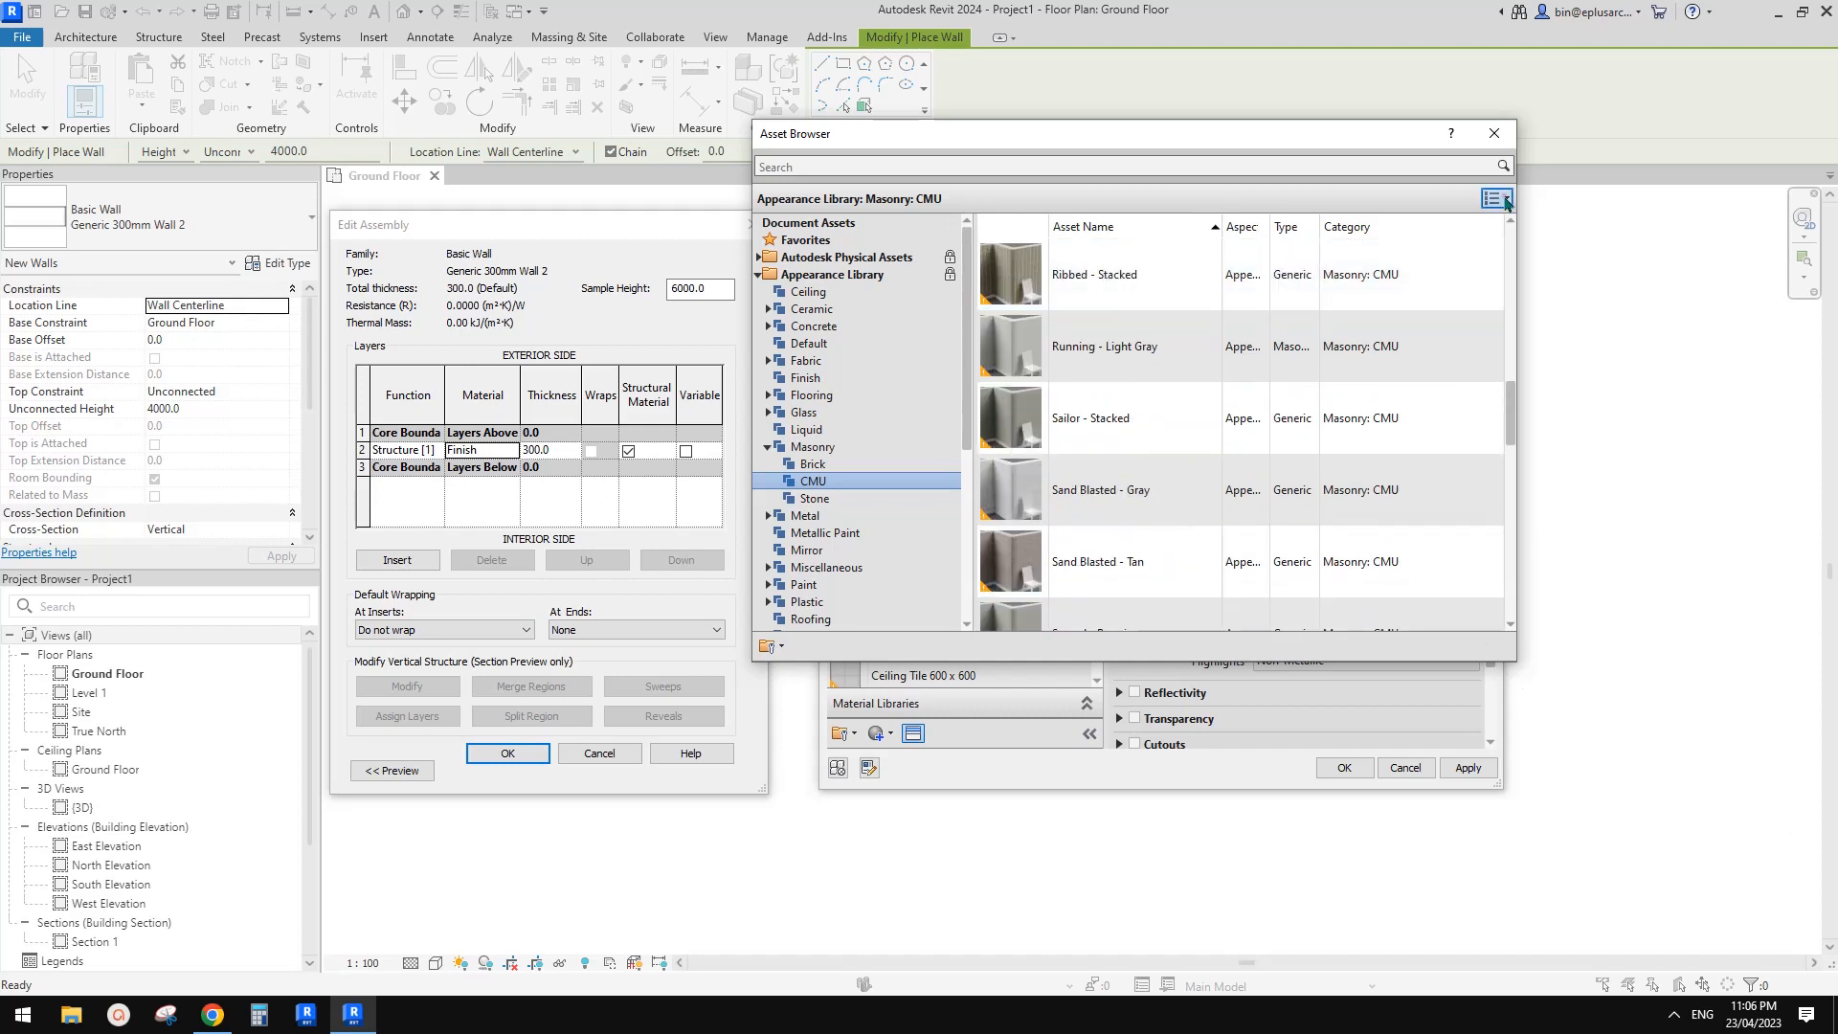
left_click(1504, 197)
left_click(1522, 725)
scroll(1126, 344, "up", 1)
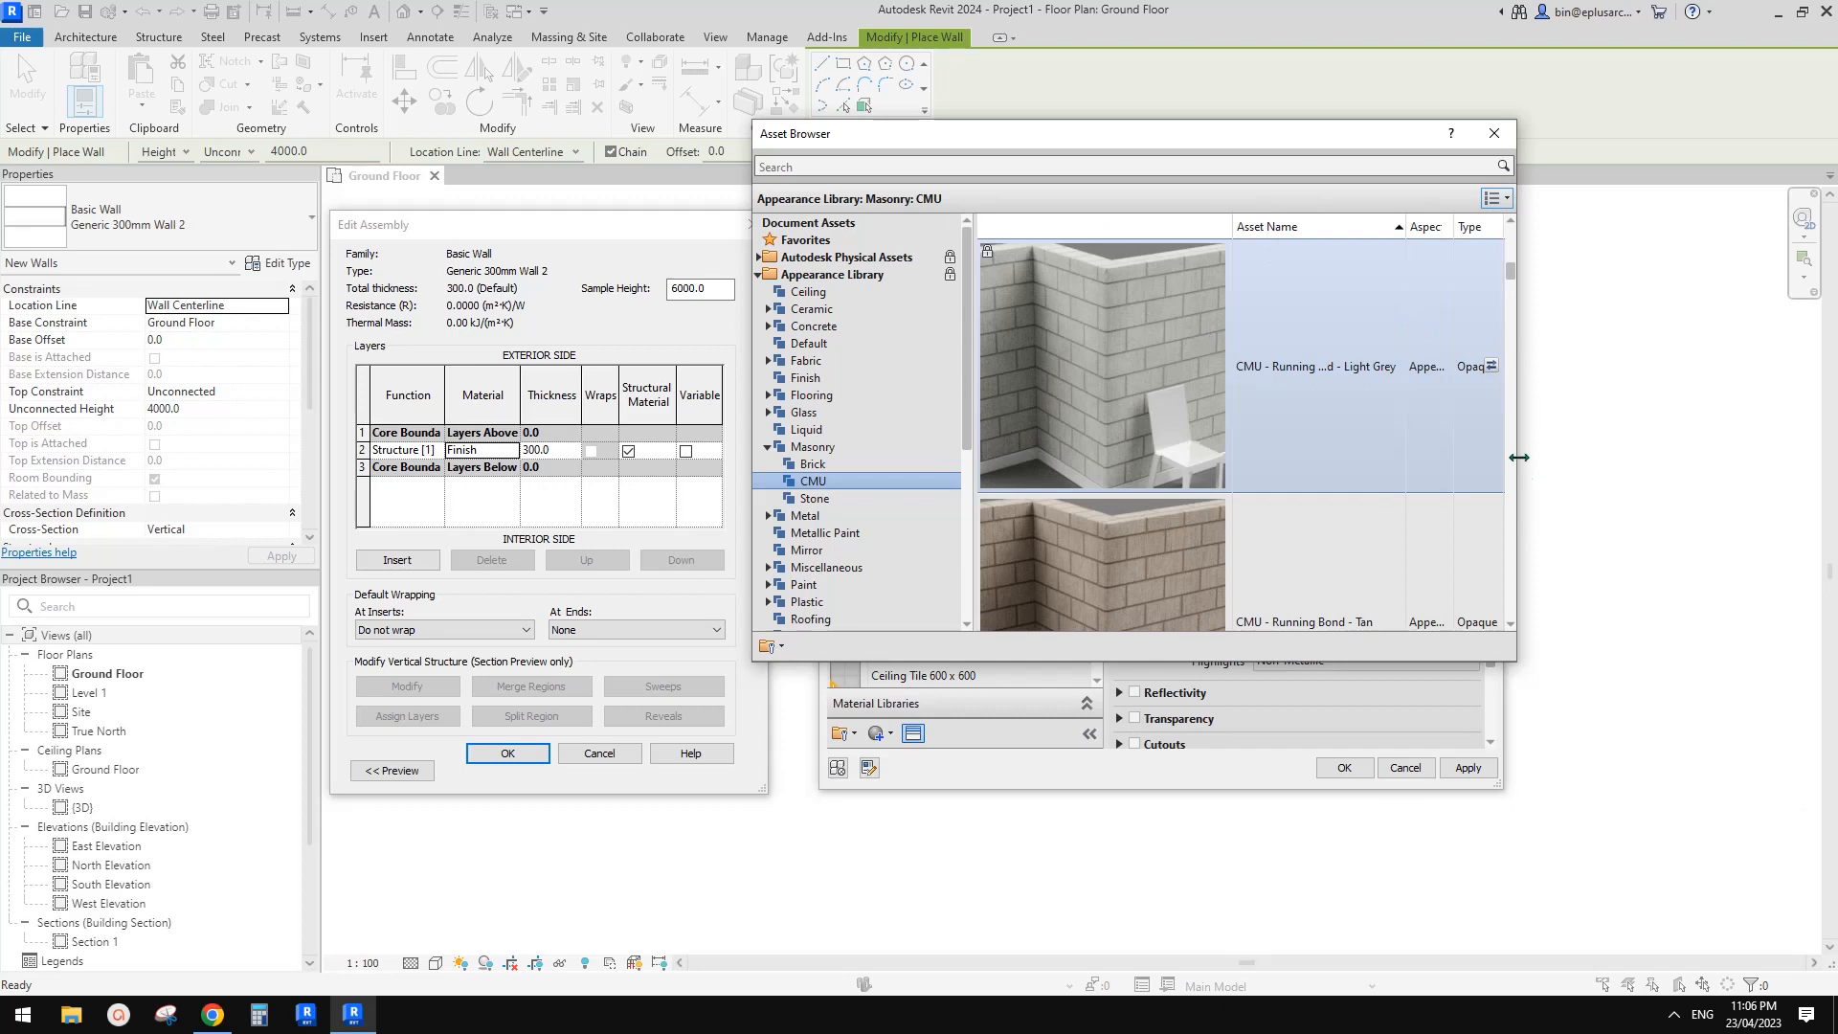
left_click_drag(1530, 452, 1654, 452)
- Replace Block's appearance with the CMU - Running Bond - Tan asset, close the asset browser, and review its appearance parameters
scroll(1219, 431, "down", 3)
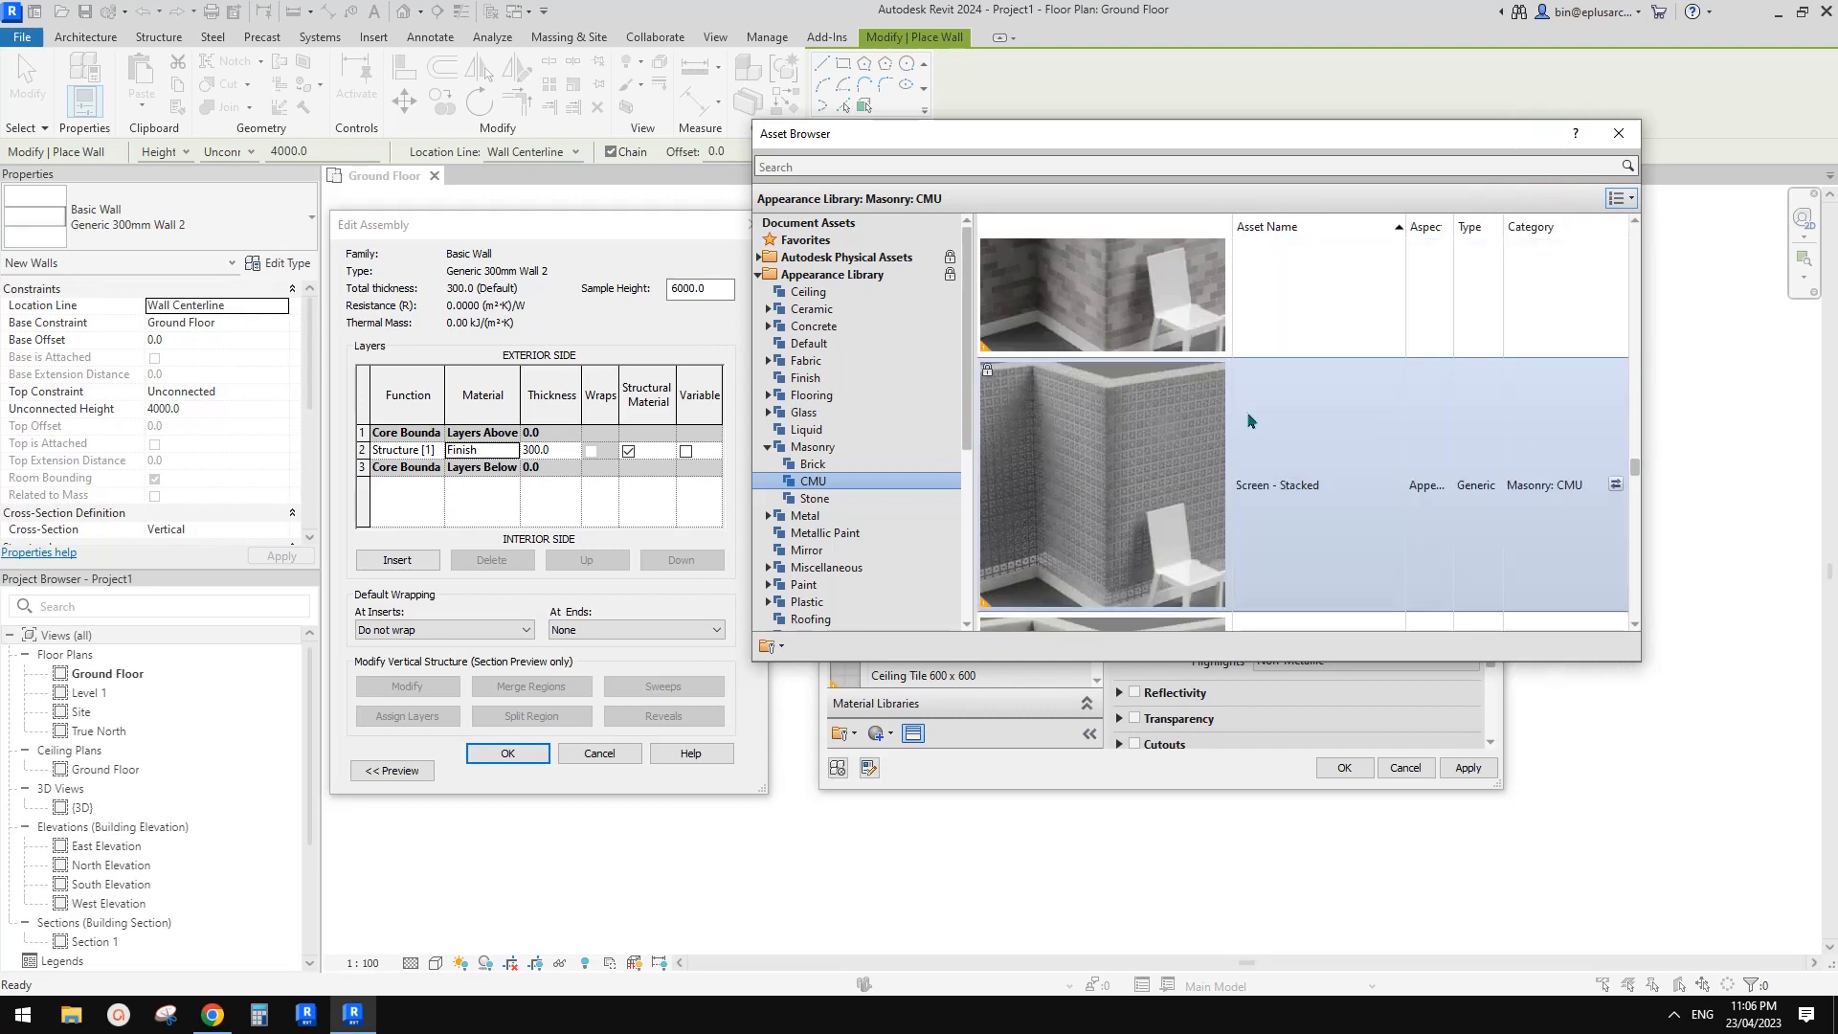
scroll(1249, 449, "down", 5)
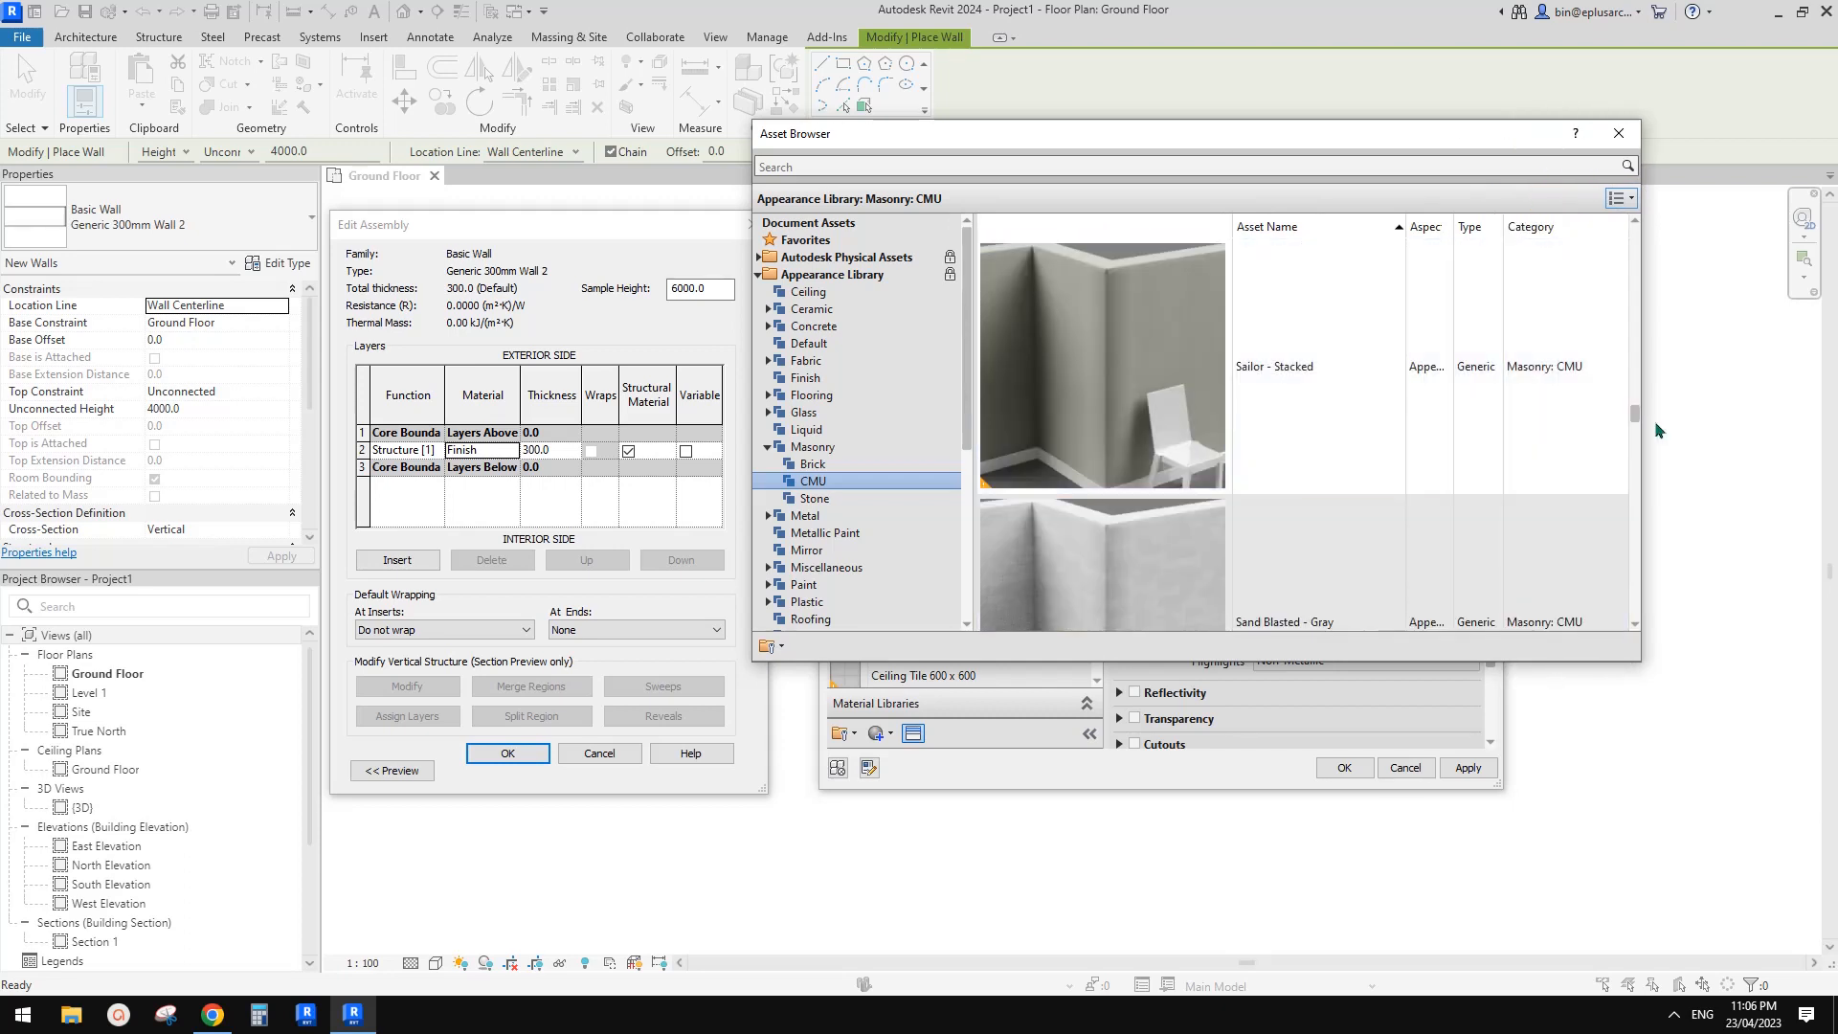
left_click_drag(1637, 418, 1657, 297)
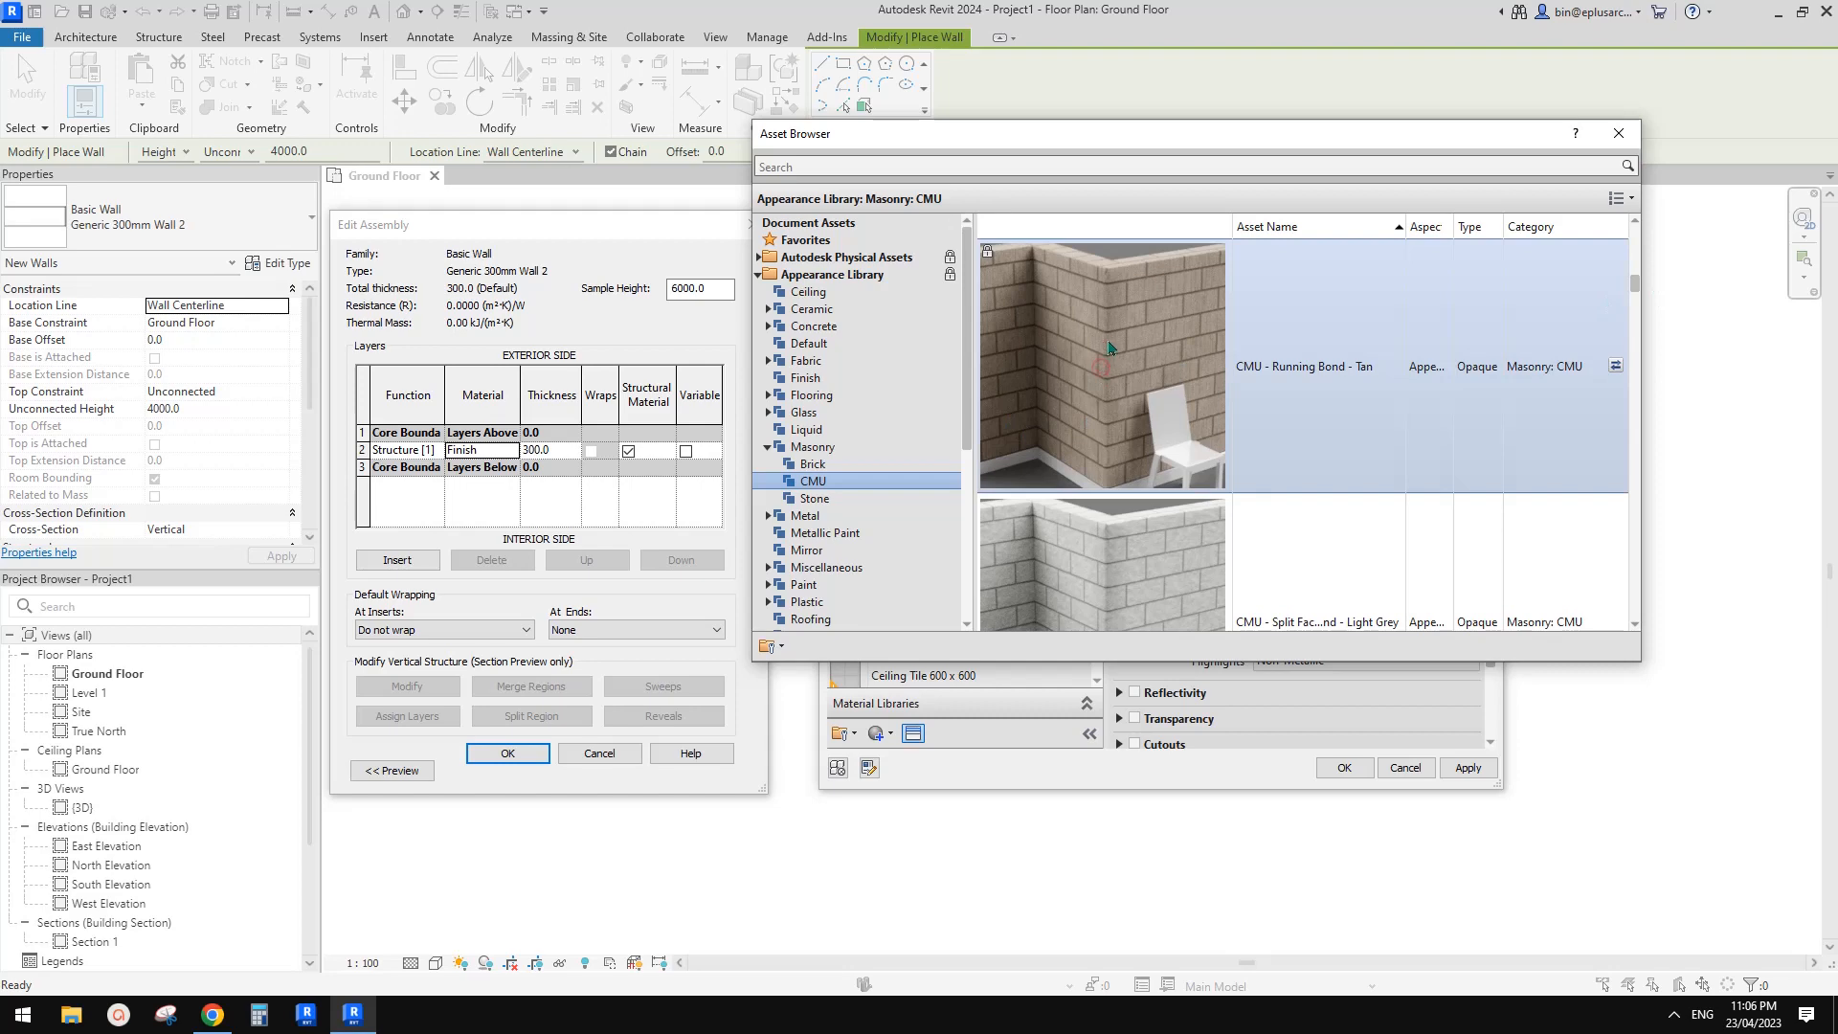
left_click(1616, 366)
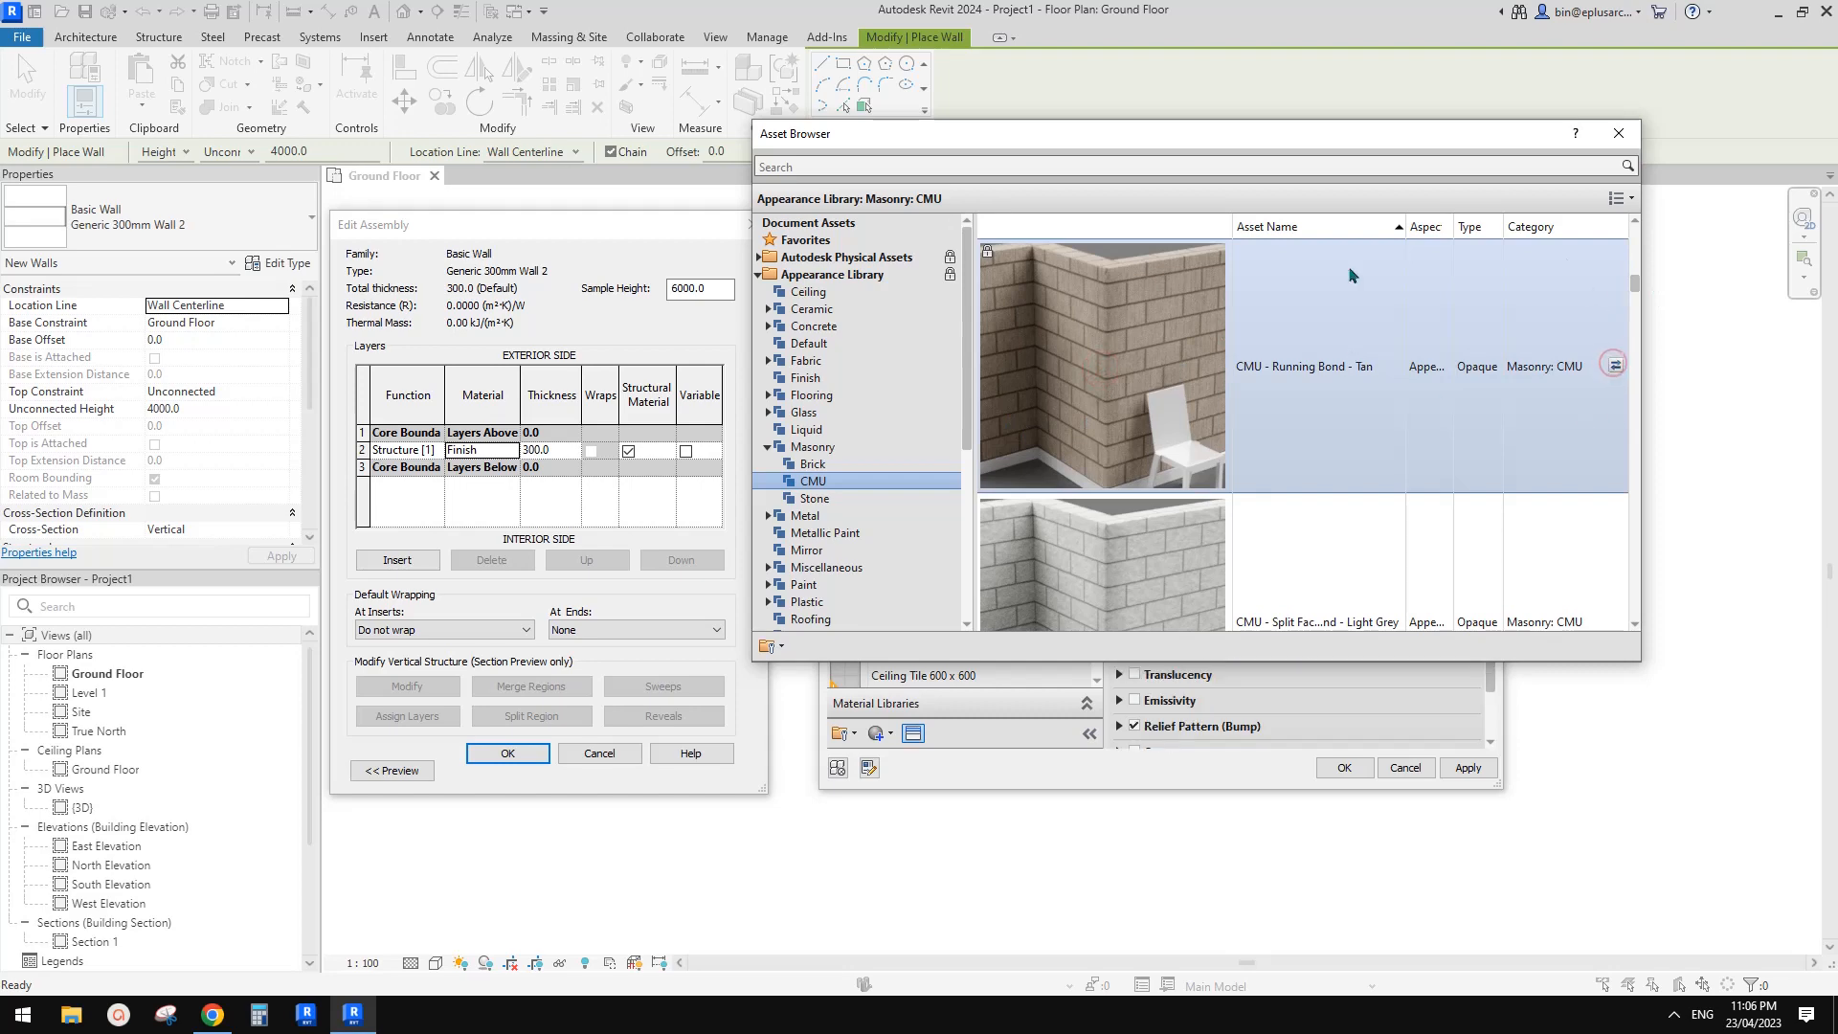
left_click(1618, 133)
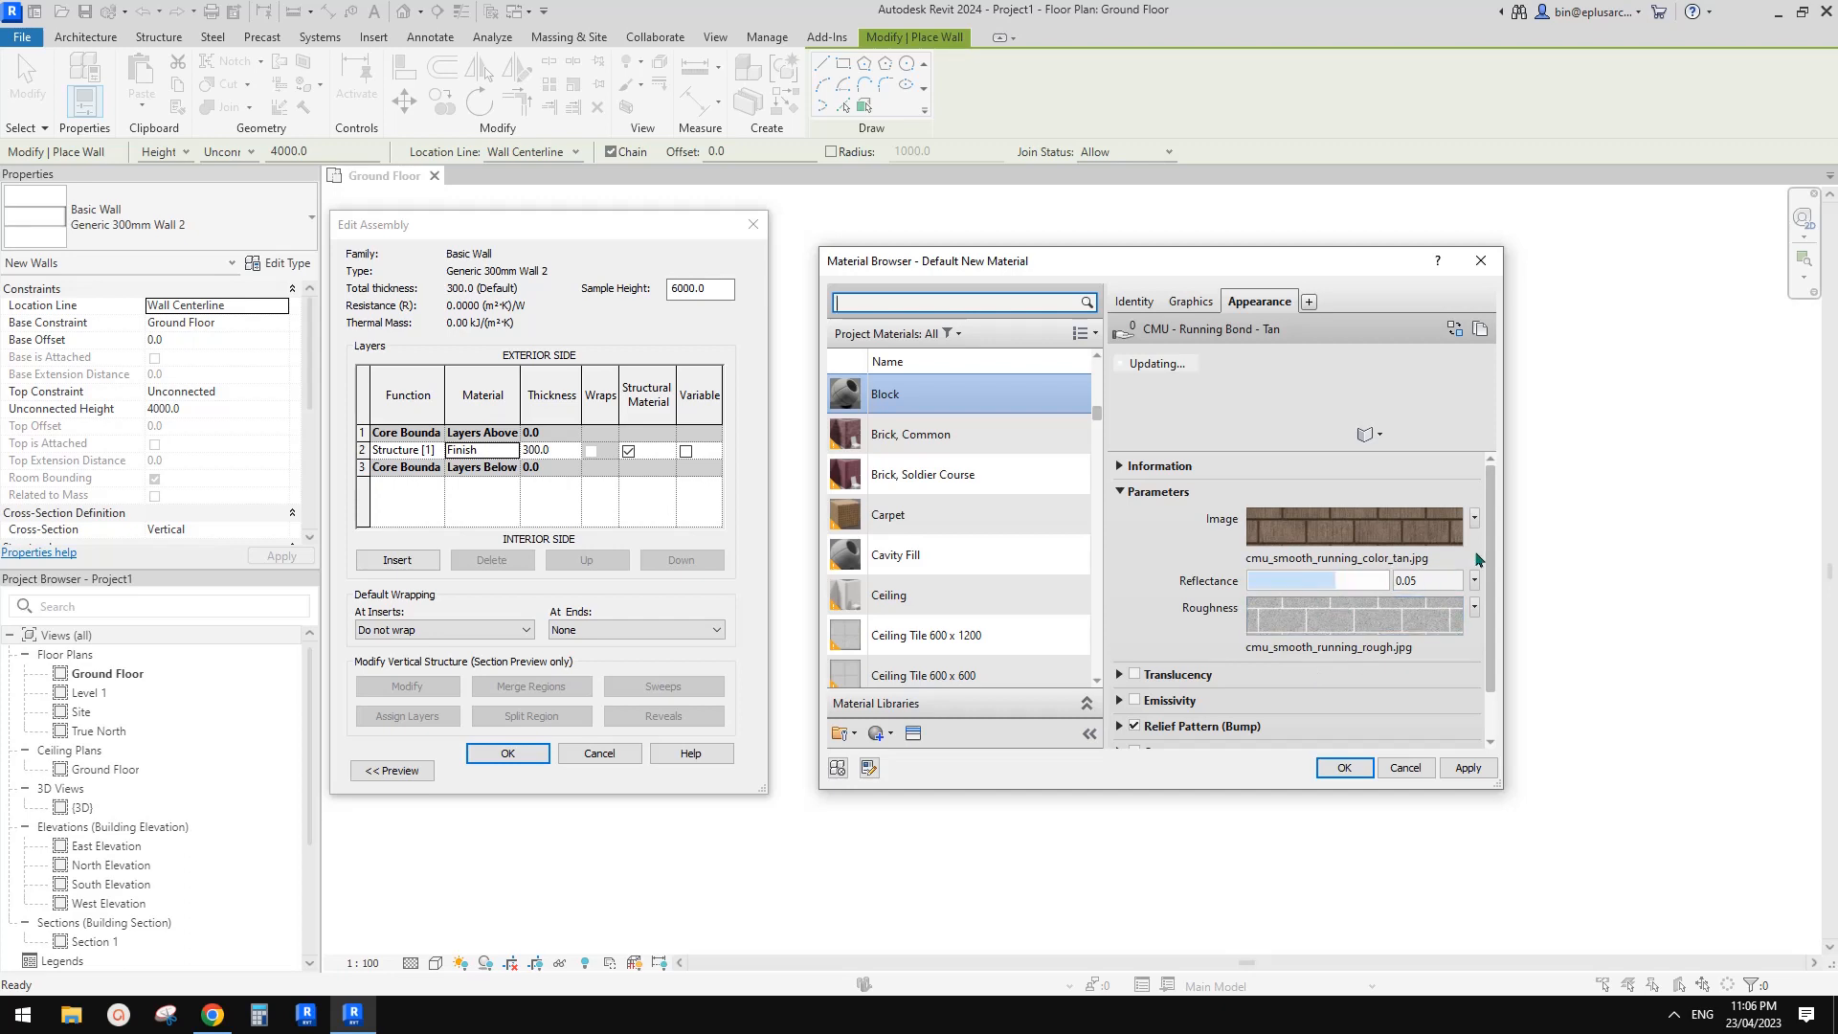
mouse_move(1485, 542)
left_mouse_down()
mouse_move(1498, 566)
mouse_move(1487, 542)
left_mouse_up()
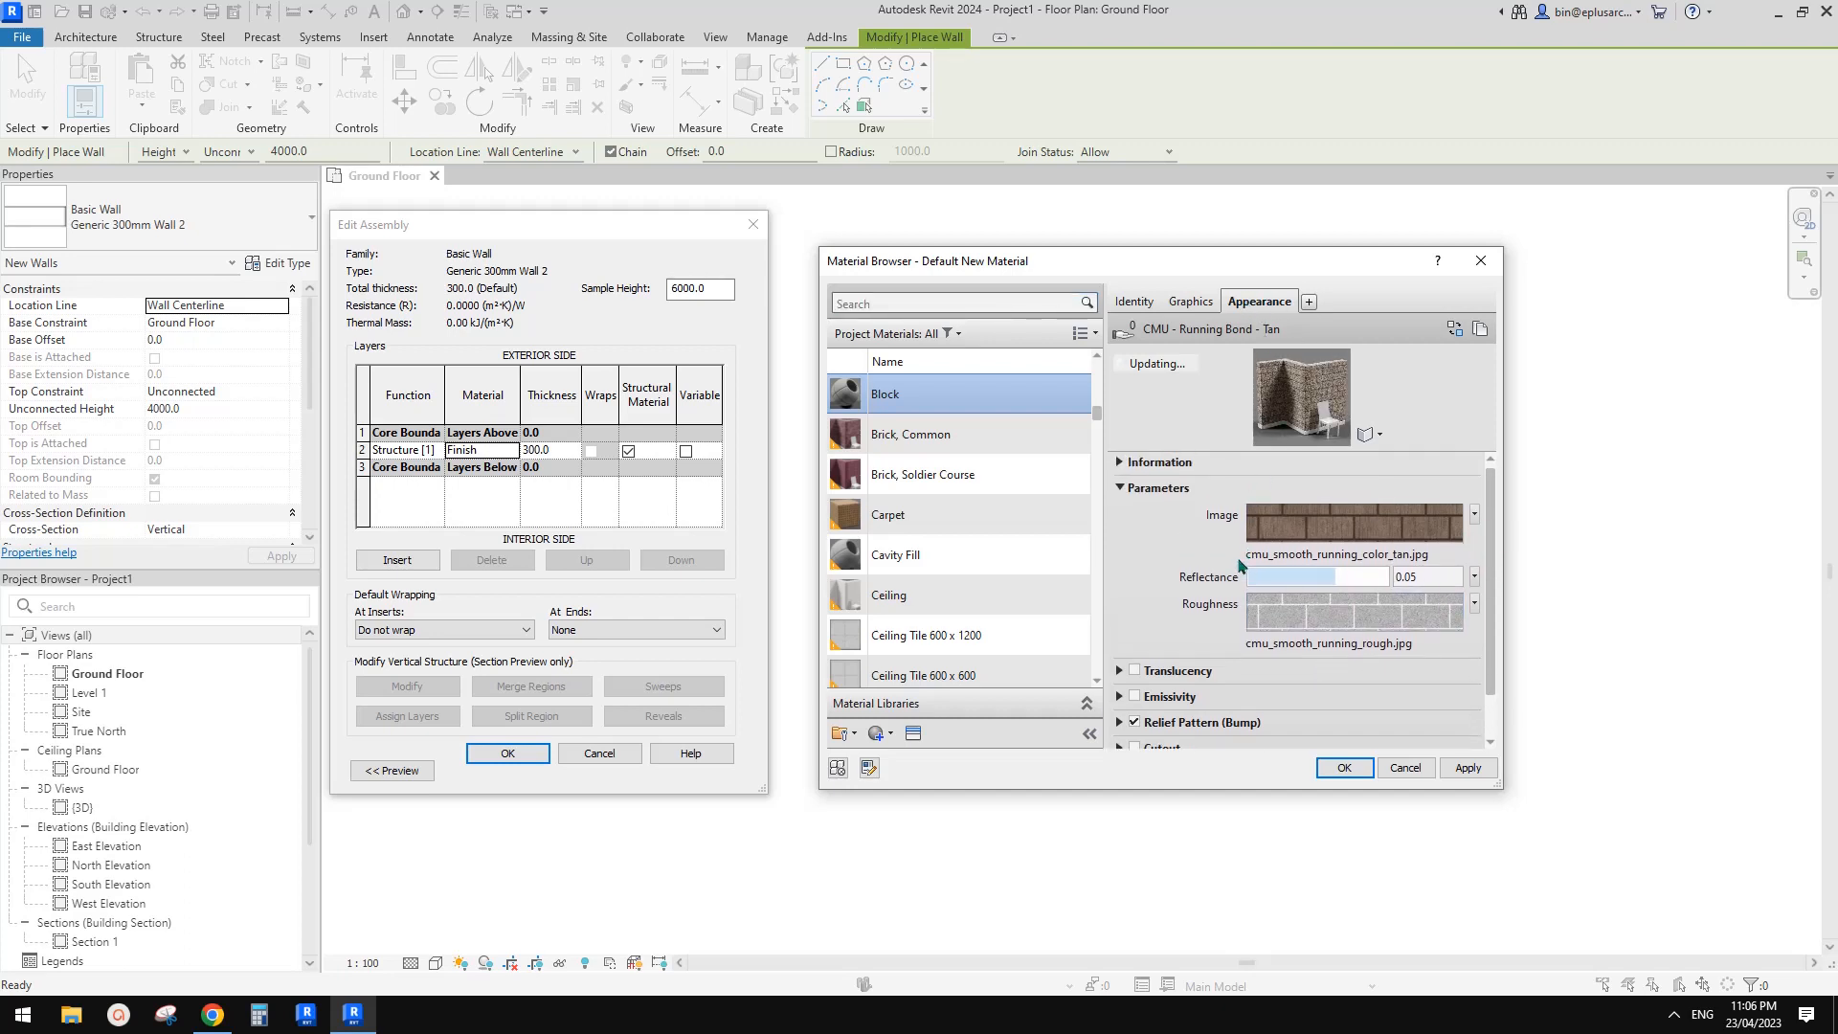
scroll(1303, 552, "down", 1)
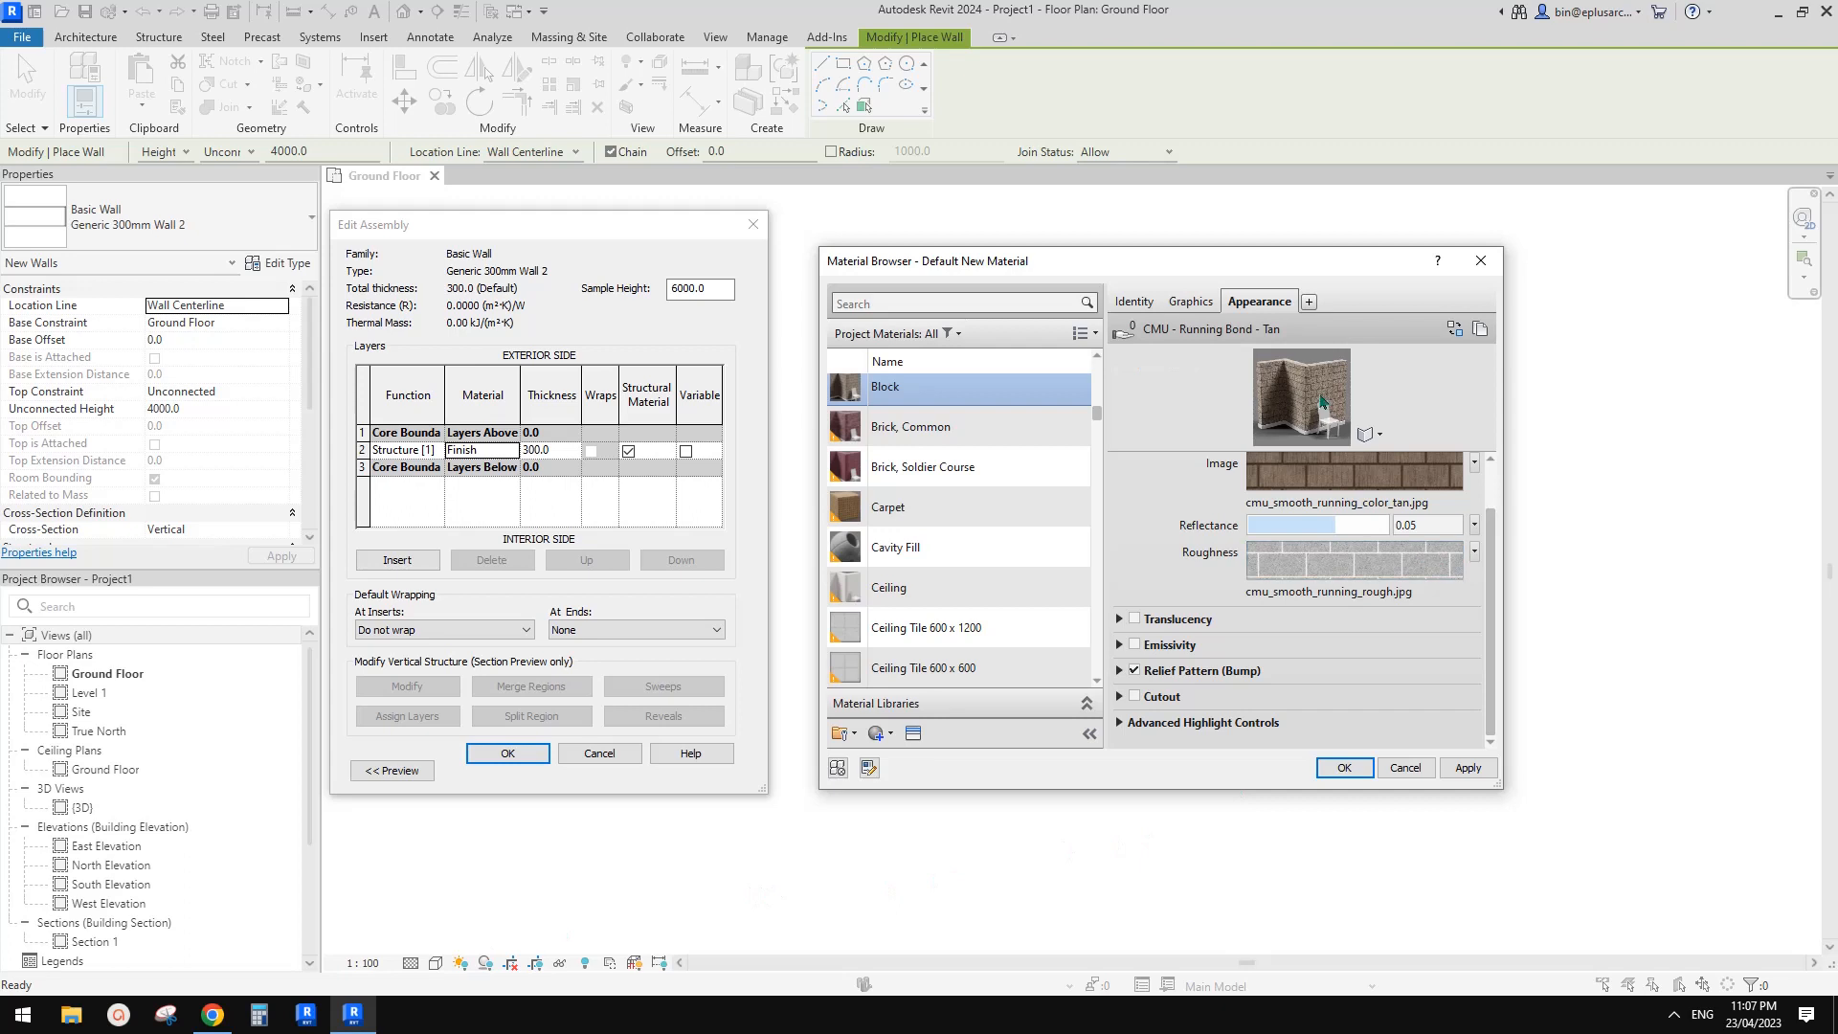
- Set Block's surface foreground pattern to the model fill pattern Block 225x450
left_click(1203, 306)
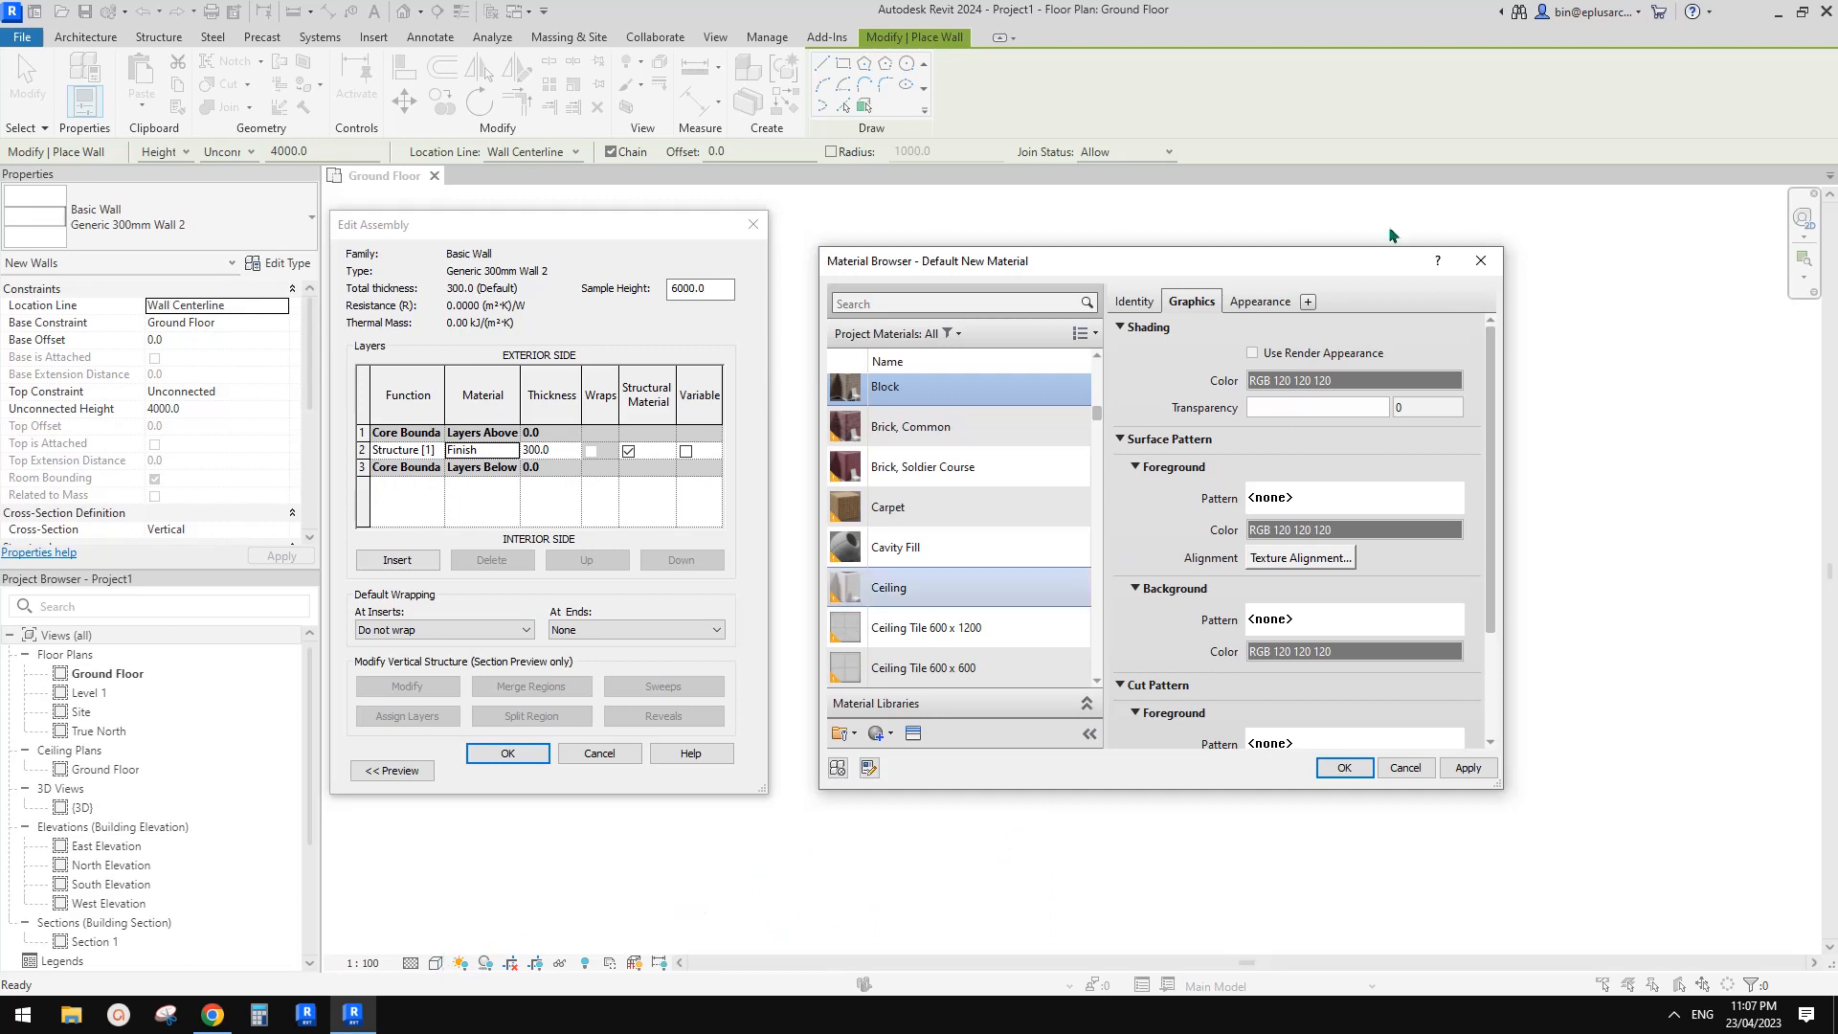
scroll(1497, 434, "down", 1)
scroll(1497, 433, "up", 1)
left_click(1347, 495)
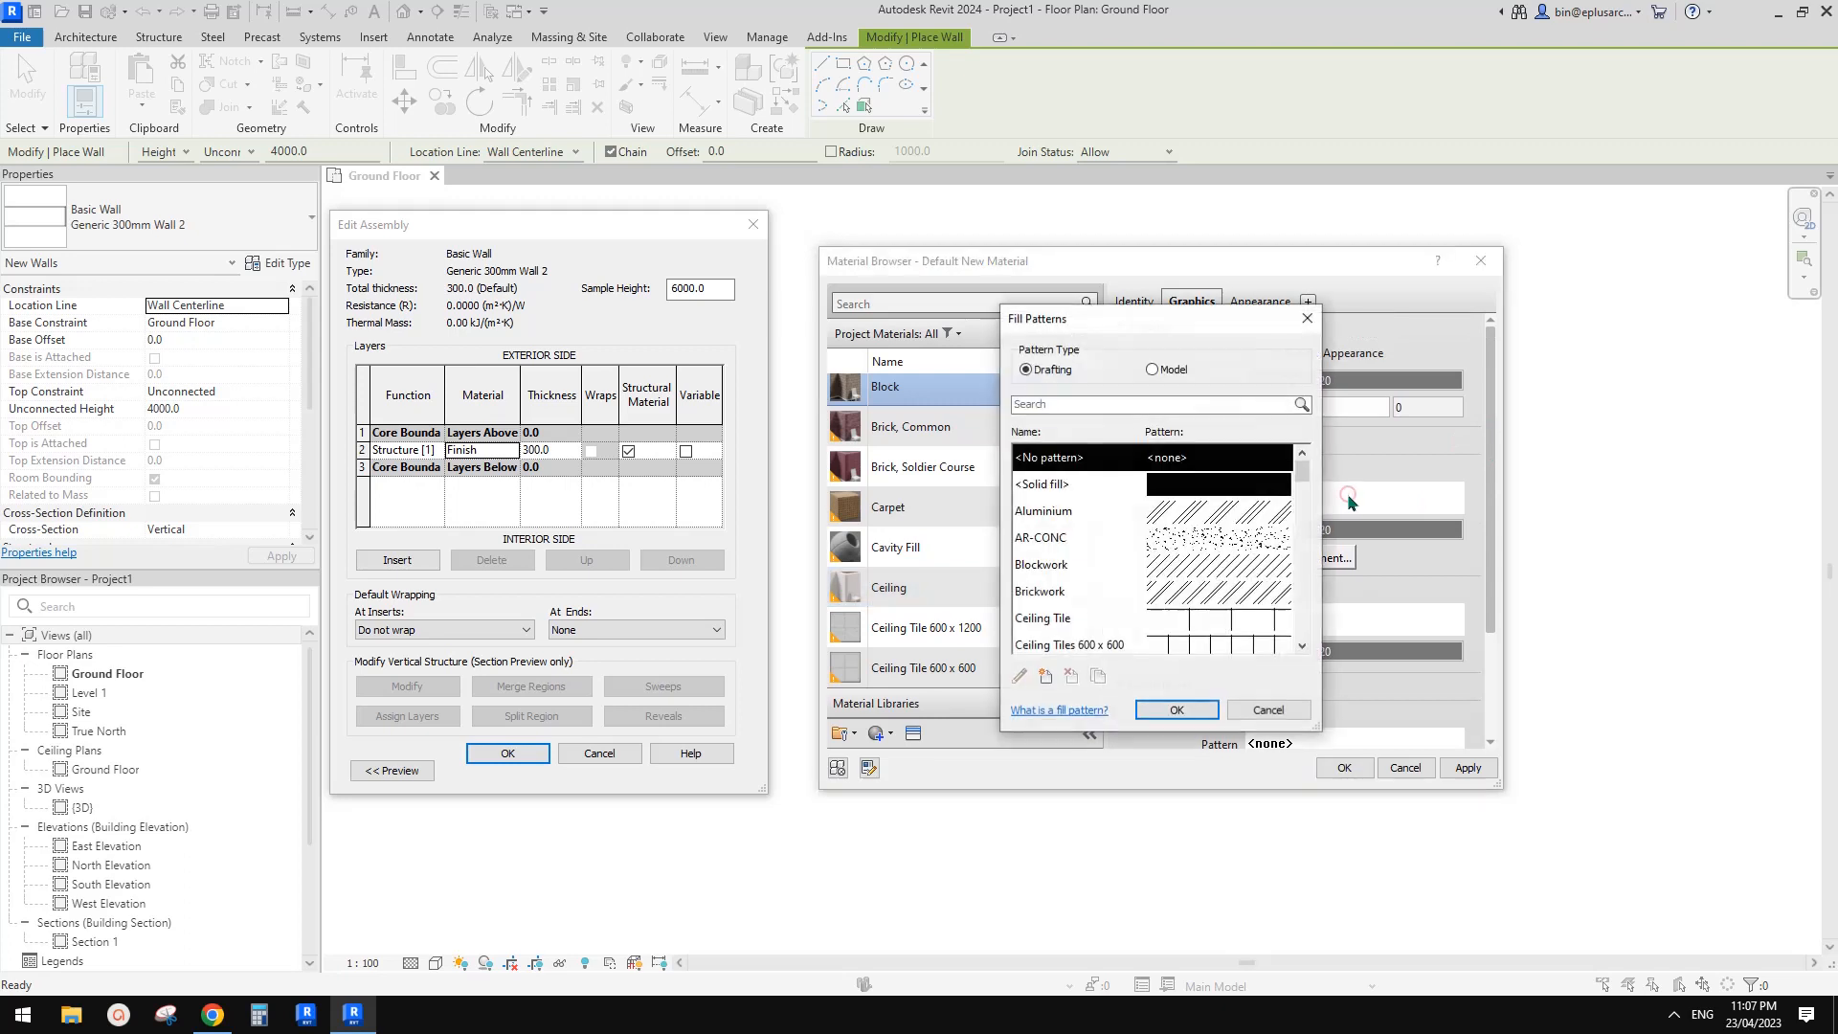
left_click_drag(1210, 317, 1107, 303)
left_click_drag(1200, 457, 1206, 529)
left_click(1049, 355)
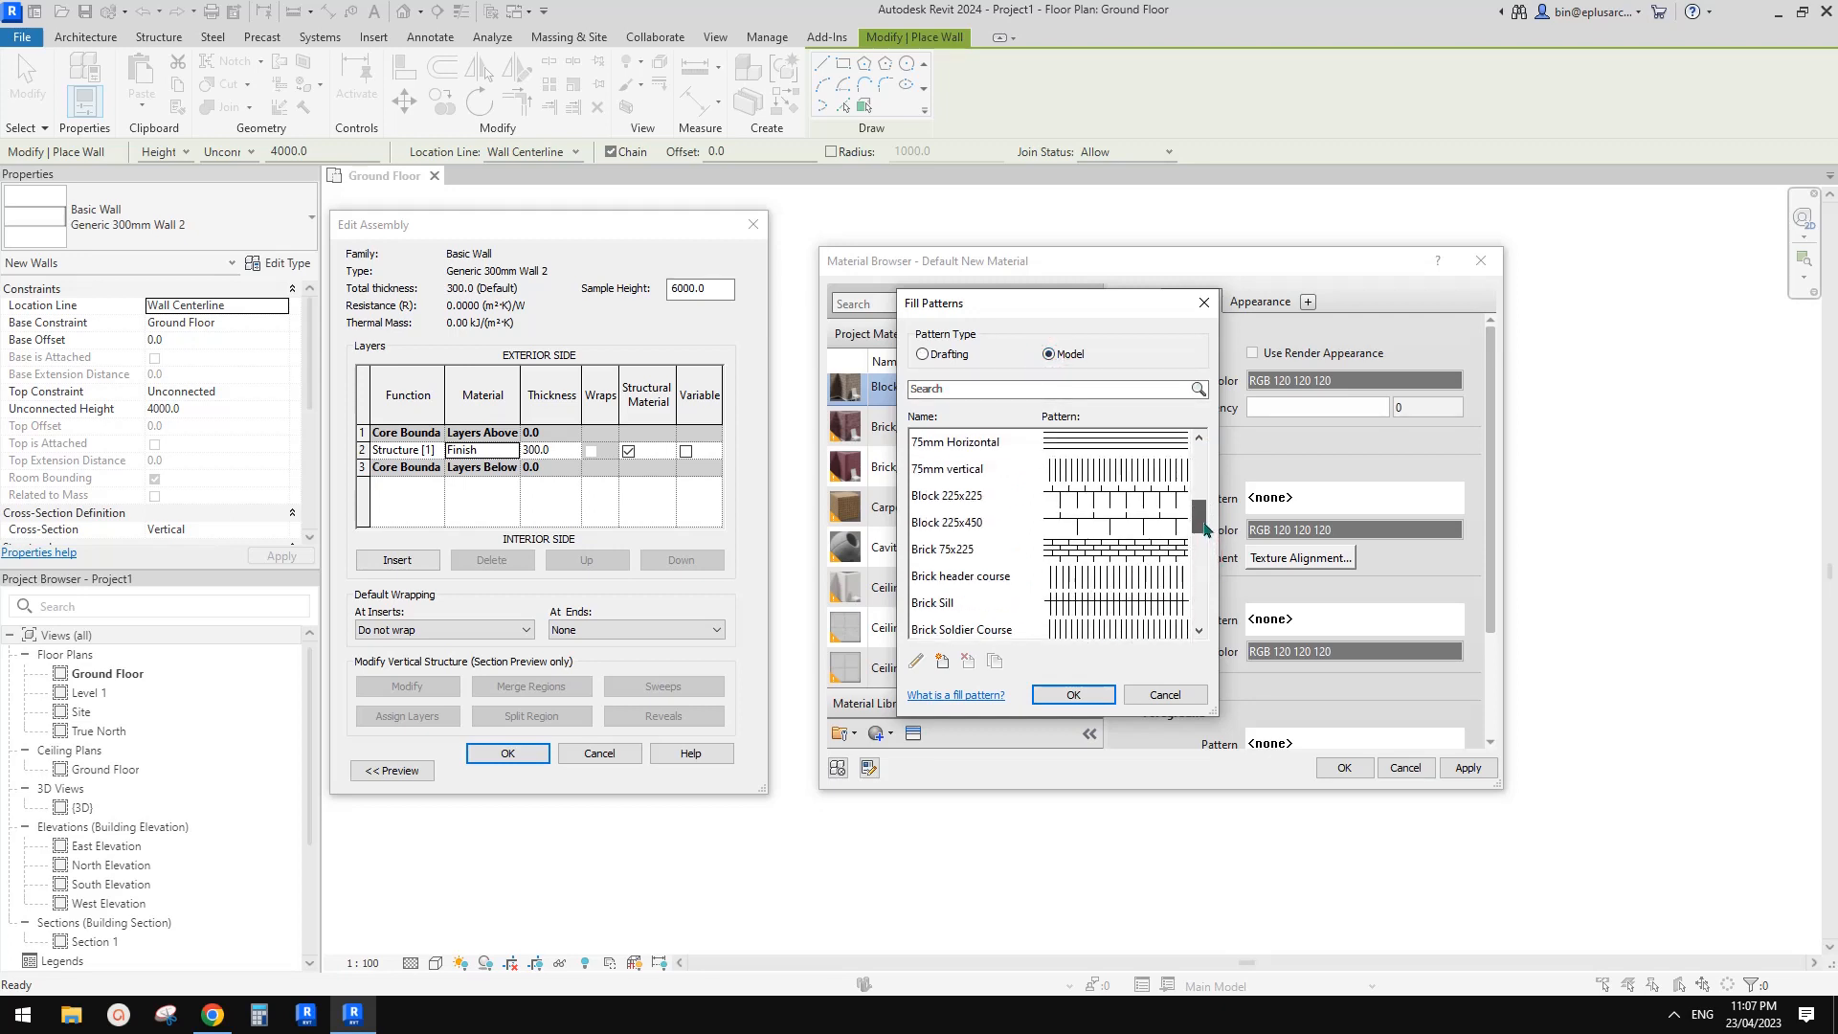
left_click(998, 530)
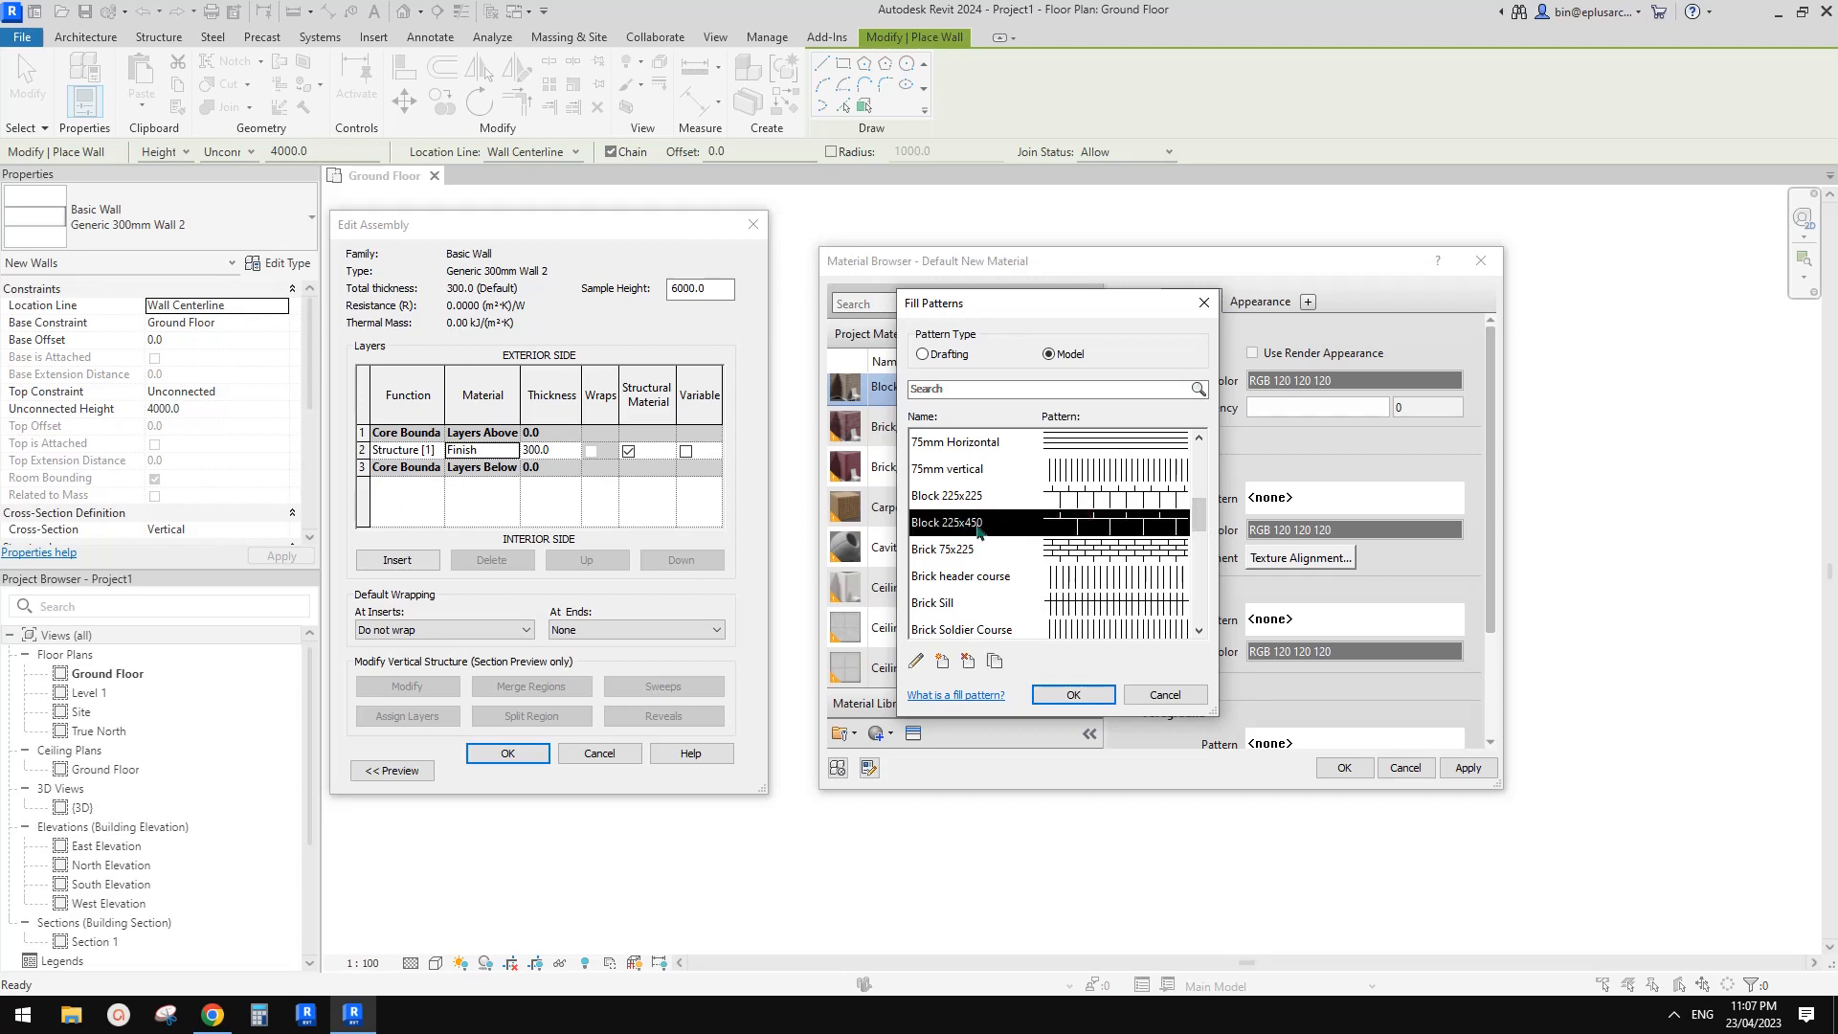
left_click(1073, 695)
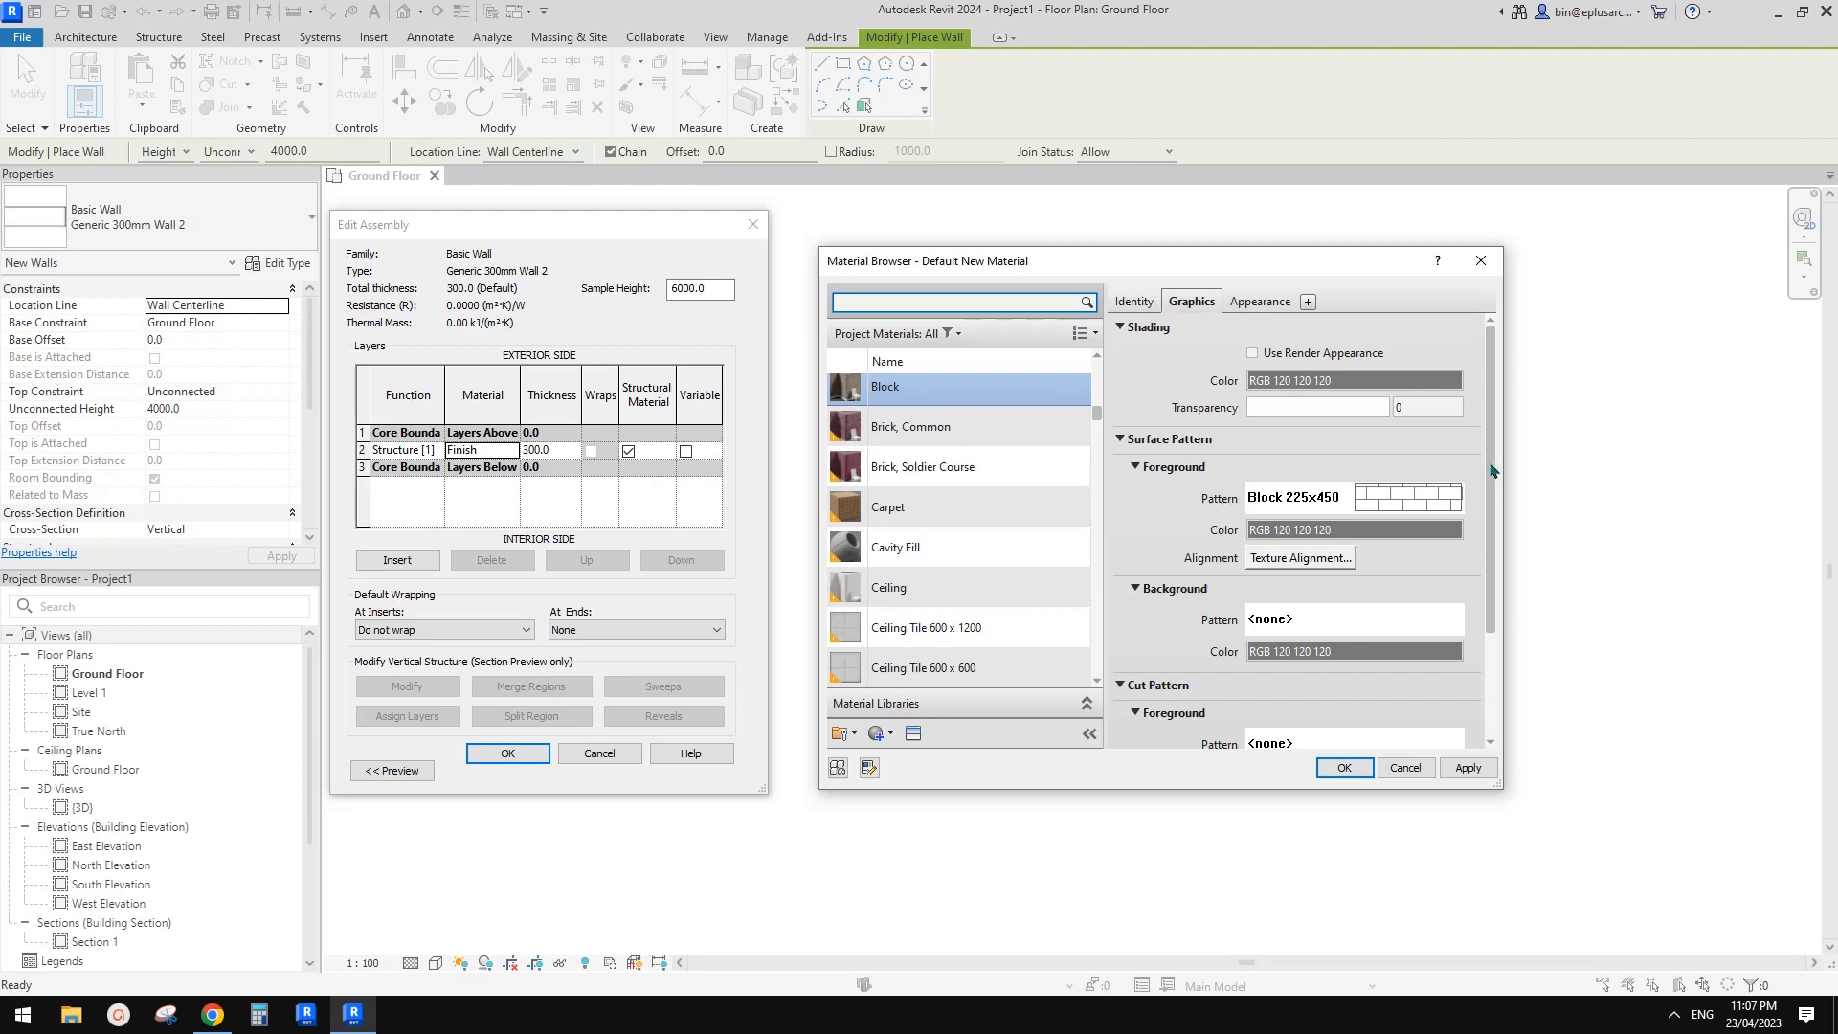
- Assign the Block material to the Structure [1] layer and accept the wall assembly and type edits
left_click(1347, 767)
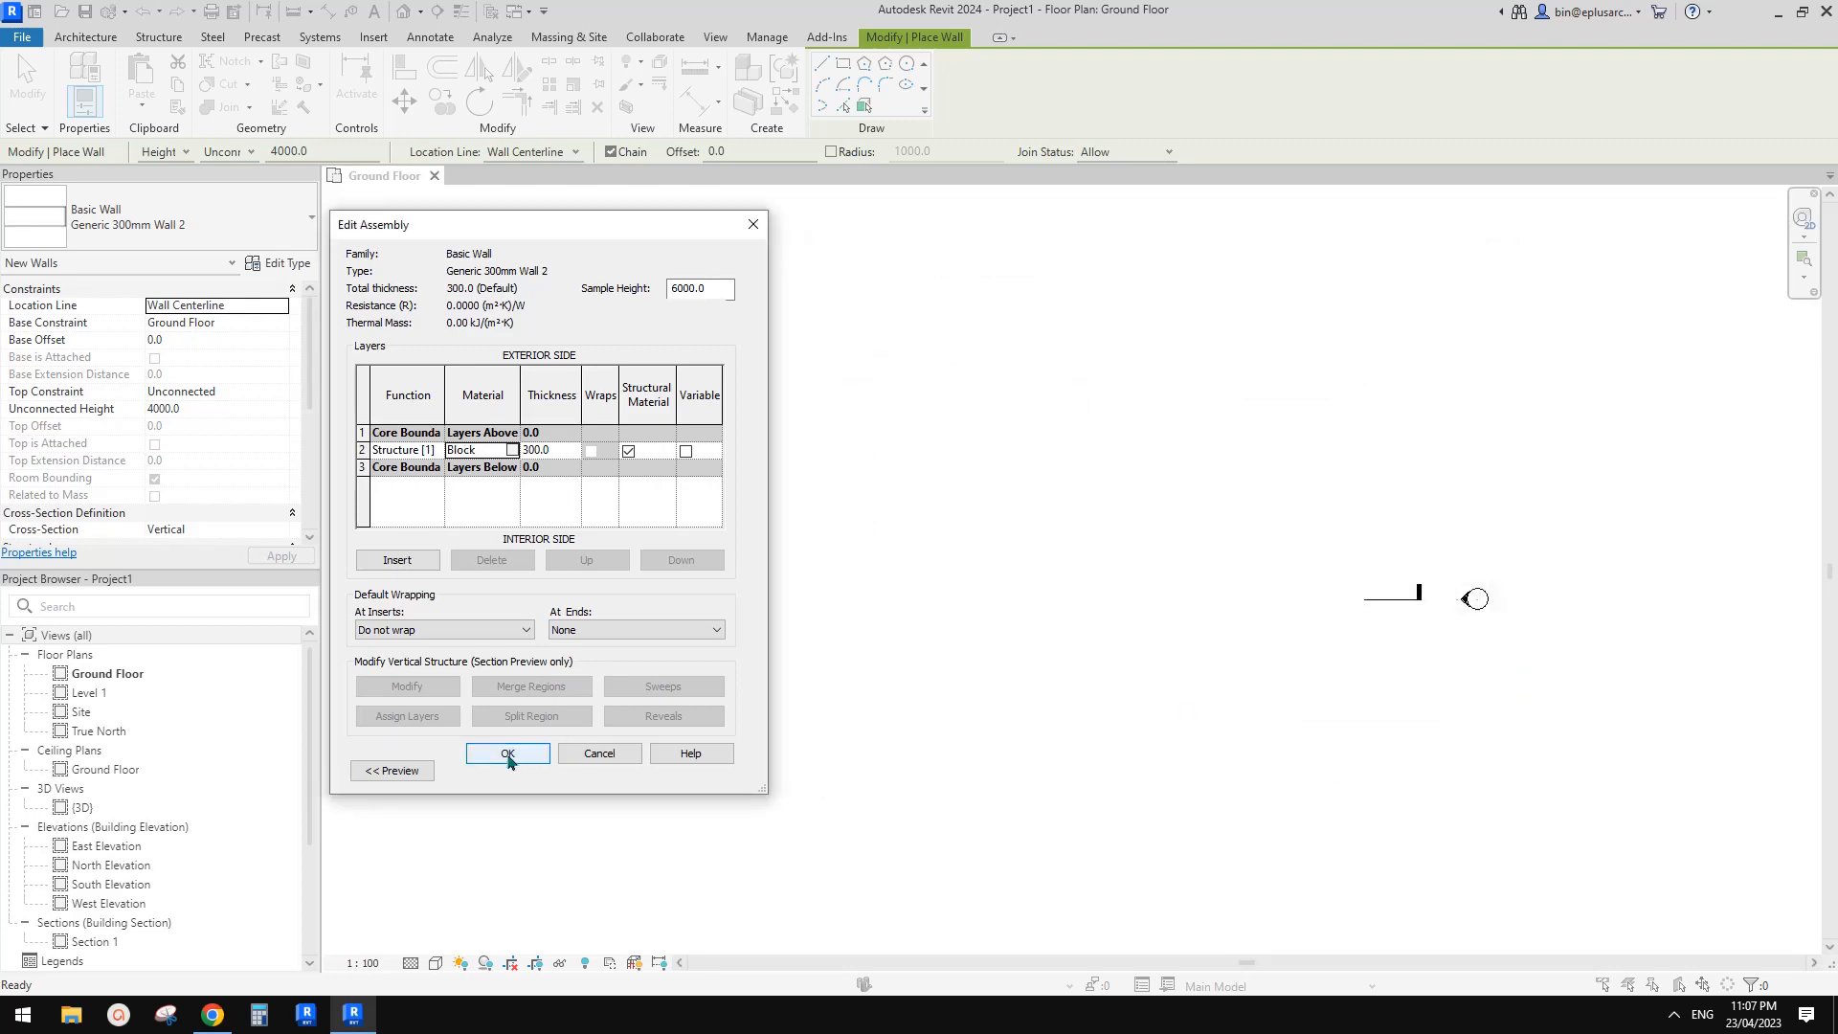
left_click(508, 755)
left_click(534, 766)
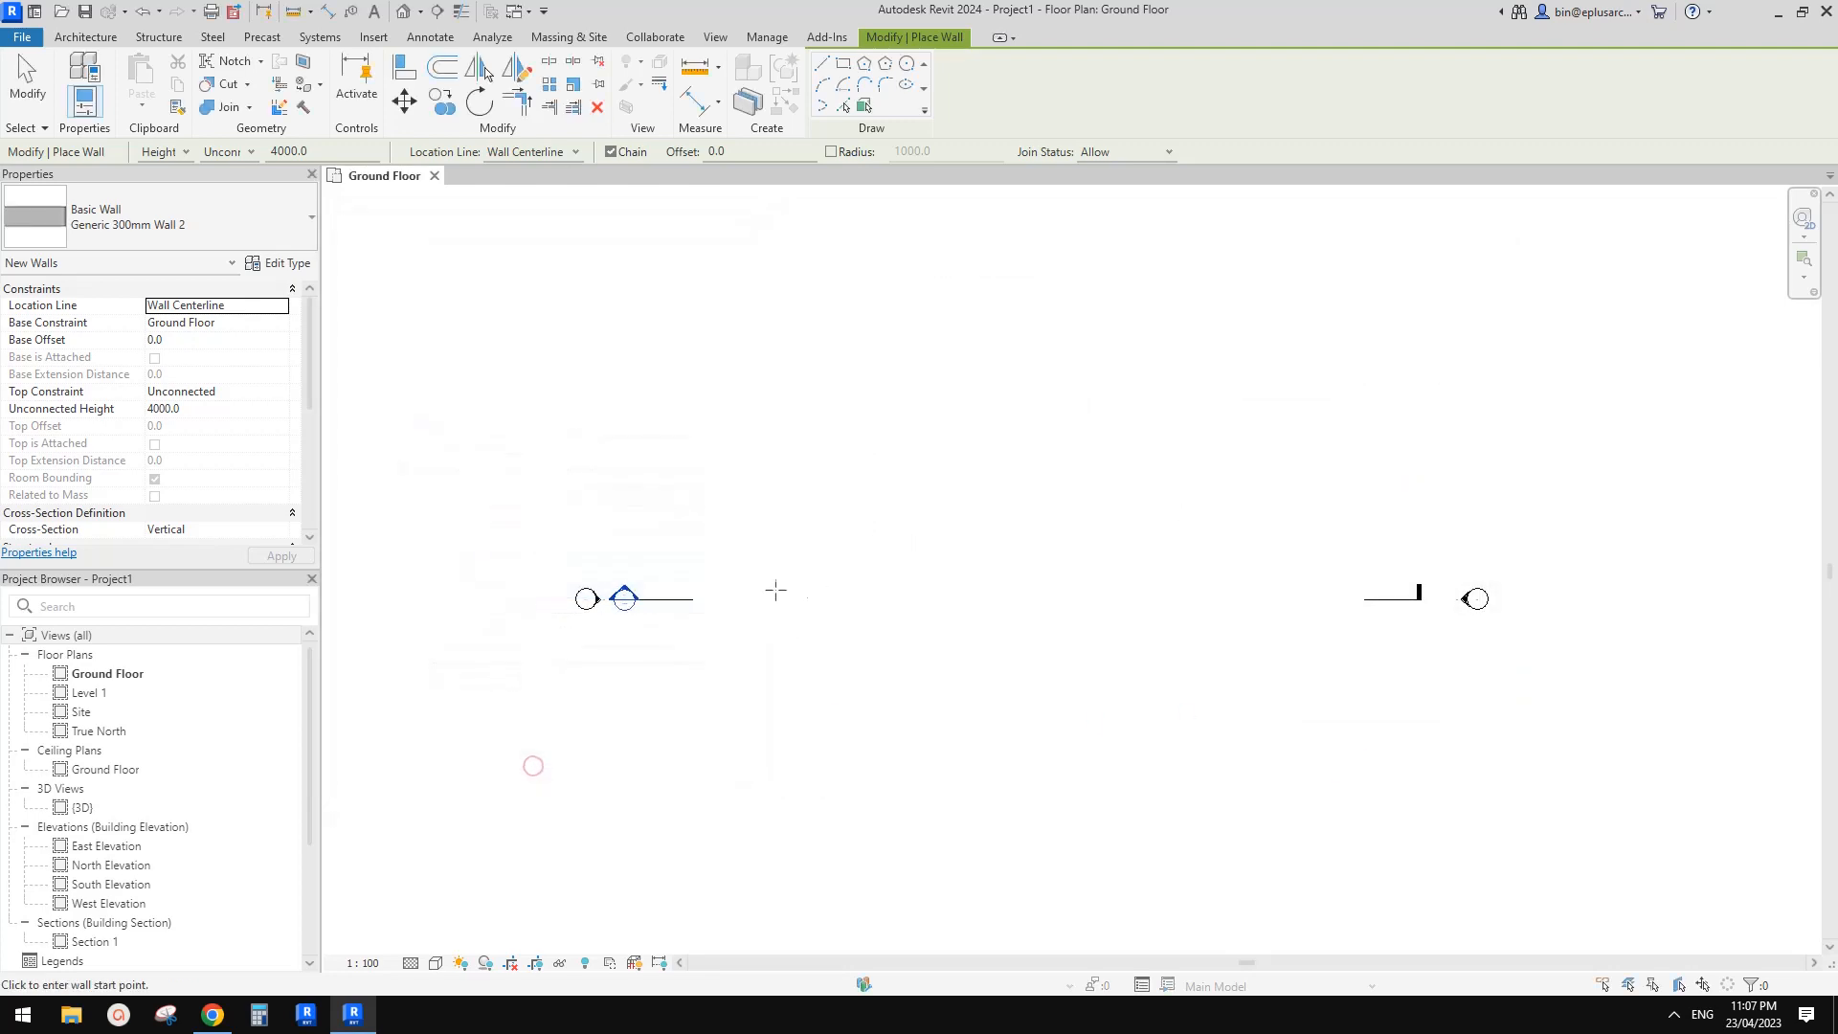
- Draw an angled wall about 6100 mm long in the Ground Floor plan, joined to a horizontal wall
left_click(819, 522)
left_click(908, 462)
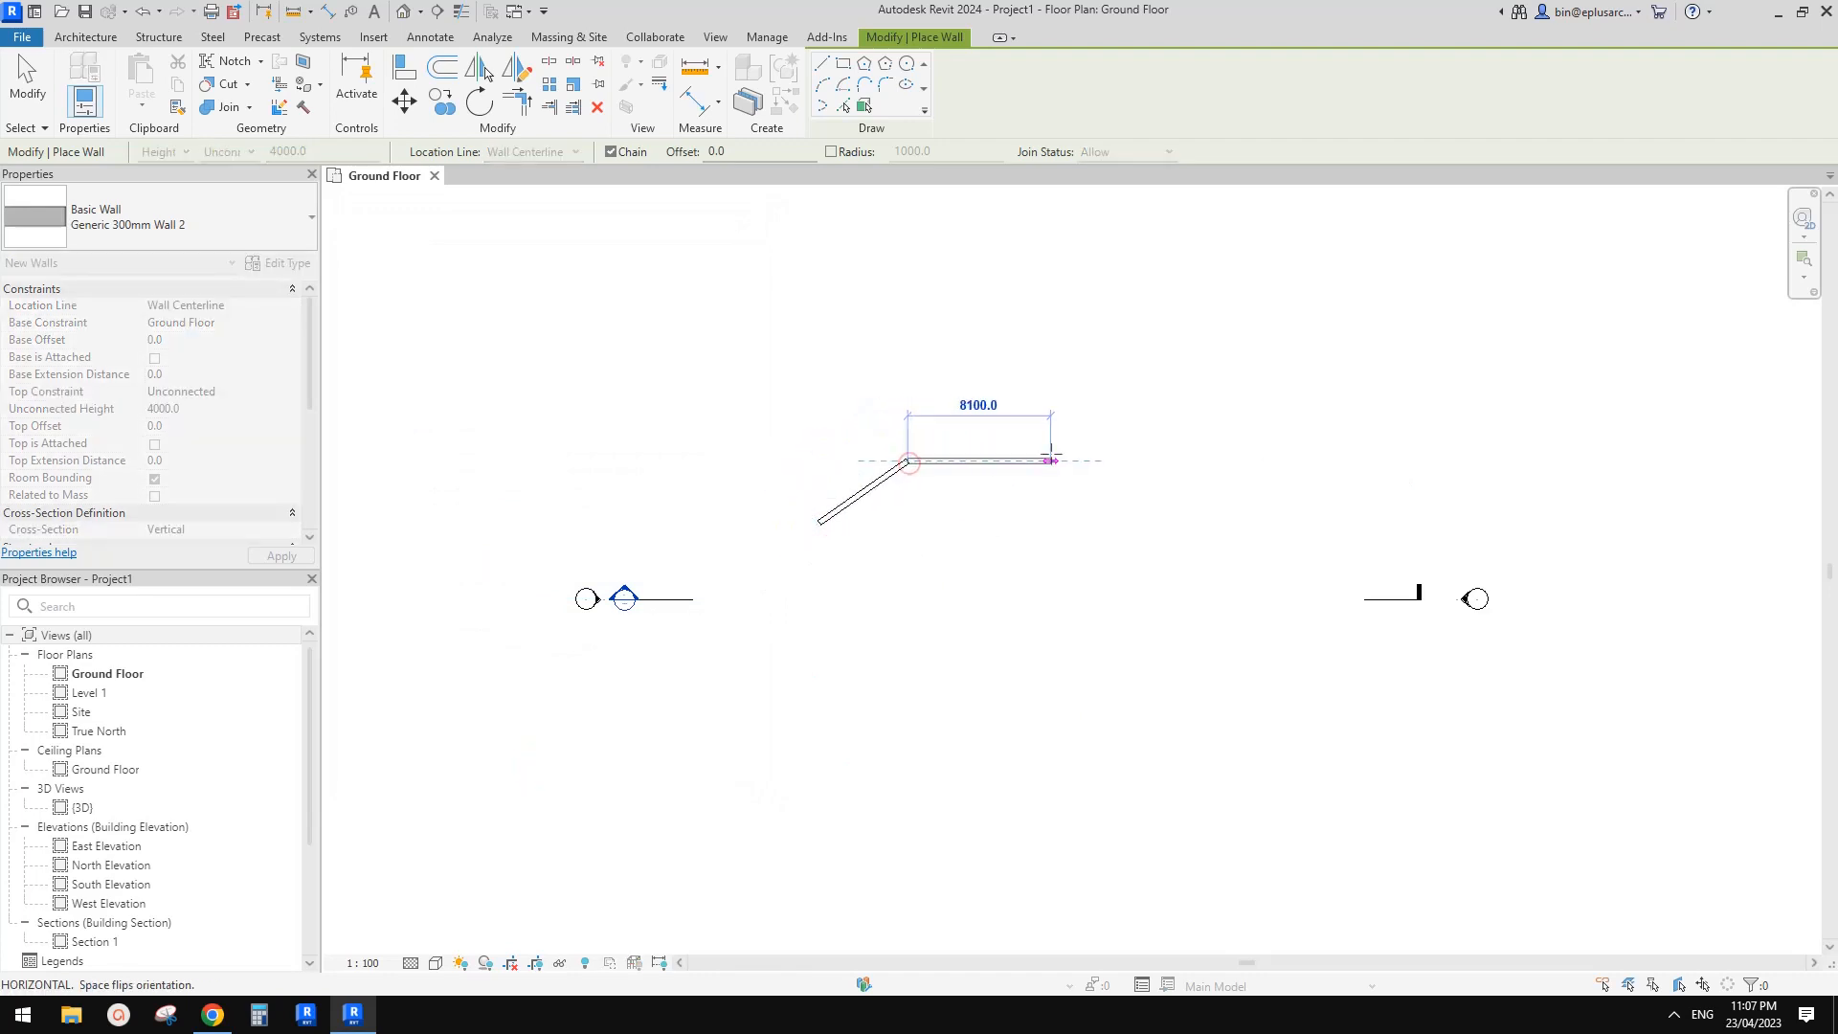
left_click(1050, 461)
key("Escape")
key("Escape")
- Mirror a copy of the angled wall about a vertical axis drawn through the middle of the horizontal wall
left_click(866, 490)
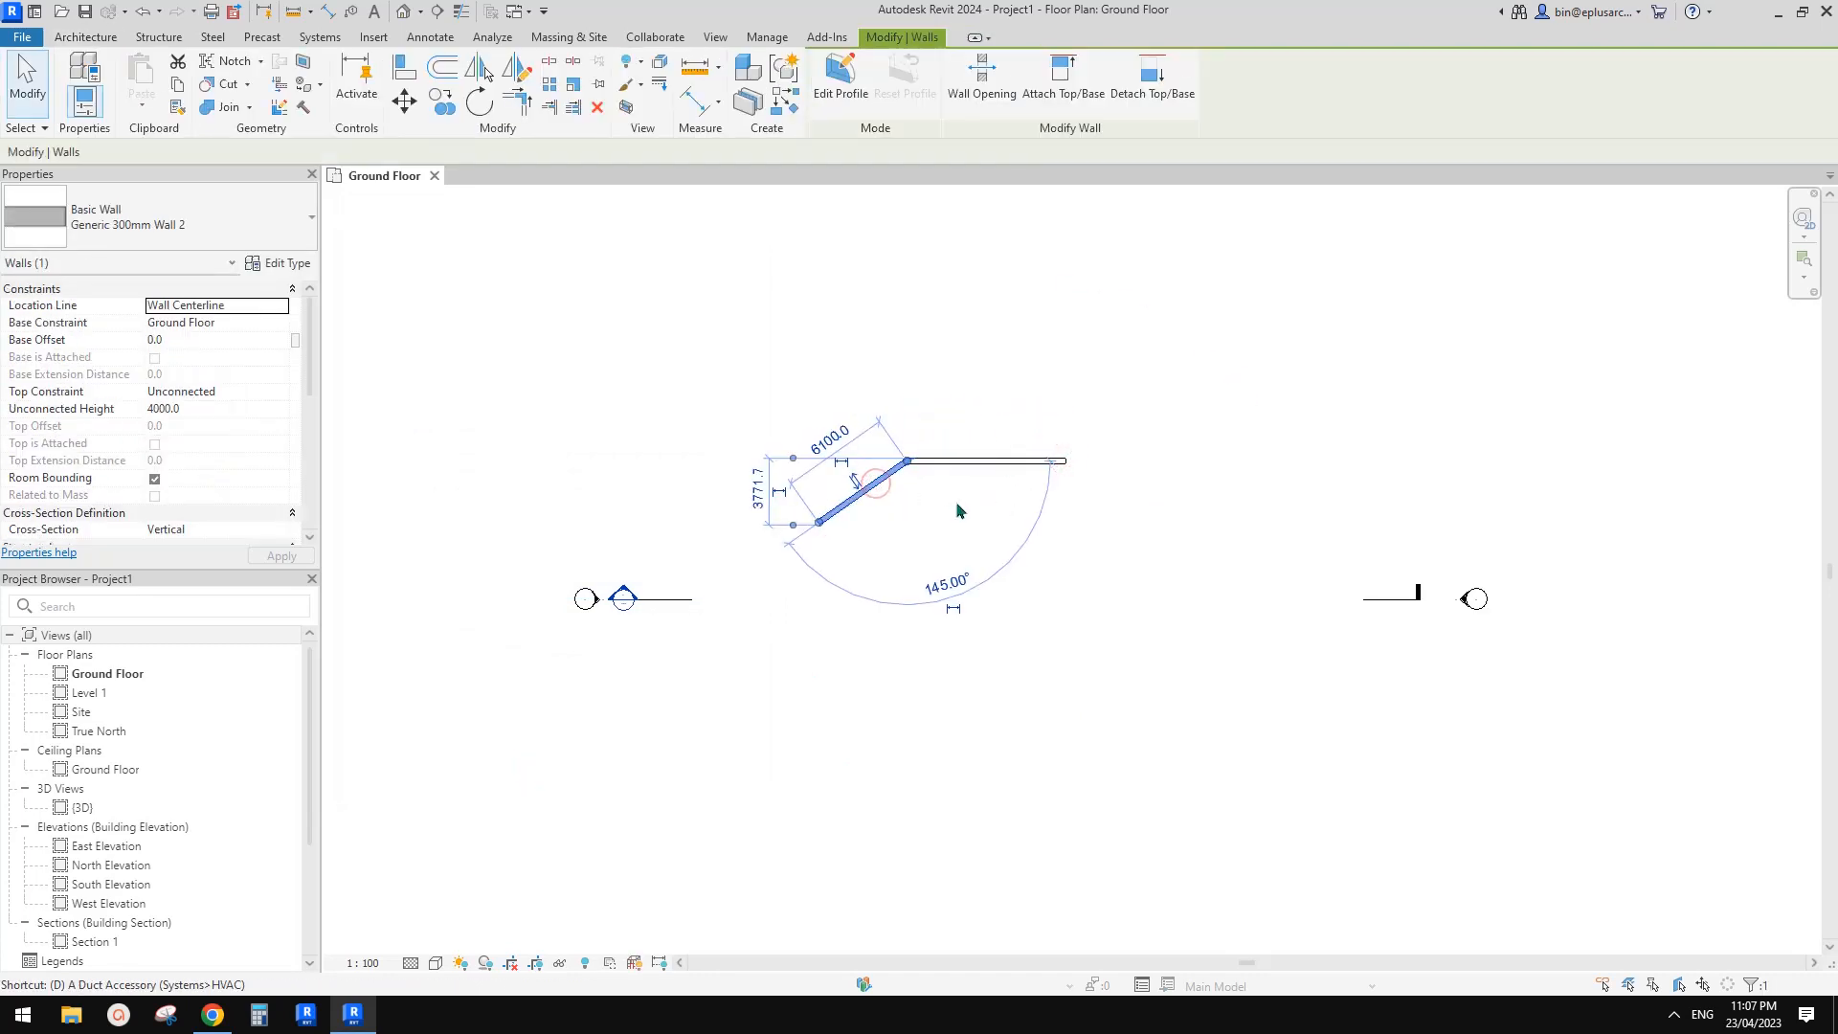
key("m")
left_click(987, 463)
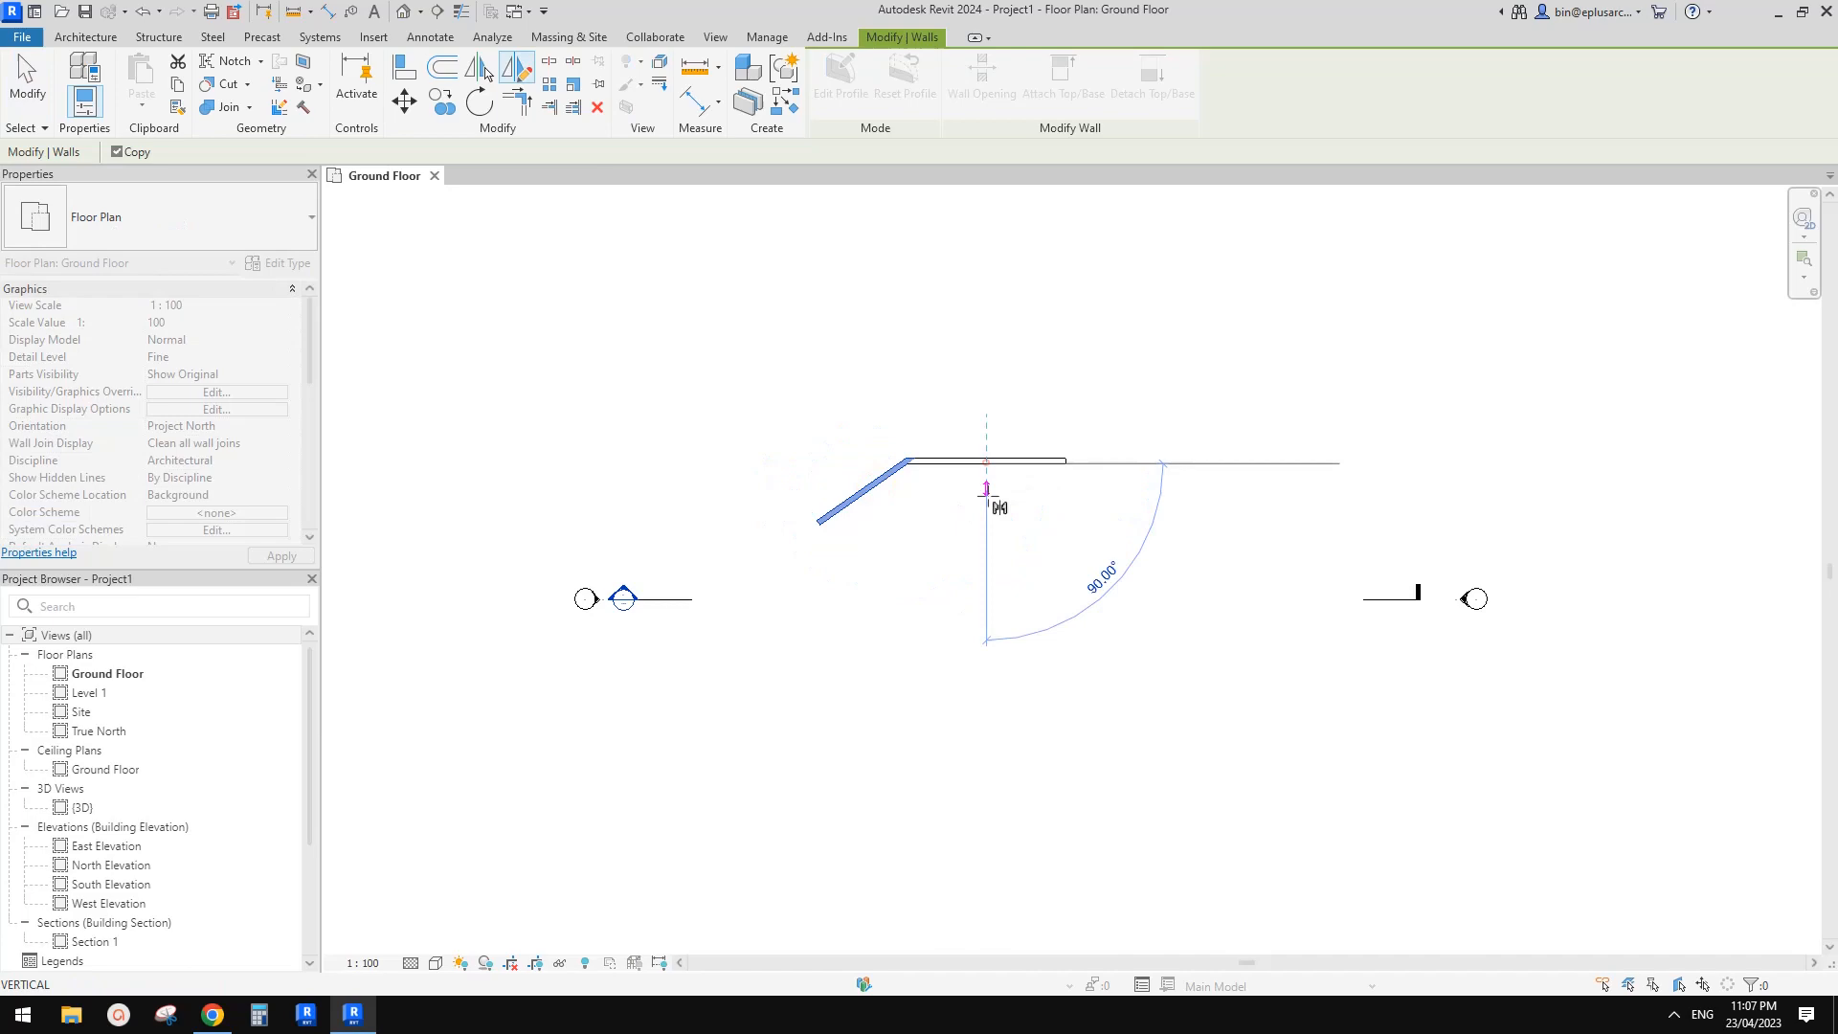
left_click(1128, 523)
key("Escape")
- Open the default 3D view and examine the block pattern on the three joined walls up close
left_click(404, 12)
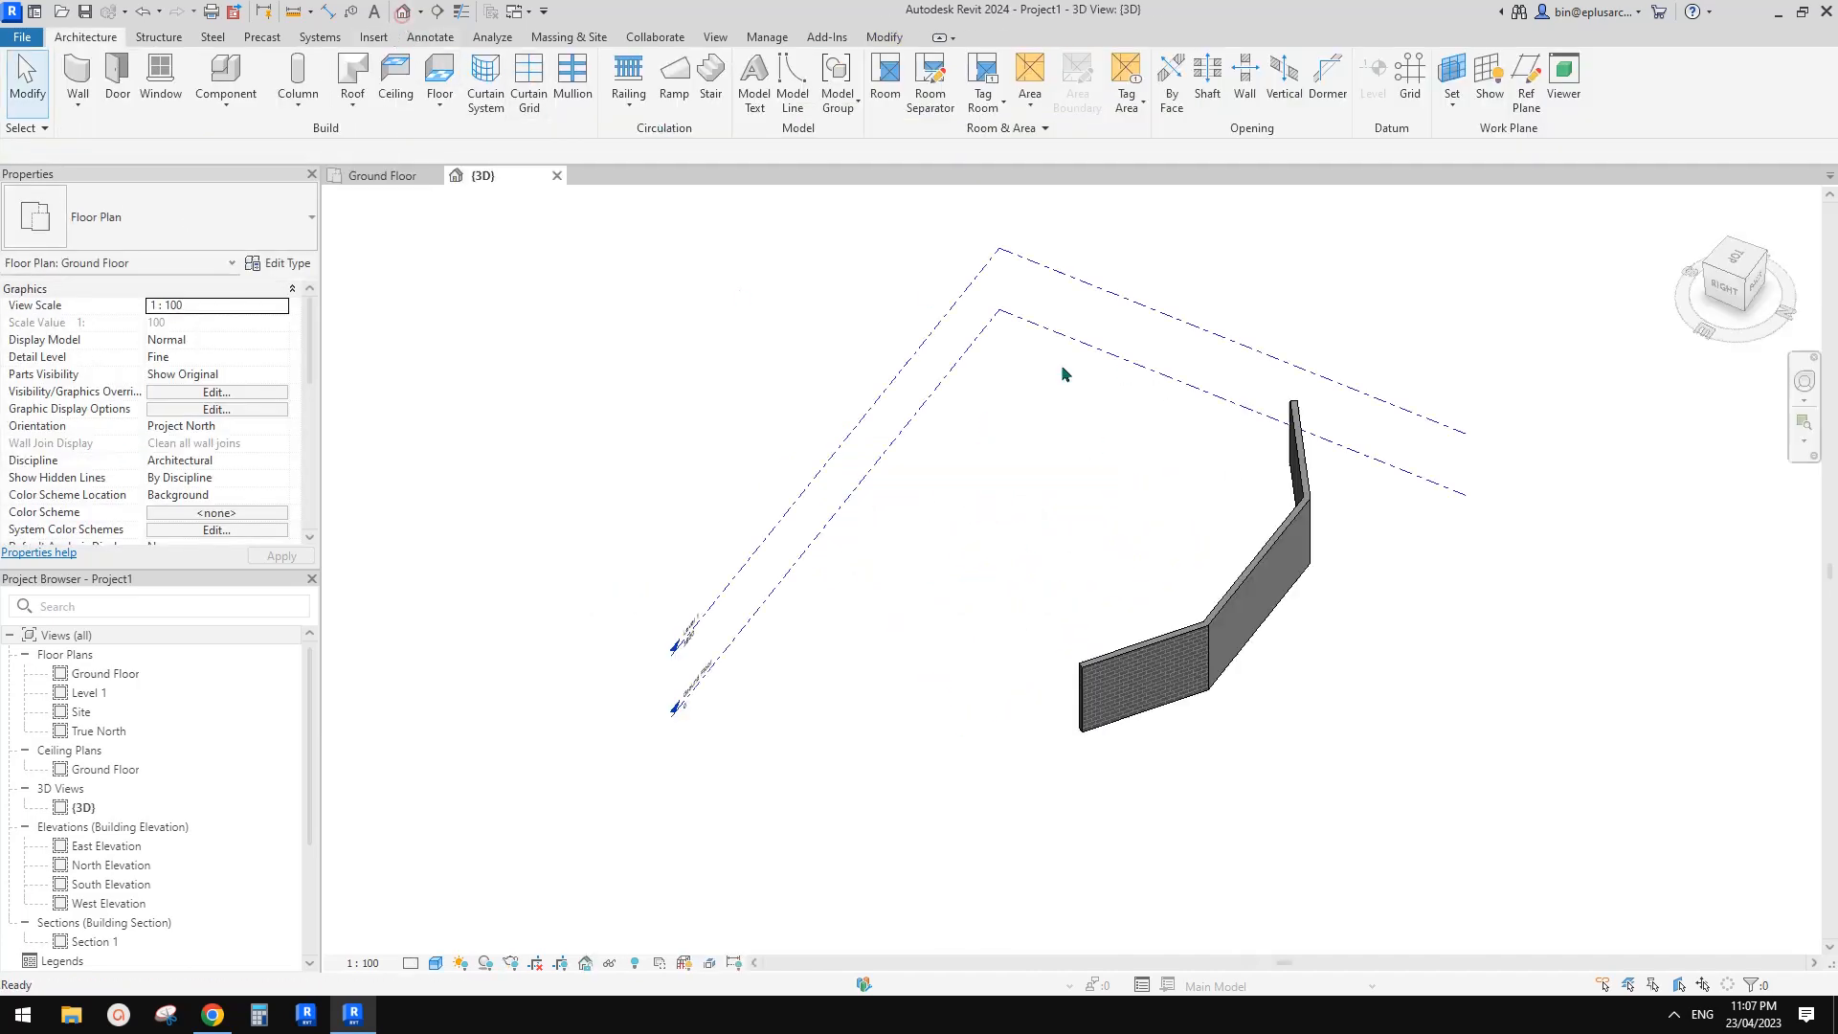
scroll(1117, 554, "up", 5)
left_click(1033, 386)
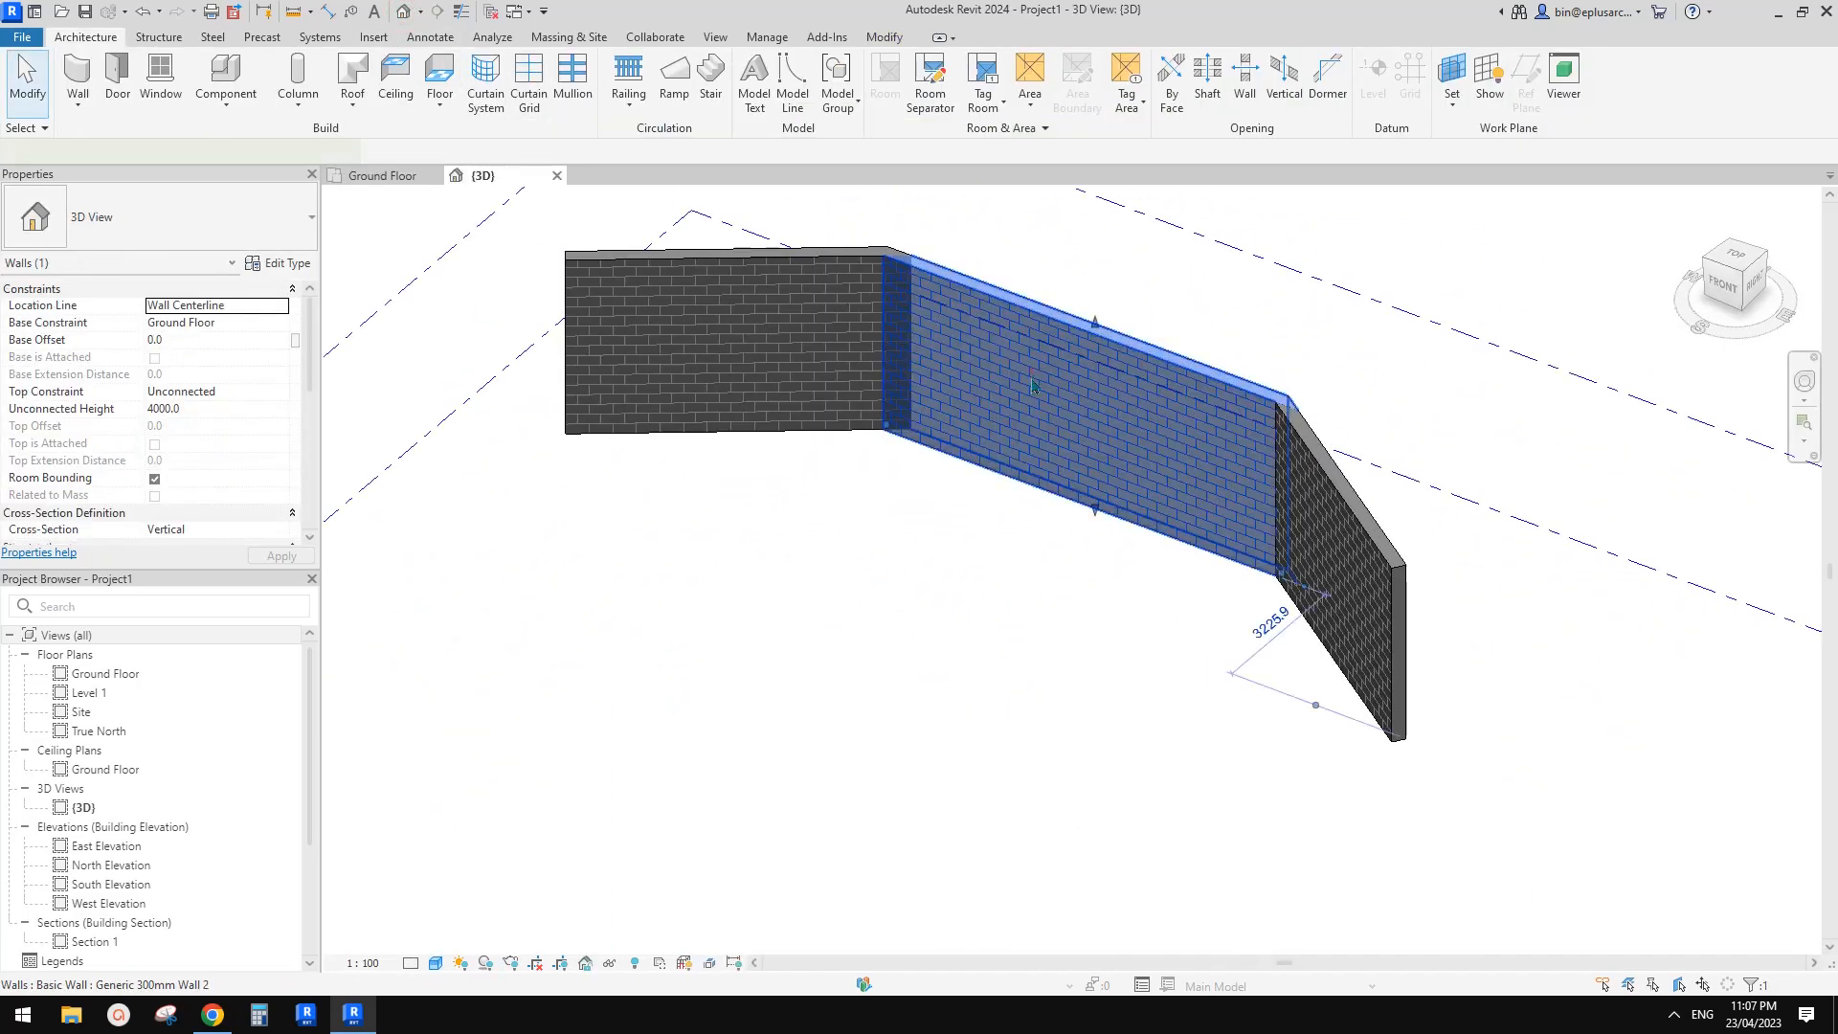
scroll(1038, 369, "up", 2)
middle_click_drag(1047, 327, 1153, 523)
key("Escape")
scroll(1190, 558, "up", 2)
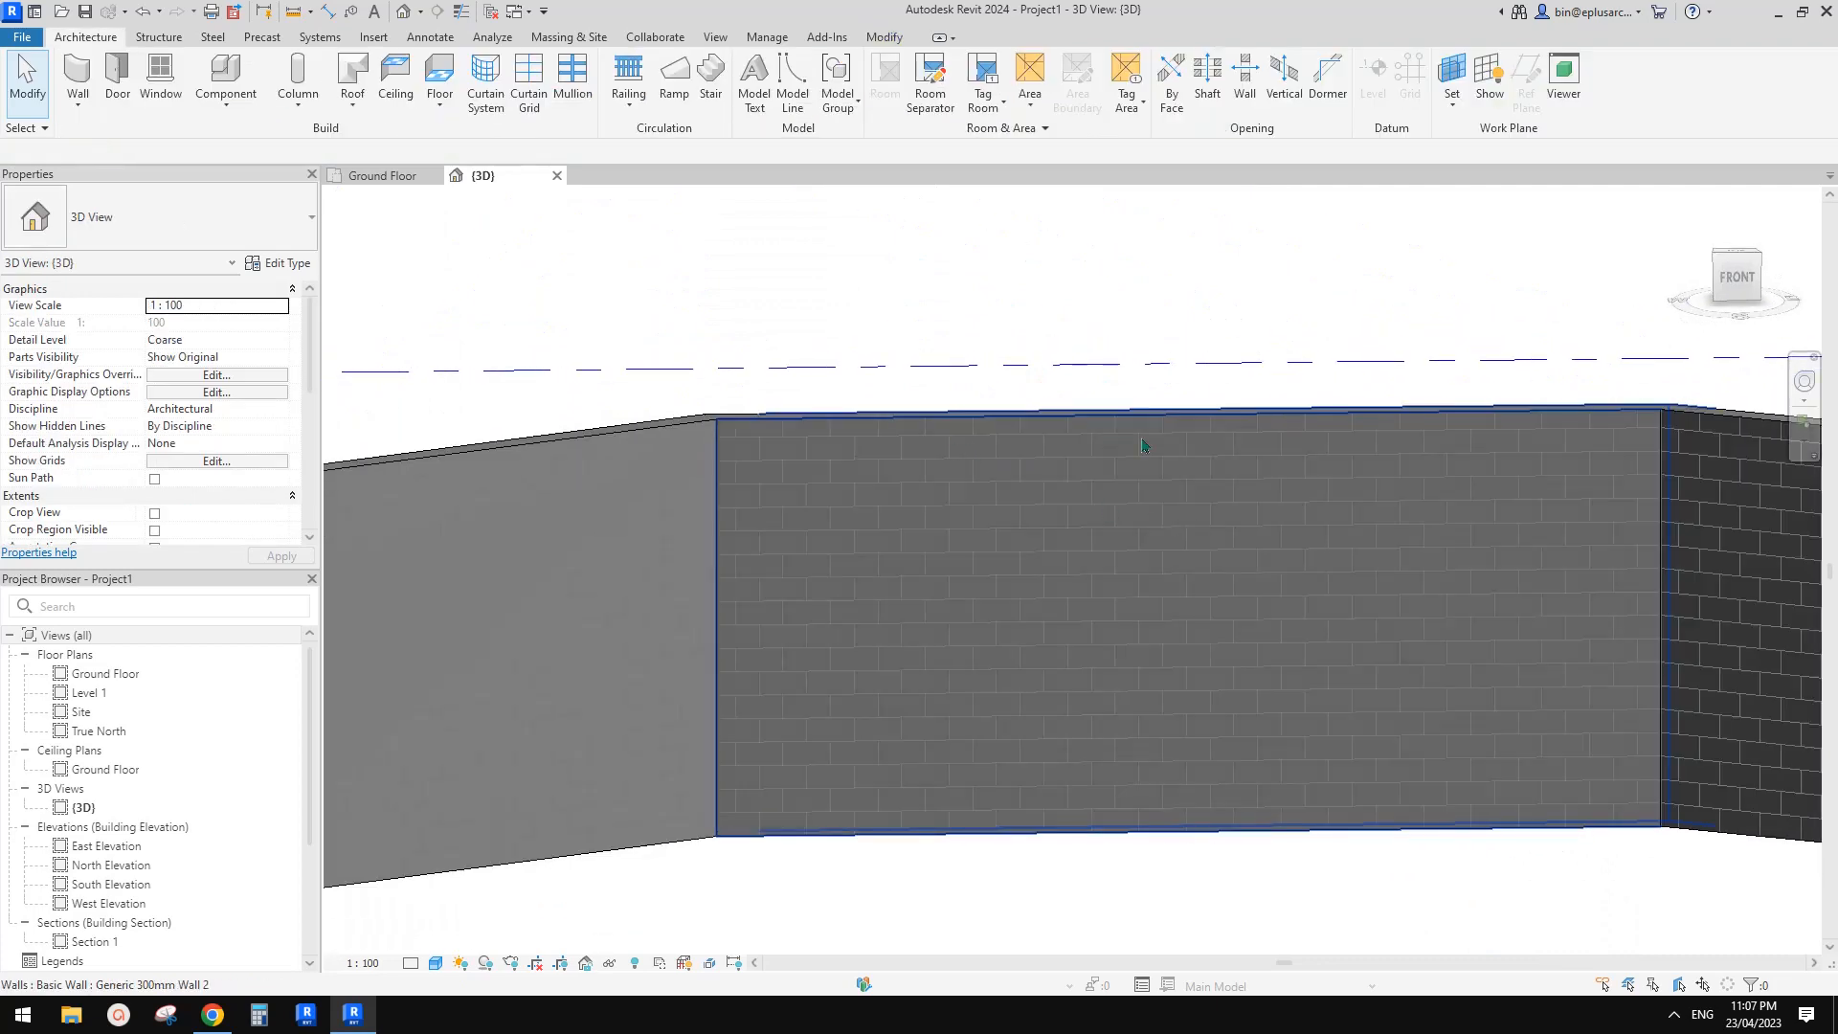
scroll(1145, 452, "down", 2)
middle_click_drag(1144, 454, 1053, 466, "shift")
scroll(839, 469, "down", 1)
middle_click_drag(898, 498, 1007, 458)
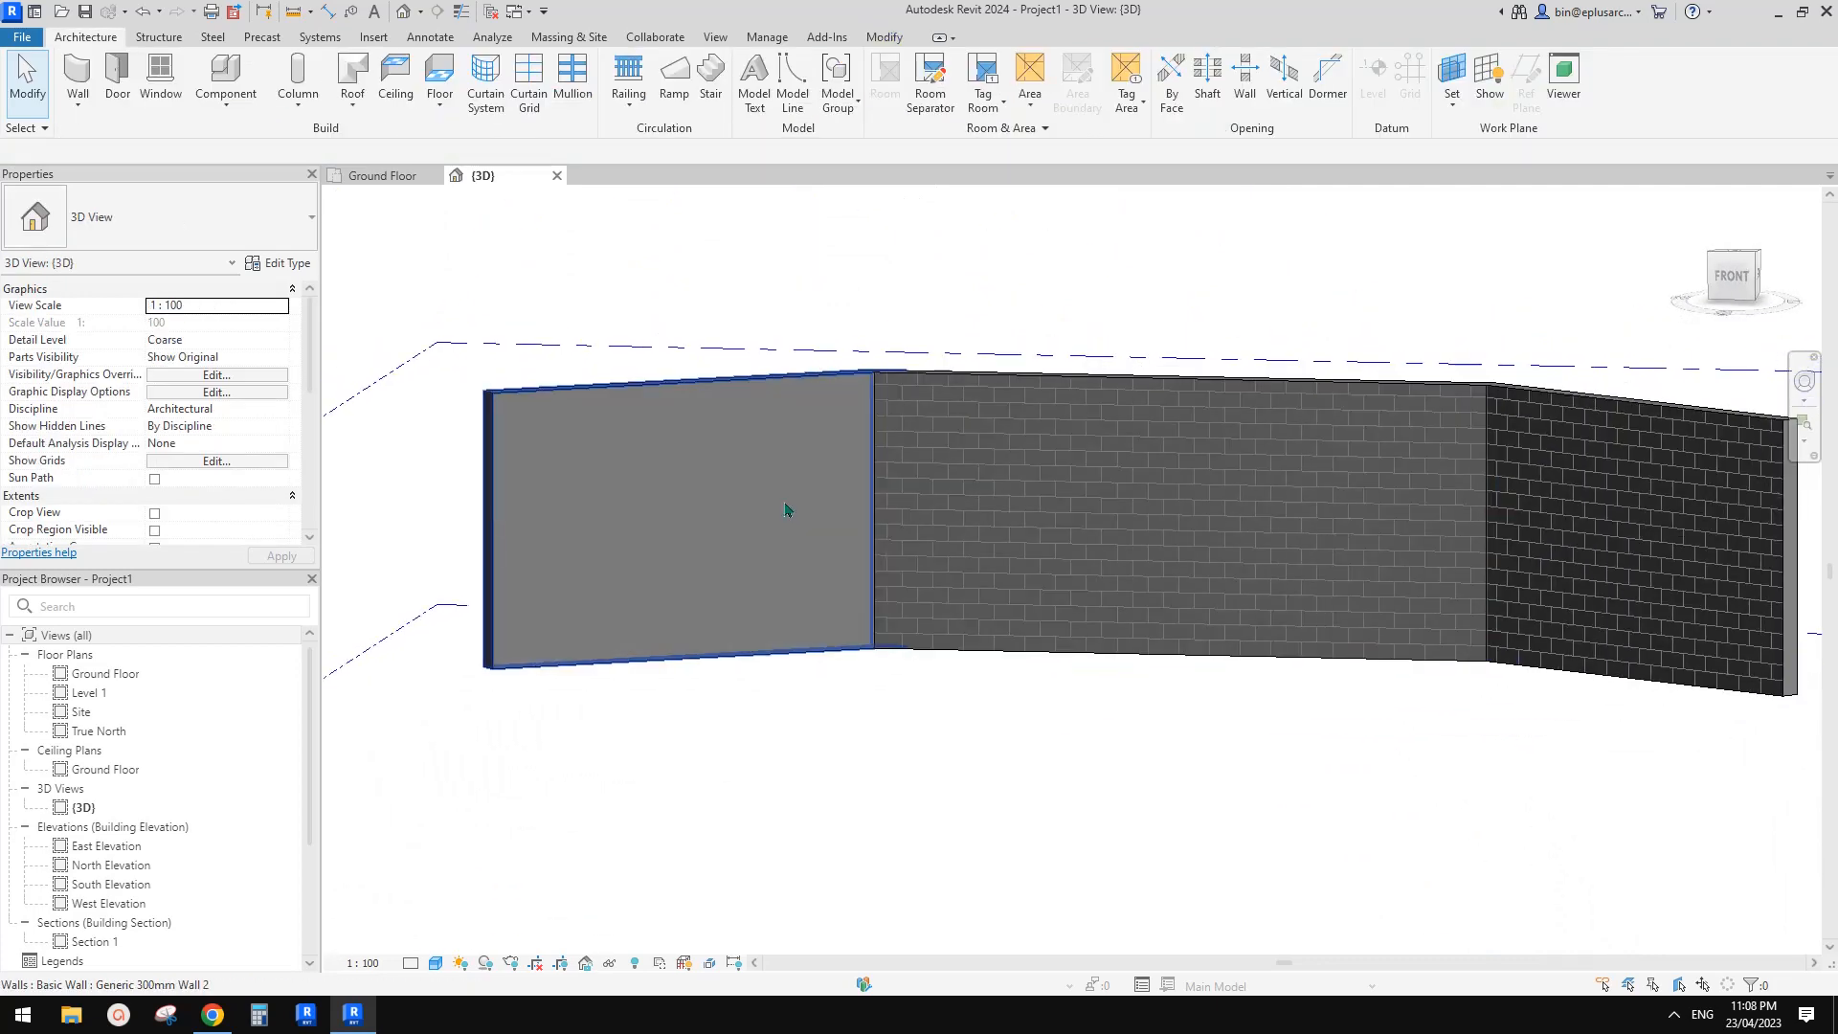
- Check the stone wall reference photo in the Google Docs document, and return to Revit to compare the walls from the front
left_click(213, 1015)
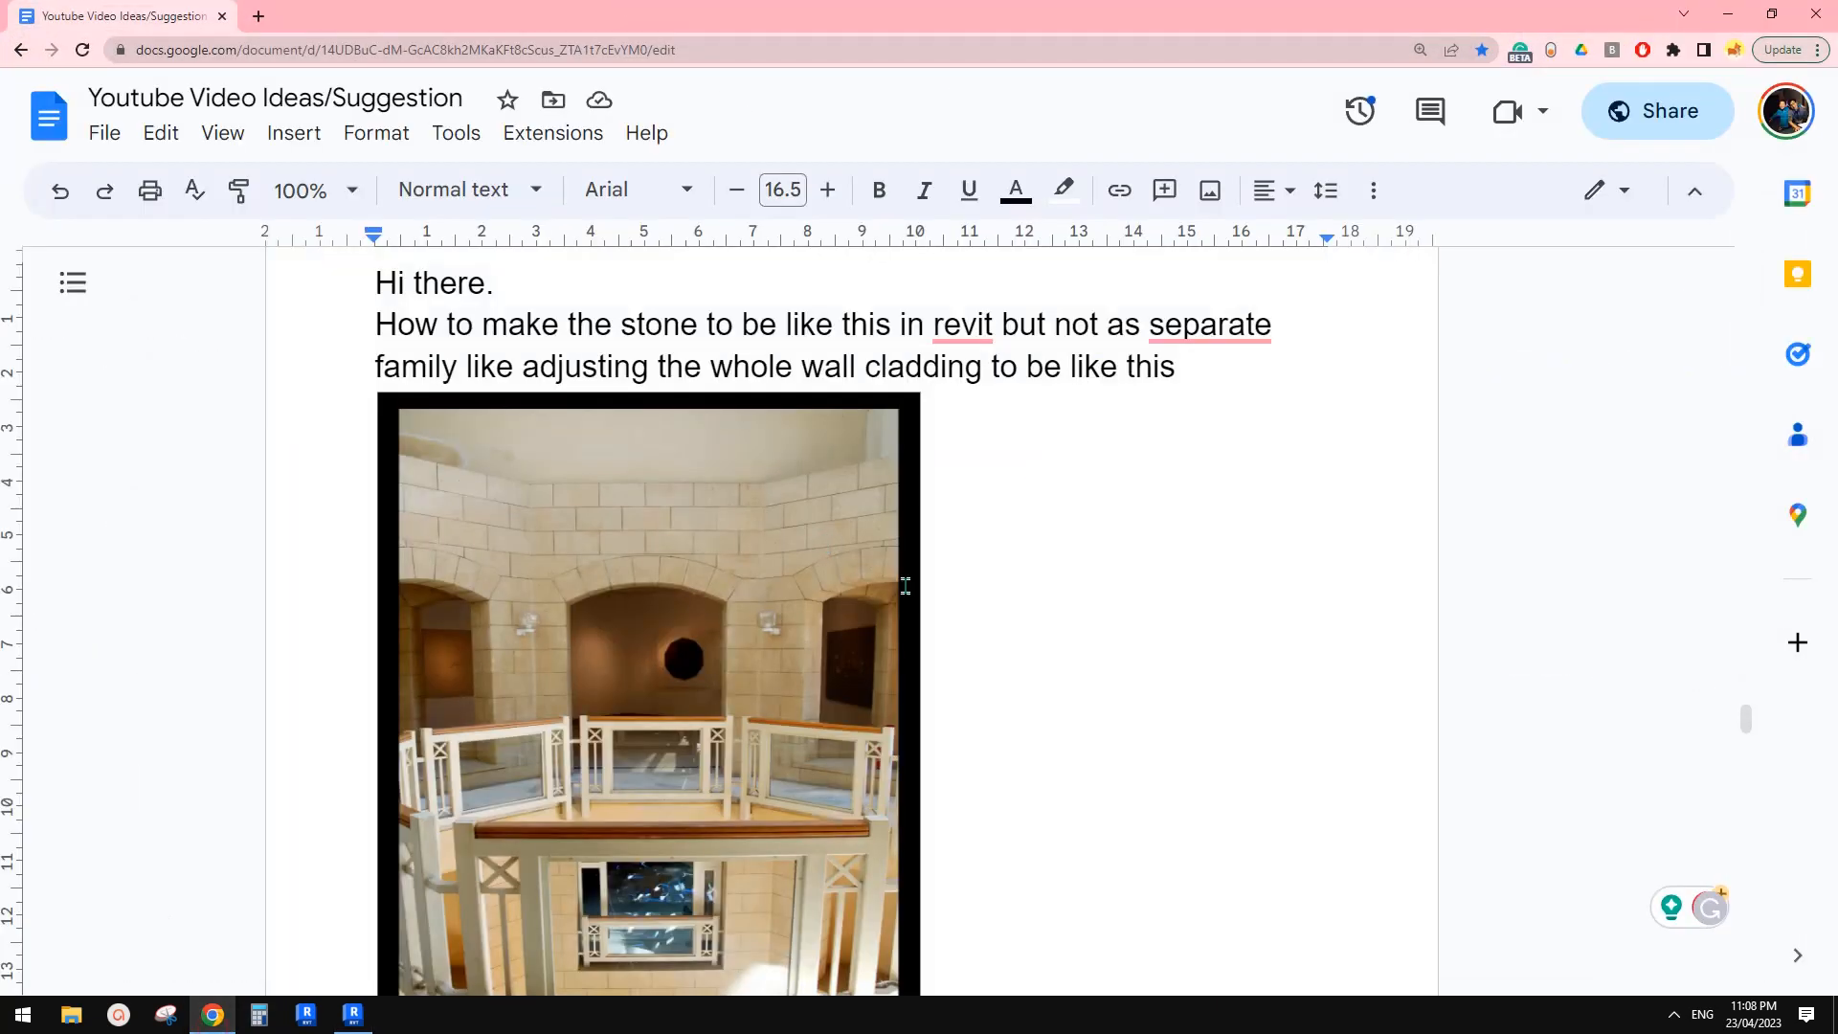
left_click(352, 1015)
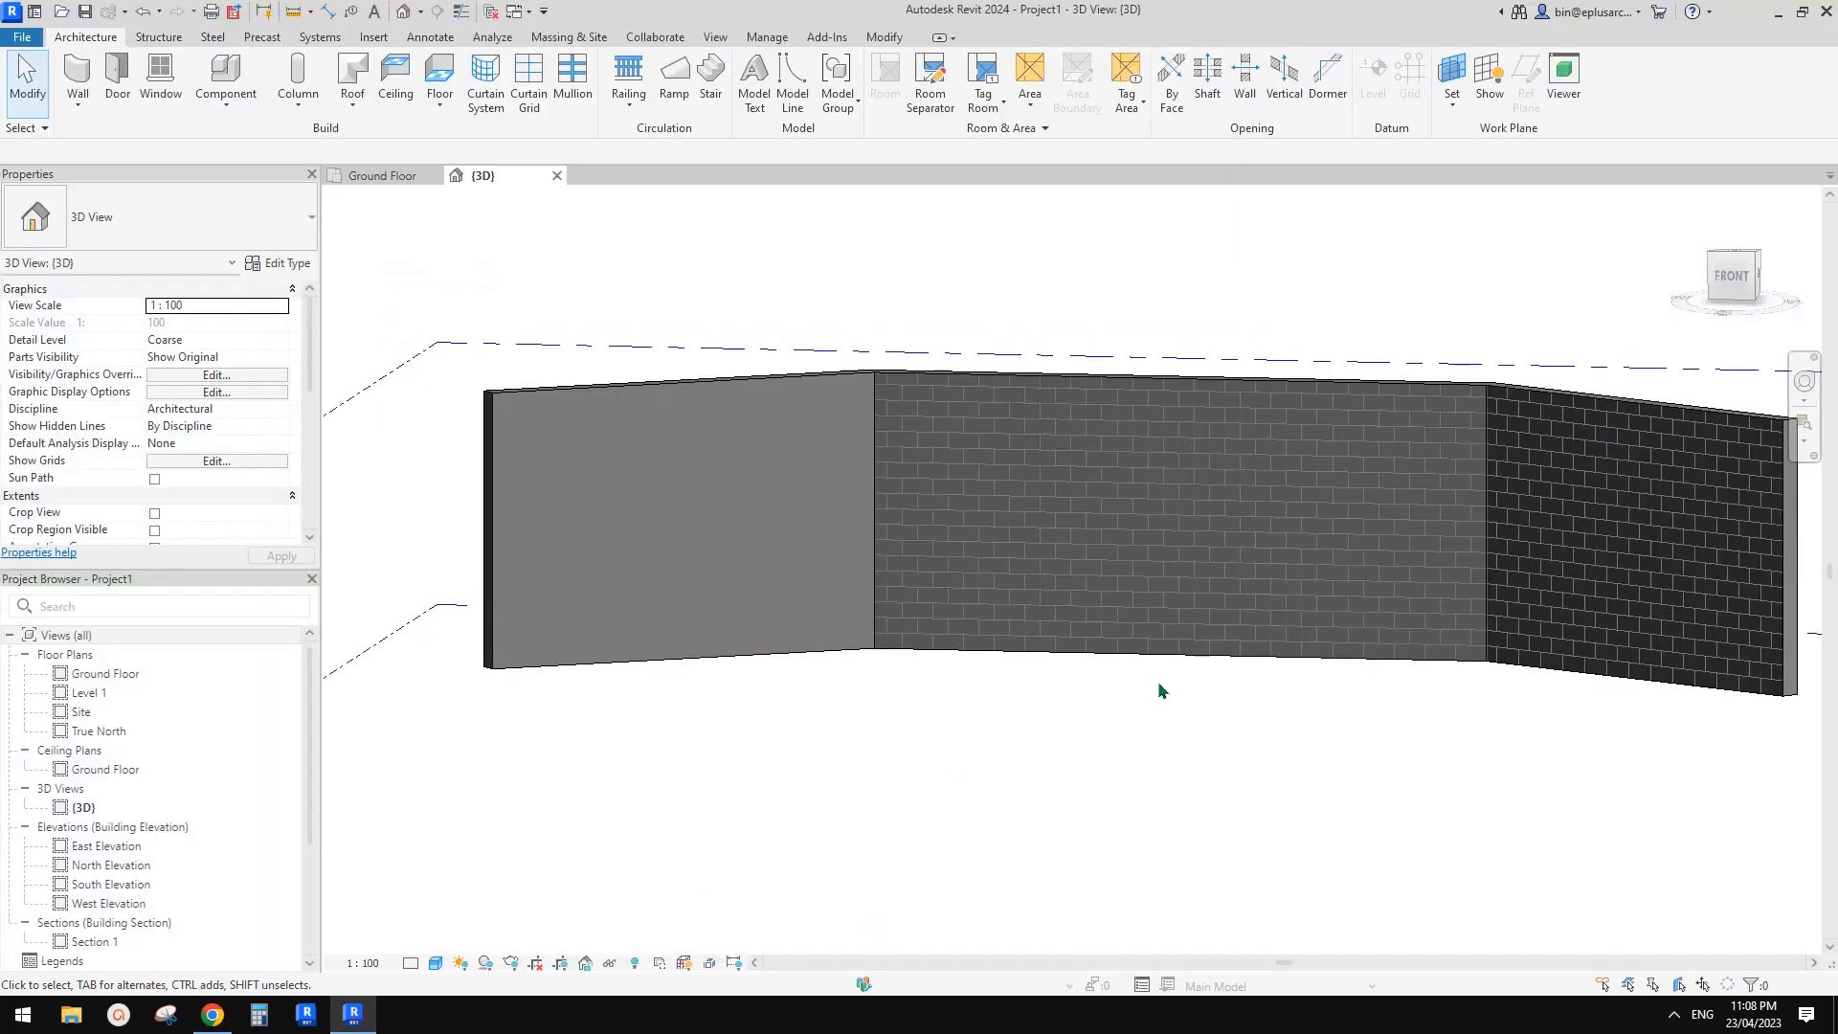
scroll(1125, 574, "up", 1)
scroll(1108, 546, "down", 2)
left_click(1107, 544)
middle_click_drag(1107, 544, 1112, 702, "shift")
left_click(1447, 683)
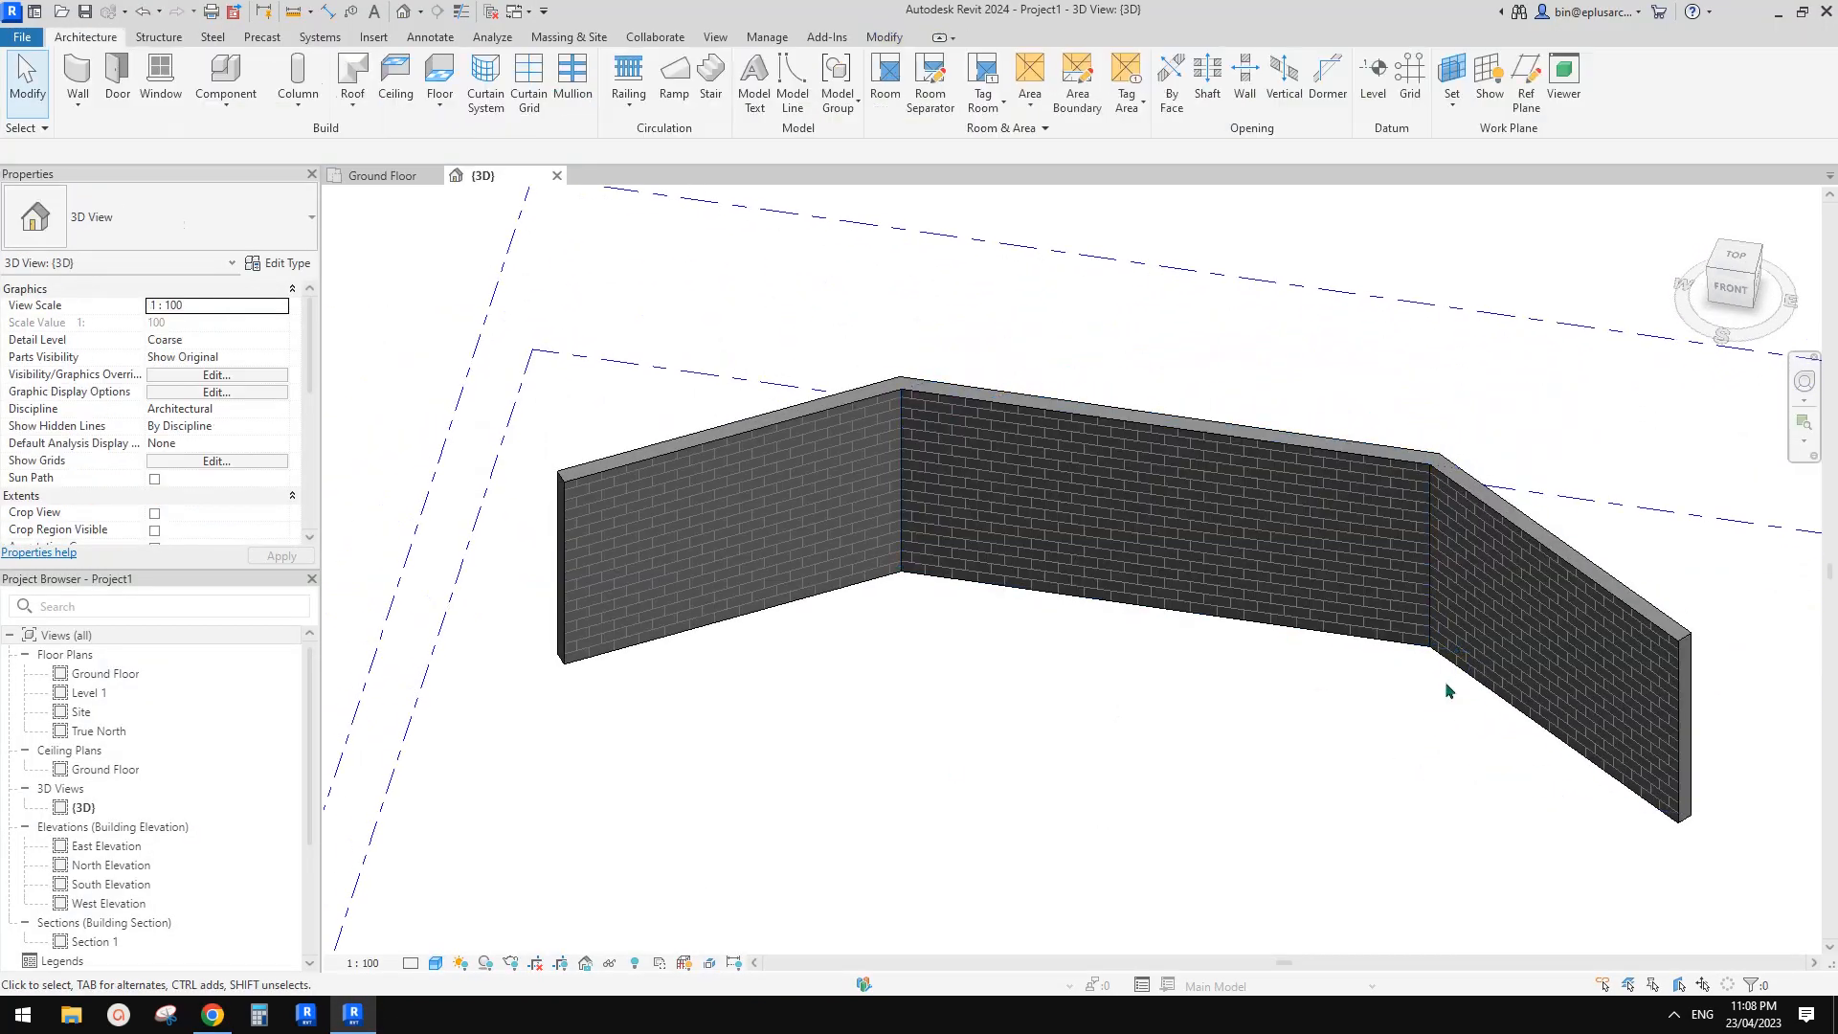
- Move the right angled wall inward to shorten the middle wall, and pull in the free ends of both angled walls
left_click_drag(1484, 646, 1349, 676)
scroll(1349, 678, "down", 1)
middle_click_drag(1349, 678, 1360, 703, "shift")
left_click(1370, 833)
left_click(1494, 762)
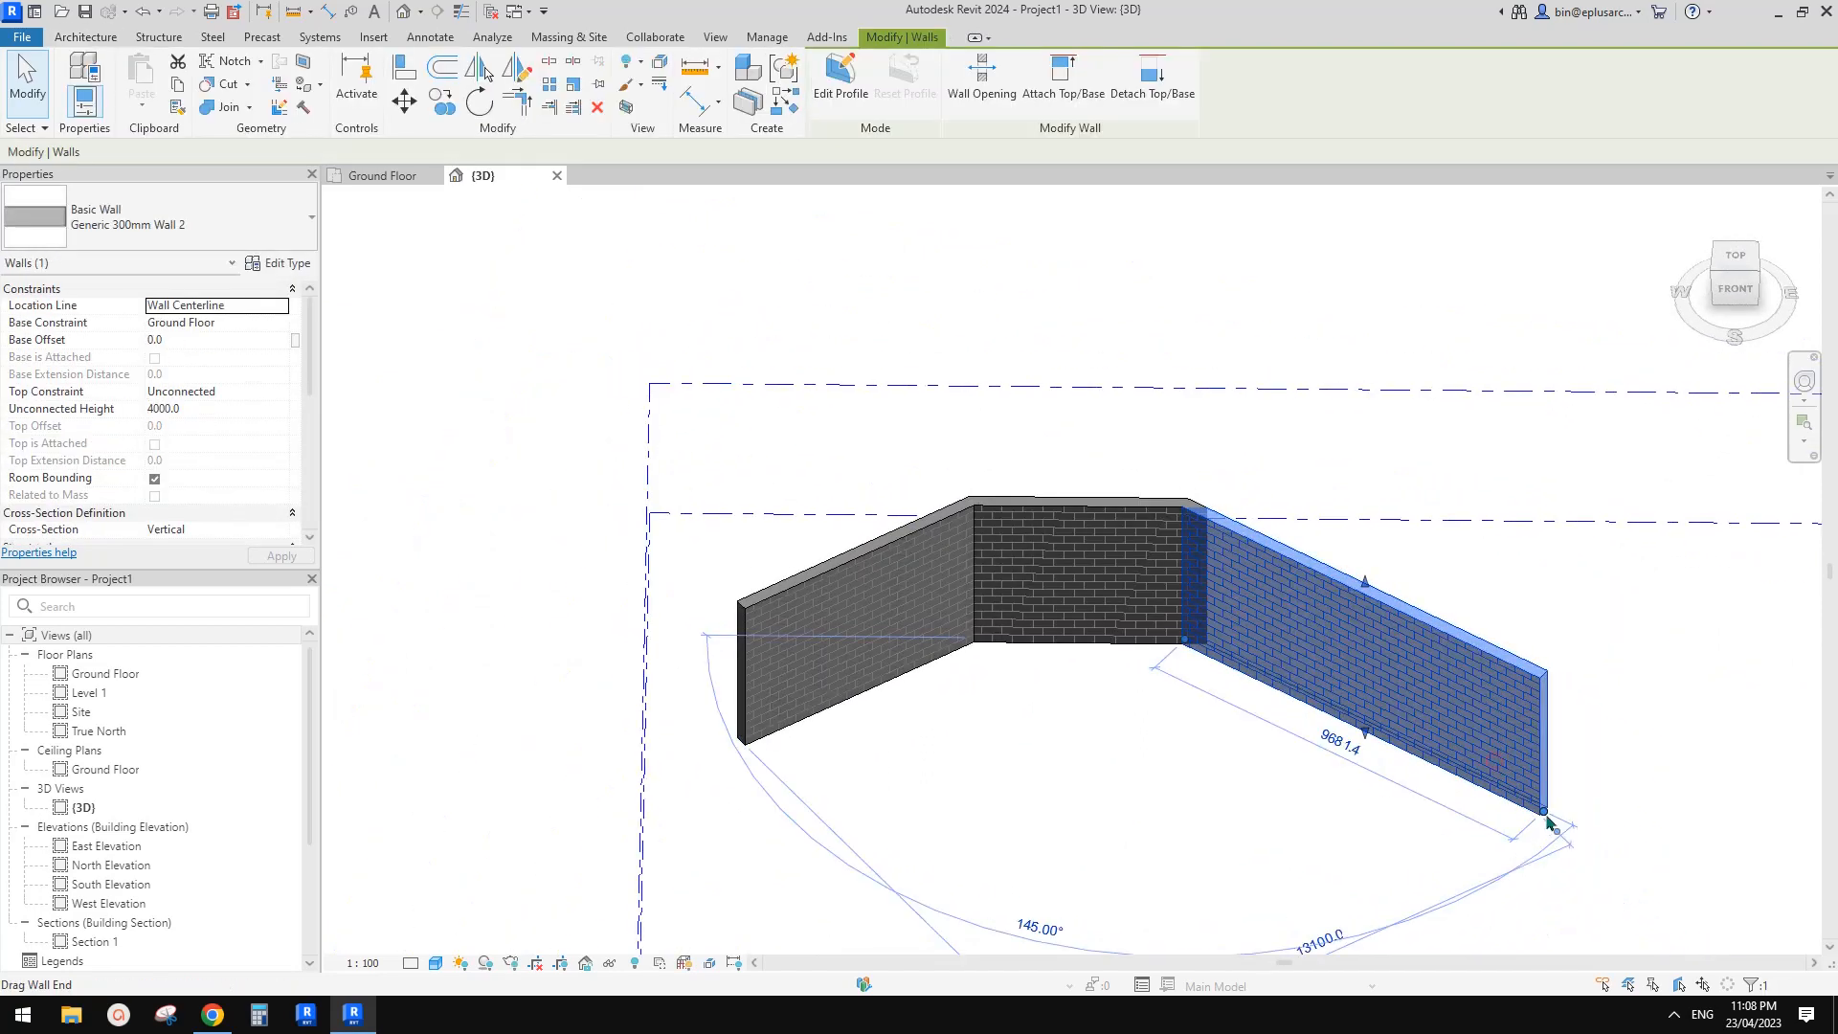
left_click_drag(1544, 814, 1433, 762)
left_click(718, 805)
scroll(711, 807, "up", 1)
left_click(842, 649)
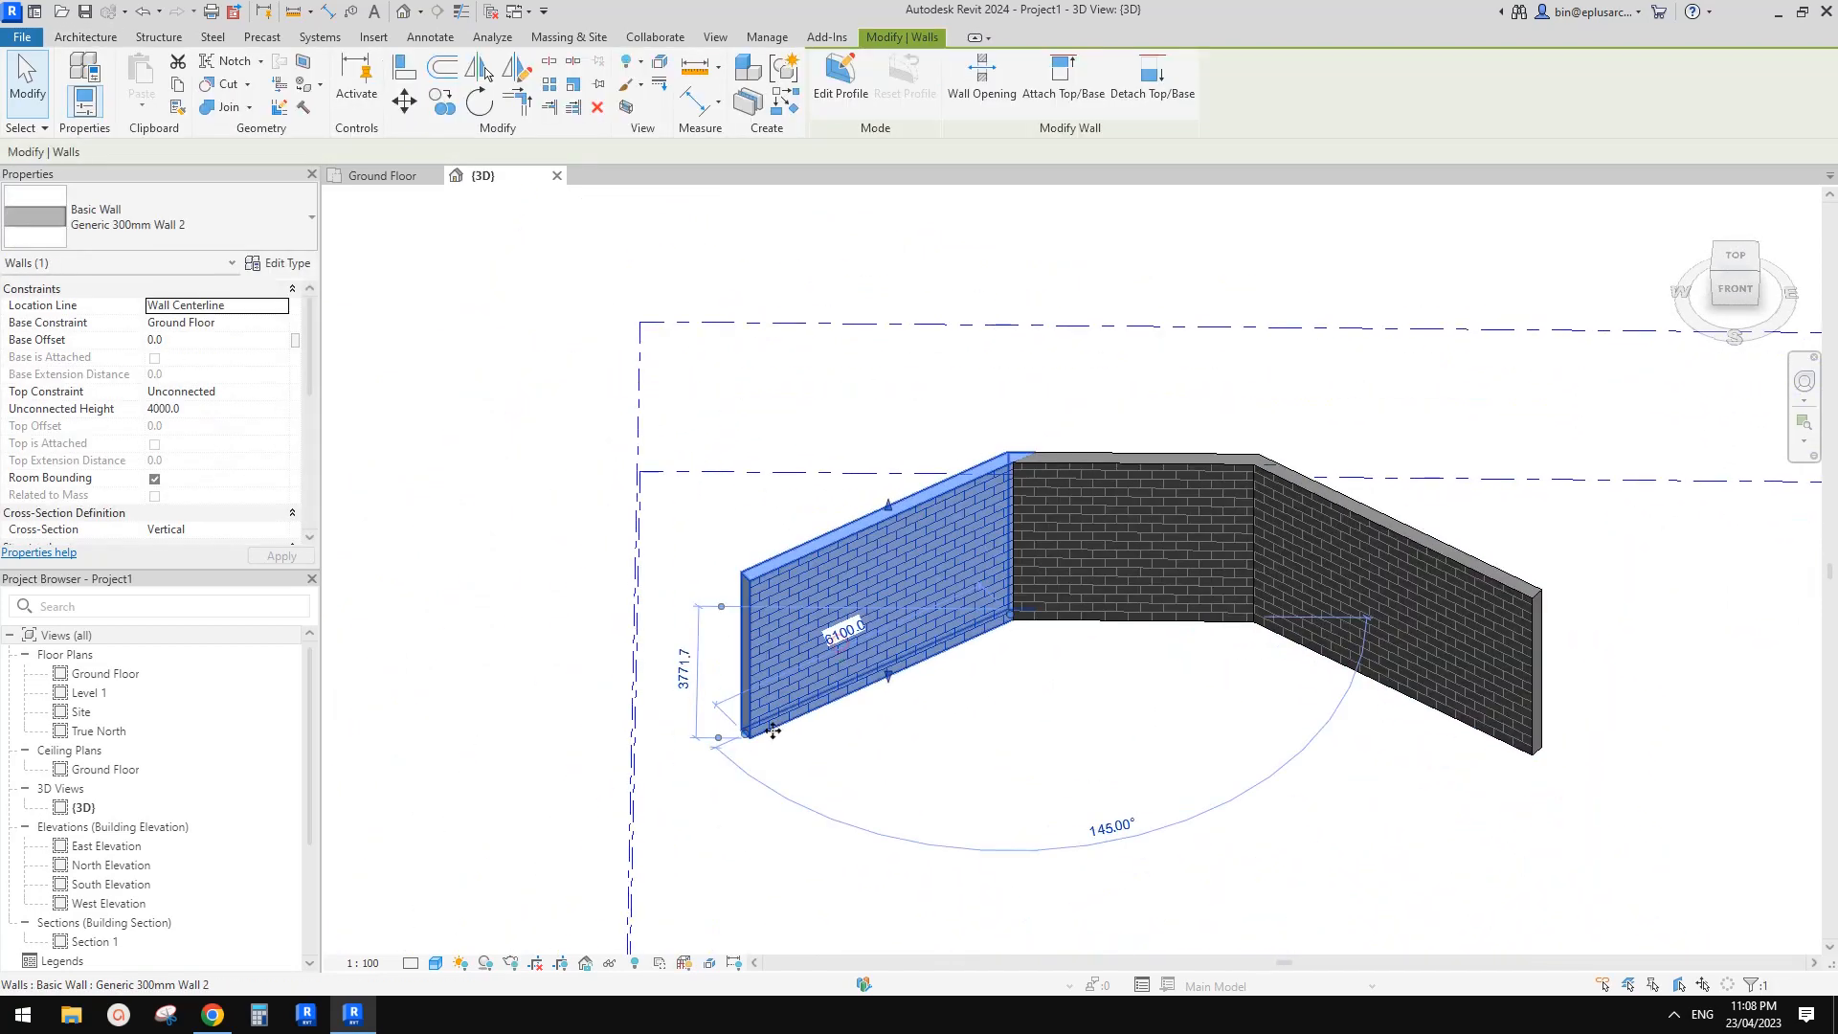
left_click_drag(746, 734, 781, 718)
left_click(1066, 642)
- Edit the middle wall's profile and sketch a vertical line 1800 mm up from its bottom edge near the left end
scroll(1132, 600, "up", 1)
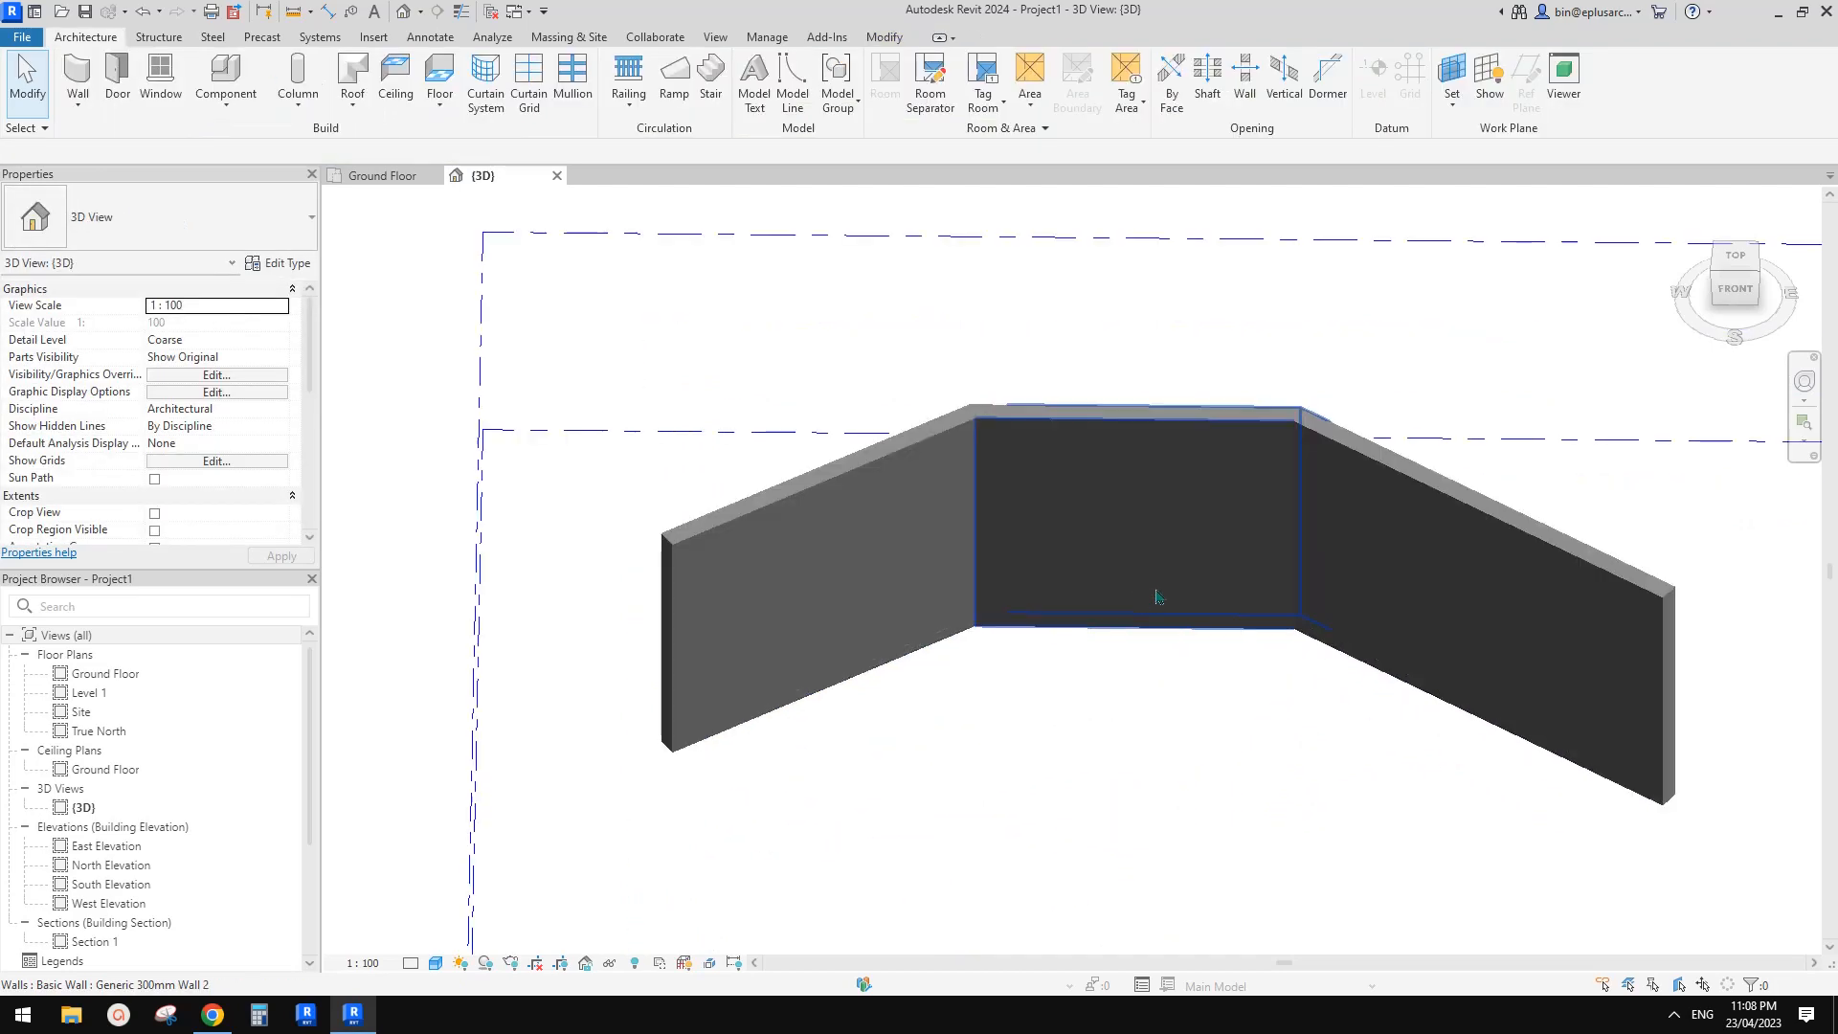
middle_click_drag(1157, 596, 1296, 539, "shift")
left_click(1058, 509)
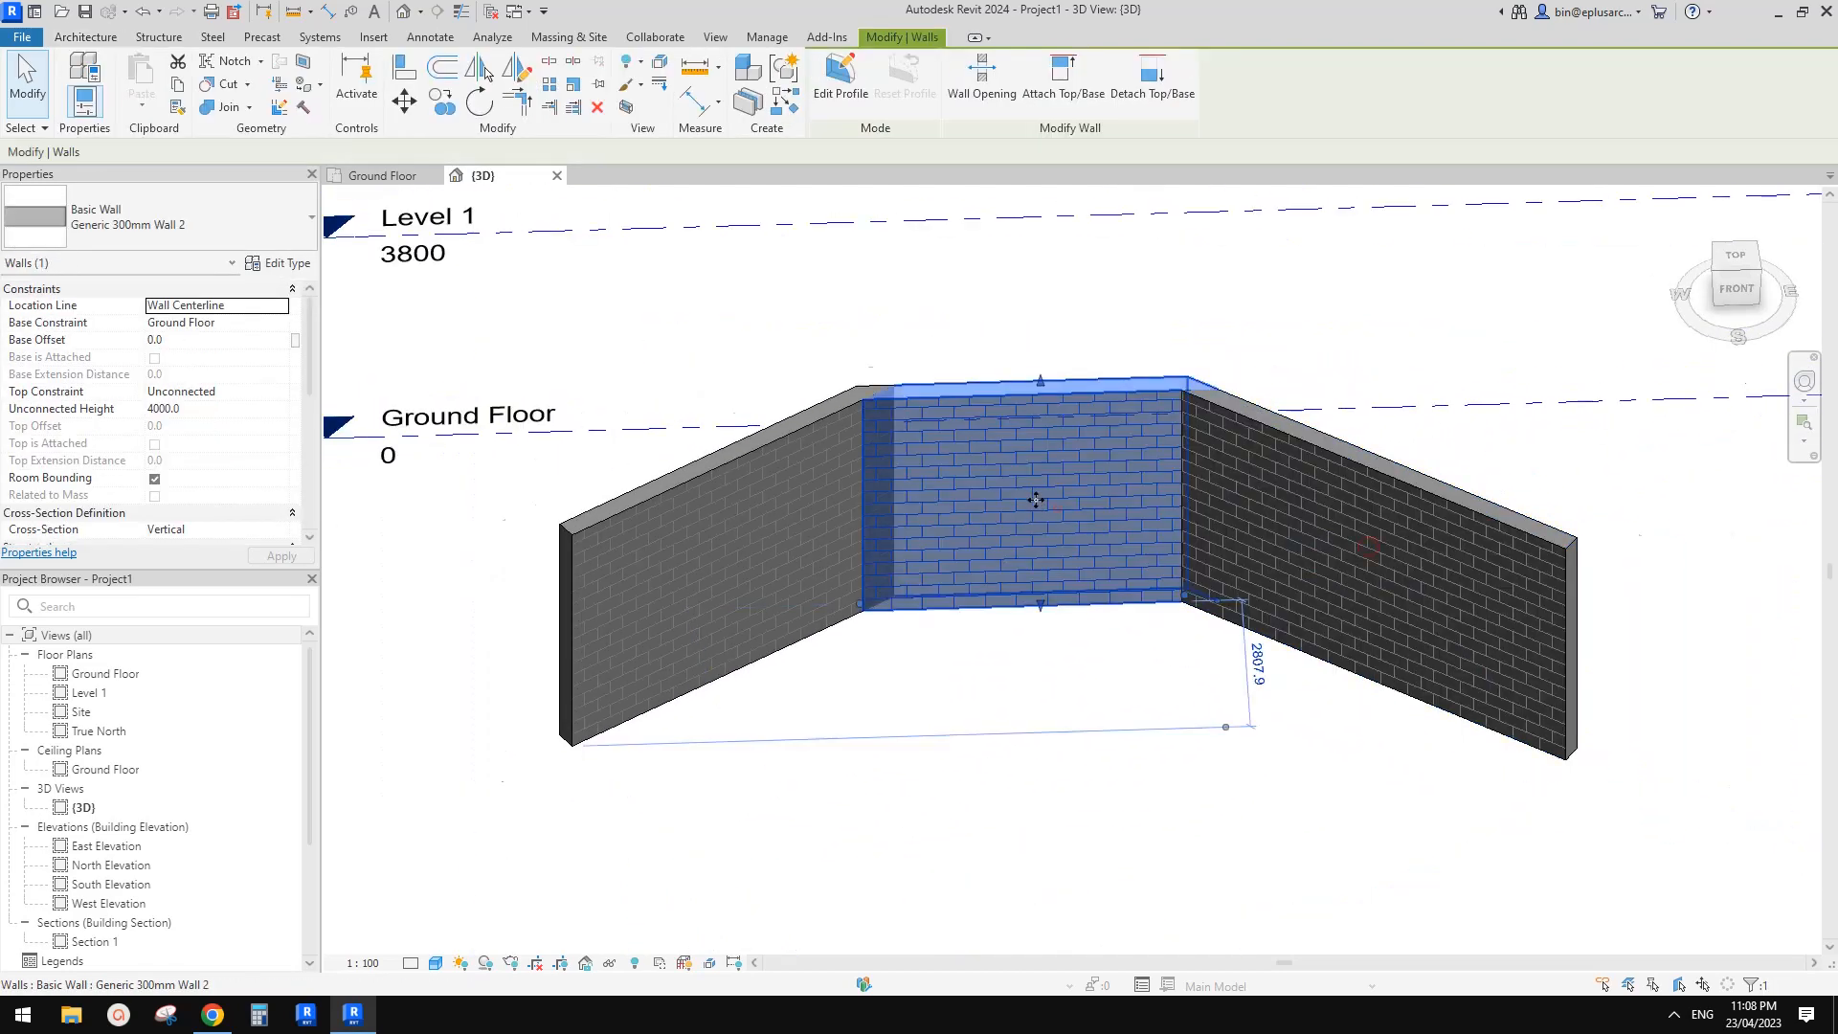
scroll(1040, 502, "up", 3)
middle_click_drag(1054, 462, 1047, 458)
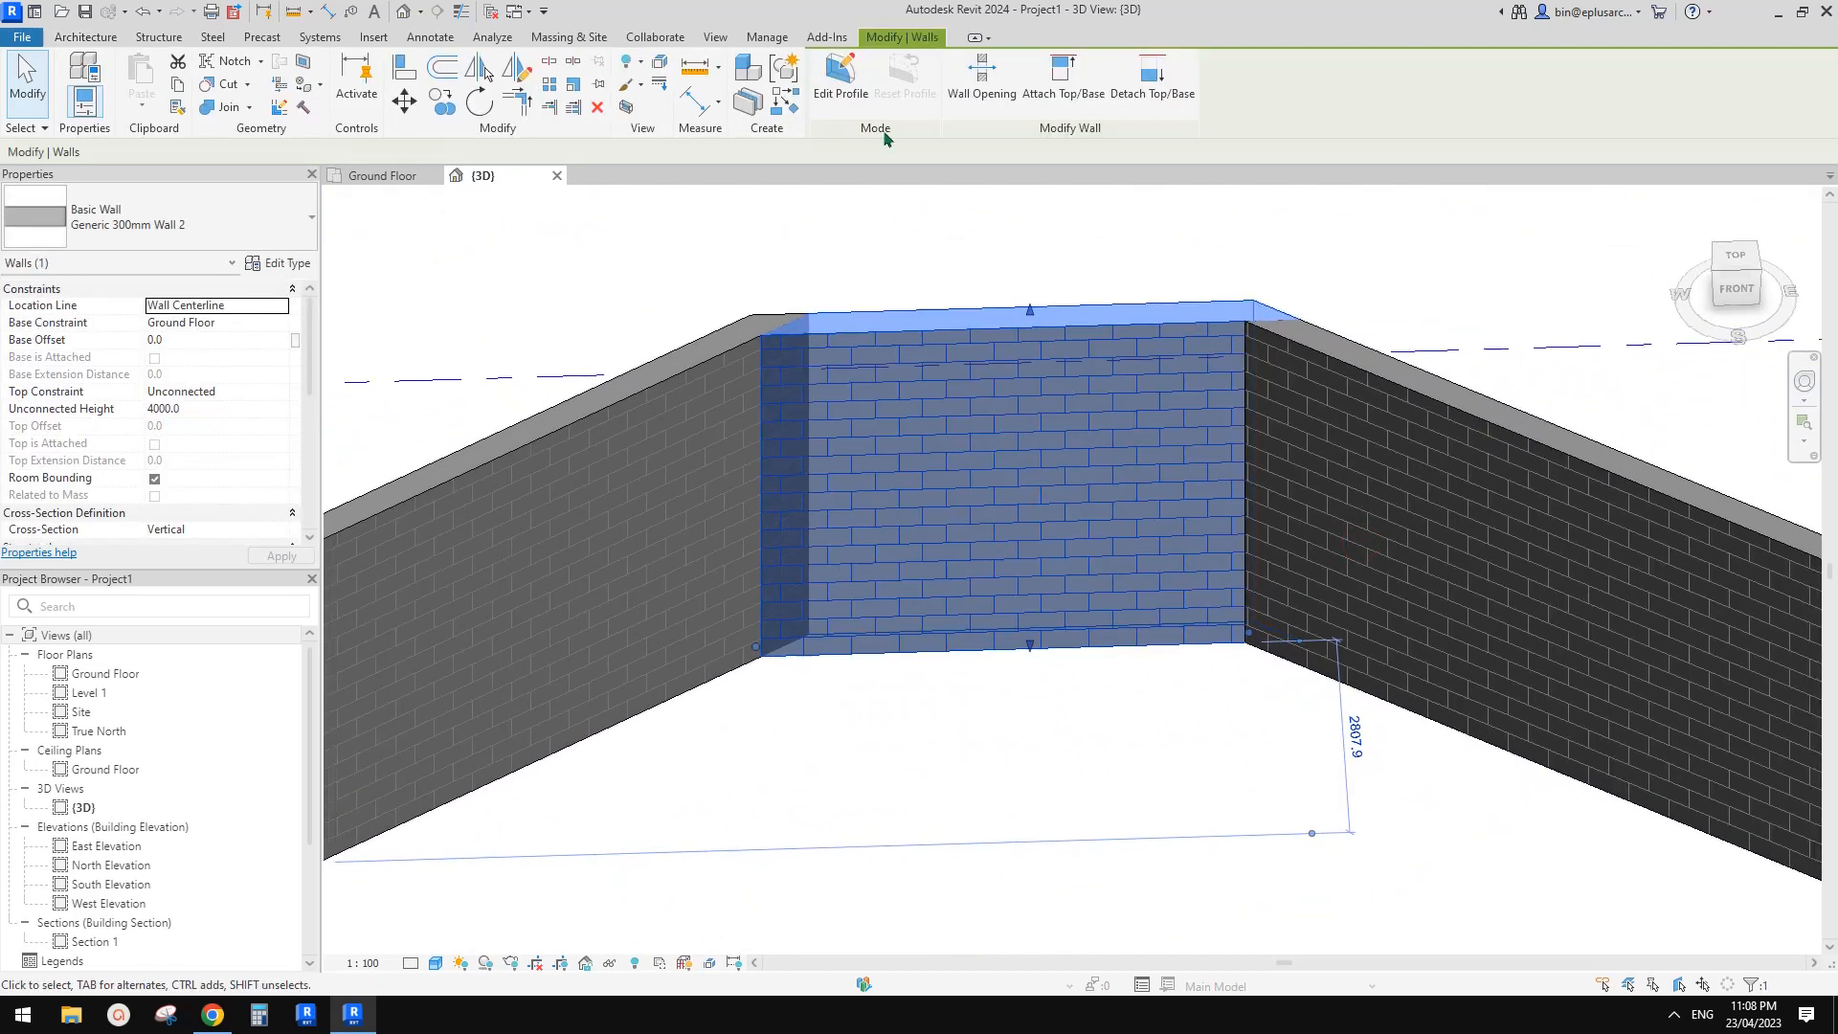
left_click(842, 76)
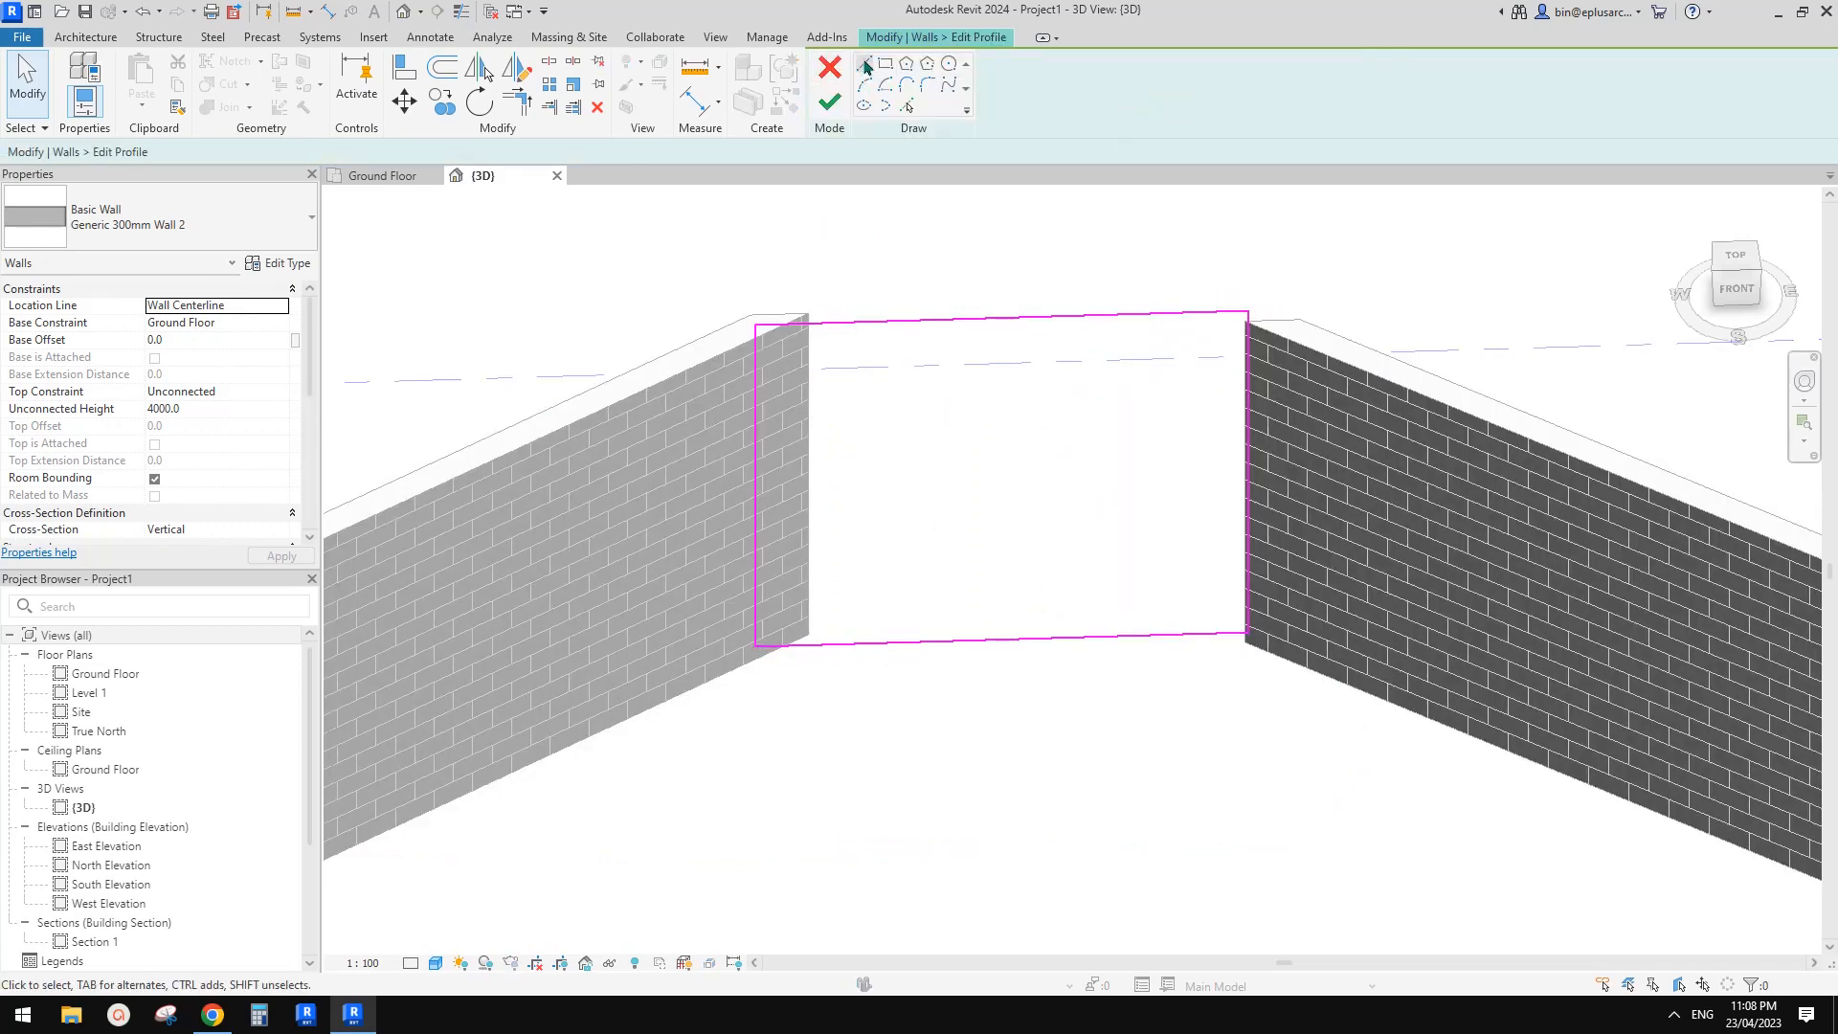
left_click(864, 65)
left_click(893, 642)
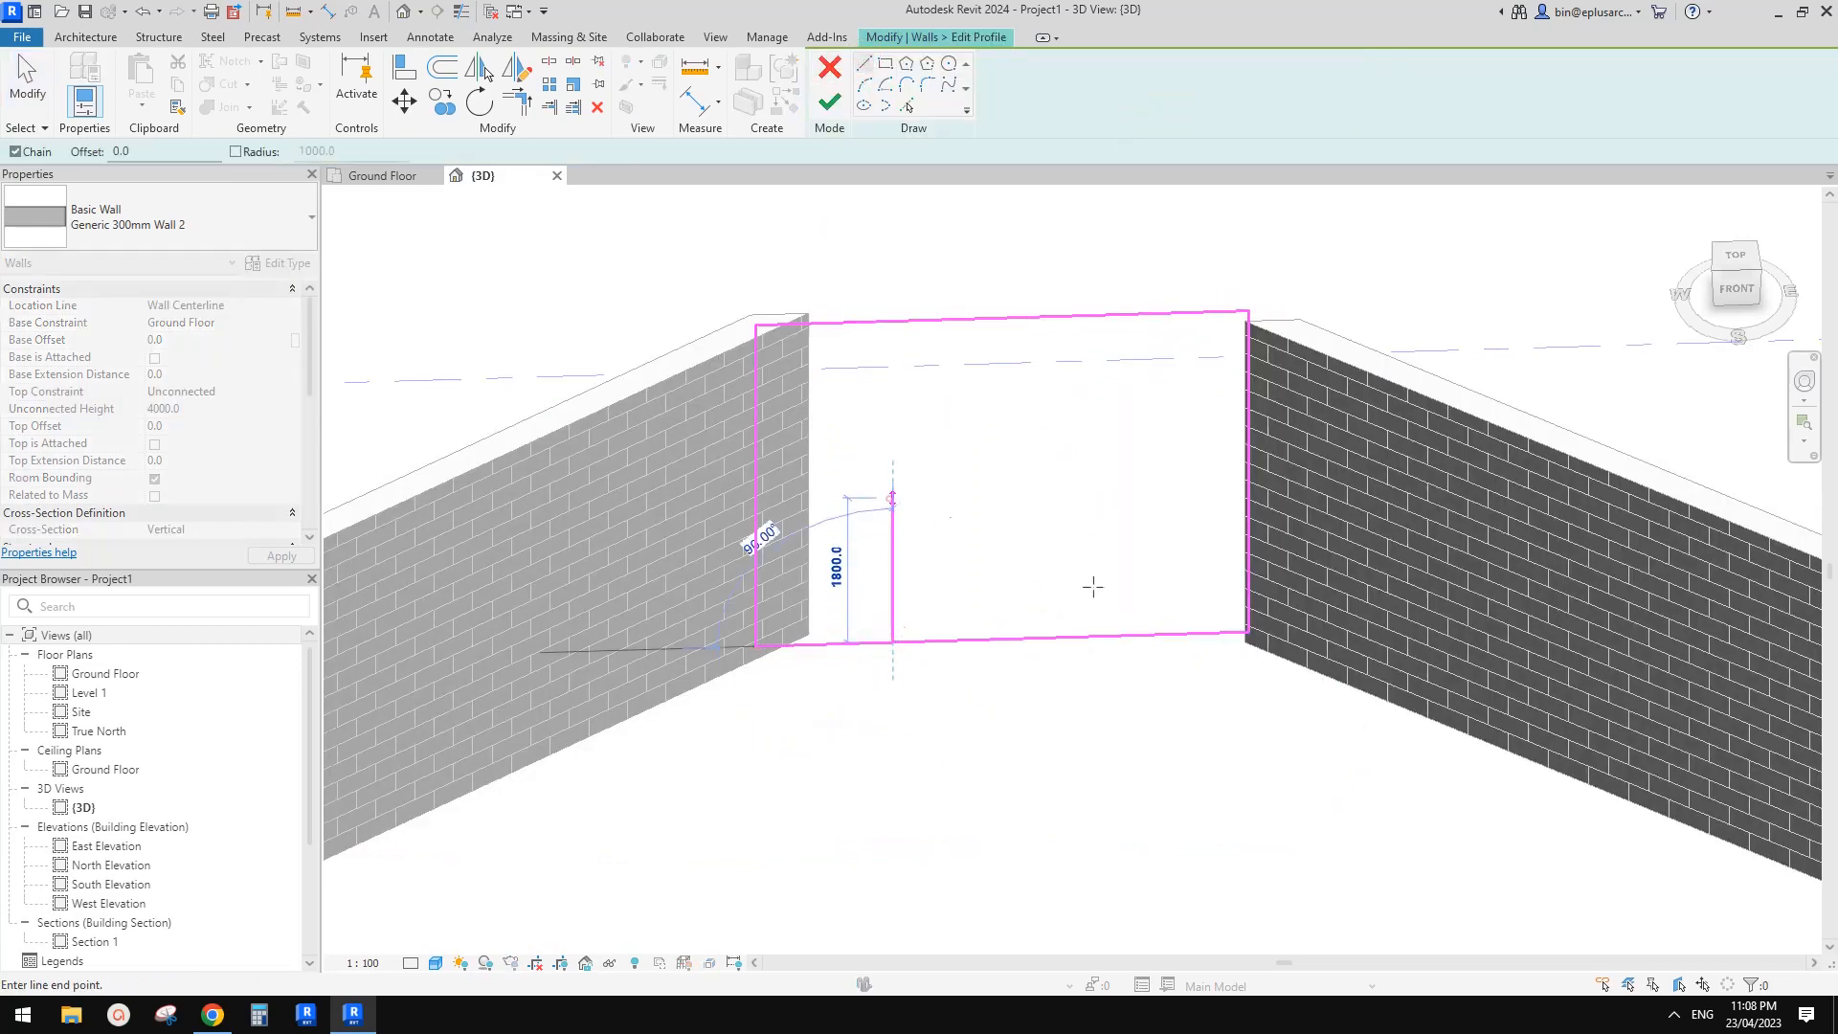
key("Escape")
key("Escape")
- Copy the 1800 mm vertical sketch line along the middle wall's bottom edge to form the opening's right side
left_click(891, 528)
key("c")
key("o")
left_click(893, 642)
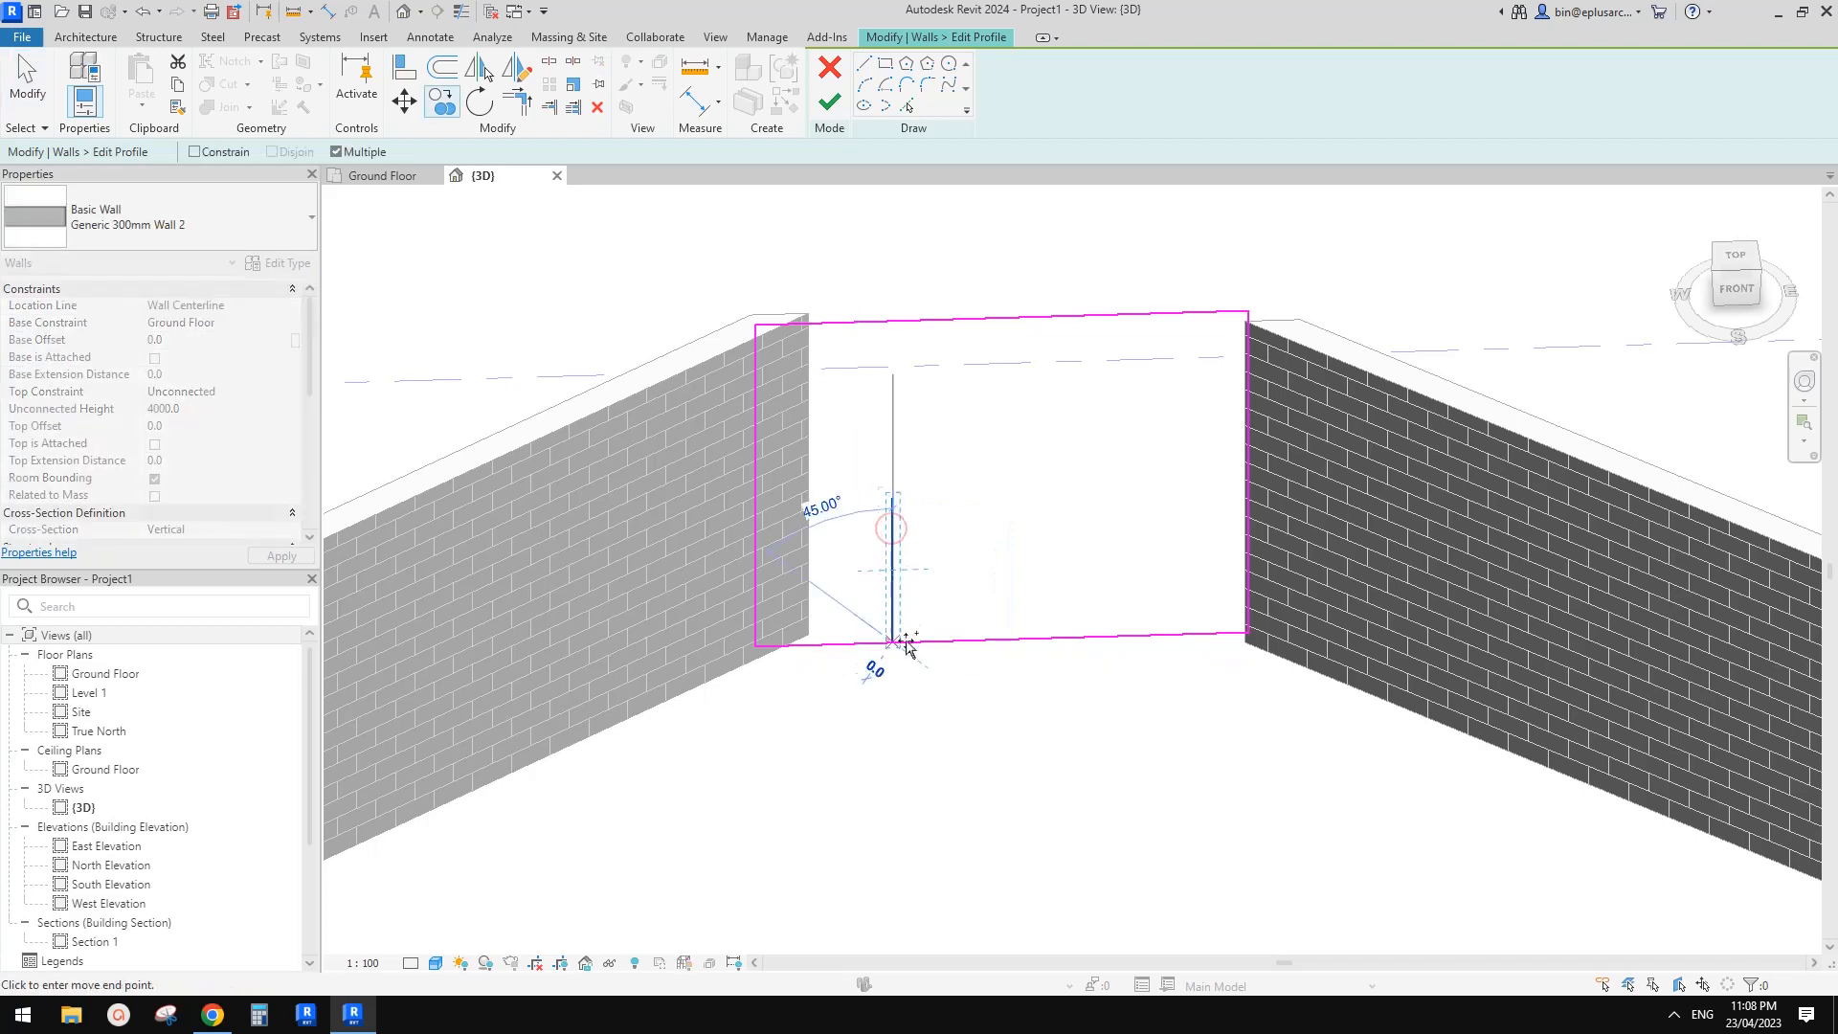
left_click(1116, 637)
- Join the tops of the two vertical lines with a three-point arc of about 1246 mm radius
left_click(864, 84)
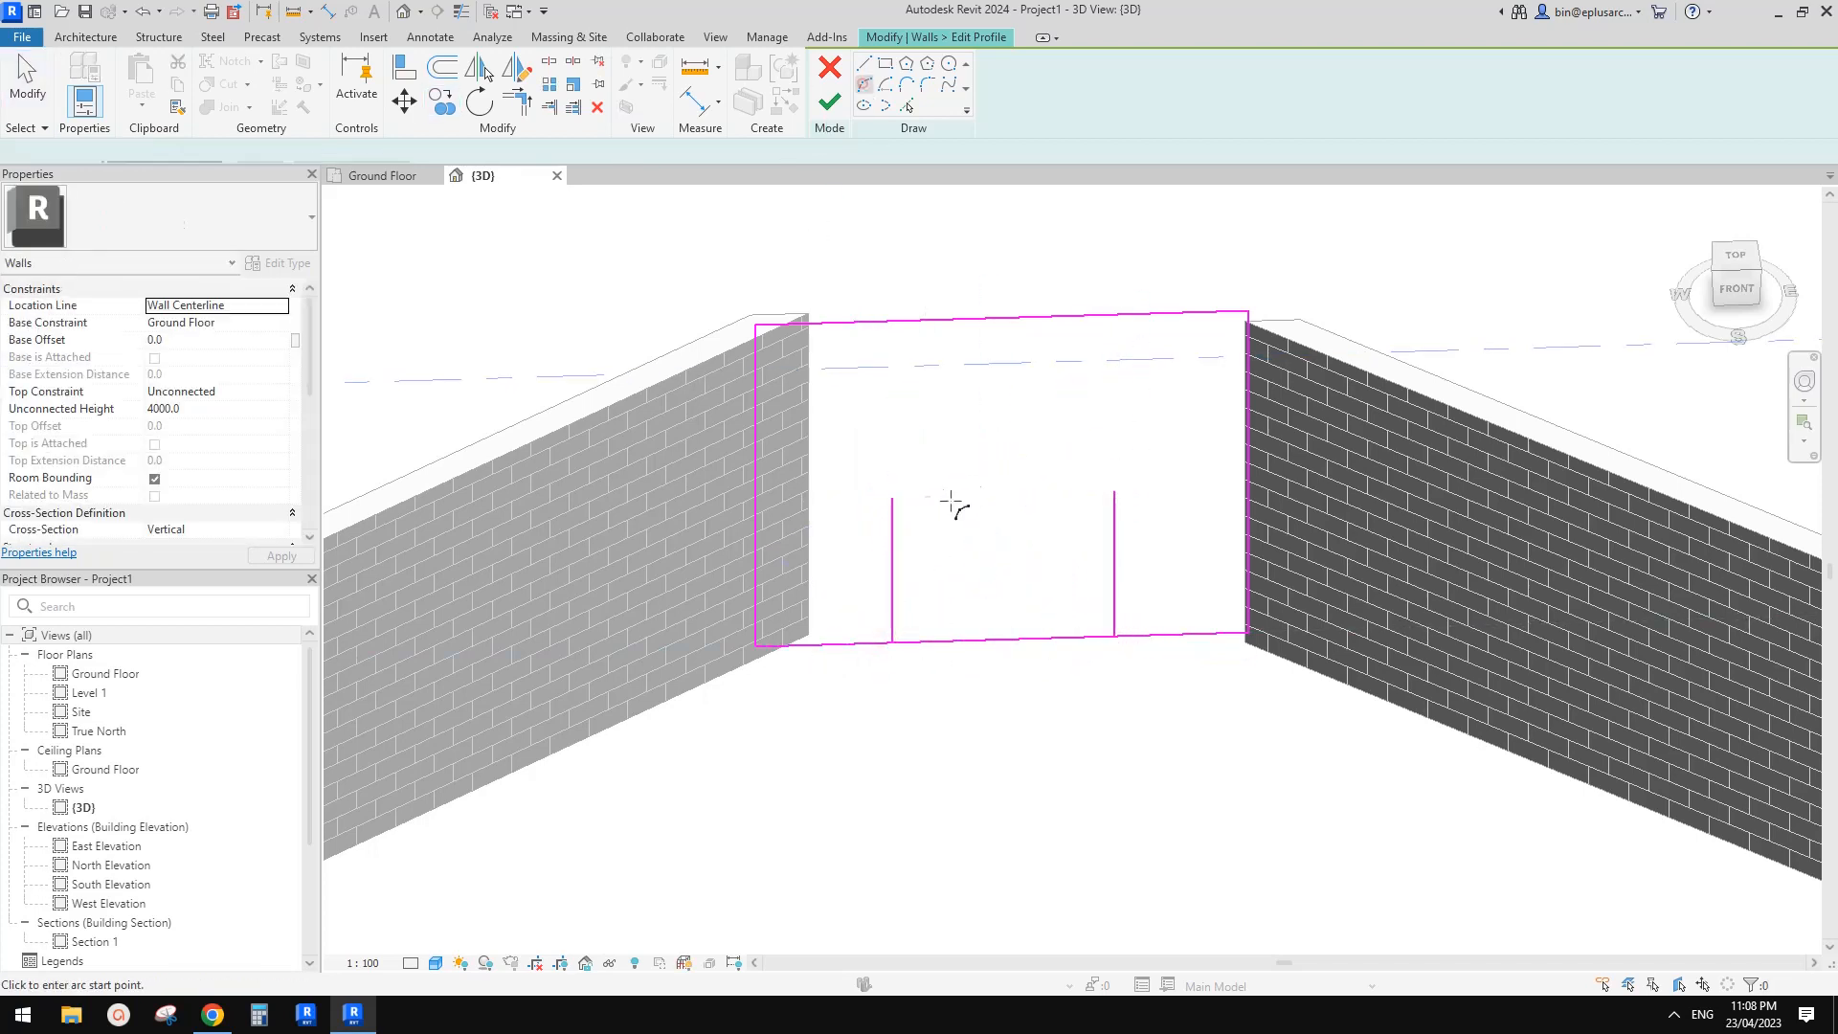
left_click(892, 498)
left_click(1115, 493)
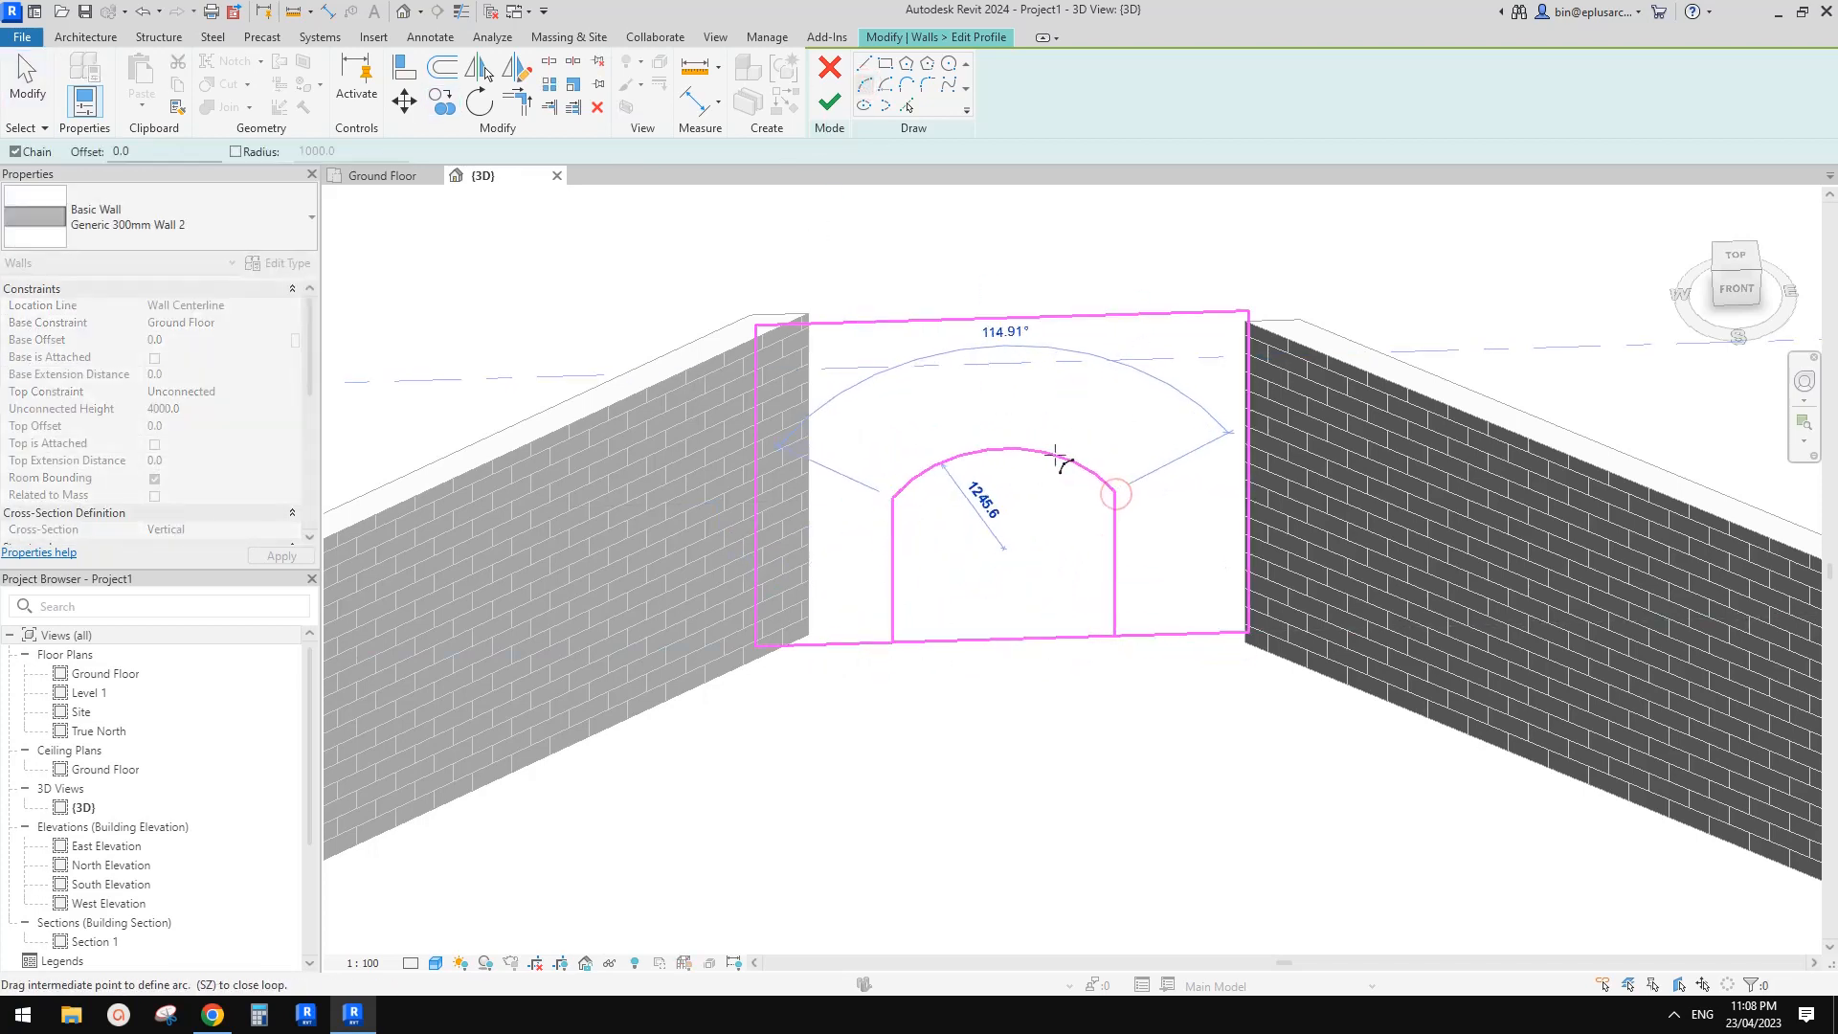
left_click(1056, 458)
- Split the middle wall's bottom edge, trim it to both sides of the arched opening, and finish the profile
key("l")
left_click(989, 641)
key("t")
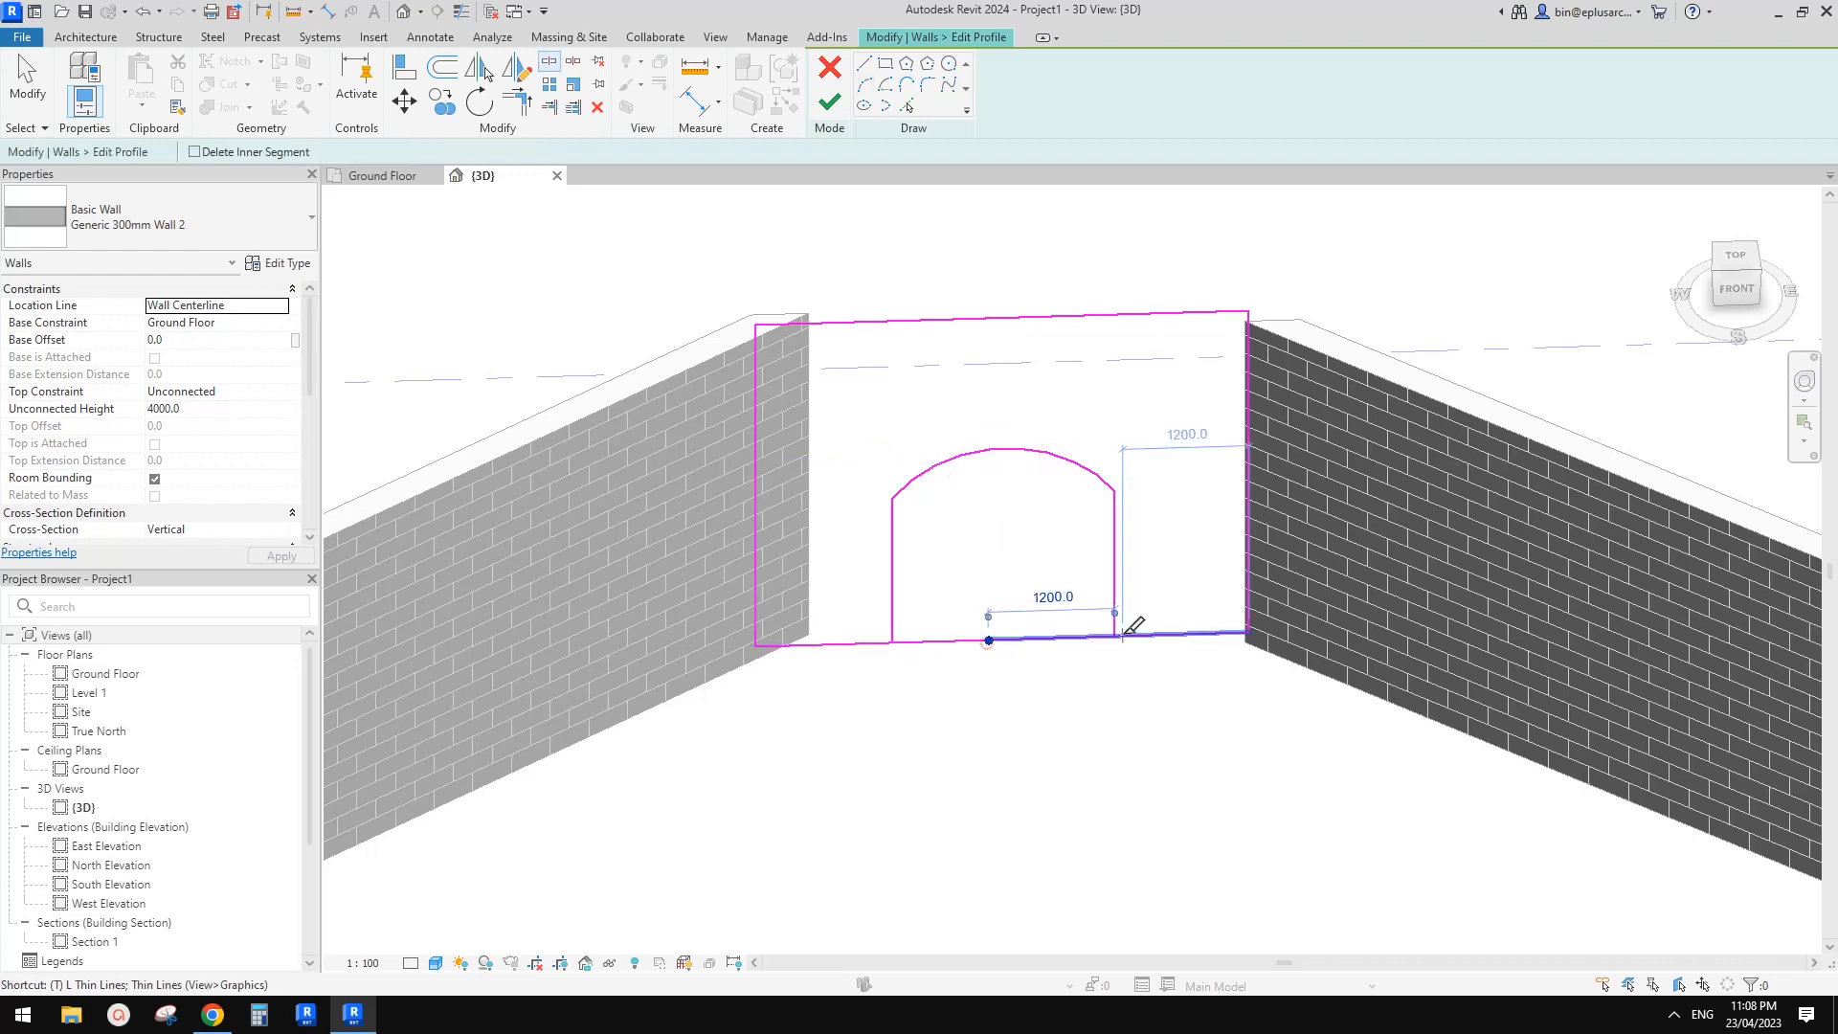
key("r")
left_click(1114, 617)
left_click(1137, 633)
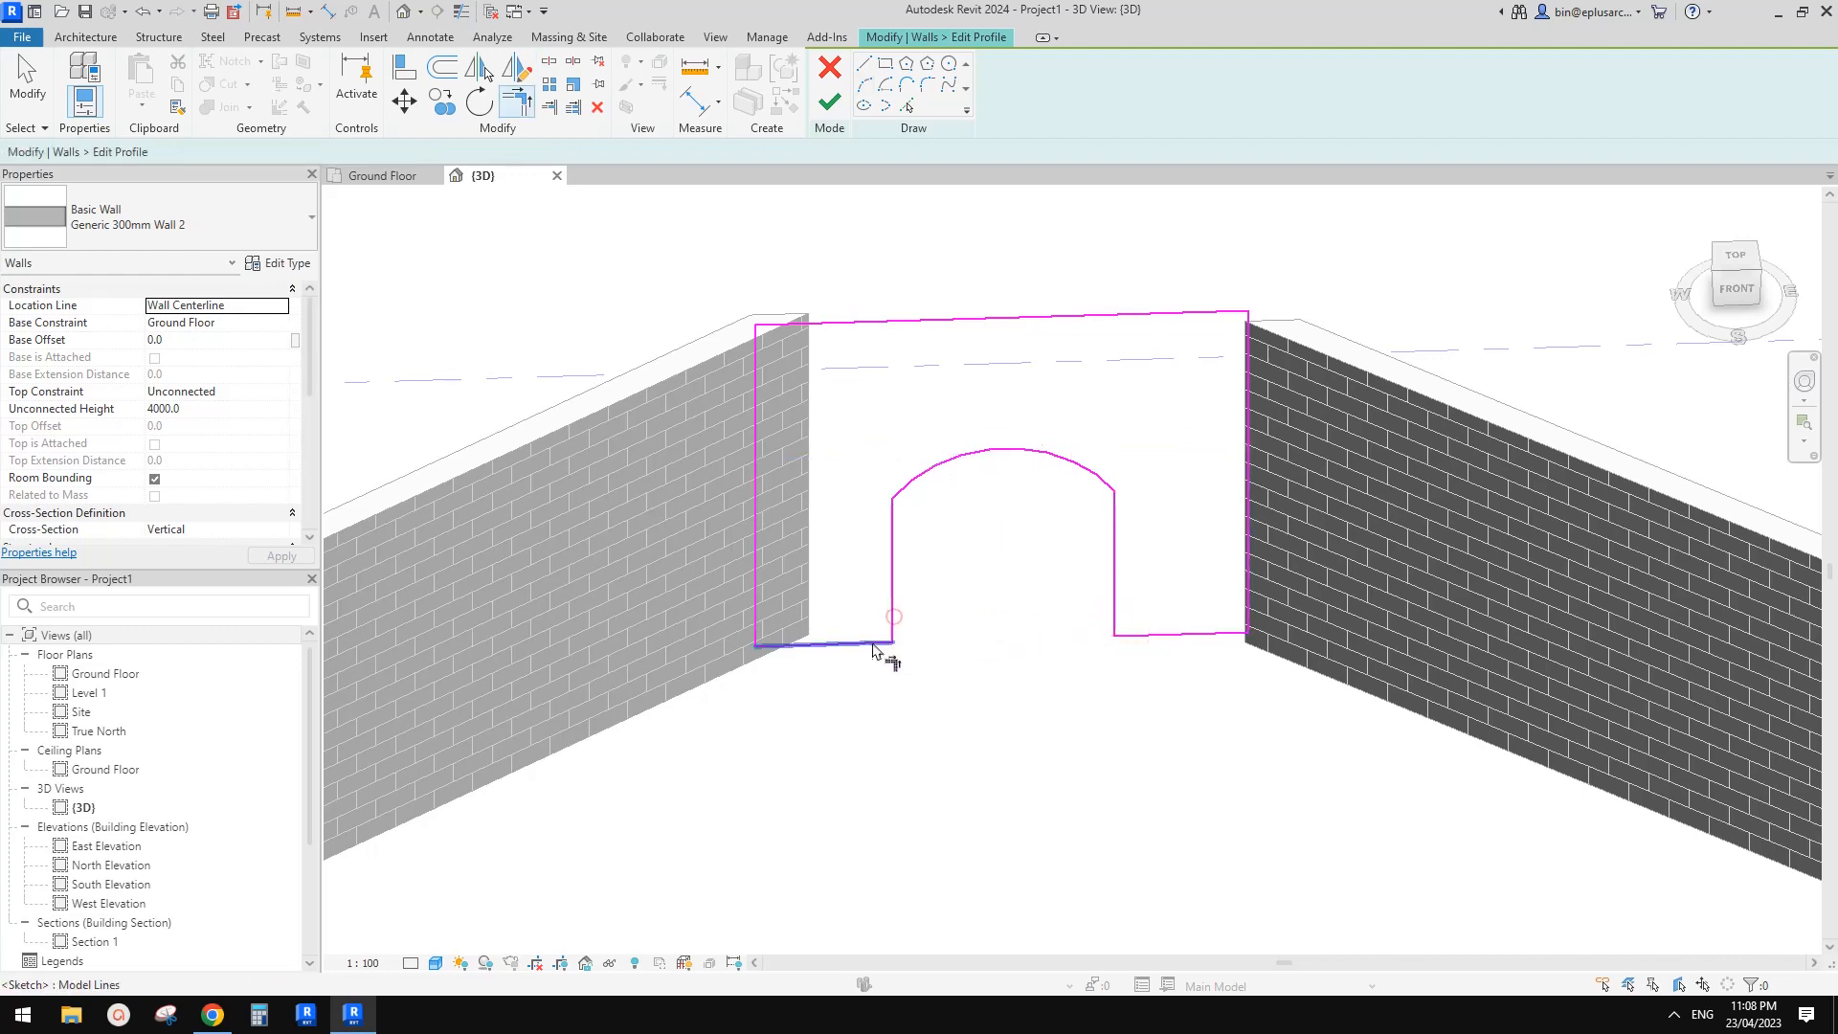
left_click(873, 644)
key("Escape")
left_click(829, 102)
left_click(1261, 232)
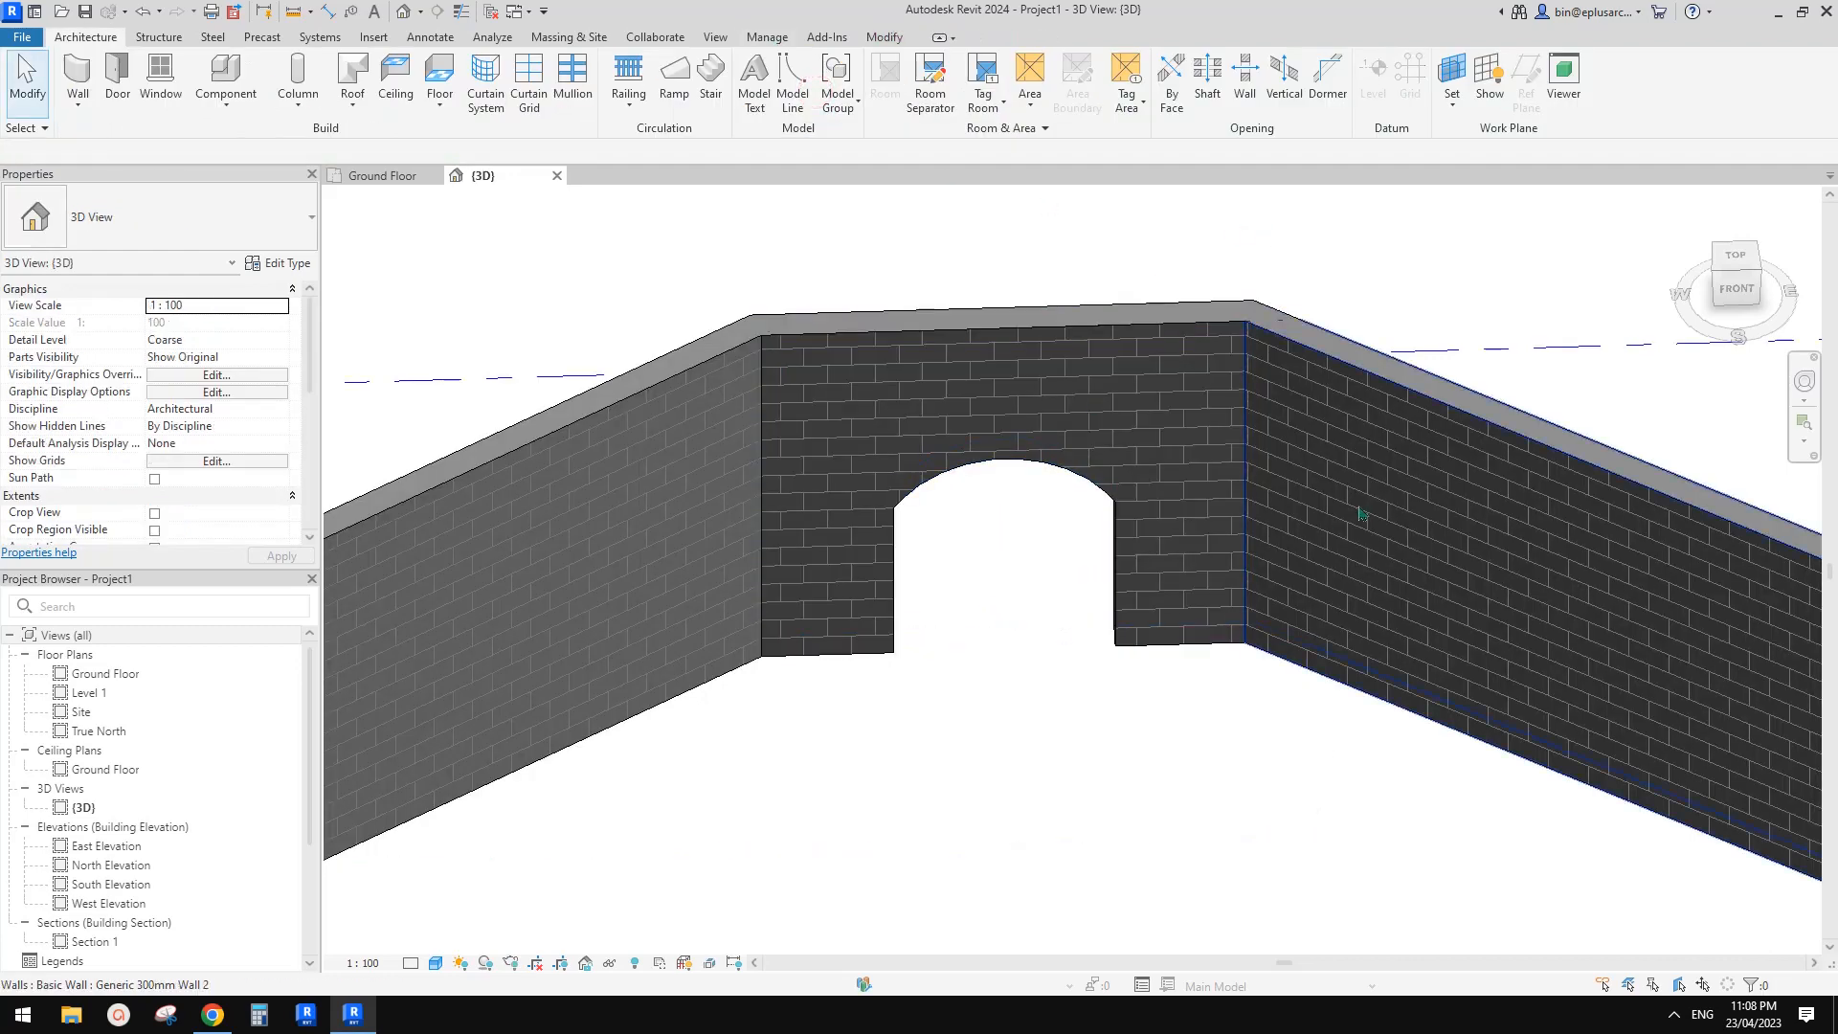
- Start an in-place model in the Walls category with the name Walls 1
scroll(1360, 514, "down", 3)
middle_click_drag(1360, 515, 1198, 551, "shift")
scroll(1194, 554, "up", 2)
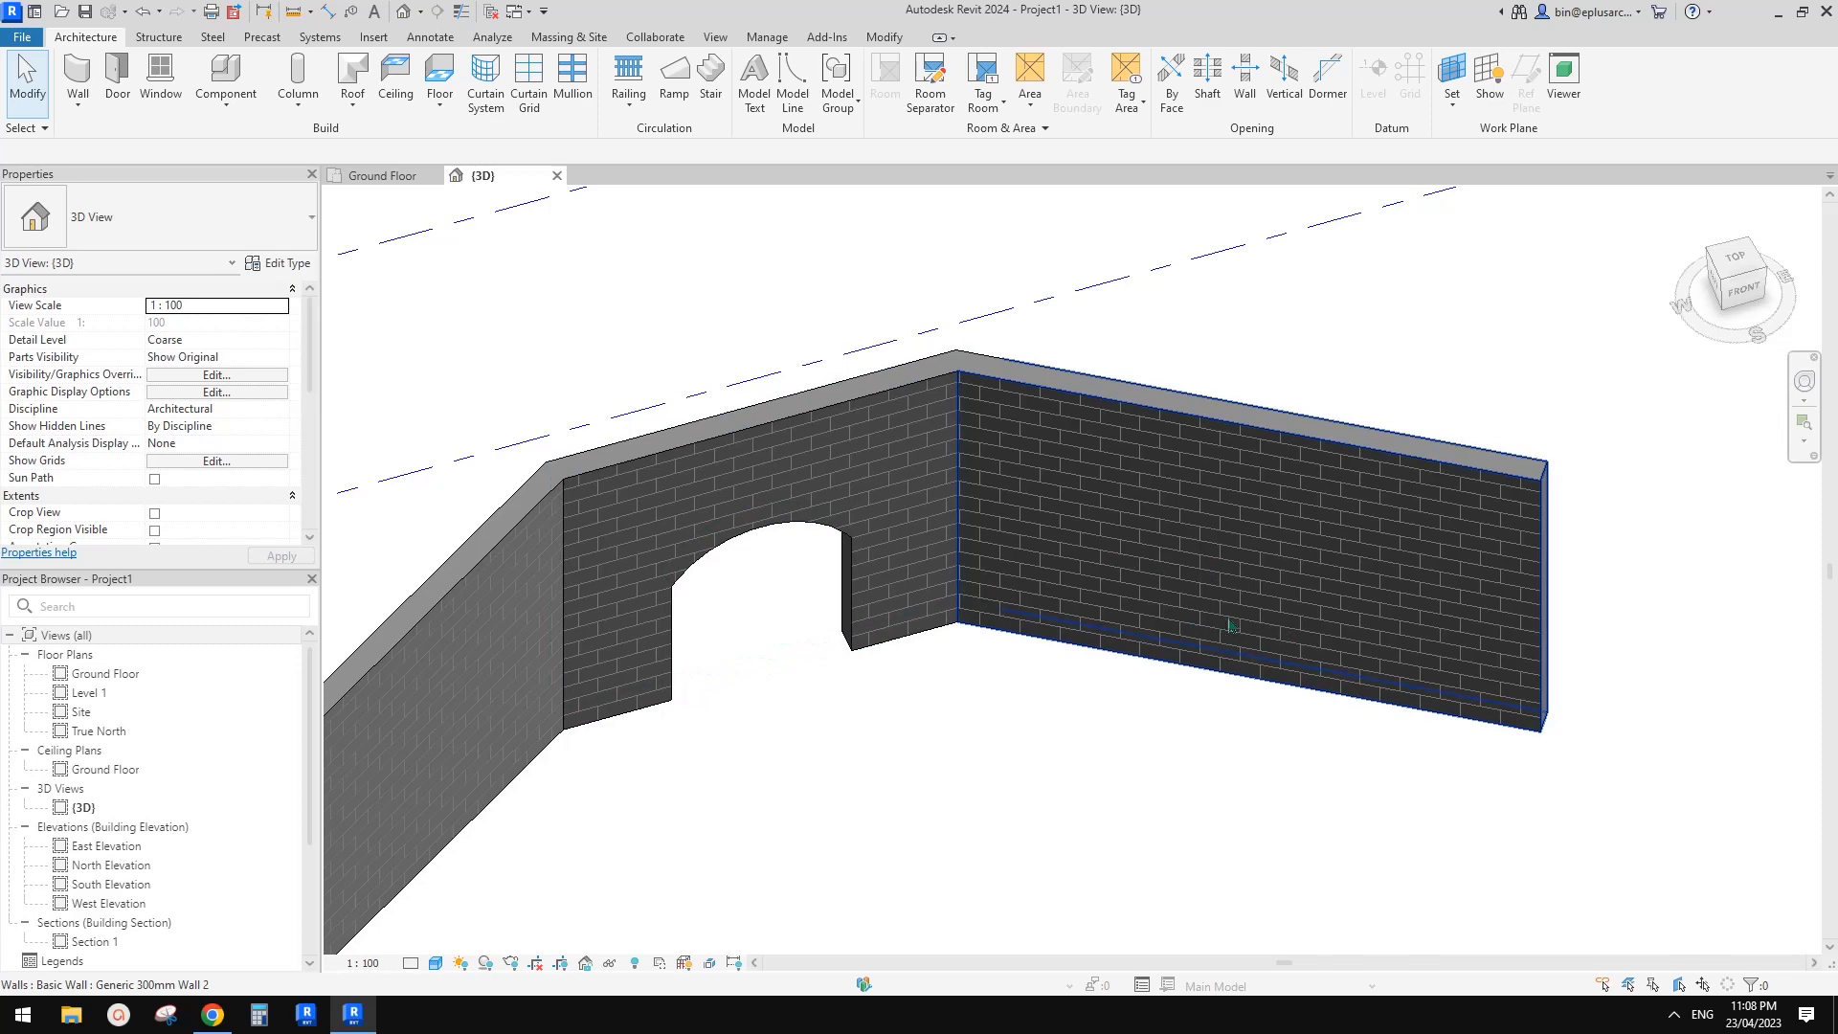
middle_click_drag(1201, 605, 1206, 613)
middle_click_drag(896, 243, 902, 250)
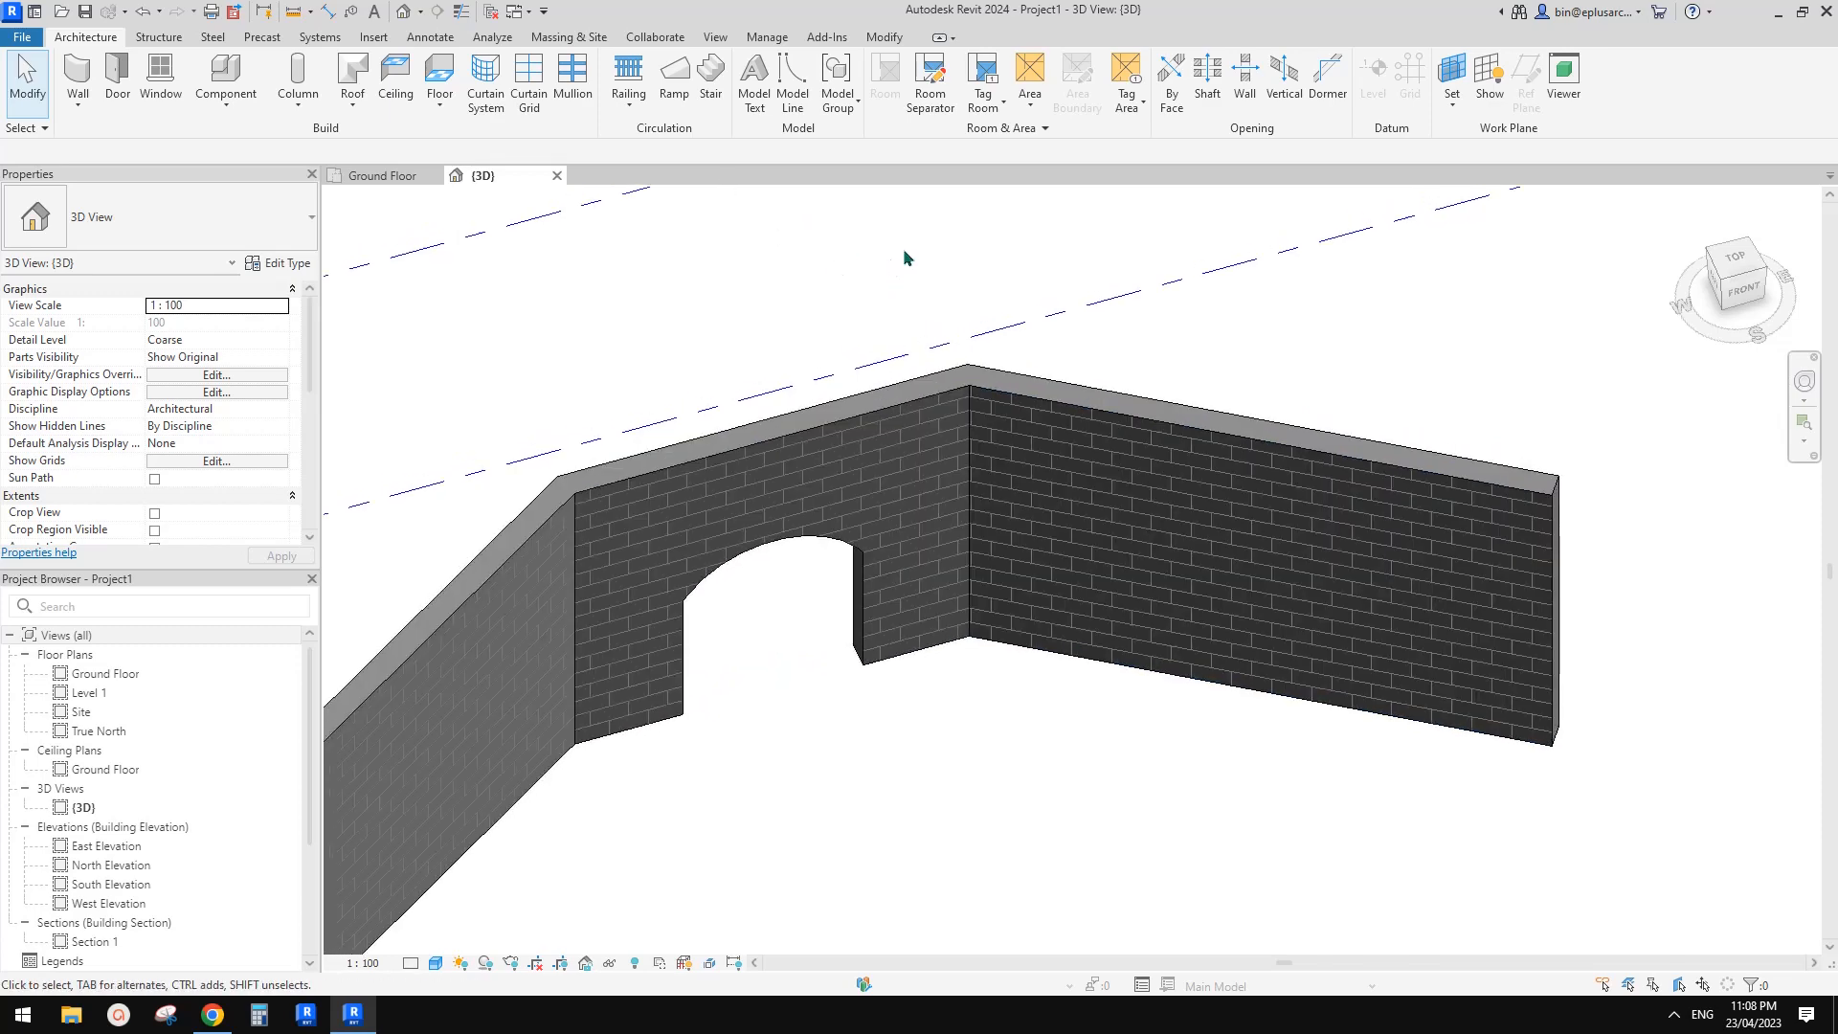
middle_click_drag(747, 227, 751, 230)
left_click(226, 101)
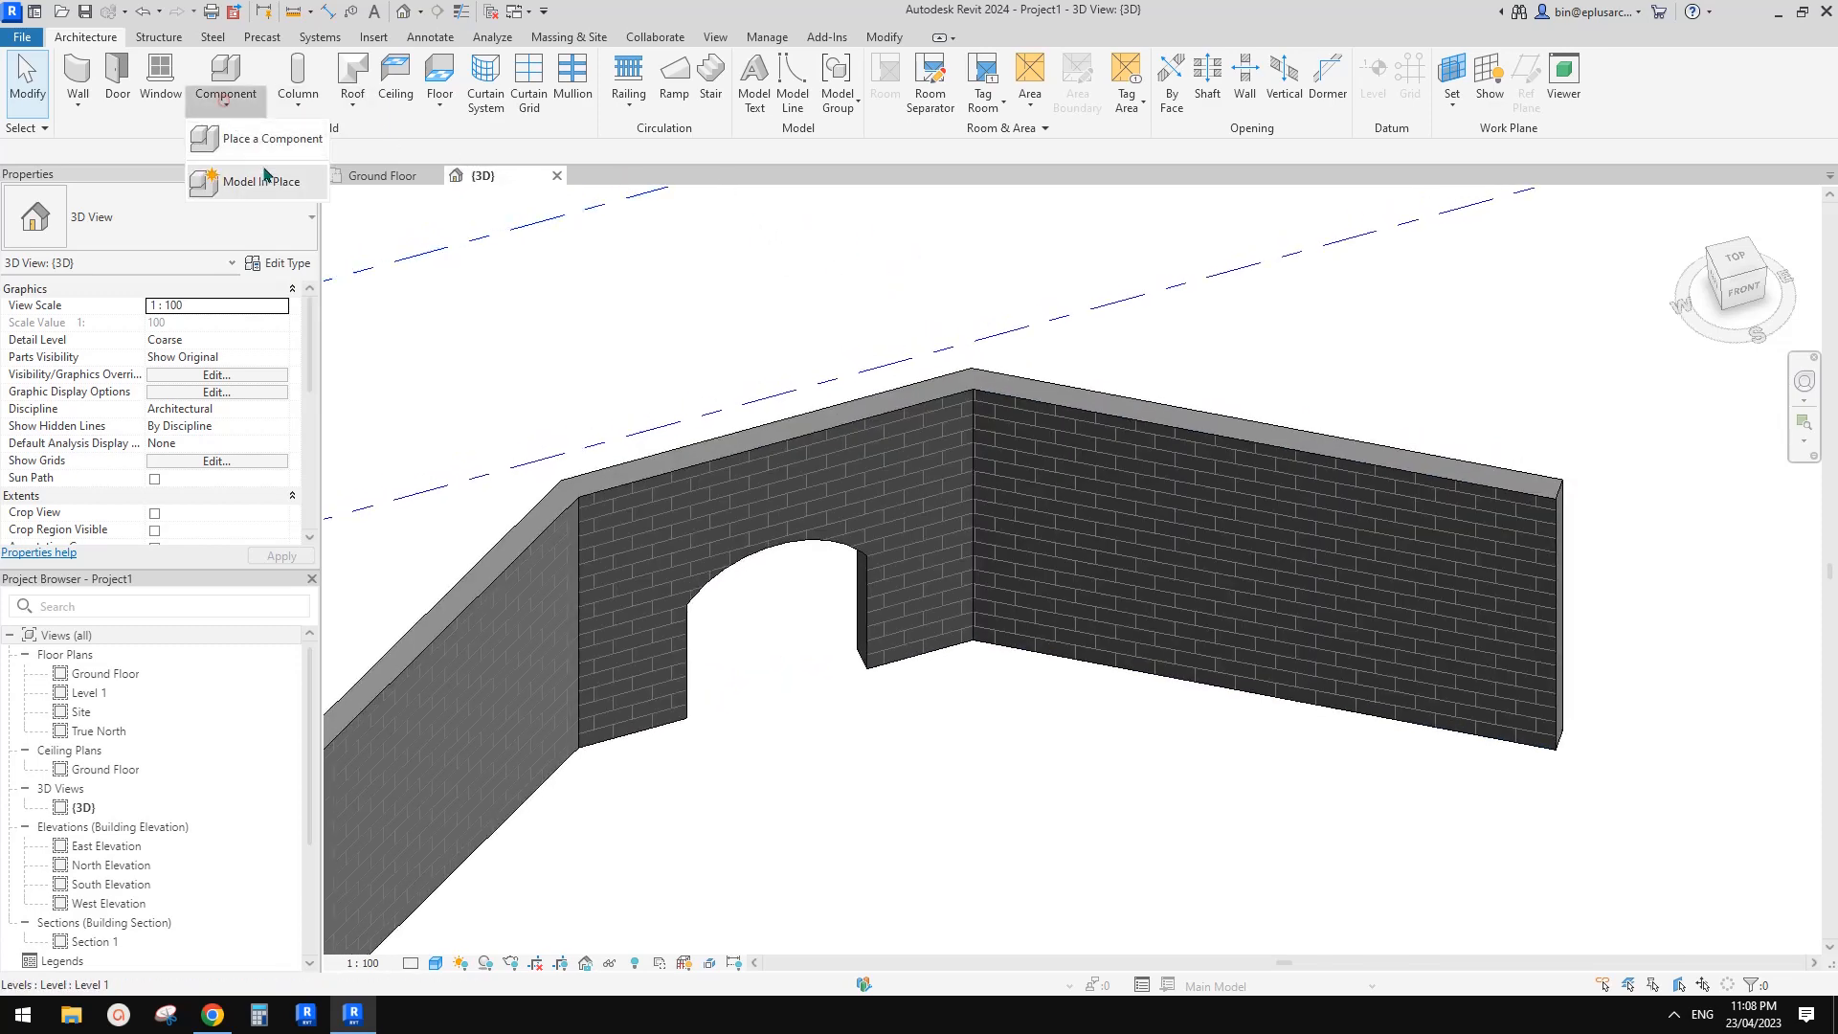
left_click(234, 186)
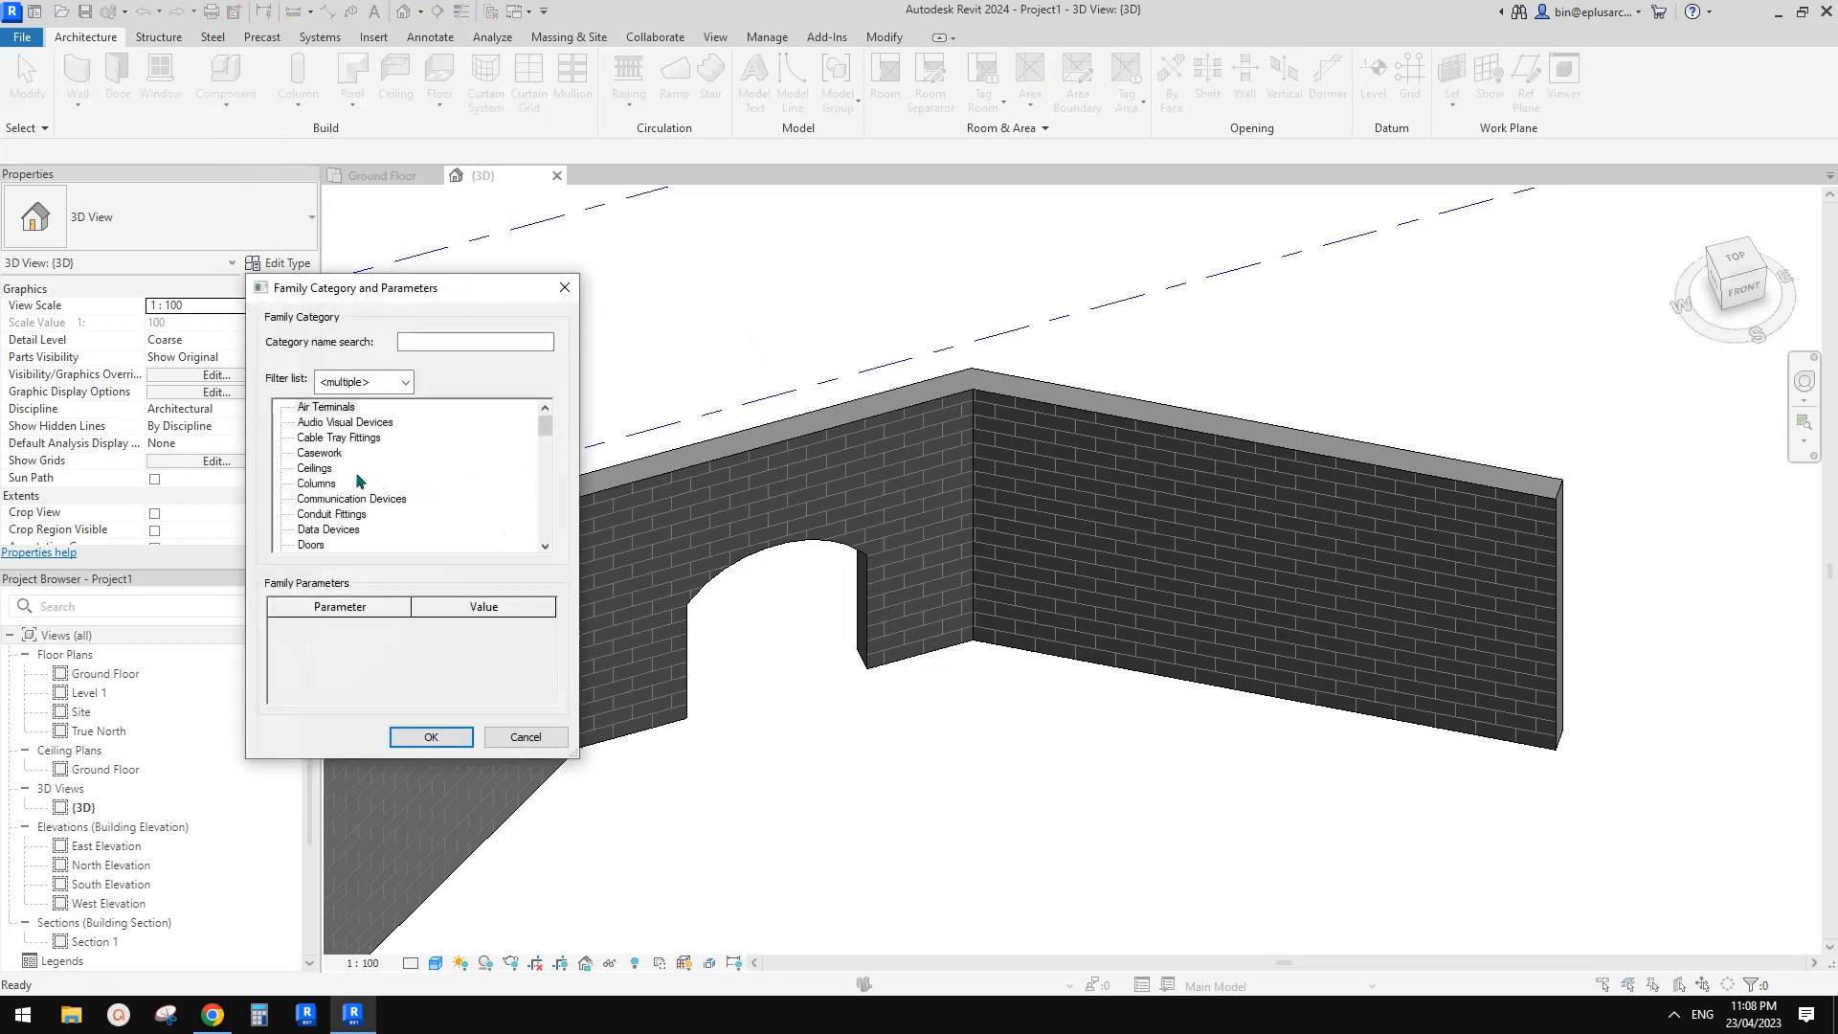
key("w")
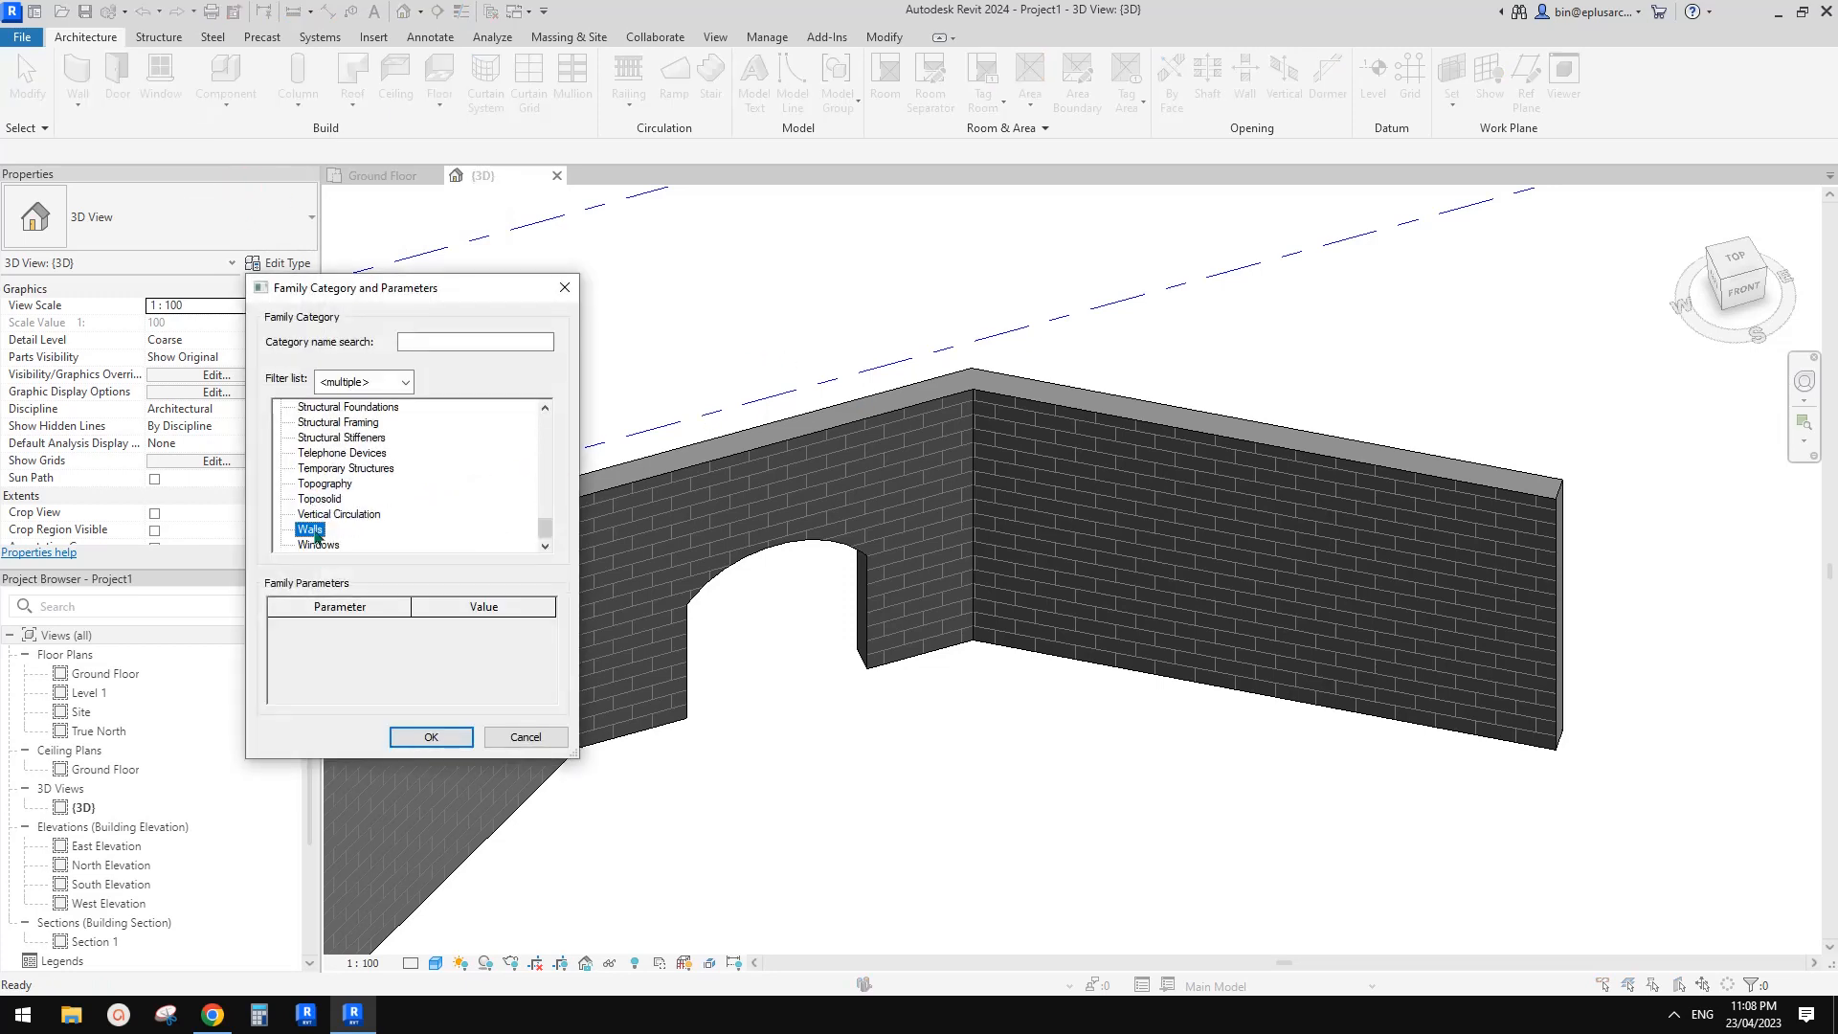
left_click(431, 737)
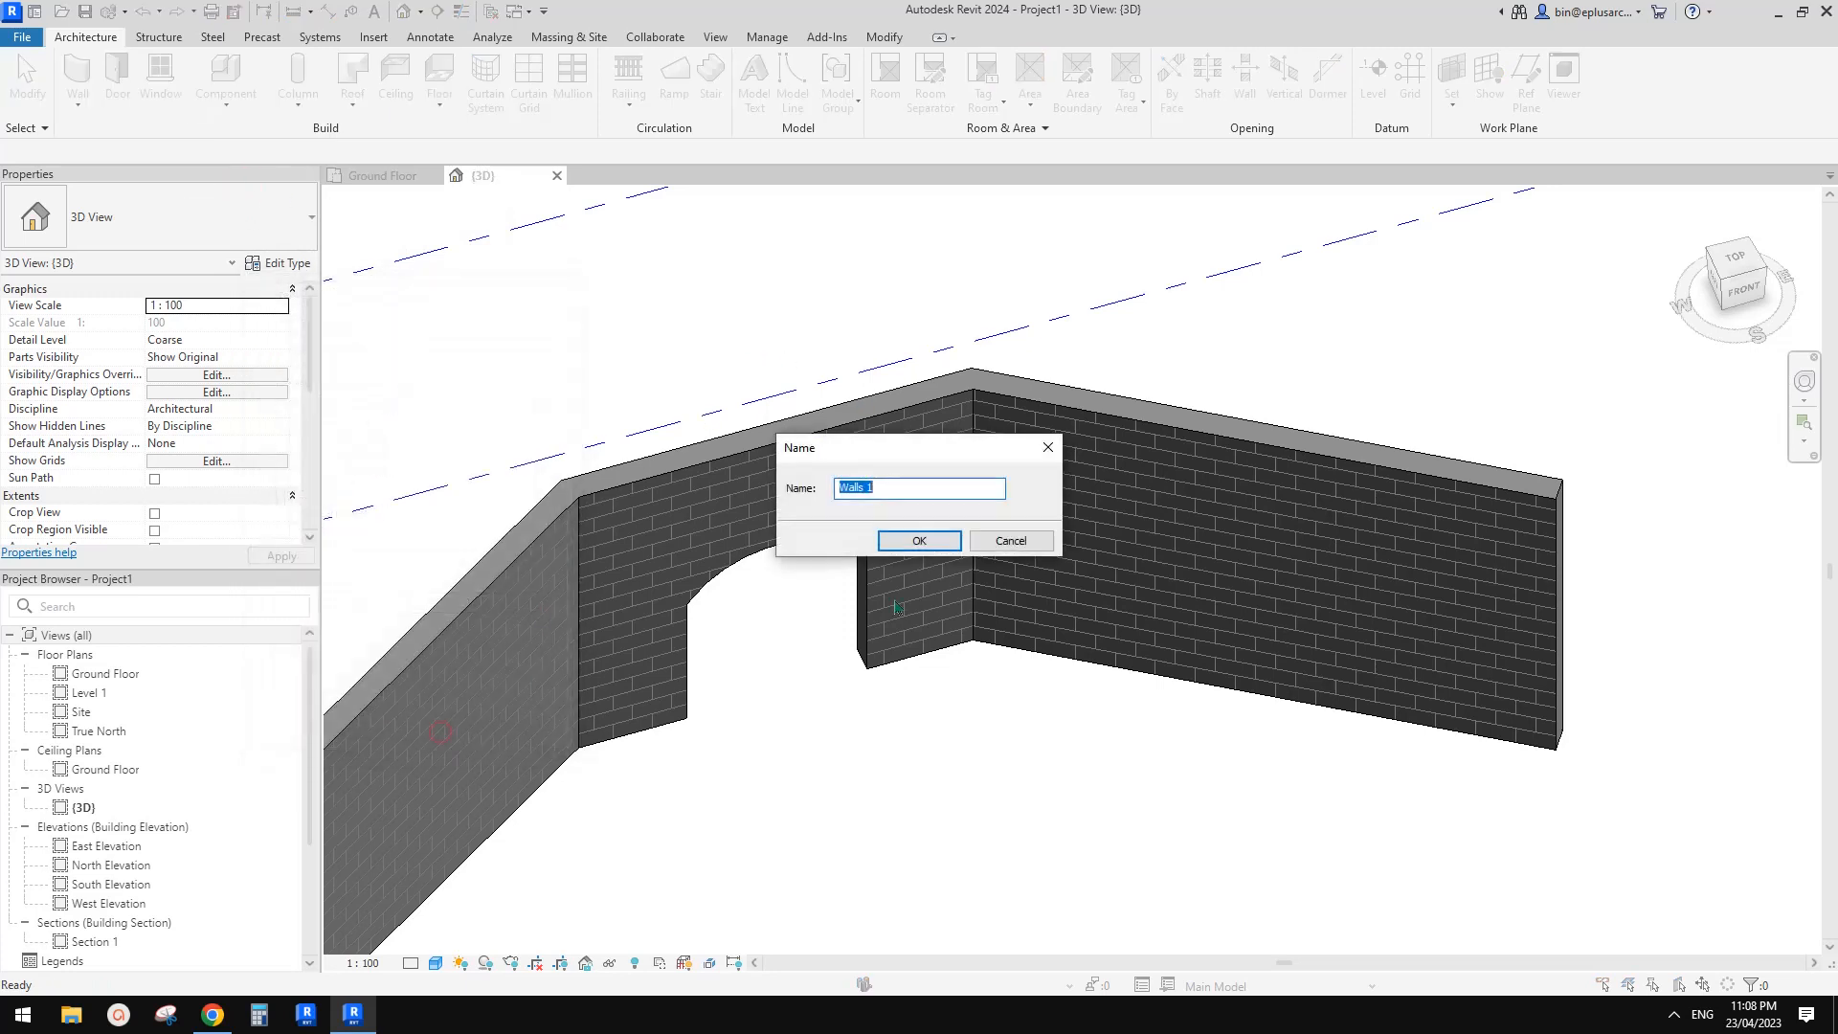
left_click(919, 541)
- Set the right angled wall's face as the work plane and start a void extrusion
left_click(1140, 71)
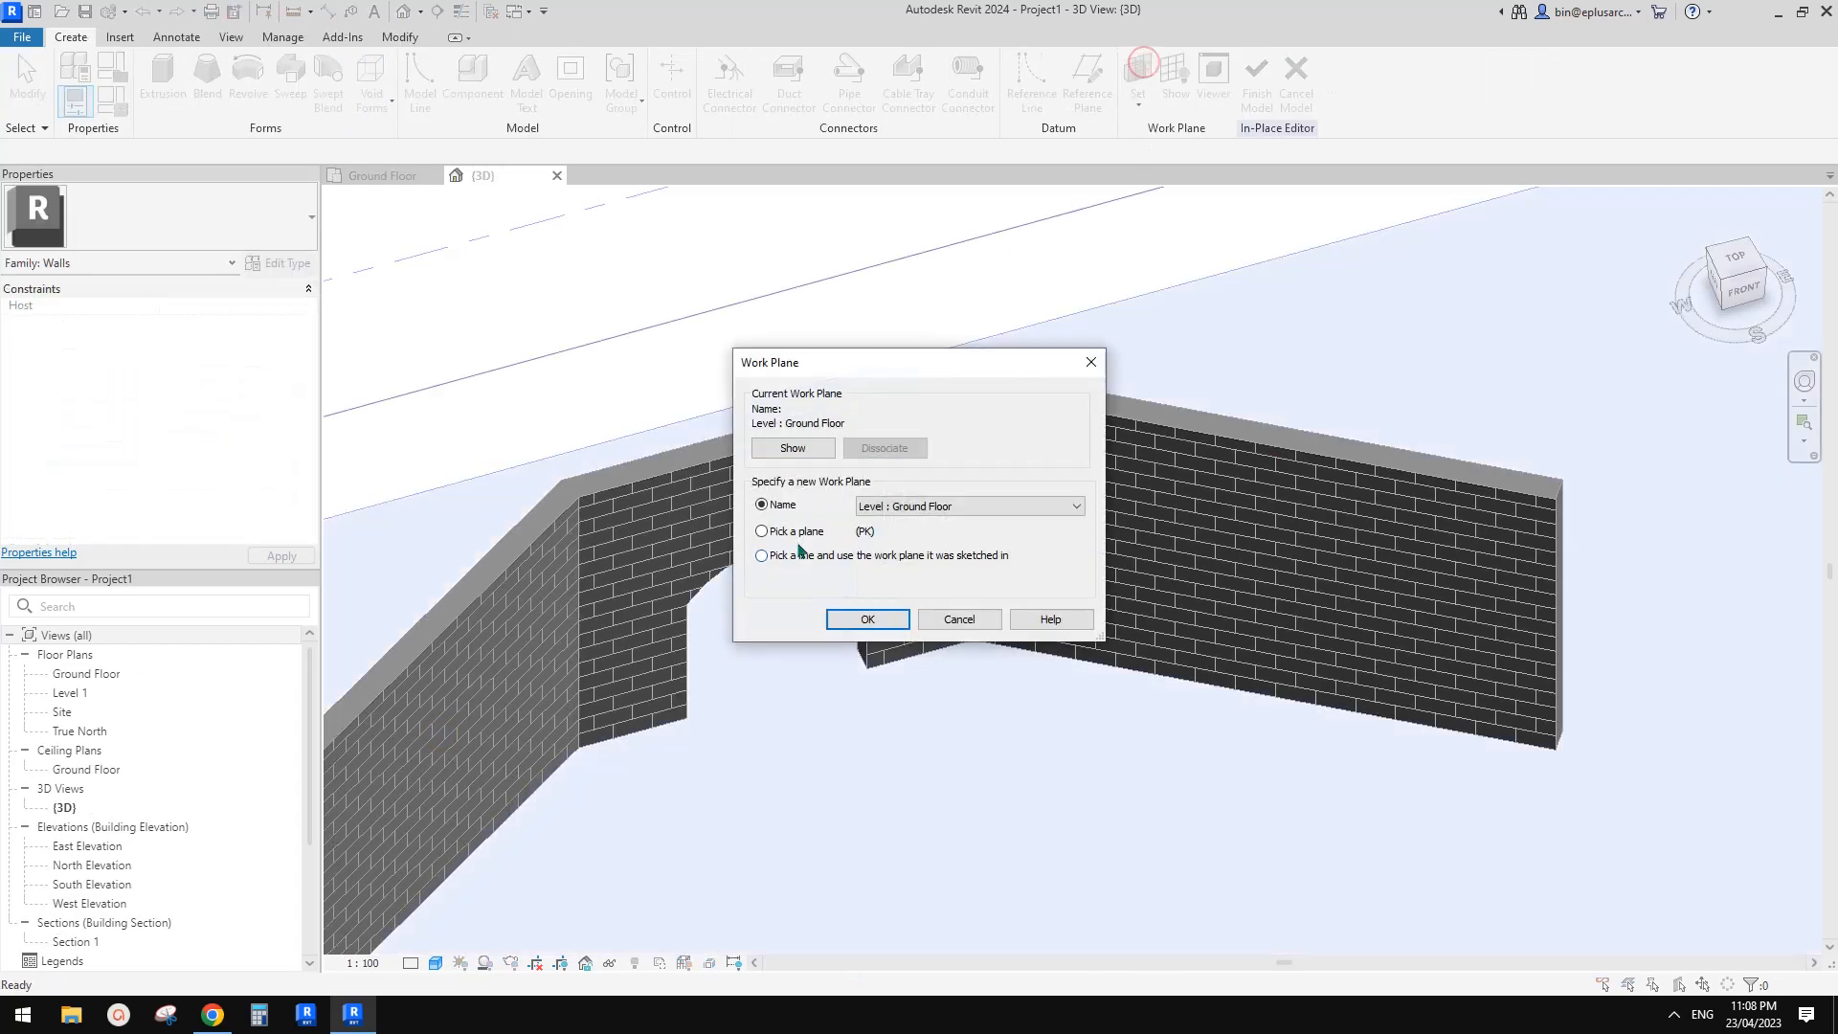
left_click(866, 619)
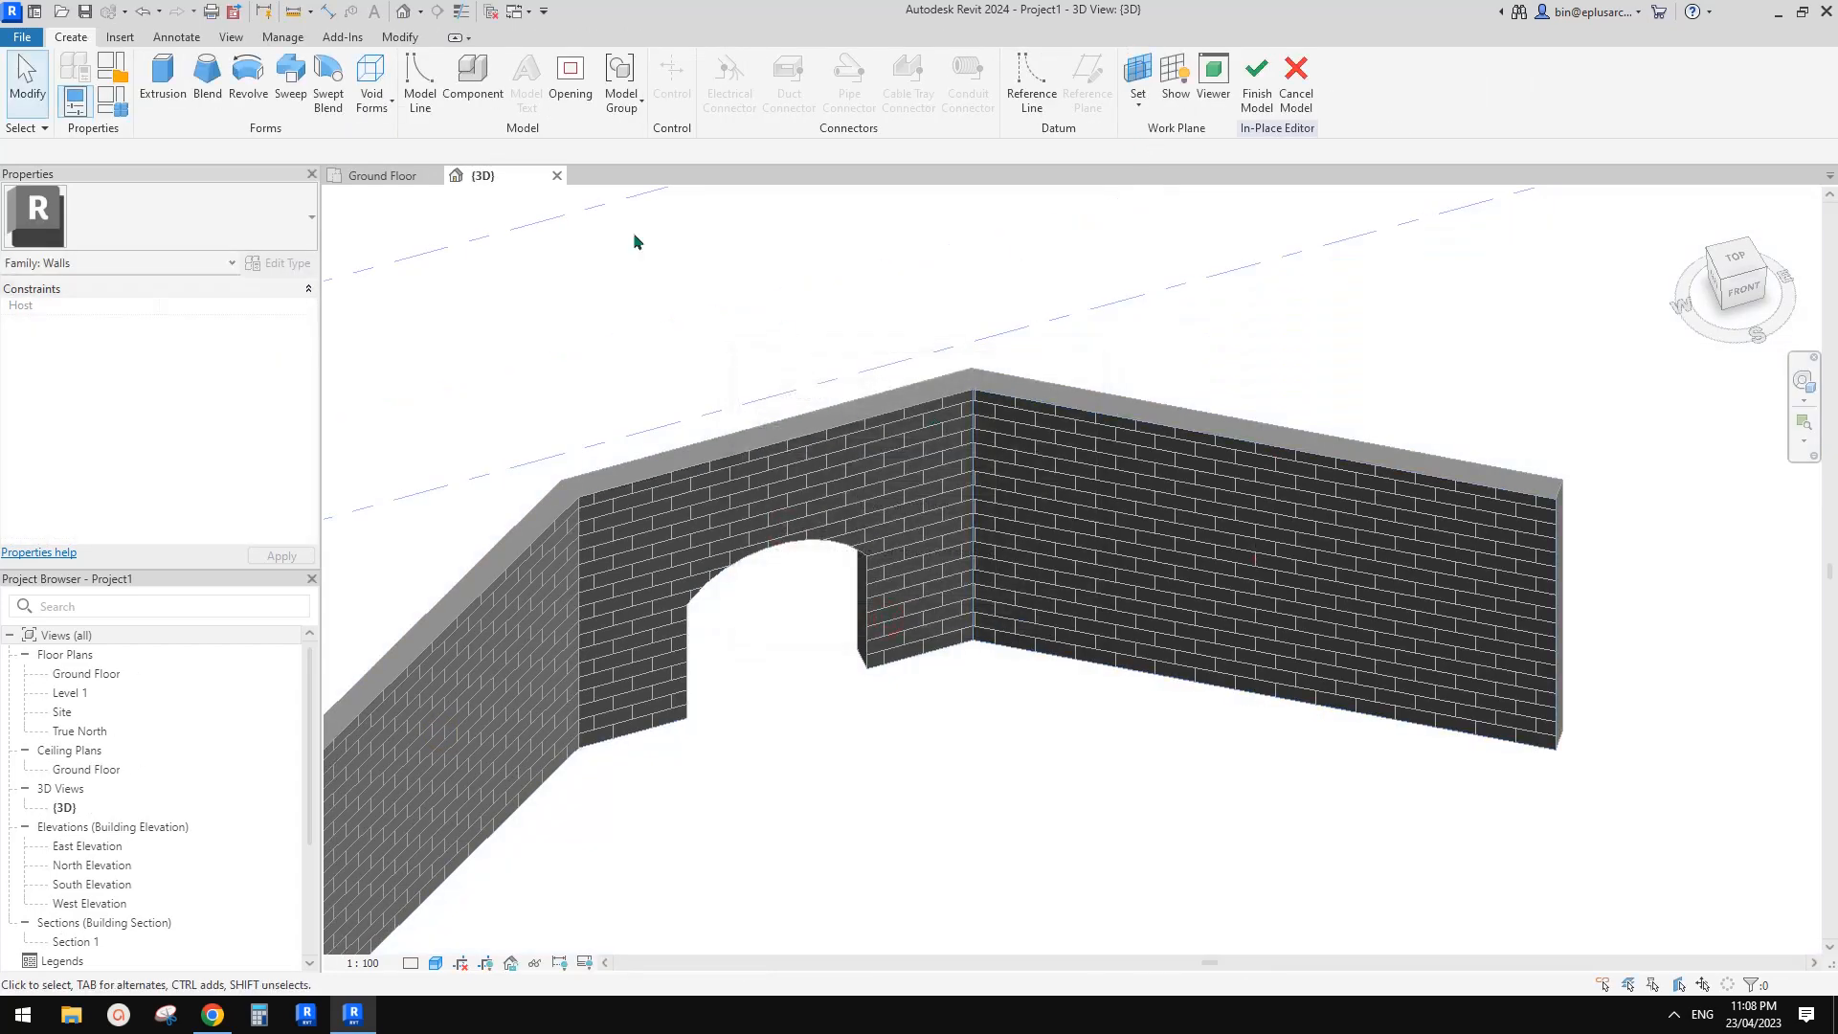
left_click(373, 77)
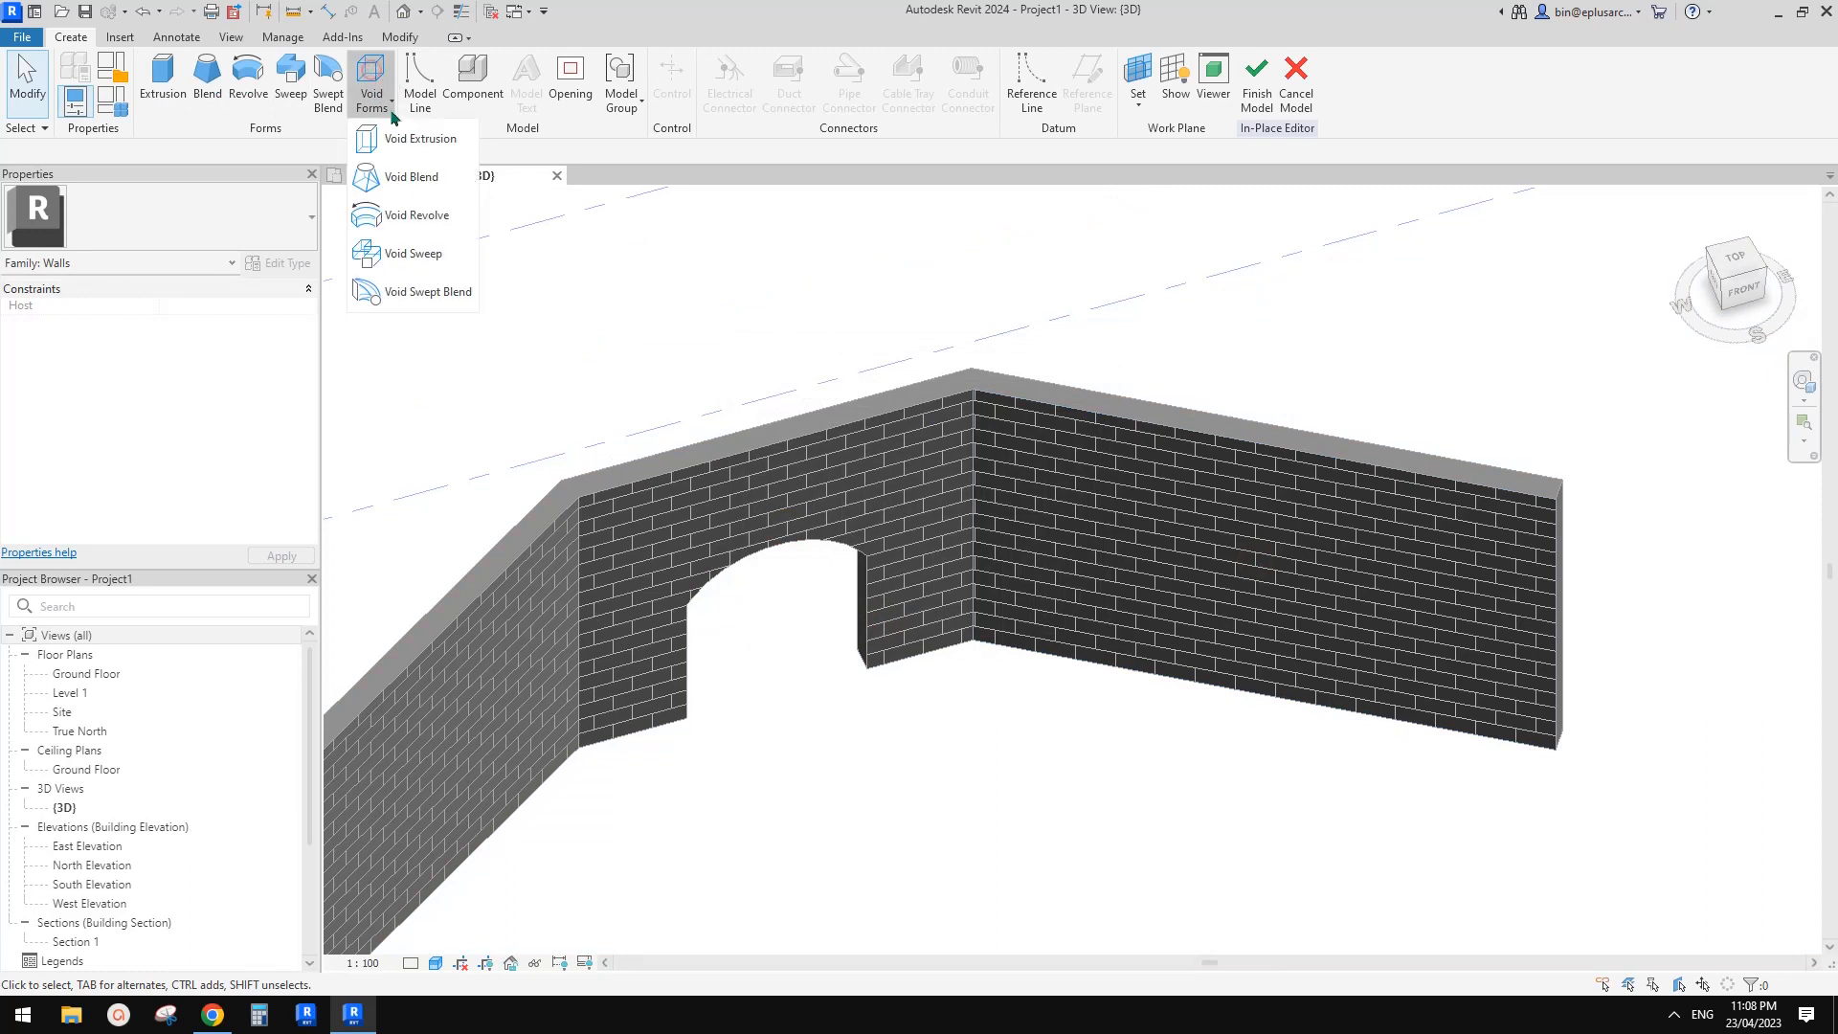
left_click(392, 144)
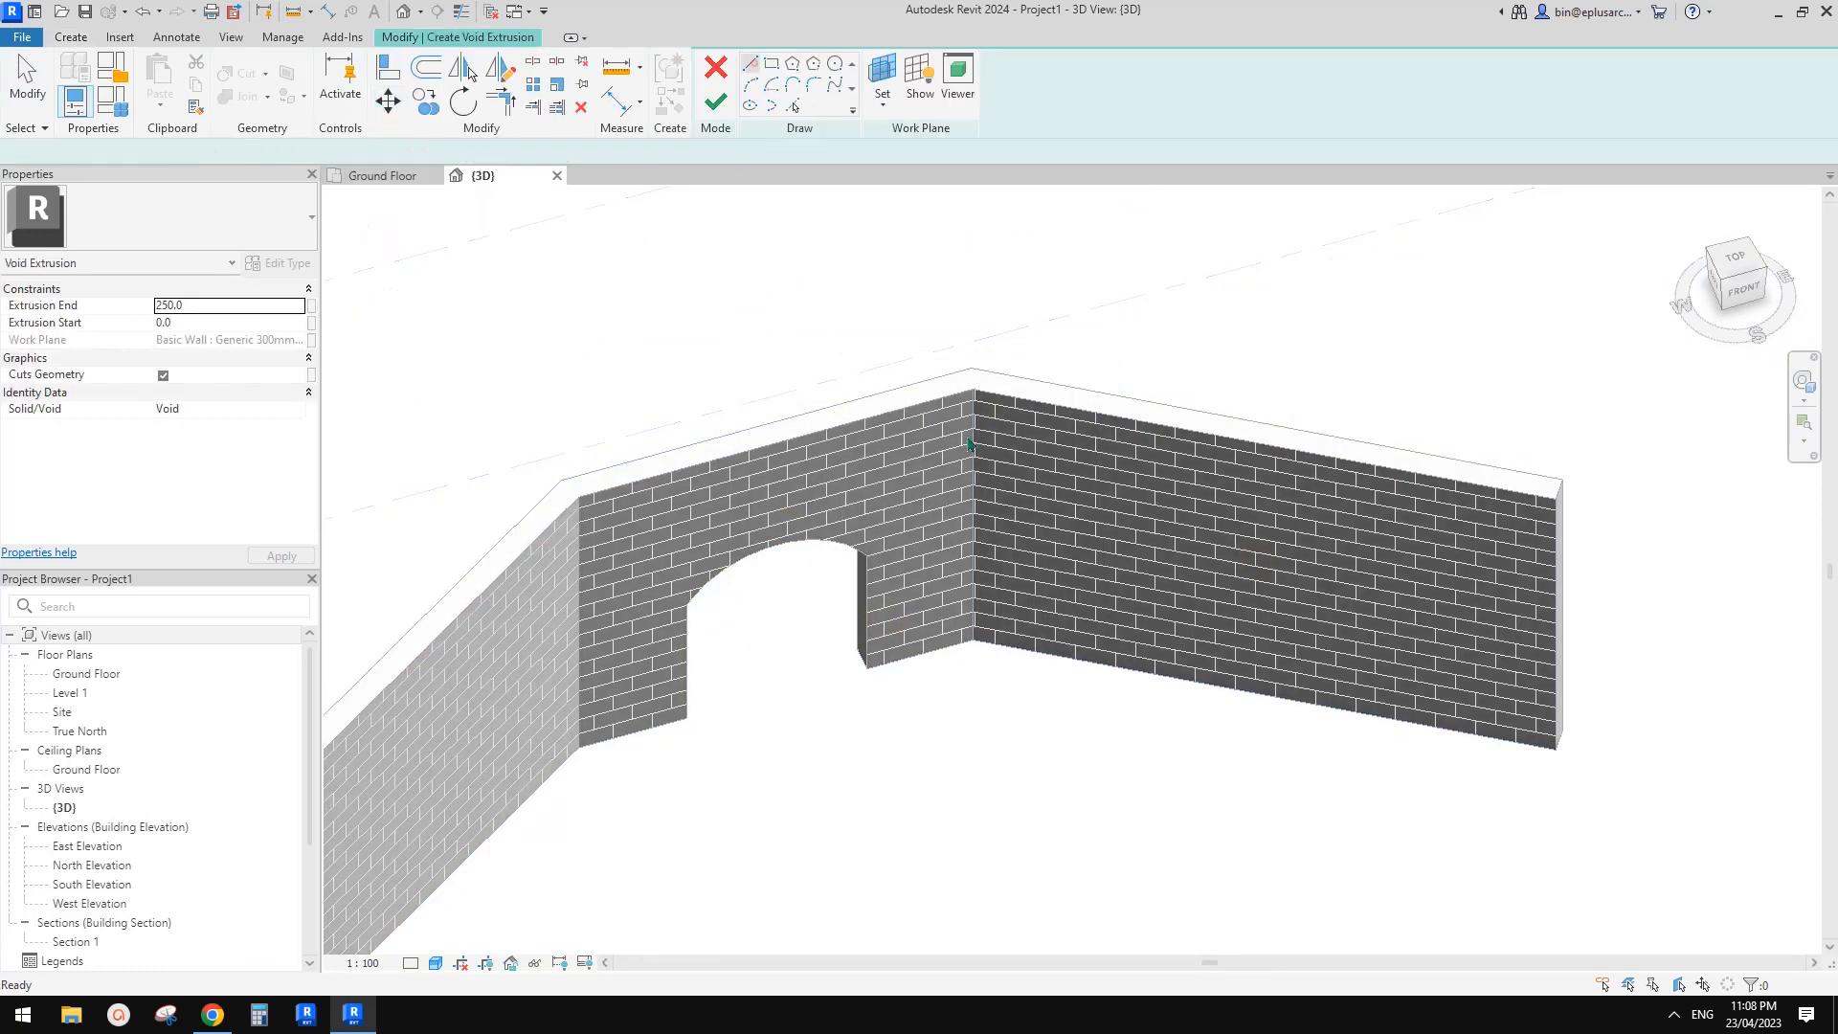
- Sketch a 2100 mm vertical line from the right wall's base and copy it about 2763 mm along the wall
left_click(1108, 657)
left_click(1116, 541)
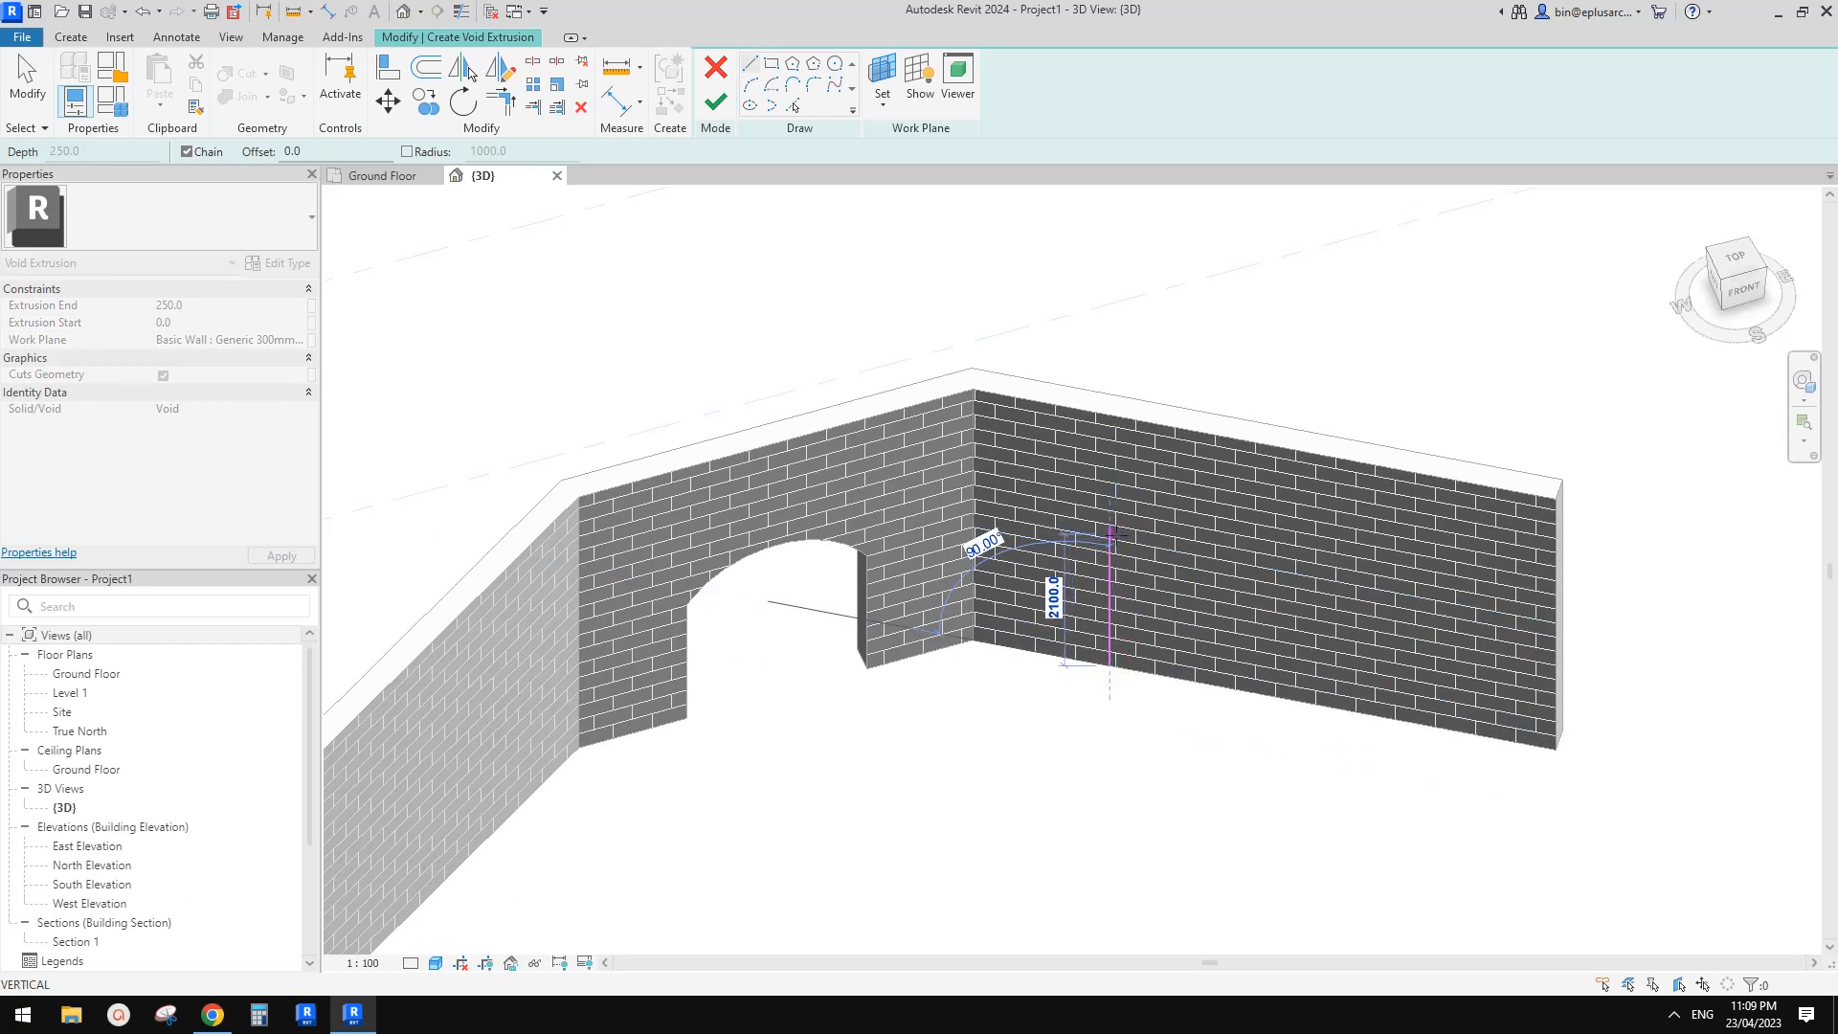
key("Escape")
key("Escape")
left_click(1113, 563)
key("c")
key("o")
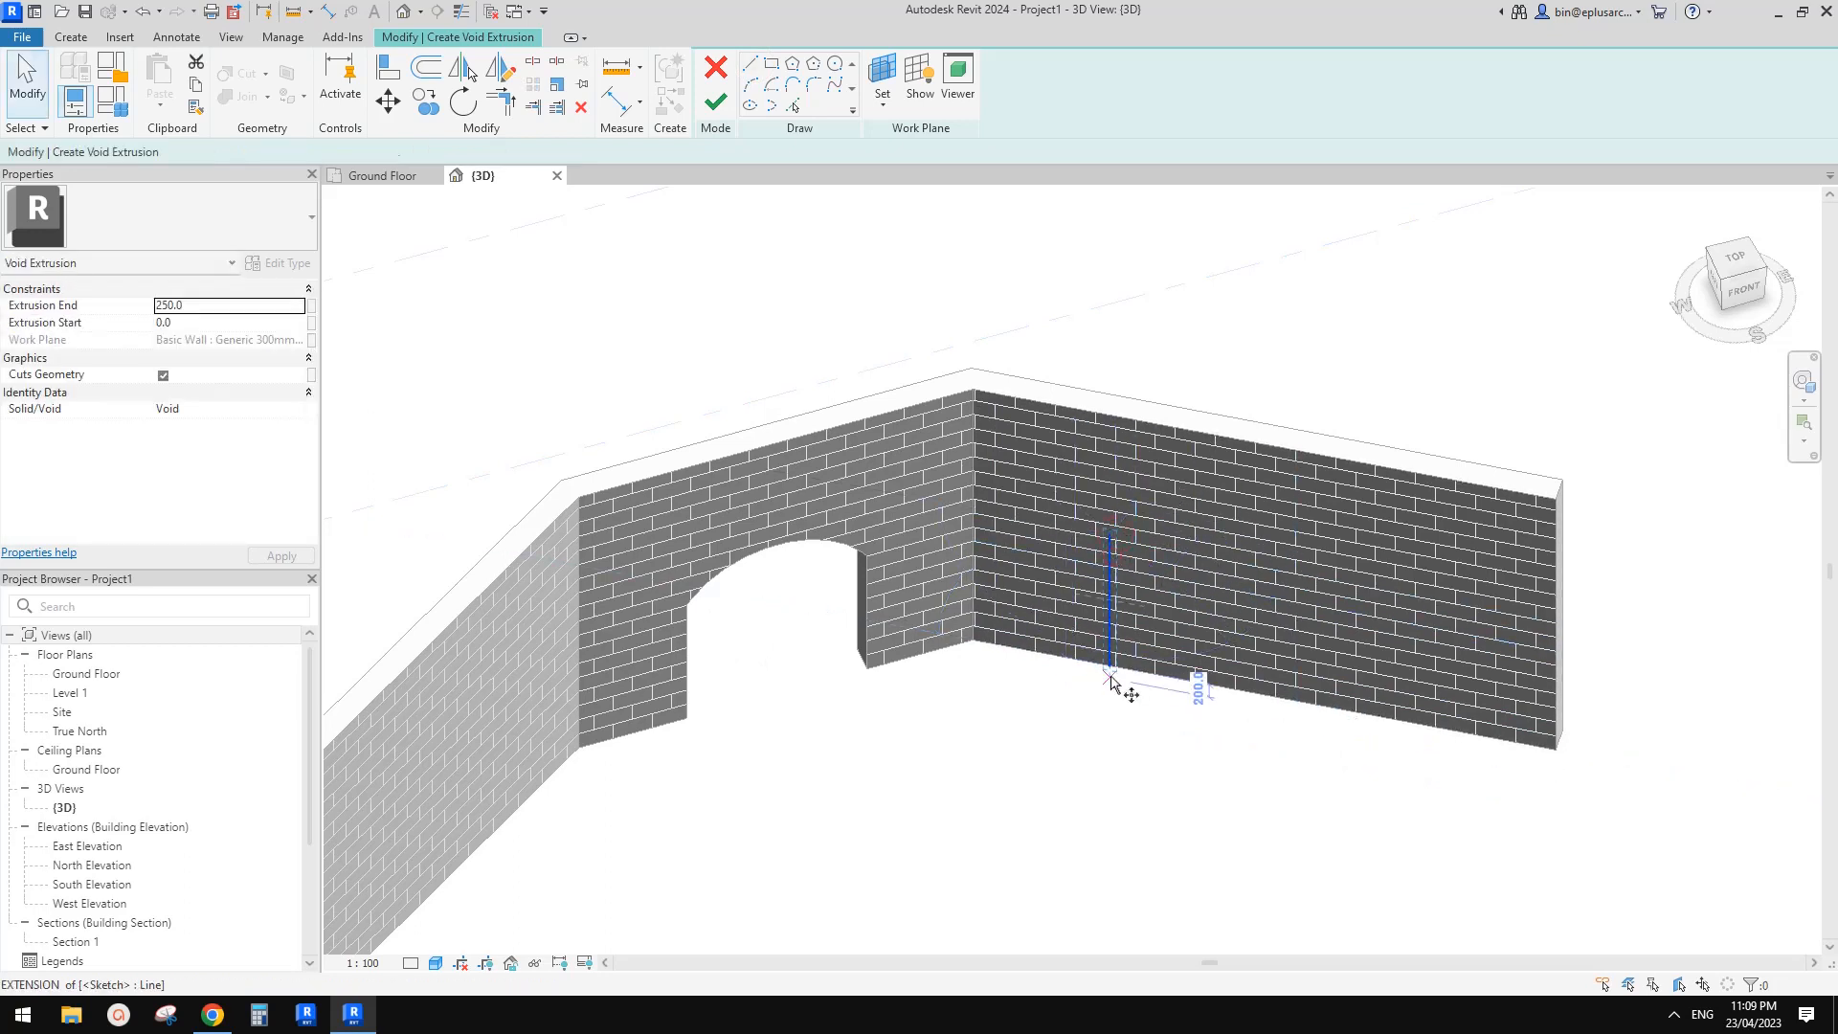
left_click(1111, 668)
left_click(1355, 711)
key("Escape")
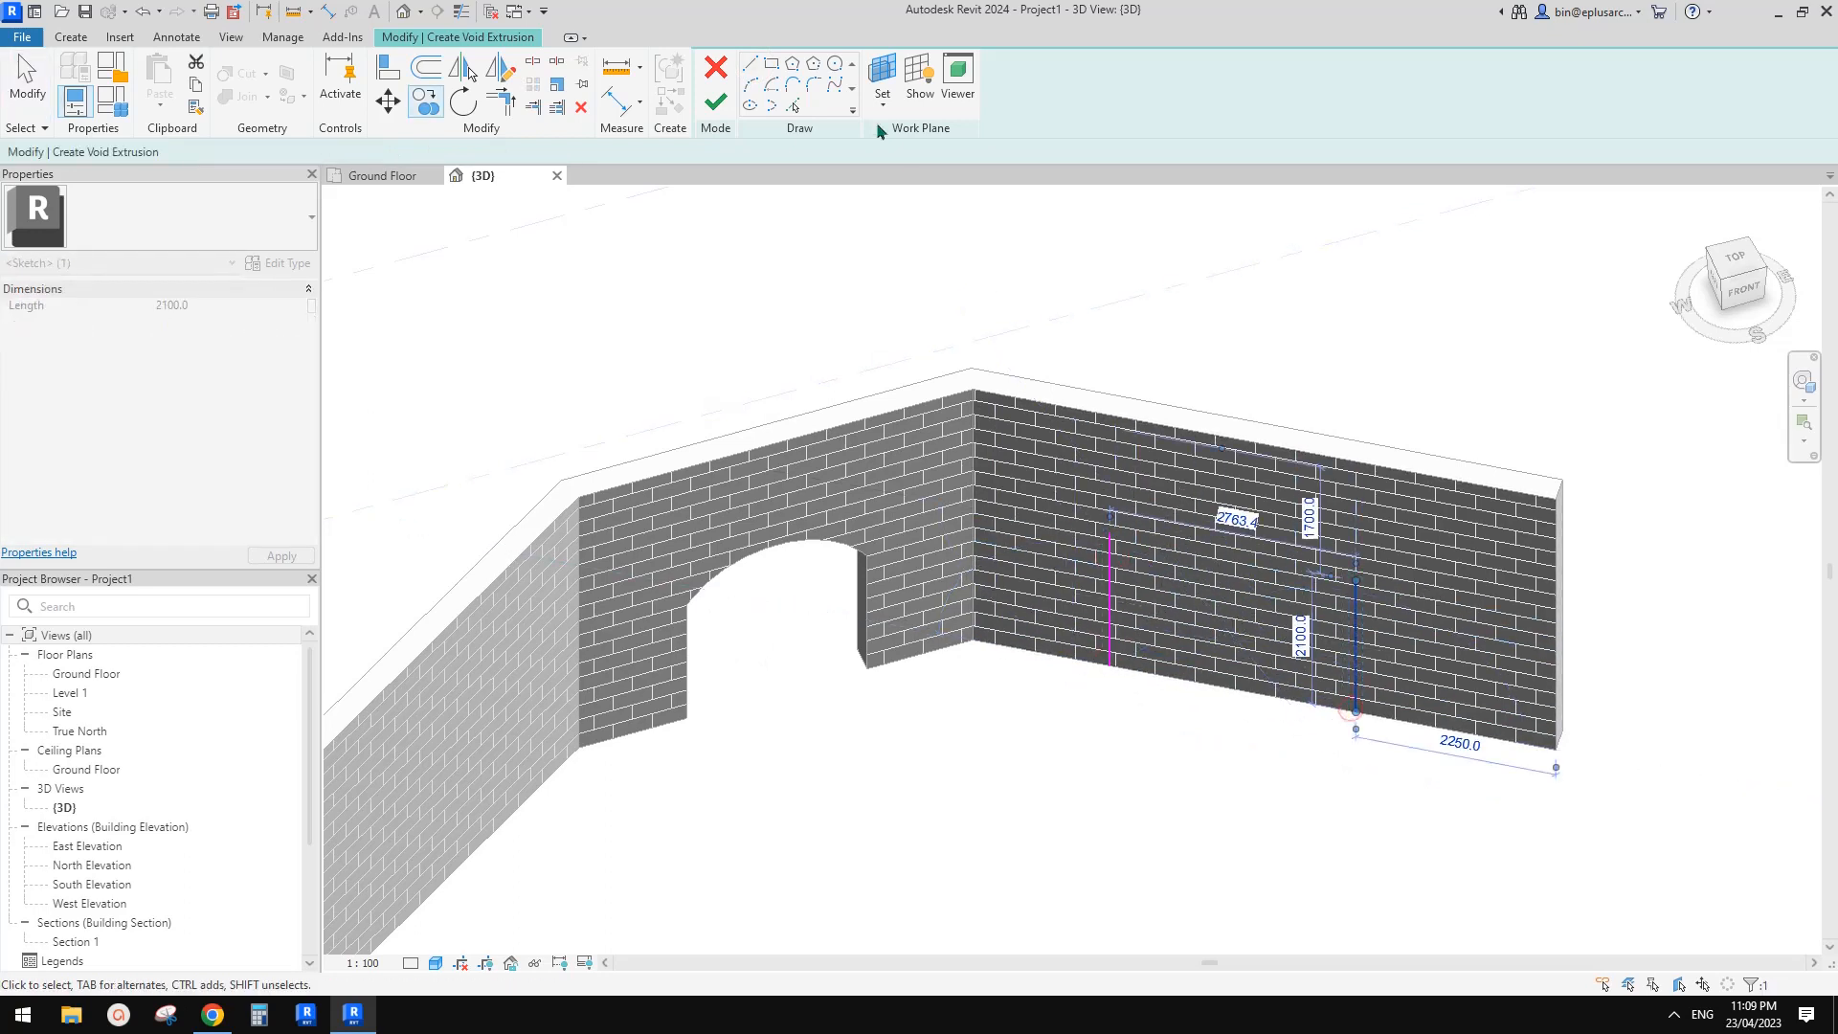
- Connect the tops of the two vertical lines on the right wall with a three-point arc
left_click(750, 63)
left_click(1110, 534)
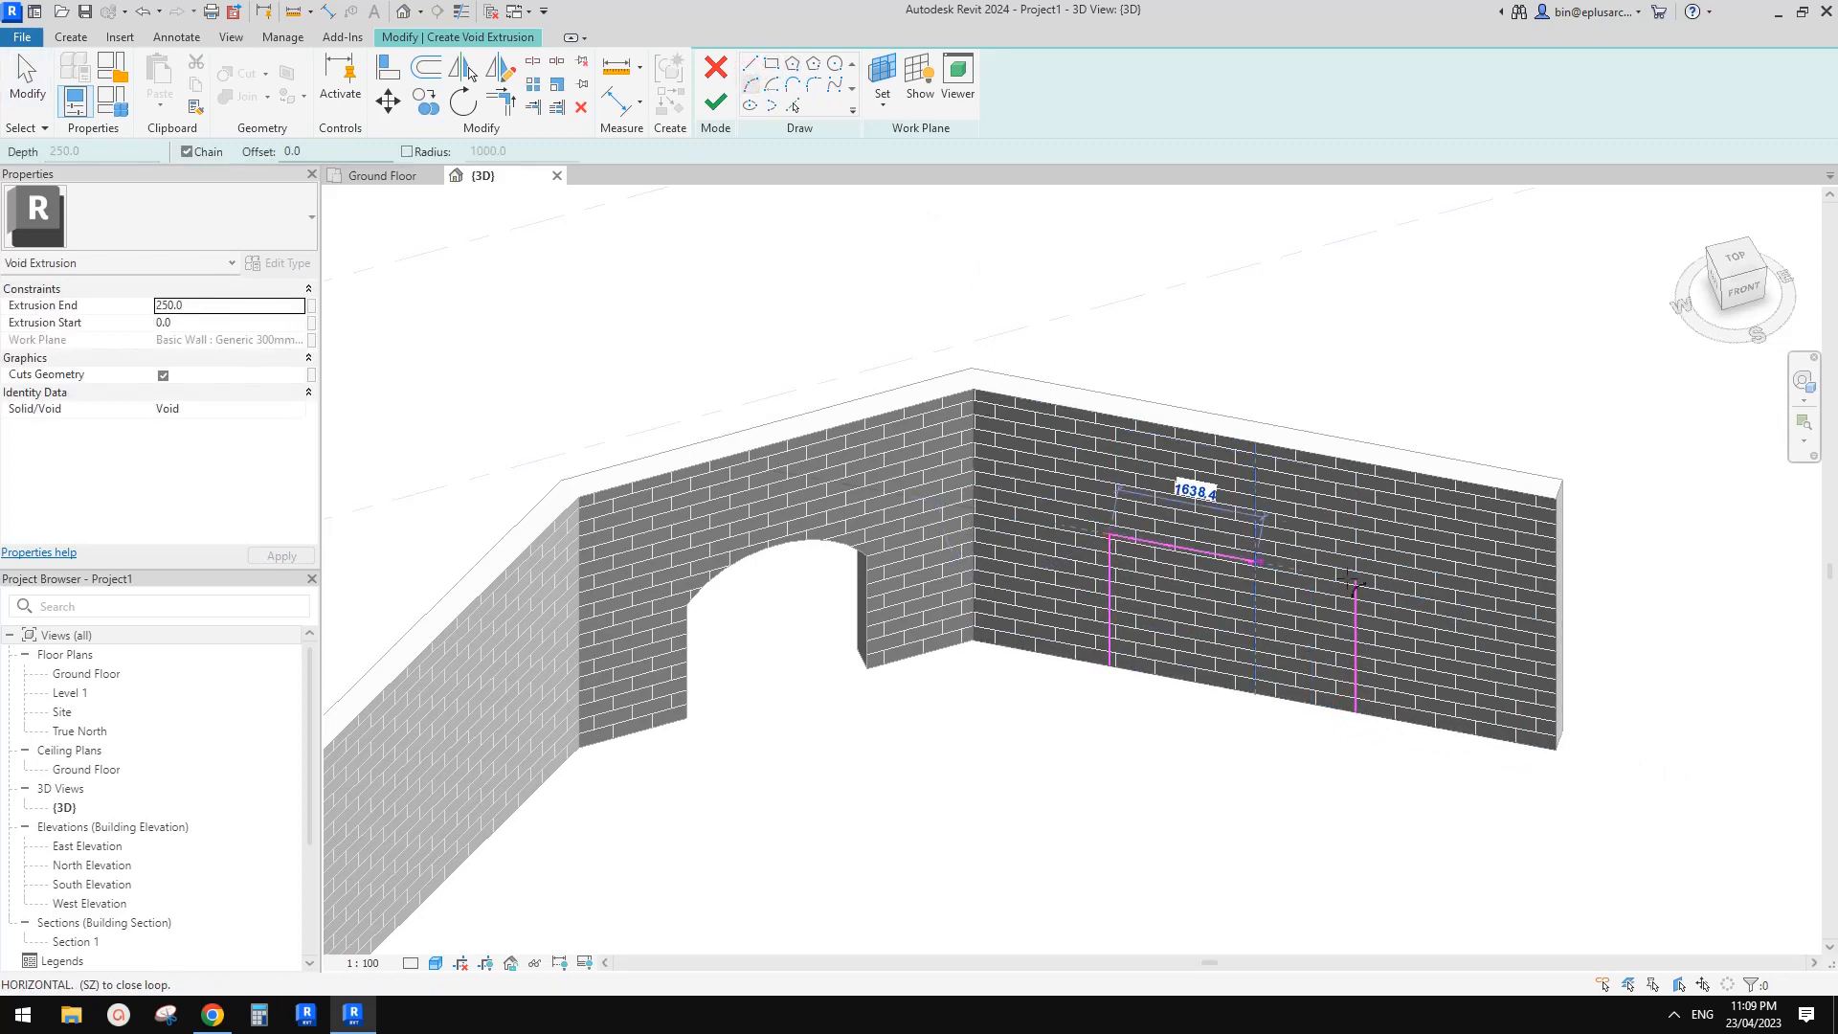
left_click(1356, 582)
left_click(1286, 530)
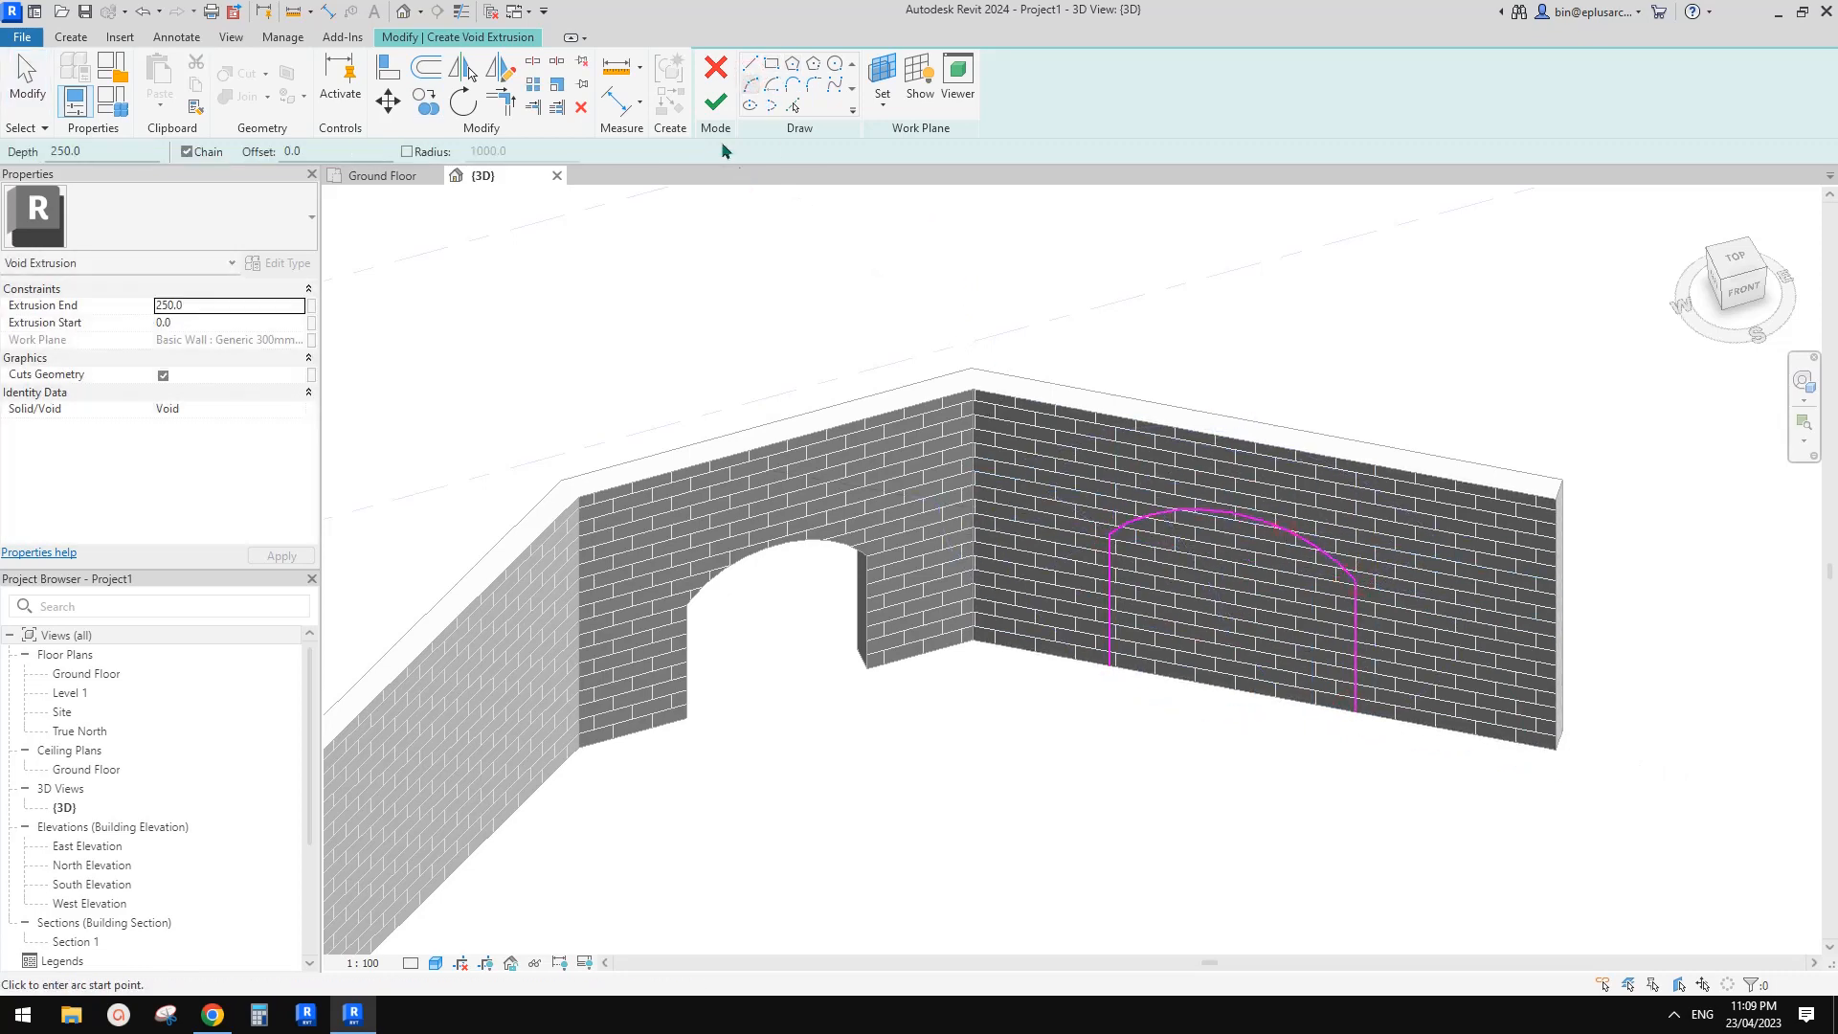
- Close the void sketch with a line along the right wall's base and finish the extrusion sketch
left_click(716, 103)
middle_click_drag(1346, 421, 1292, 389, "shift")
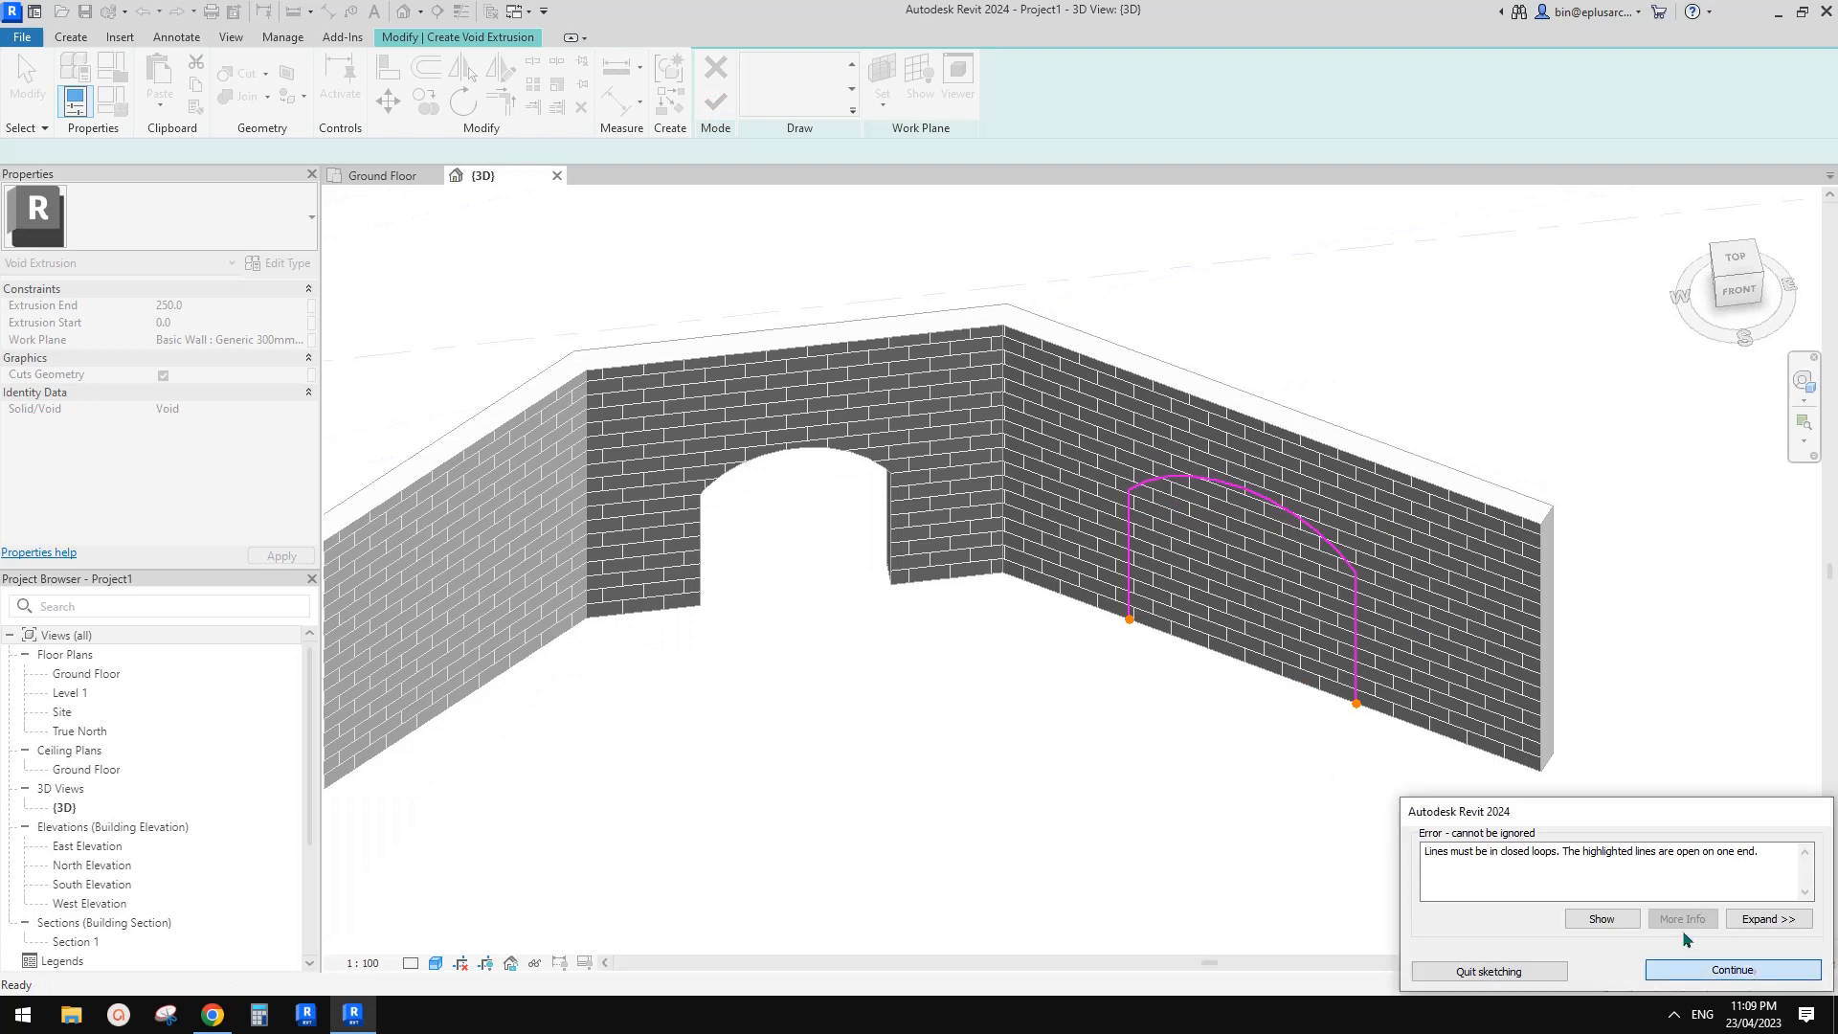
left_click(1752, 970)
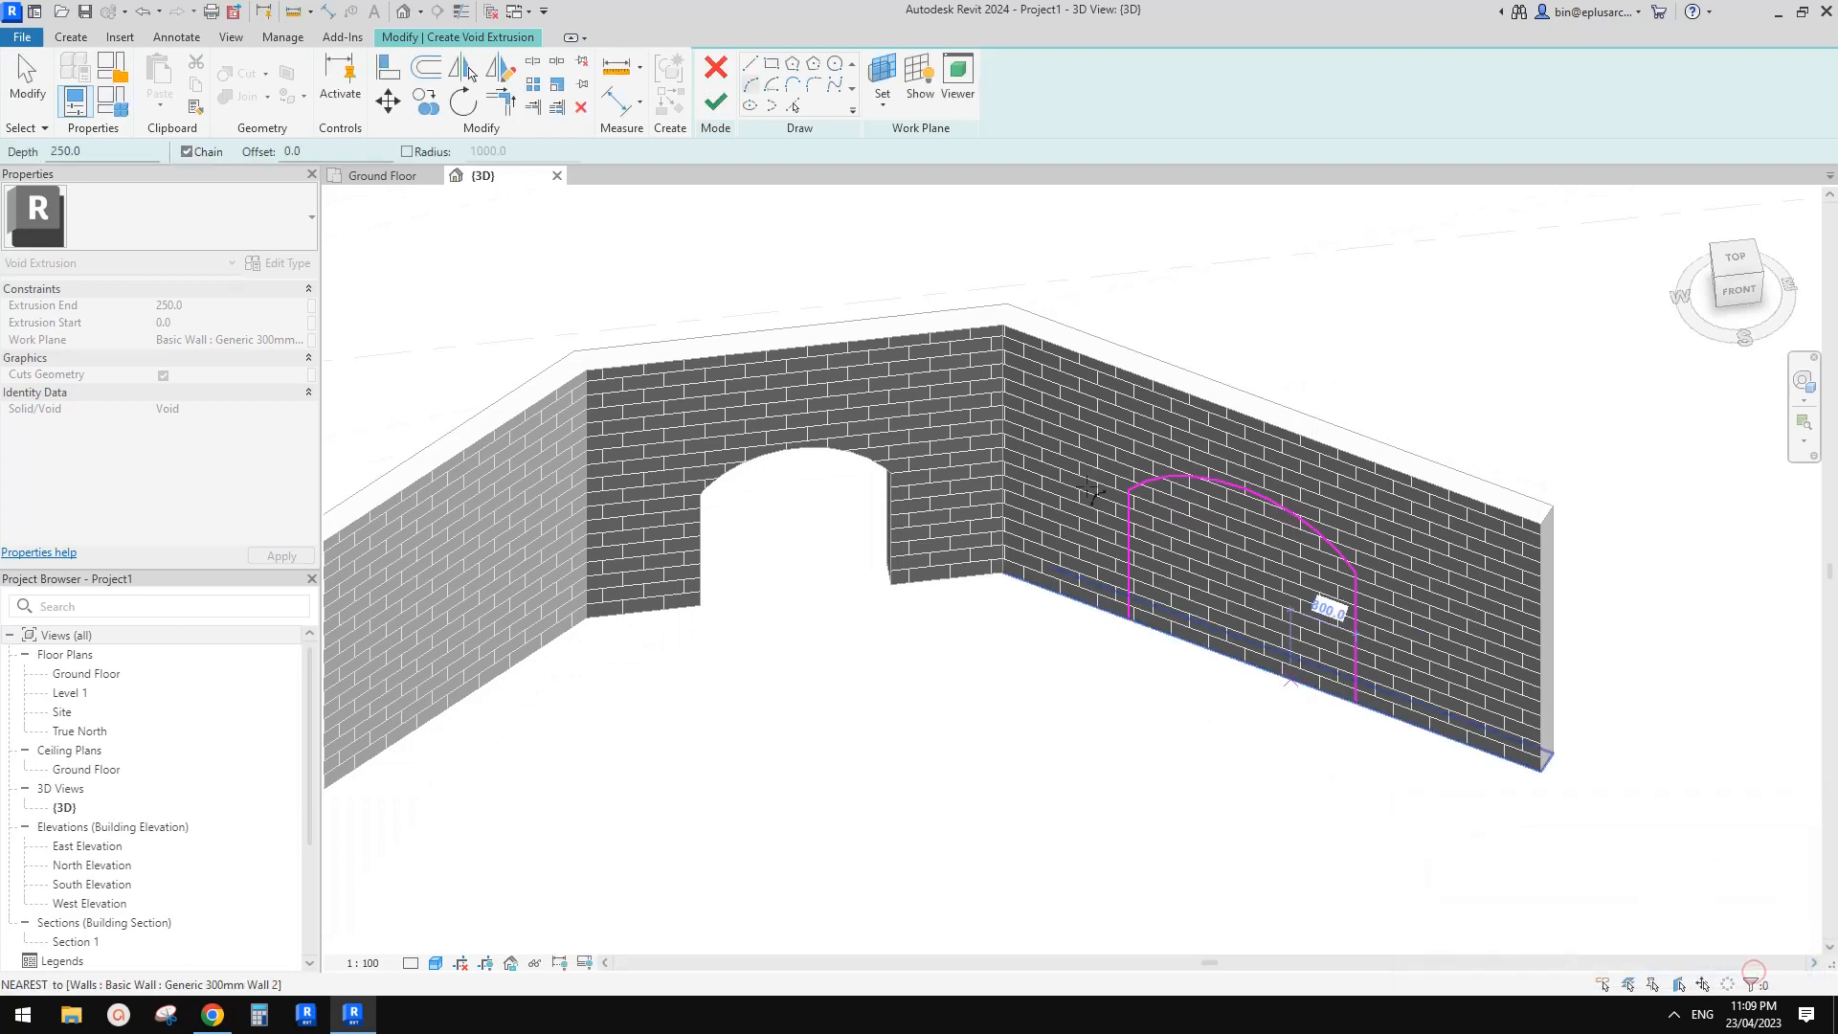
left_click(1129, 621)
left_click(1356, 703)
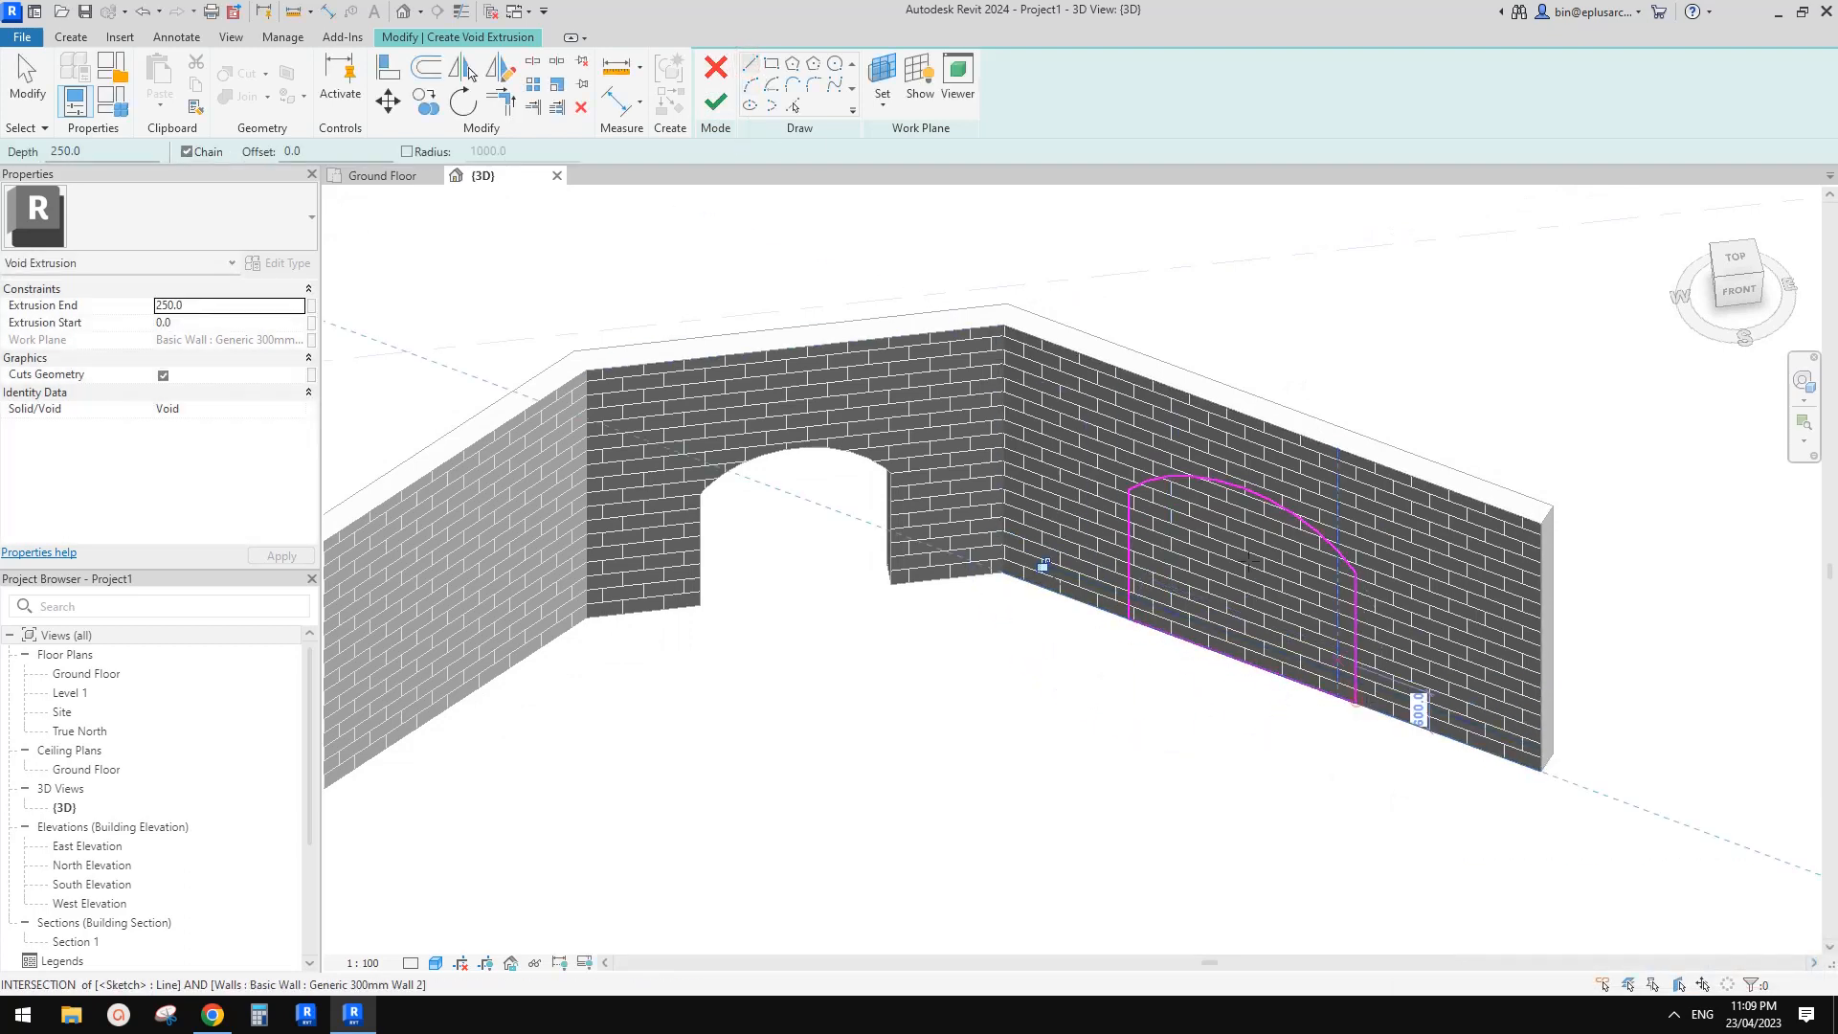
left_click(717, 102)
- Stretch the void through both faces of the right wall, ending at about 763 mm and starting at about -362 mm
middle_click_drag(1198, 345, 1127, 463, "shift")
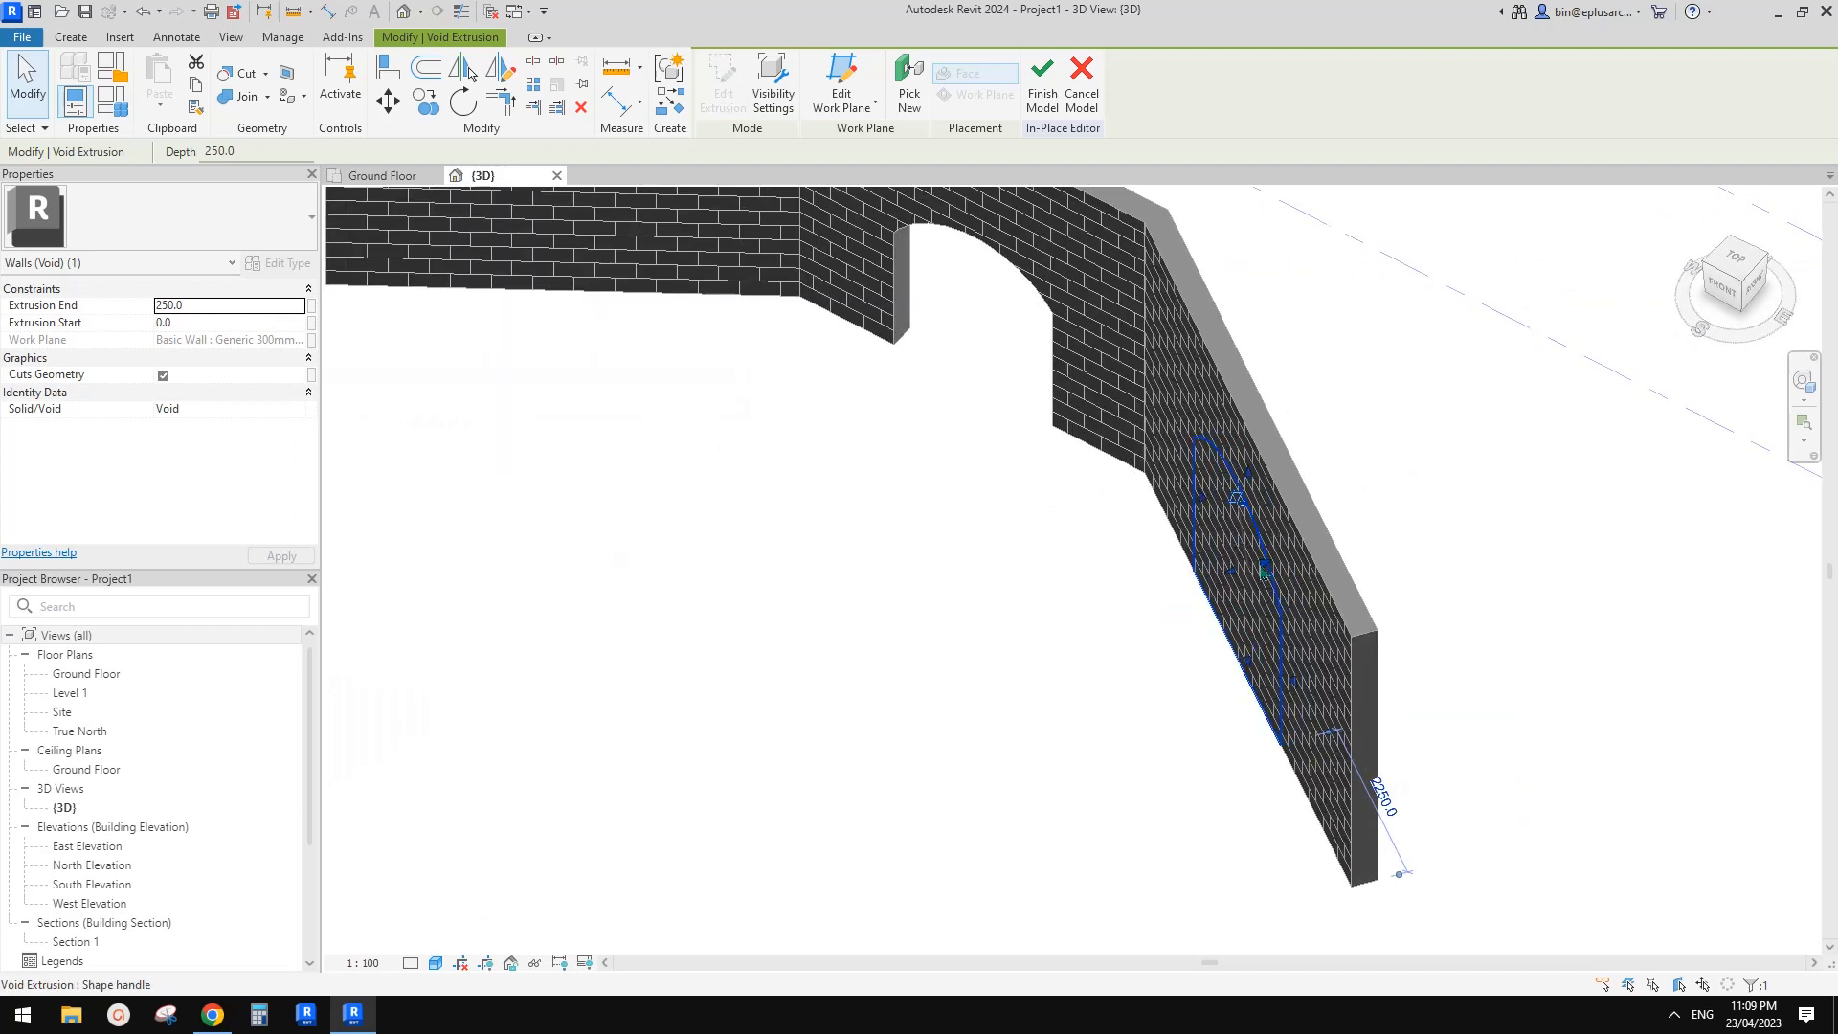
left_click_drag(1264, 572, 1307, 560)
middle_click_drag(1307, 560, 1236, 573, "shift")
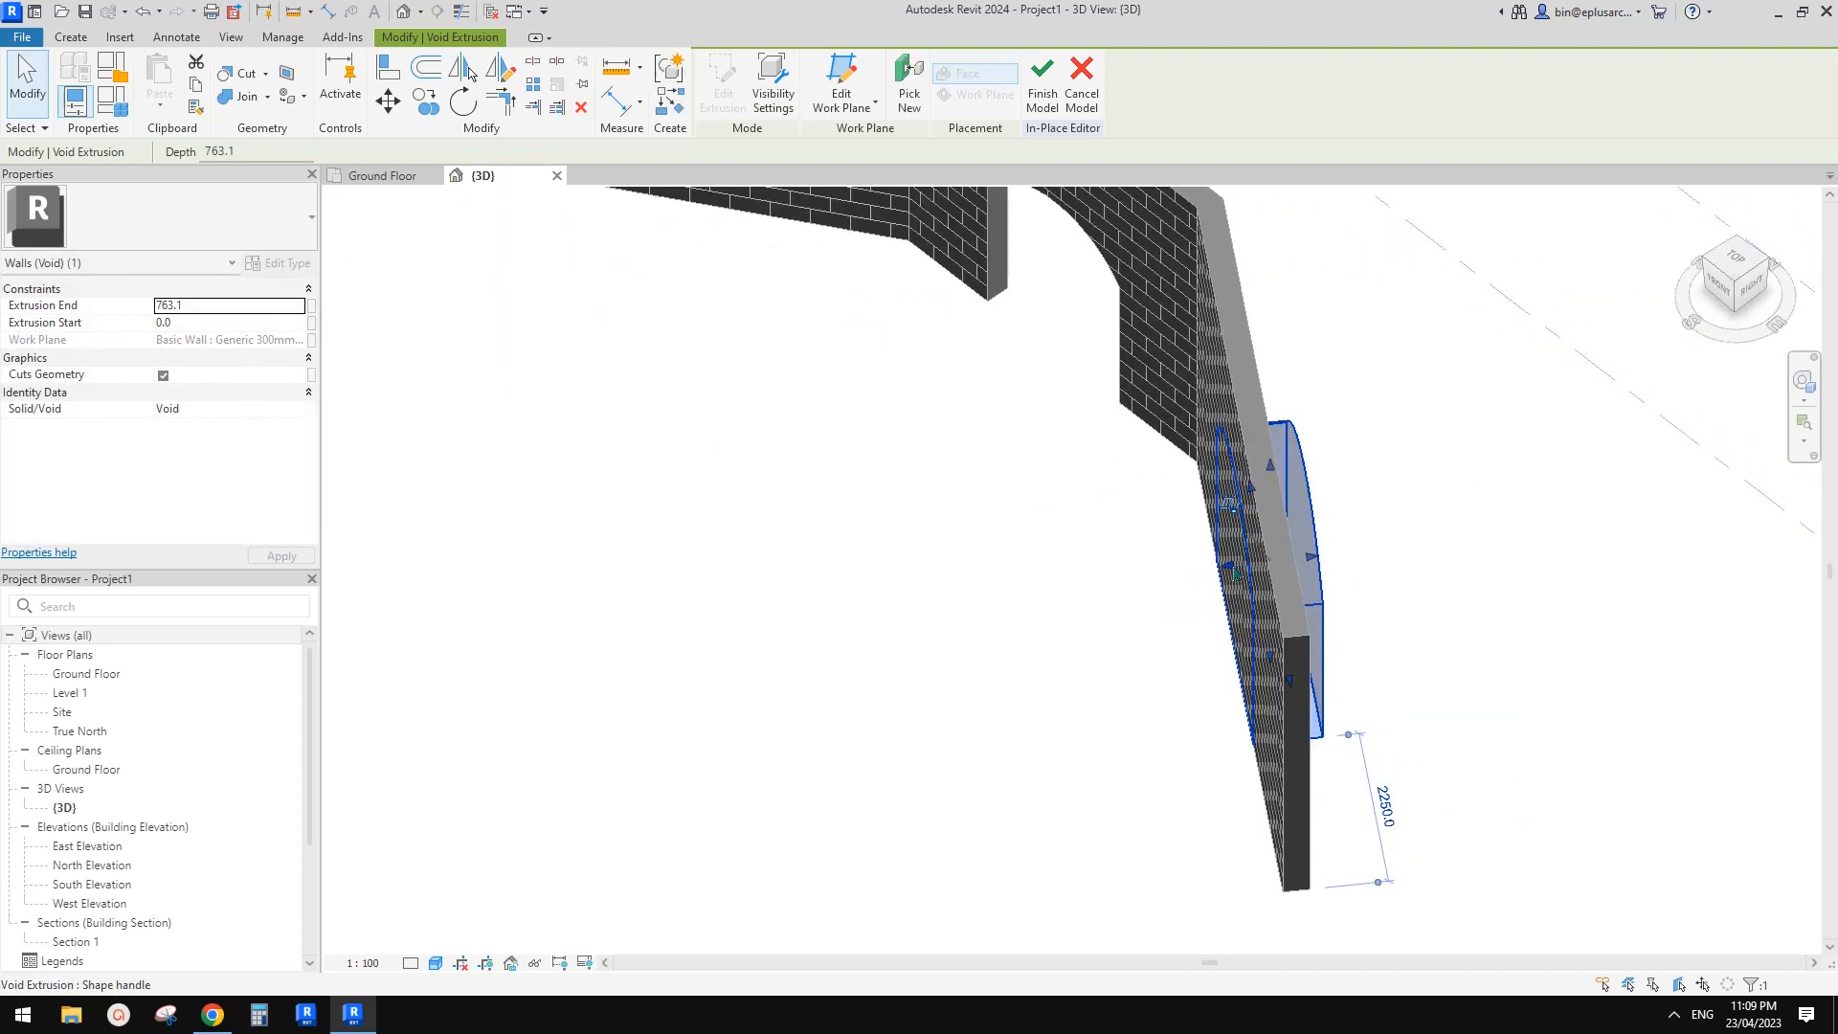
left_click_drag(1231, 570, 1199, 575)
middle_click_drag(1274, 618, 1188, 422, "shift")
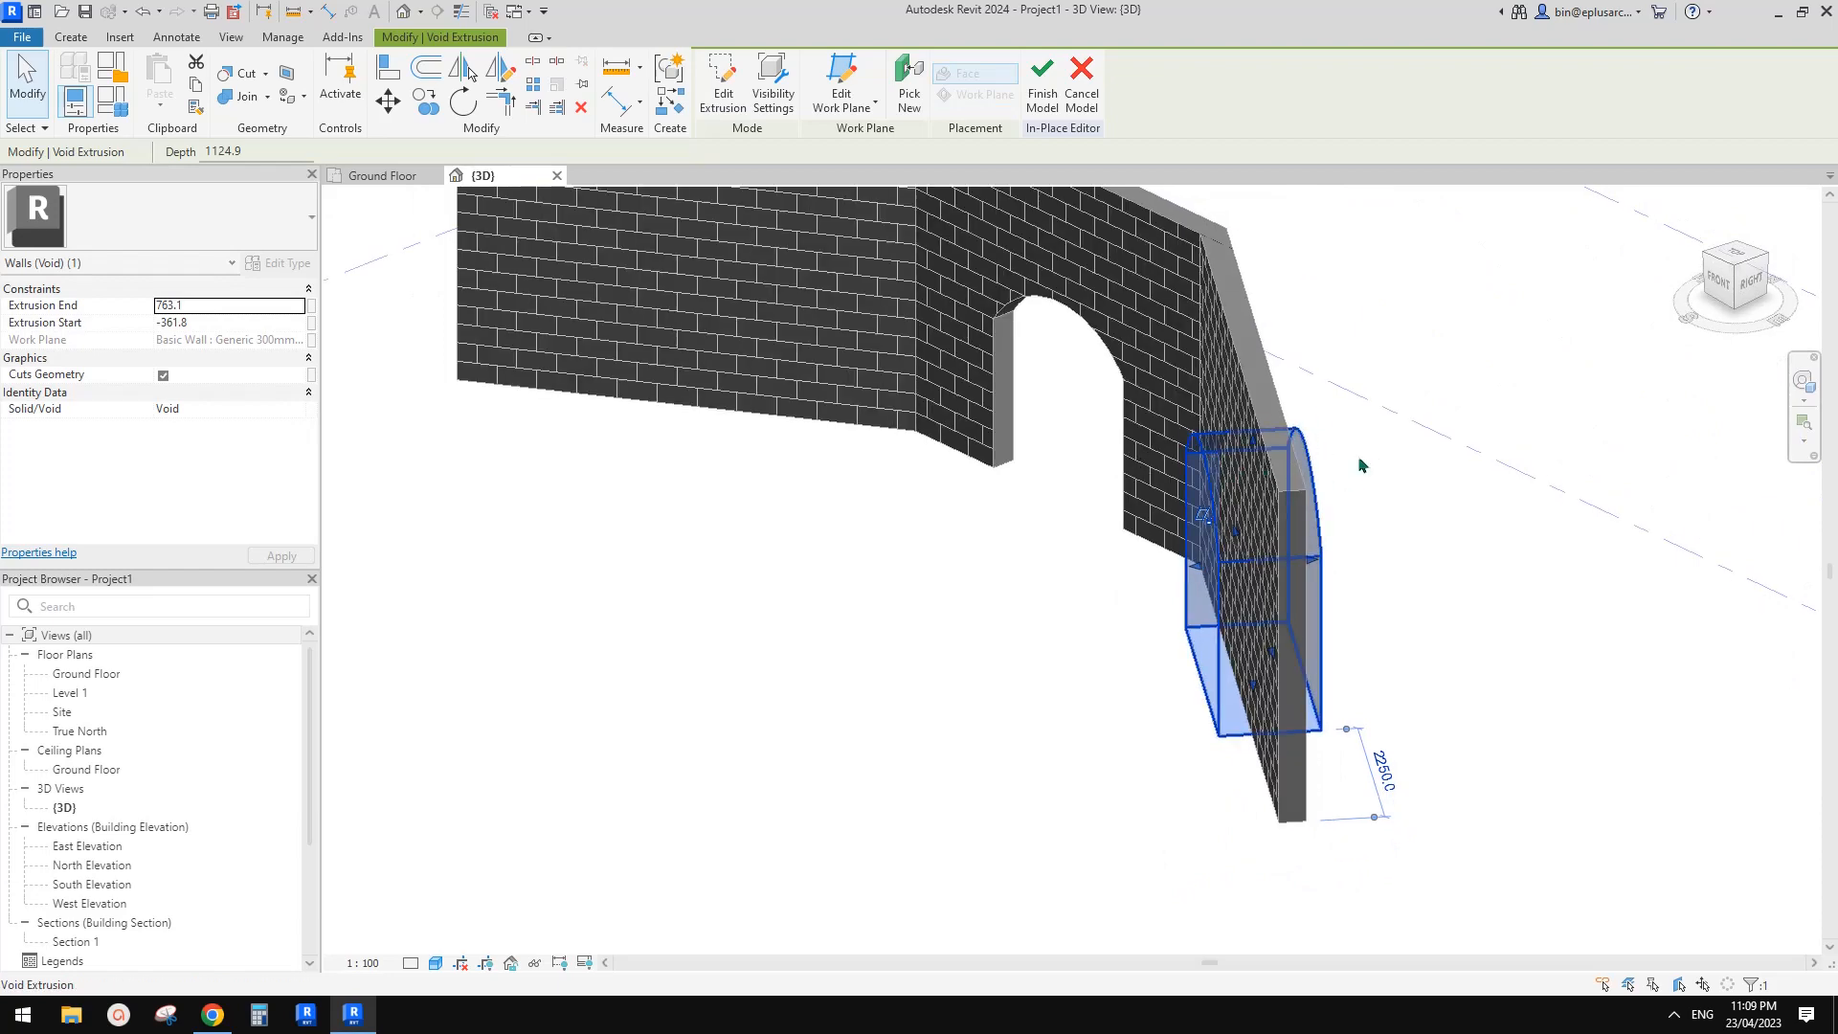
- Cut the right angled wall with the arched void and finish the in-place model
middle_click_drag(1364, 465, 1666, 498, "shift")
middle_click_drag(1240, 369, 1245, 447, "shift")
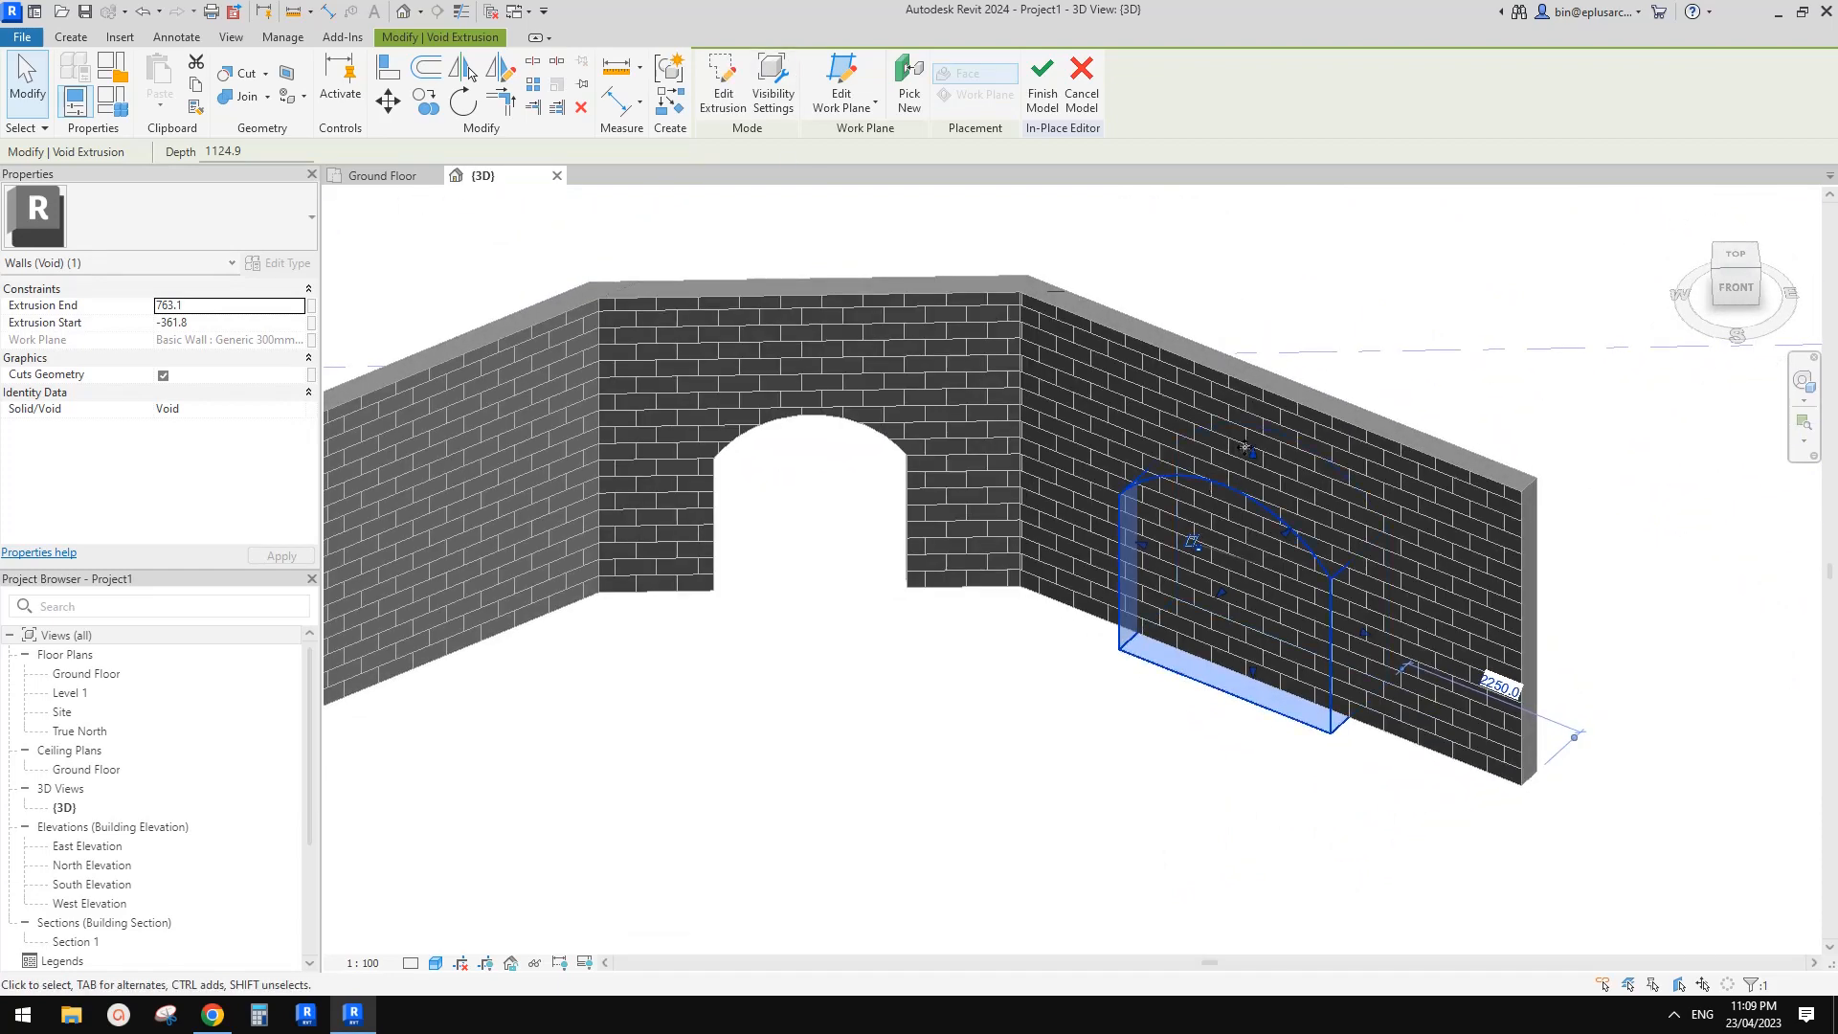
left_click(239, 77)
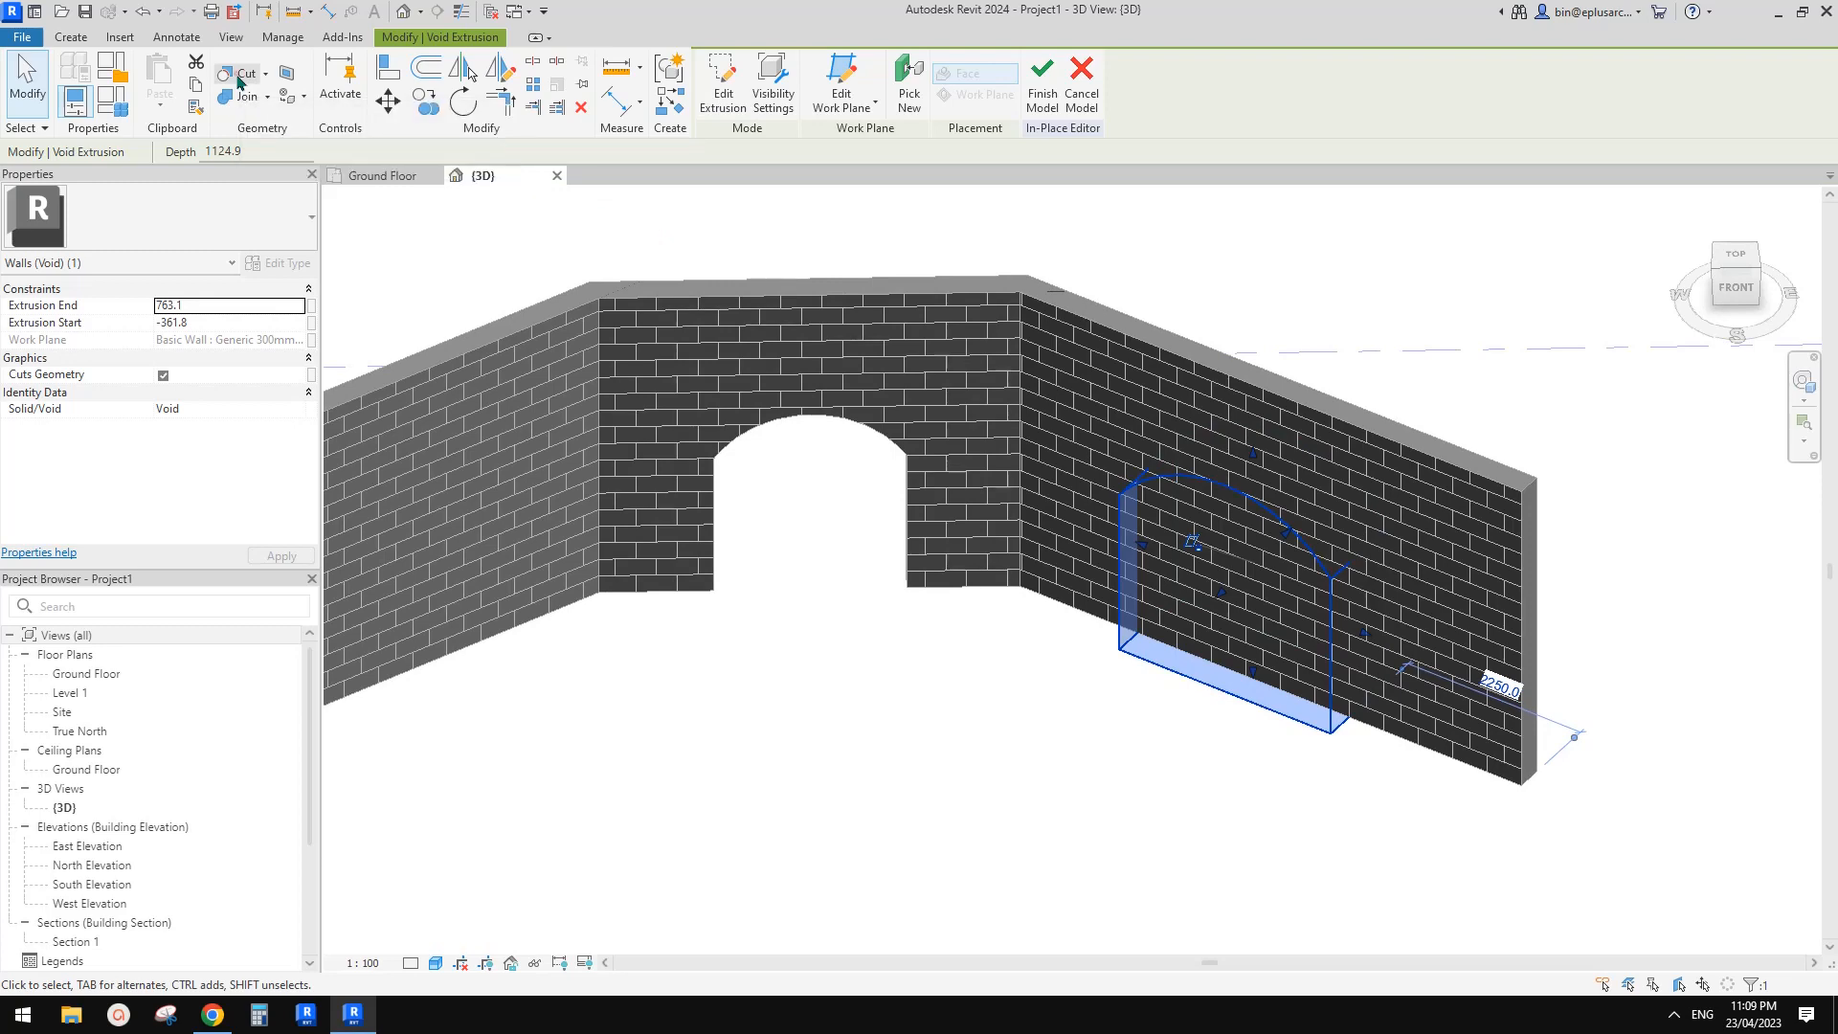
left_click(1422, 470)
left_click(1334, 578)
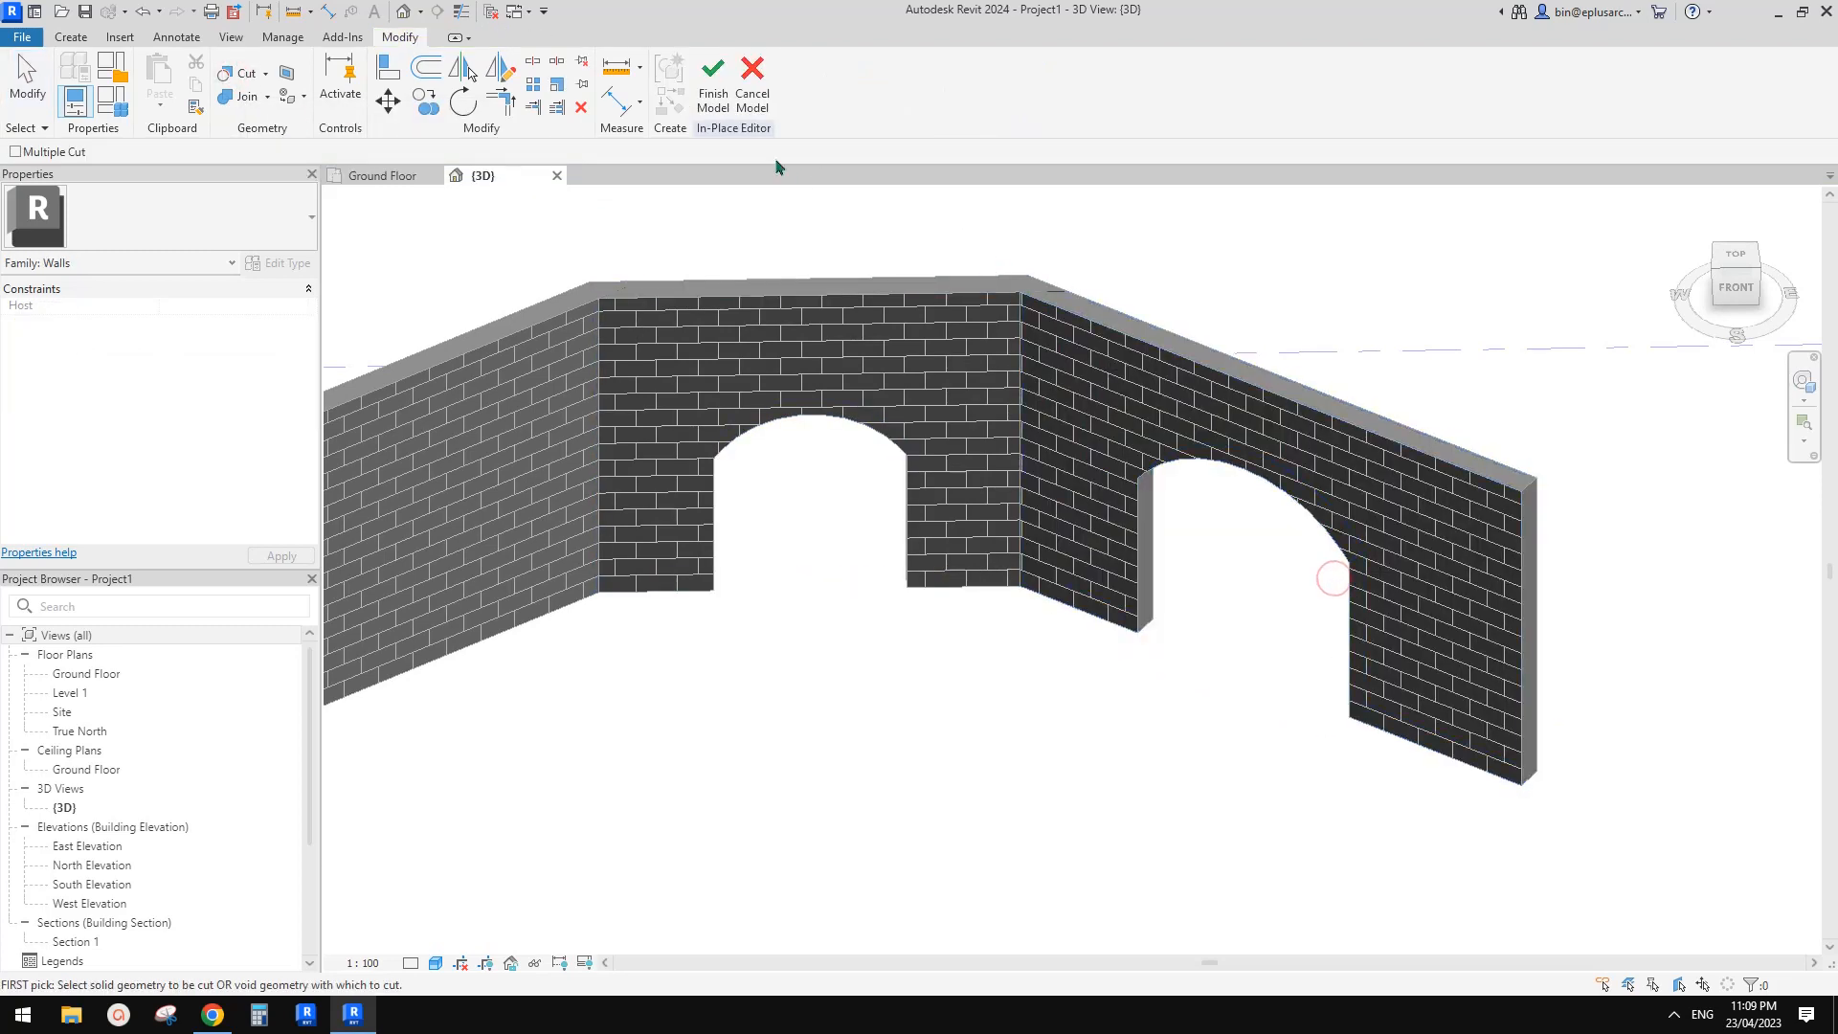
left_click(713, 81)
- Reopen the right wall's in-place void for editing, review its arched extrusion sketch, and finish the sketch and the model
middle_click_drag(1262, 607, 1247, 709, "shift")
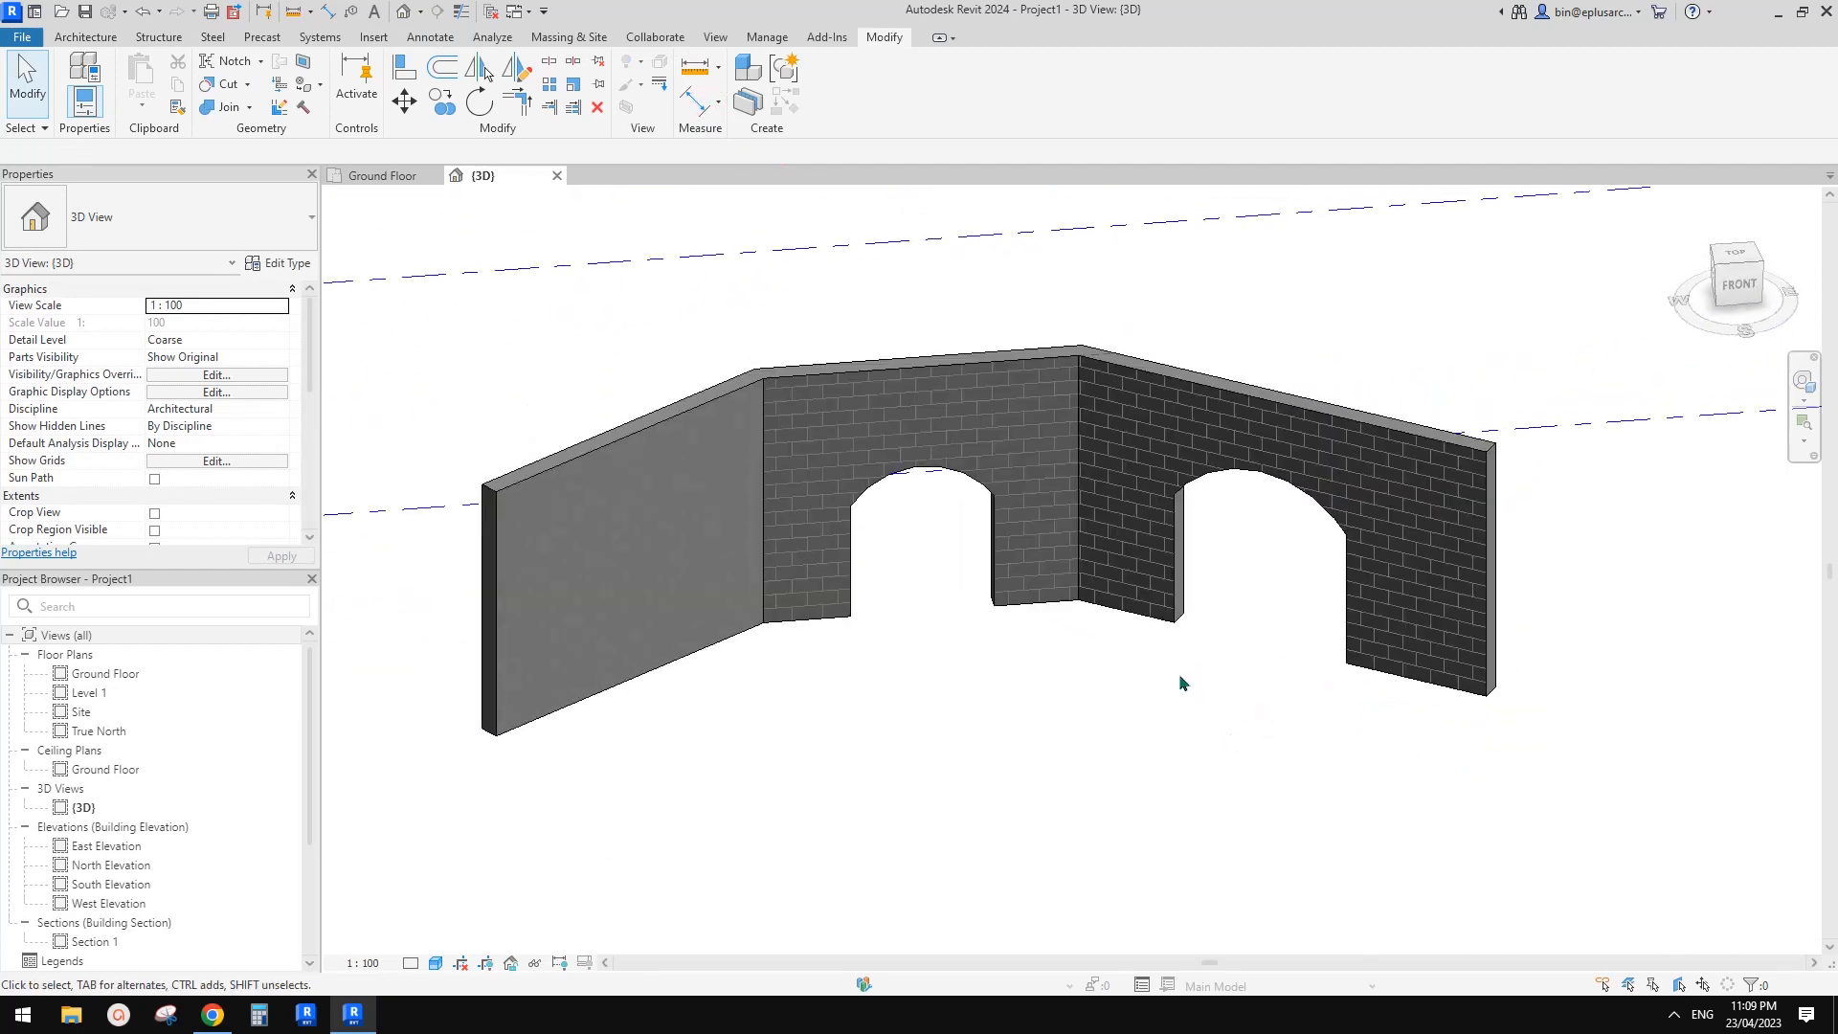
left_click(1177, 548)
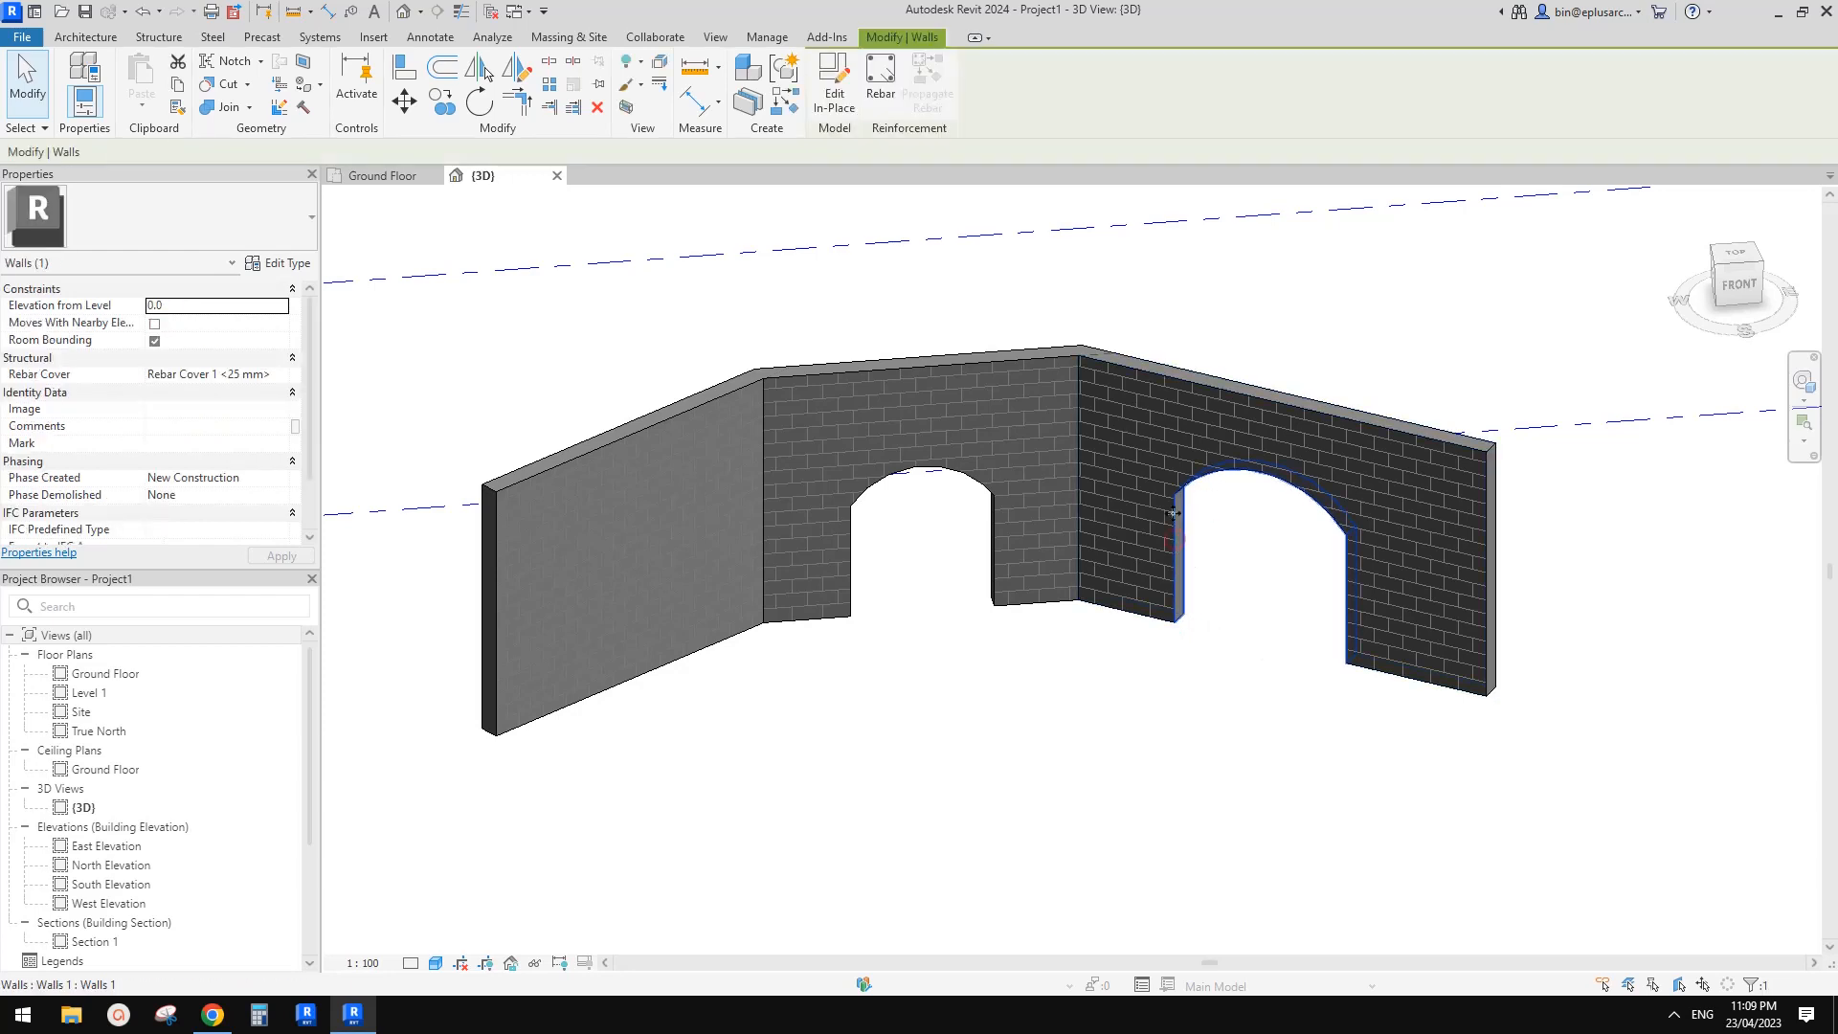
left_click(1191, 714)
left_click(1177, 581)
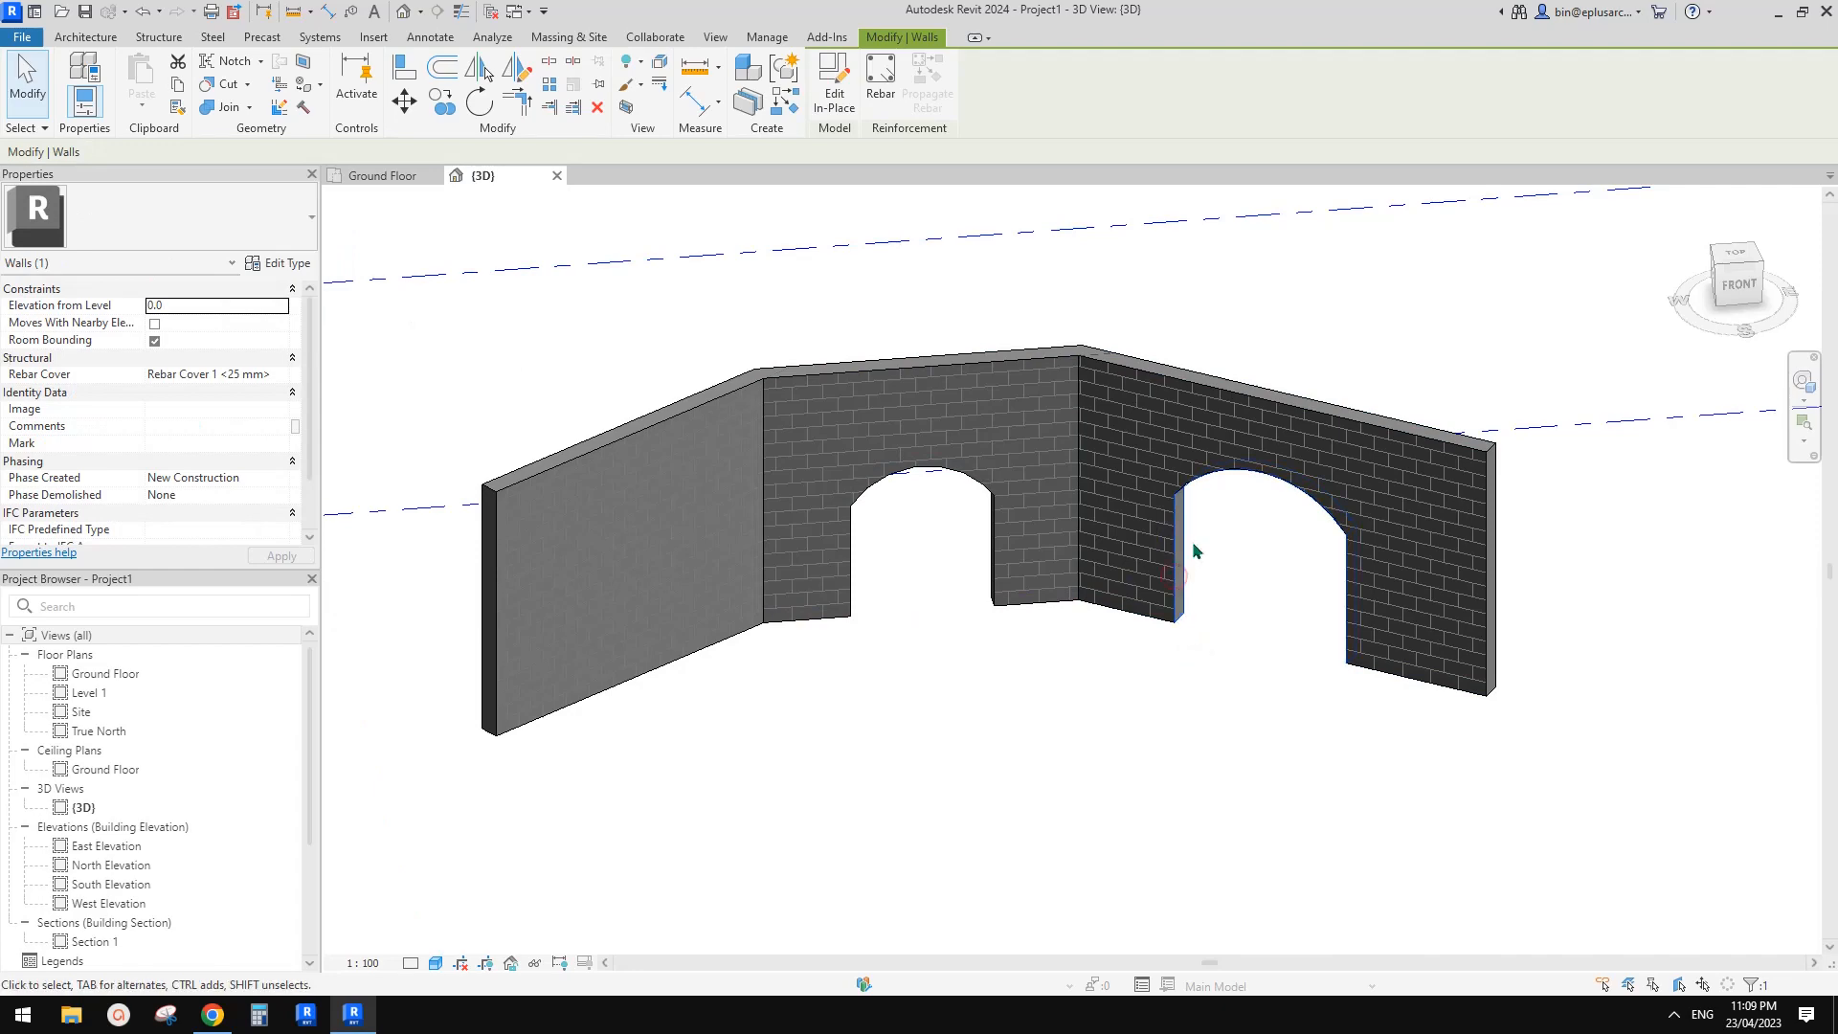
middle_click_drag(1288, 518, 1140, 541, "shift")
left_click(833, 96)
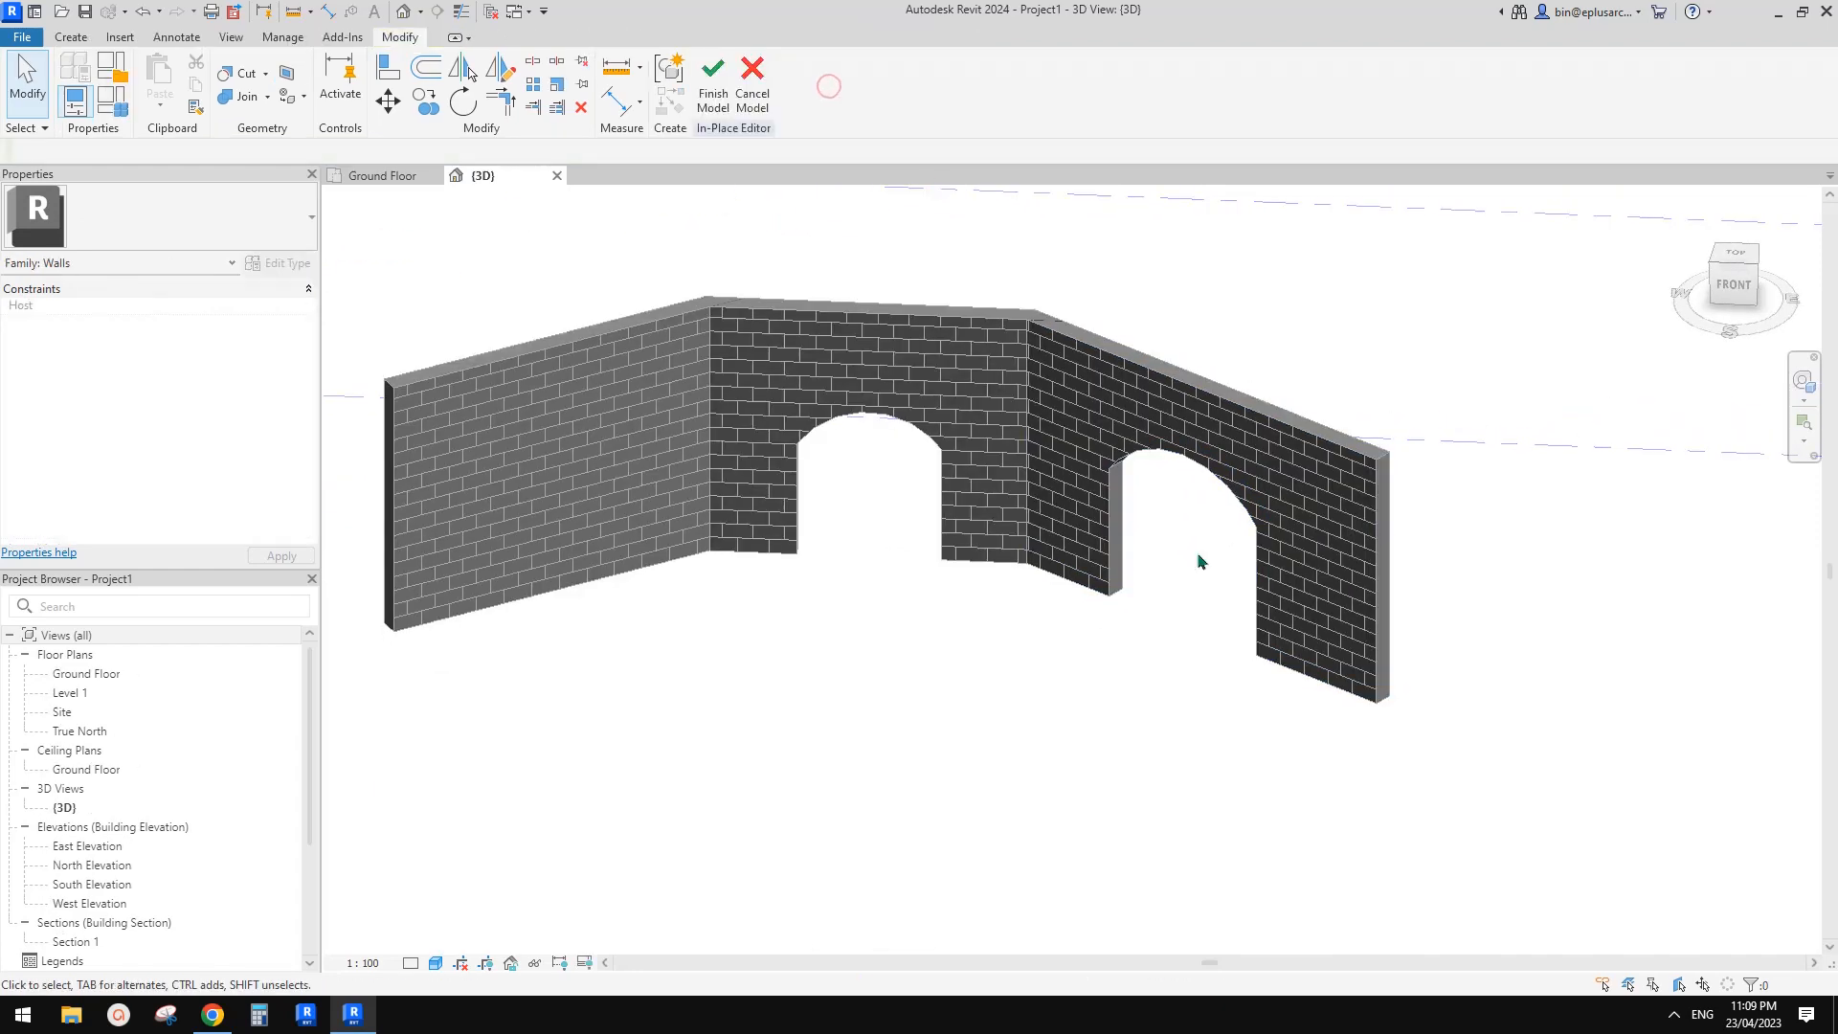
left_click(1123, 462)
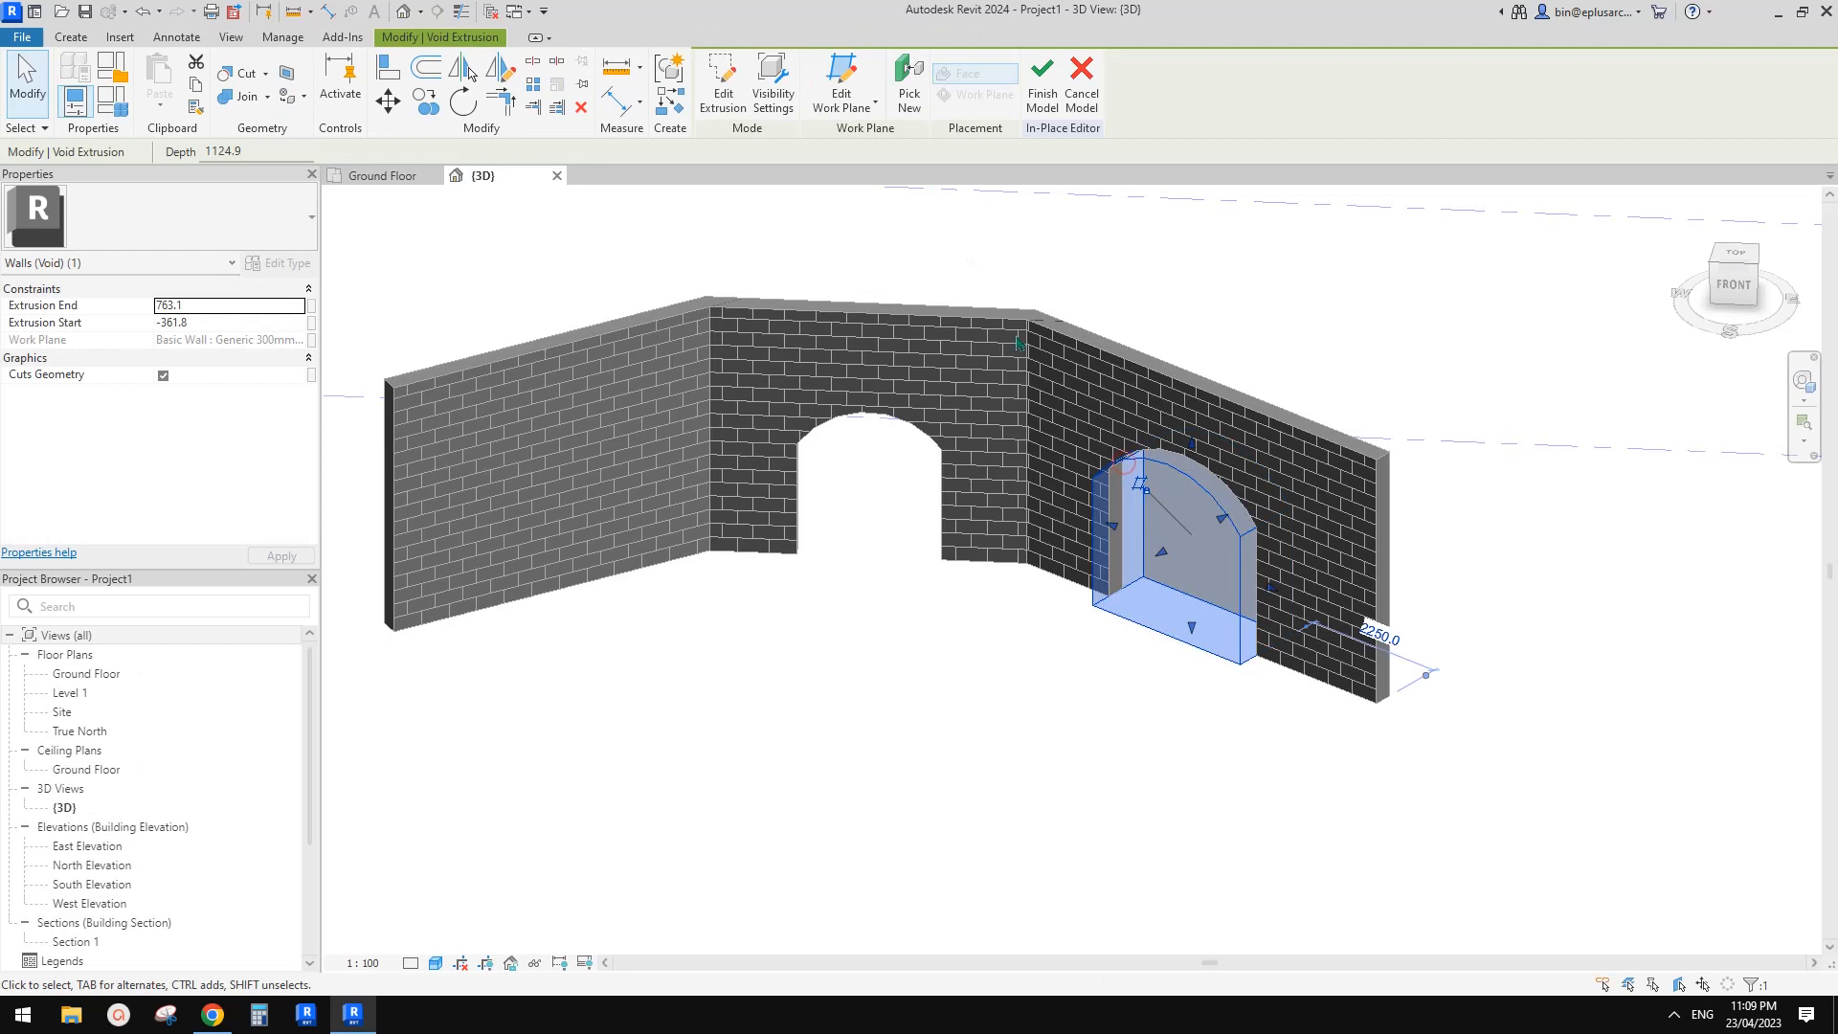
left_click(723, 86)
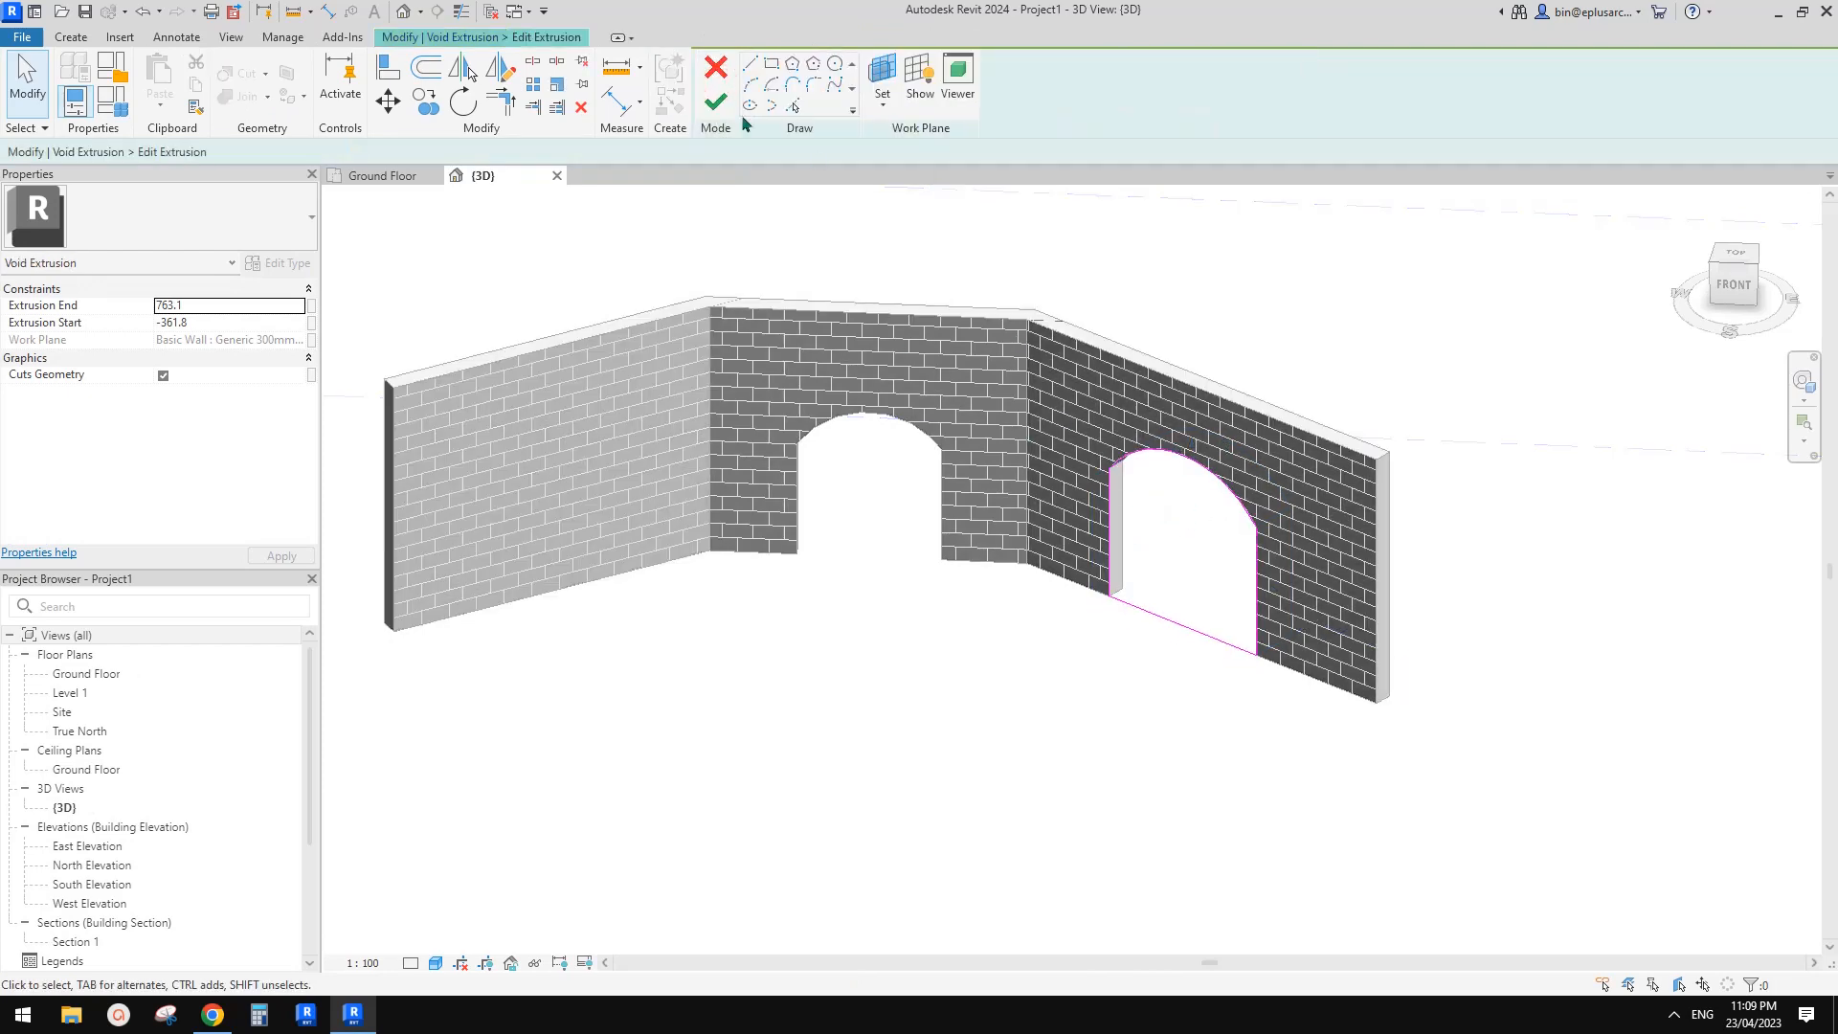
left_click(716, 102)
middle_click_drag(1193, 322, 1248, 328, "shift")
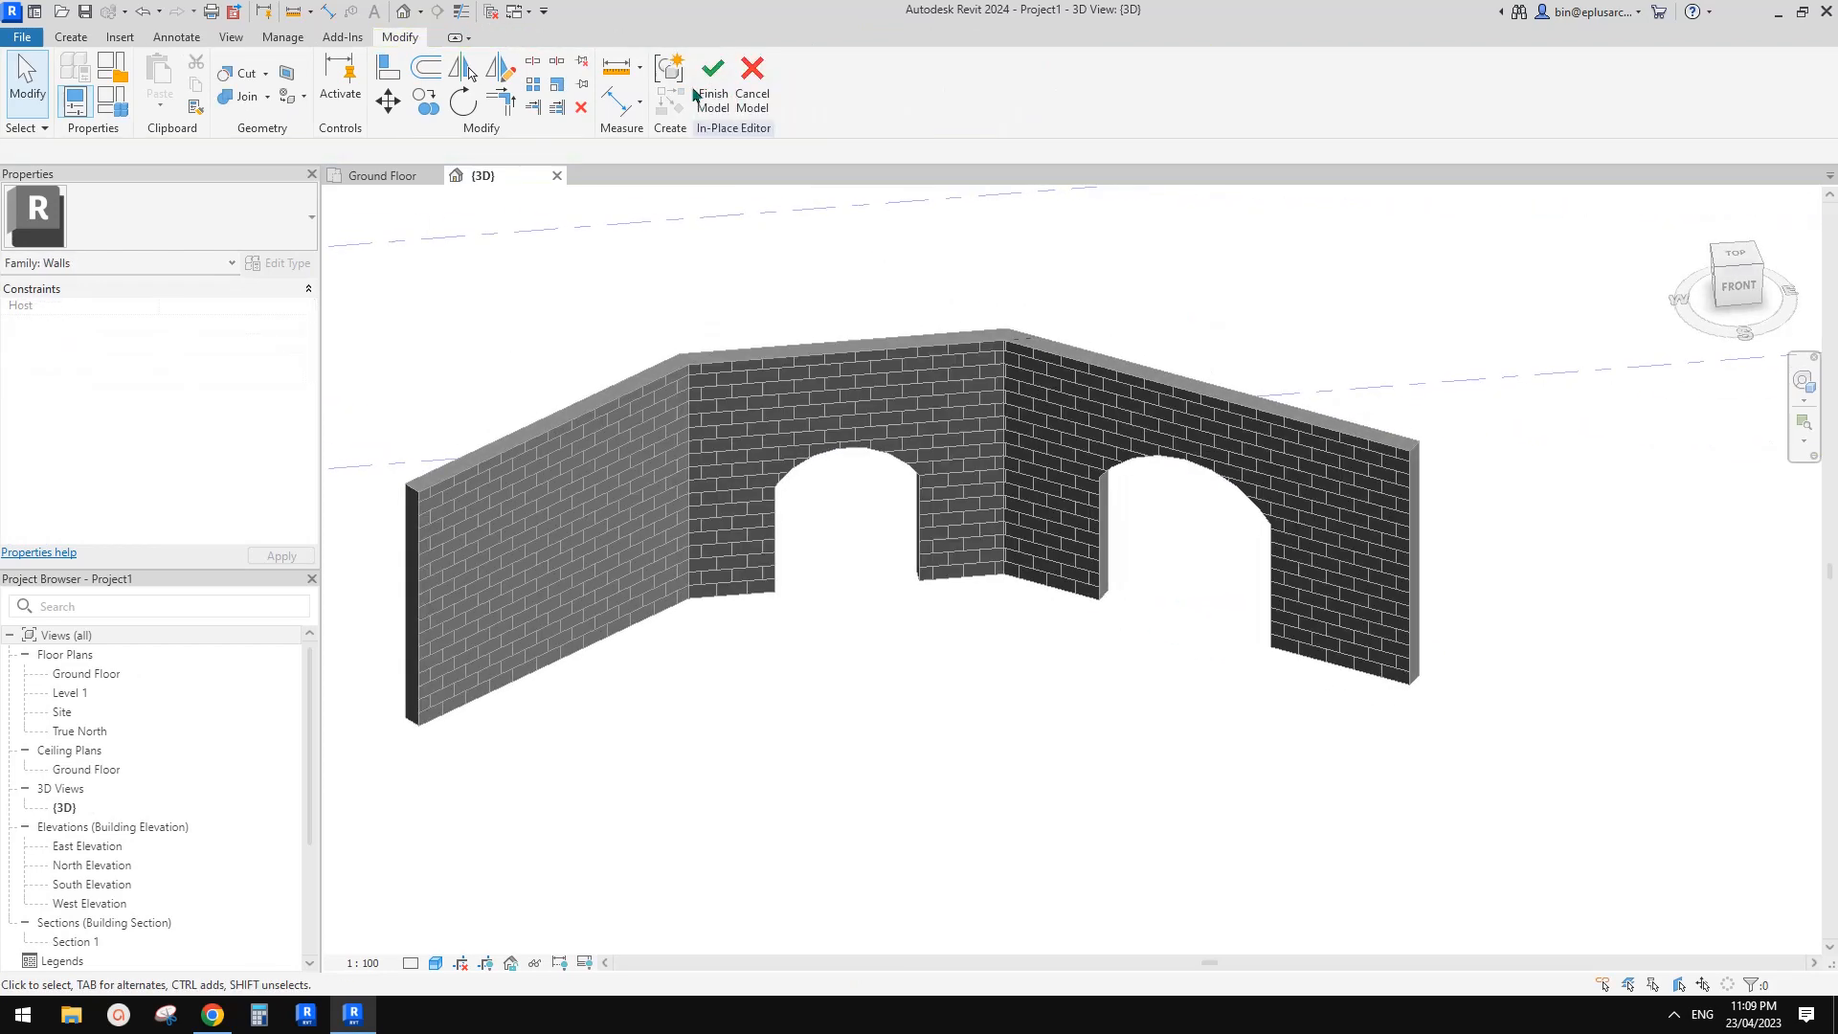
left_click(713, 95)
middle_click_drag(869, 558, 720, 594, "shift")
left_click(23, 37)
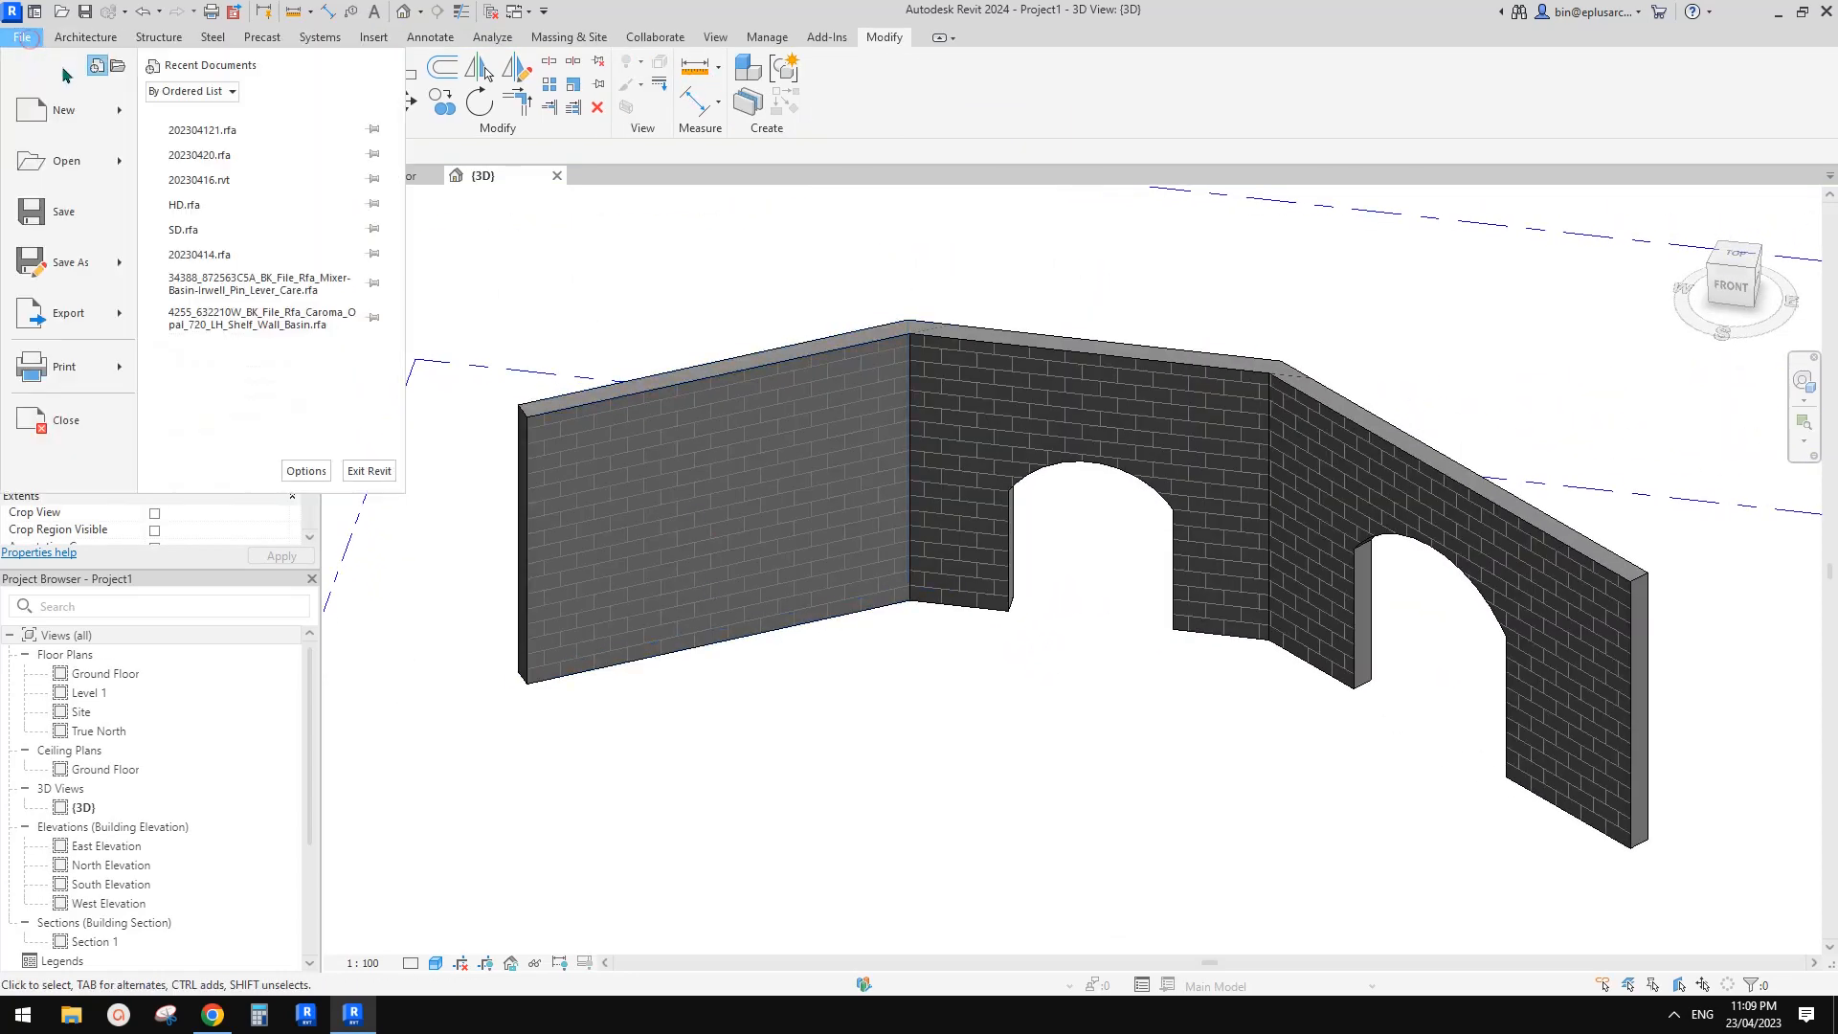
left_click(119, 111)
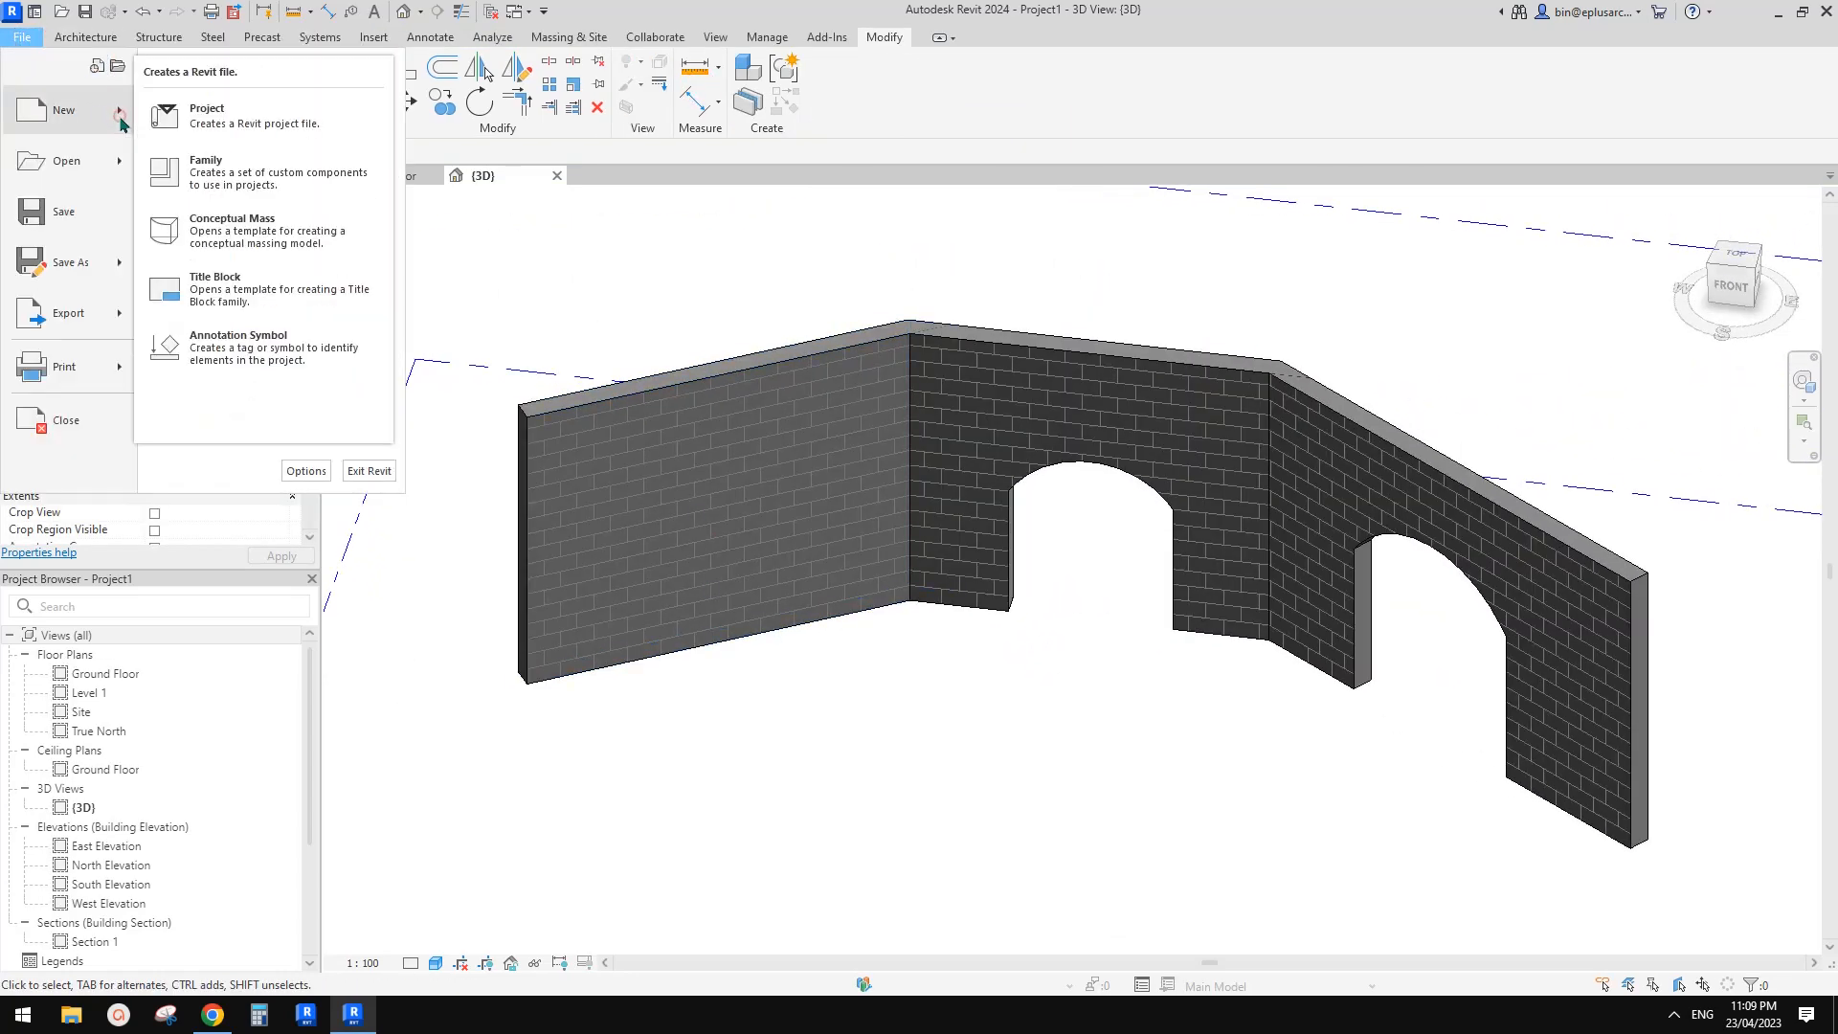
left_click(229, 182)
key("Escape")
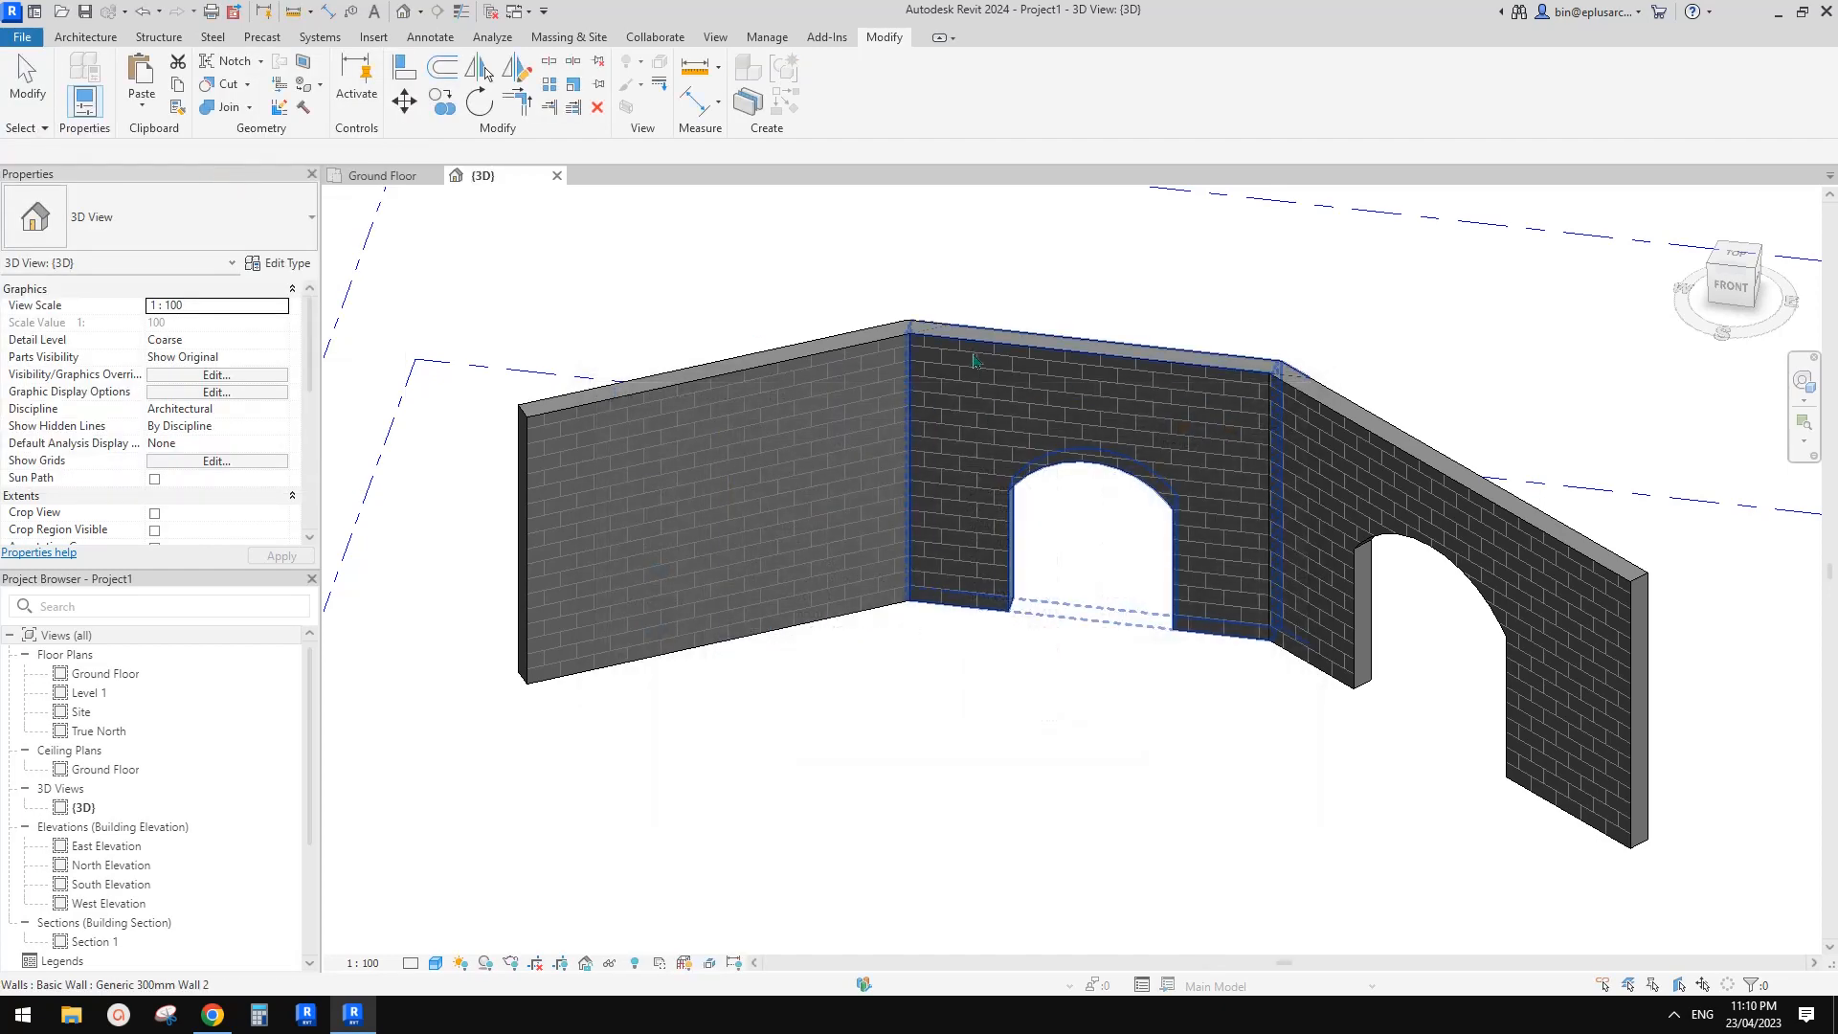
- Start placing a door and browse for a loadable family in the English folder of the RVT 2024 Libraries
key("r")
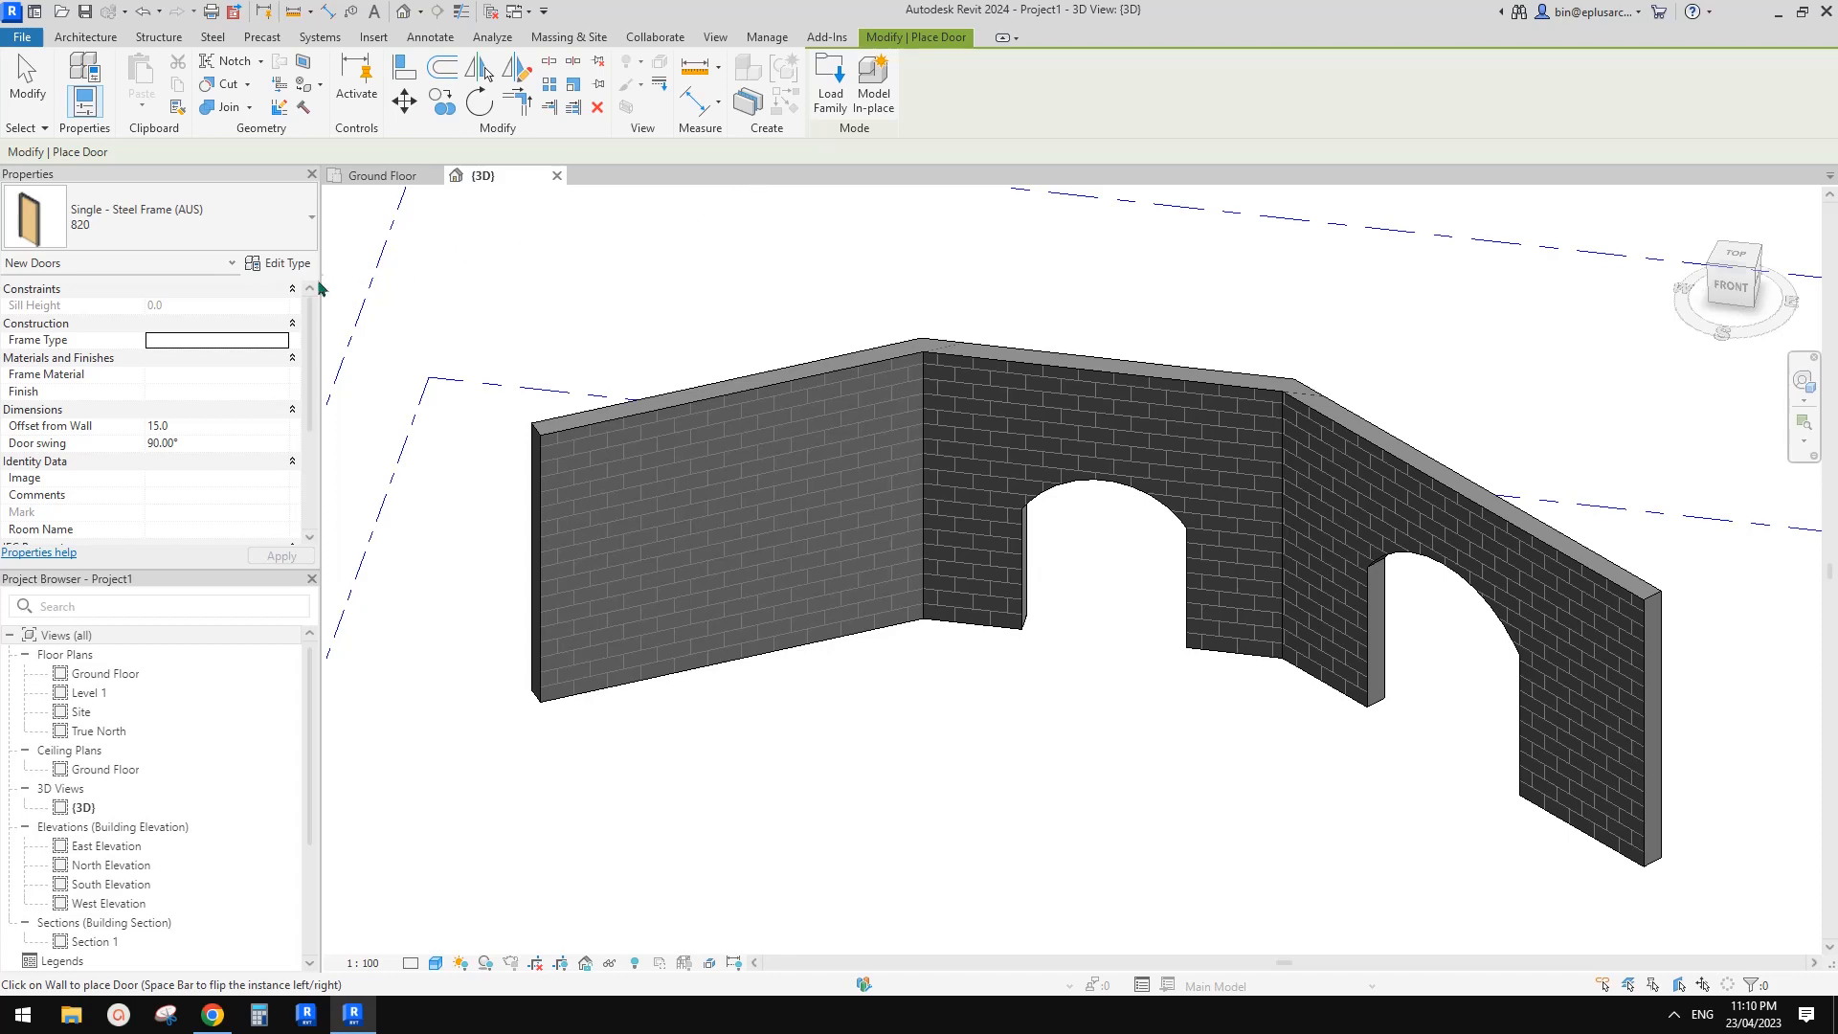
left_click(829, 96)
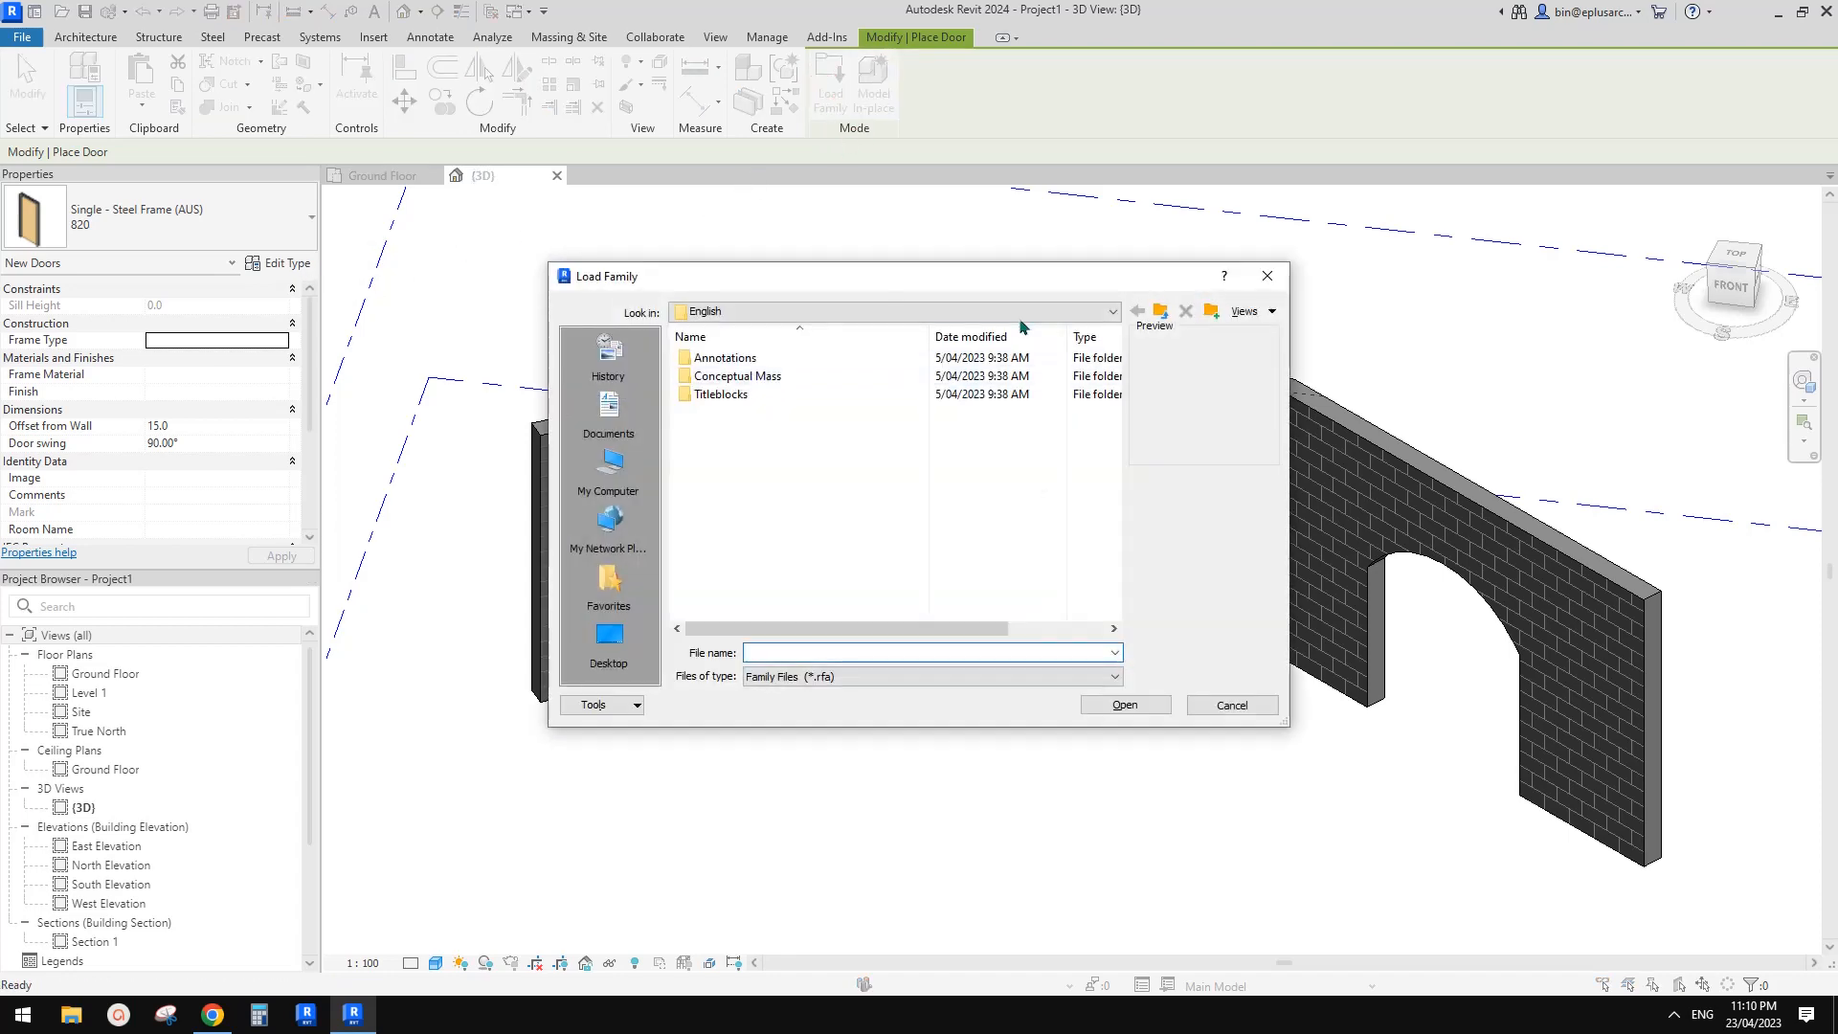
left_click(1207, 359)
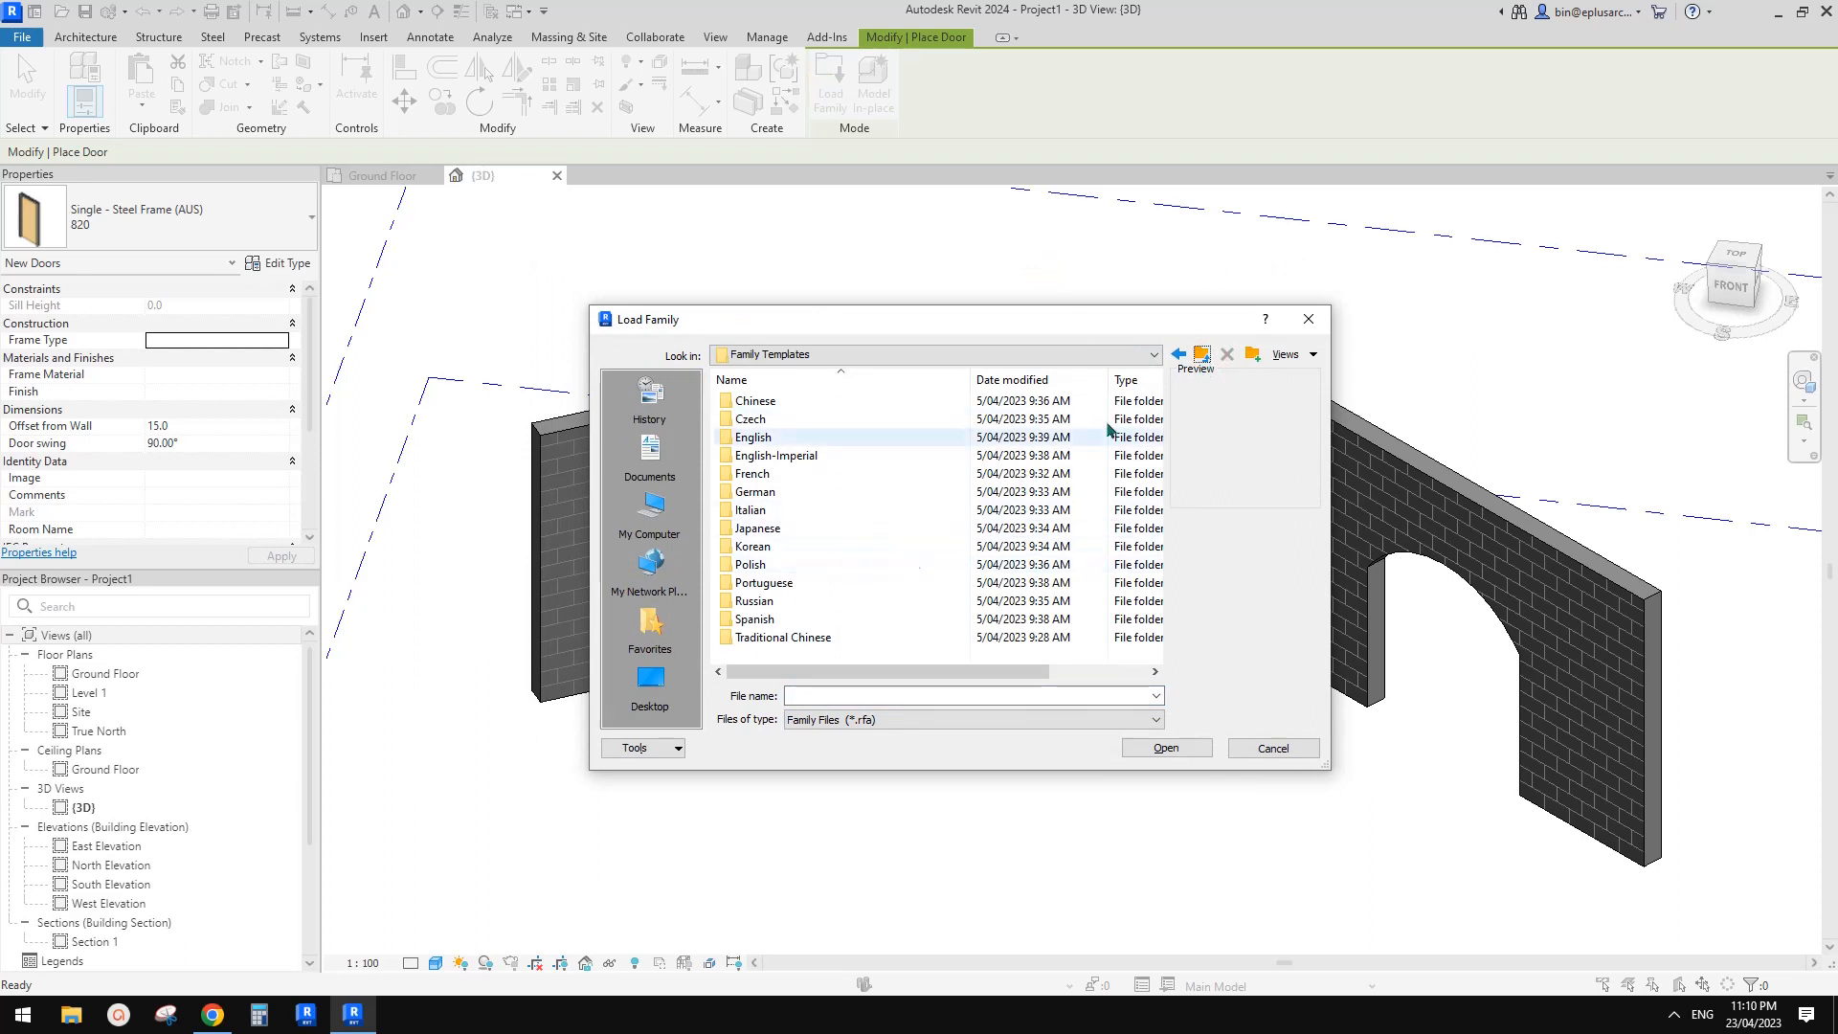
left_click(1199, 360)
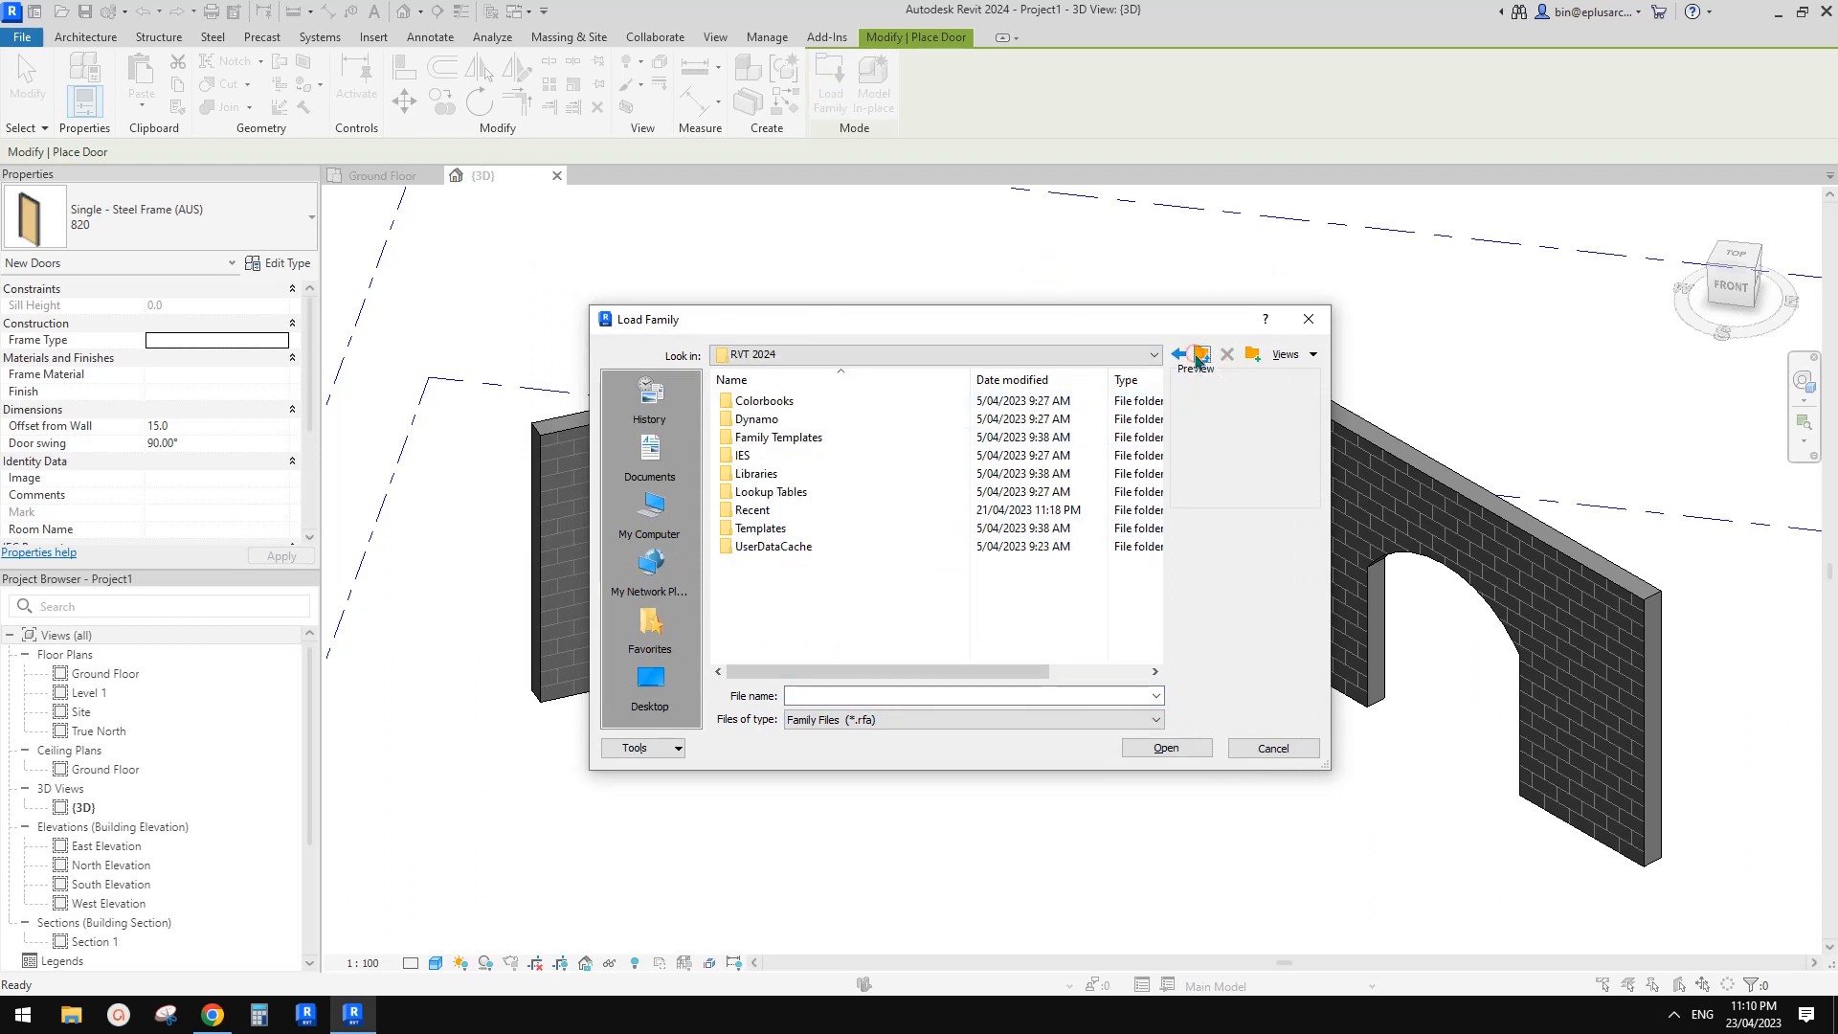
double_click(763, 476)
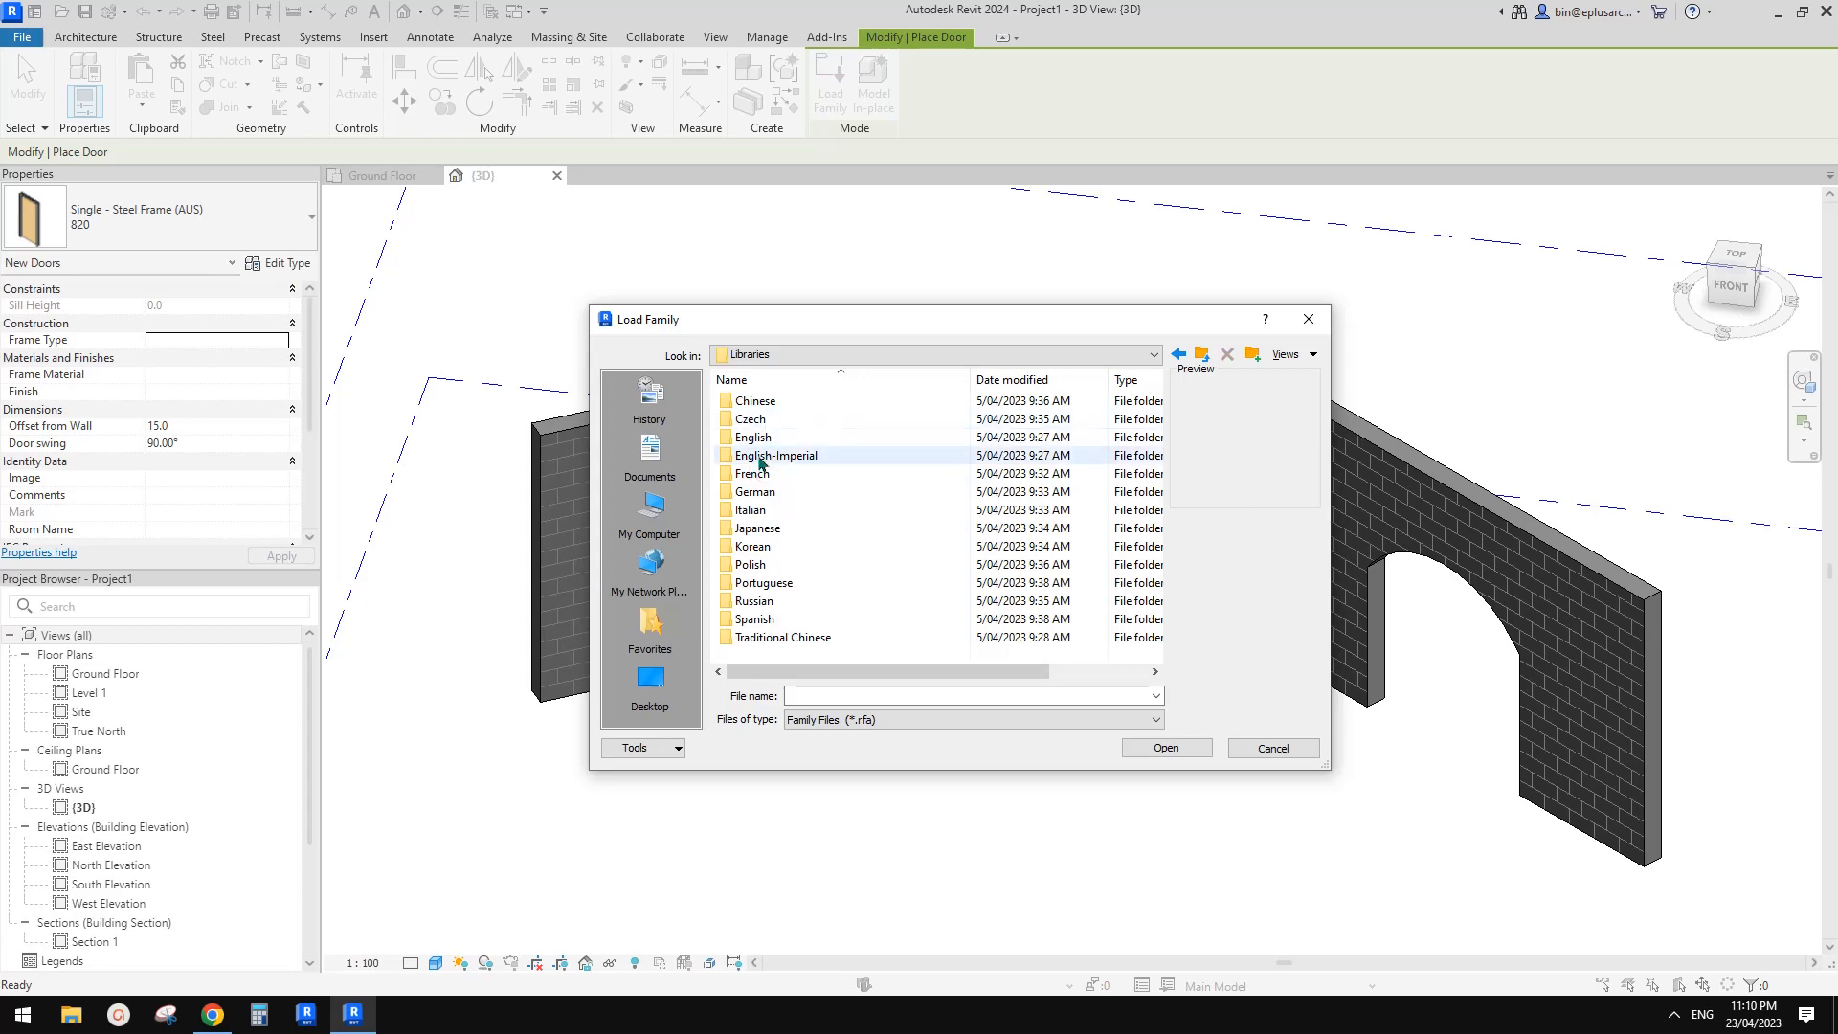
left_click(763, 441)
double_click(763, 438)
- Go back up to the Autodesk folder and open the Libraries folder of RVT 2023 instead
left_click(1203, 358)
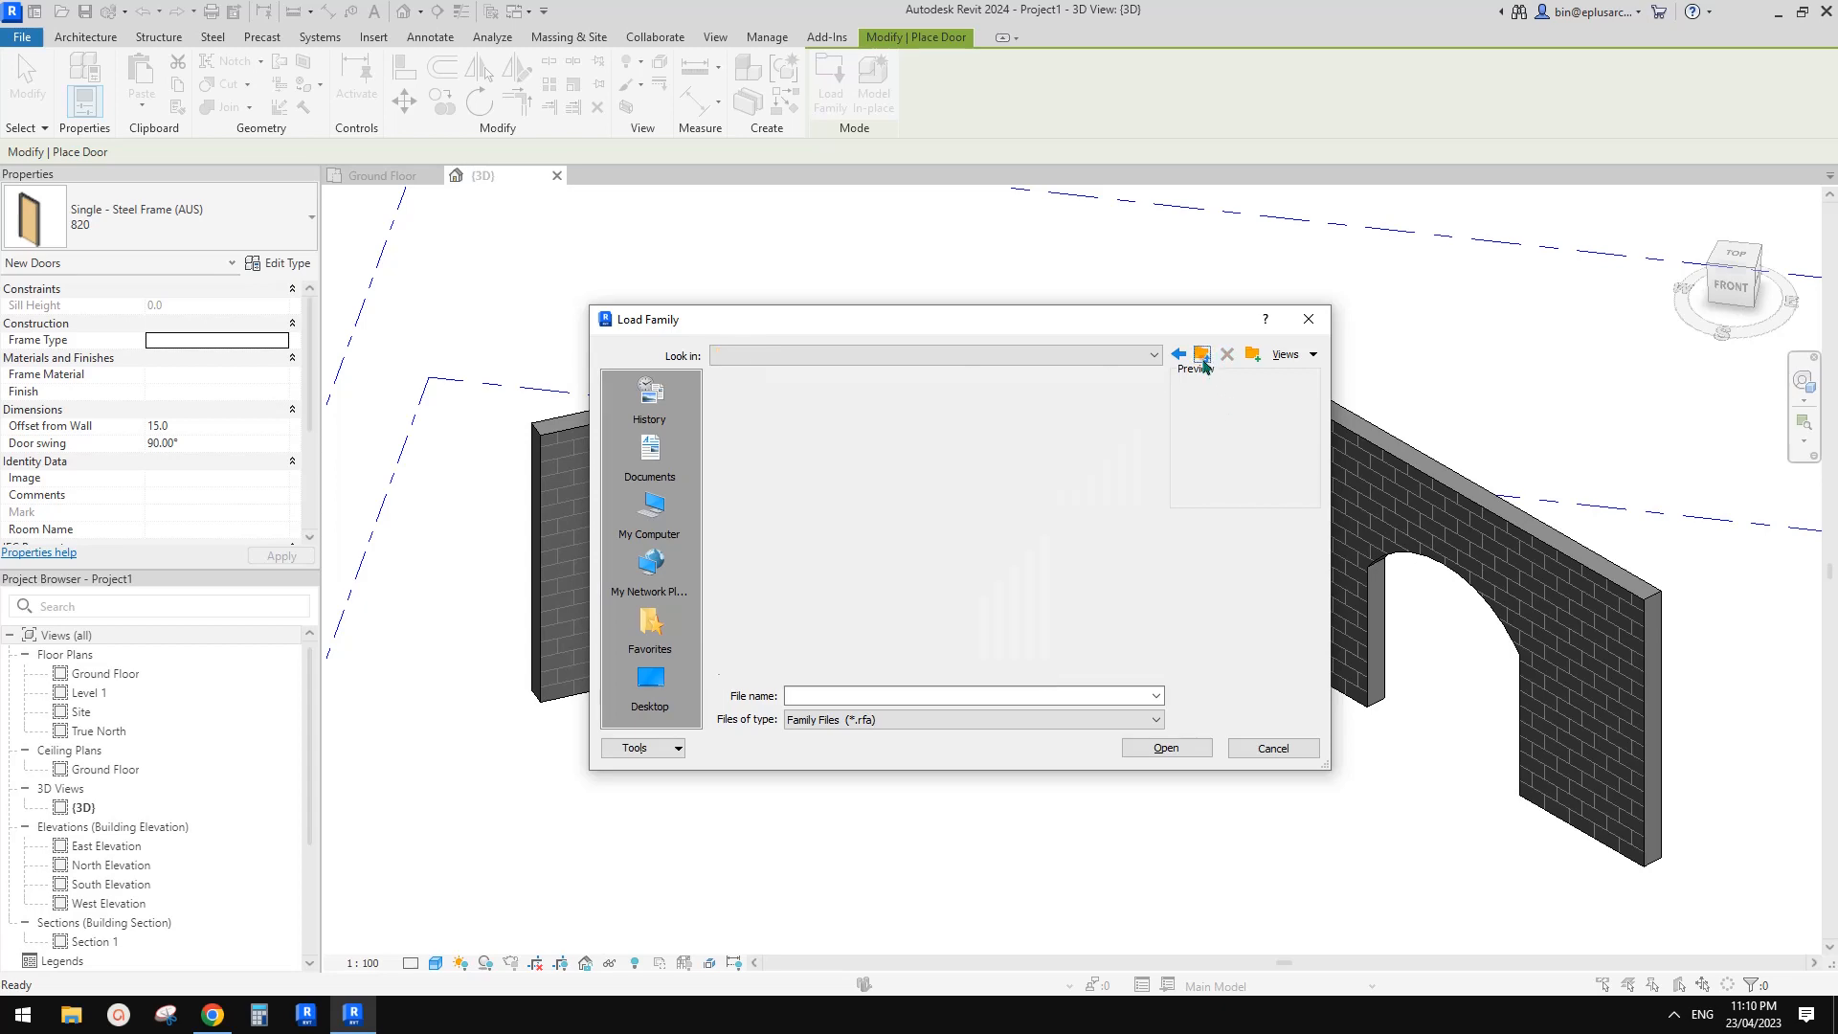
left_click(1202, 358)
left_click(1203, 358)
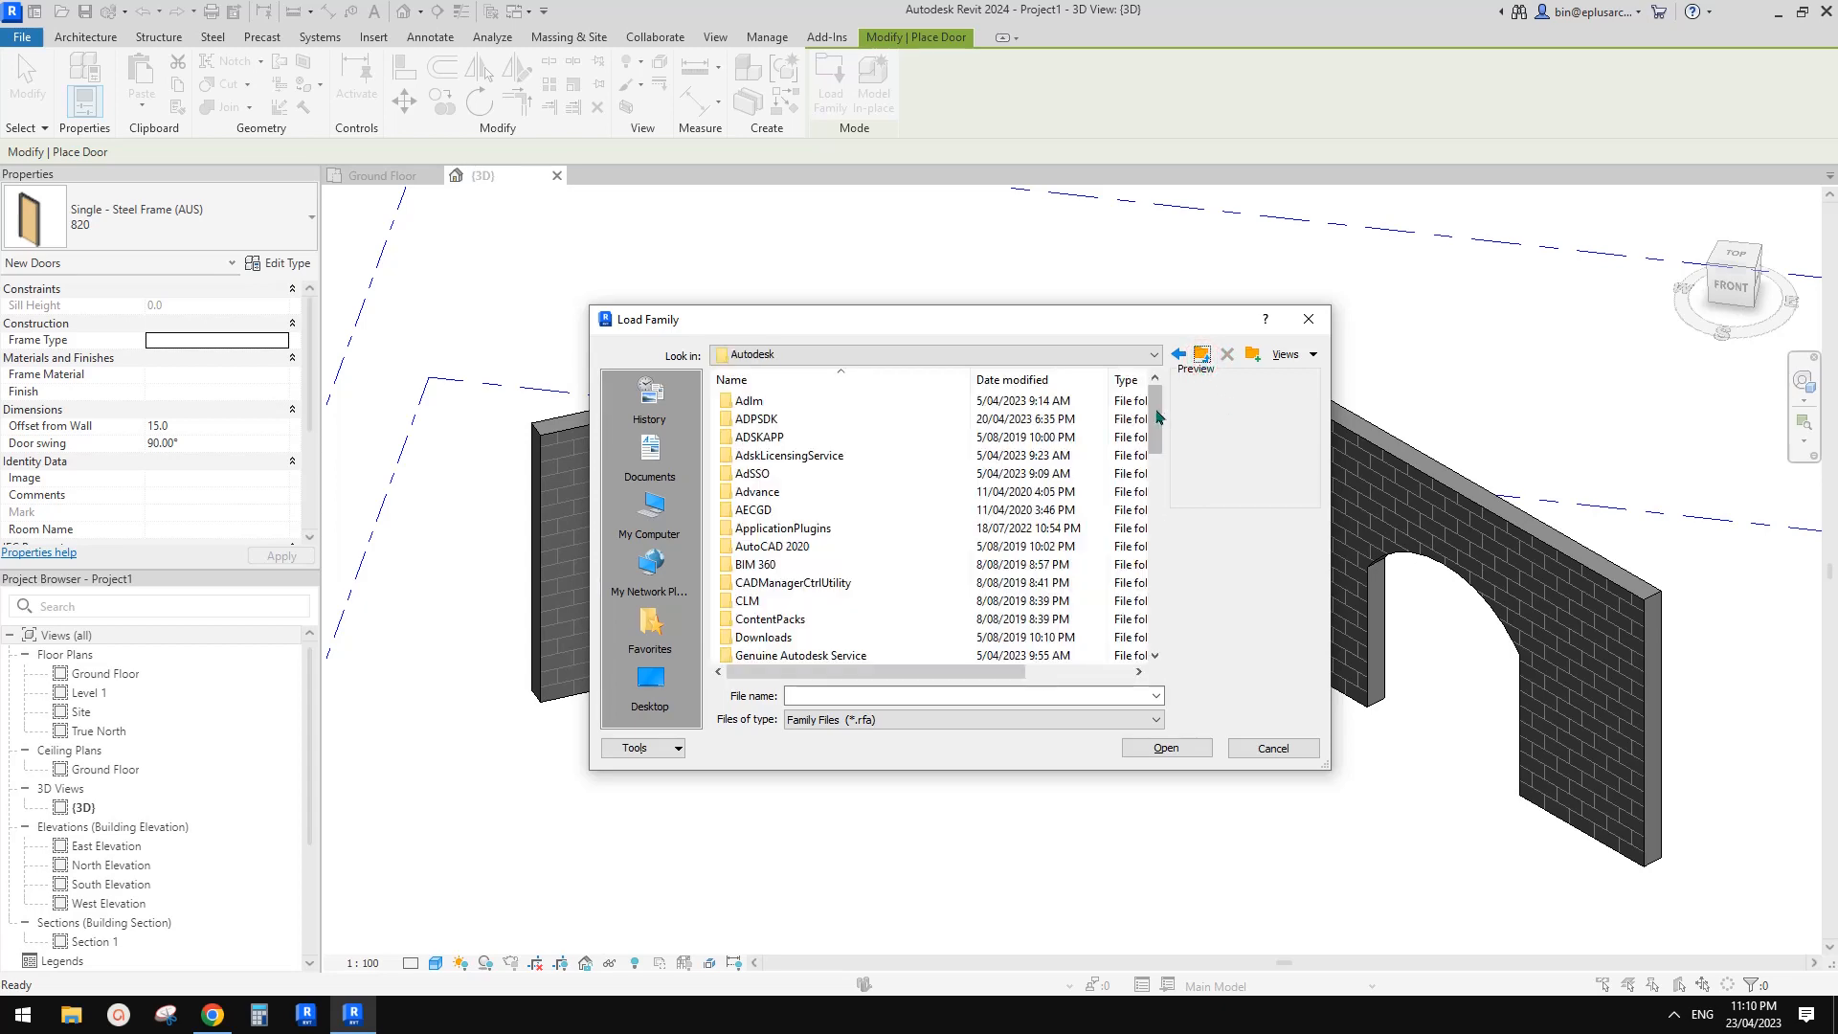
left_click_drag(1157, 416, 1161, 577)
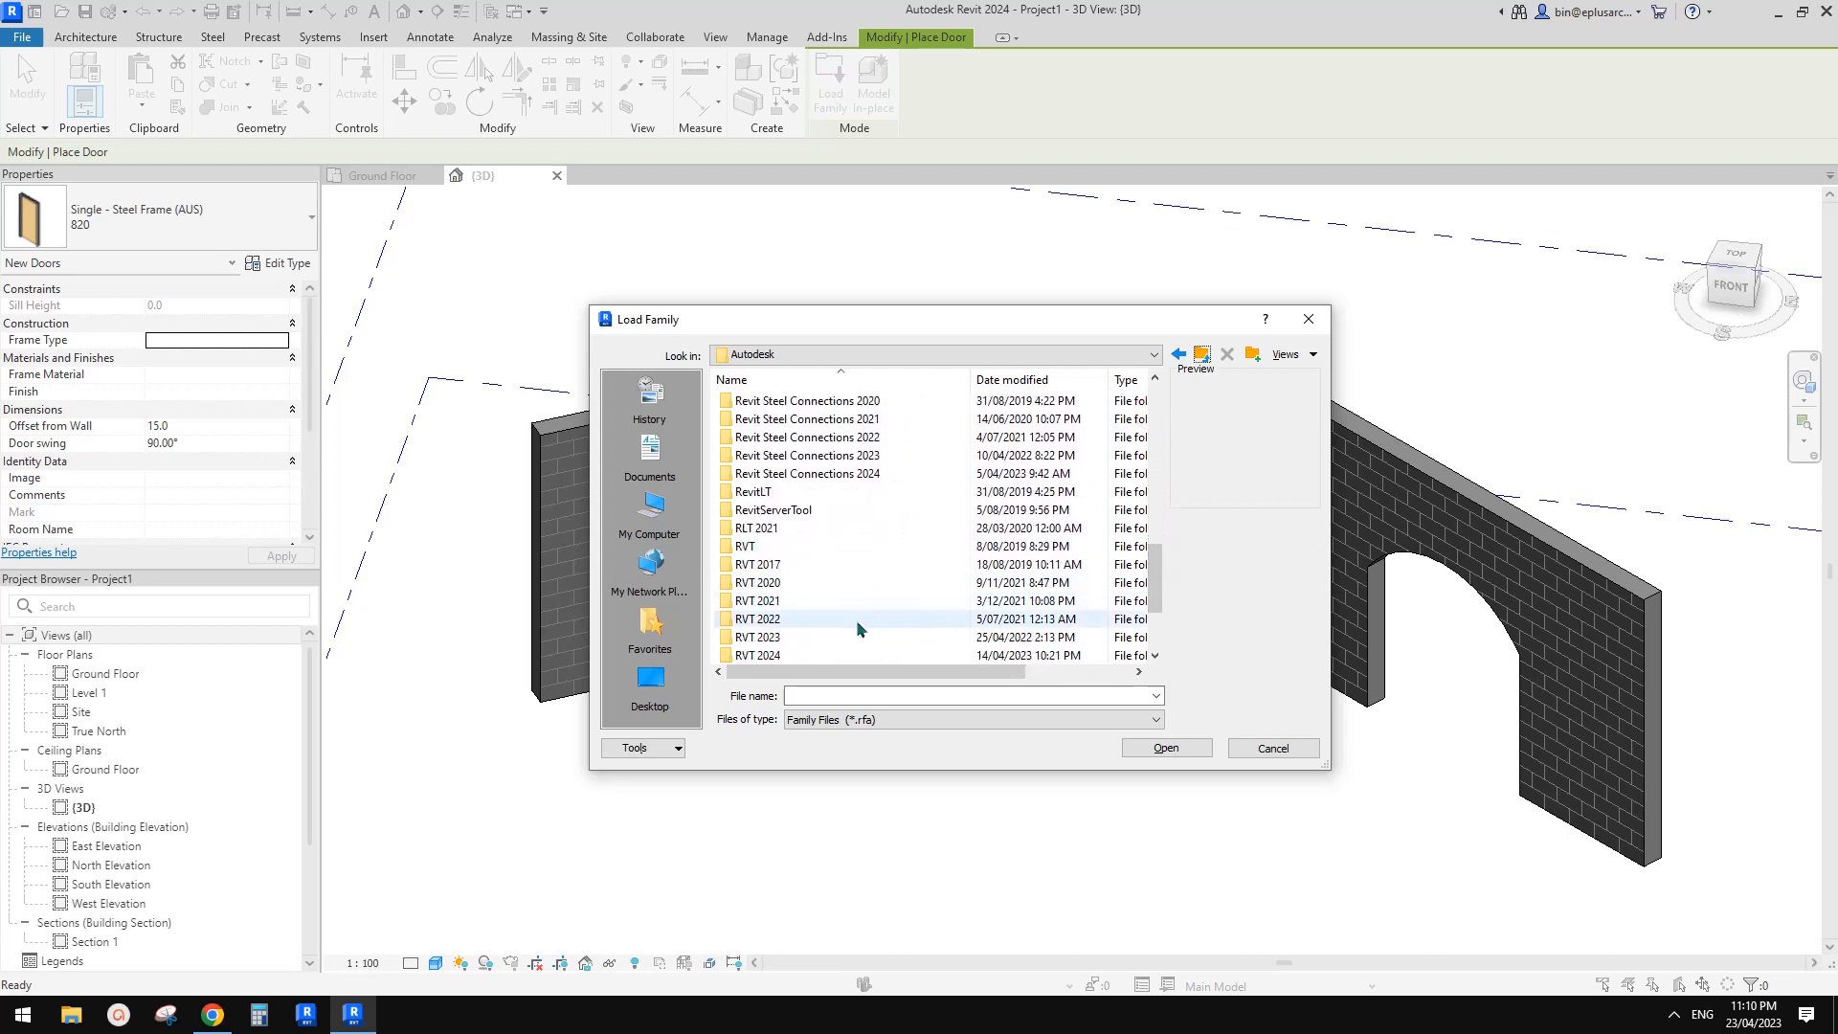
double_click(758, 637)
left_click(764, 459)
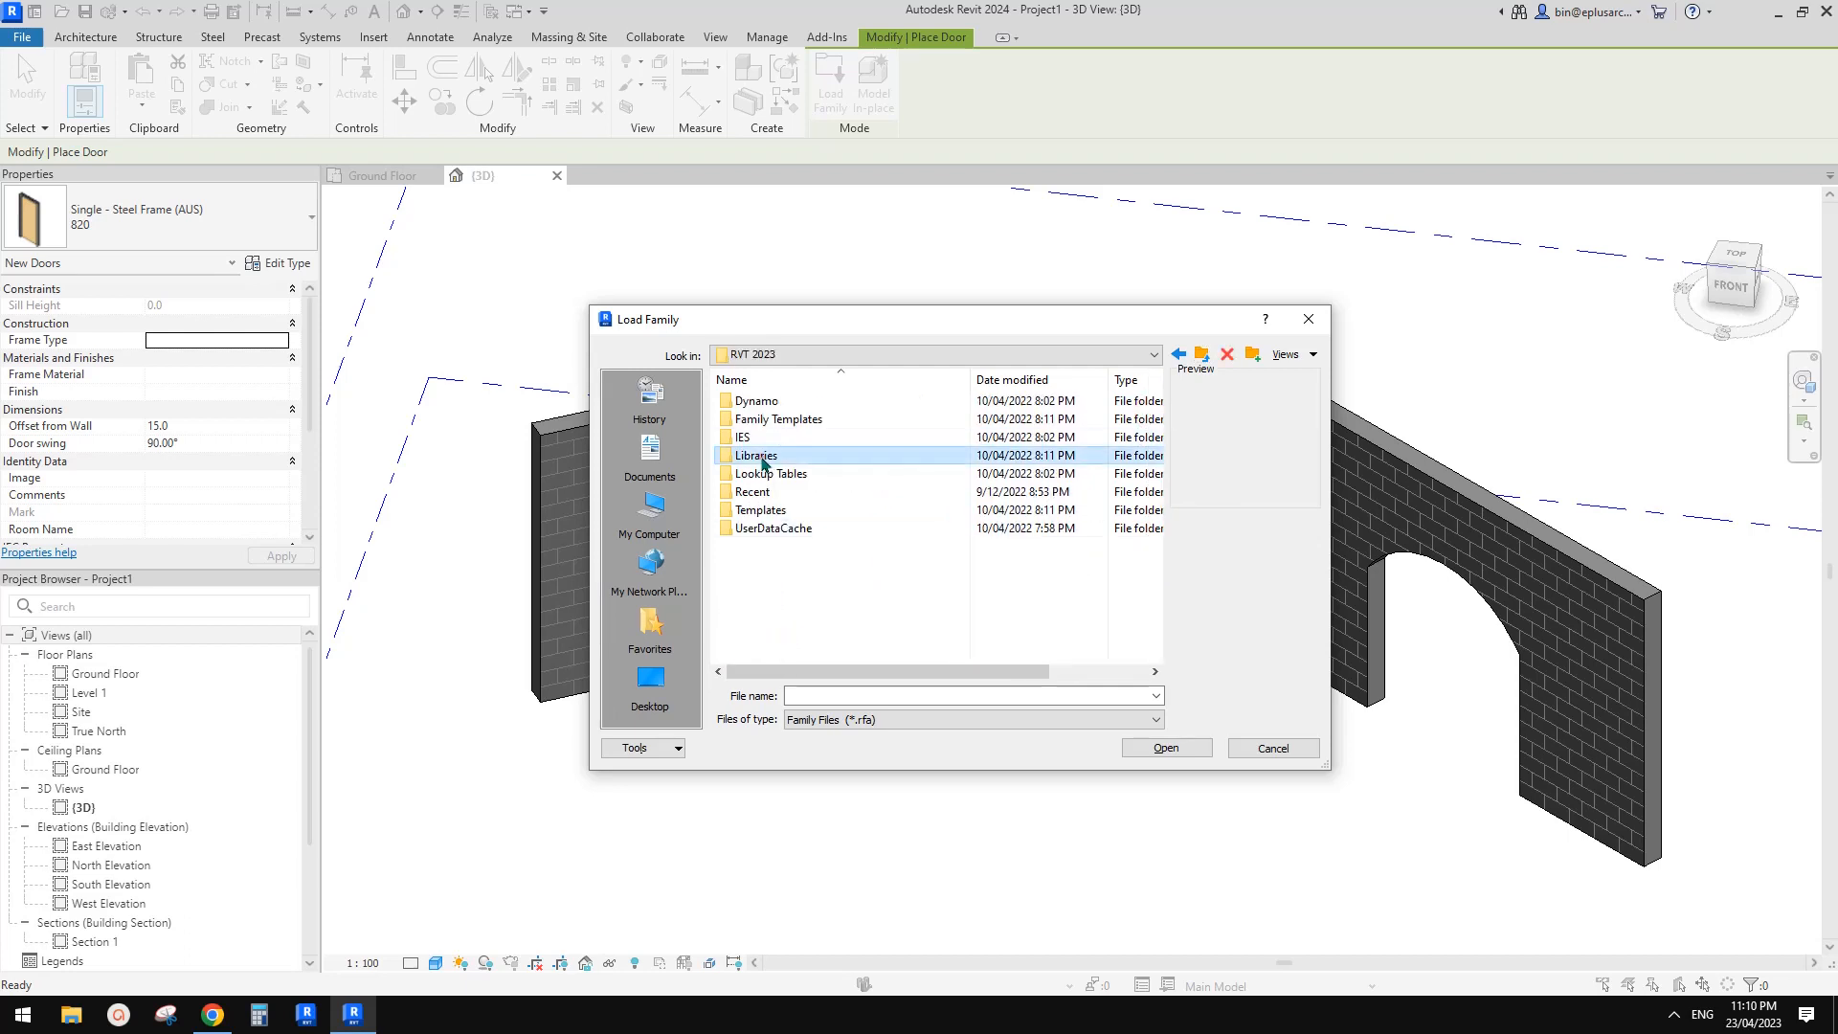
double_click(764, 458)
- Load the Door-Opening.rfa family from the Structural doors folder of the English Australia library
double_click(761, 439)
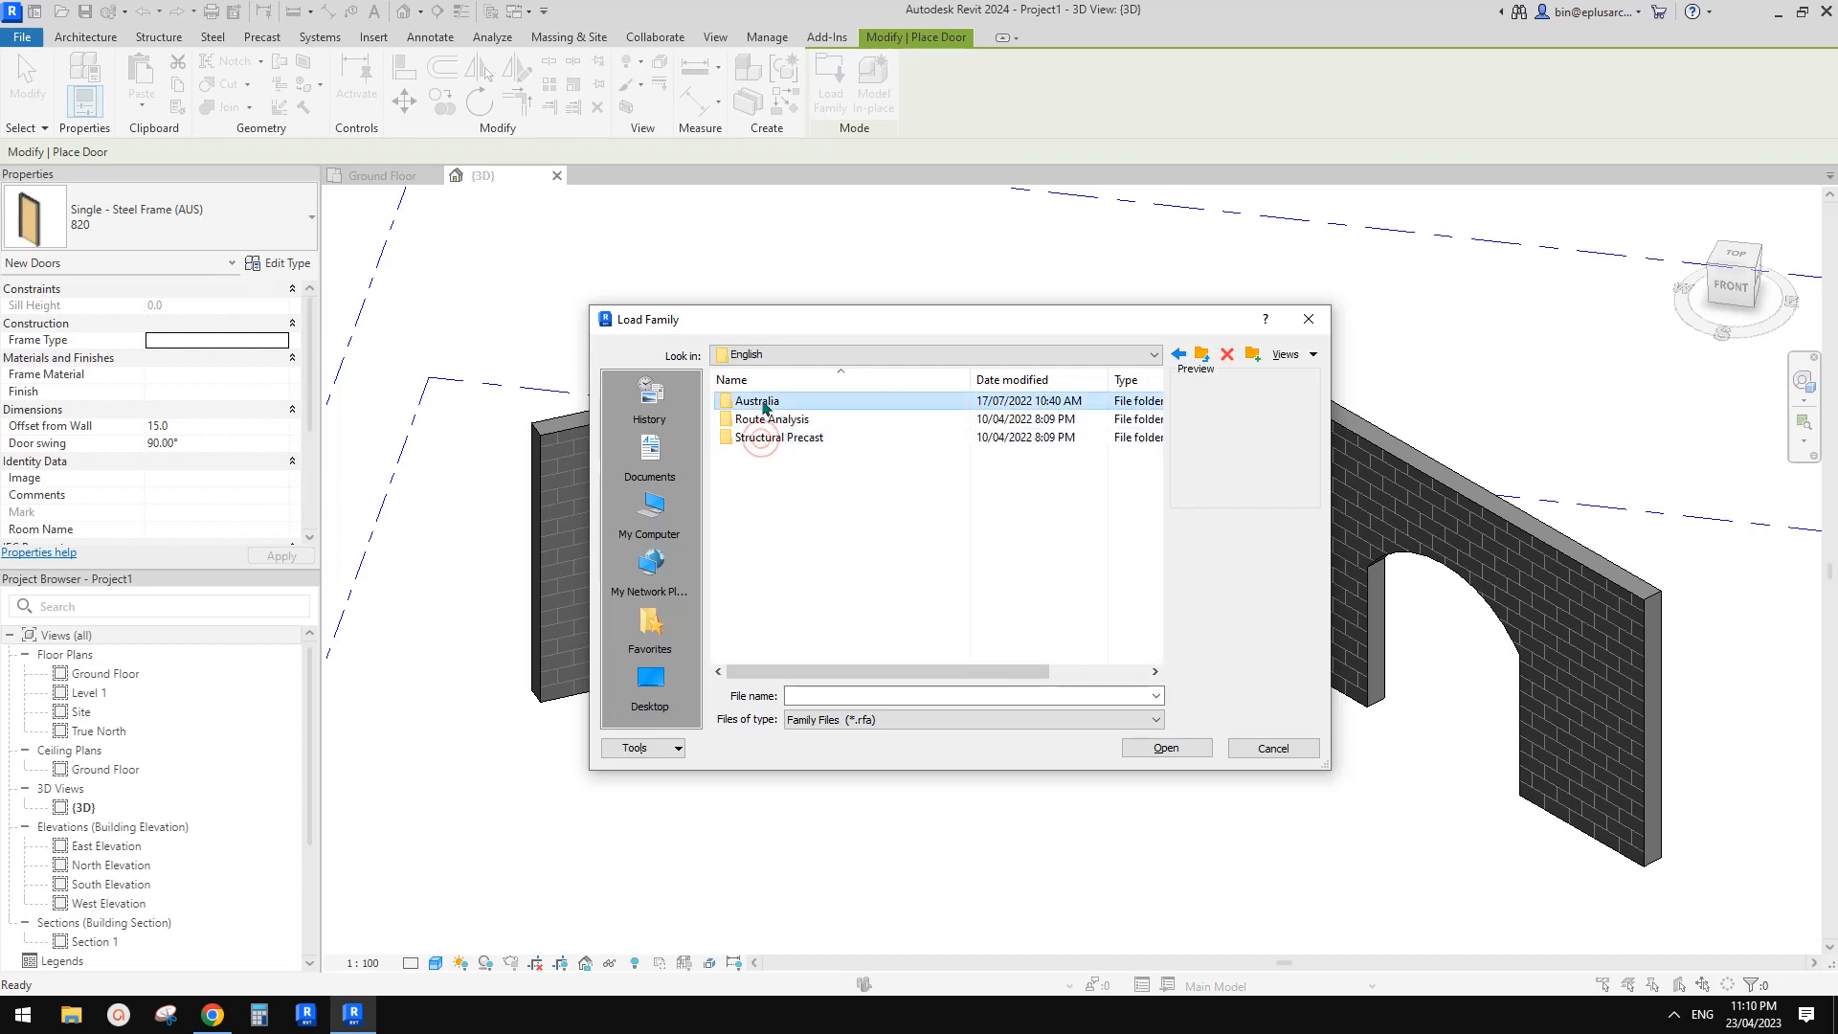
double_click(763, 403)
double_click(761, 574)
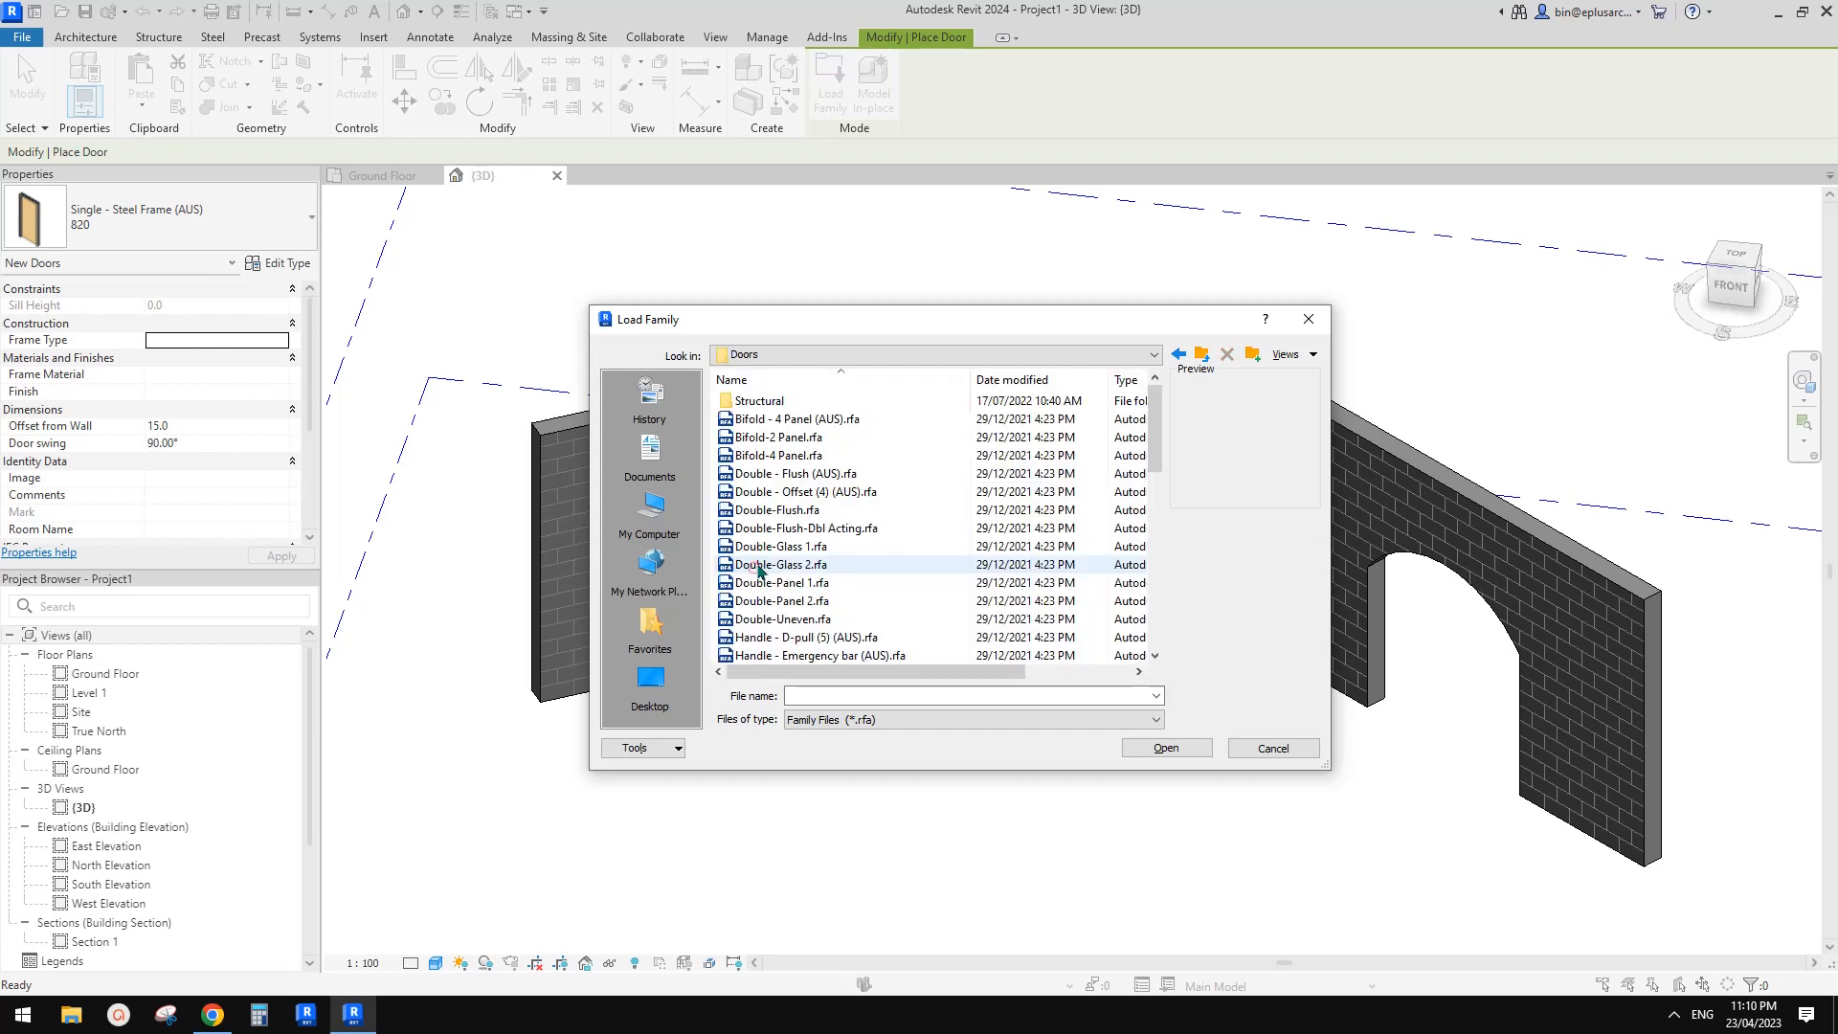
double_click(761, 403)
left_click(766, 403)
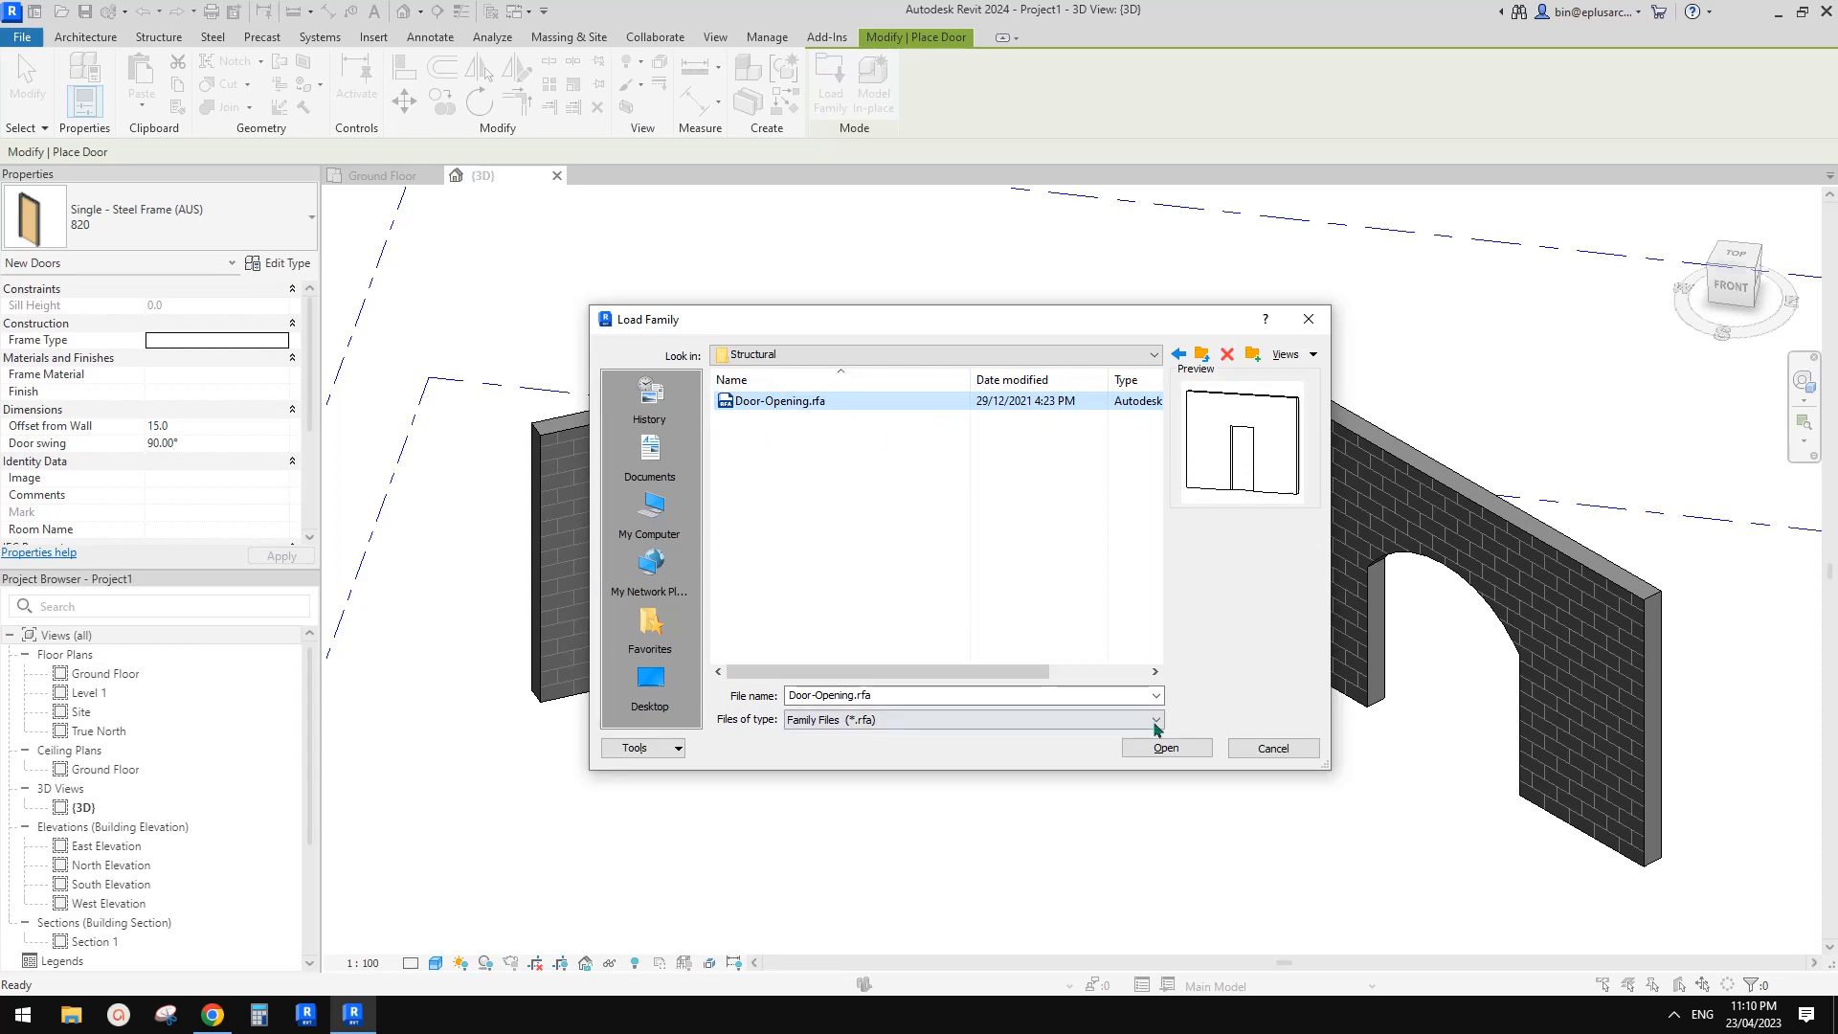
left_click(1164, 749)
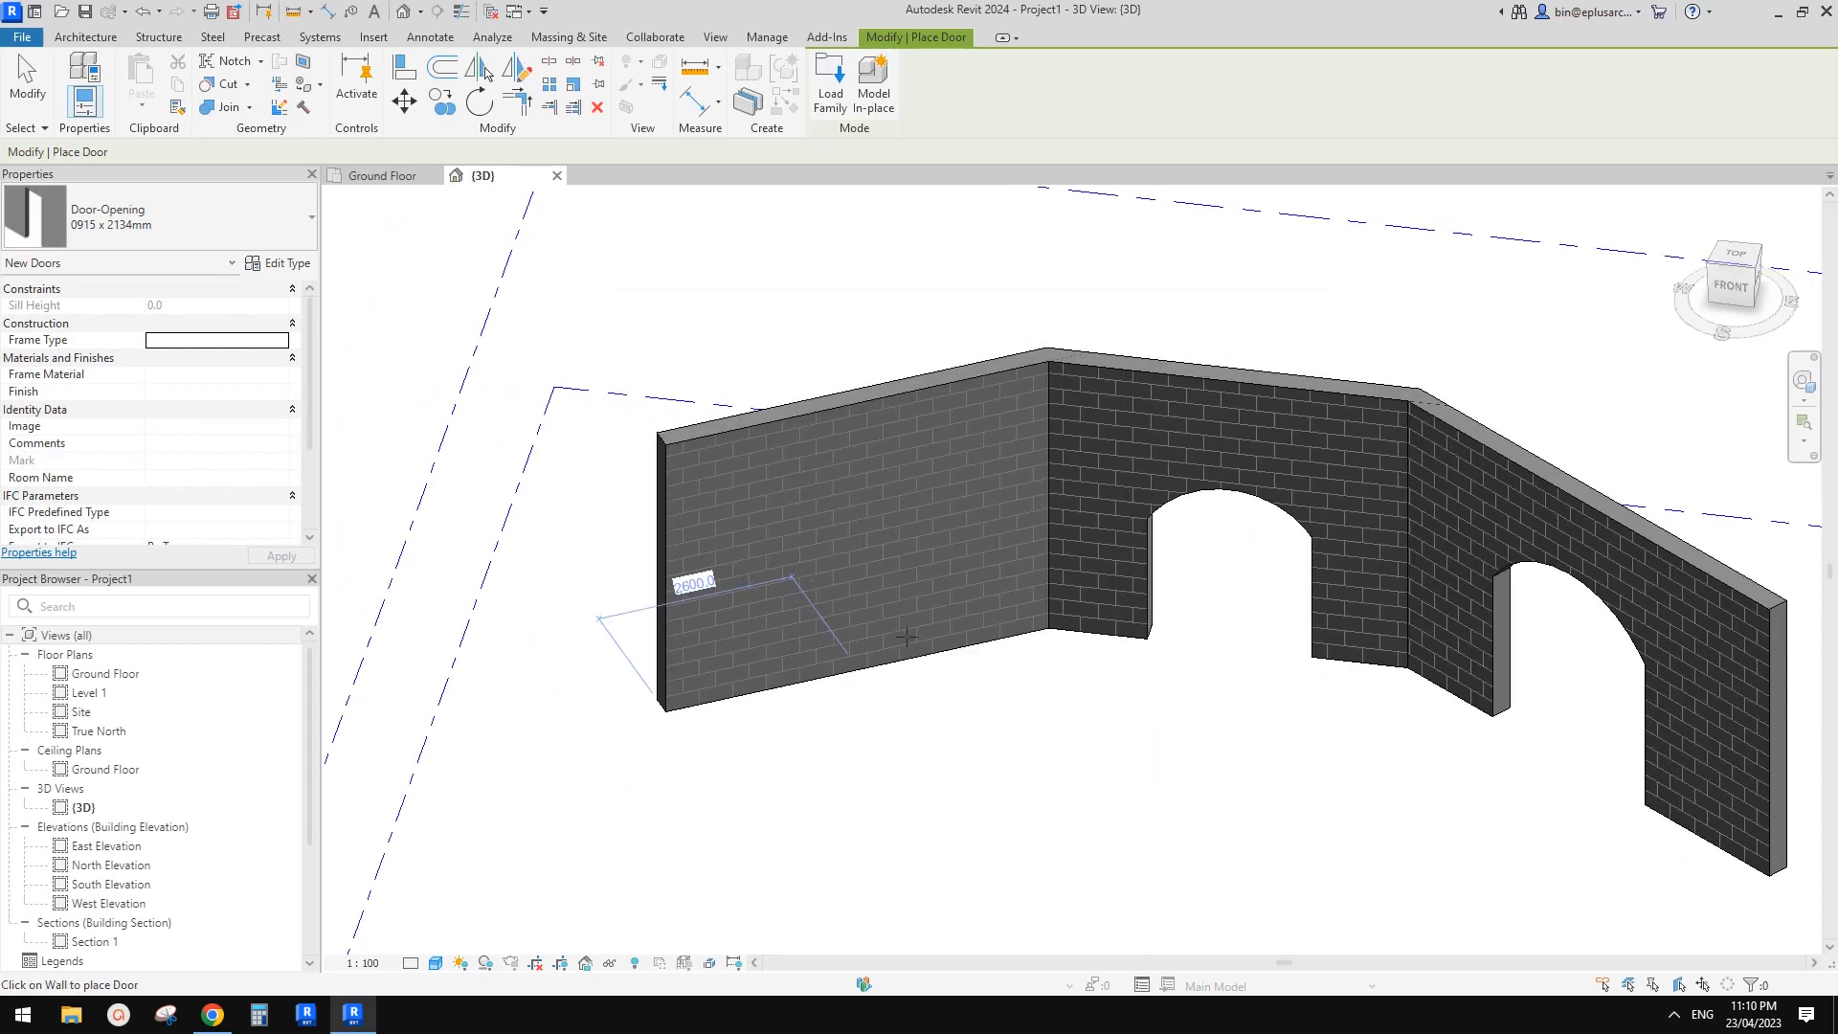
- Place a 0915 x 2134mm Door-Opening in the left angled wall, about 2200 mm from its free end, and select it
middle_click_drag(937, 680, 909, 699)
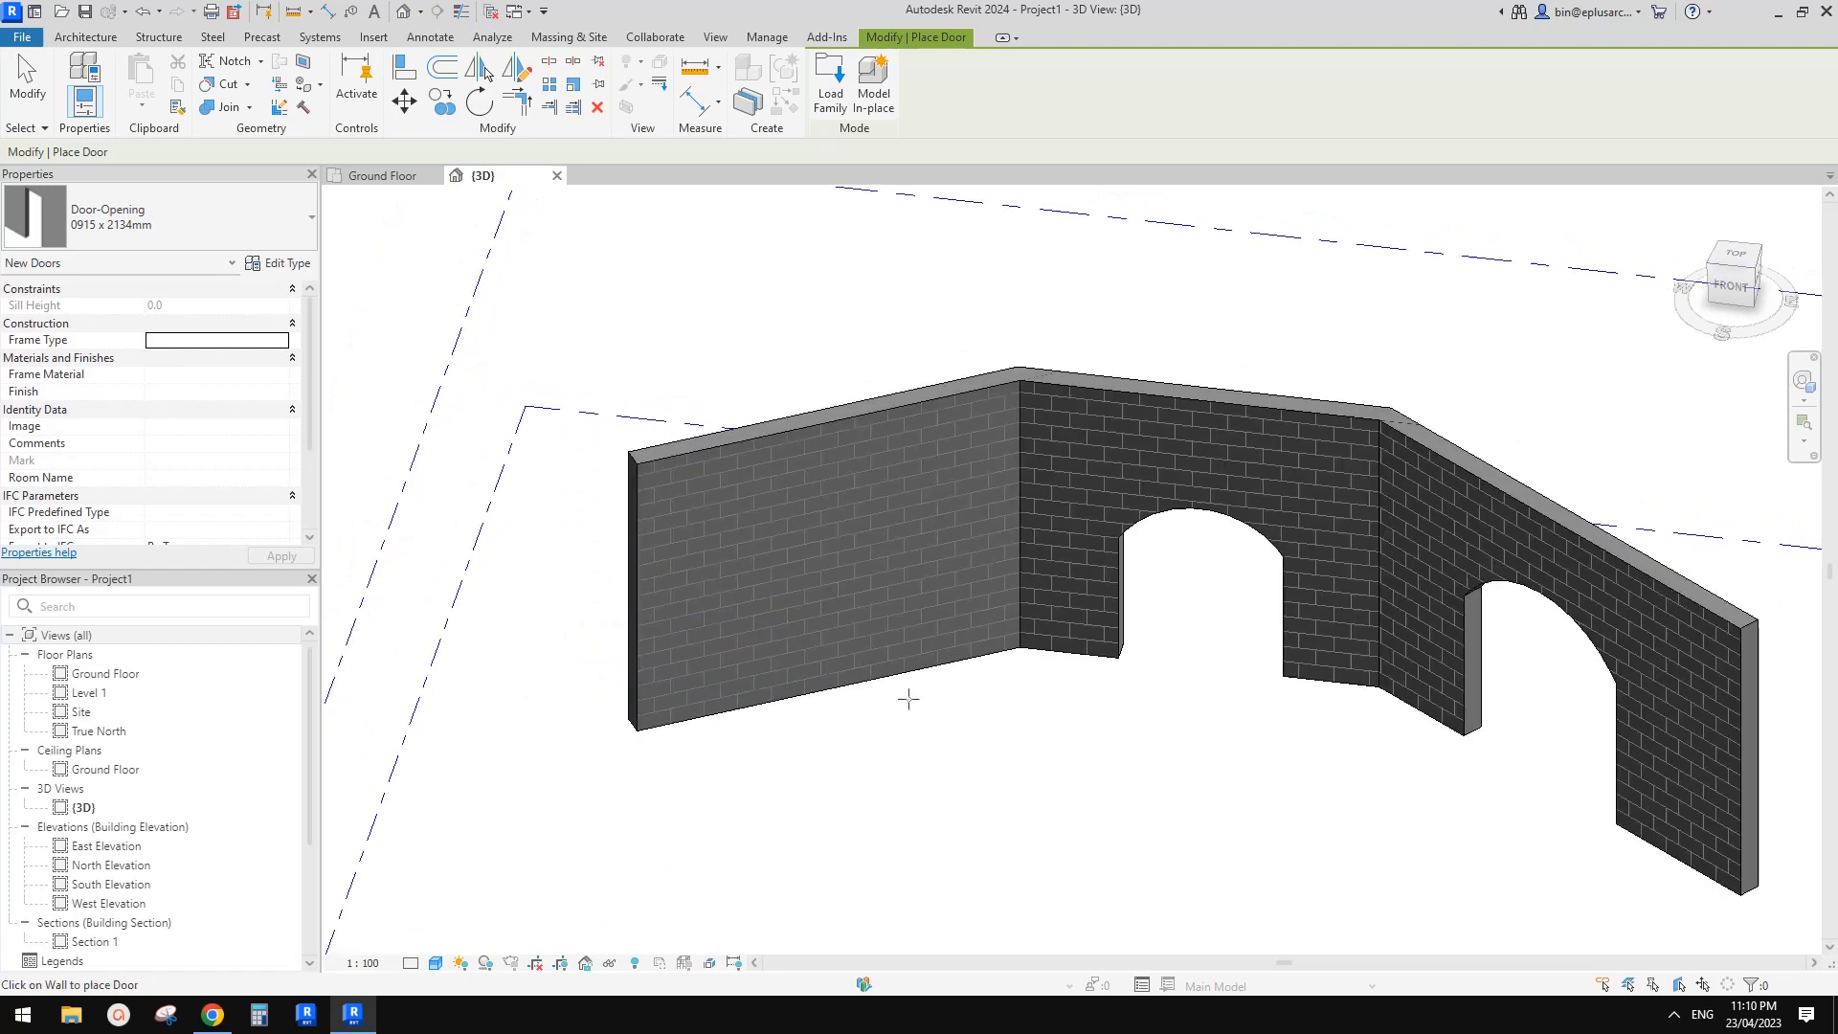
left_click(828, 621)
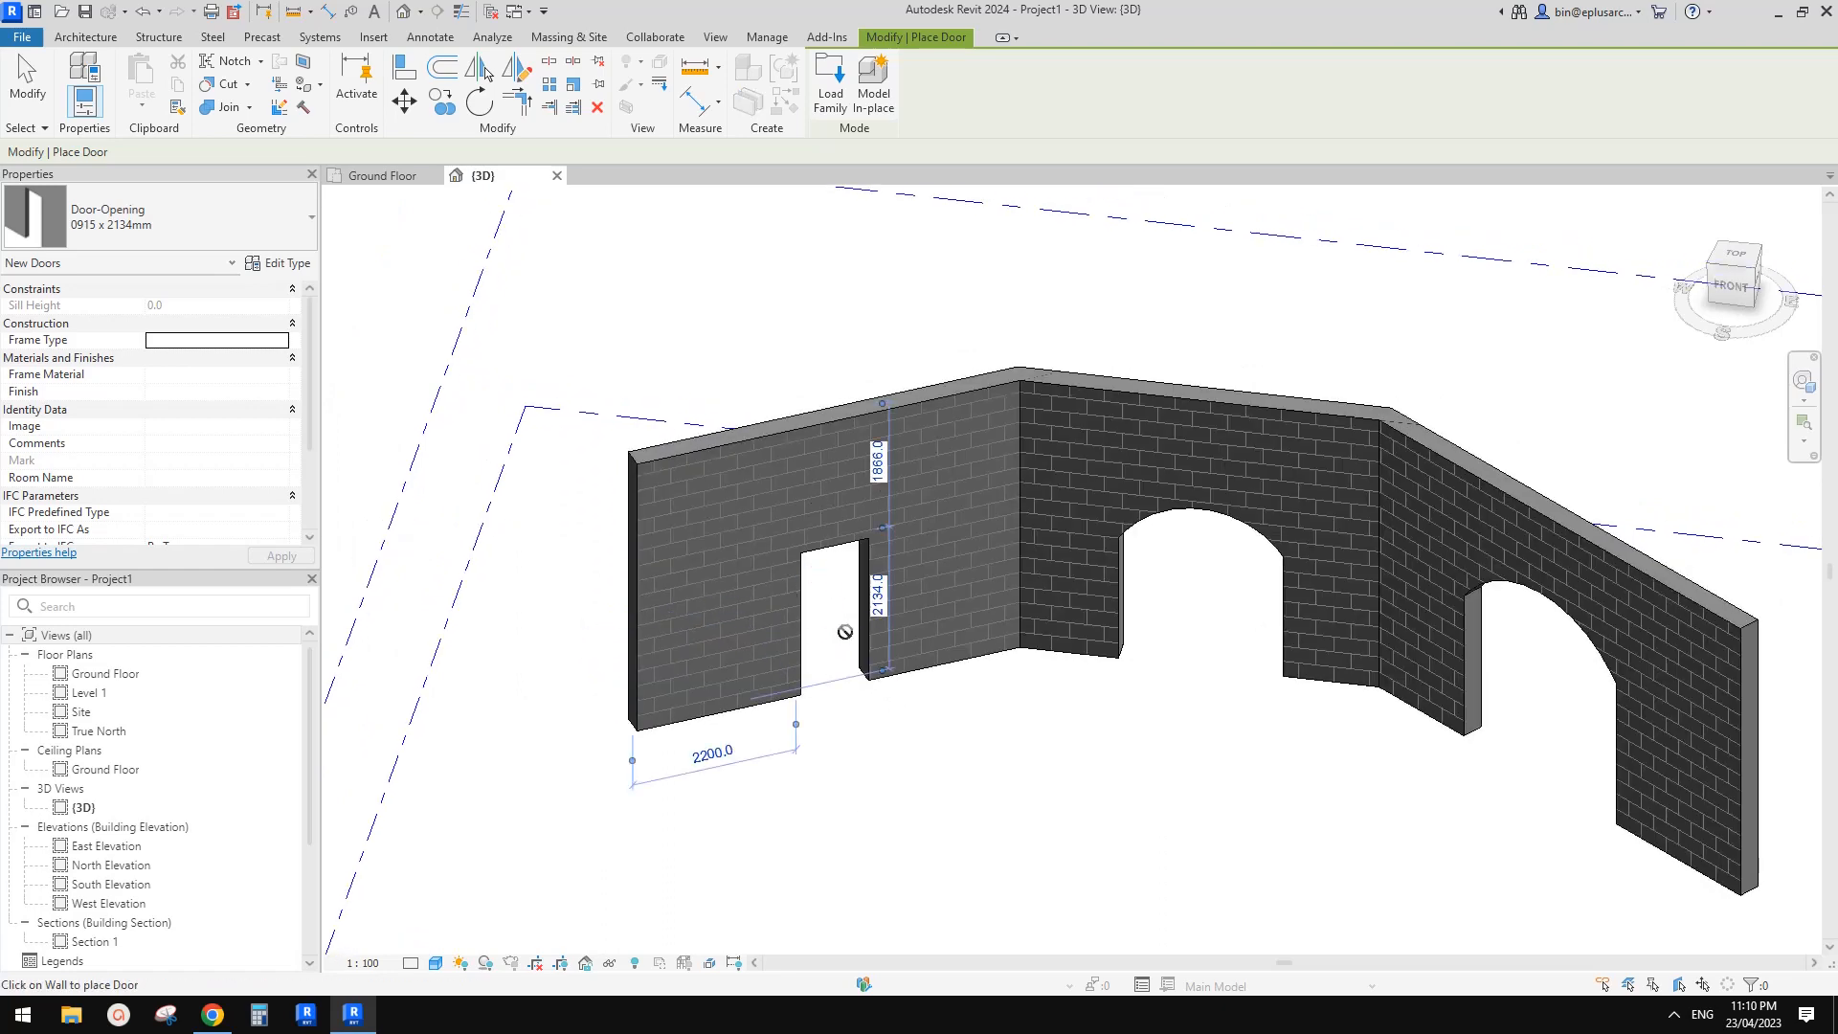
key("Escape")
key("Escape")
left_click(809, 554)
scroll(783, 507, "up", 2)
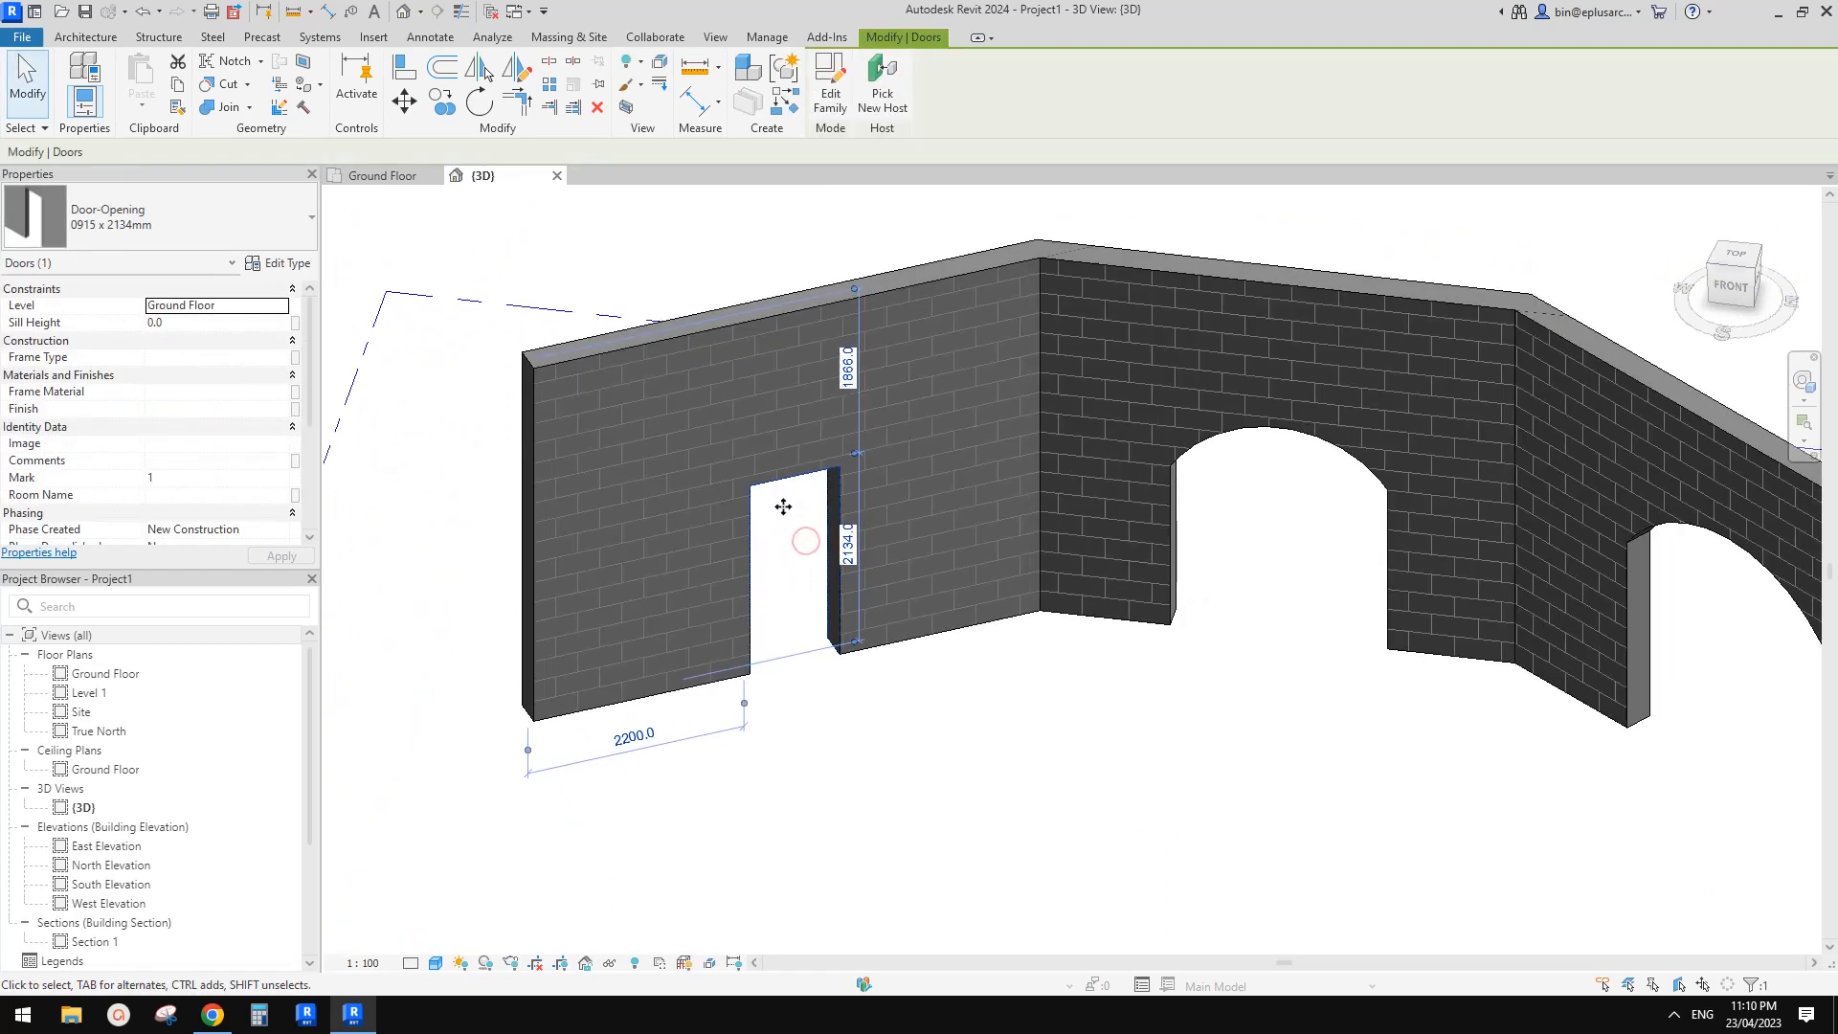
middle_click_drag(662, 329, 677, 336)
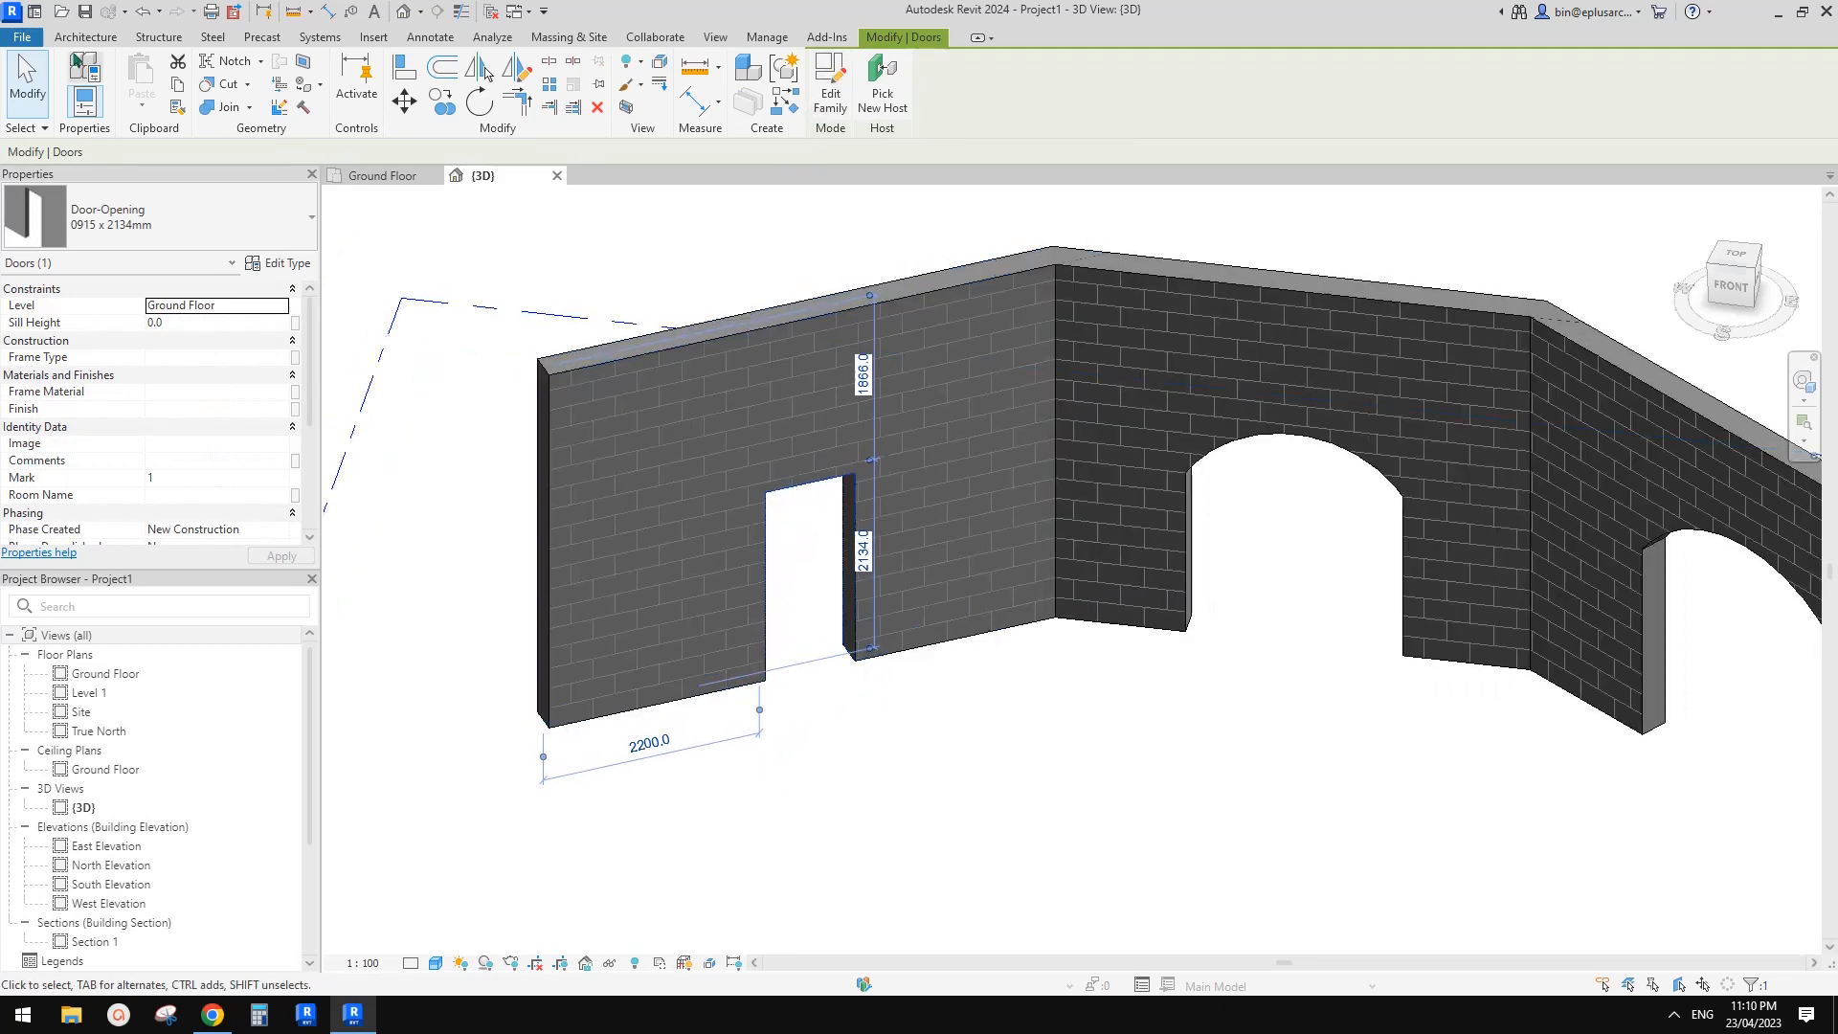
- Create a new family from the Metric Door.rft template
left_click(32, 37)
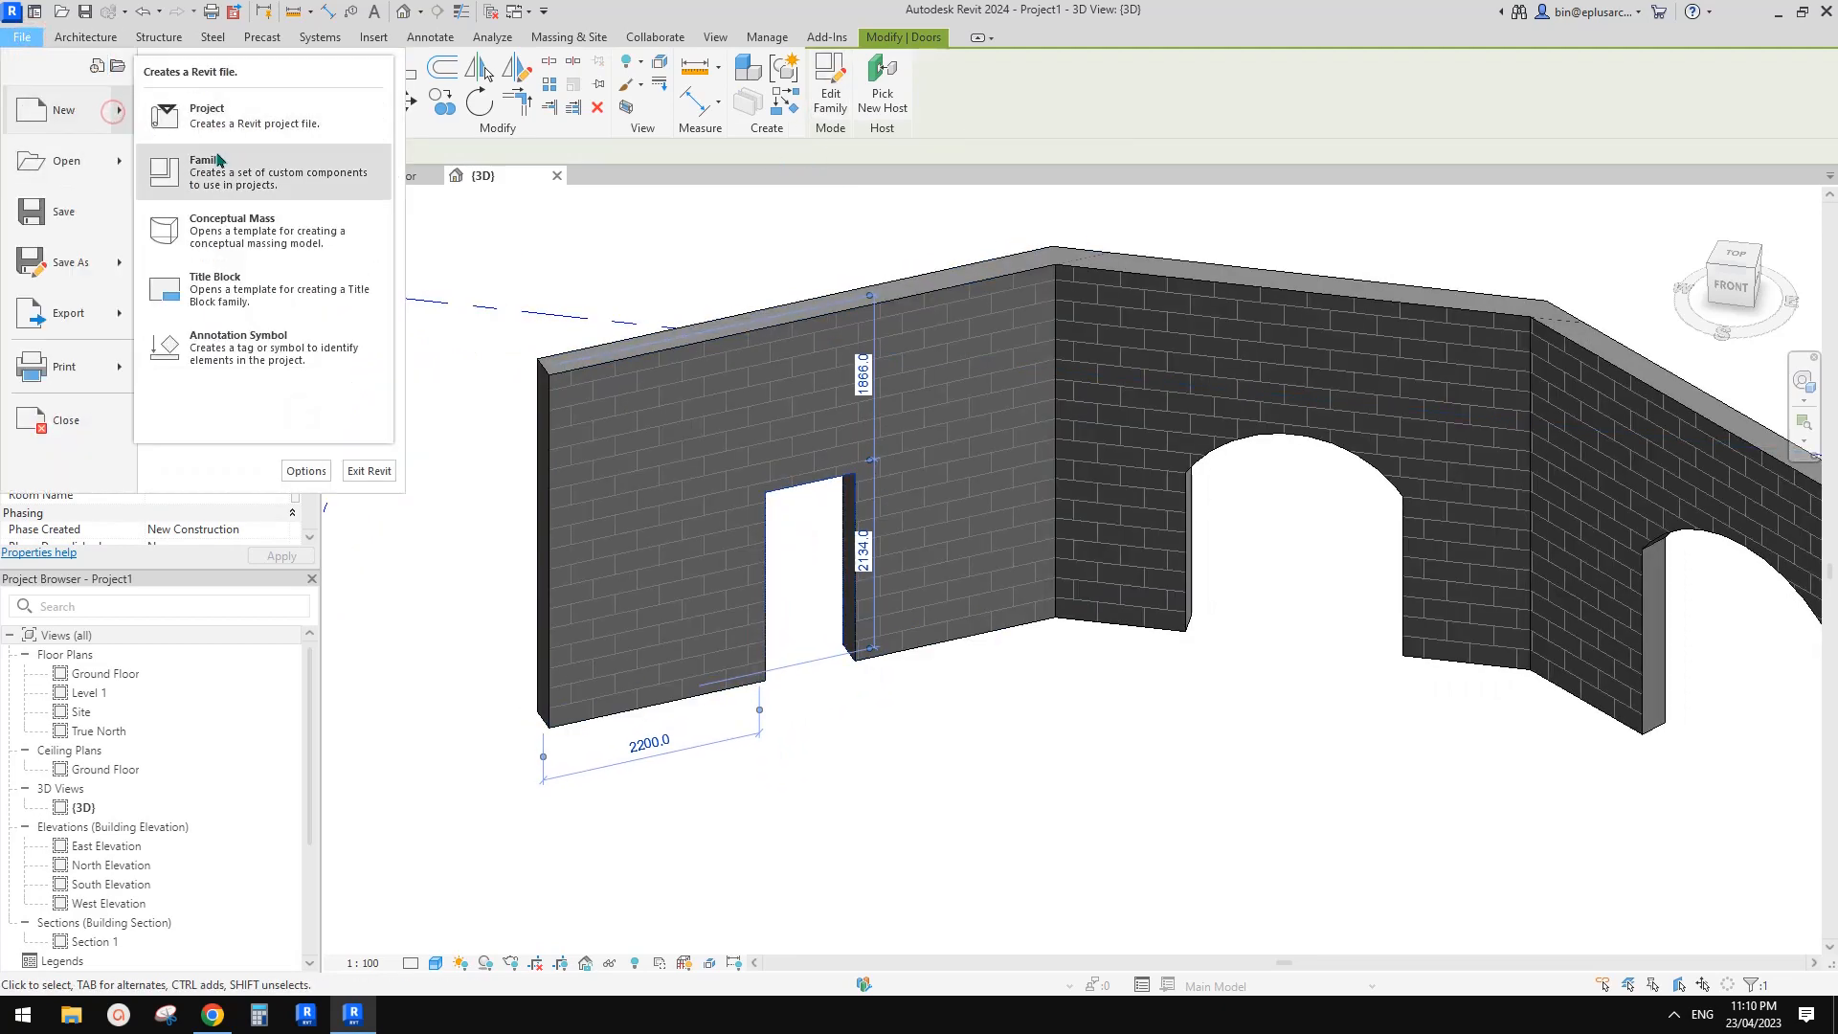
left_click(247, 166)
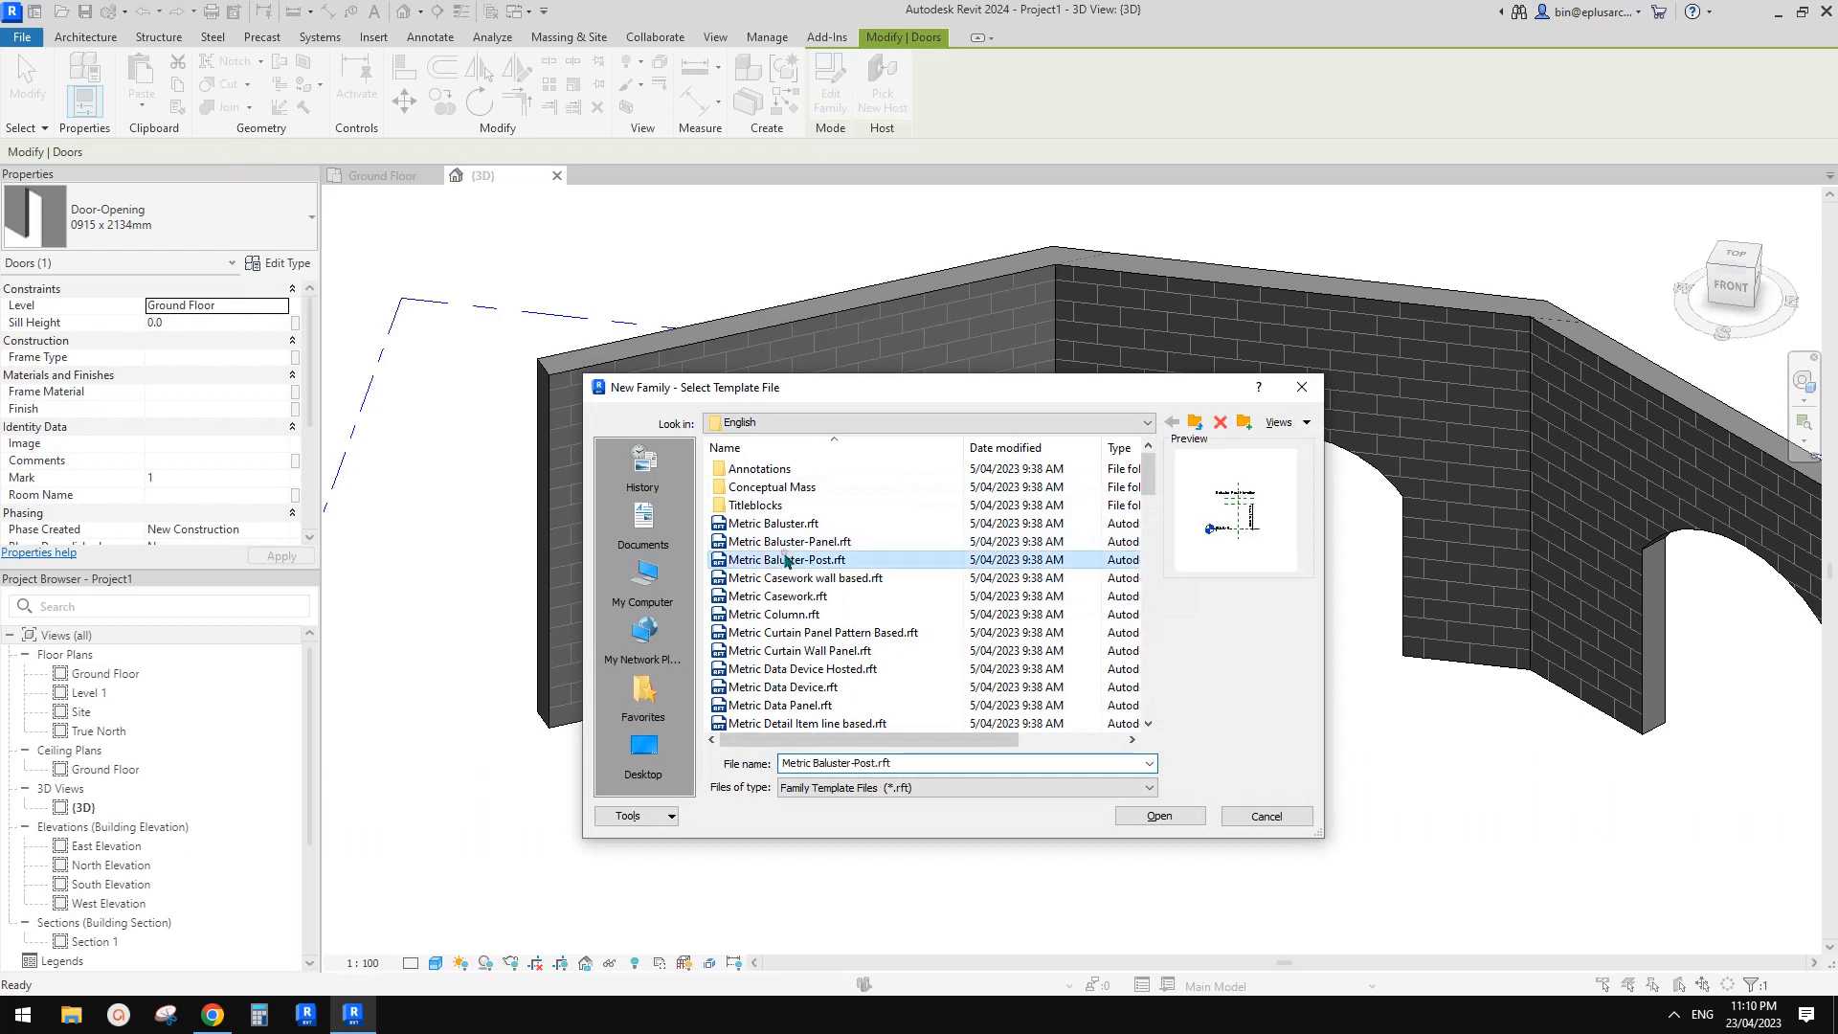
scroll(804, 640, "down", 4)
left_click(736, 490)
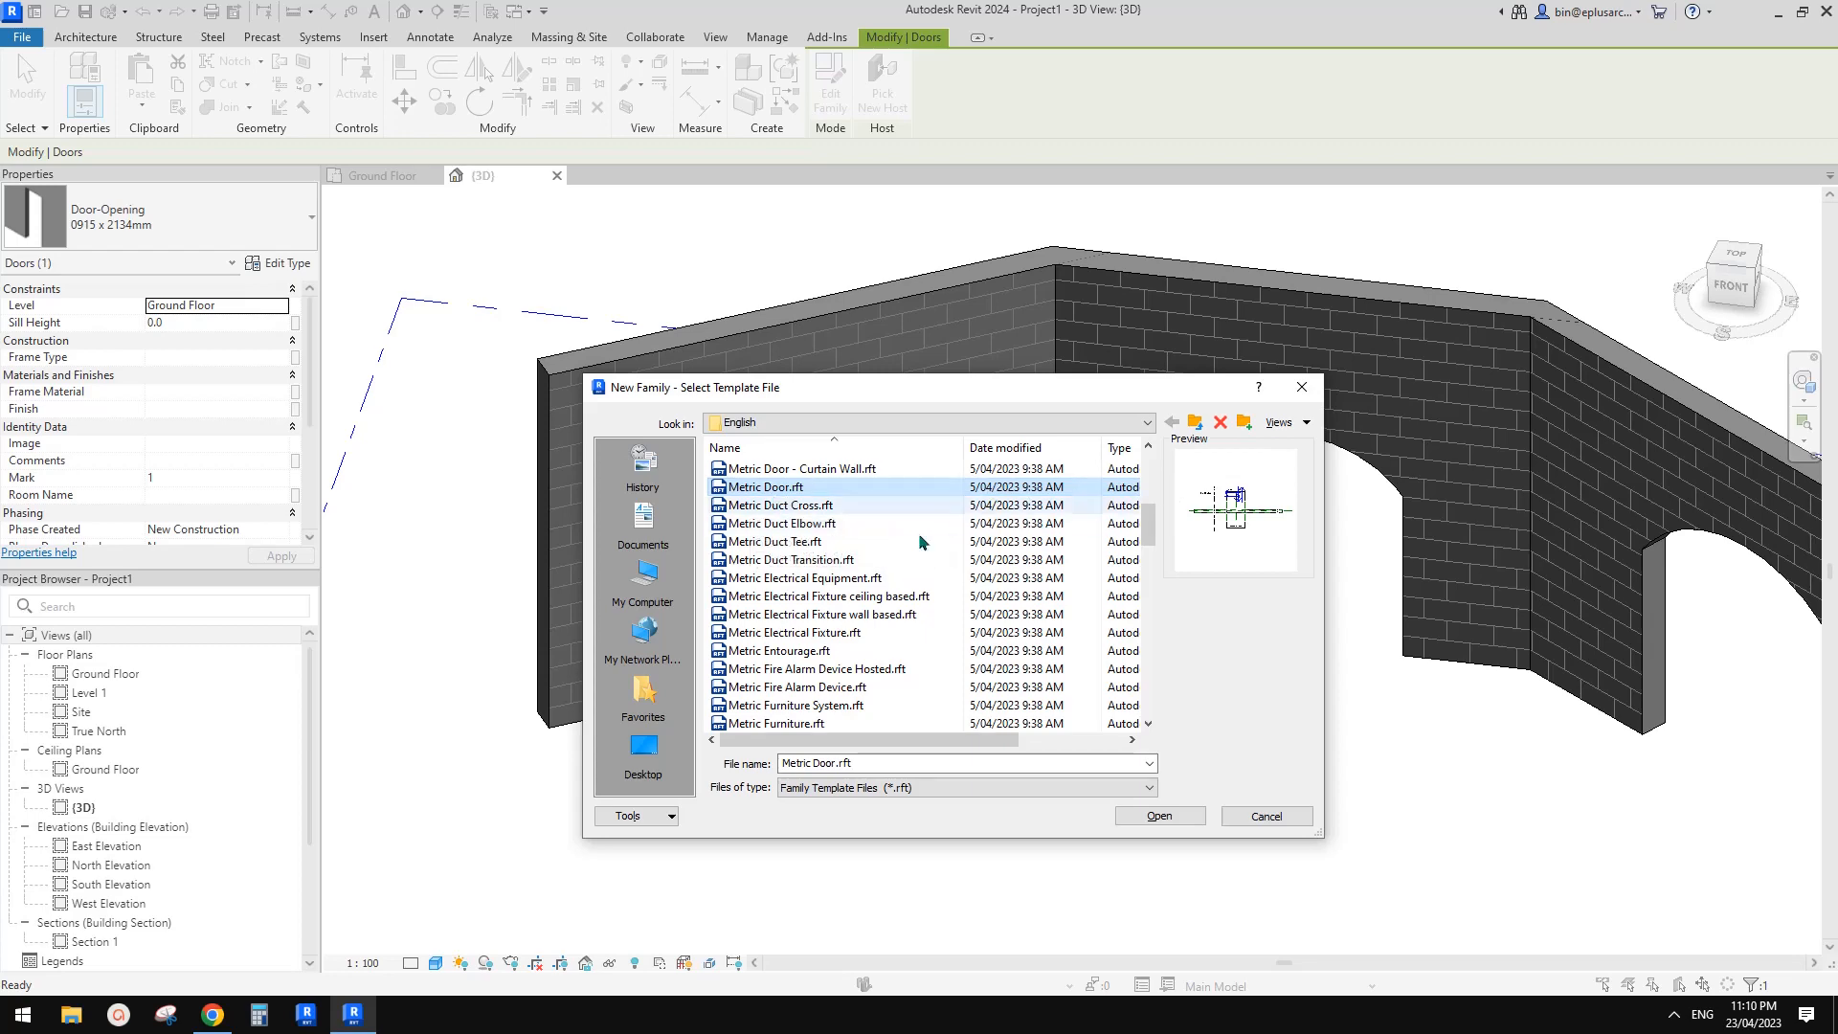
left_click(1174, 820)
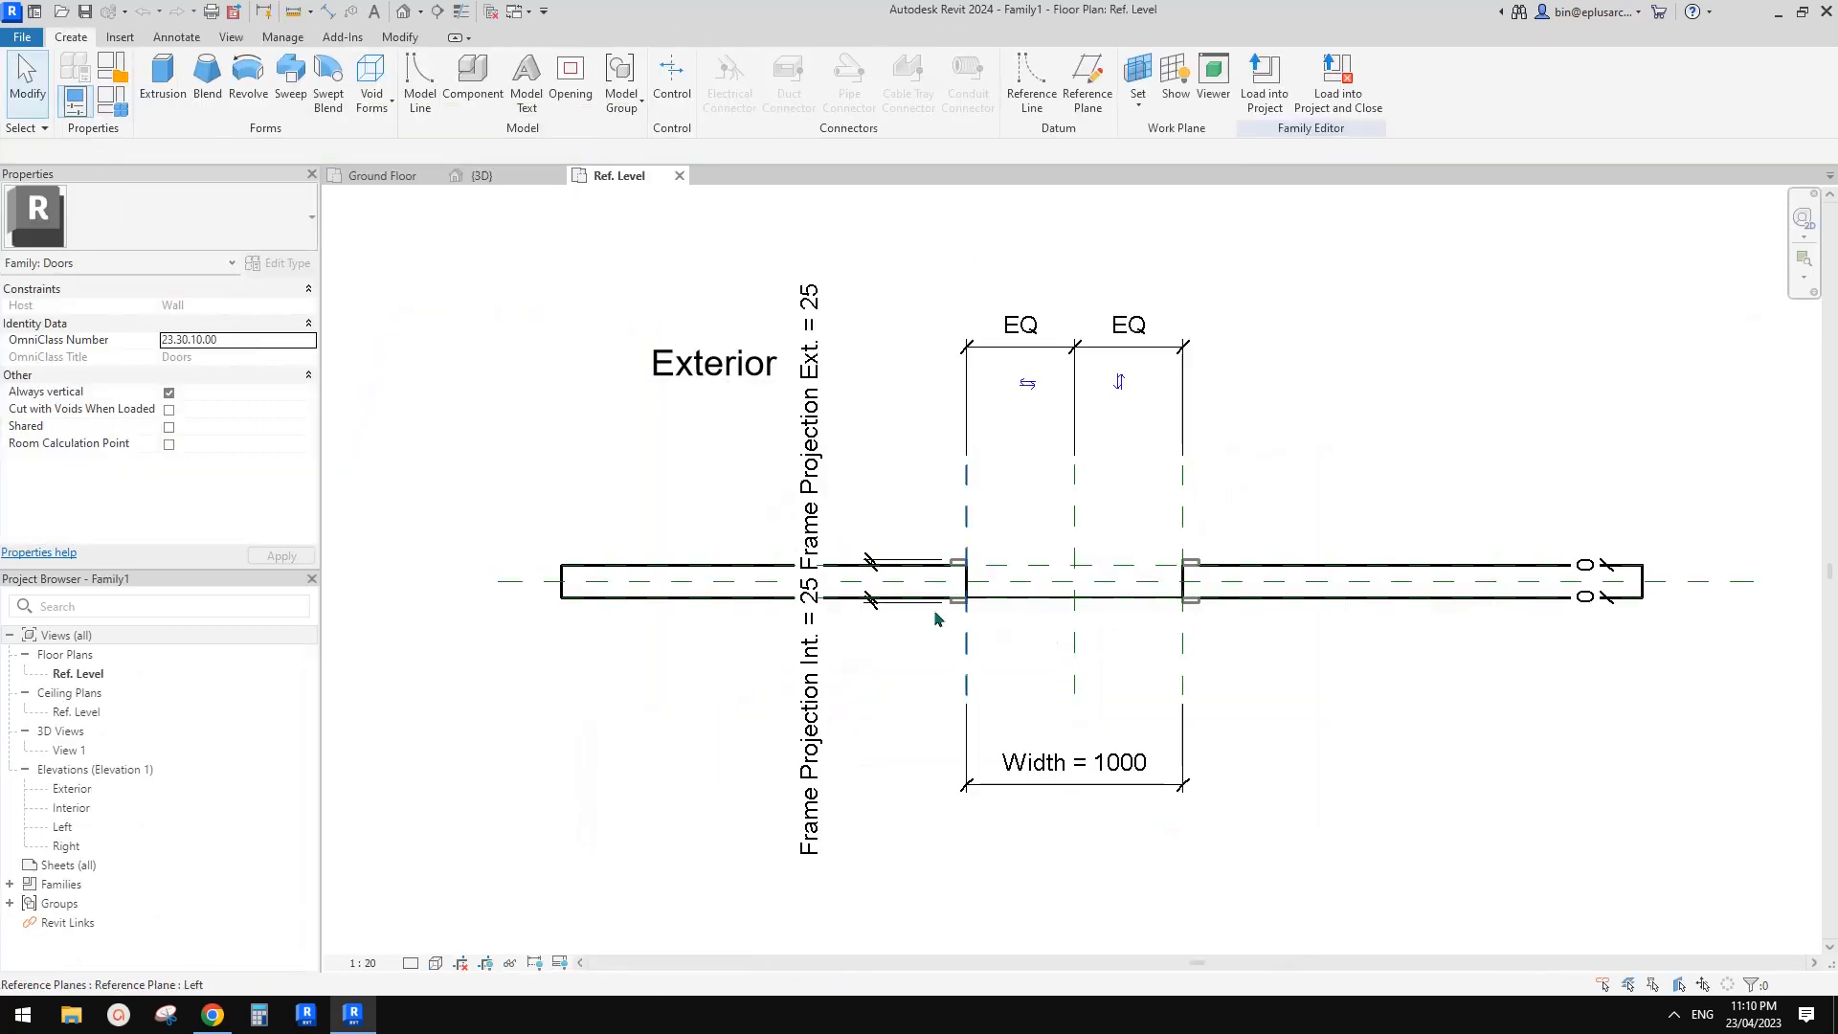
- Delete the interior and exterior door frames from the family's reference level plan
scroll(934, 609, "up", 2)
left_click(972, 601)
middle_click_drag(997, 592, 973, 594)
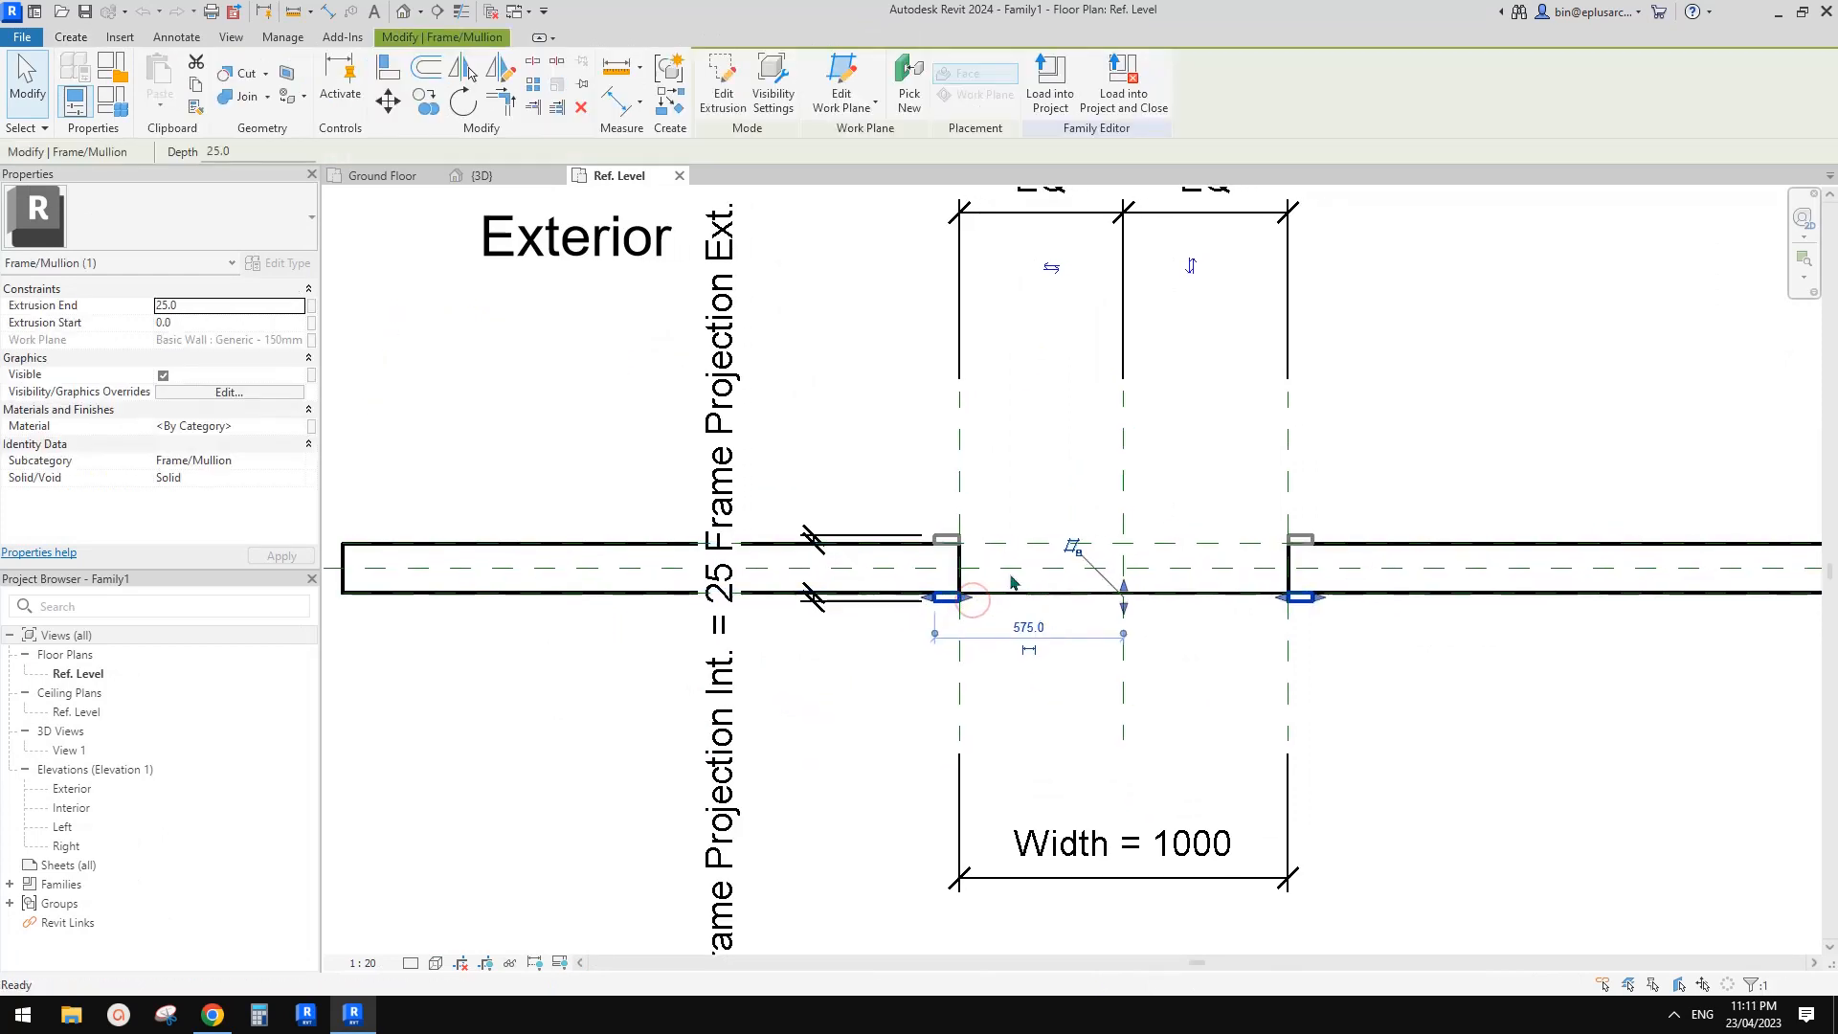
key("Delete")
left_click(949, 535)
scroll(1024, 517, "down", 3)
key("Delete")
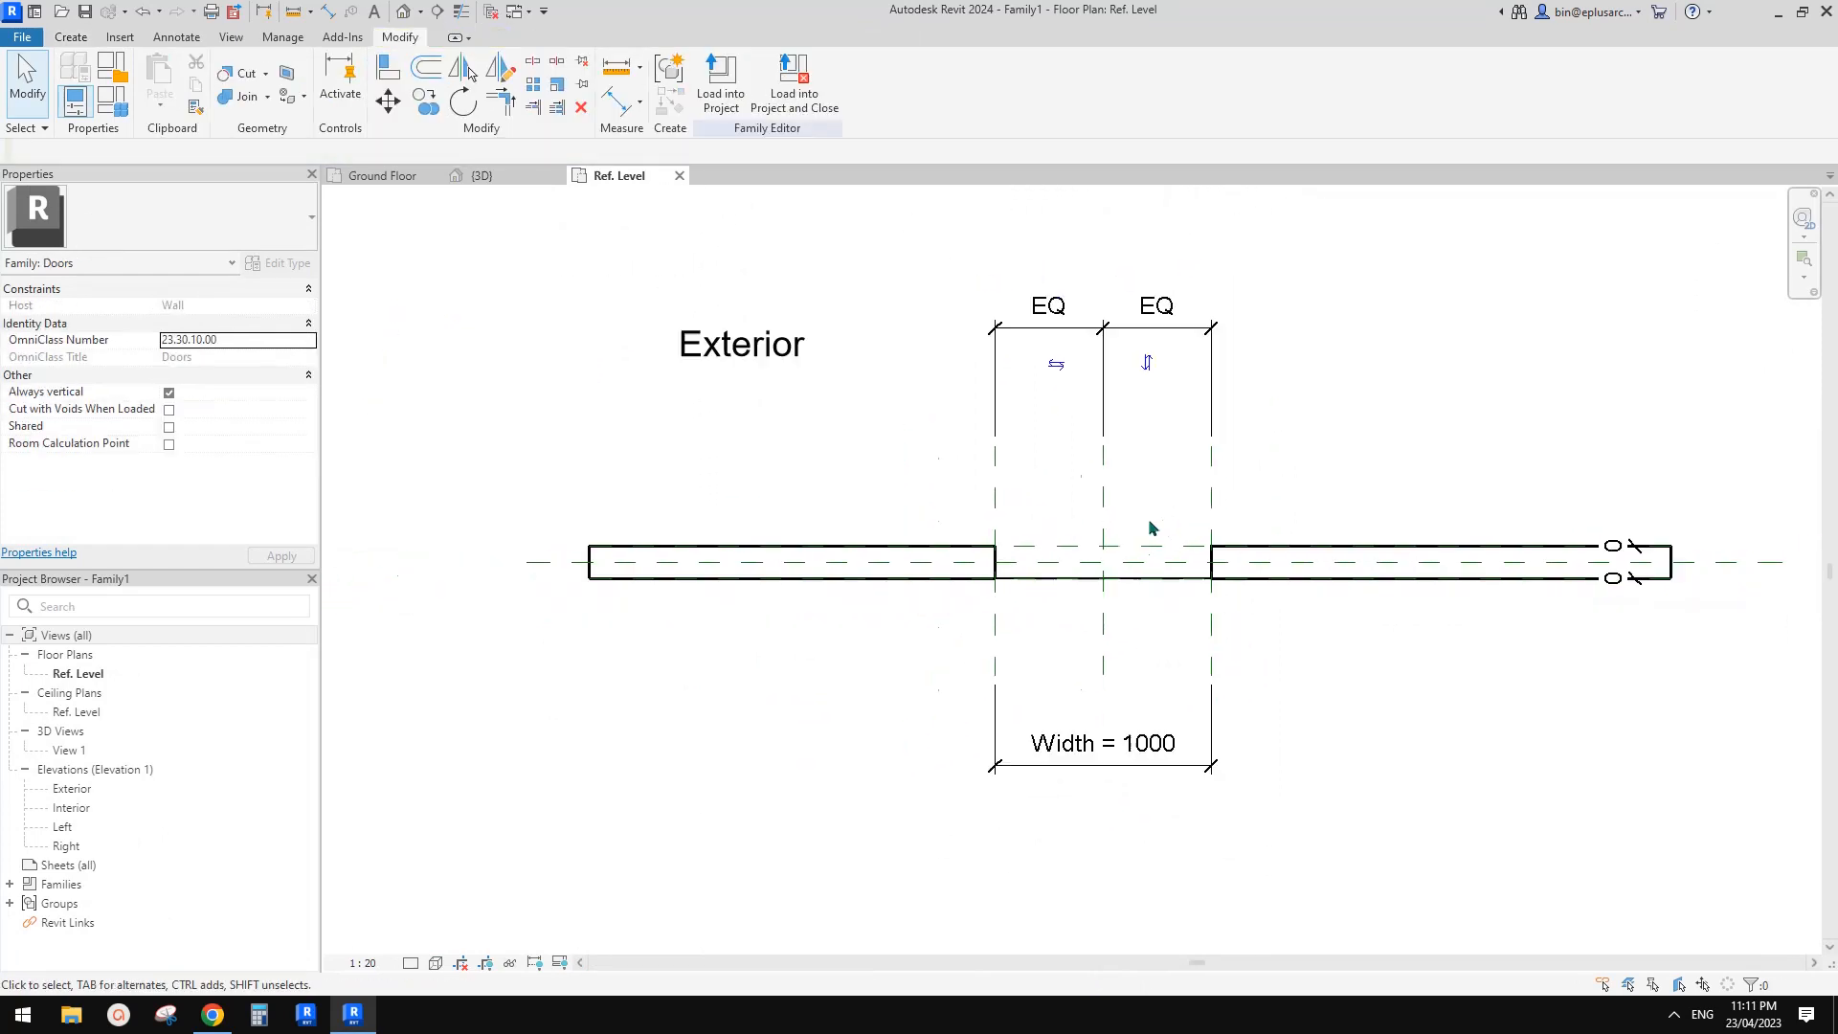
- Examine the door family's opening cut in the 3D view, the Exterior elevation and the Ref. Level plan
left_click(405, 13)
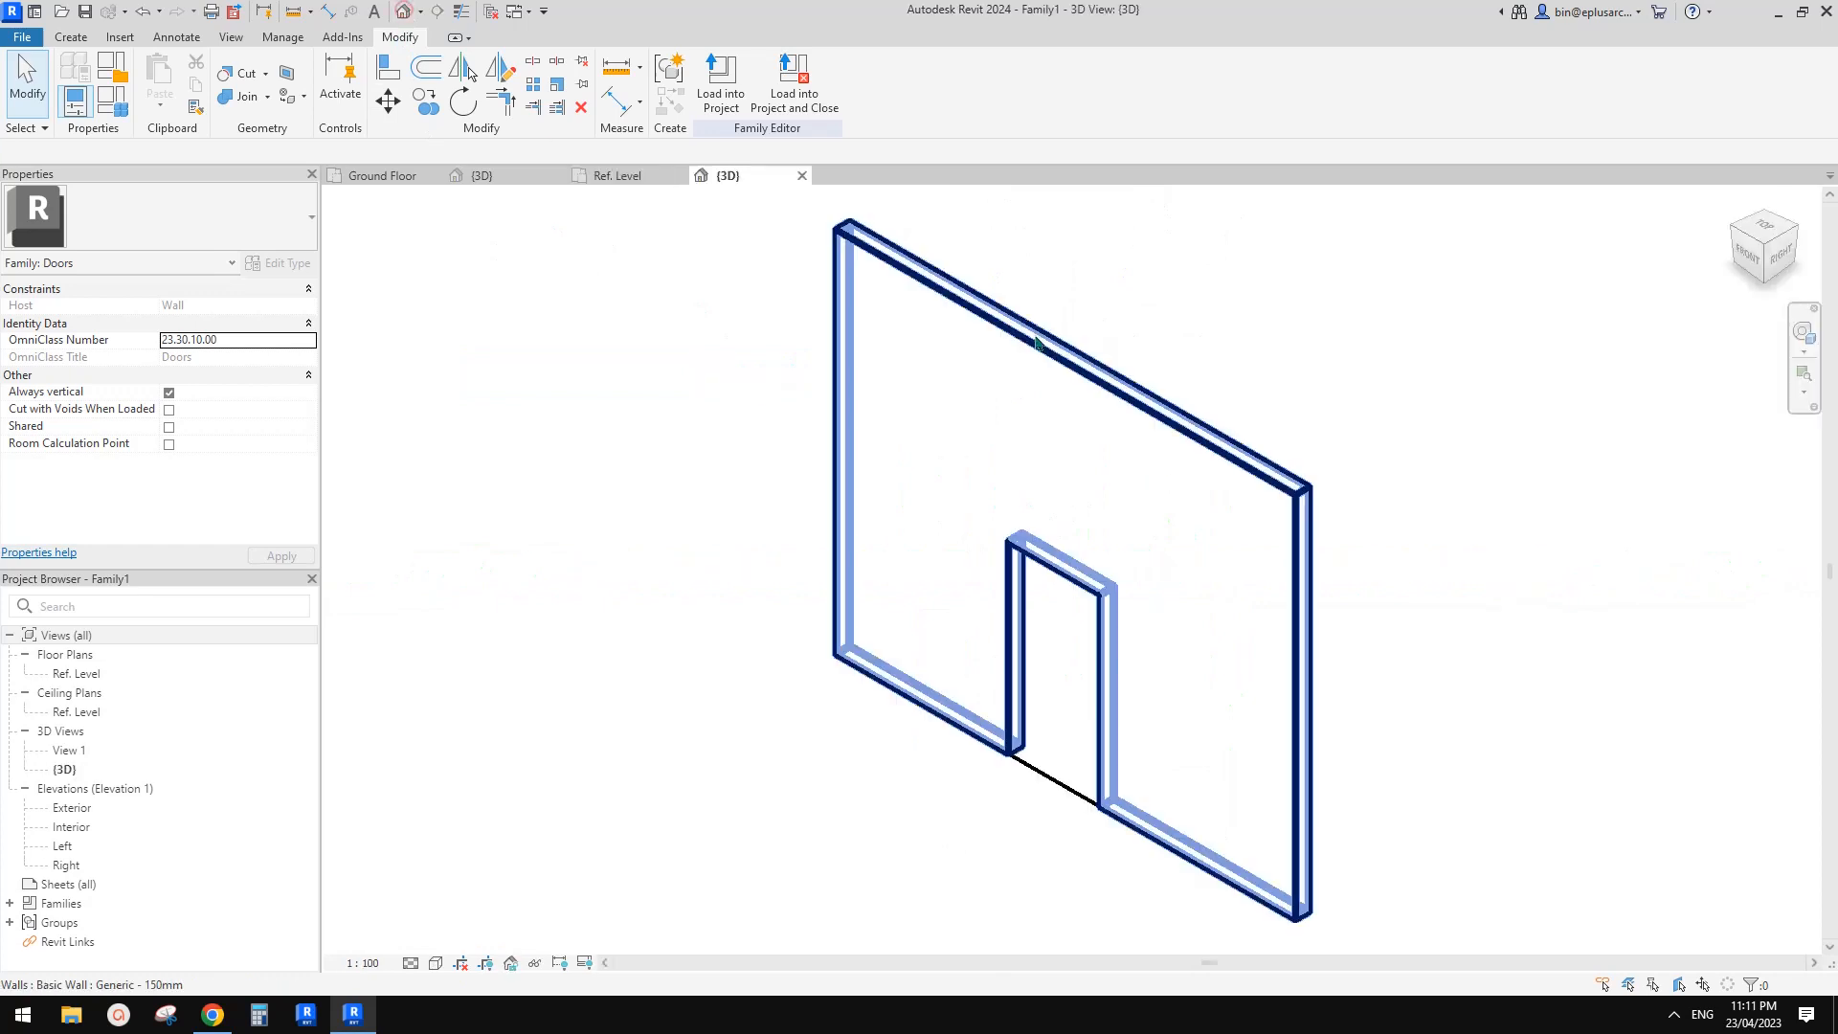
middle_click_drag(1053, 479, 1251, 501, "shift")
left_click(1075, 560)
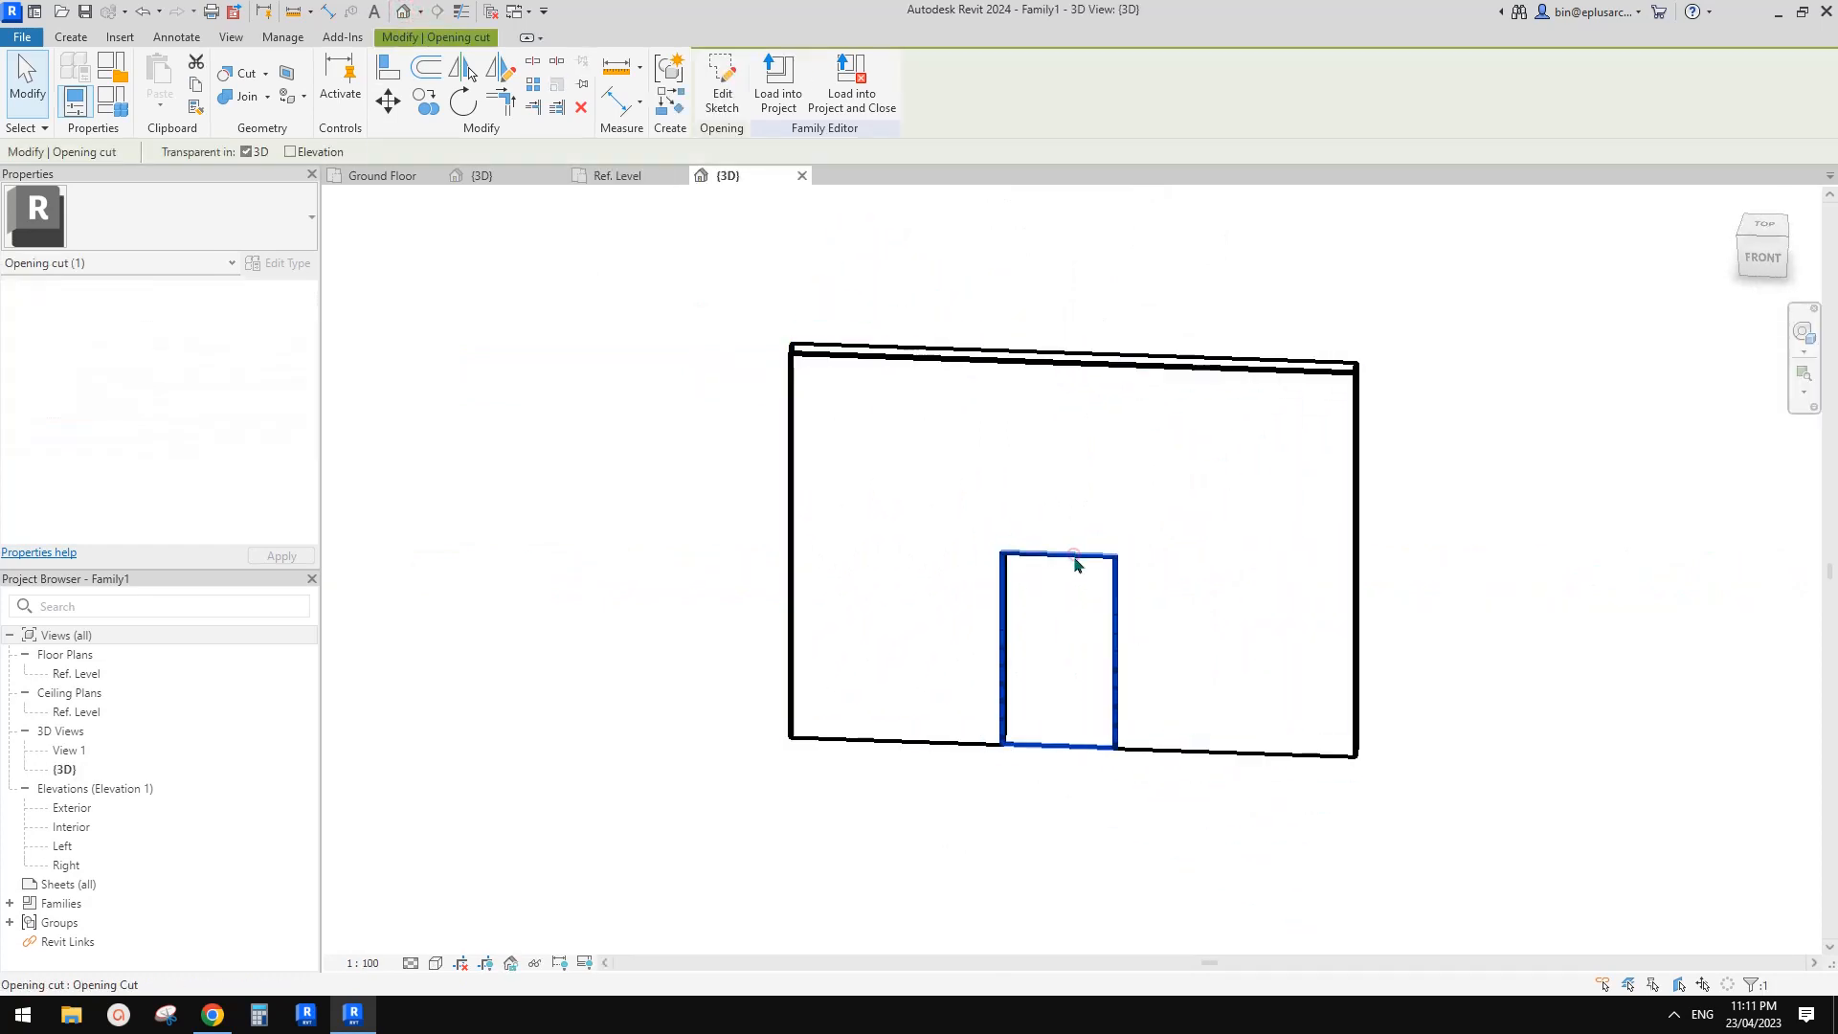
mouse_move(1116, 623)
middle_mouse_down("shift")
mouse_move(1137, 644)
mouse_move(359, 646)
middle_mouse_up("shift")
left_click(358, 647)
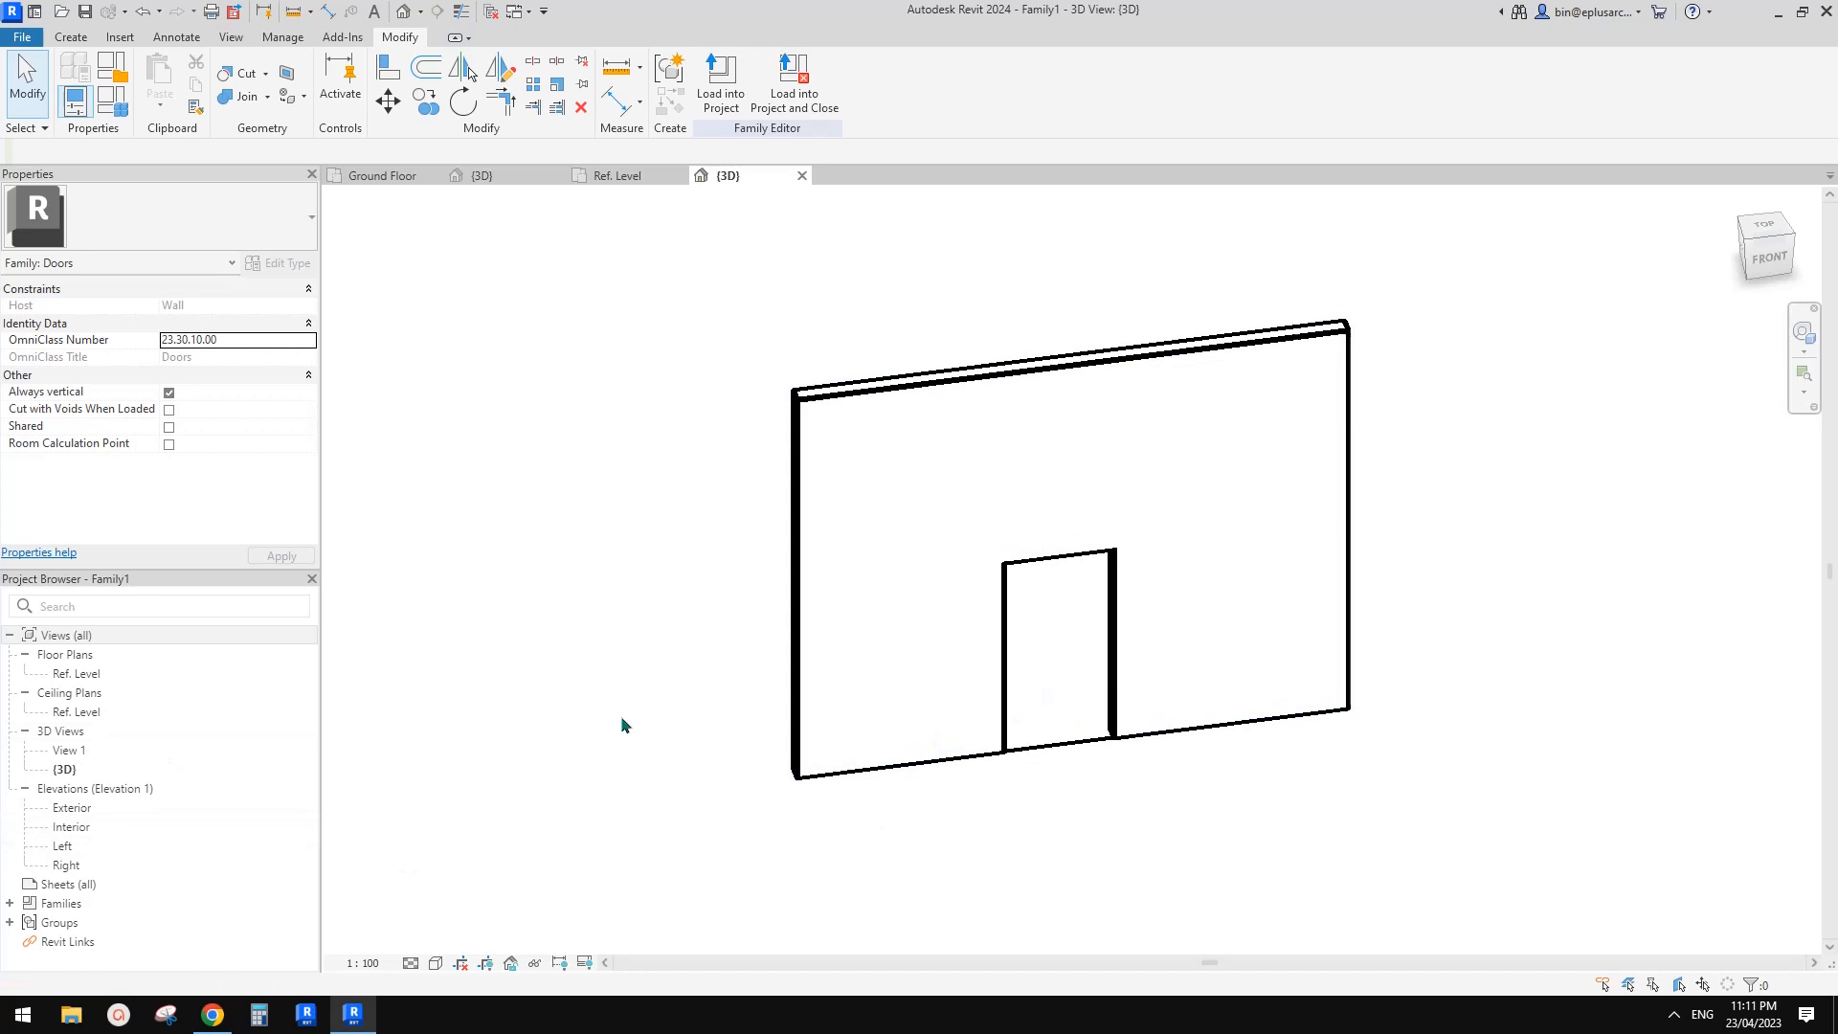
double_click(72, 807)
scroll(1001, 575, "up", 1)
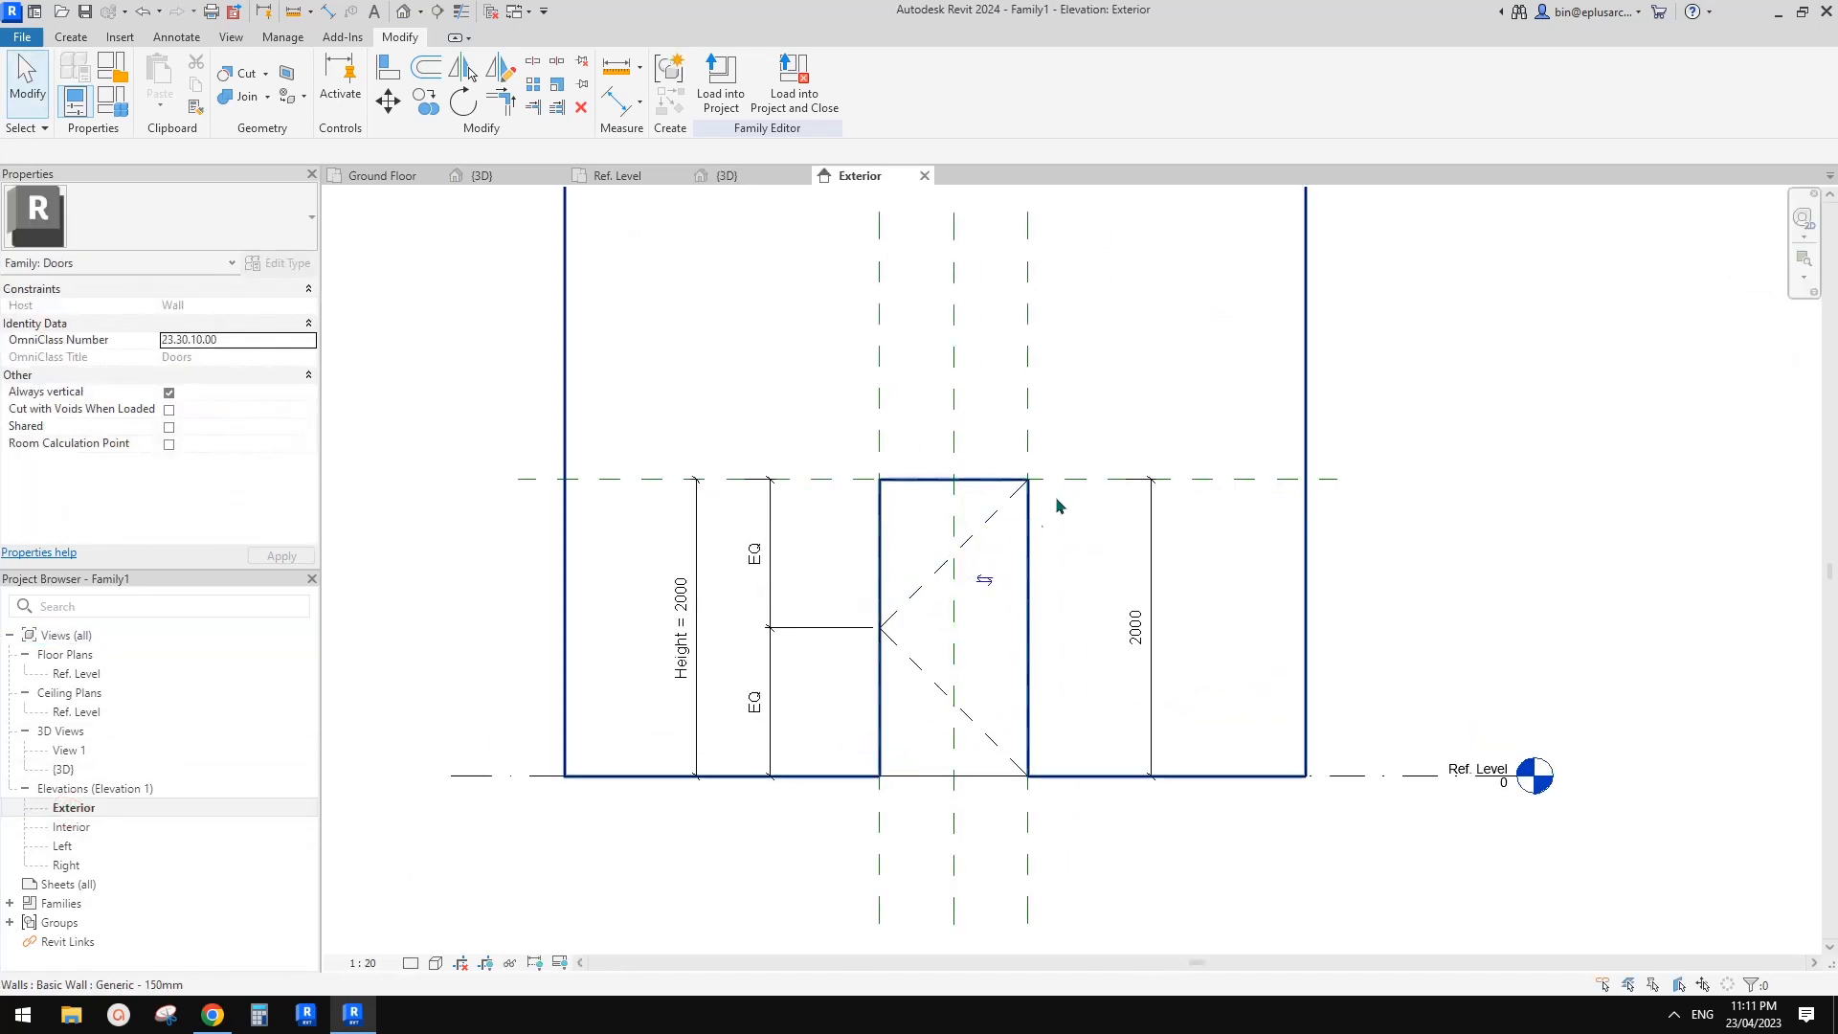
scroll(957, 517, "down", 1)
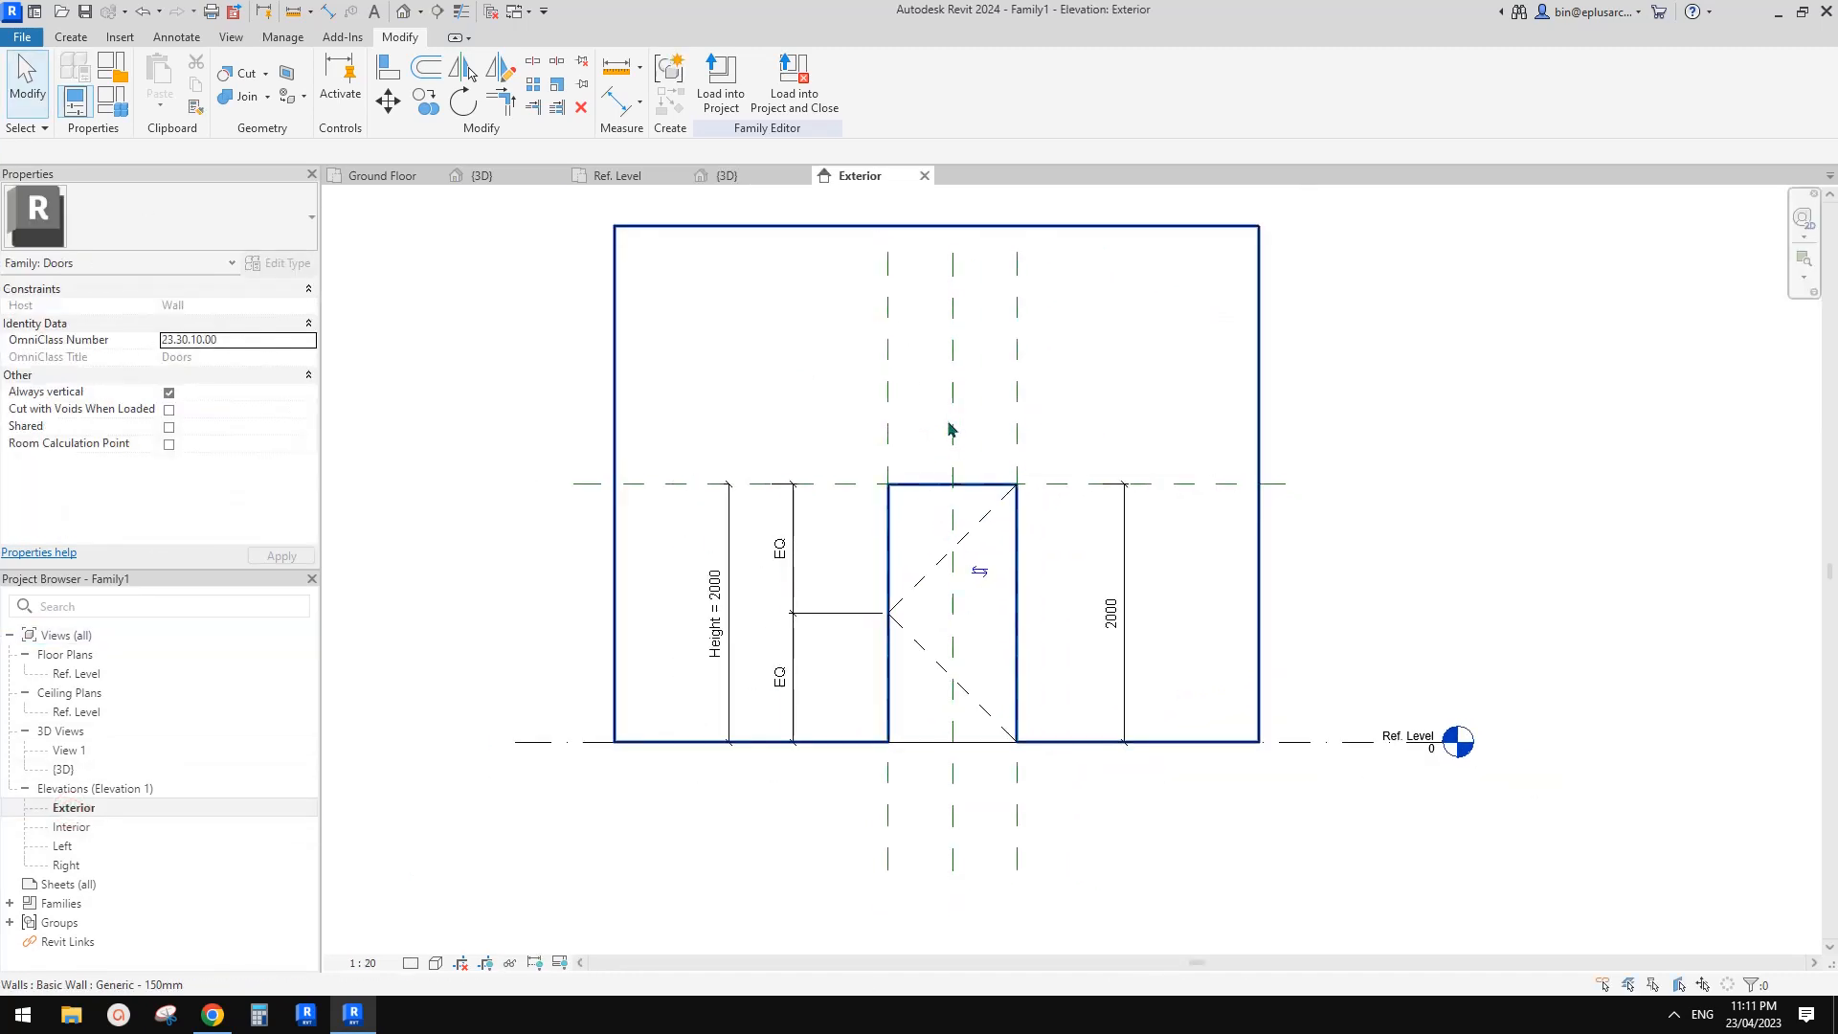
double_click(72, 676)
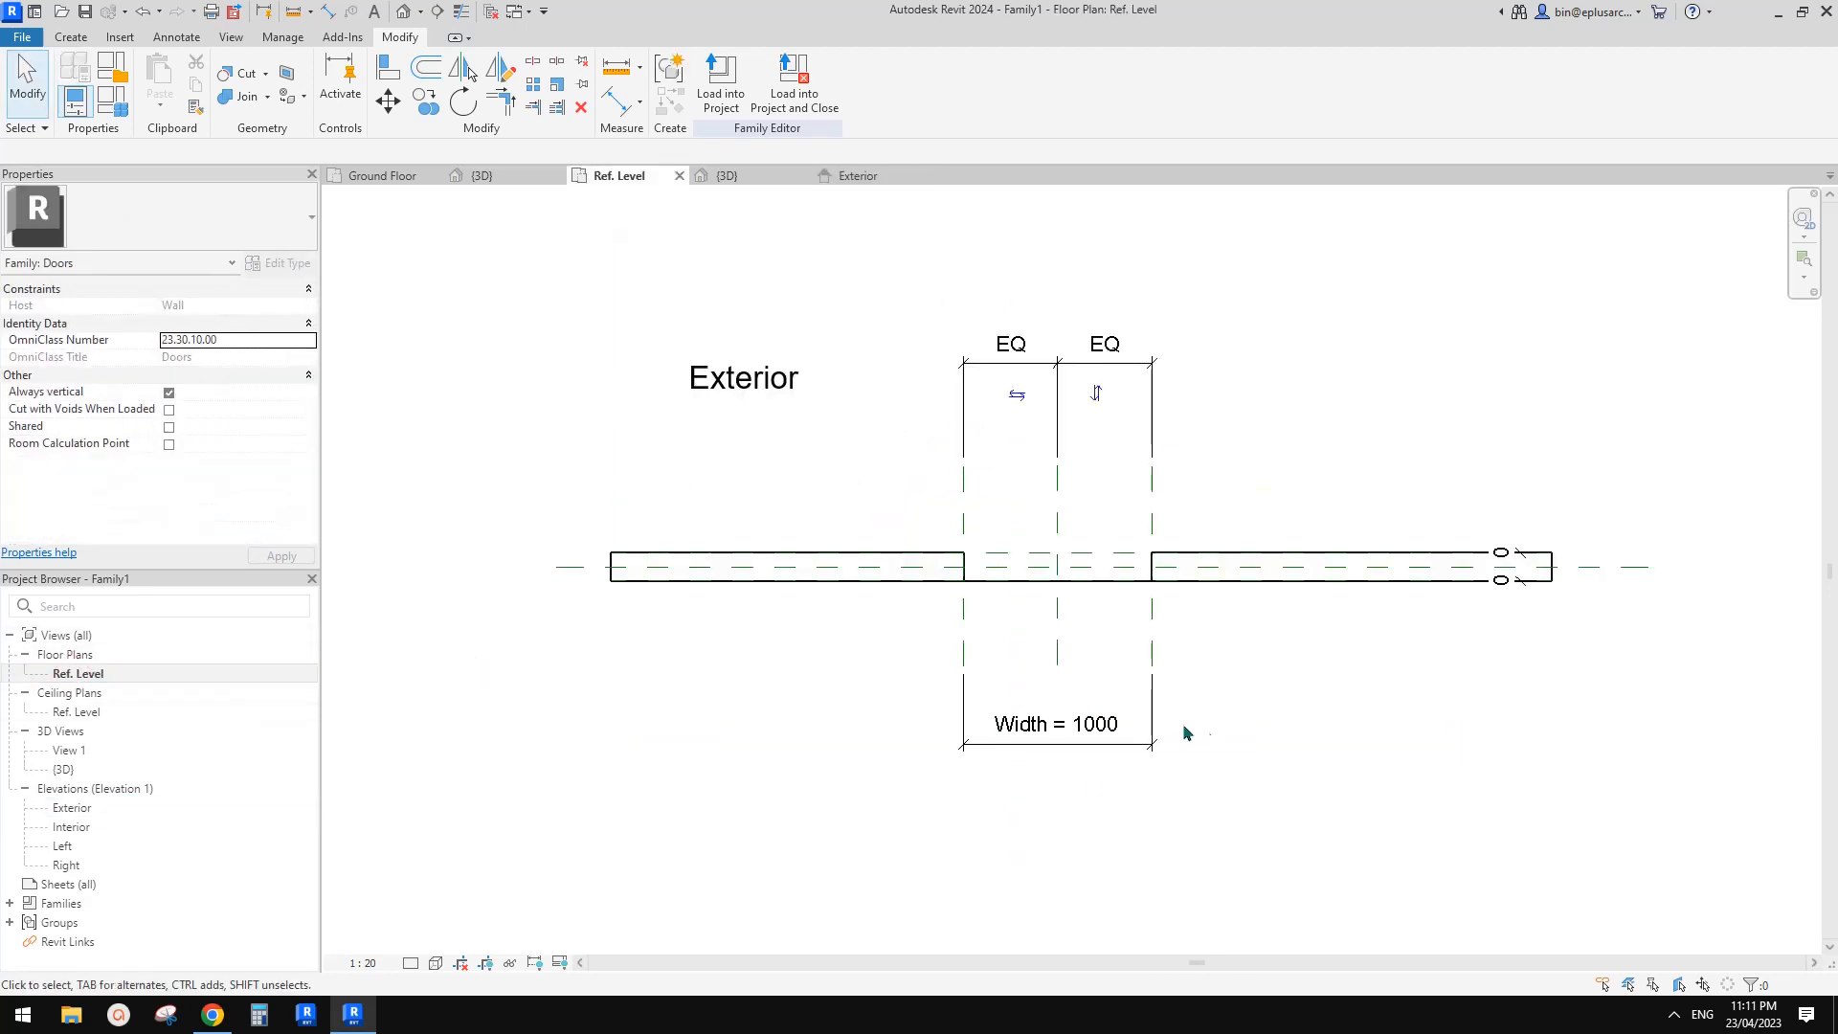
- In the Exterior elevation, edit the opening cut's boundary, replacing its straight head with an arc of about 676 mm radius
double_click(72, 808)
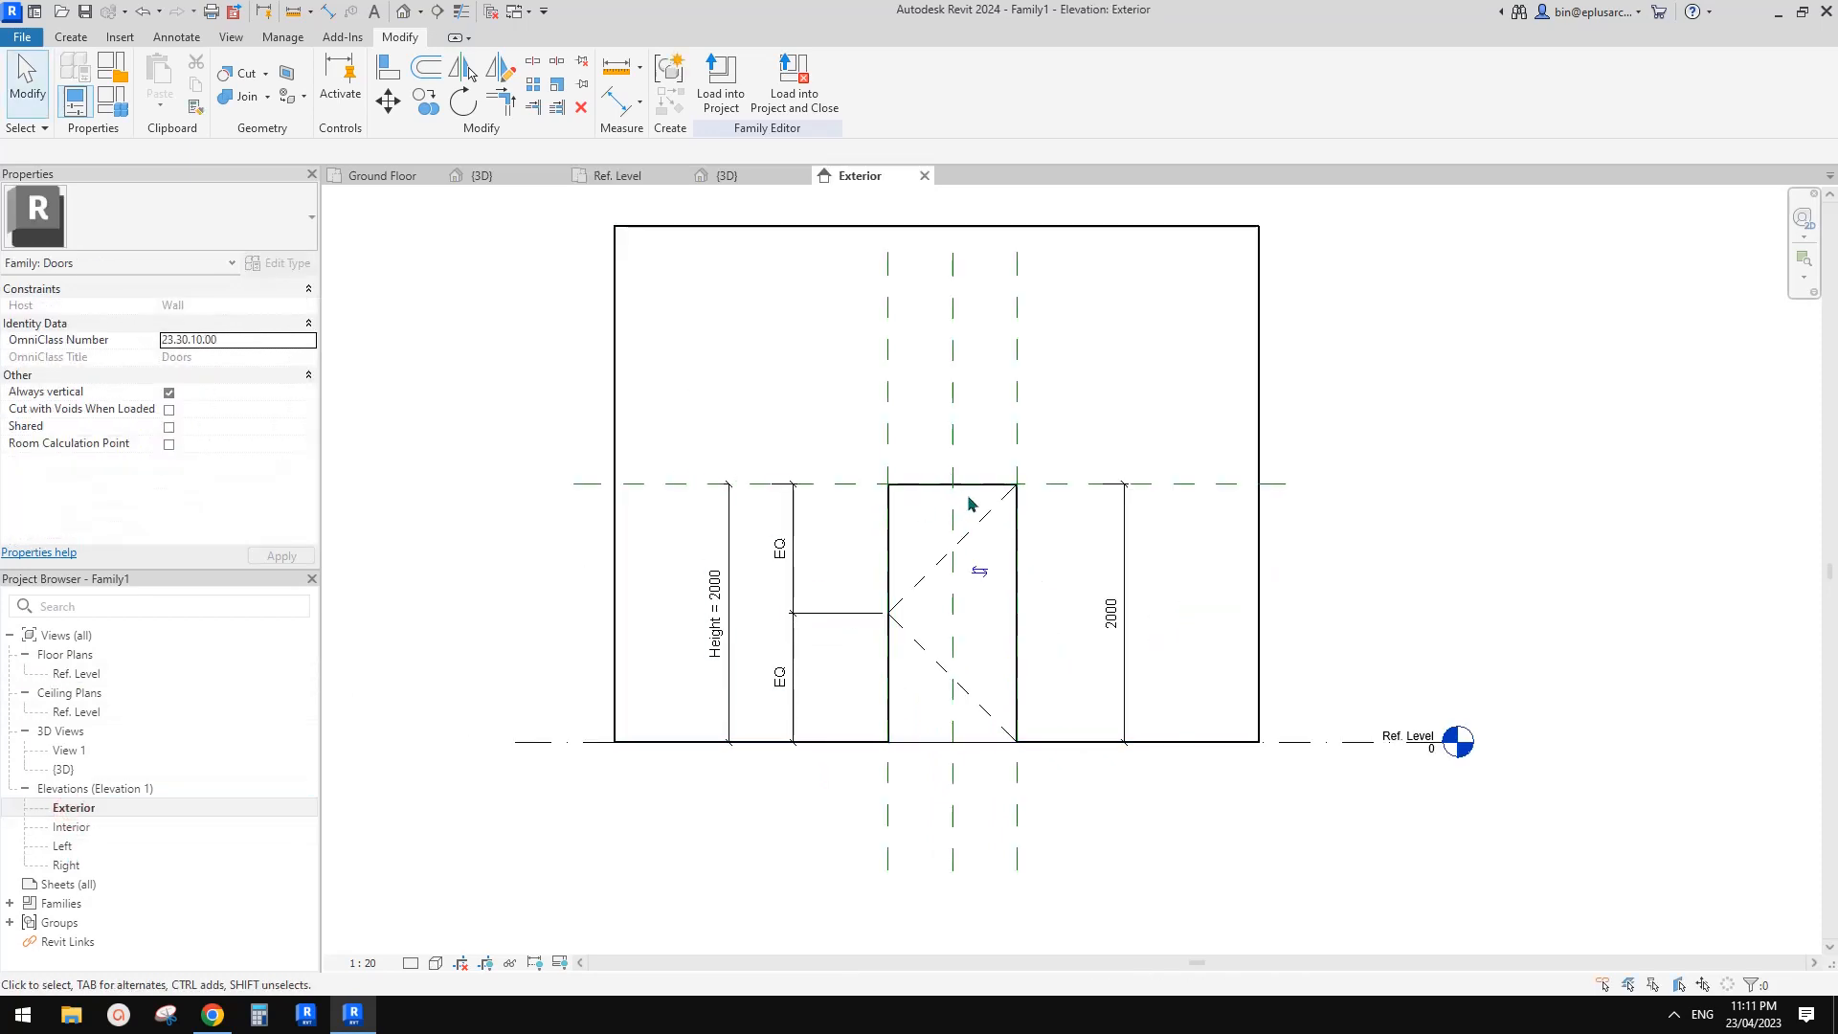
middle_click_drag(953, 493, 927, 465)
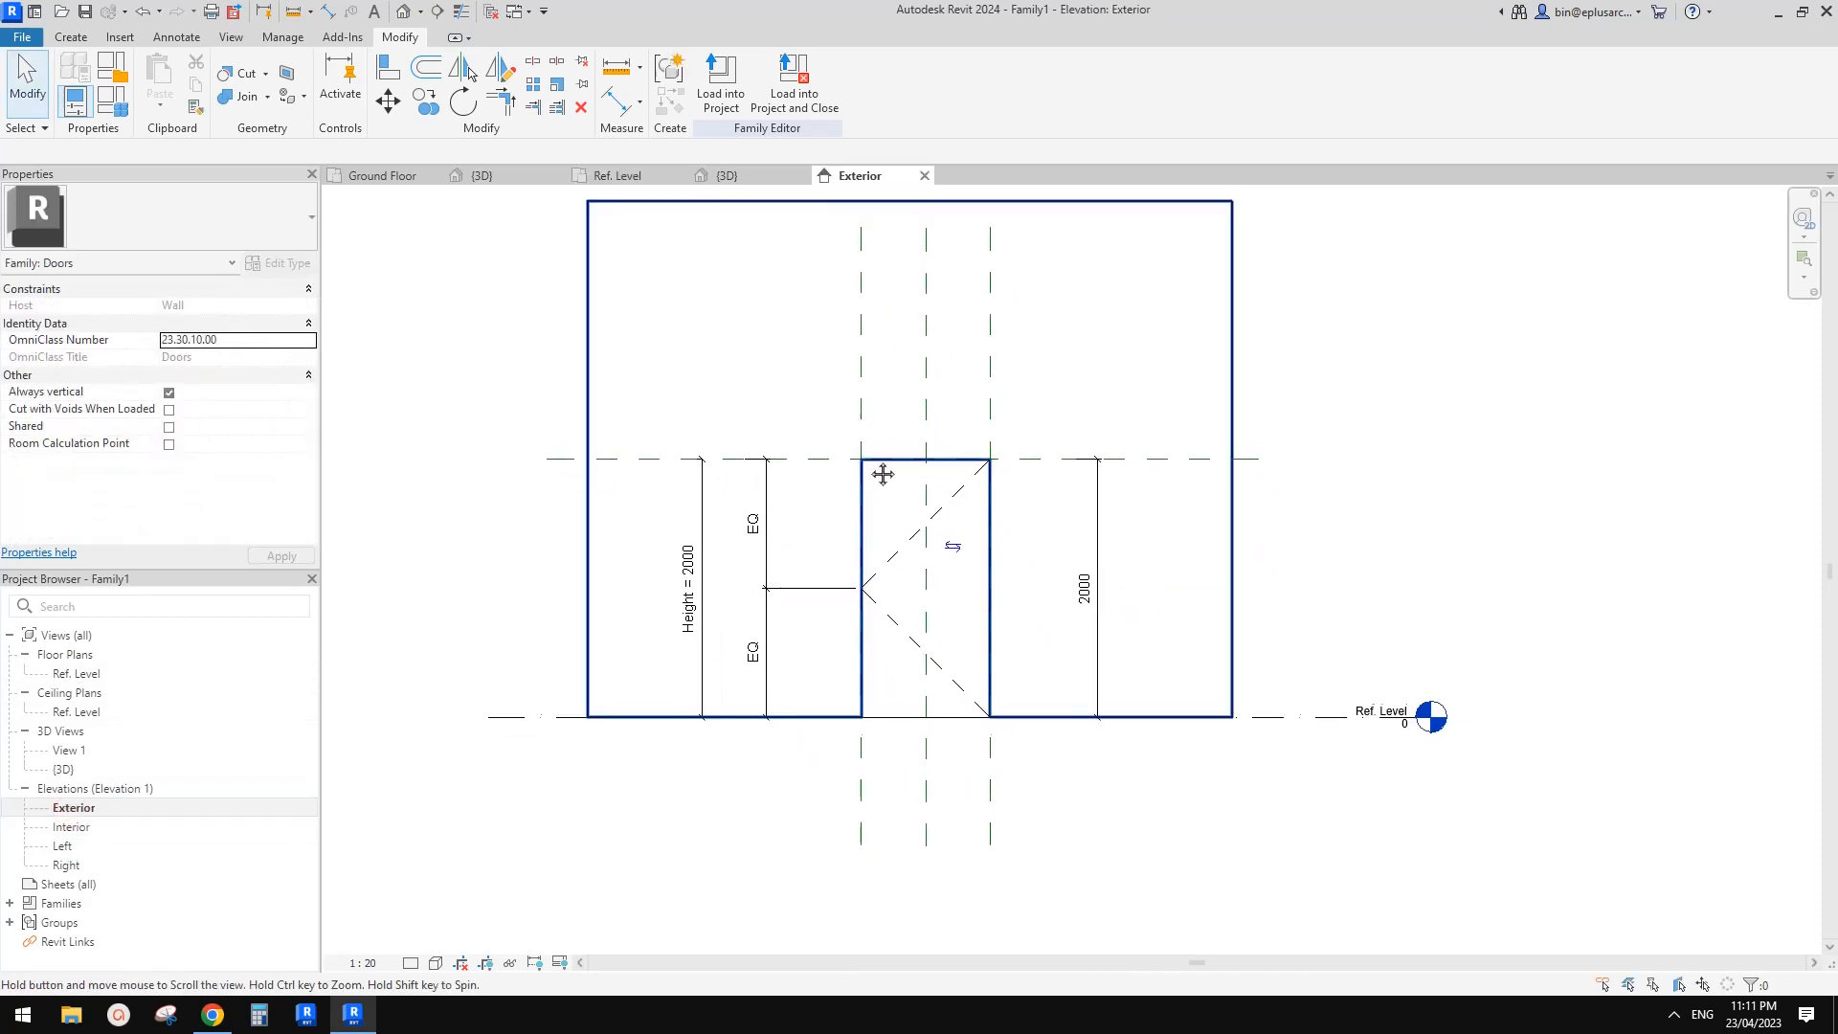
double_click(960, 464)
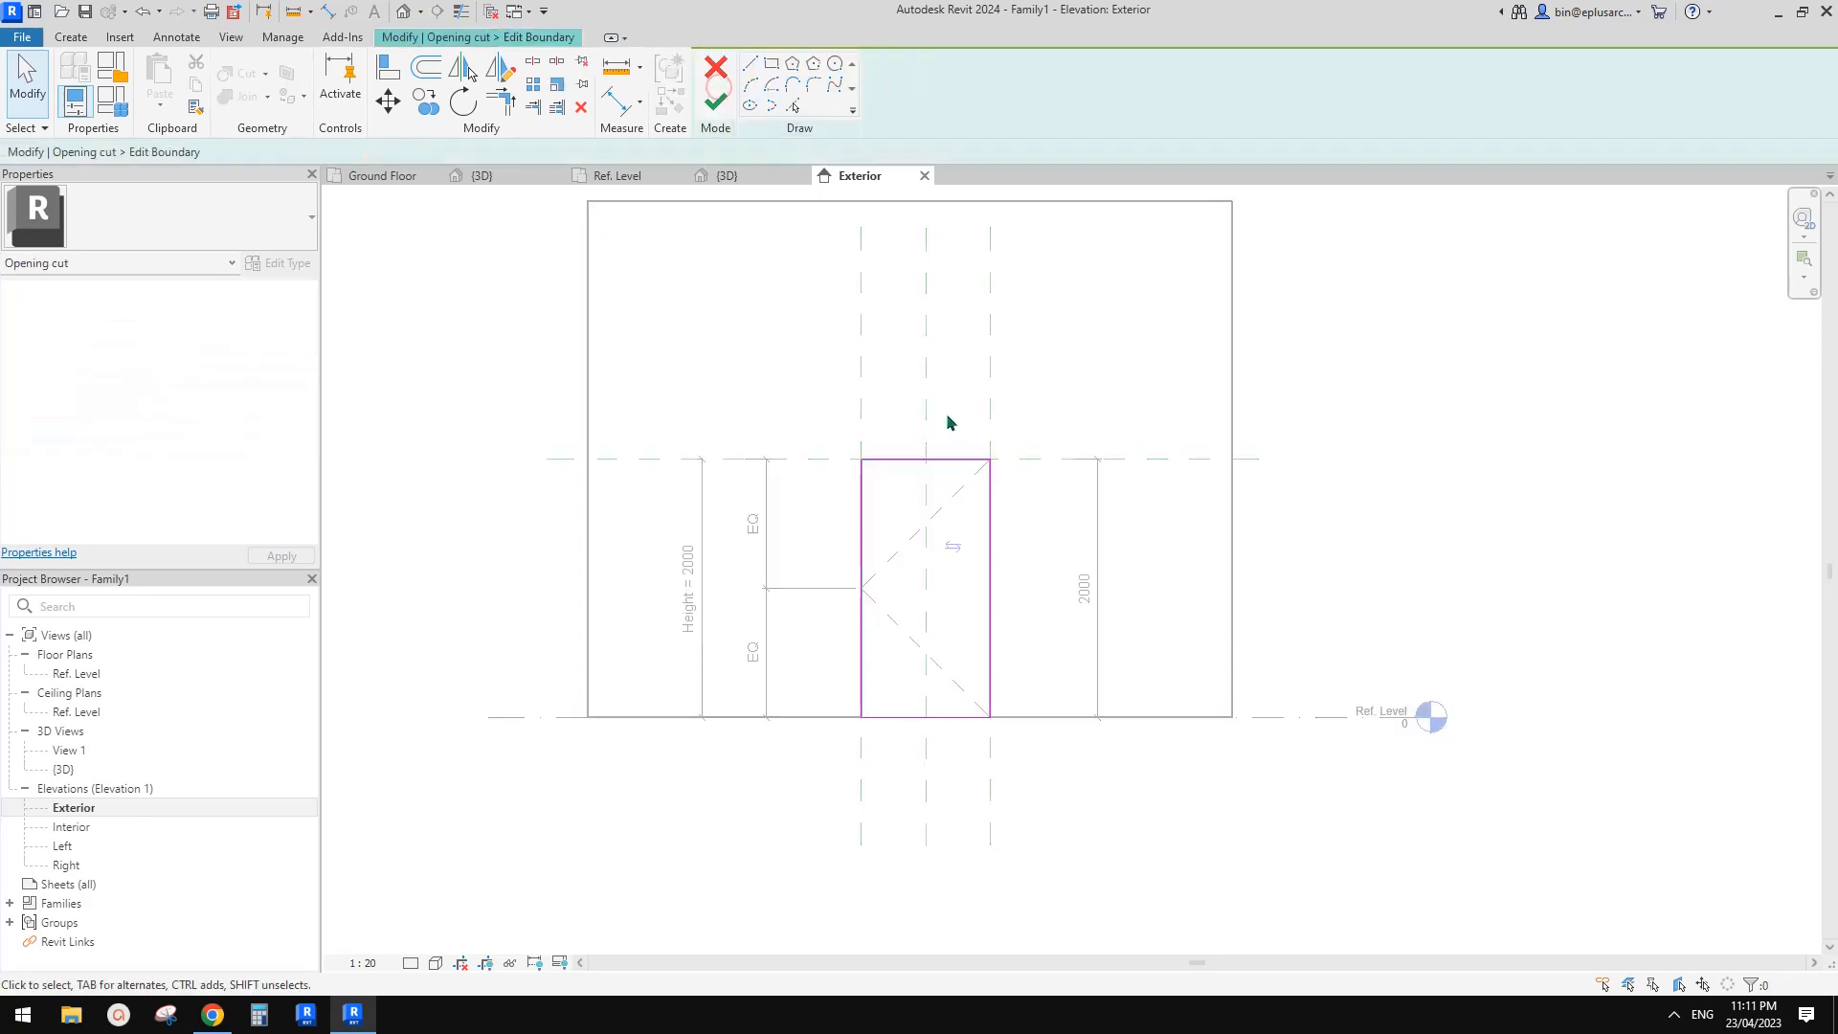
left_click(757, 87)
left_click(862, 460)
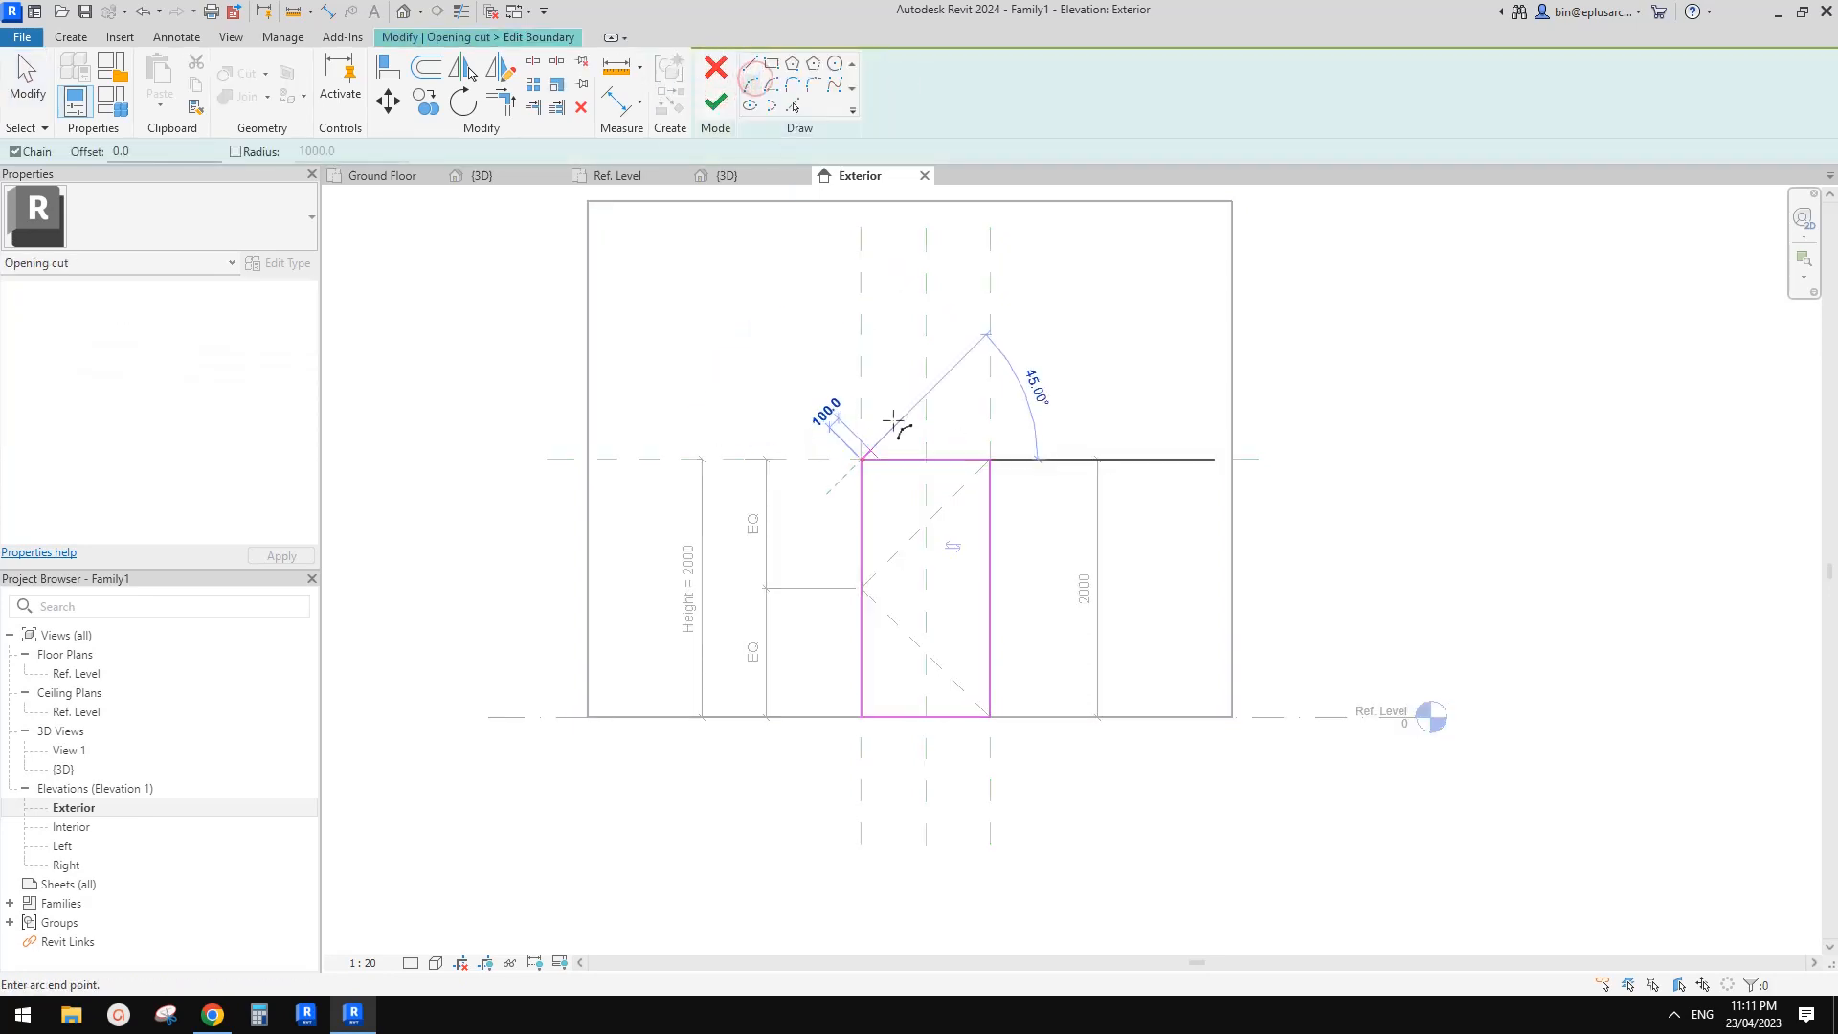
scroll(932, 418, "up", 2)
left_click(1020, 485)
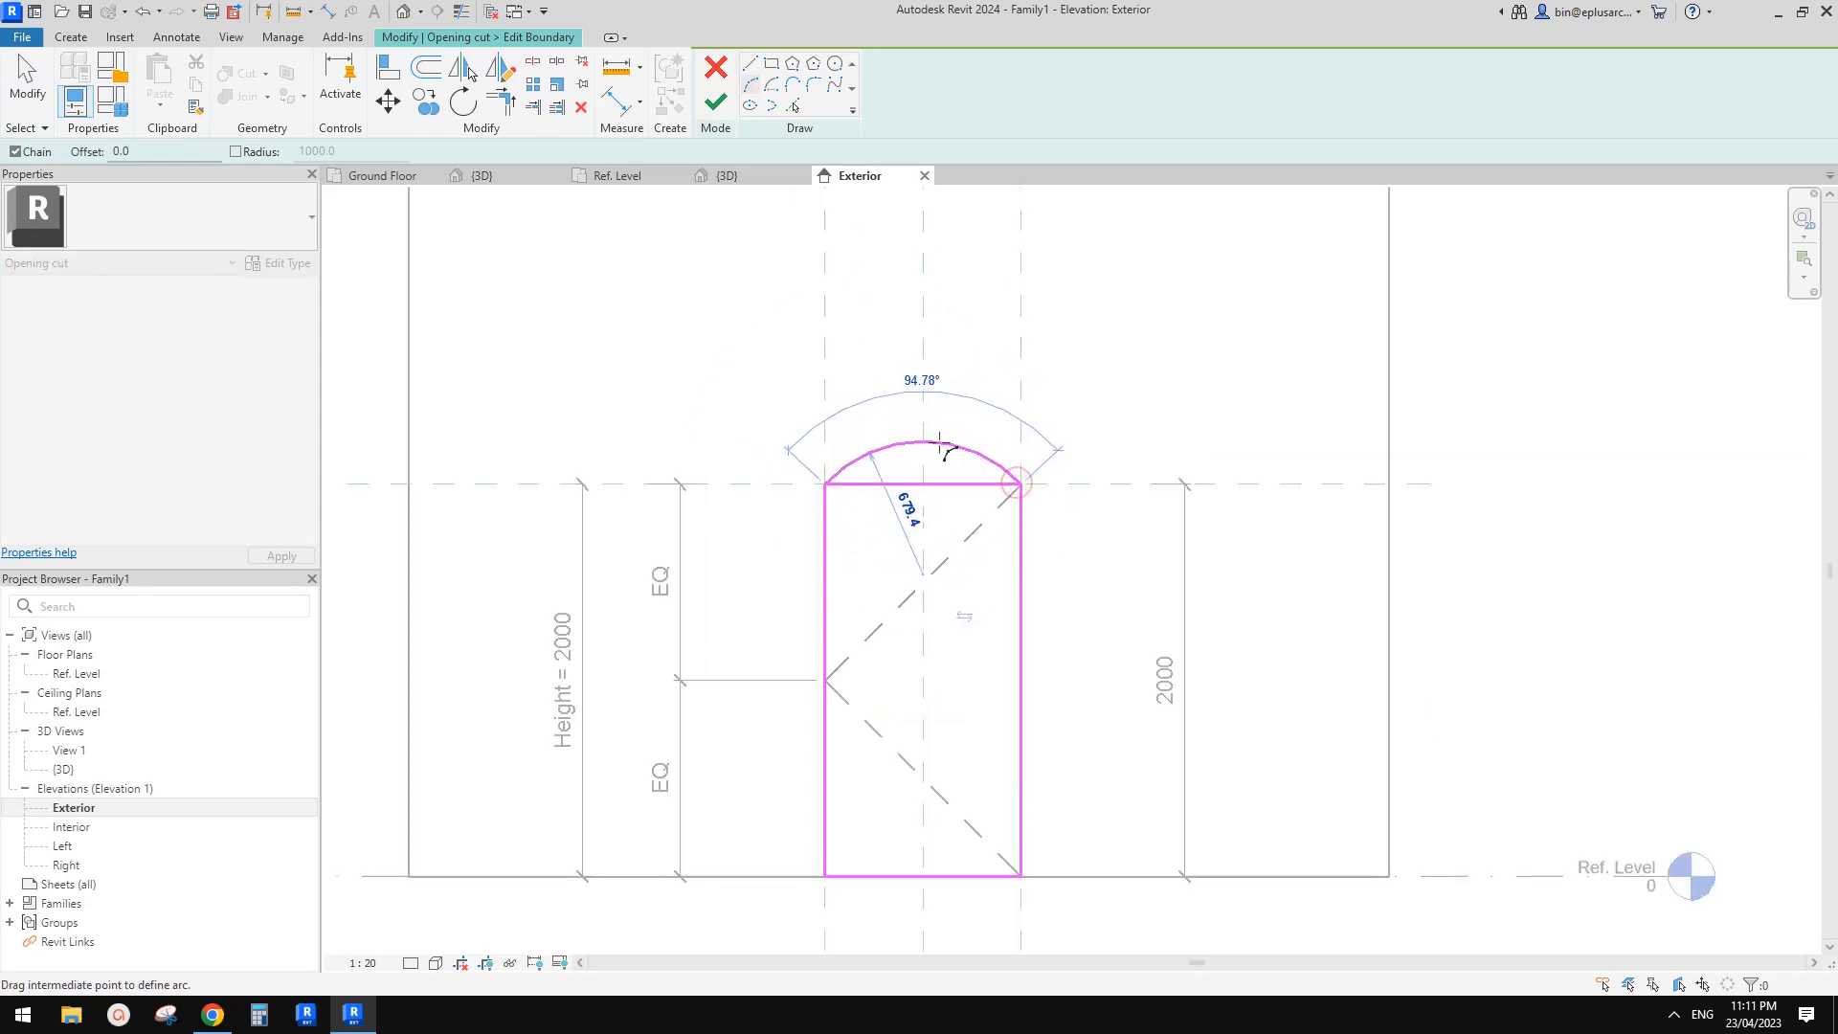
left_click(944, 448)
key("Escape")
key("Escape")
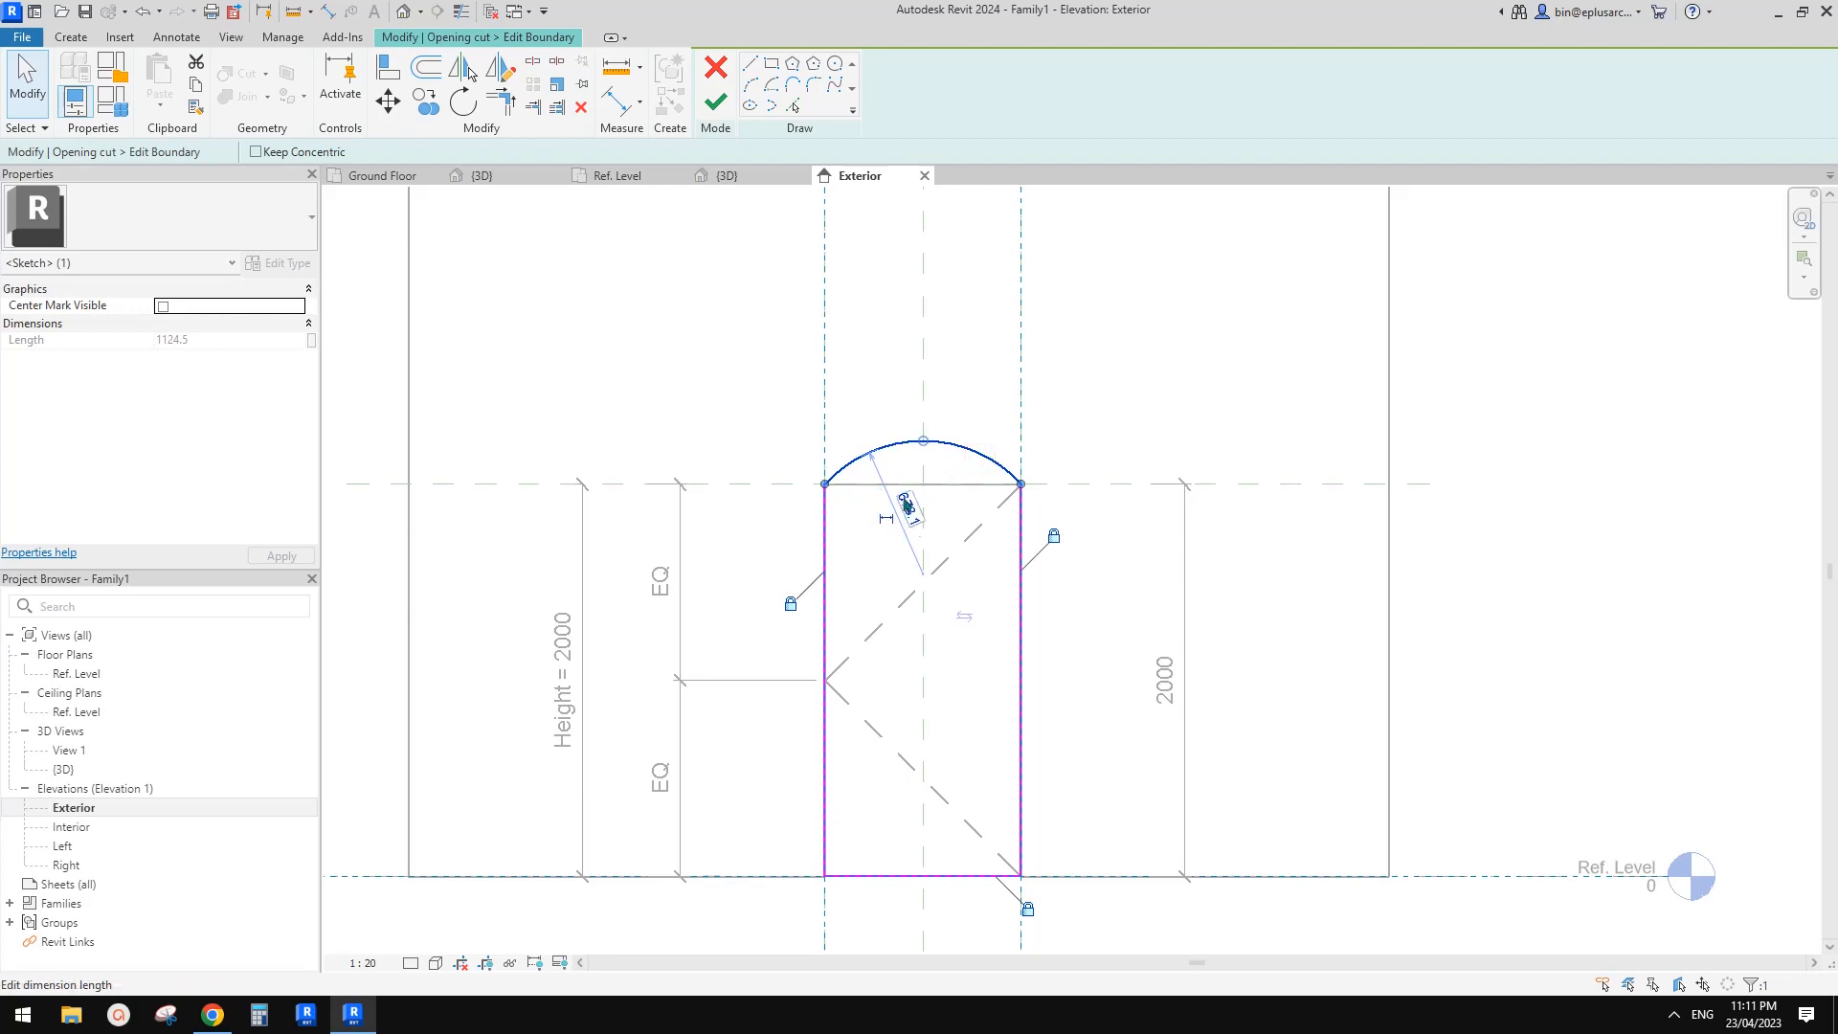
- Make the arc's center mark visible and finish editing the opening cut's boundary
left_click(953, 572)
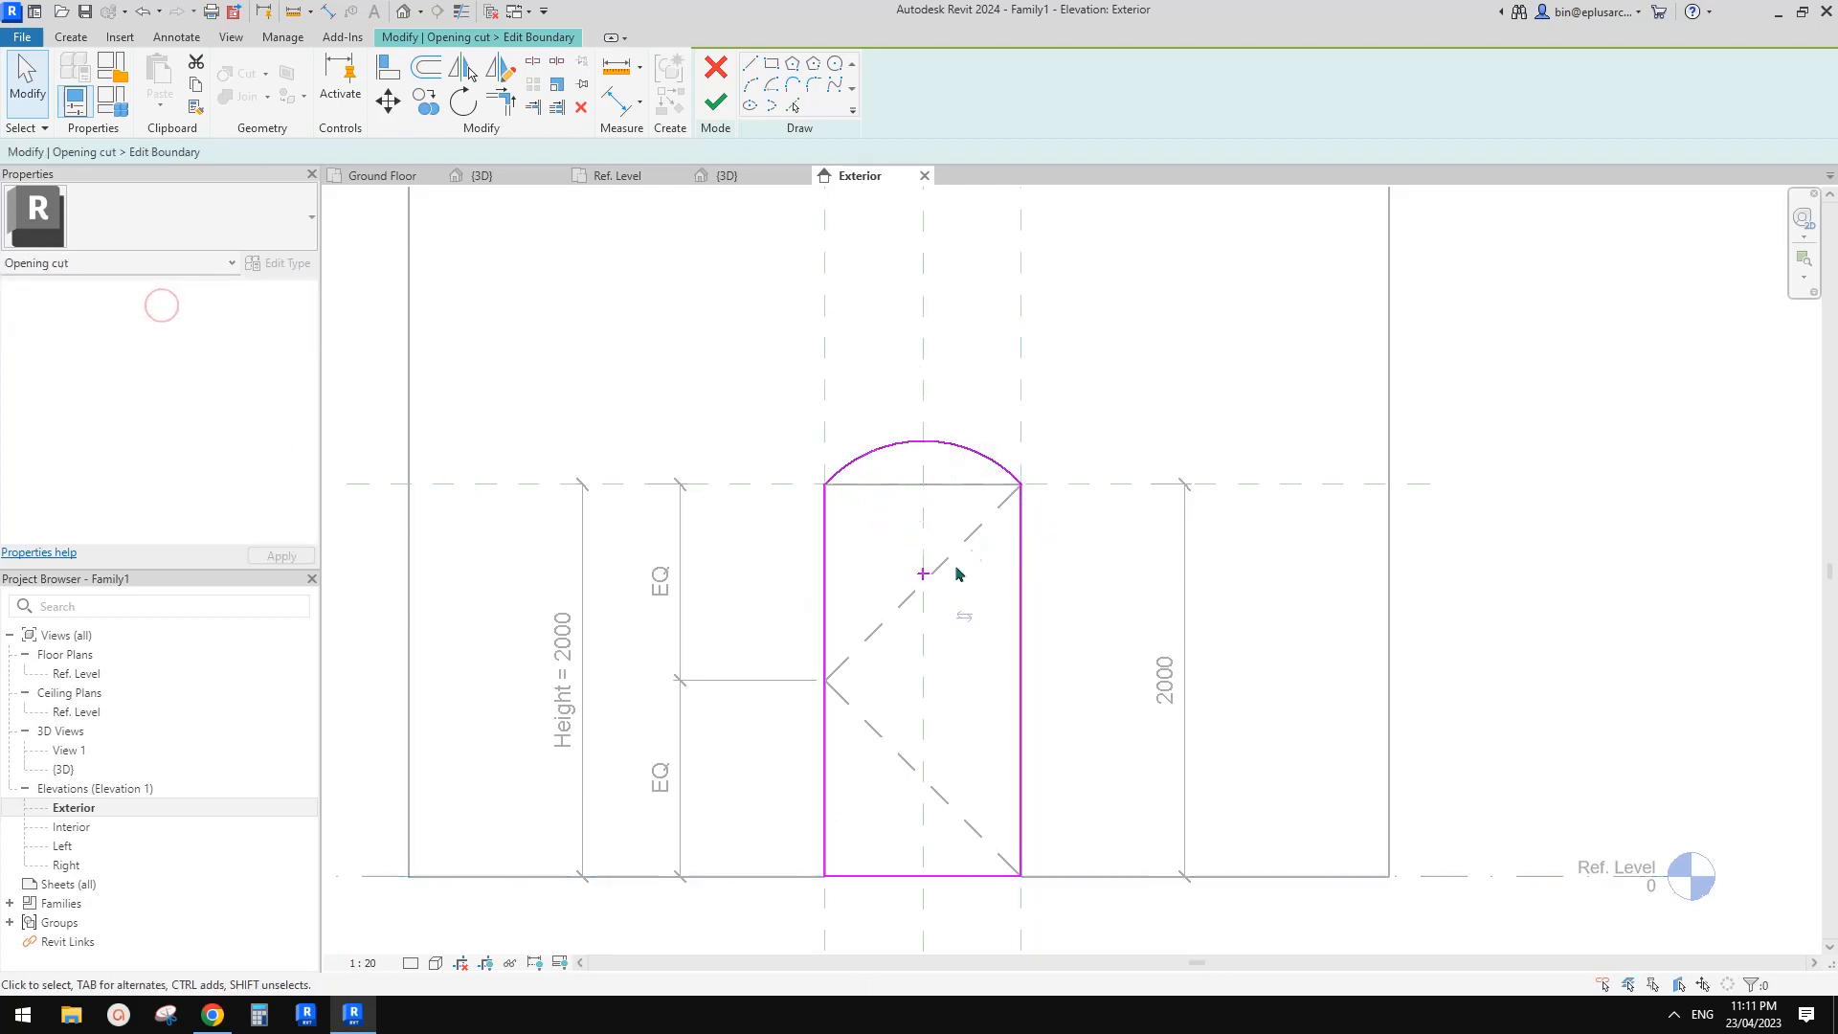
left_click(923, 575)
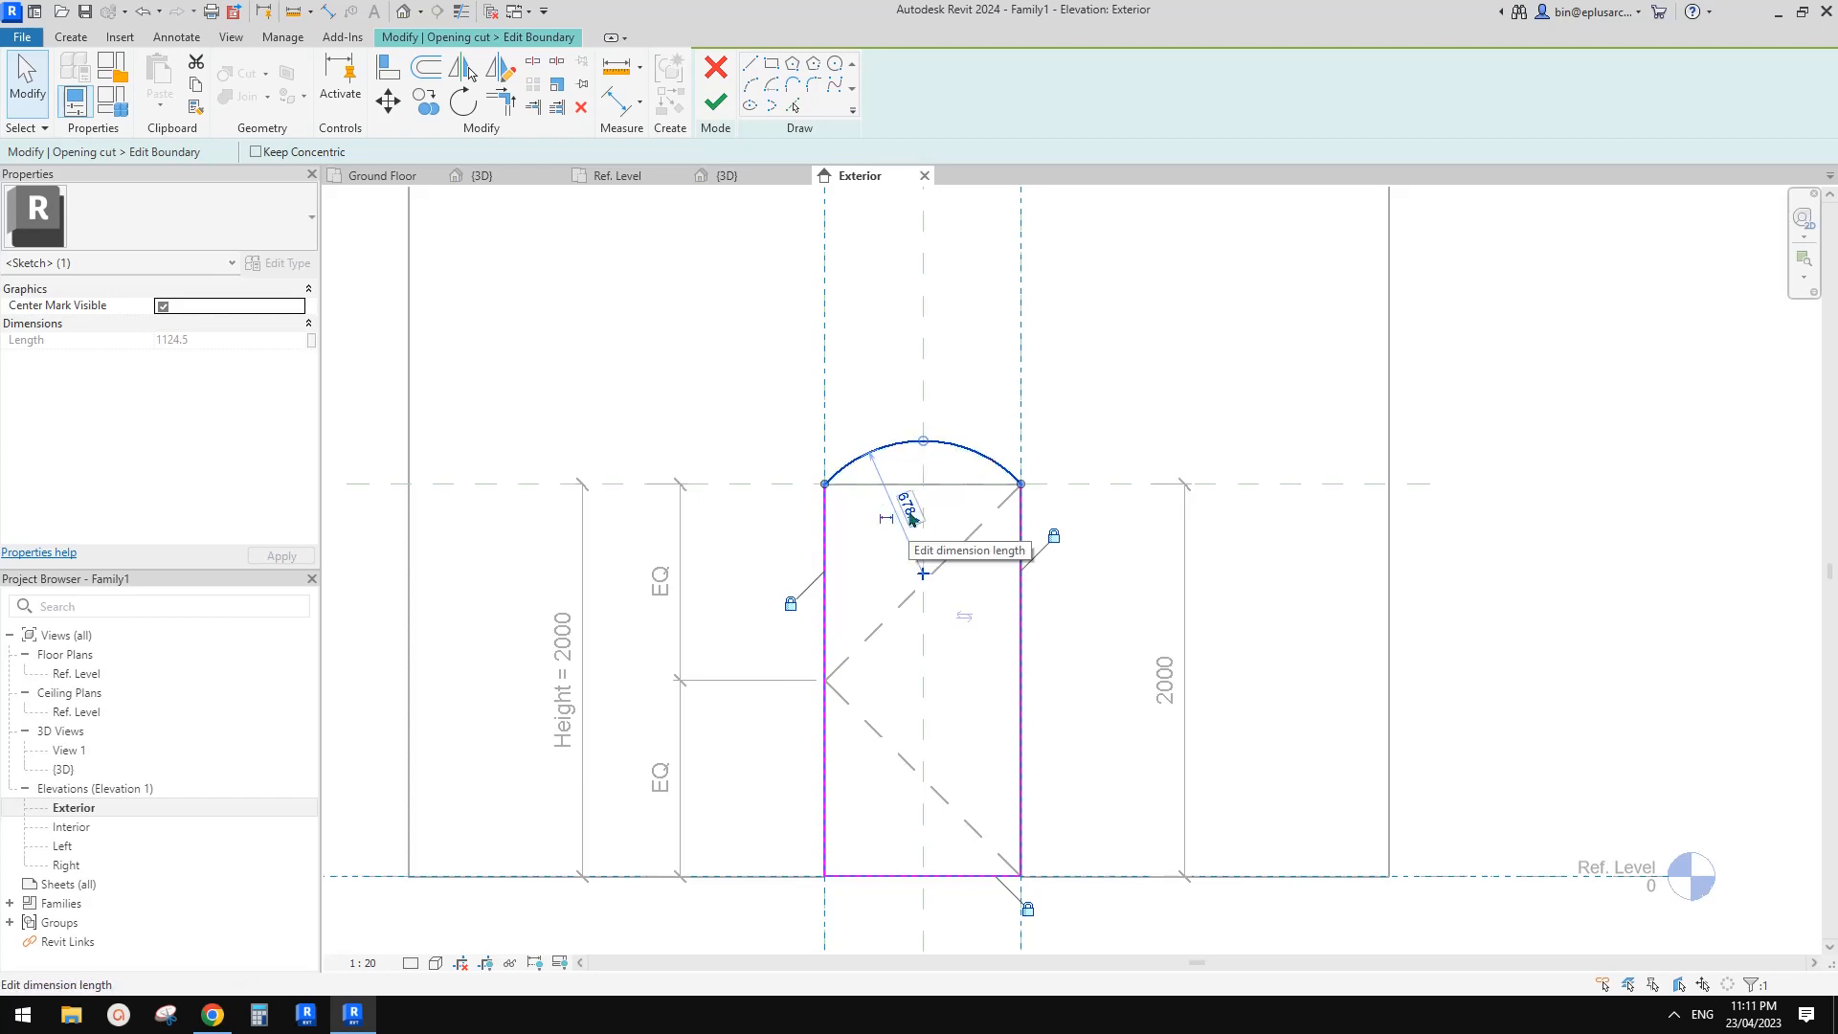
scroll(957, 526, "down", 2)
left_click(959, 529)
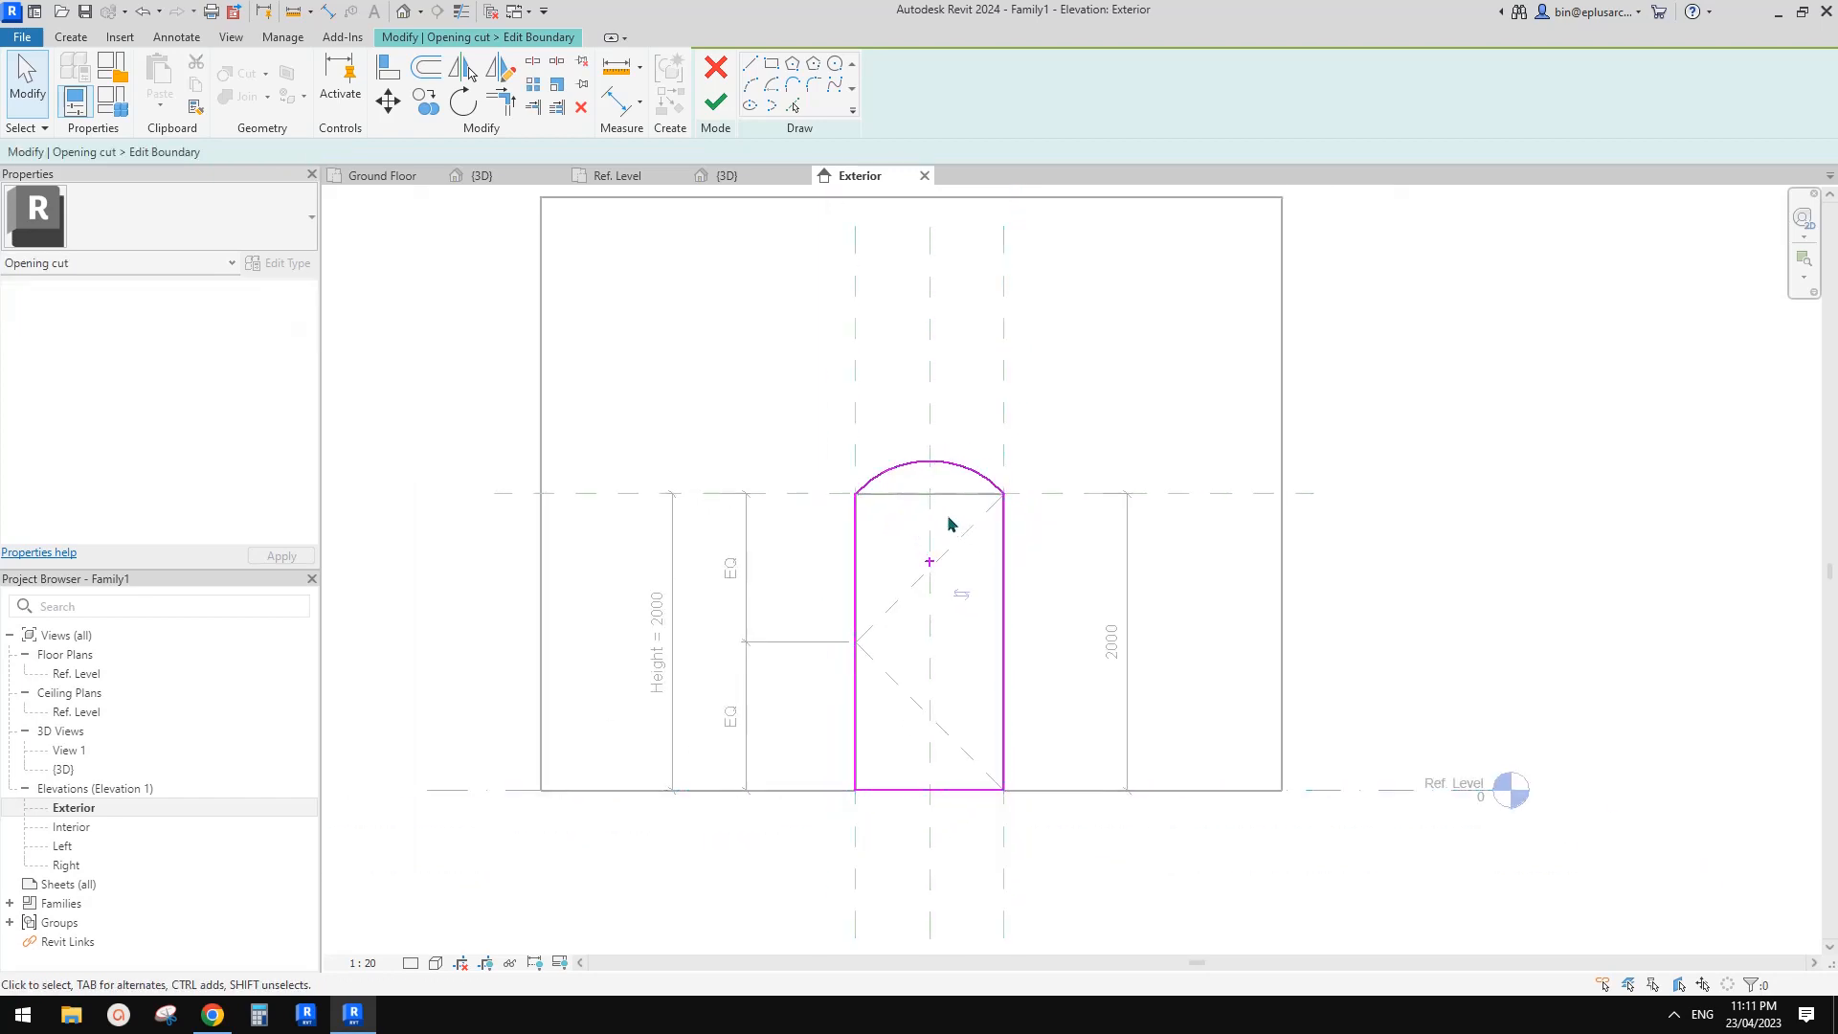
middle_click_drag(926, 549, 929, 550)
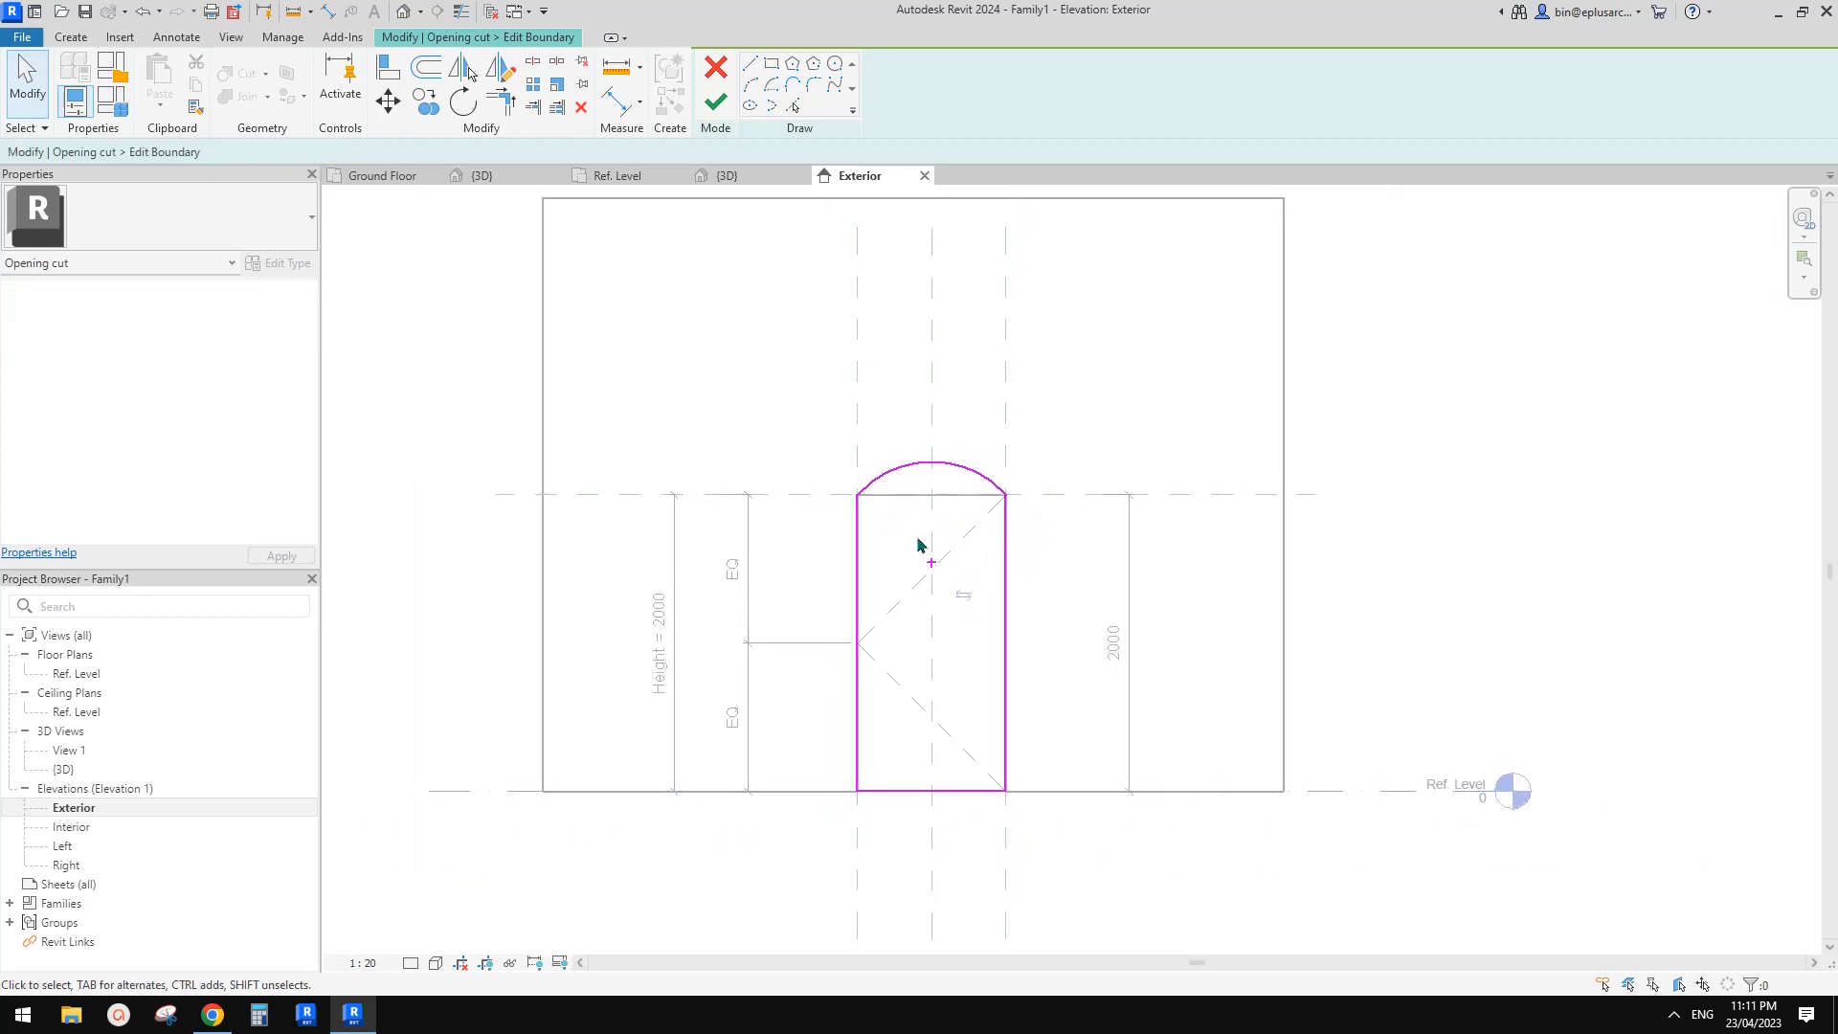
left_click(716, 102)
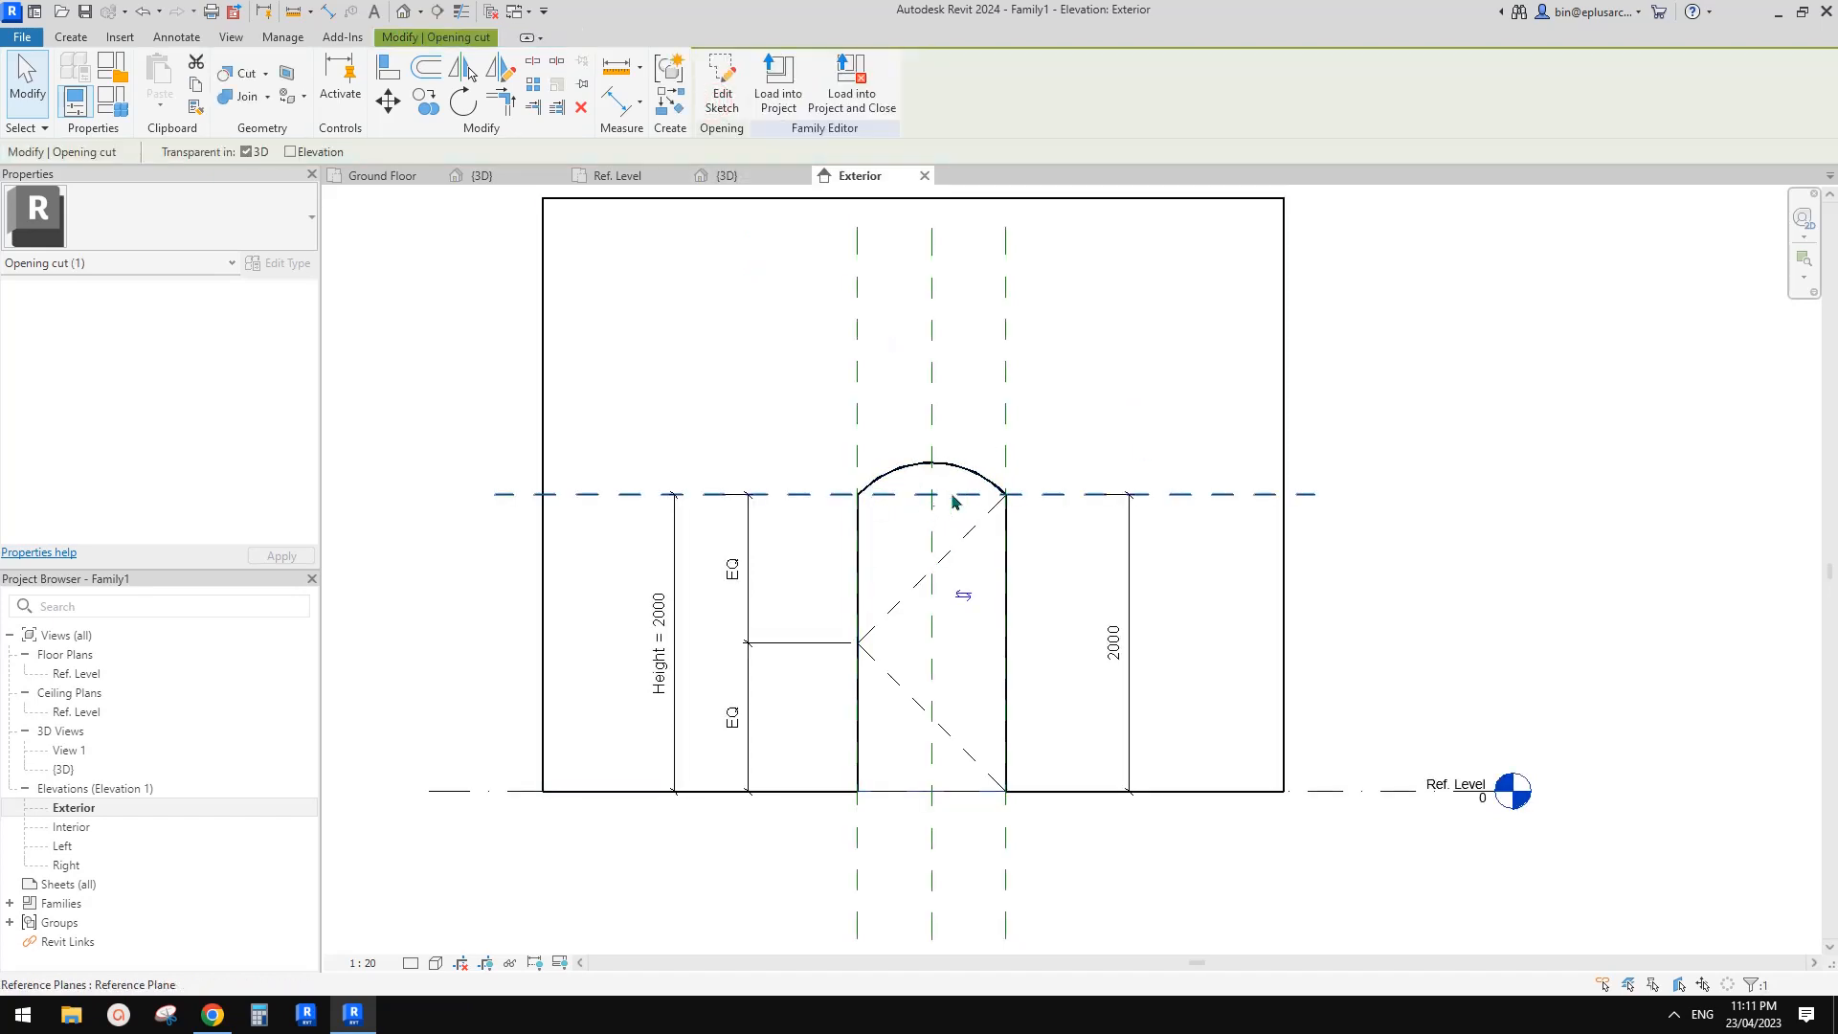
- Load the family into the project and place it in the left angled wall, between the rectangular opening and the wall corner
left_click(780, 88)
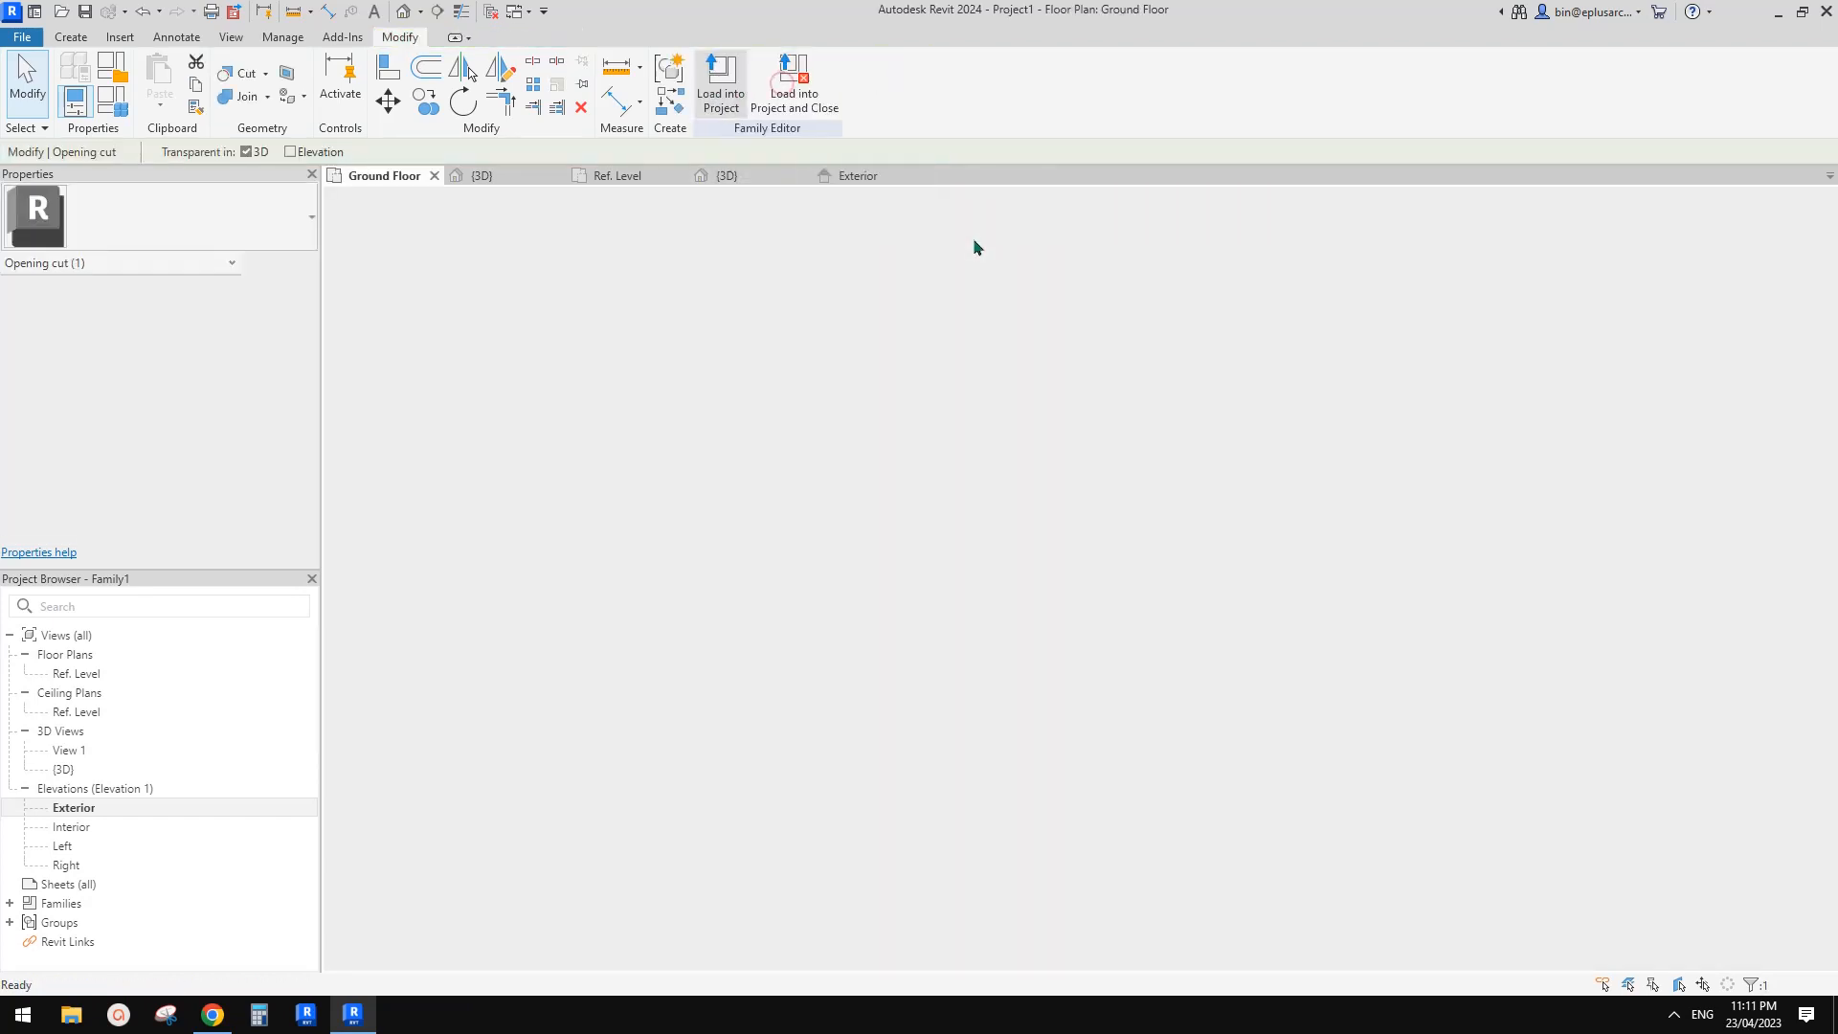
left_click(404, 18)
scroll(962, 554, "up", 3)
left_click(945, 600)
middle_click_drag(997, 611, 994, 615)
key("Escape")
key("Escape")
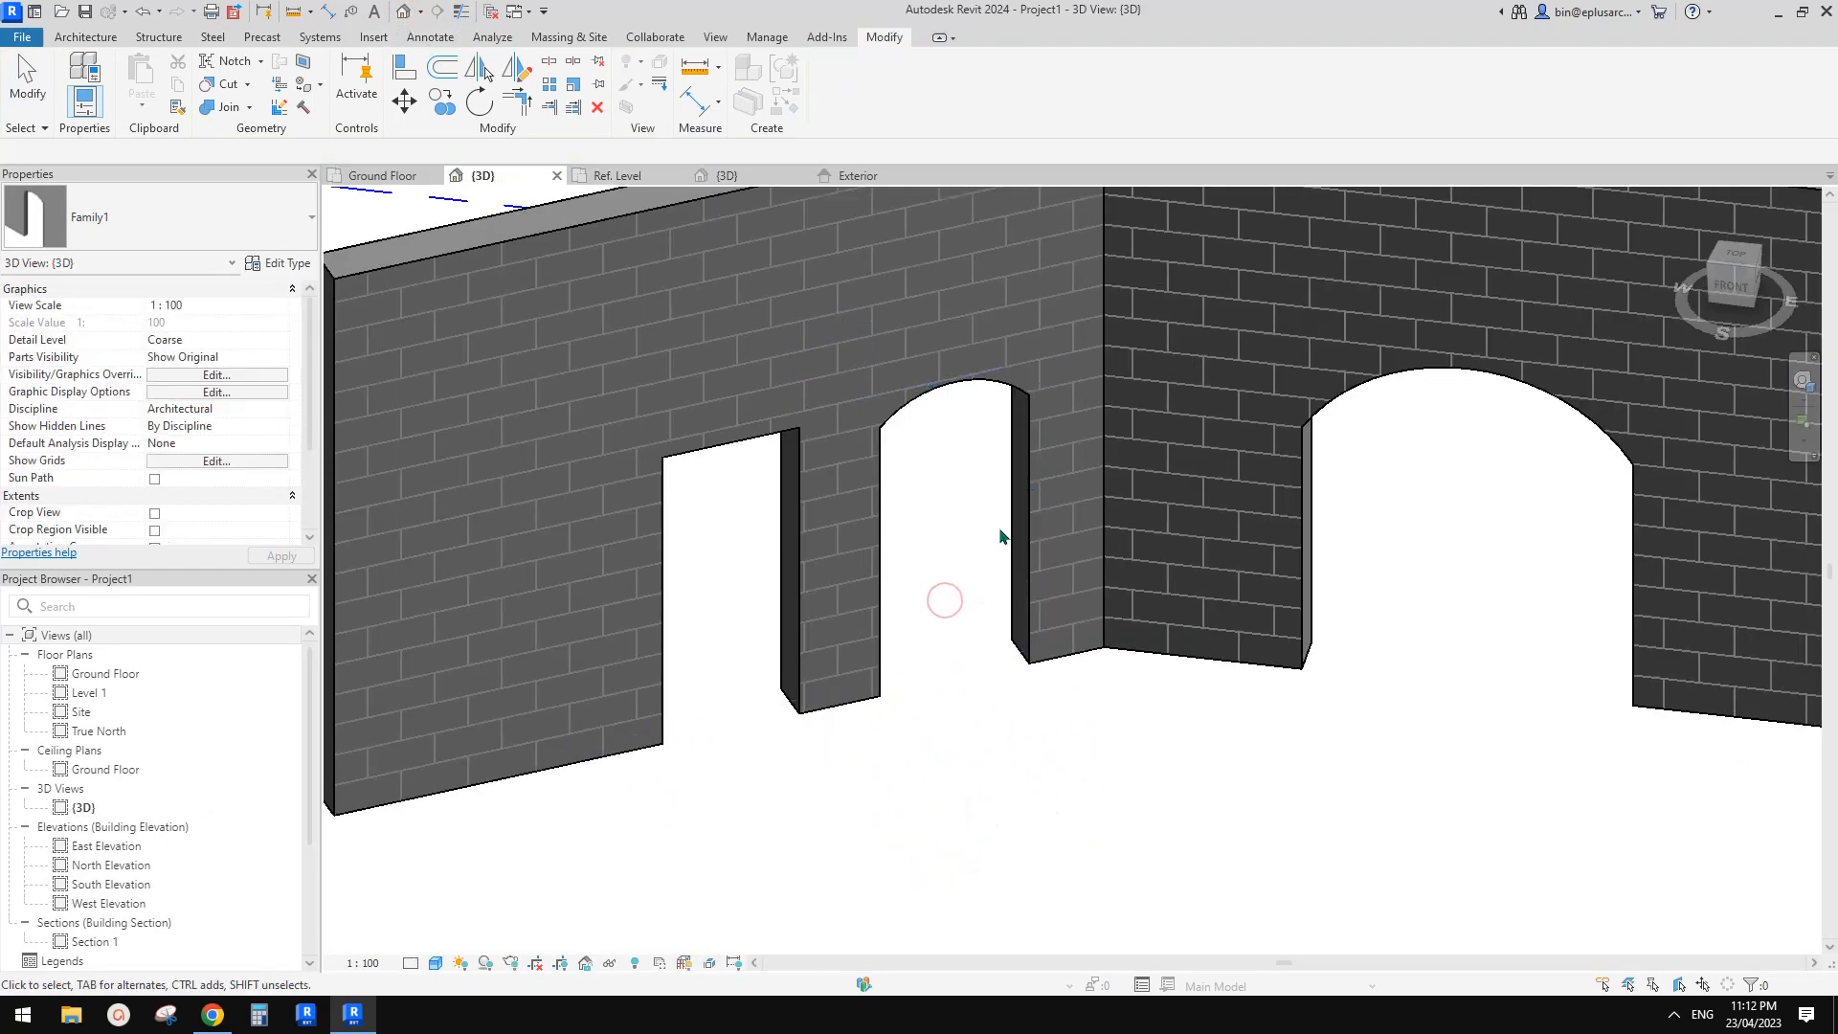
- Inspect the arched door opening in the left wall beside the other openings, selecting it to view its properties
scroll(1000, 531, "down", 1)
middle_click_drag(995, 532, 892, 545)
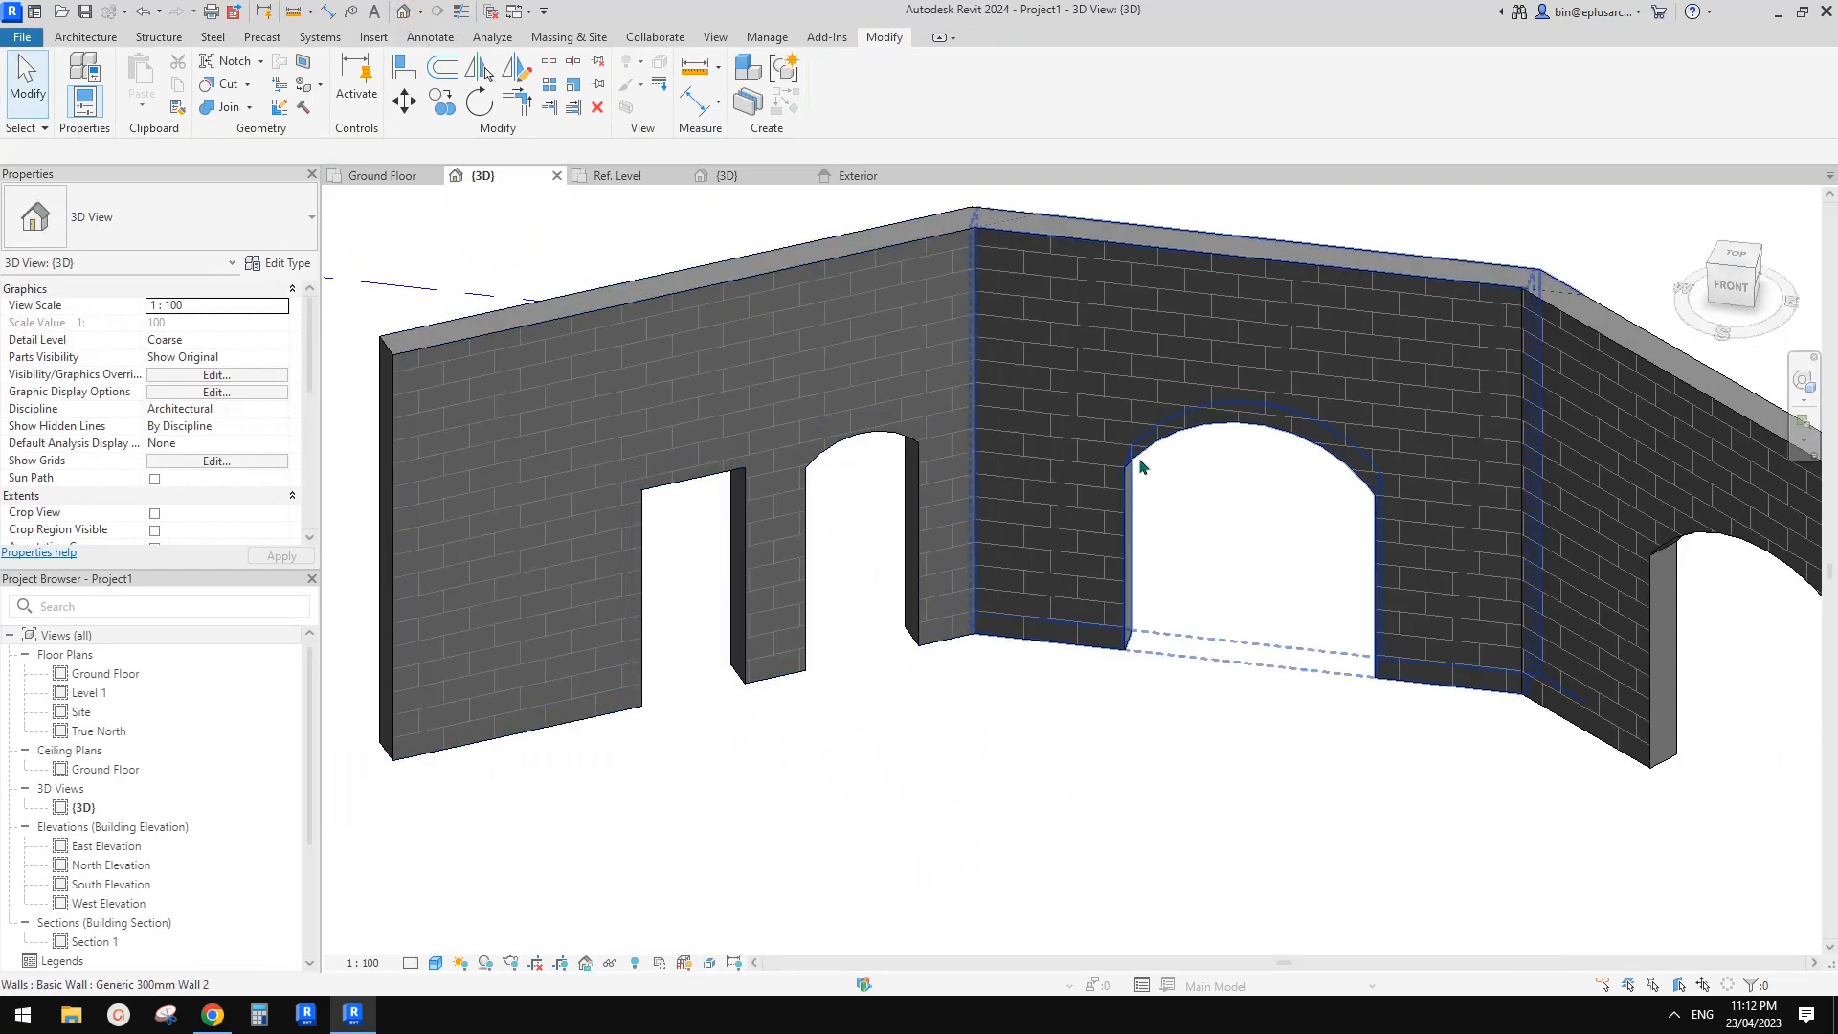
scroll(1069, 521, "down", 1)
middle_click_drag(1069, 520, 964, 509)
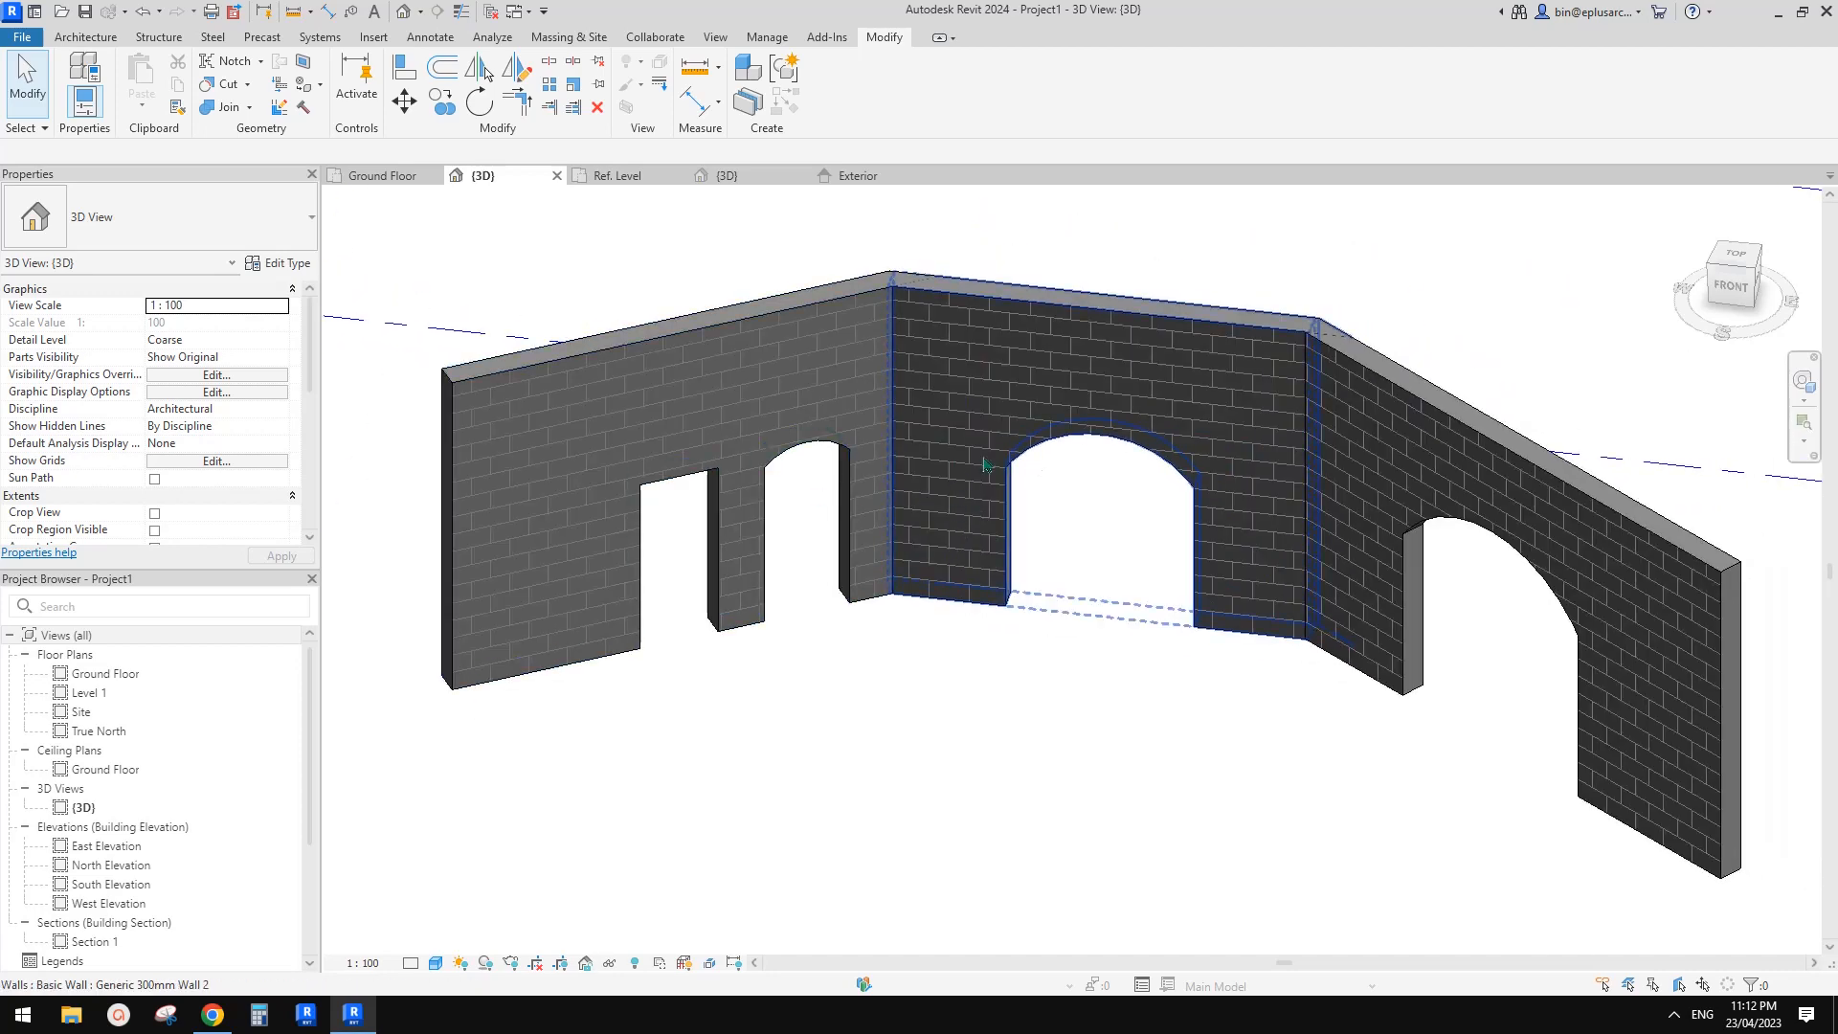
left_click(777, 464)
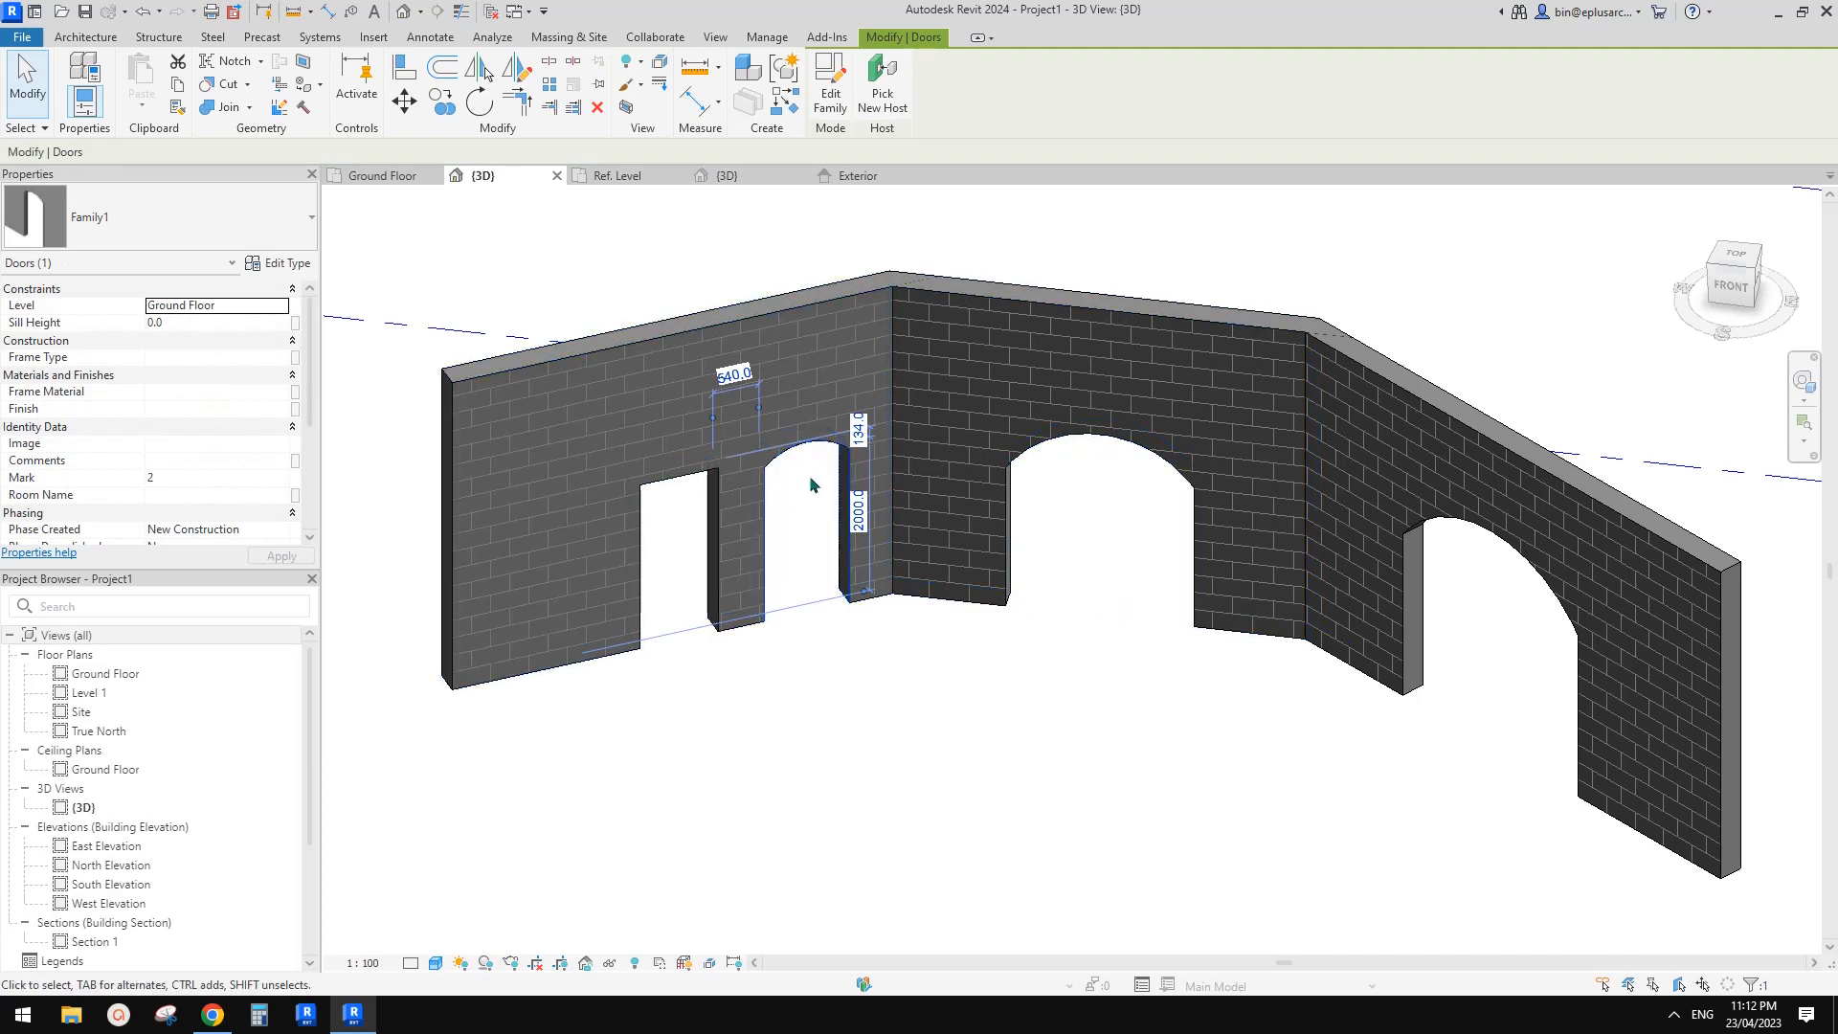
key("Escape")
left_click(670, 479)
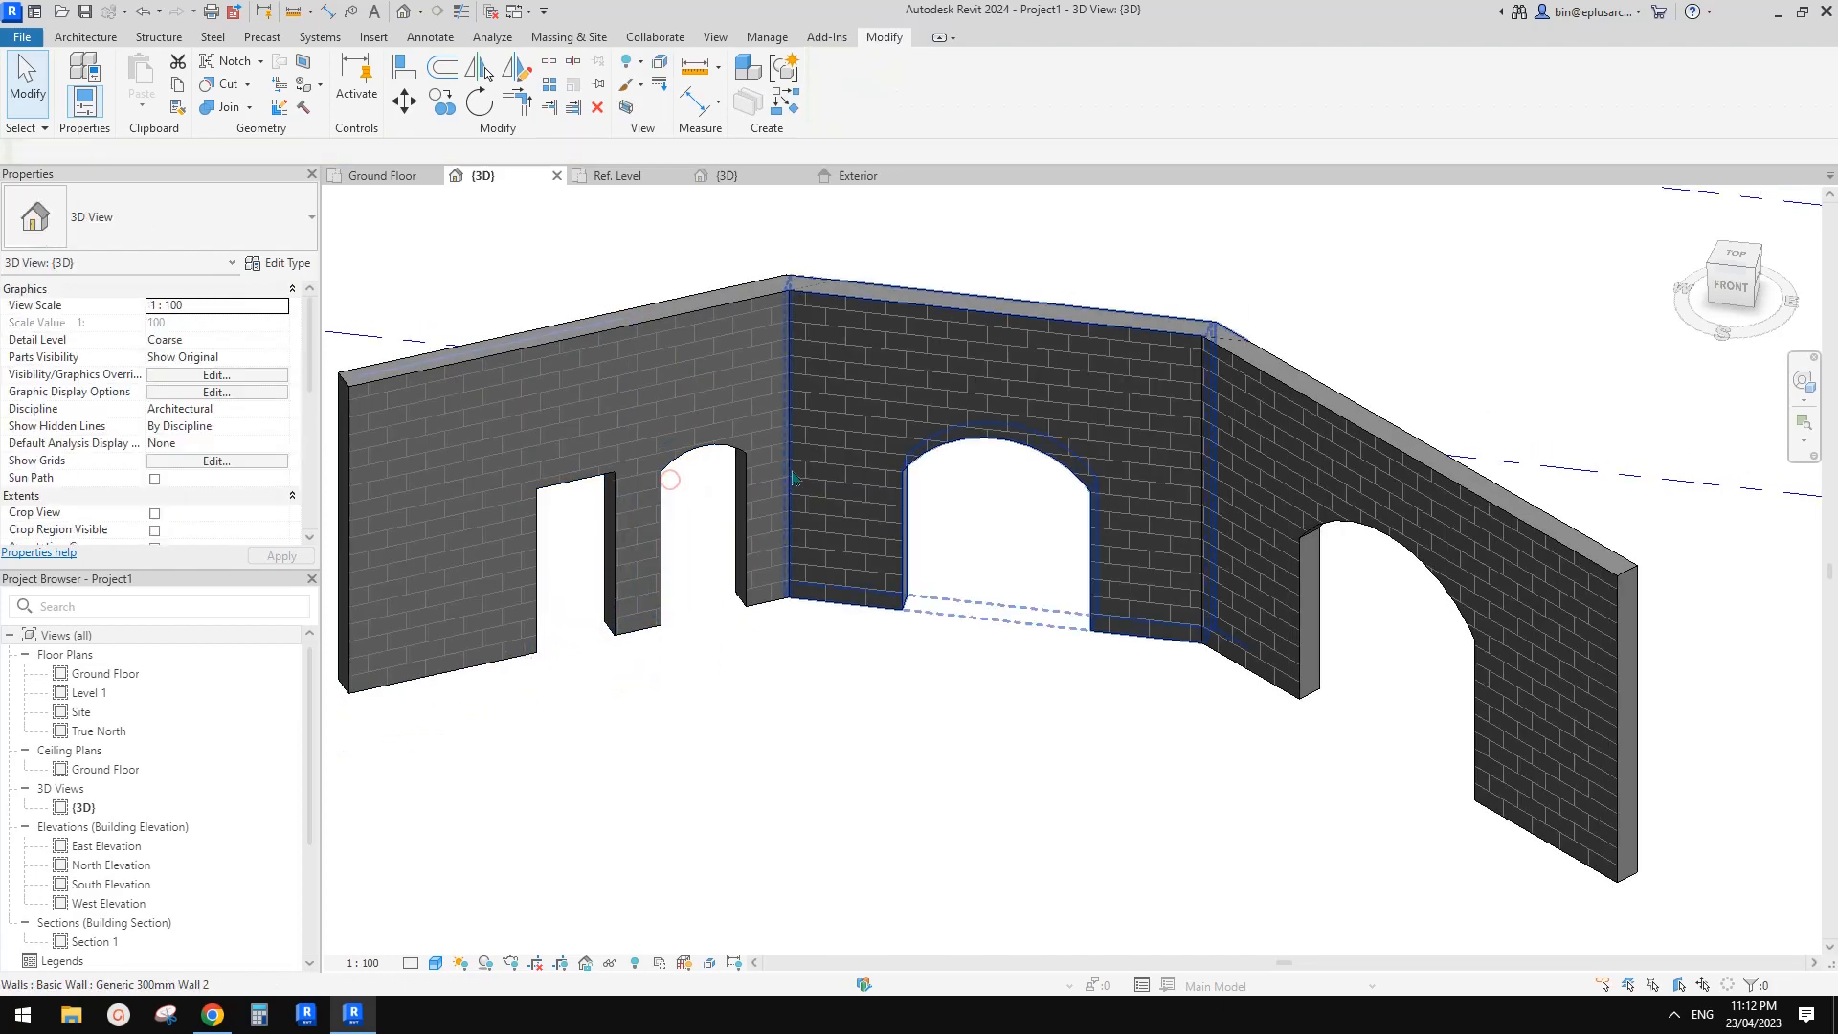
- Examine the arches and block pattern from both sides of the walls, comparing them with the stone wall reference photo in Google Docs
scroll(975, 517, "up", 6)
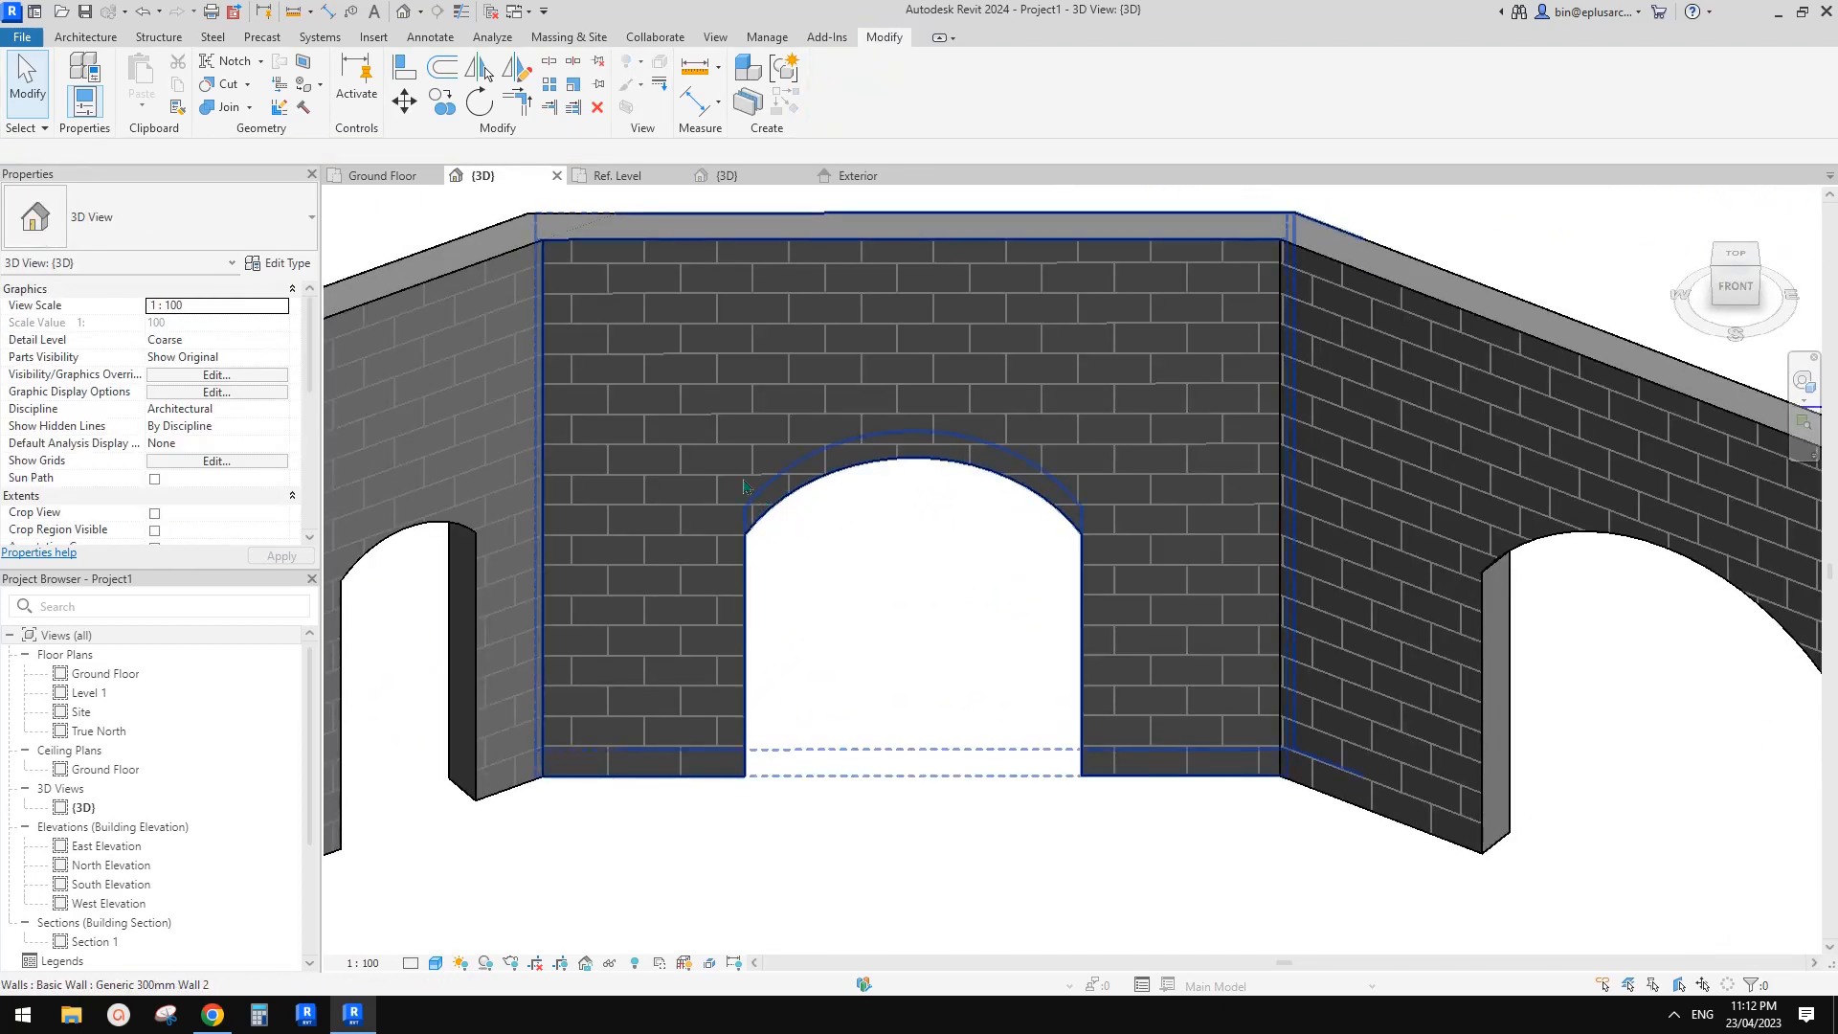
scroll(1061, 481, "down", 1)
middle_click_drag(1060, 481, 1089, 451, "shift")
scroll(1055, 431, "up", 1)
scroll(1089, 451, "down", 1)
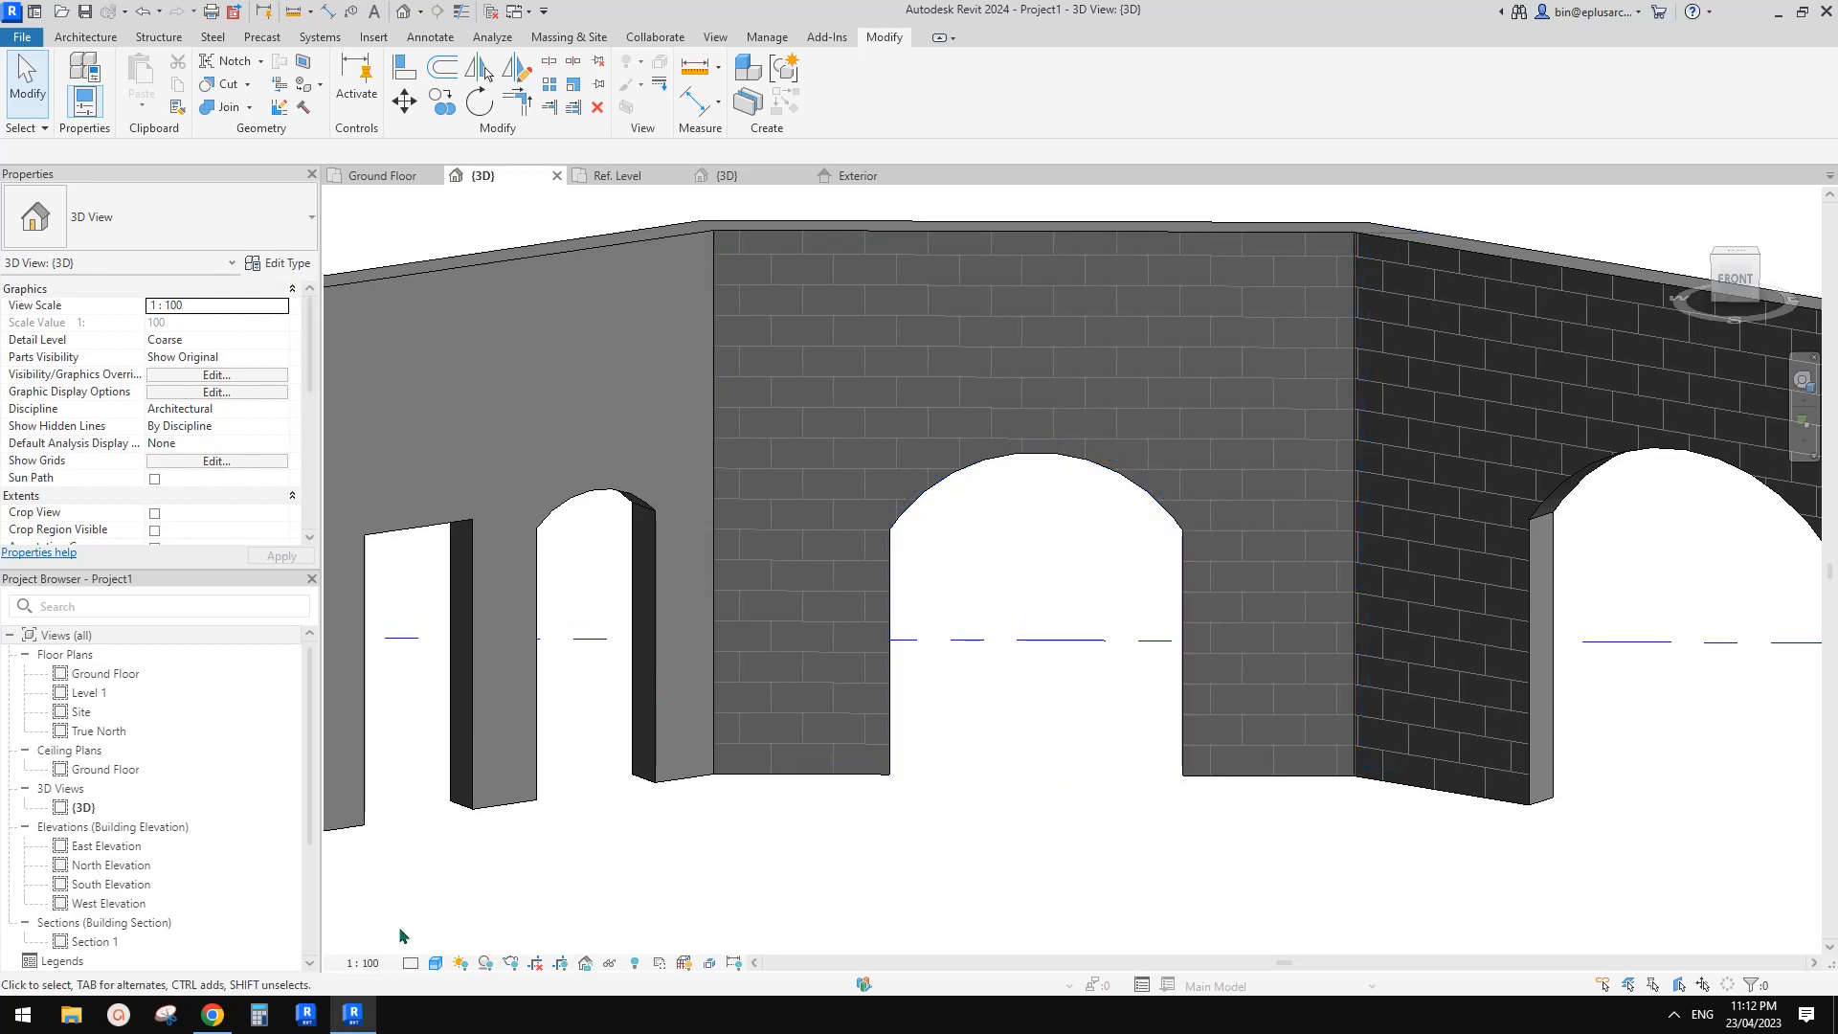
left_click(226, 1024)
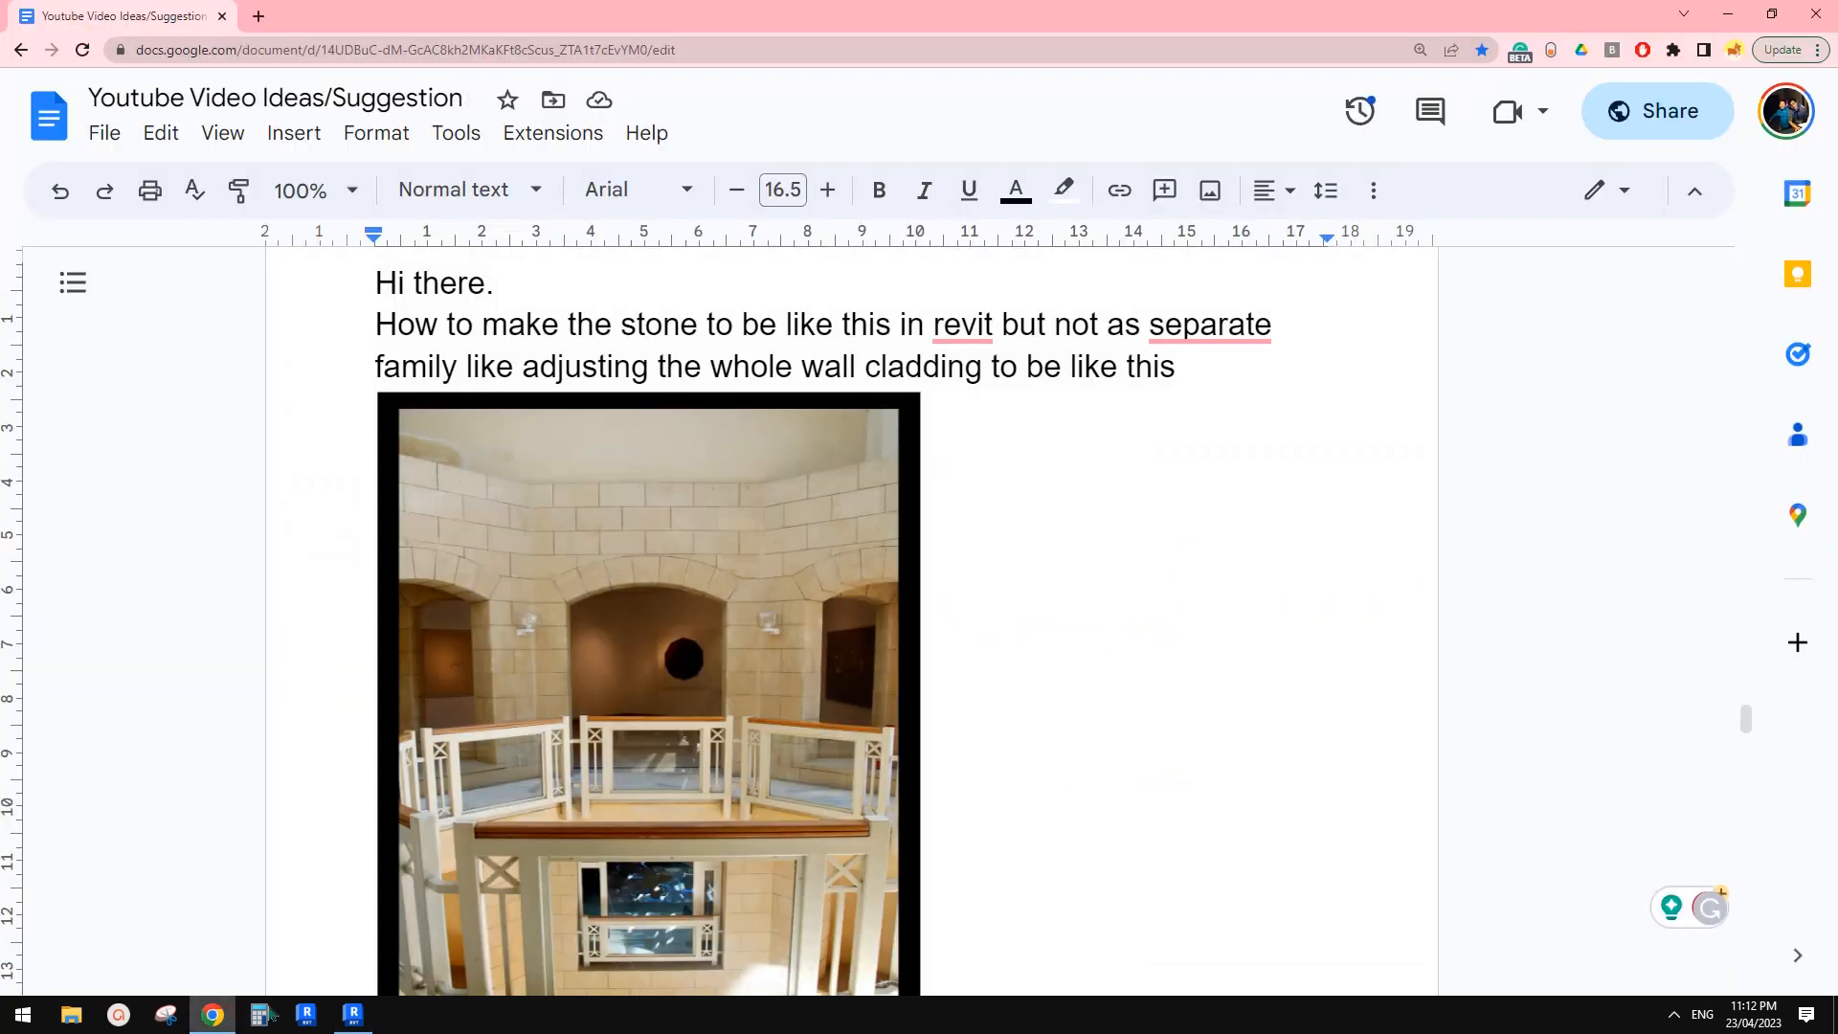
left_click(352, 1014)
scroll(1069, 641, "up", 2)
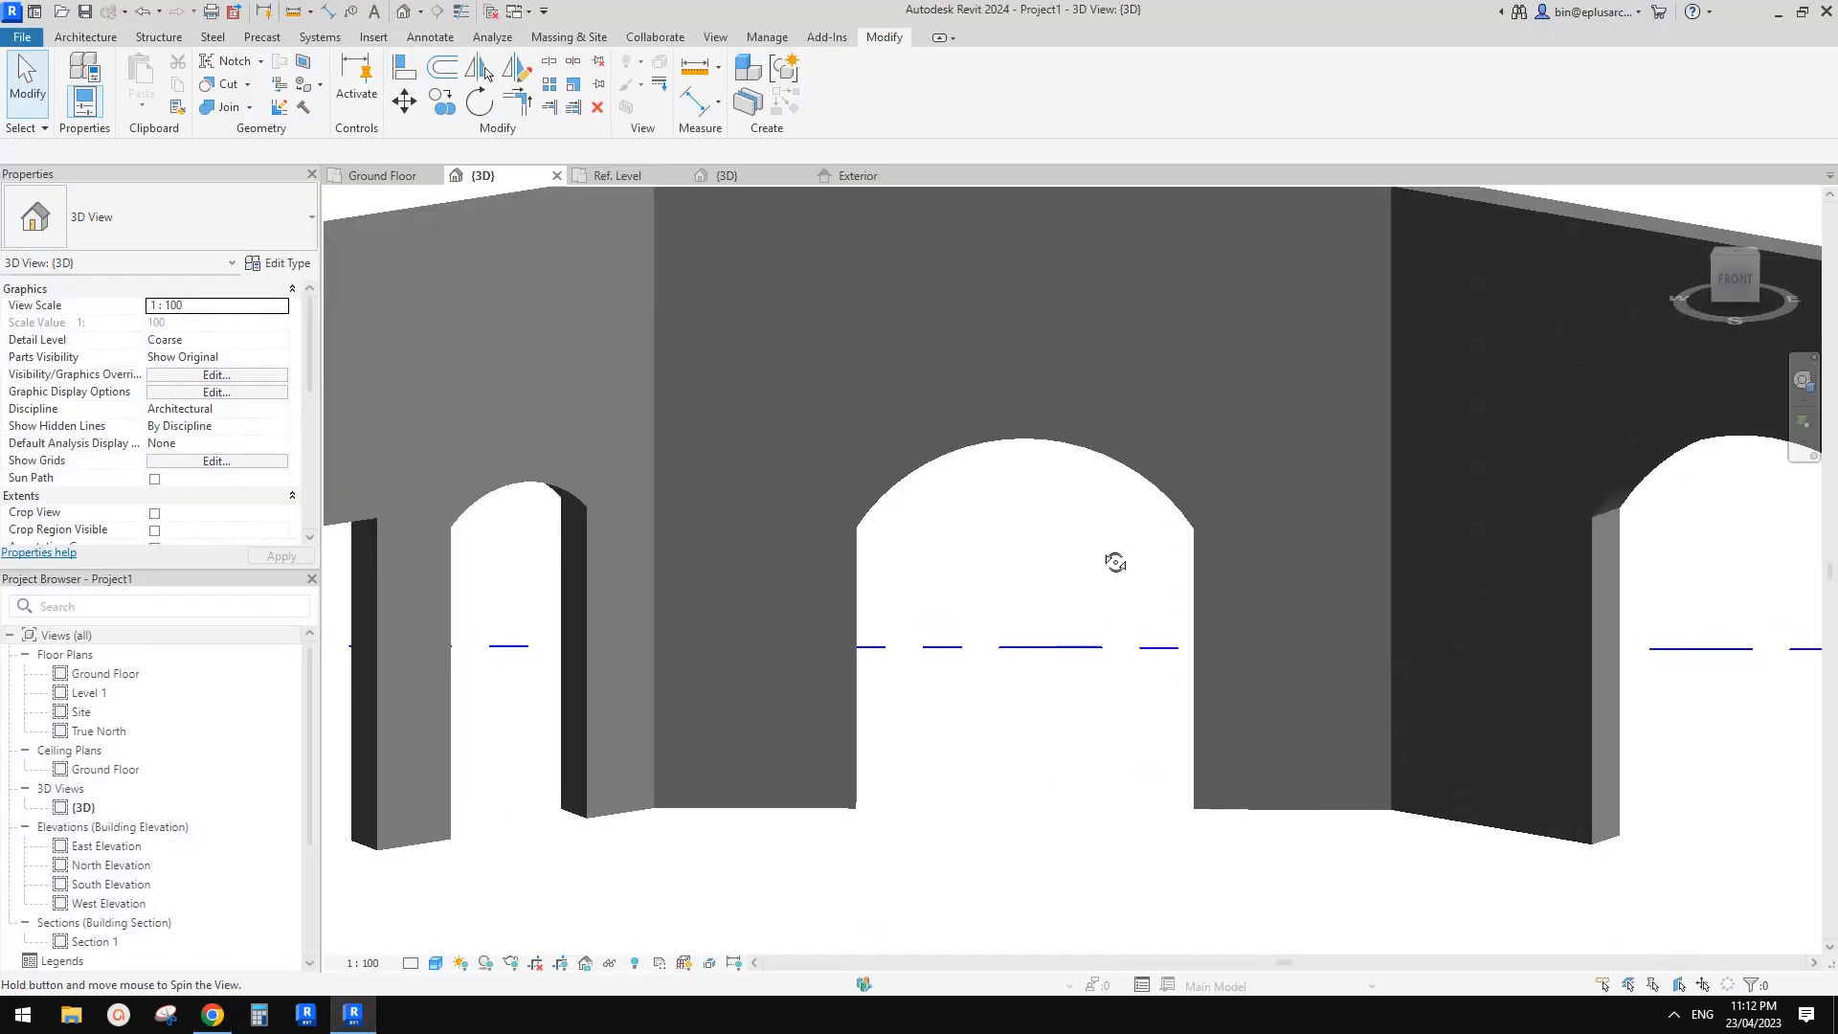
scroll(1117, 497, "down", 2)
middle_click_drag(1117, 501, 1071, 492, "shift")
scroll(1056, 492, "up", 2)
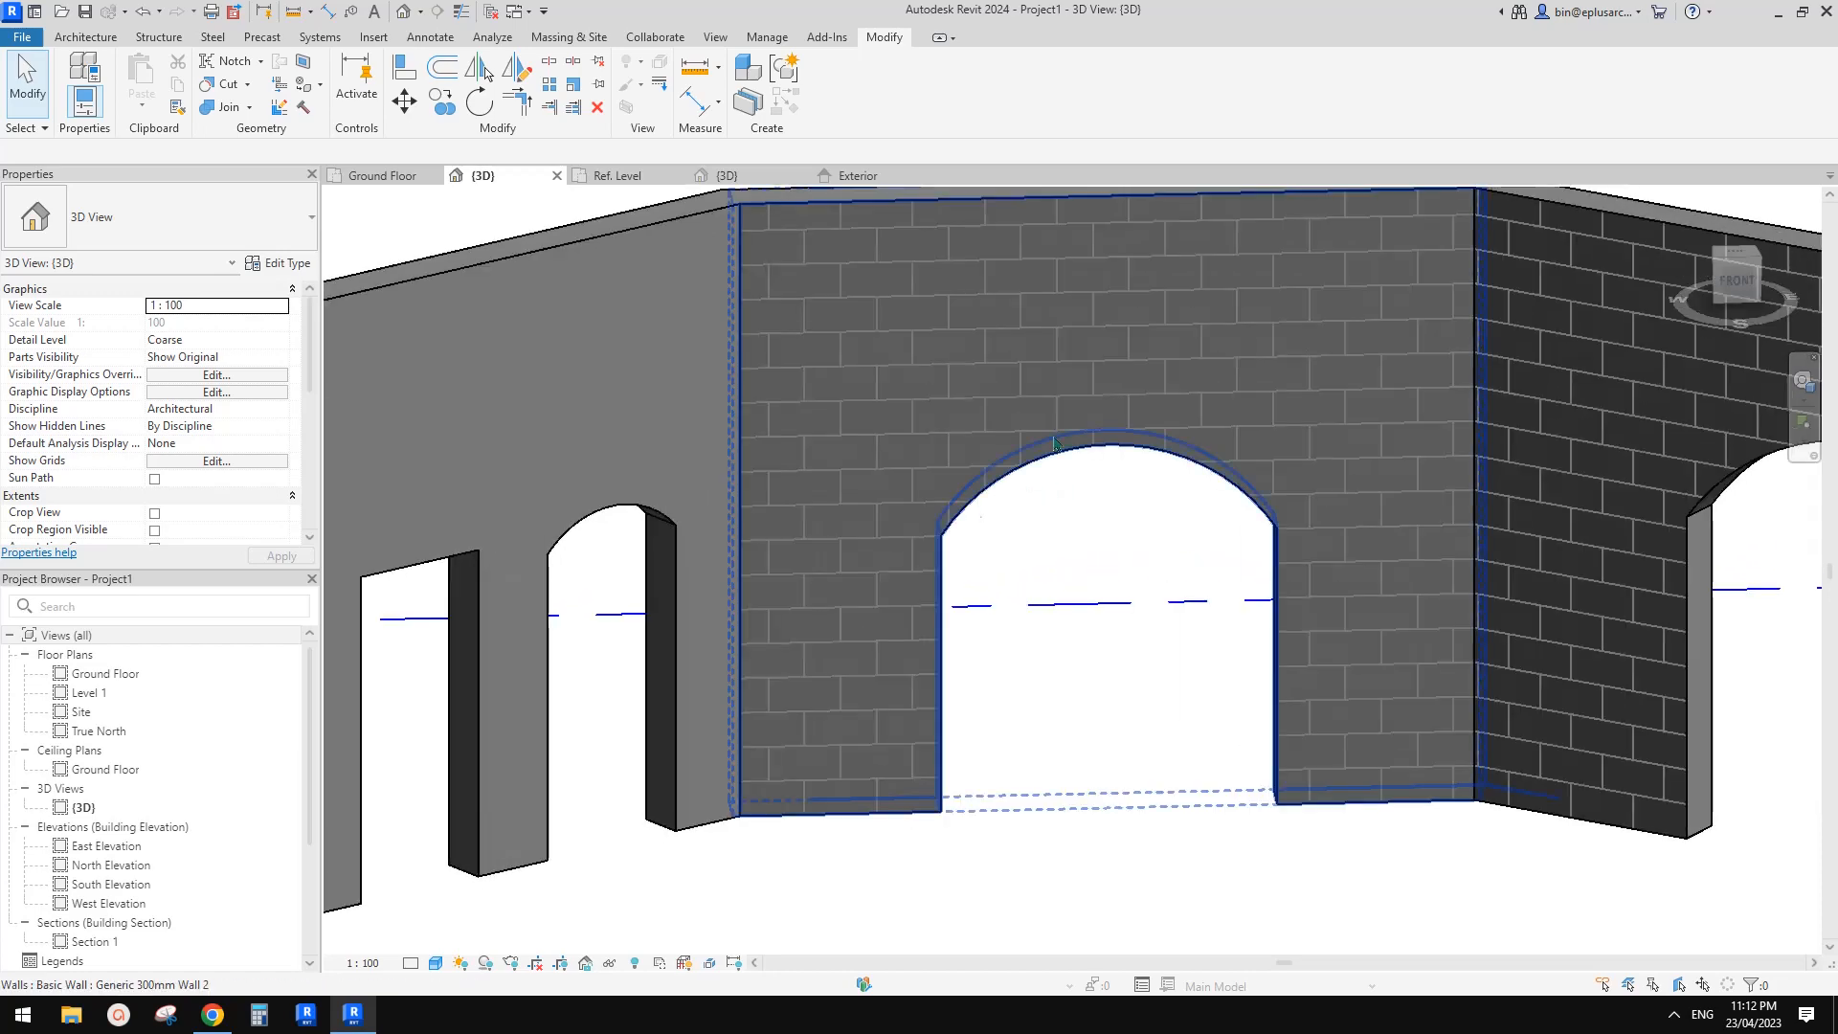
scroll(1054, 442, "down", 3)
scroll(992, 530, "up", 2)
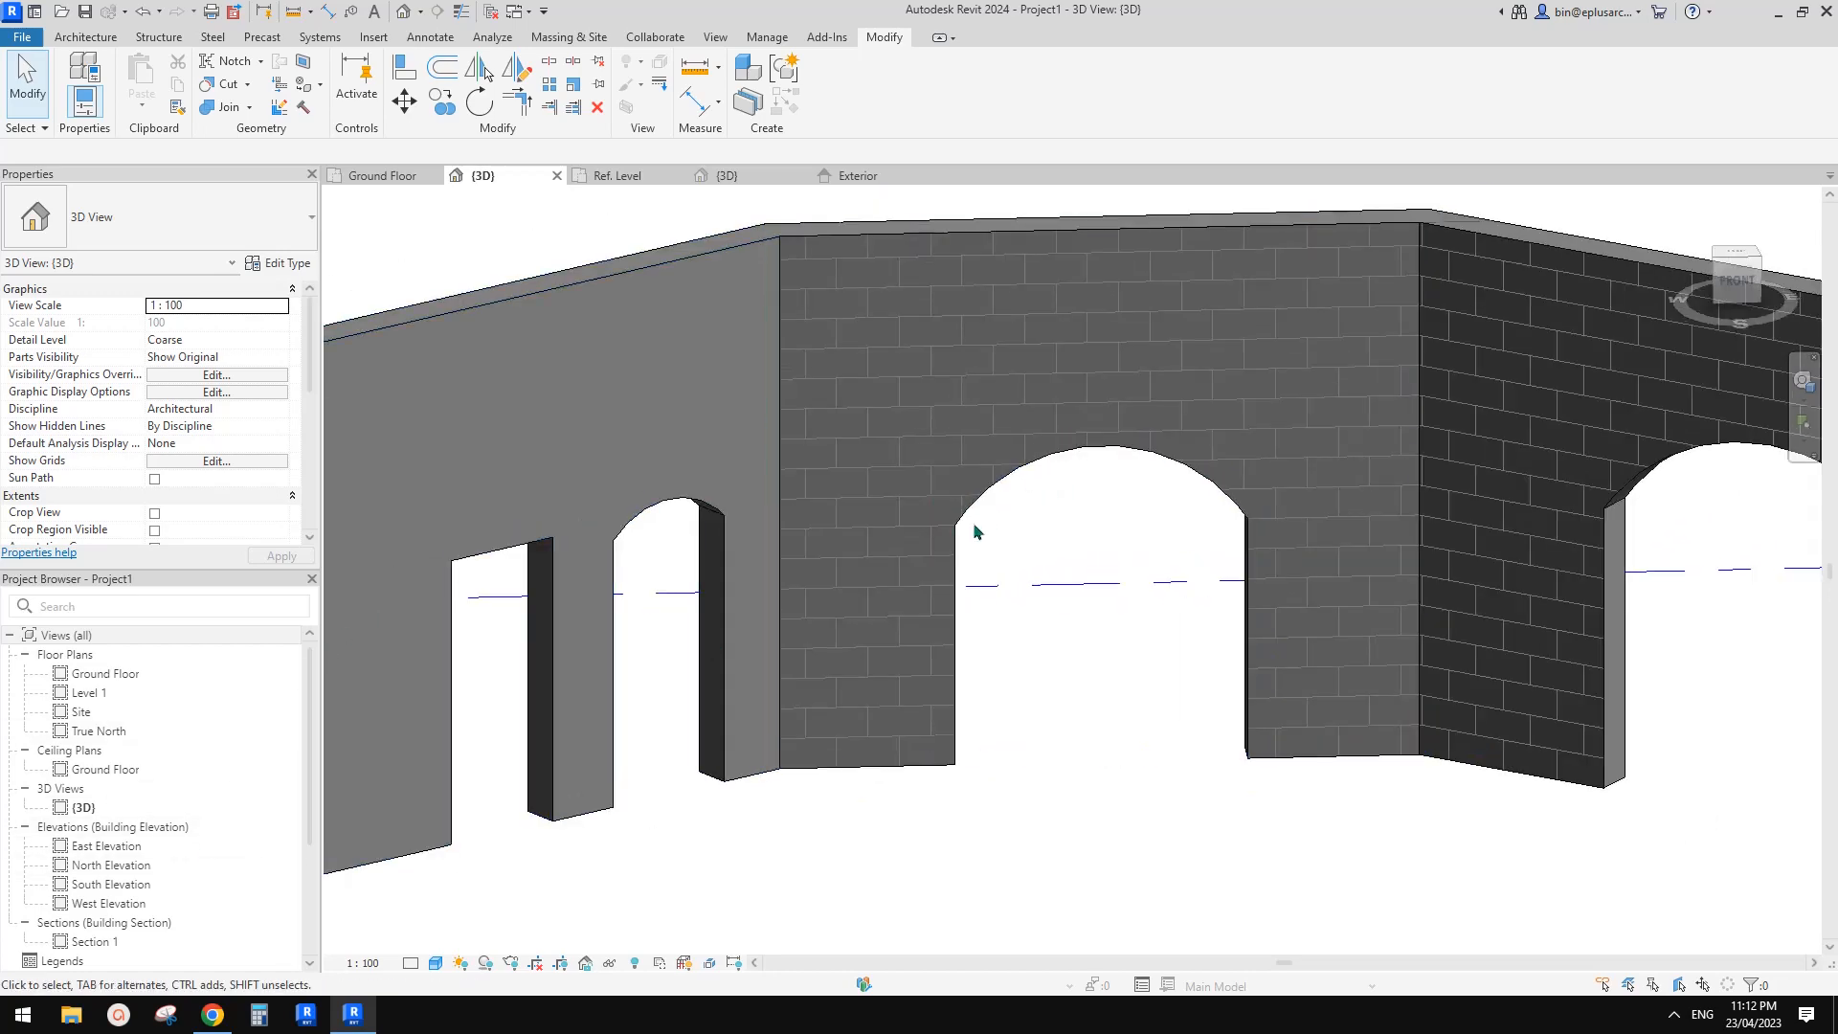
scroll(58, 824, "down", 2)
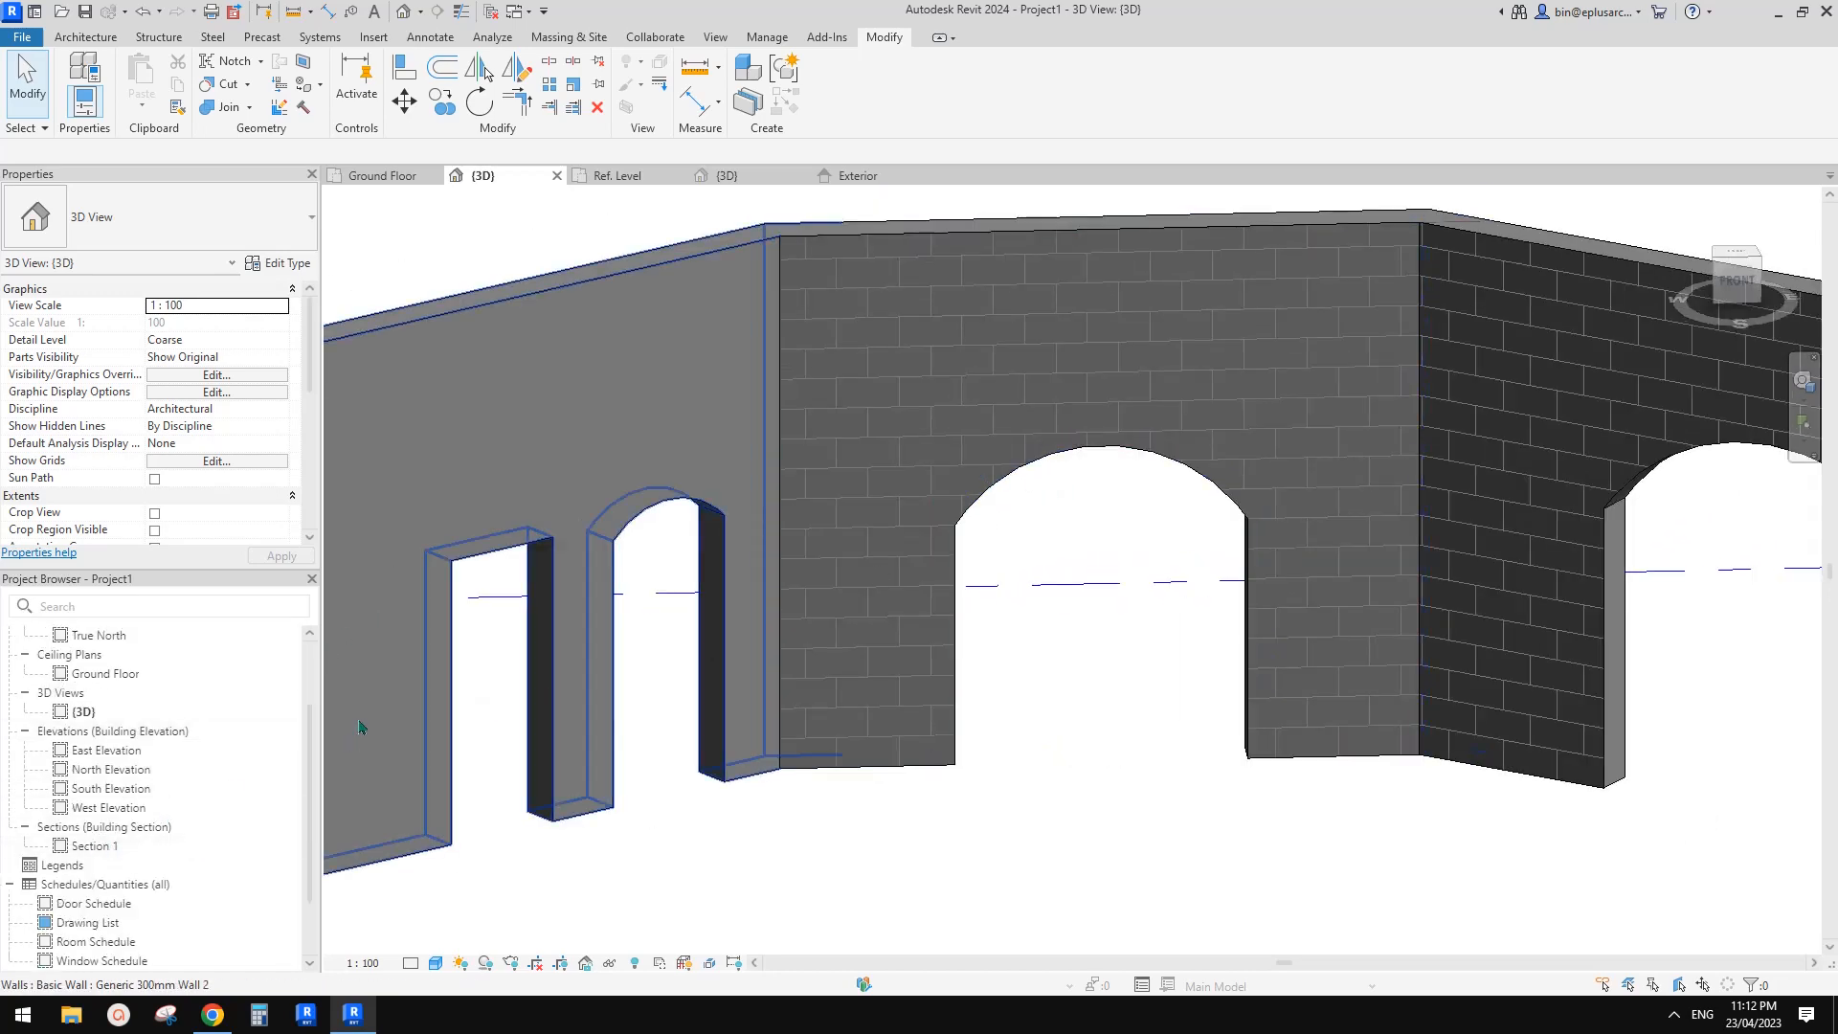
- Open the South Elevation and examine the block pattern around the wall openings
double_click(112, 789)
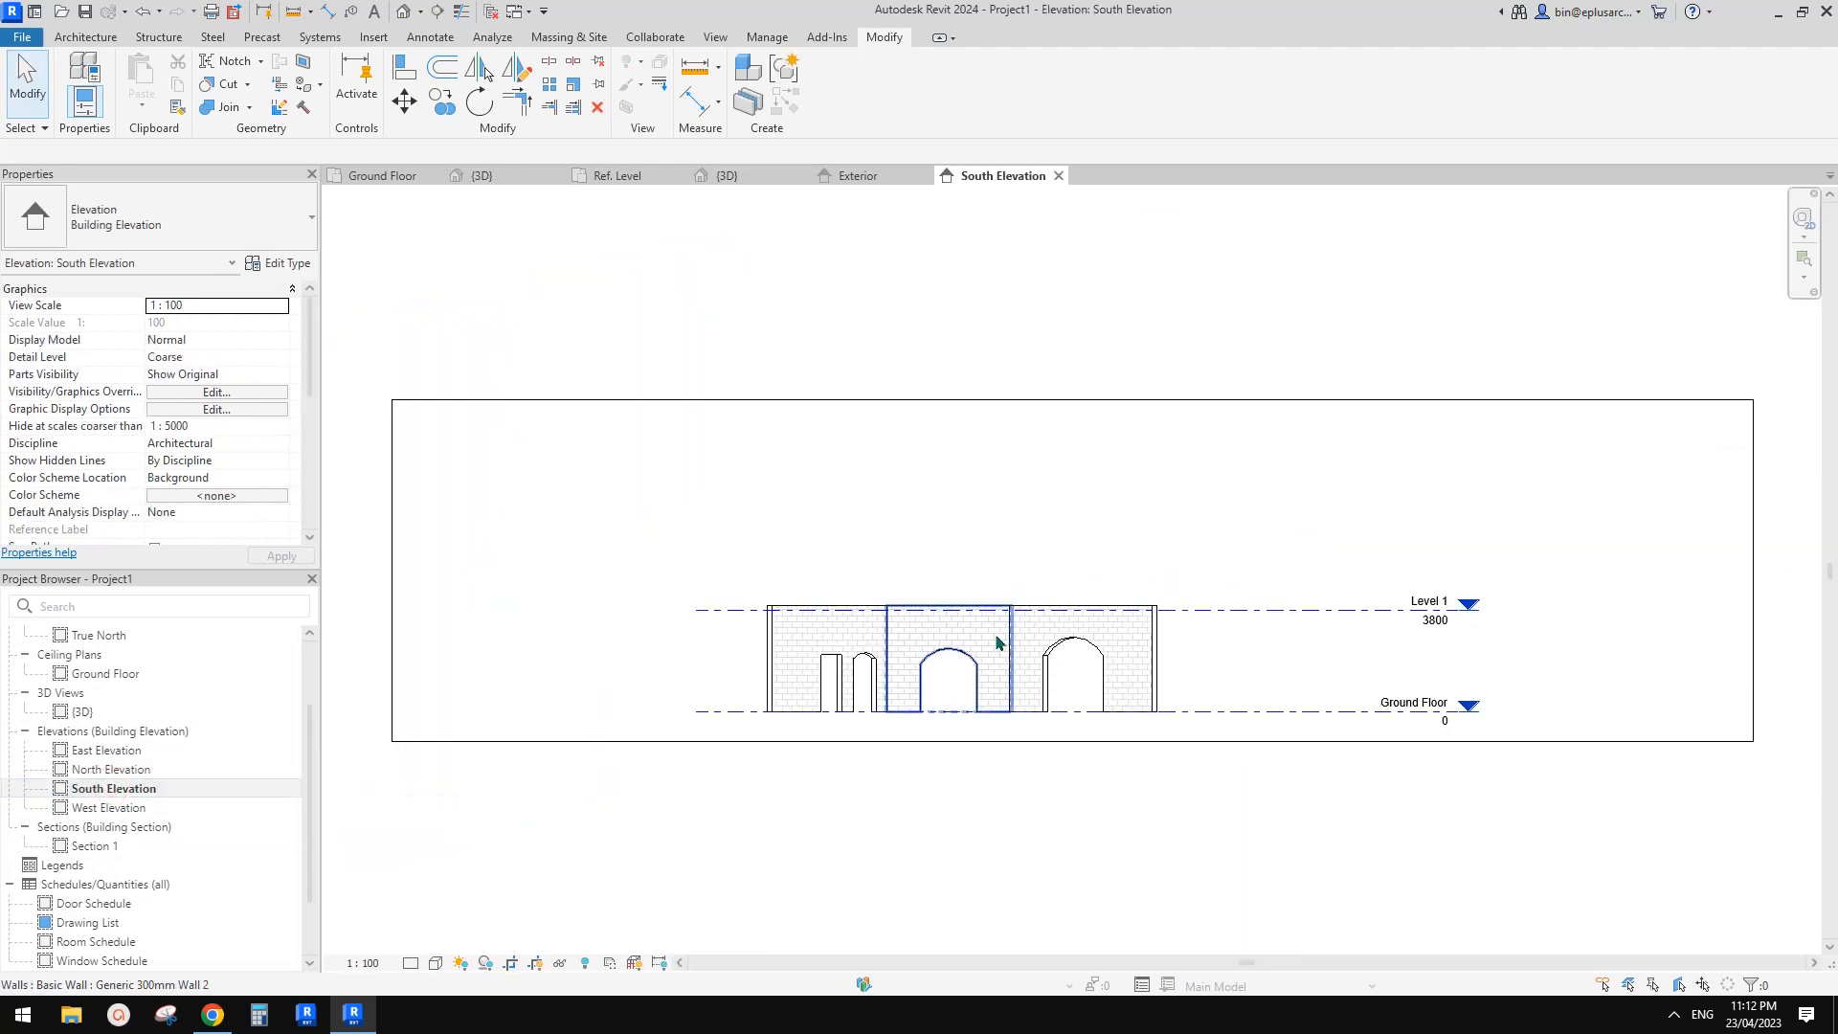
scroll(996, 643, "up", 5)
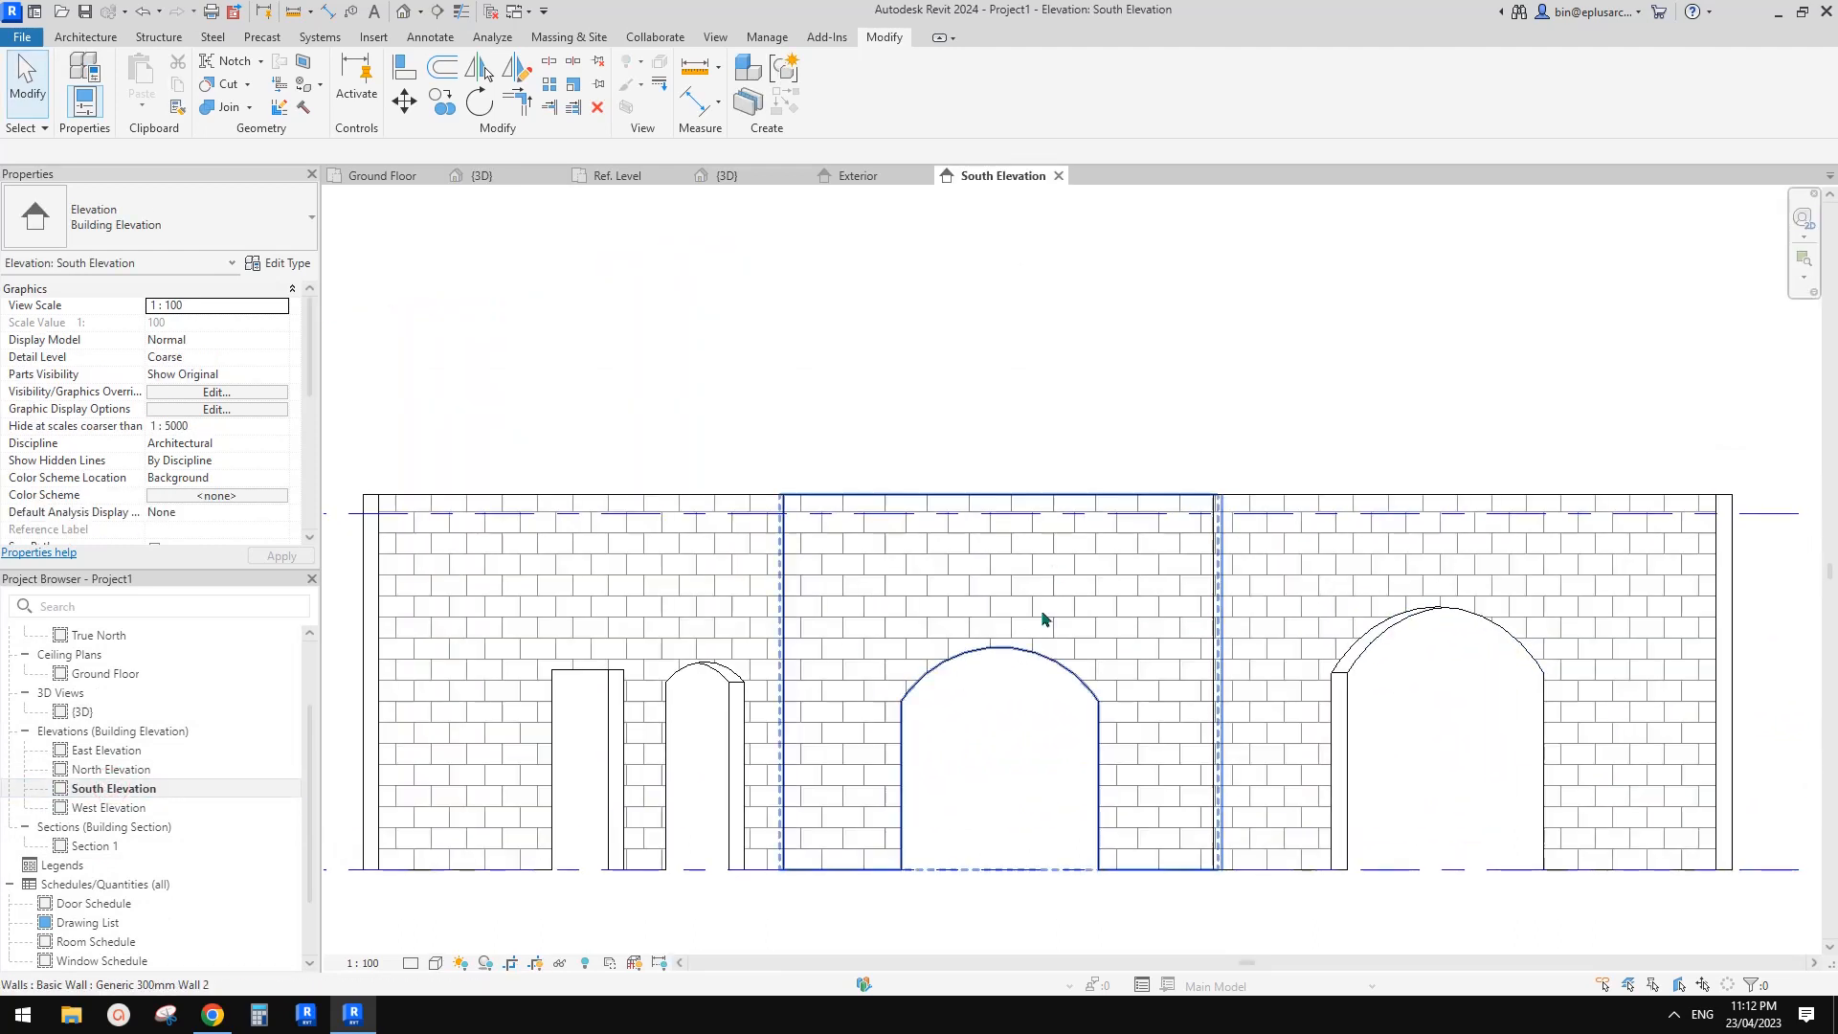
scroll(1043, 620, "down", 3)
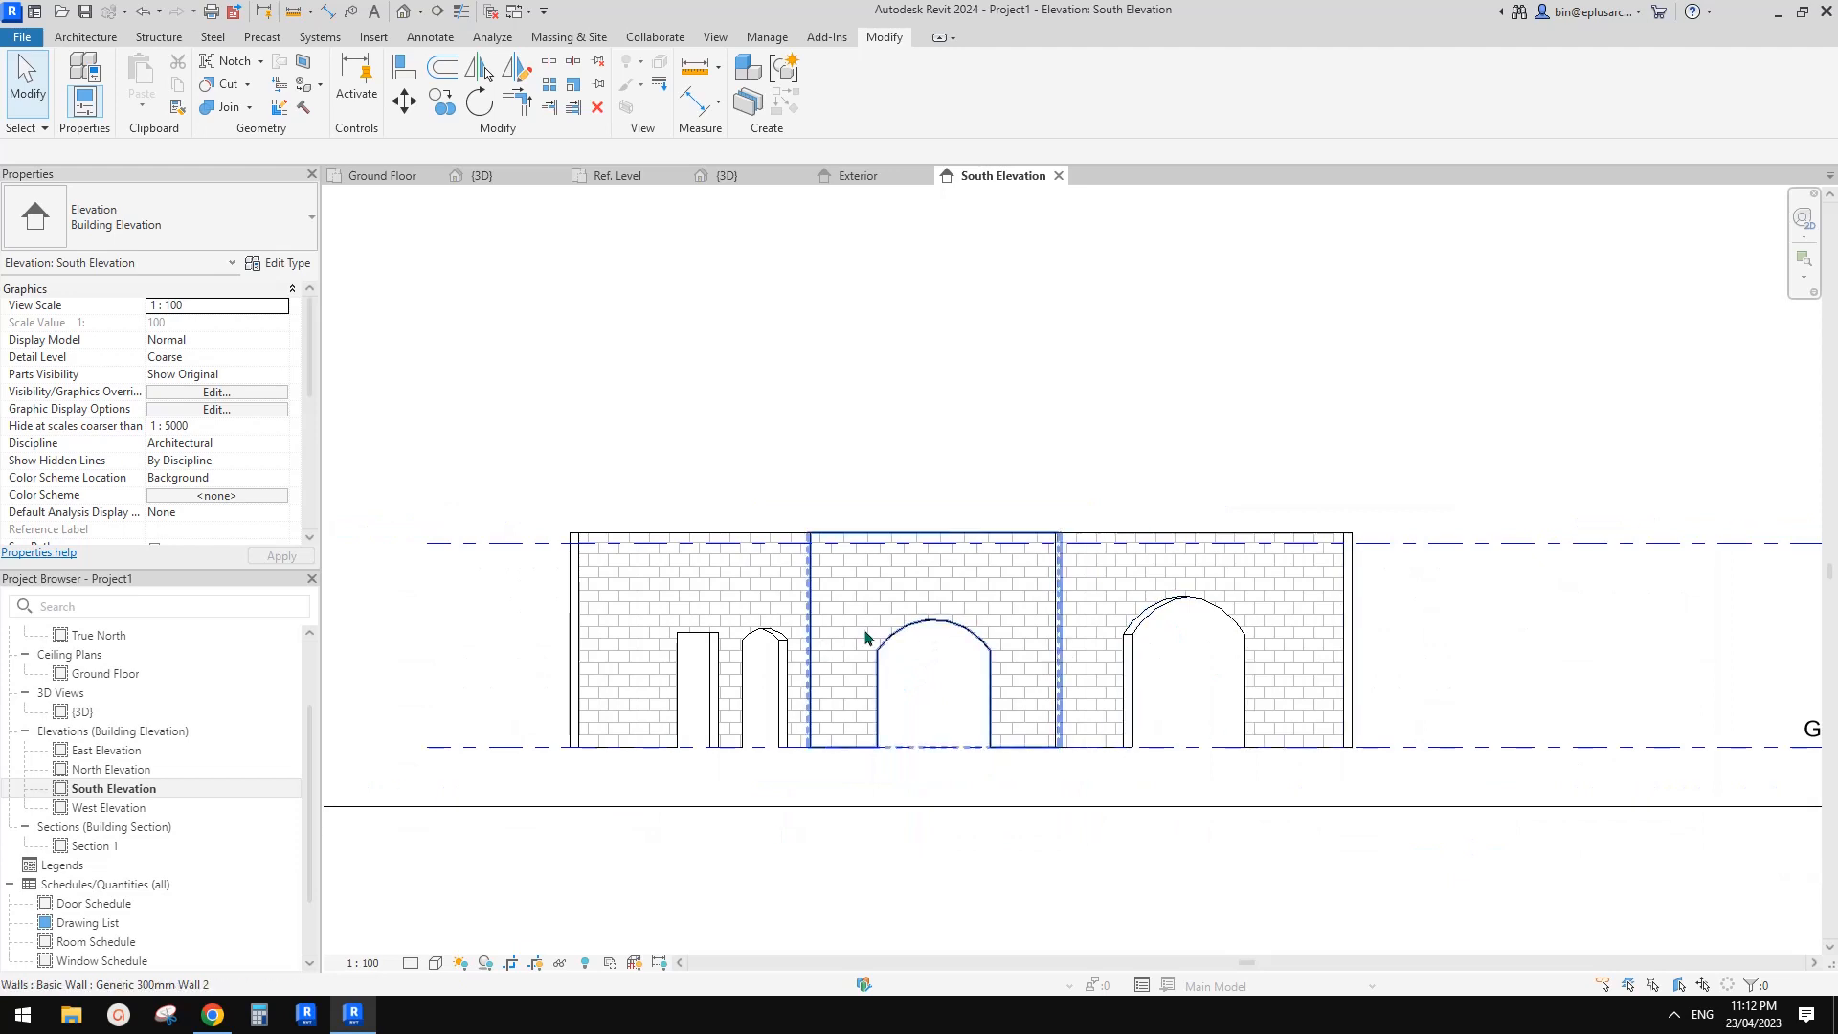
middle_click_drag(986, 600, 978, 597)
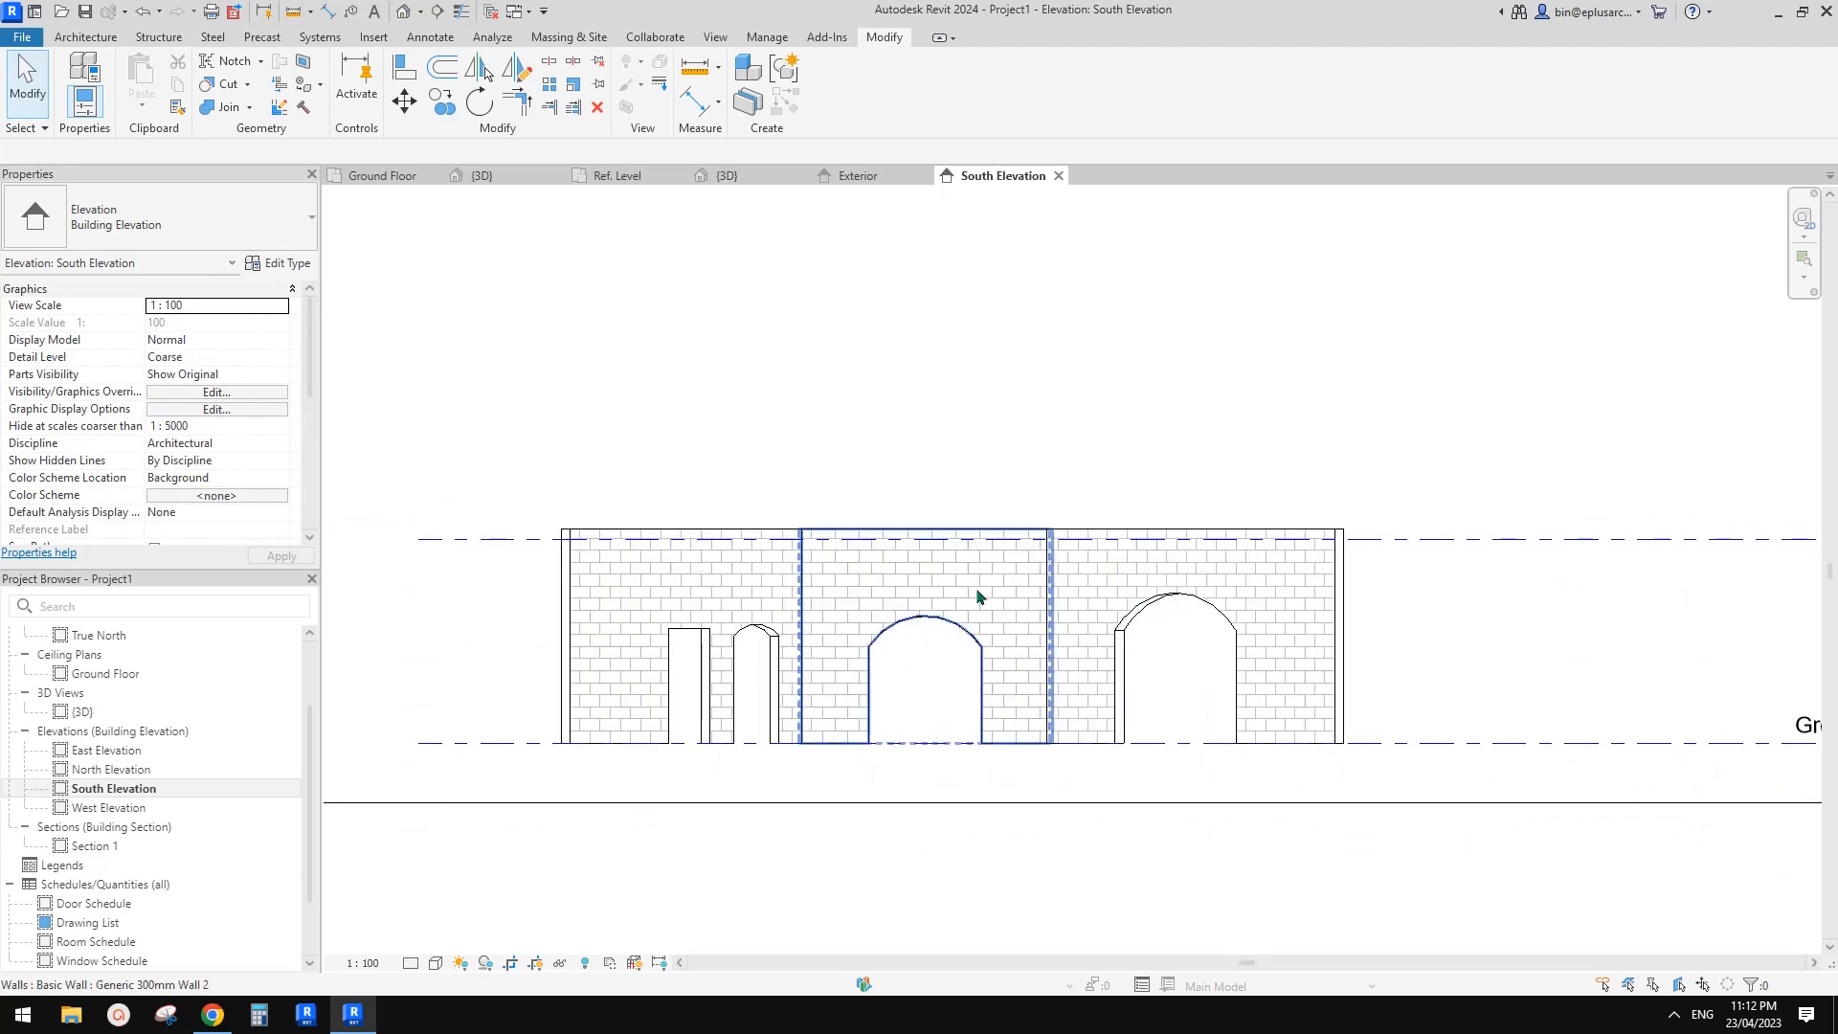
scroll(996, 596, "up", 4)
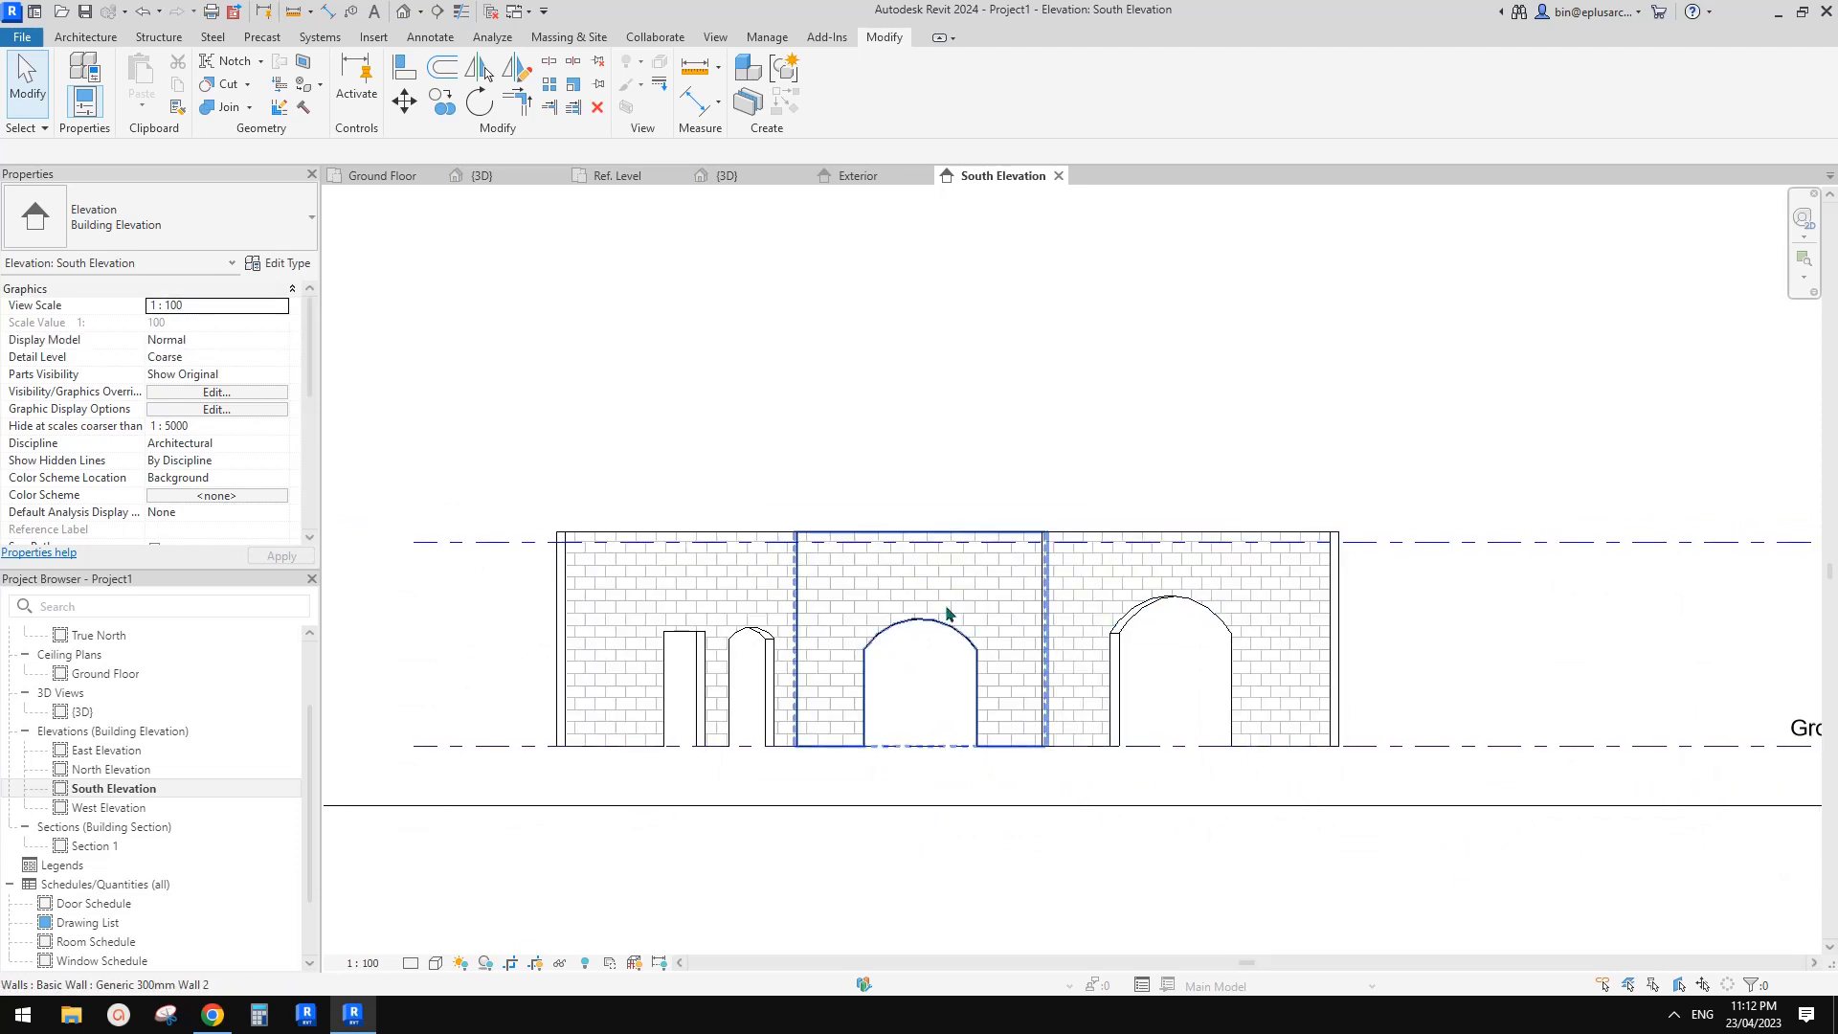
- Open the default 3D view and compare the block pattern around the middle arch with the stone reference photo in Google Docs
left_click(404, 11)
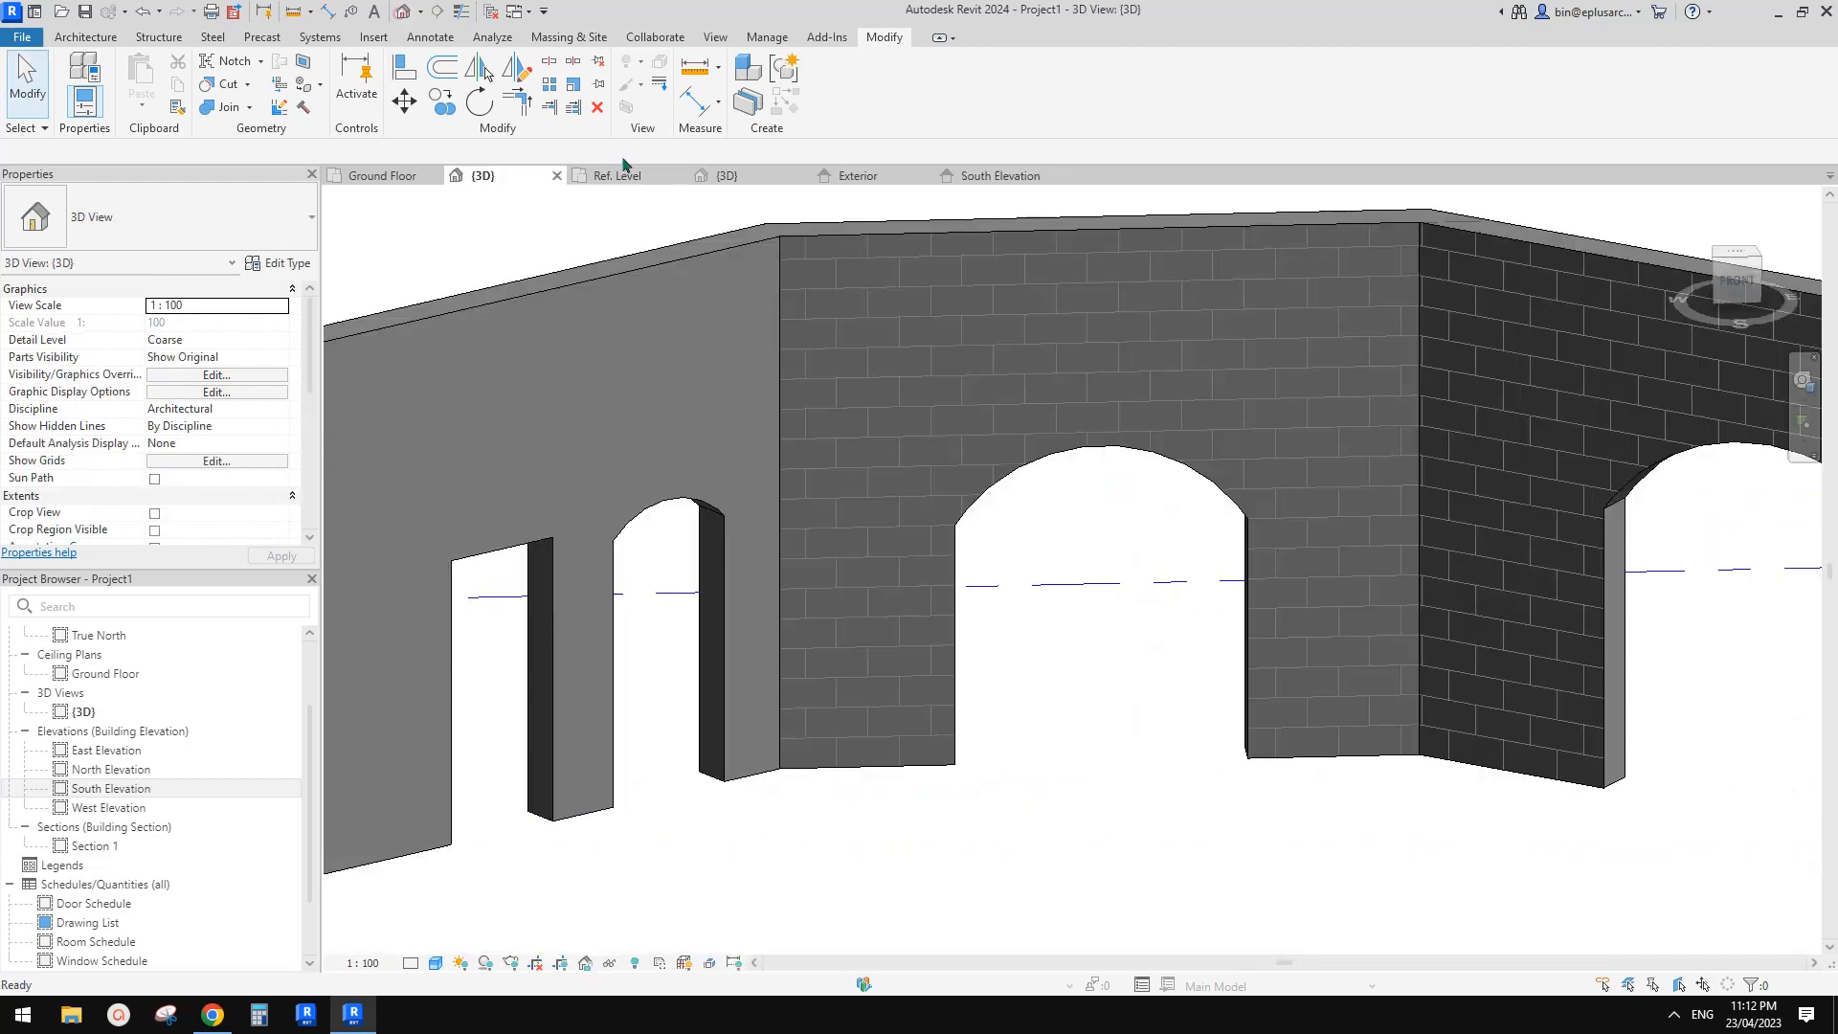
middle_click_drag(1046, 403, 1024, 454, "shift")
middle_click_drag(1127, 428, 1130, 504)
scroll(1029, 474, "up", 1)
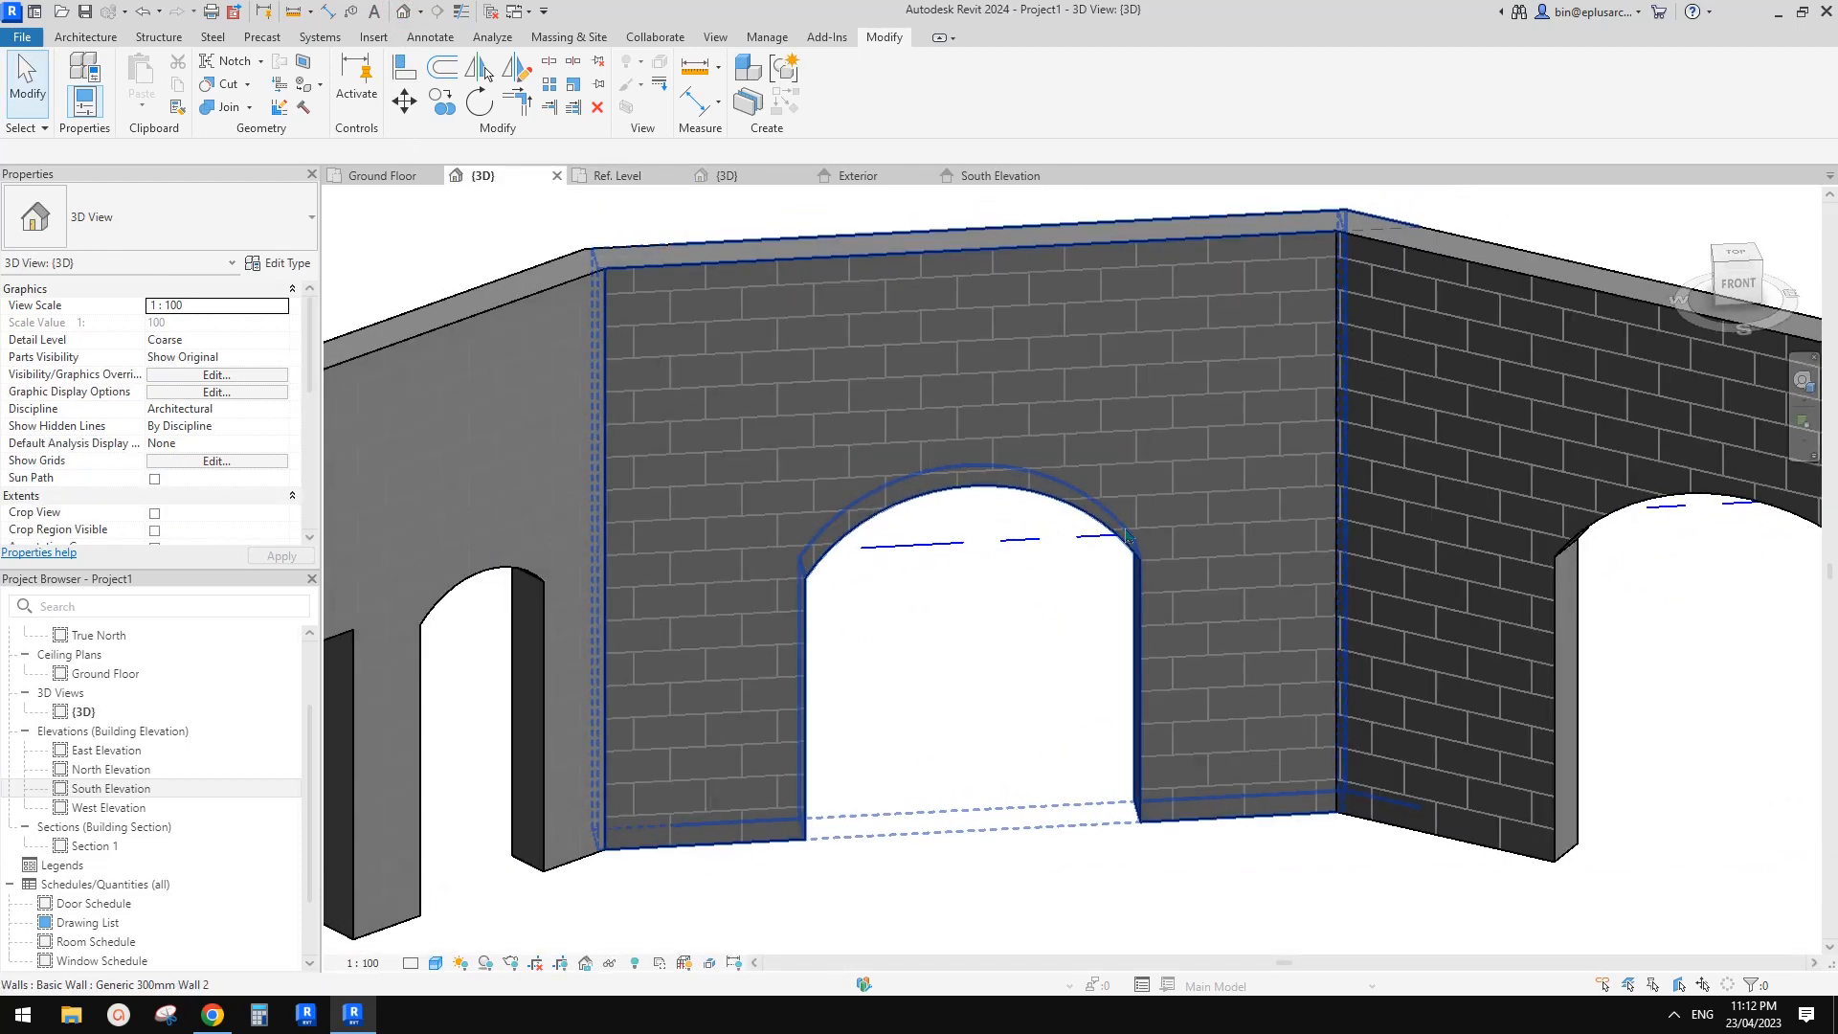
scroll(947, 530, "up", 3)
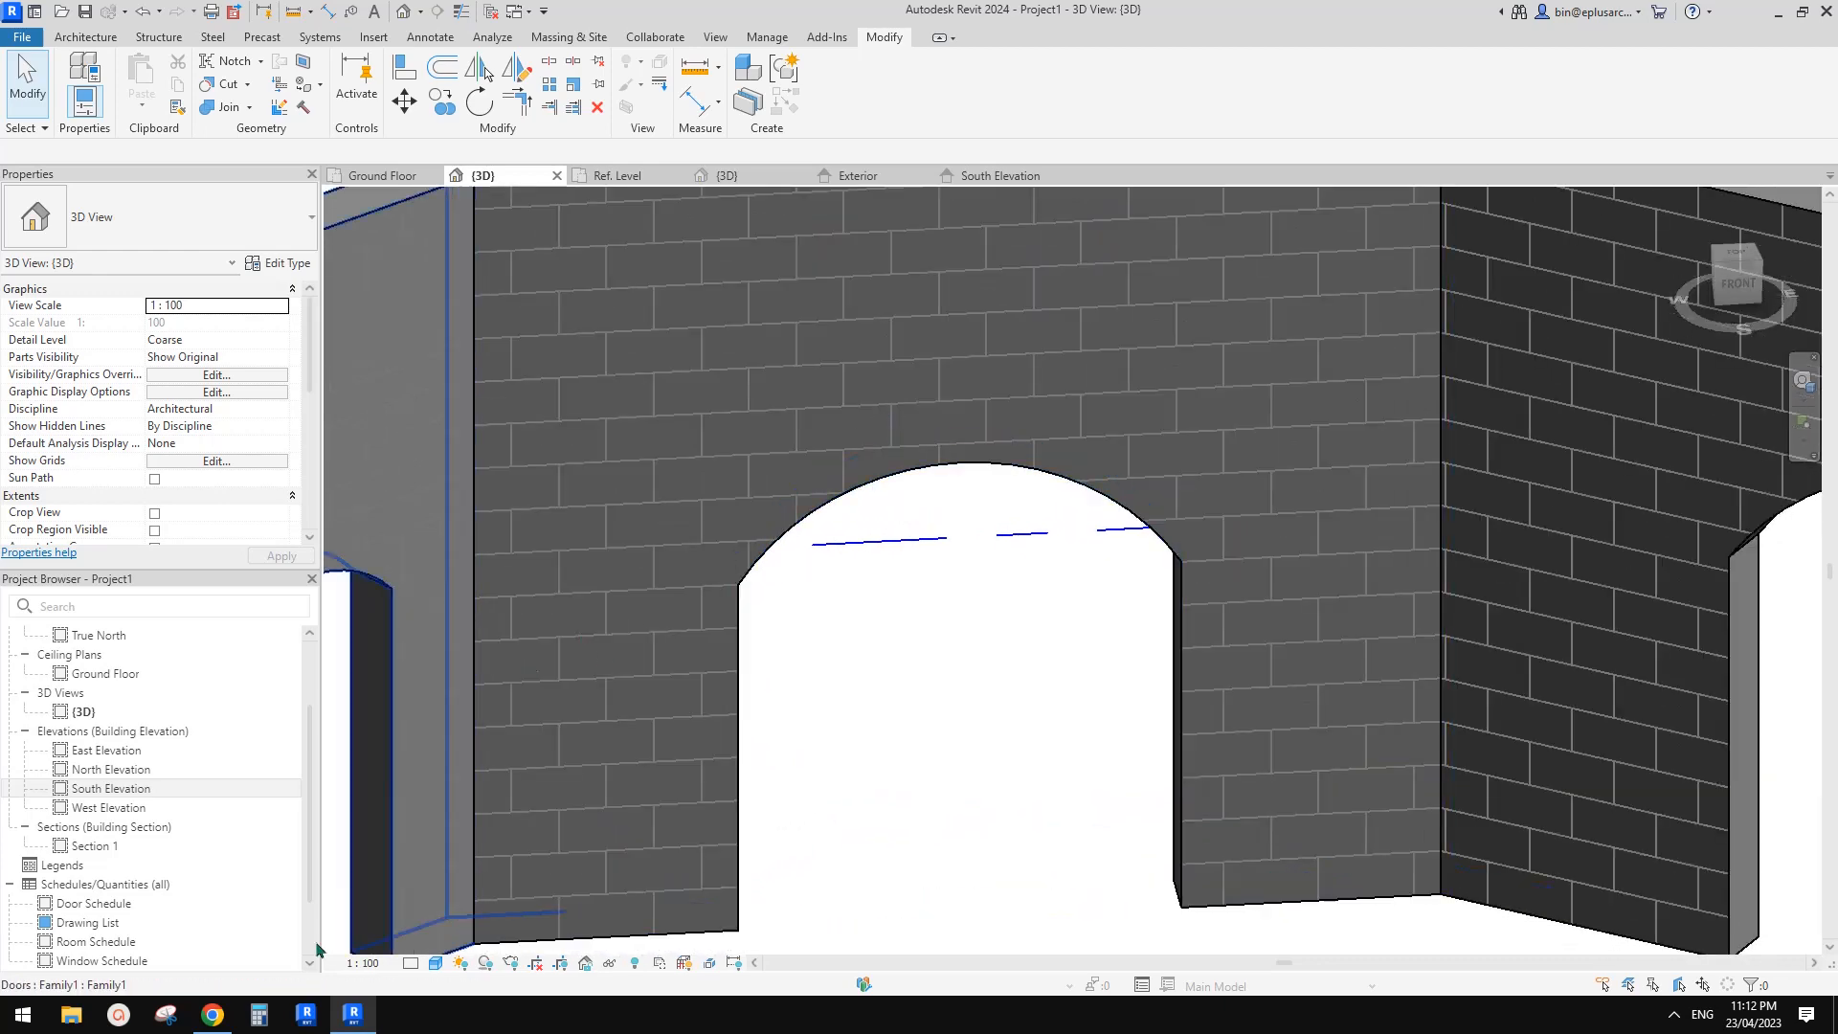
left_click(213, 1014)
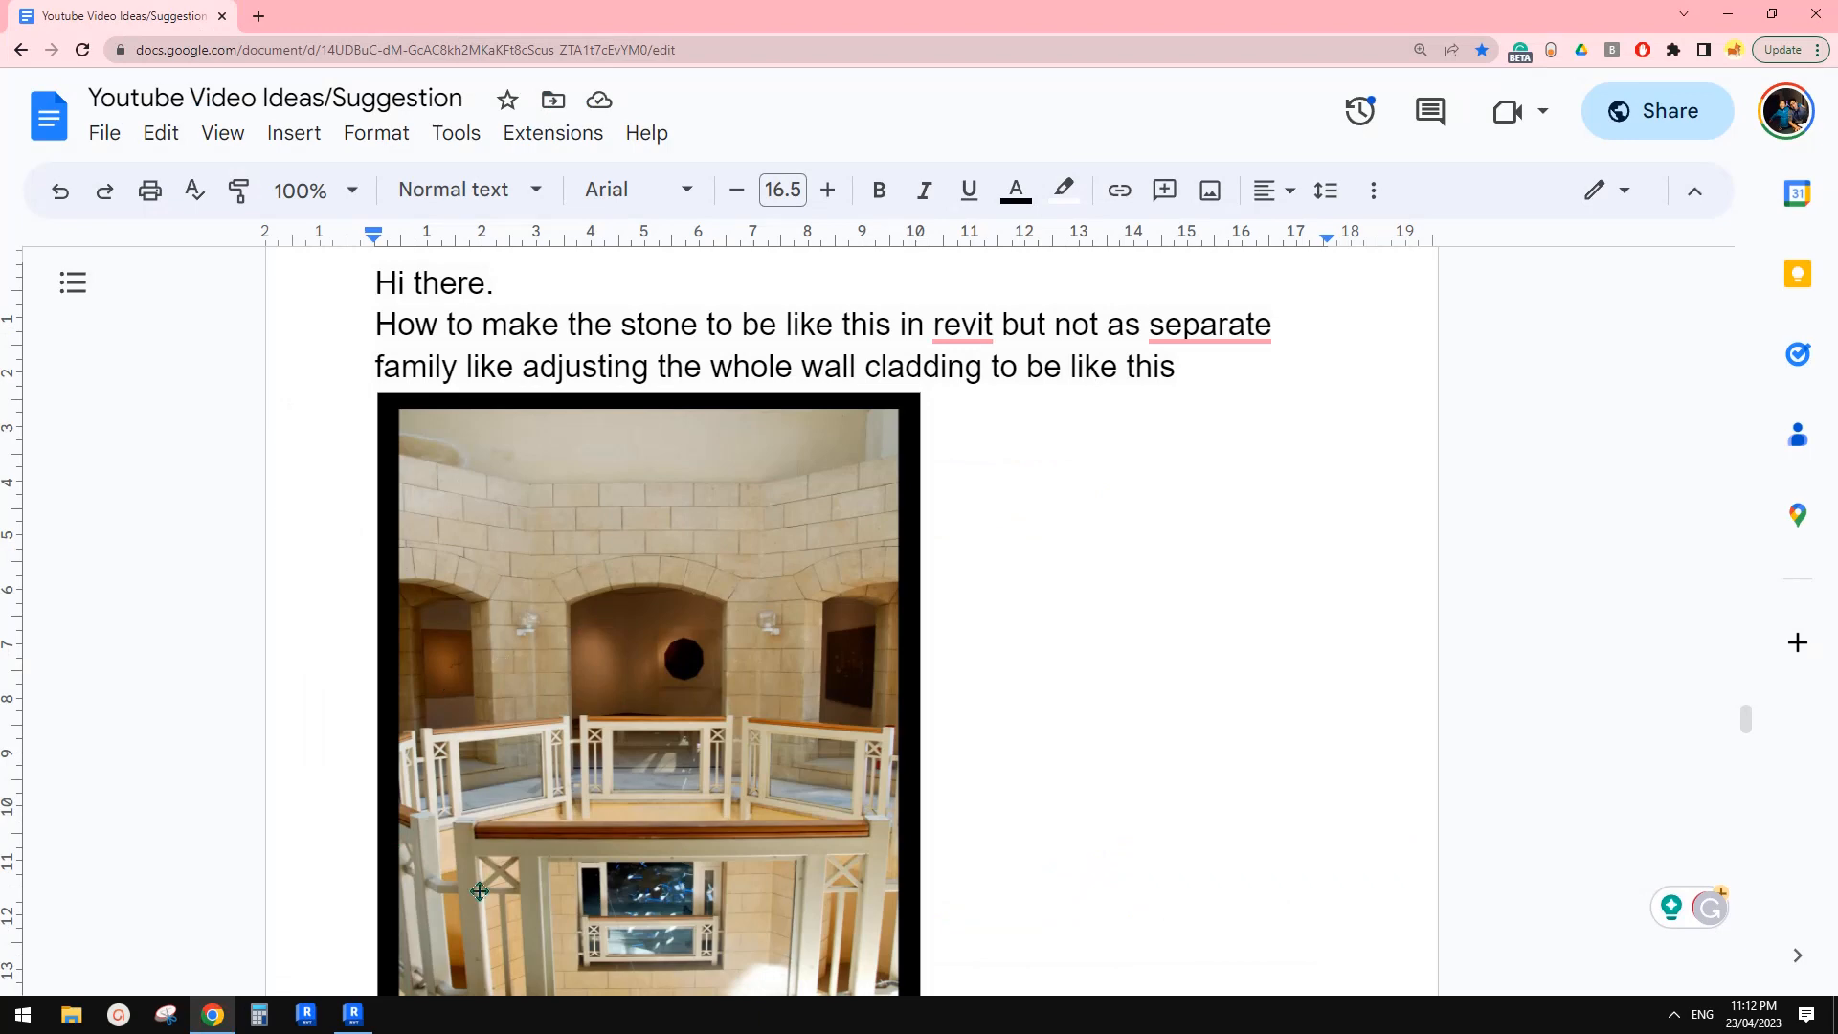
left_click(352, 1014)
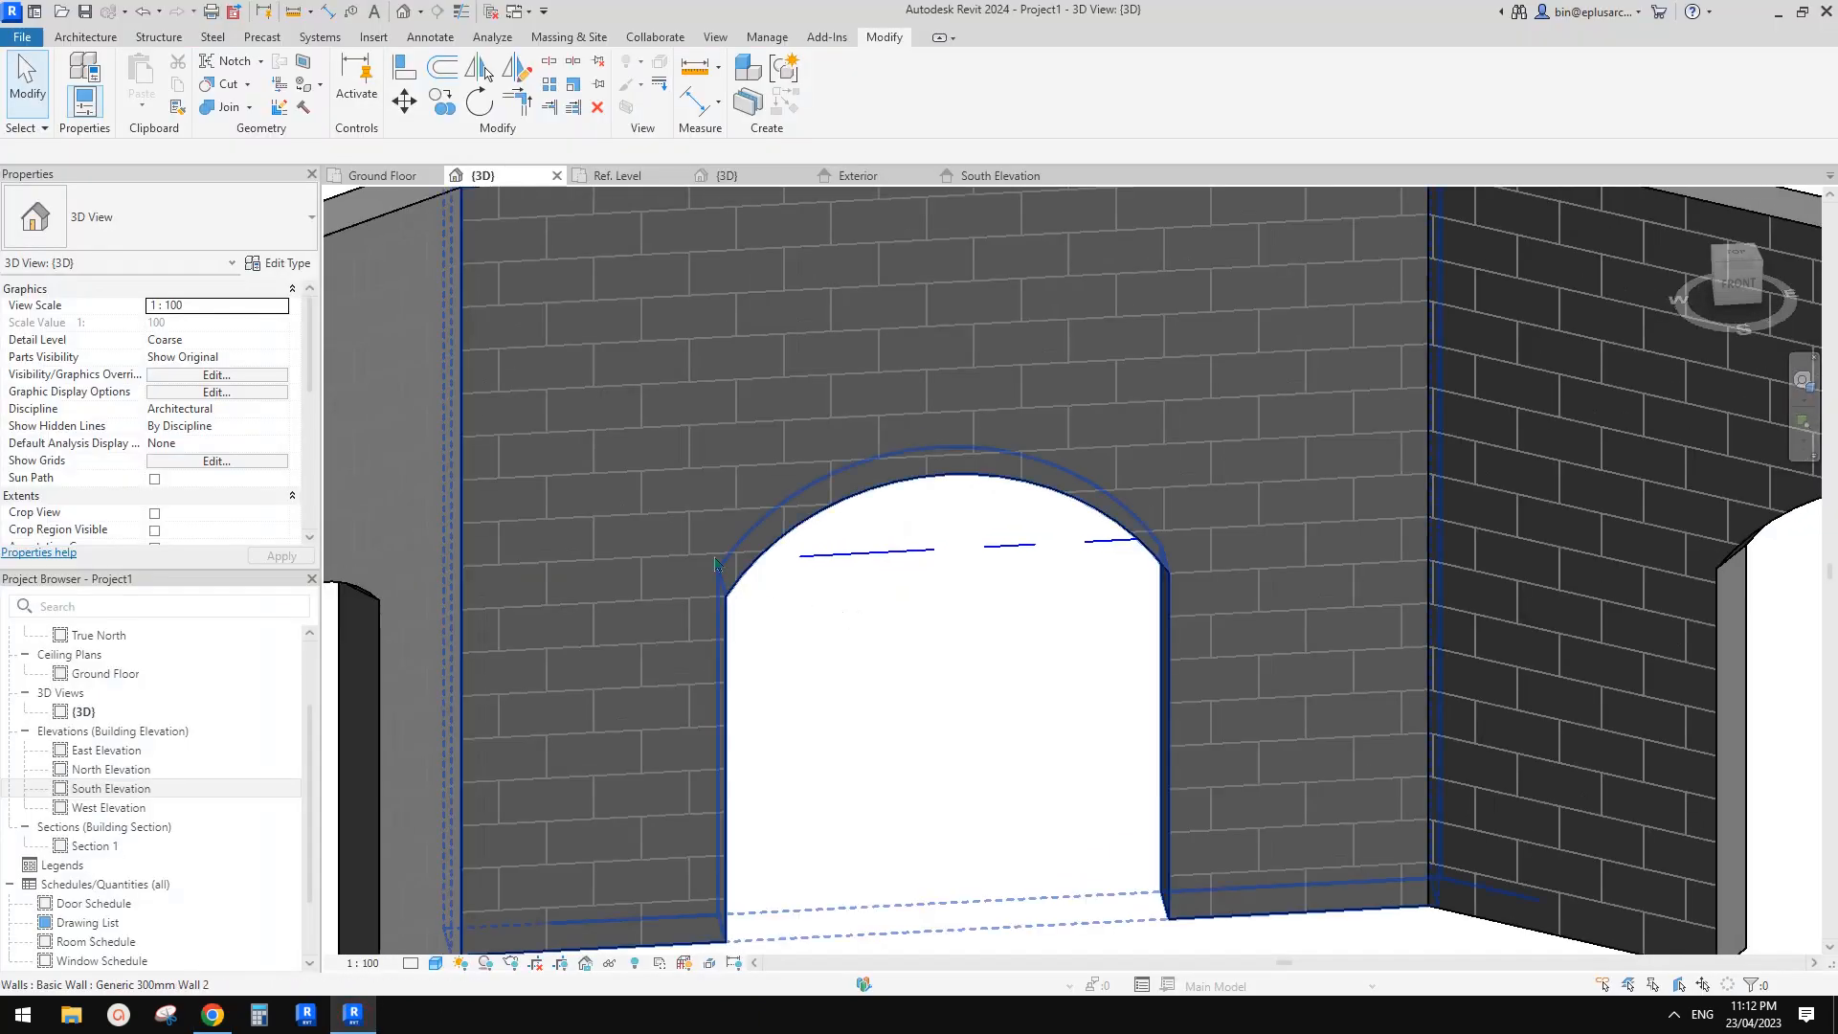
middle_click_drag(1071, 471, 1052, 461)
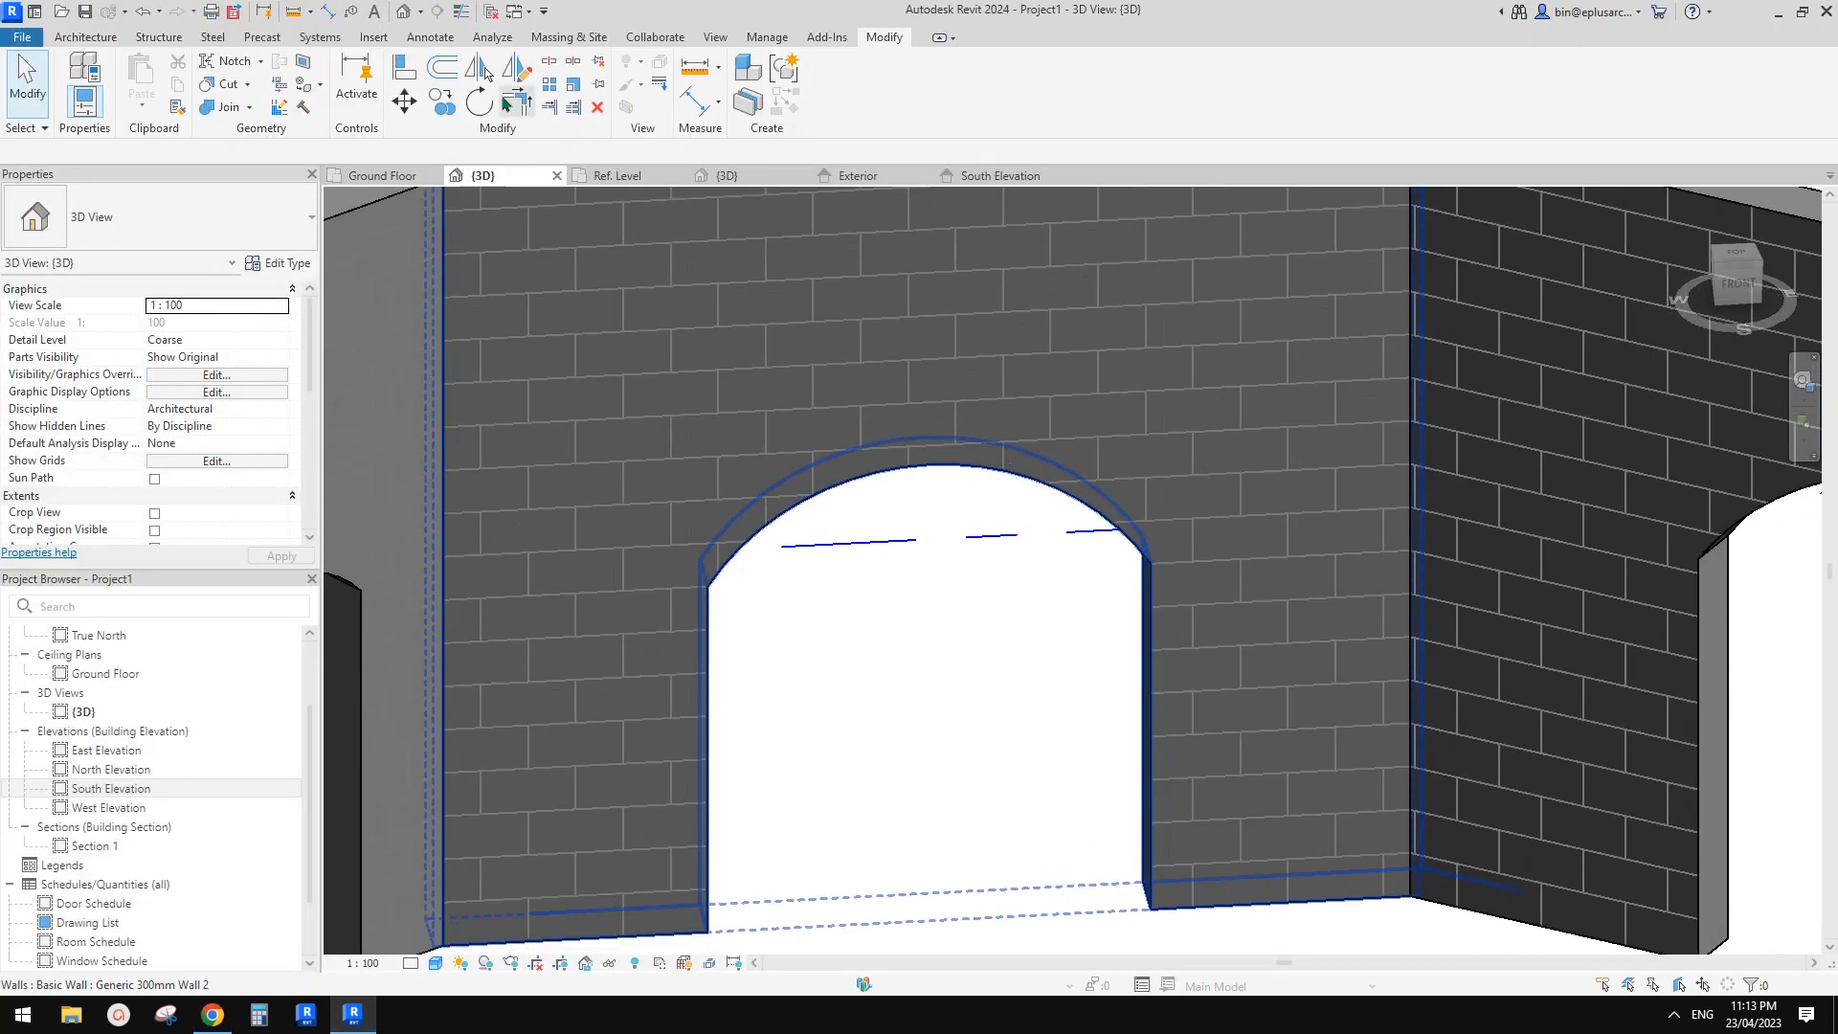
- Start a Split Face on the middle wall's front face and create an arc offset 400 mm outward from the arch edge
left_click(304, 65)
left_click(865, 366)
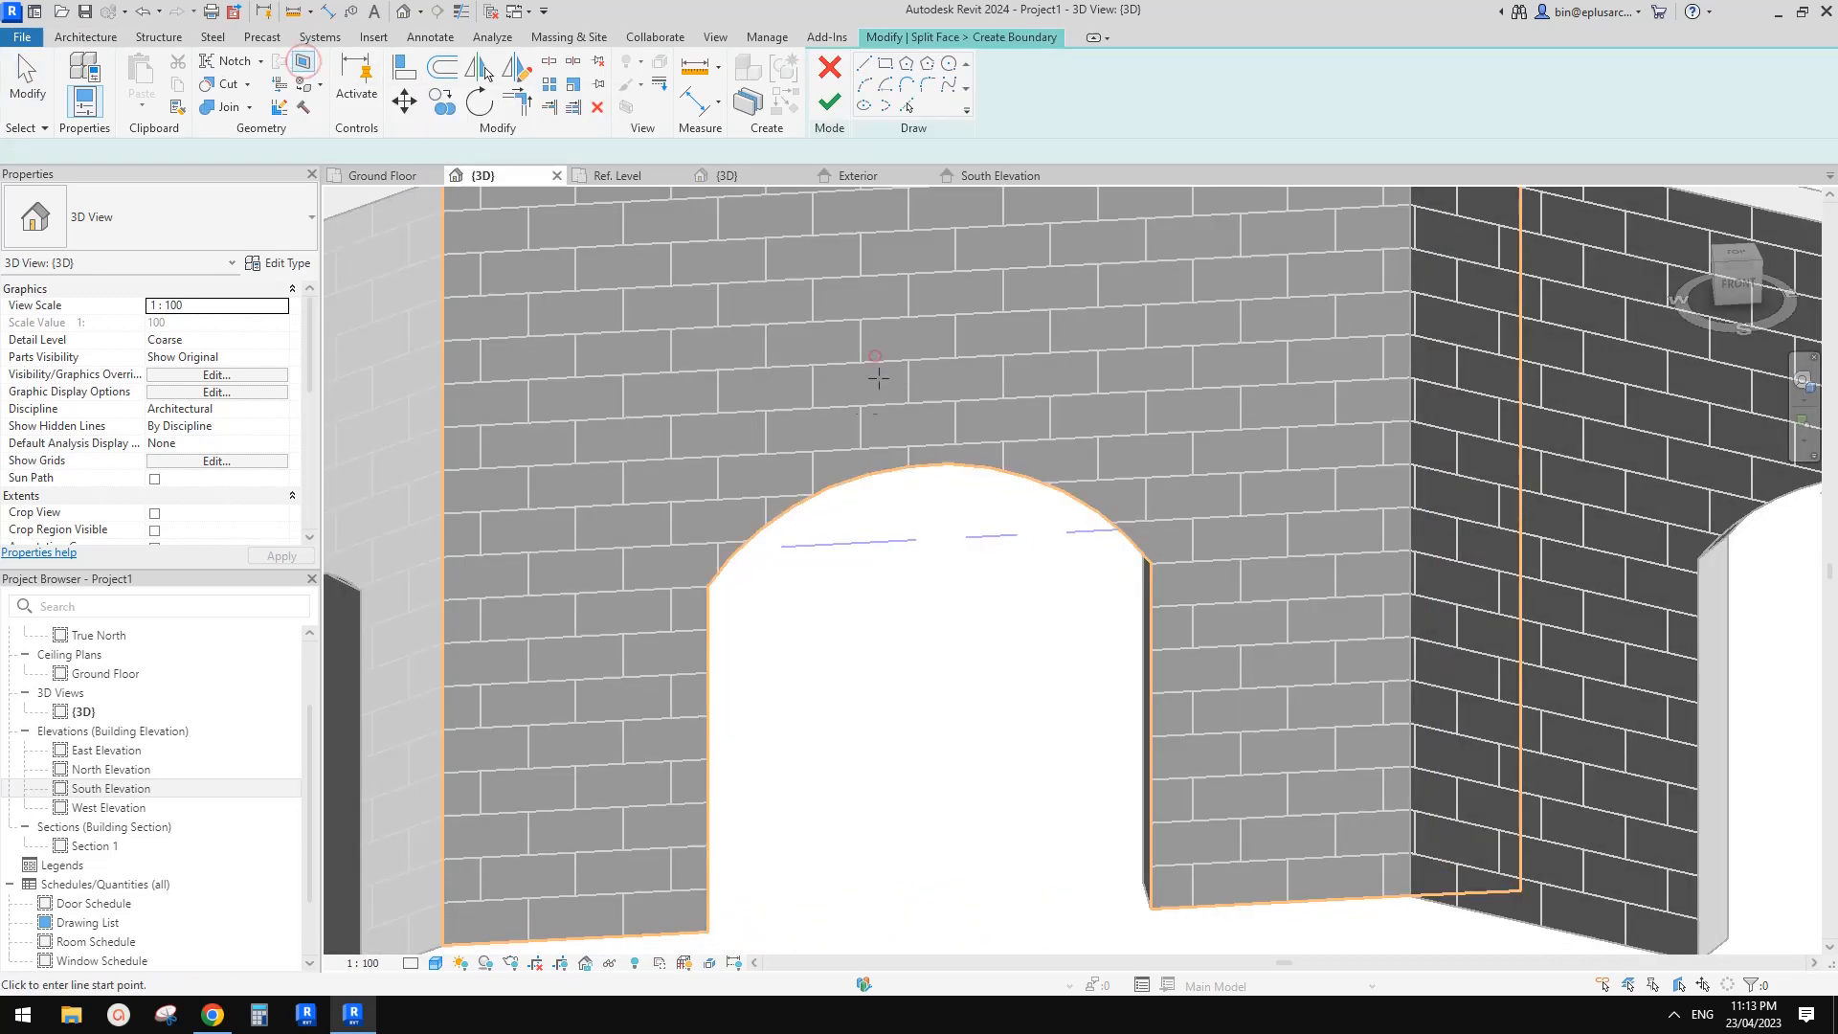
left_click(865, 66)
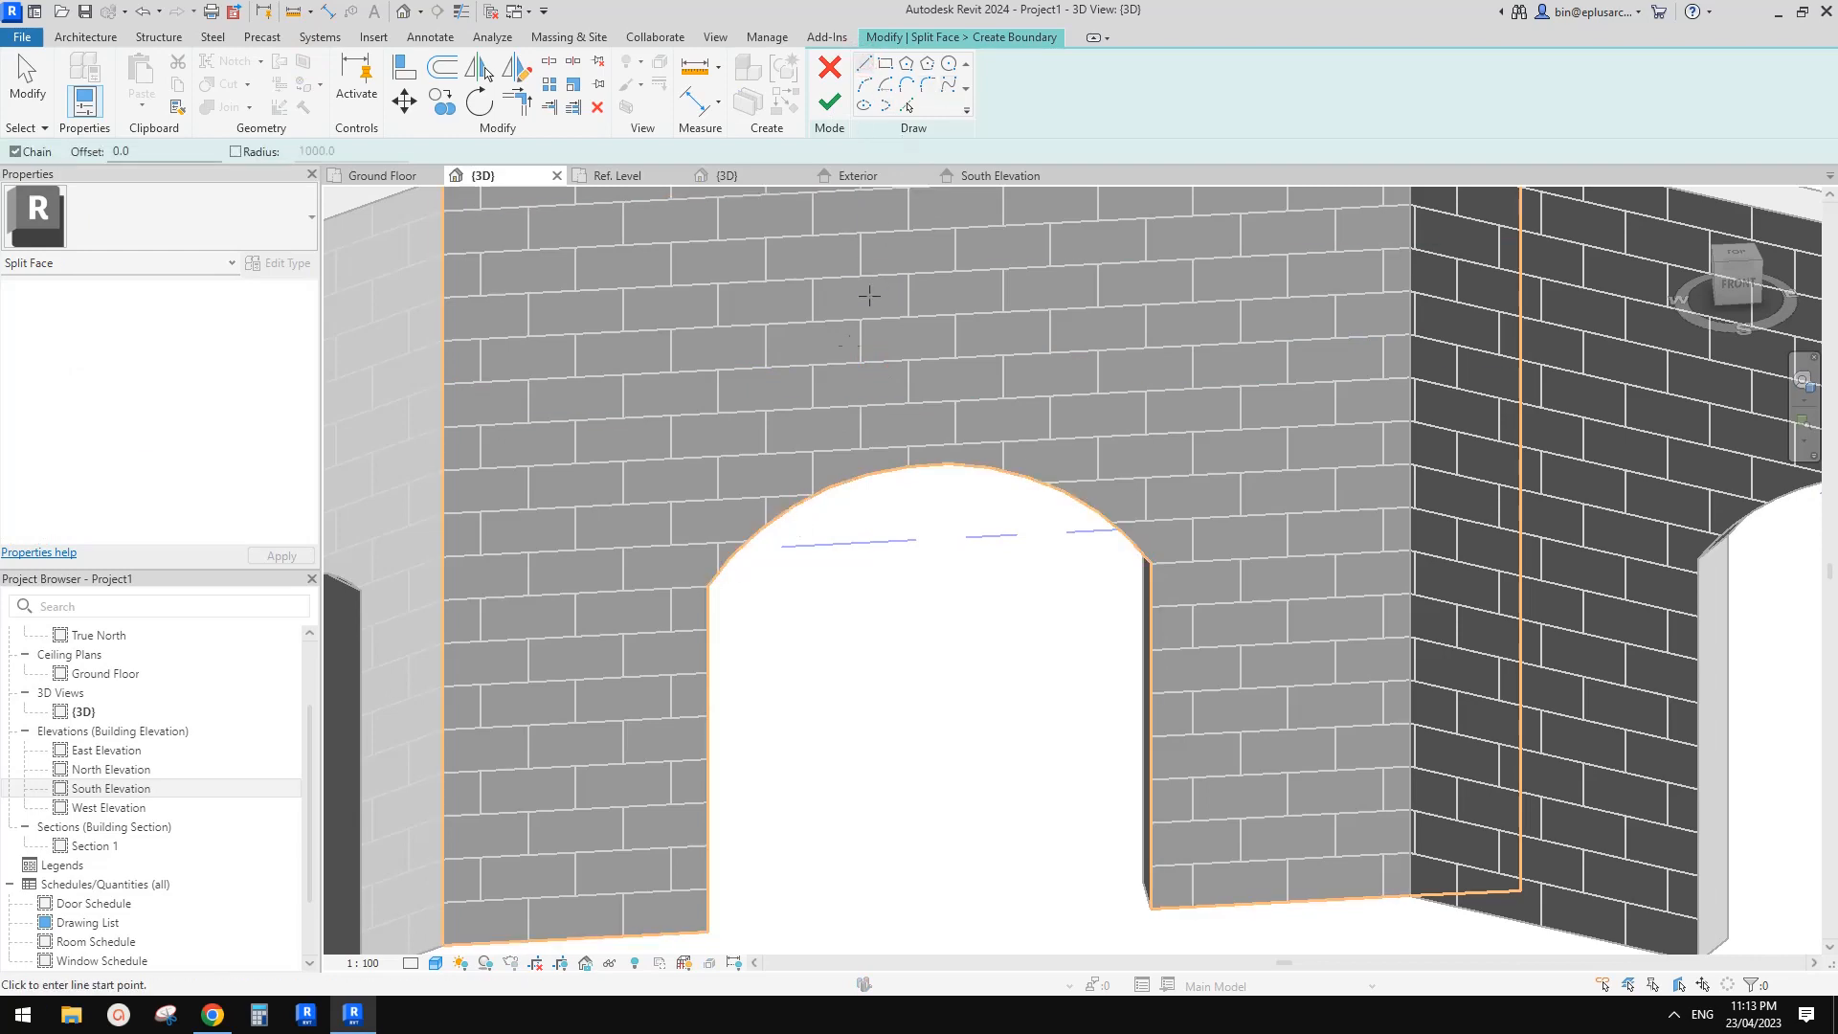
left_click(228, 1019)
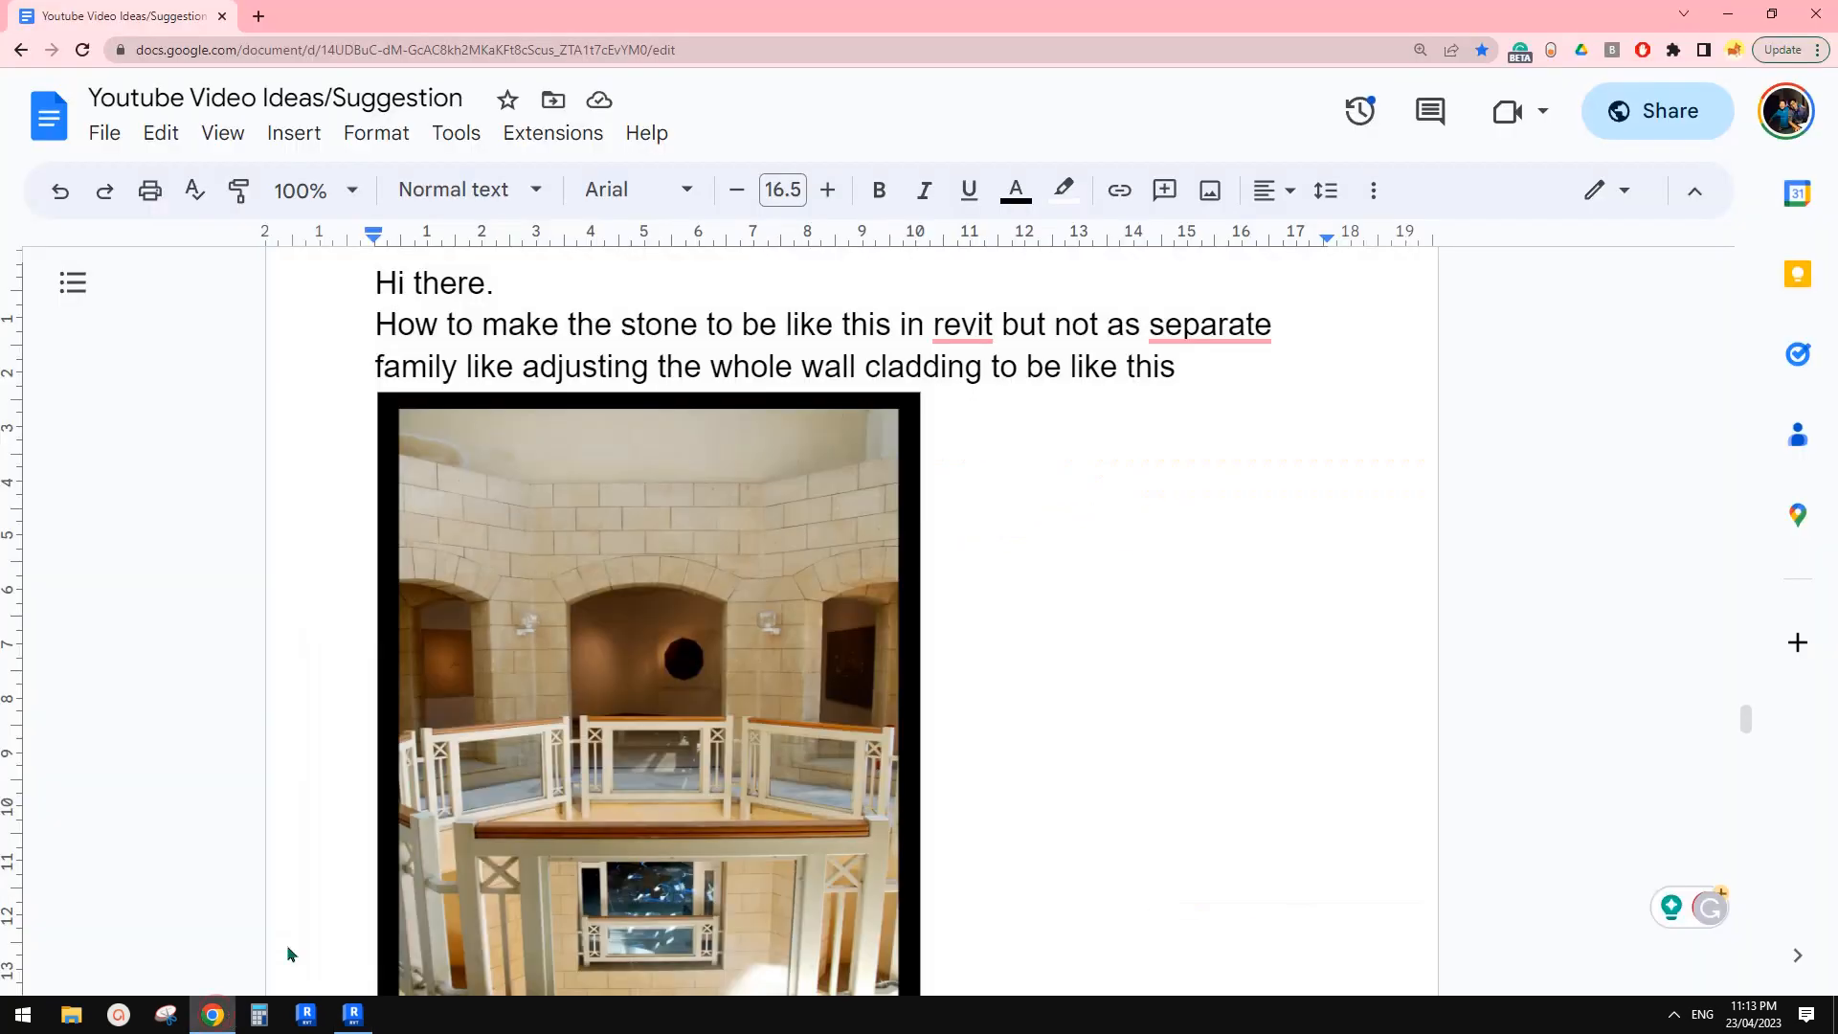
left_click(352, 1015)
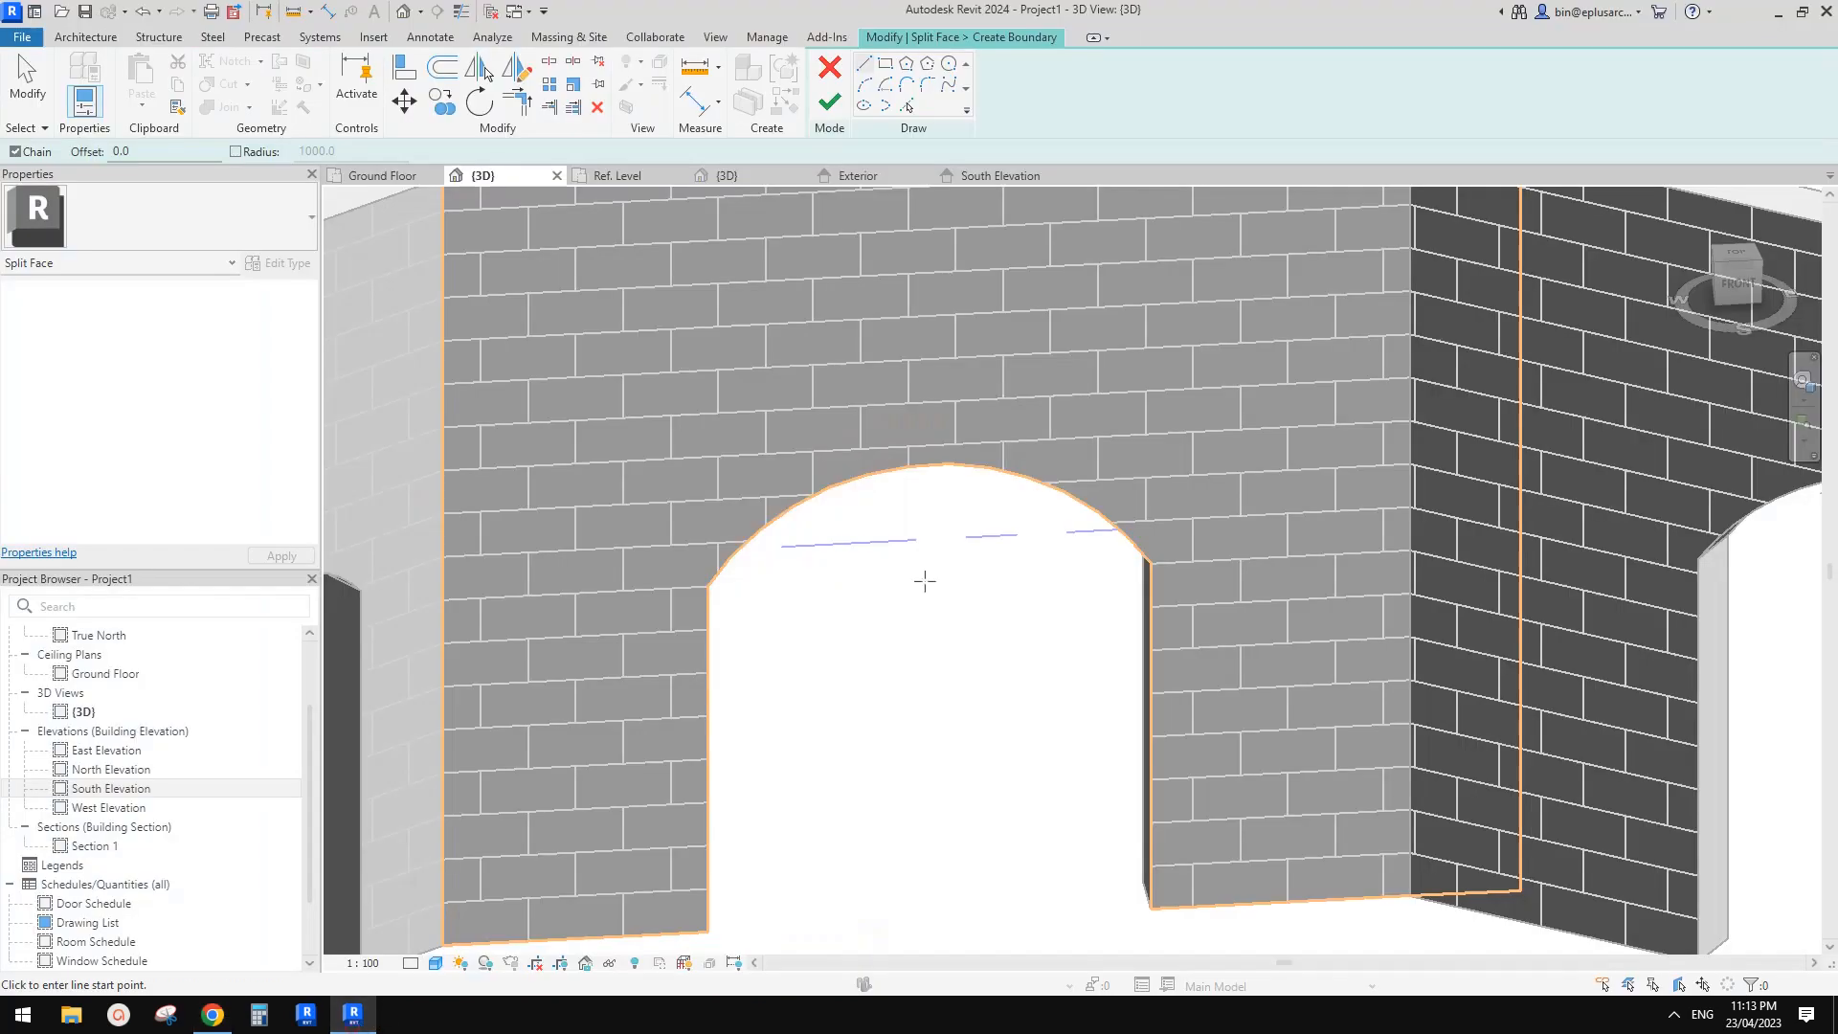
left_click(906, 107)
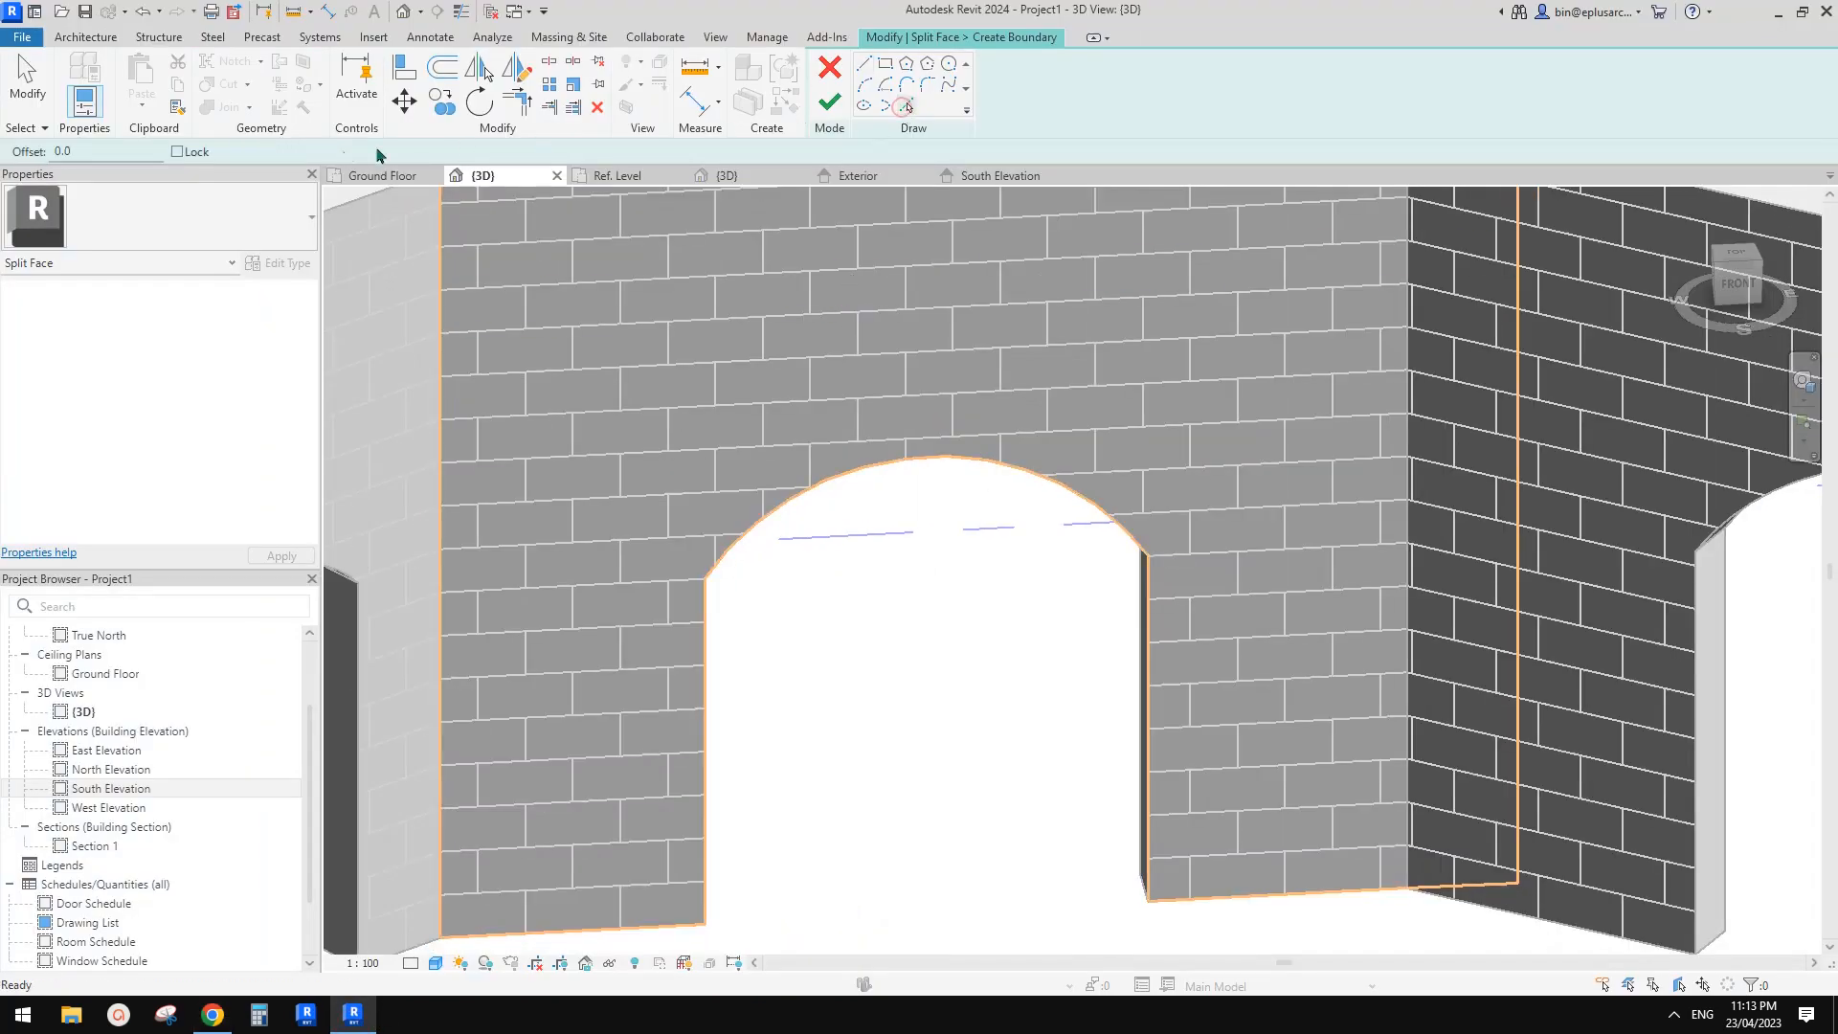
left_click(76, 156)
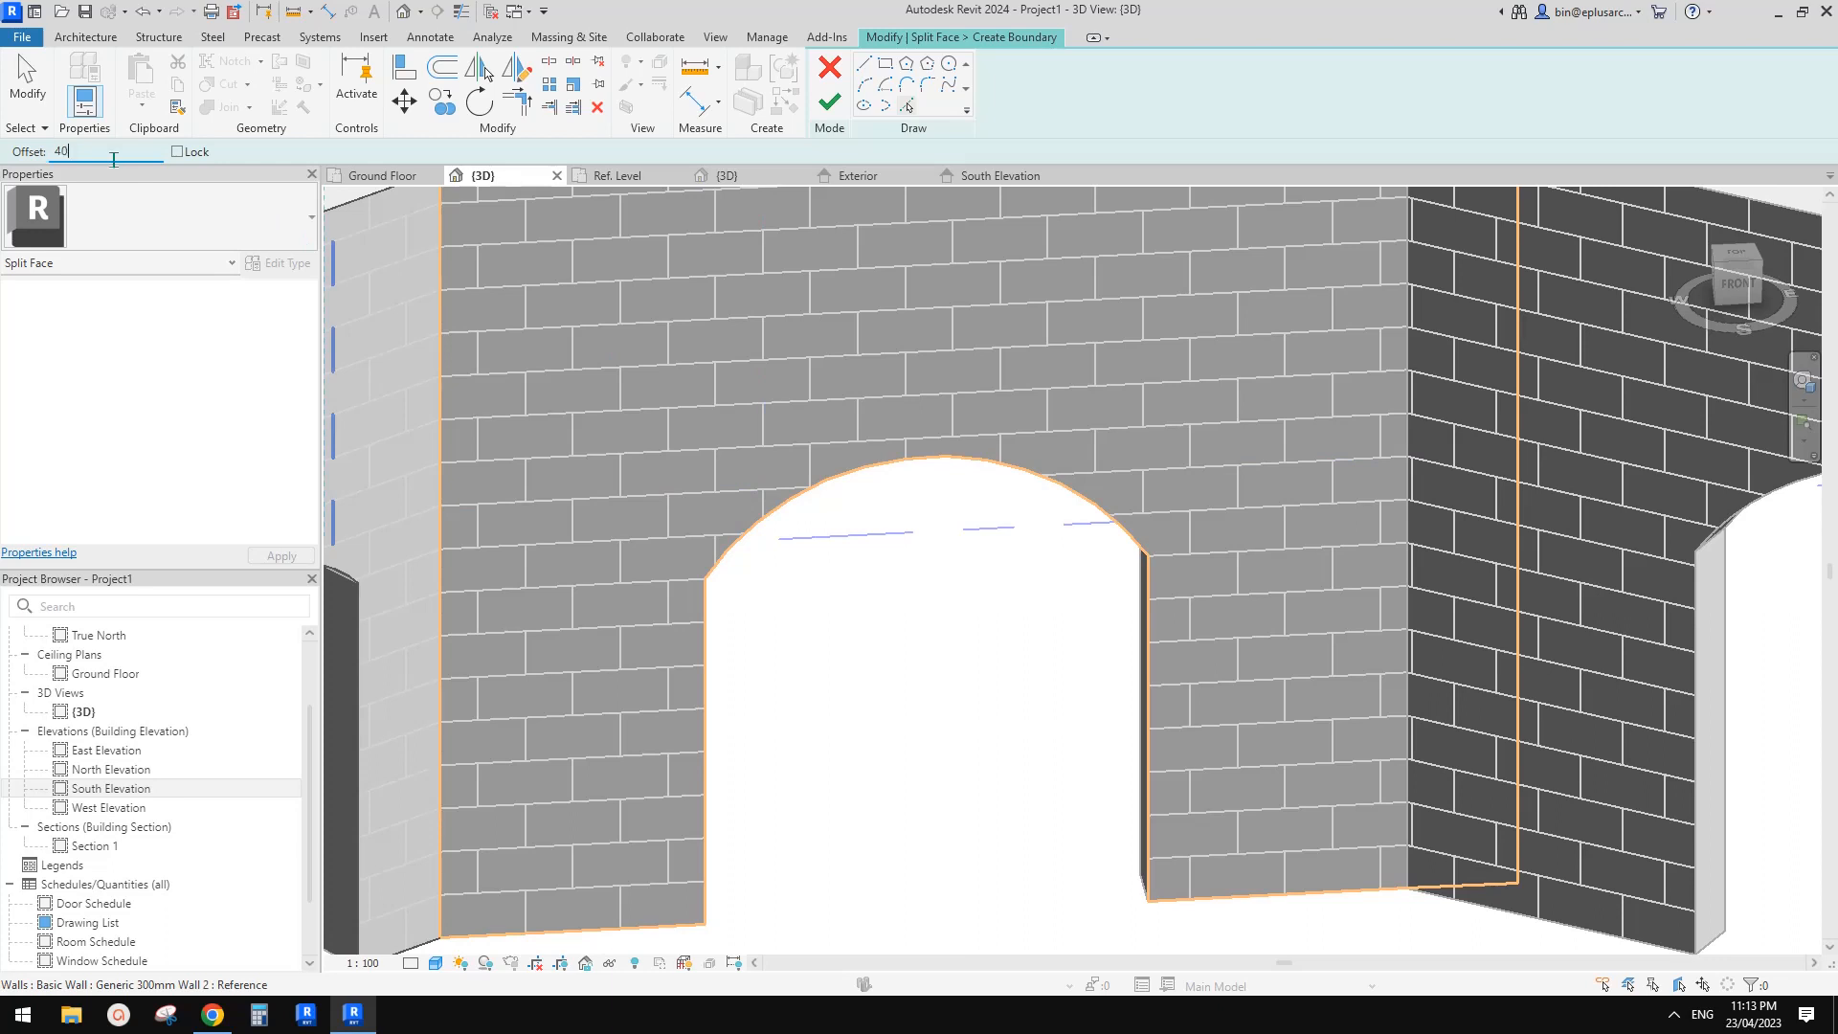
type("0")
left_click(839, 471)
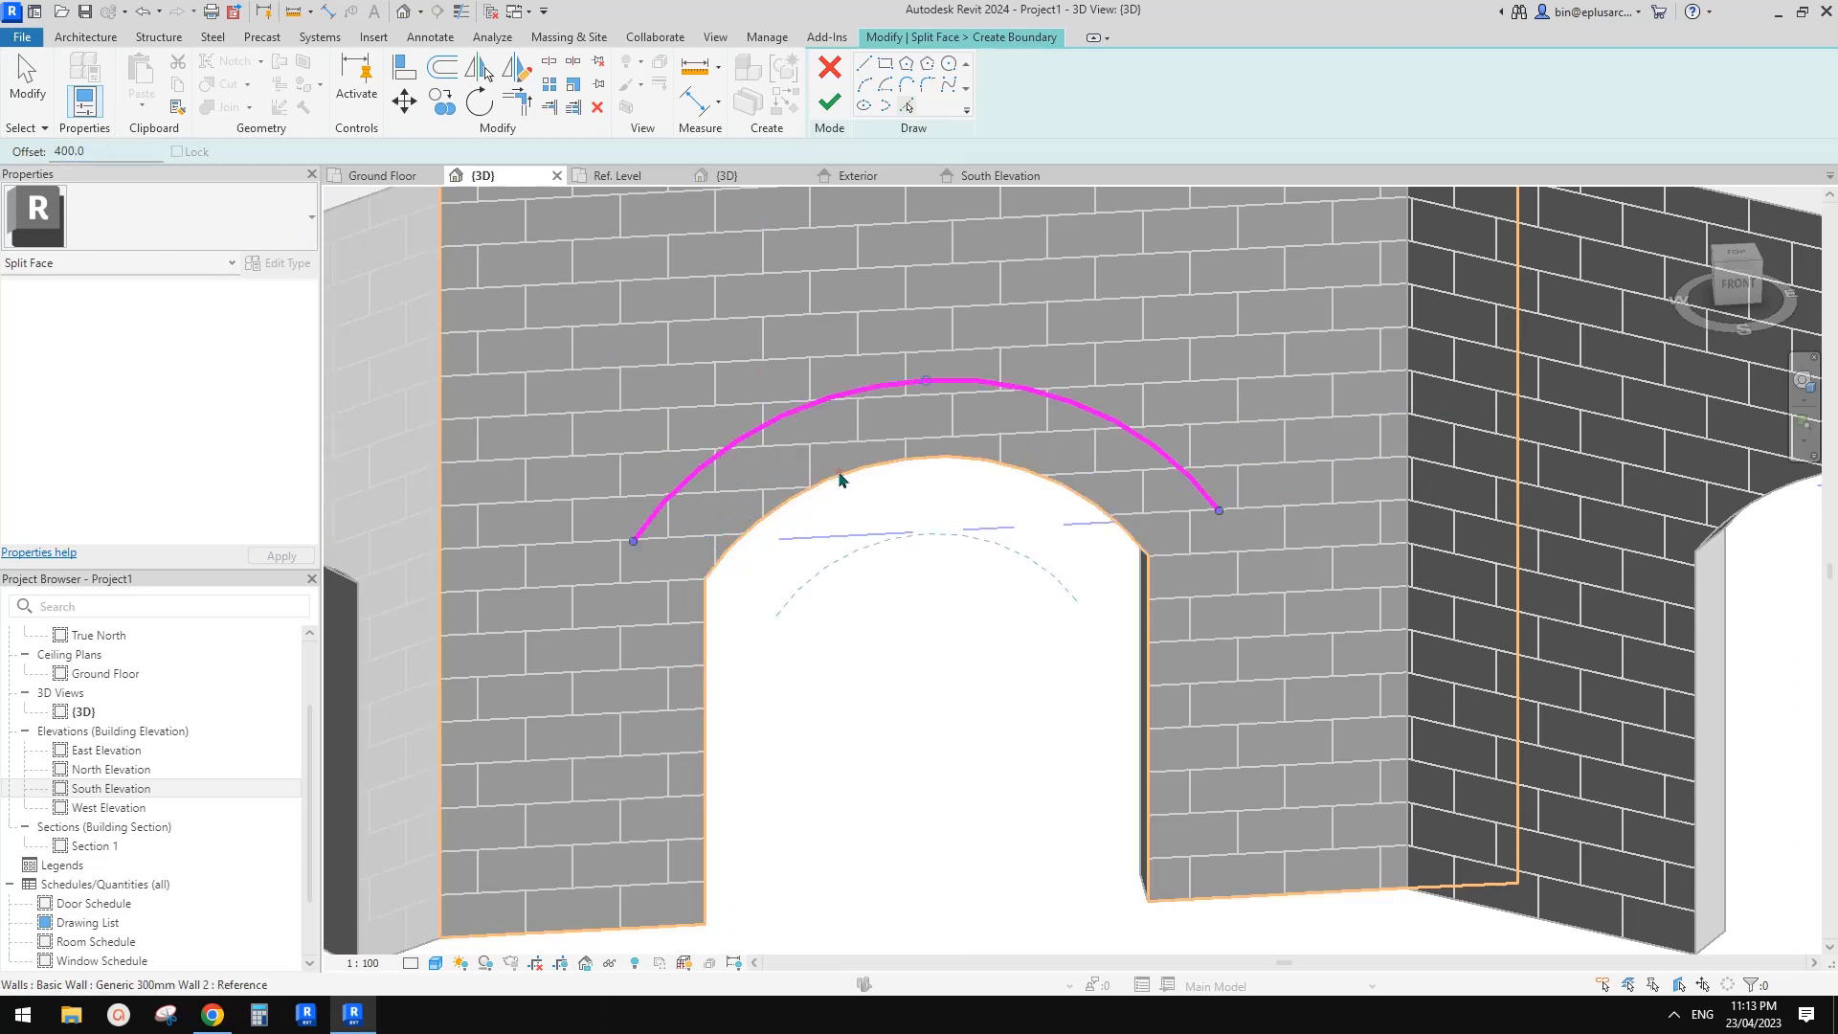
left_click(865, 65)
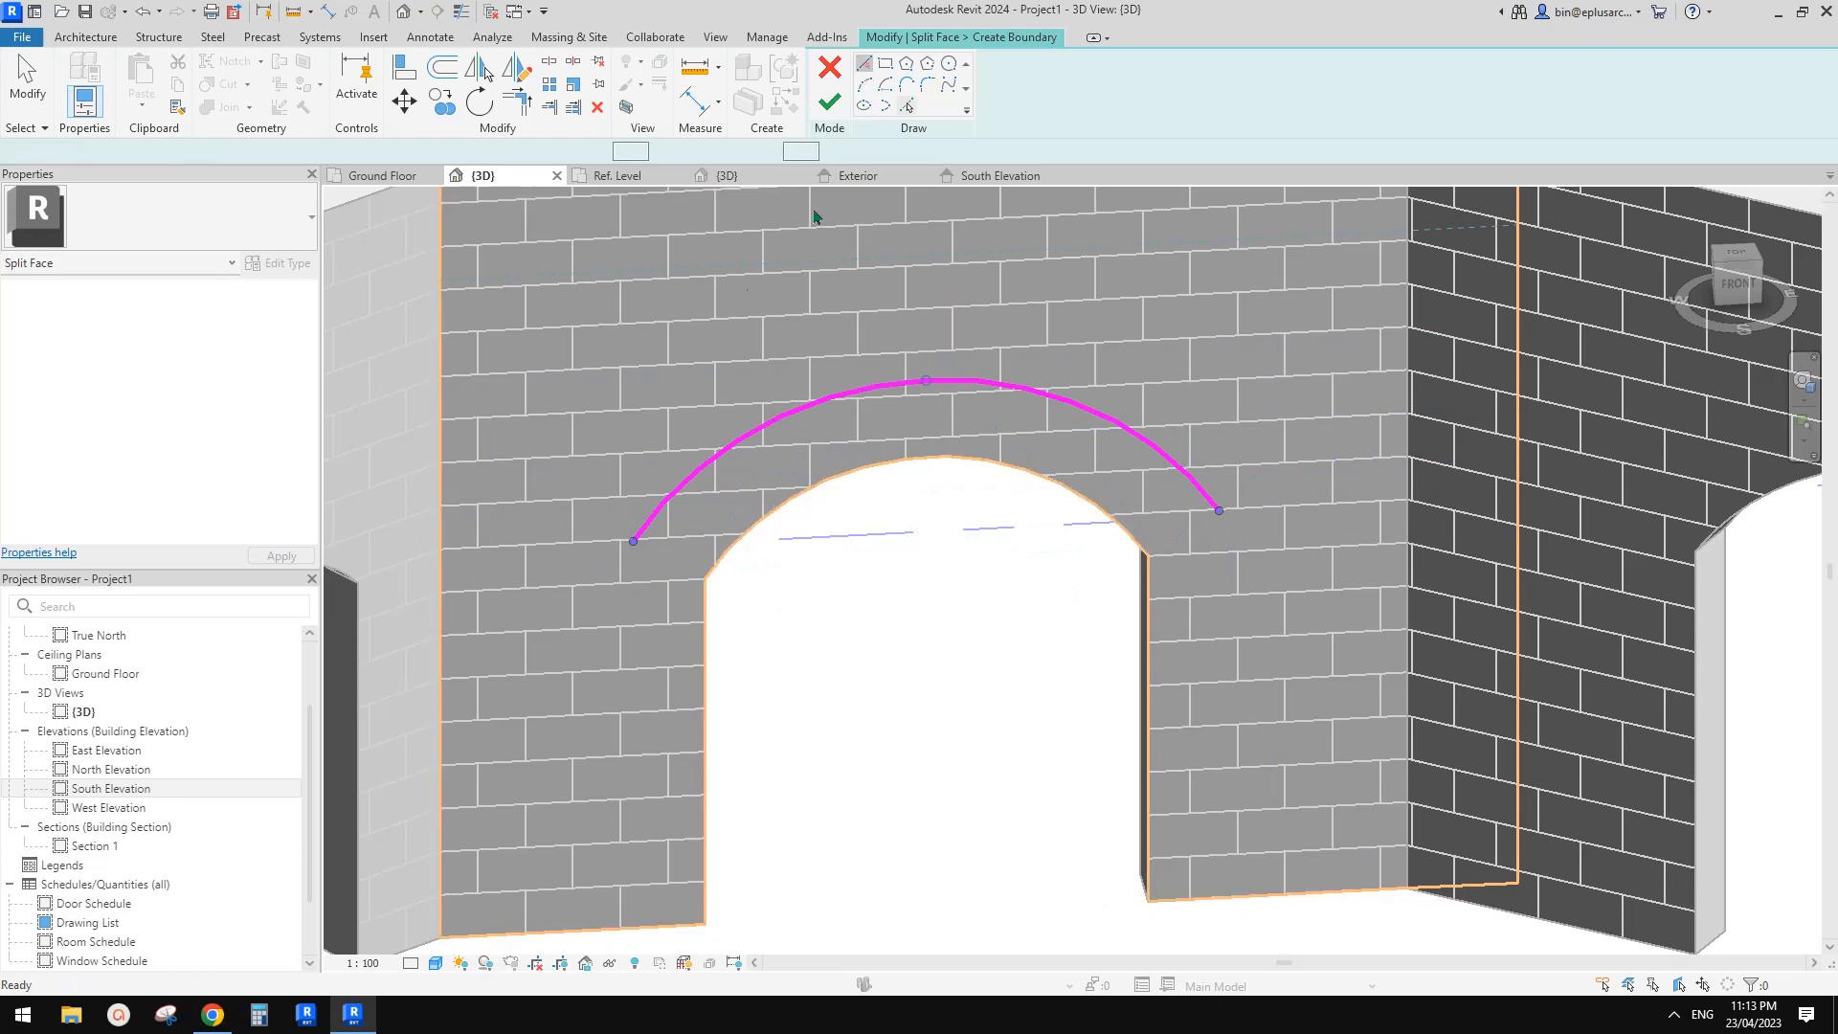
left_click(702, 578)
left_click(1148, 557)
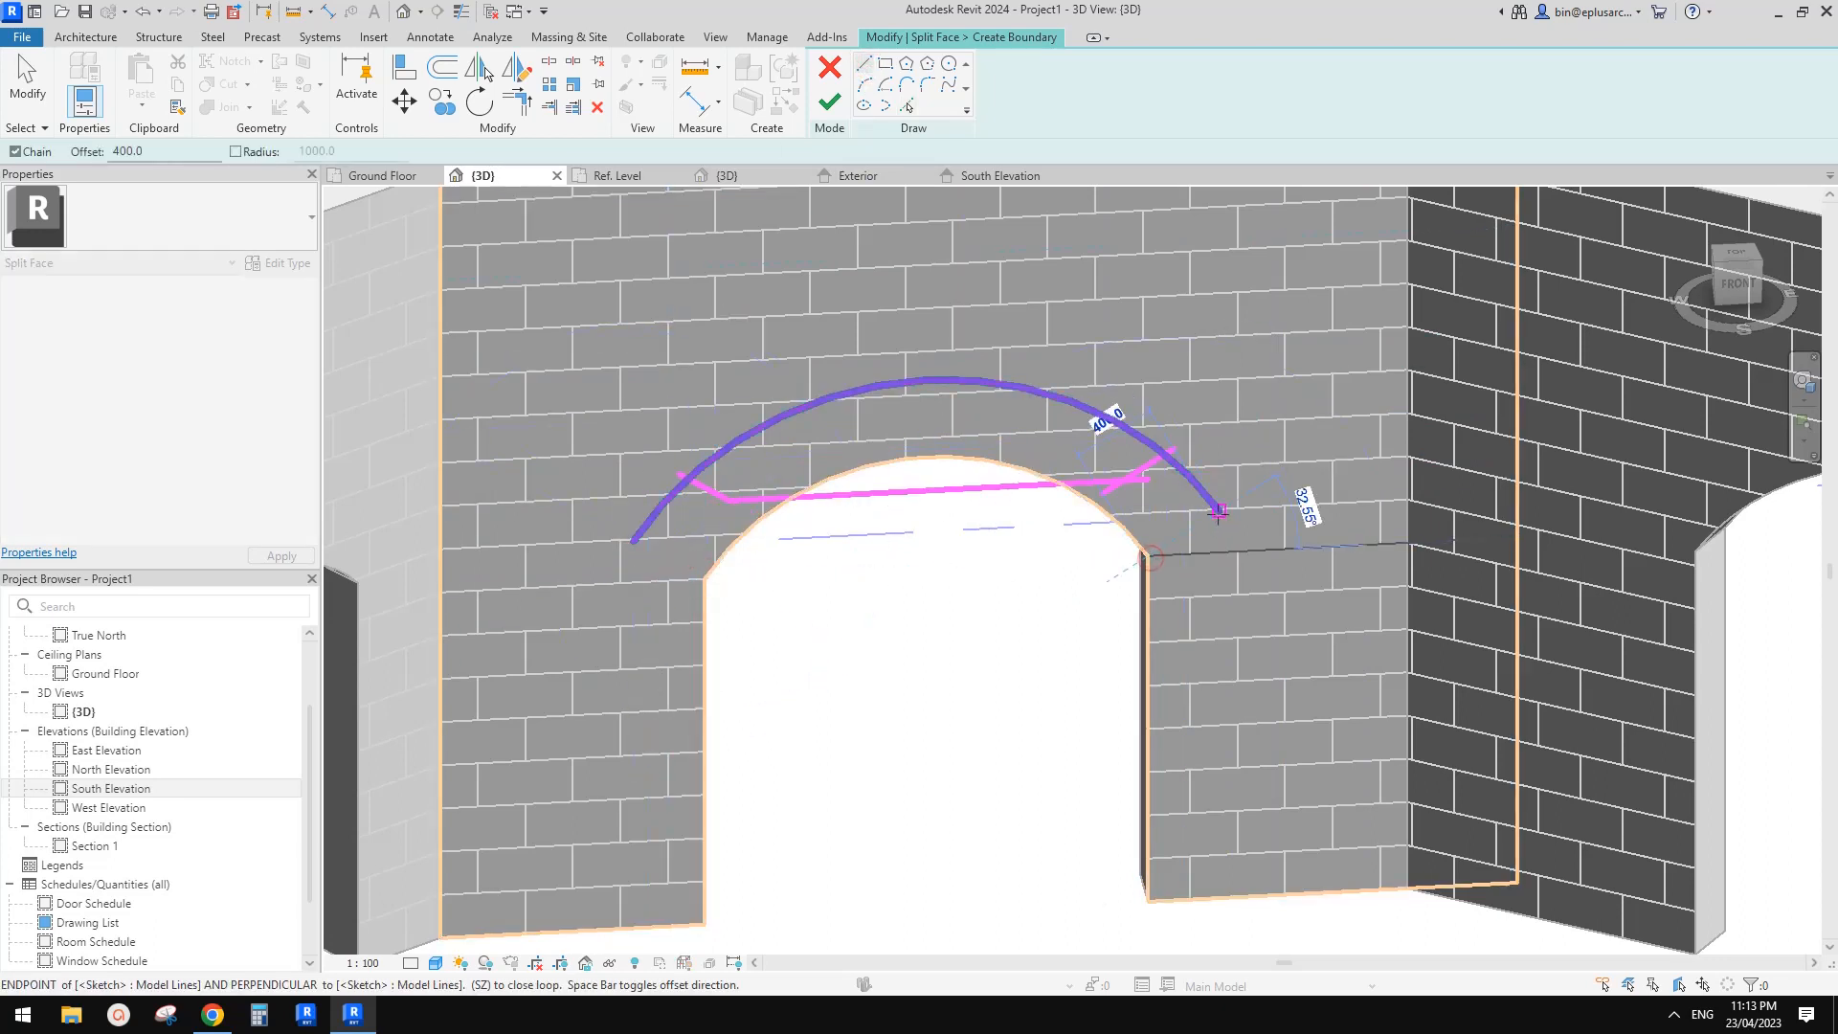
key("Escape")
scroll(1135, 486, "down", 3)
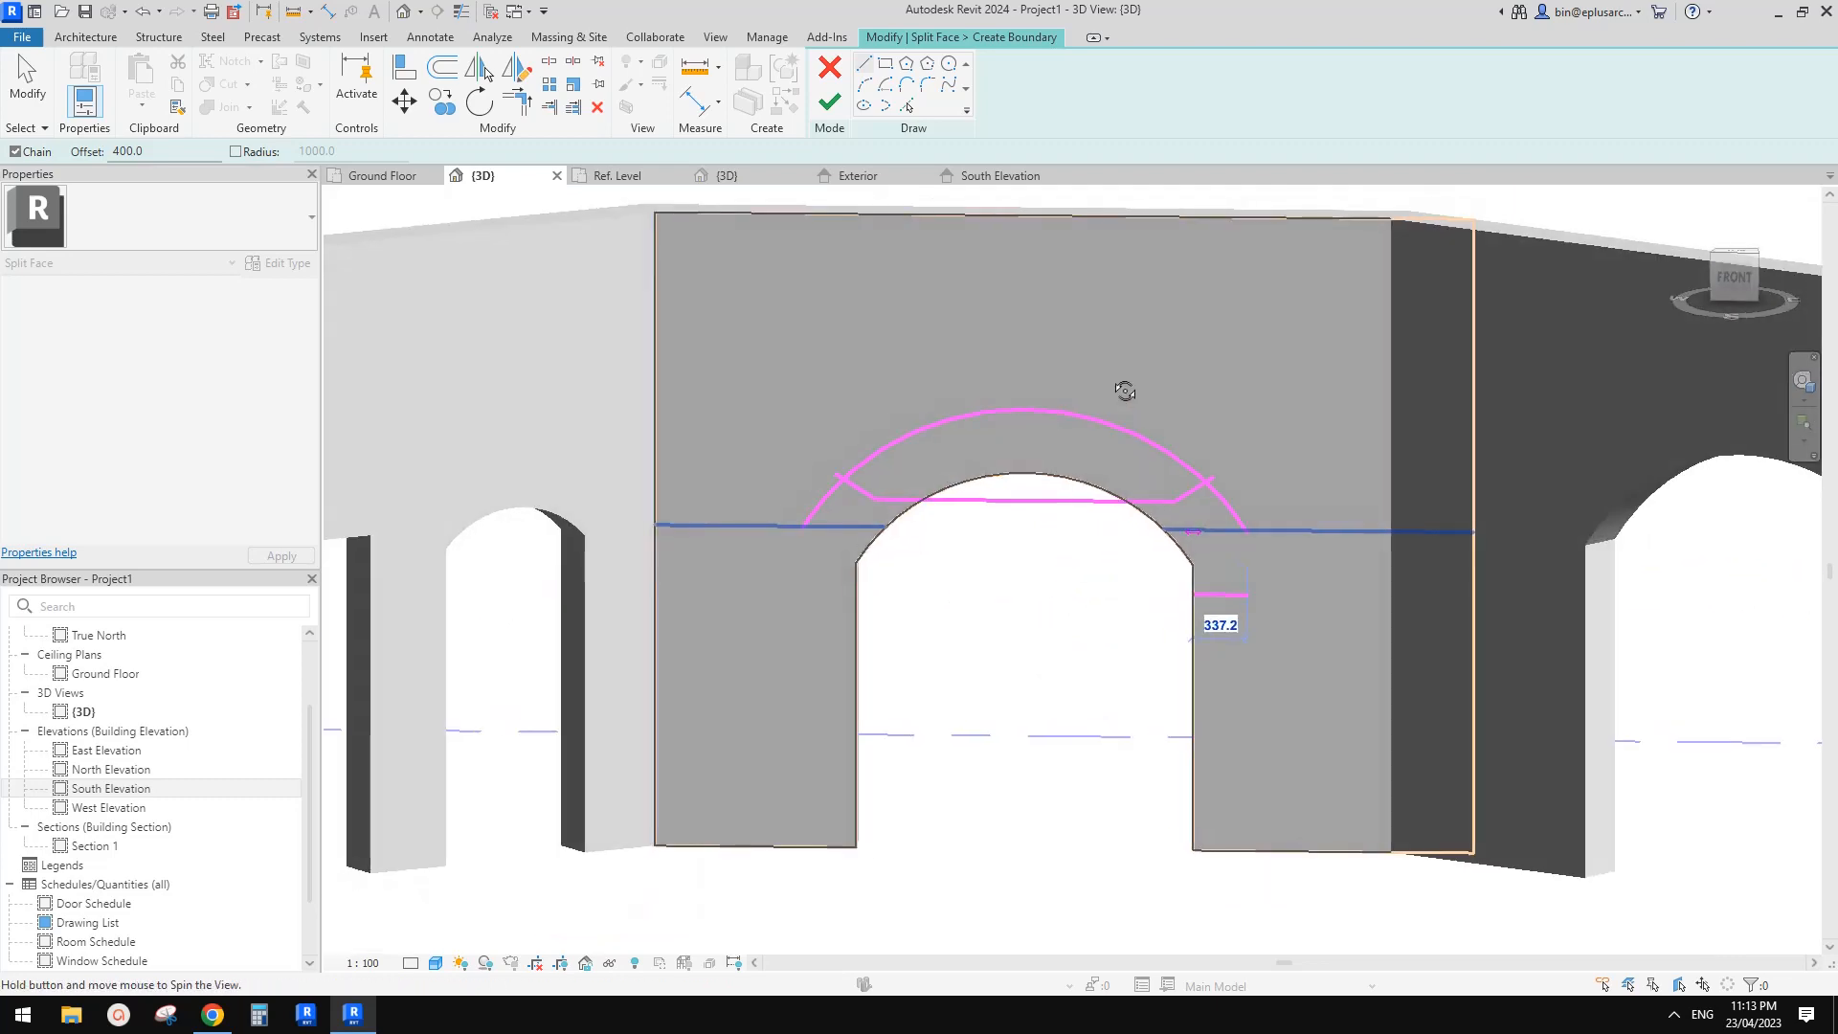
key("Escape")
left_click(1187, 487)
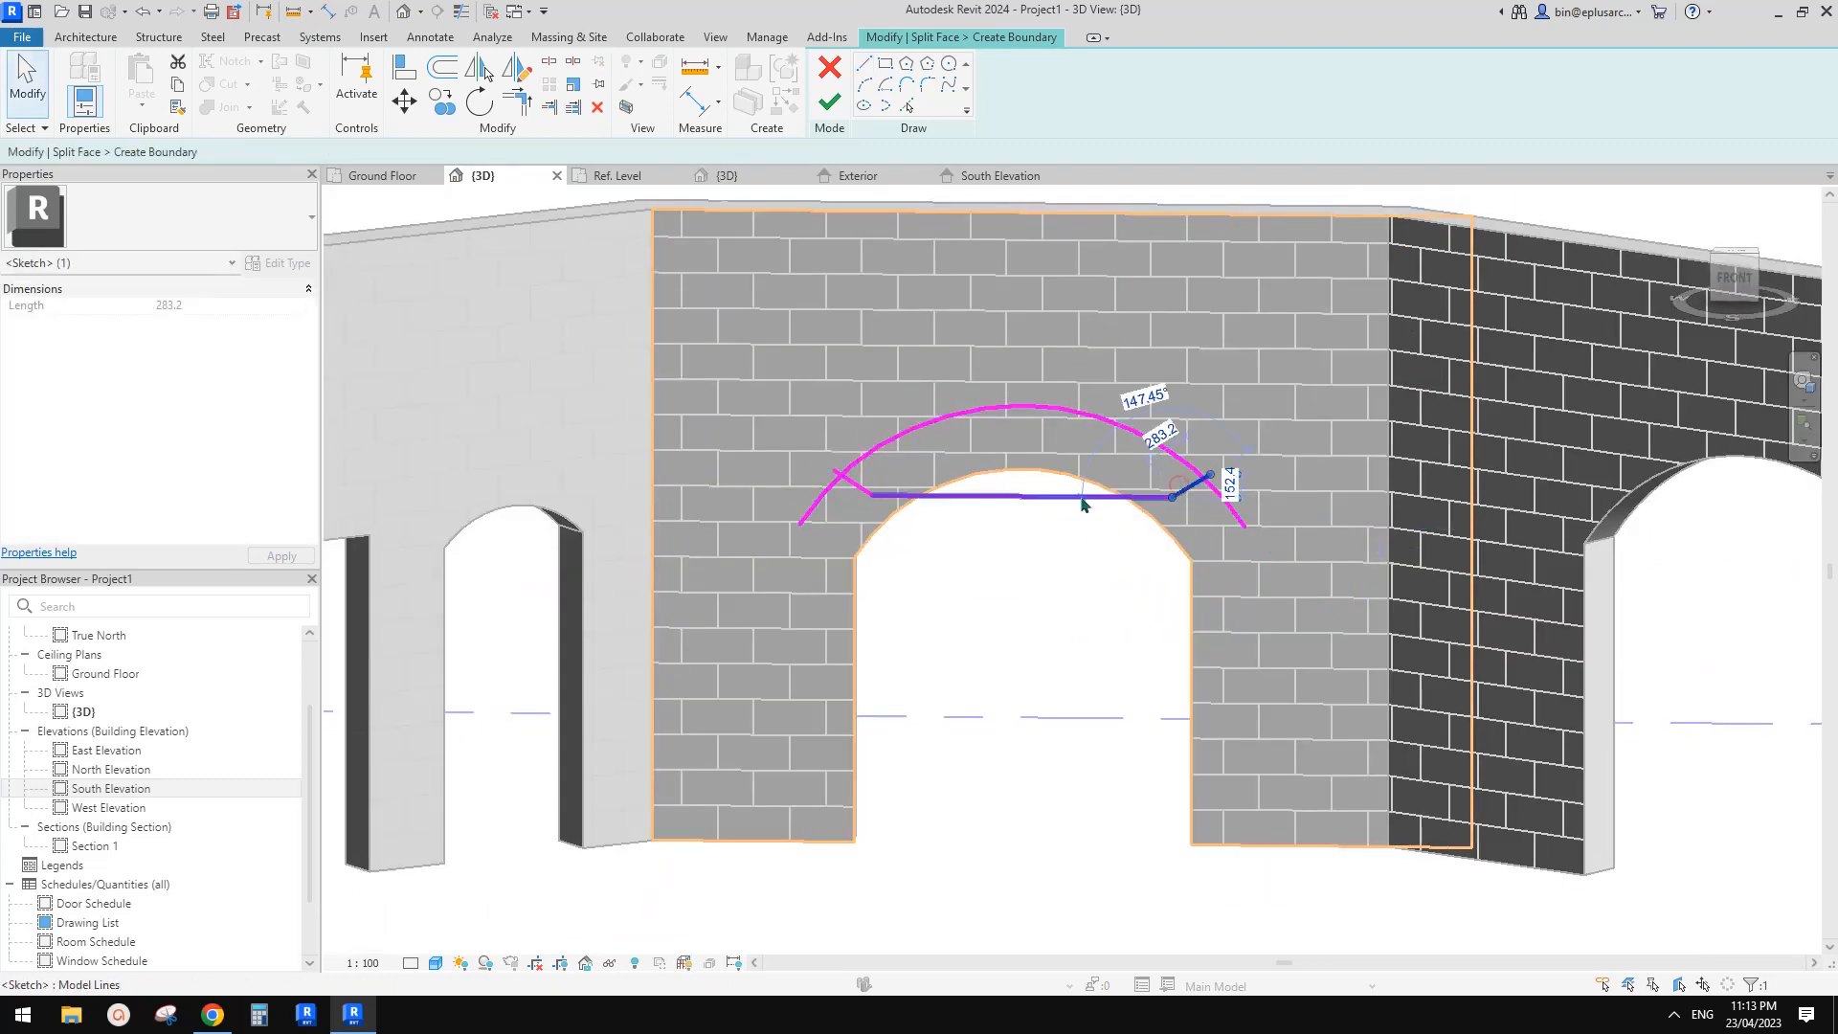
key("ctrl+z")
scroll(1187, 368, "up", 2)
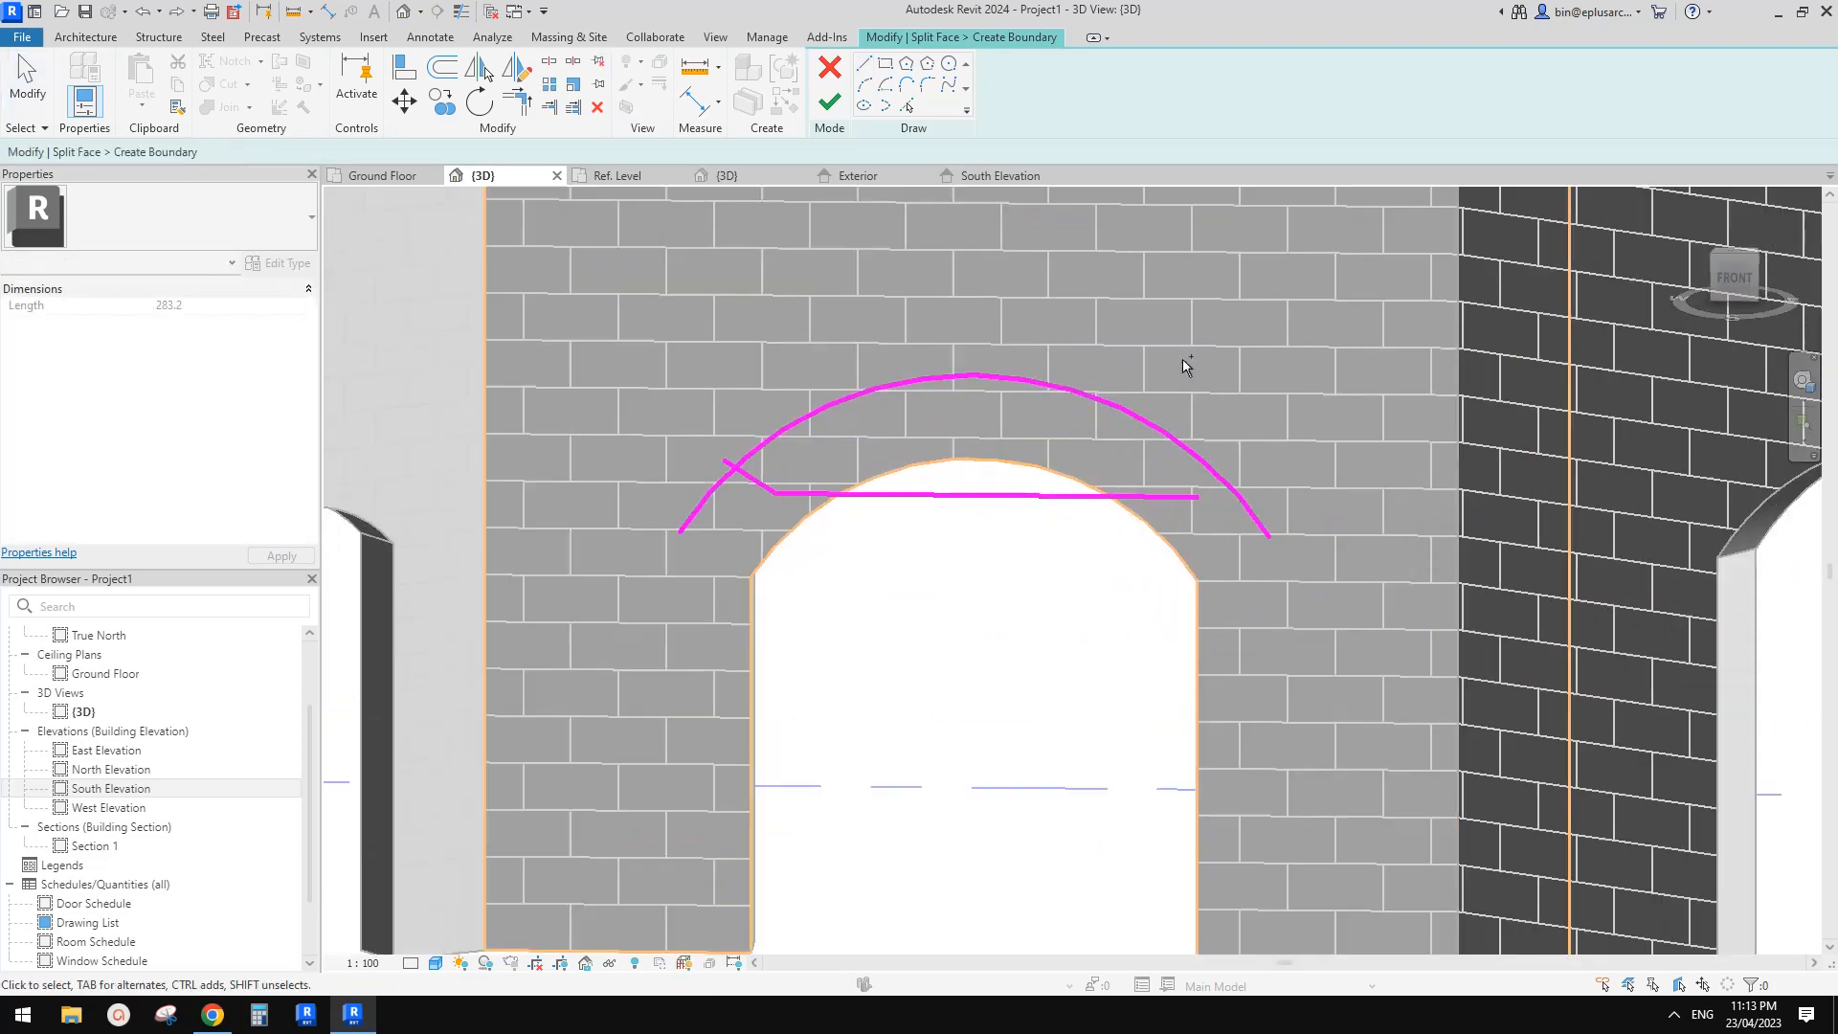
key("ctrl+z")
key("ctrl+z")
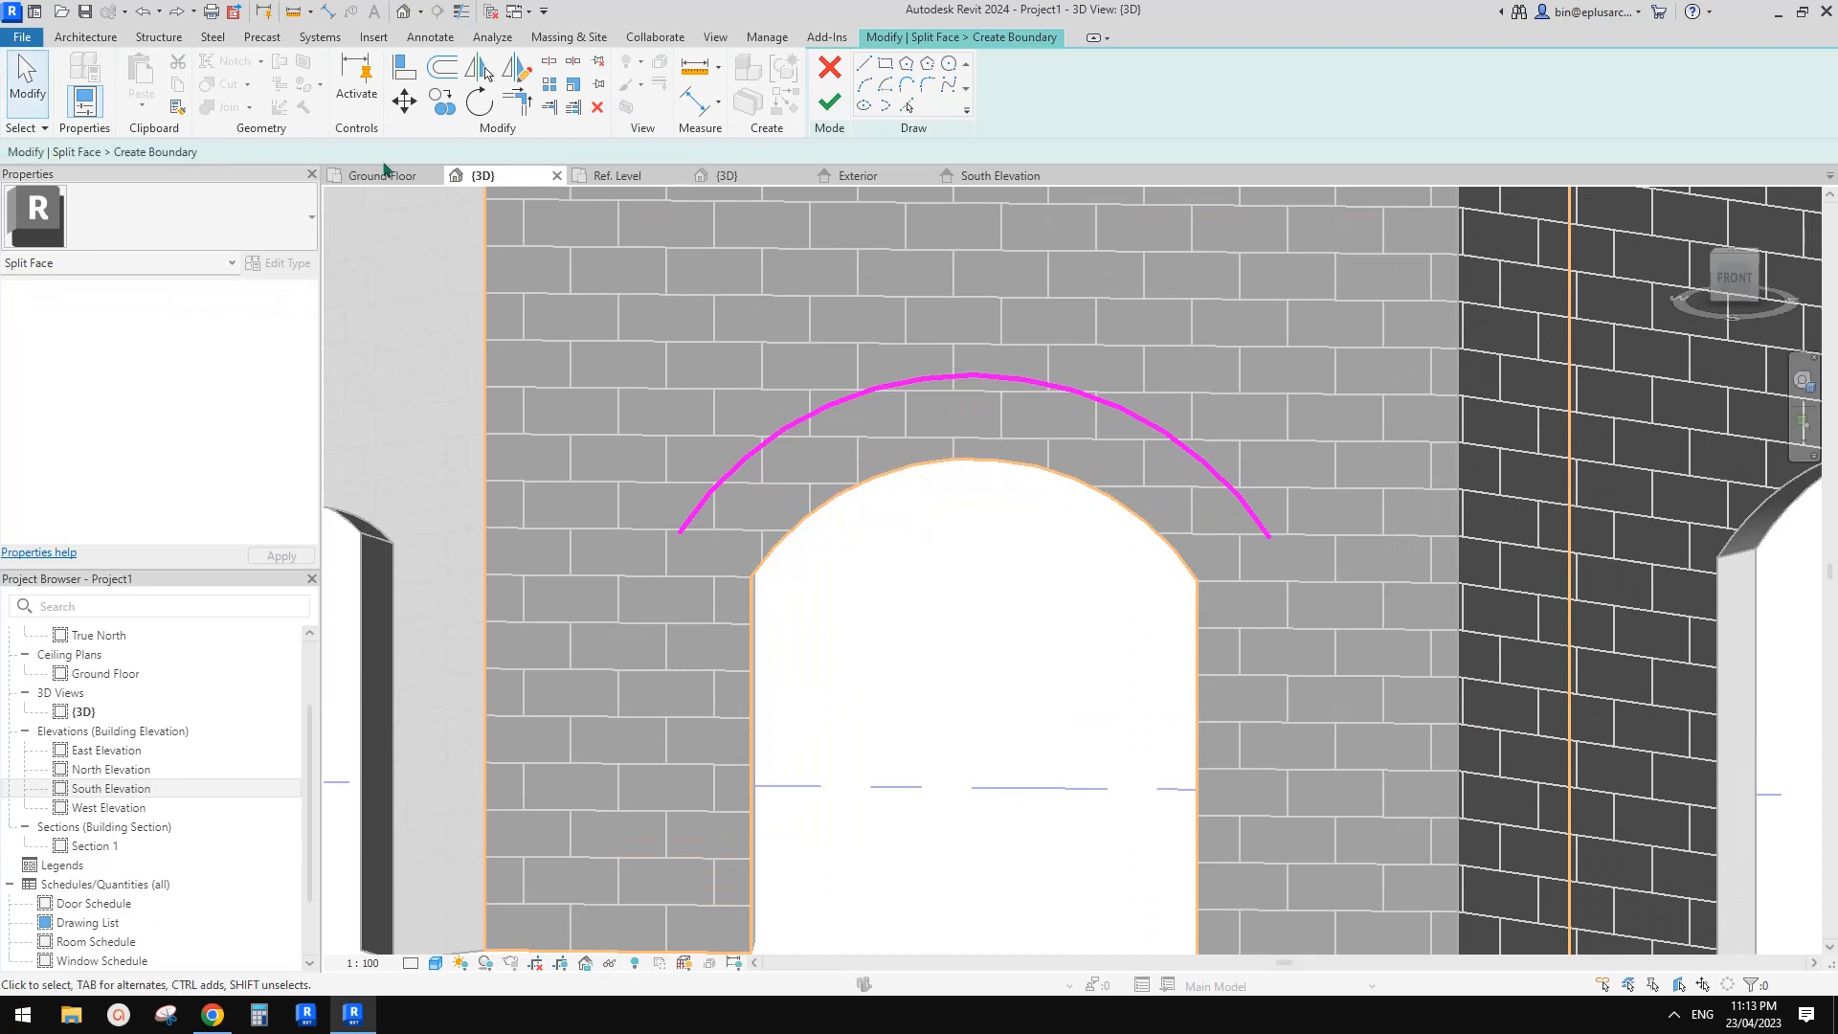
- Draw lines with 0 offset joining both arch springing points to the offset arc's ends, and finish the Split Face
left_click(863, 63)
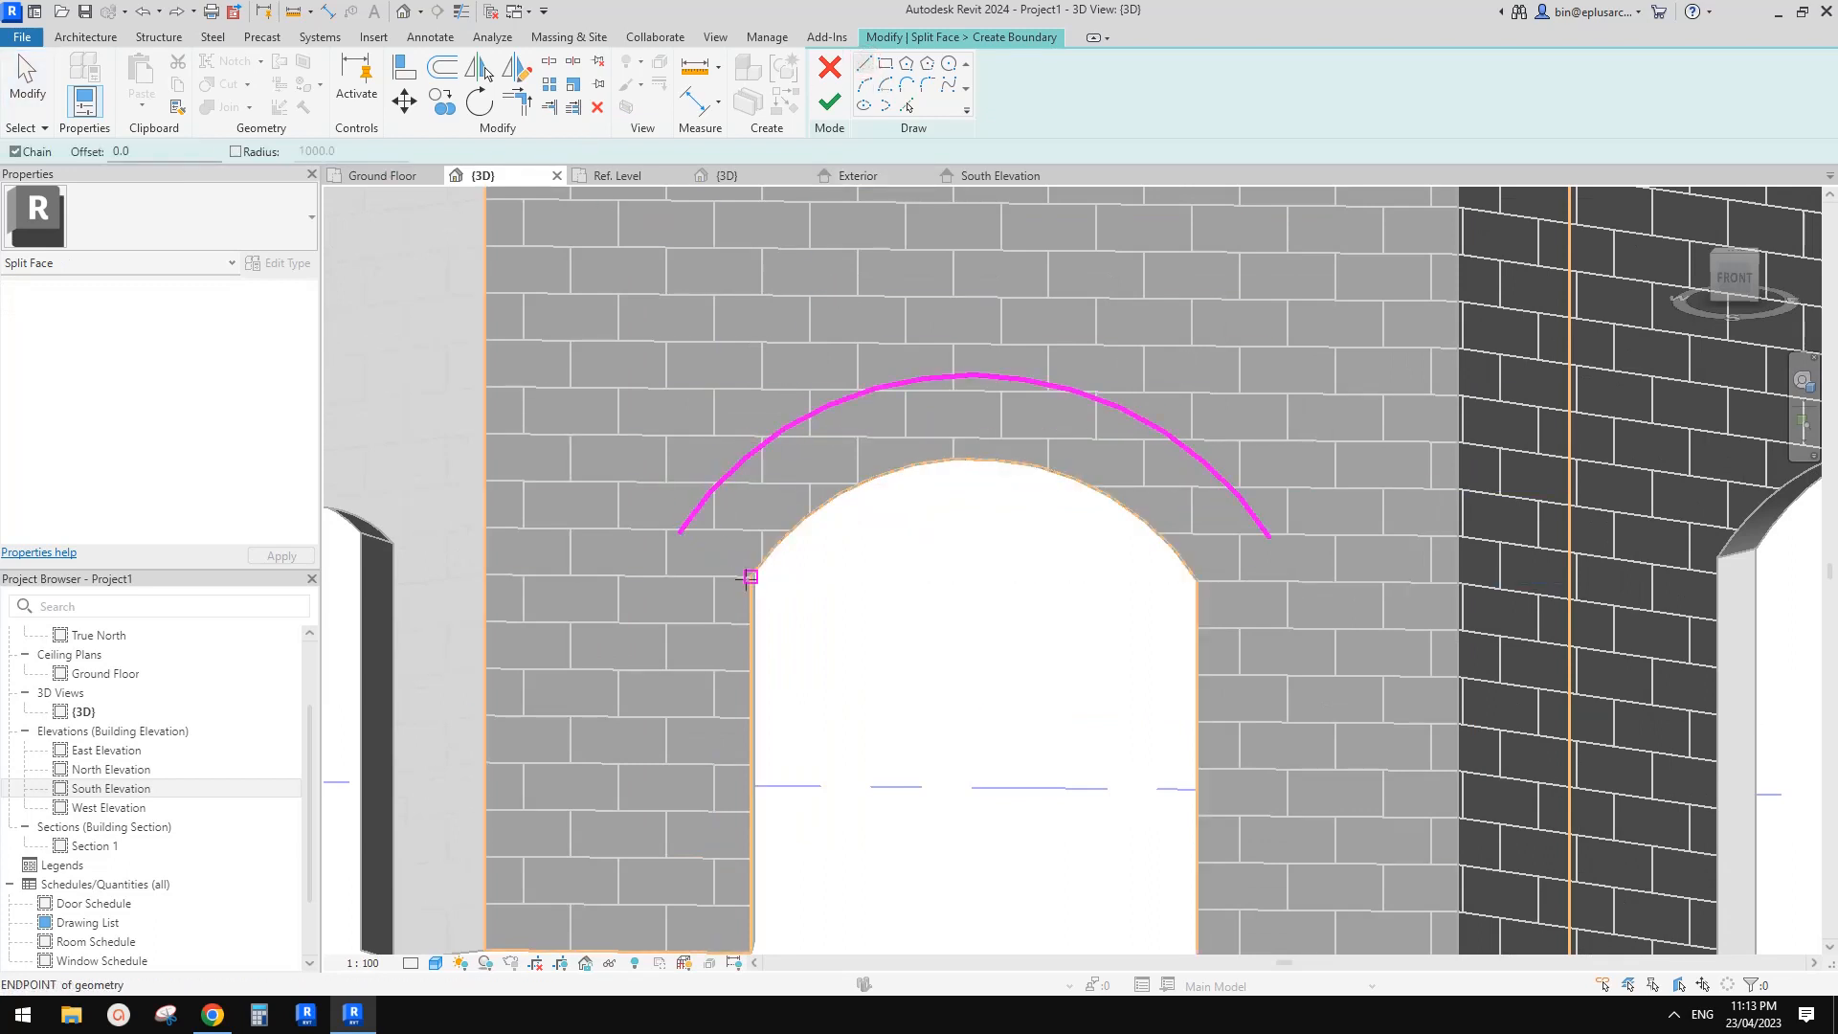
left_click(748, 578)
left_click(681, 533)
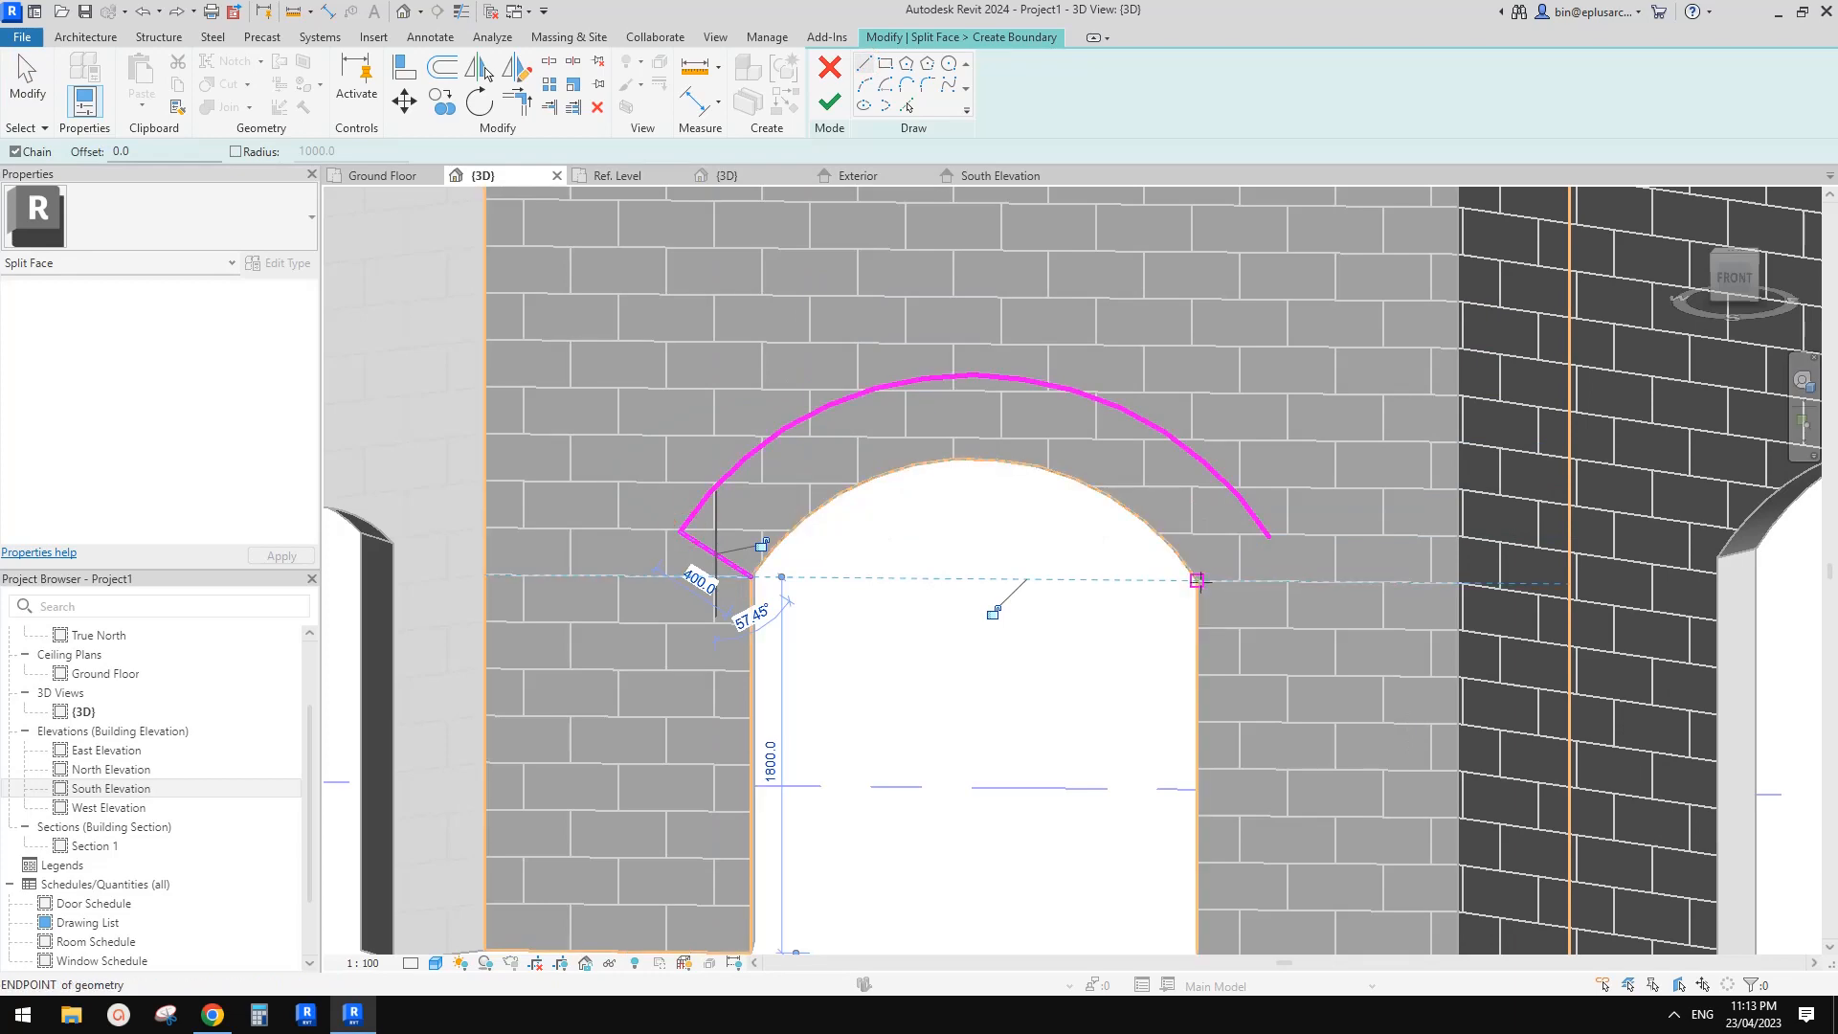
left_click(1198, 581)
left_click(1269, 536)
scroll(1143, 526, "down", 3)
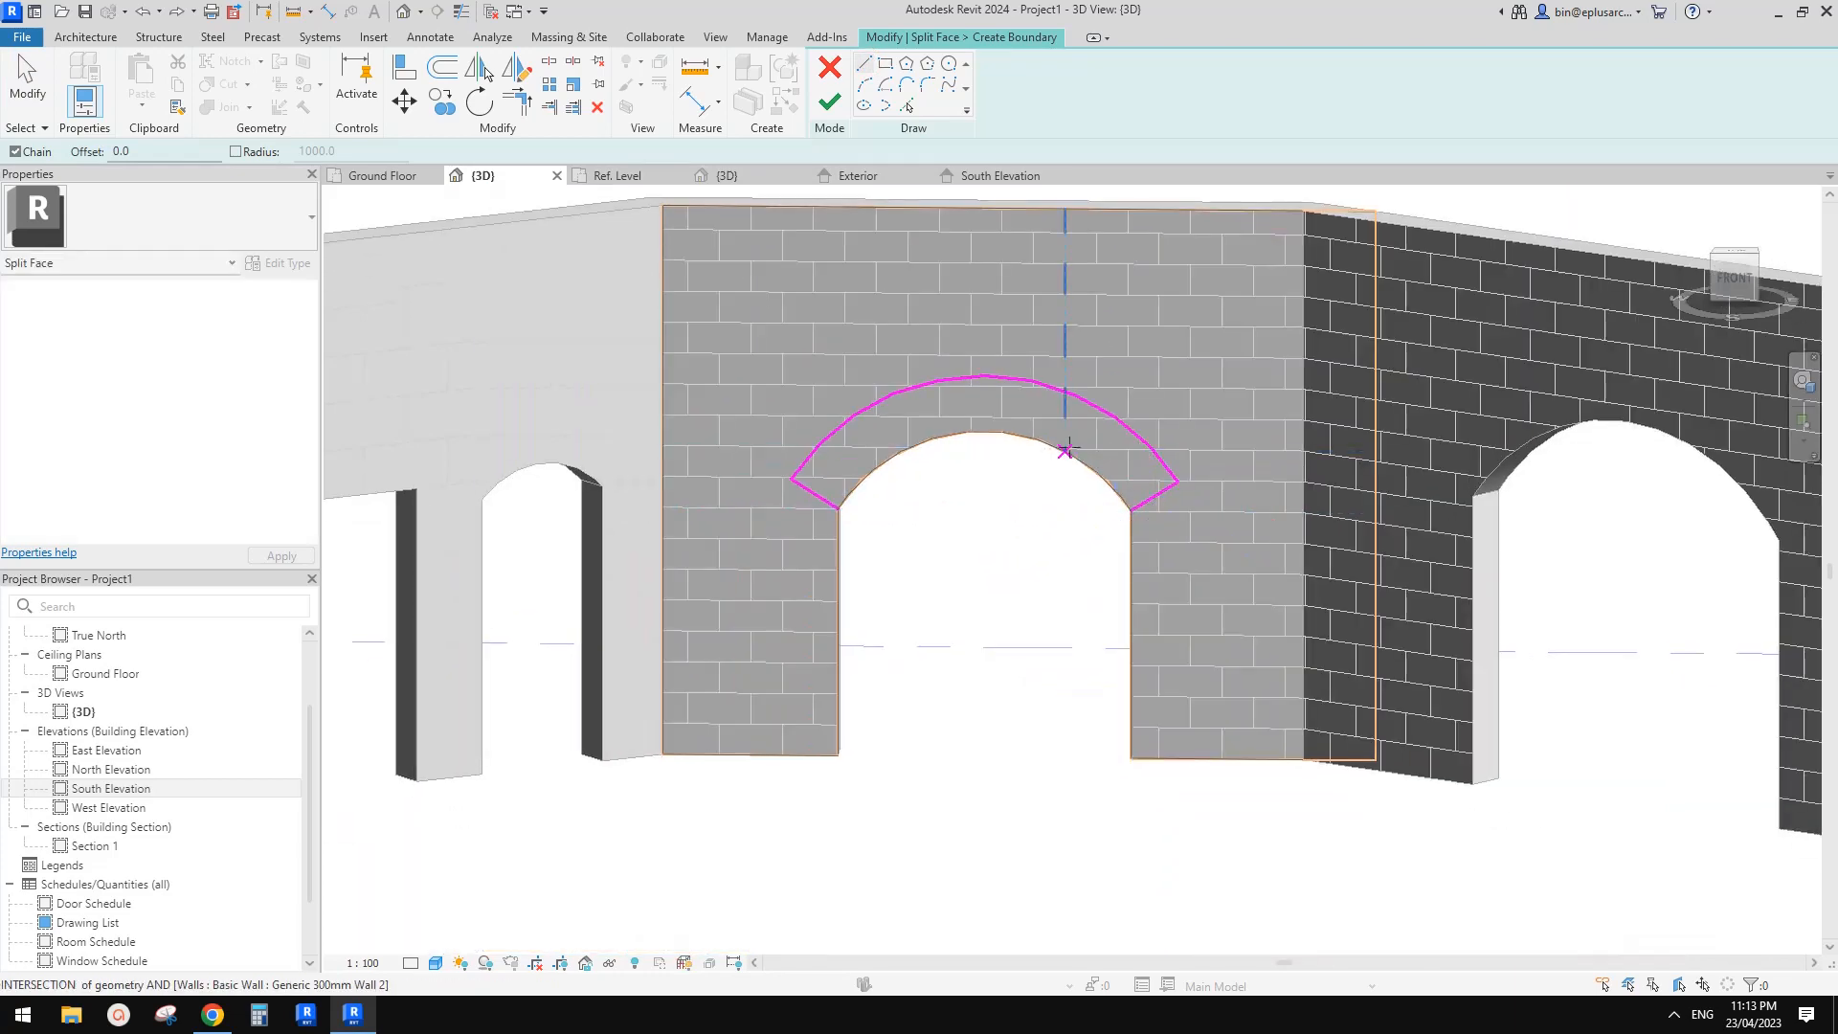
middle_click_drag(1070, 447, 1128, 517, "shift")
key("Escape")
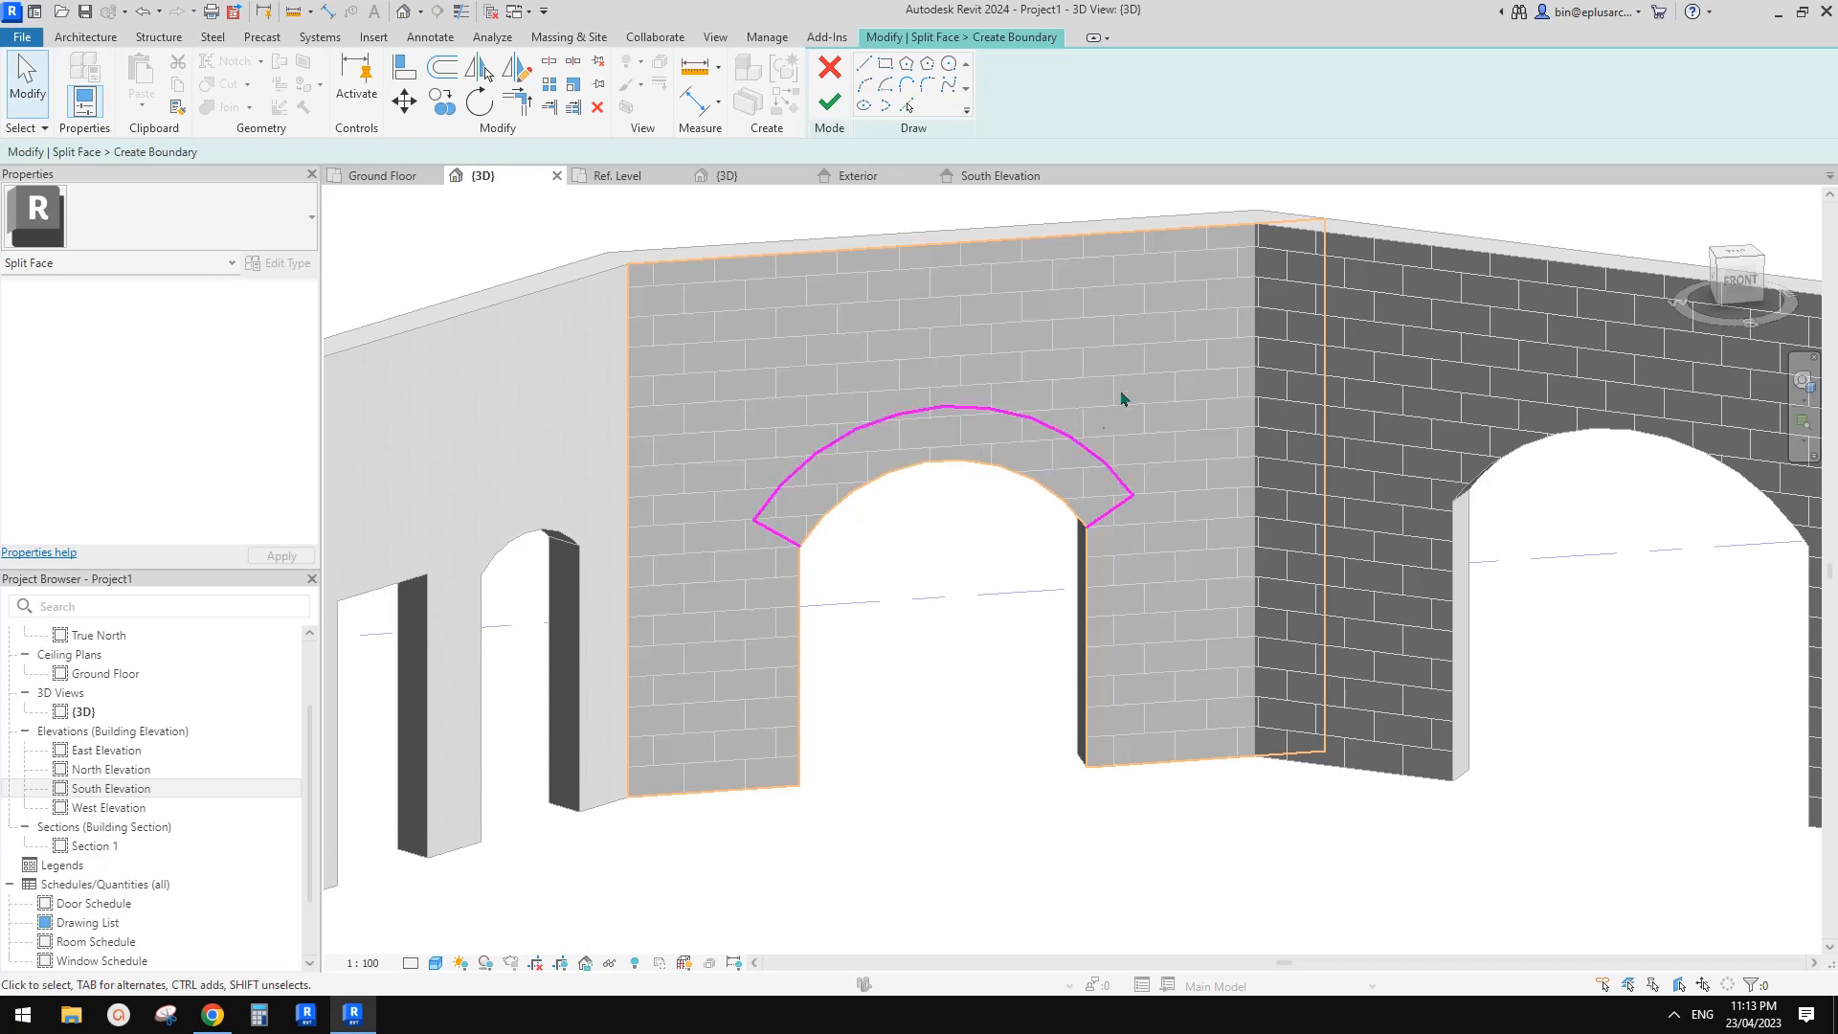
left_click(829, 101)
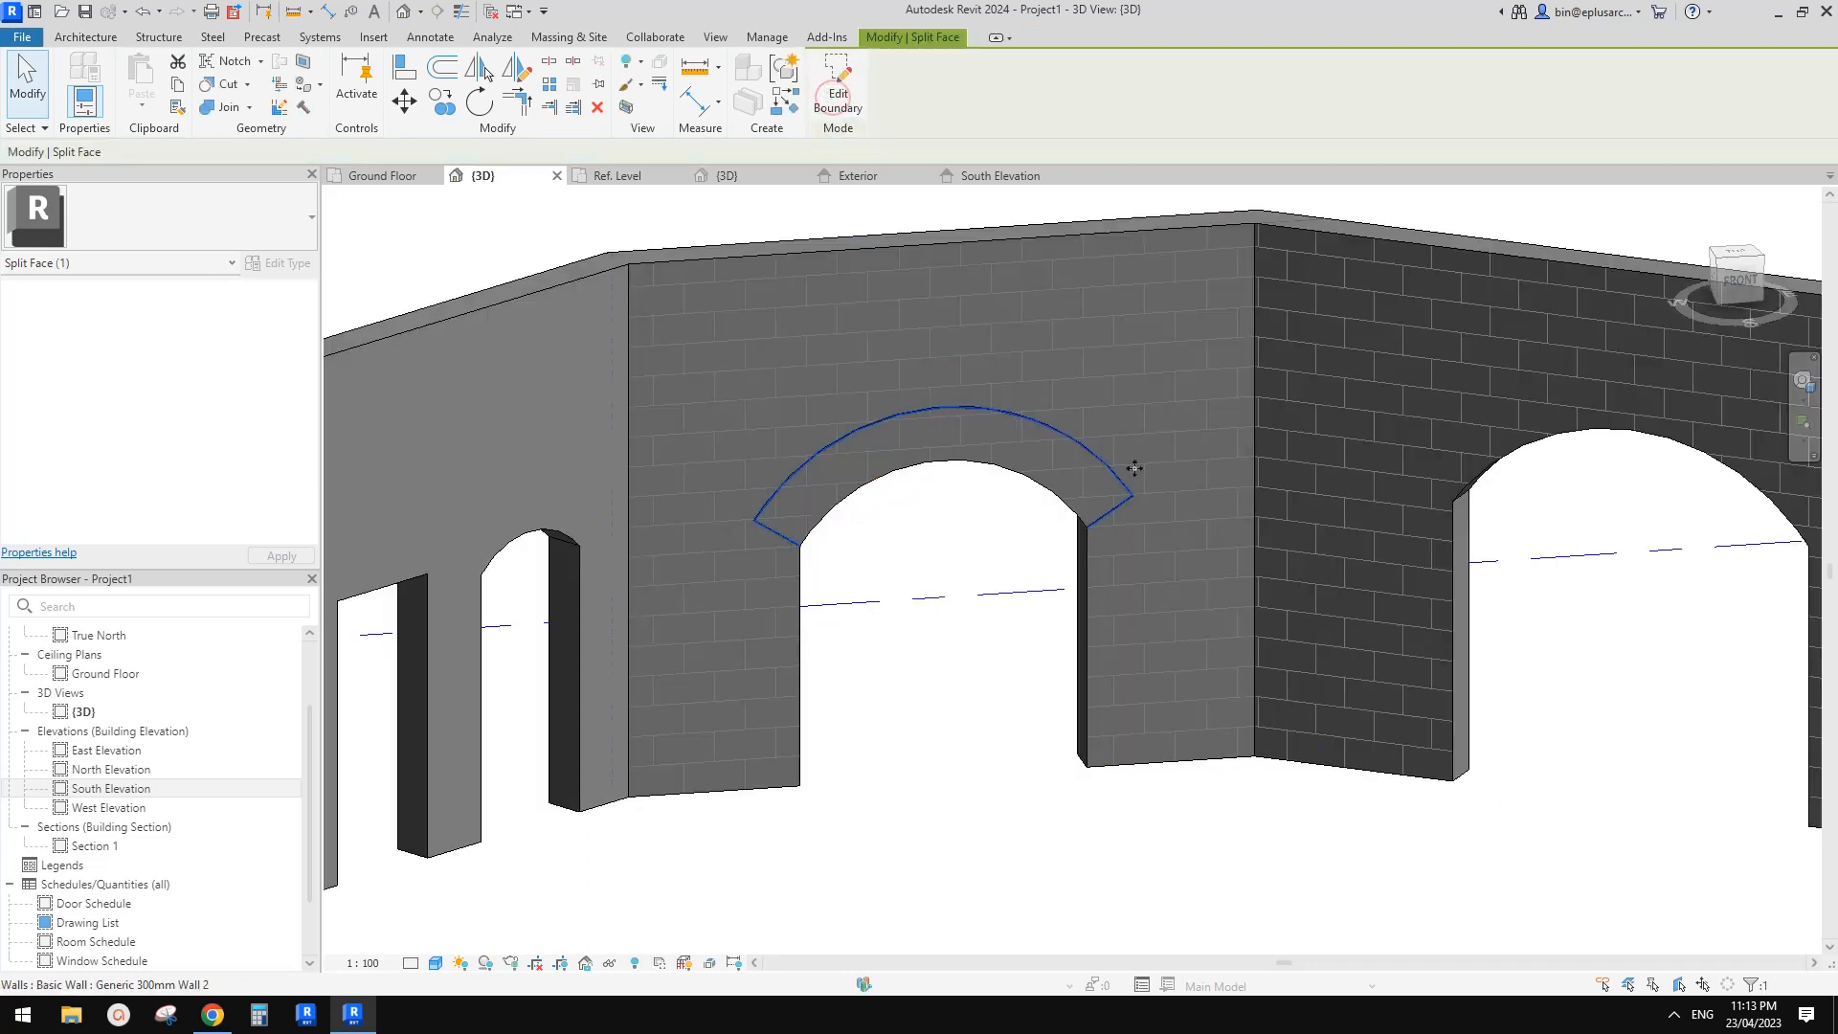
- Duplicate the Block material together with its assets in the Material Browser
scroll(917, 467, "up", 2)
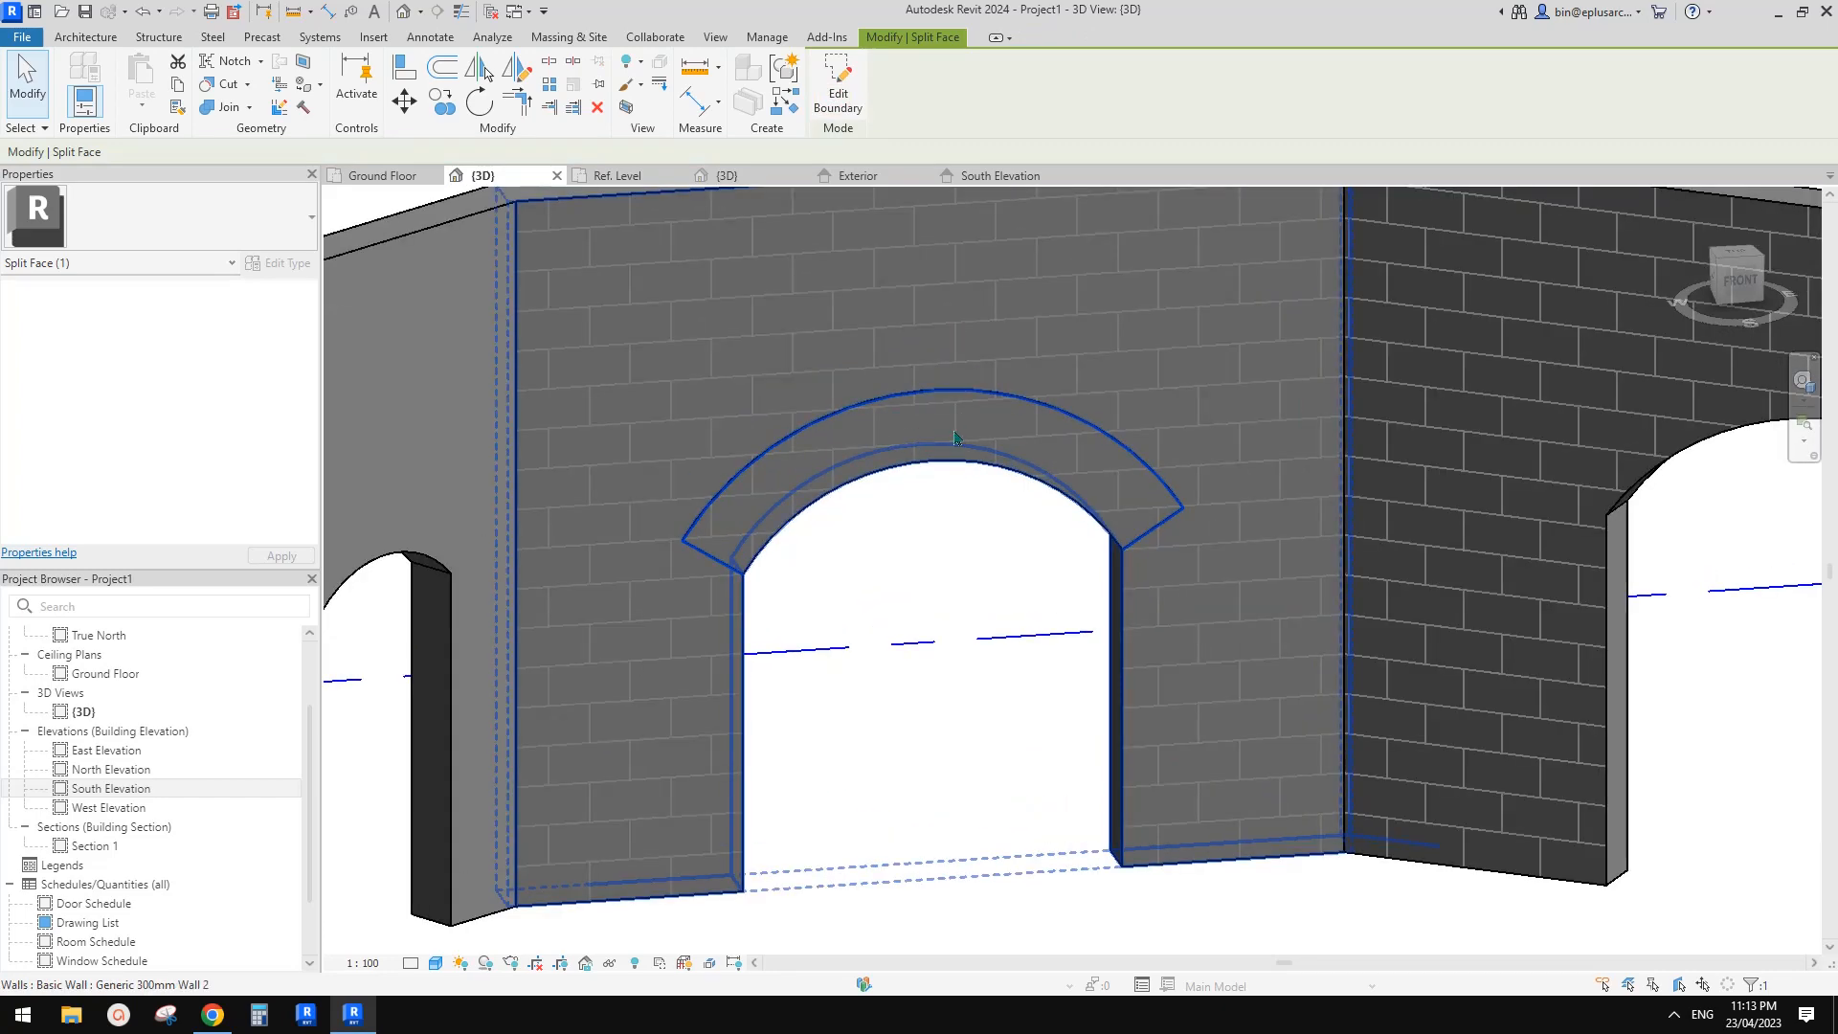
scroll(960, 415, "down", 2)
scroll(842, 490, "up", 2)
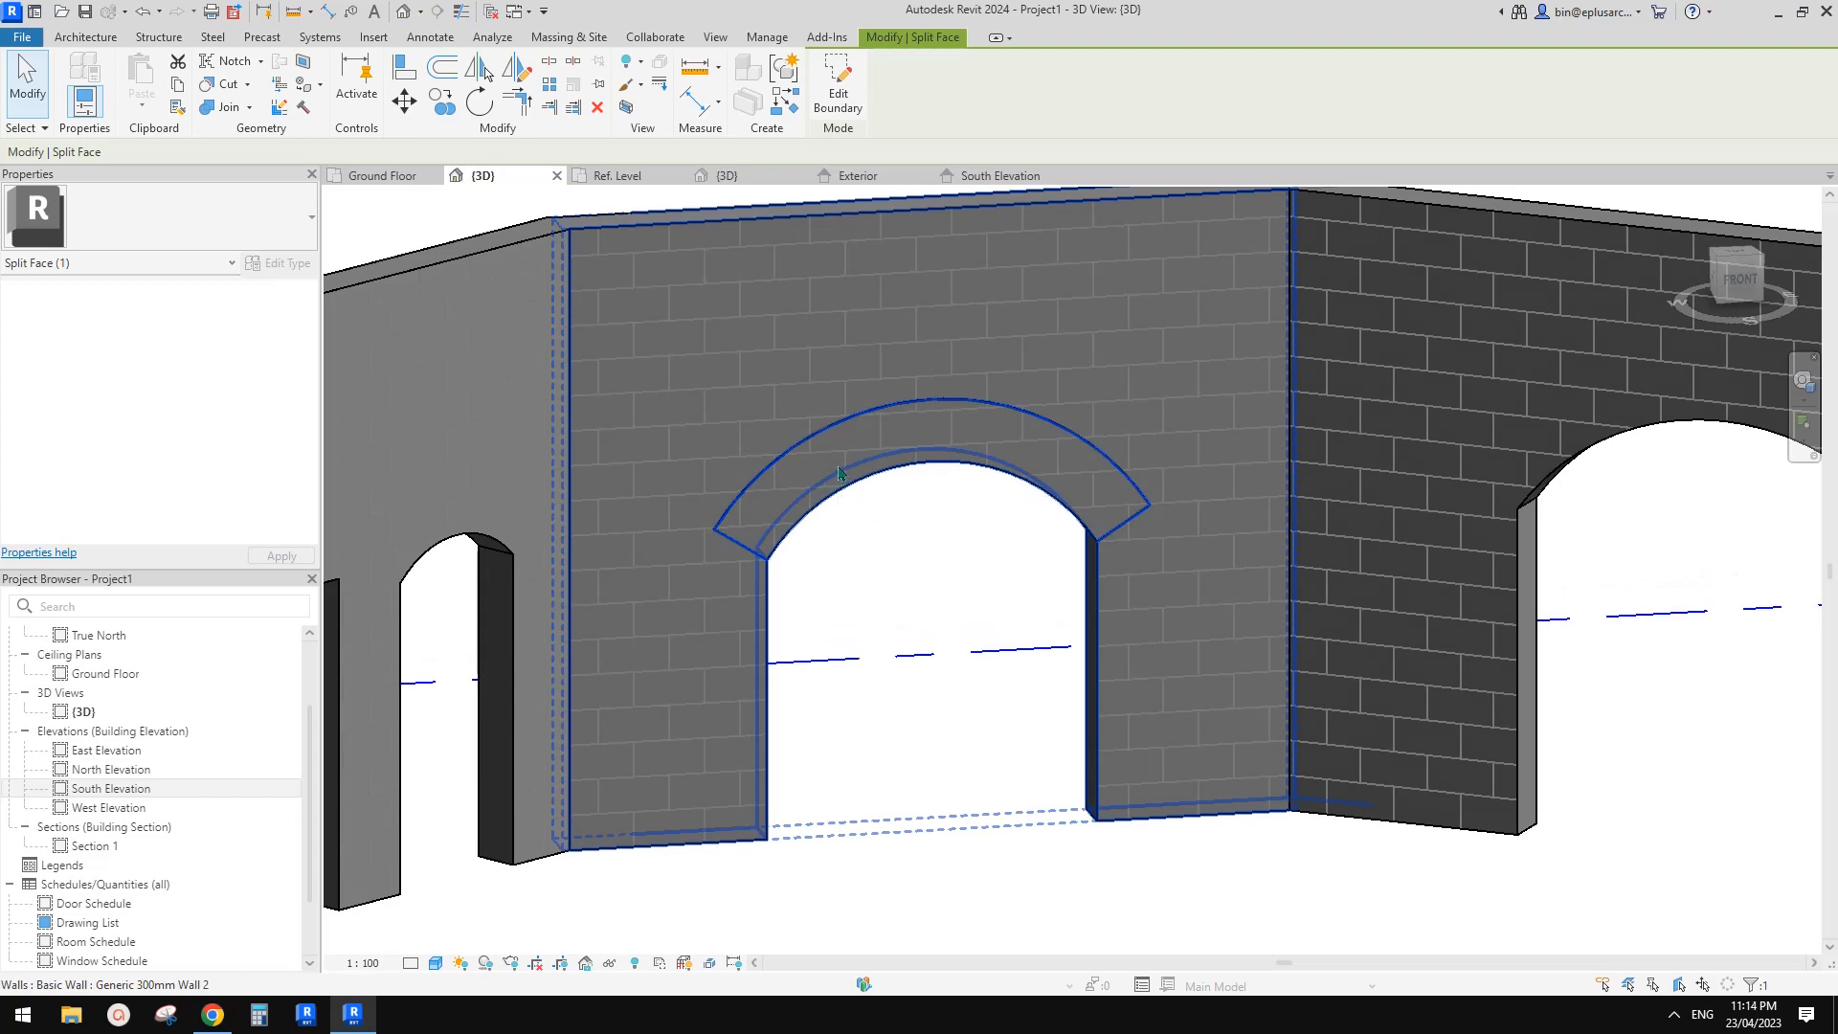
middle_click_drag(906, 457, 928, 533, "shift")
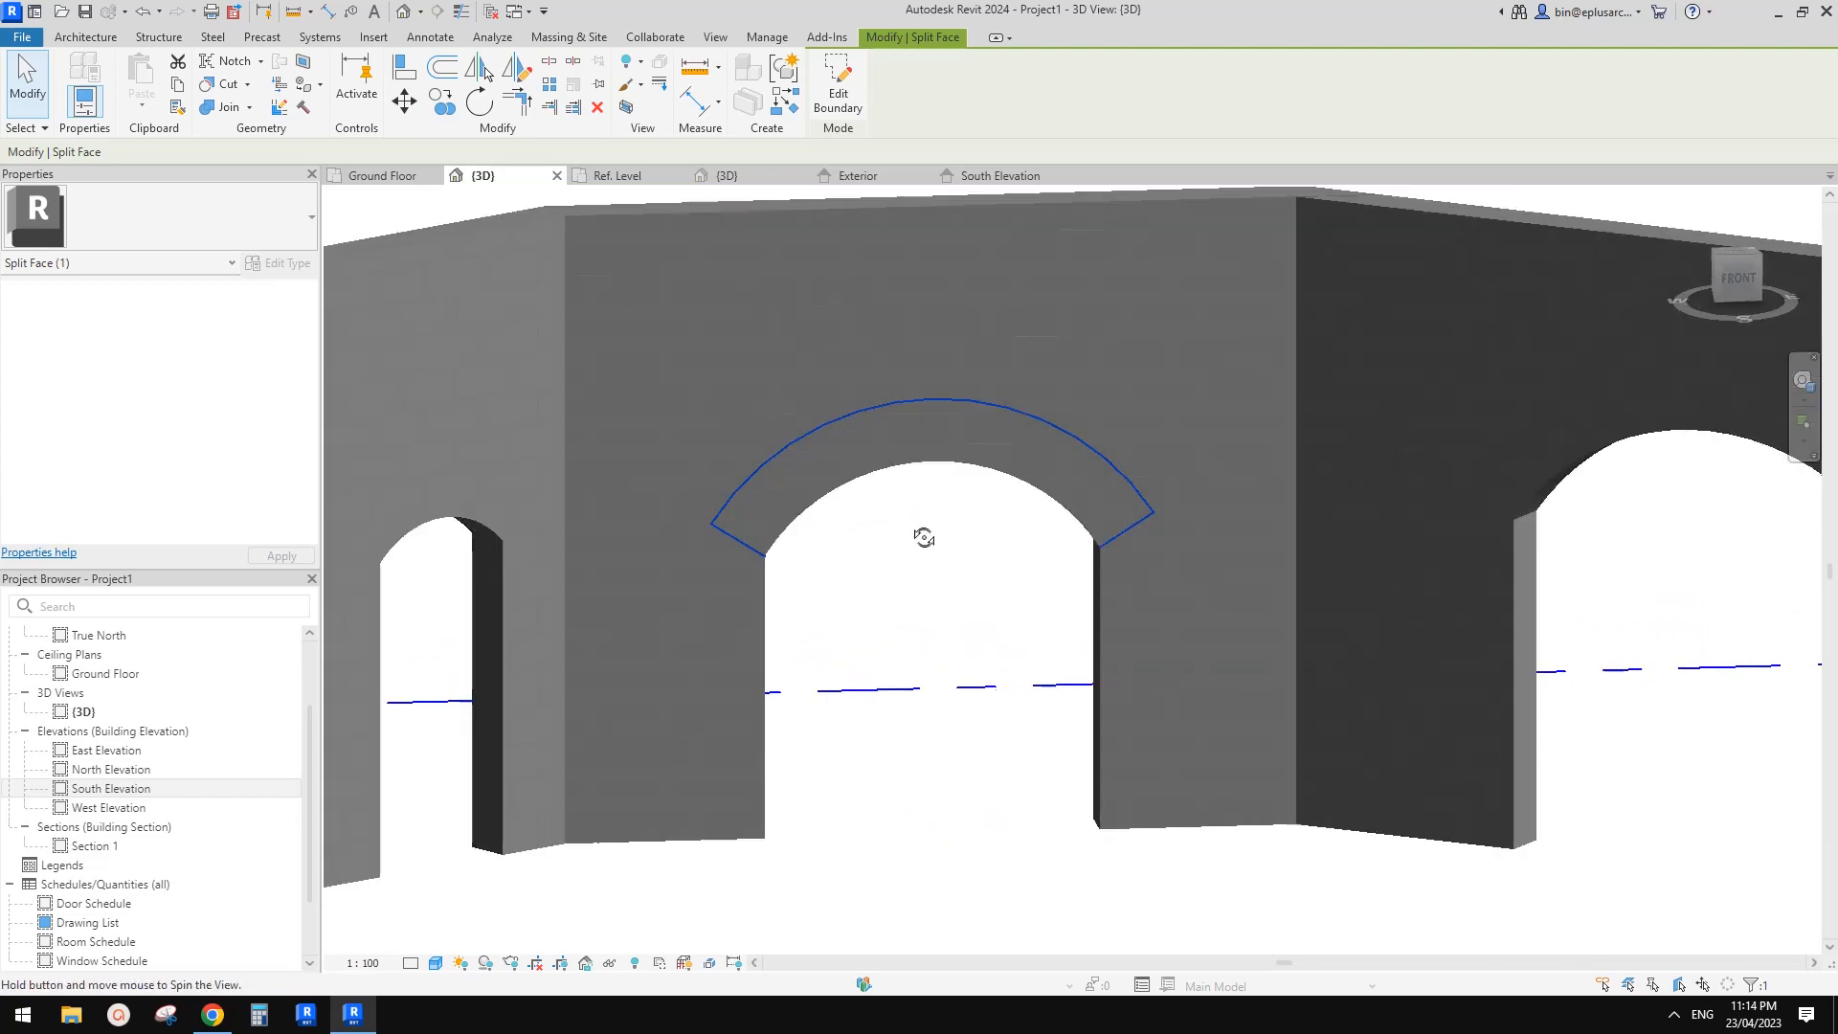
left_click(765, 37)
left_click(106, 91)
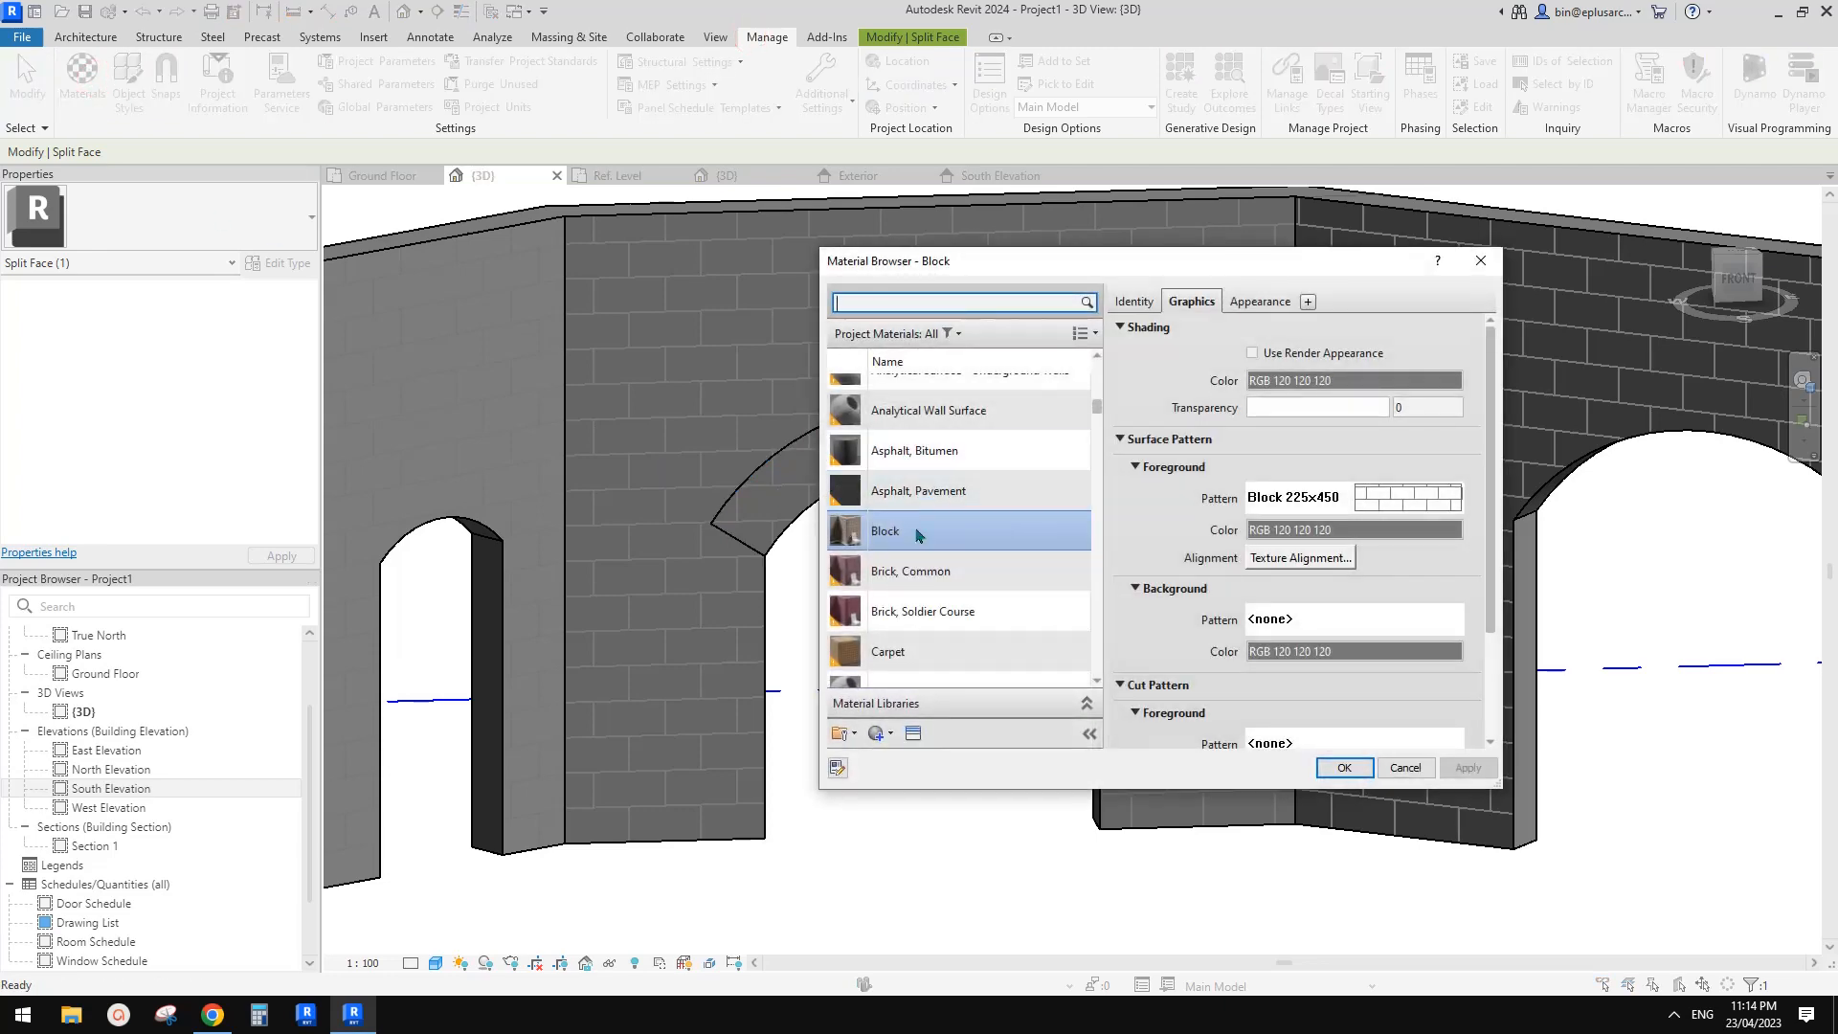
scroll(948, 450, "up", 1)
left_click_drag(1071, 260, 1123, 509)
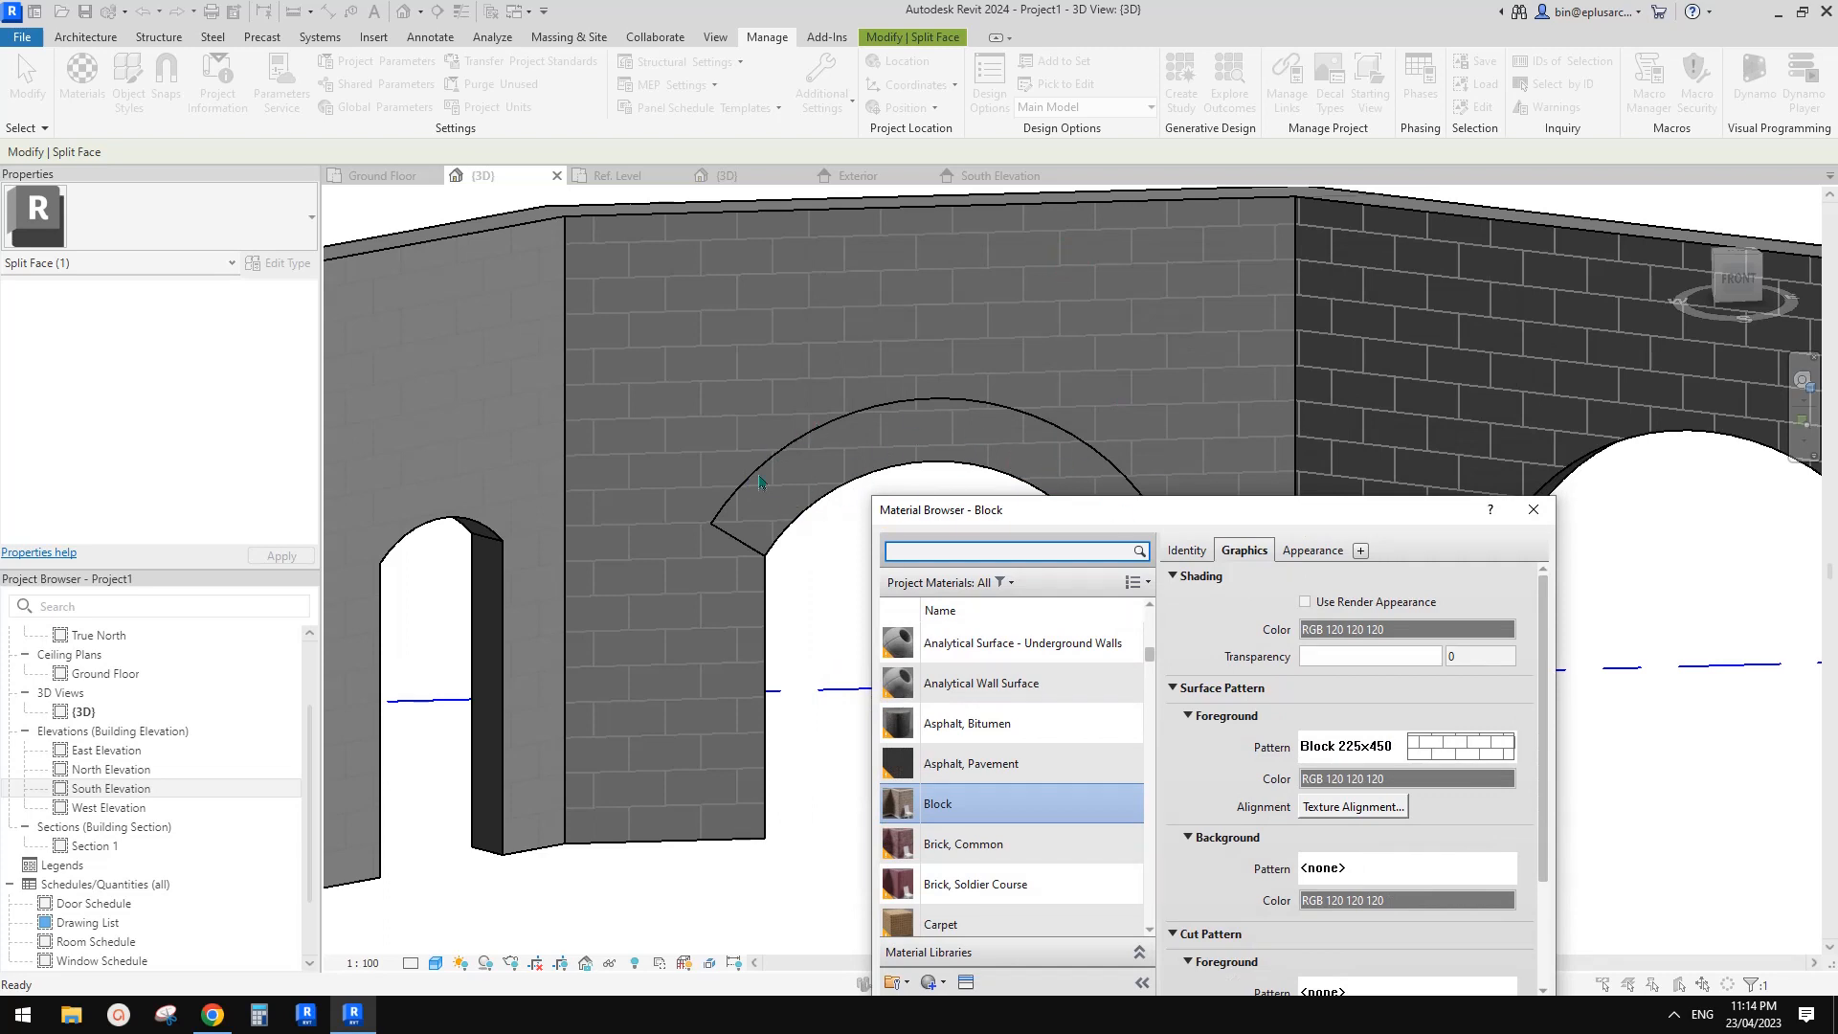
left_click_drag(1180, 512, 1077, 259)
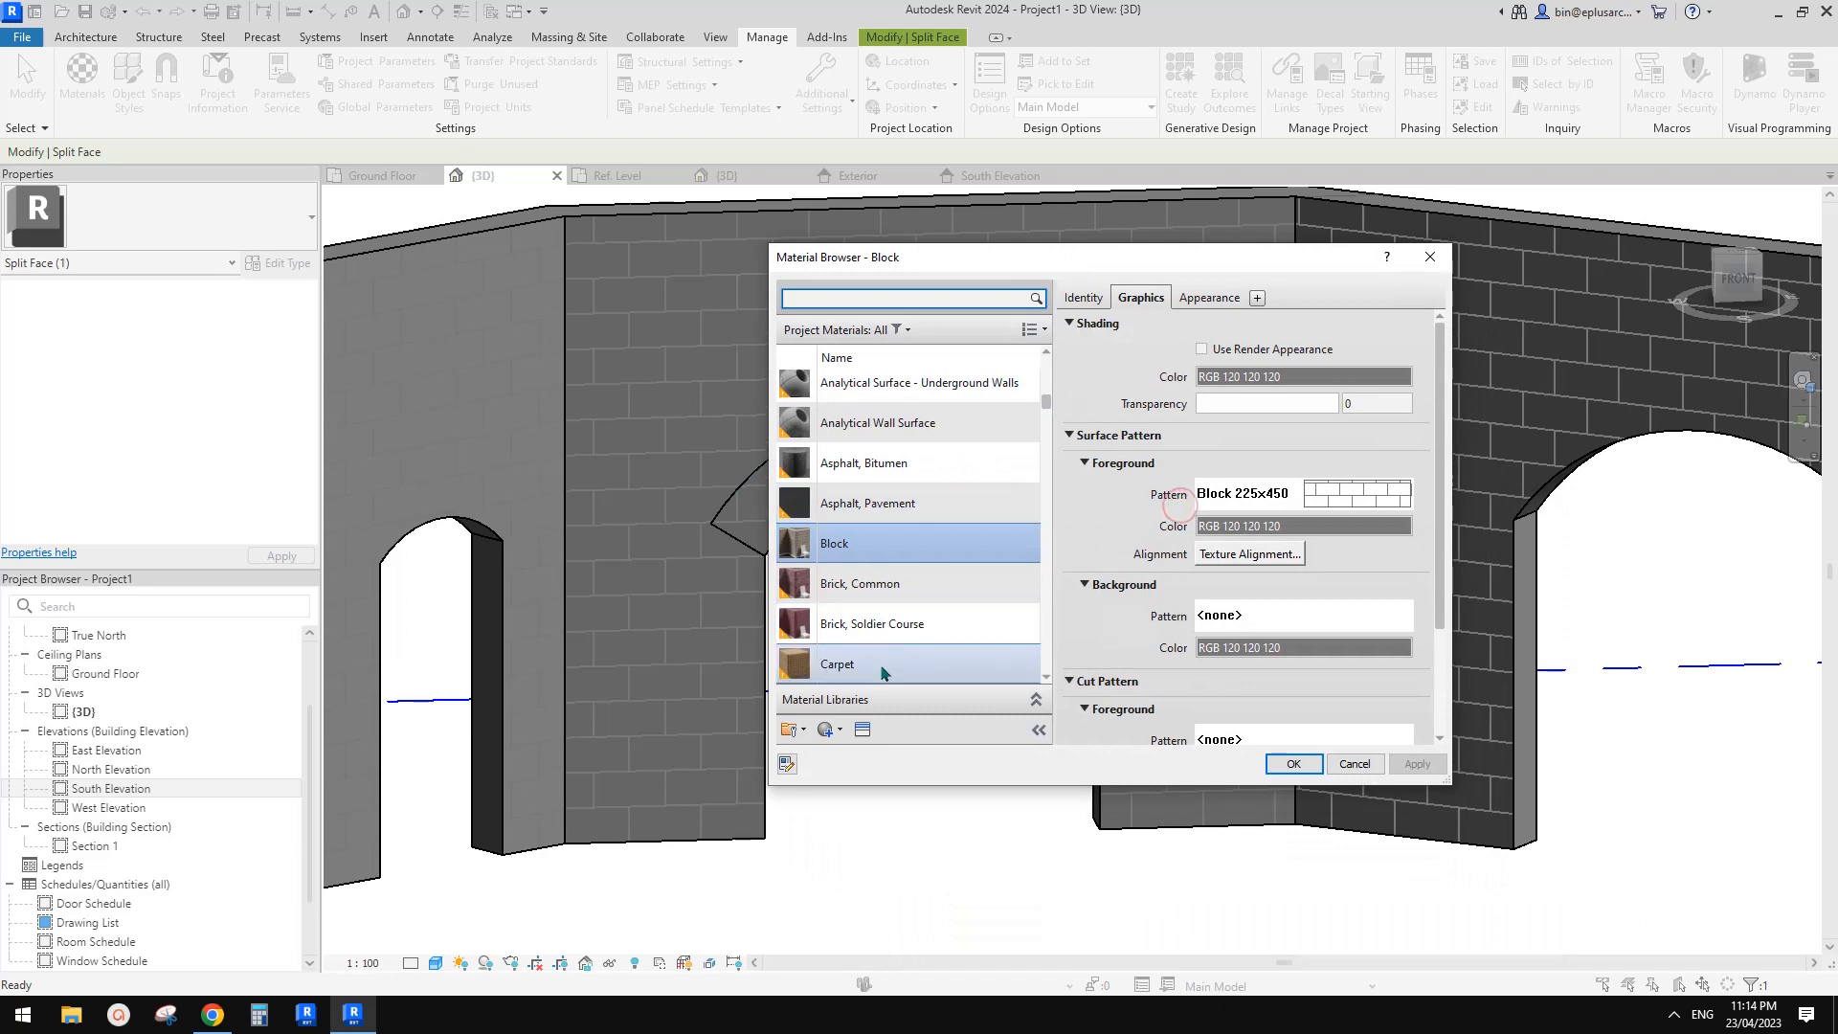
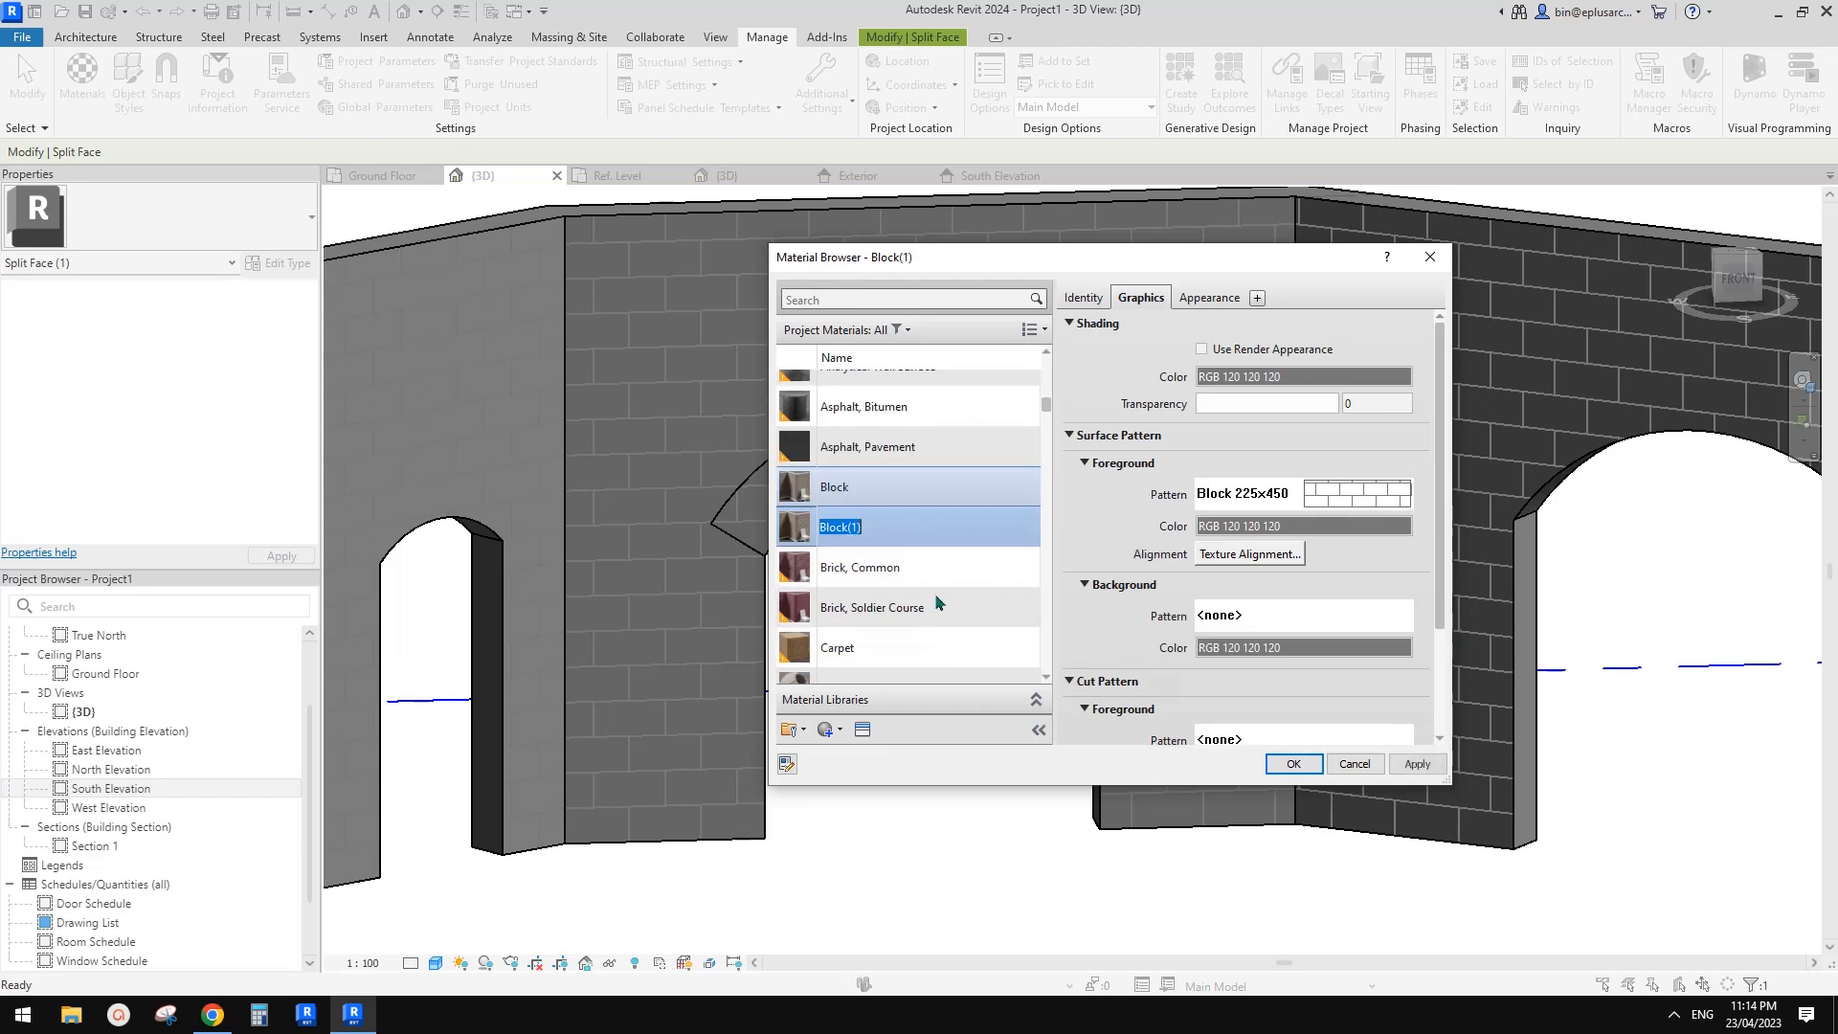
left_click(883, 488)
left_click(883, 527)
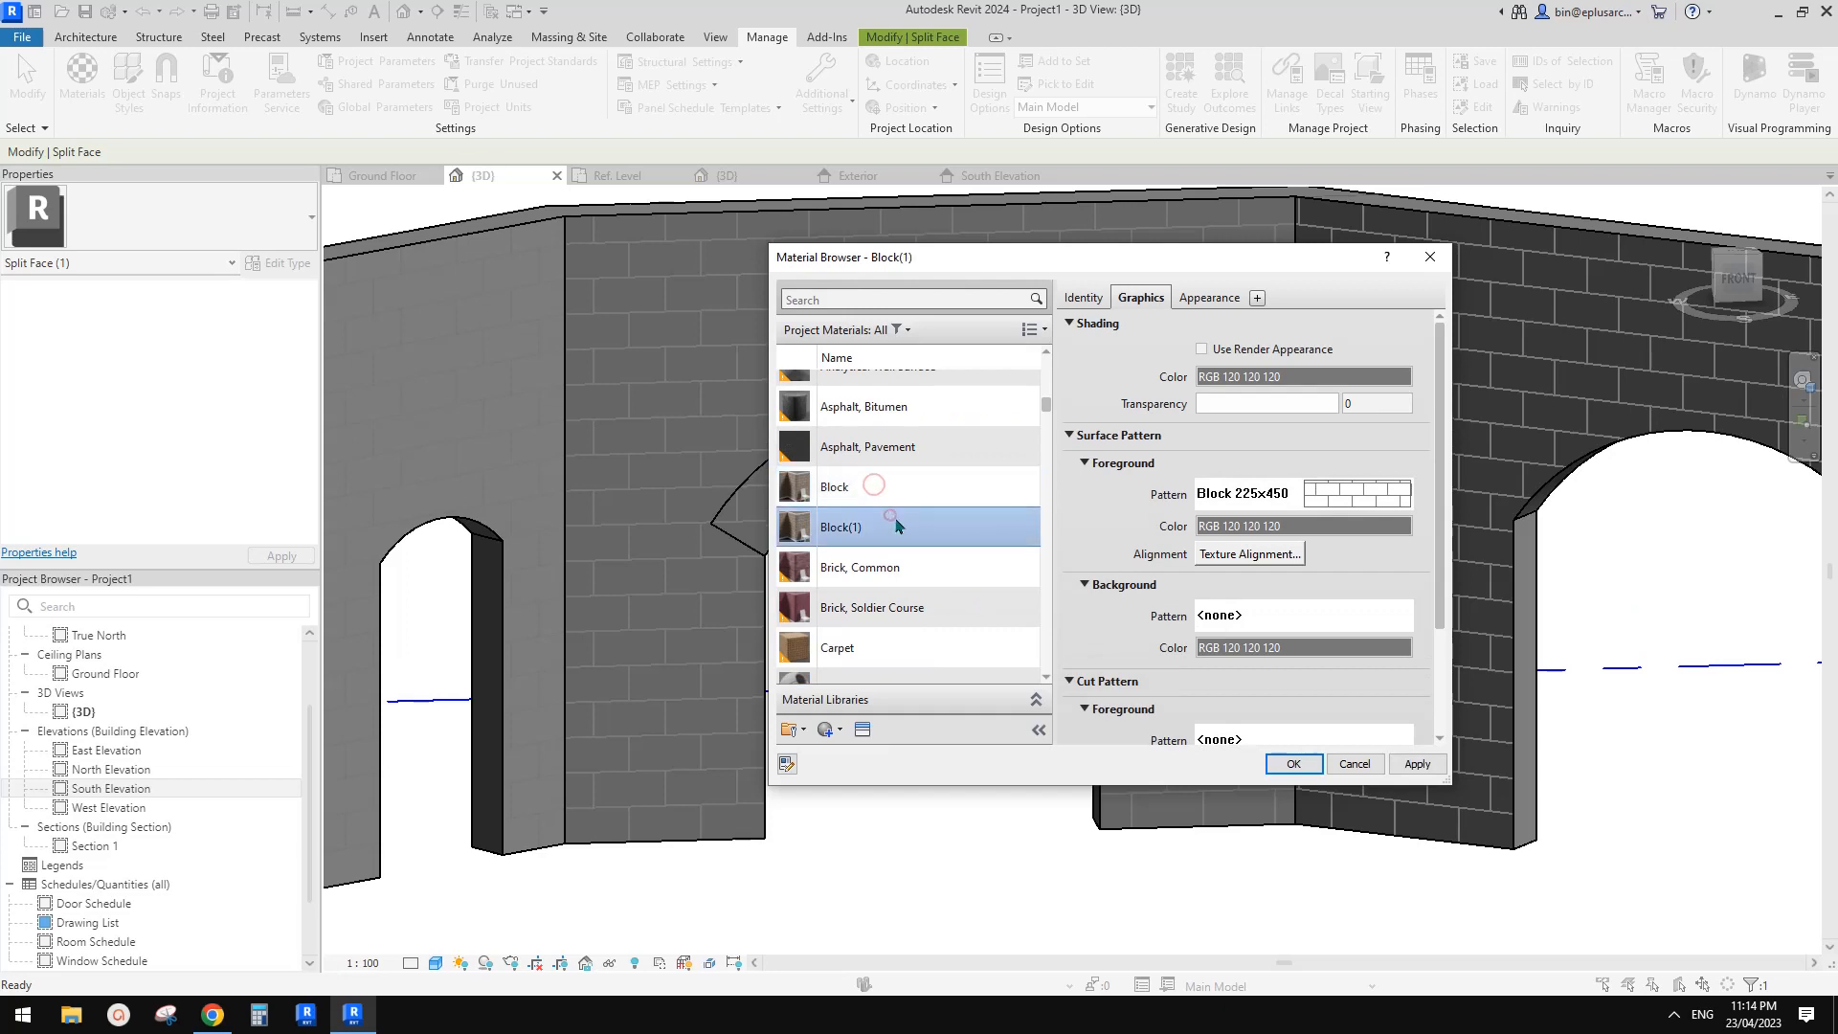
- Compare the appearance of Block and its copy, and set the copy's foreground surface pattern to none
left_click(1210, 299)
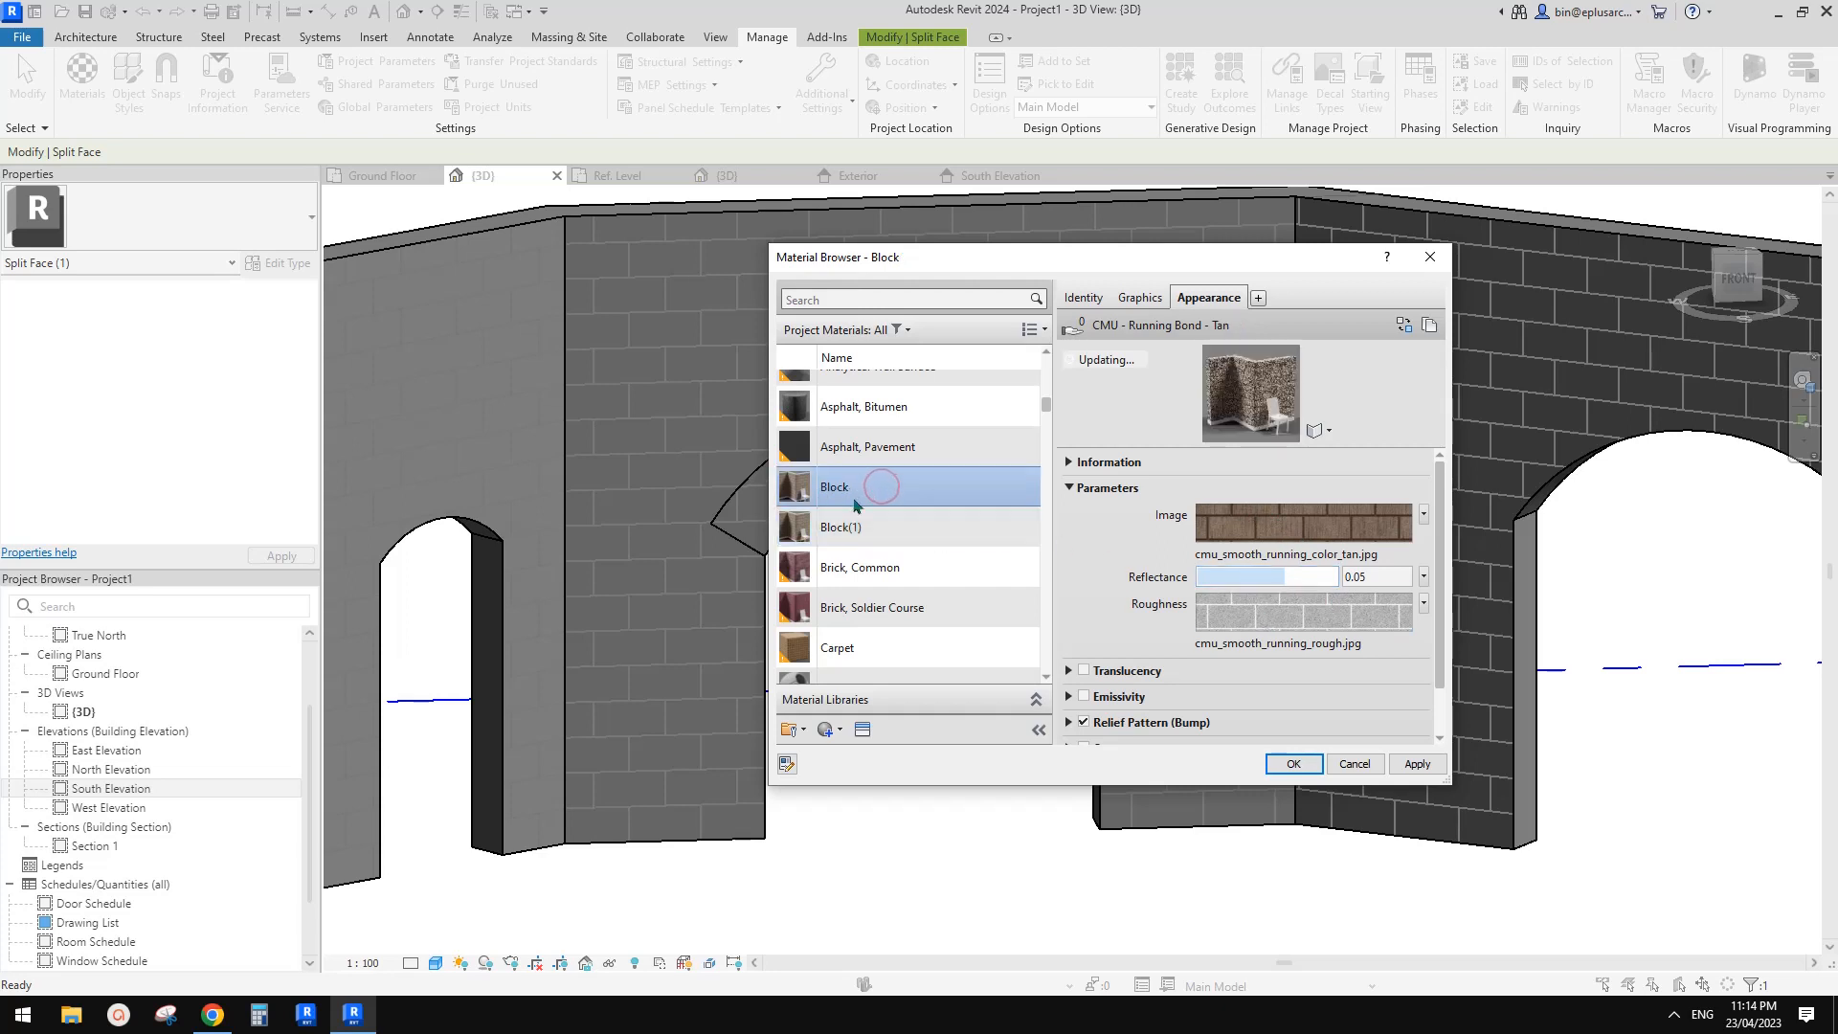
left_click(872, 533)
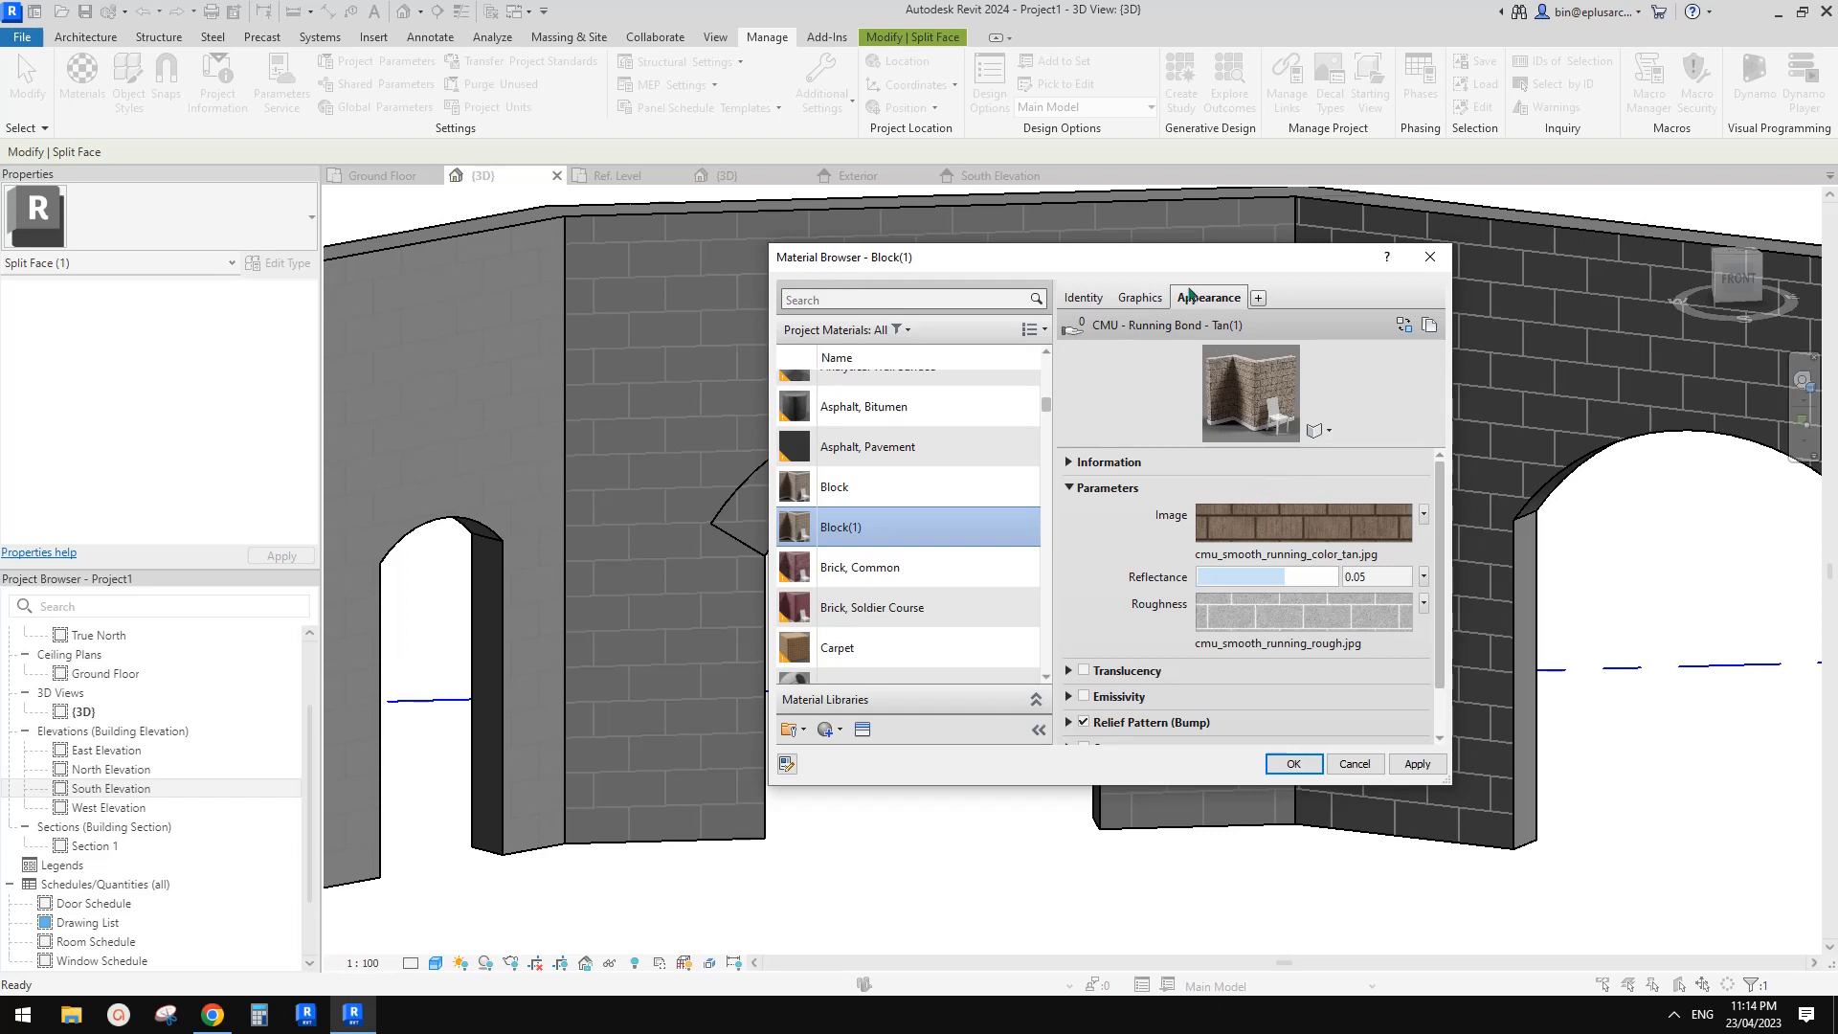
left_click(1154, 299)
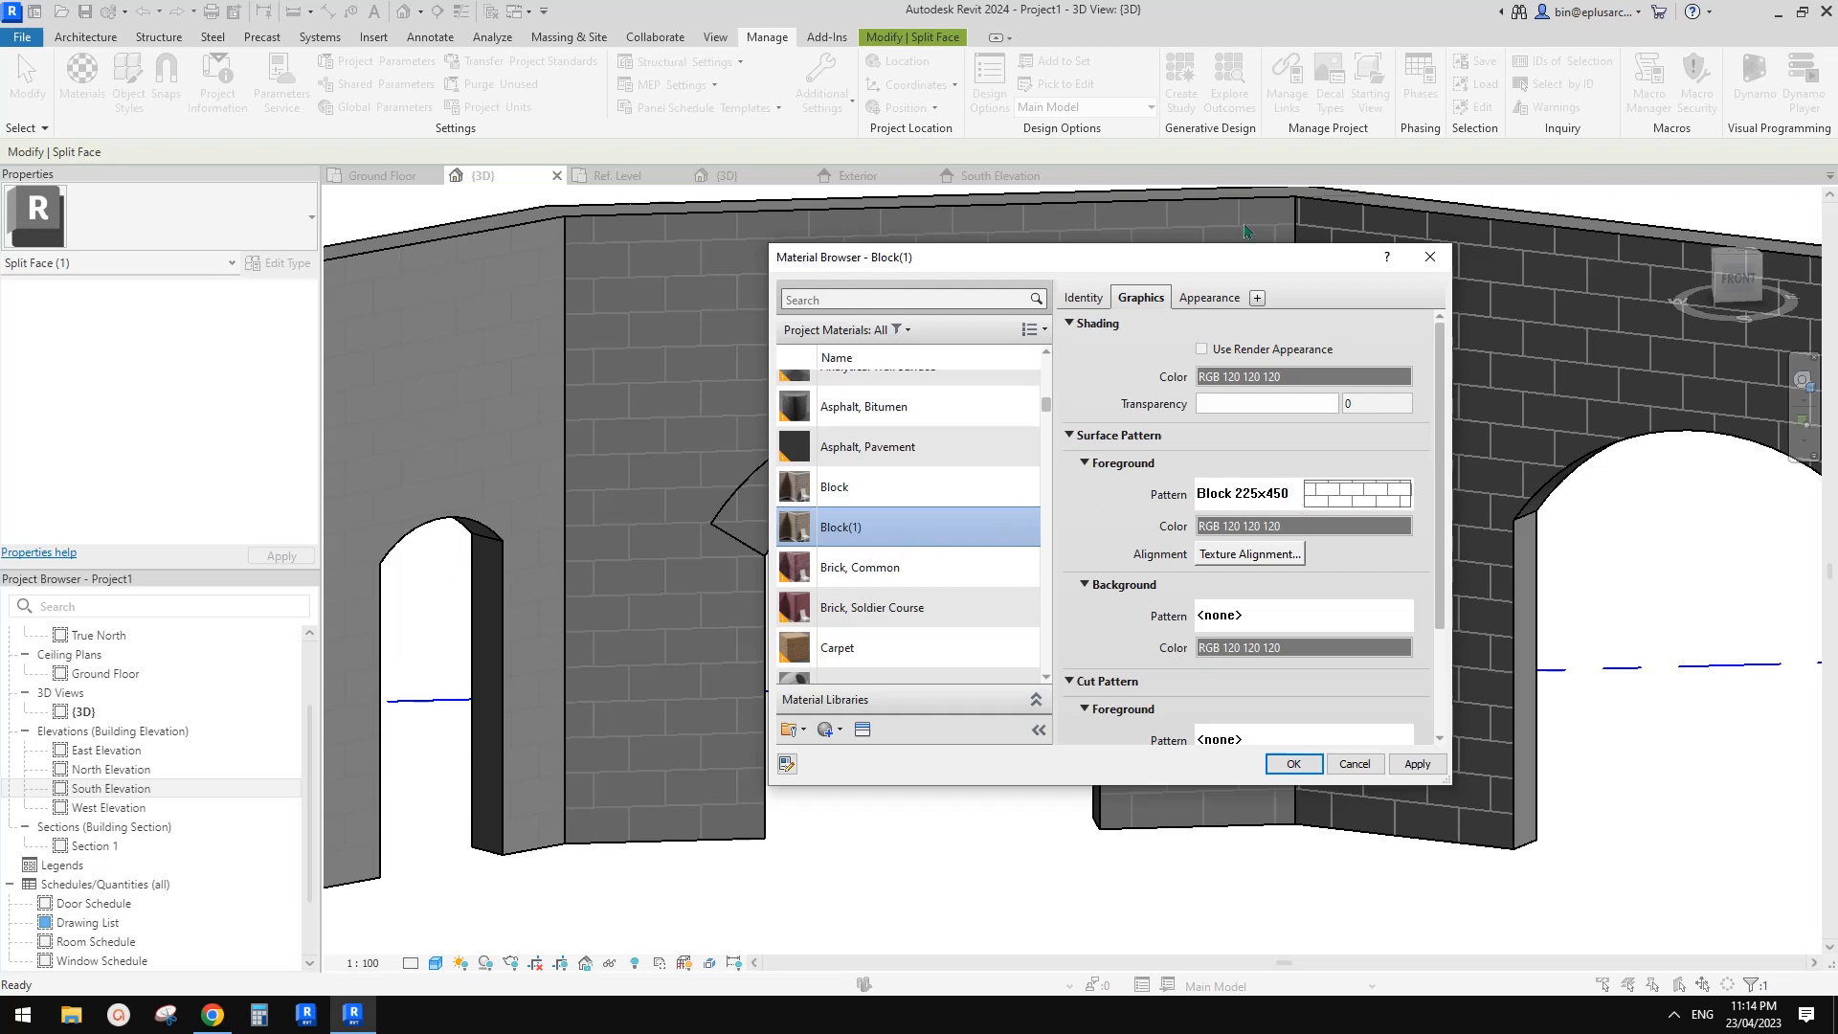
left_click_drag(1275, 258, 1311, 281)
scroll(991, 413, "up", 1)
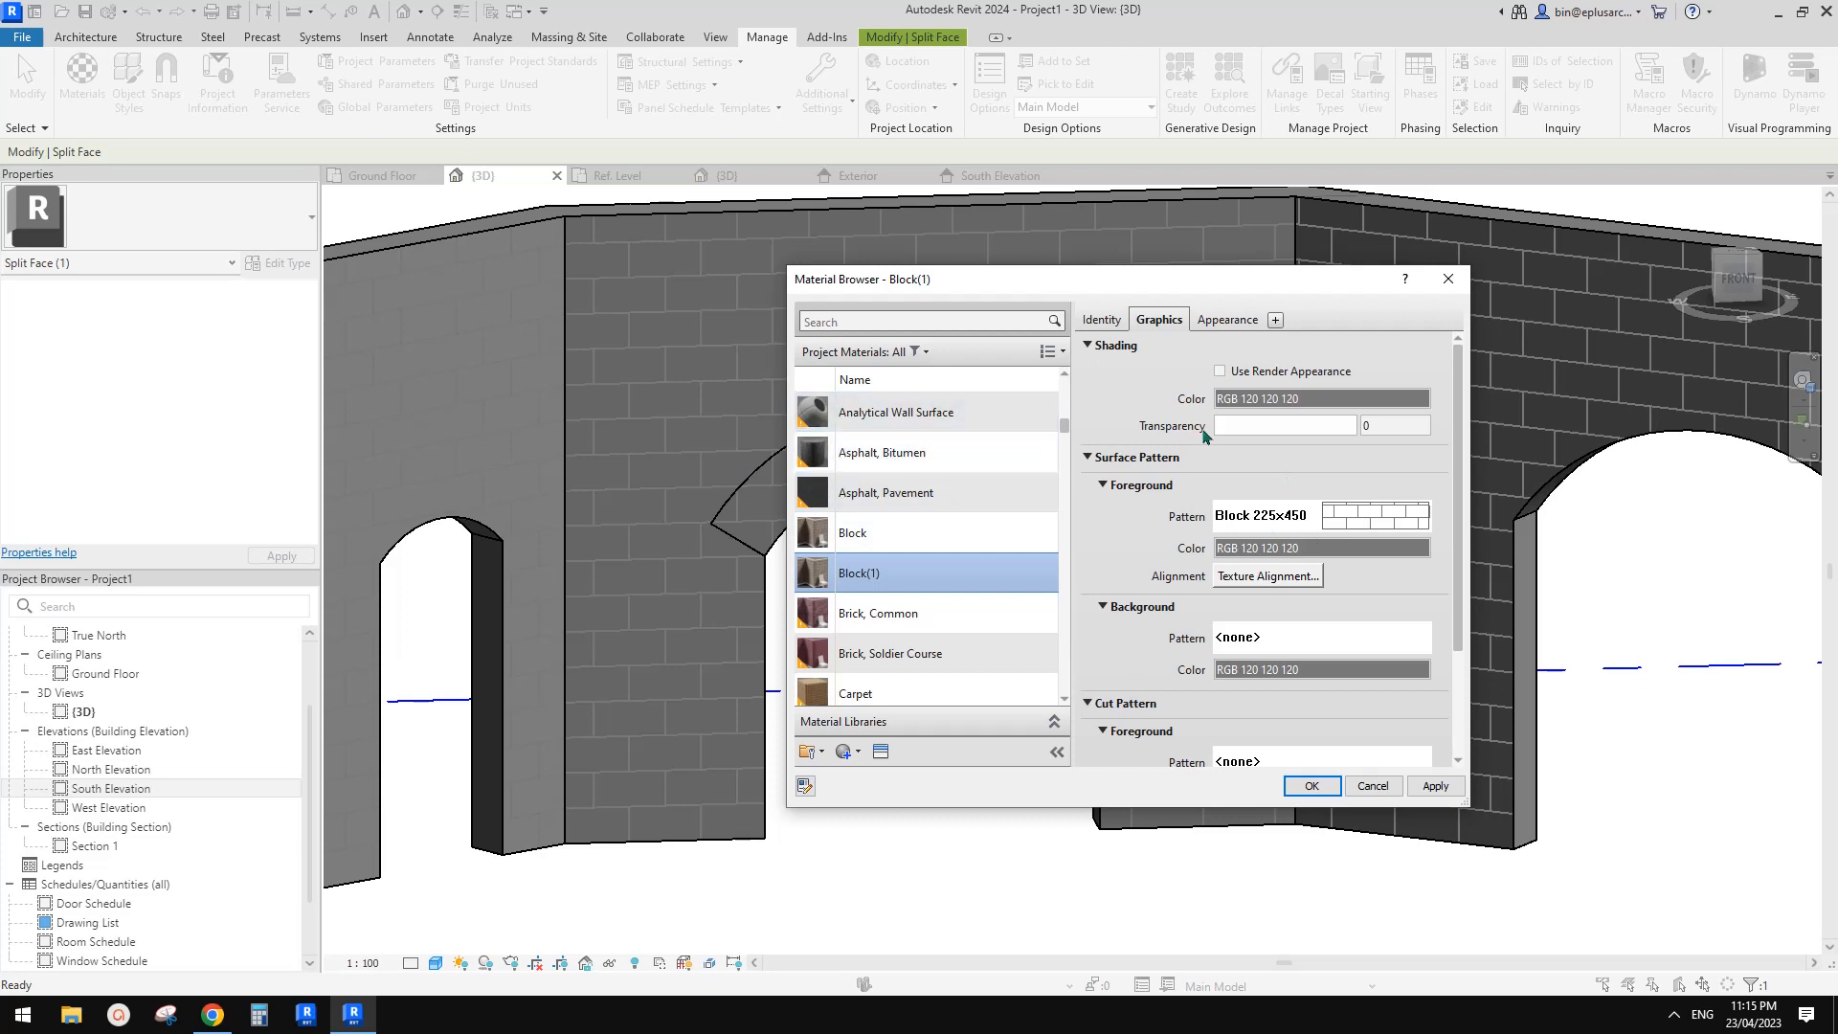
left_click(1340, 520)
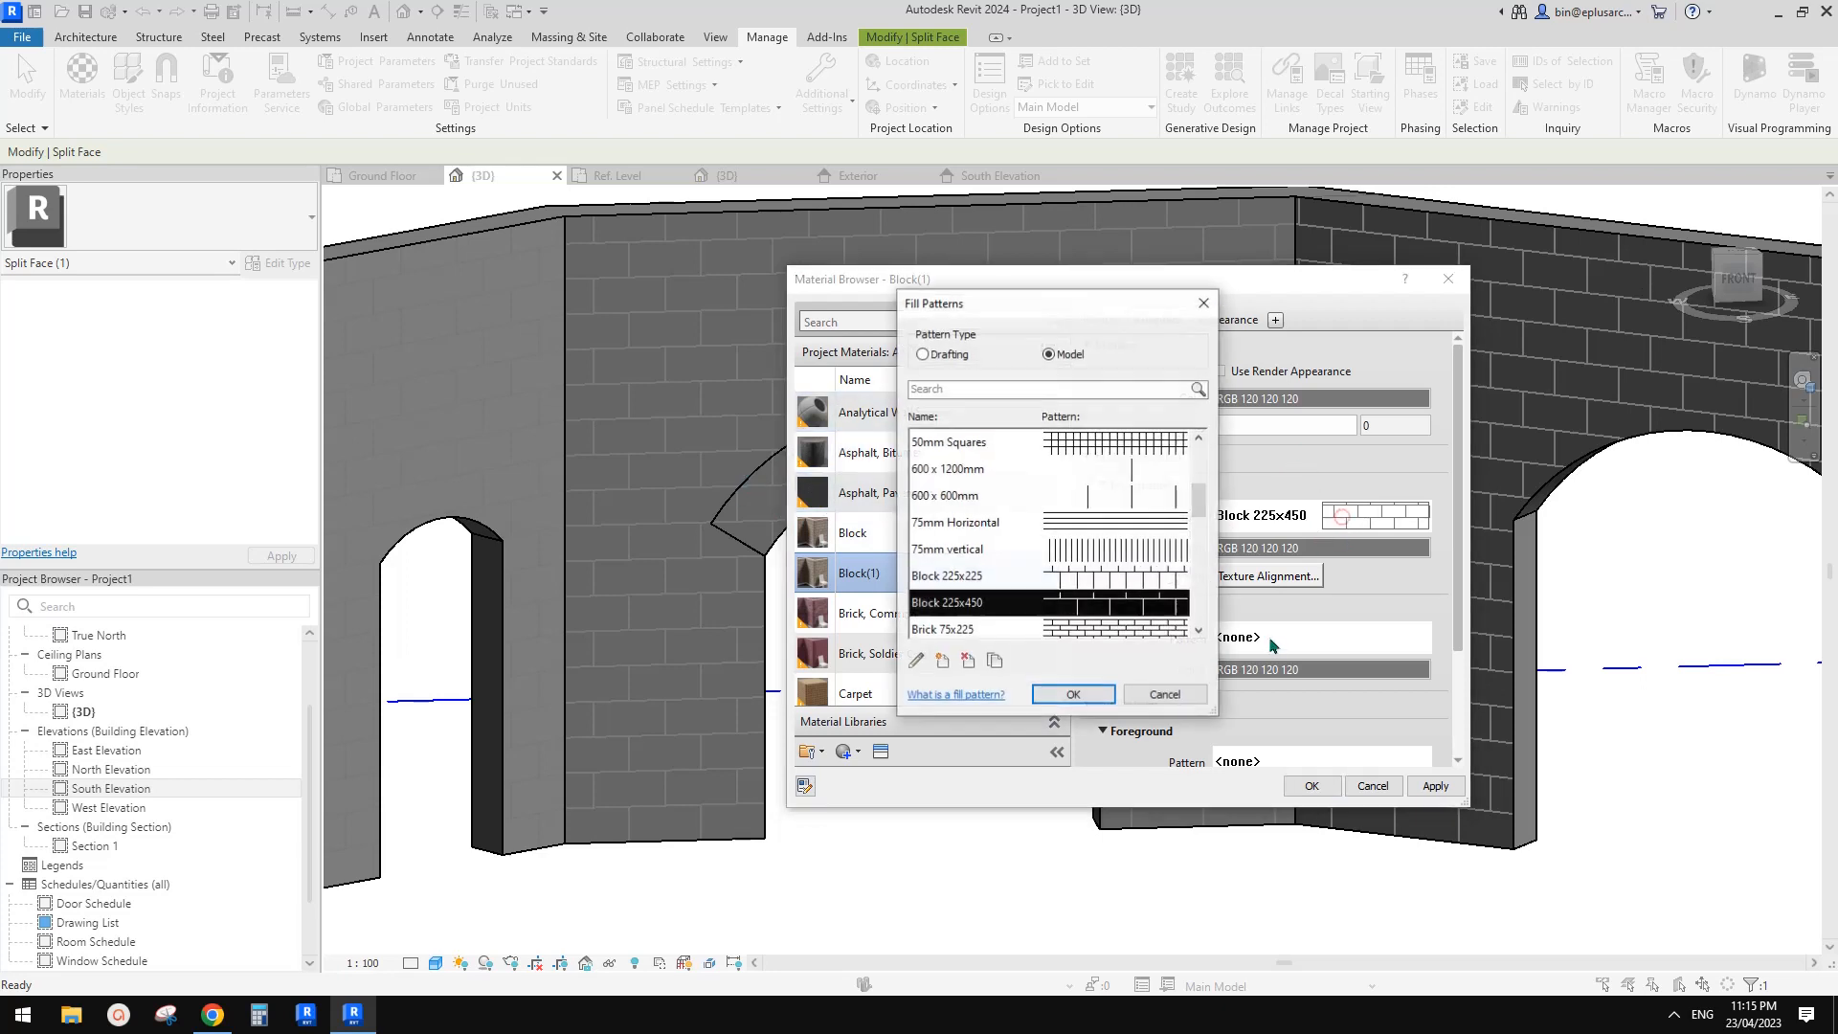
left_click(1090, 443)
left_click(1073, 695)
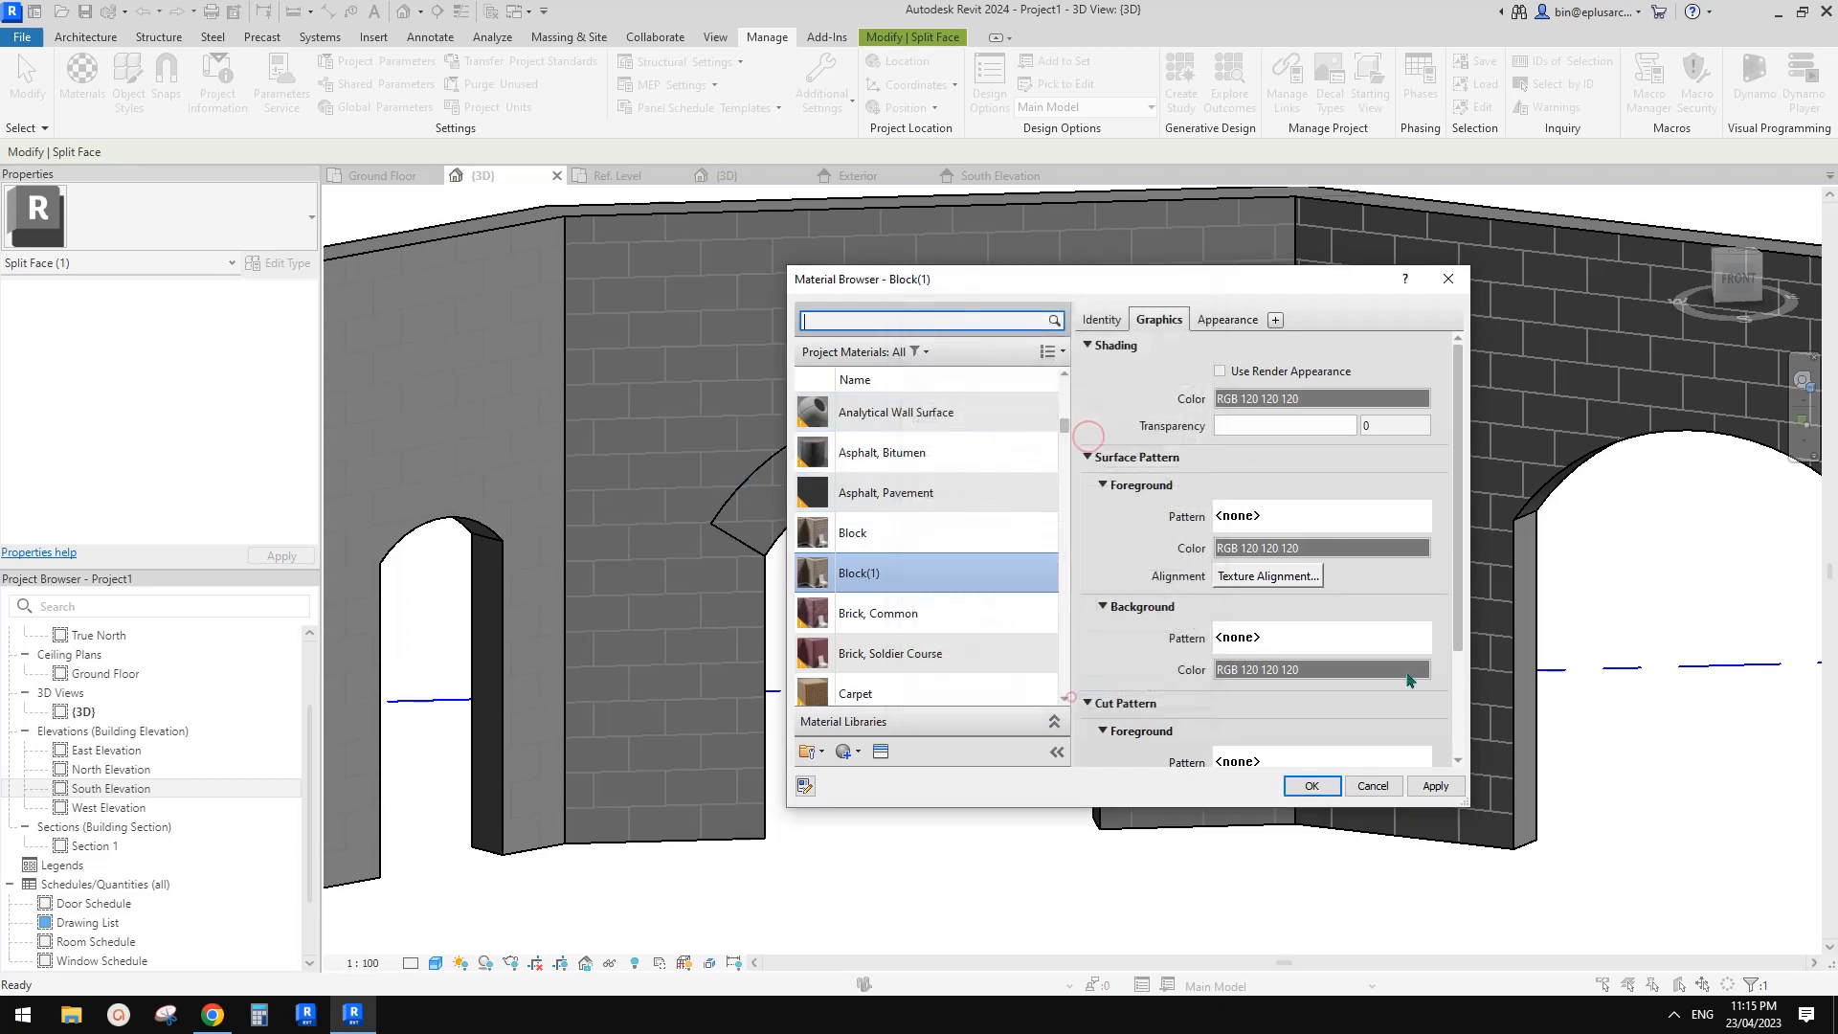
left_click(1311, 785)
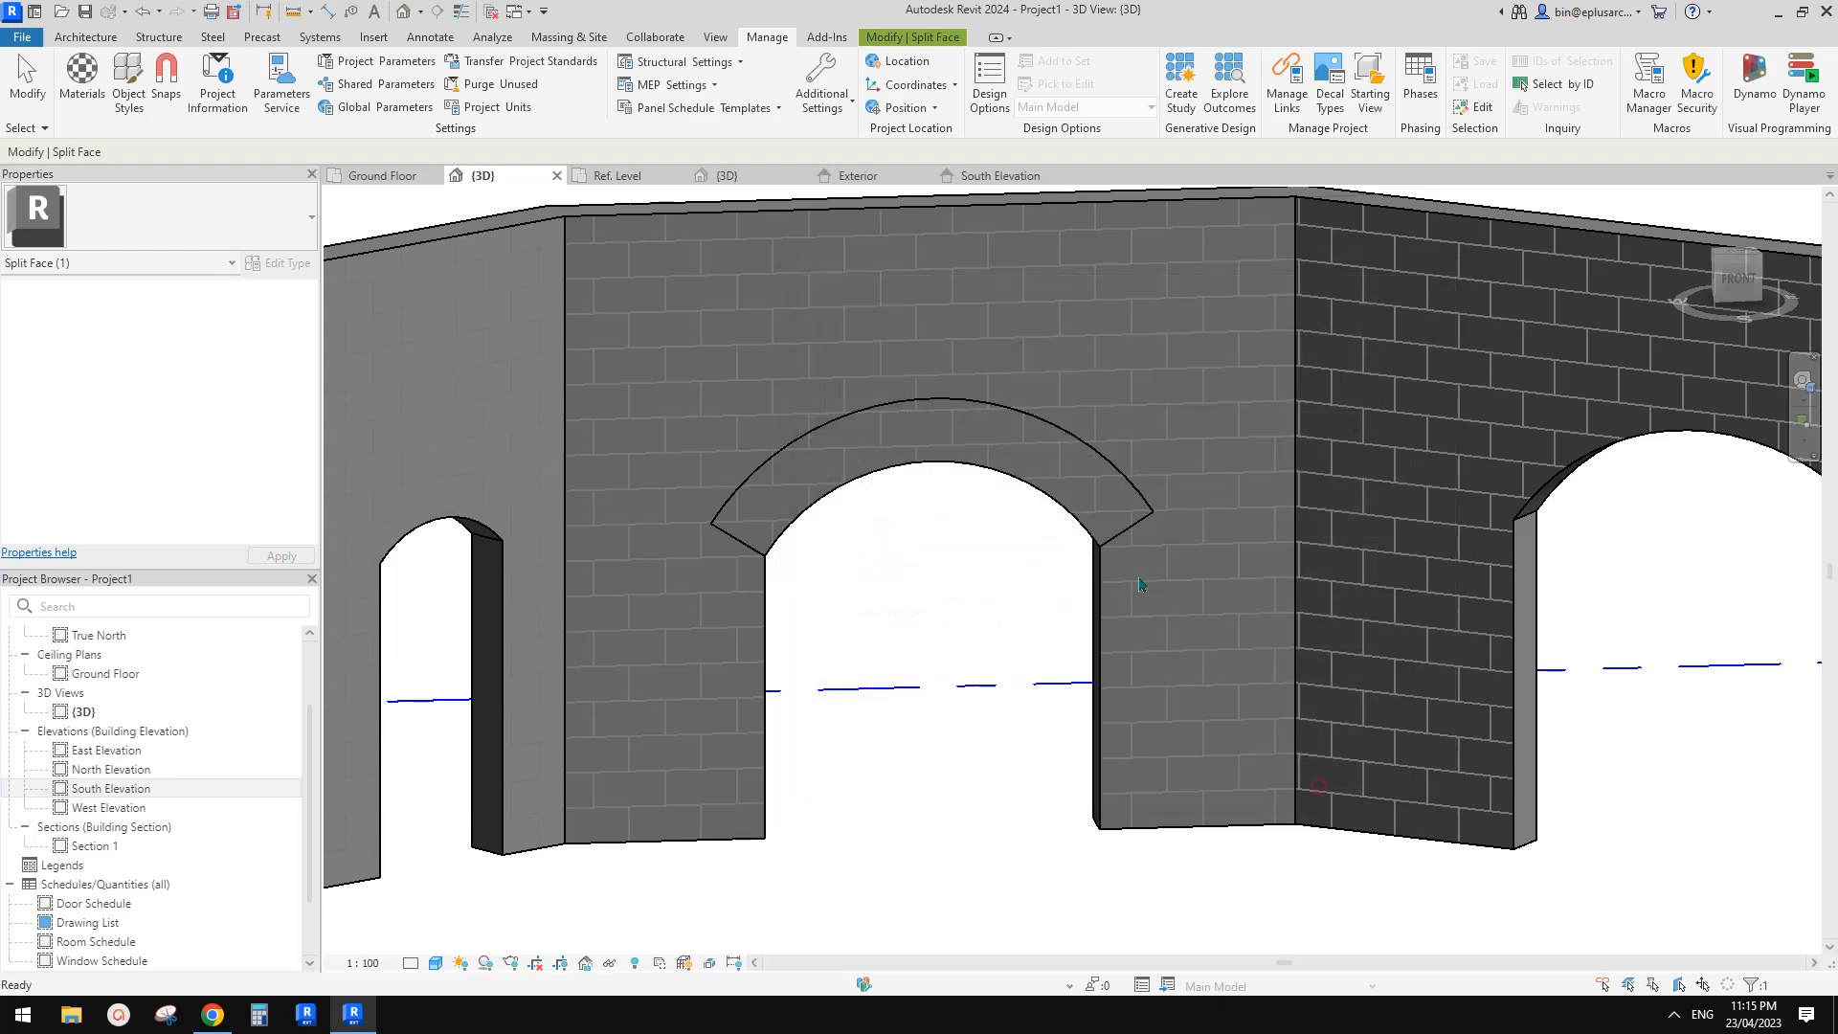
- Paint the split arch face above the central opening with the Block(1) material
left_click(883, 37)
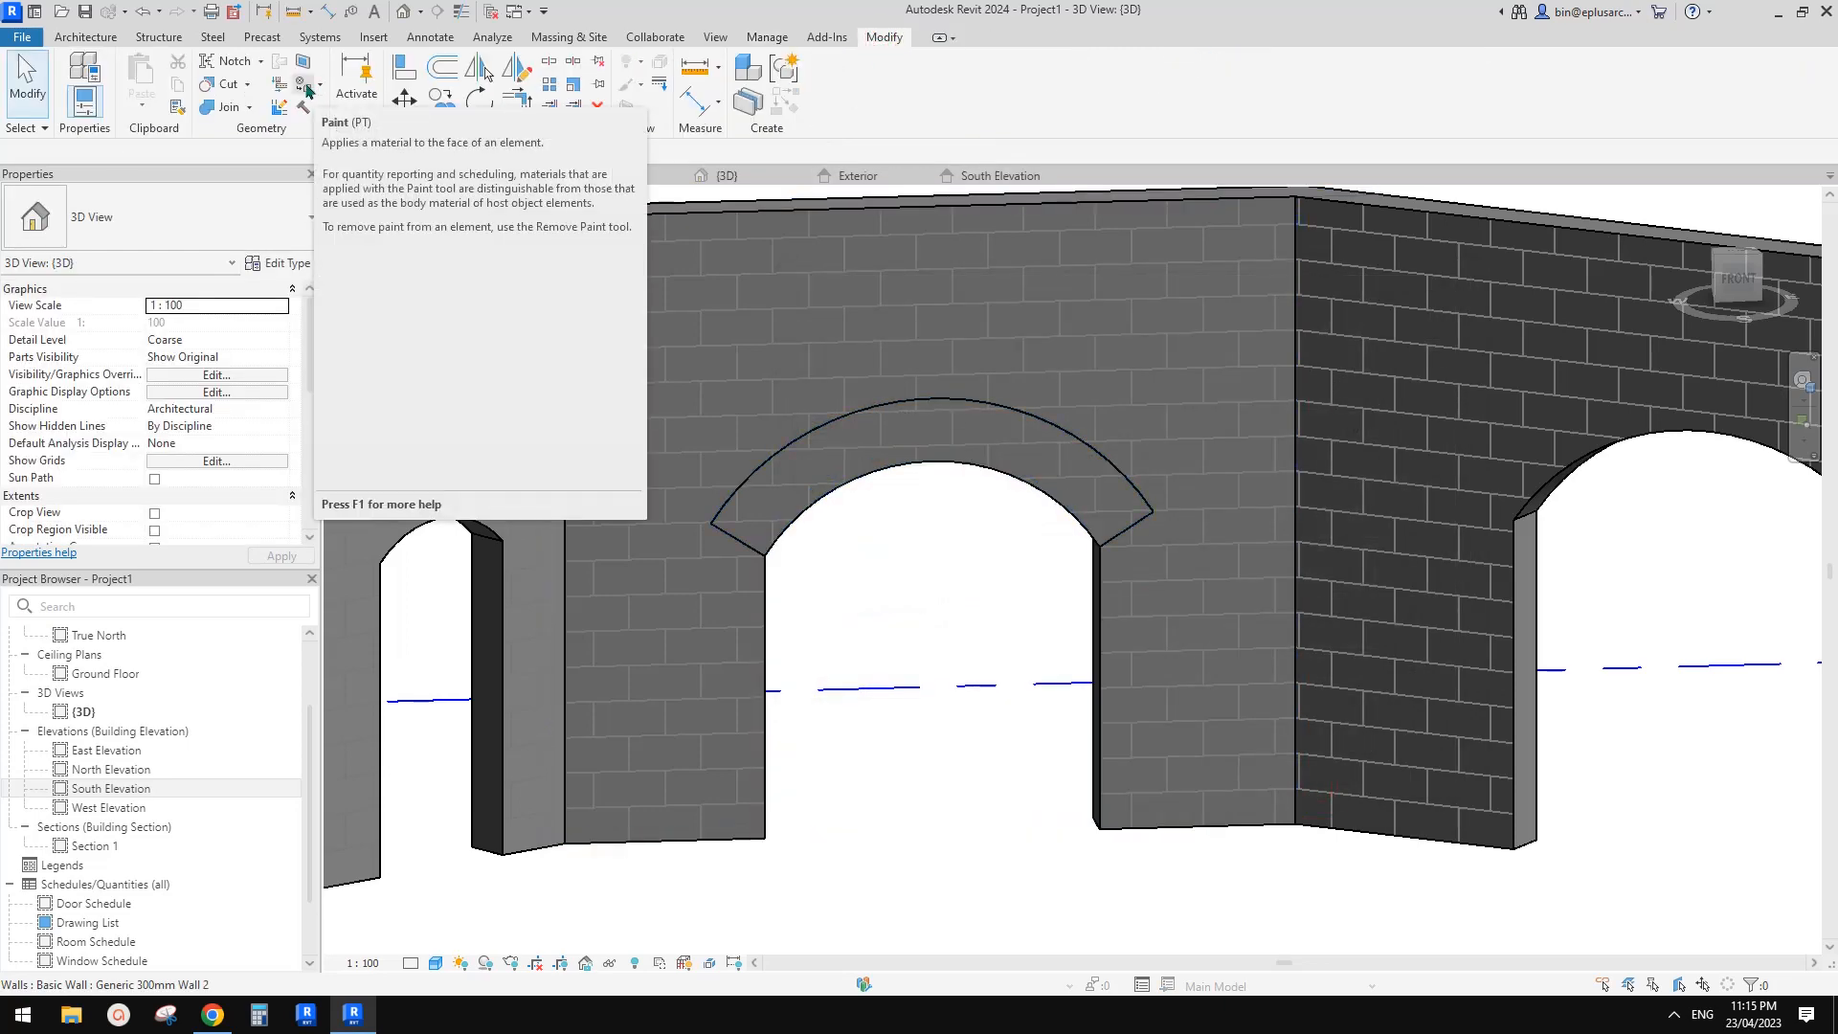
left_click(304, 89)
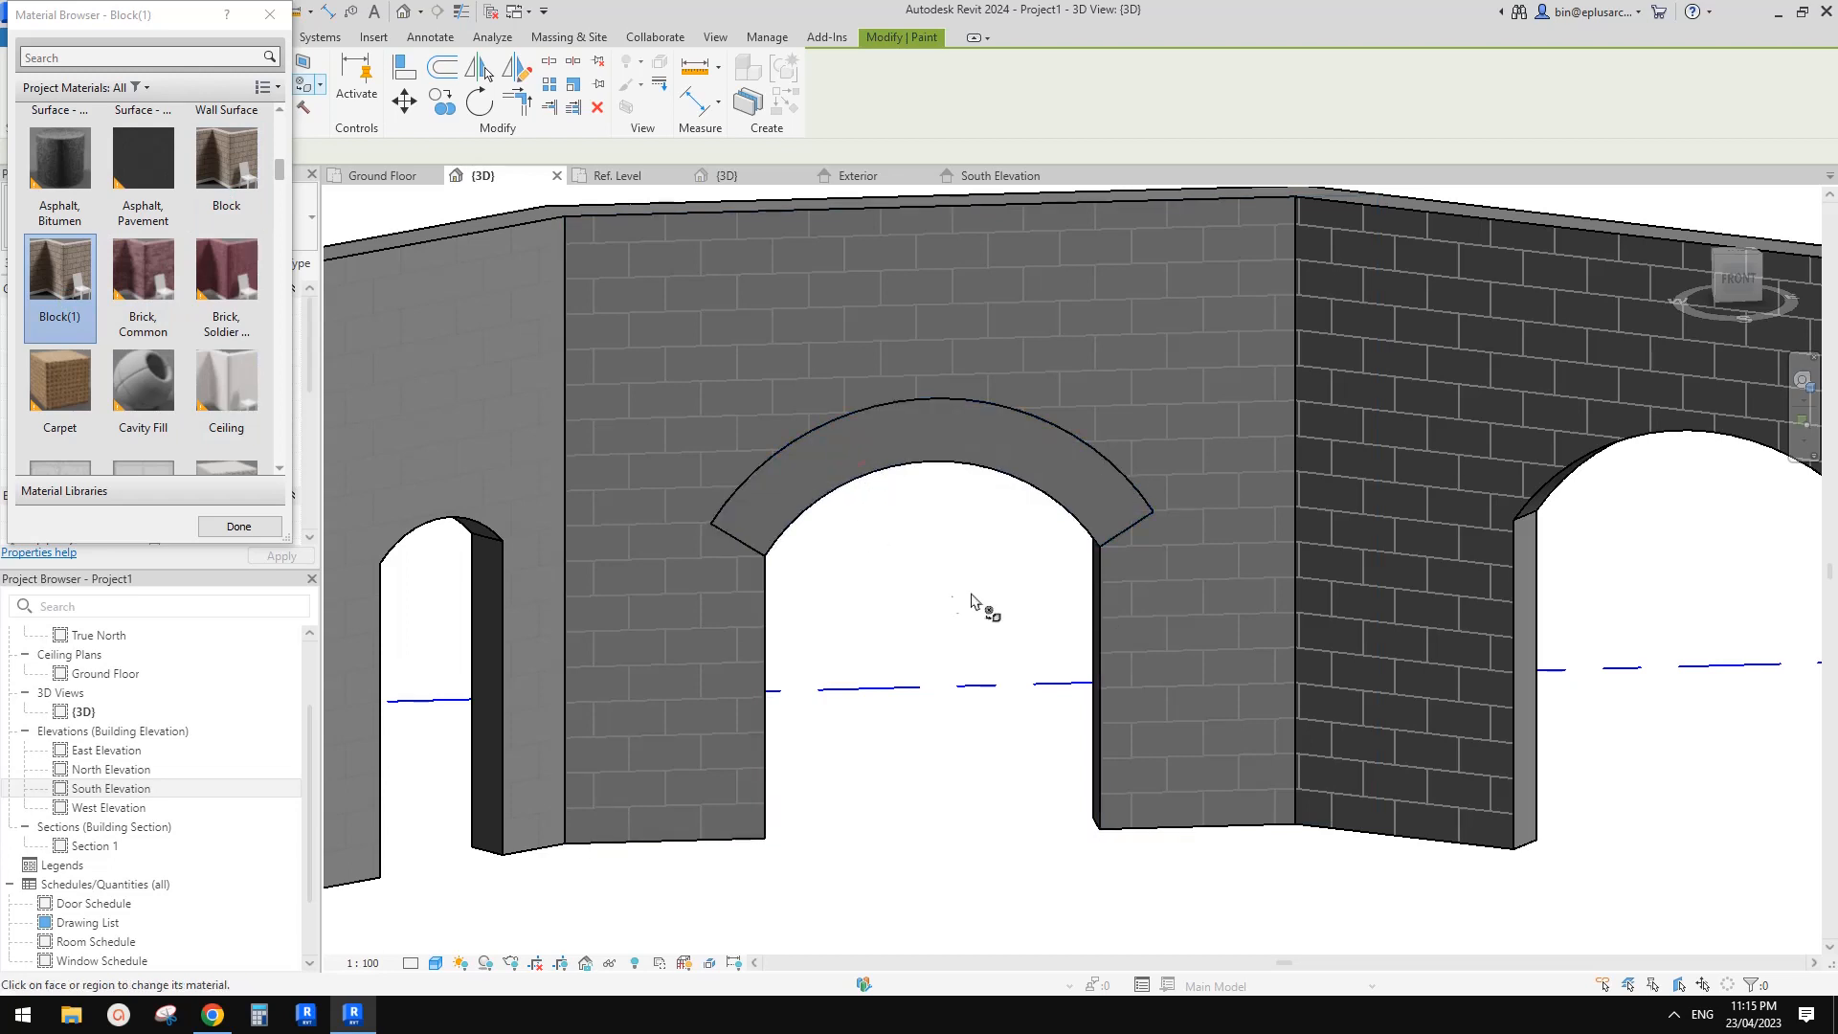
left_click(893, 440)
key("Escape")
- Switch to Chrome to examine the reference photo of the arched stone wall, and return to Revit
mouse_move(871, 530)
middle_mouse_down("shift")
mouse_move(980, 566)
mouse_move(1016, 546)
mouse_move(958, 450)
mouse_move(923, 565)
mouse_move(952, 467)
mouse_move(870, 465)
mouse_move(936, 411)
mouse_move(1011, 508)
mouse_move(973, 513)
mouse_move(909, 448)
mouse_move(1062, 426)
mouse_move(1141, 365)
mouse_move(935, 492)
mouse_move(965, 561)
mouse_move(1050, 587)
mouse_move(1130, 310)
middle_mouse_up("shift")
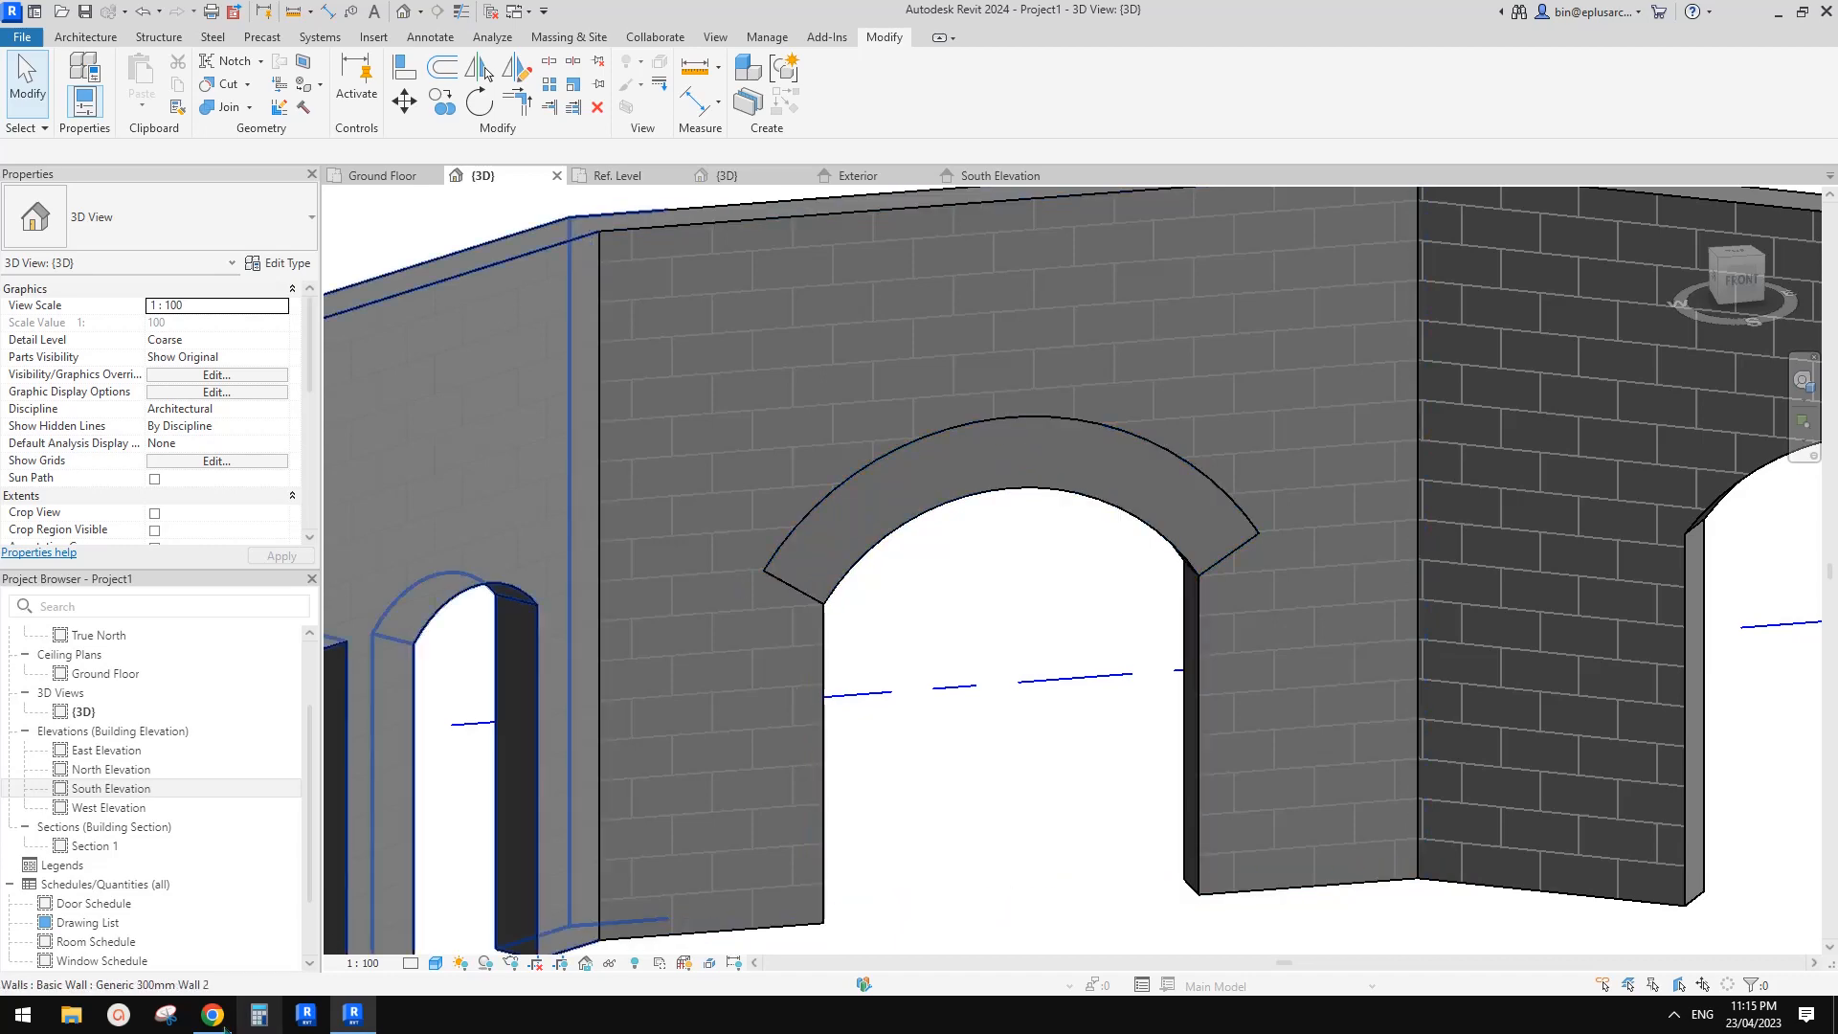
left_click(212, 1014)
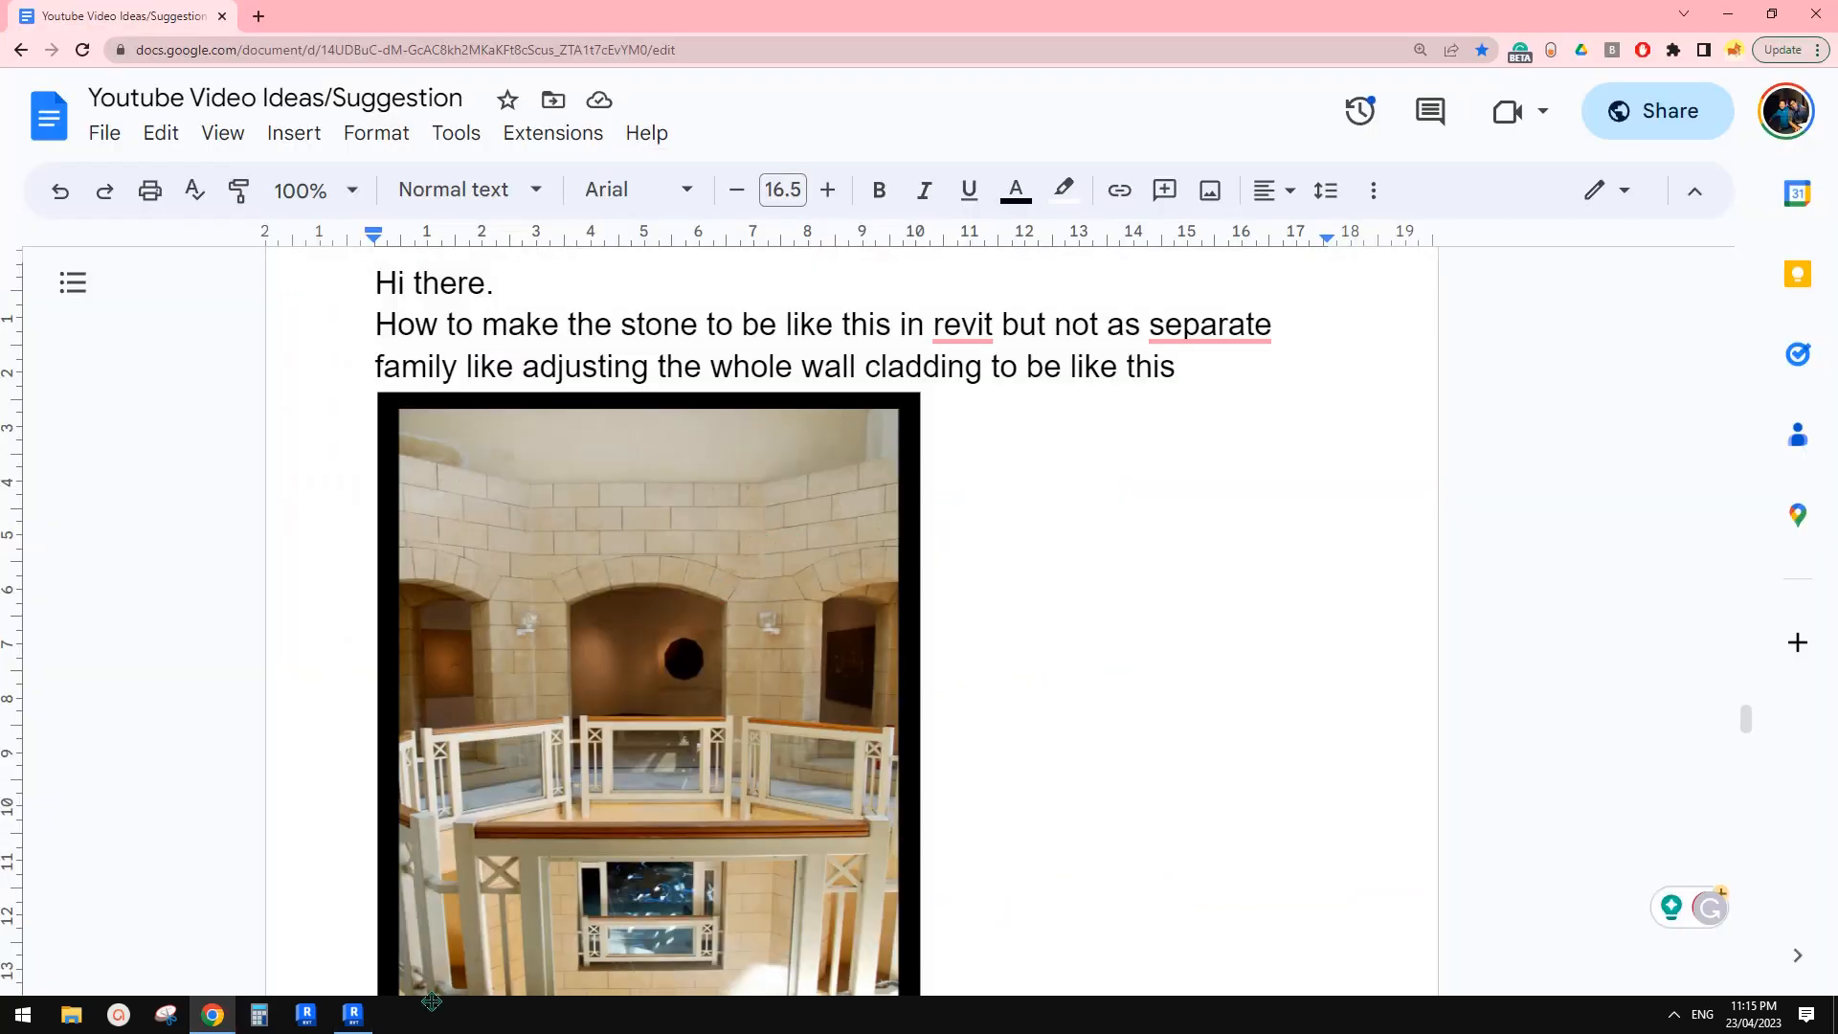
left_click(352, 1014)
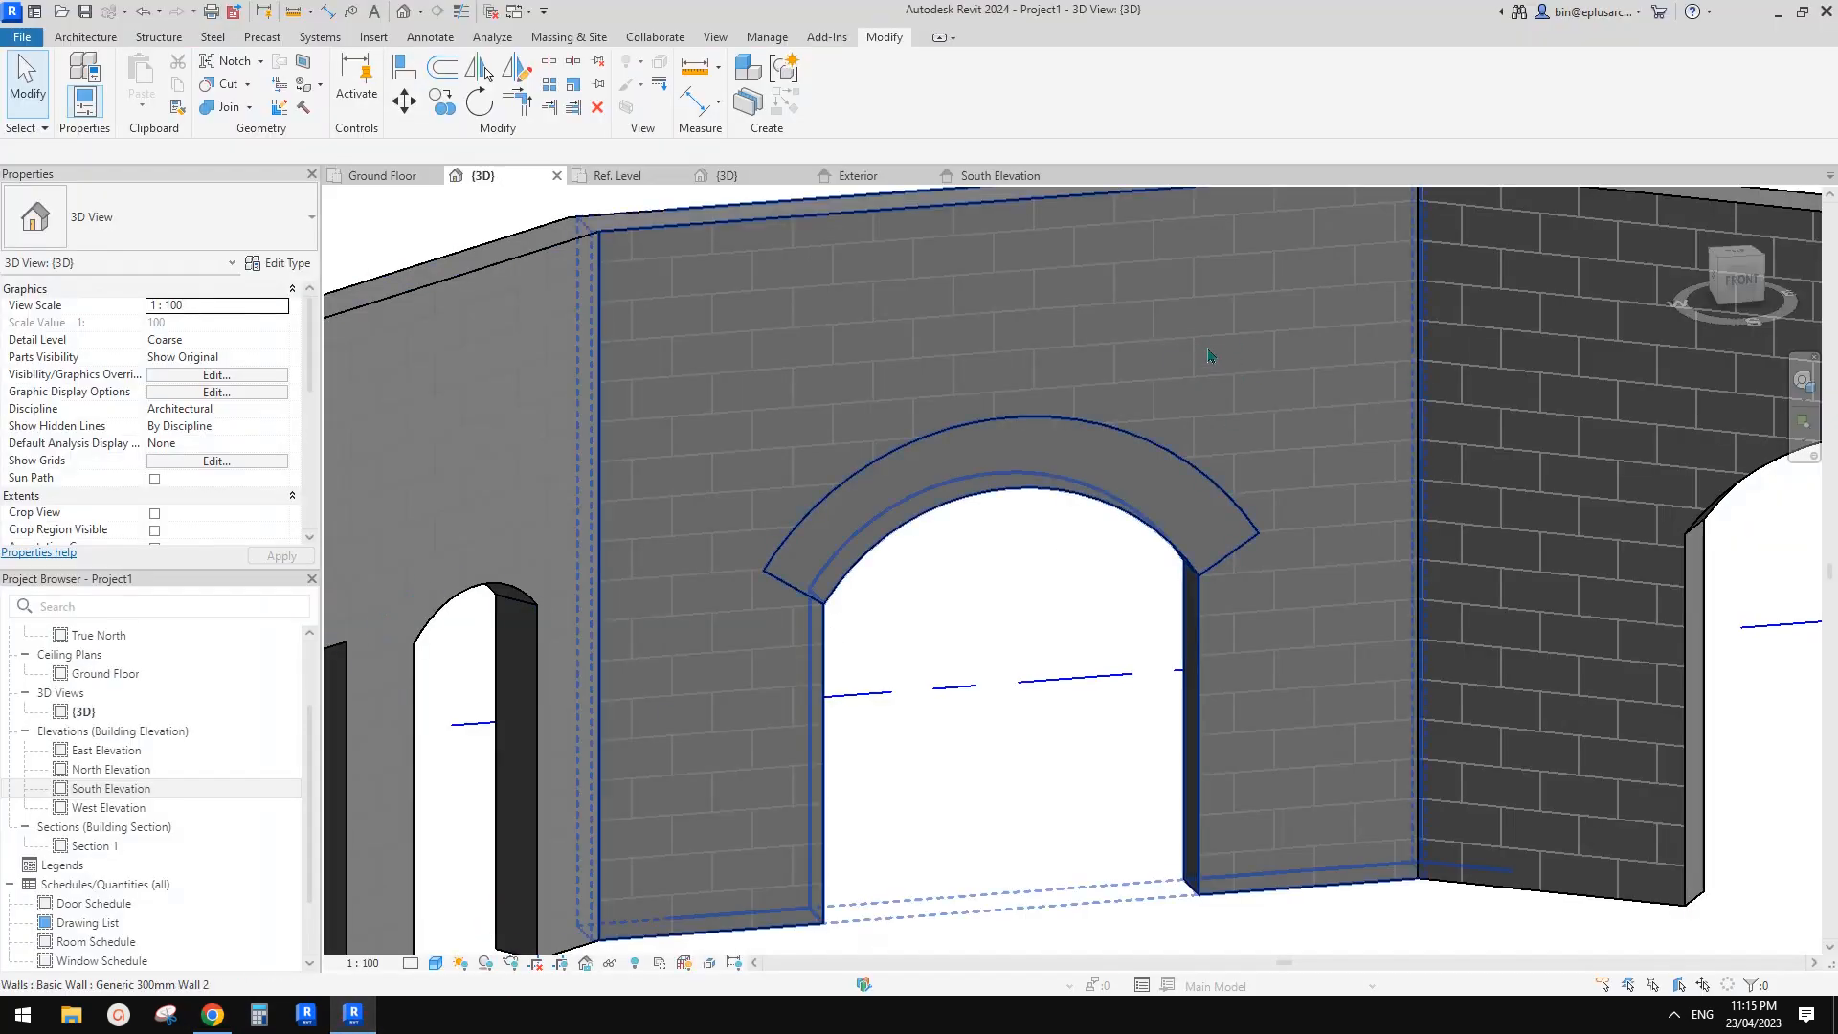
middle_click_drag(1142, 338, 1154, 347)
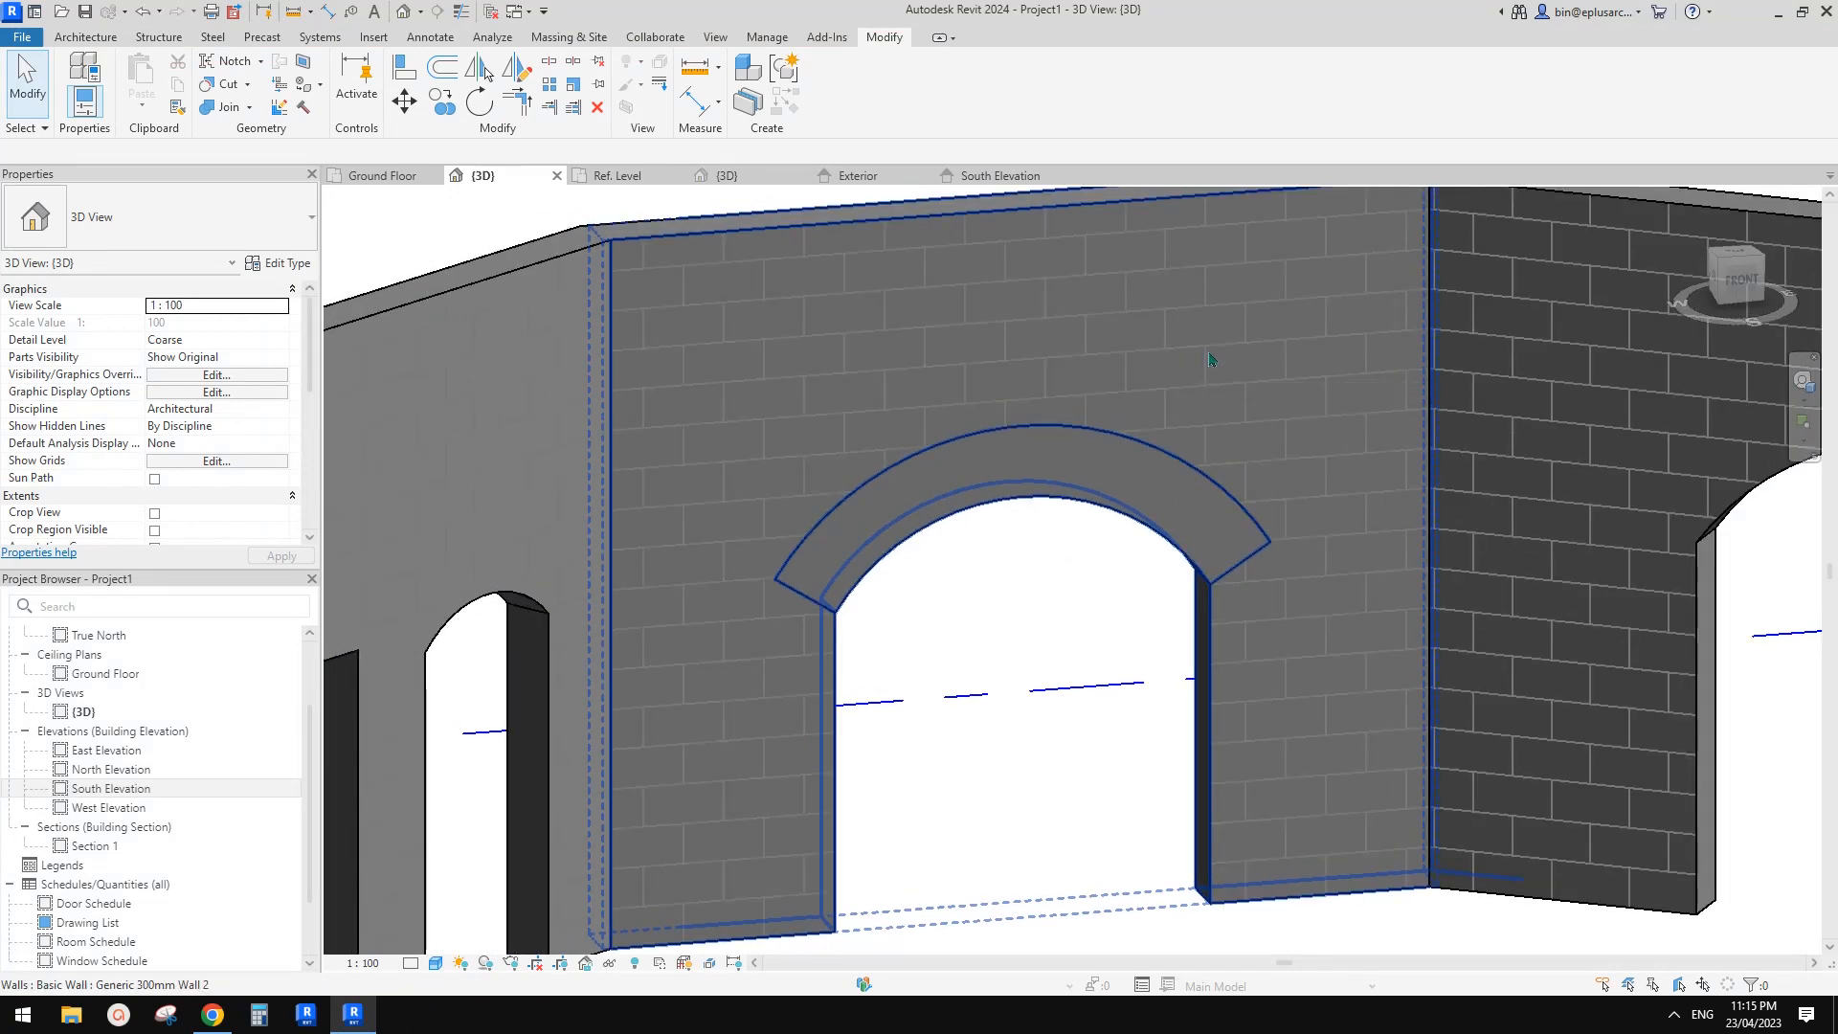
- Set the surface pattern foreground colour to black in the Block material of the central wall's structure layer
left_click(954, 350)
left_click(290, 265)
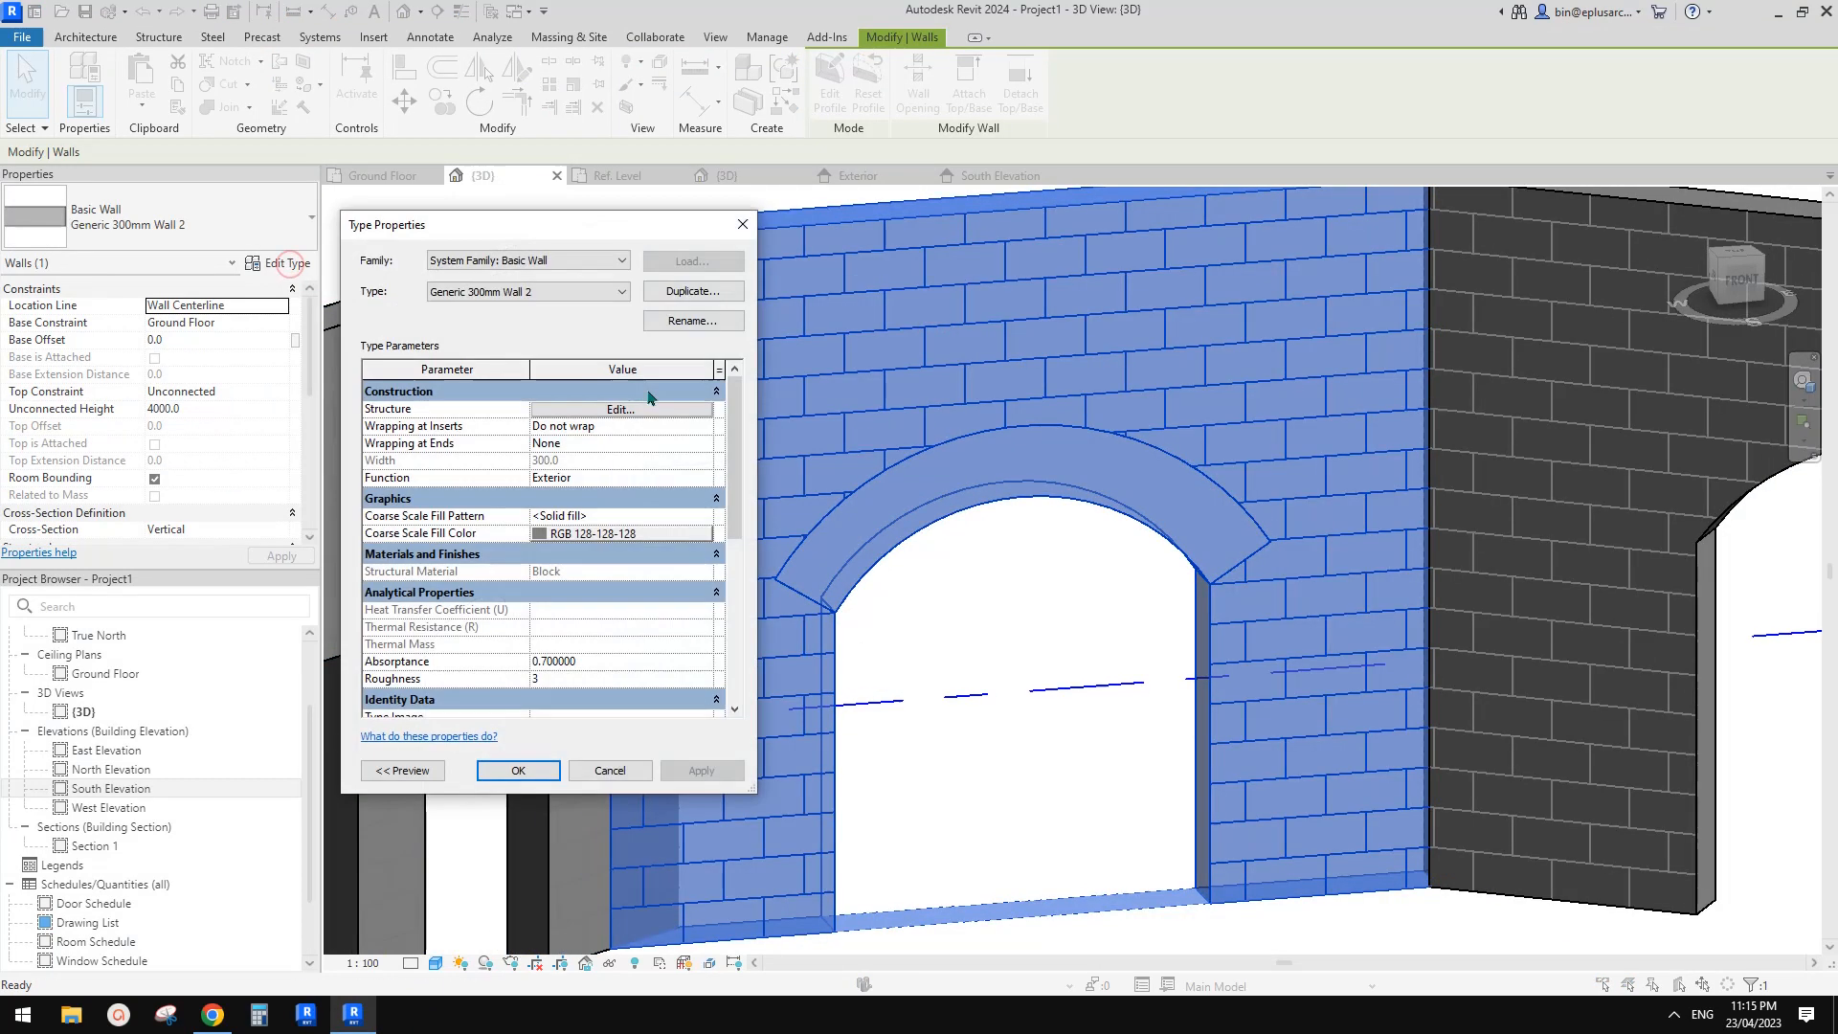
left_click(664, 418)
left_click(484, 450)
left_click(512, 450)
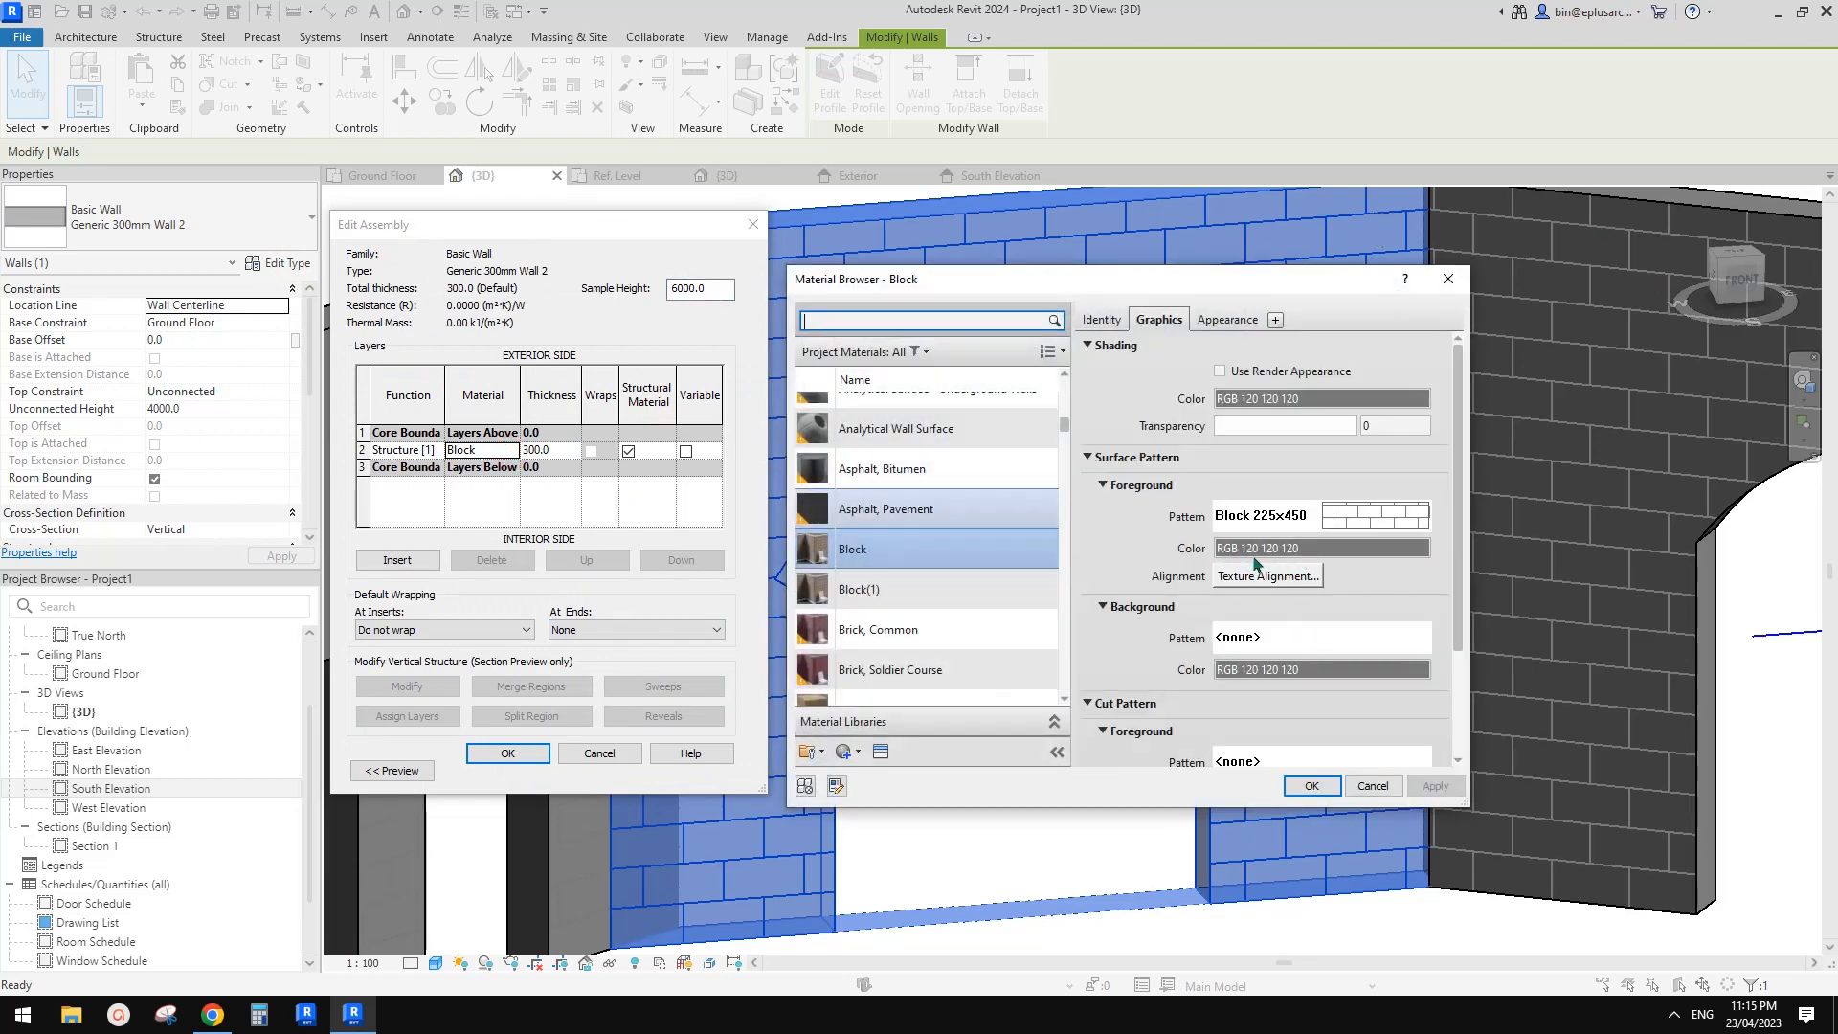
left_click(1289, 549)
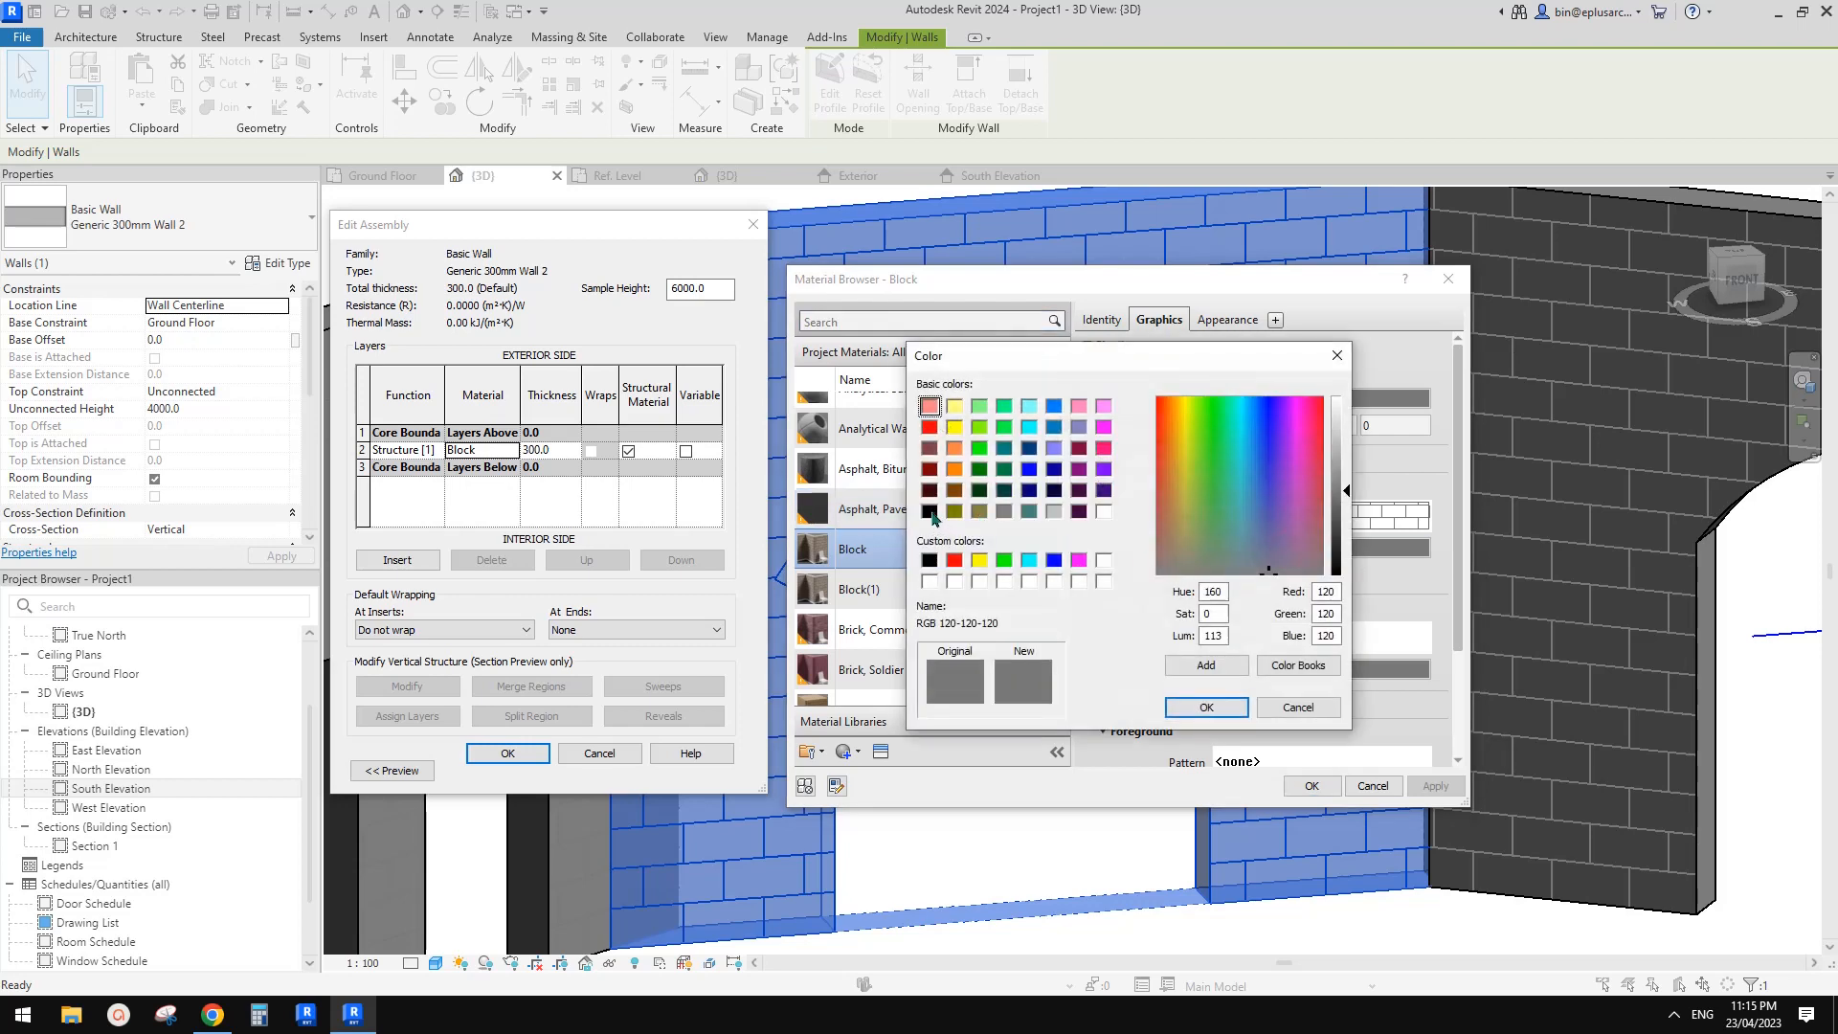
left_click(930, 513)
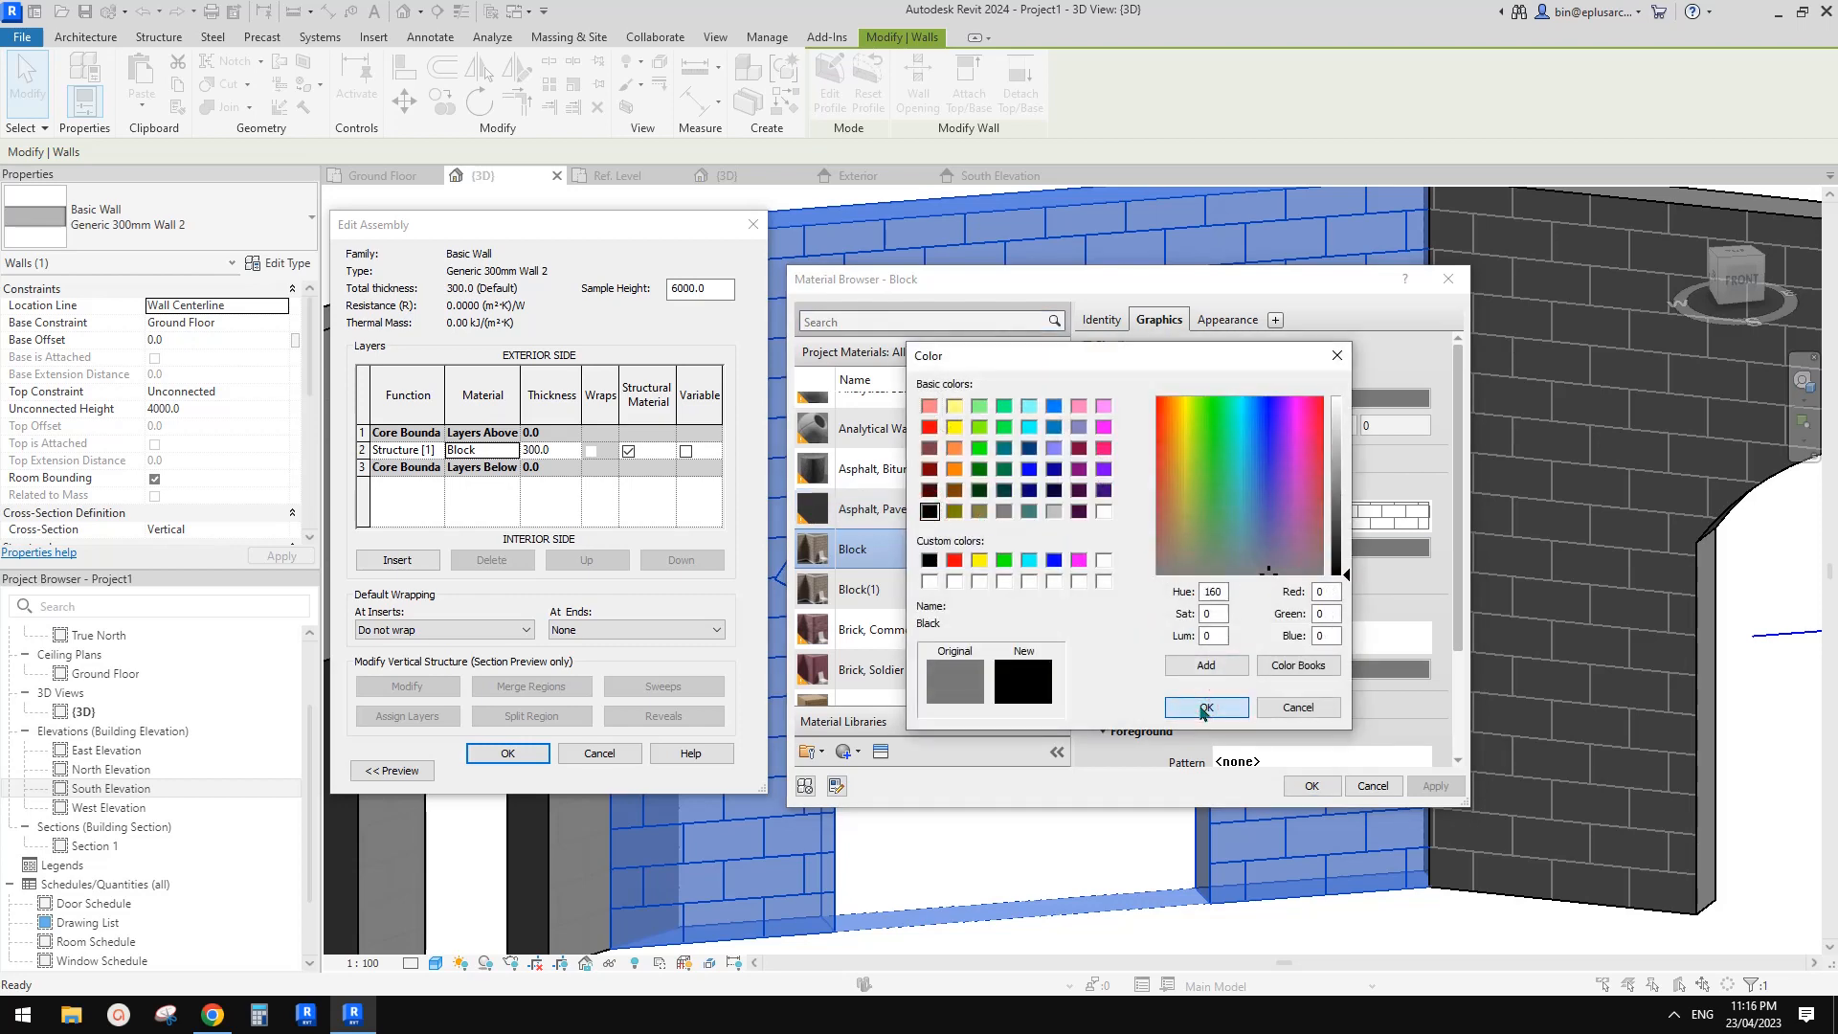
left_click(1205, 708)
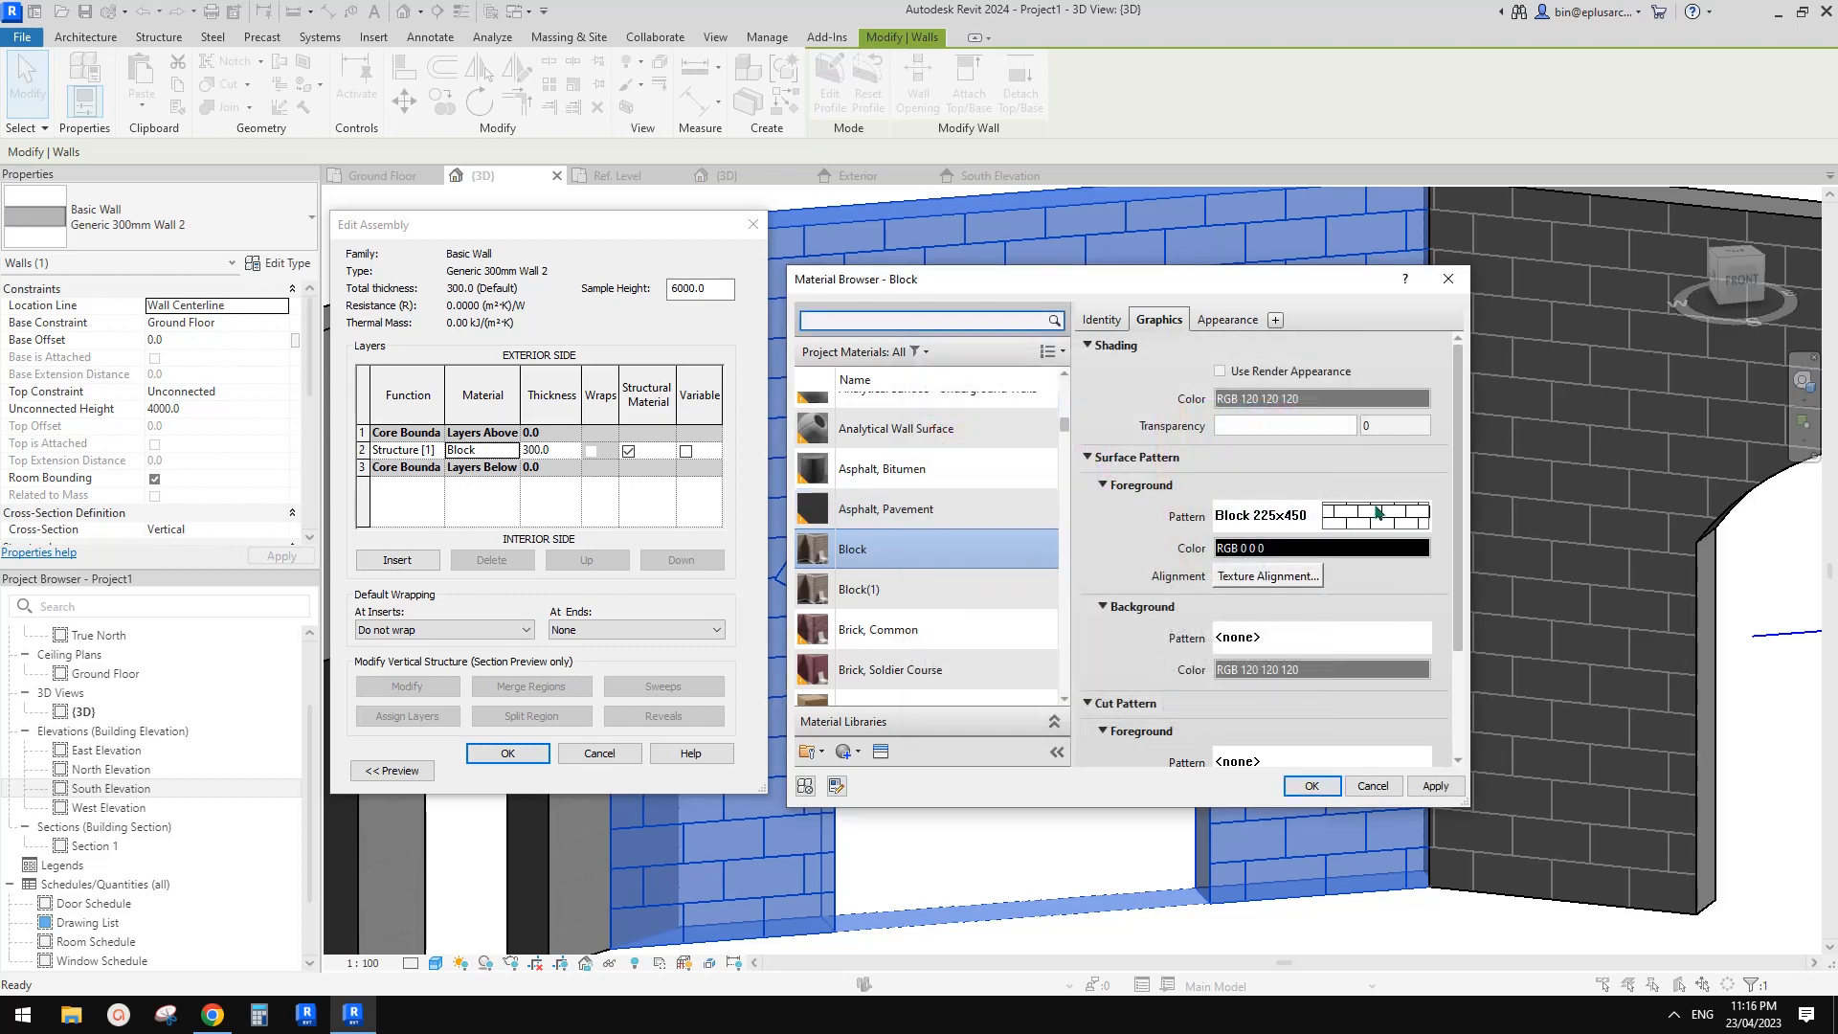
left_click(1317, 786)
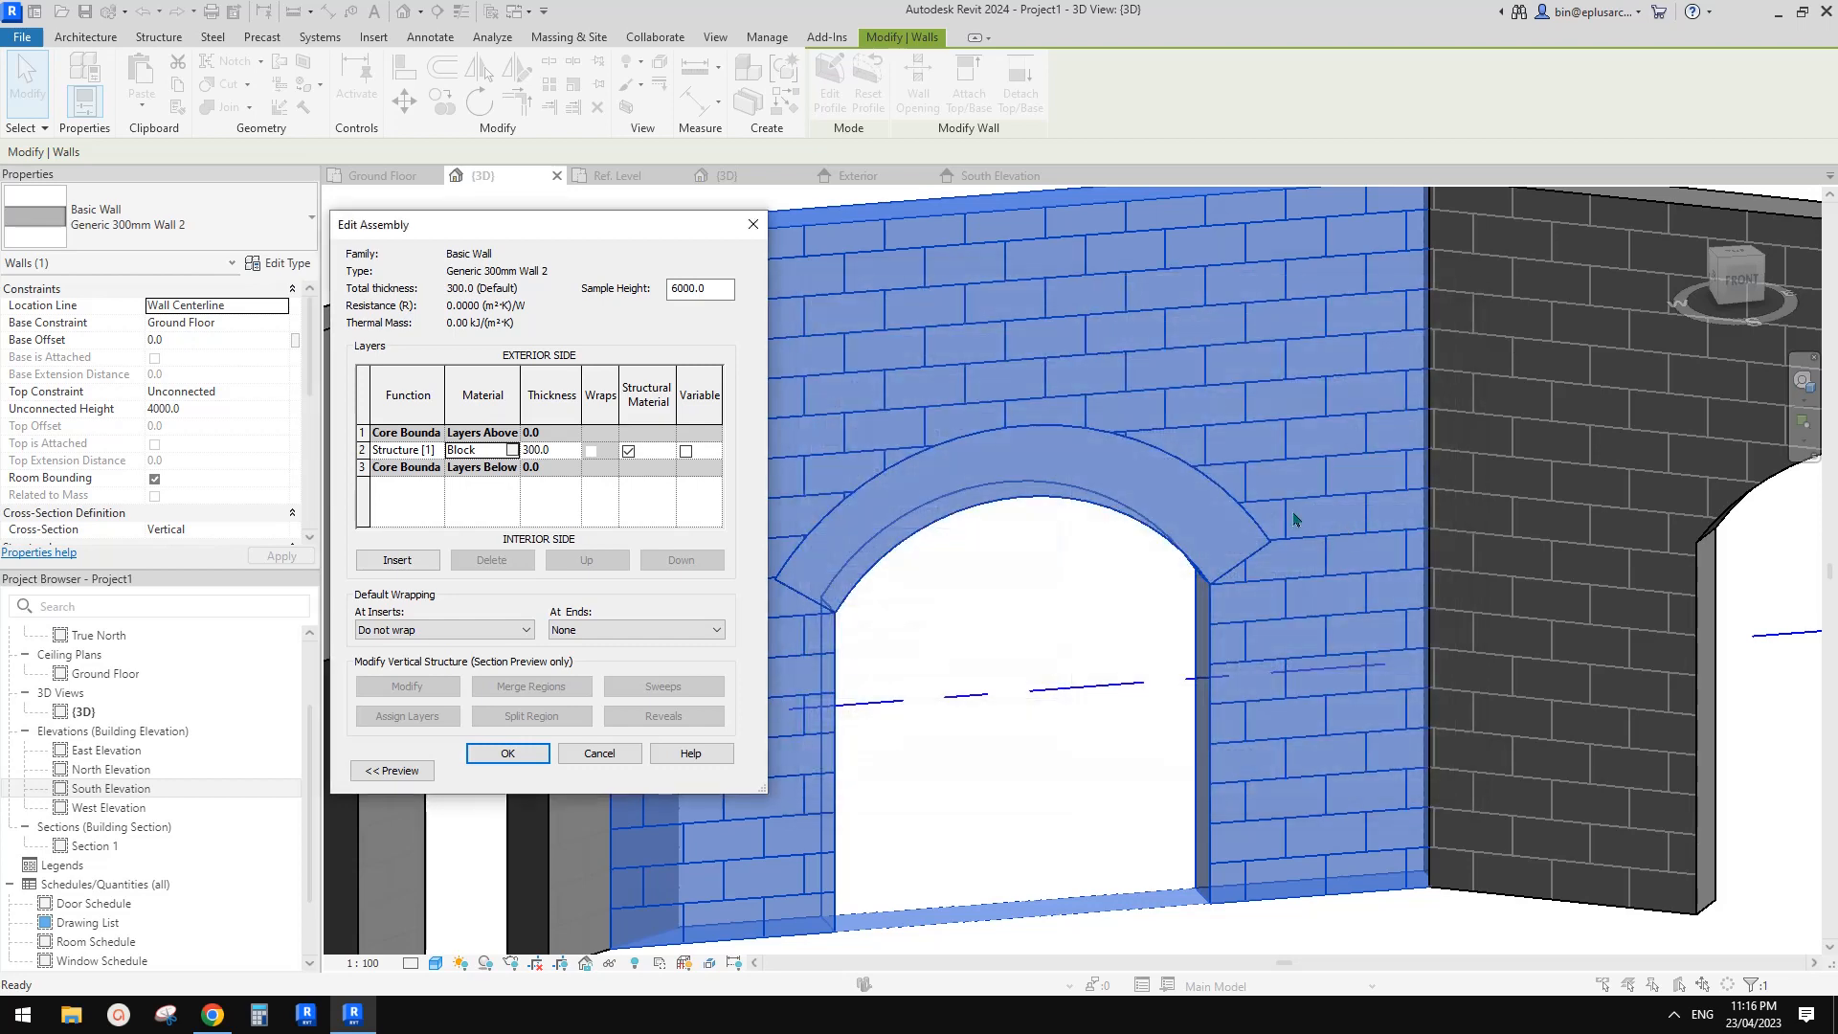
key("Return")
key("Return")
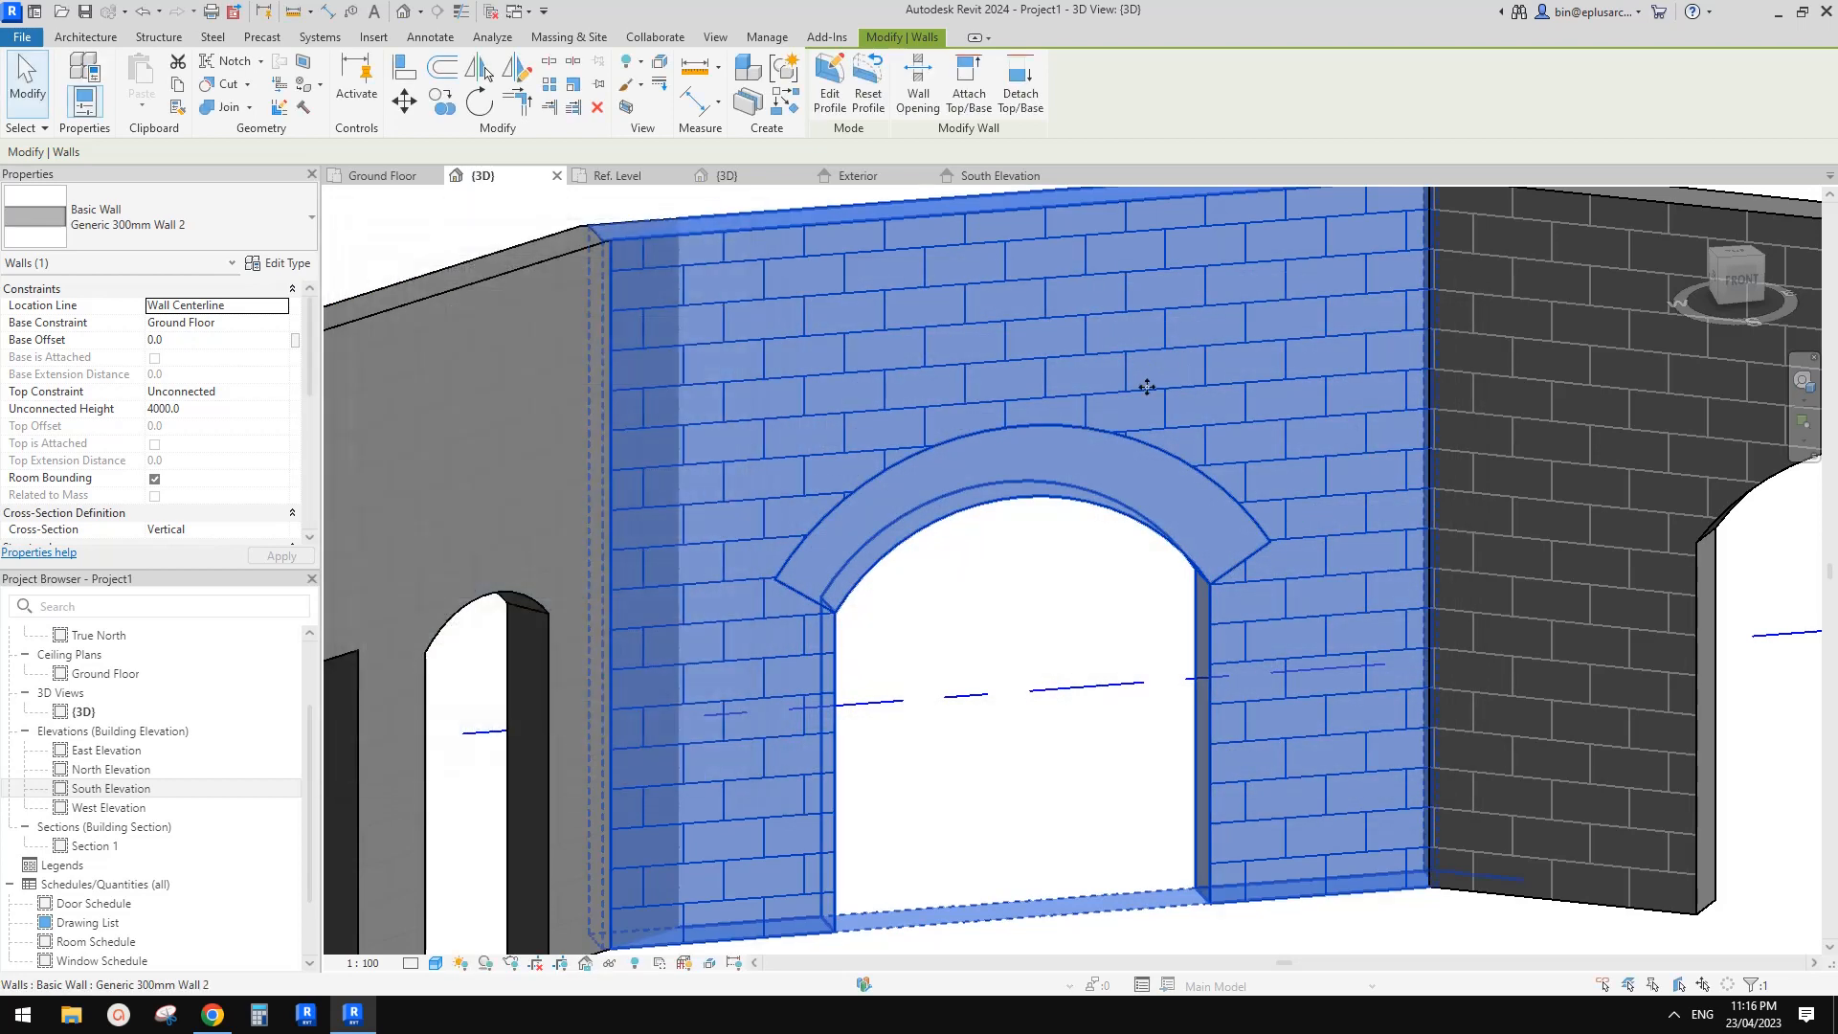
scroll(1143, 386, "down", 1)
middle_click_drag(1130, 402, 1049, 498, "shift")
left_click(977, 548)
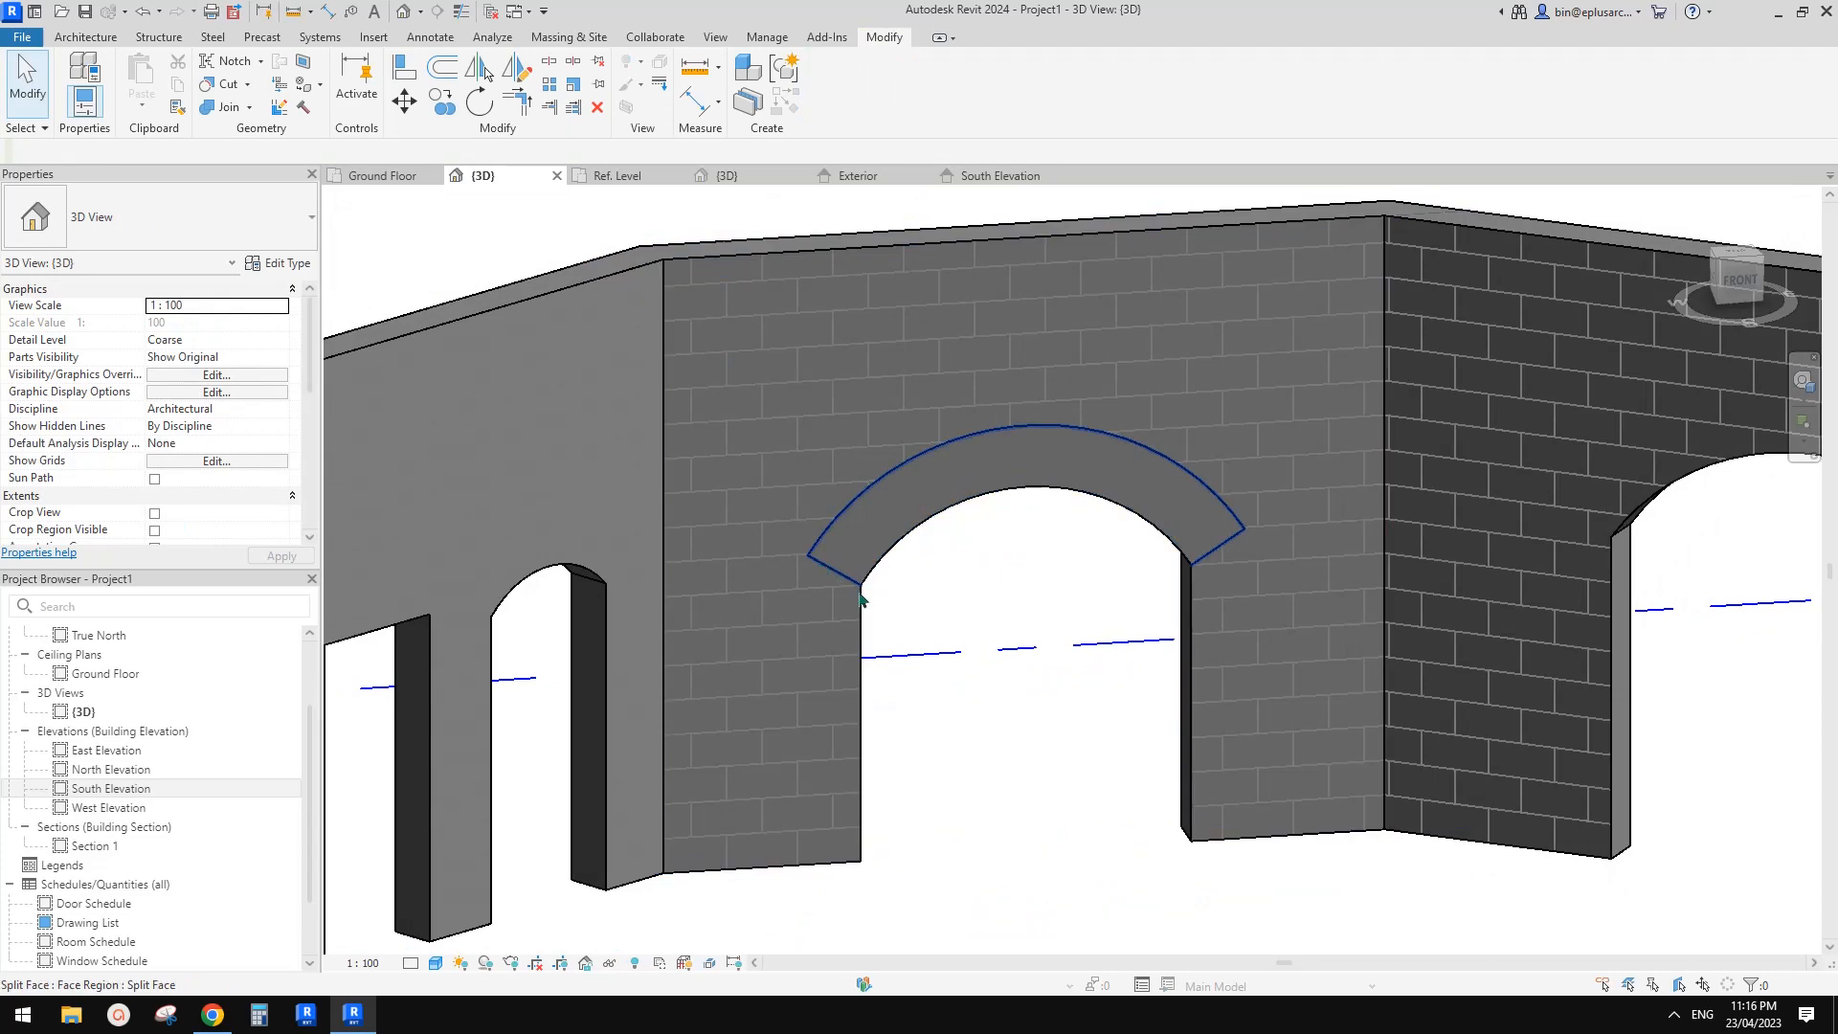
- Create a new line style named "pattern grey" as a subcategory of Lines
middle_click_drag(1089, 511, 1139, 523)
scroll(1092, 531, "up", 1)
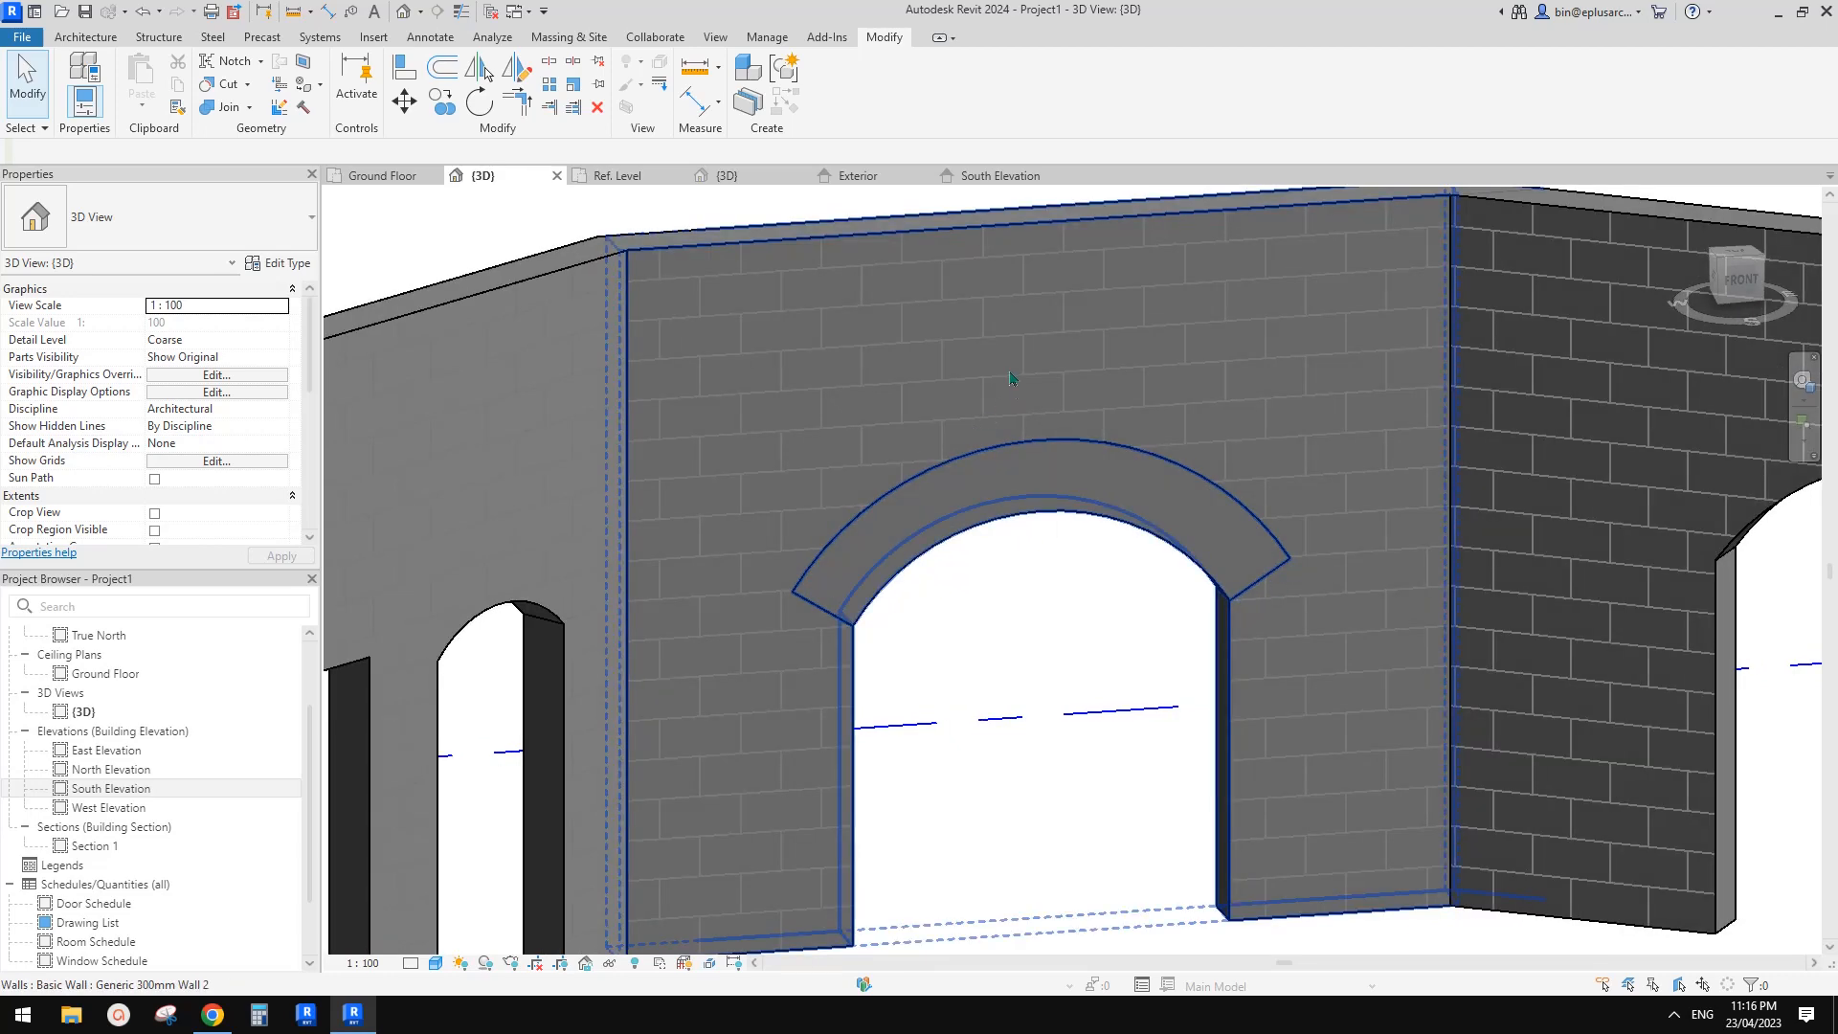
scroll(1083, 461, "up", 2)
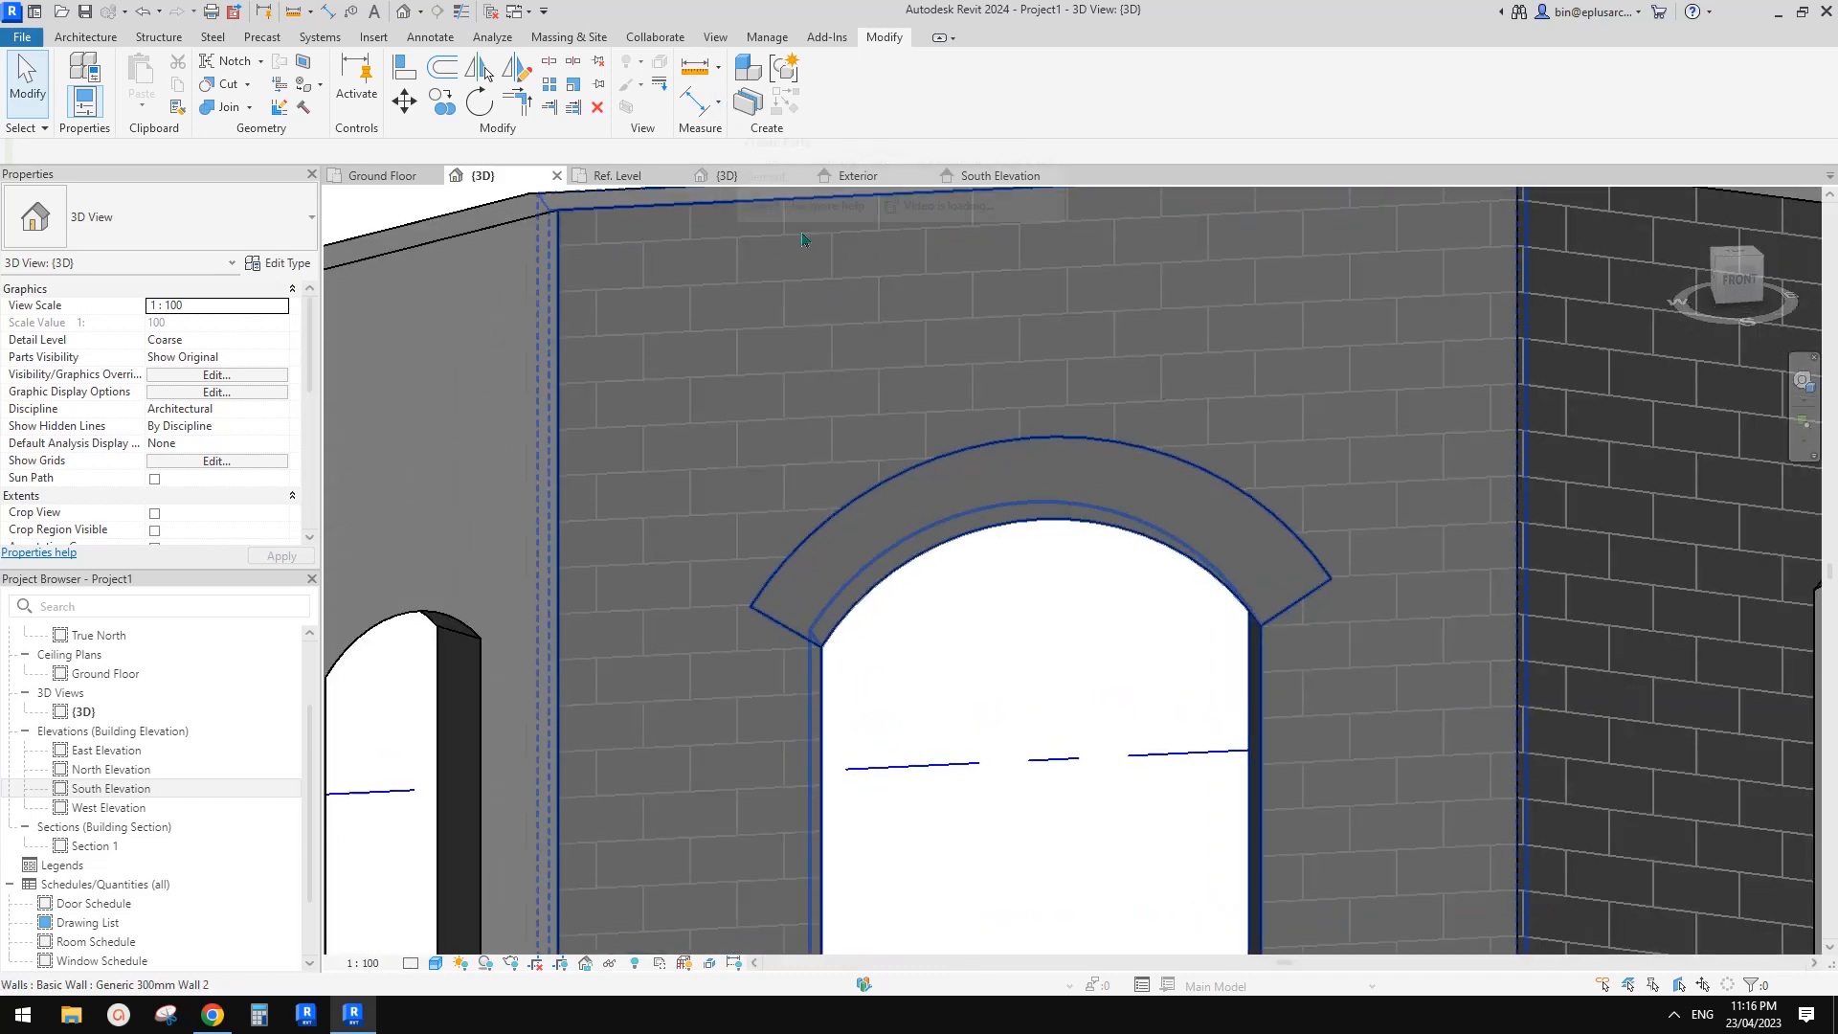
left_click(767, 37)
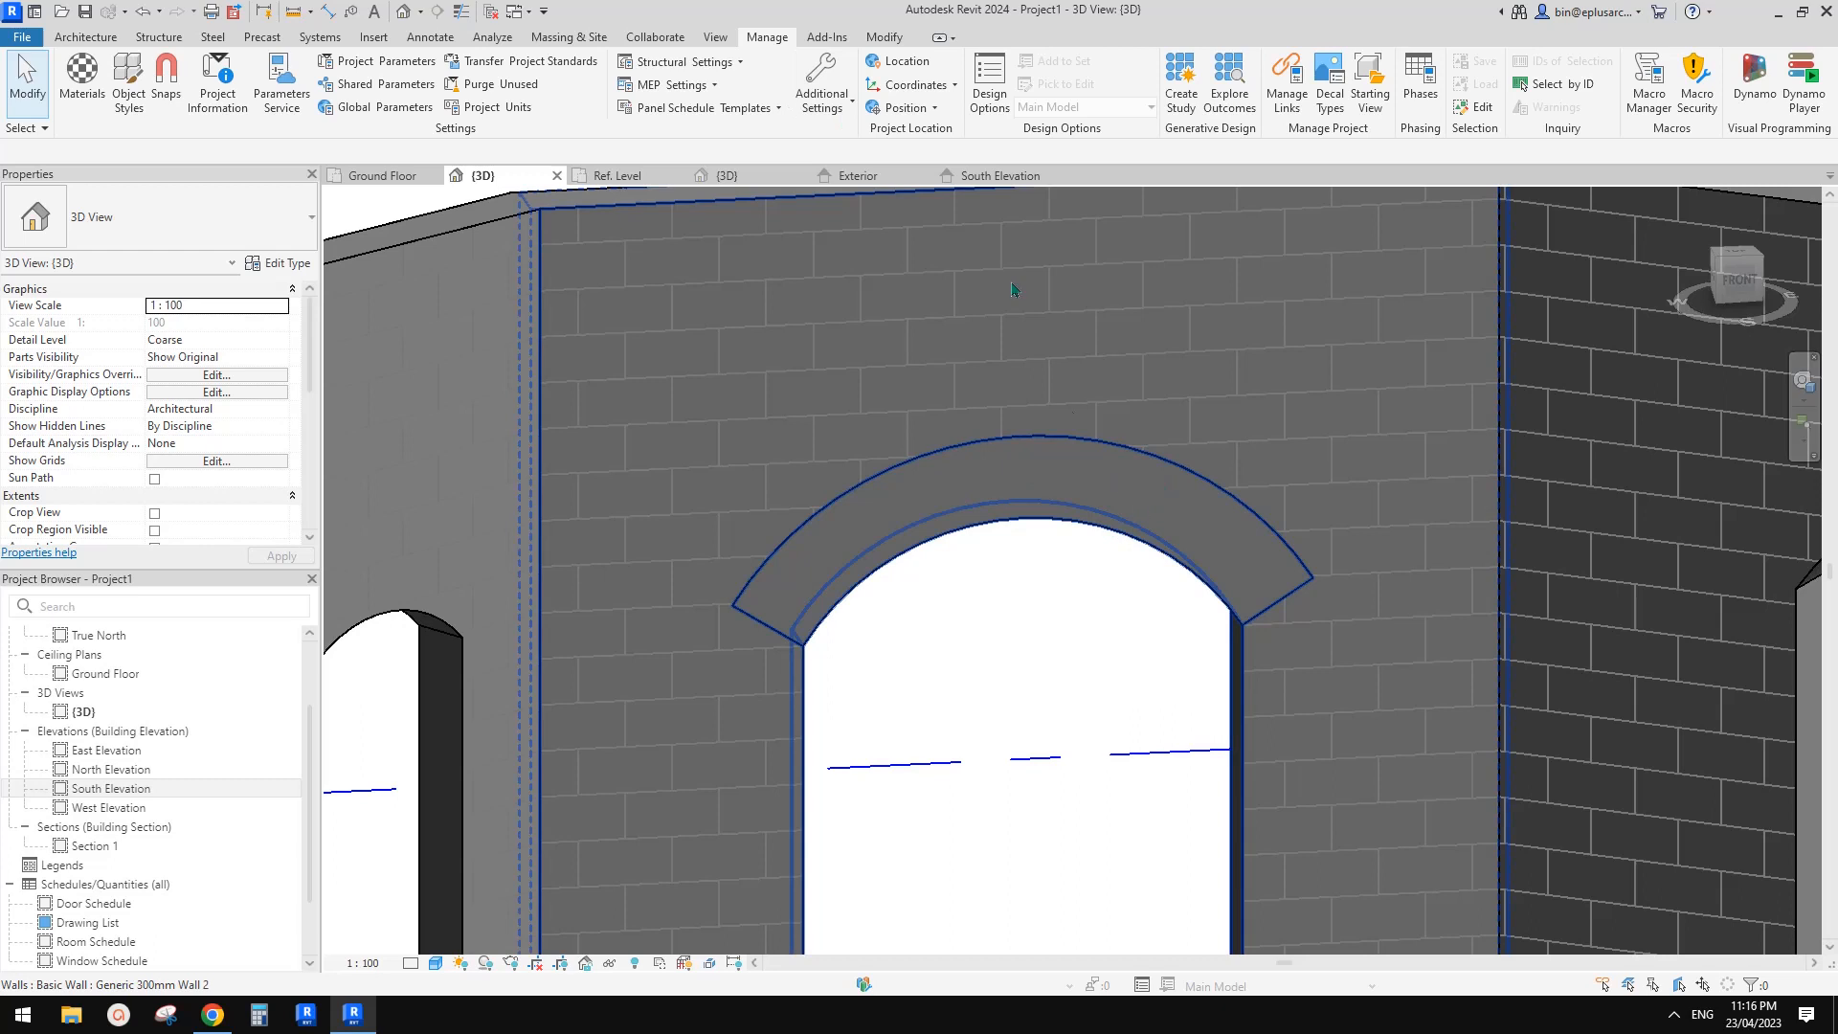
left_click(821, 99)
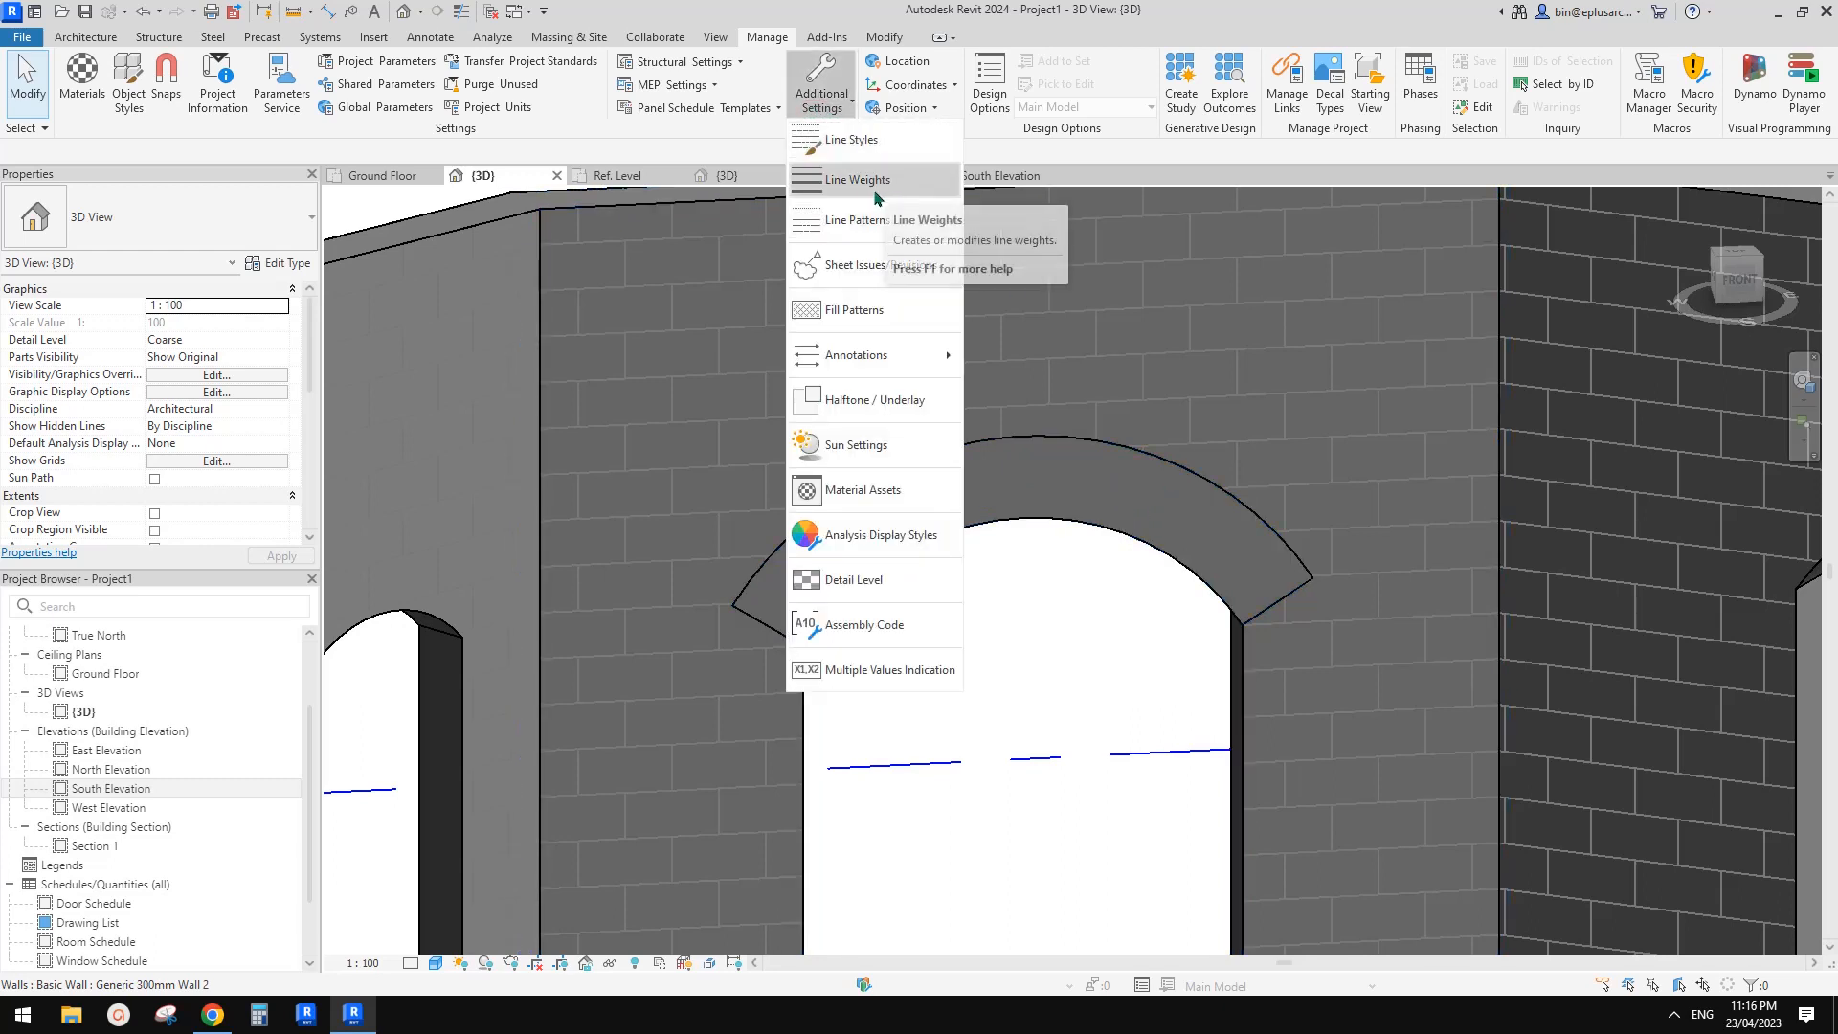
left_click(885, 142)
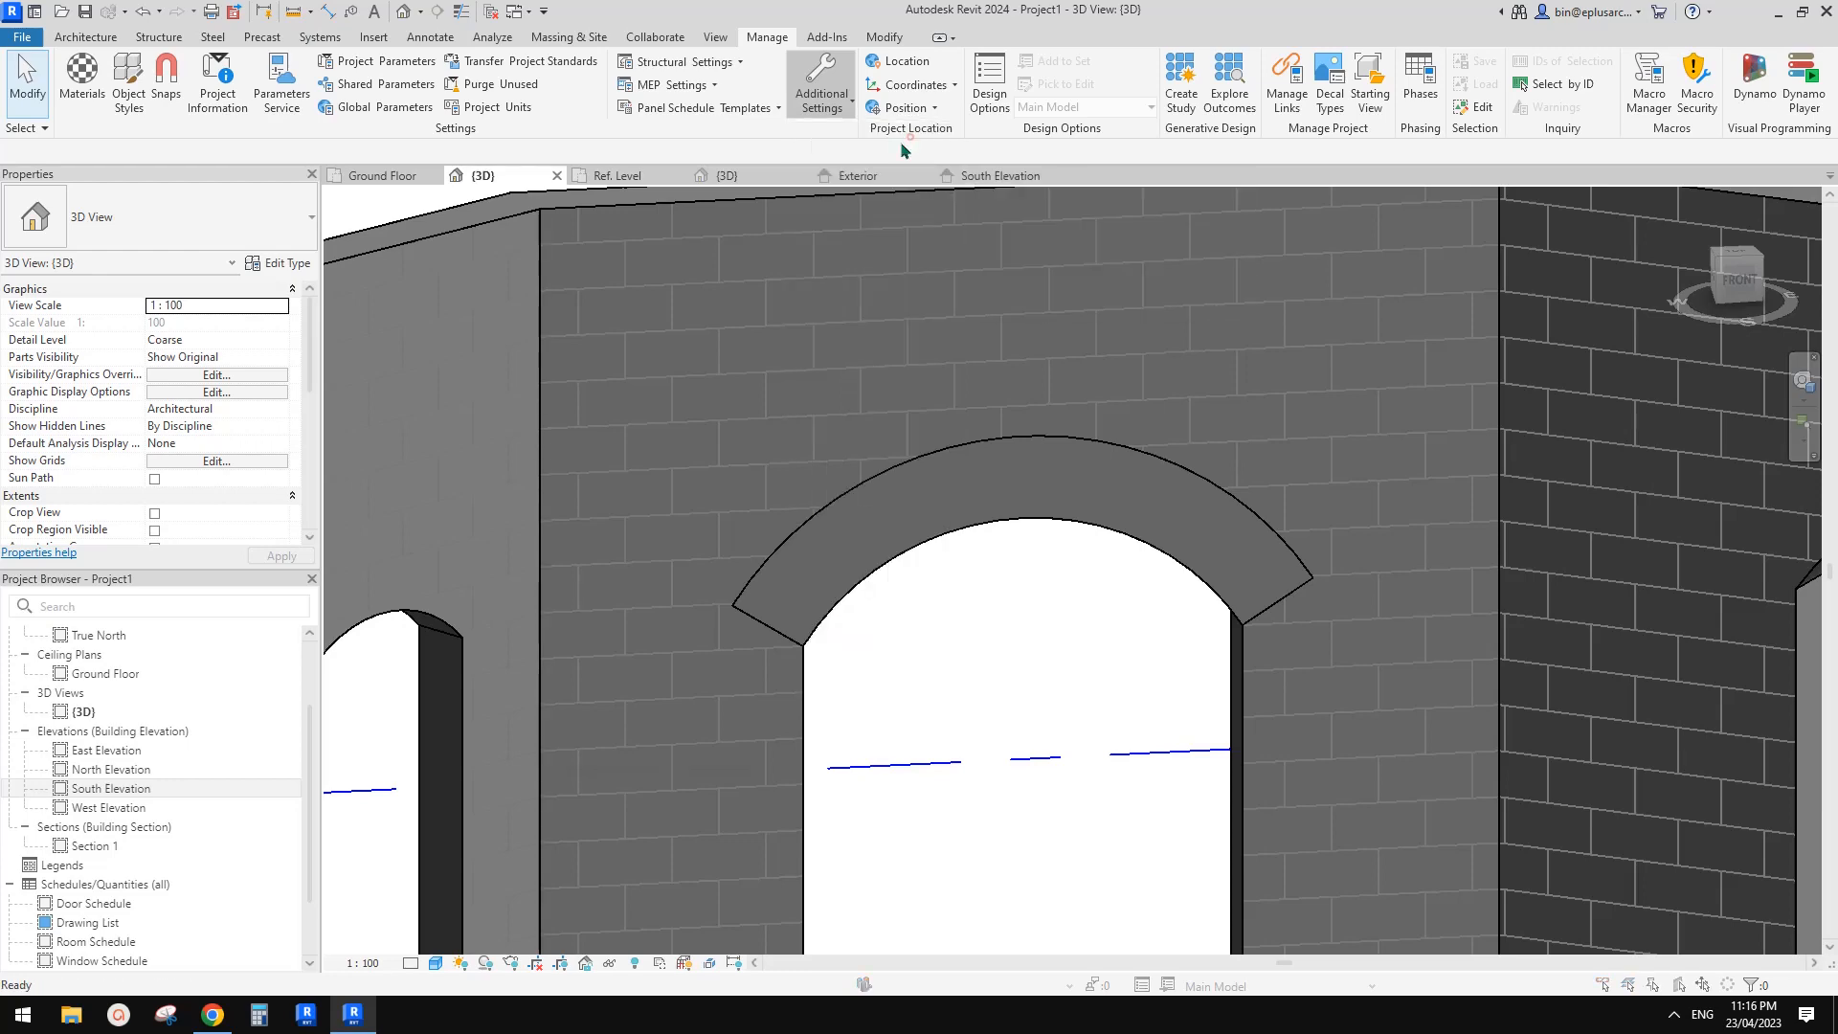
left_click(576, 393)
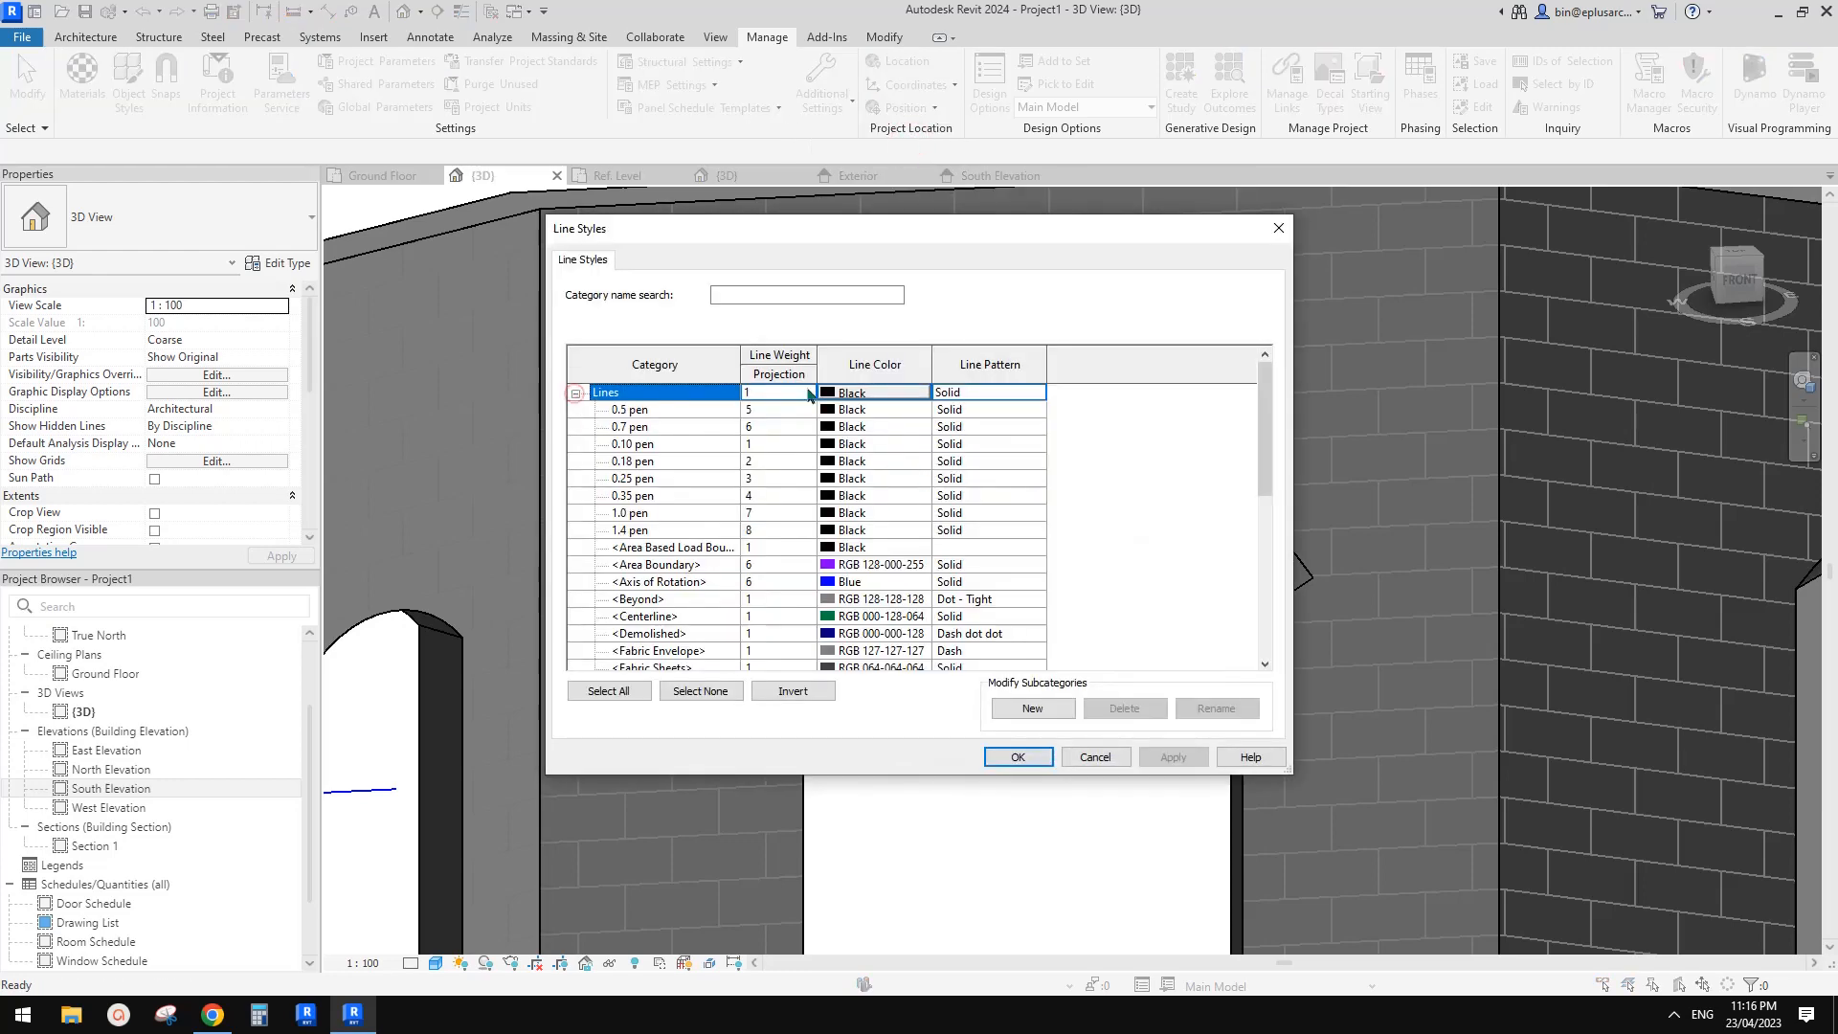
left_click_drag(1260, 465, 1266, 398)
left_click(1034, 708)
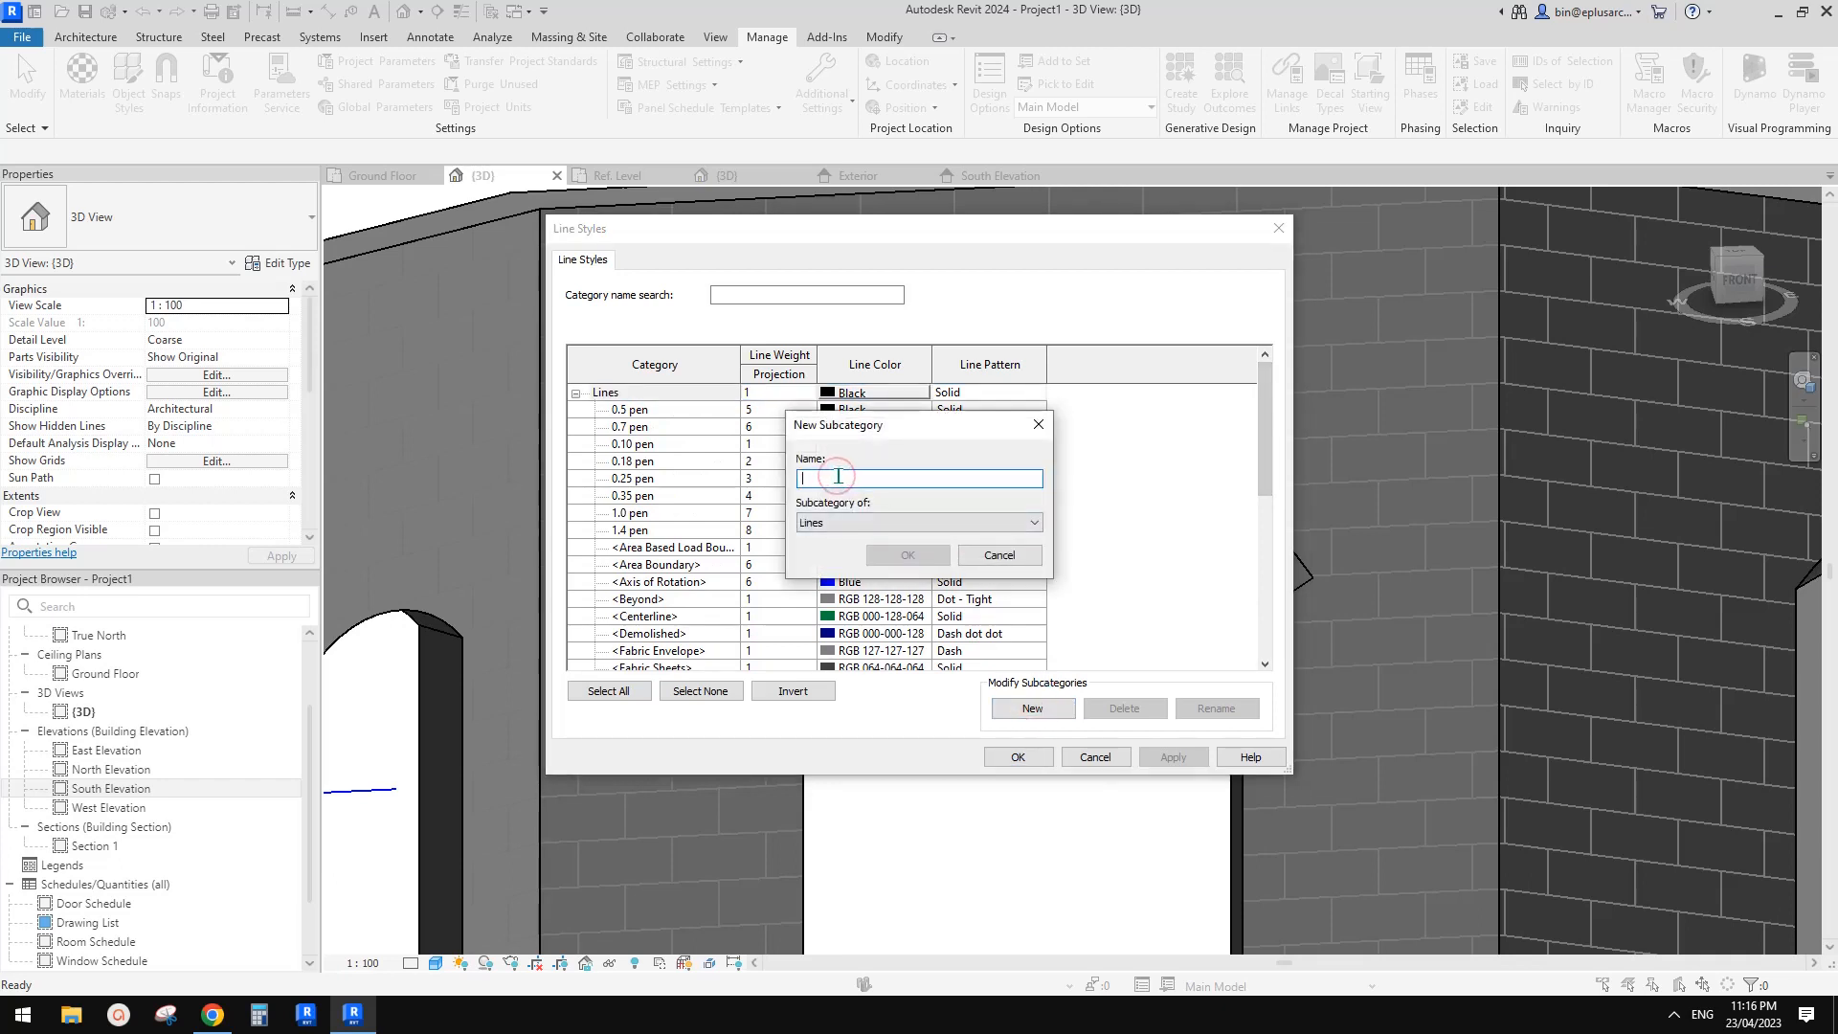
type("pattern grey")
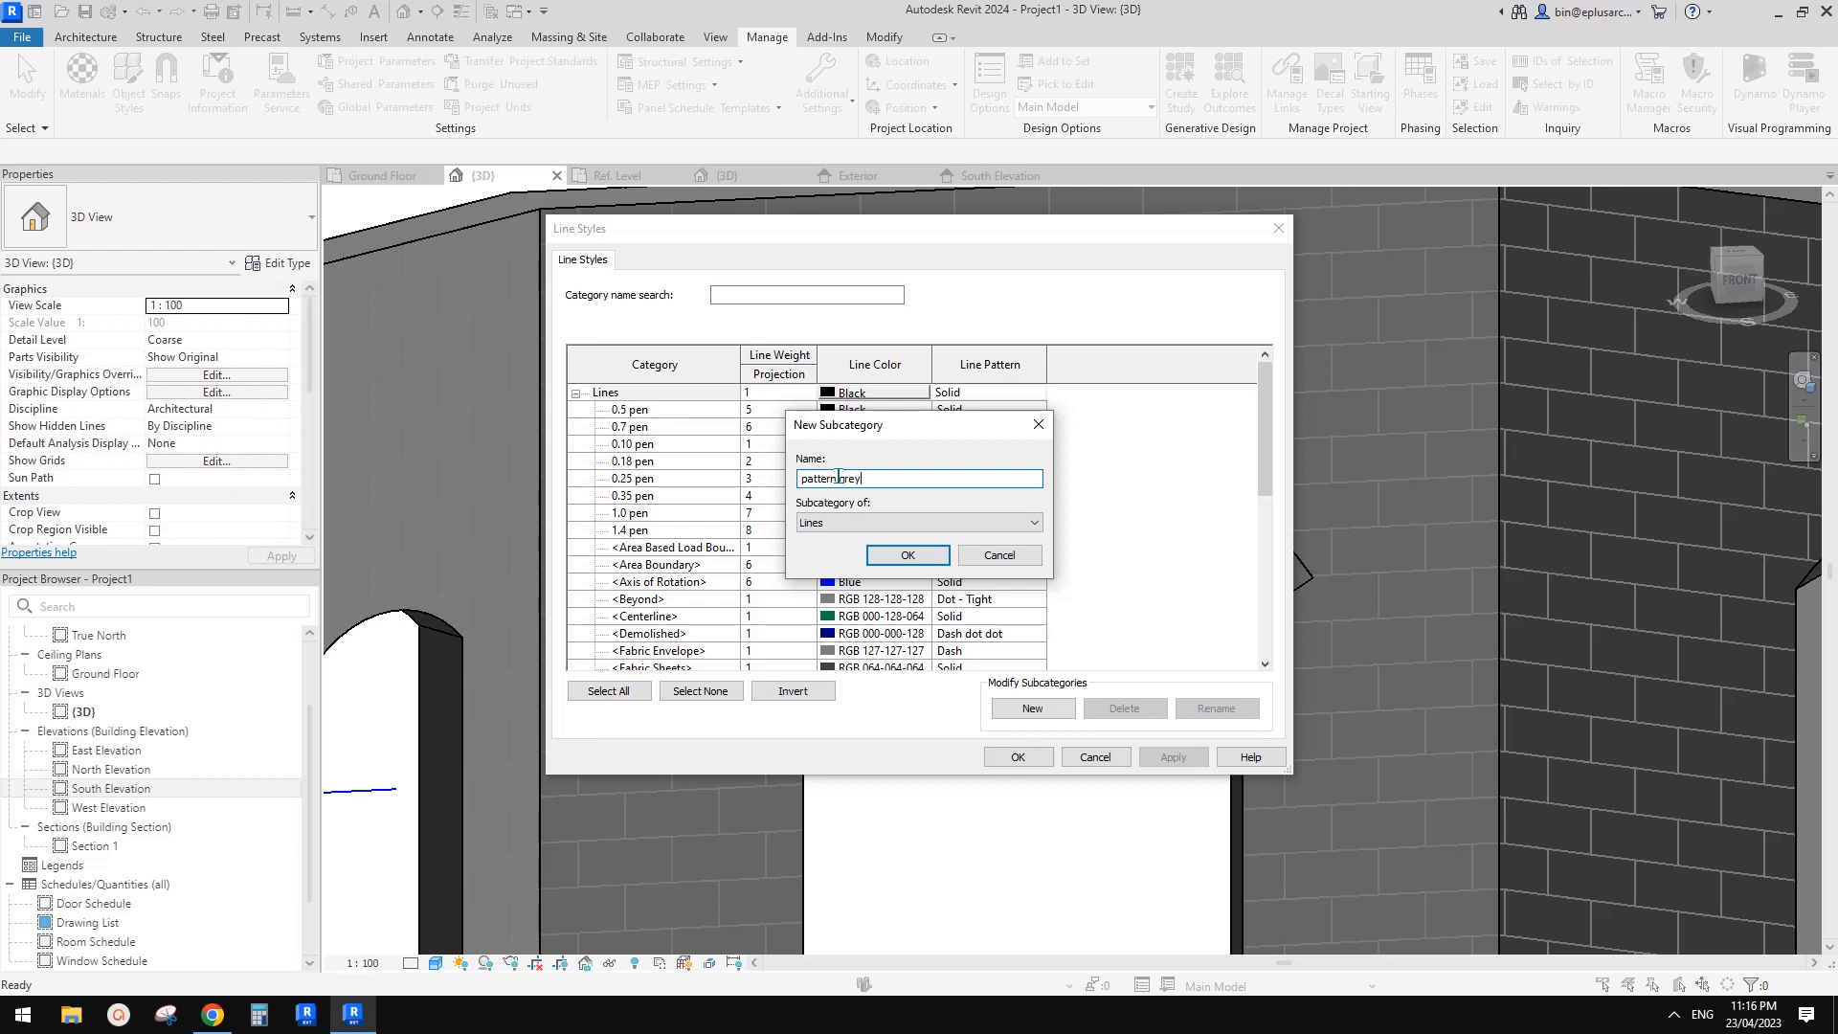
left_click(902, 558)
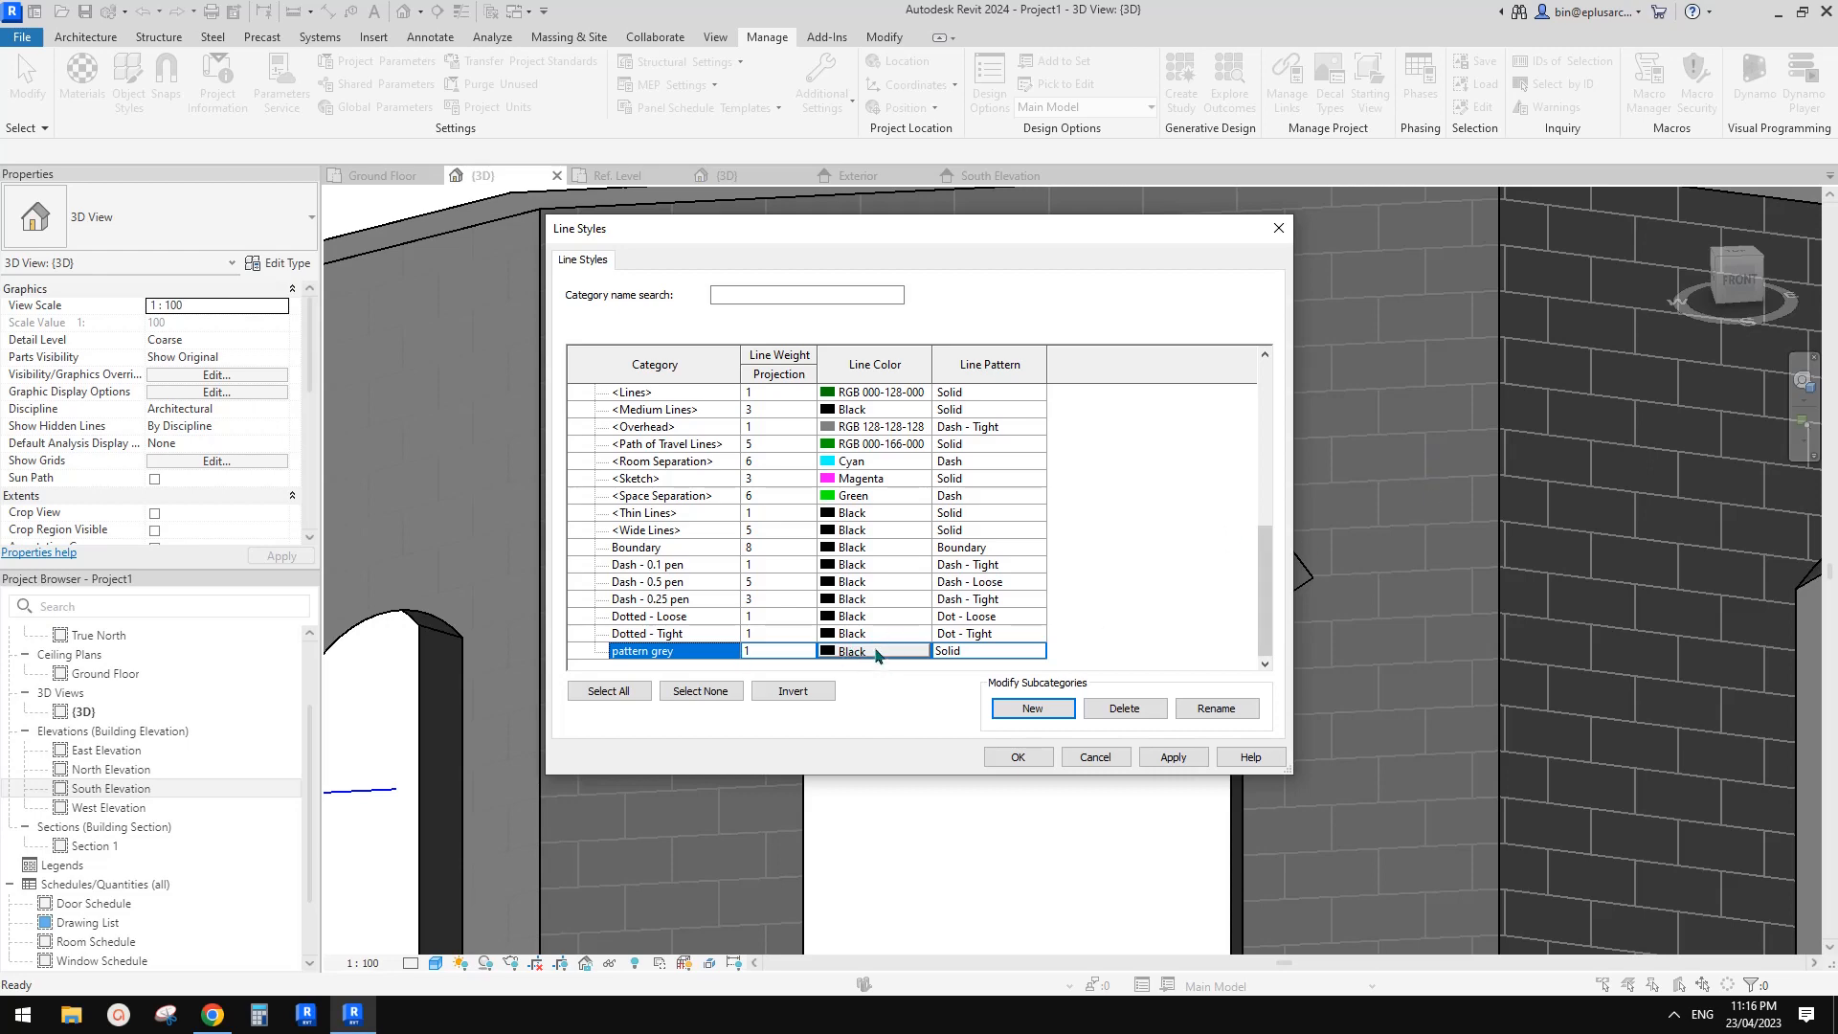
- Set the pattern grey line style's colour to RGB 120-120-120 and accept the line styles
left_click(877, 652)
left_click(794, 470)
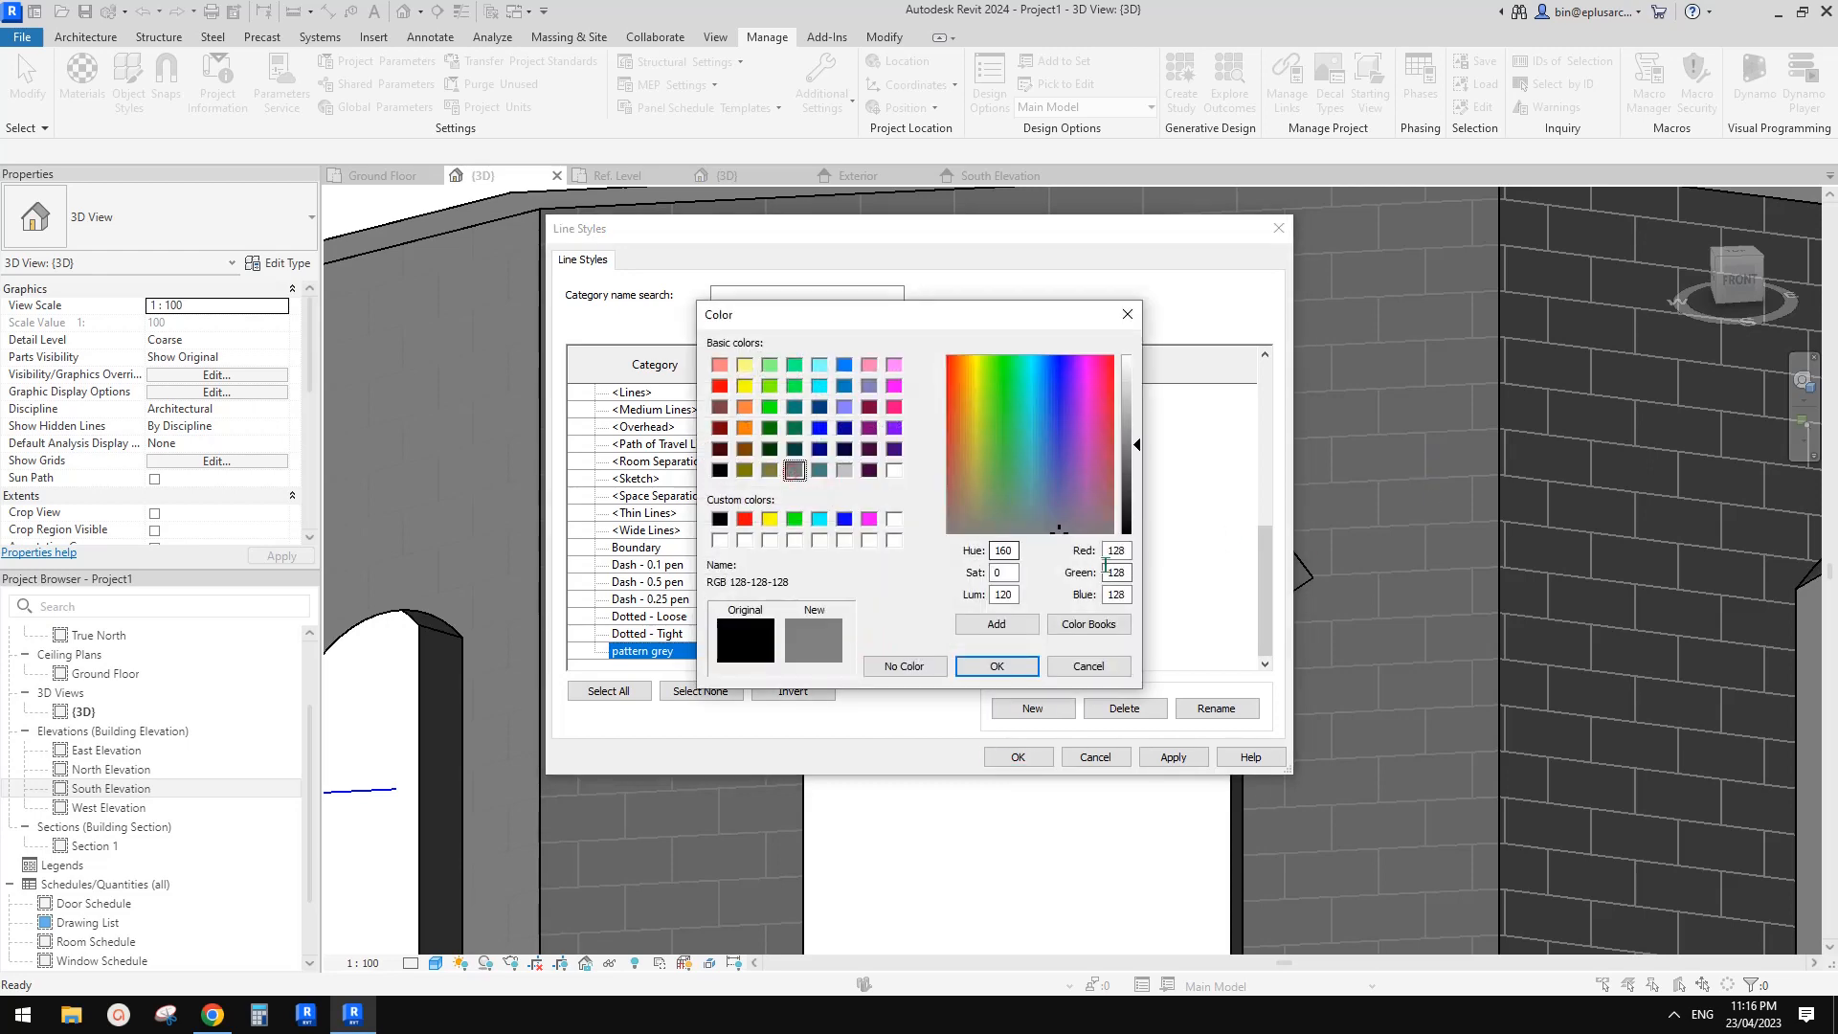
double_click(1115, 550)
type("120")
key("Tab")
type("120")
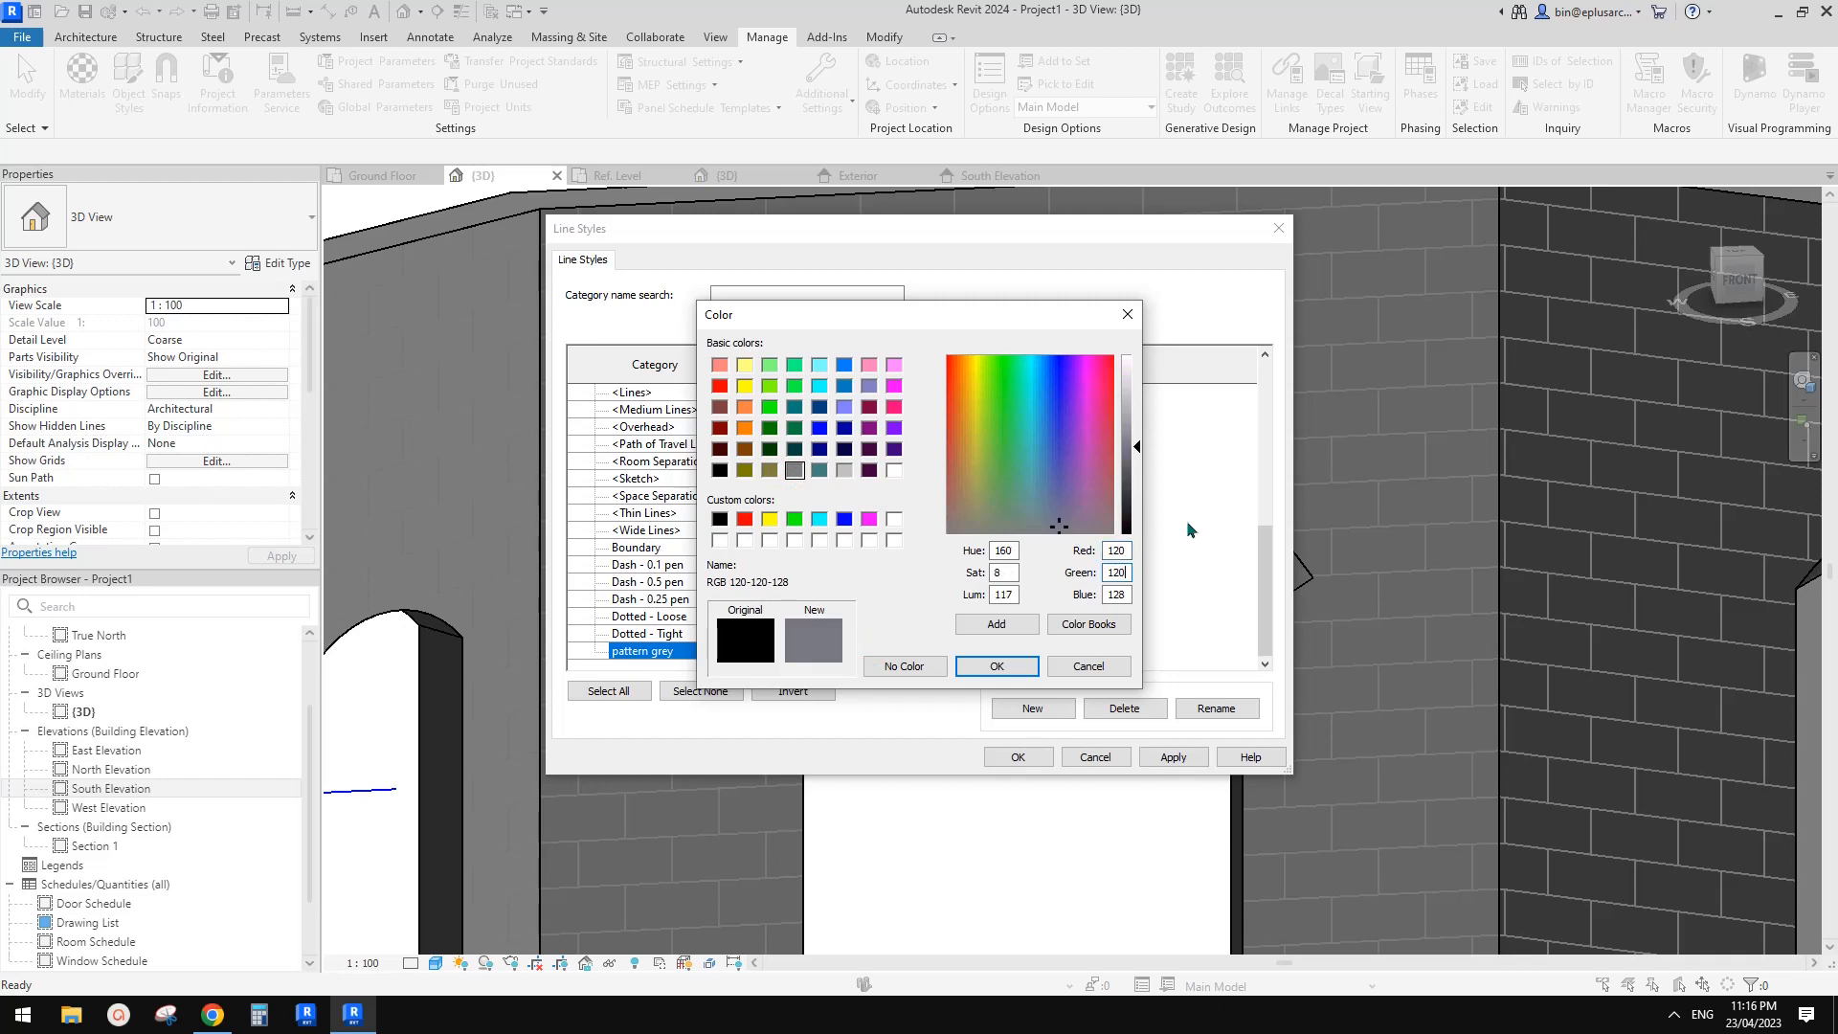
key("Tab")
type("120")
left_click(996, 665)
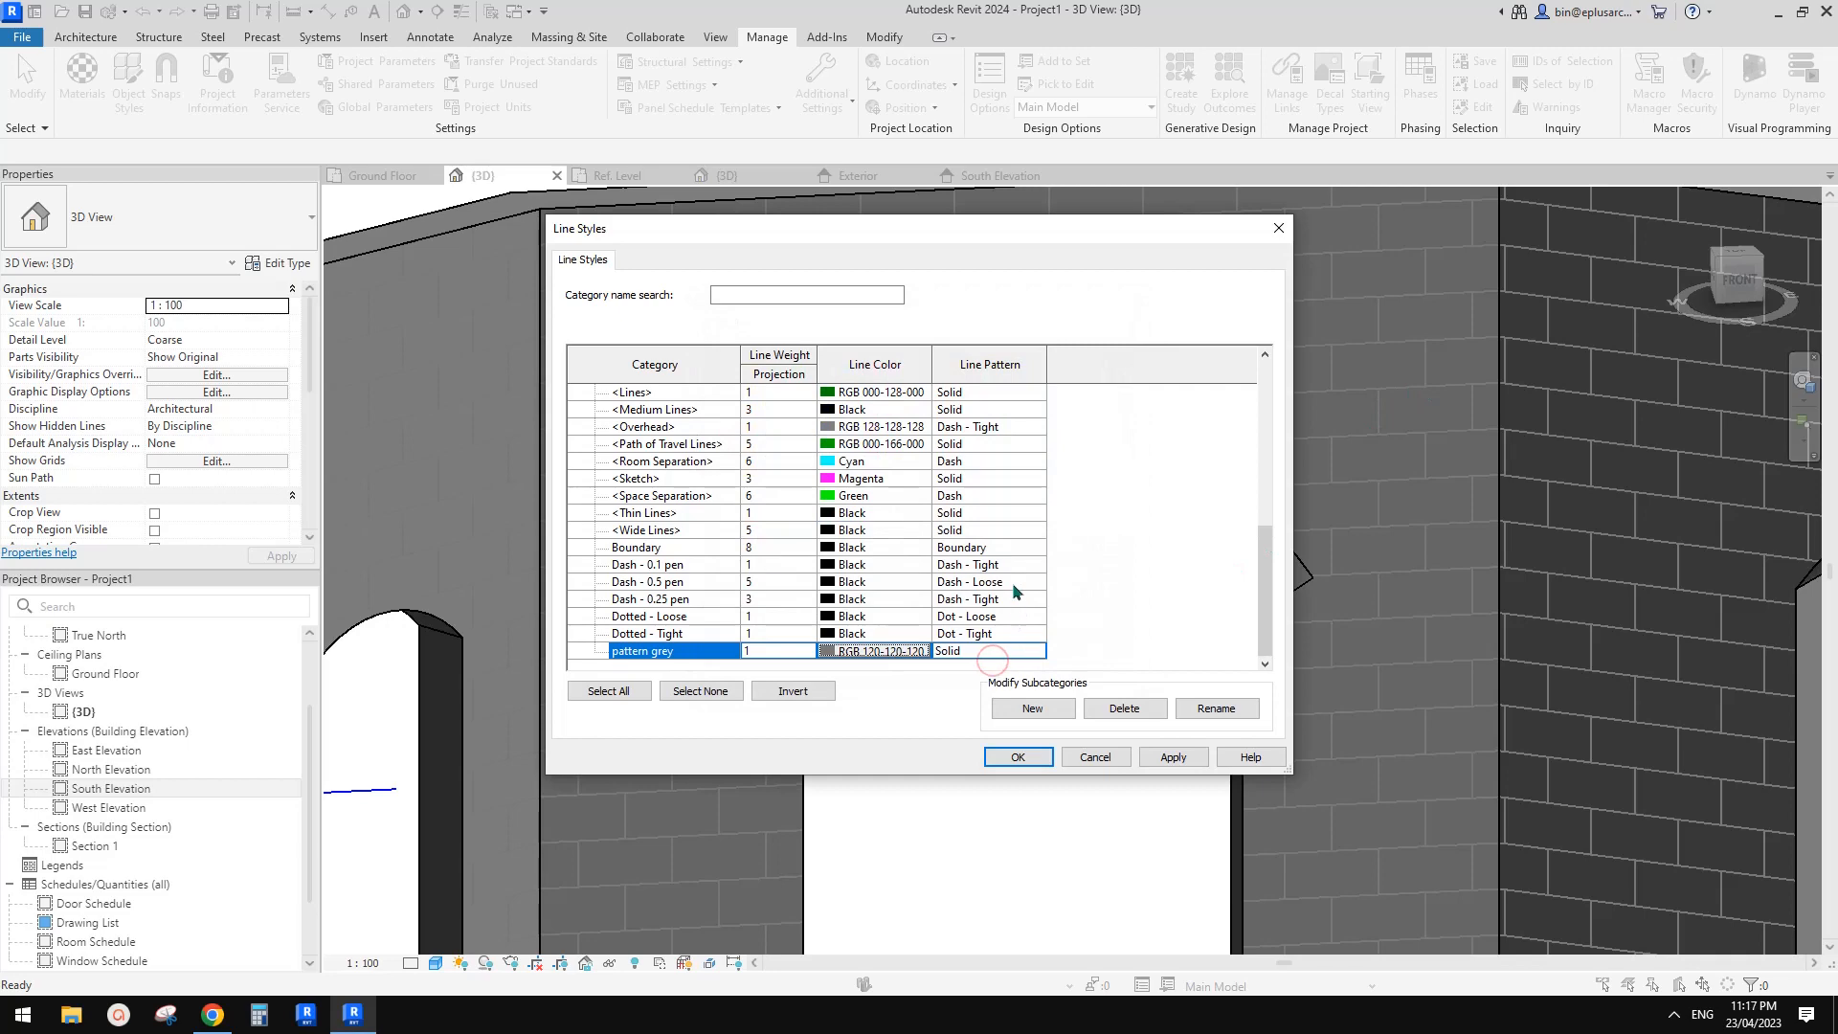
left_click(1019, 757)
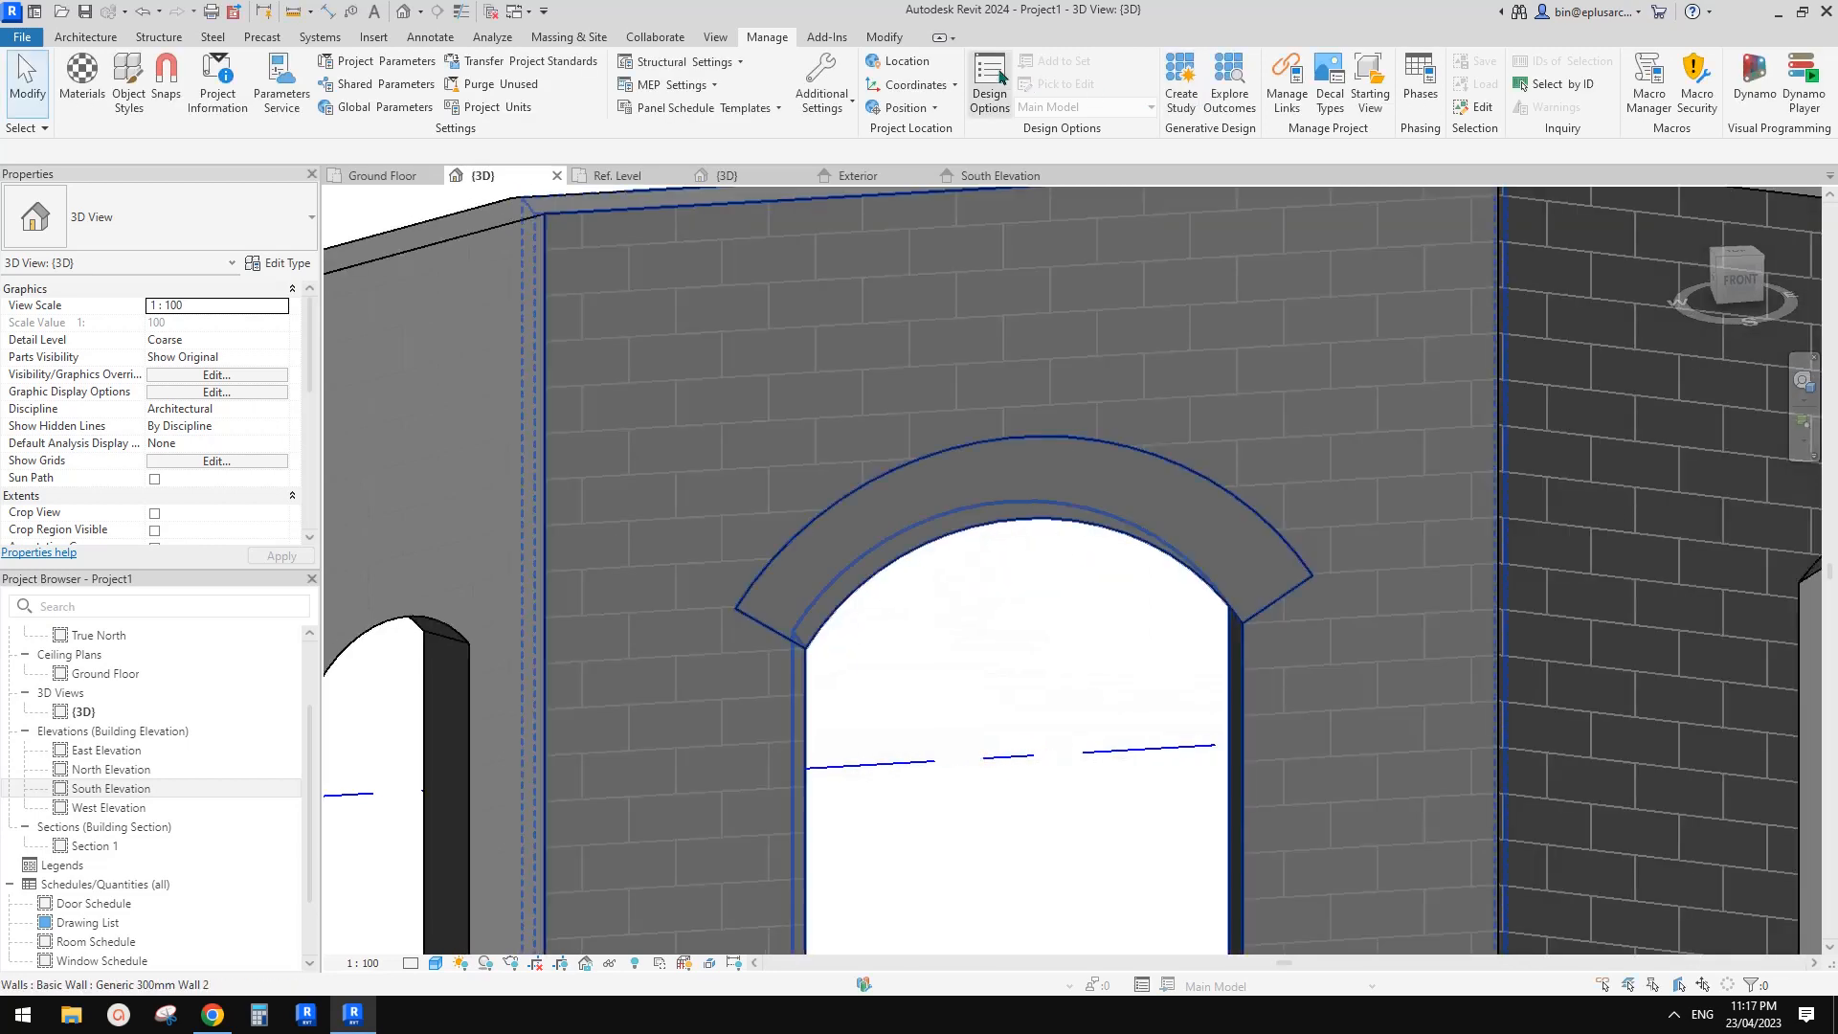
- Apply the <Overhead> line style to the outer arc and both end edges of the split arch face with Linework
left_click(885, 39)
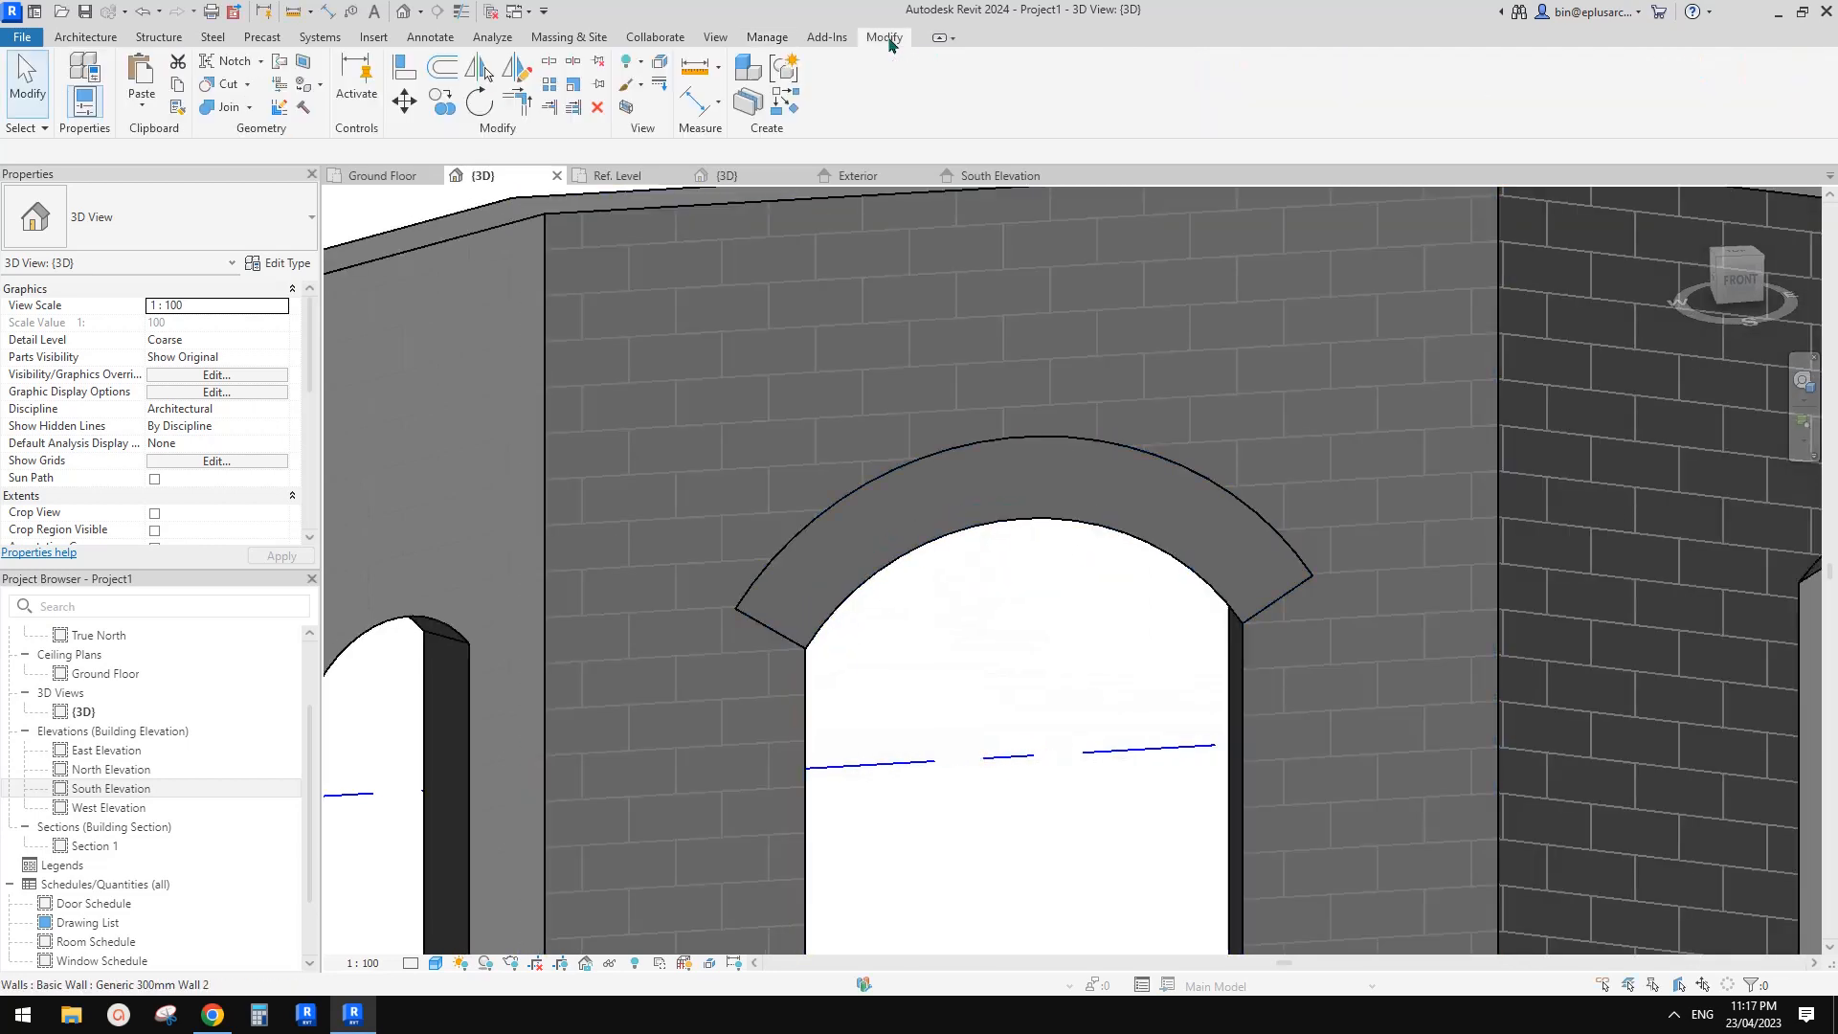
left_click(660, 88)
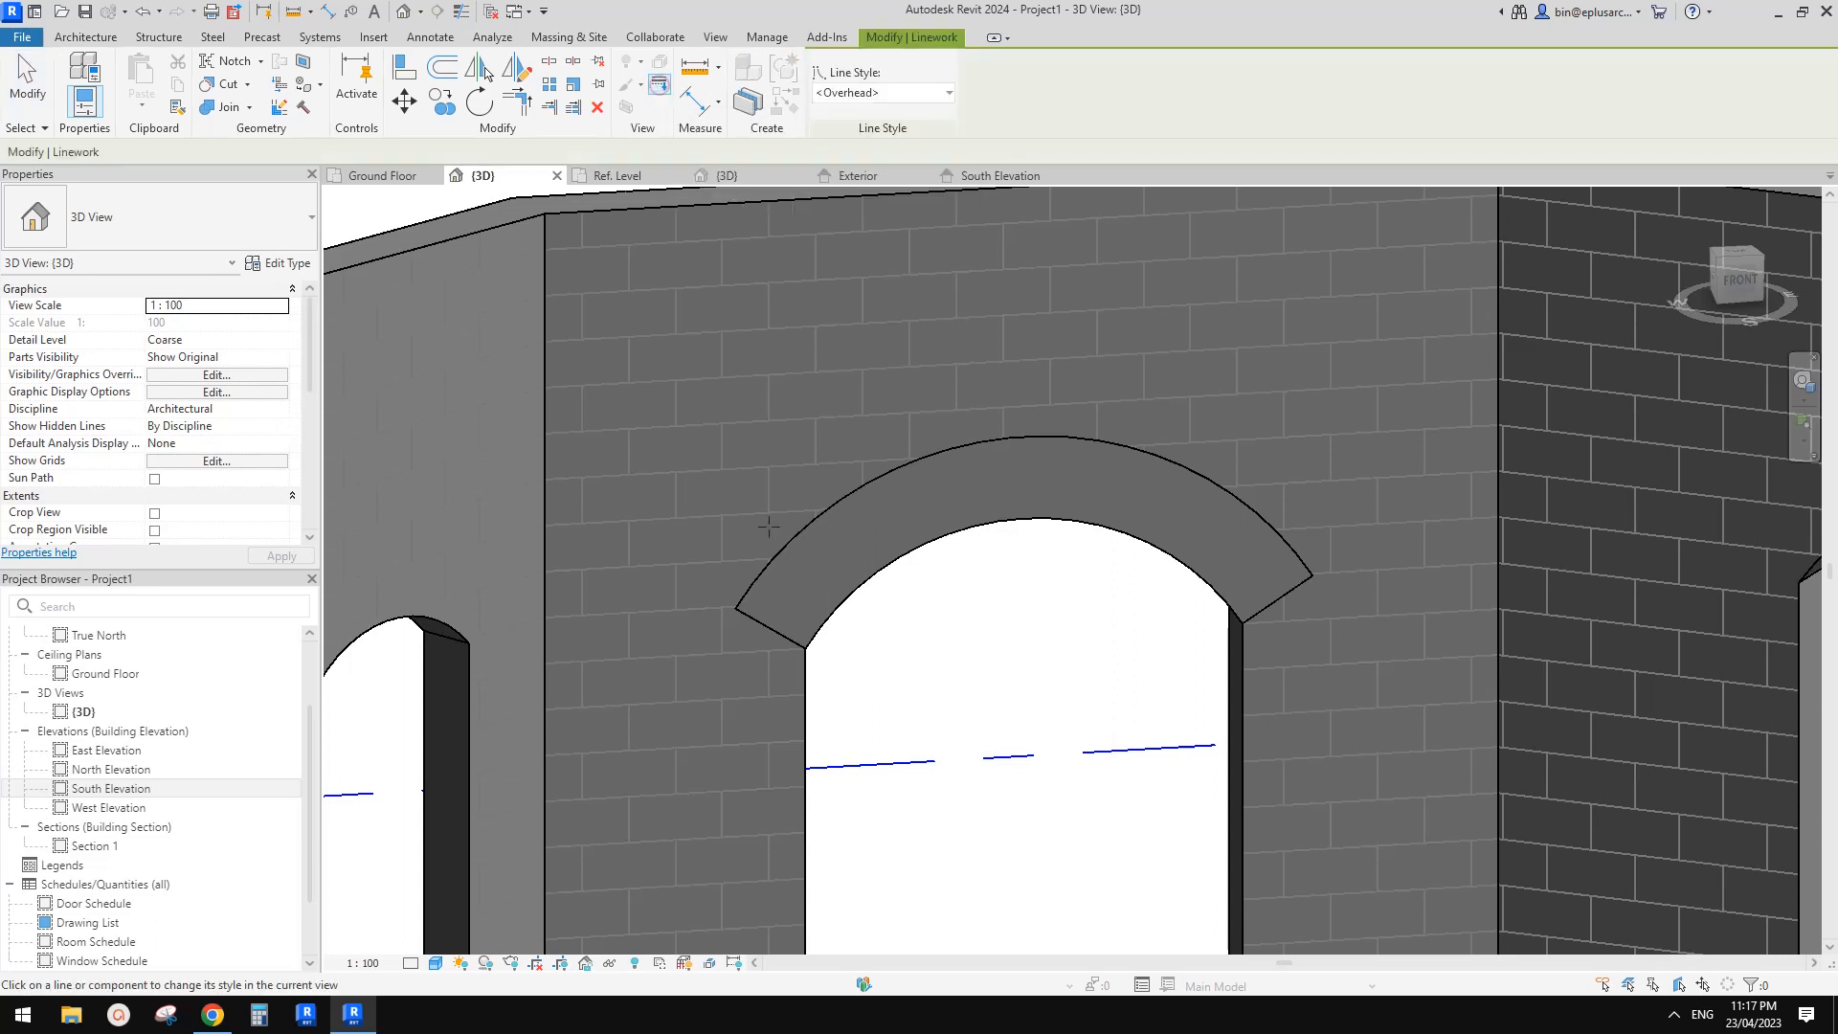
left_click(777, 629)
left_click(786, 545)
left_click(1293, 586)
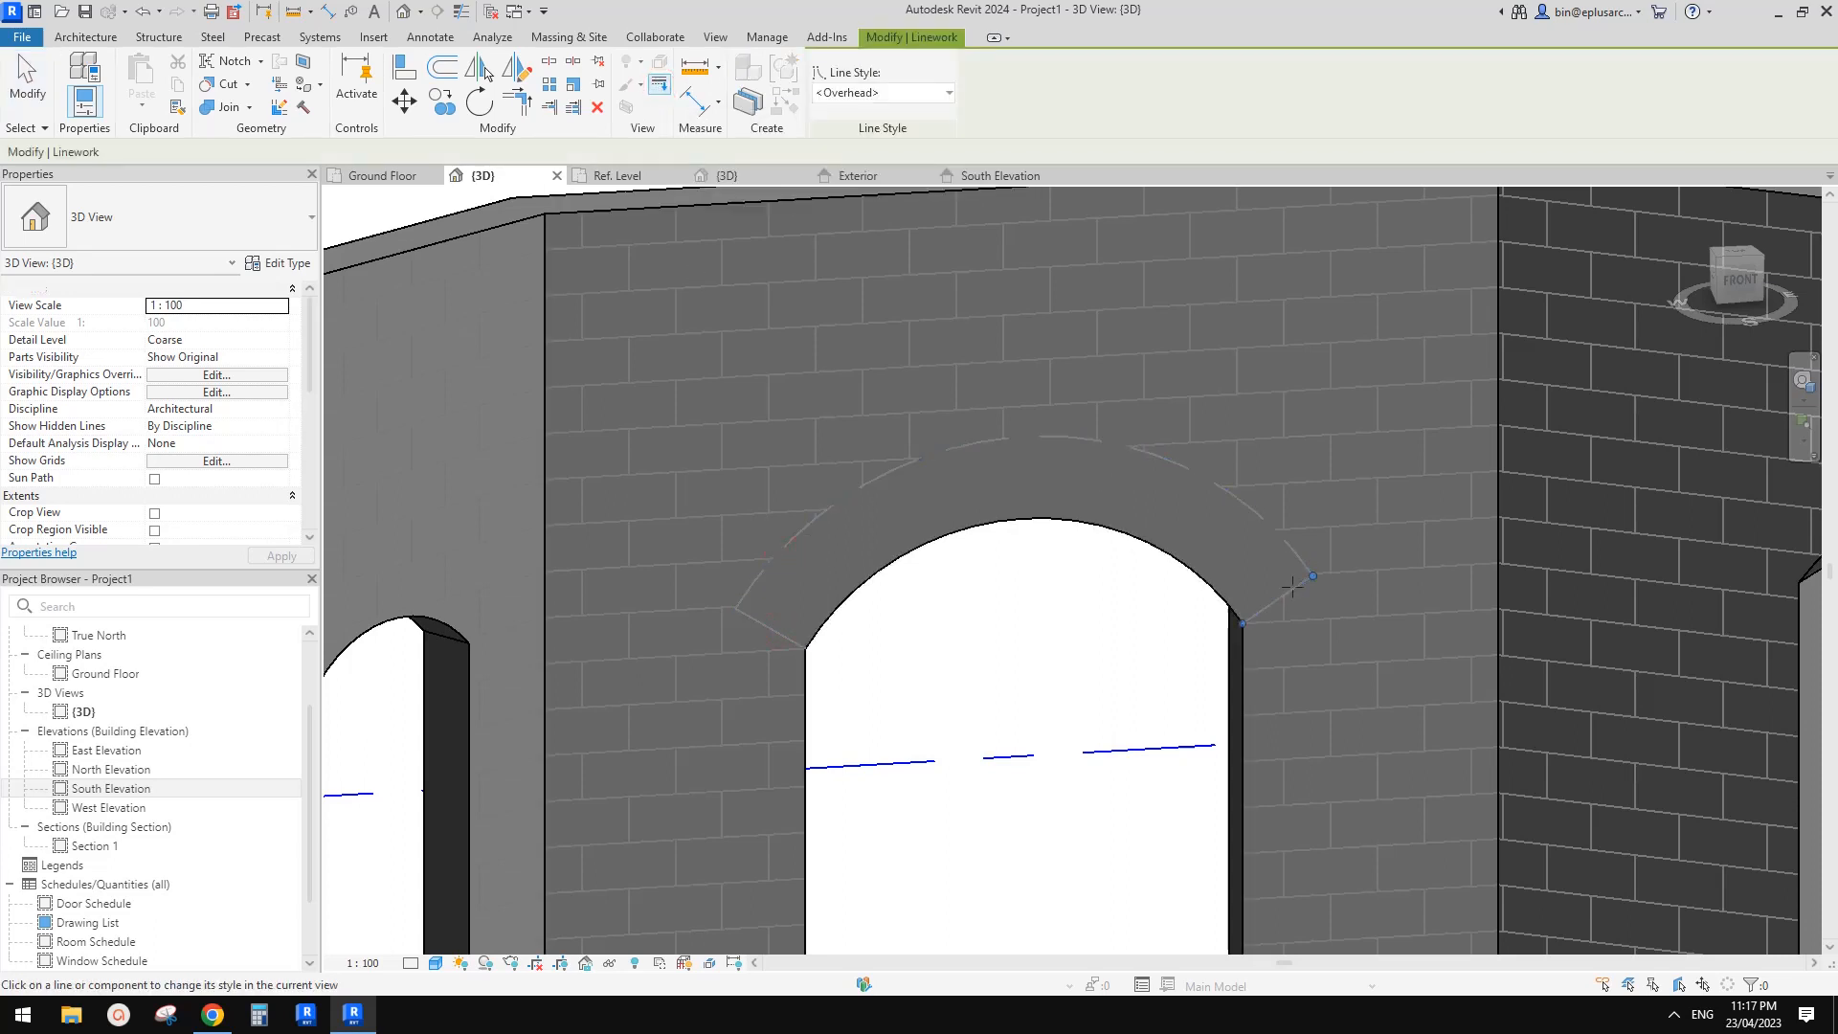
scroll(1063, 555, "down", 1)
middle_click_drag(1063, 555, 1017, 507, "shift")
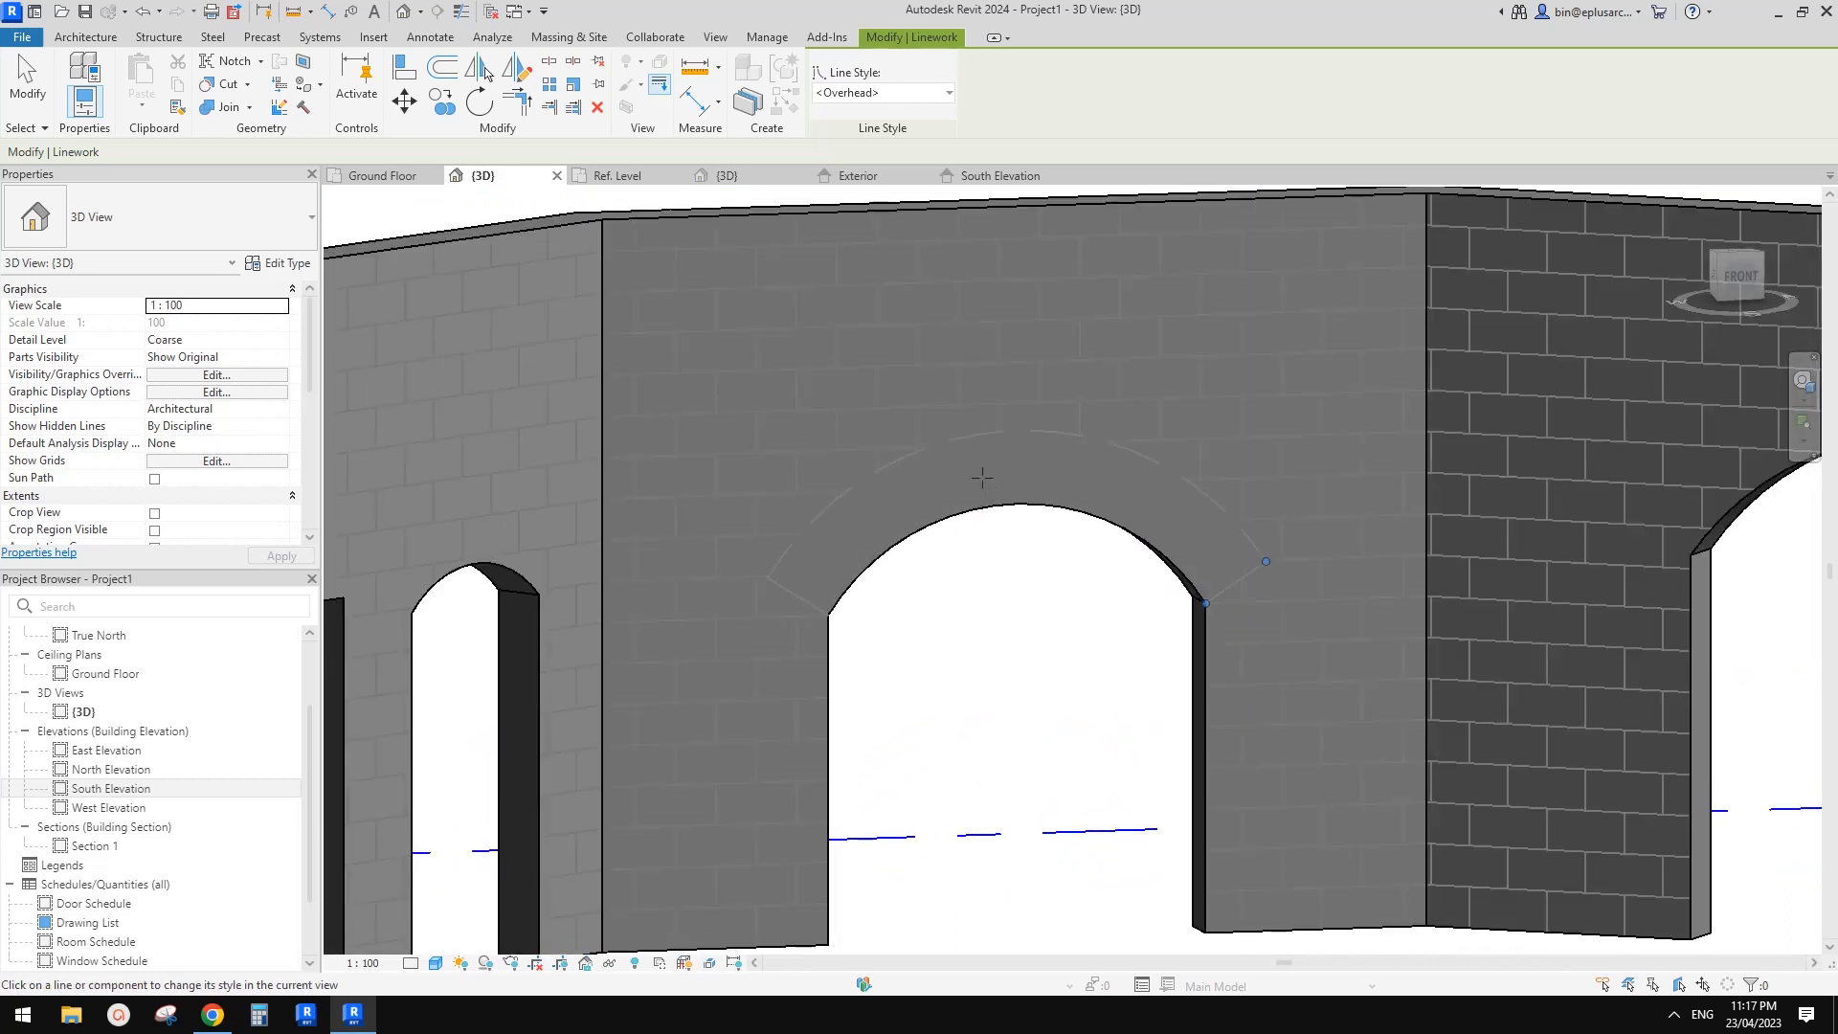
- Restyle the split arch face's outer arc and both end edges with the pattern grey line style using Linework
left_click(909, 93)
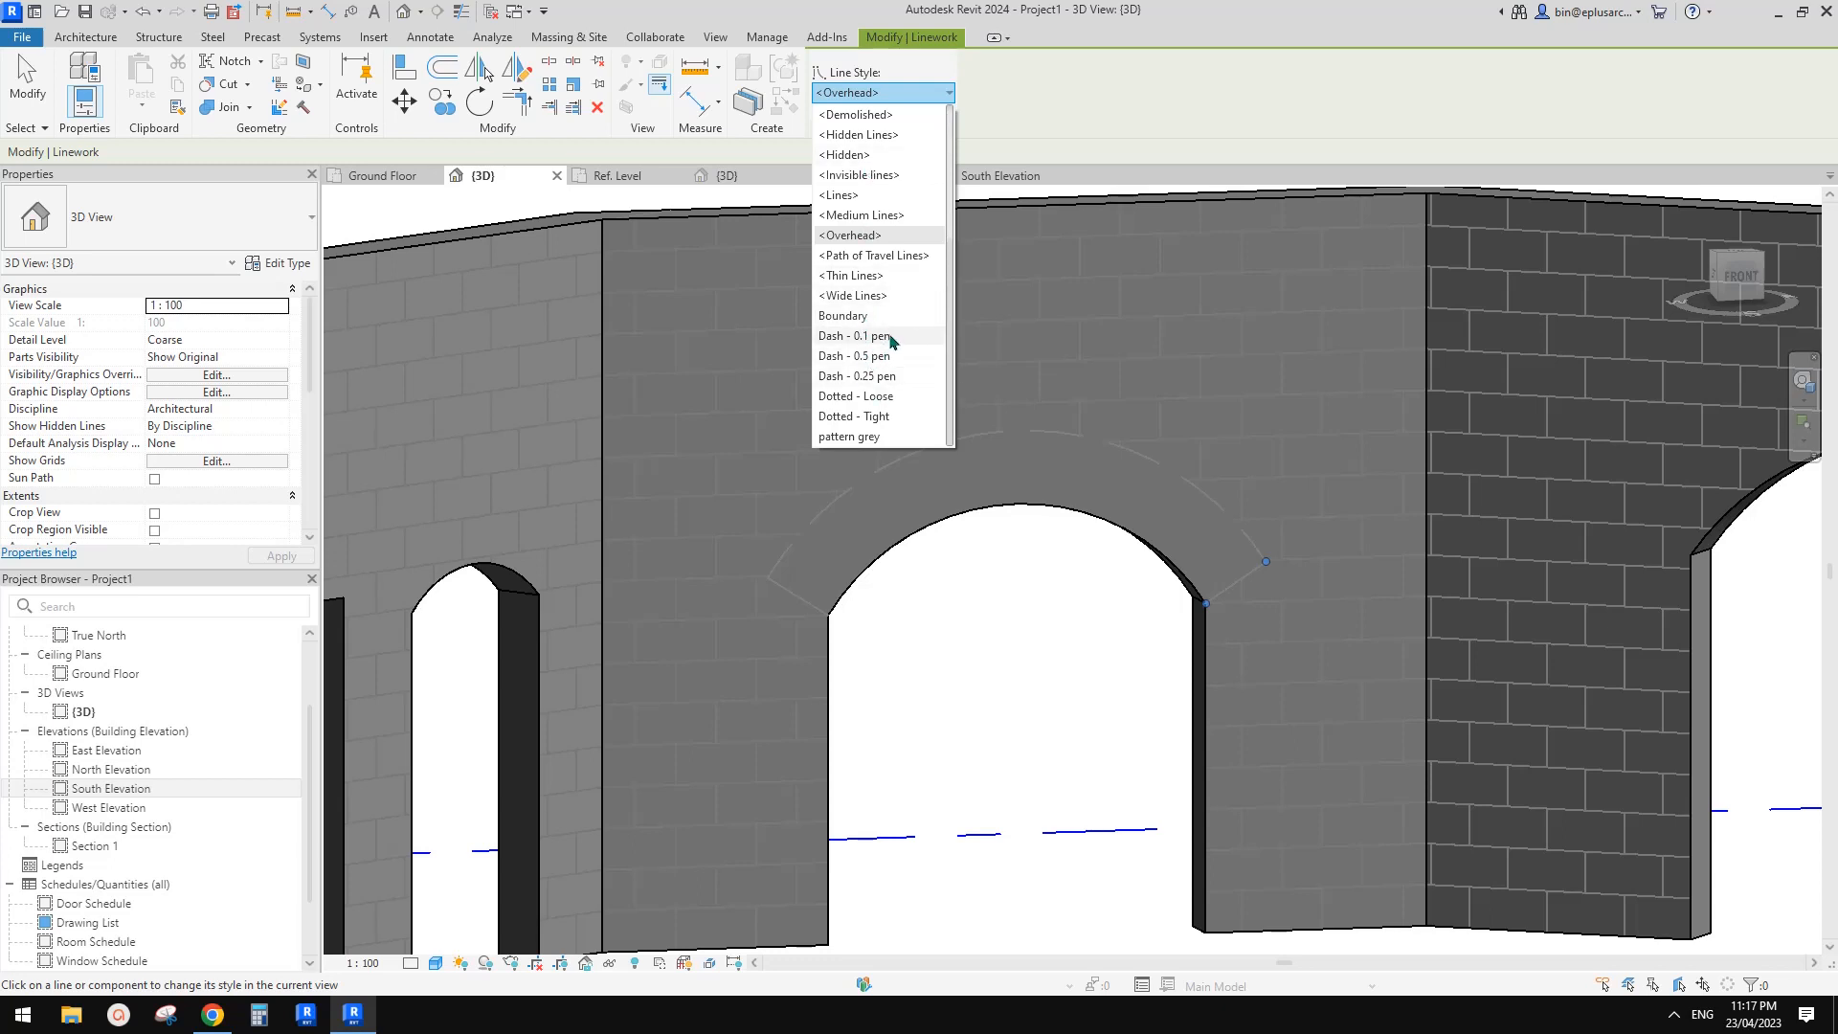
left_click(865, 437)
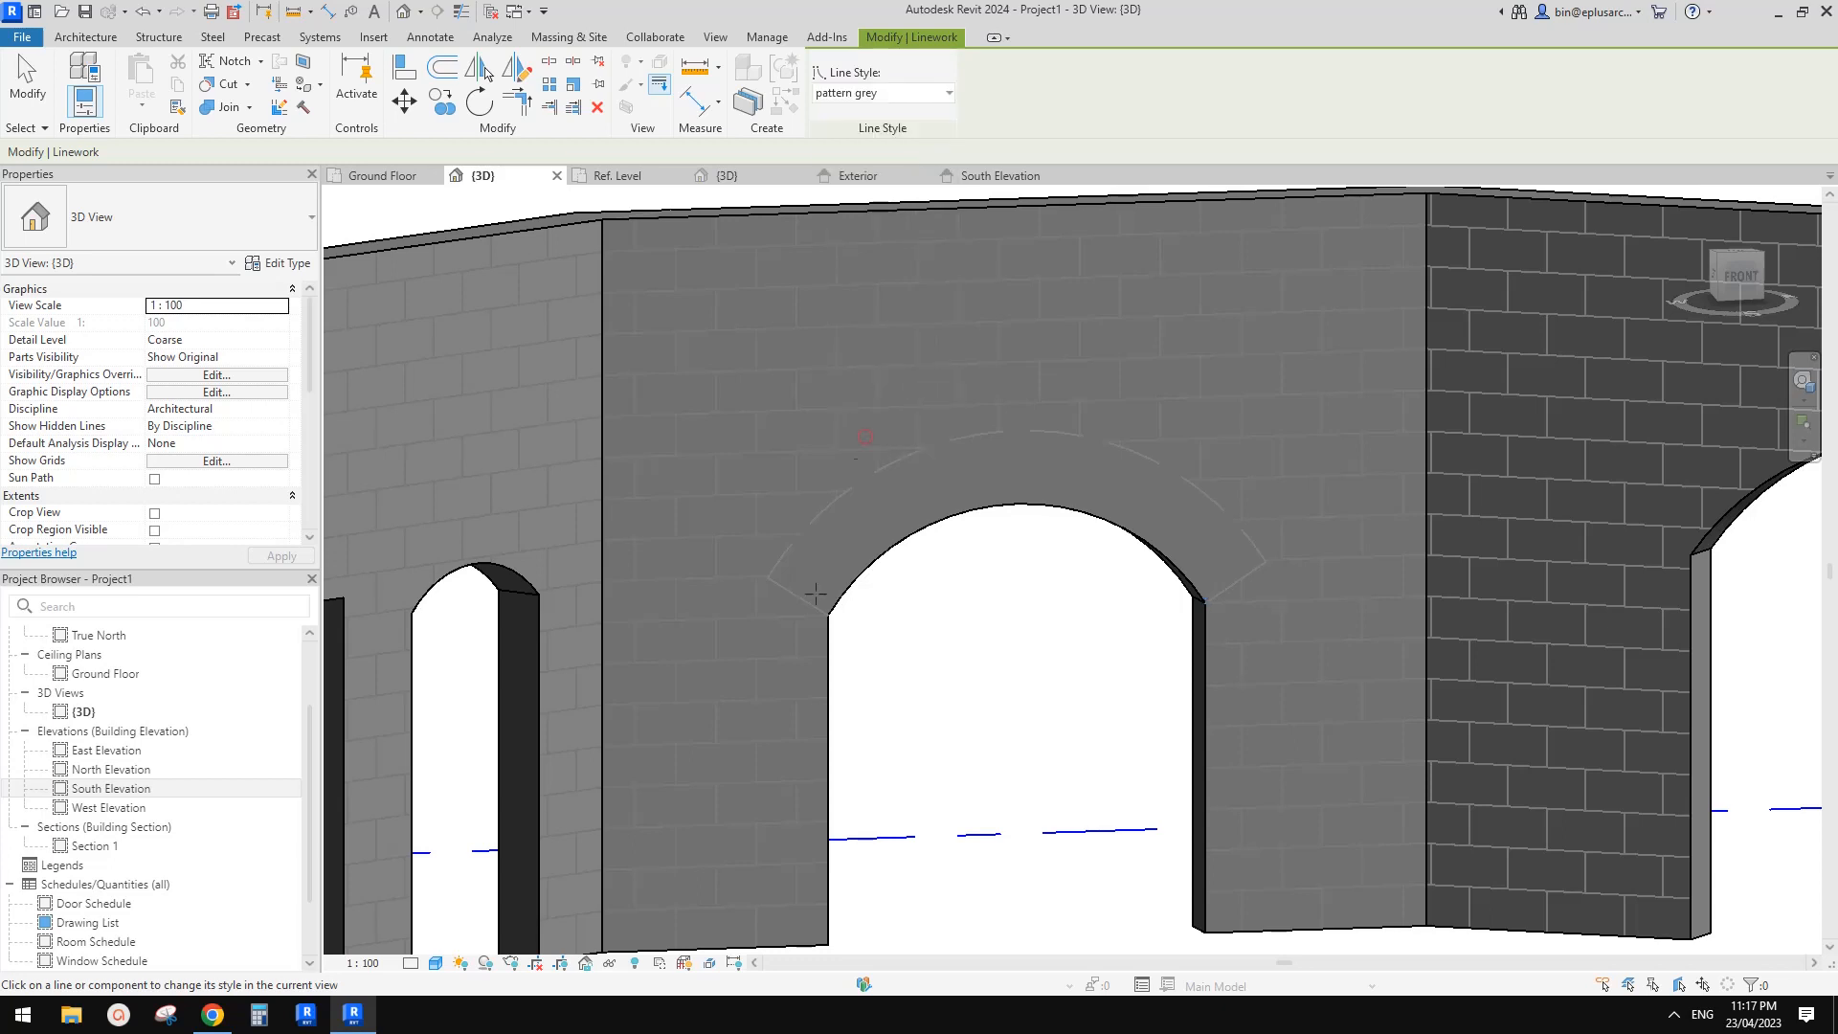
left_click(1230, 584)
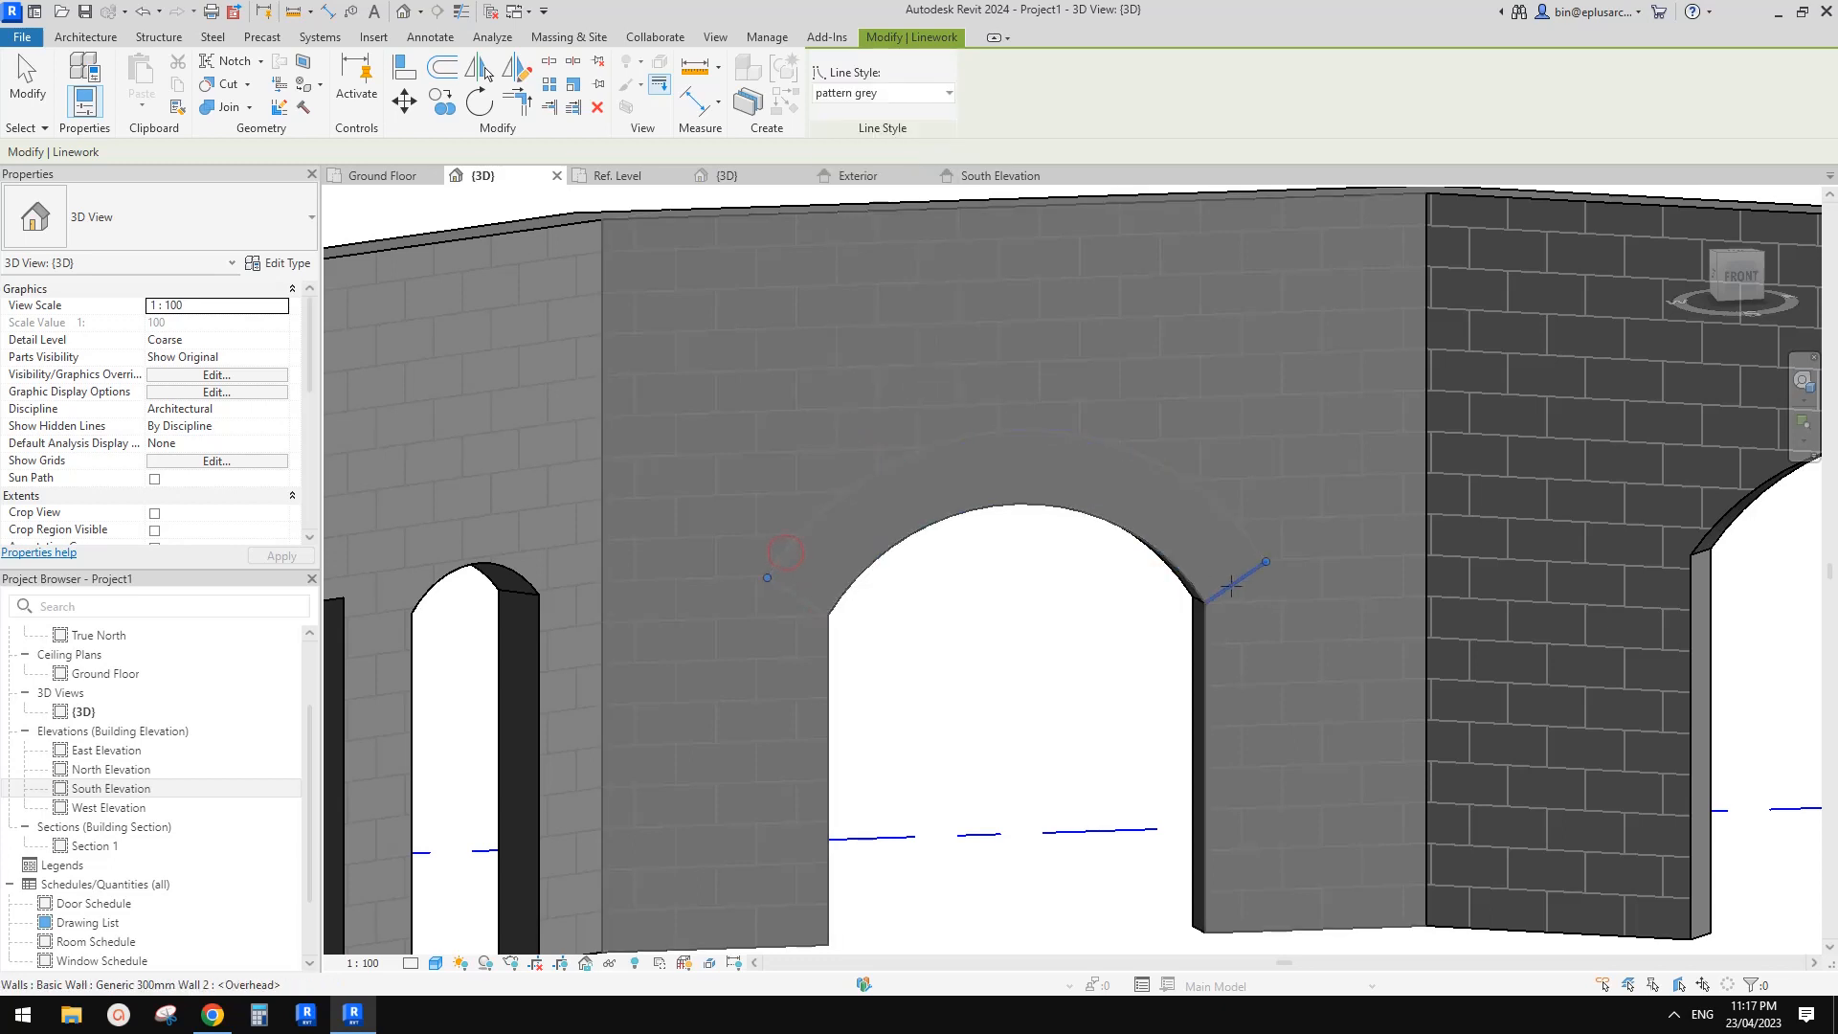
middle_click_drag(1004, 300, 928, 516, "shift")
middle_click_drag(1033, 445, 847, 412, "shift")
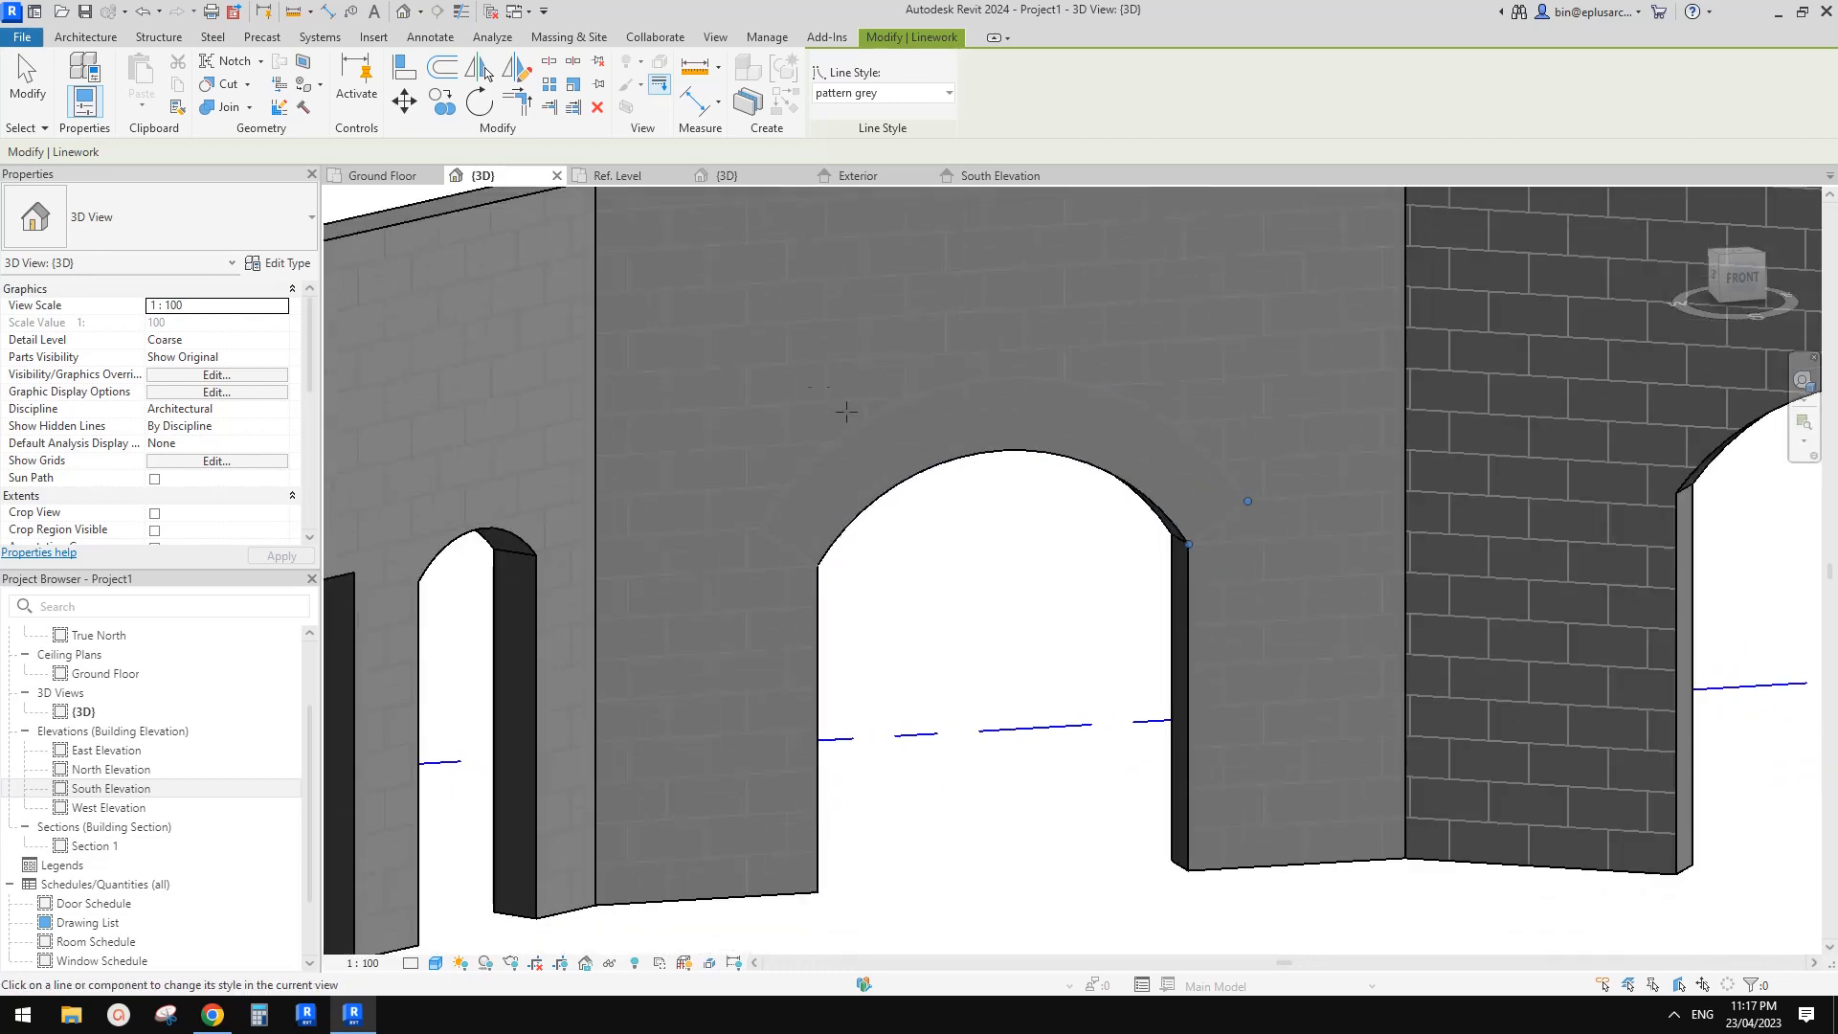
- Examine how the restyled split arch outline displays in the 3D view and in the South Elevation
mouse_move(948, 438)
middle_mouse_down("shift")
mouse_move(908, 431)
mouse_move(949, 411)
middle_mouse_up("shift")
left_click(96, 39)
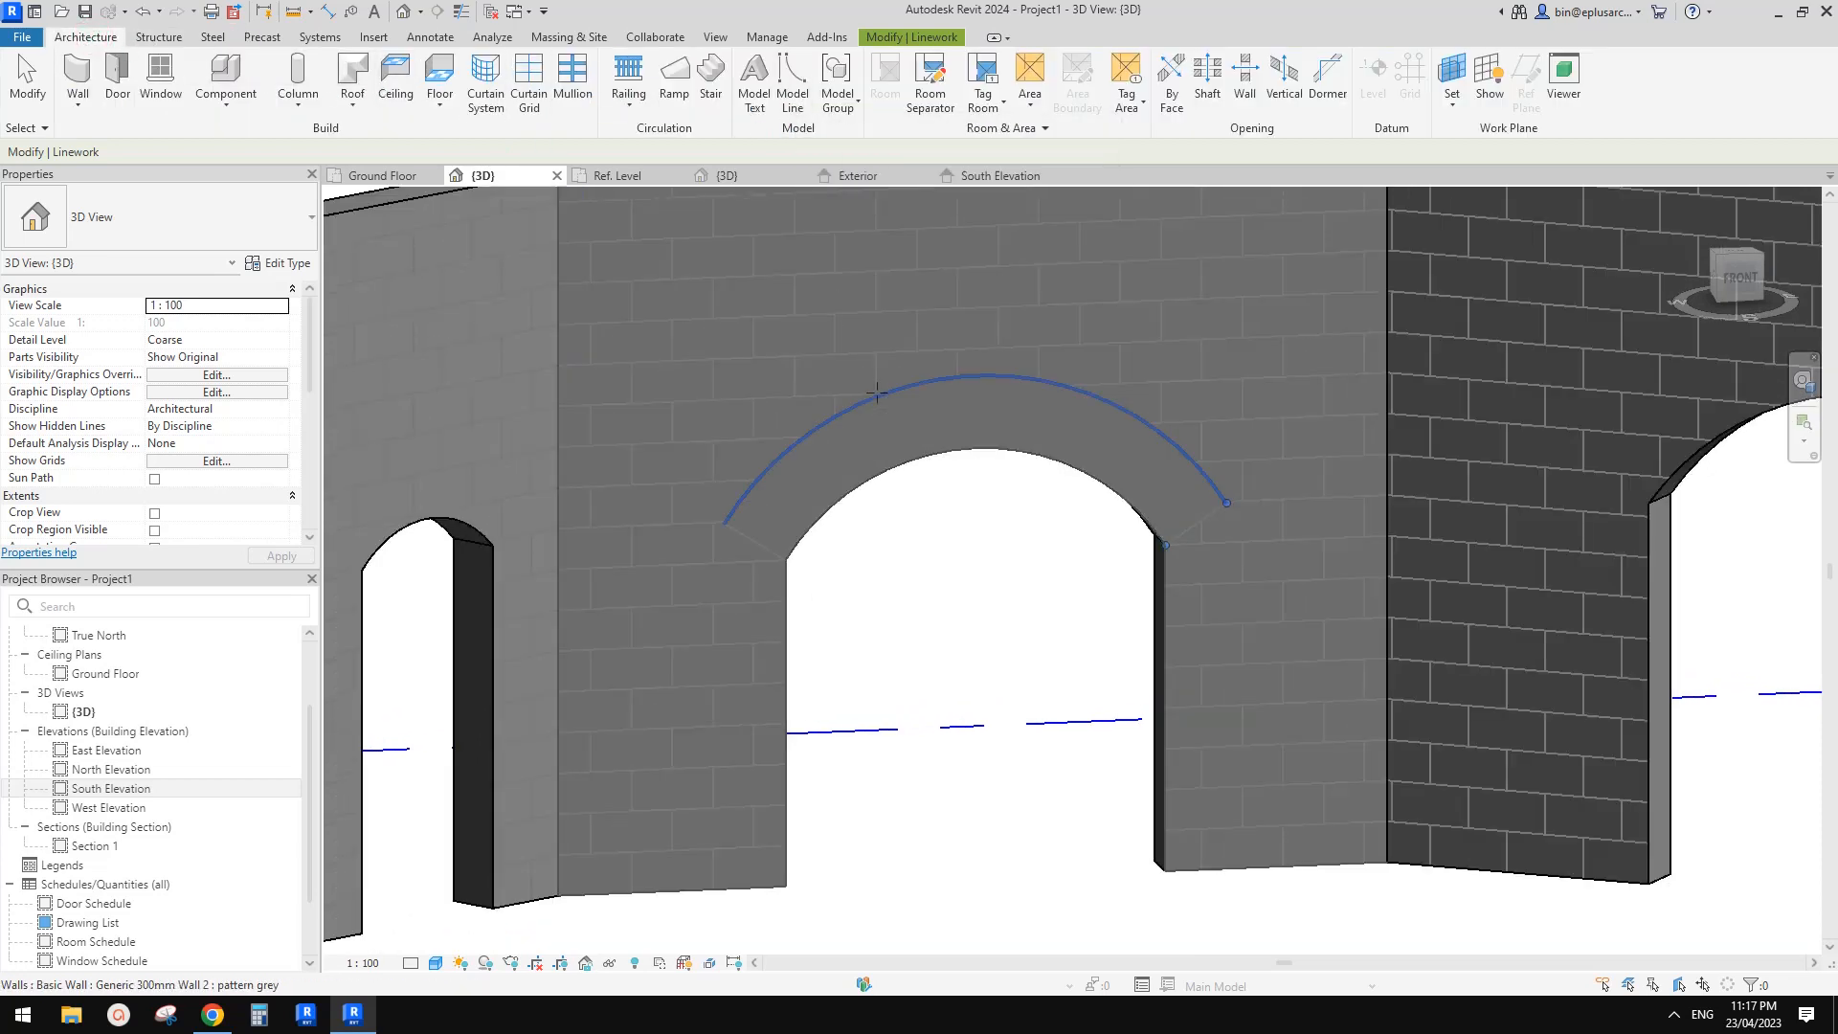
mouse_move(944, 504)
middle_mouse_down("shift")
mouse_move(968, 504)
mouse_move(932, 513)
mouse_move(923, 493)
middle_mouse_up("shift")
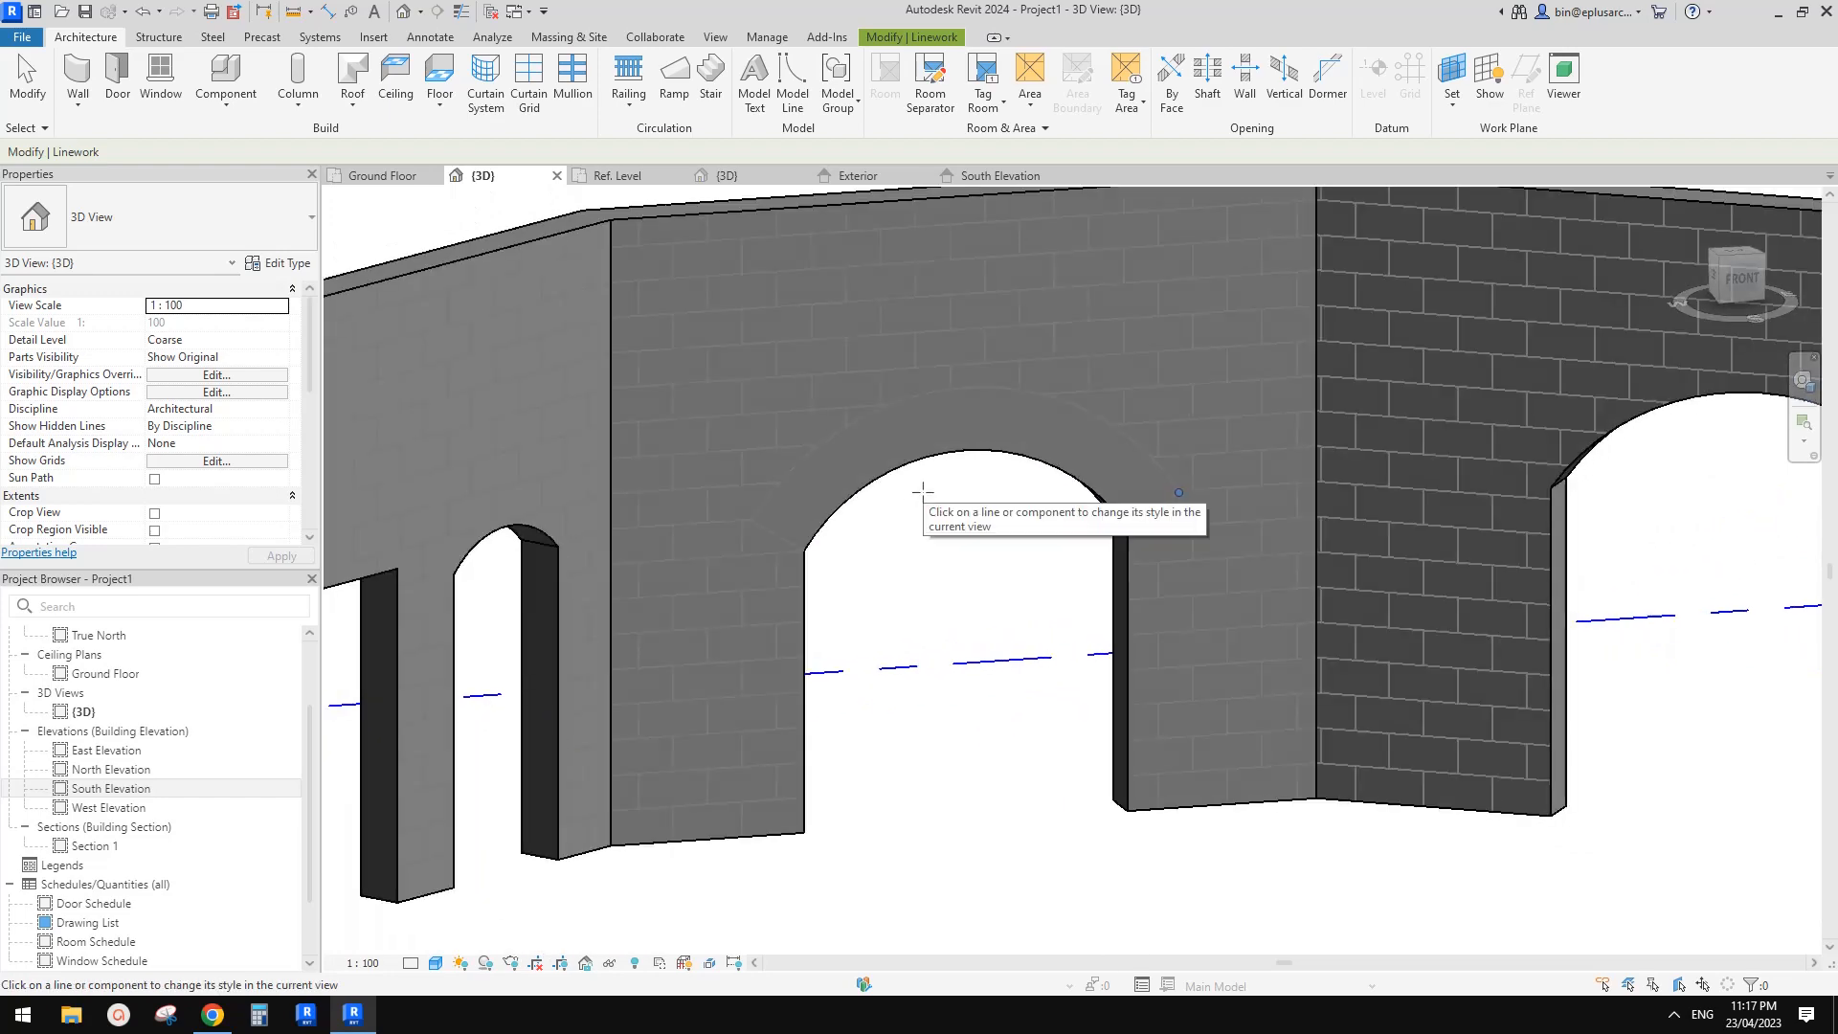
double_click(210, 788)
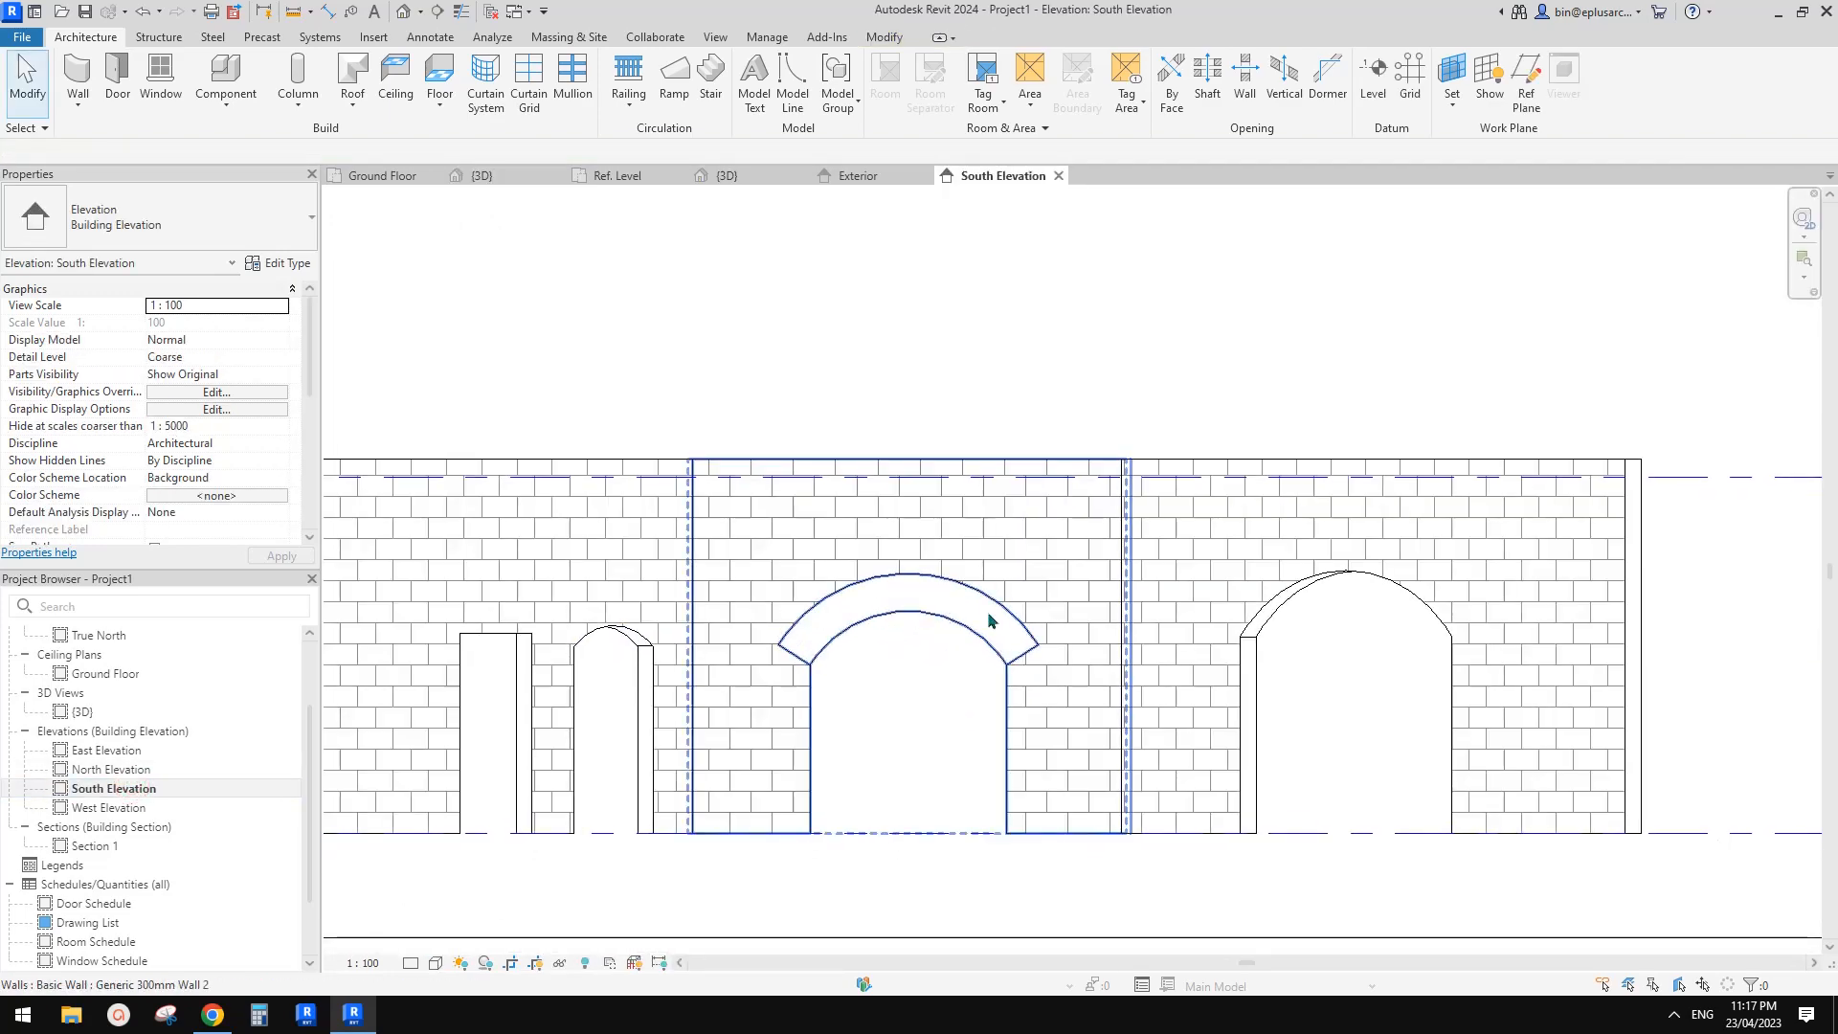
middle_click_drag(978, 608, 1006, 555)
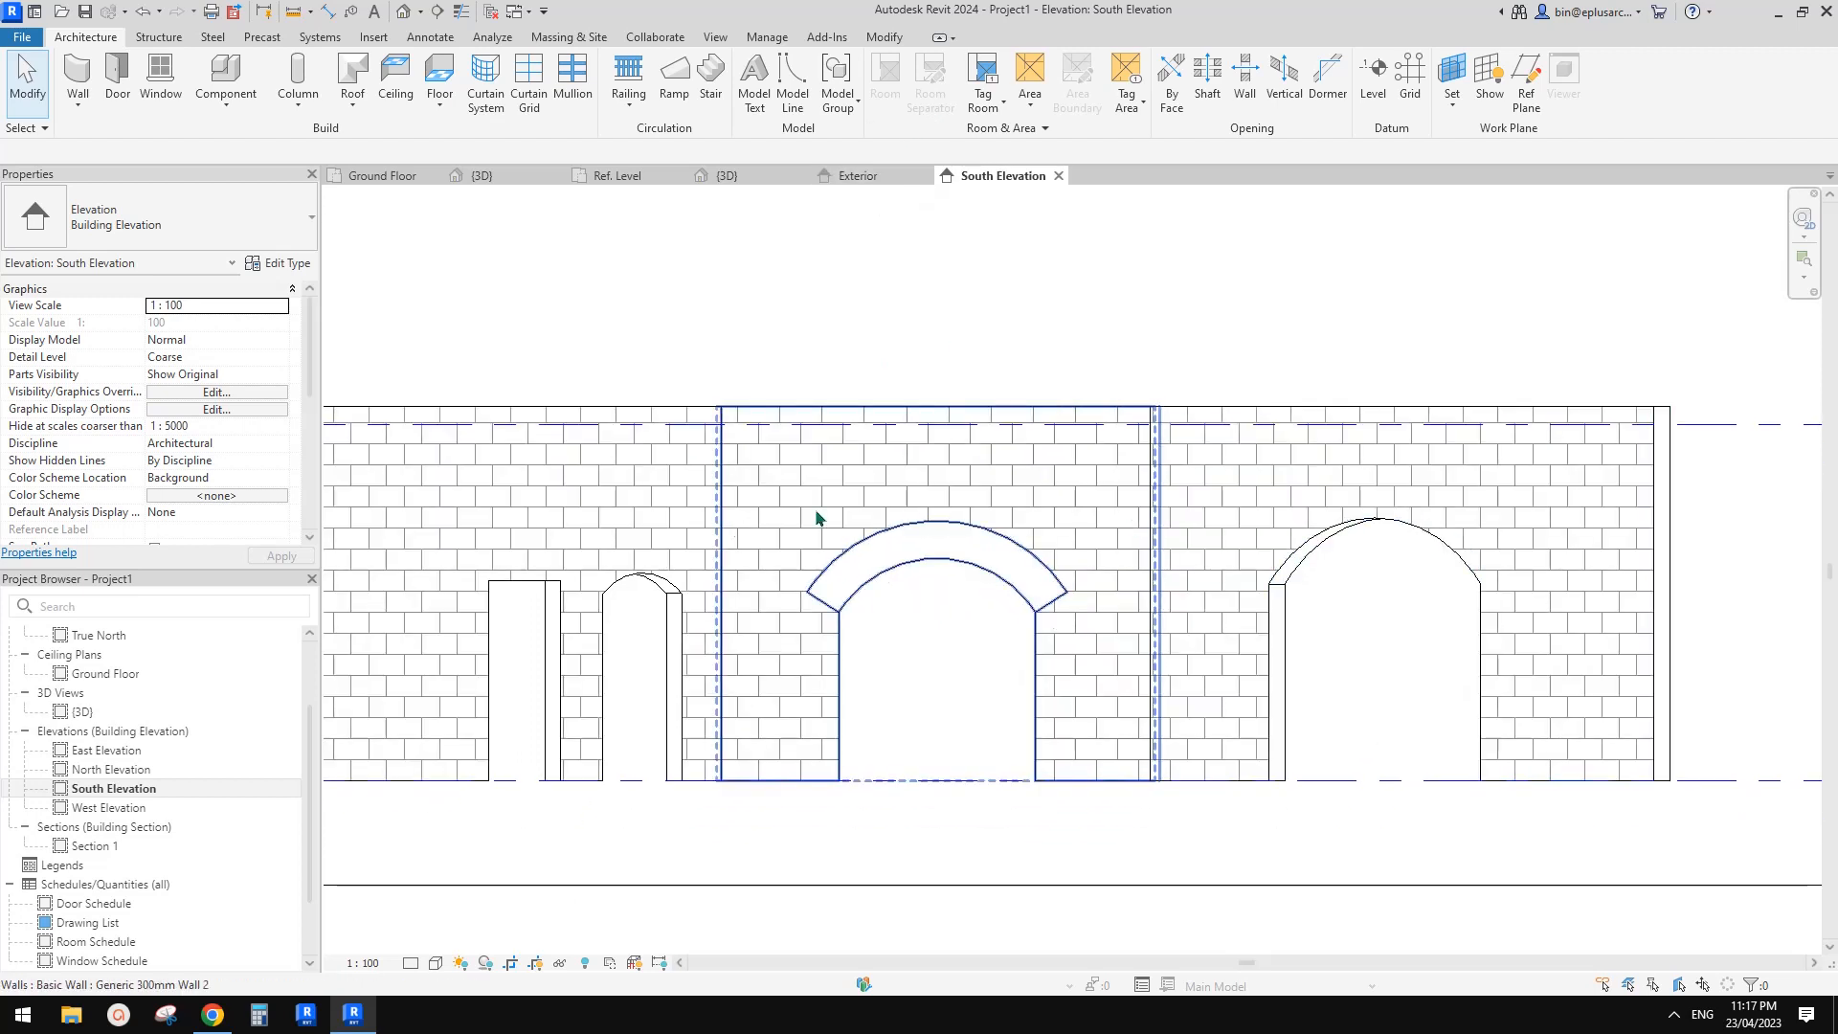
scroll(948, 570, "up", 1)
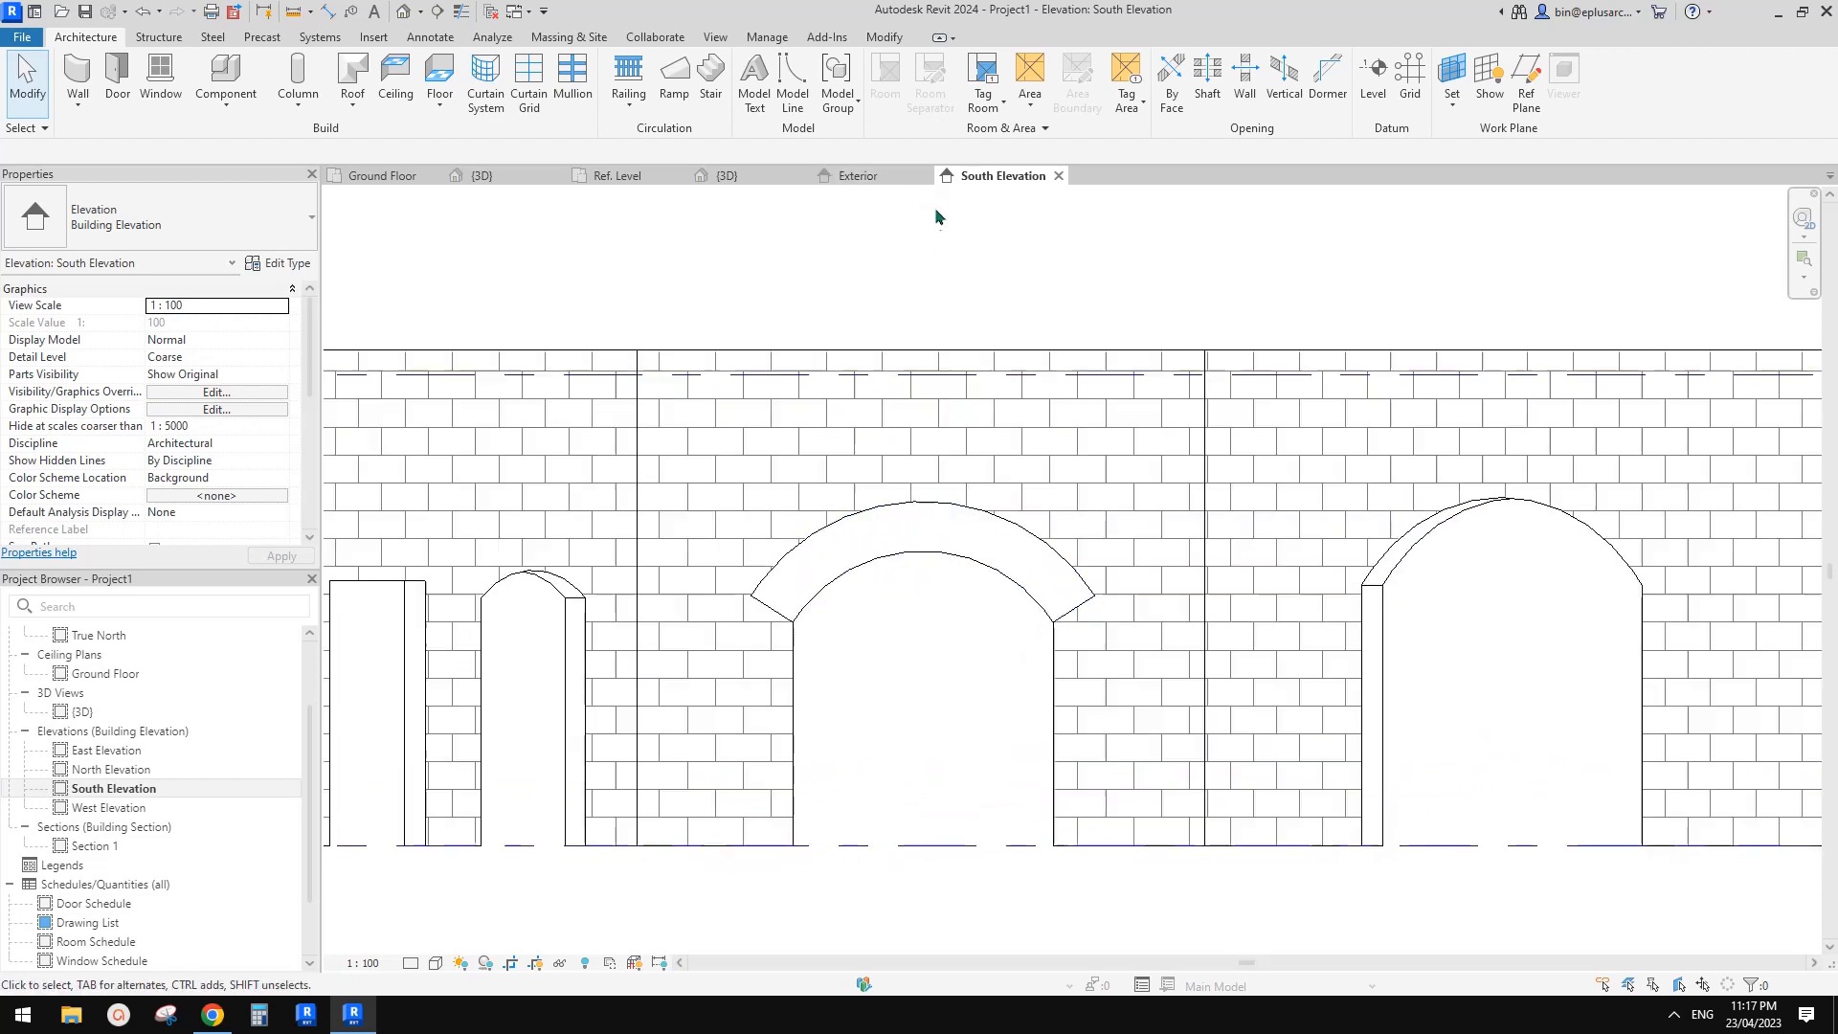
left_click(406, 11)
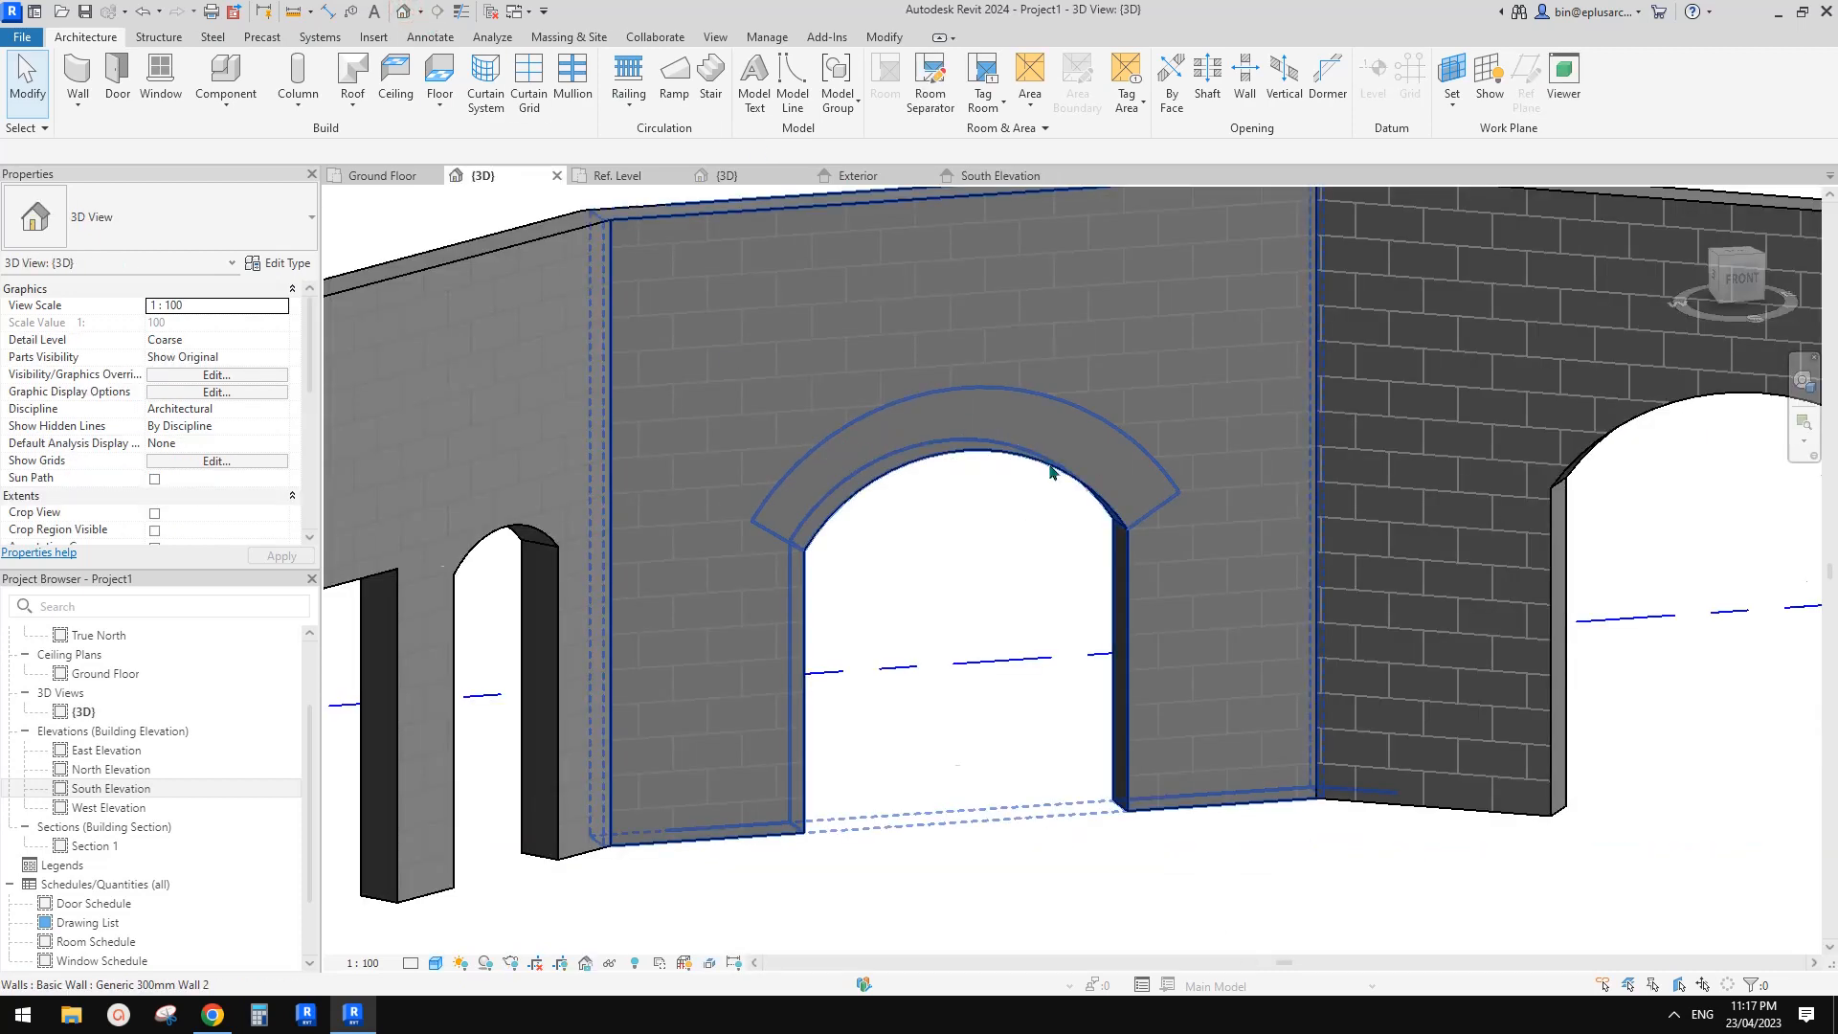
scroll(1050, 471, "down", 1)
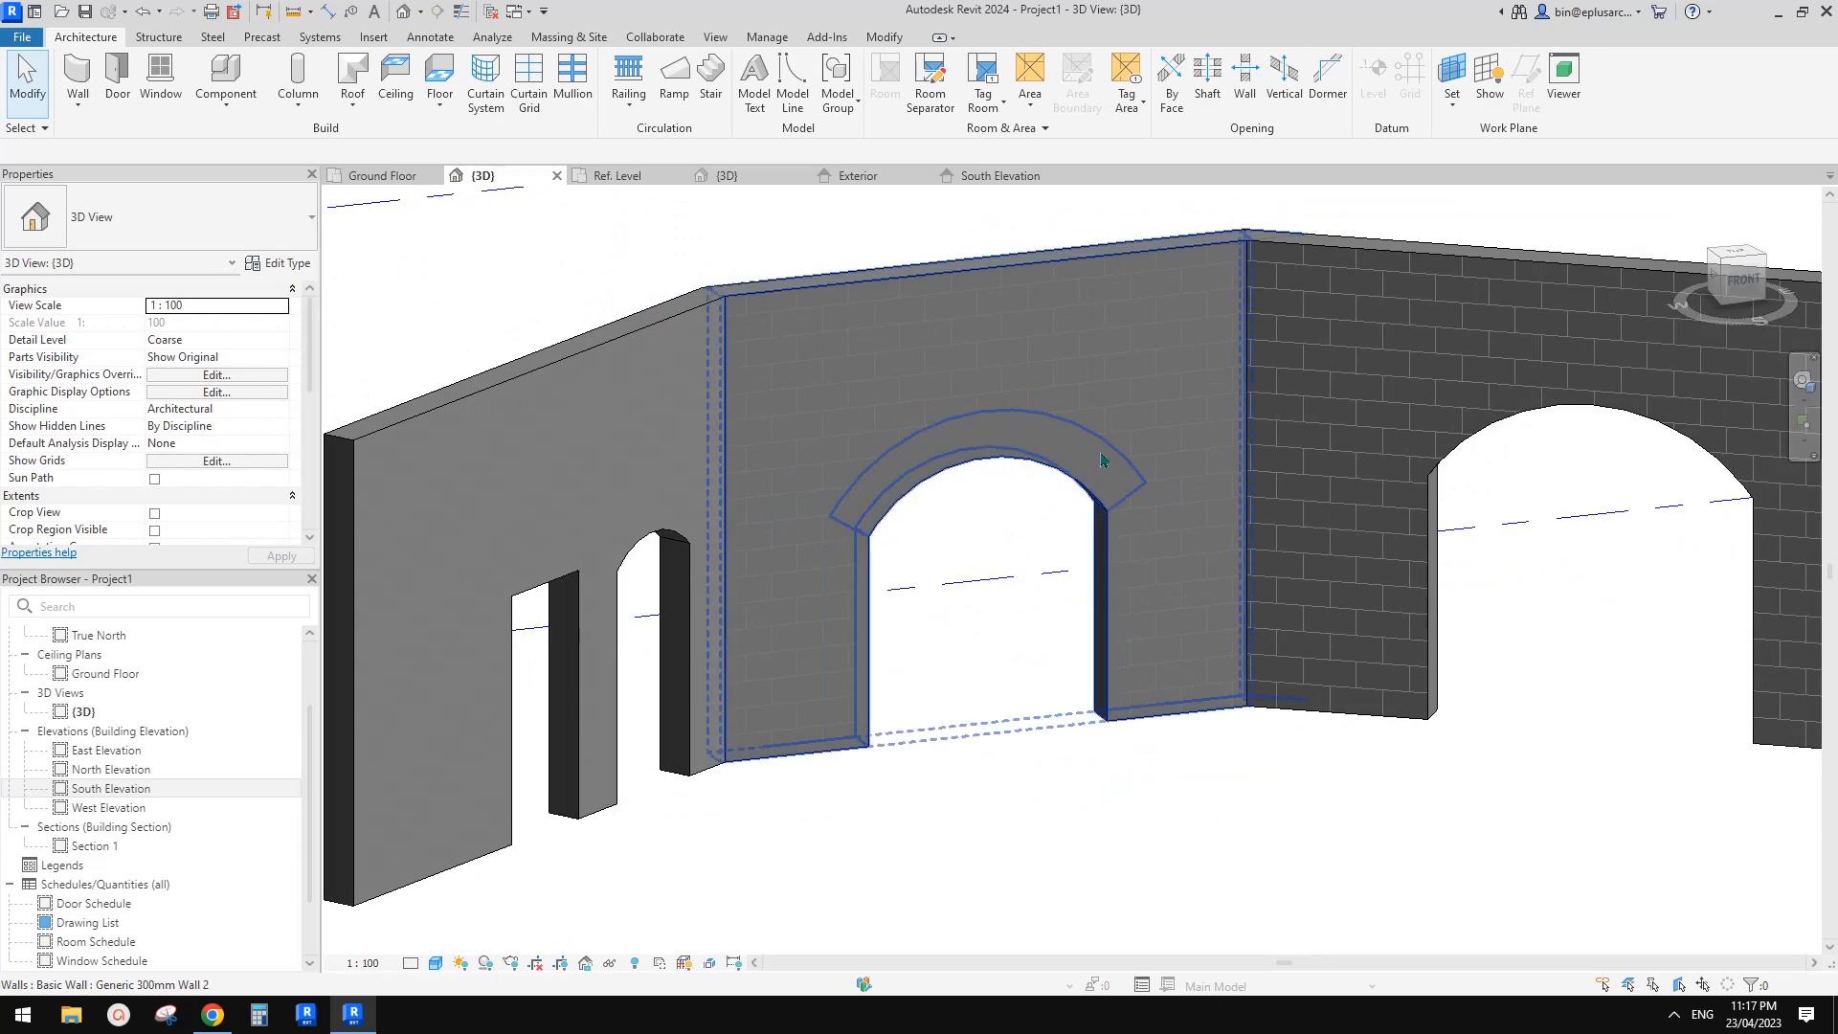
middle_click_drag(993, 579, 929, 566)
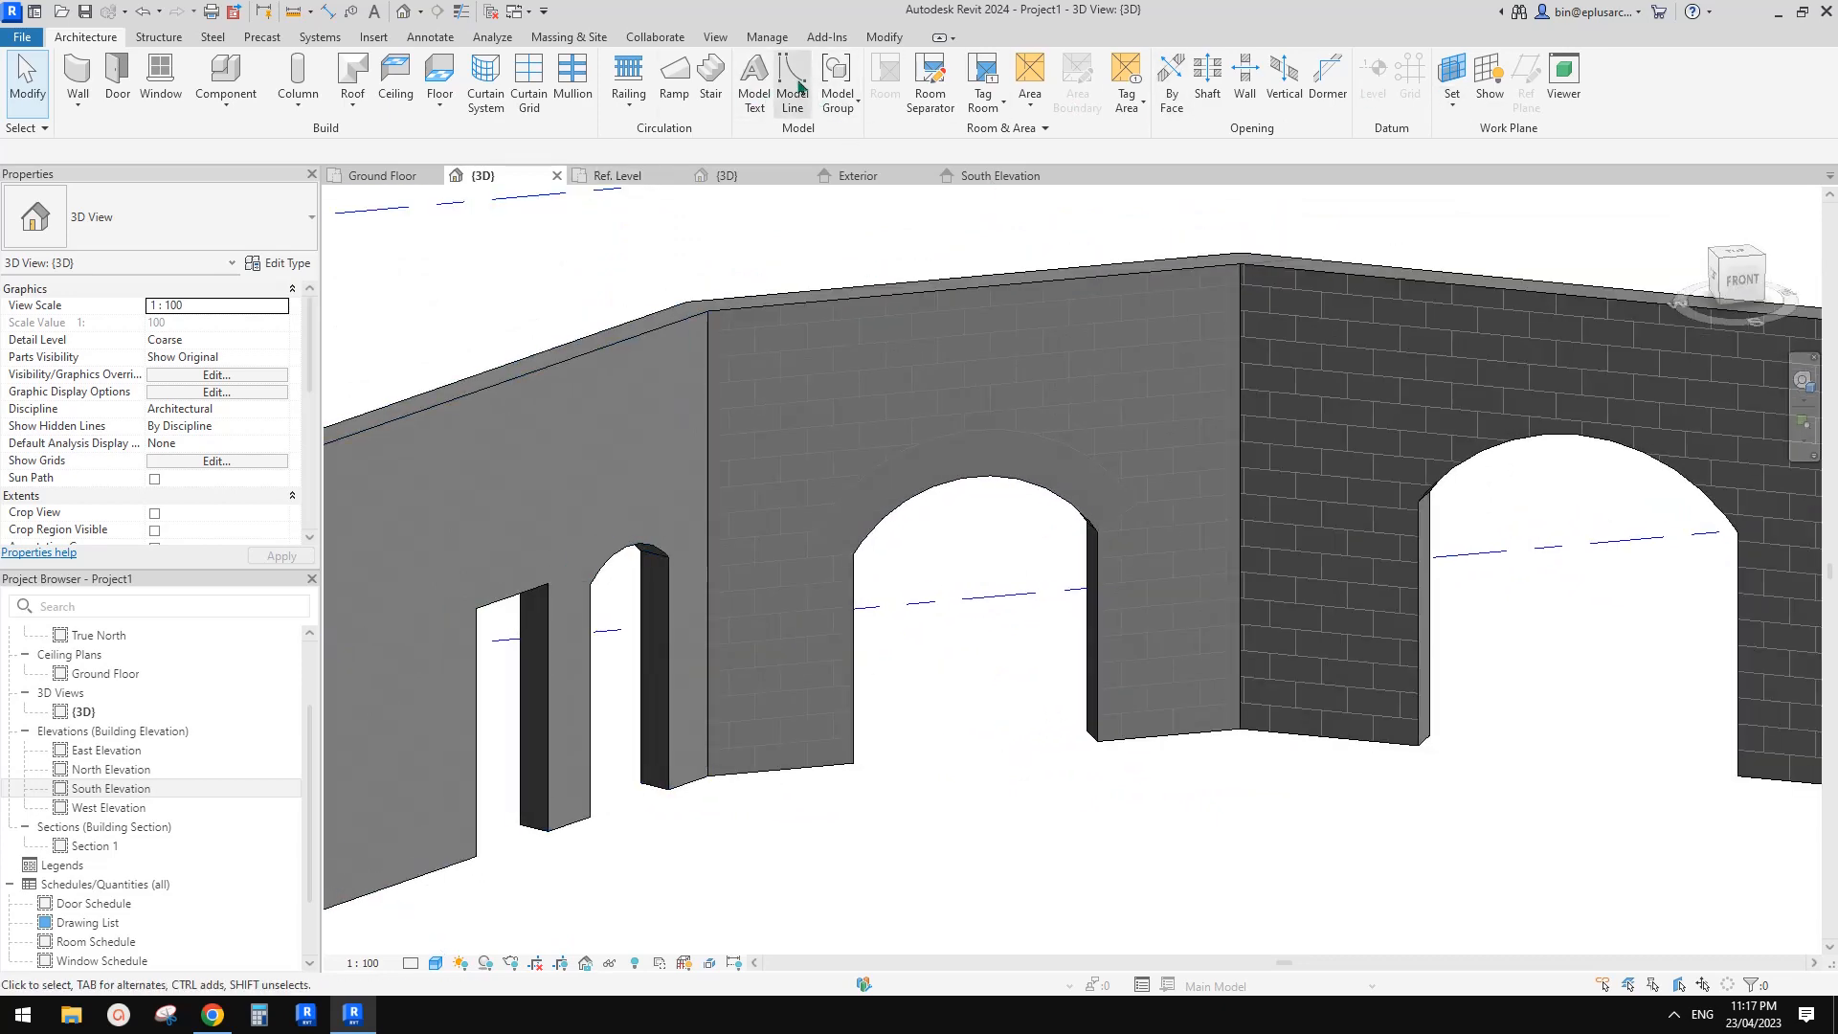
- Set the work plane to the front face of the middle arched wall
left_click(1453, 77)
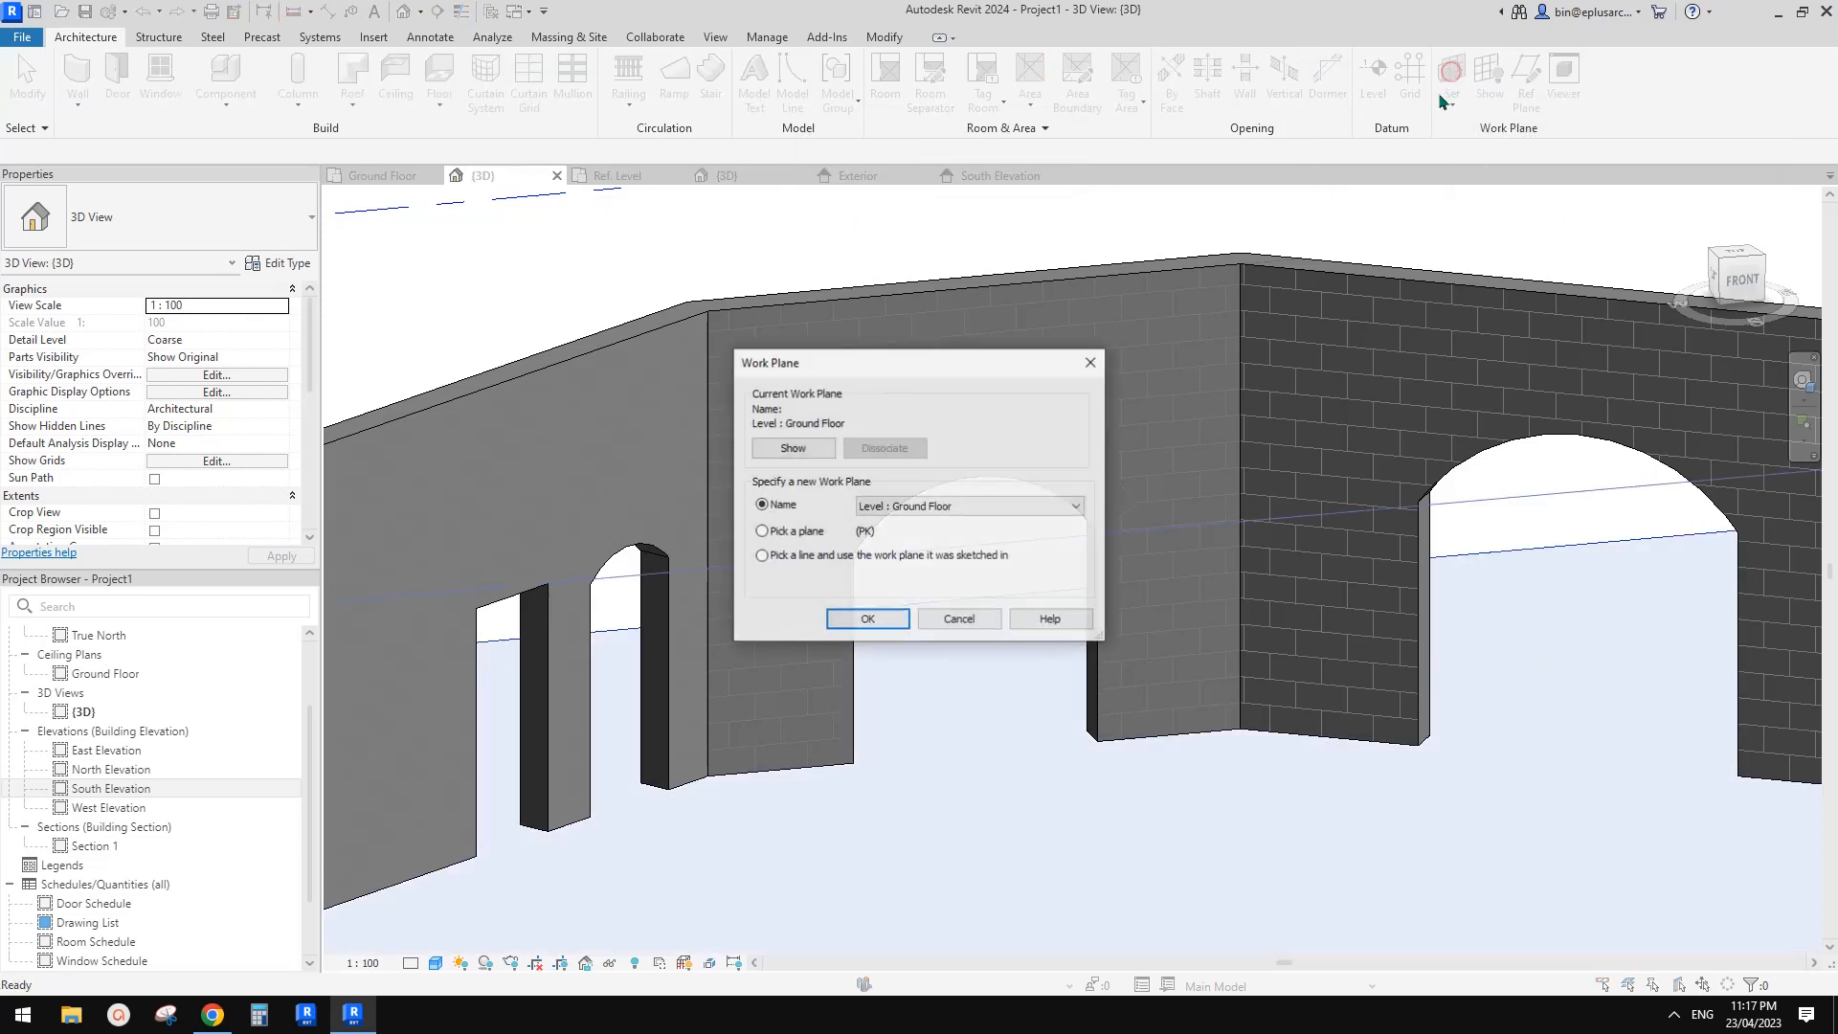
left_click(846, 617)
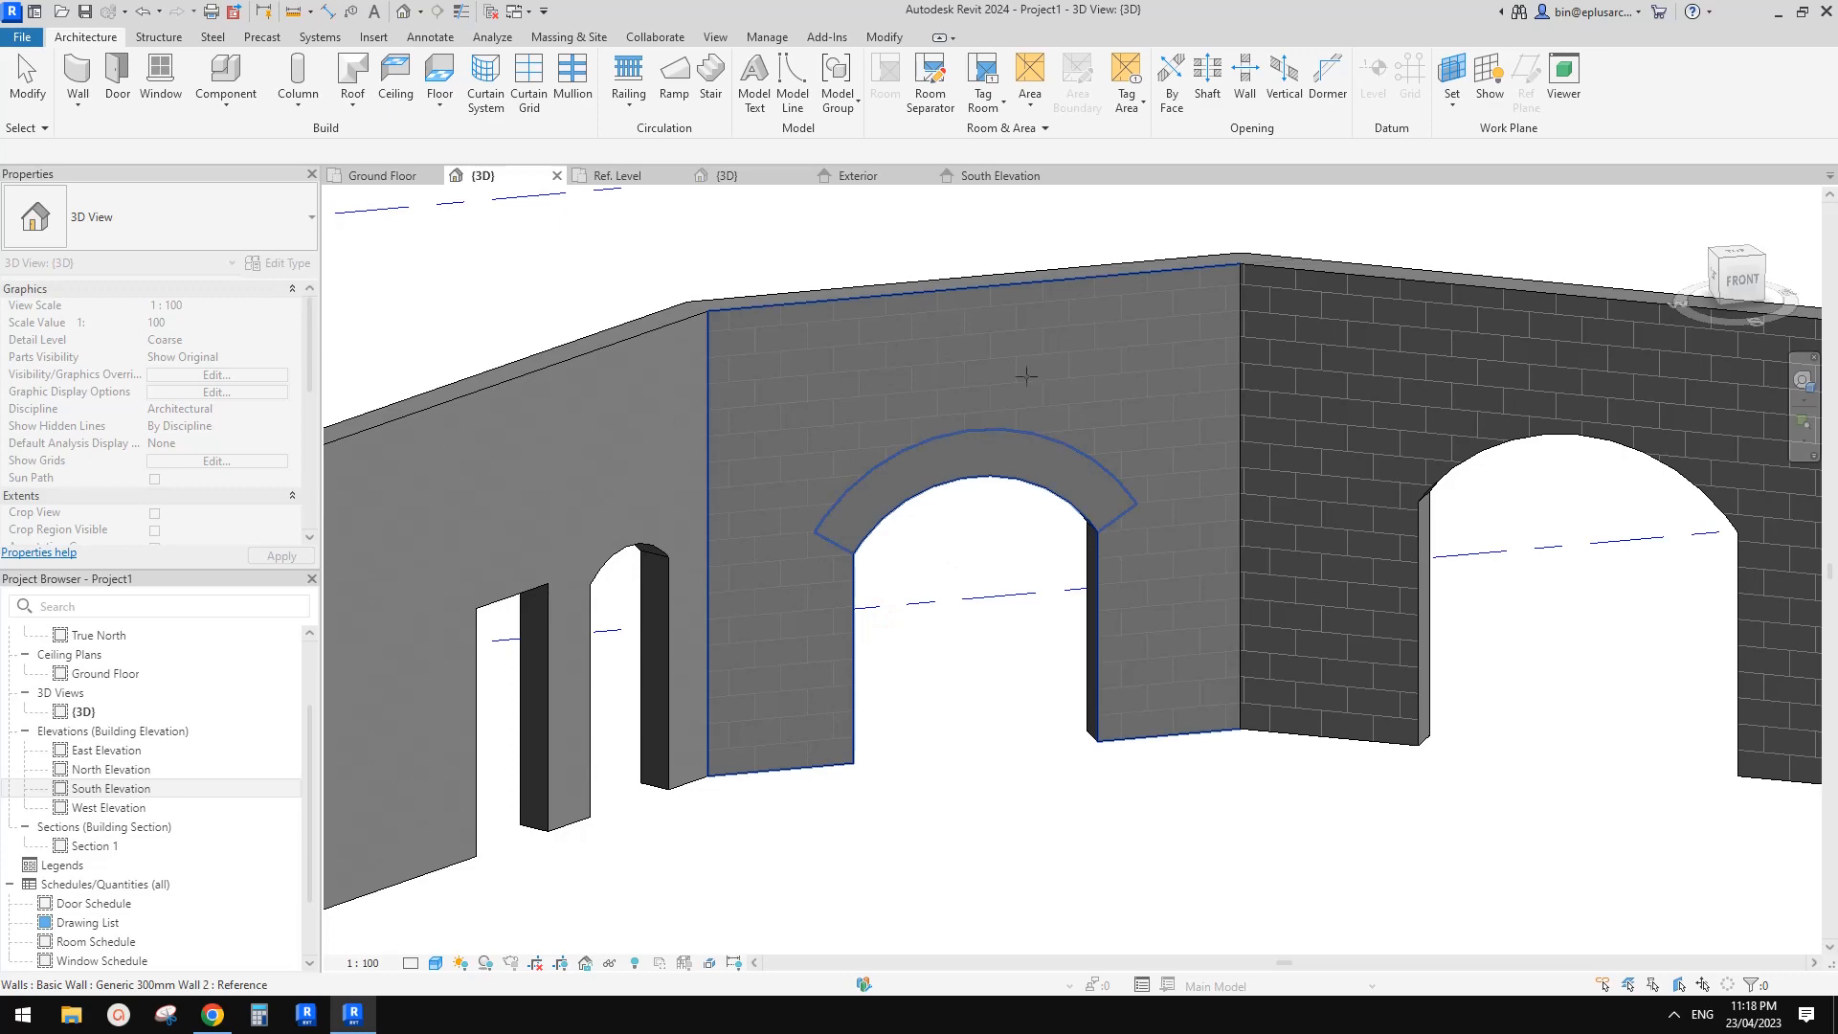
left_click(994, 356)
scroll(969, 432, "up", 1)
middle_click_drag(969, 431, 903, 434, "shift")
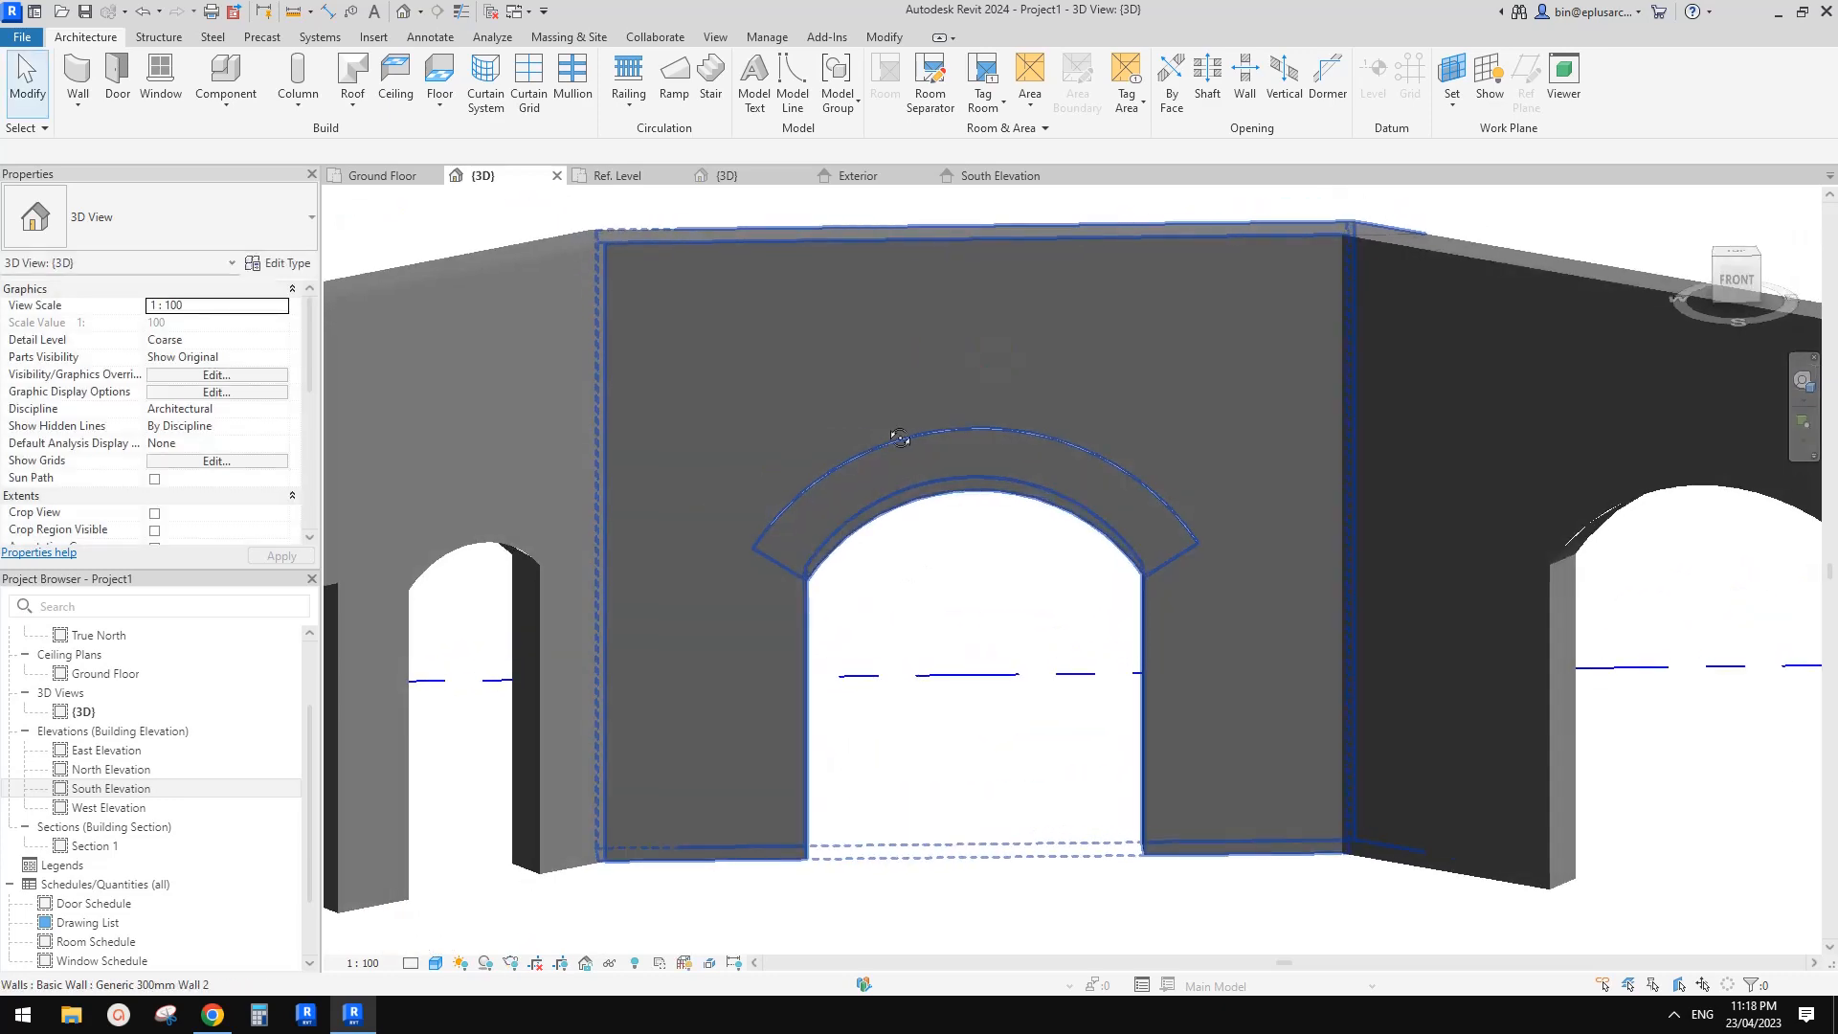
- Draw a 400 mm vertical model line in the pattern grey style across the arch band at its crown
left_click(795, 81)
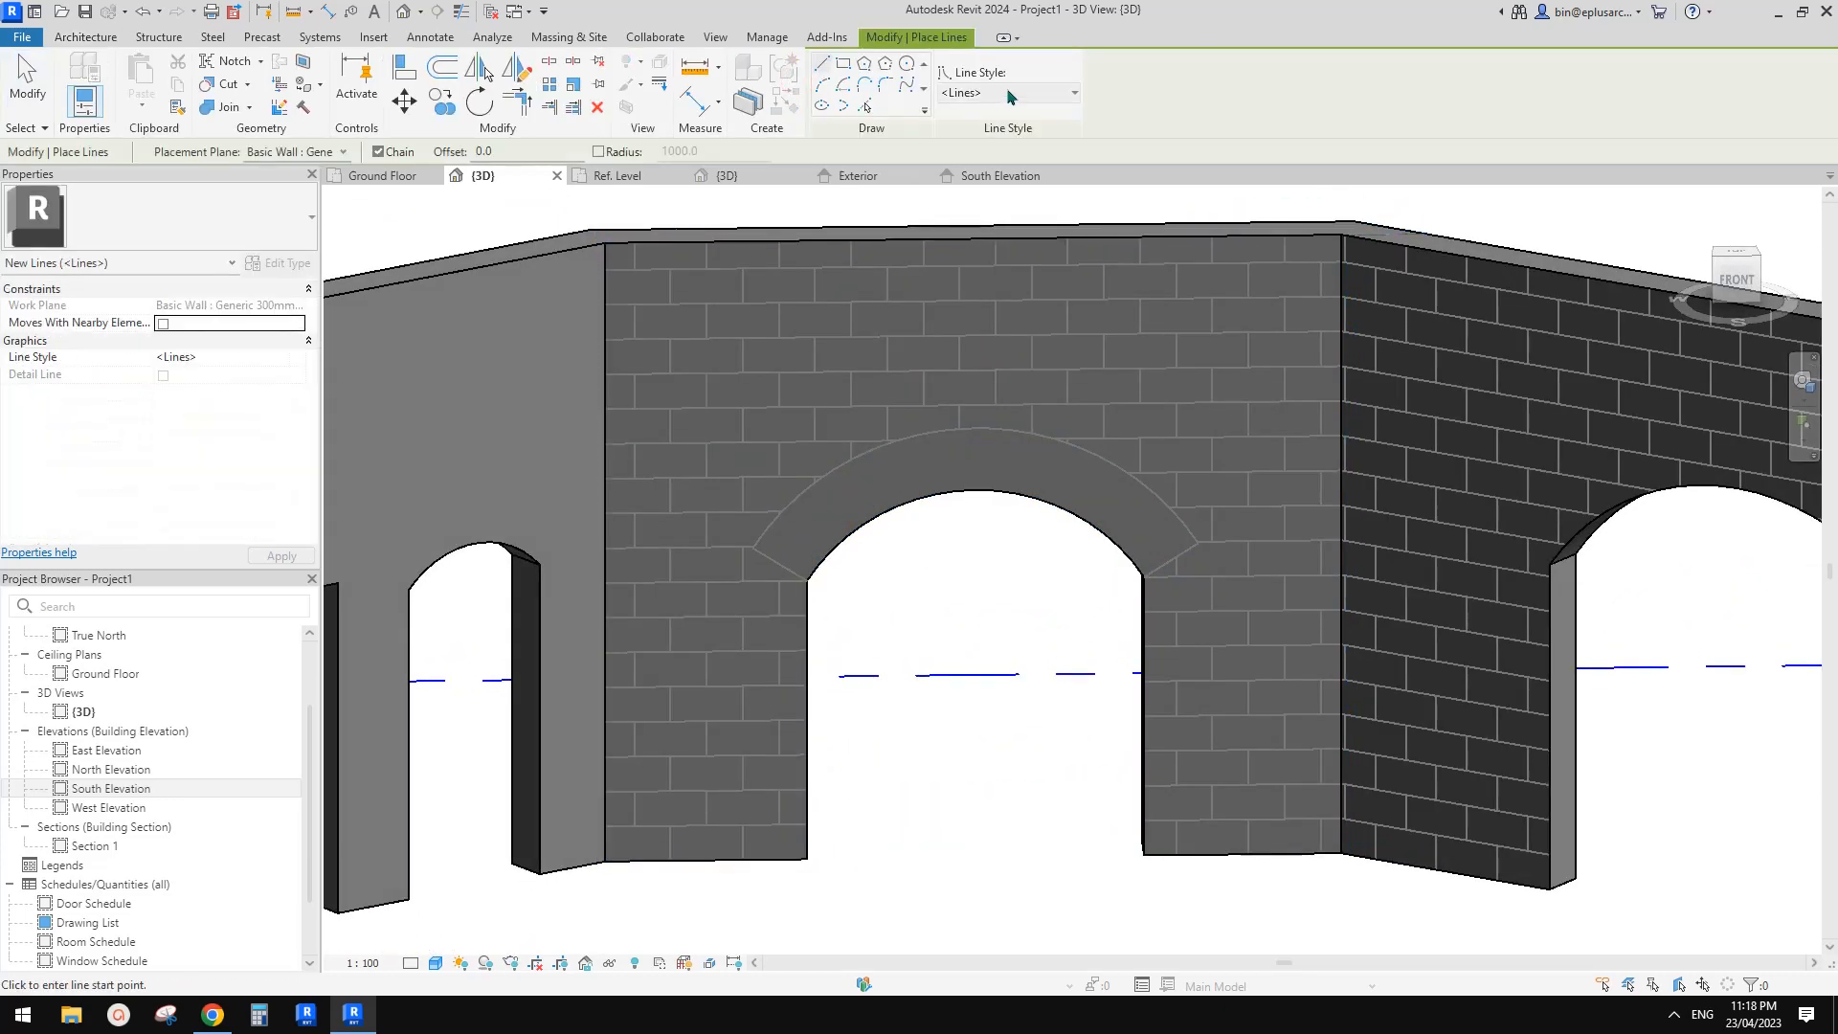
left_click(1007, 90)
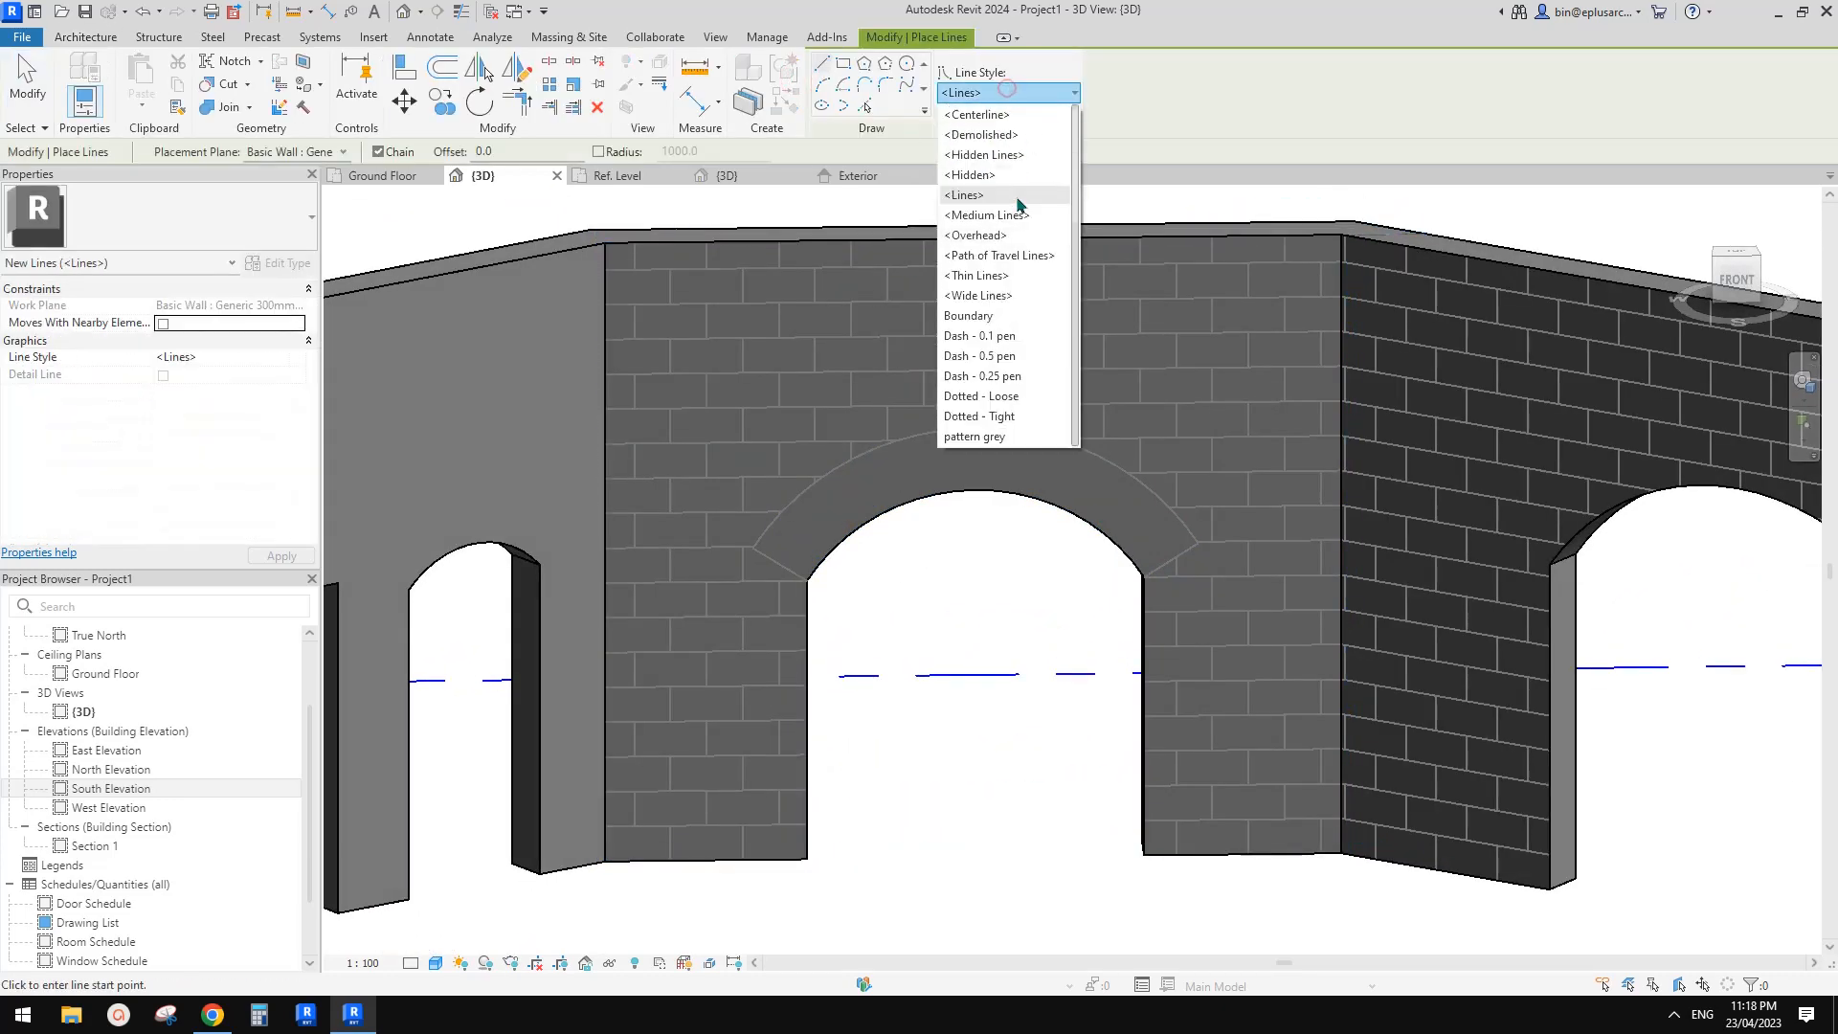
left_click(1010, 439)
left_click(978, 431)
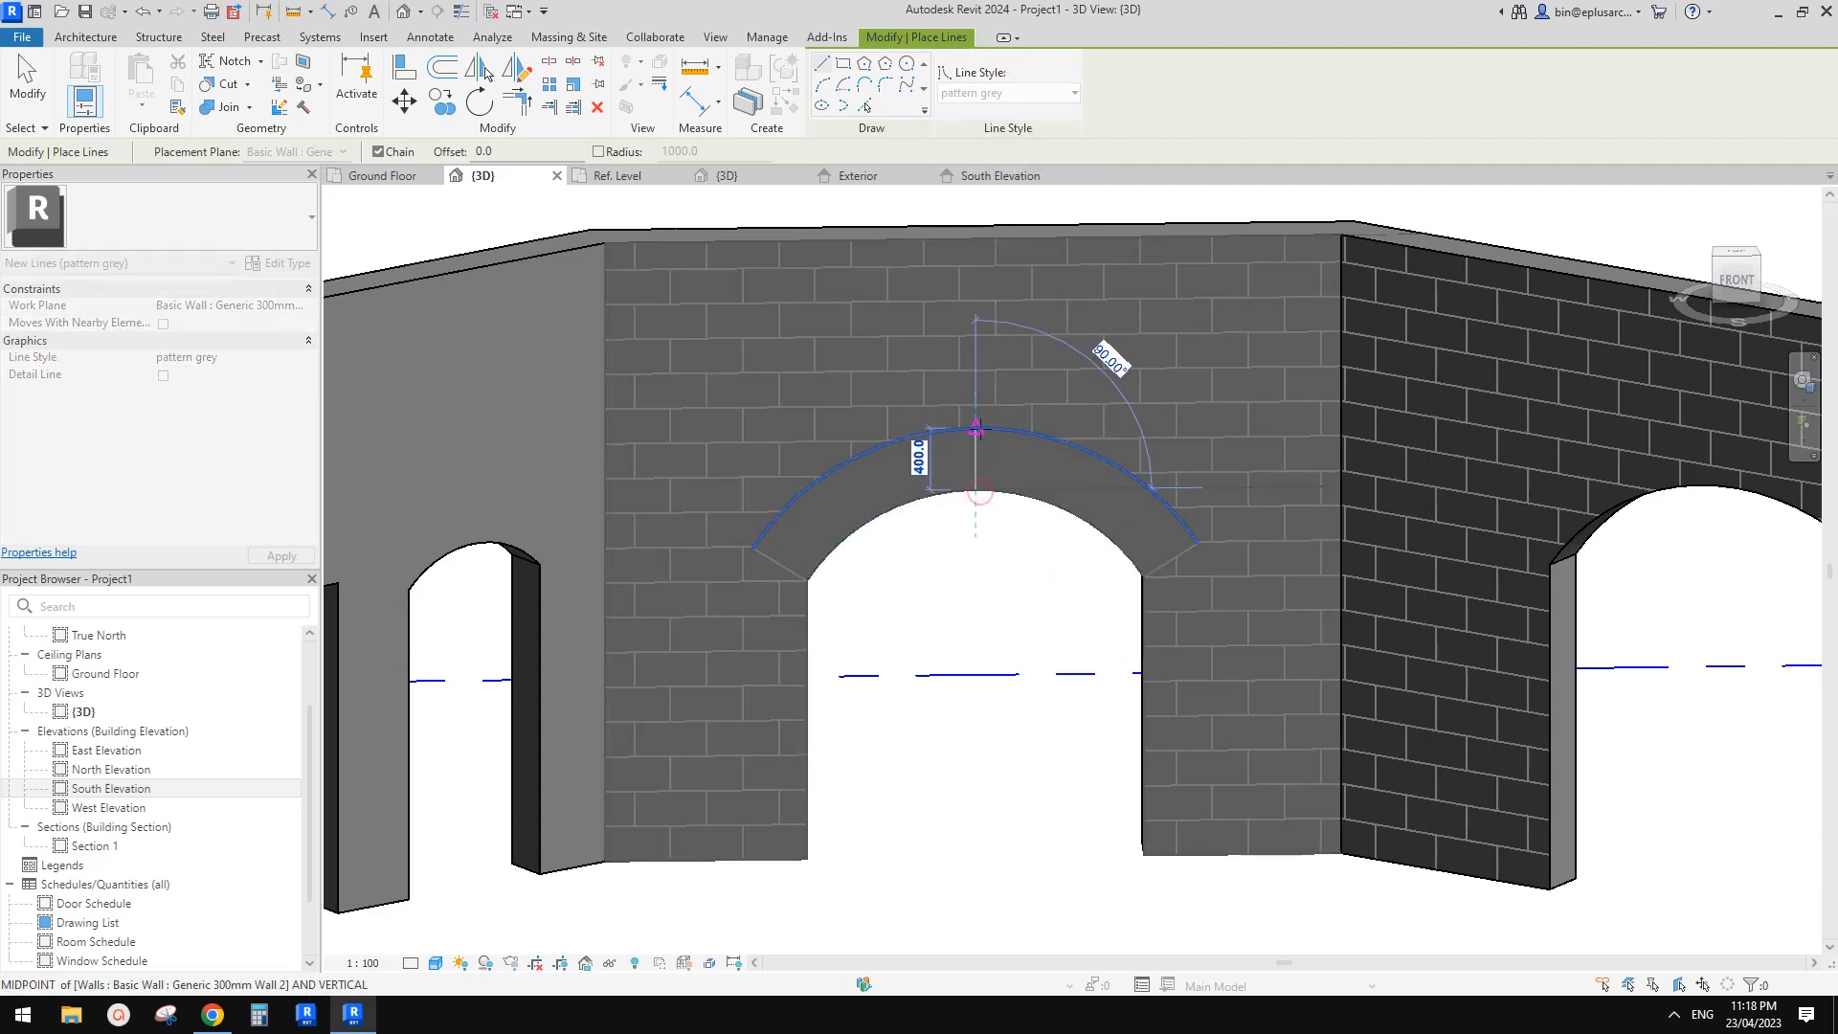
scroll(937, 464, "up", 1)
key("Escape")
key("Escape")
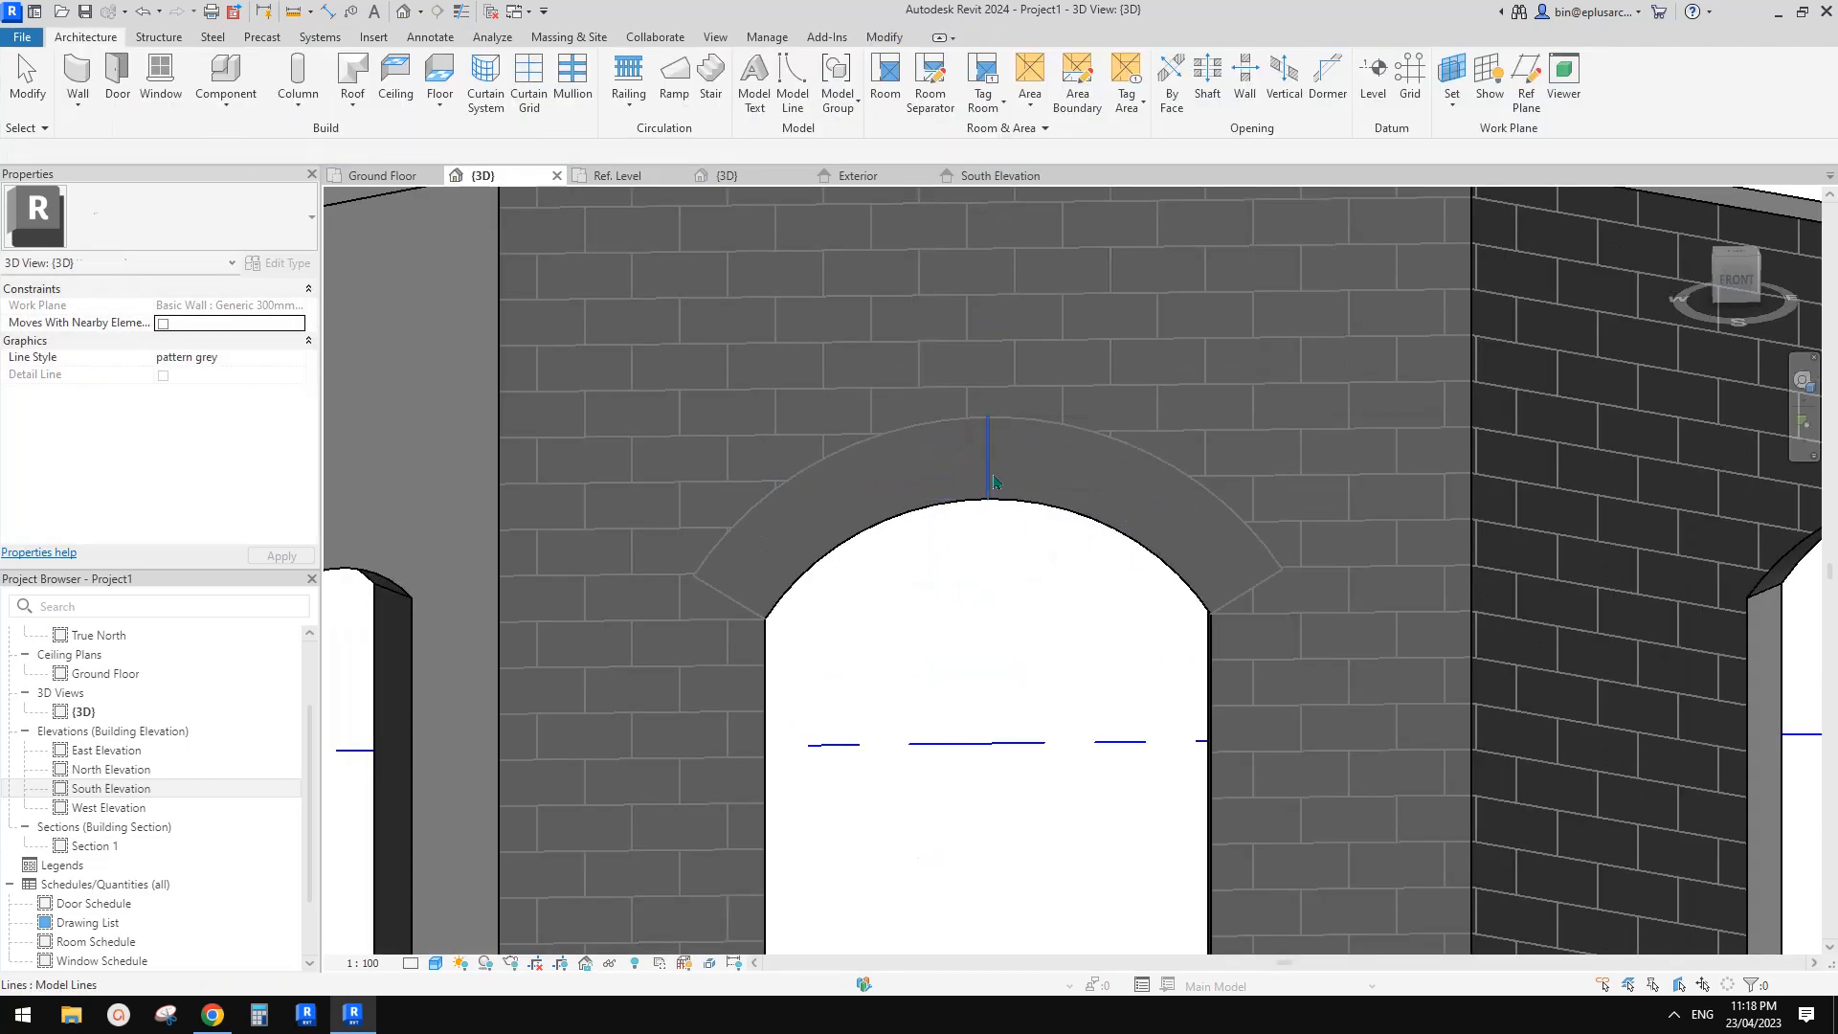
- Delete the vertical model line at the crown of the arch band
left_click(988, 496)
middle_click_drag(994, 512, 974, 458)
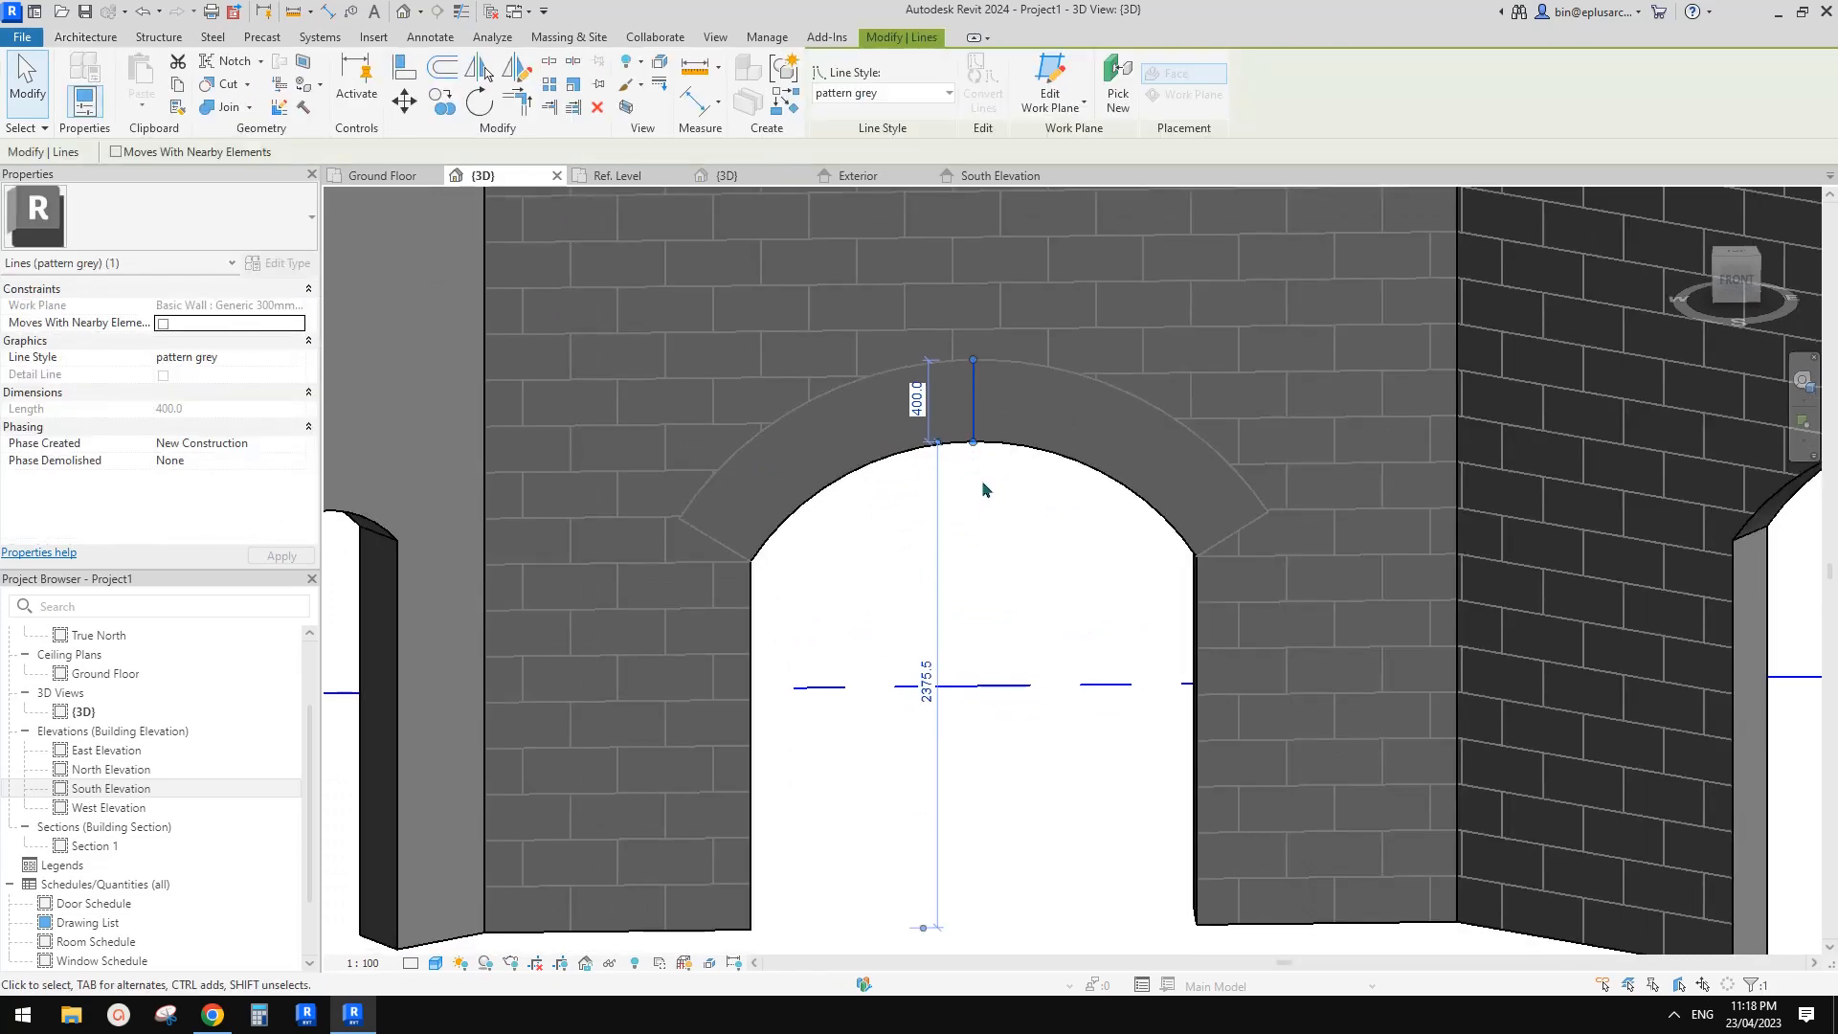
middle_click_drag(980, 411, 1013, 415)
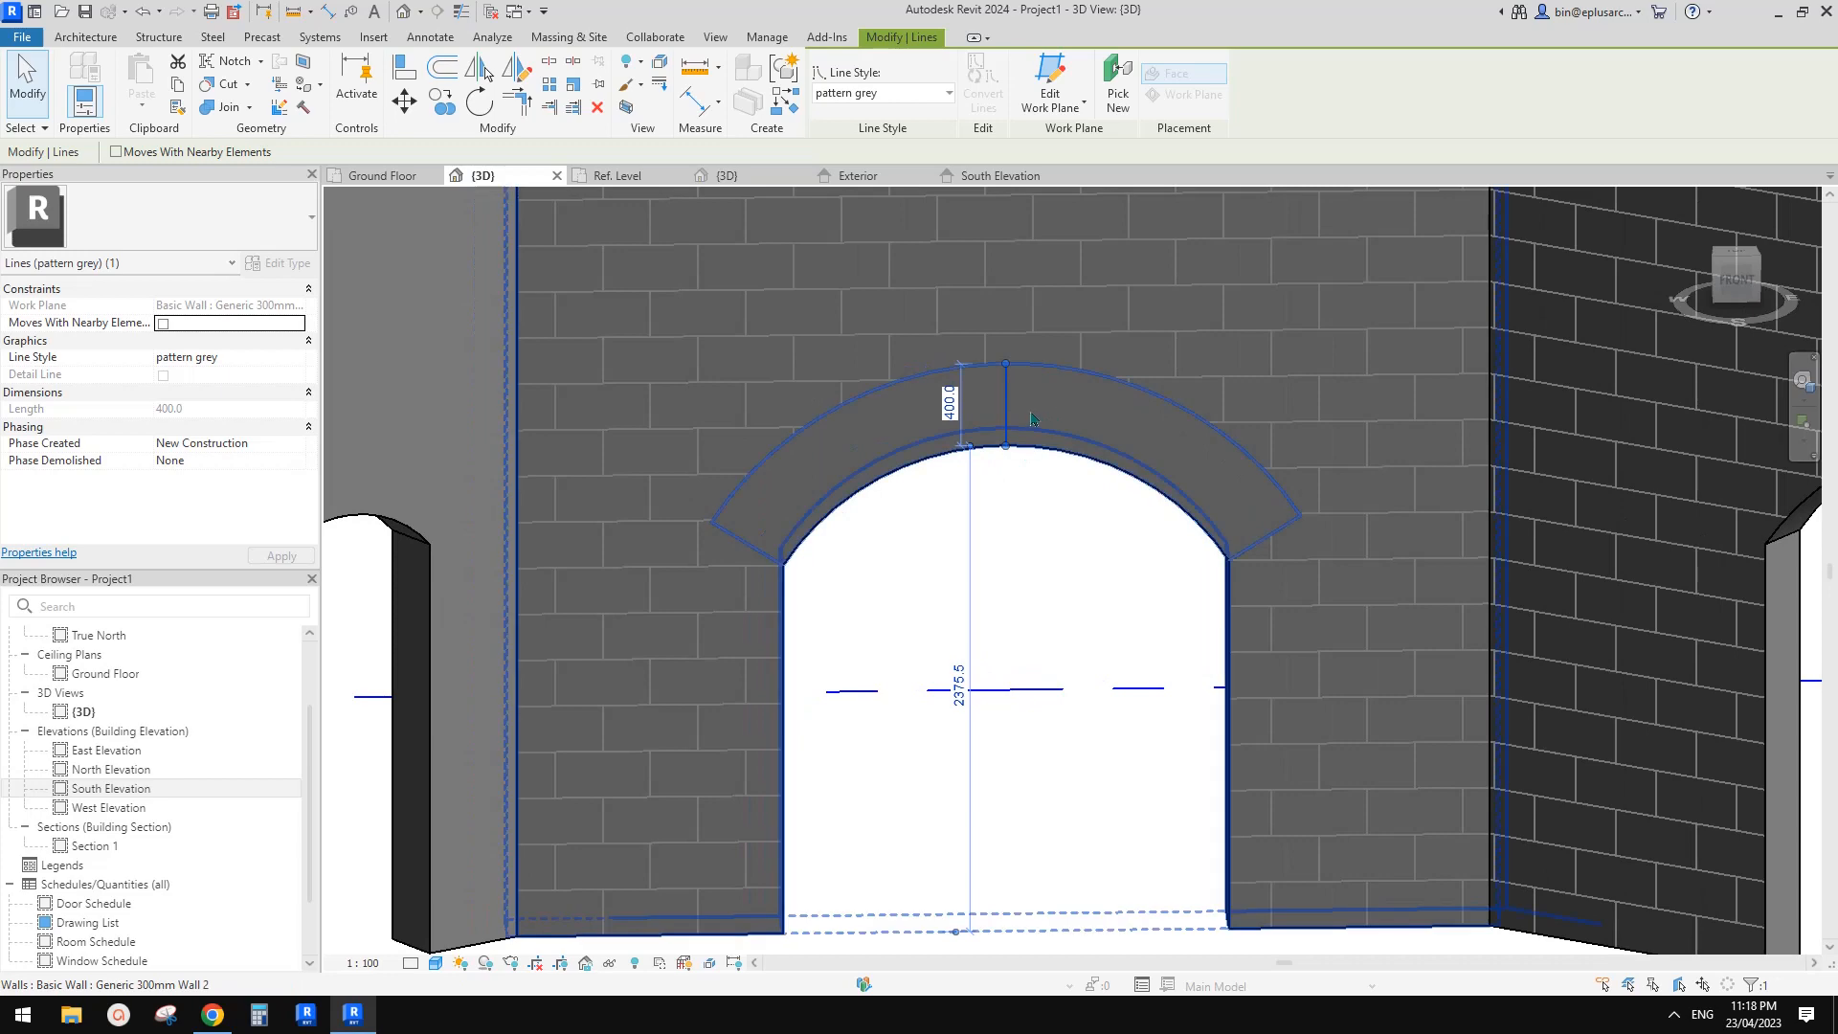
key("Escape")
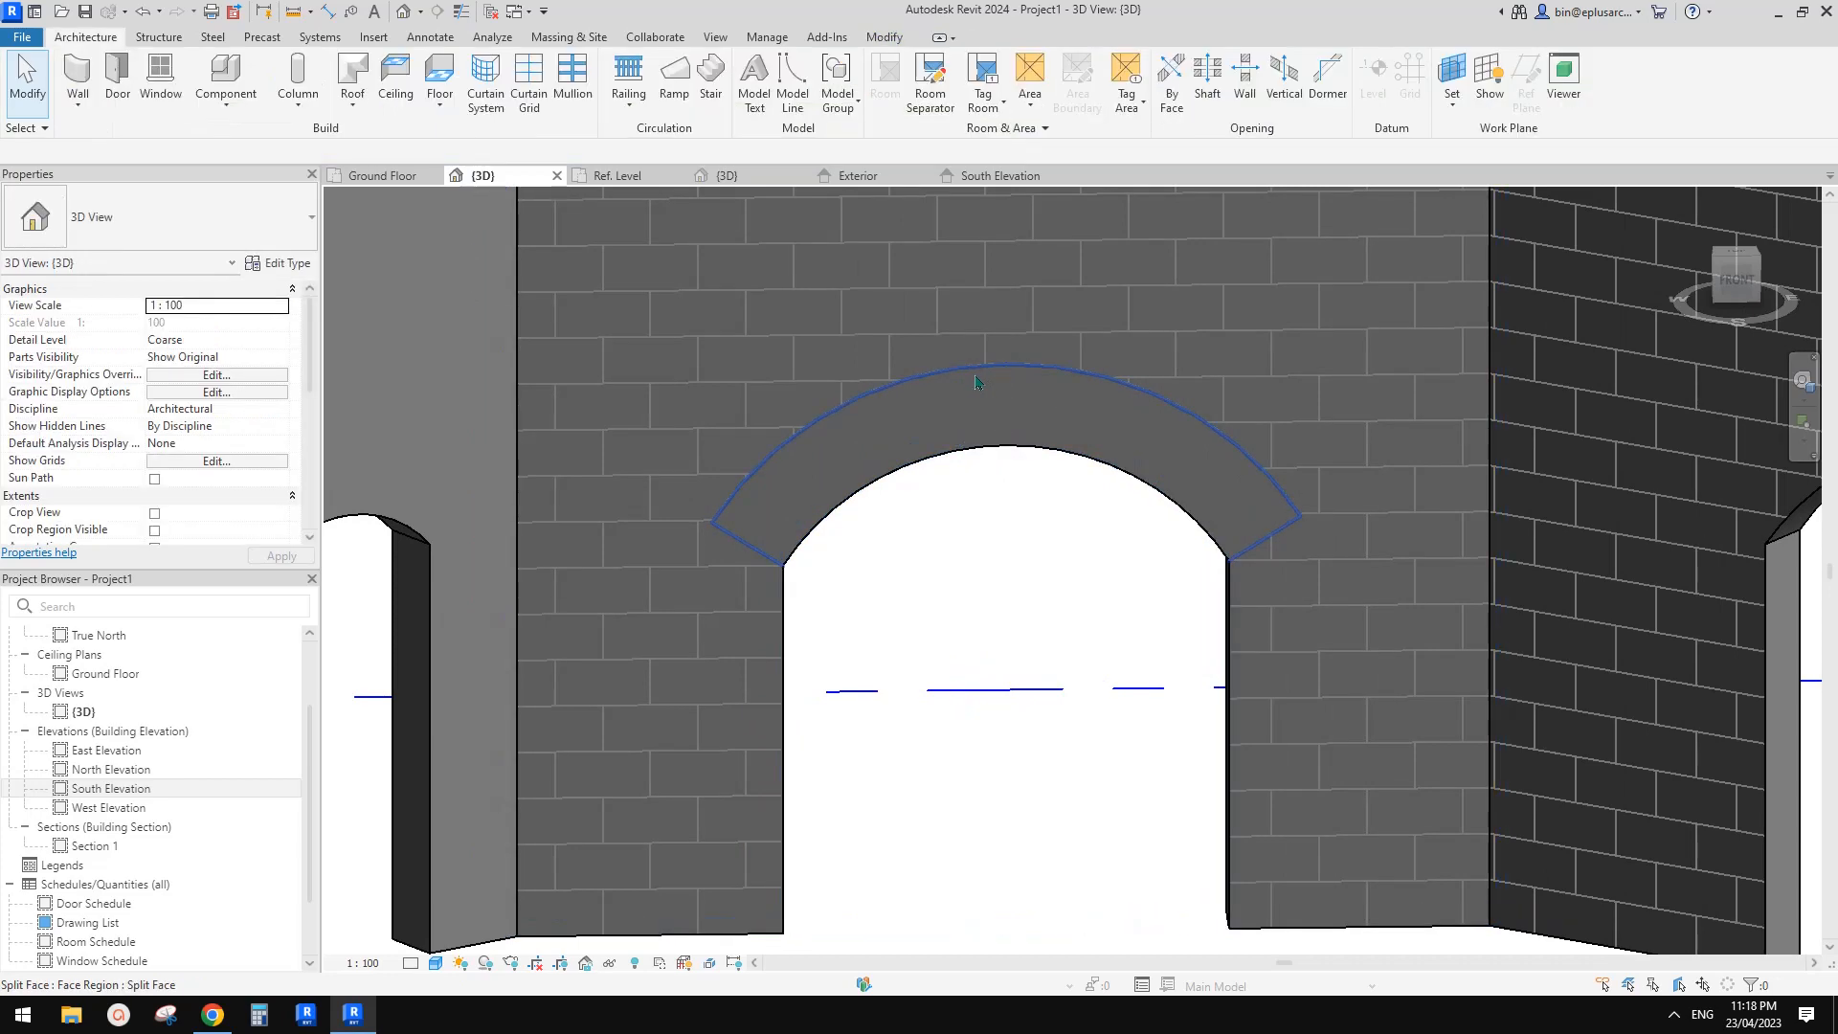
- Draw a pattern grey model line along the arch band's left end edge, from the outer corner to the inner corner
left_click(793, 86)
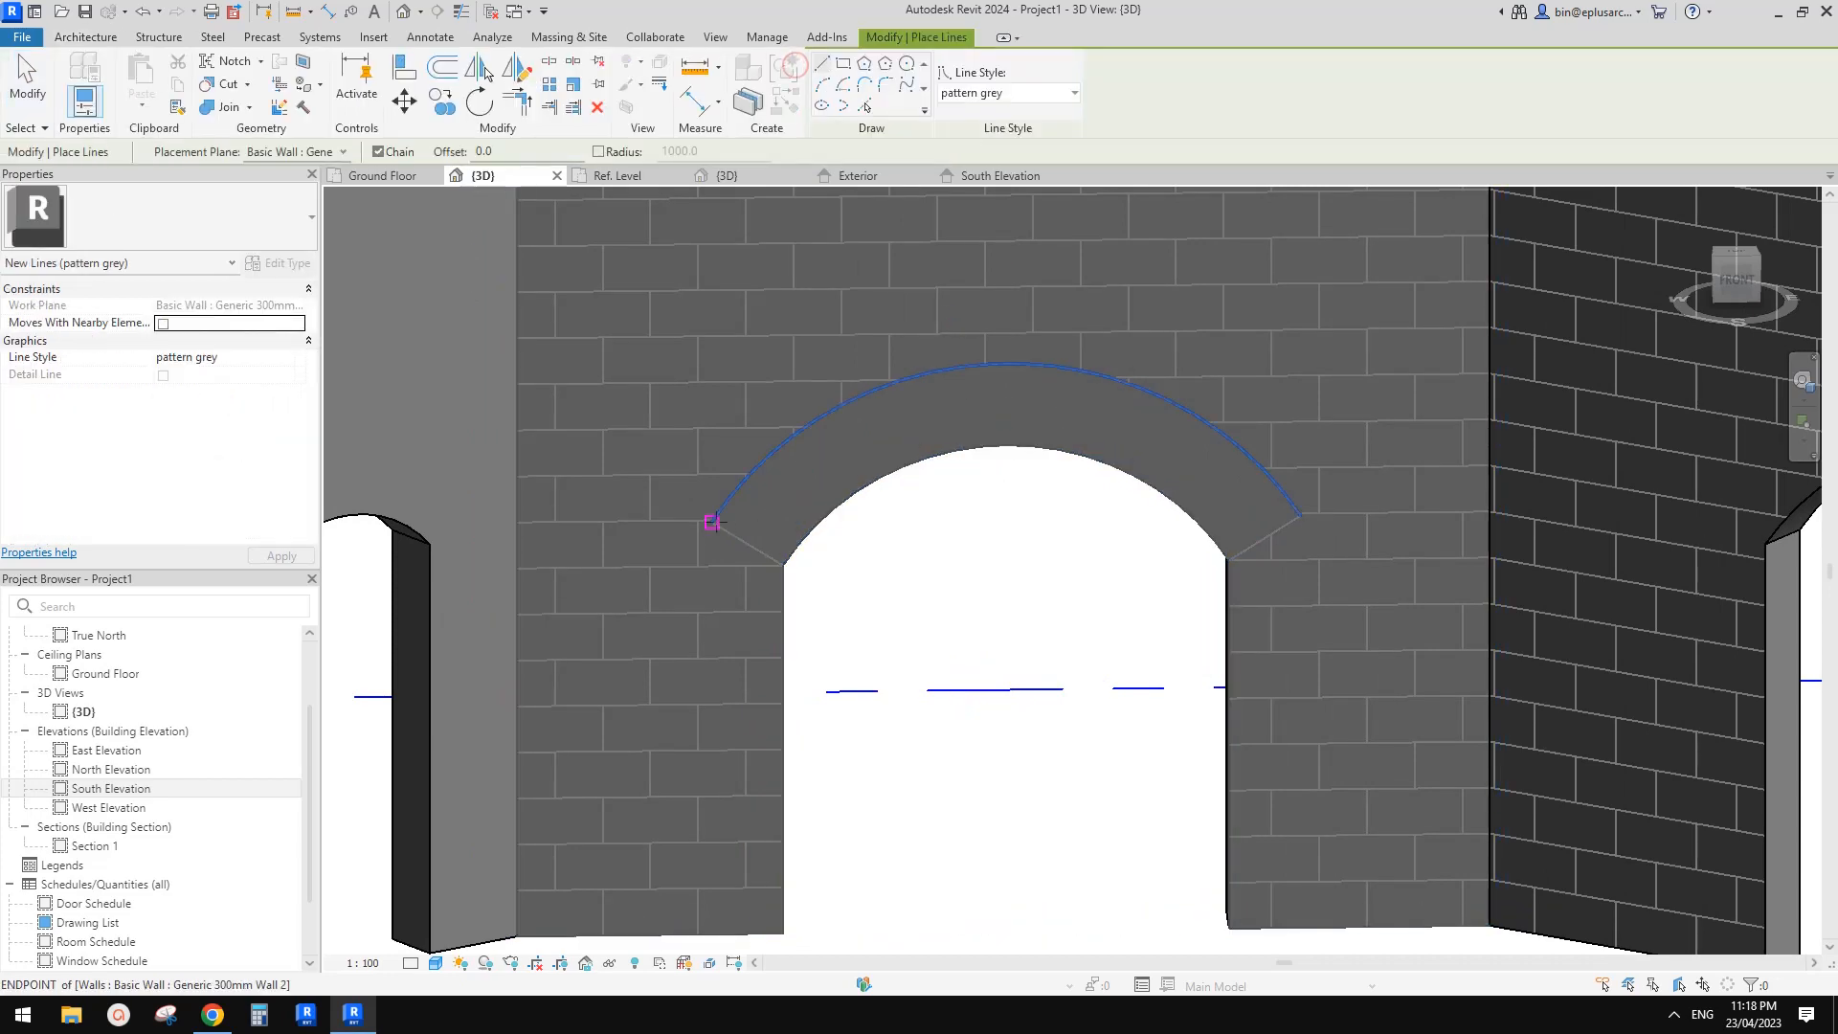
left_click(712, 521)
left_click(783, 565)
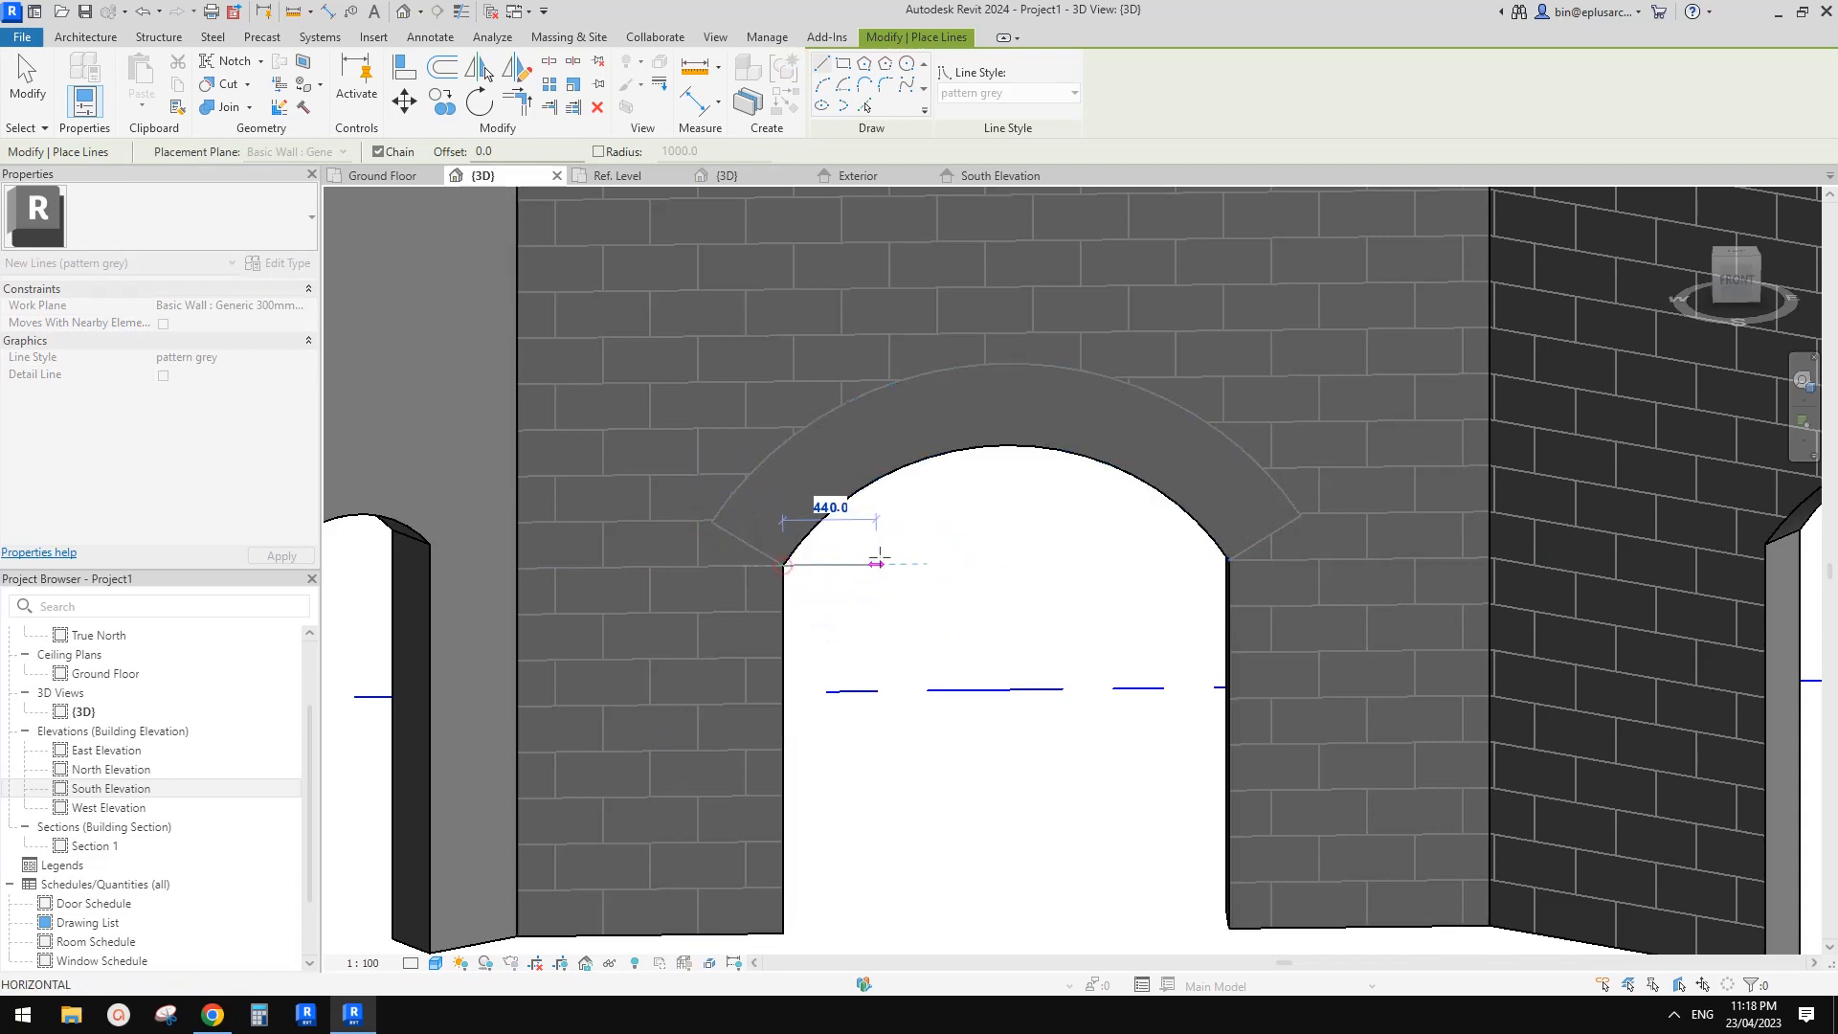
key("Escape")
key("Escape")
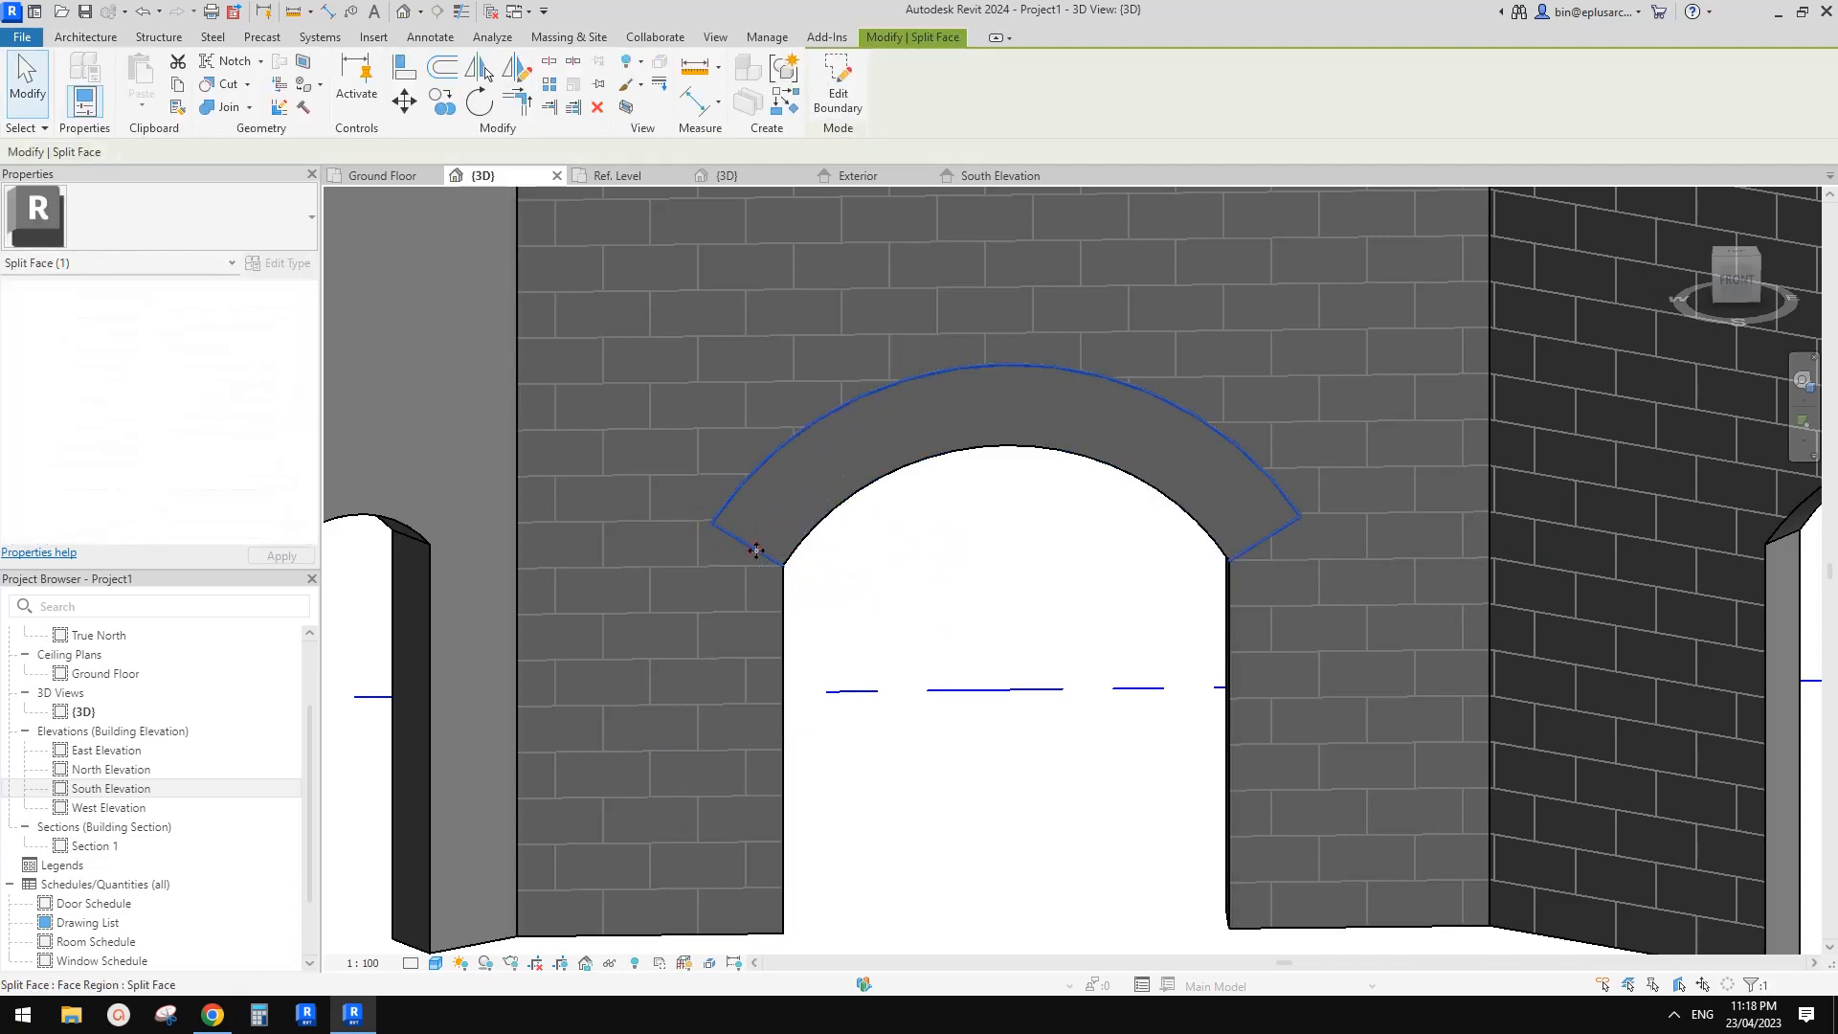
left_click(755, 557)
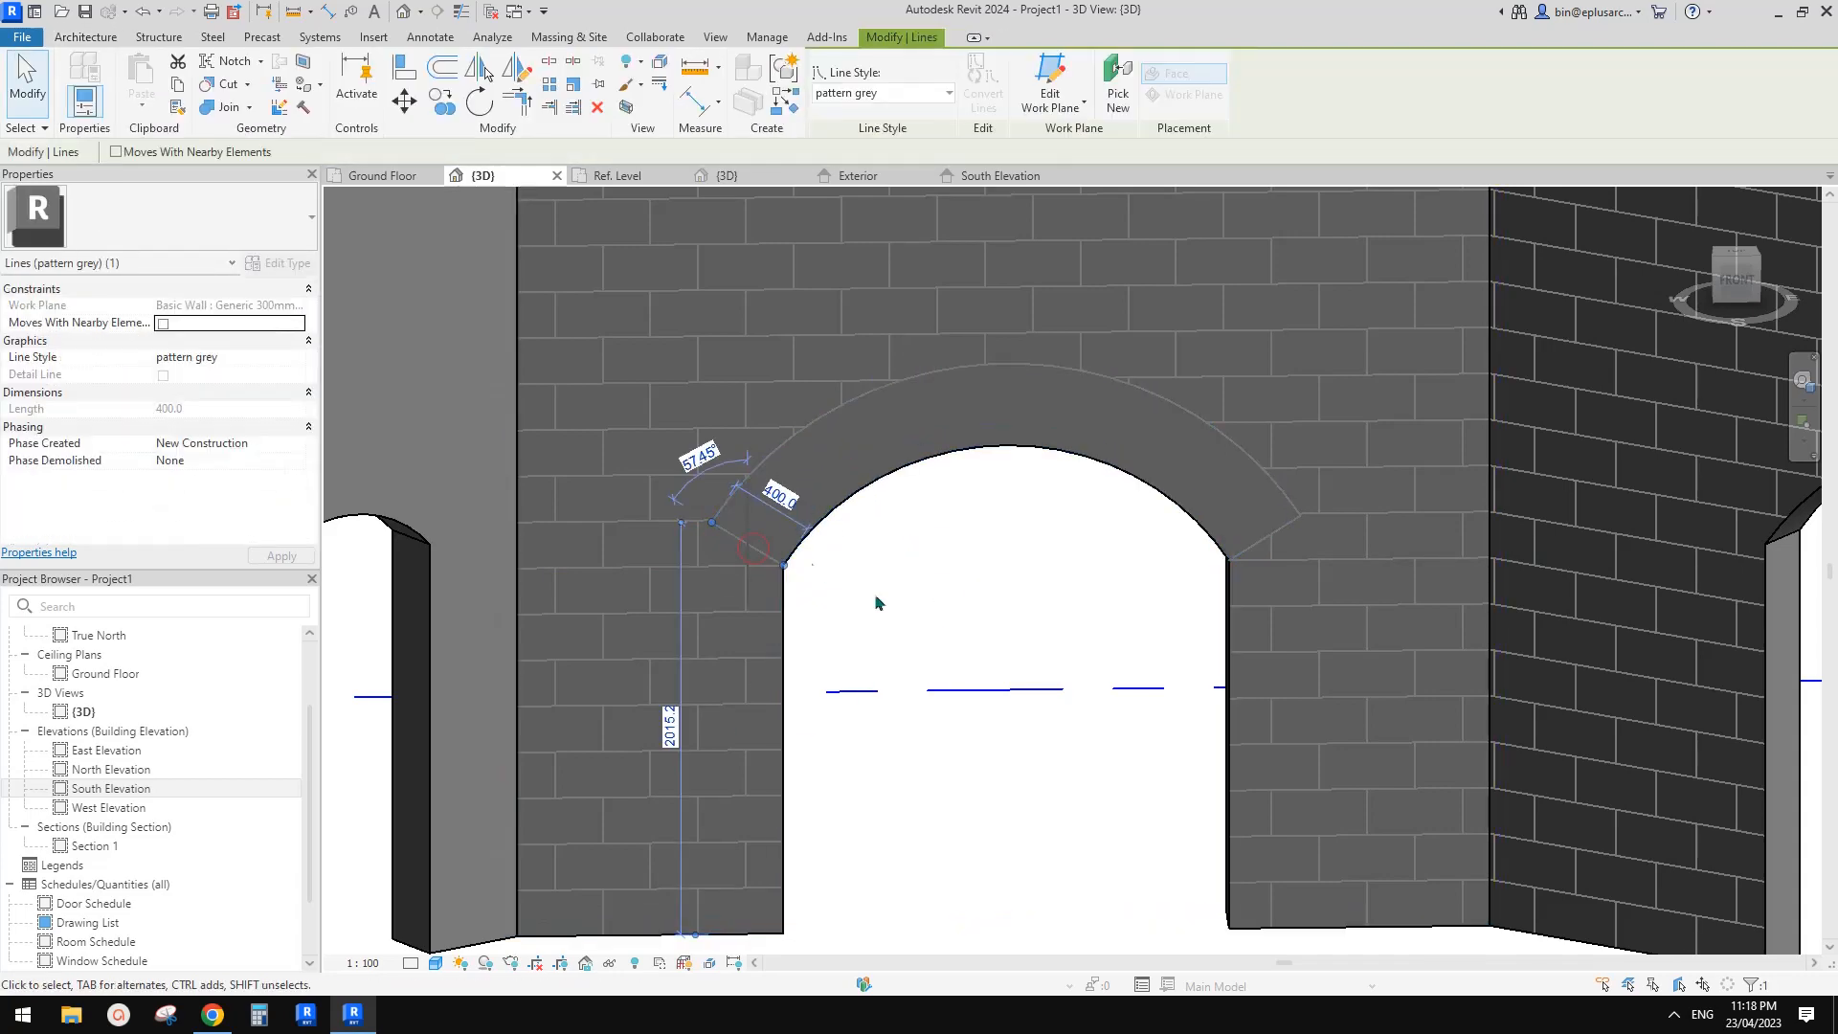
left_click(882, 561)
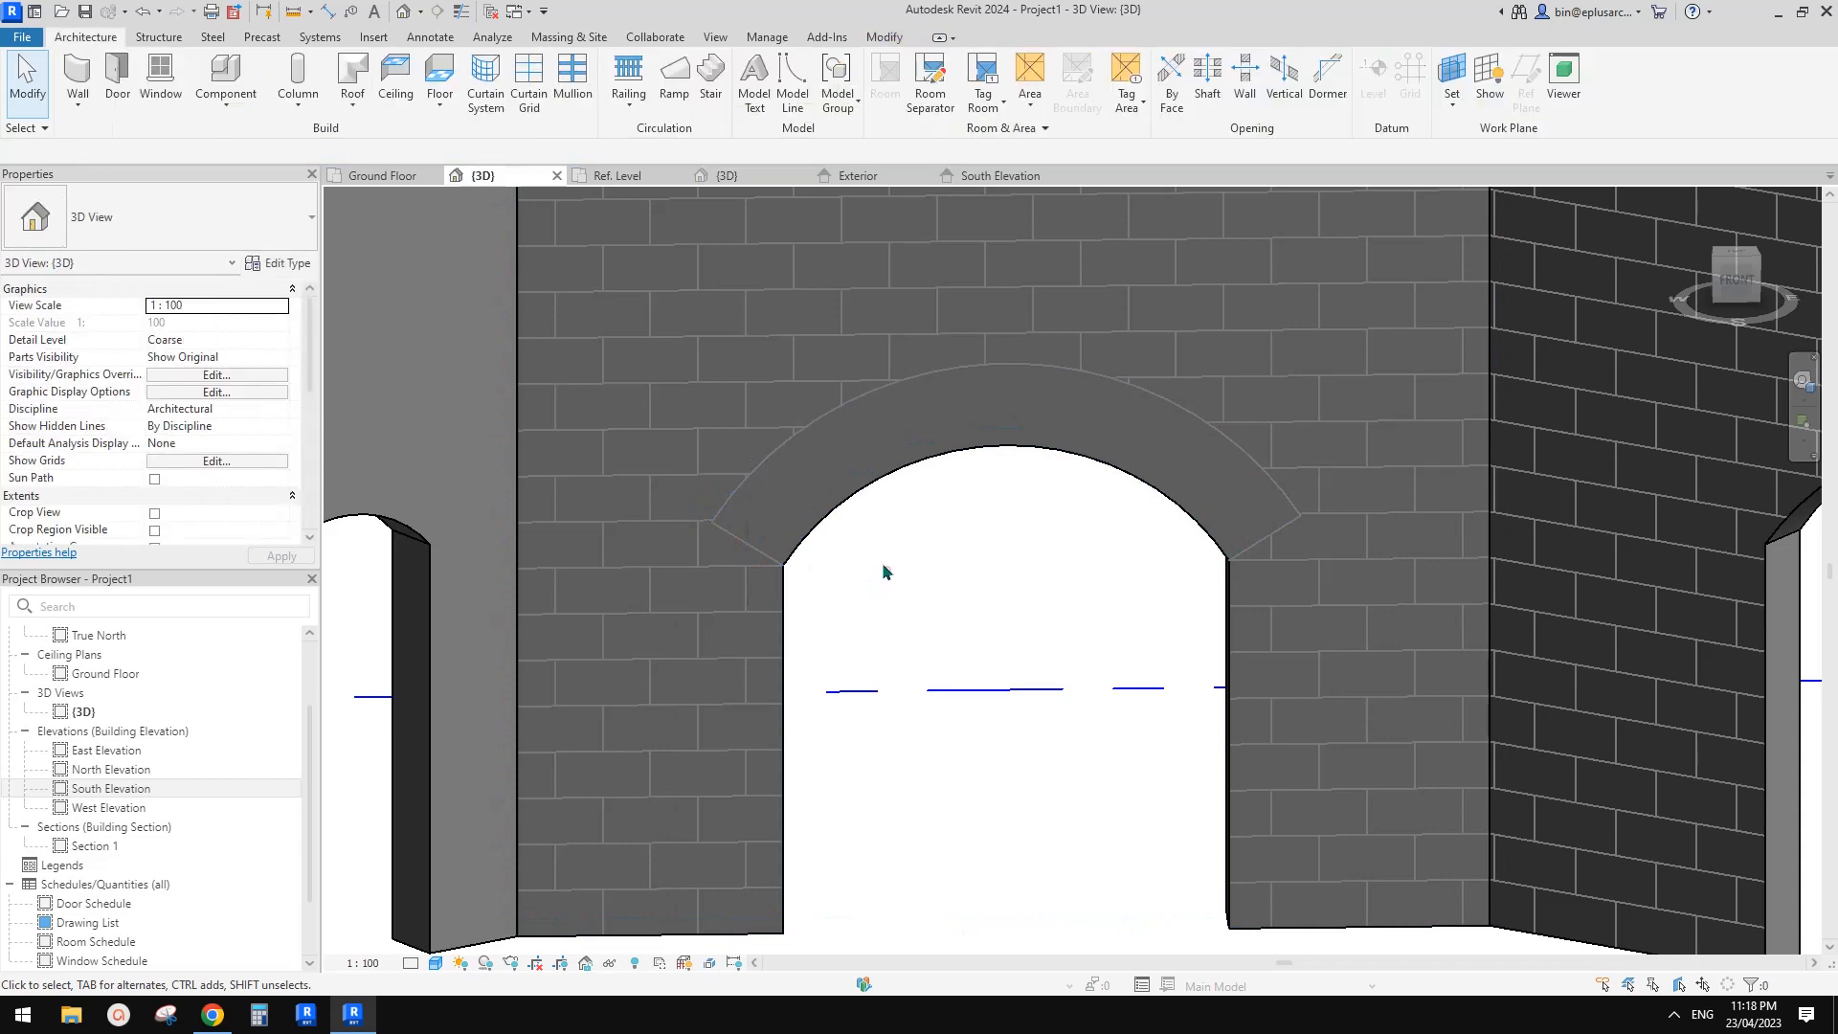
- Radially array the end-edge line as 3 grouped members about a centre below the crown, with the last at the arch's right end
left_click(764, 553)
key("a")
key("r")
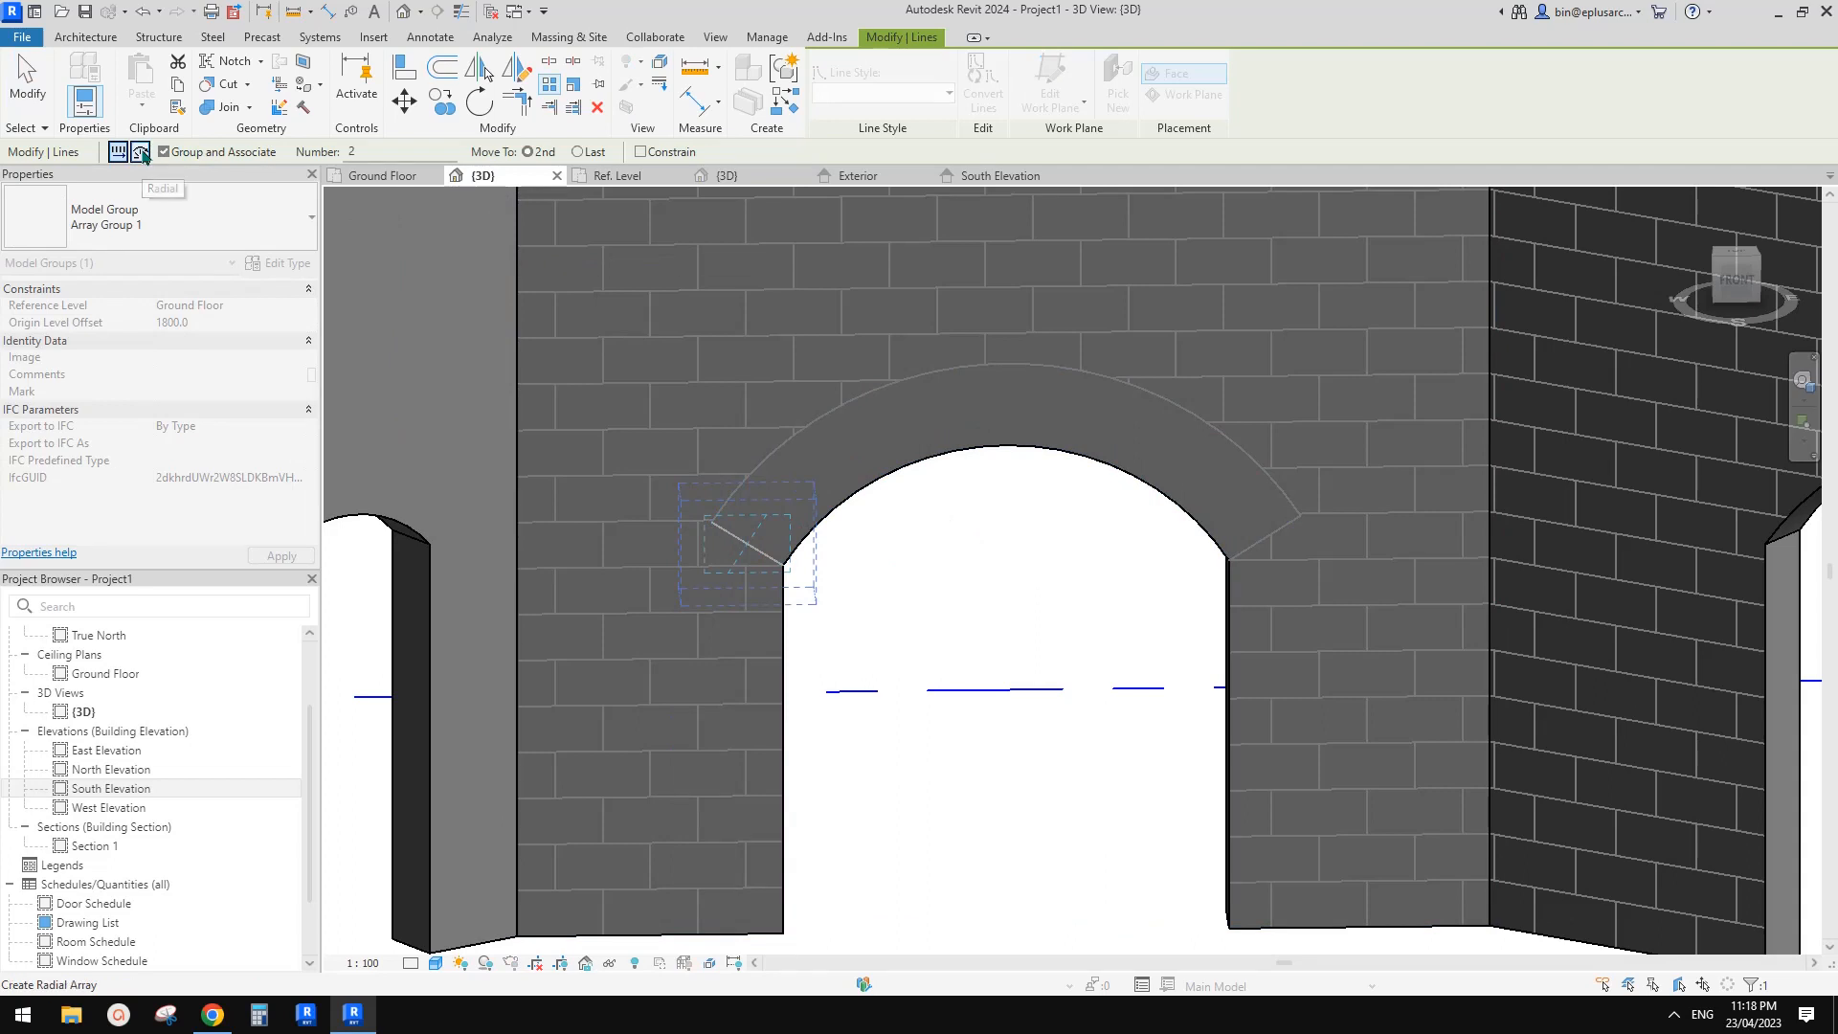
left_click(141, 152)
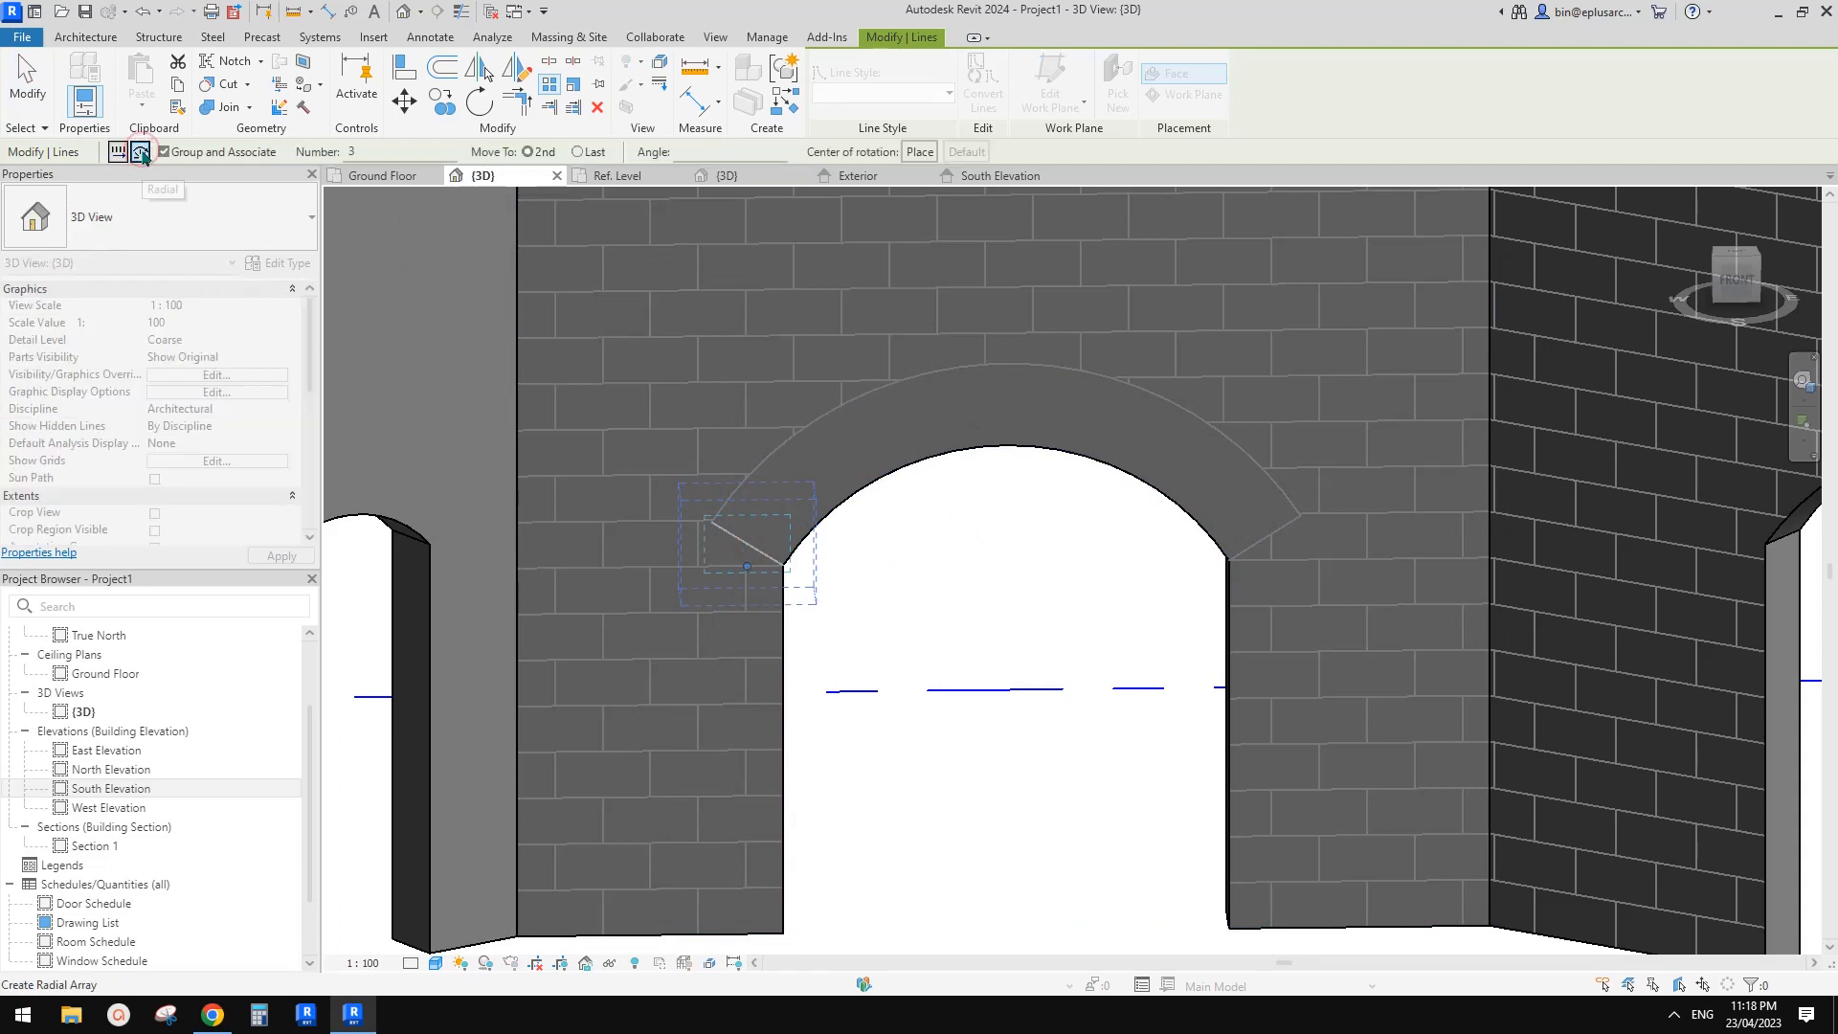
left_click(920, 153)
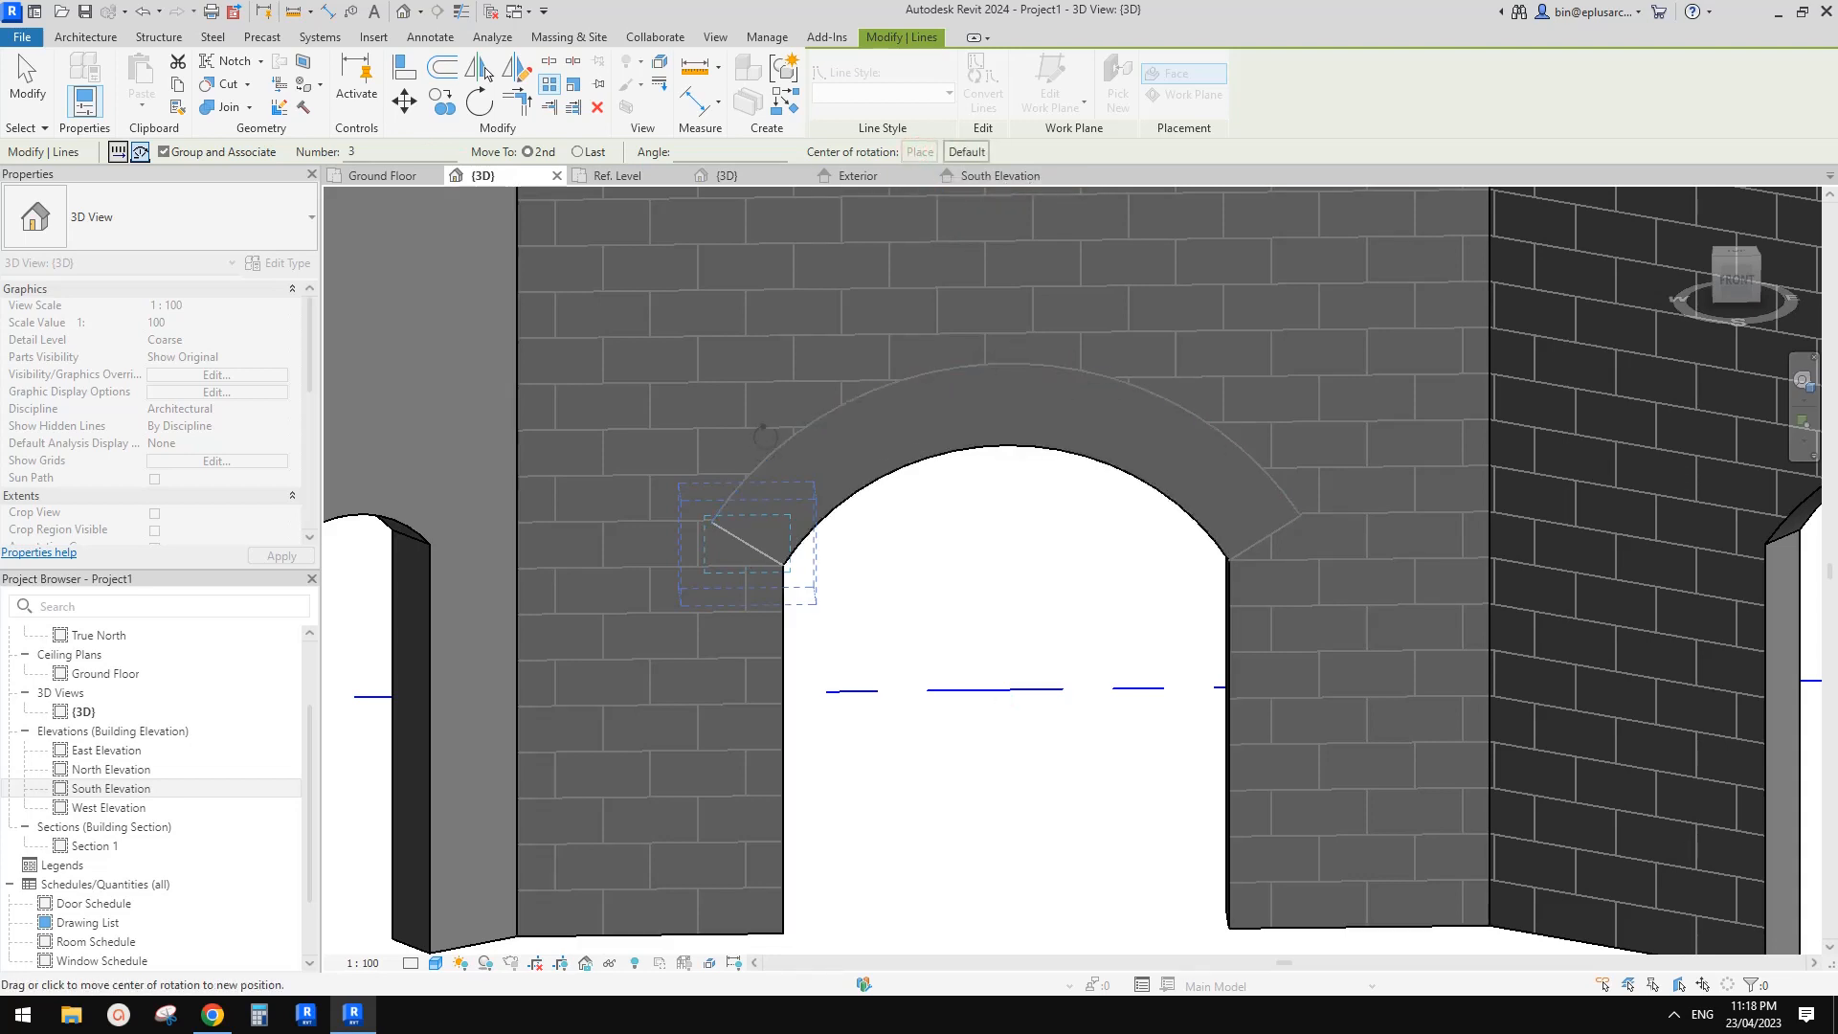
left_click(1006, 700)
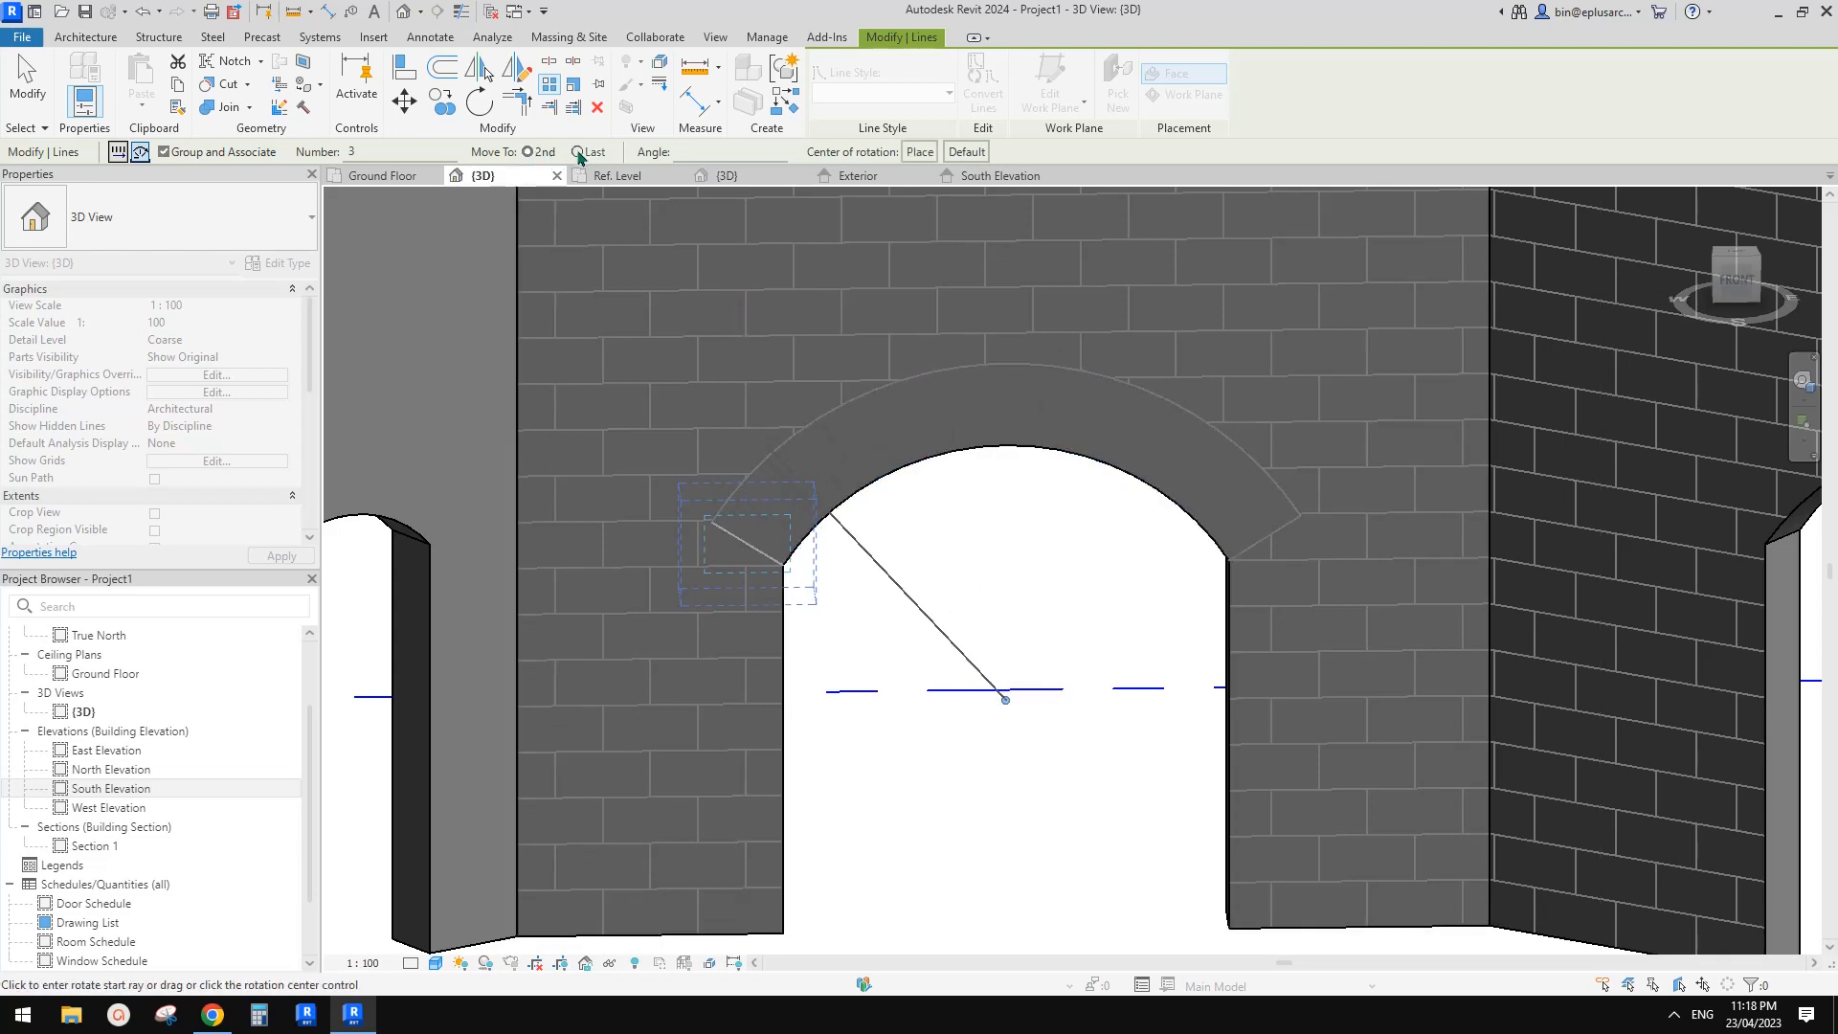
left_click(785, 565)
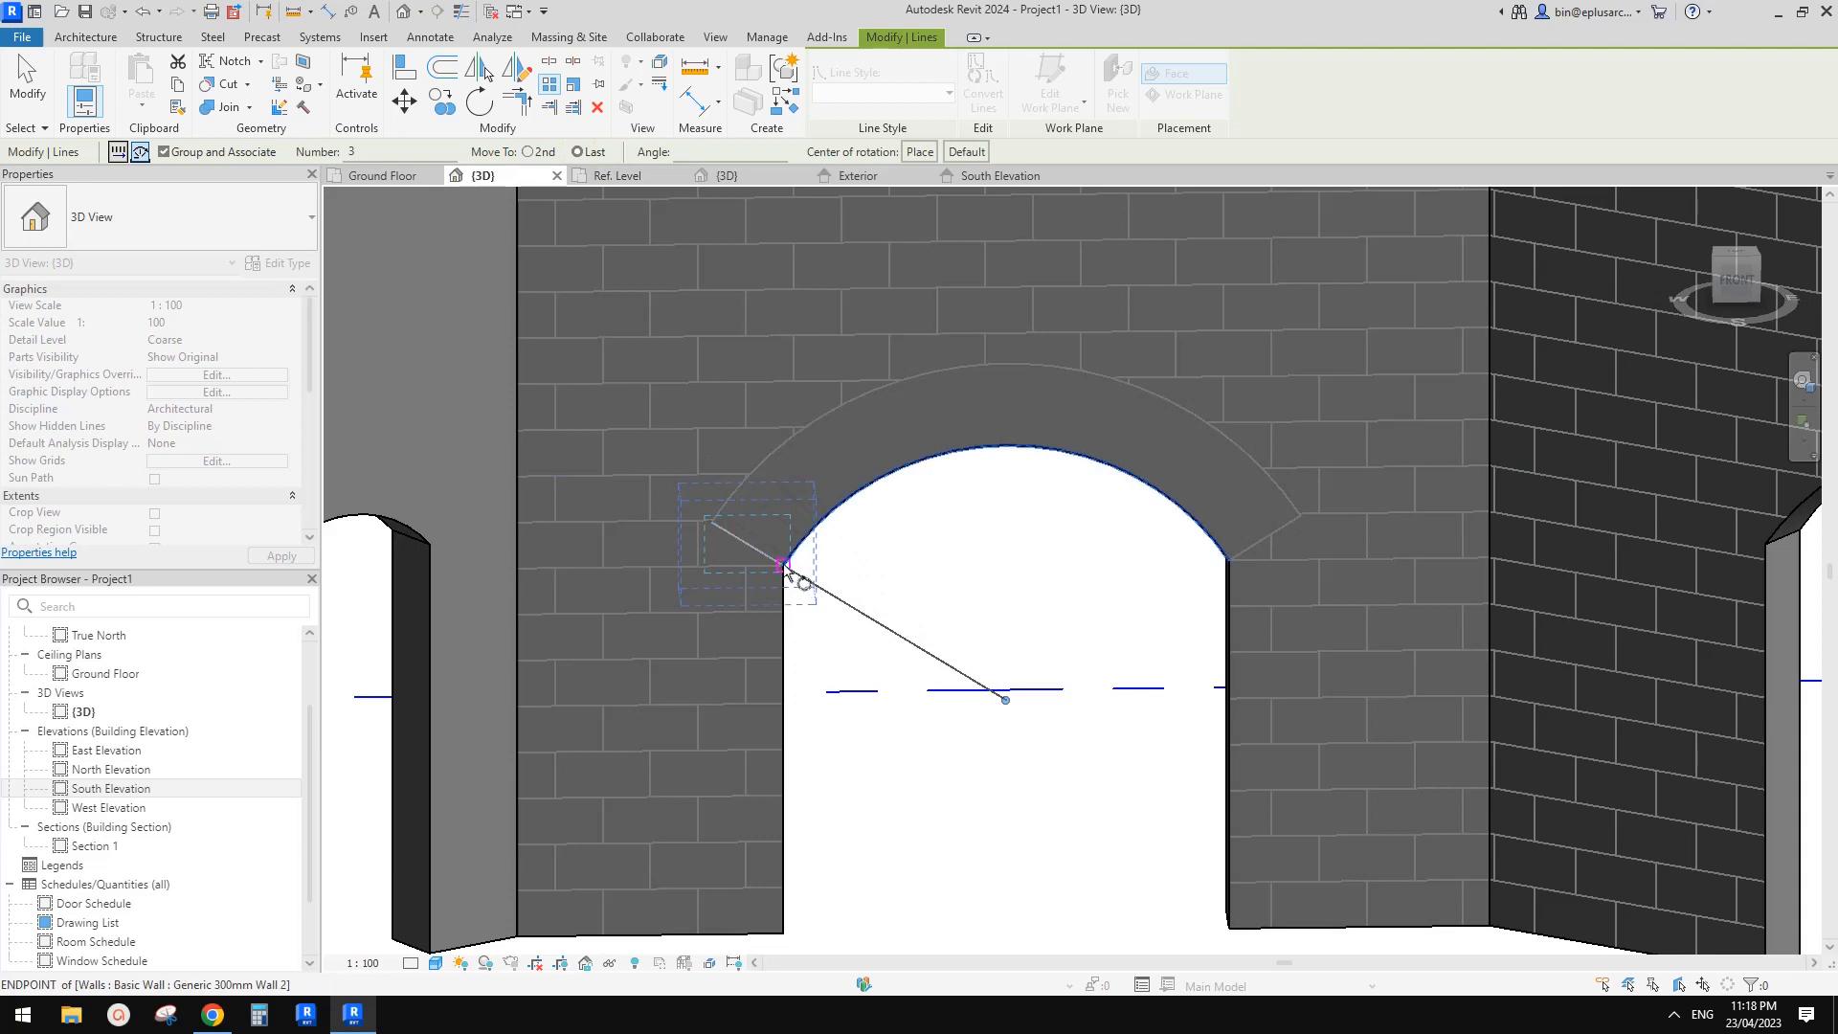
left_click(1227, 567)
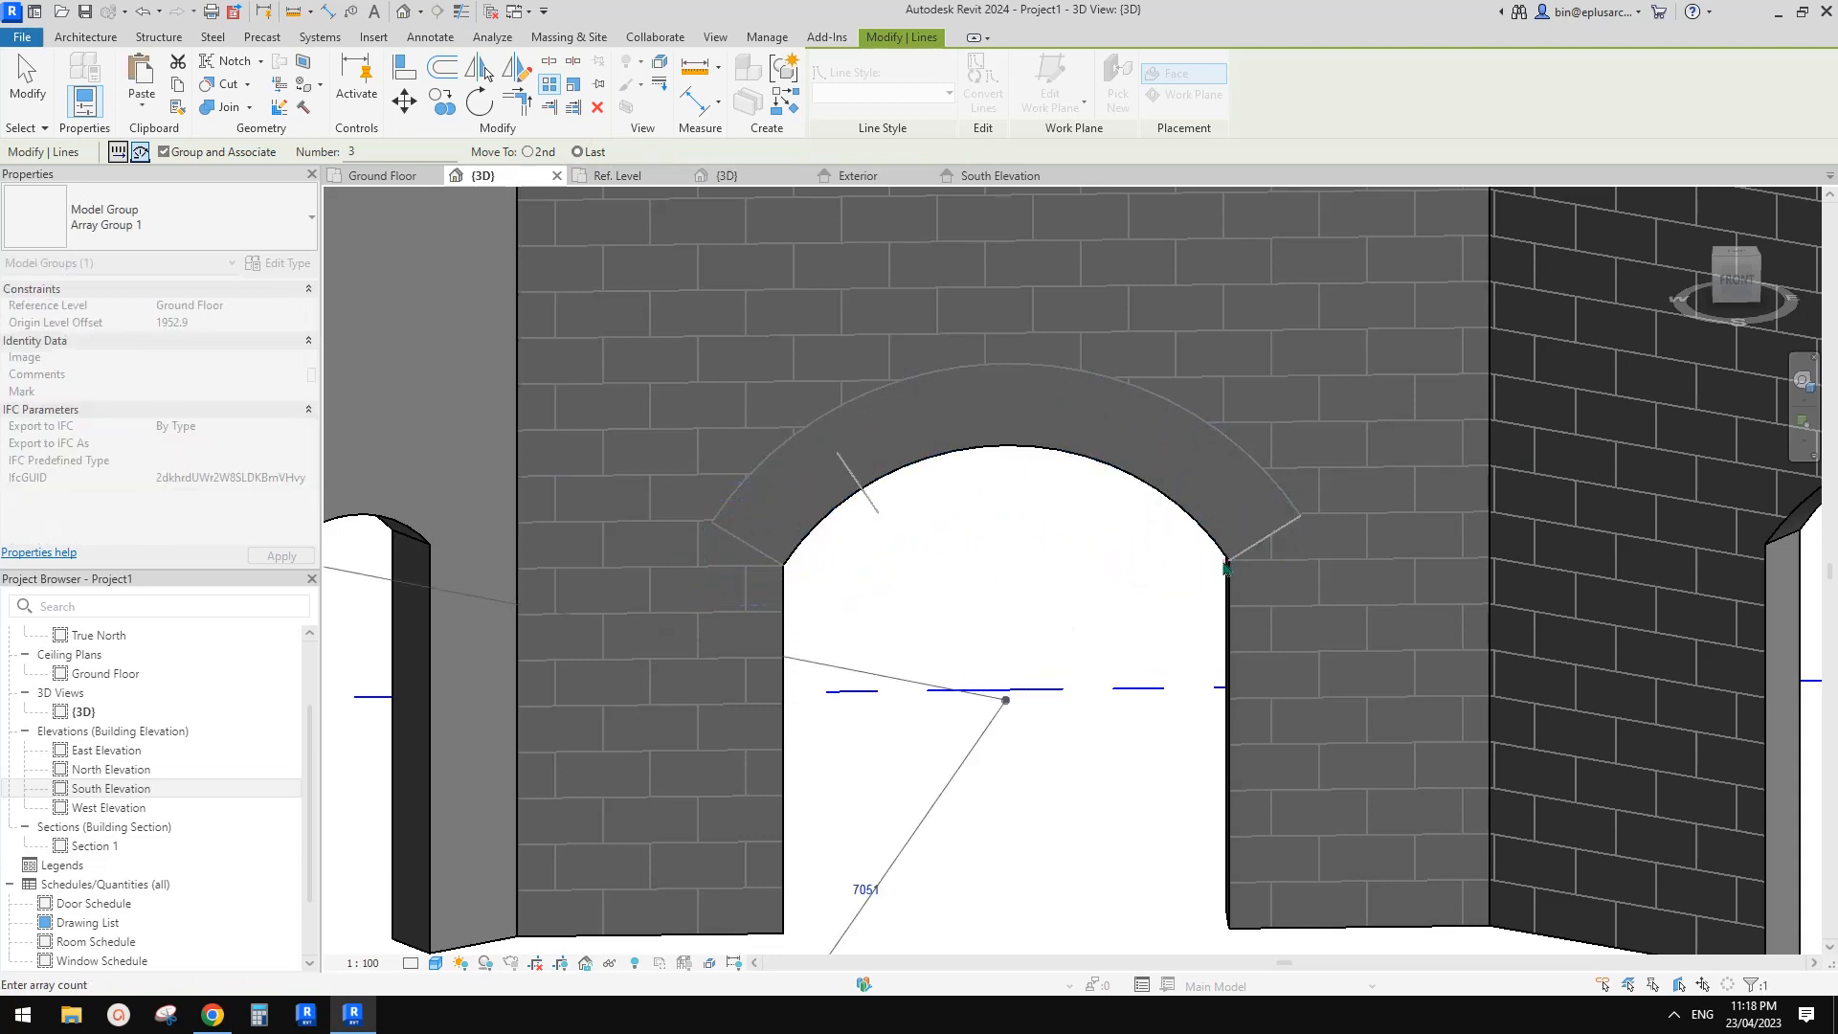
scroll(911, 510, "down", 3)
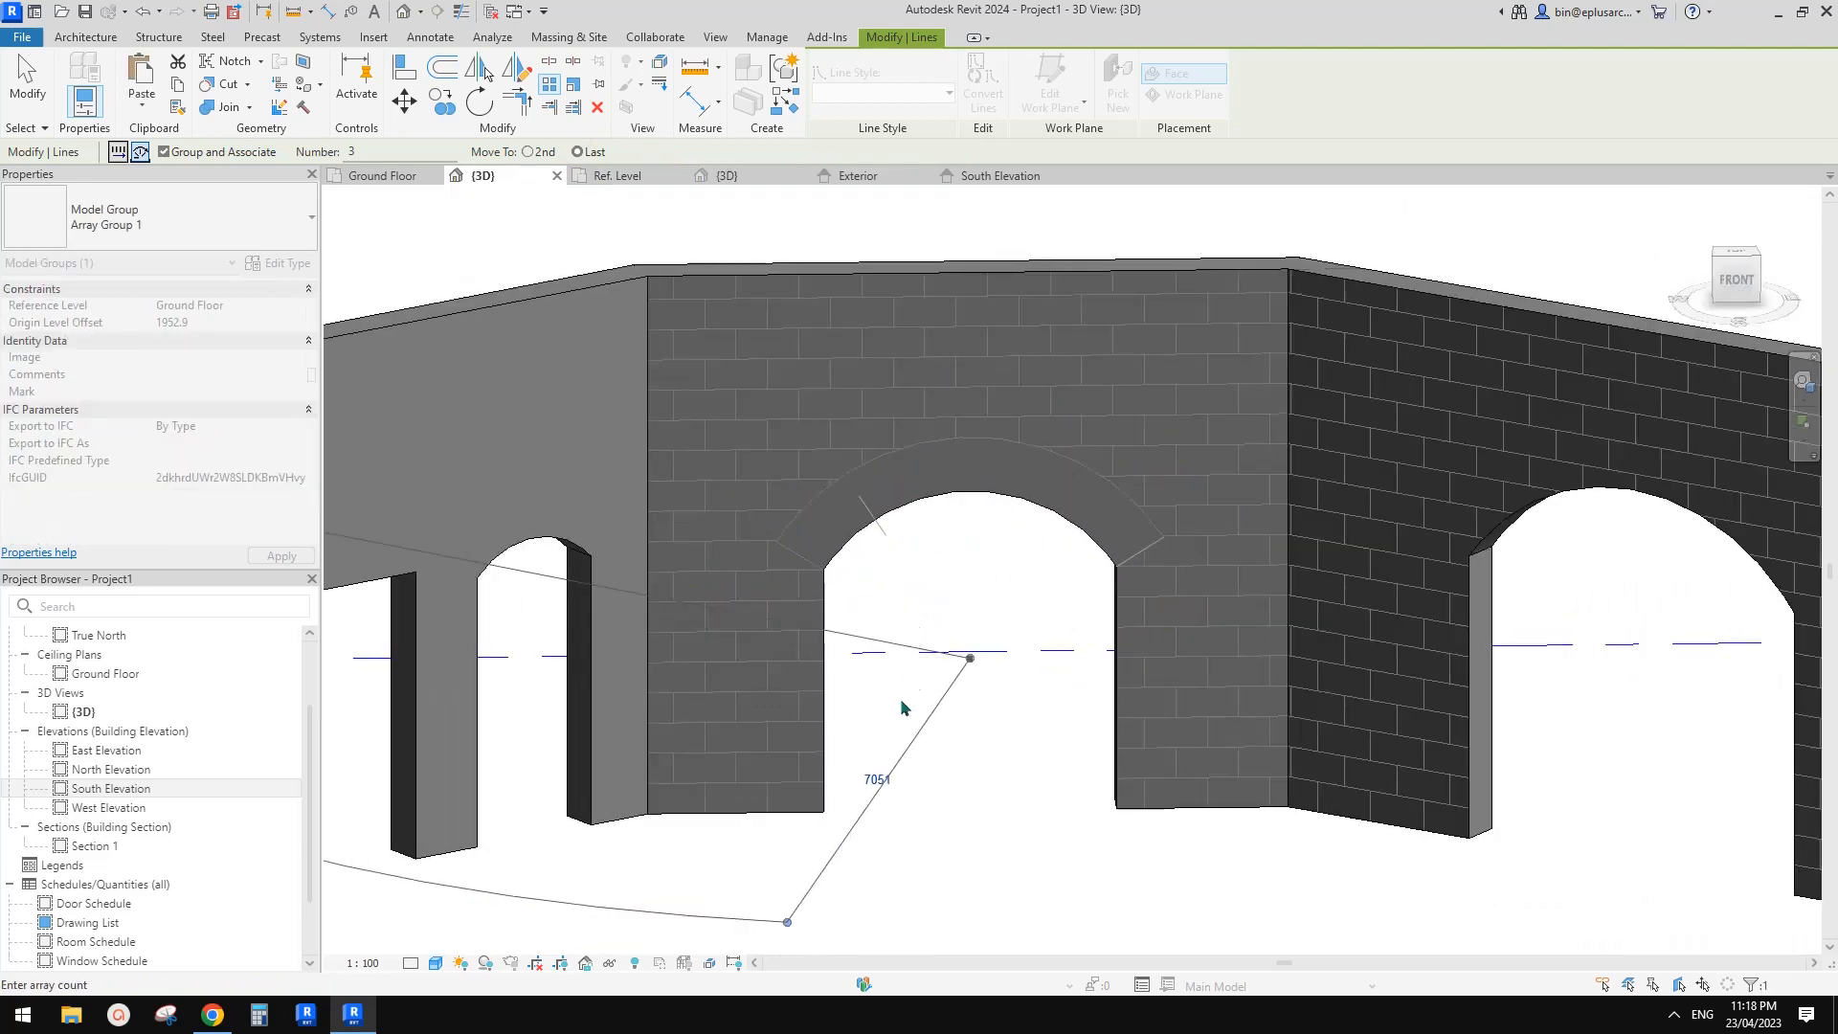
middle_click_drag(902, 708, 1073, 537, "shift")
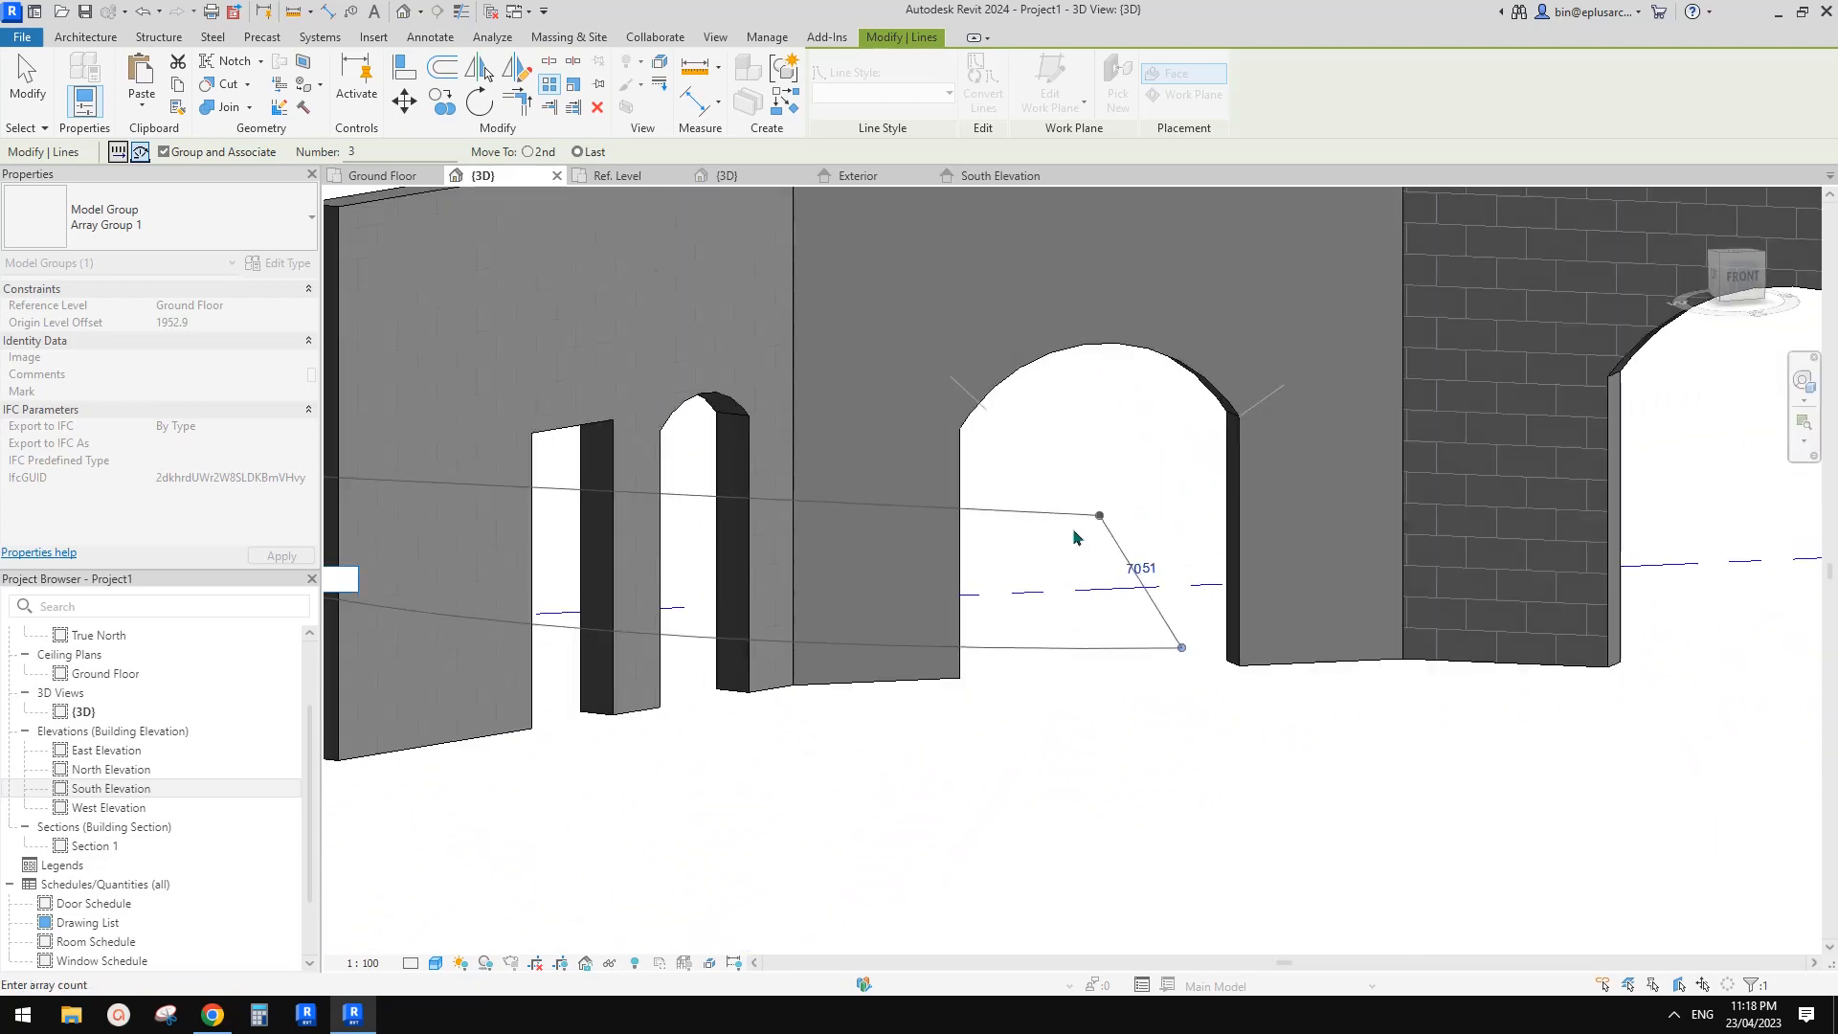
key("Return")
key("Escape")
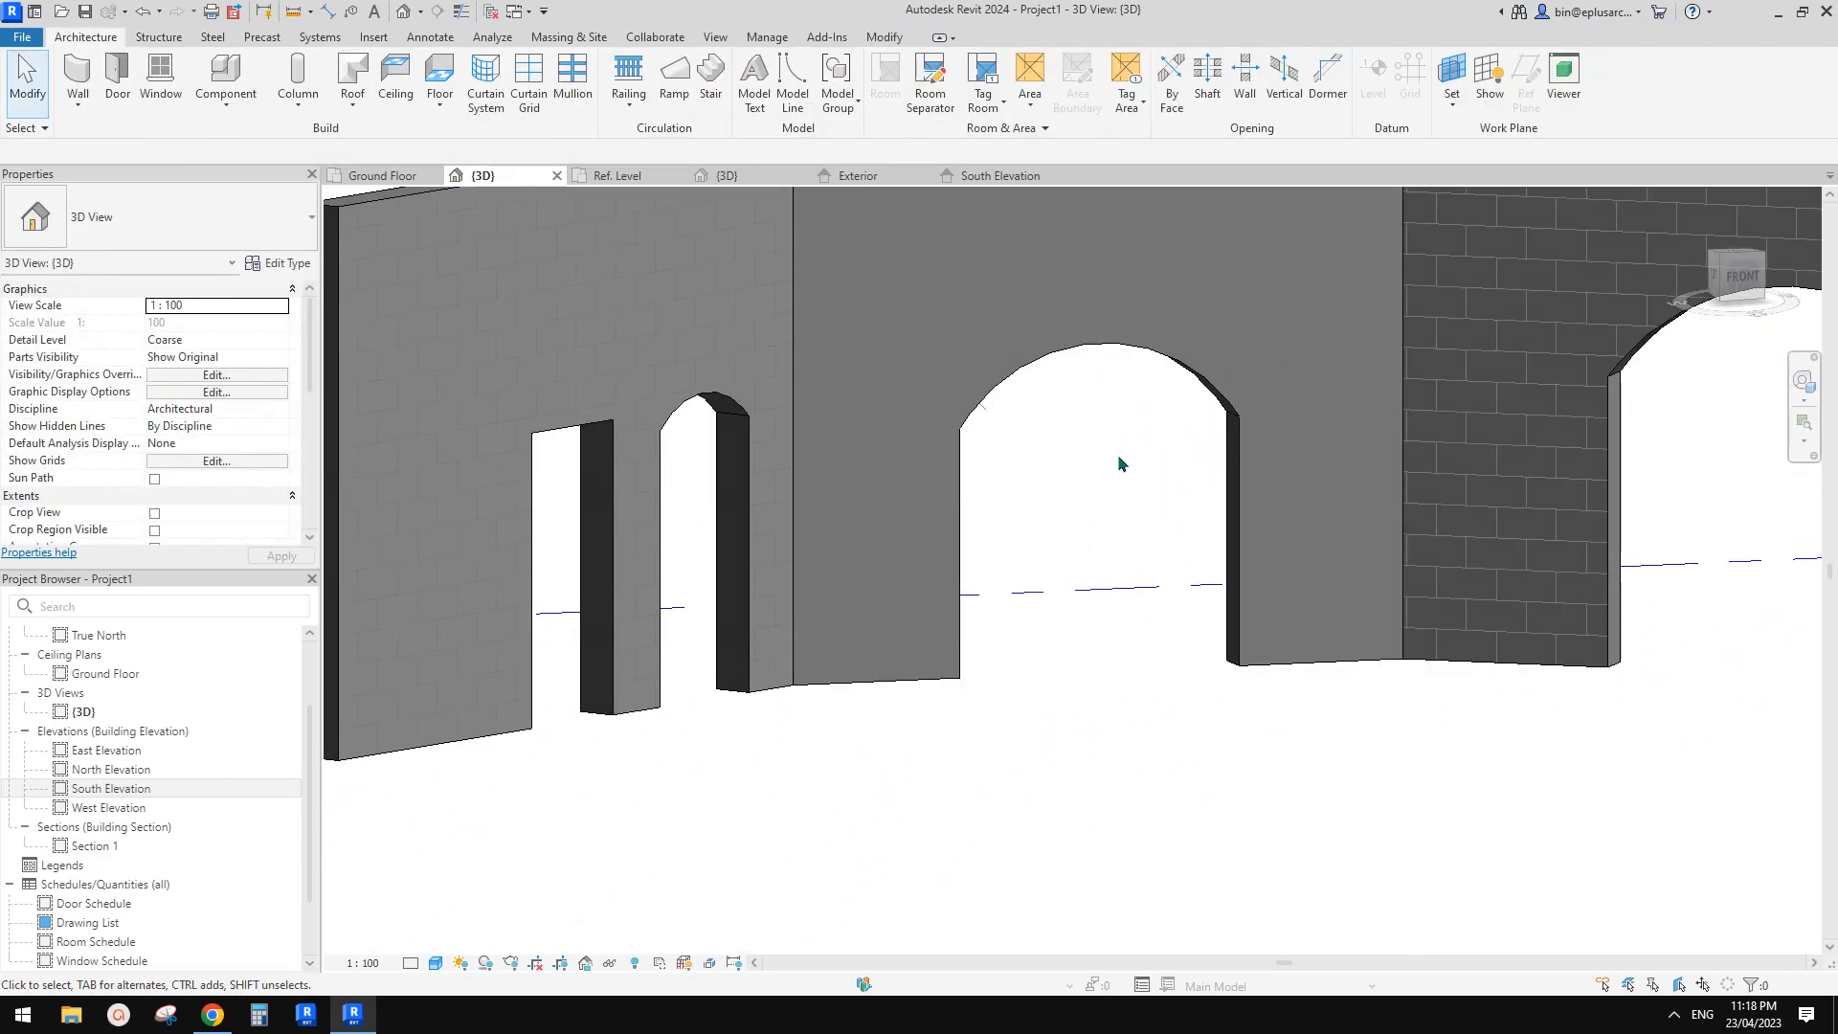
- Set the work plane again to the middle arched wall's front face
scroll(1053, 469, "up", 3)
scroll(1053, 490, "down", 5)
scroll(1051, 467, "up", 5)
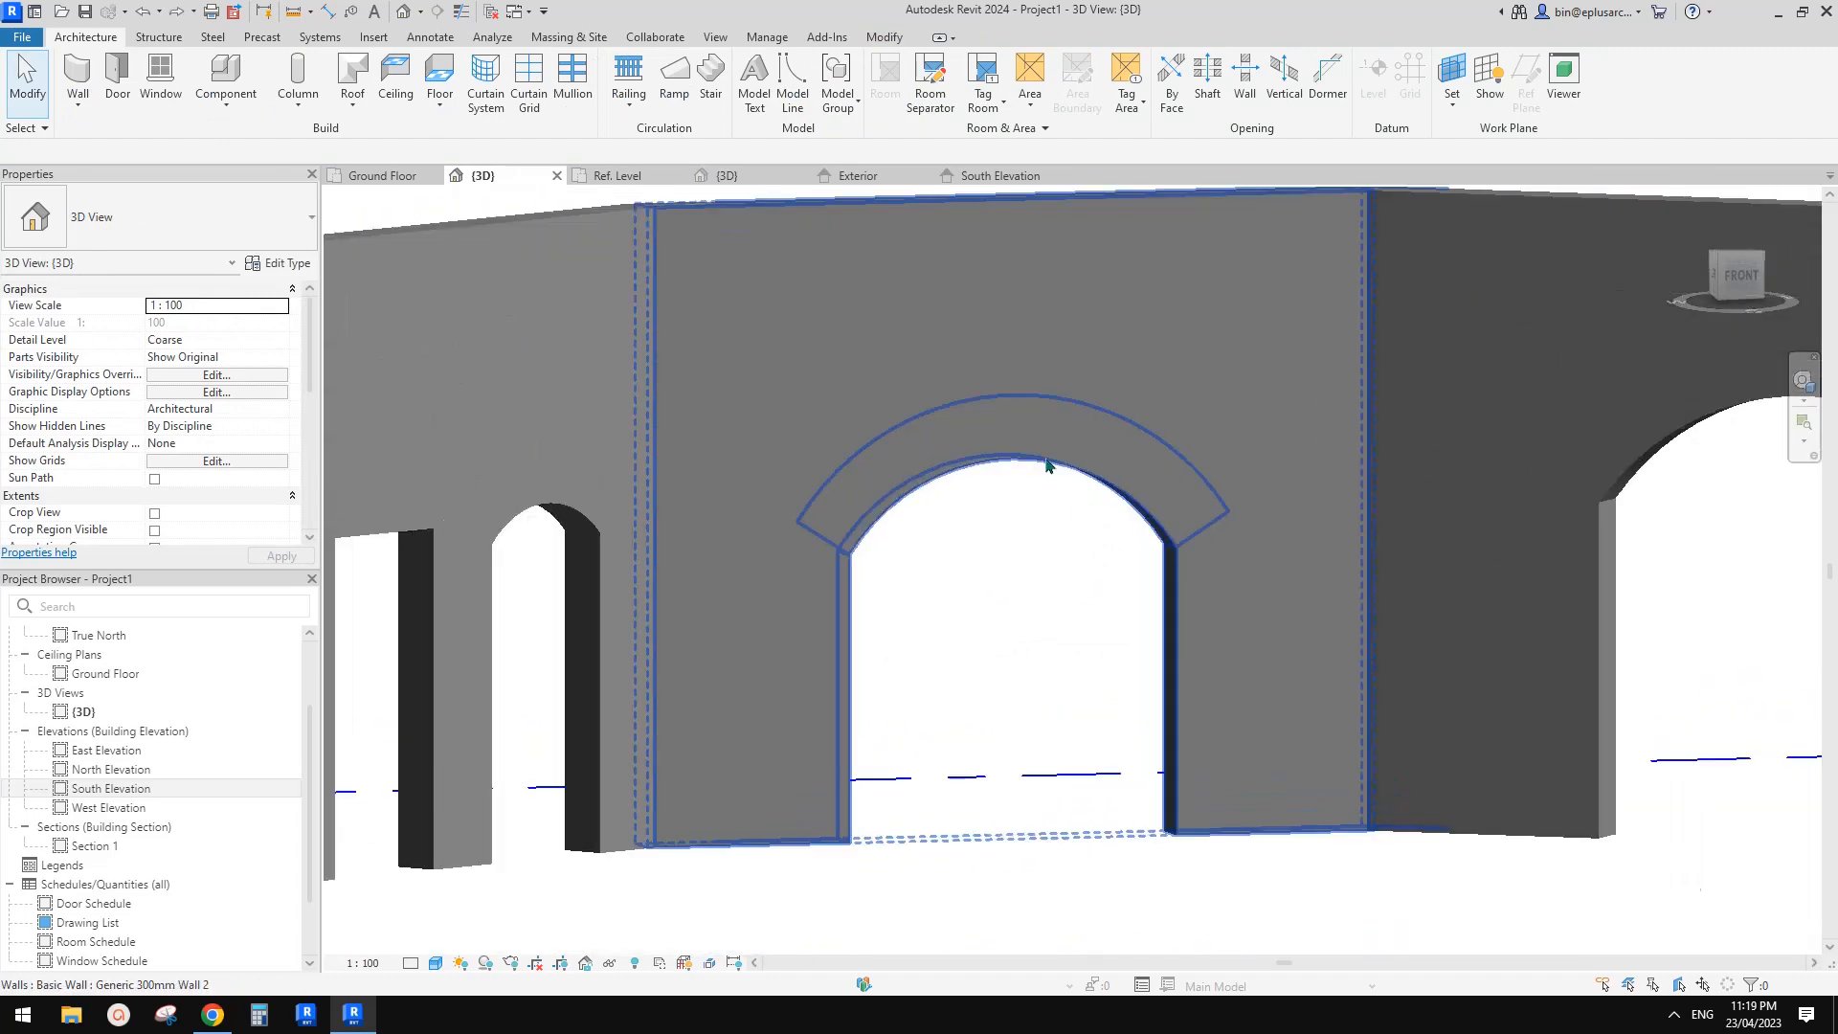
left_click(1453, 75)
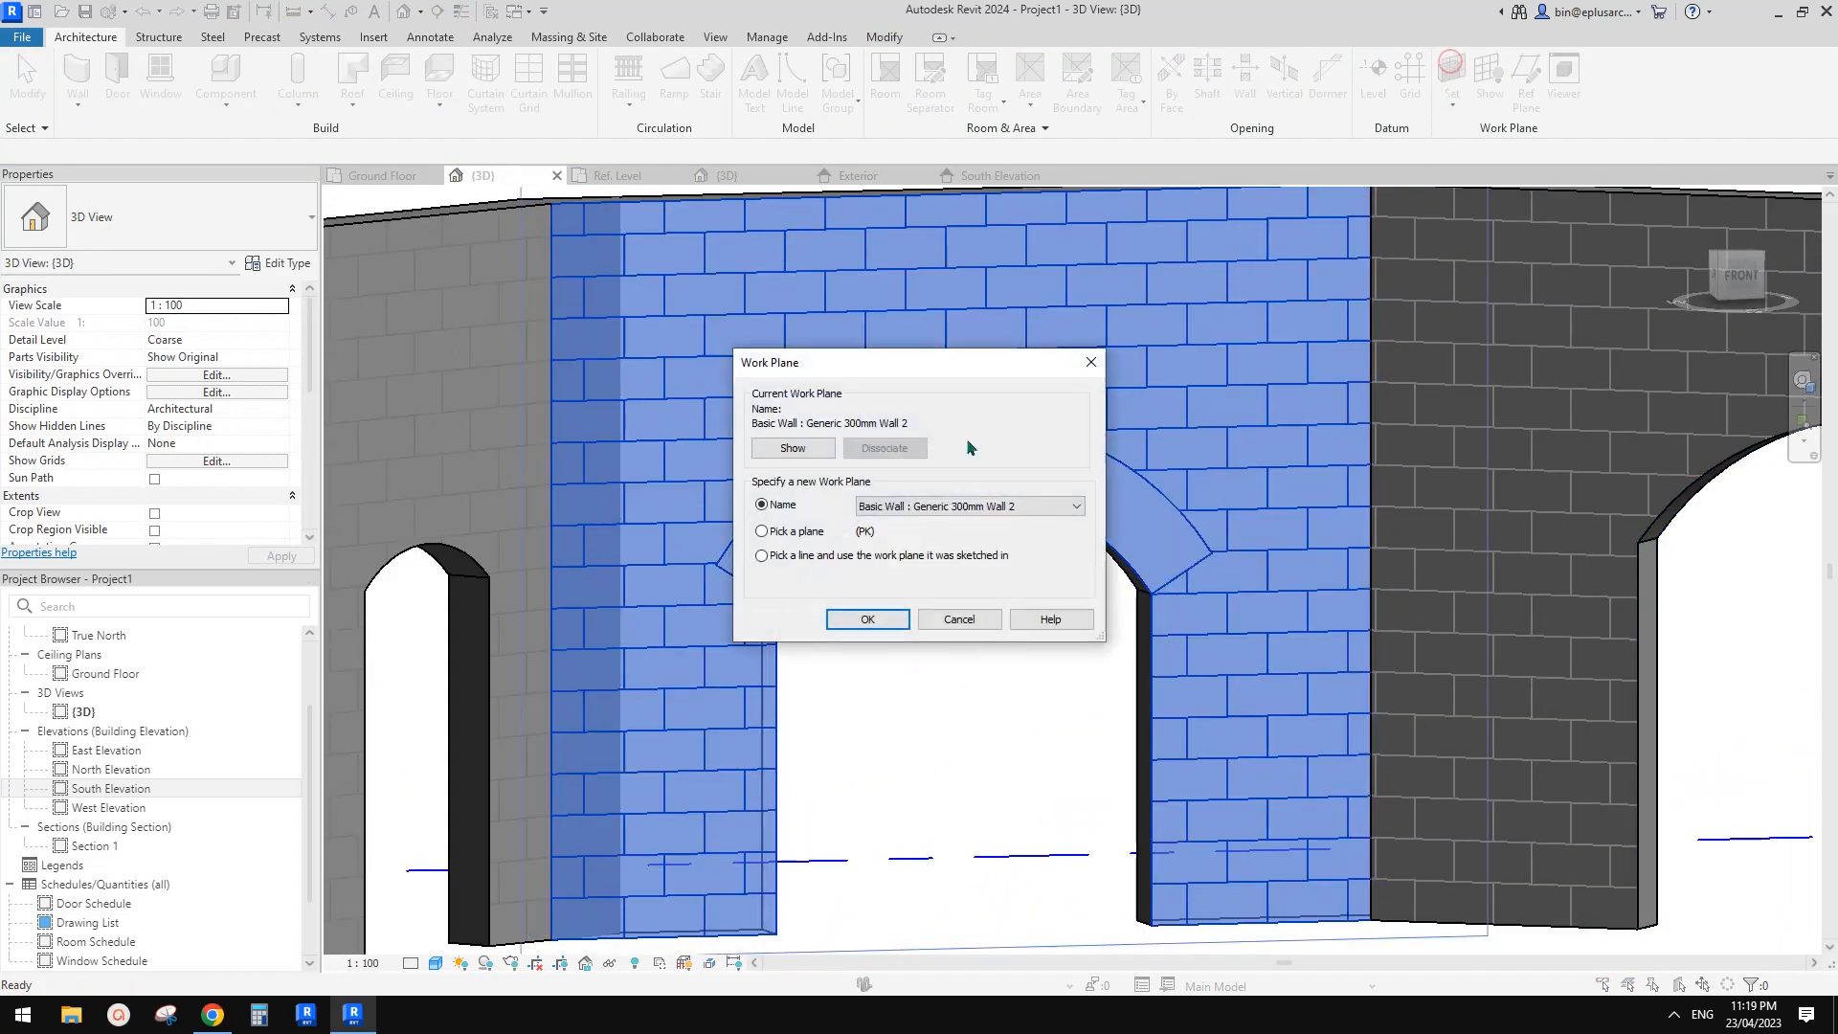
left_click(883, 619)
left_click(940, 388)
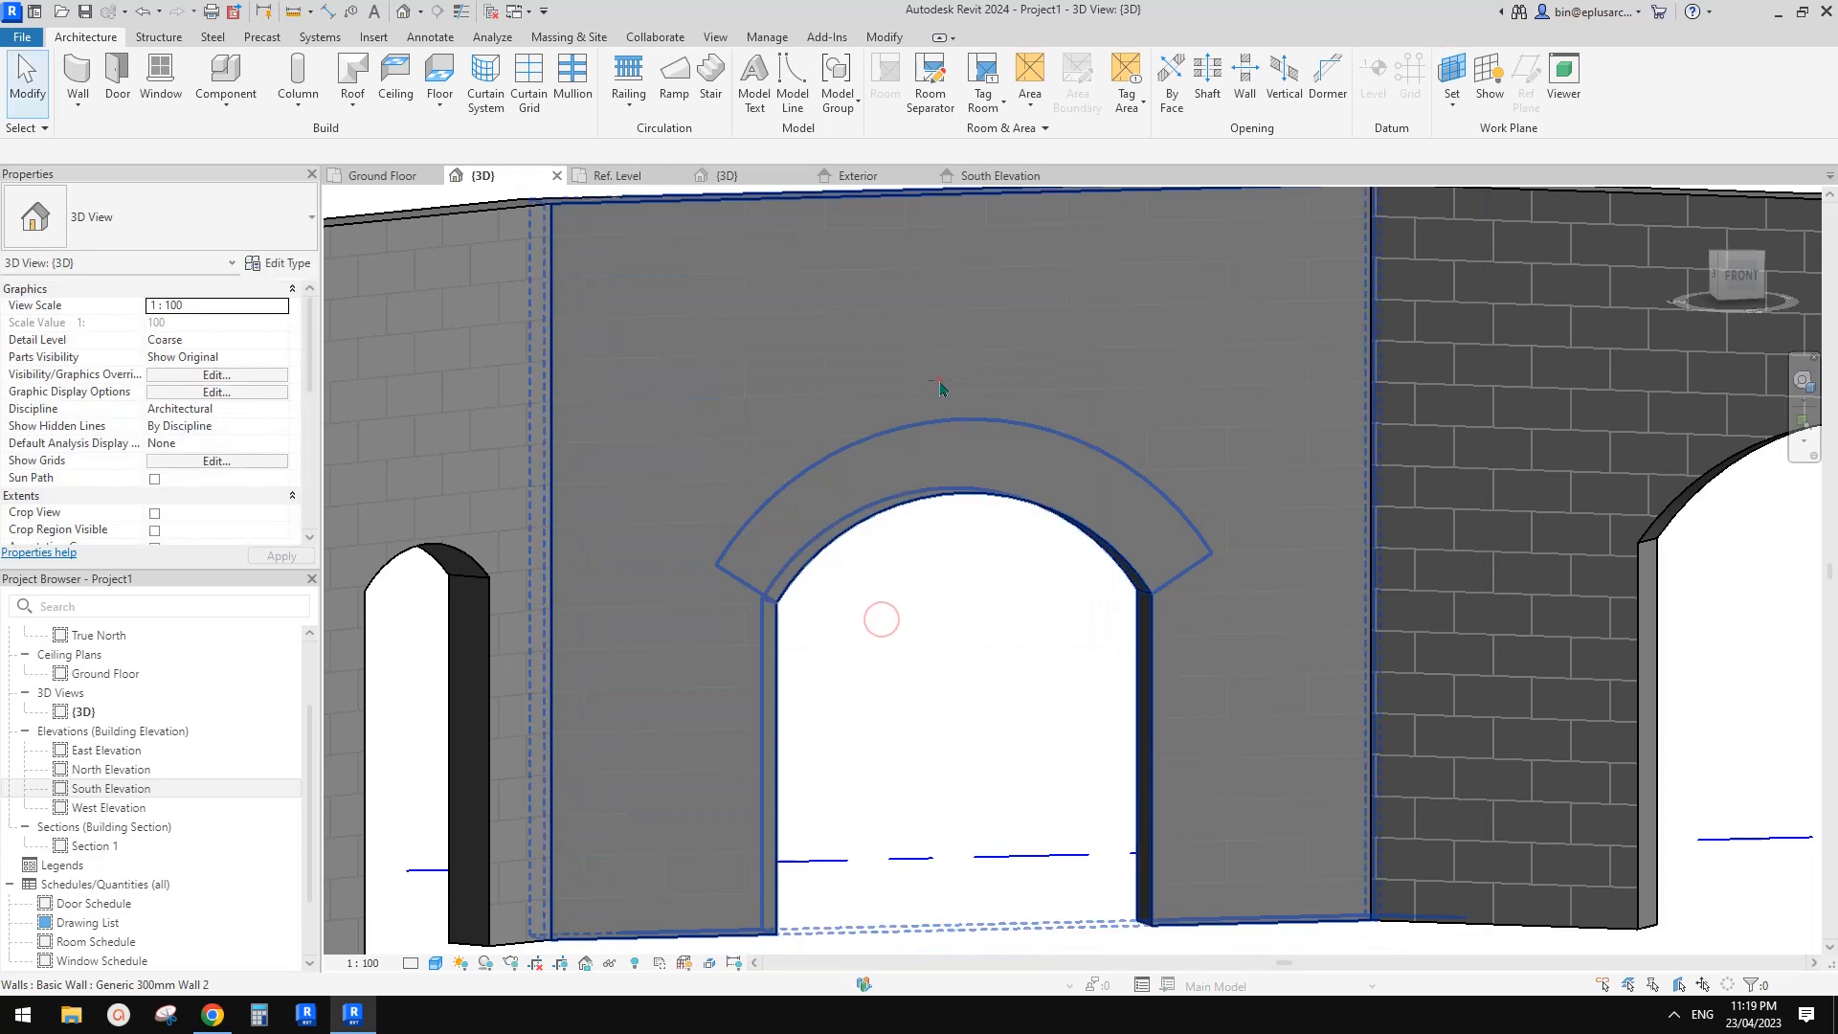
- Try to radially array the left end-edge line to the arch's right end about a centre below the crown in the 3D view
left_click(750, 590)
key("a")
key("r")
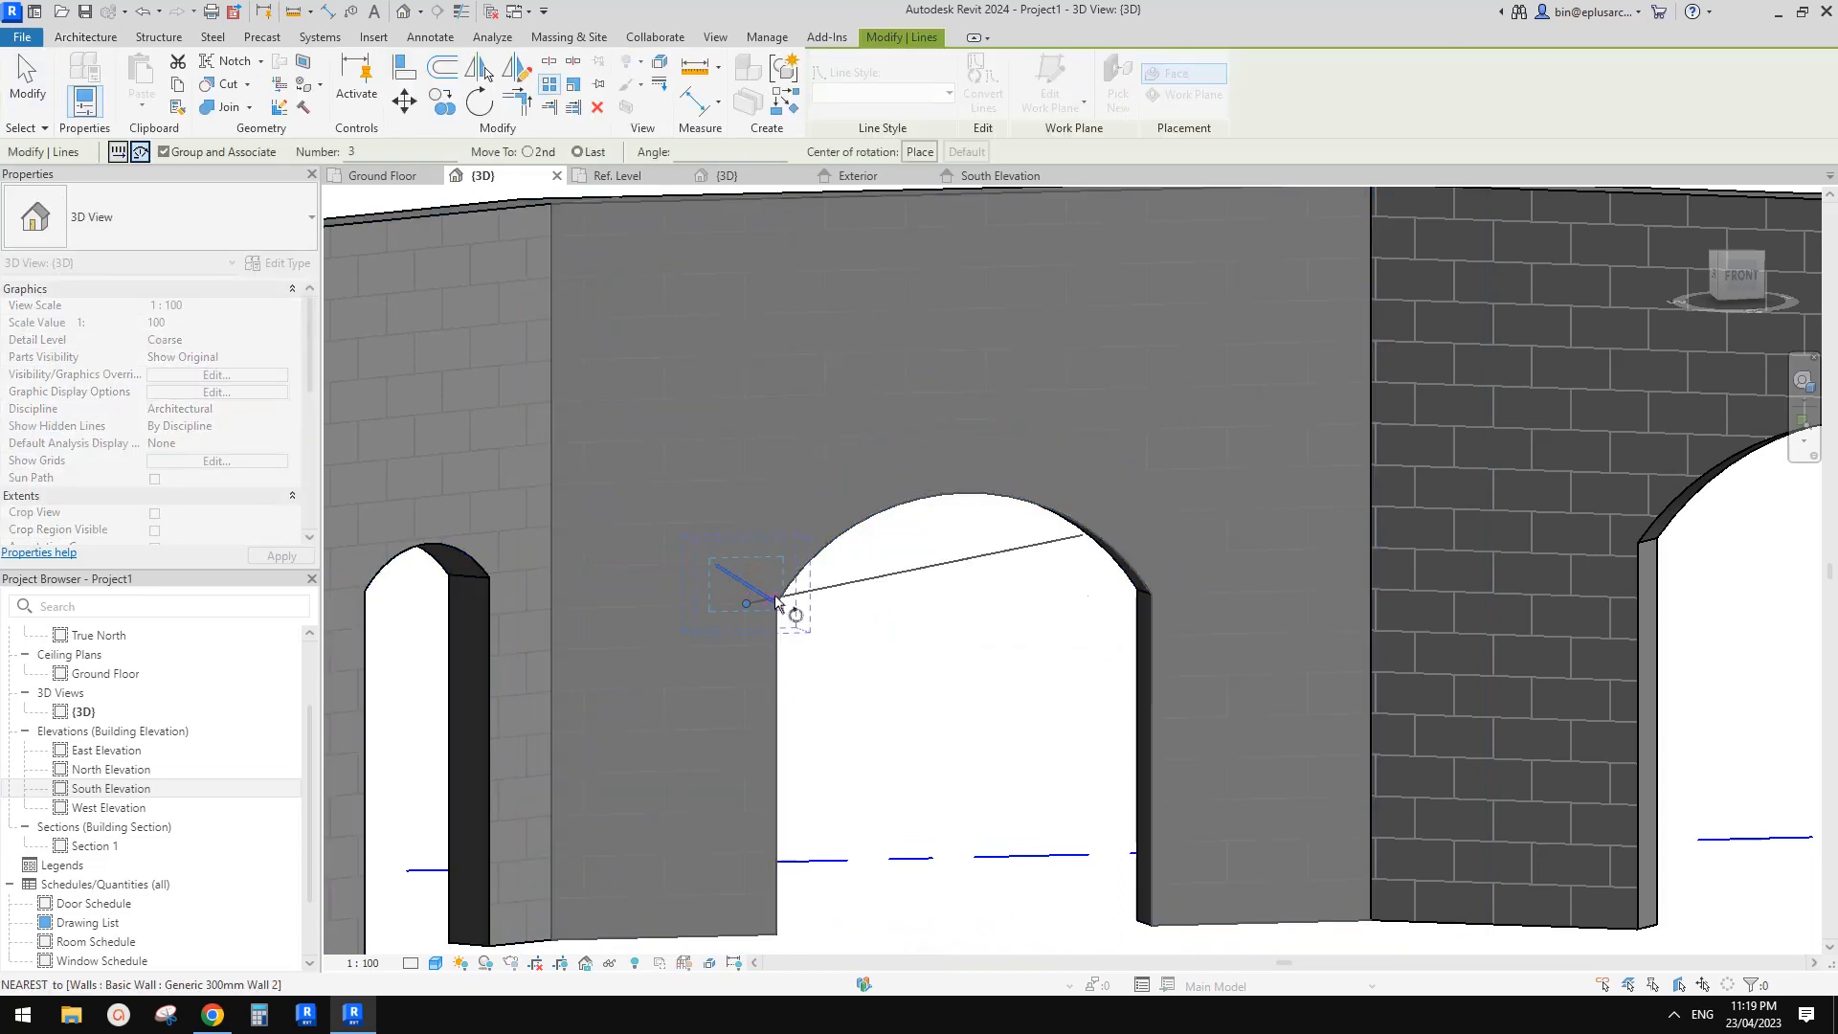
key("space")
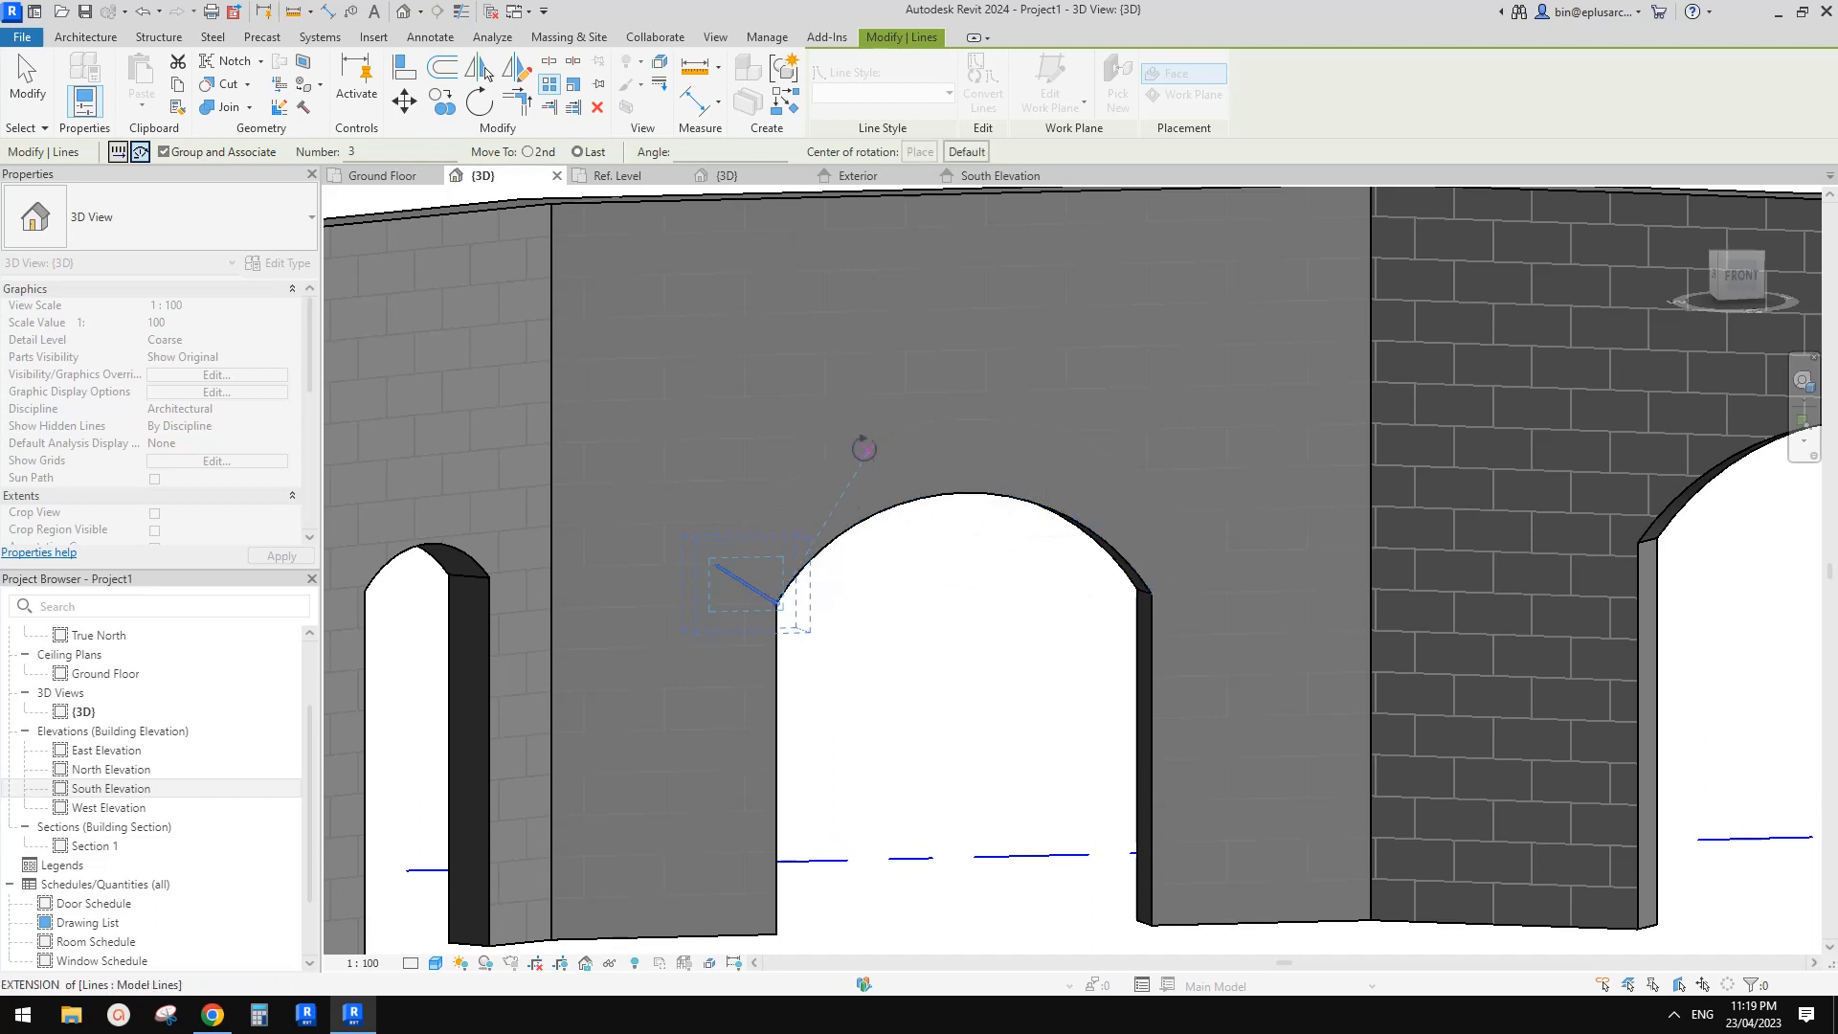
key("s")
left_click(865, 440)
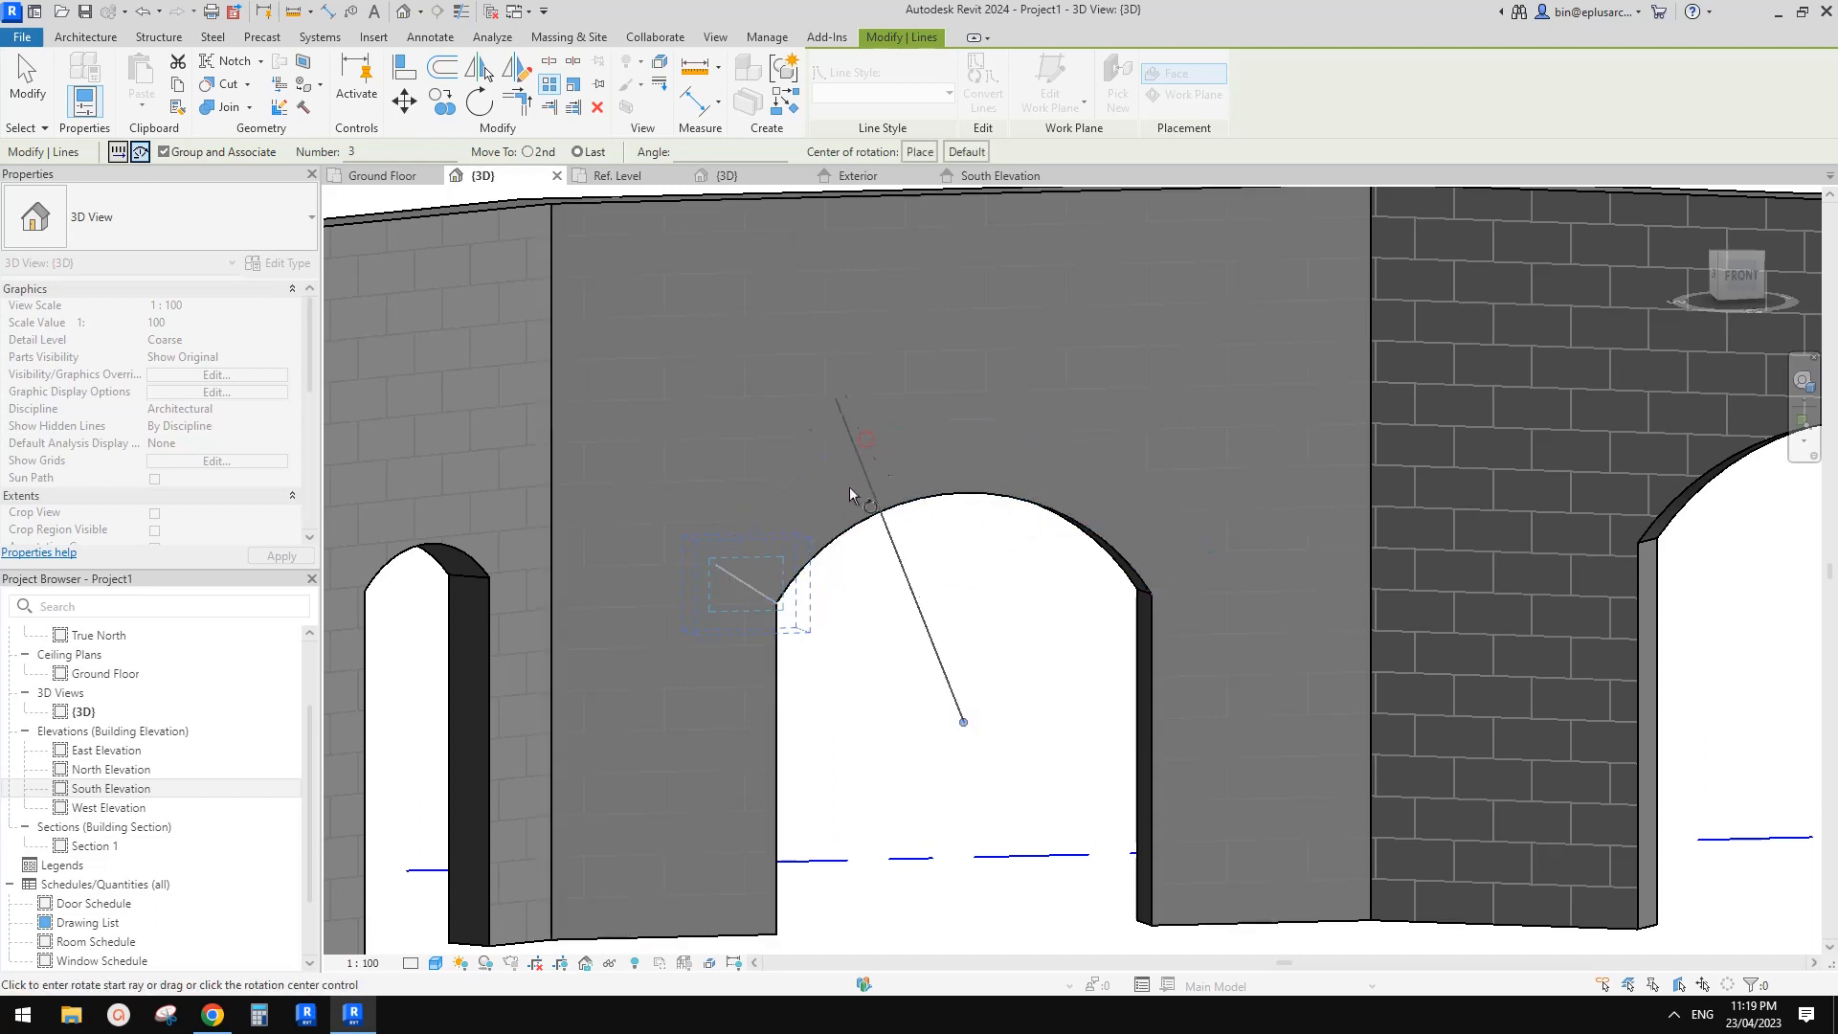
left_click(778, 604)
left_click(1158, 600)
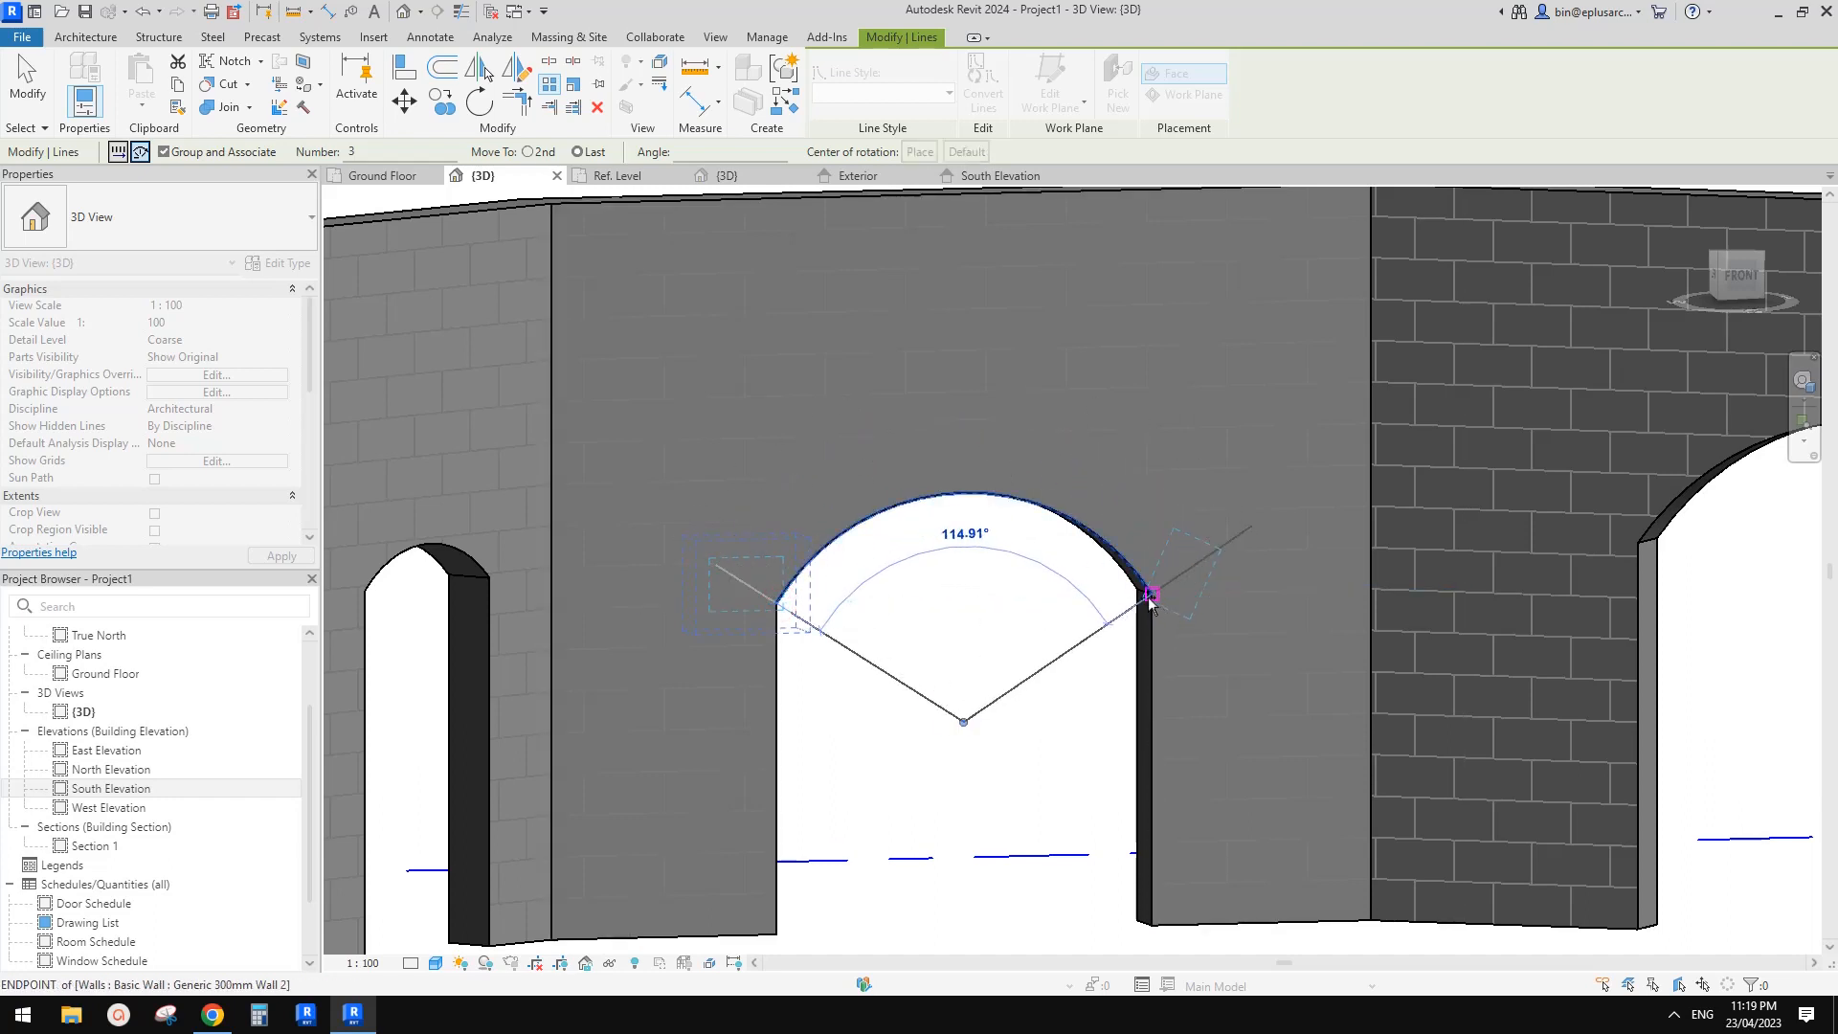
middle_click_drag(1023, 592, 979, 610, "shift")
left_click(977, 609)
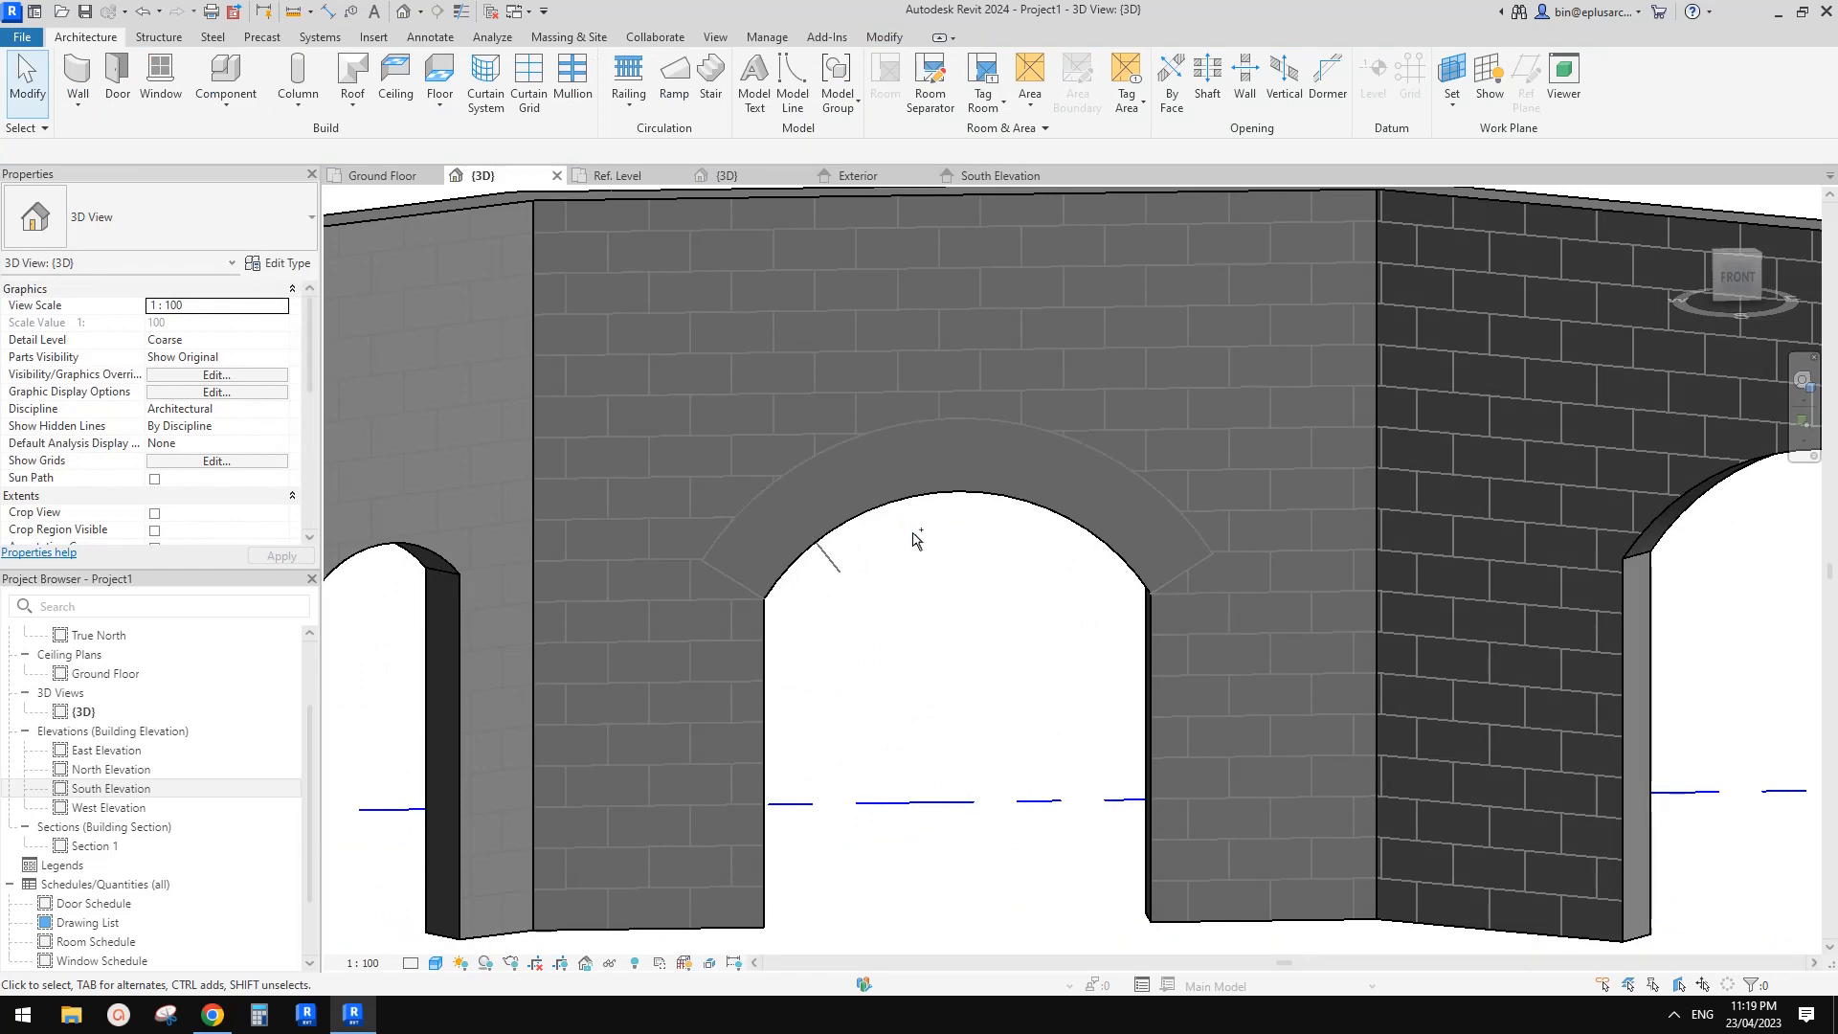
middle_click_drag(937, 578, 925, 557)
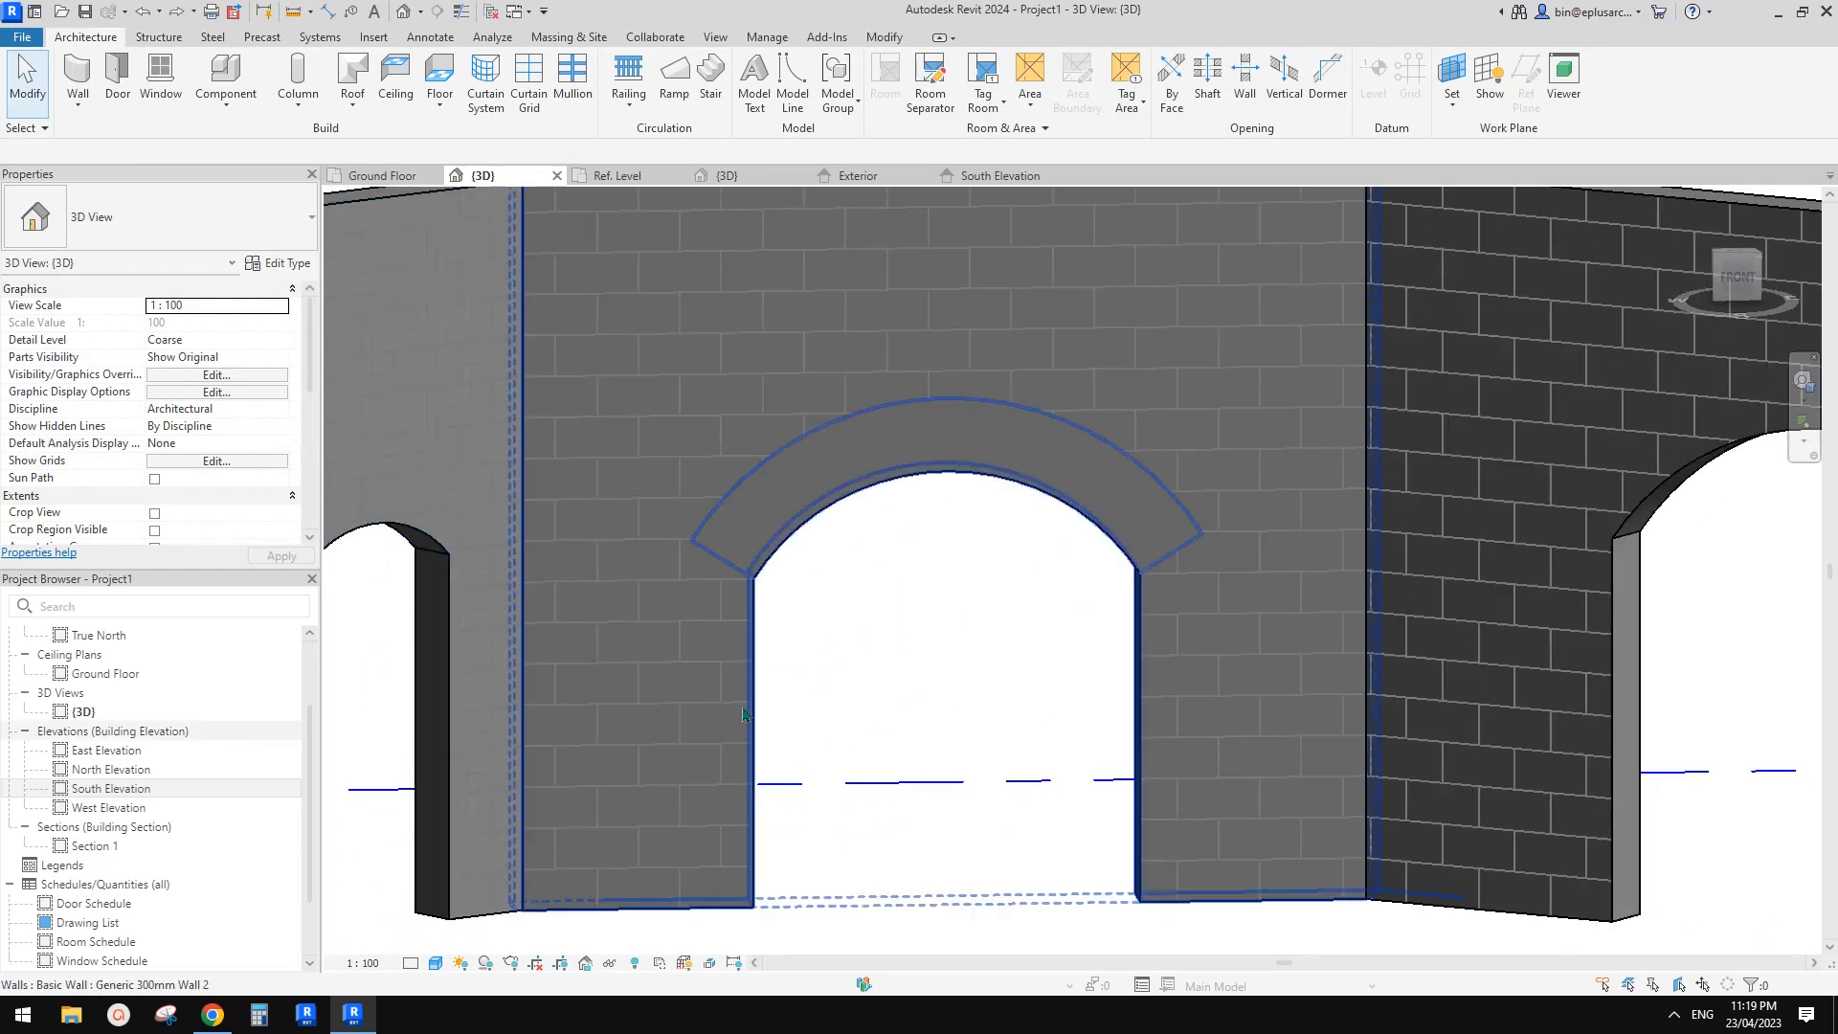
- In the South Elevation, radially array the arch band's left end-edge line to the right end about the arc centre below the crown
double_click(123, 789)
scroll(955, 589, "up", 2)
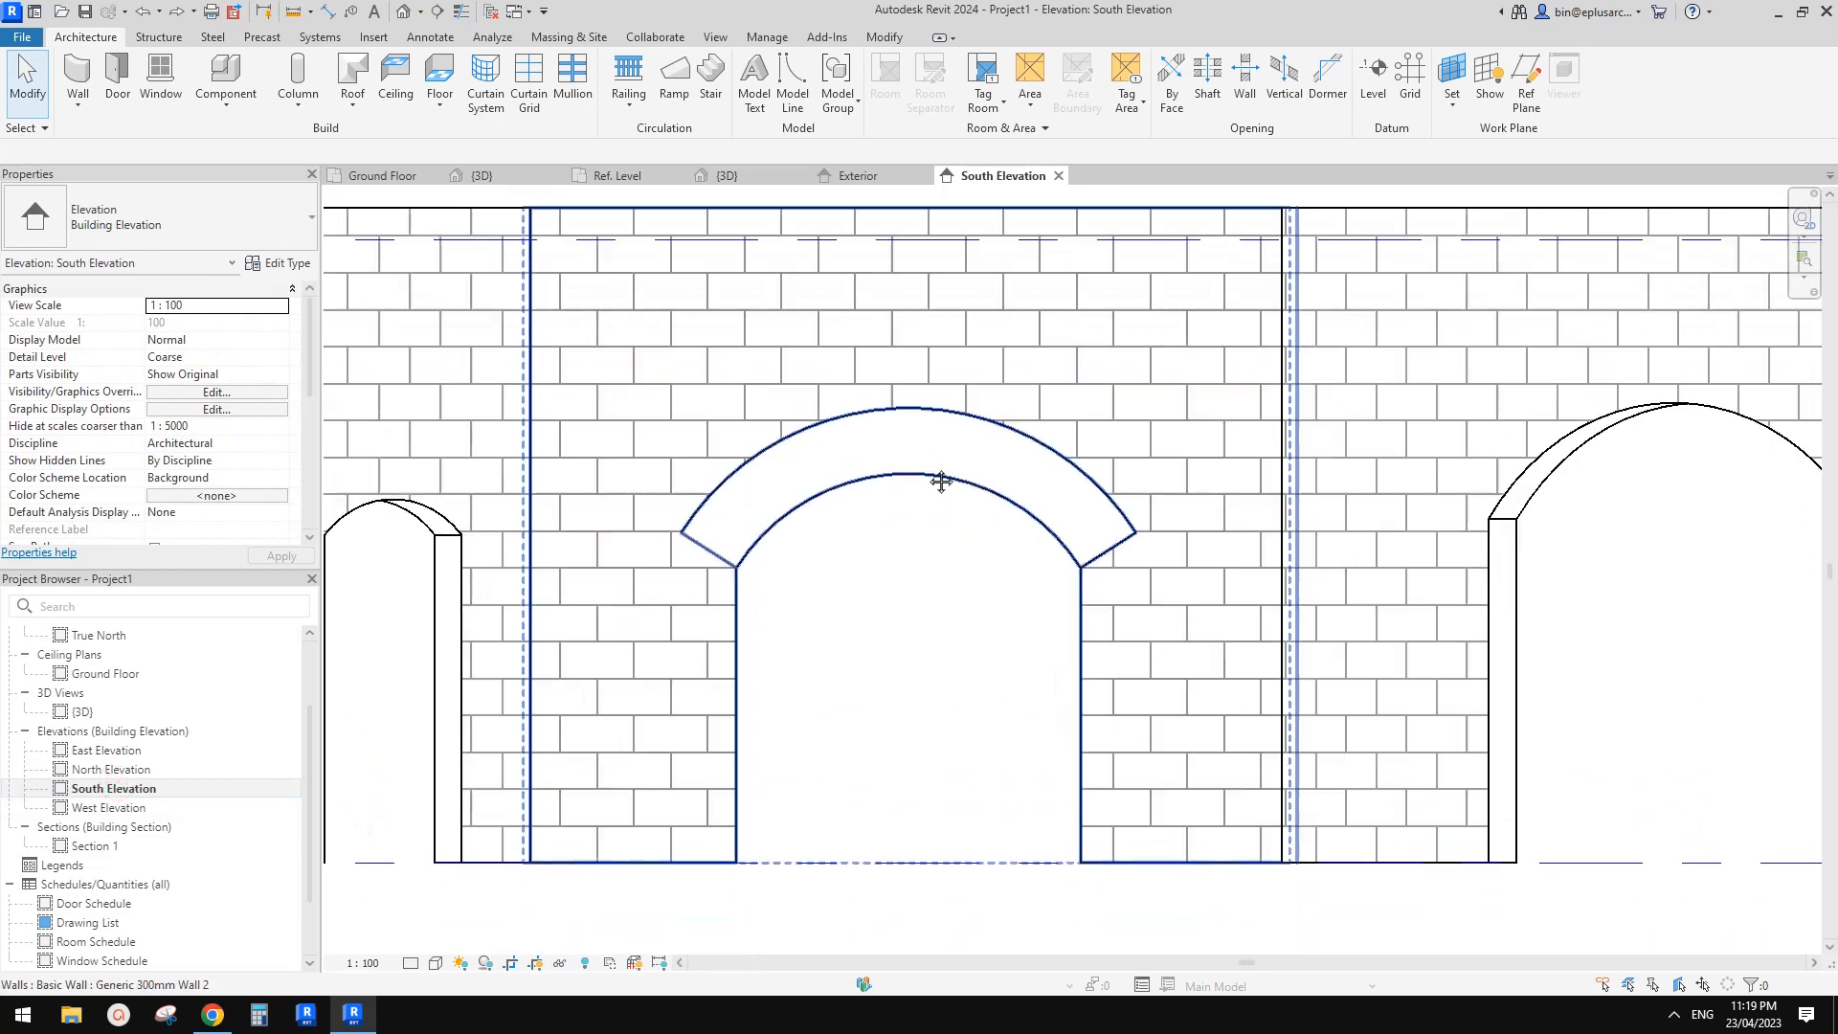
left_click(713, 557)
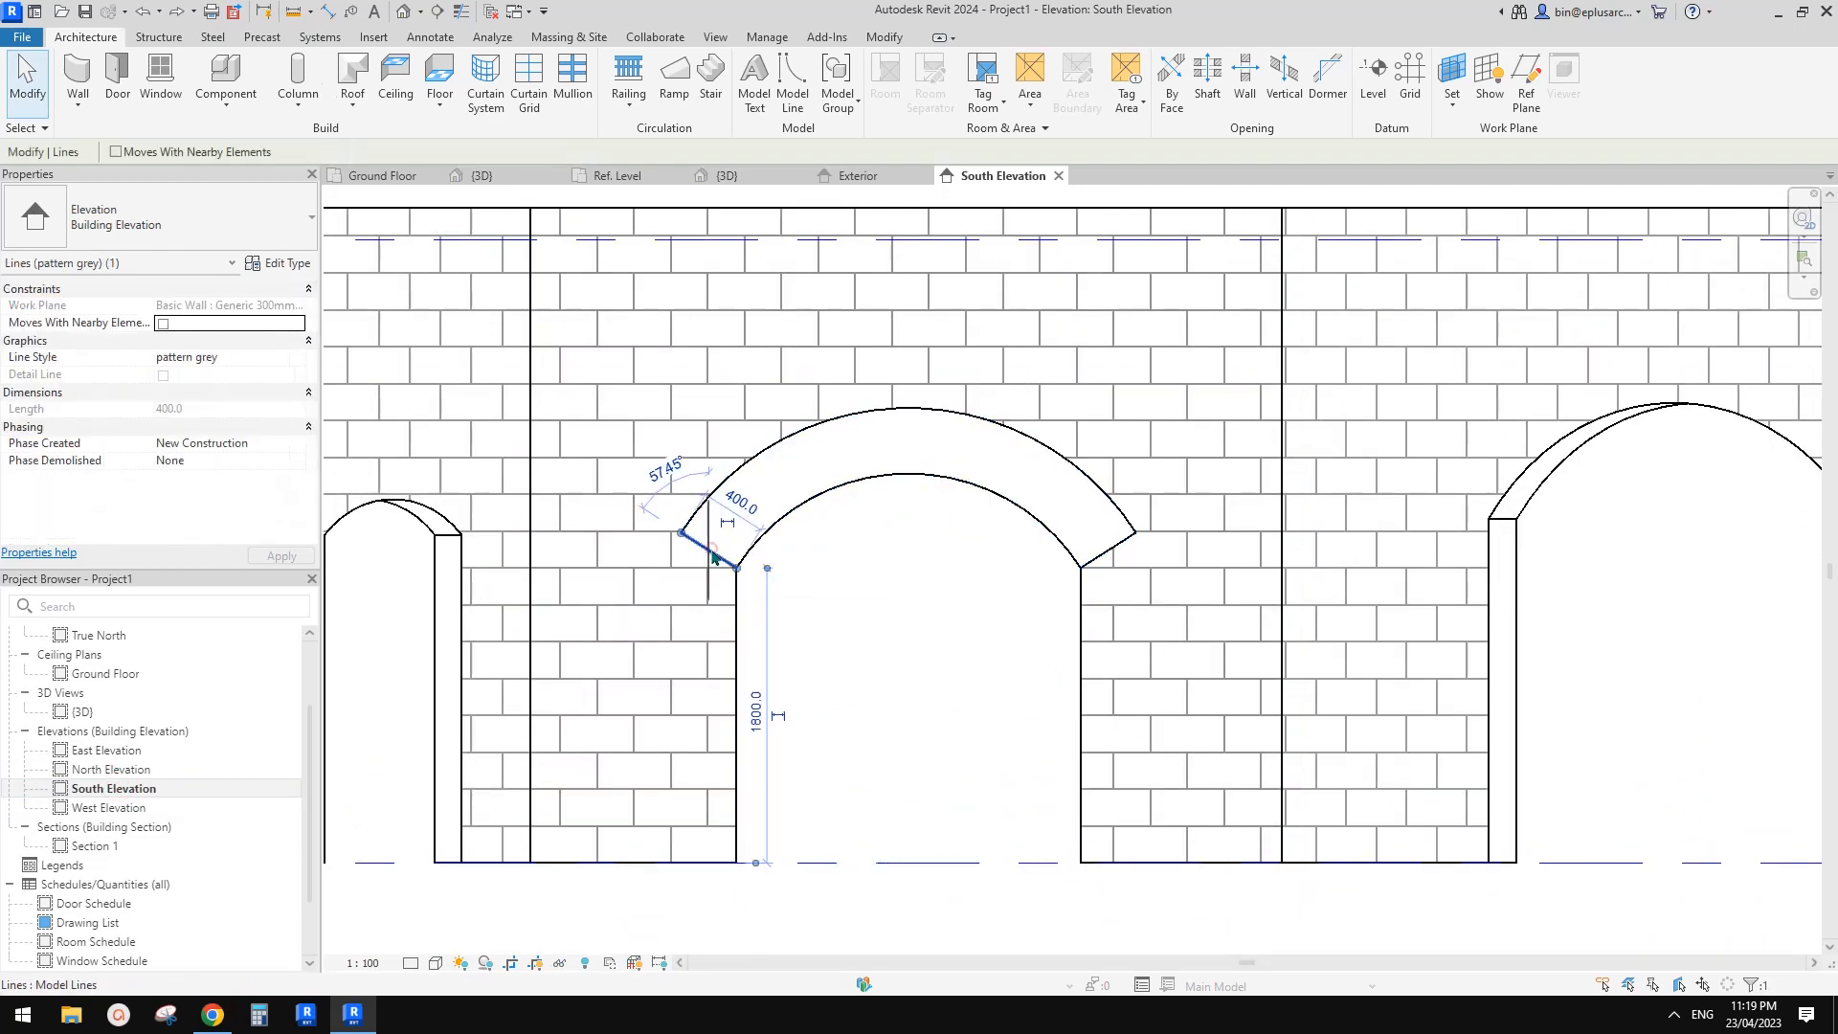
key("a")
key("r")
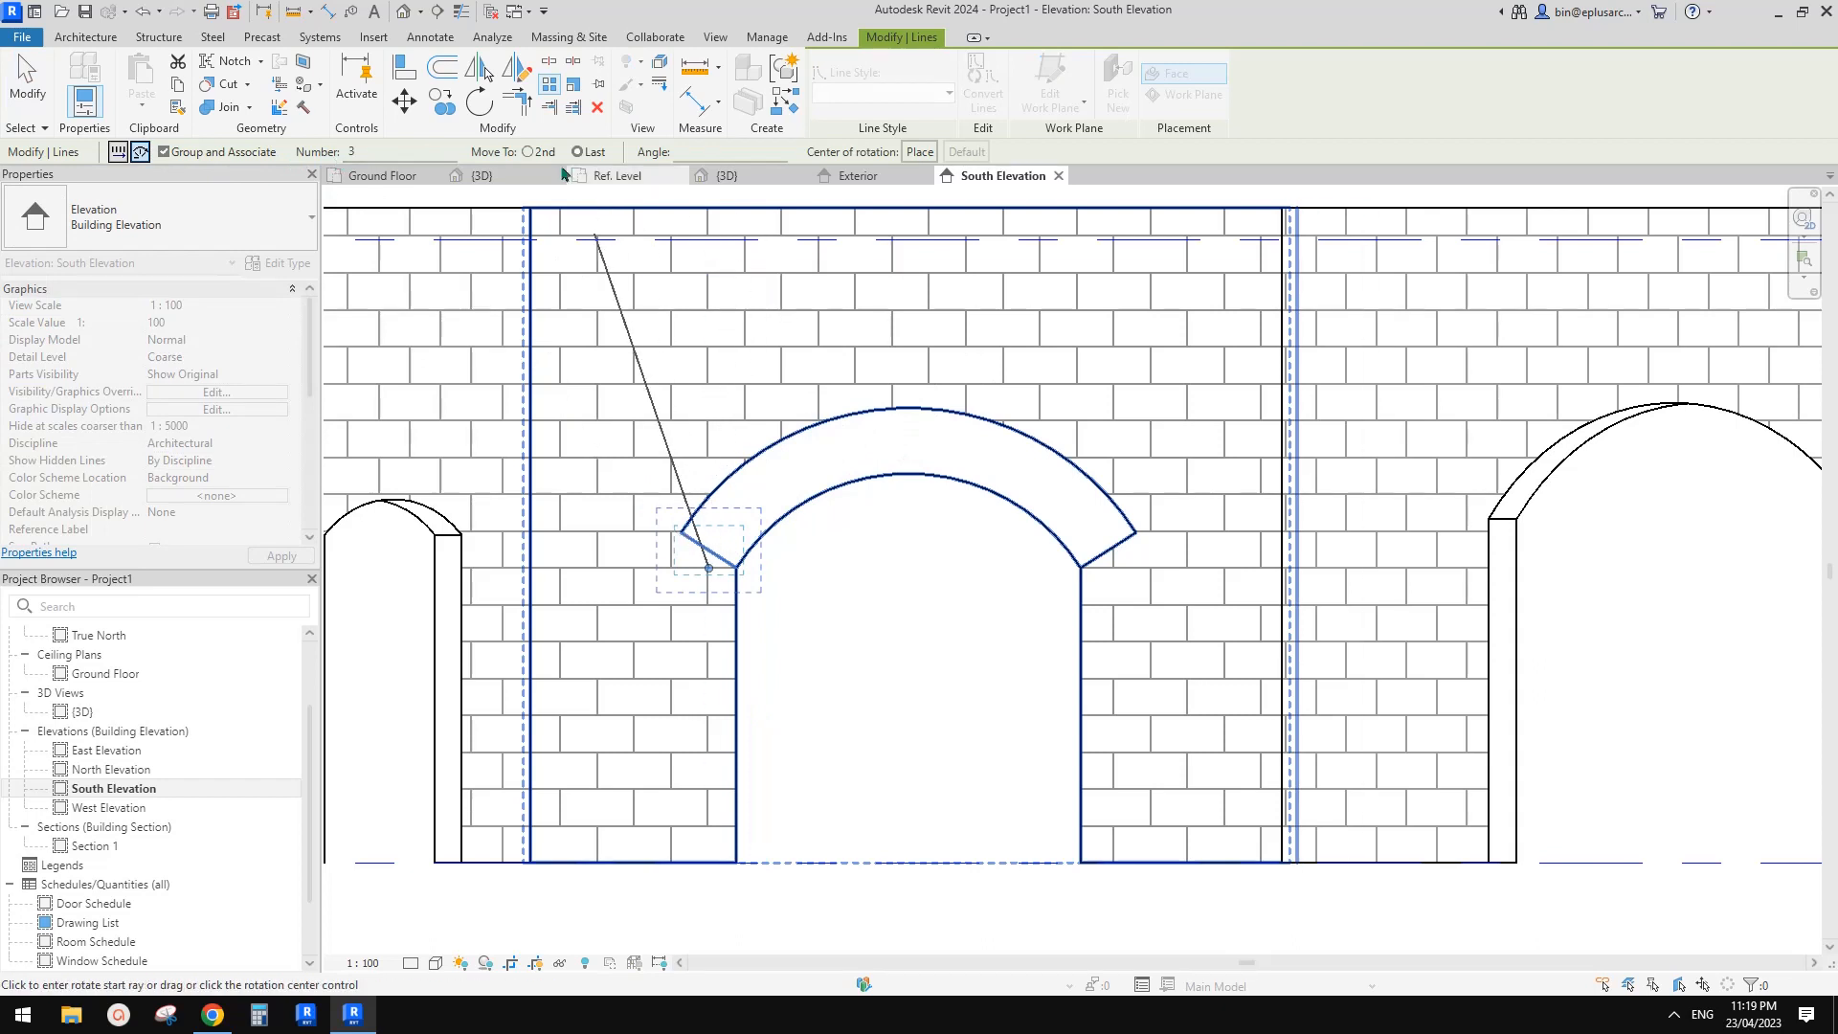
left_click(920, 151)
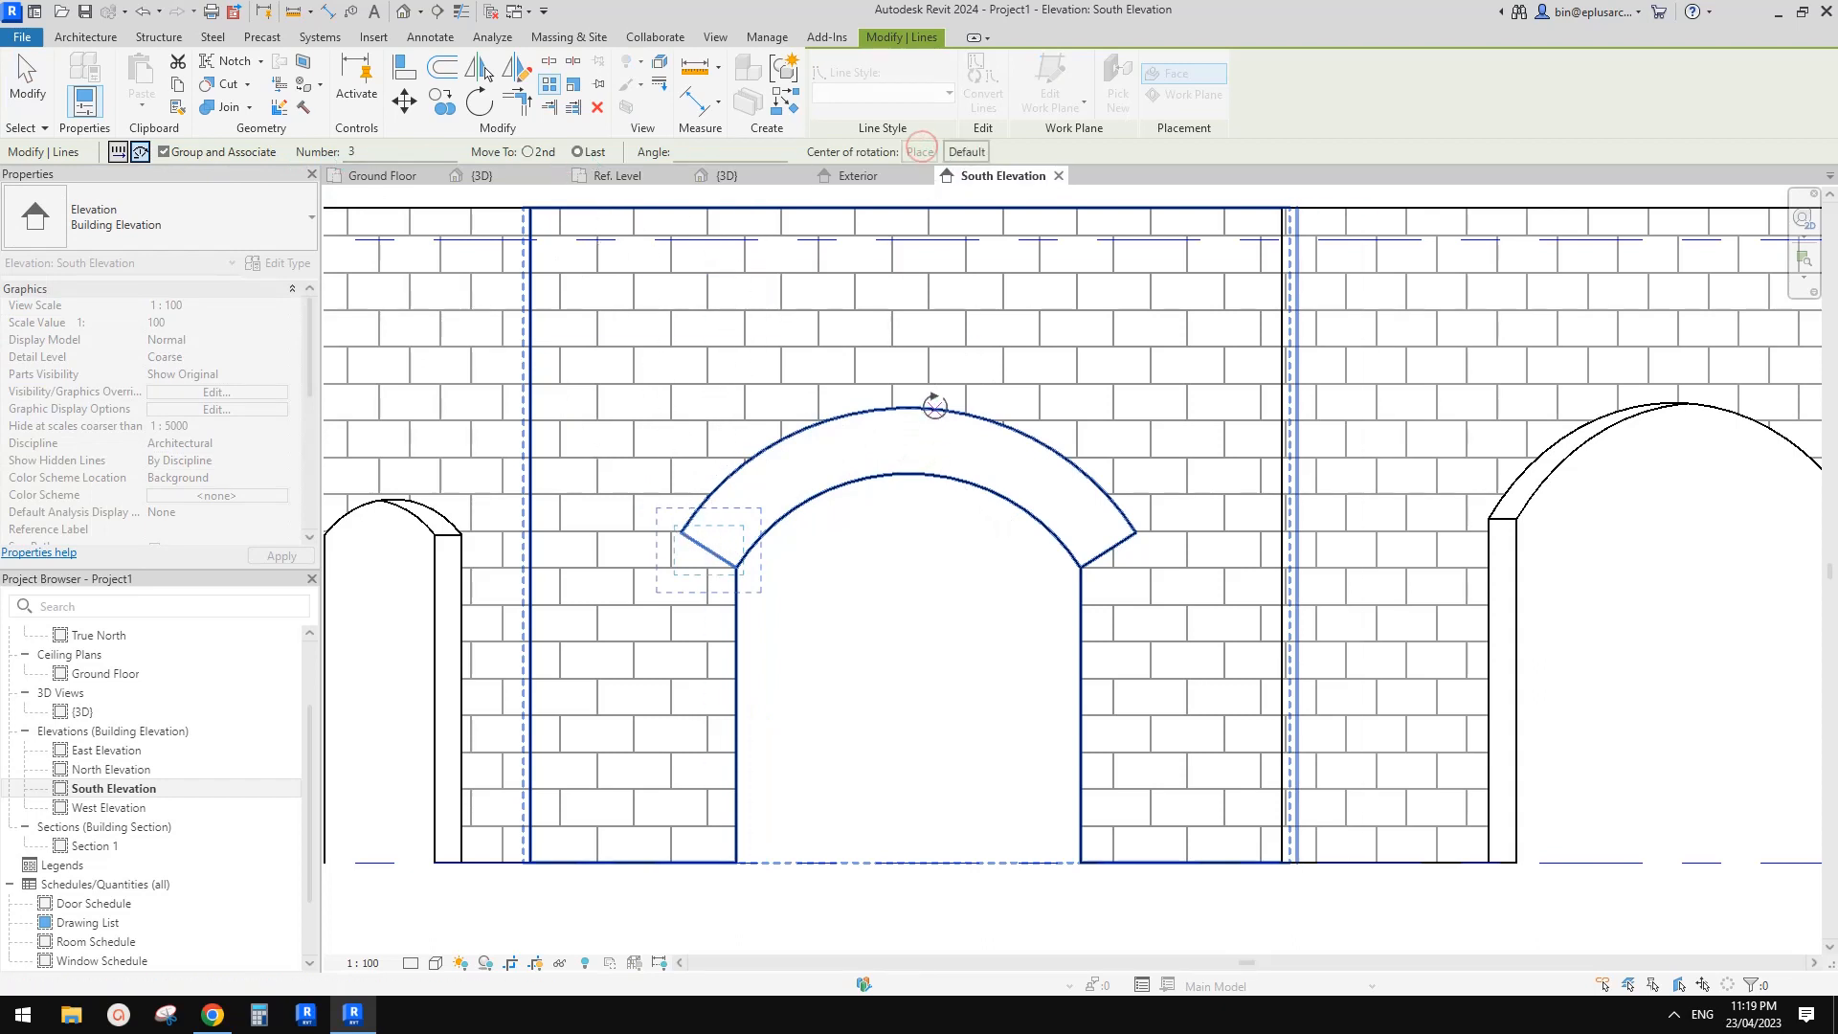
left_click(909, 677)
left_click(737, 567)
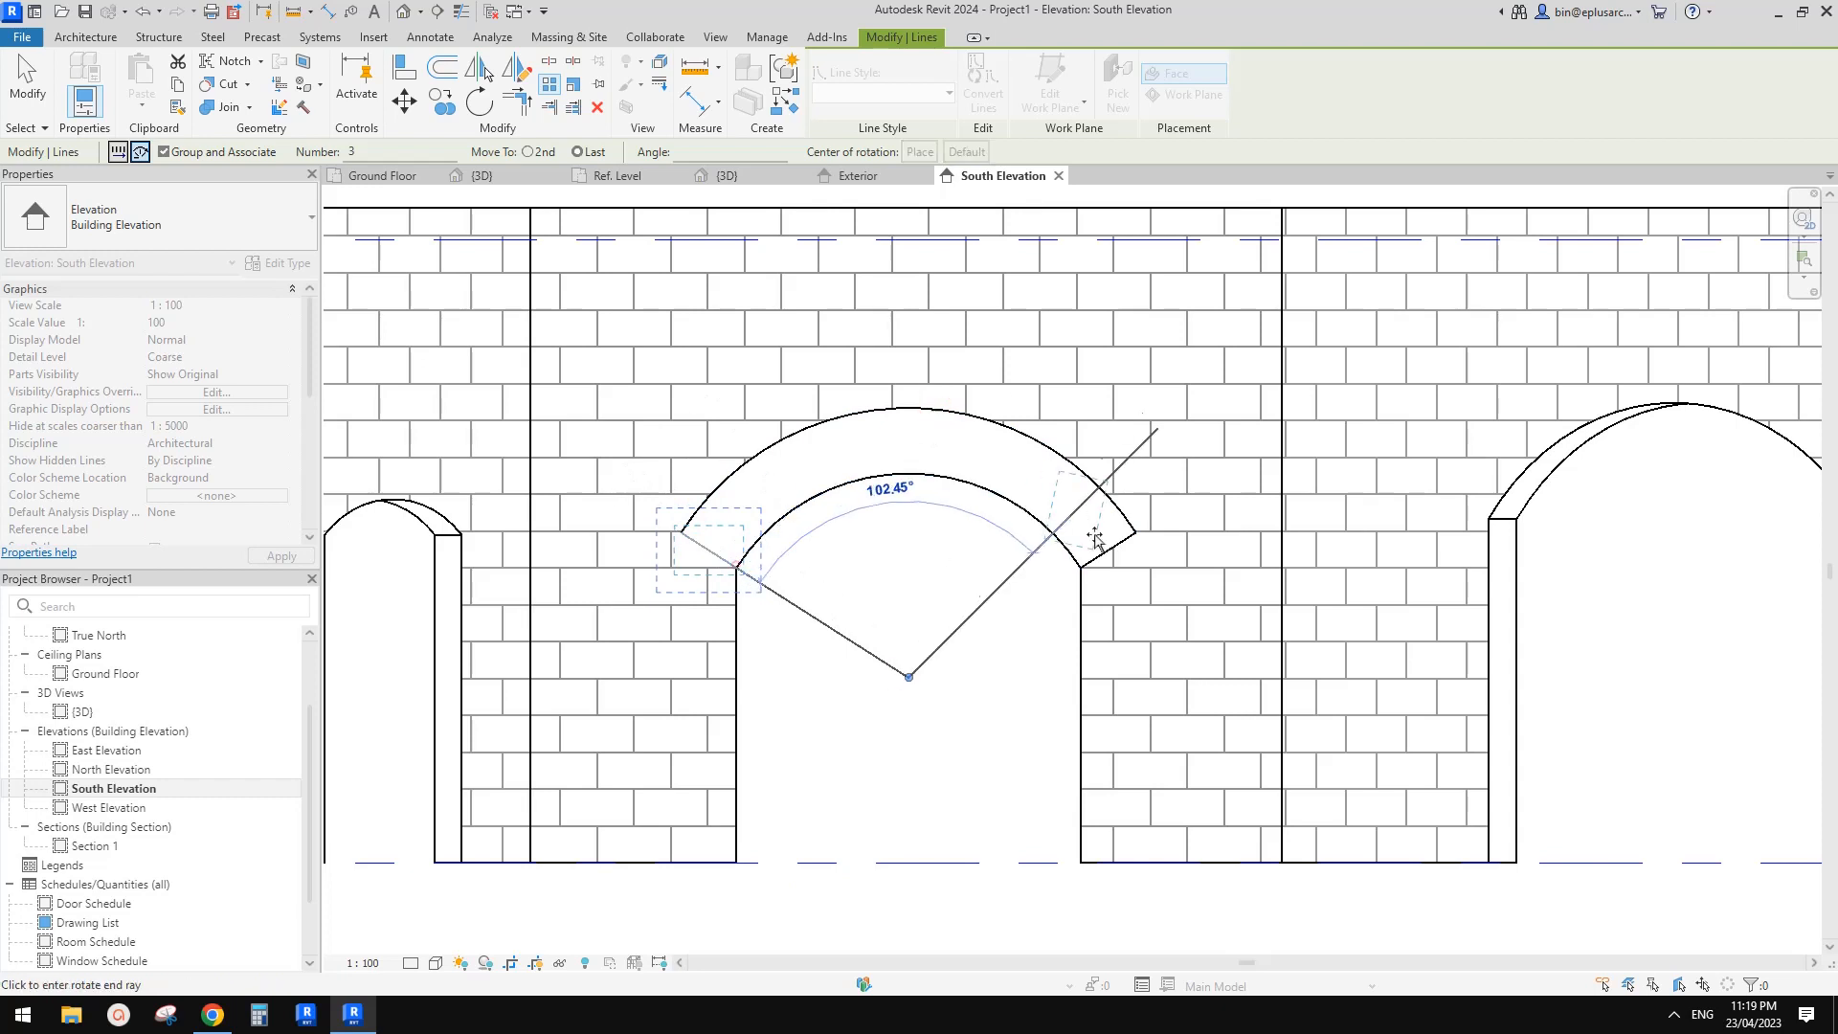
left_click(1083, 567)
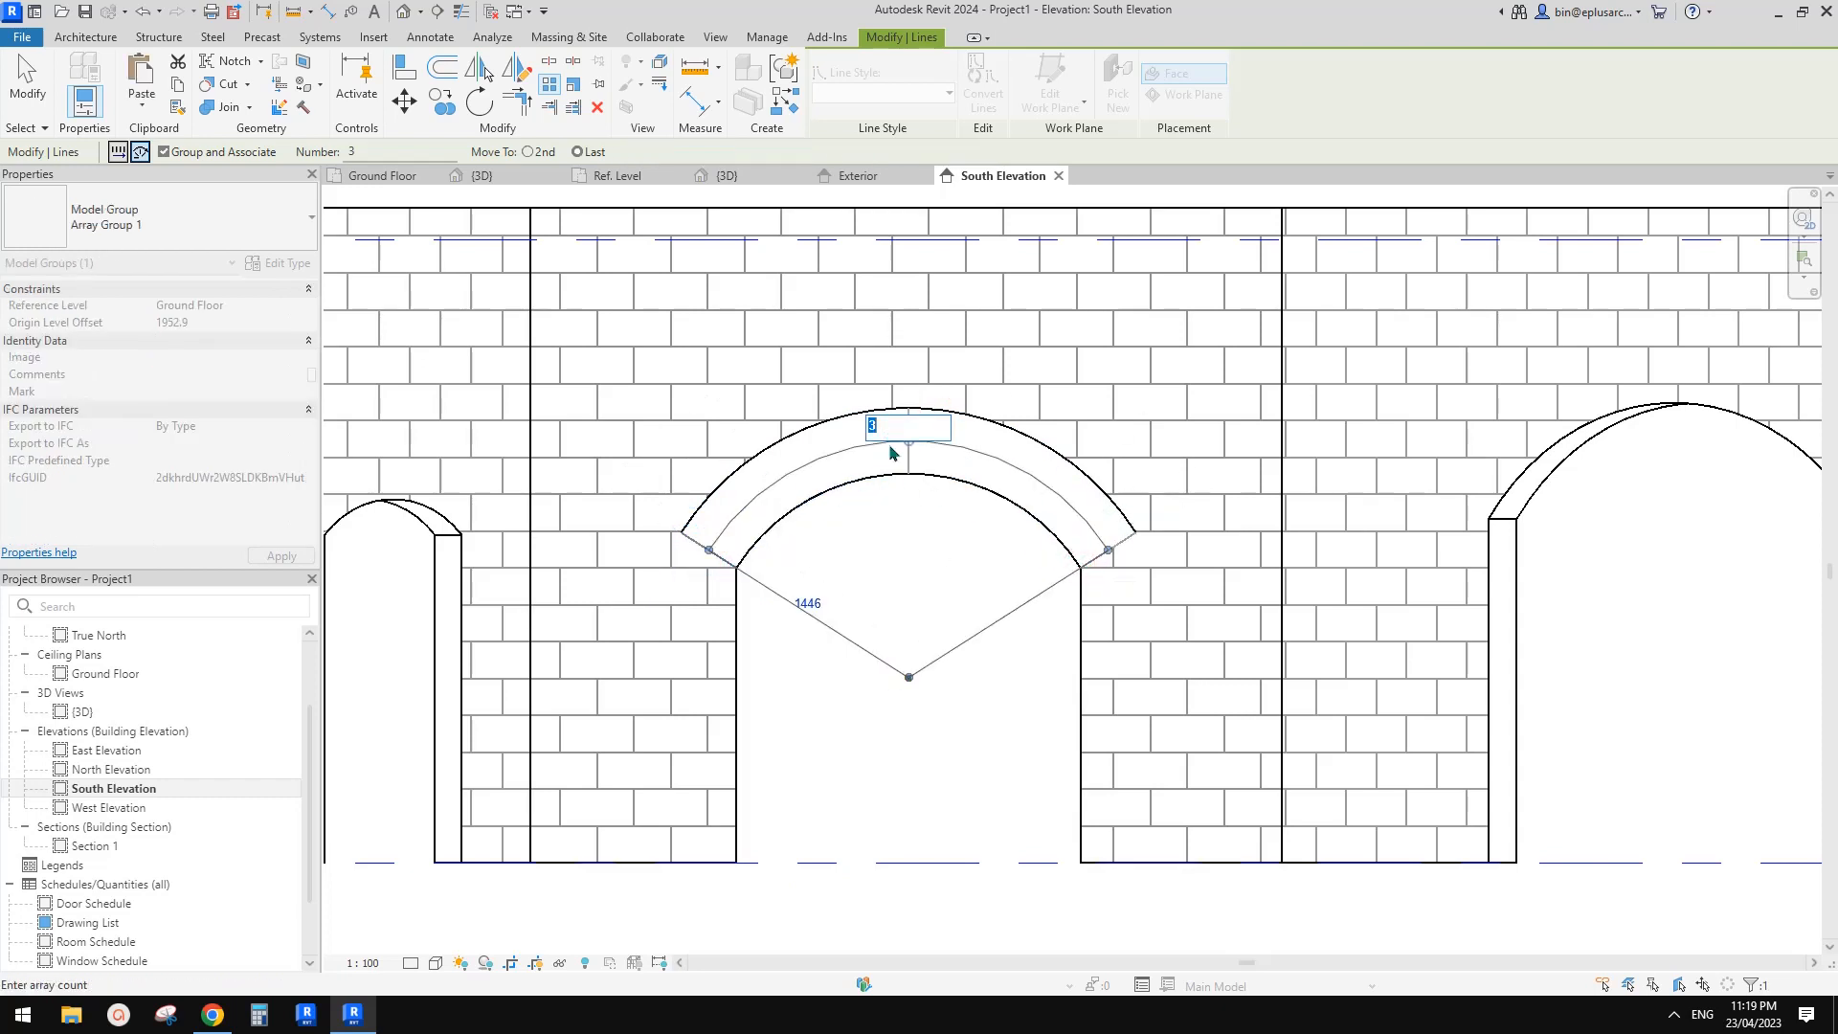
- Try 7 and 9 members for the radial line array, and settle on a count of 12
type("7")
key("Return")
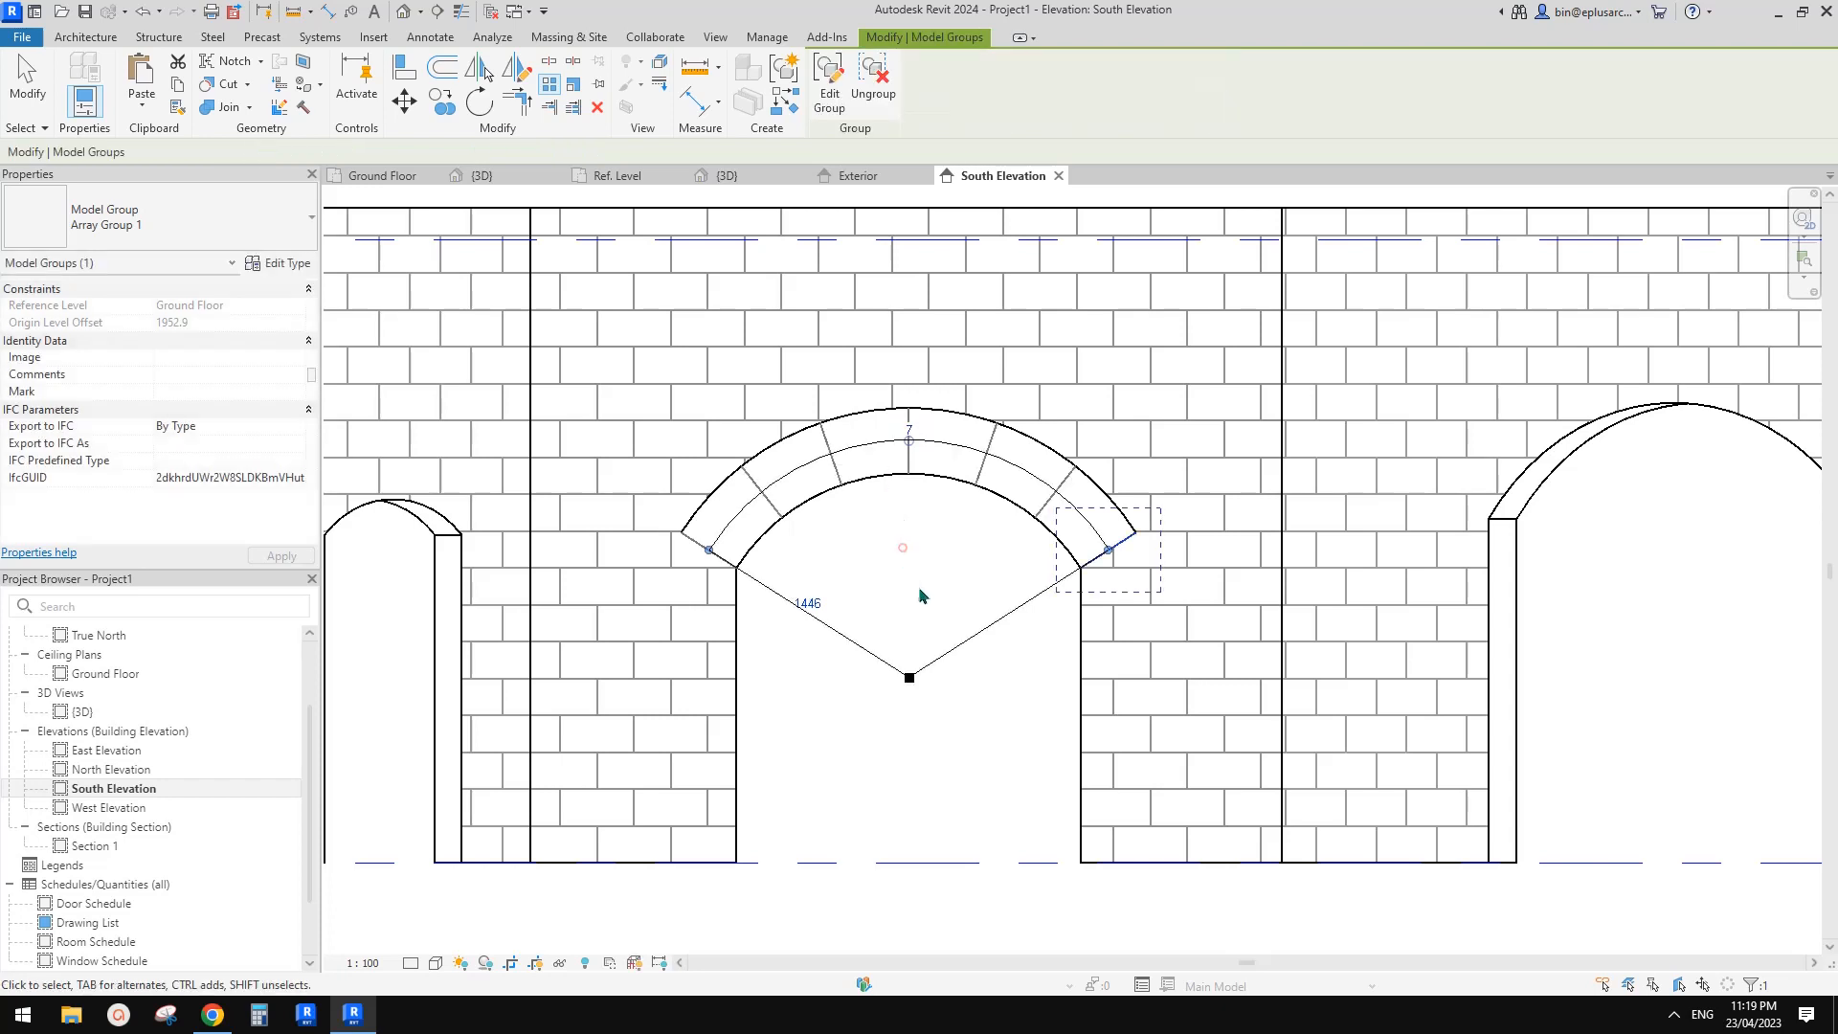
left_click(910, 428)
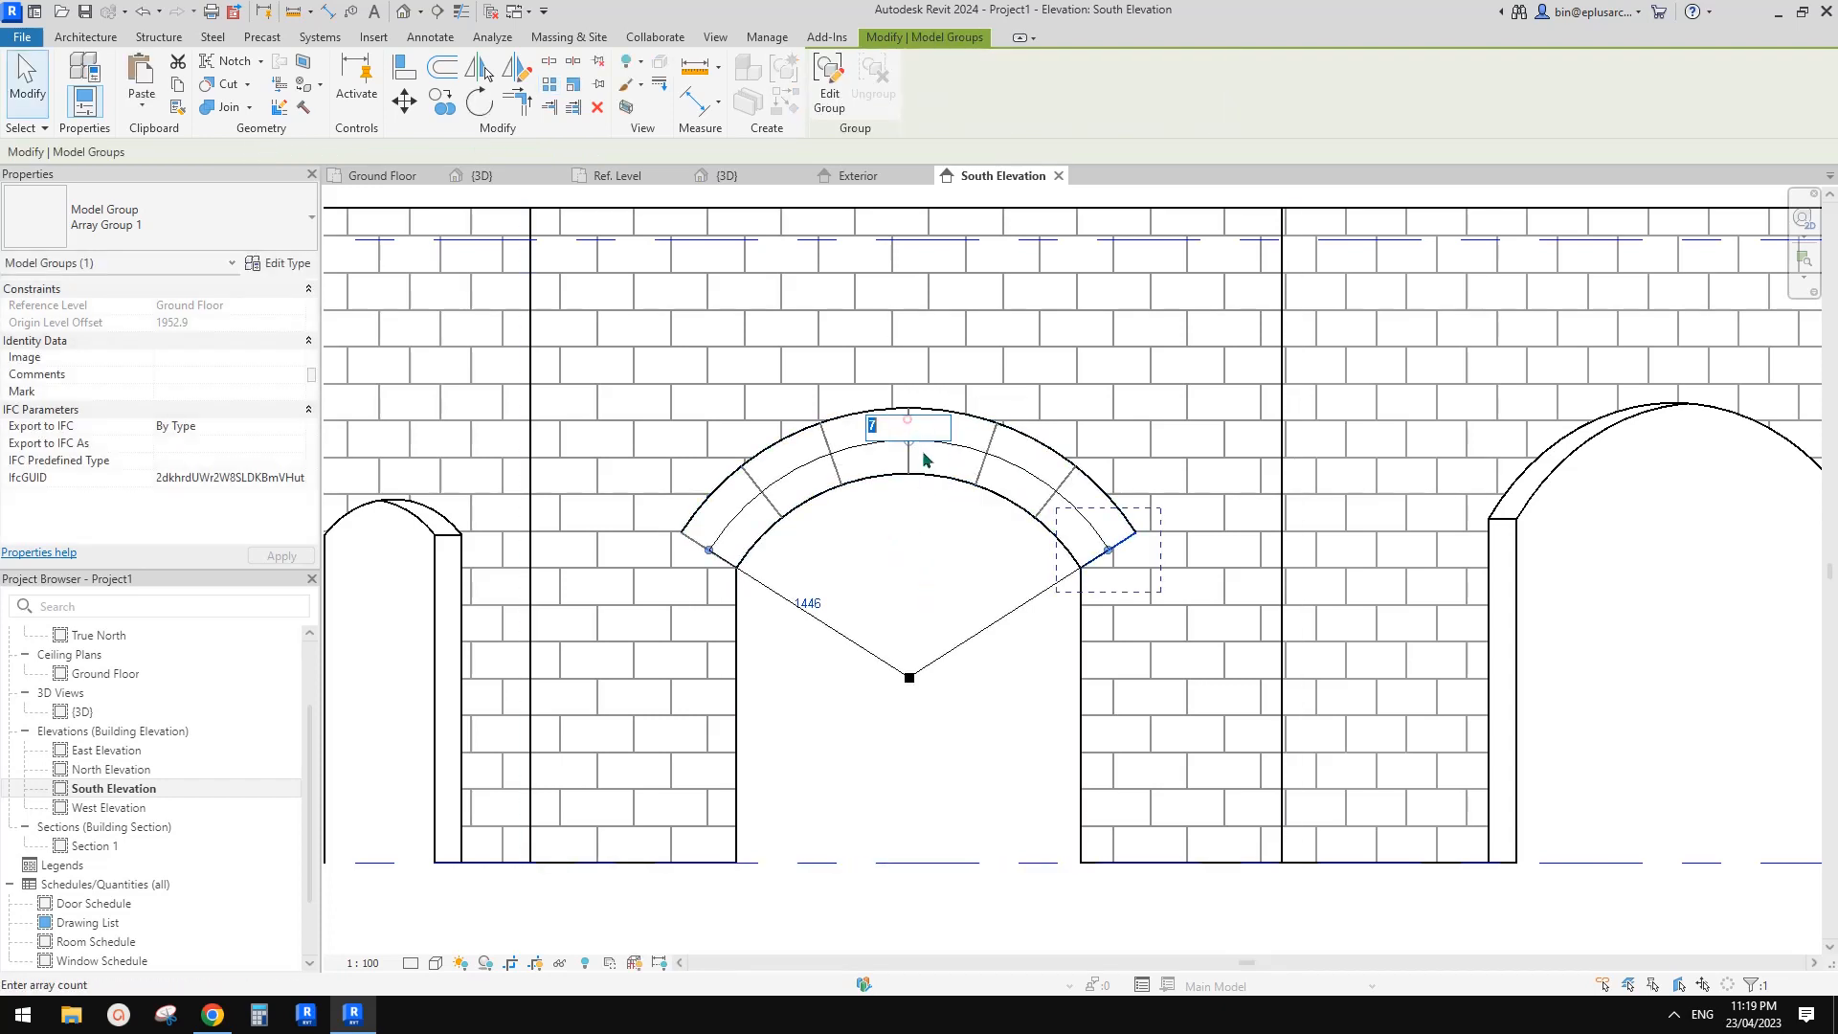
type("9")
key("Return")
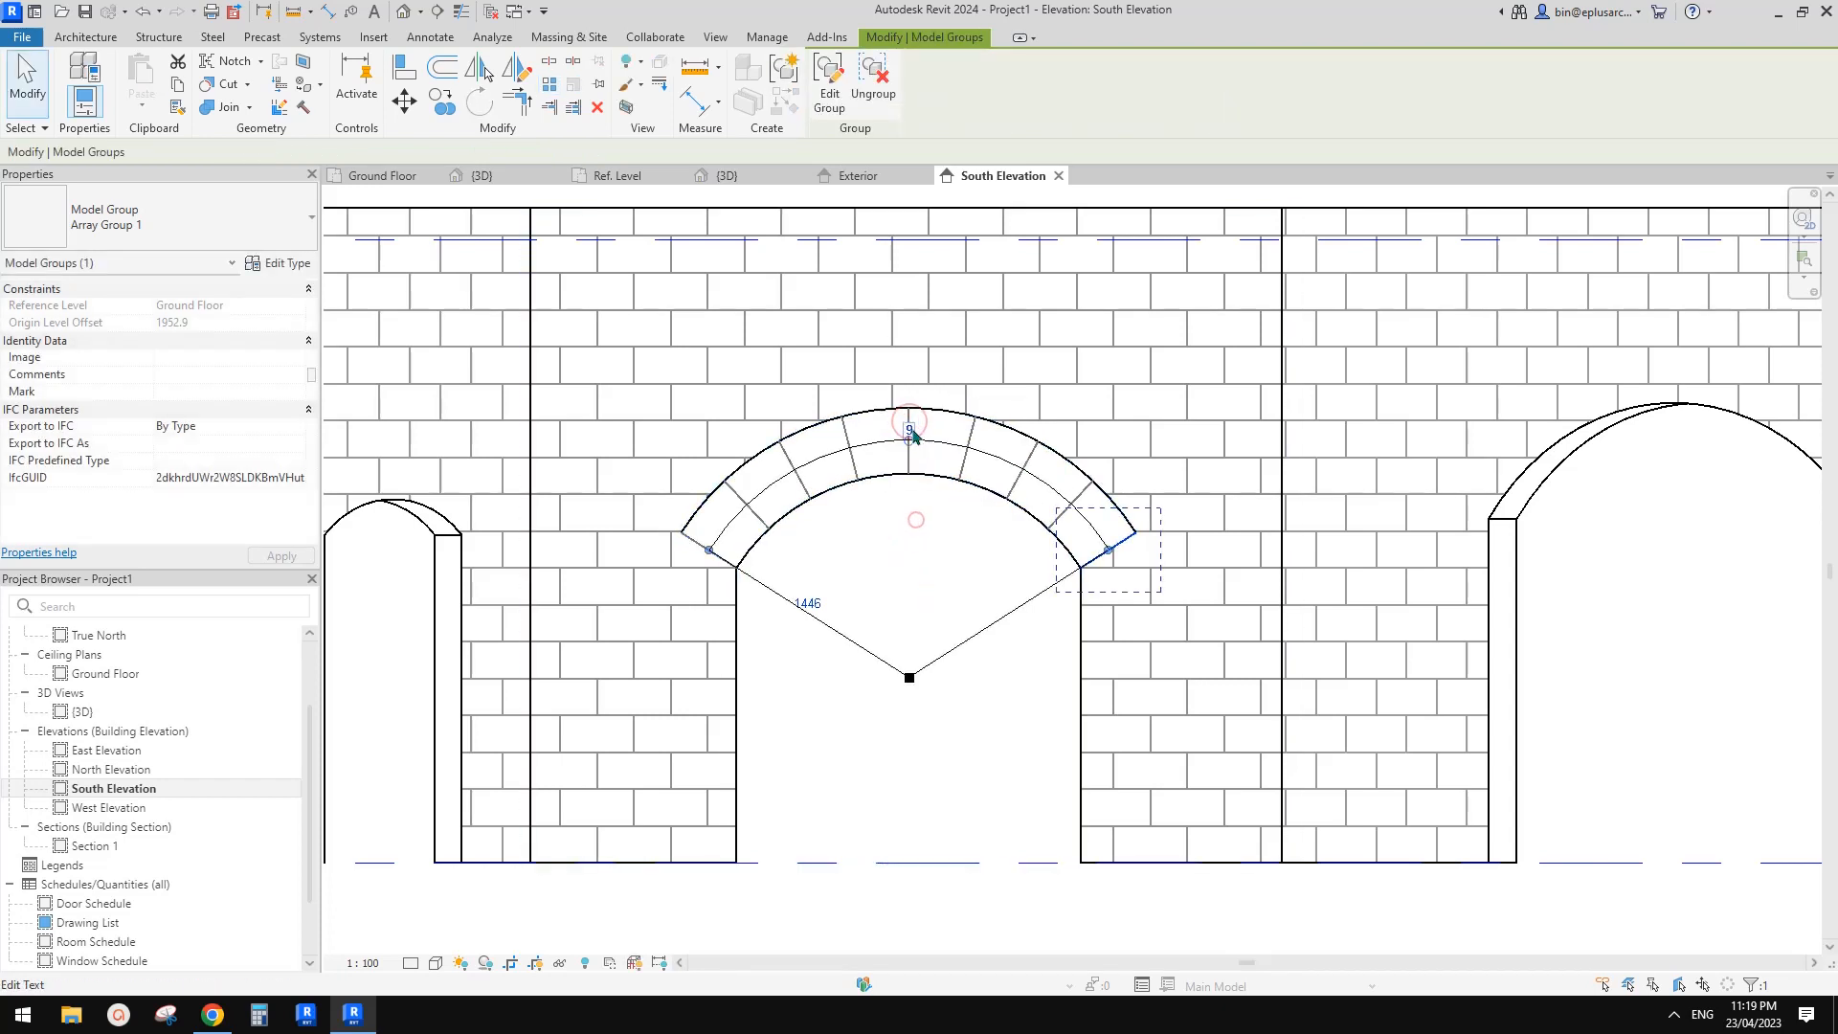
left_click(920, 438)
type("12")
key("Return")
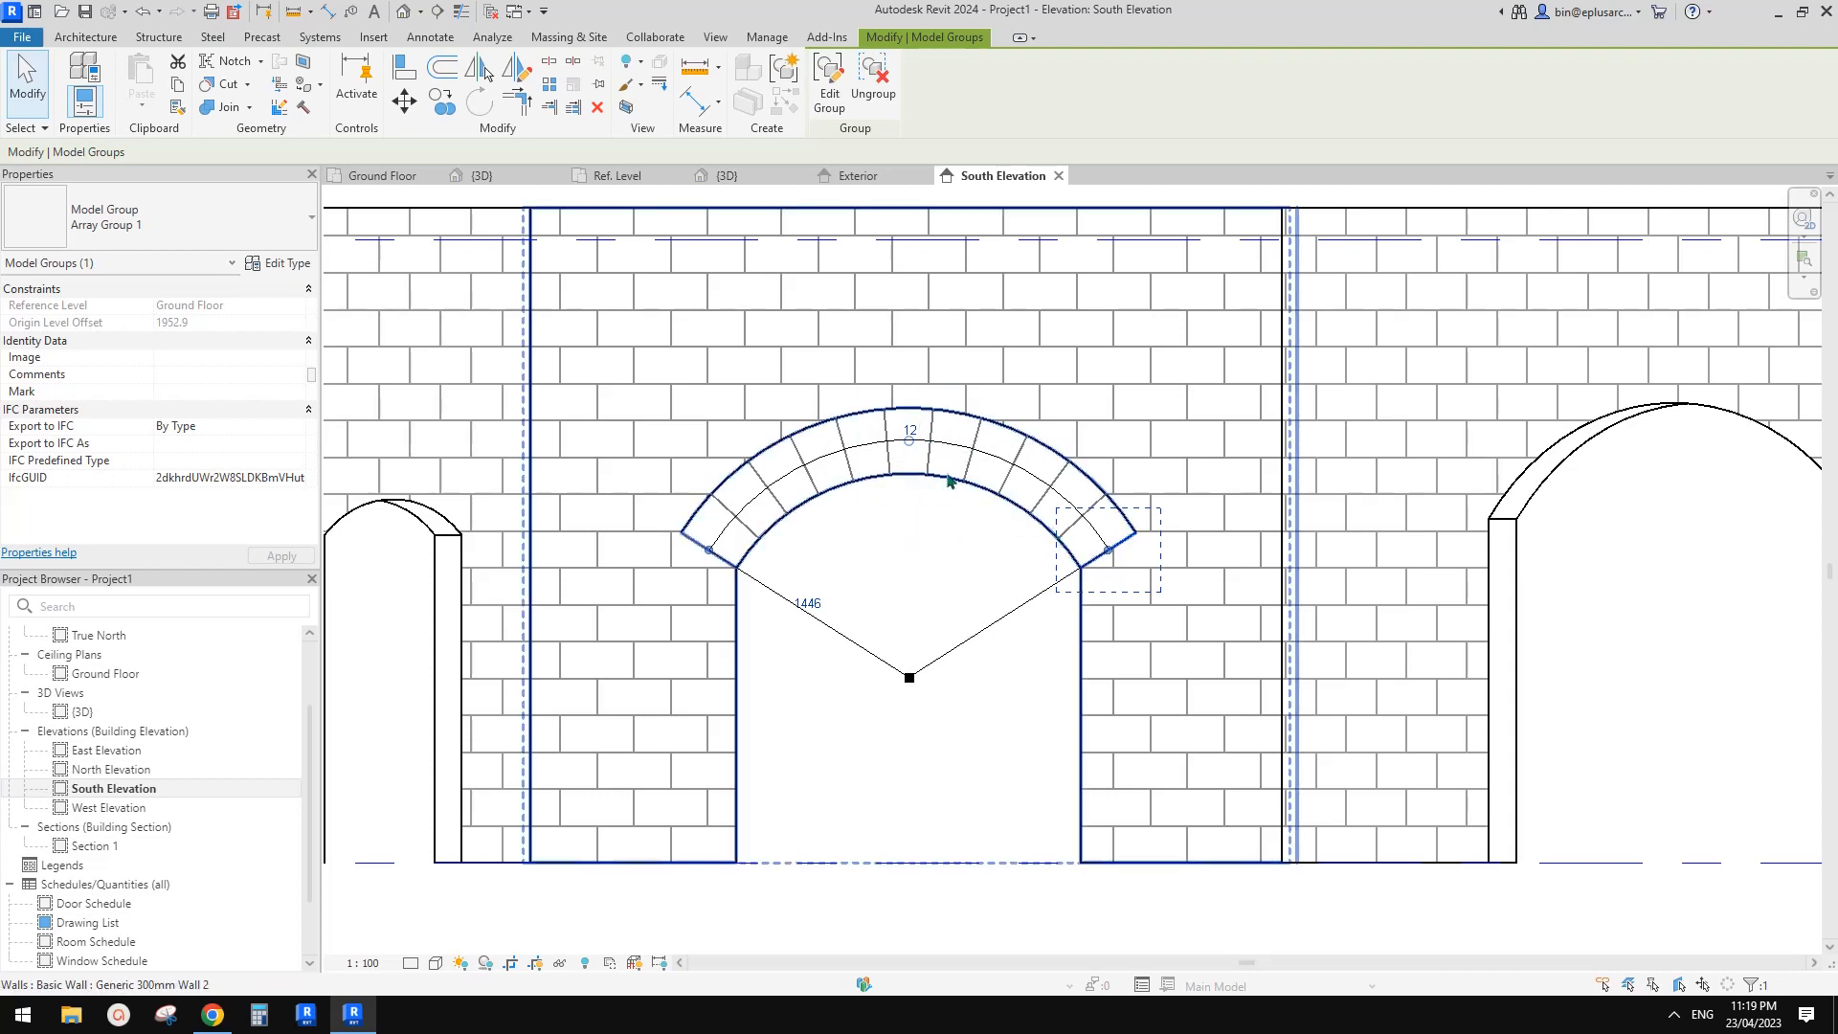
left_click(934, 541)
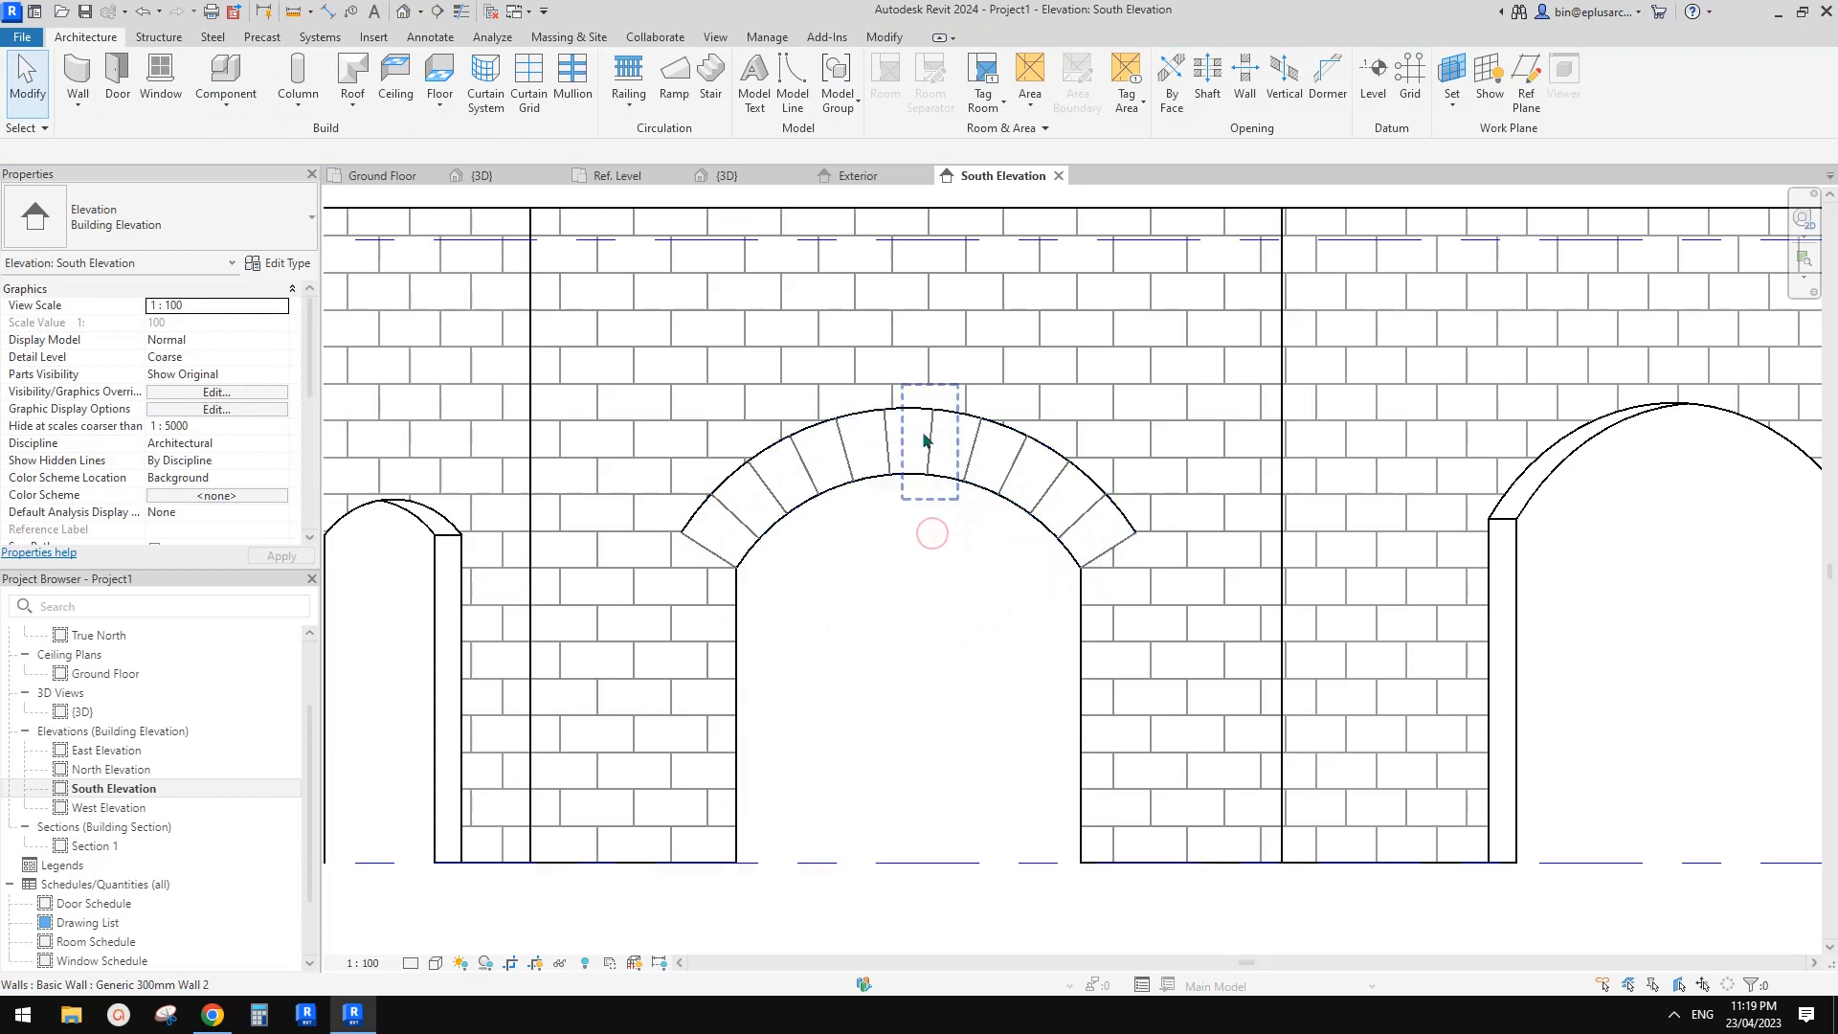
- Override the arch band's outer arc with pattern grey using the Linework tool
middle_click_drag(1066, 503, 1166, 534)
scroll(929, 504, "up", 1)
middle_click_drag(929, 503, 936, 508)
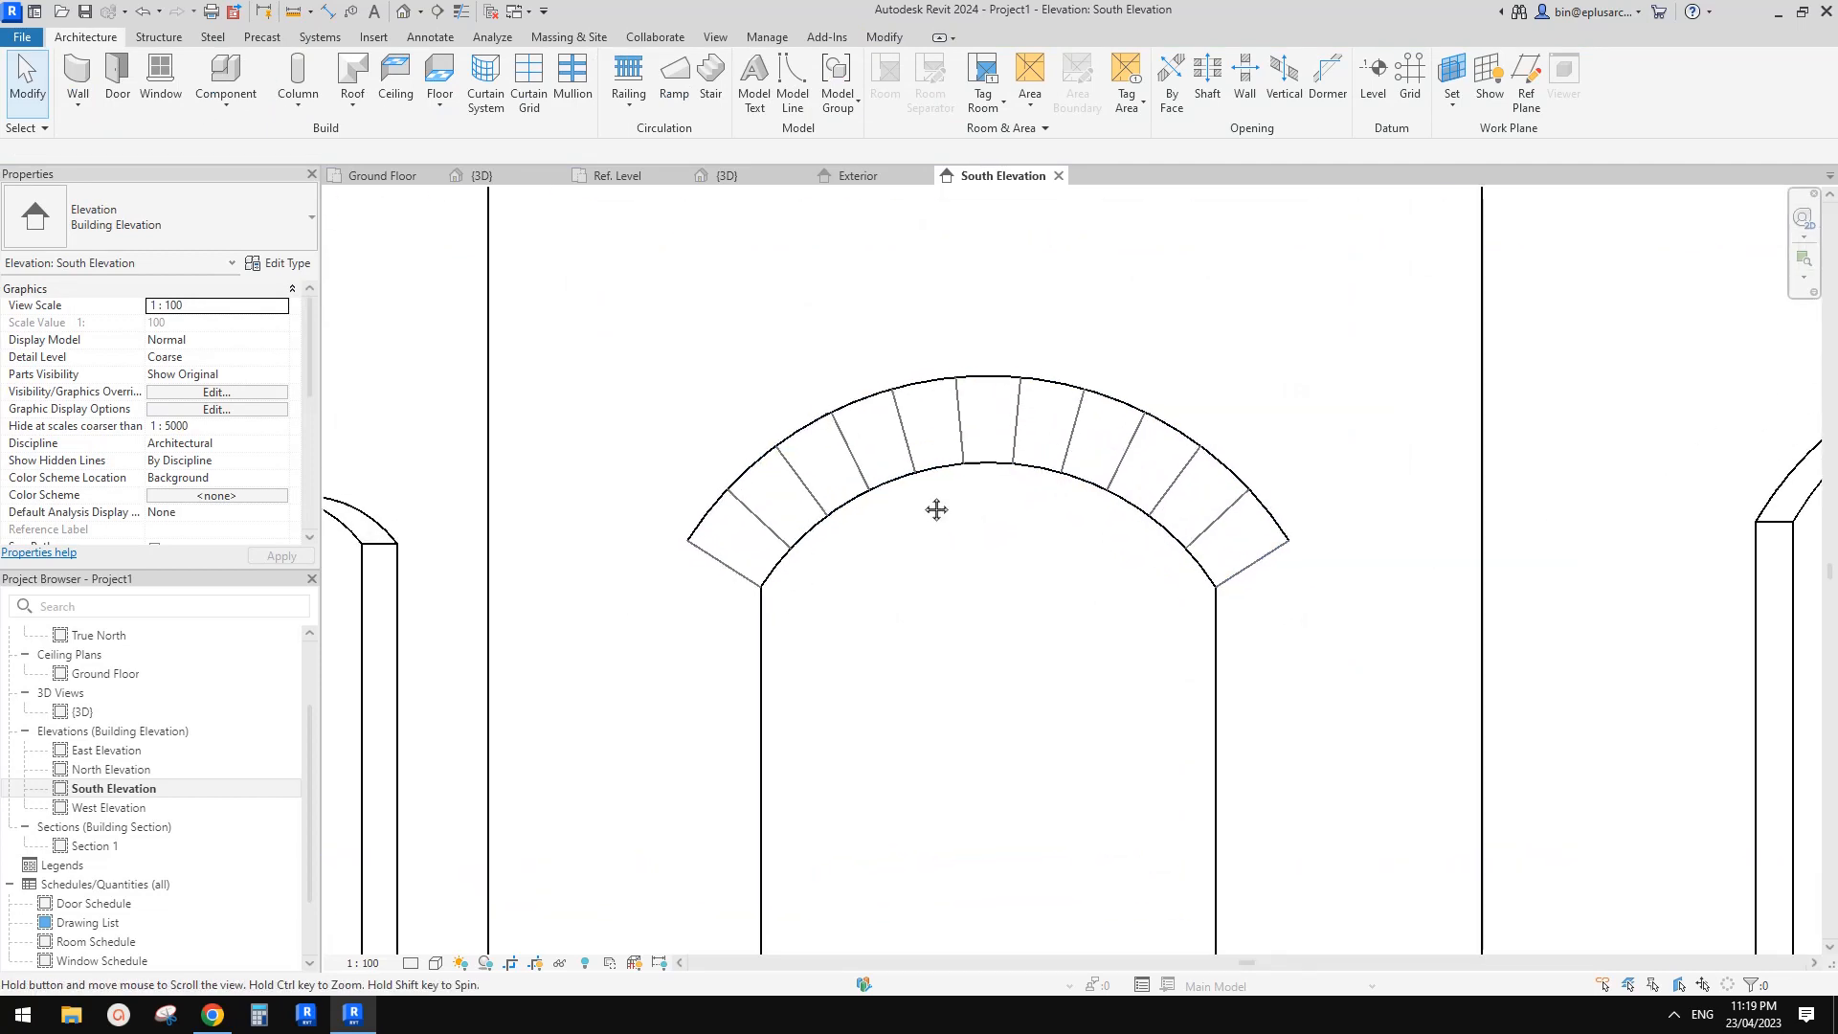
scroll(1082, 530, "down", 1)
middle_click_drag(1082, 530, 1120, 541)
scroll(1072, 522, "up", 1)
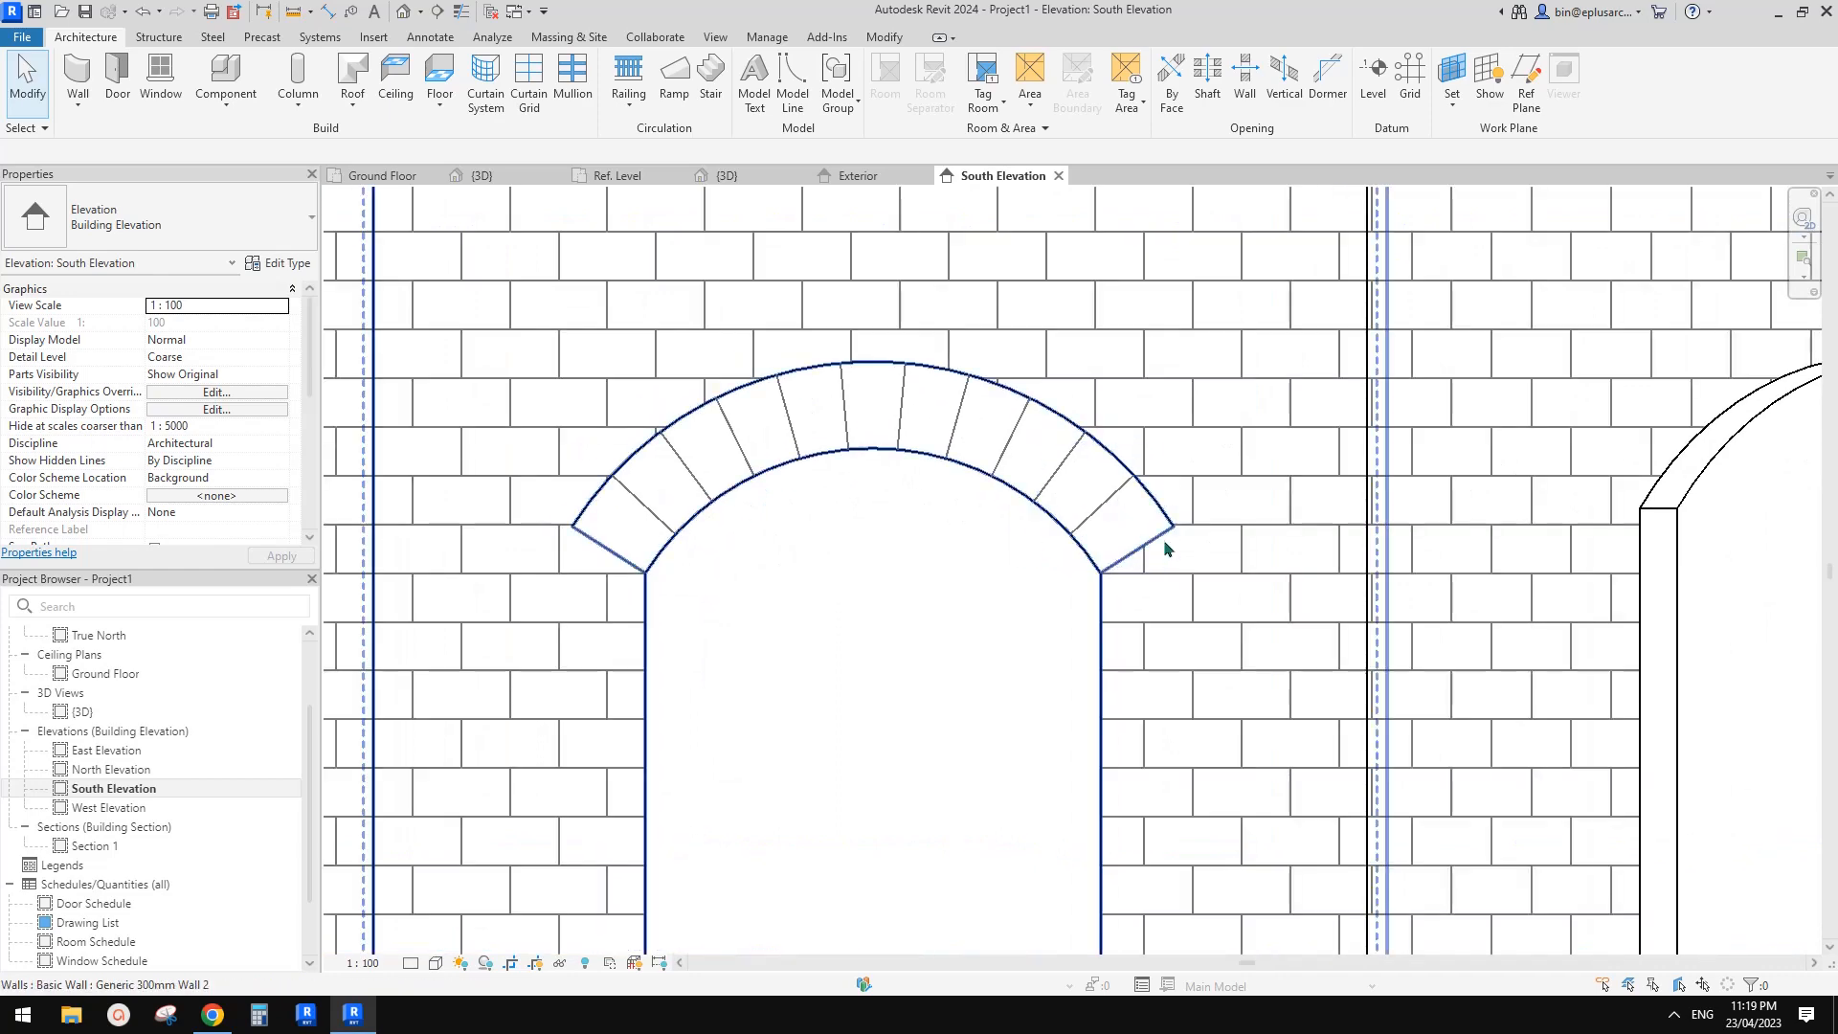
left_click(887, 38)
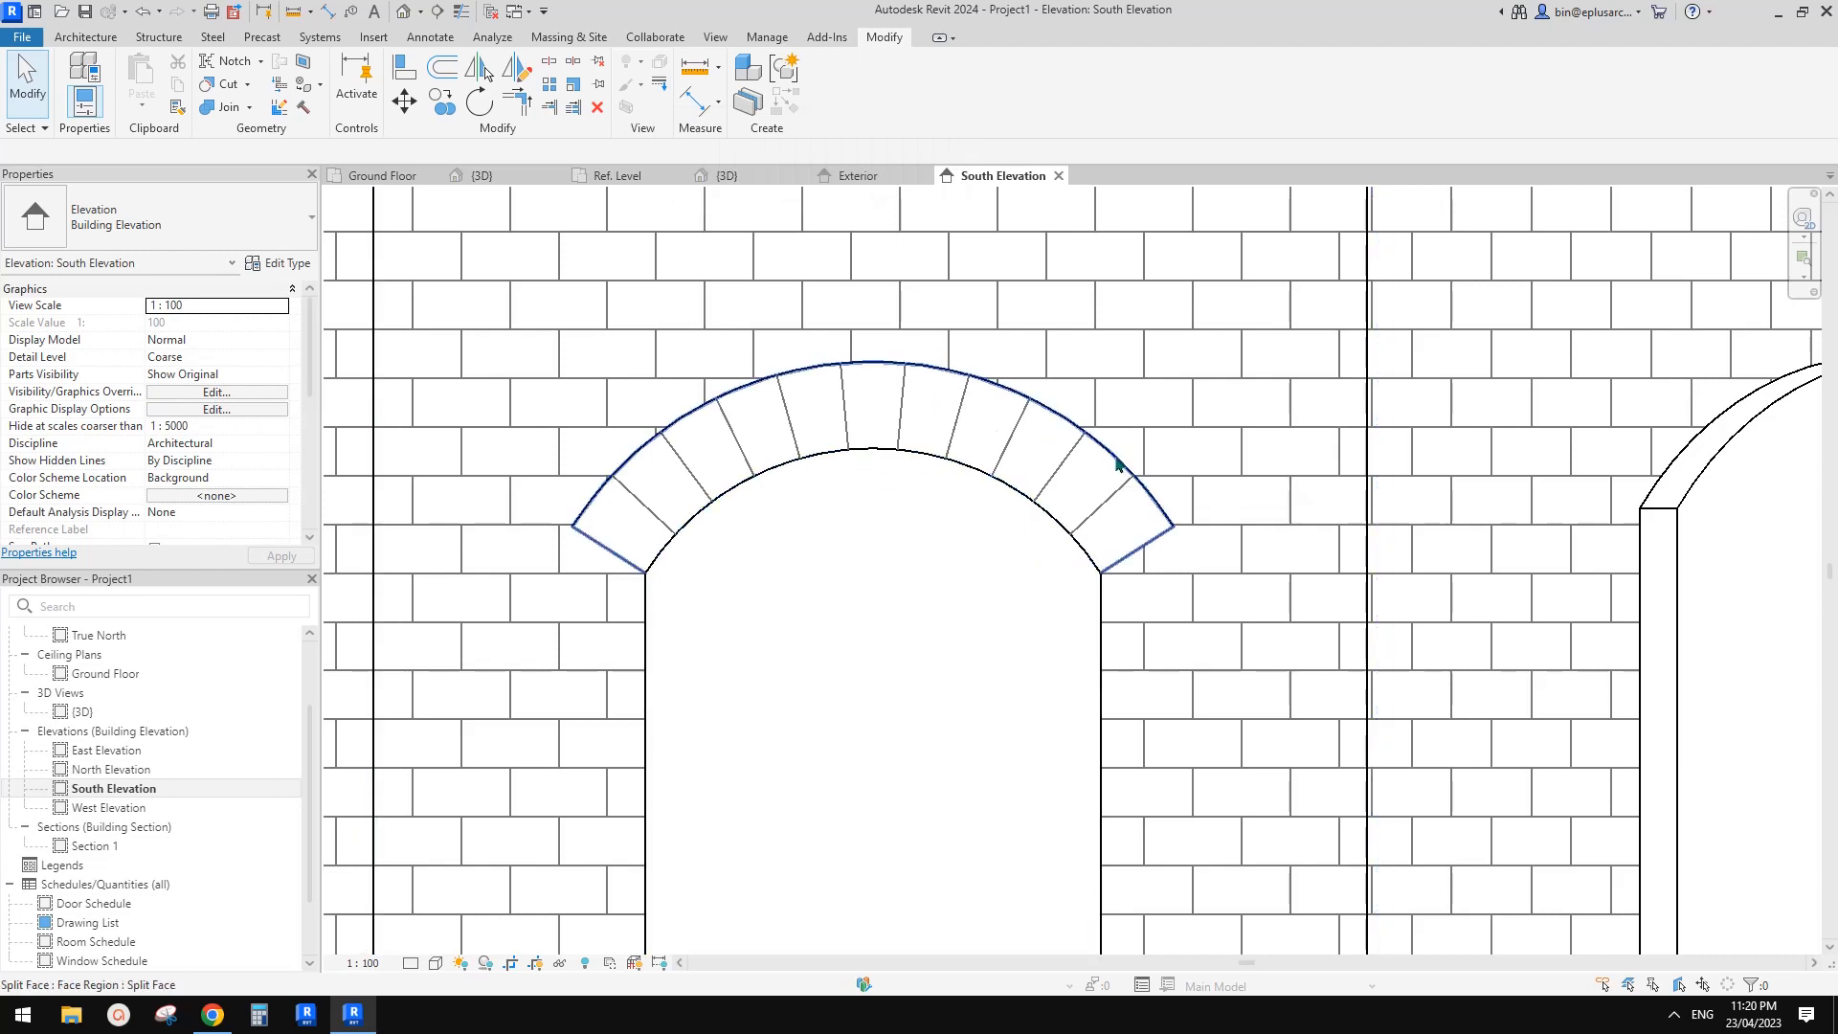
left_click(663, 88)
left_click(1109, 446)
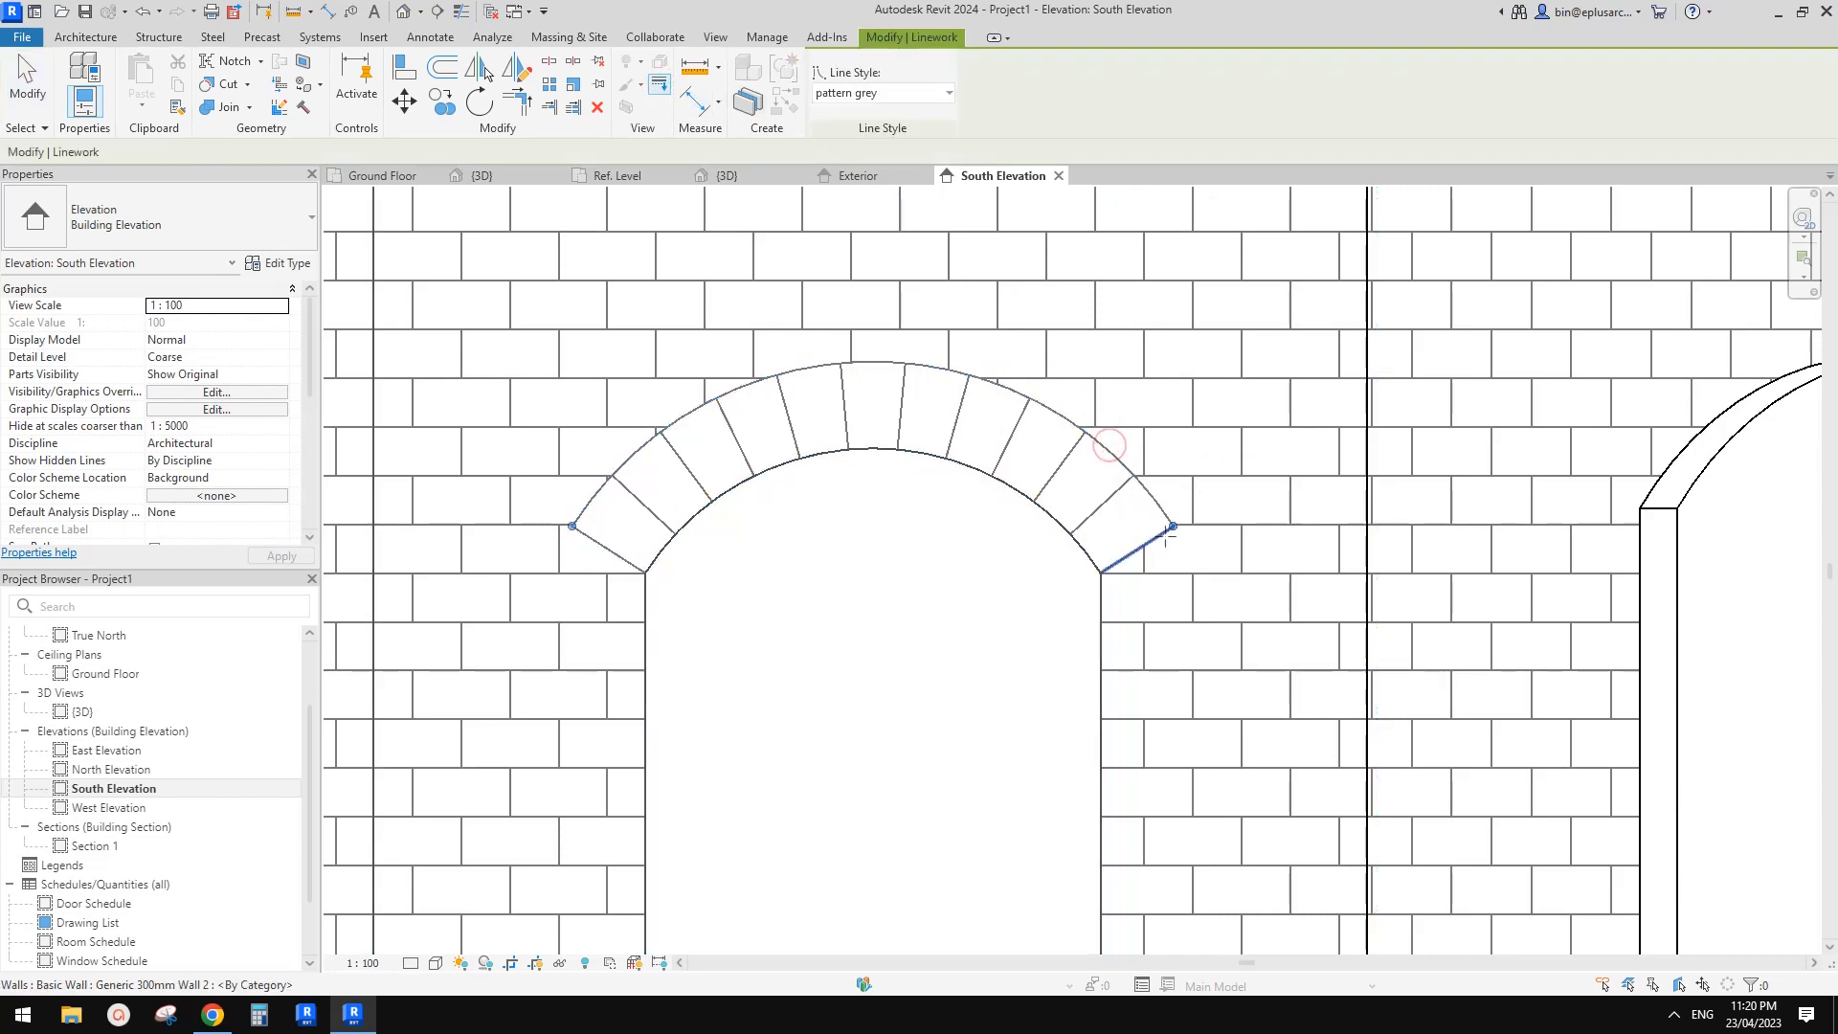
scroll(1182, 307, "down", 2)
key("Escape")
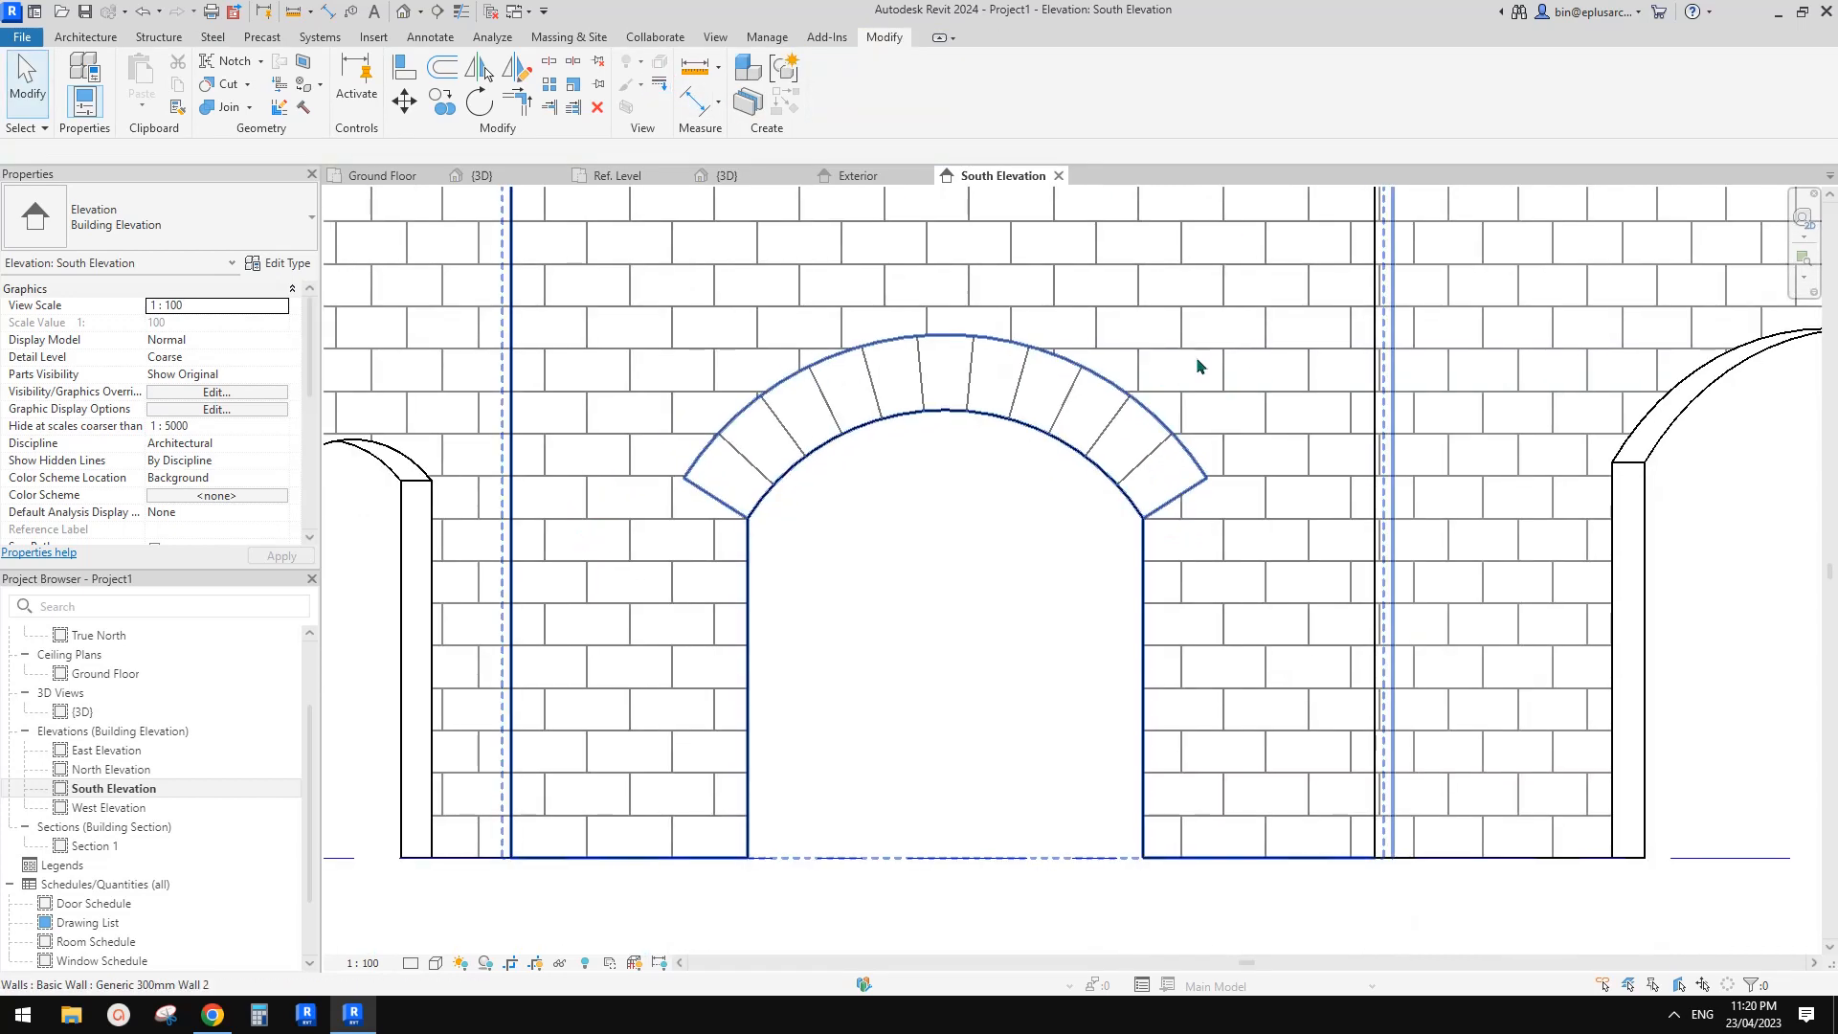
- Return to the 3D view and examine the arch band's block lines on the wall from several angles
scroll(1302, 460, "down", 1)
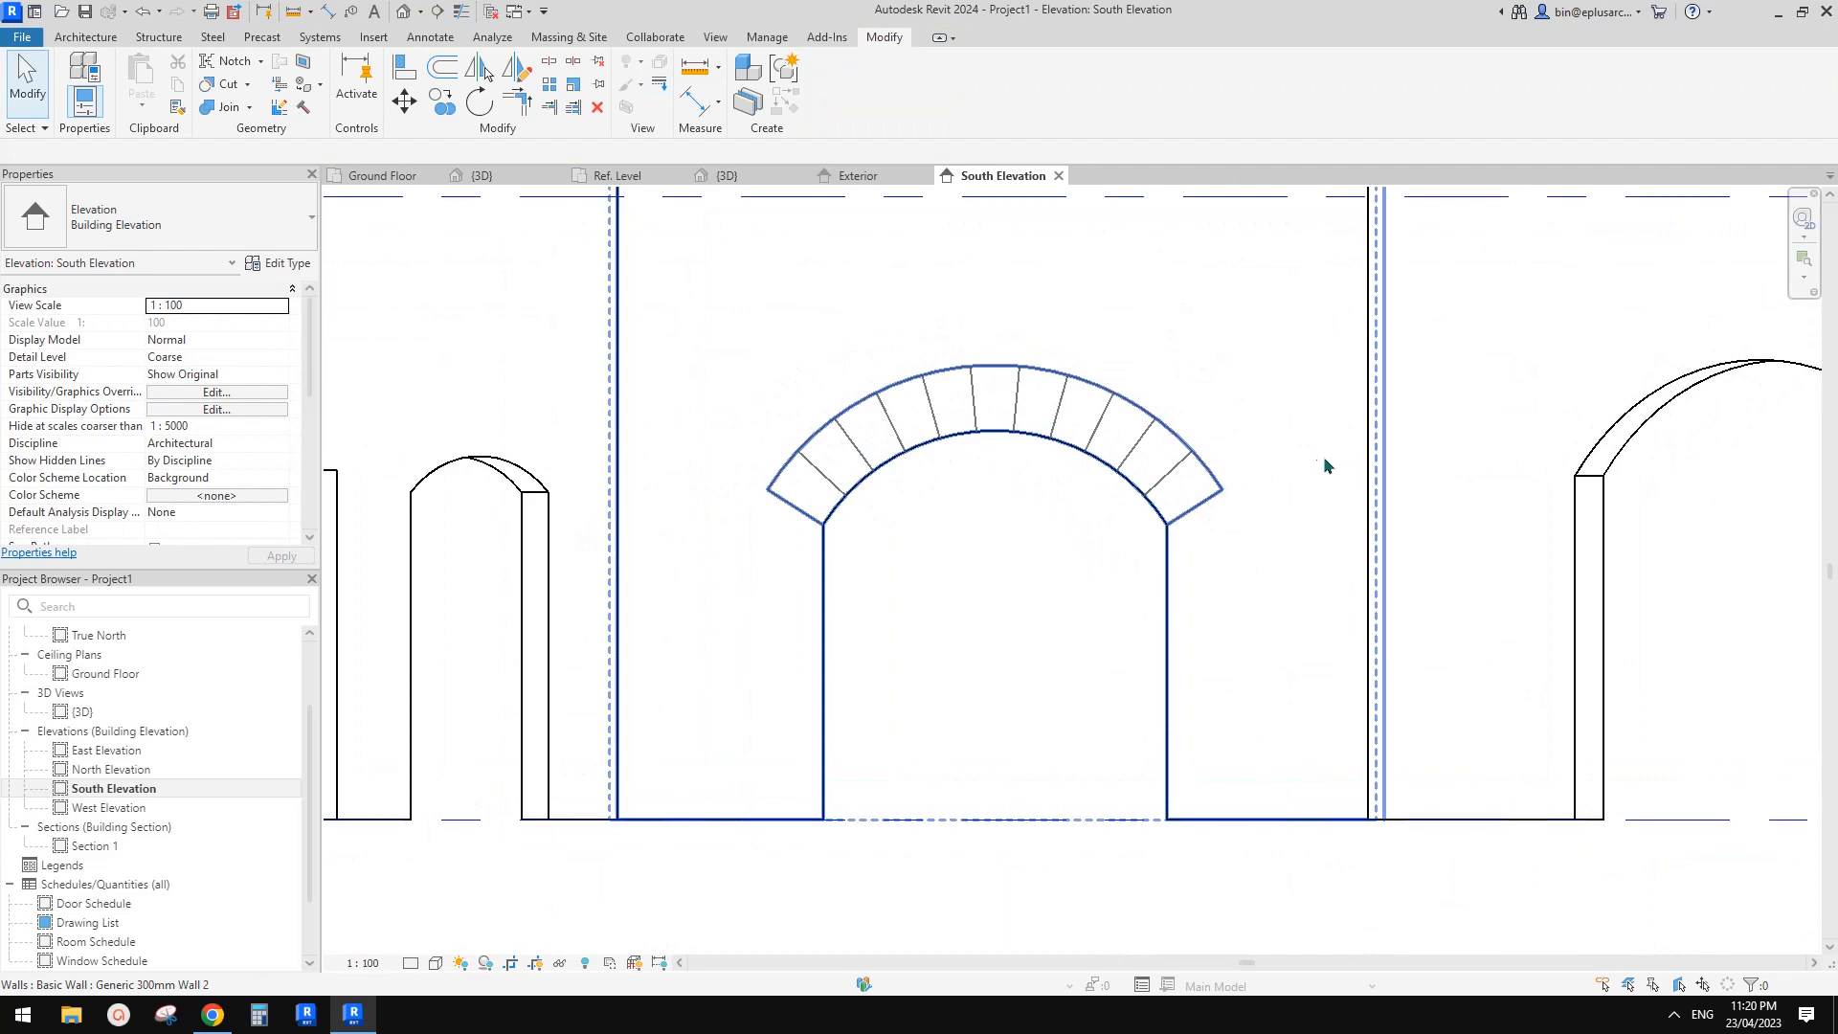
left_click(406, 19)
scroll(1116, 404, "down", 2)
middle_click_drag(1118, 406, 1272, 431, "shift")
middle_click_drag(1506, 614, 1393, 816)
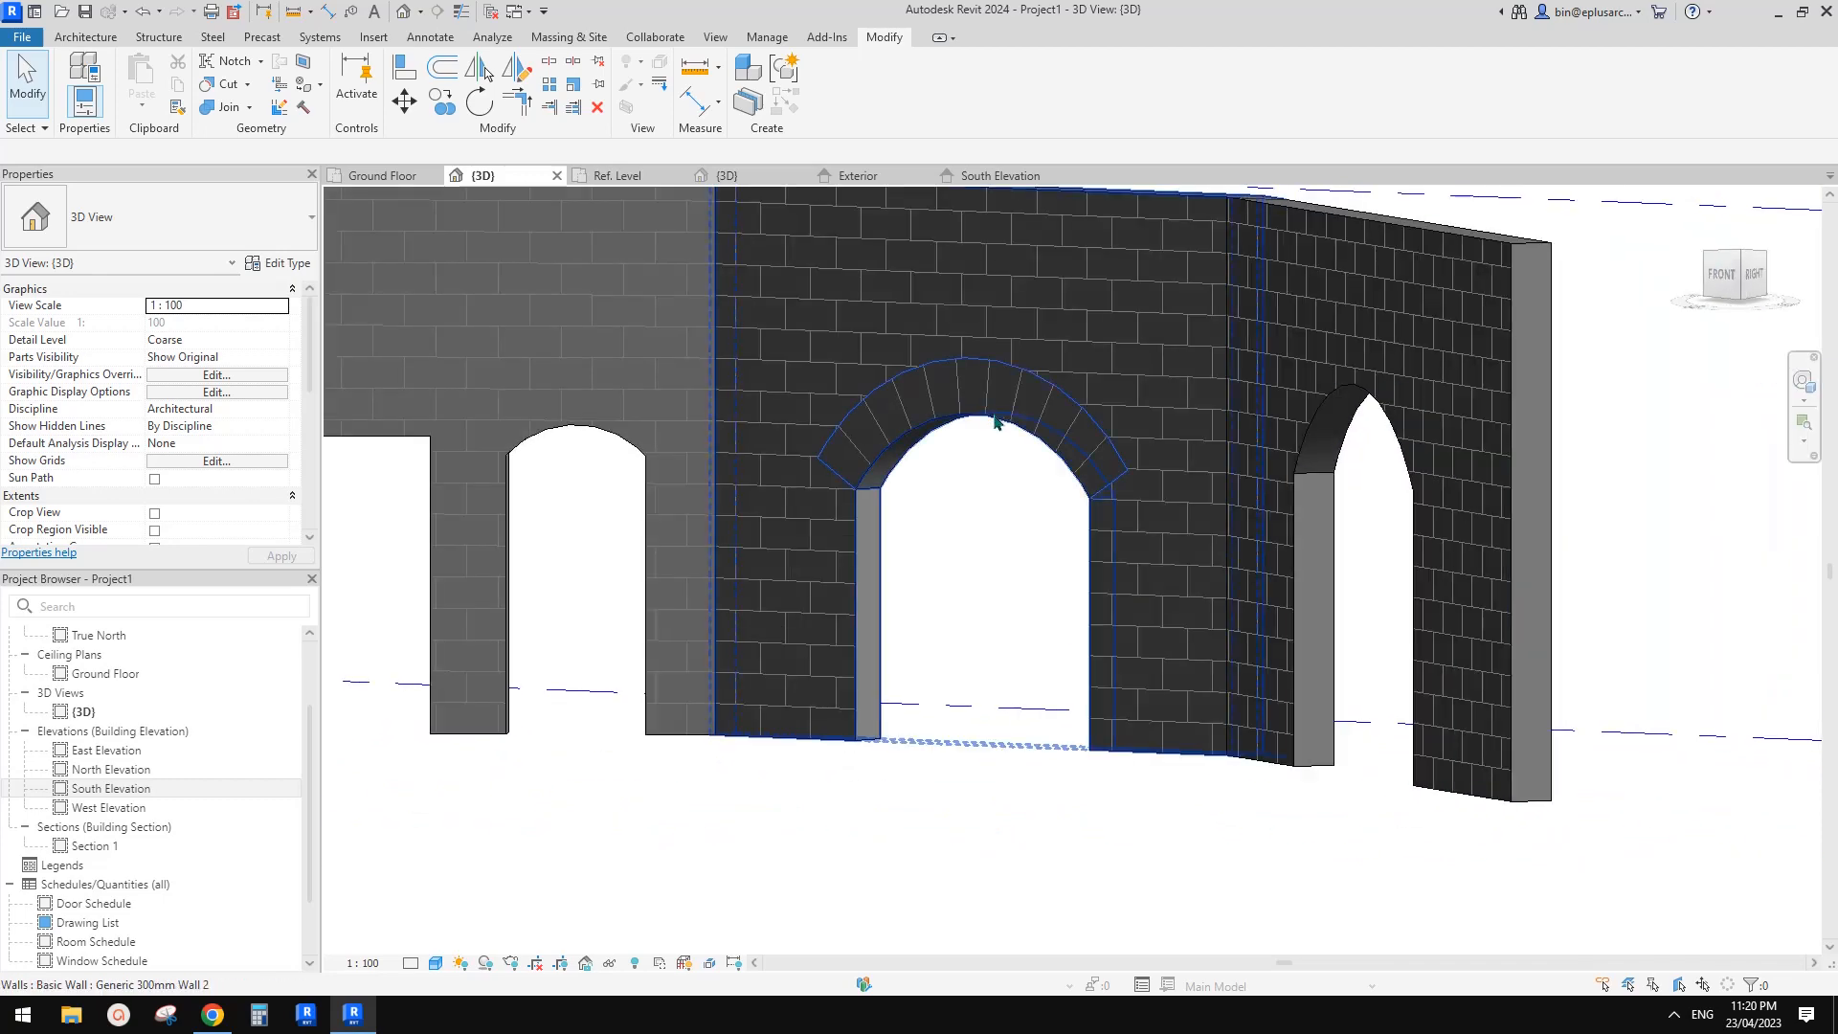
middle_click_drag(1091, 557, 1013, 463, "shift")
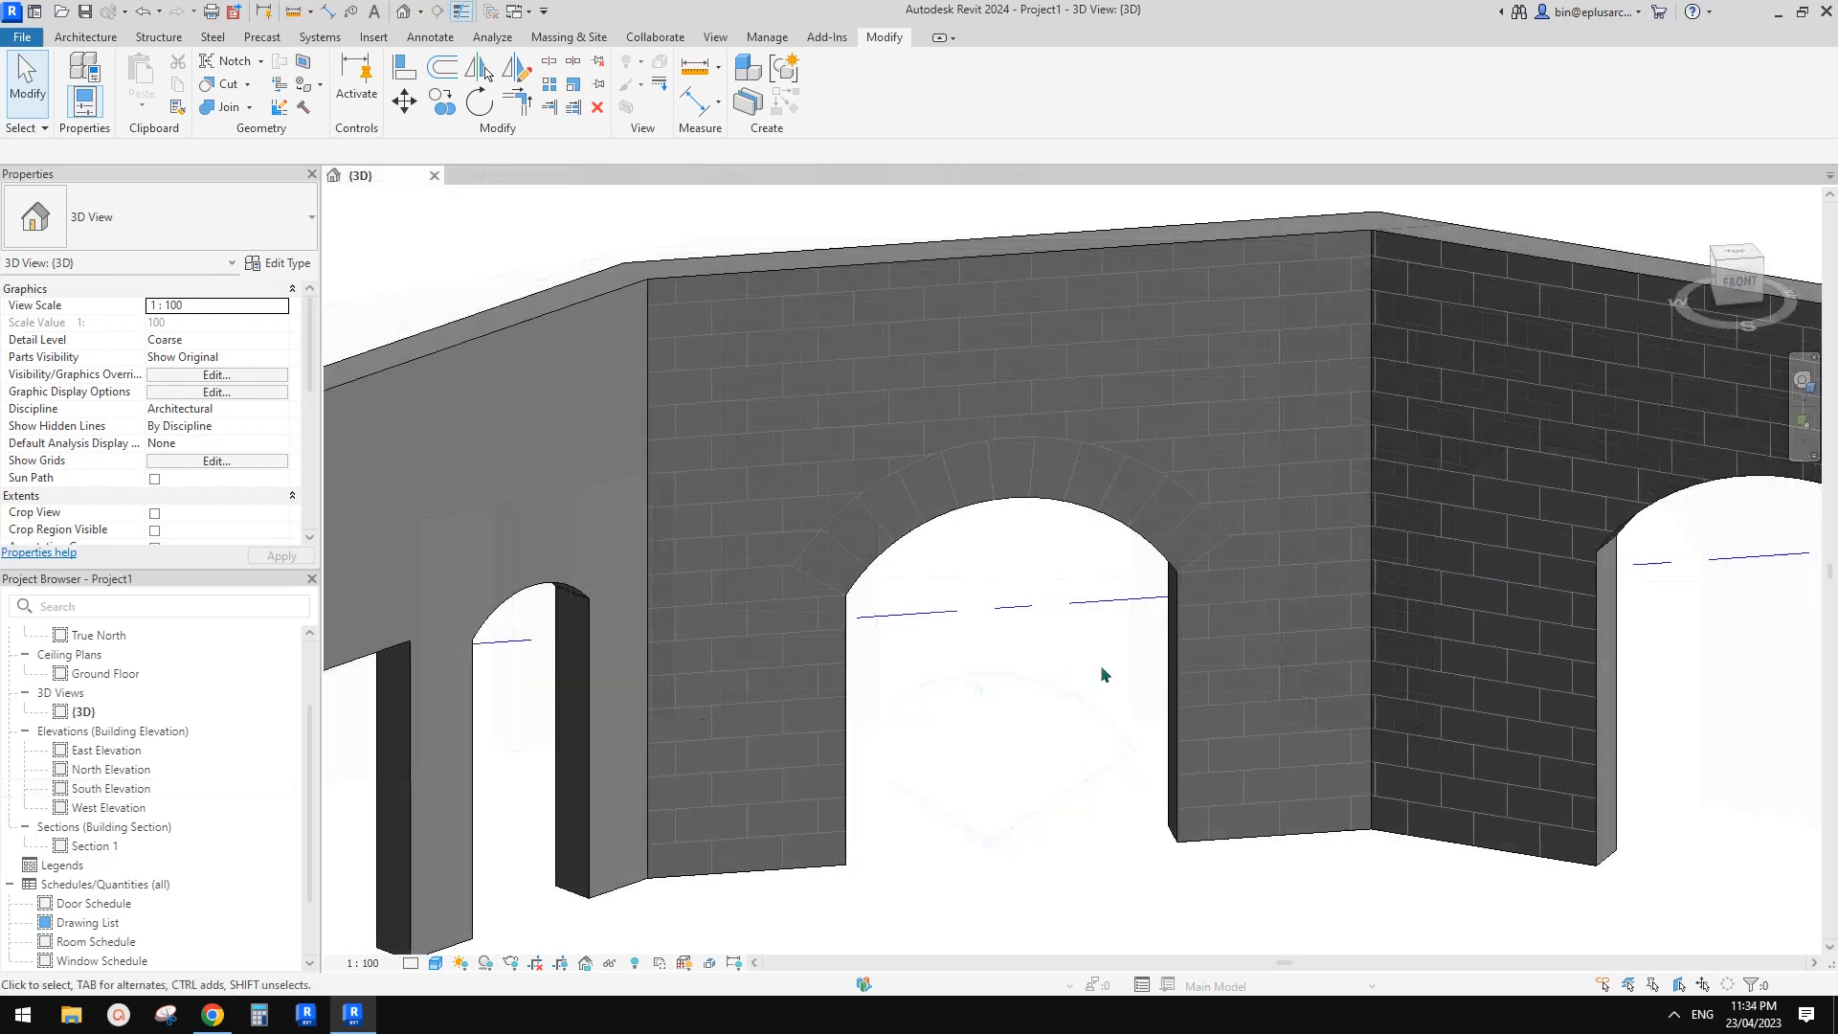
middle_click_drag(1100, 664, 1061, 588, "shift")
scroll(1044, 555, "up", 4)
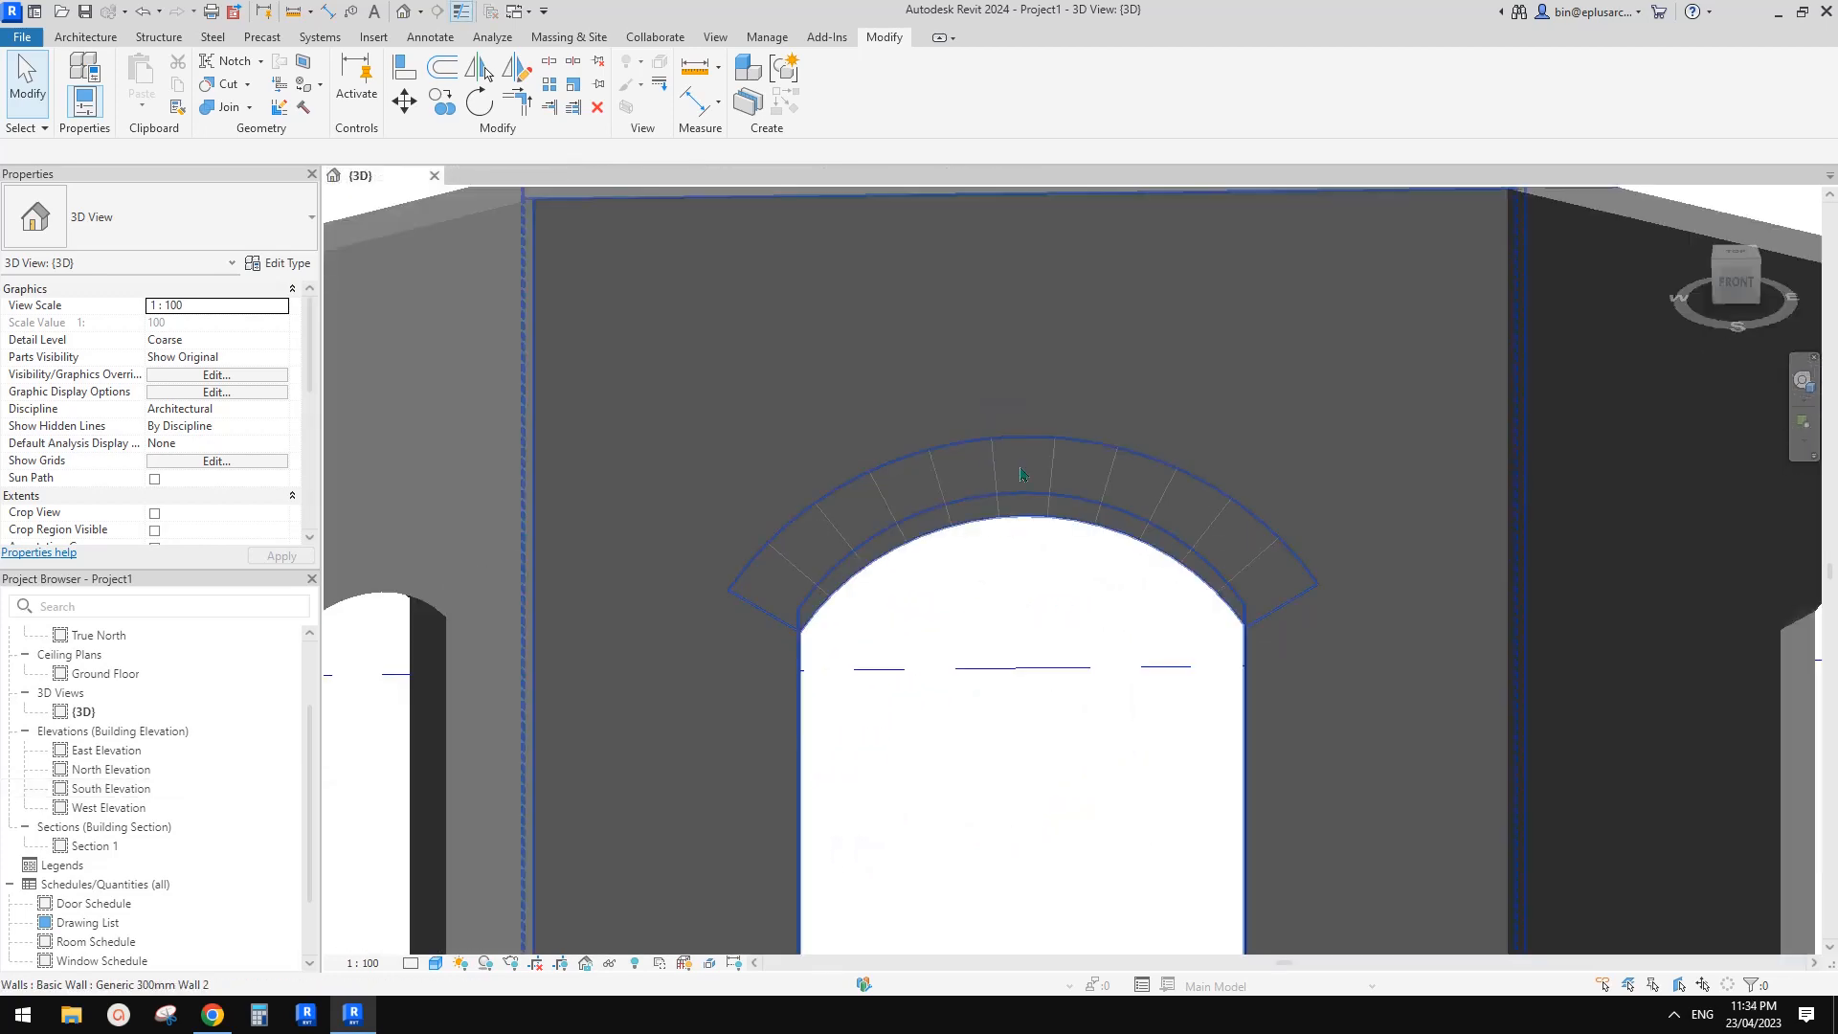
left_click(1029, 401)
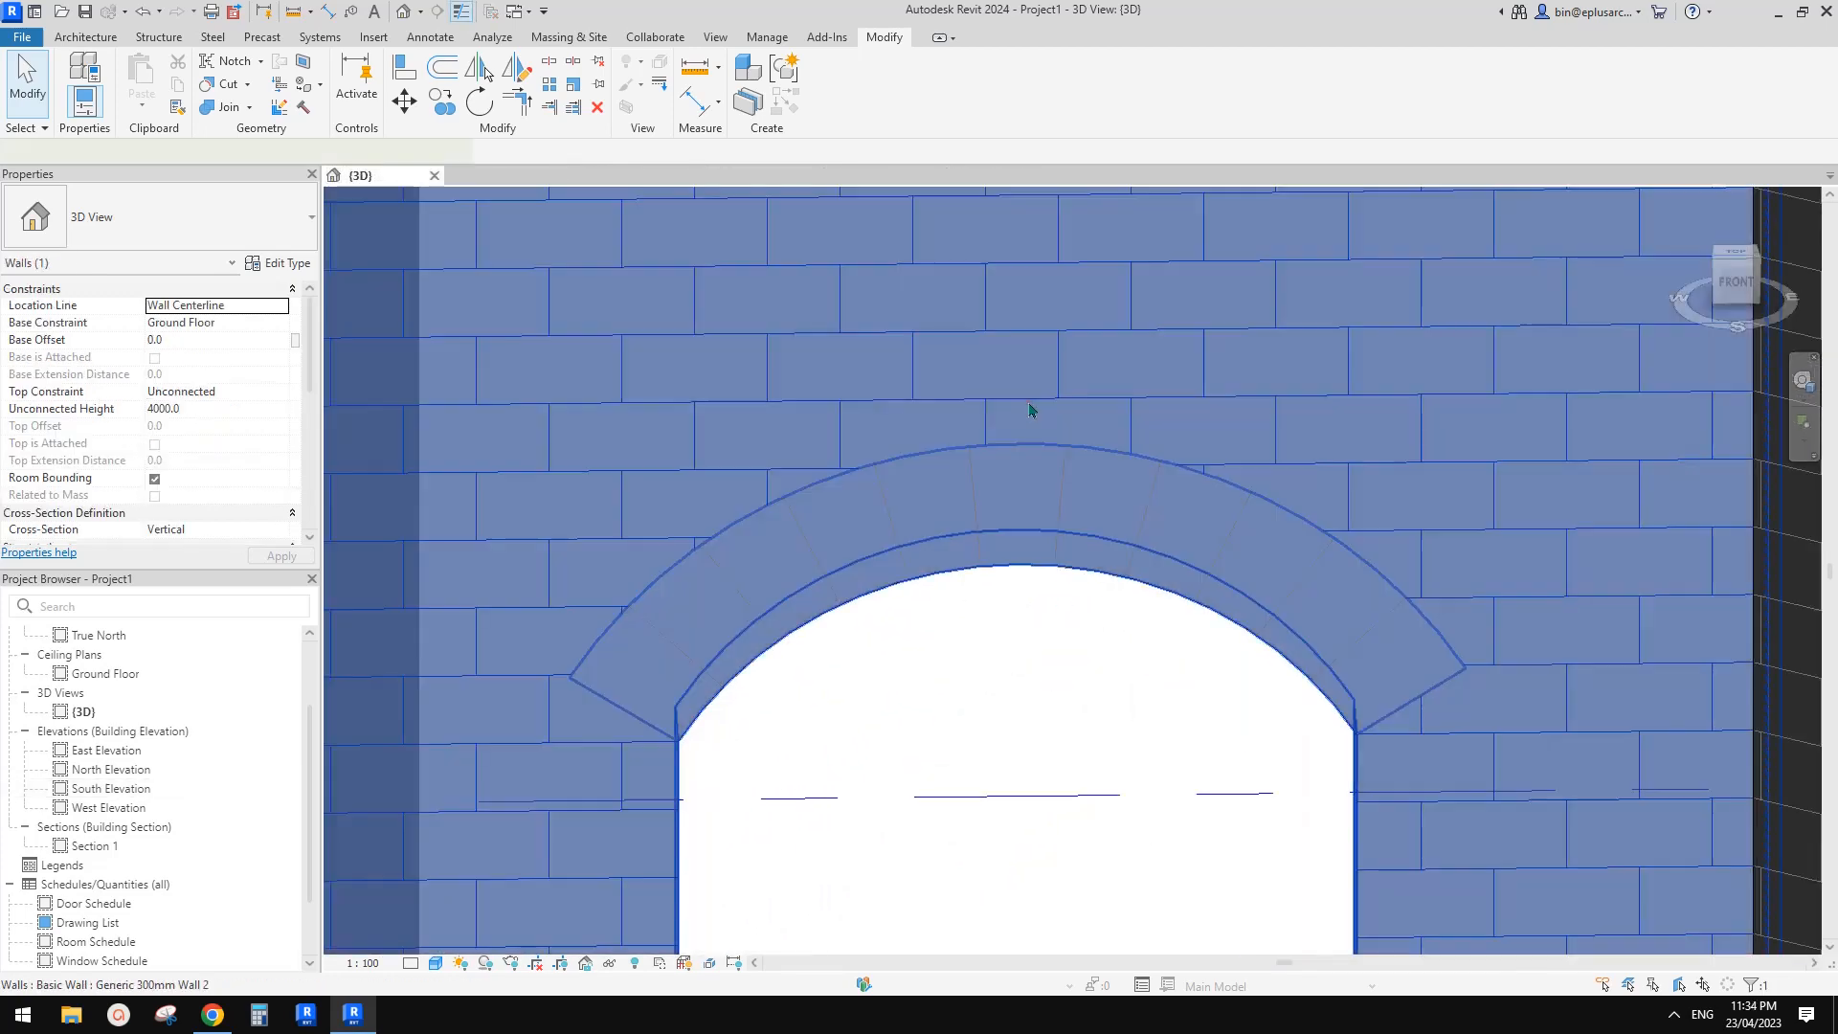
key("Escape")
left_click(1045, 400)
scroll(1044, 401, "down", 1)
middle_click_drag(1044, 401, 1082, 431)
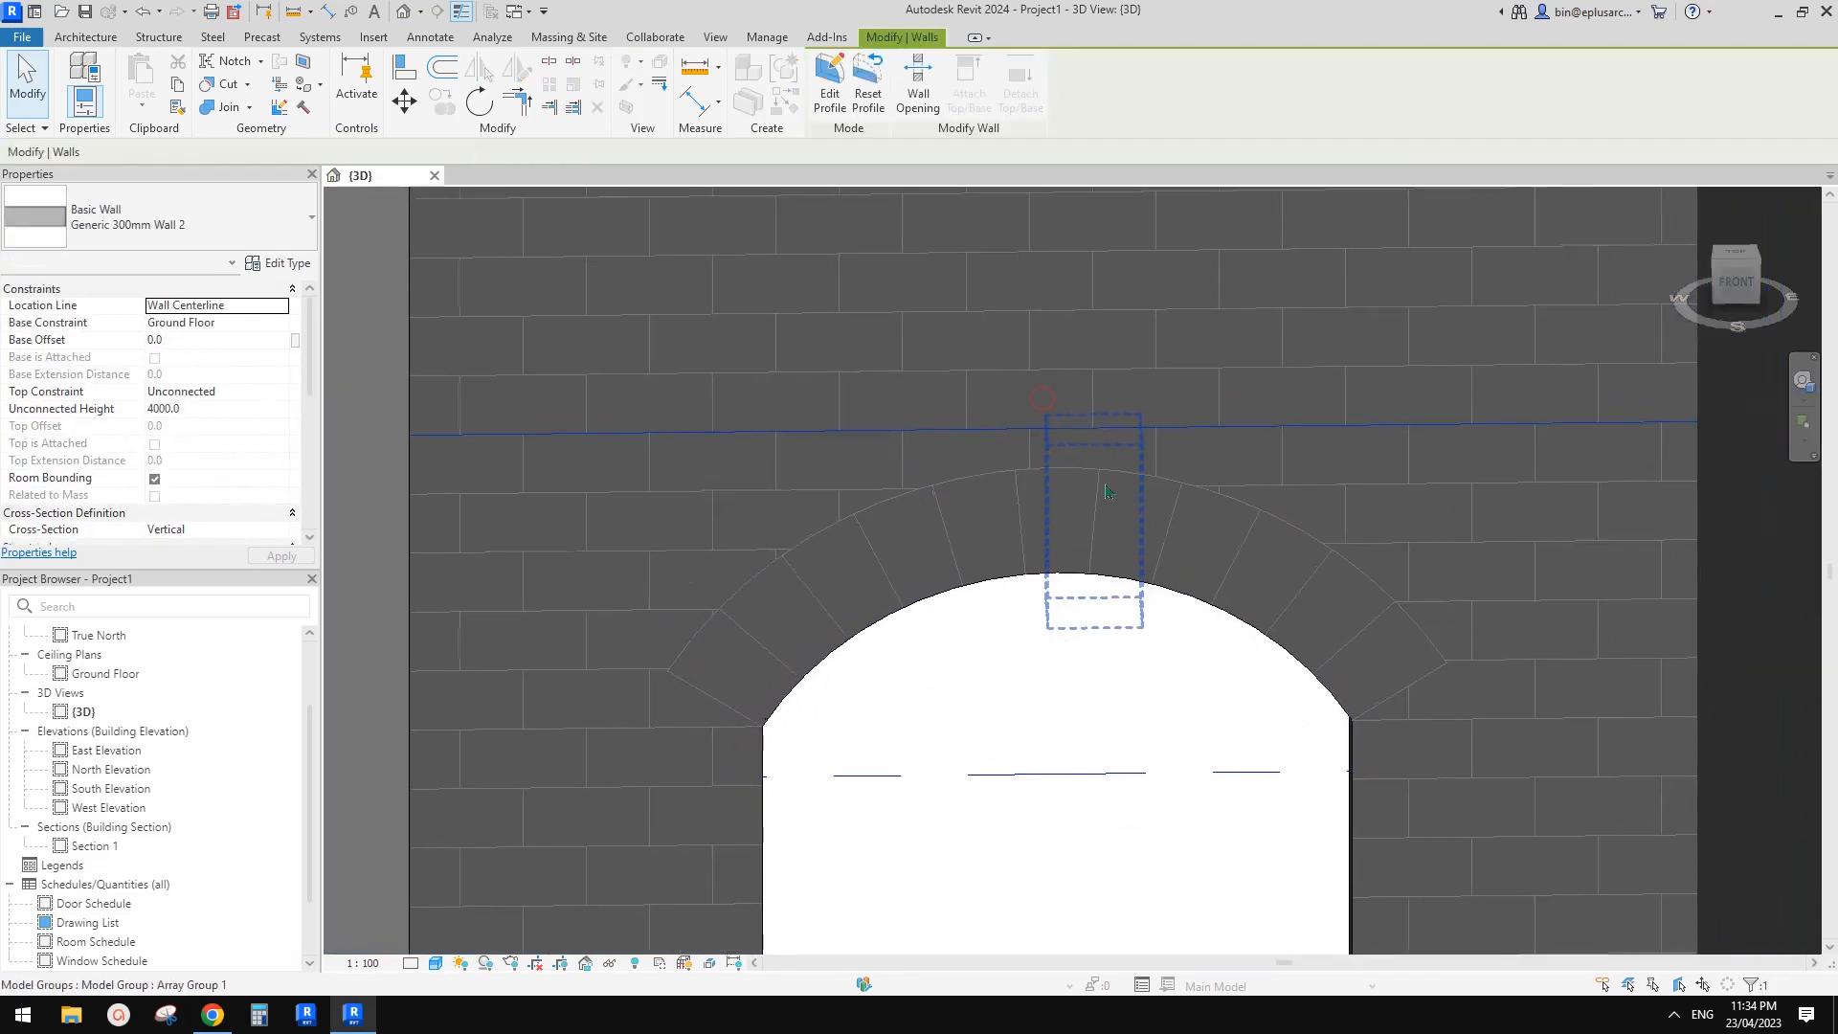
key("Escape")
scroll(1087, 395, "down", 2)
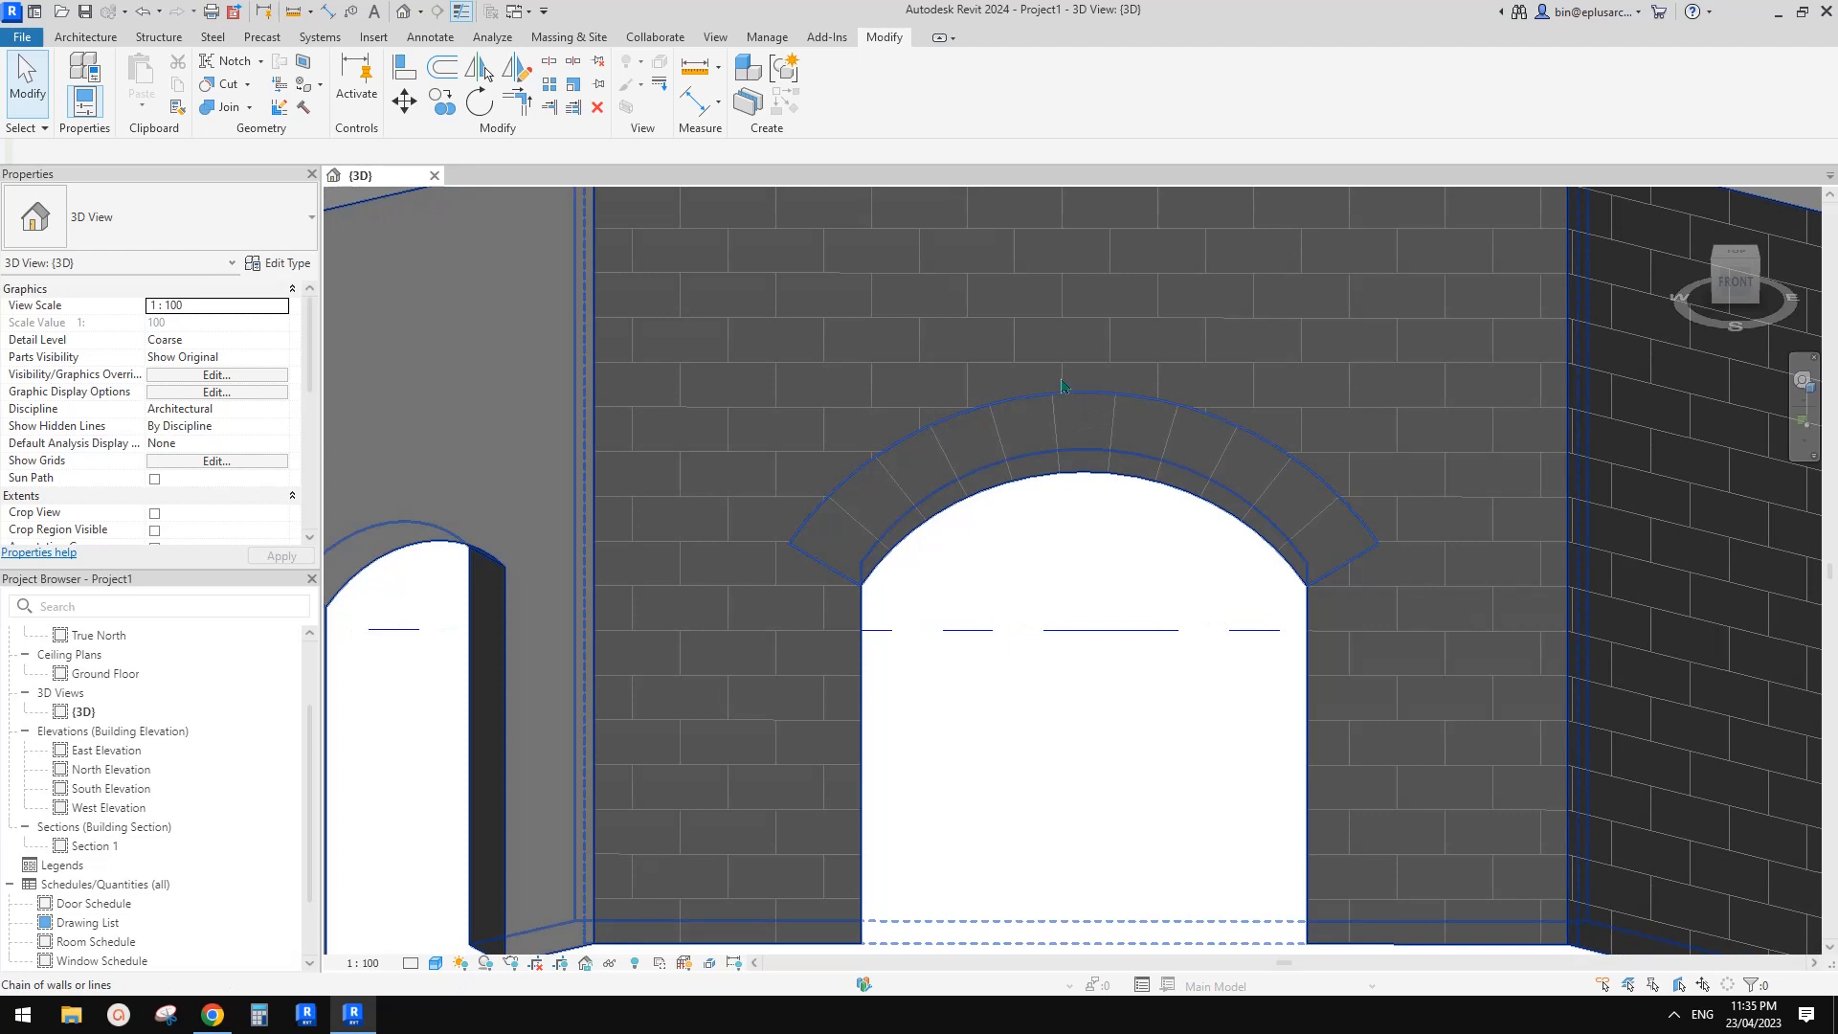
scroll(1063, 386, "up", 2)
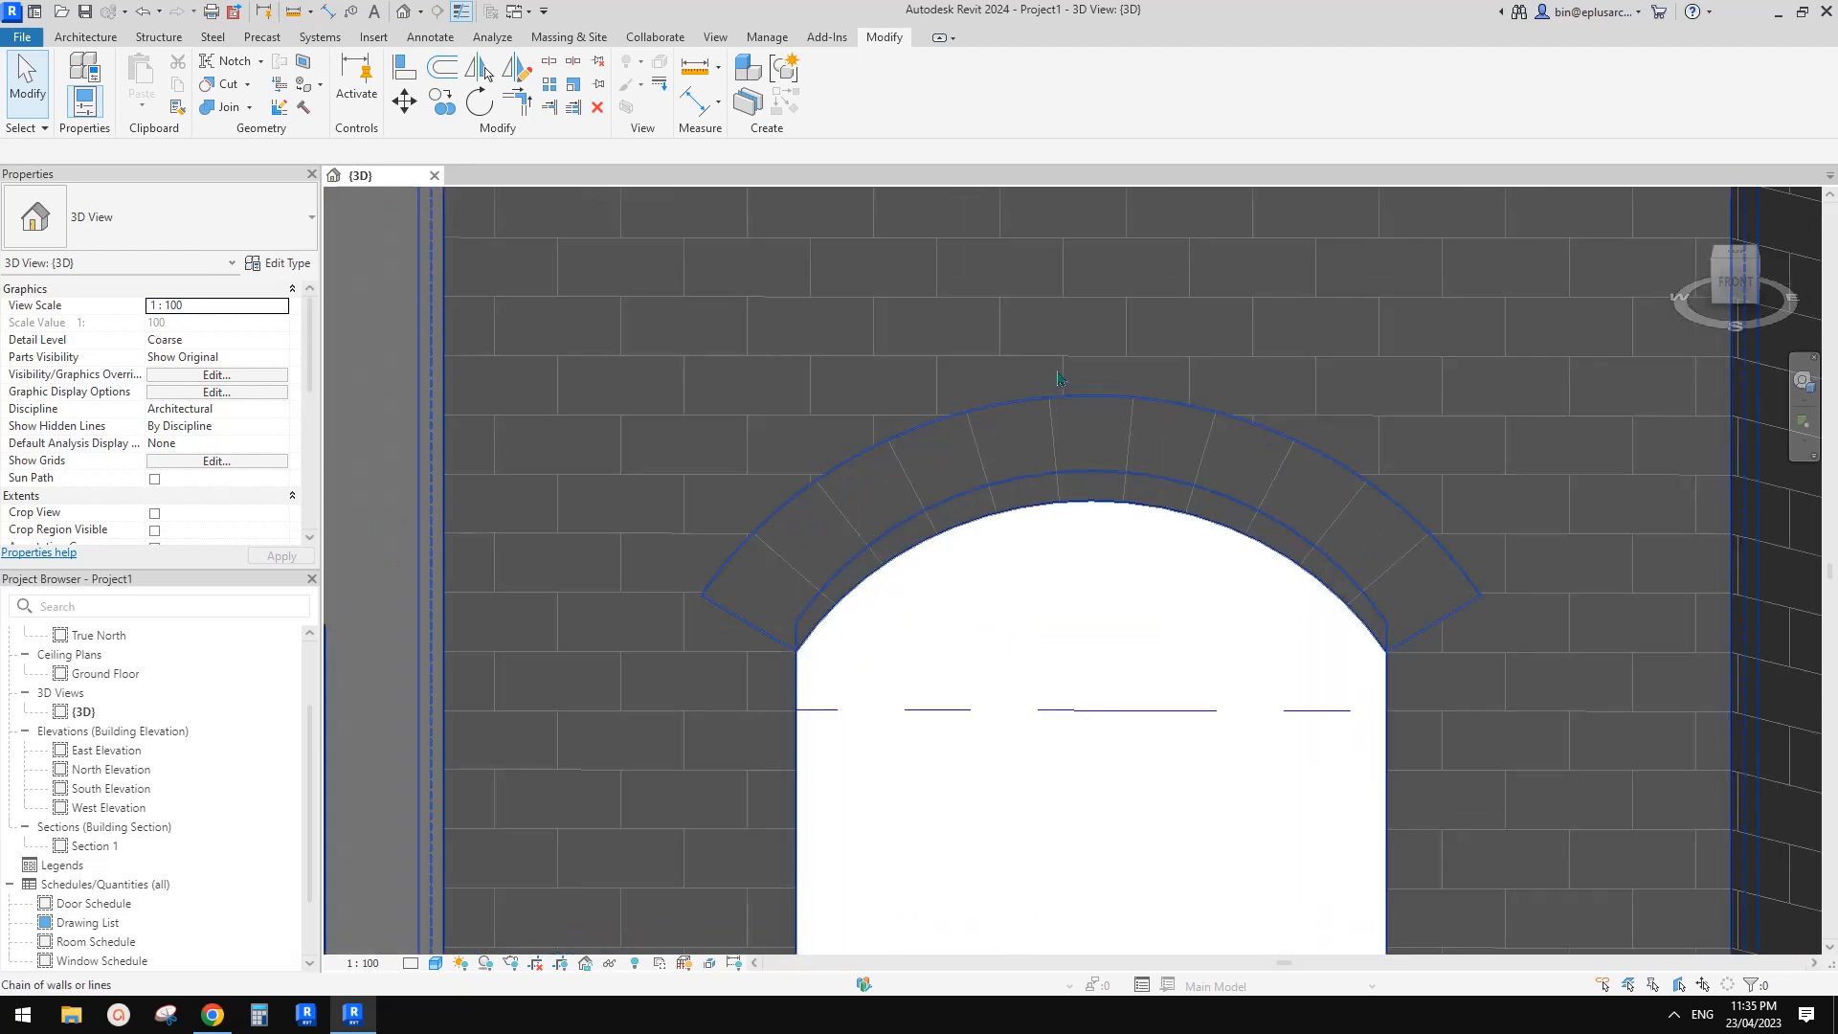
left_click(1062, 378)
scroll(1062, 378, "up", 1)
key("m")
key("v")
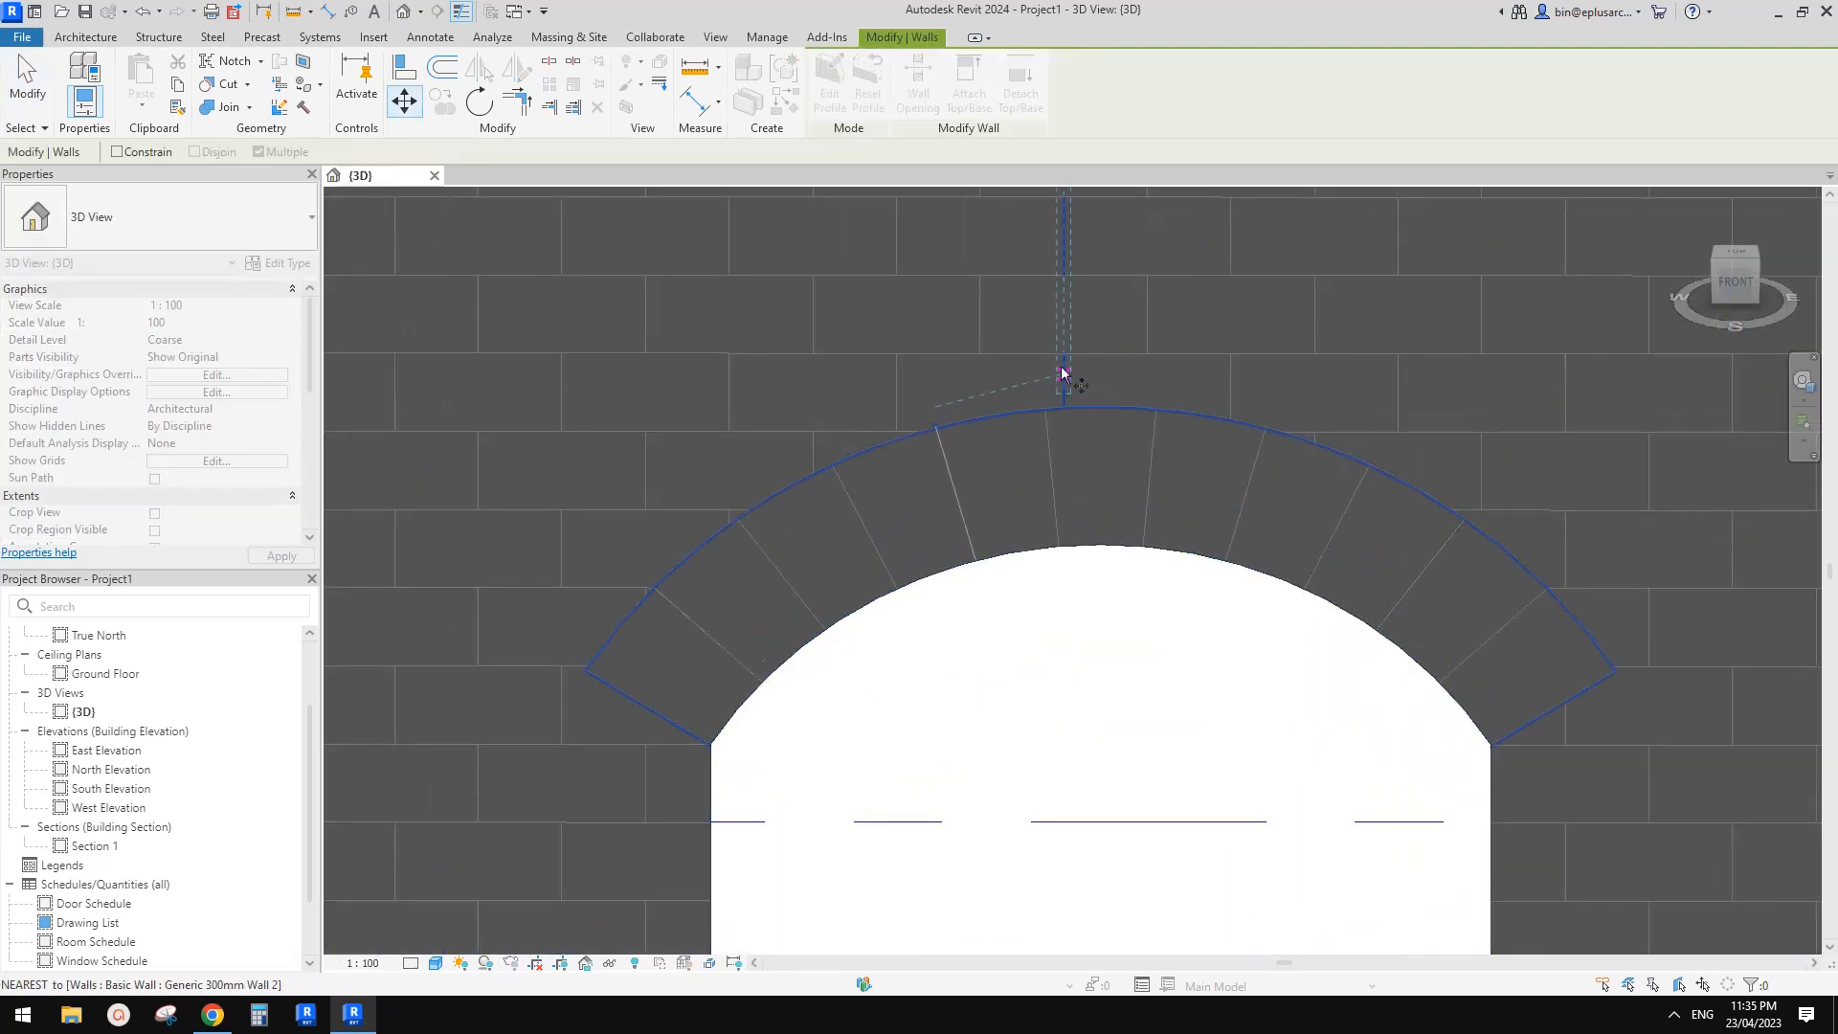
key("Escape")
- Move the wall's stone surface pattern so the vertical joint above the arch band lines up with the crown's centre
left_click(1065, 392)
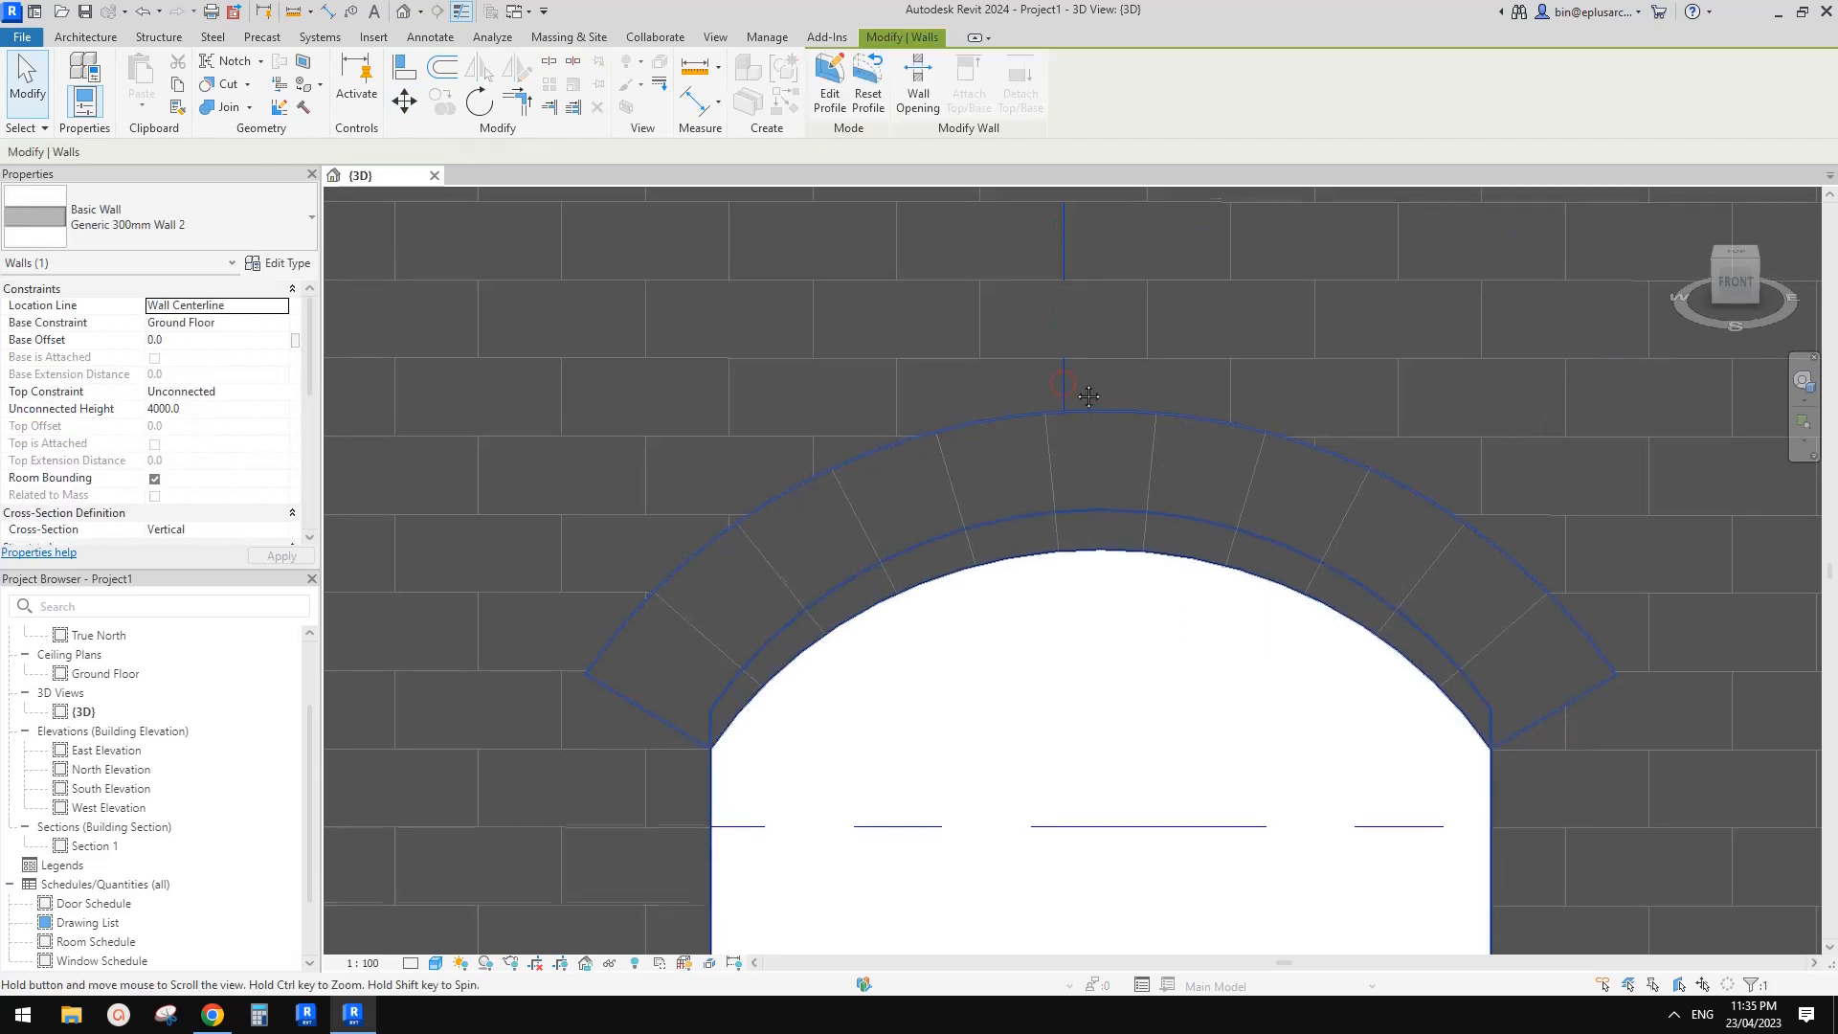
key("m")
key("v")
left_click(1064, 413)
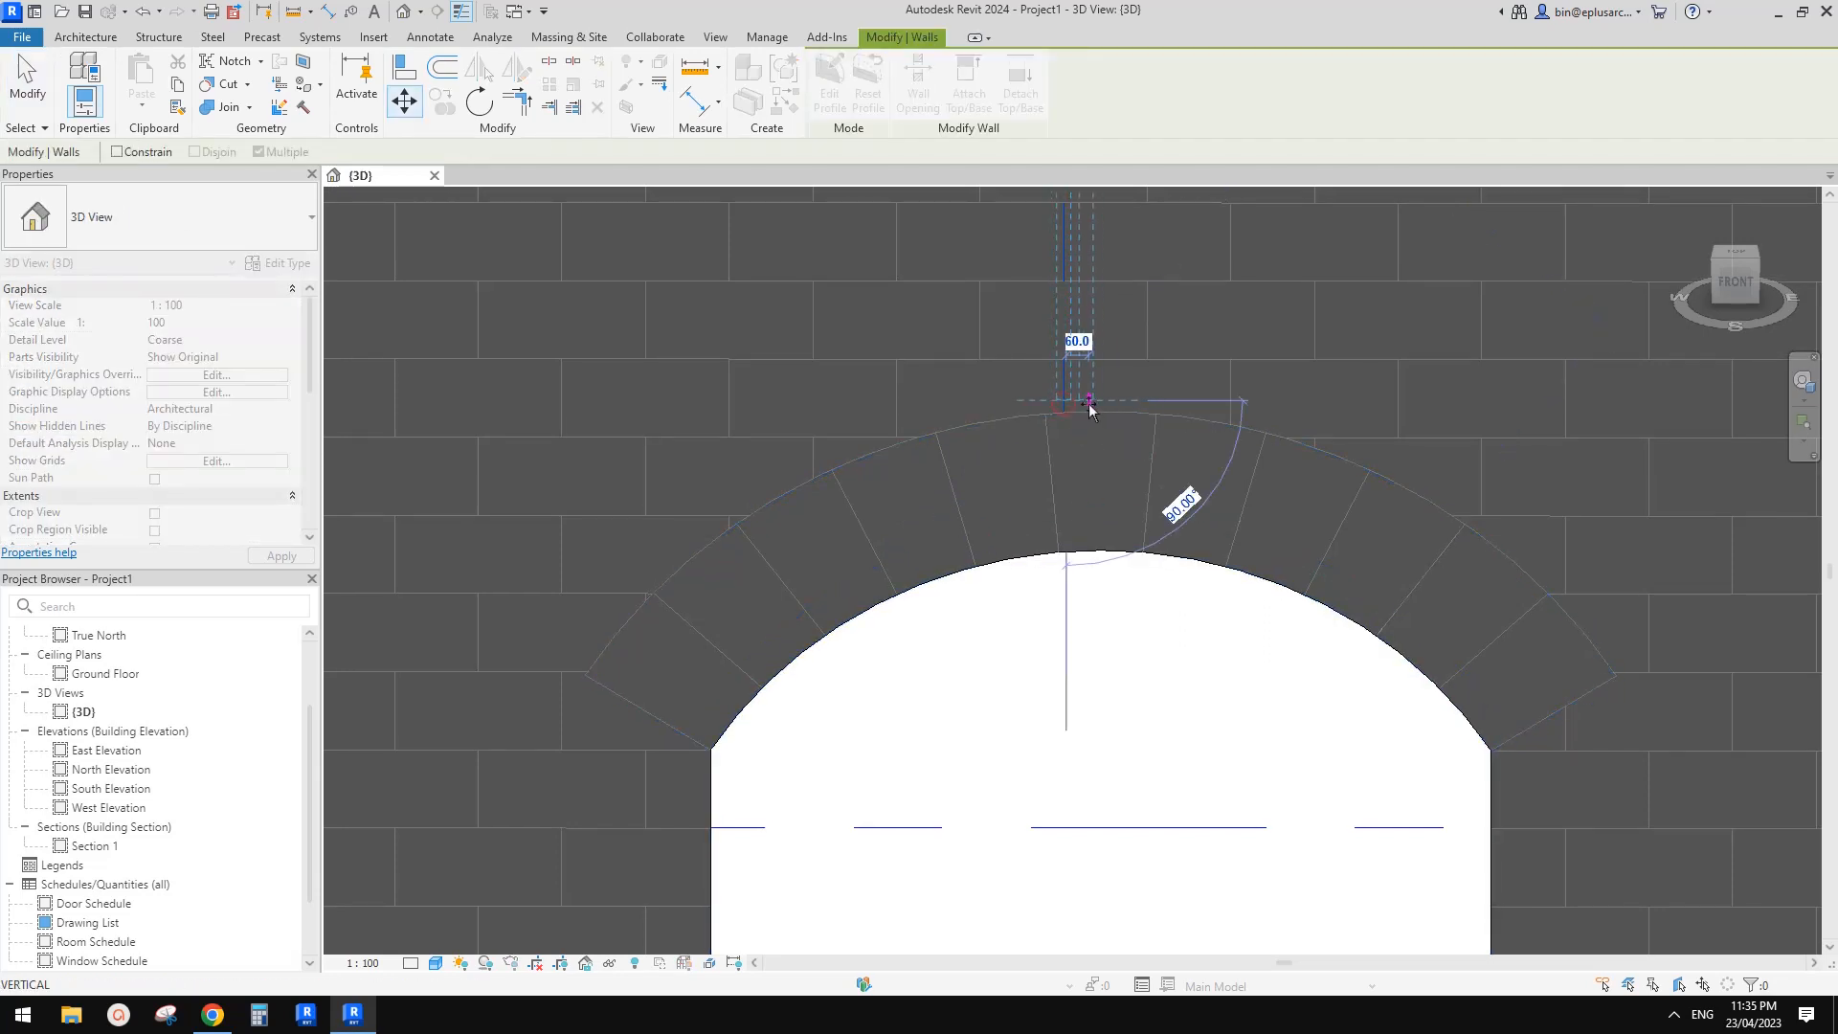
left_click(1097, 404)
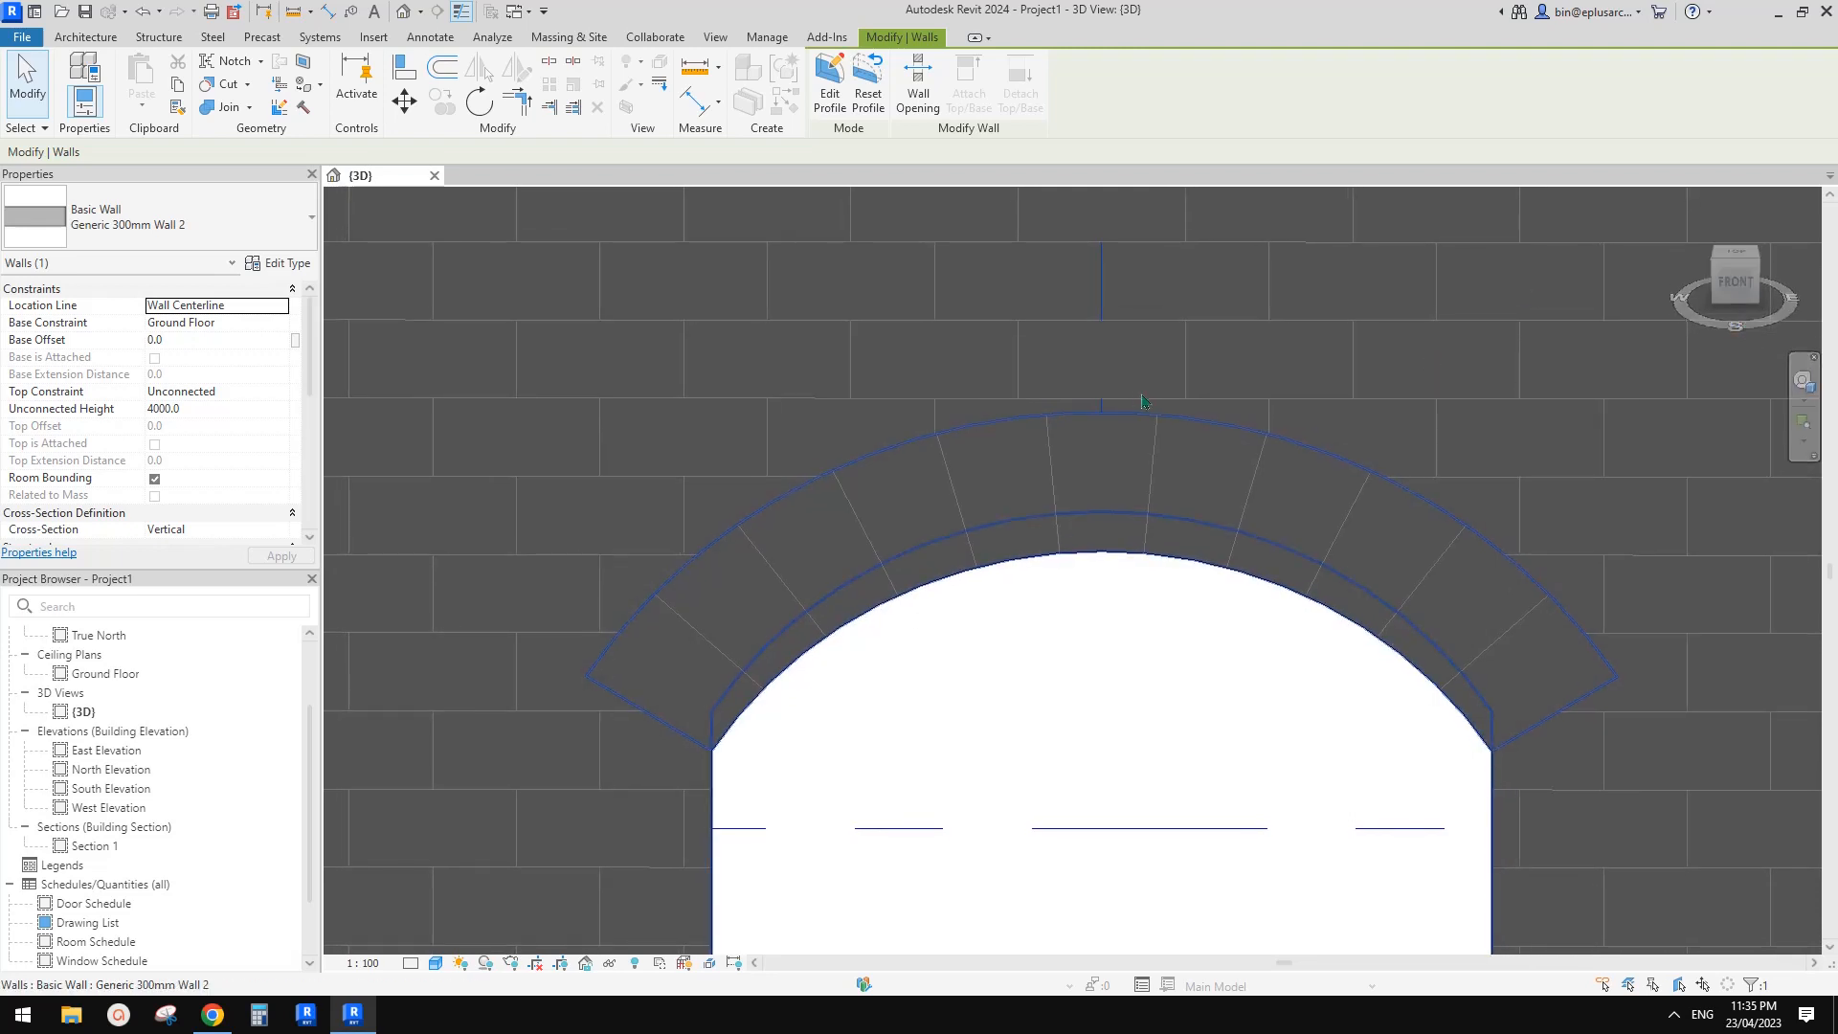
key("Escape")
scroll(1161, 443, "down", 2)
middle_click_drag(1190, 513, 1246, 515, "shift")
scroll(1231, 527, "down", 1)
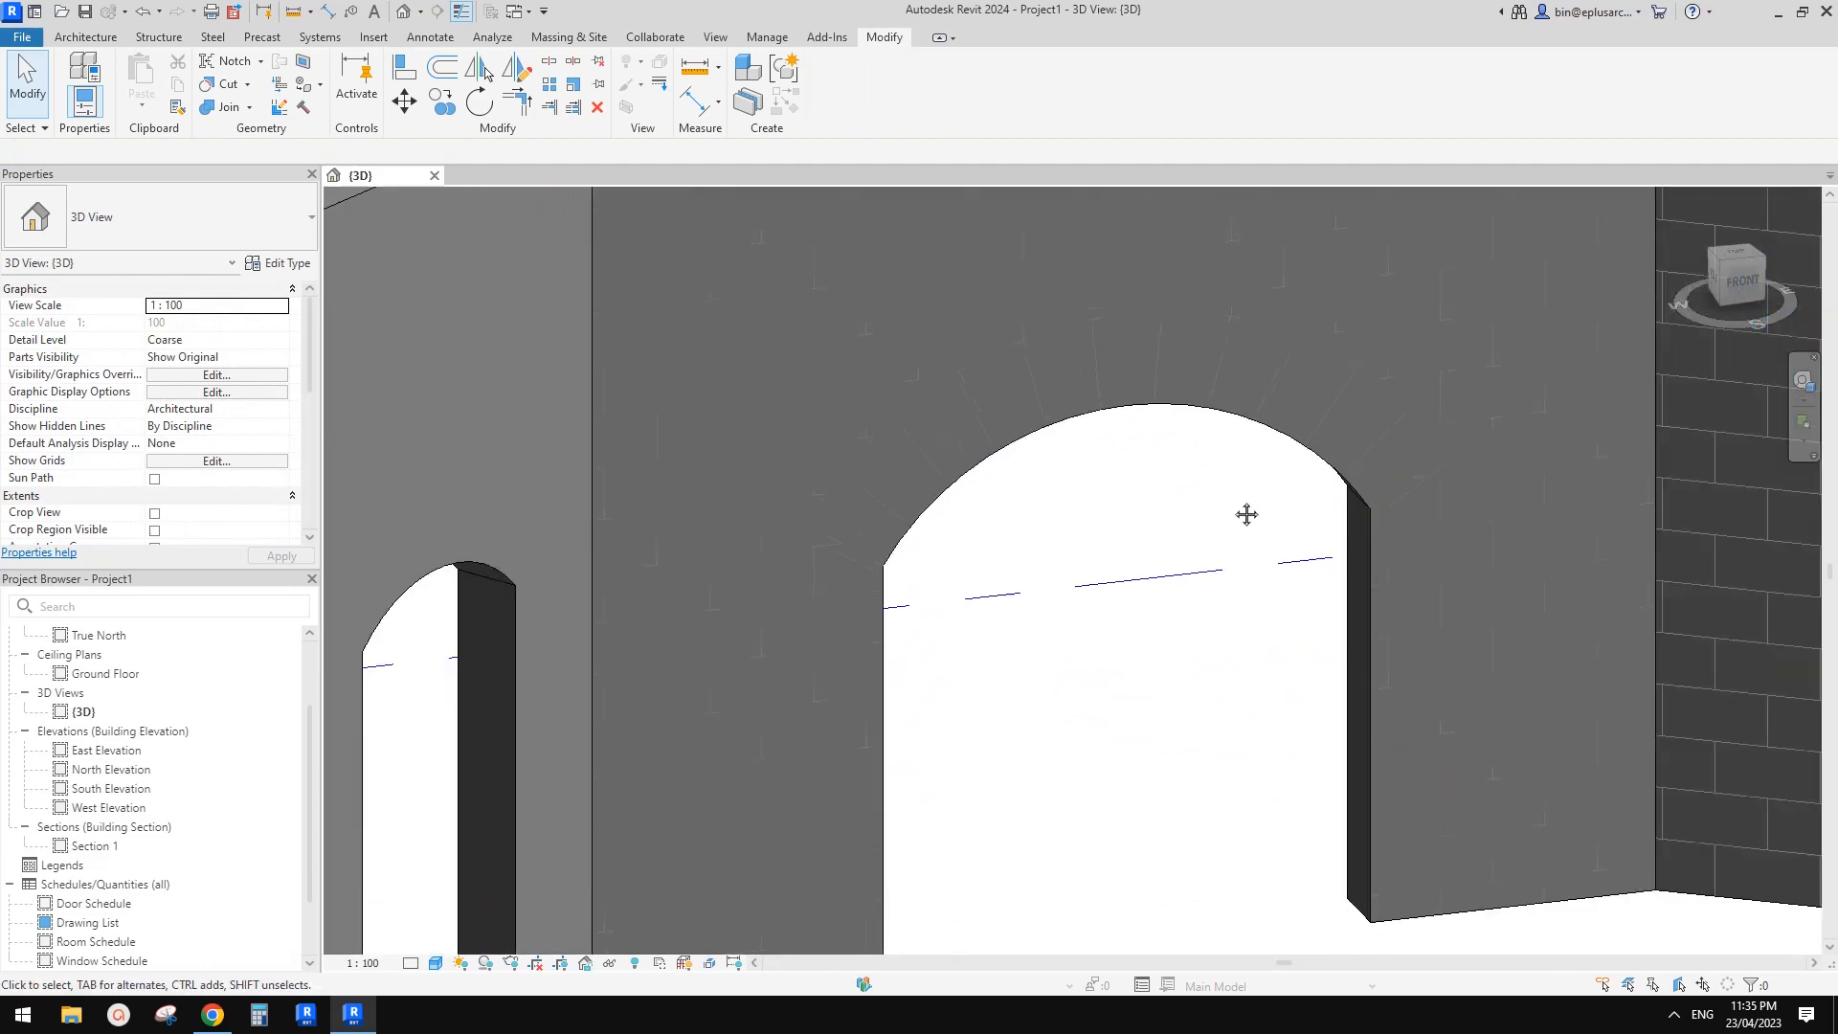
- Examine the arch band's block lines on the wall and compare them with the reference photo in the Google Docs document
scroll(1235, 509, "down", 1)
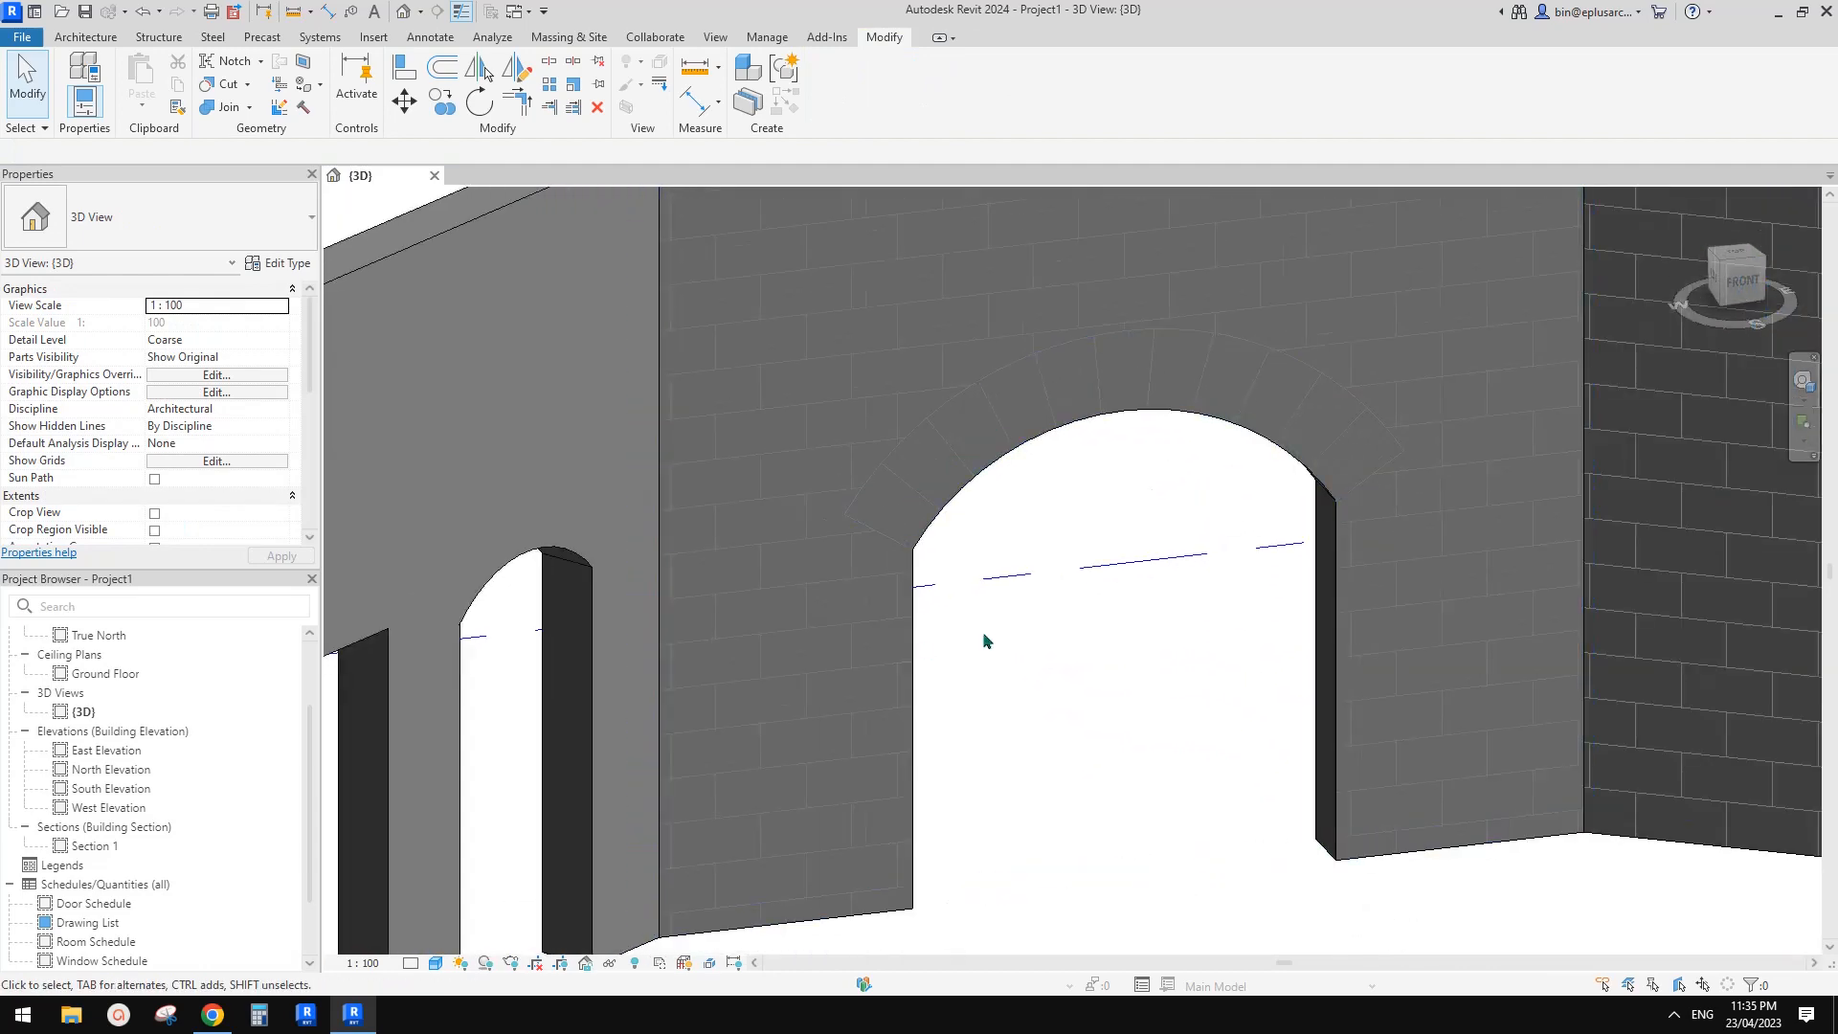
mouse_move(985, 634)
middle_mouse_down()
mouse_move(938, 648)
mouse_move(1014, 638)
middle_mouse_up()
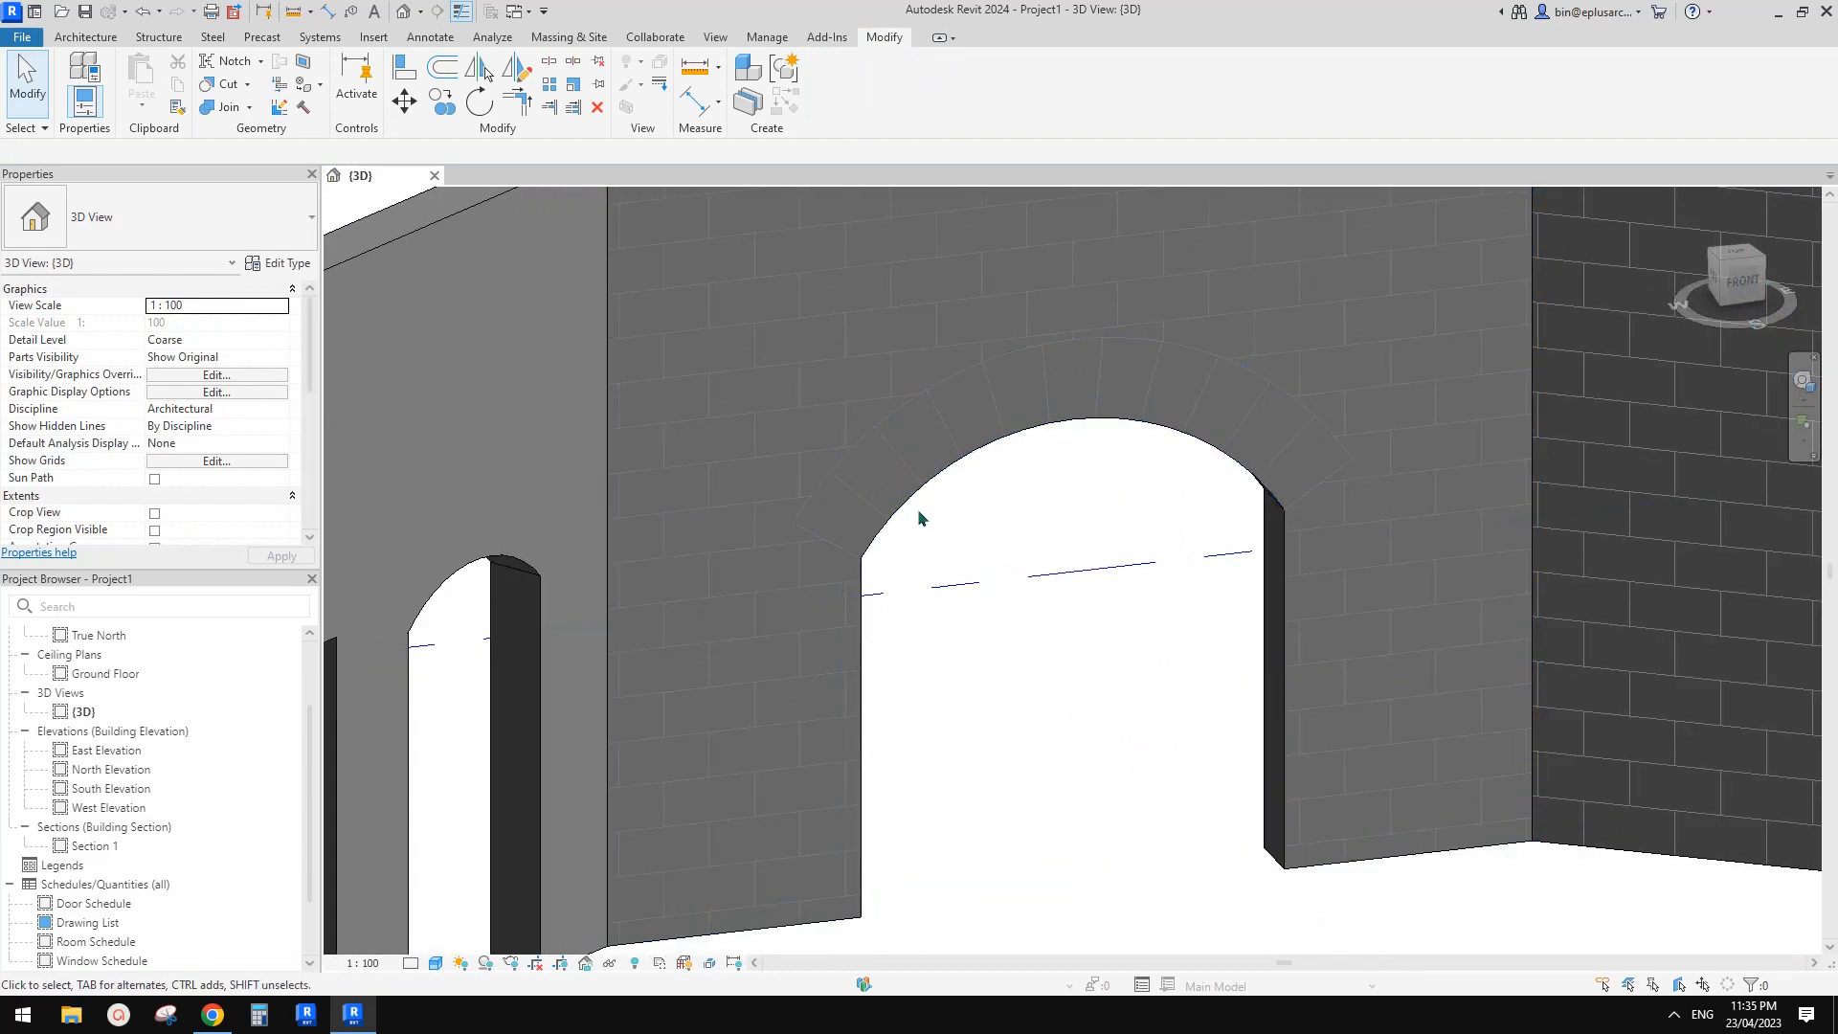
left_click(437, 964)
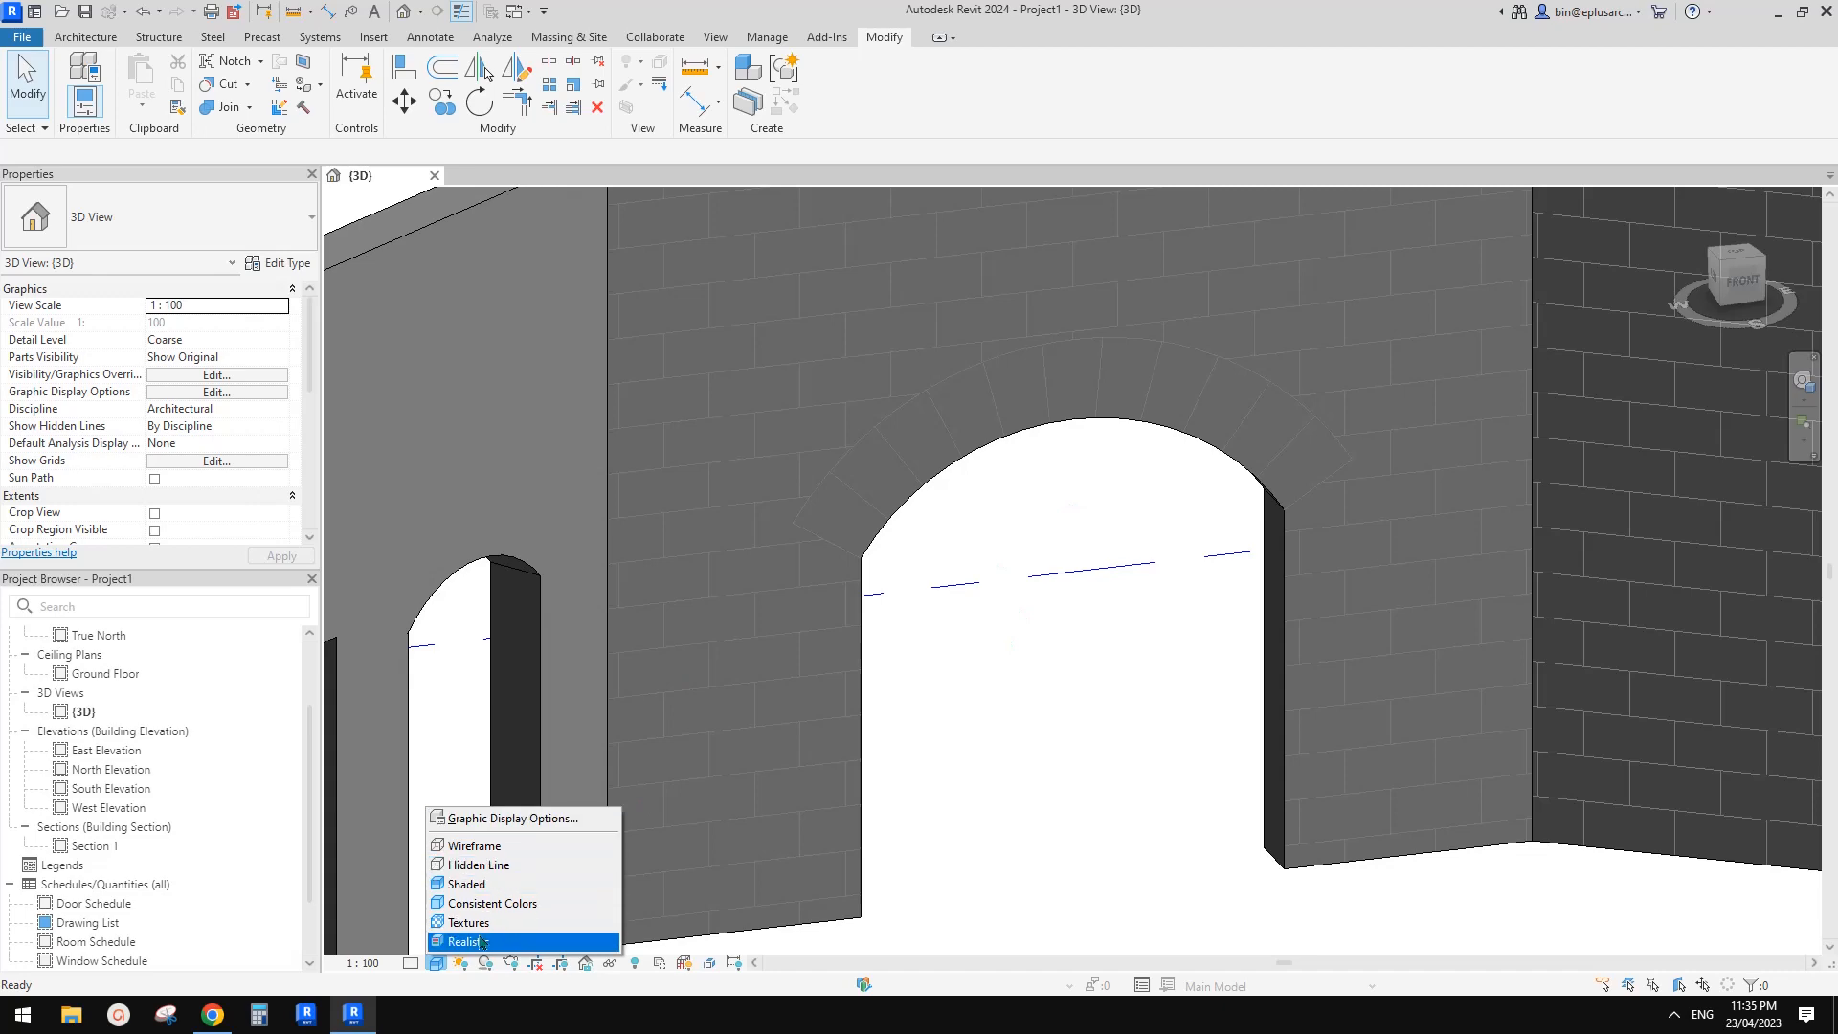
left_click(1047, 560)
middle_click_drag(1113, 582, 1087, 603)
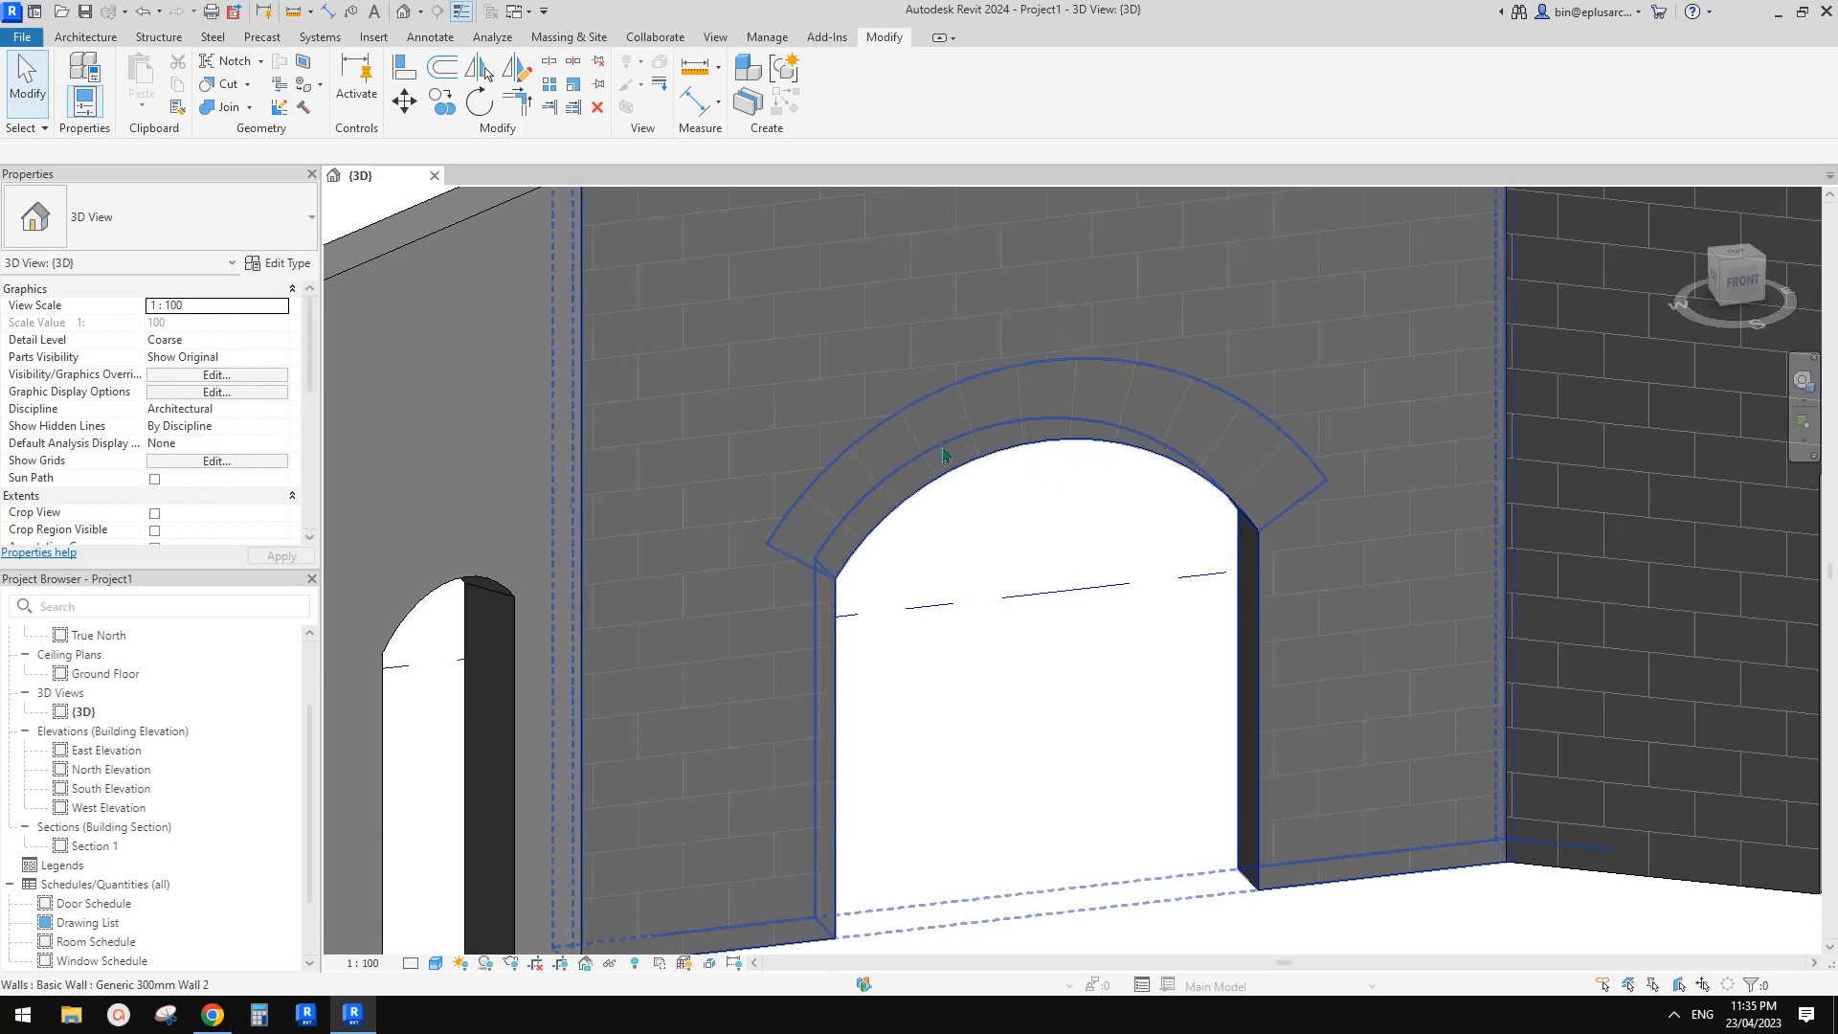
middle_click_drag(973, 480, 1077, 554, "shift")
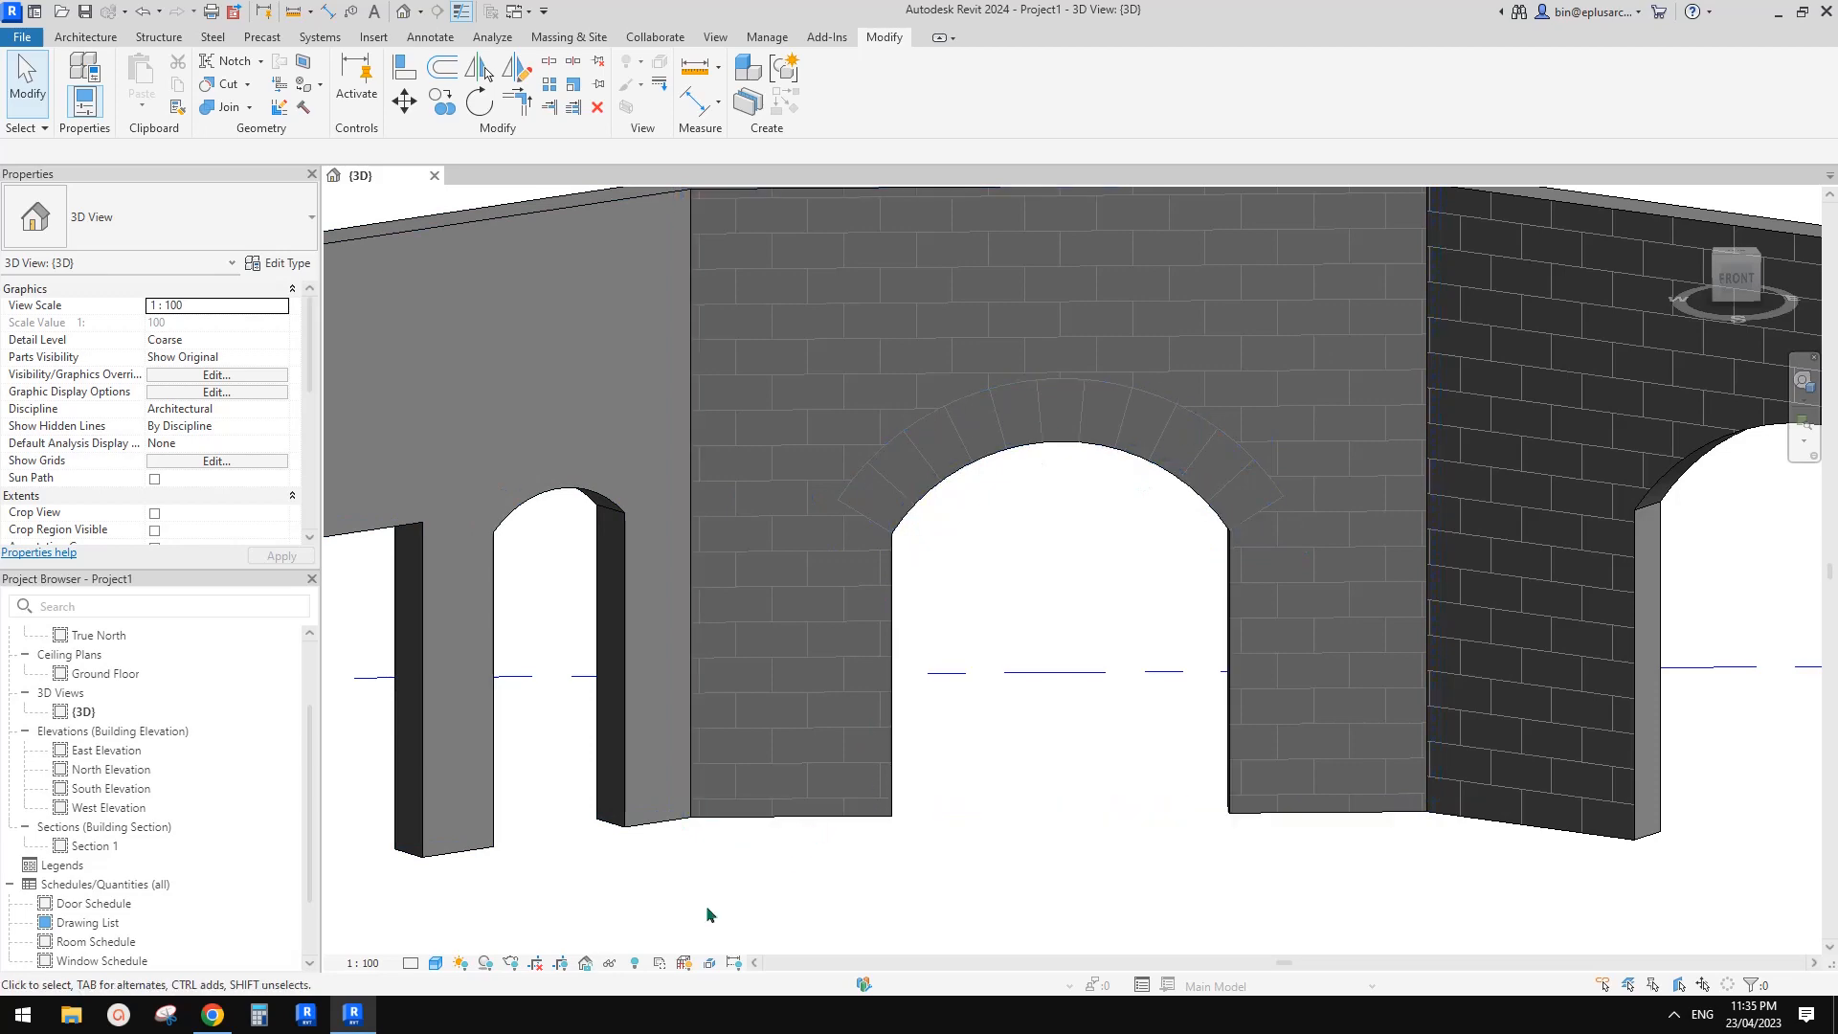
left_click(211, 1017)
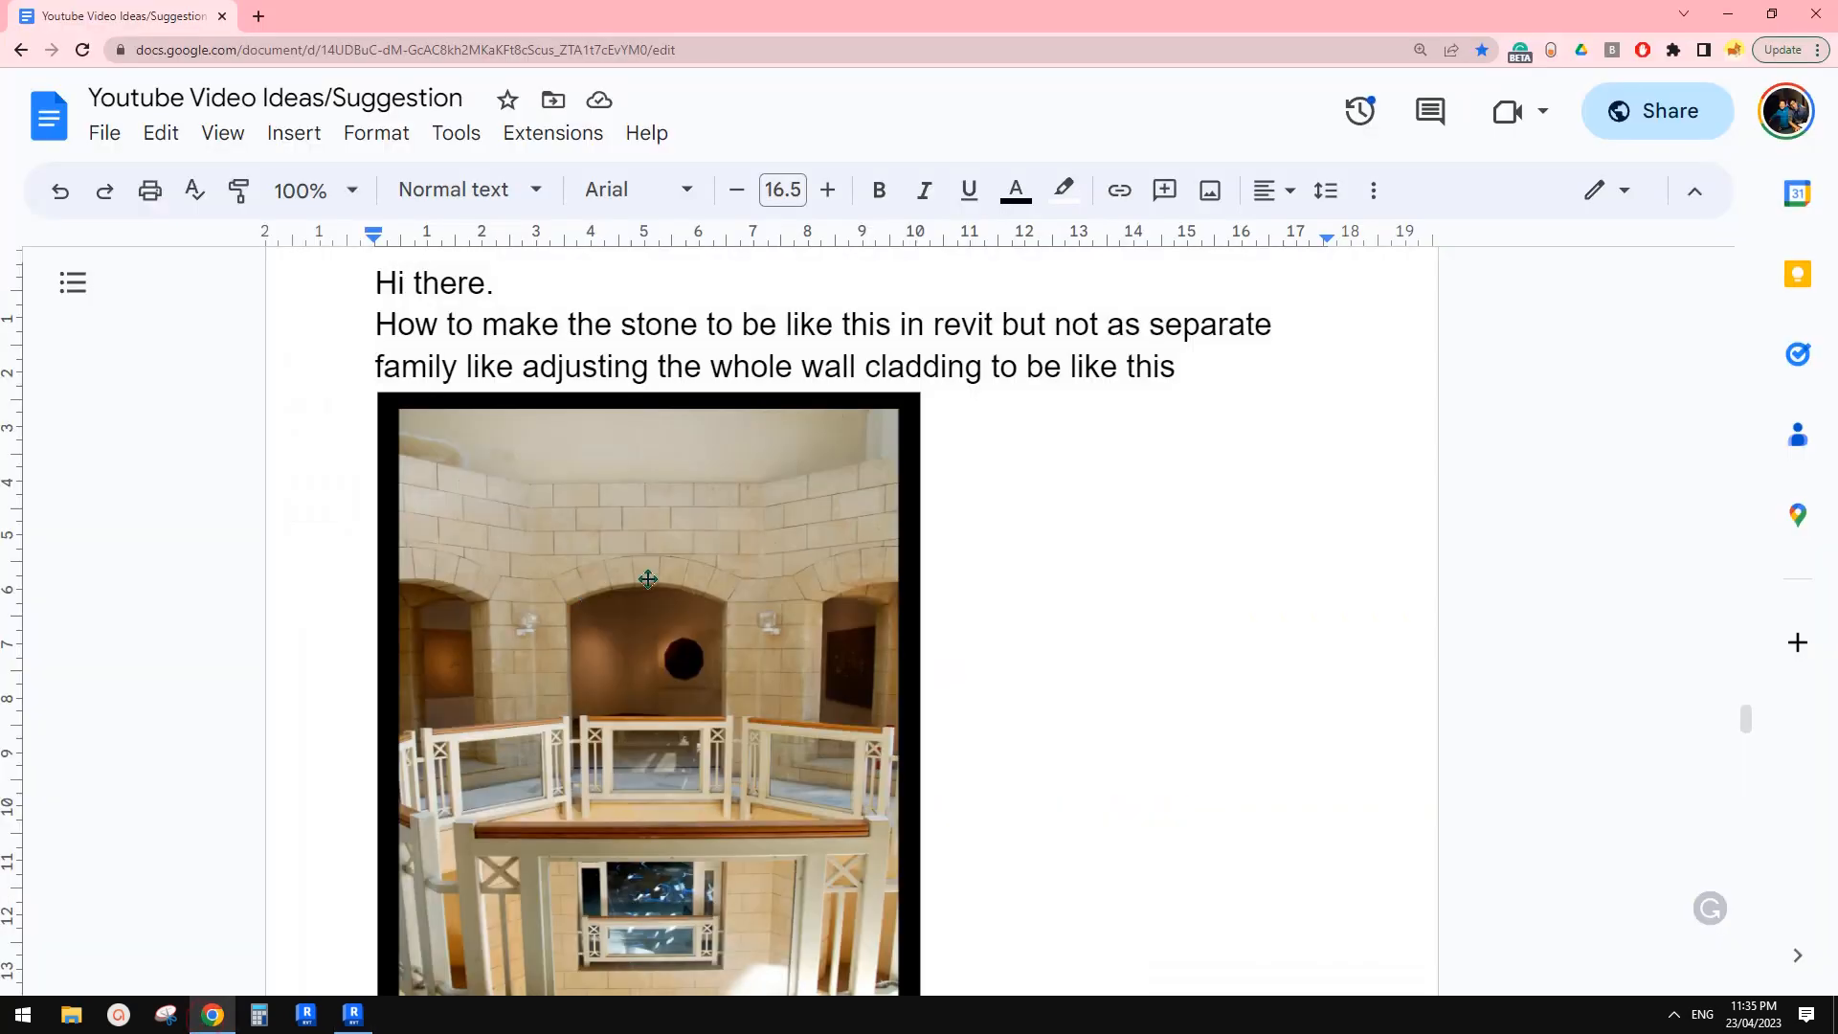
left_click(359, 1020)
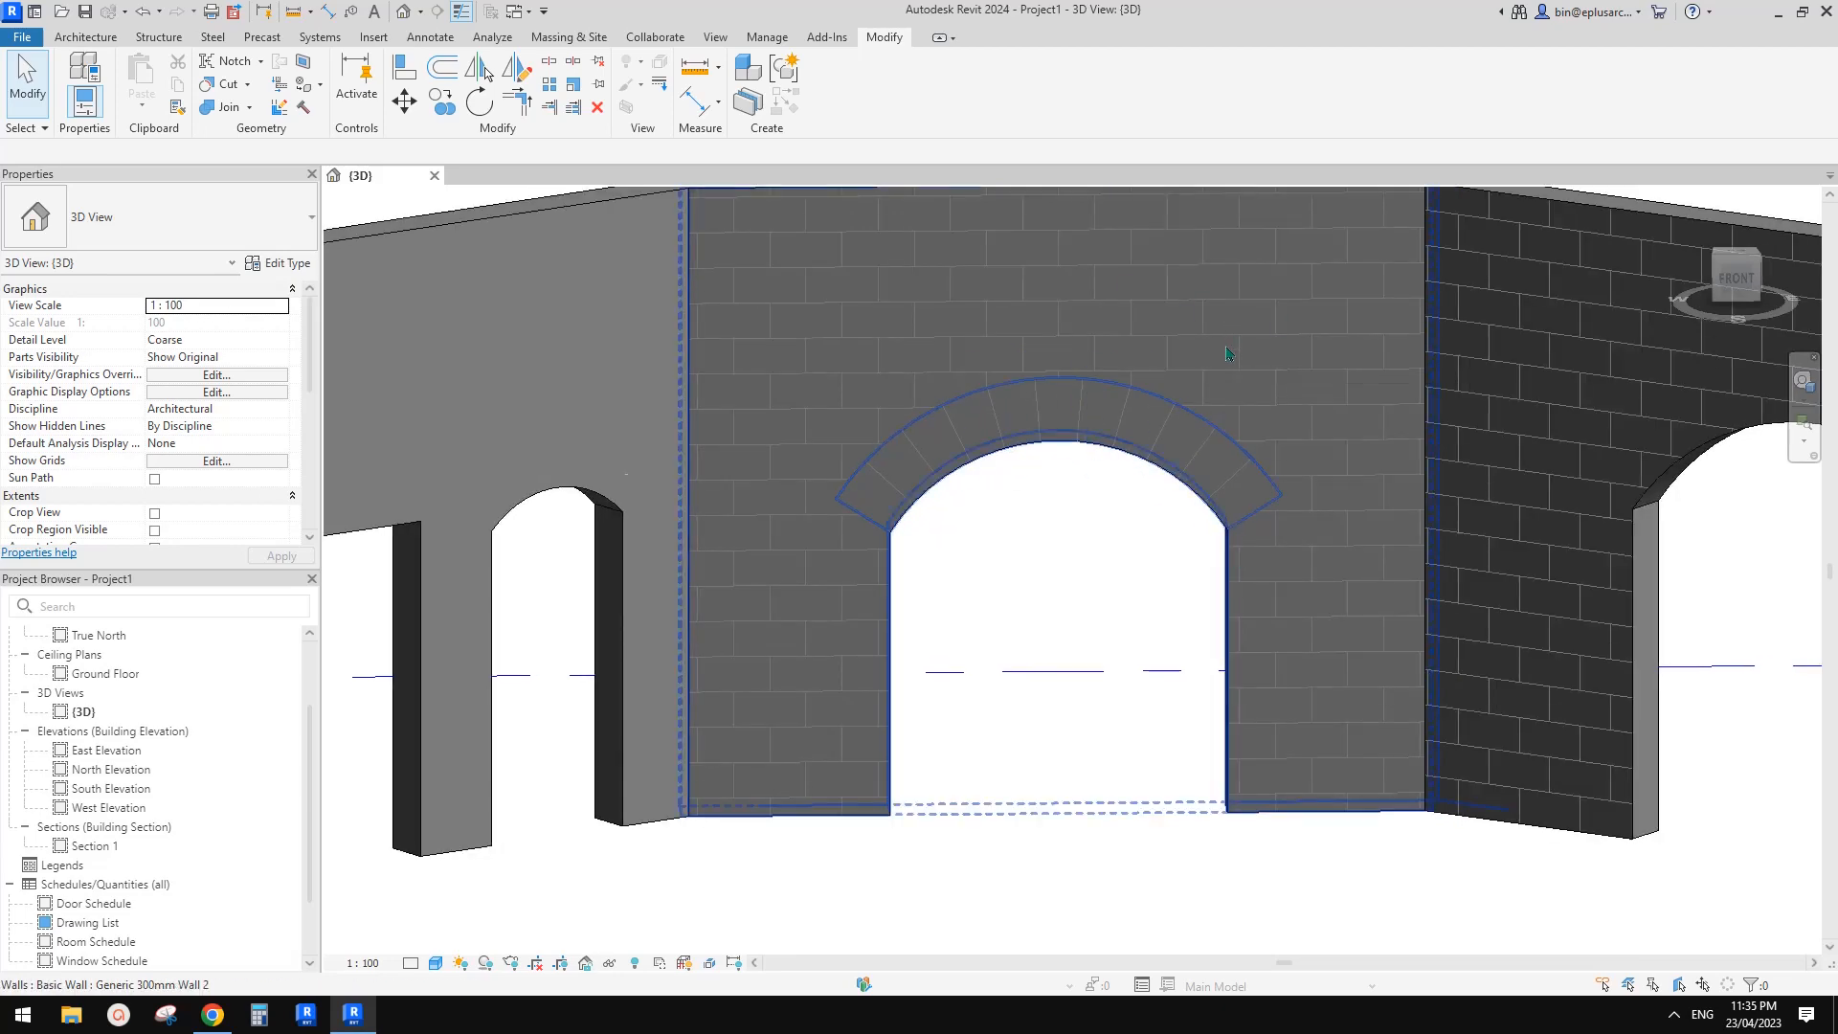
- Inspect the stone pattern and arch joints from several angles around the front wall
scroll(1163, 460, "down", 2)
middle_click_drag(1164, 445, 1176, 486, "shift")
scroll(1168, 479, "up", 2)
scroll(1164, 490, "up", 1)
scroll(1155, 502, "down", 1)
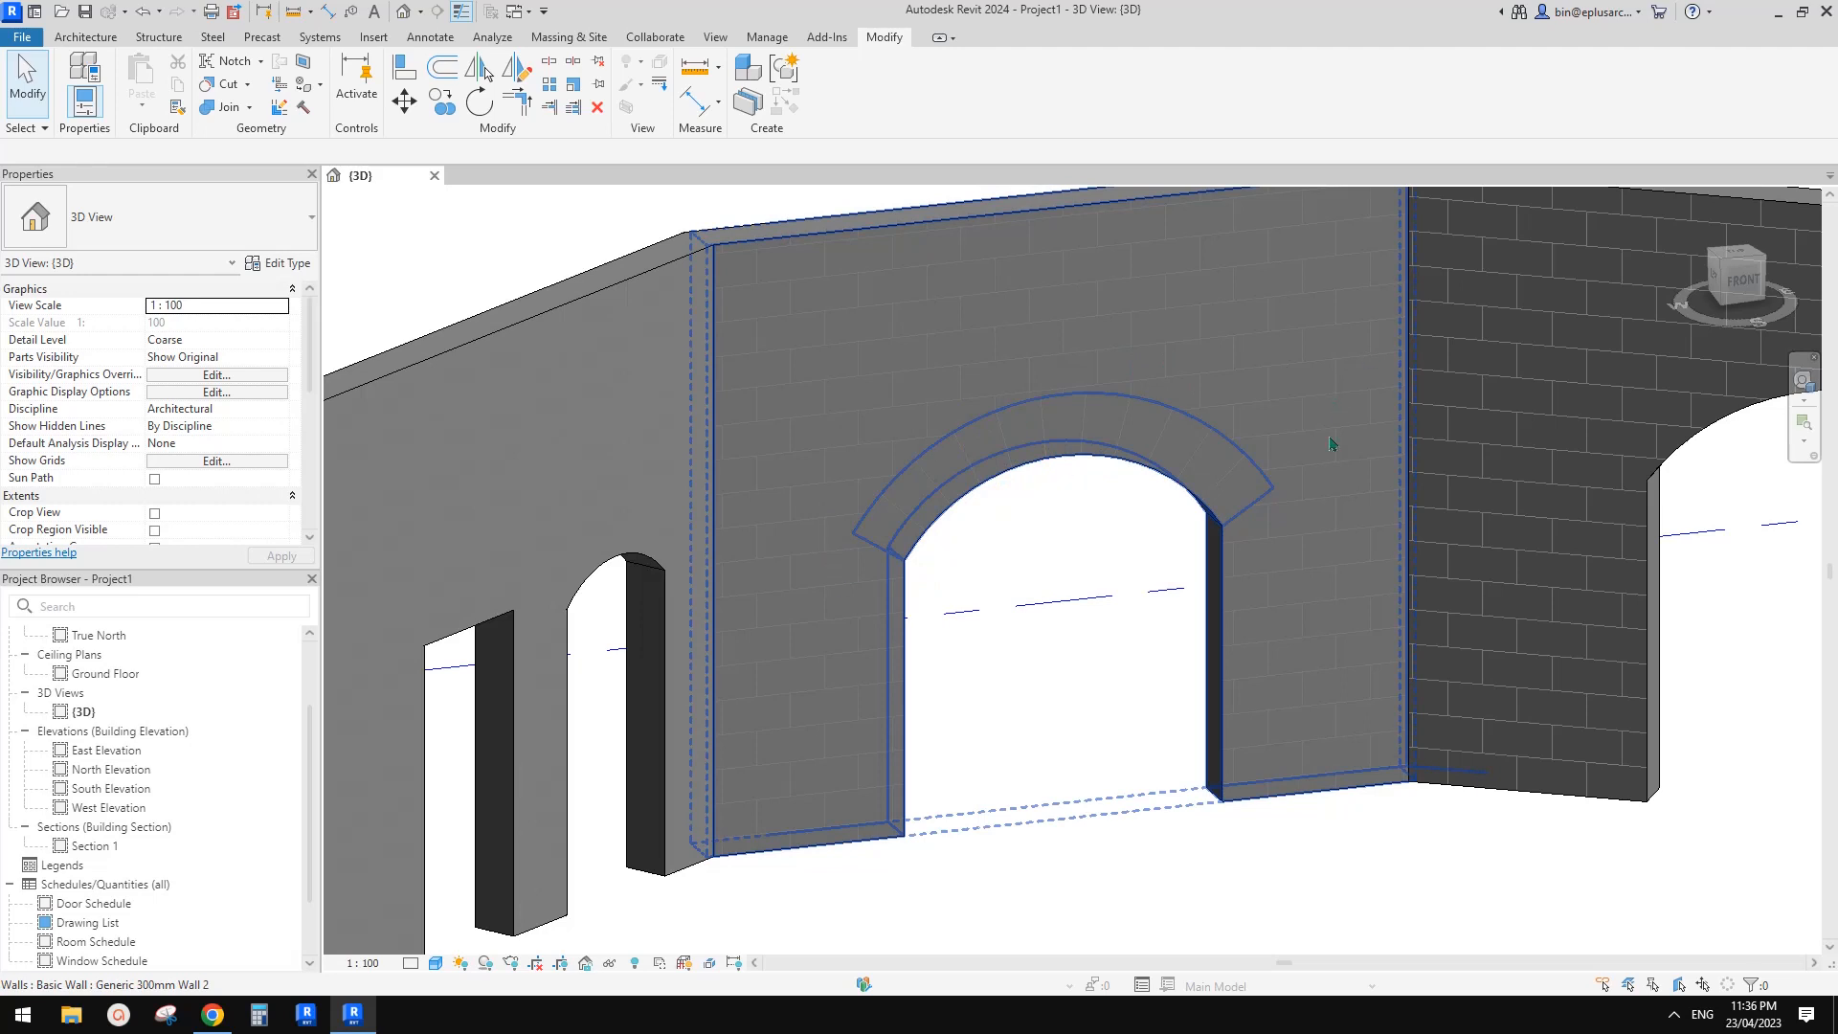
mouse_move(1330, 439)
middle_mouse_down()
mouse_move(1321, 413)
mouse_move(1316, 442)
middle_mouse_up()
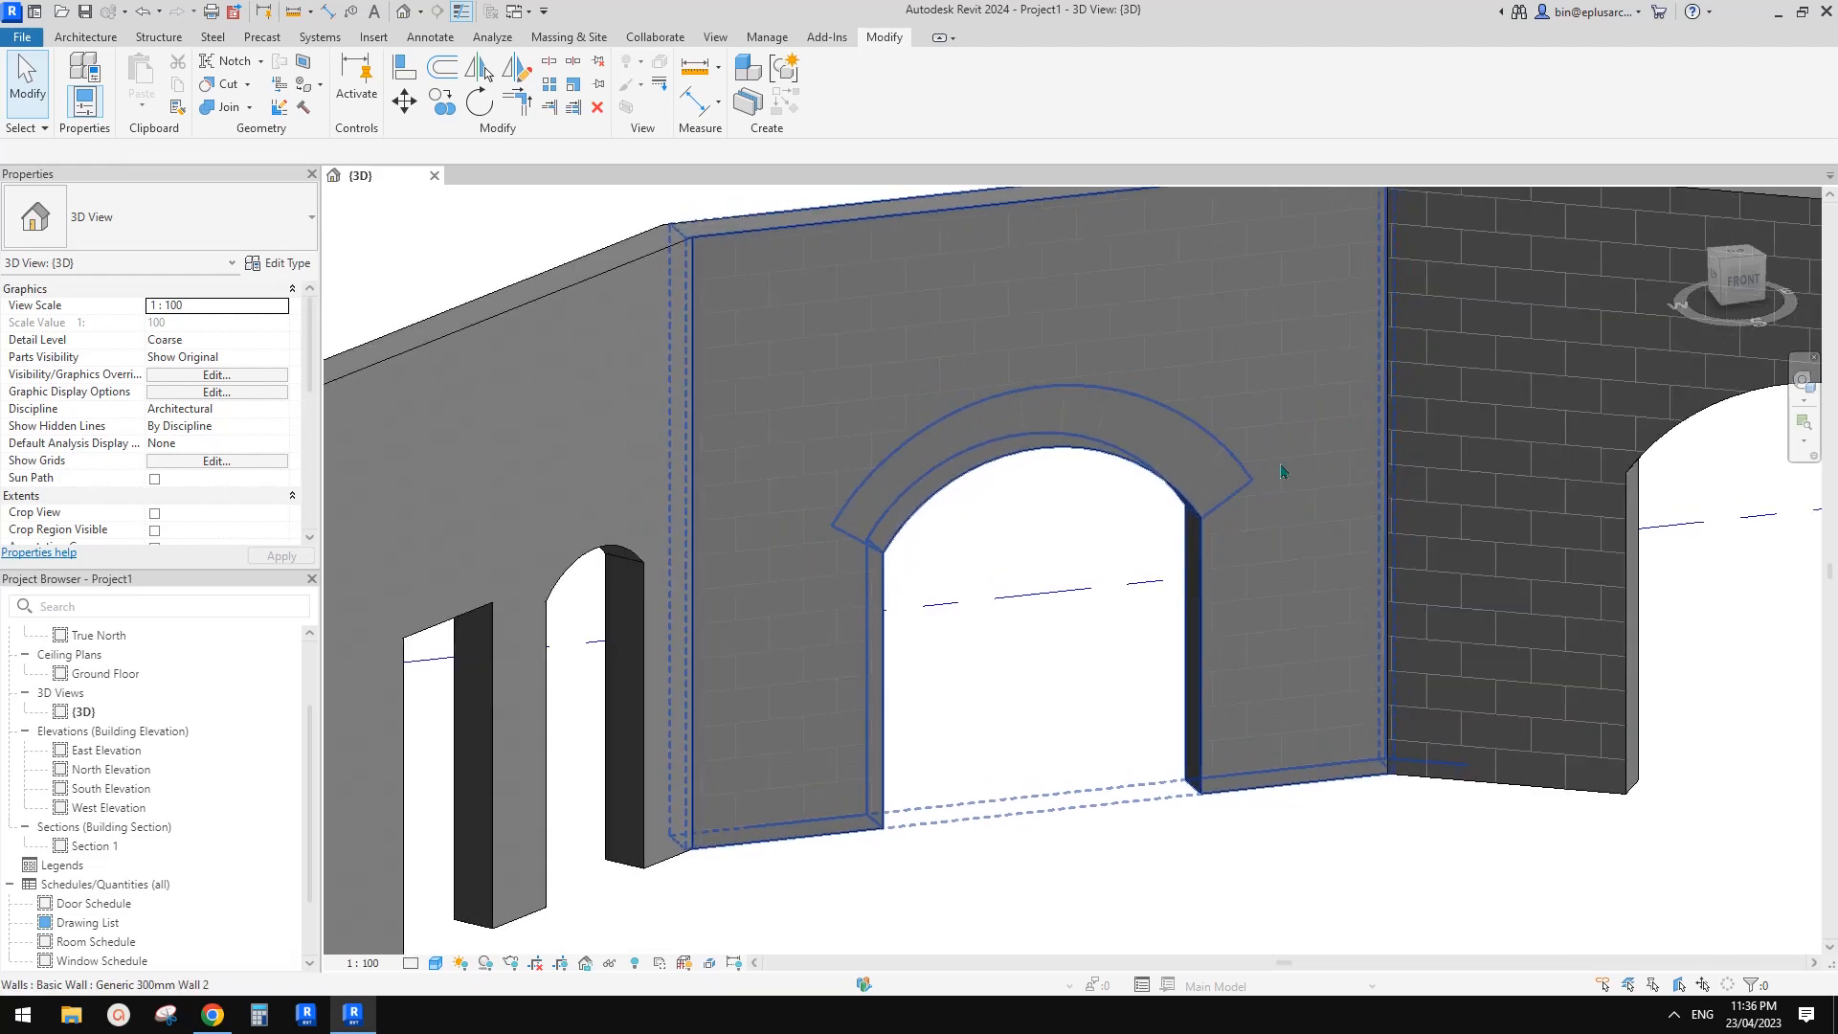
middle_click_drag(1180, 583, 1139, 607, "shift")
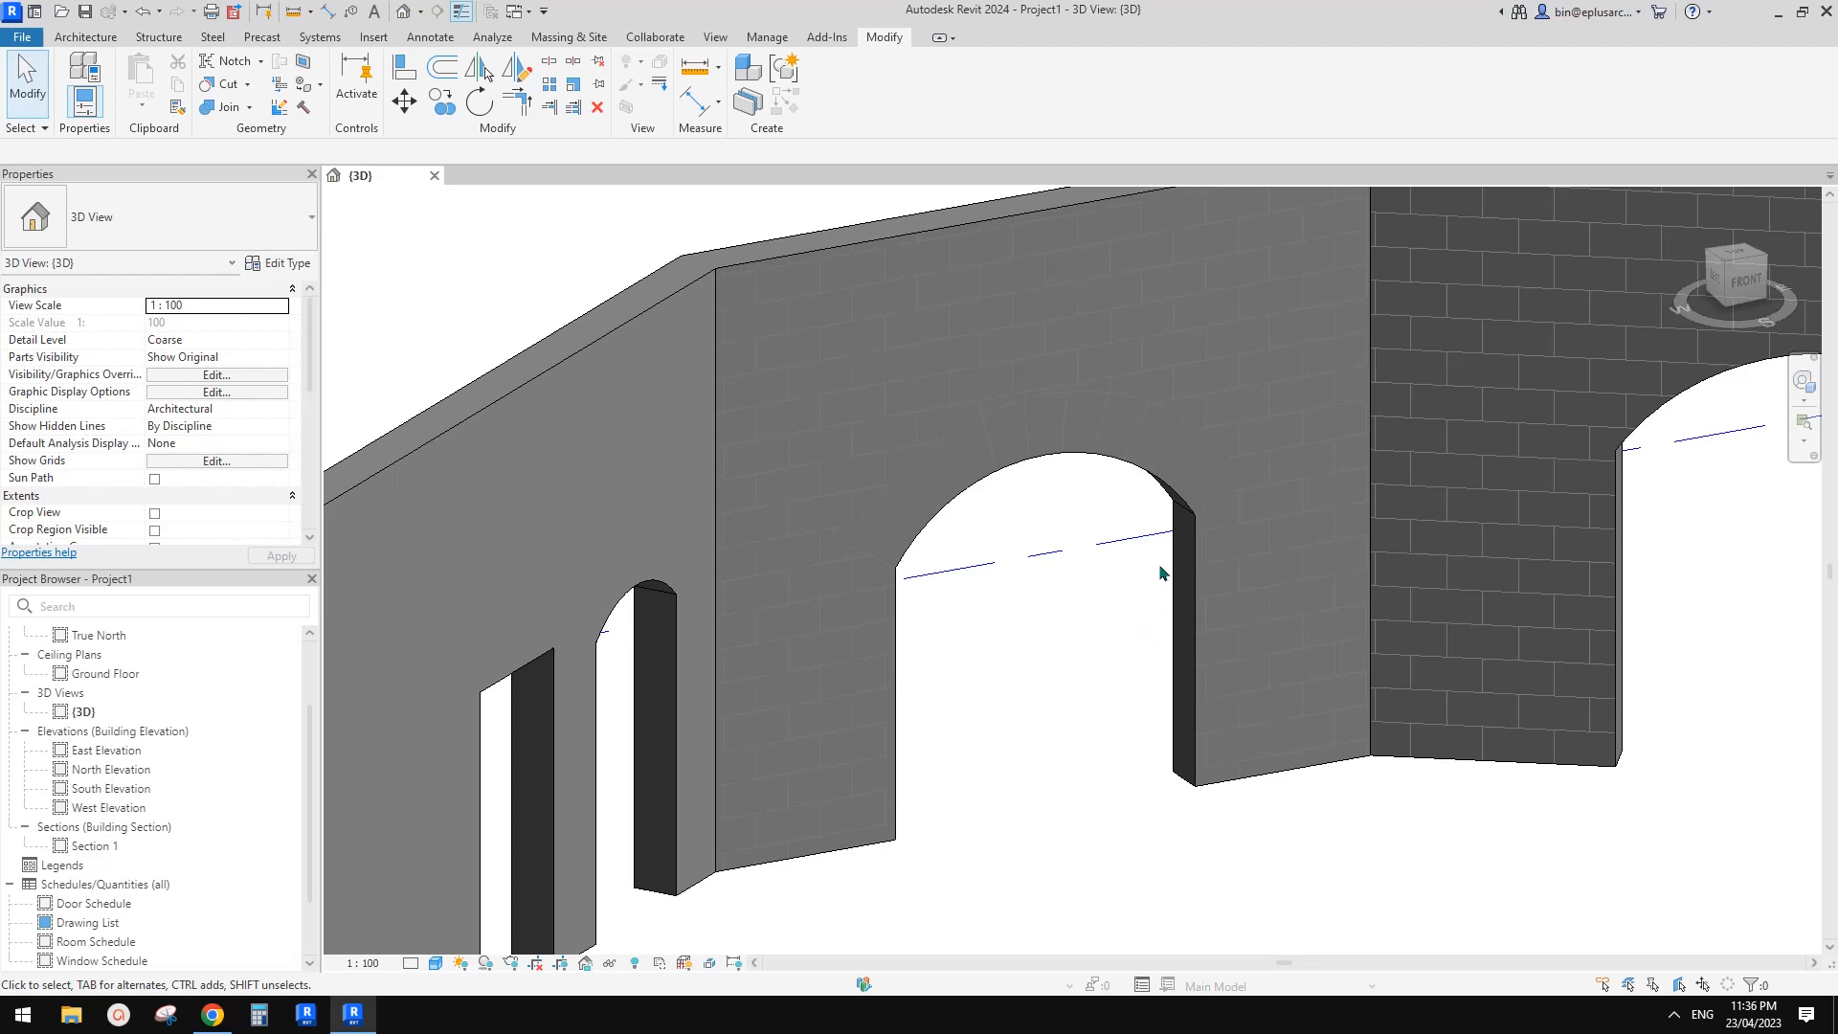
mouse_move(1151, 569)
middle_mouse_down("shift")
mouse_move(1119, 539)
mouse_move(1005, 541)
mouse_move(1064, 544)
middle_mouse_up("shift")
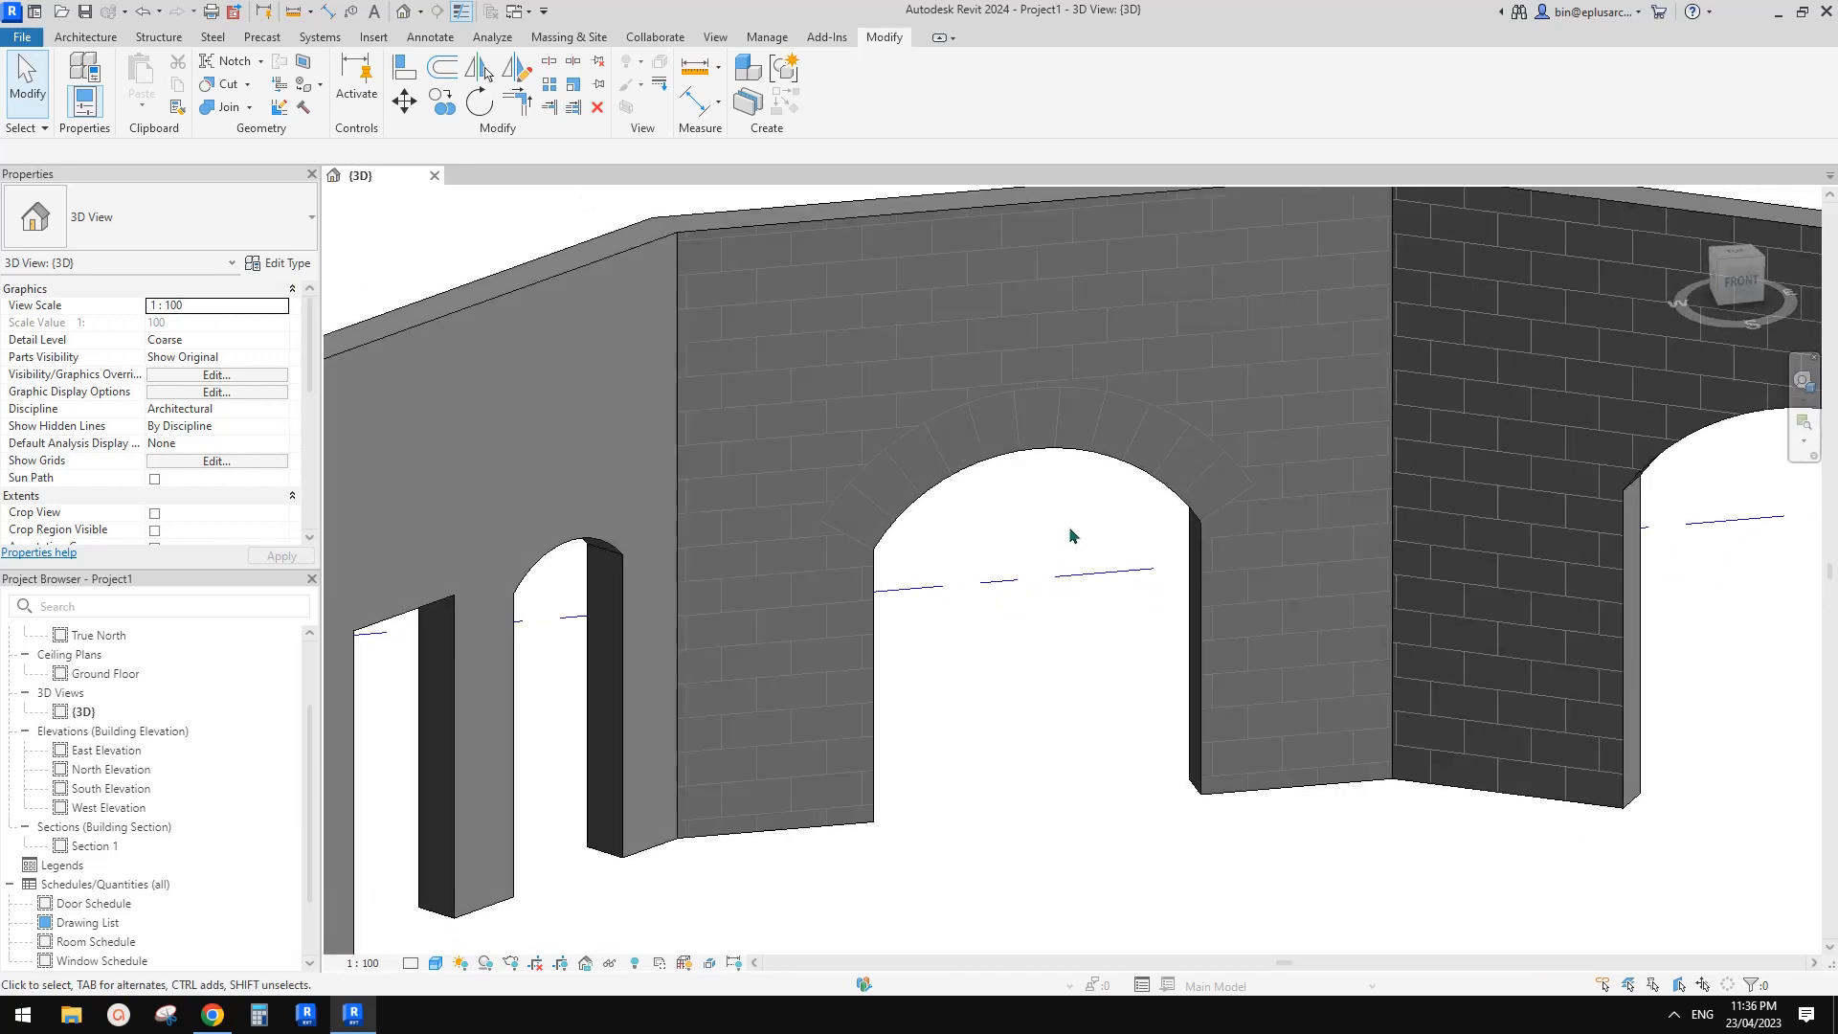
scroll(1066, 521, "up", 2)
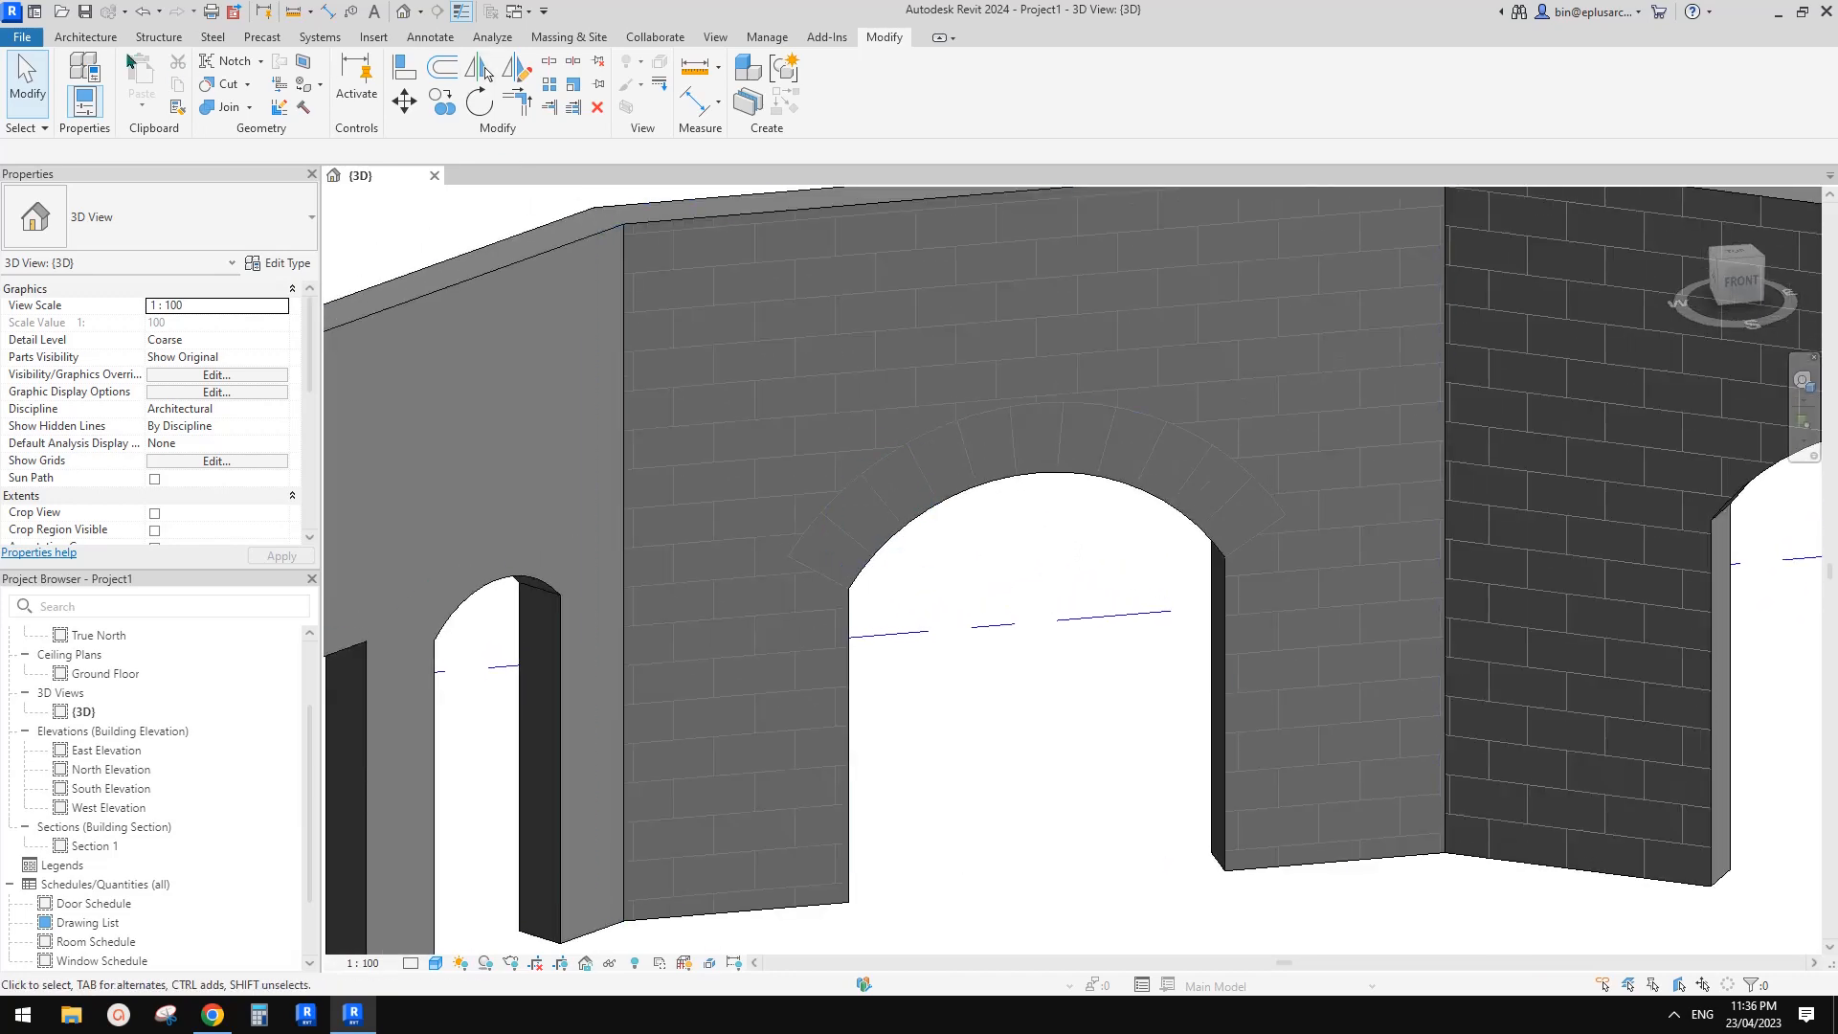
- Try a horizontal wall reveal with the default profile across the stone wall above the arch, and delete it
left_click(85, 37)
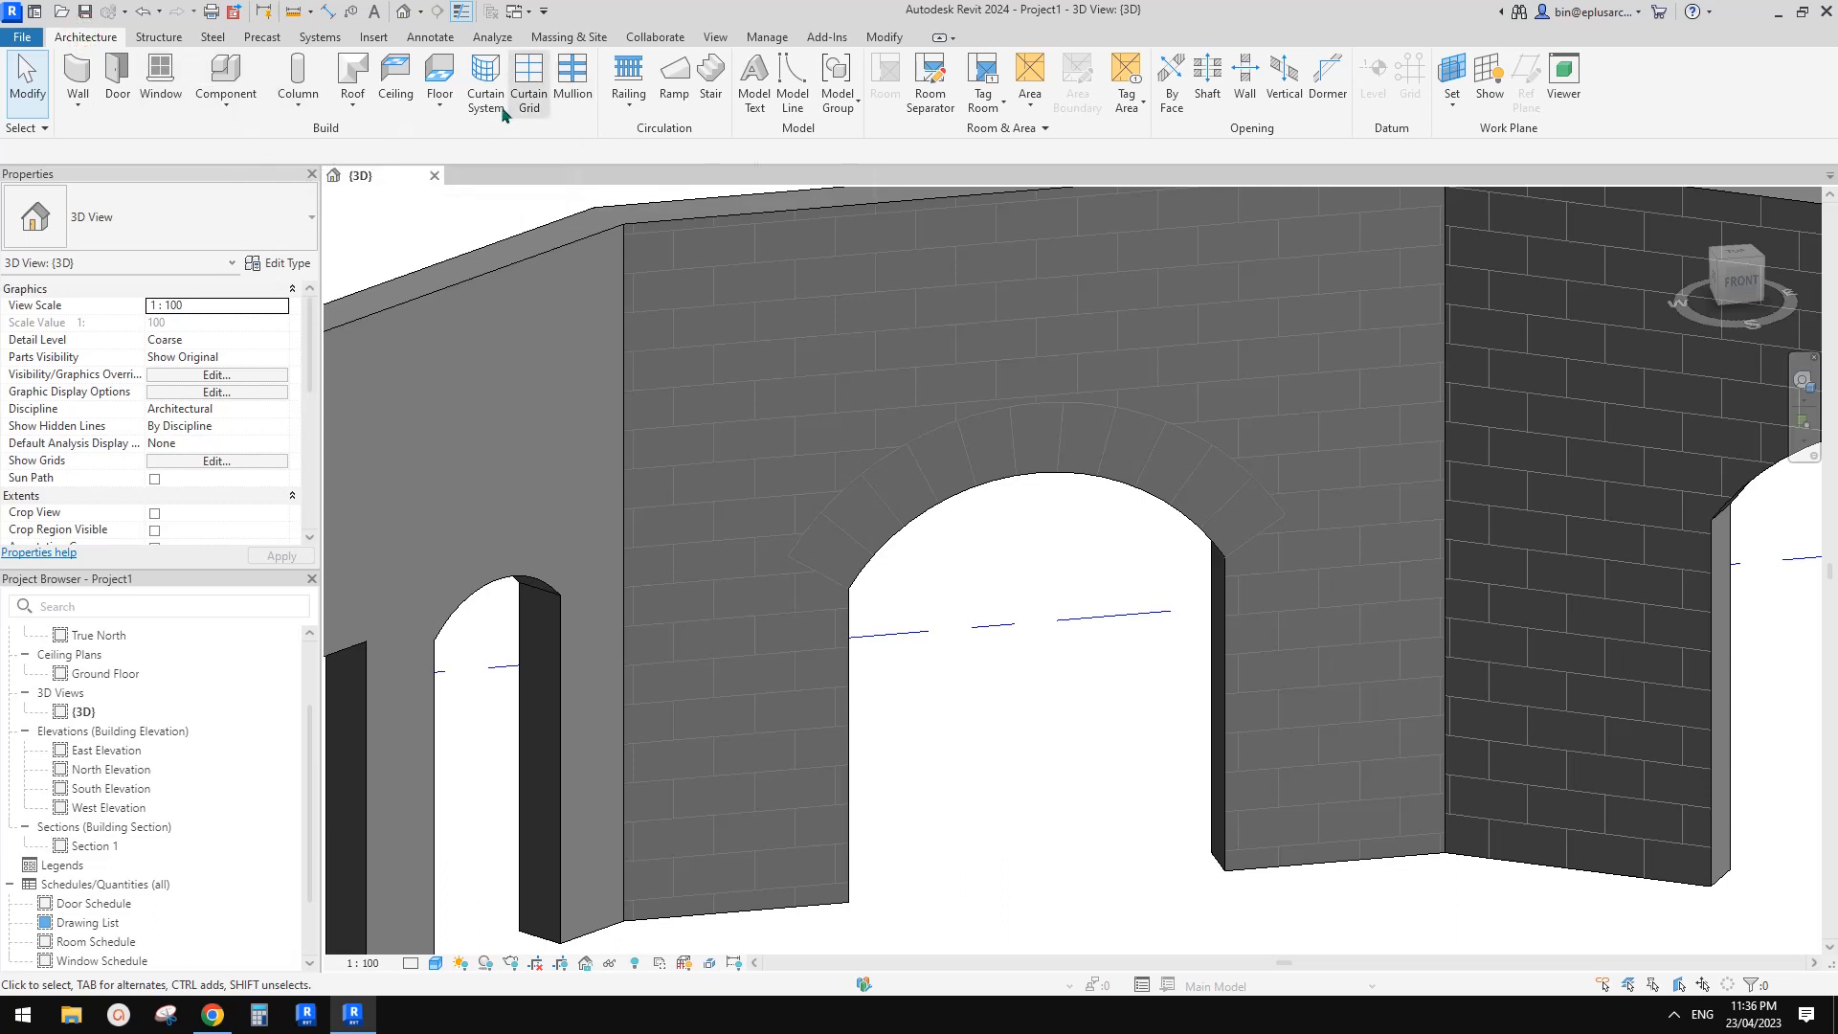
left_click(79, 118)
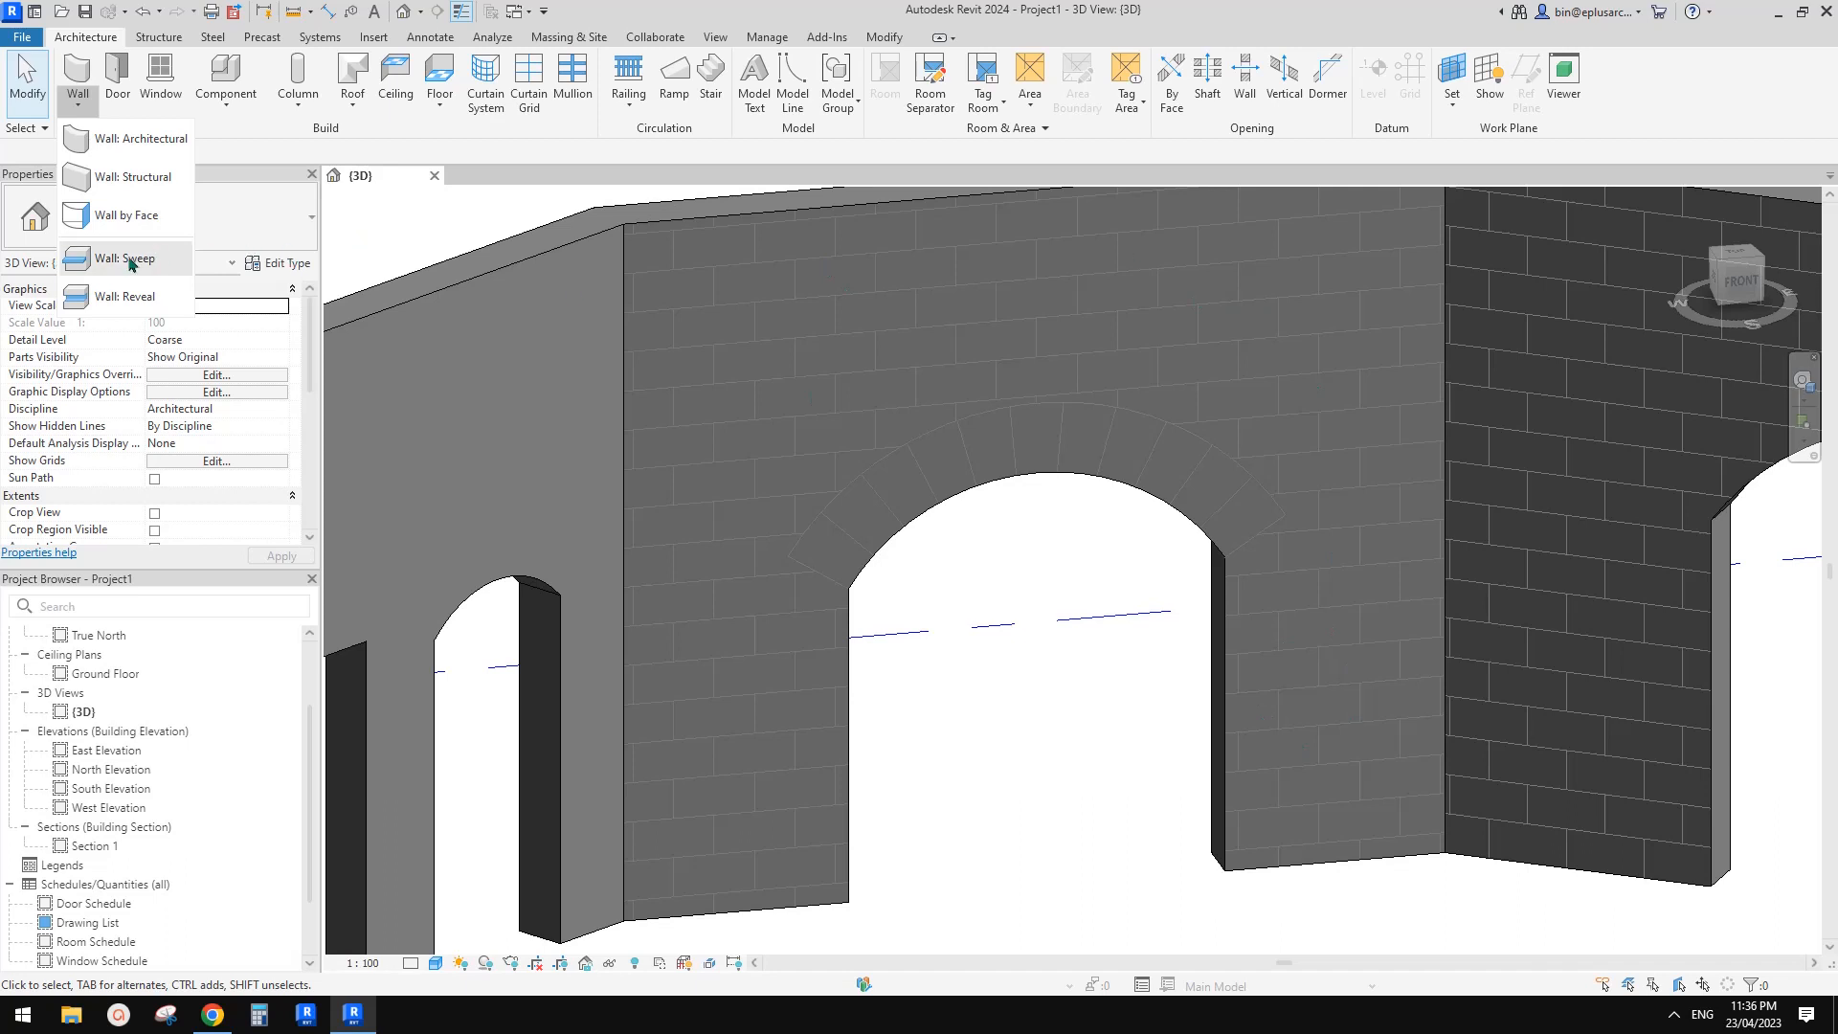
left_click(121, 298)
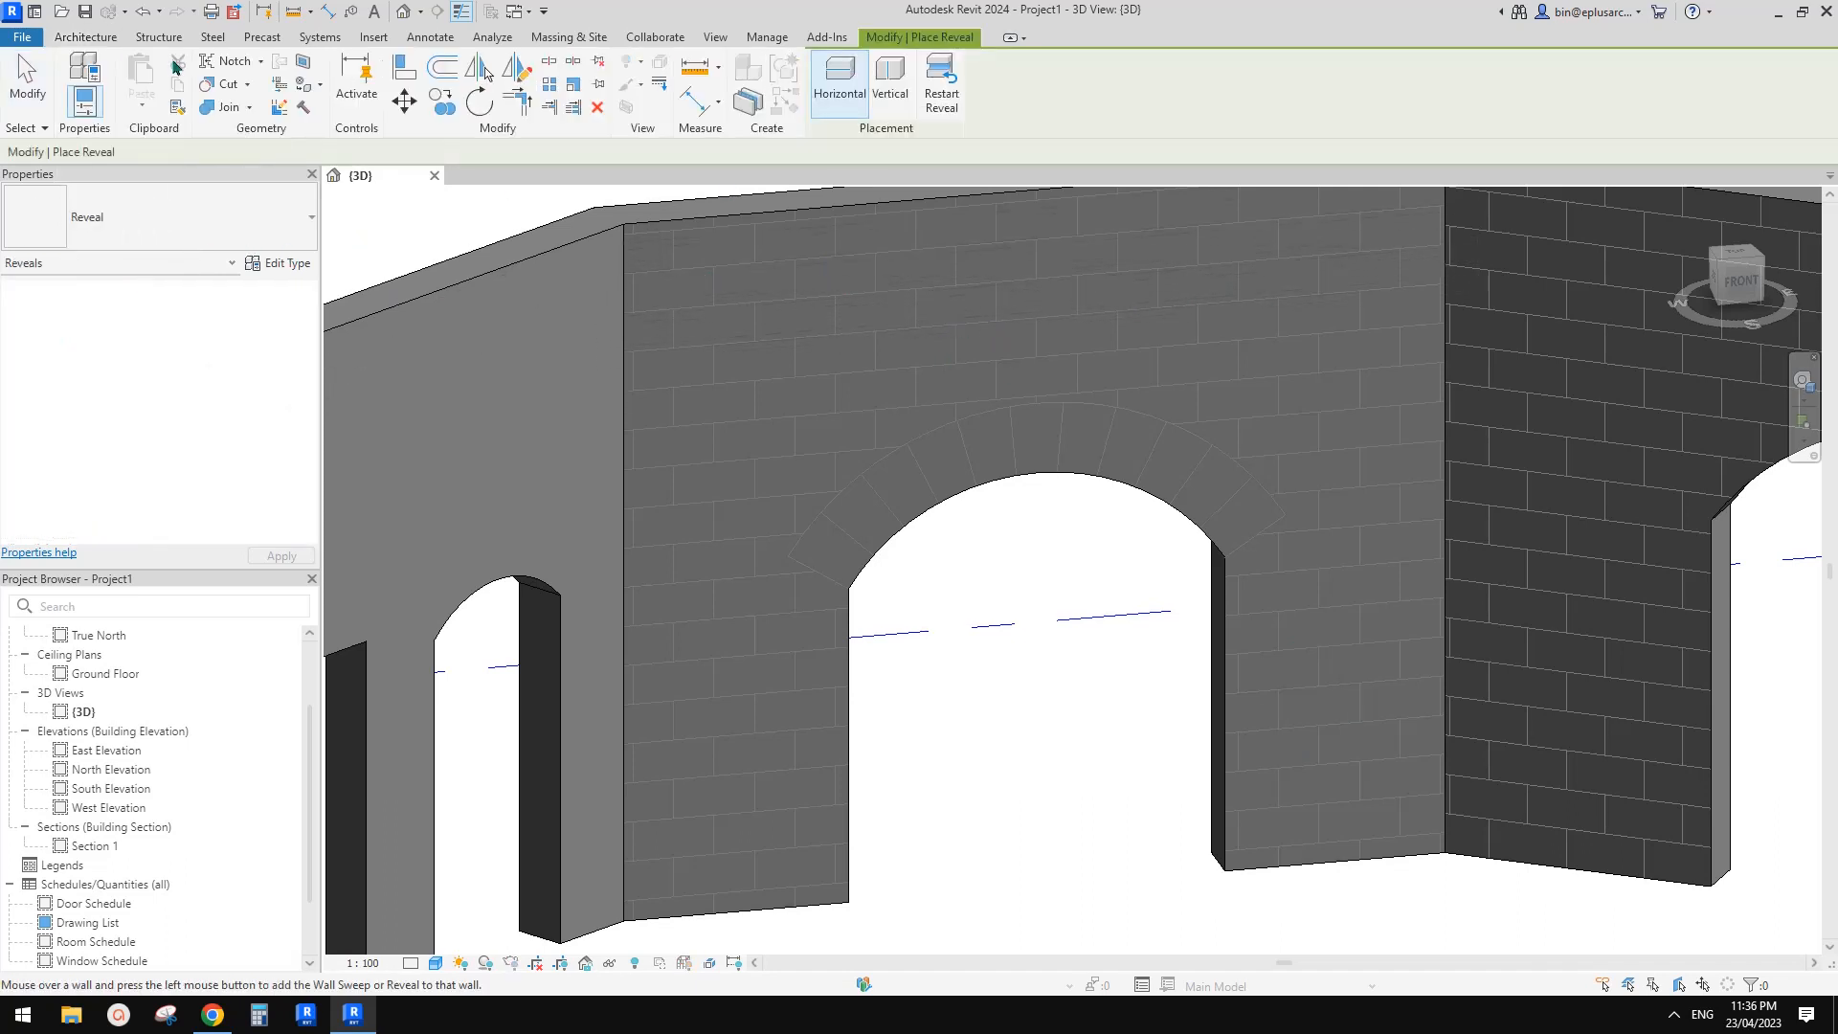
left_click(965, 326)
key("Escape")
left_click(936, 322)
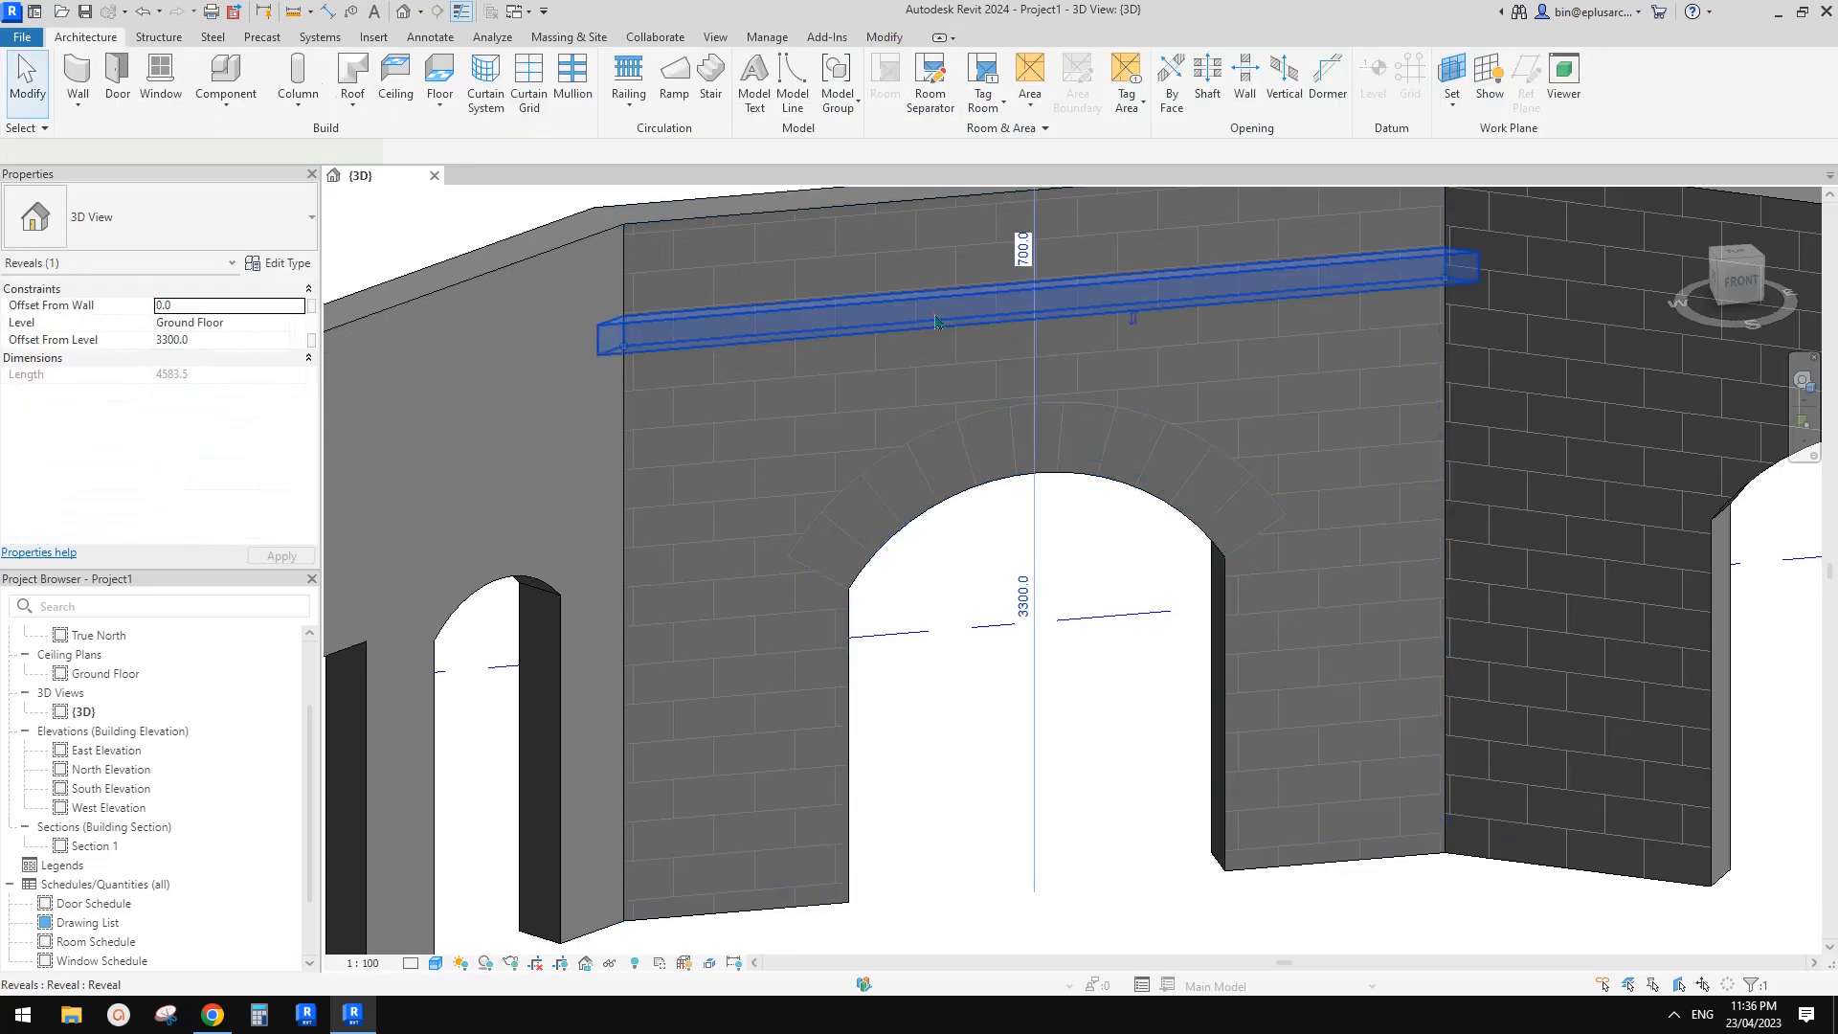
middle_click_drag(936, 322, 1113, 337, "shift")
key("Delete")
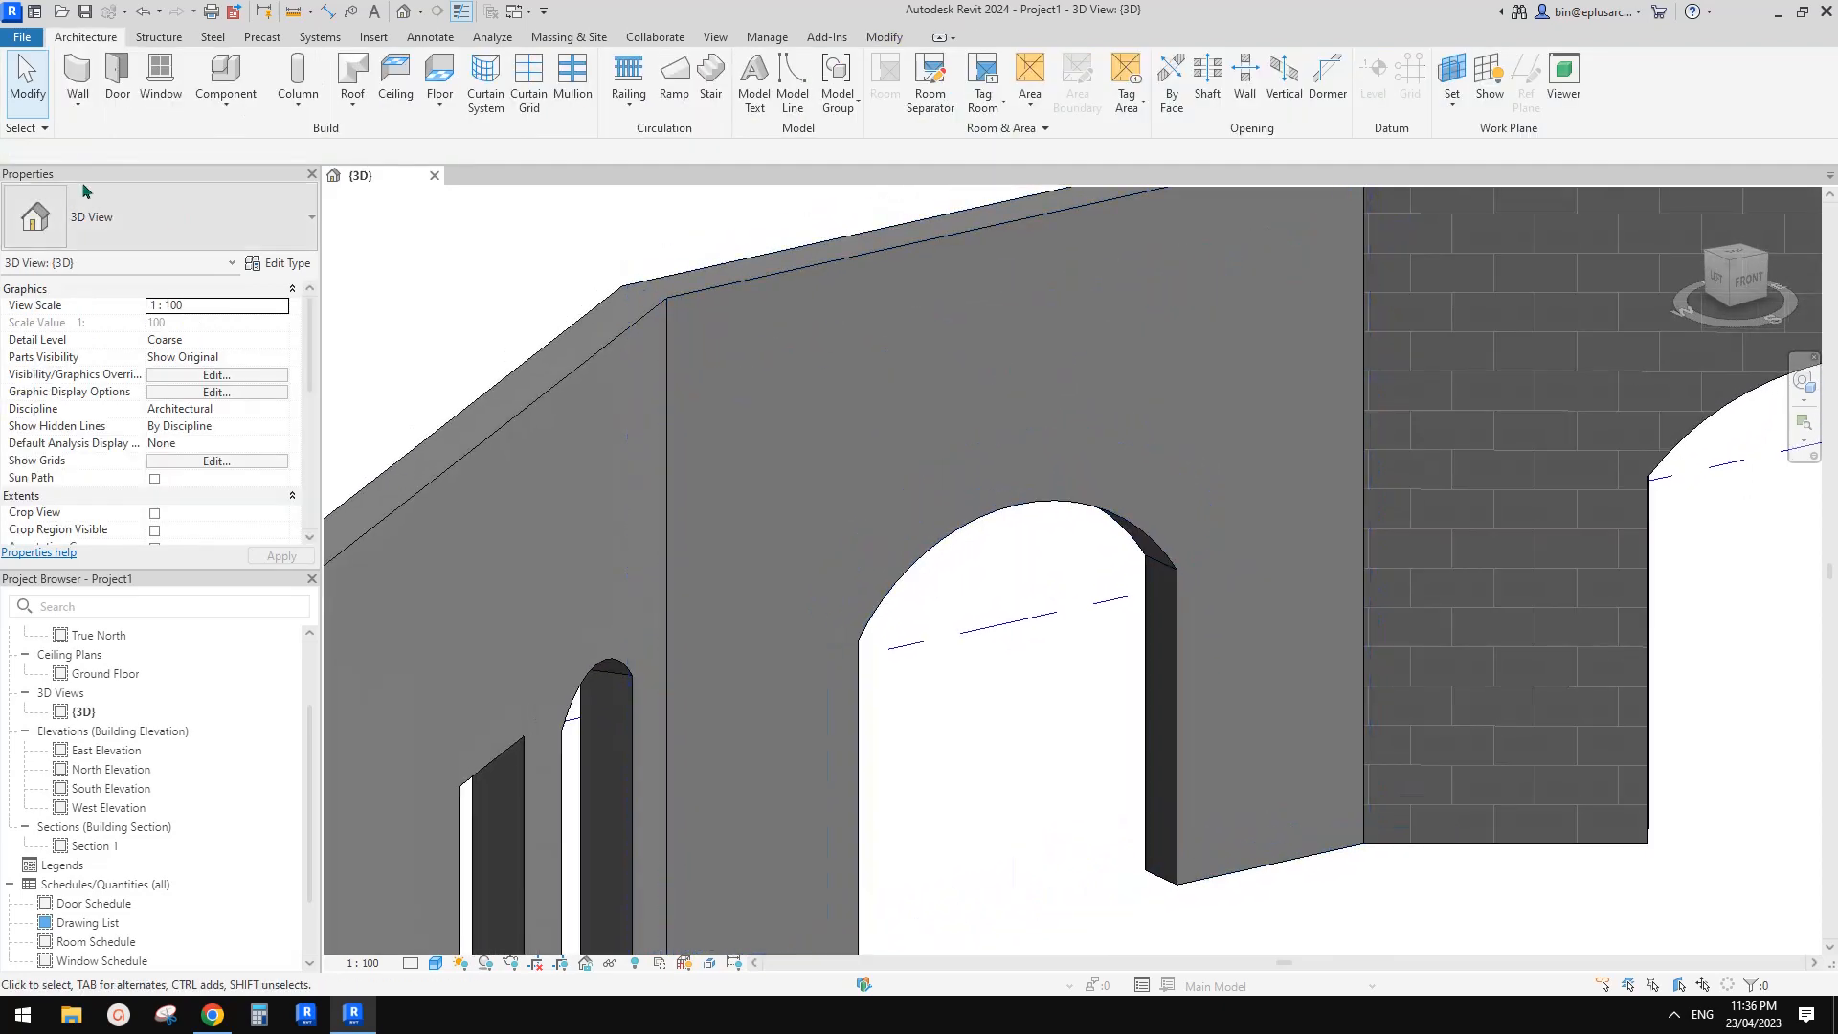
- Create a new family from the Metric Profile-Reveal.rft template
left_click(22, 36)
left_click(119, 113)
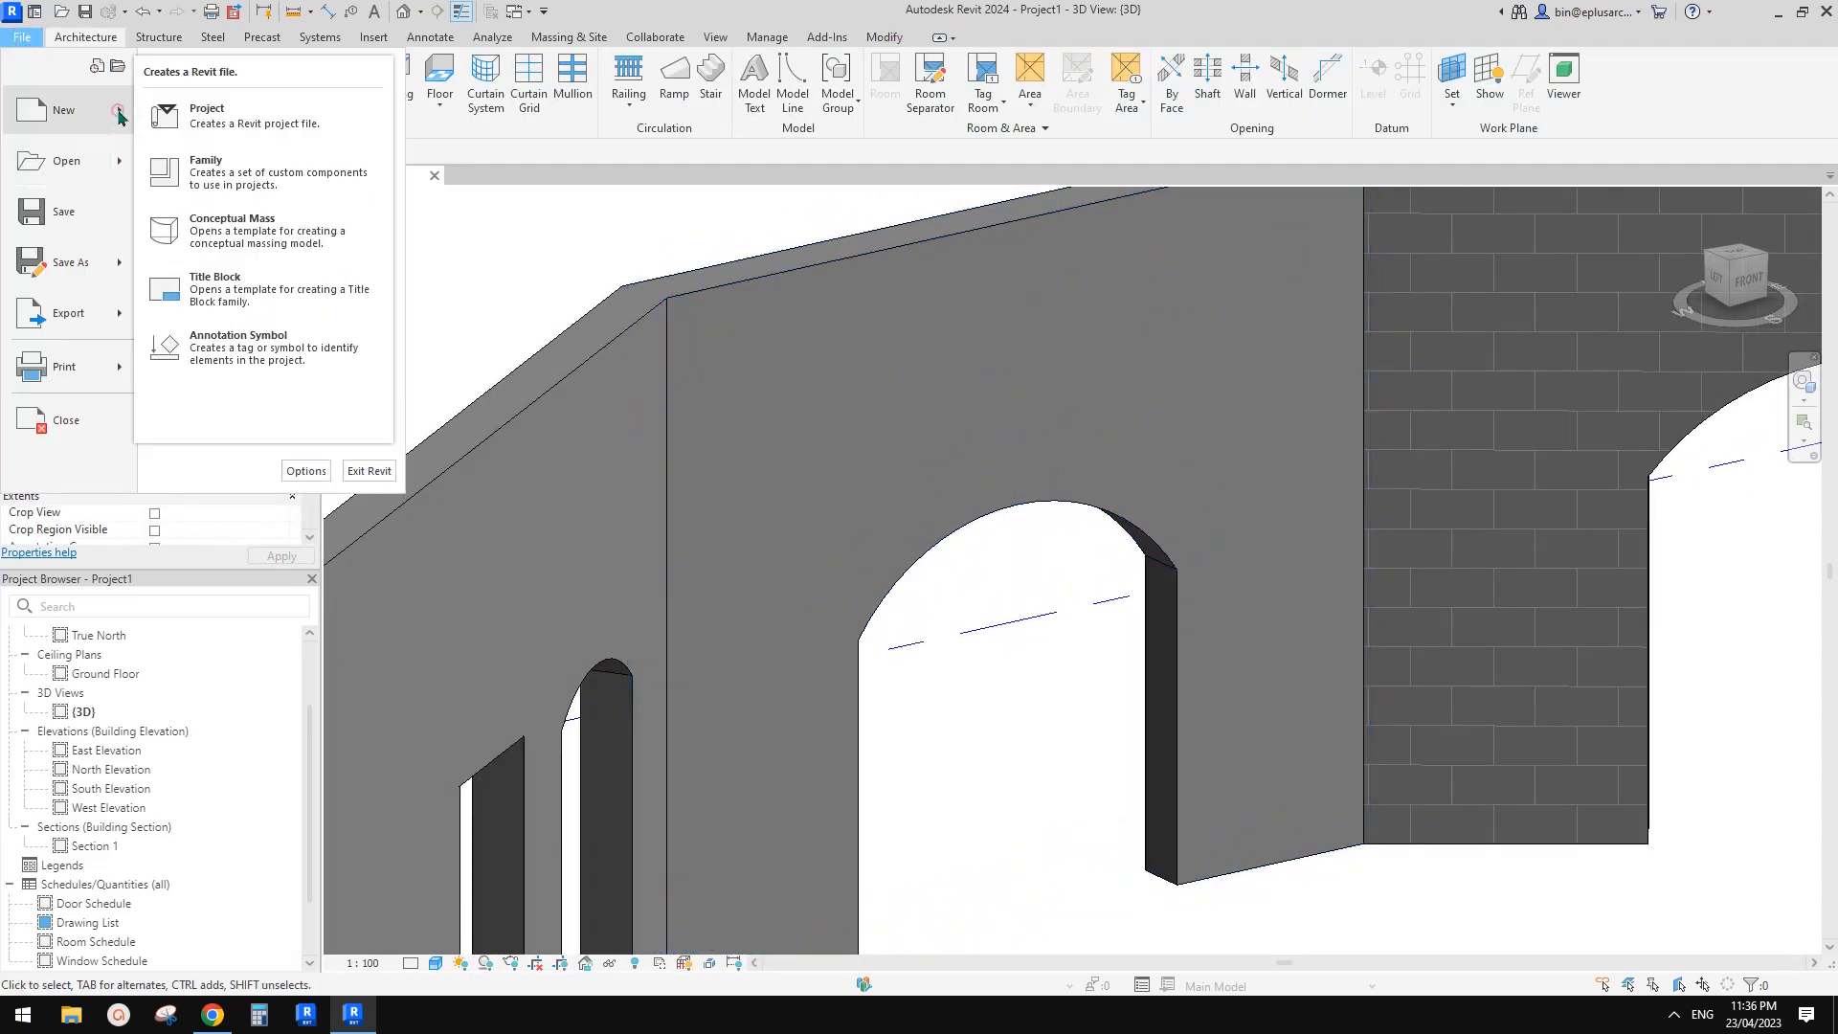
left_click(206, 168)
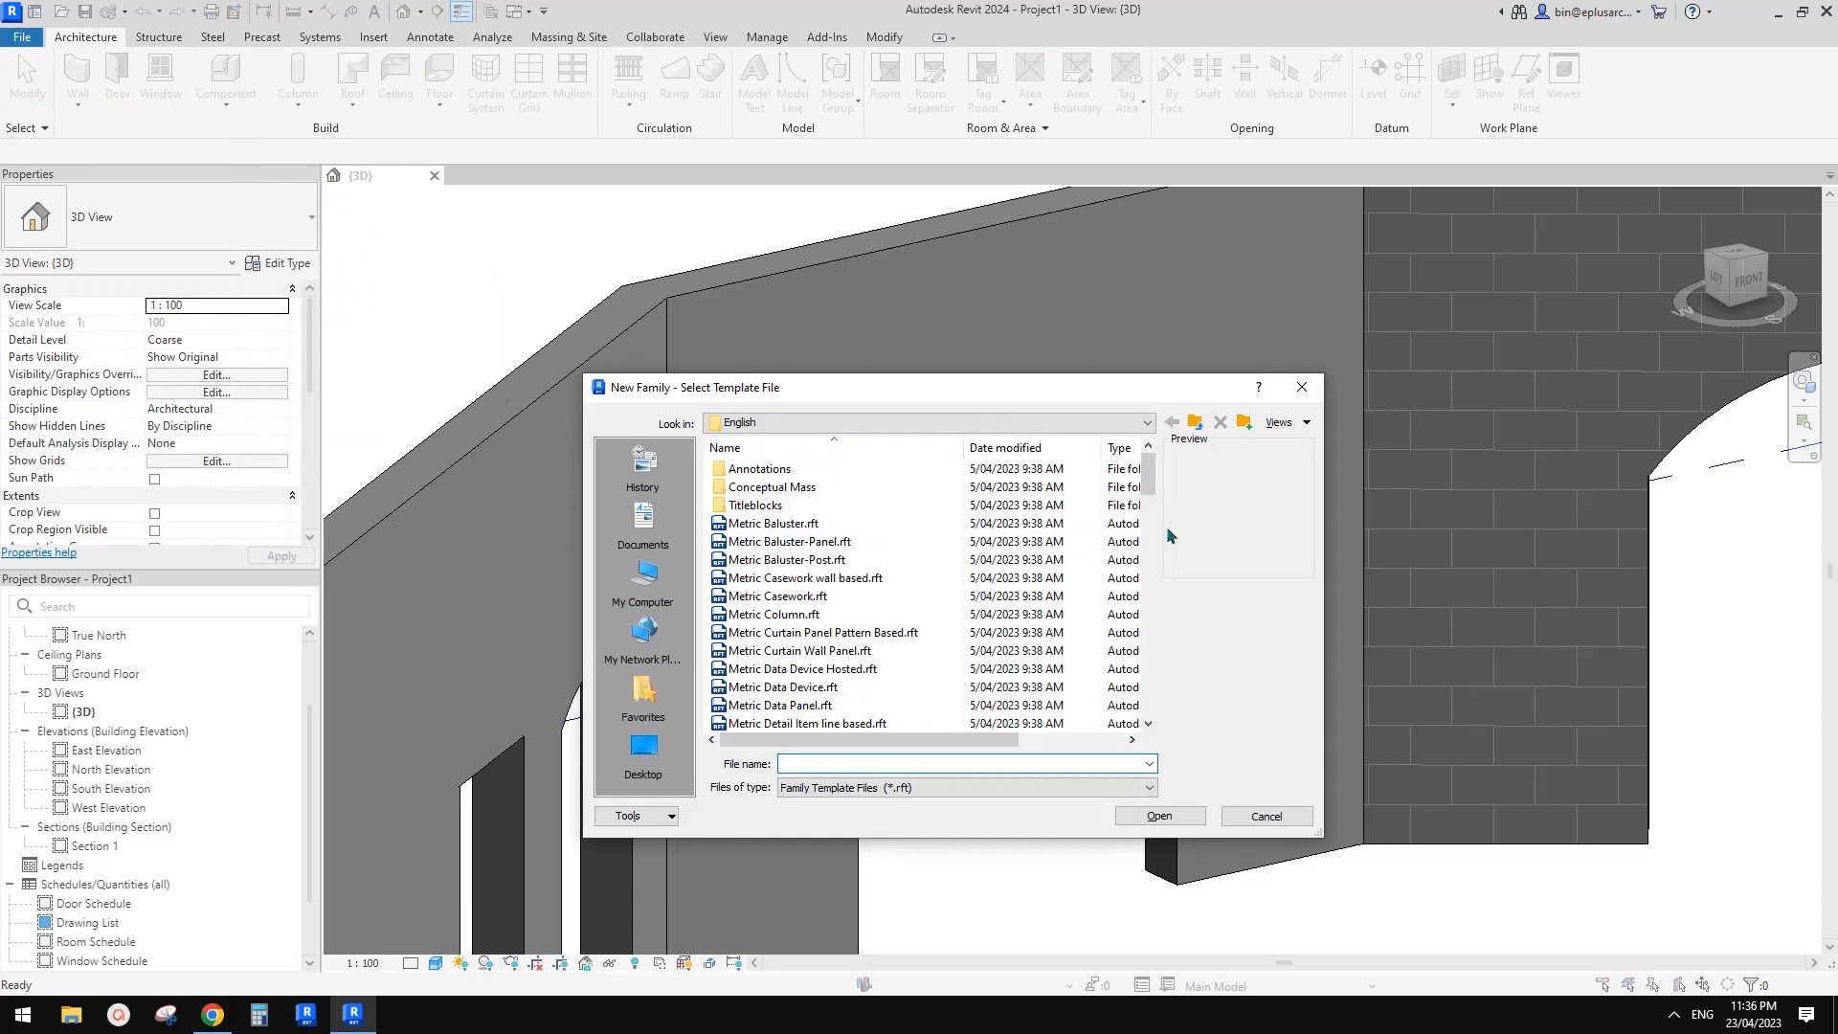
left_click_drag(1150, 480, 1146, 644)
left_click(801, 598)
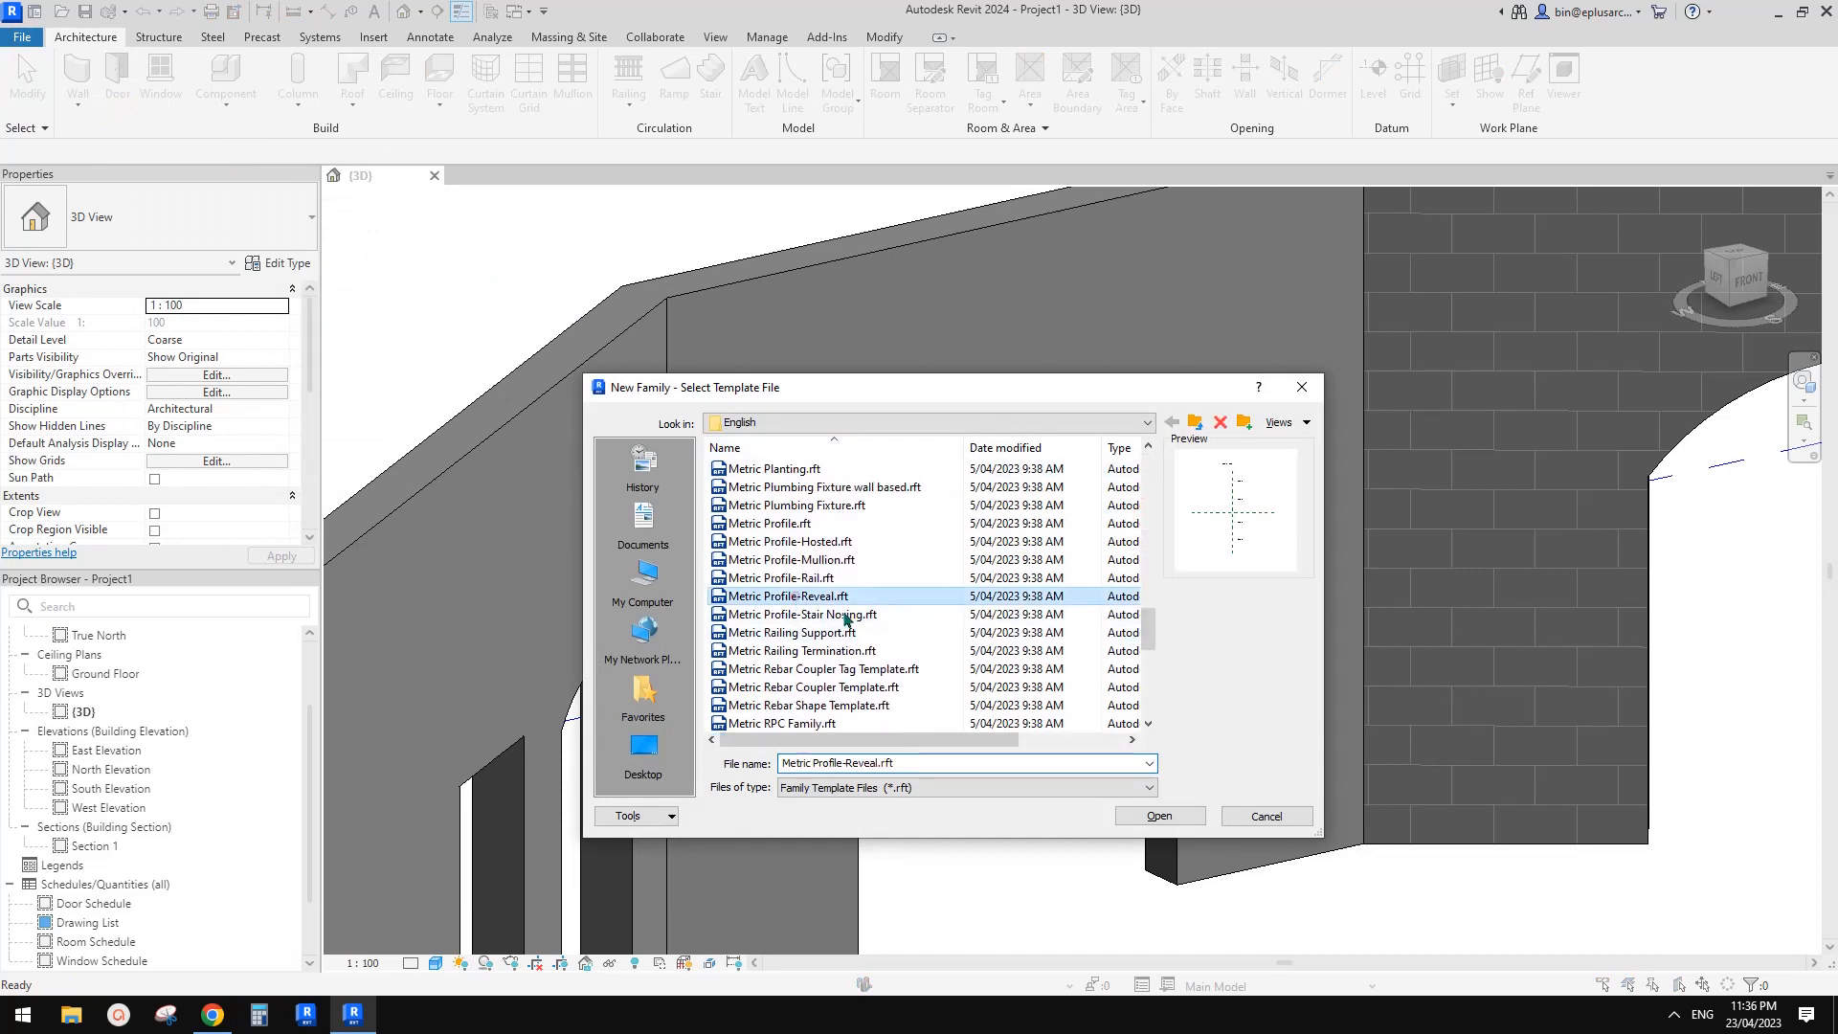
left_click(1163, 816)
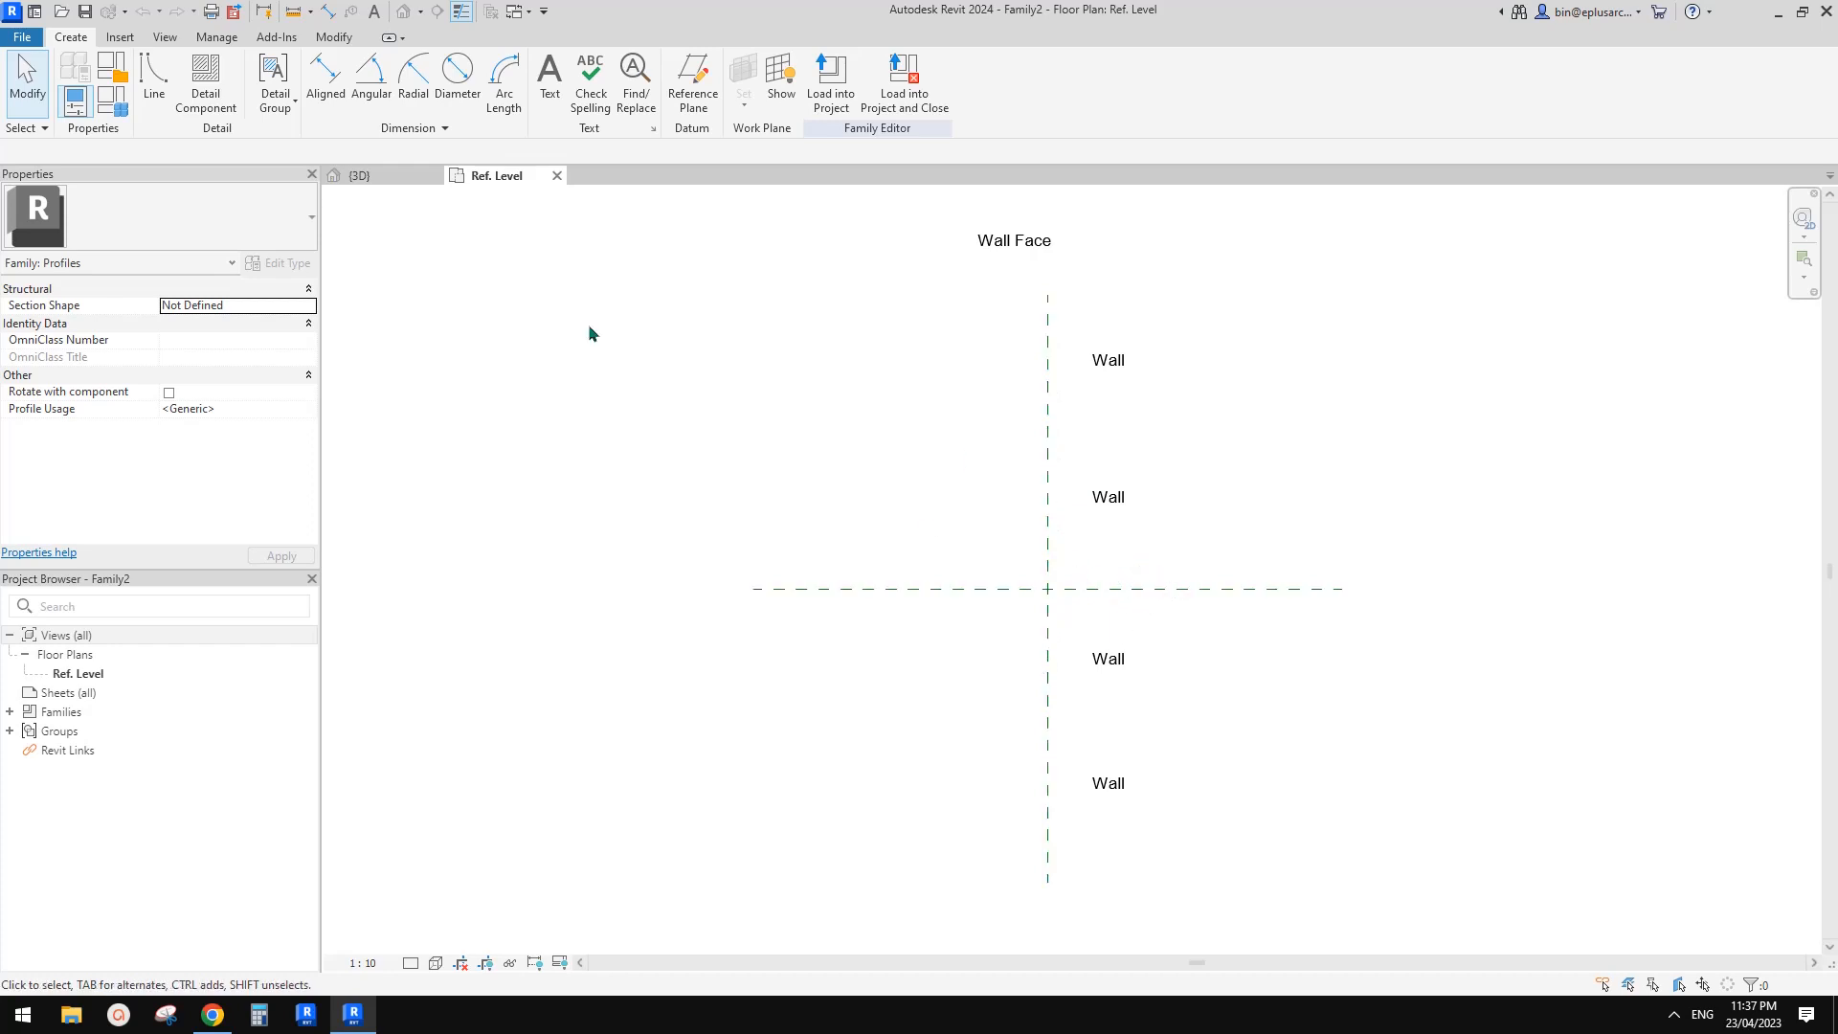
- Sketch a square profile about 15 mm wide and high from the intersection of the reference planes, on the wall side
left_click(153, 78)
scroll(988, 562, "up", 4)
scroll(988, 562, "up", 1)
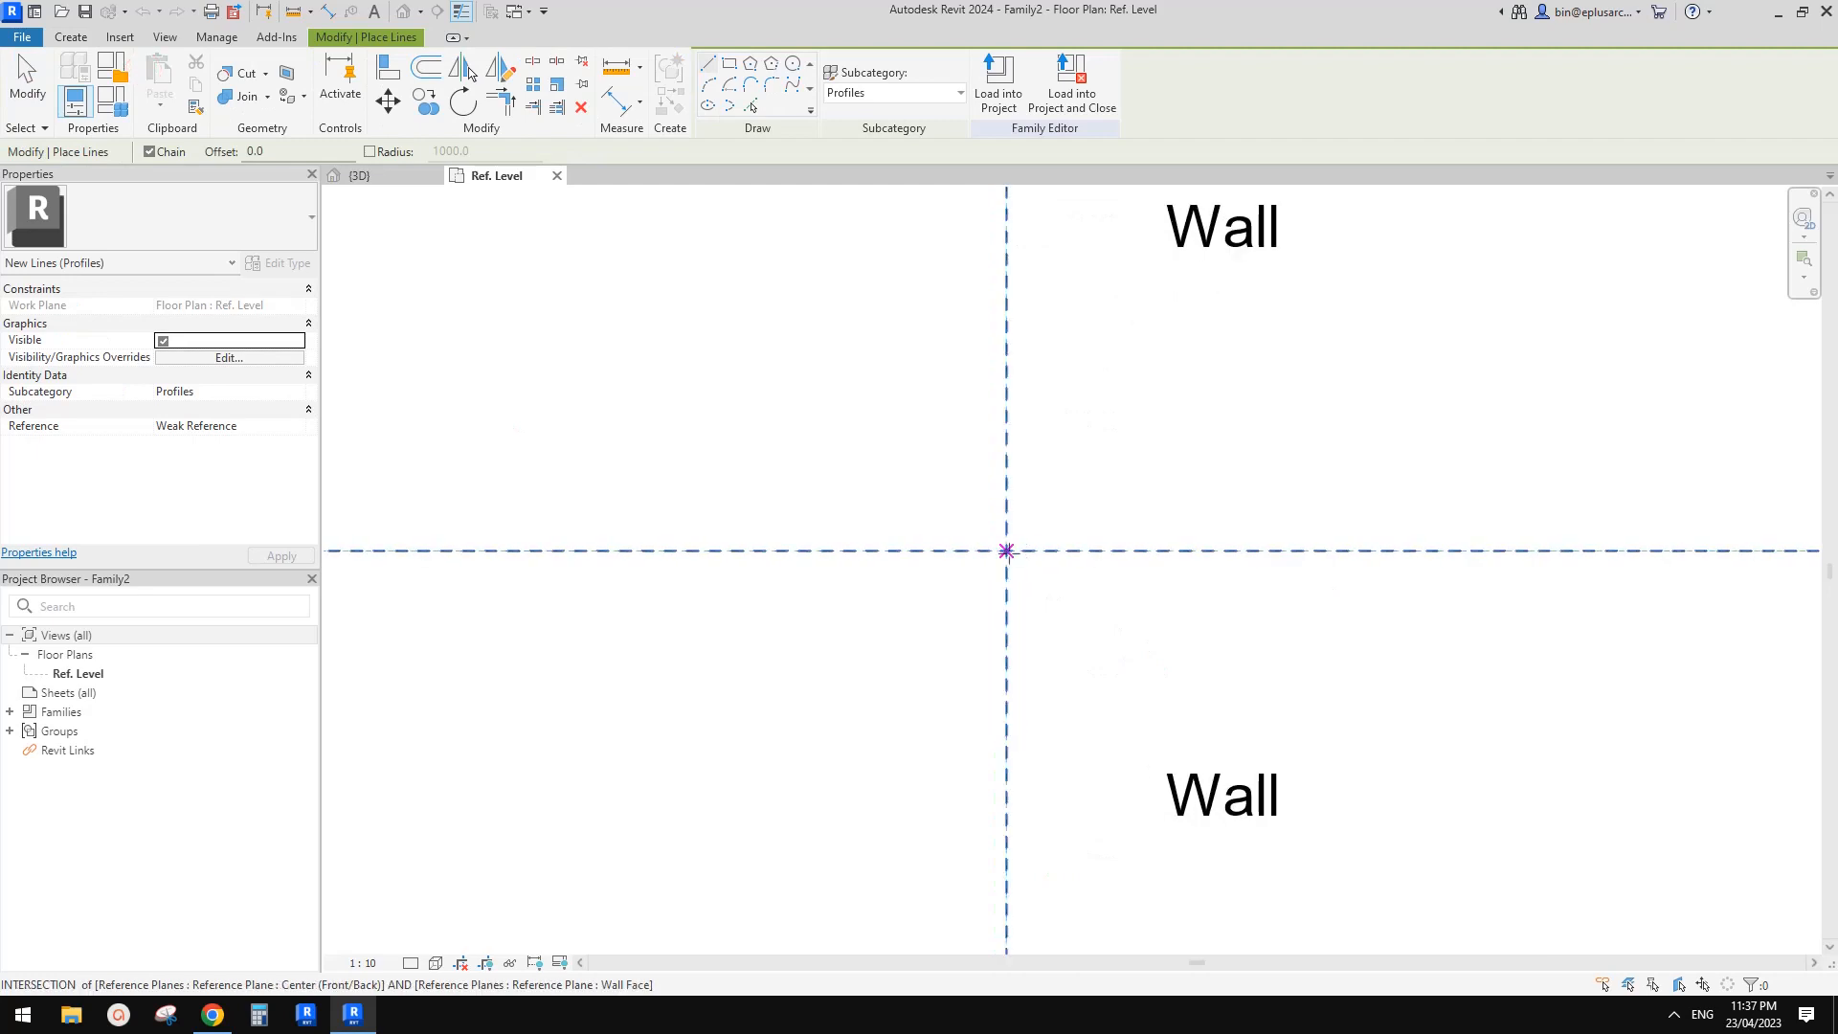
left_click(1006, 552)
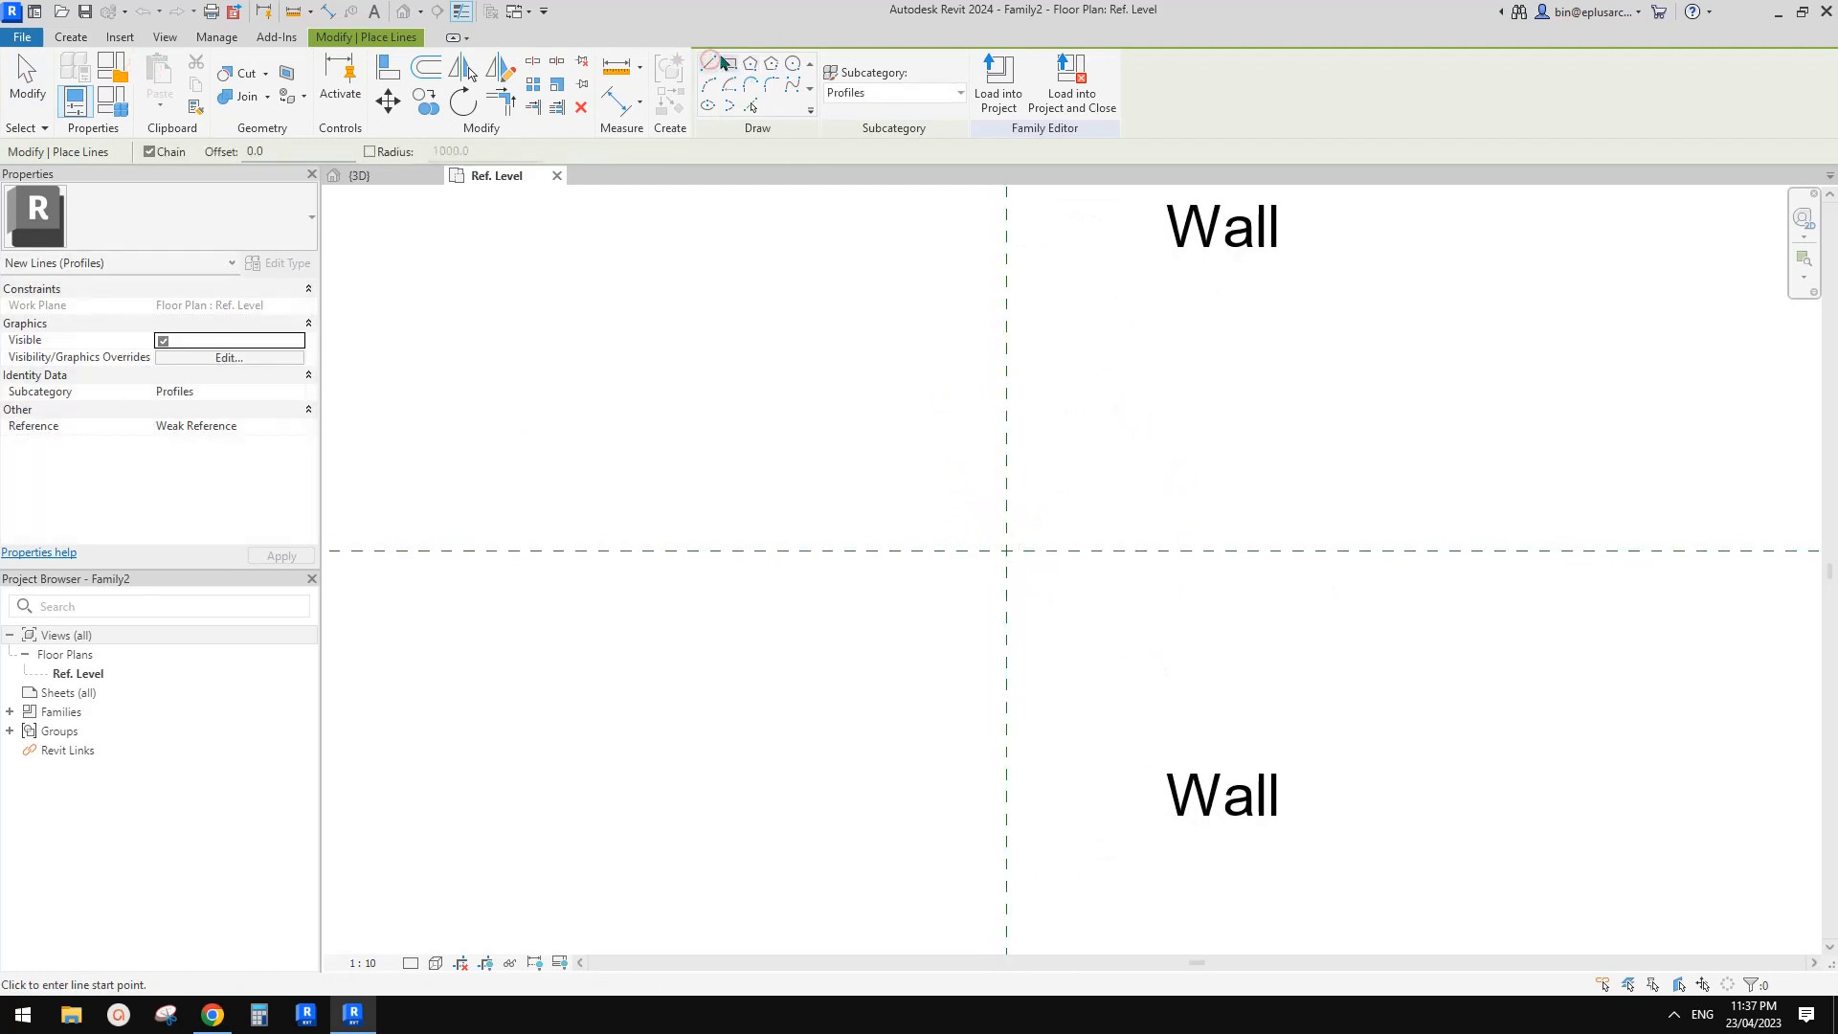
left_click(730, 64)
left_click(1008, 551)
left_click(1035, 525)
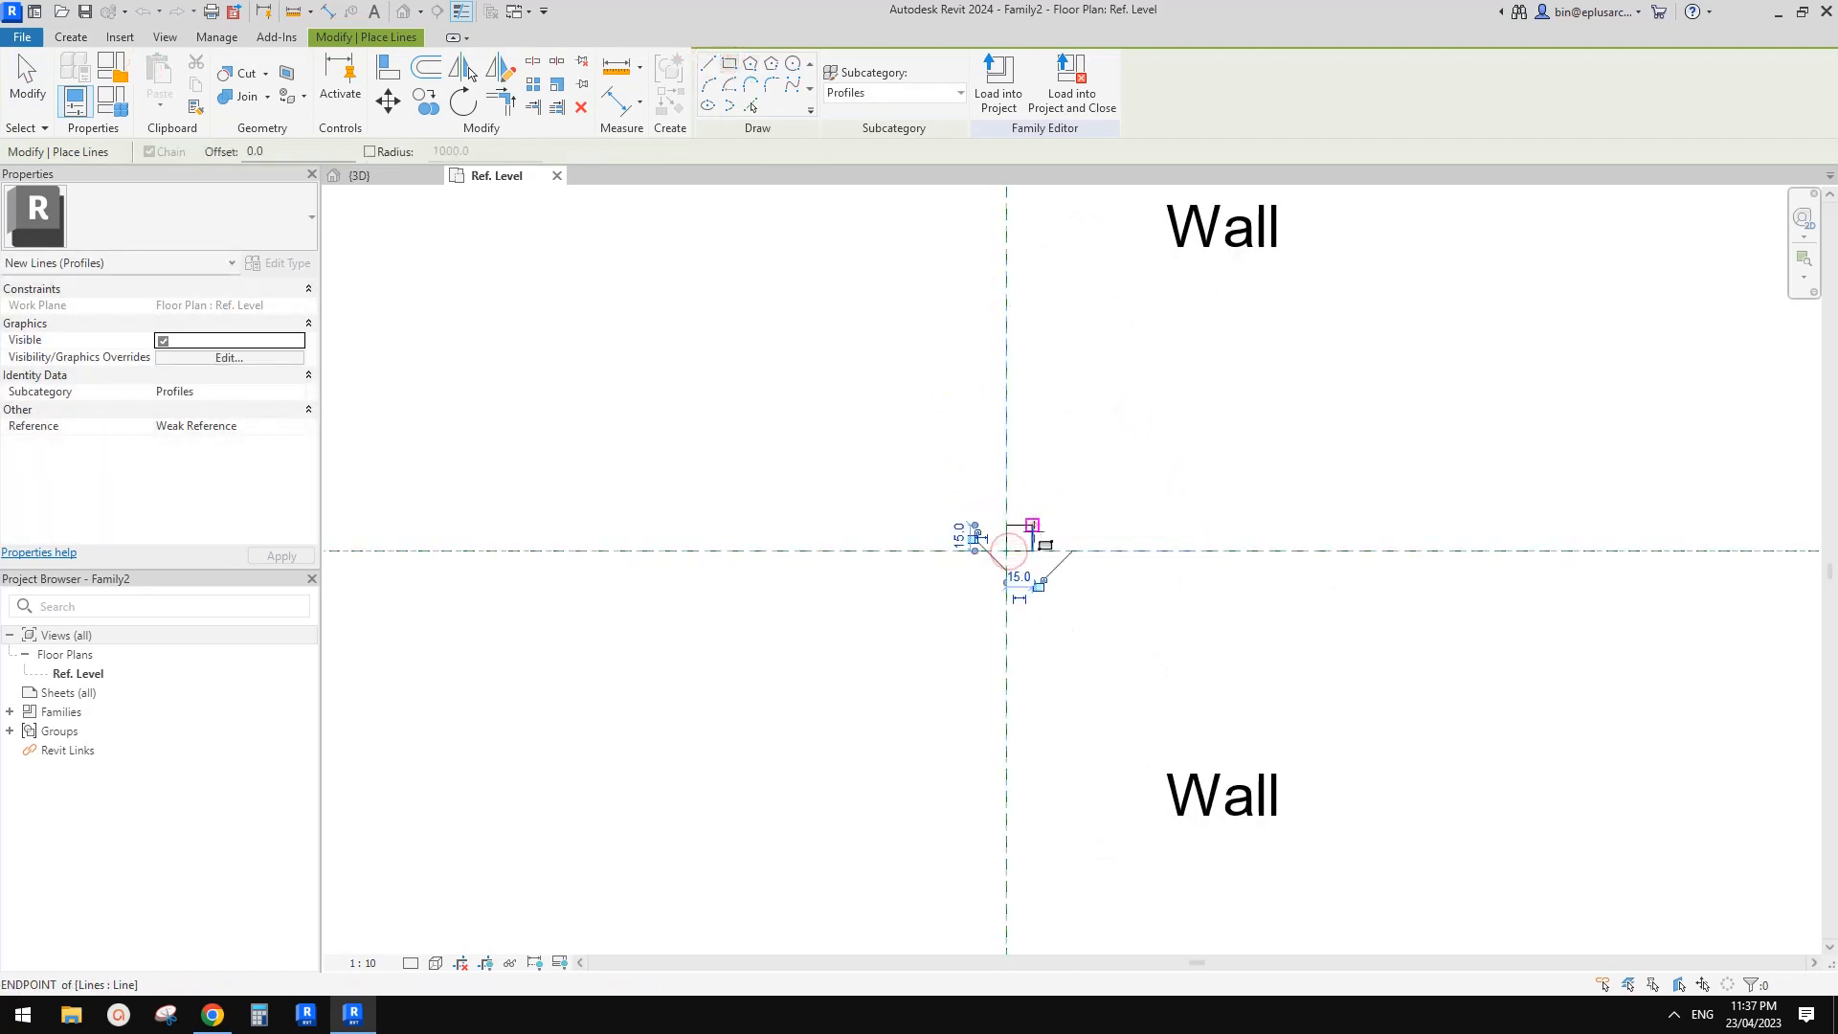
scroll(1036, 530, "up", 2)
key("Escape")
key("Escape")
- Set the square profile's width and height to 10 mm each
left_click(1031, 544)
left_click(1008, 591)
type("1")
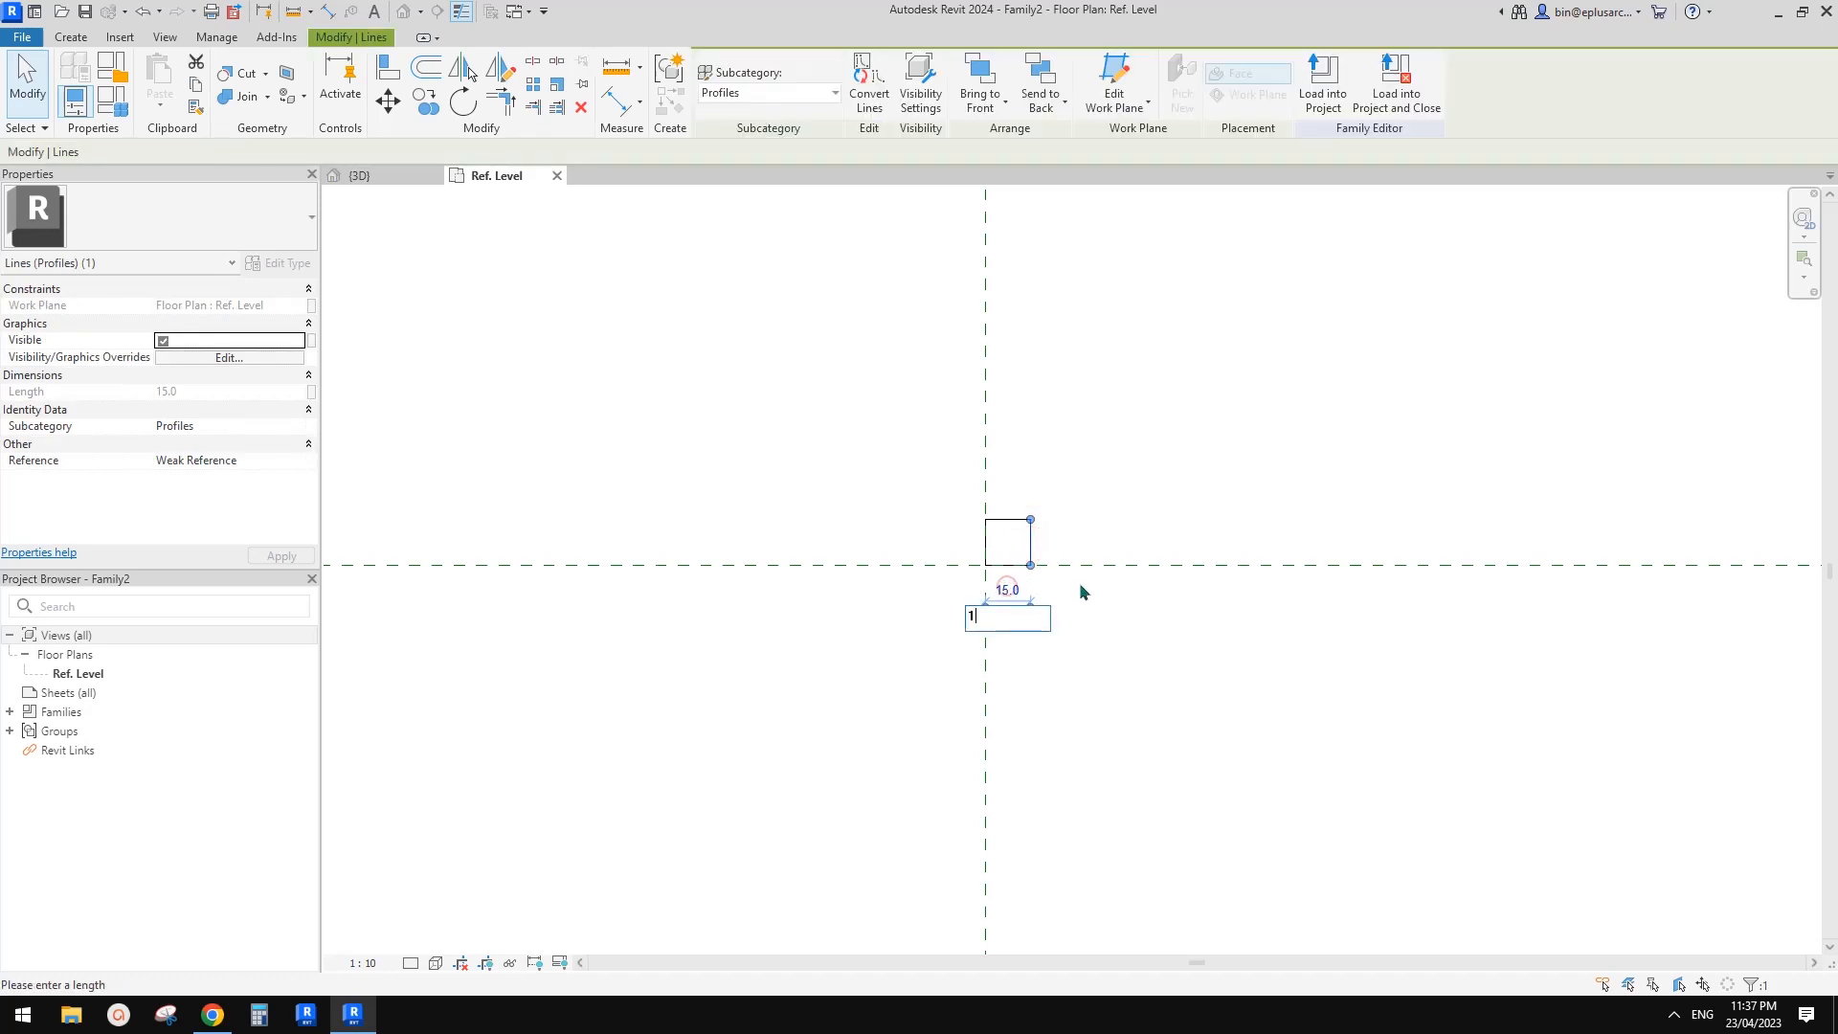
type("0")
key("Return")
left_click(1125, 455)
left_click(999, 519)
left_click(1040, 538)
type("1")
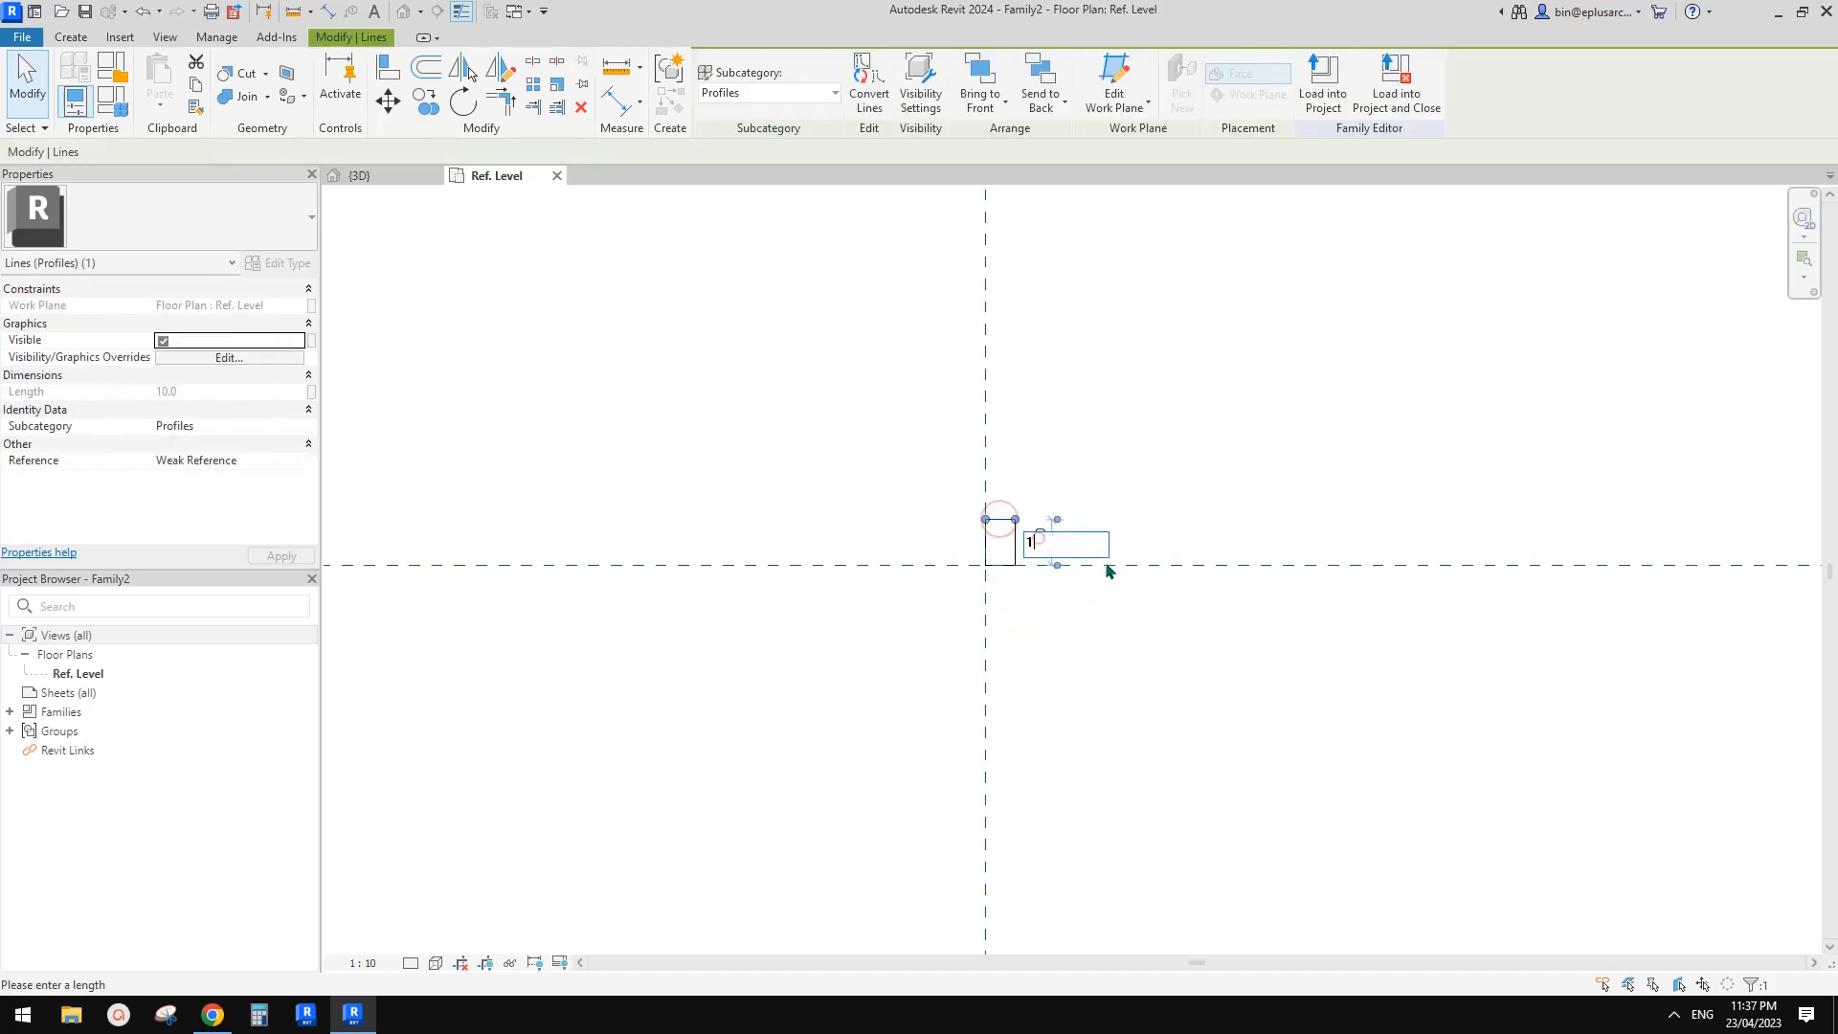
key("Return")
left_click(1146, 491)
- Move the whole square profile down by half its height so it is centred on the horizontal reference plane
left_click_drag(948, 490, 1039, 573)
middle_click_drag(1042, 565, 1038, 581)
key("m")
key("v")
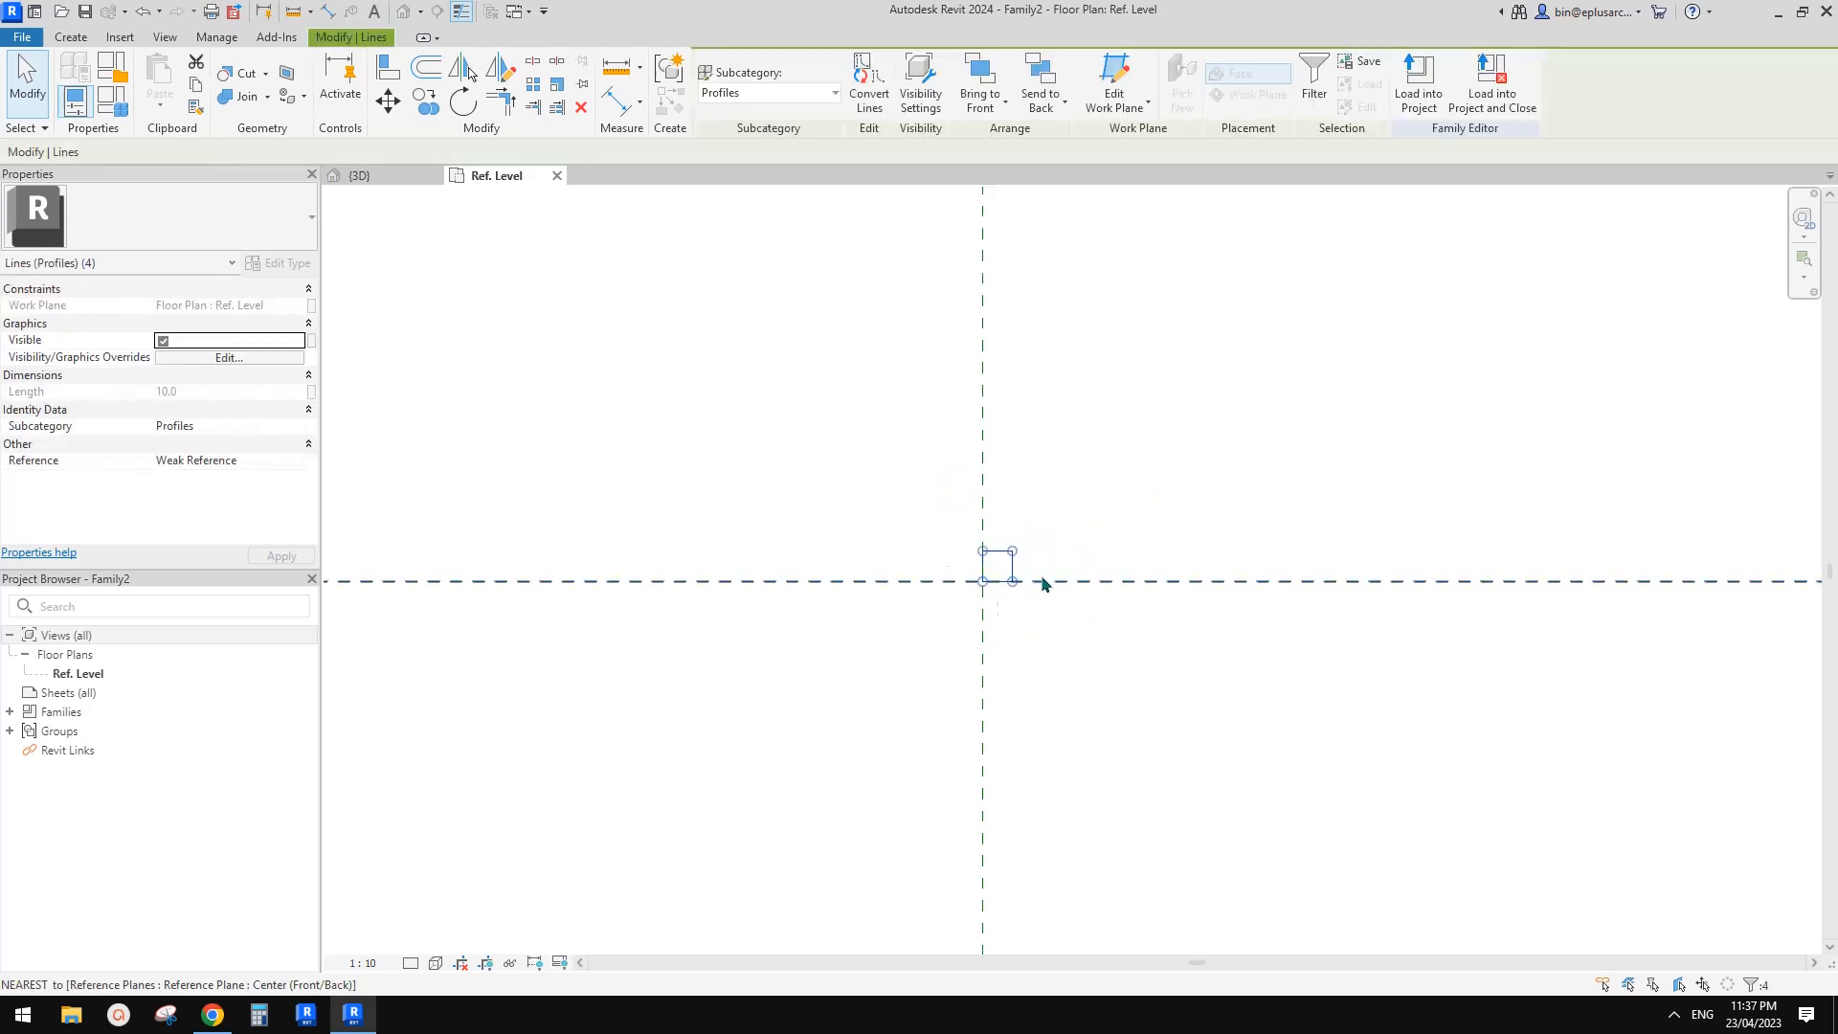
left_click(1013, 565)
left_click(1013, 581)
scroll(1001, 592, "down", 1)
key("Escape")
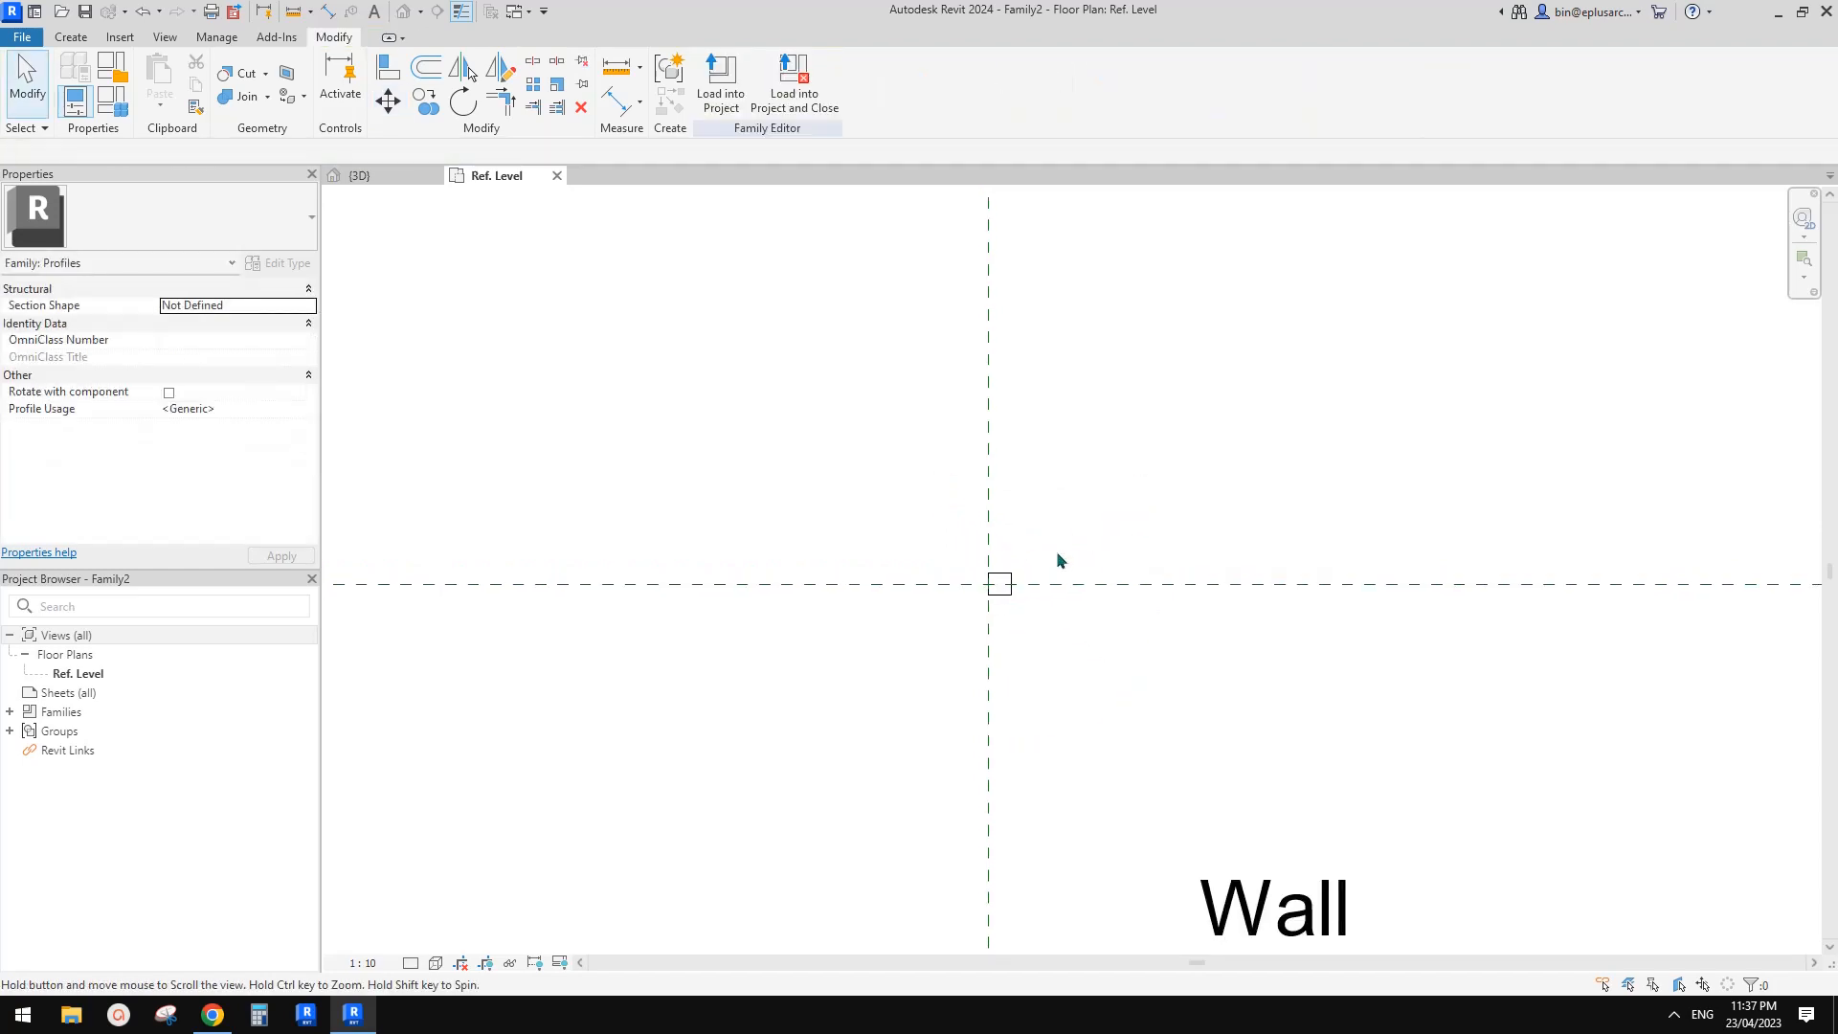
- Load the profile into the project and set the wall Reveal type's profile to Family2 : Family2
left_click(721, 81)
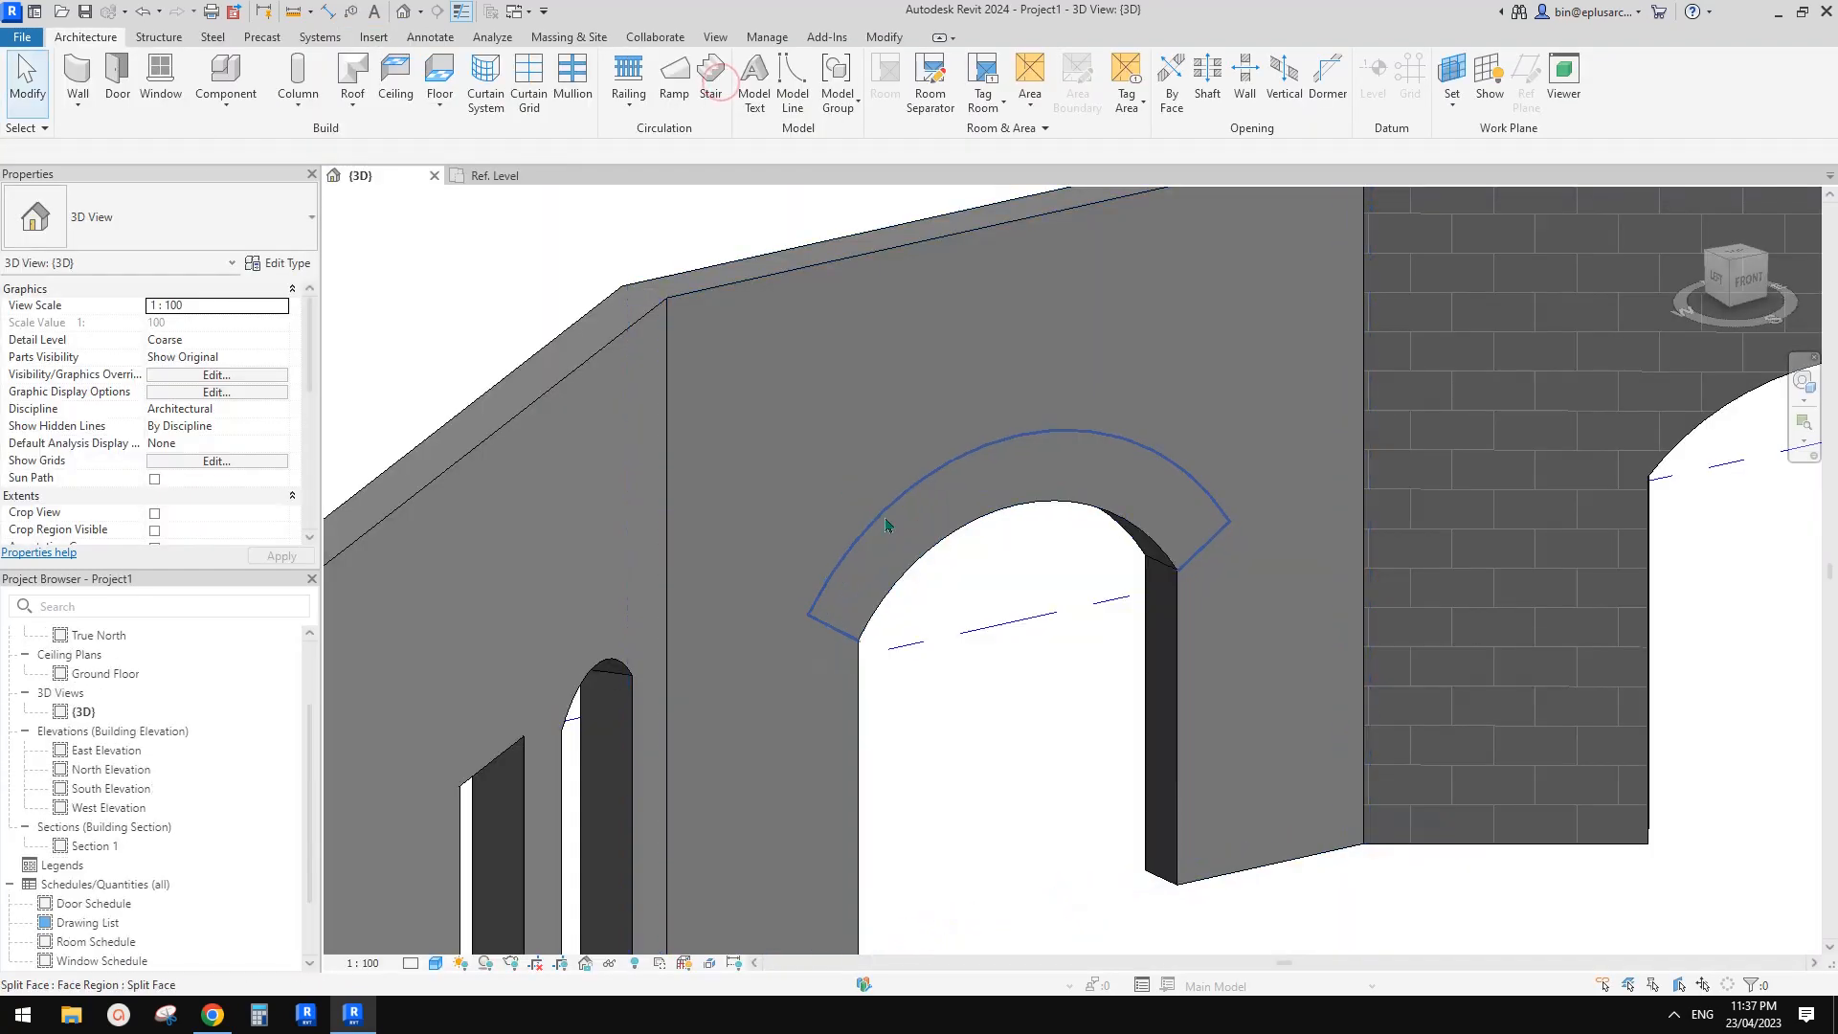
left_click(77, 102)
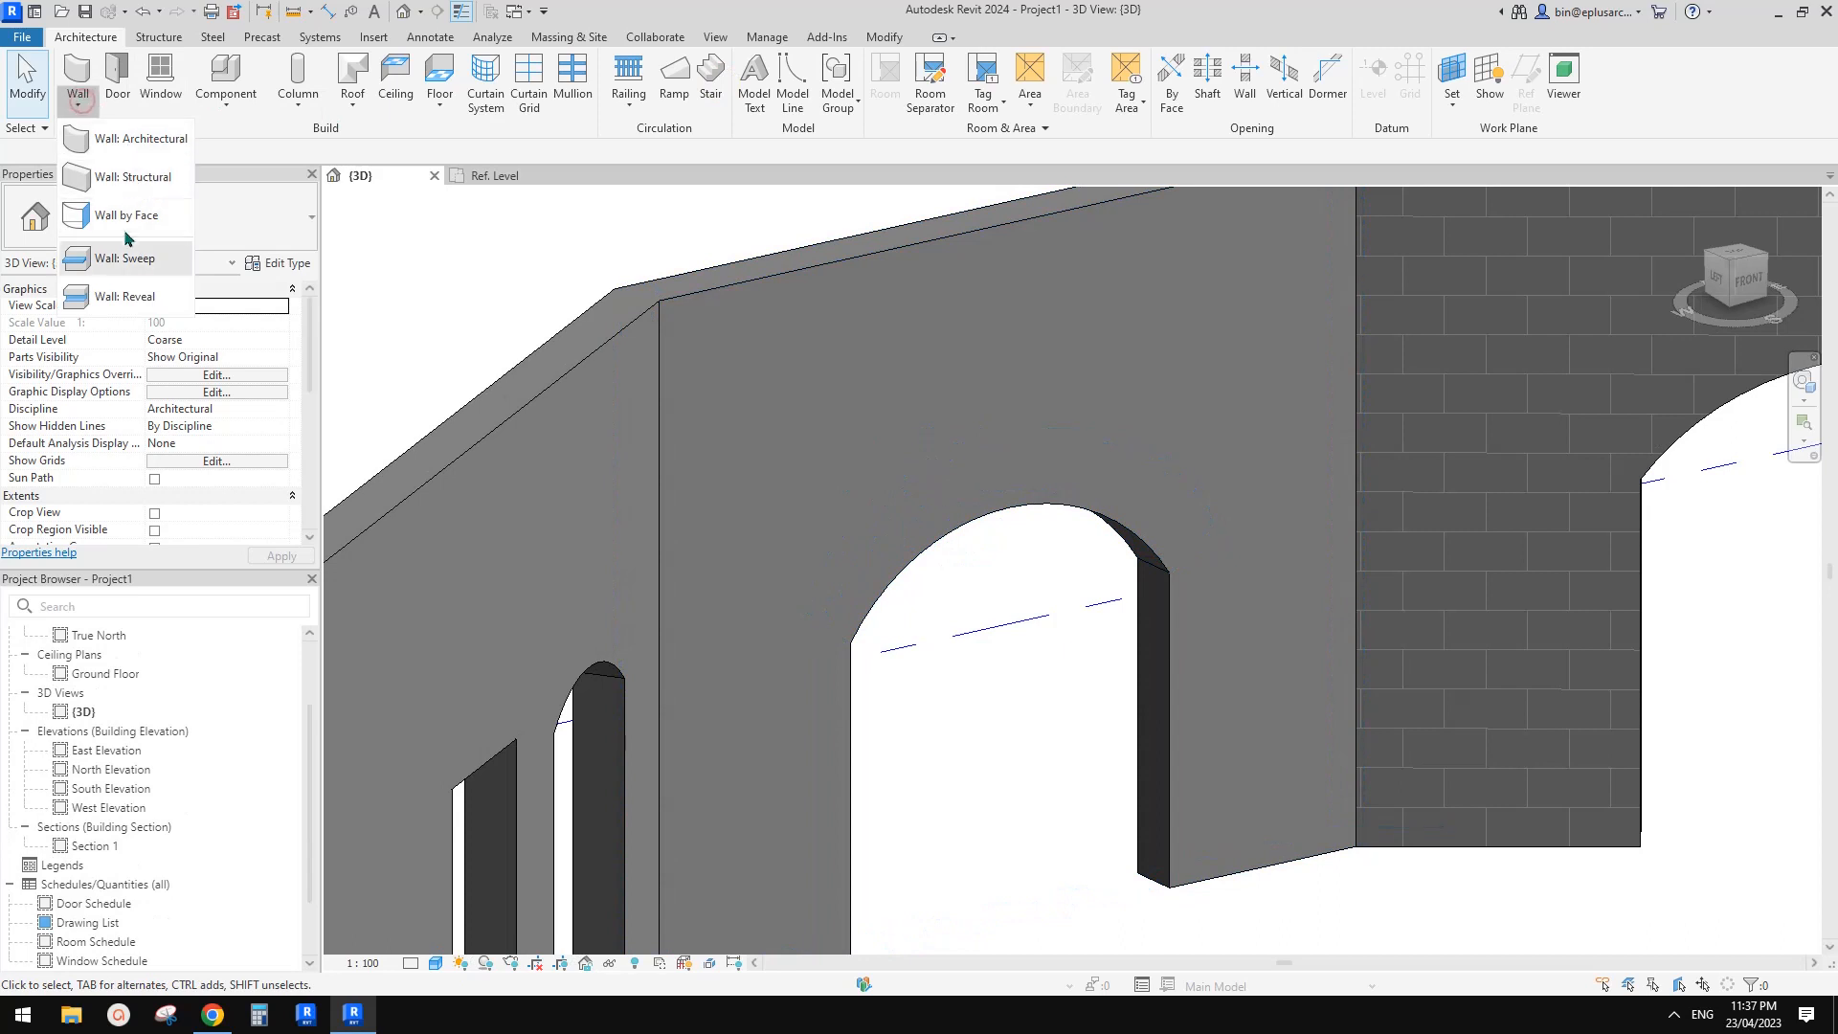
left_click(135, 299)
left_click(287, 262)
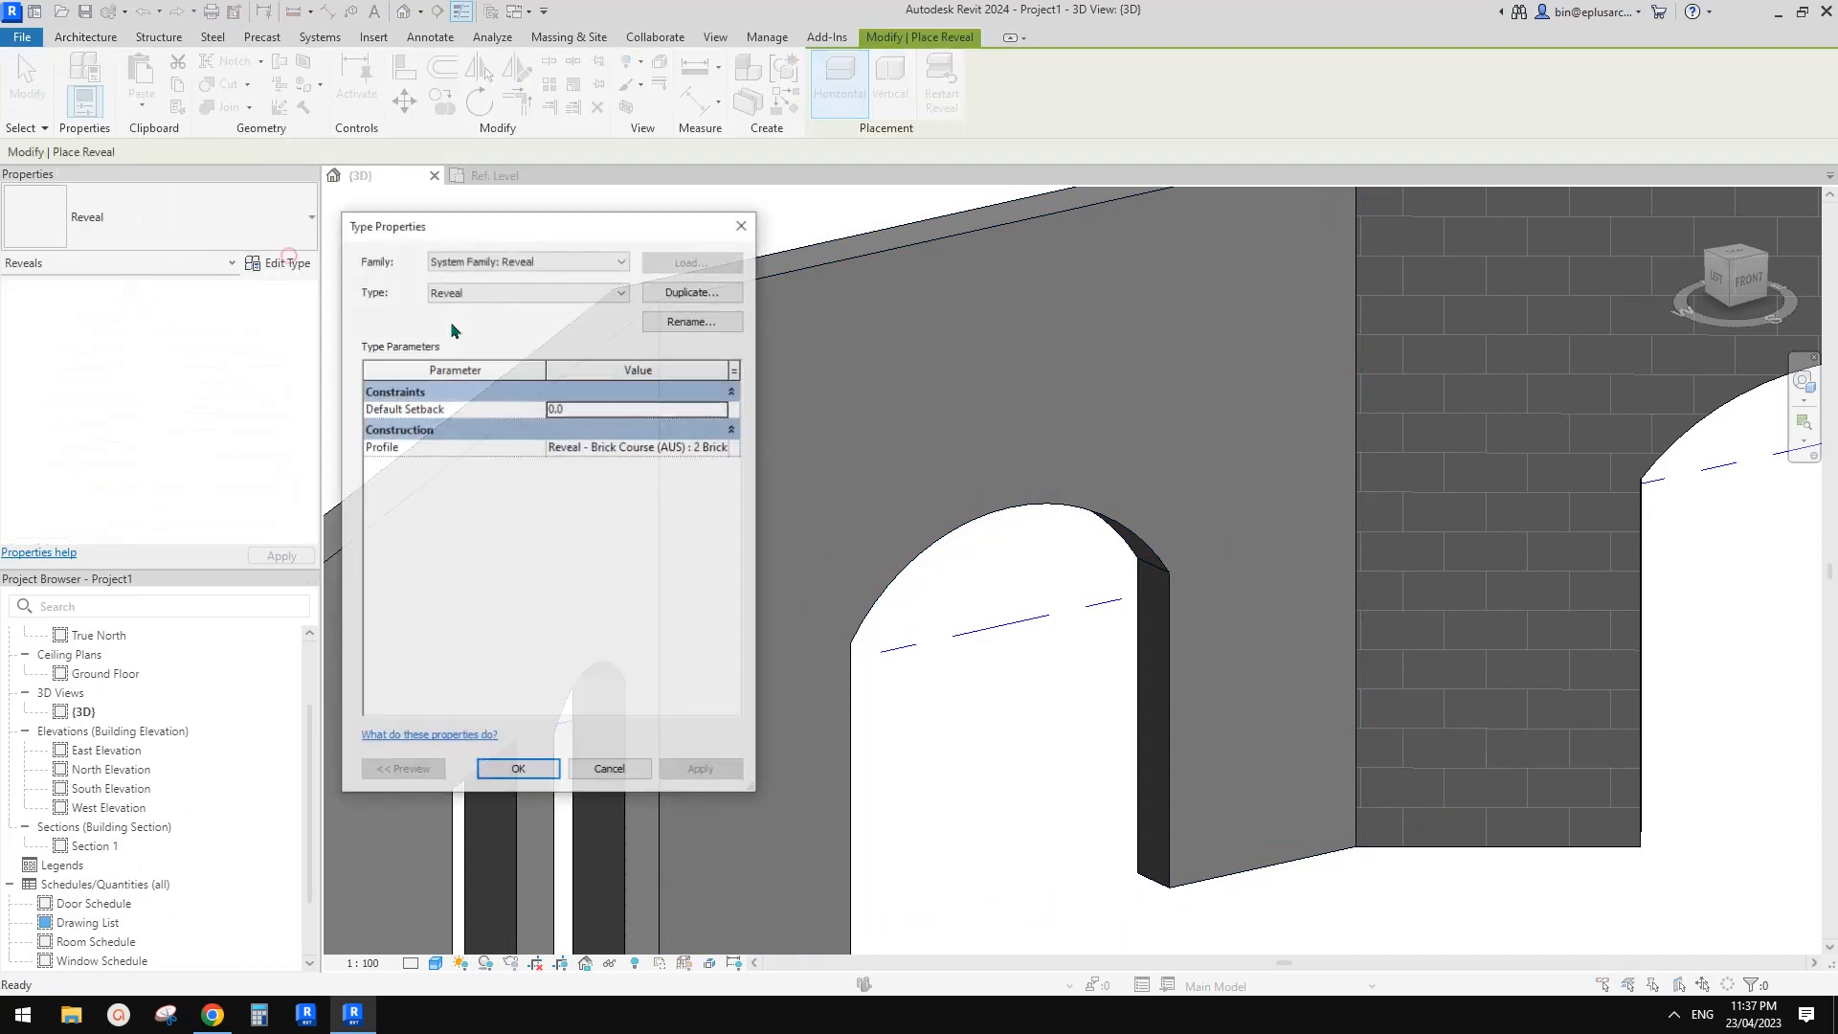
left_click(724, 451)
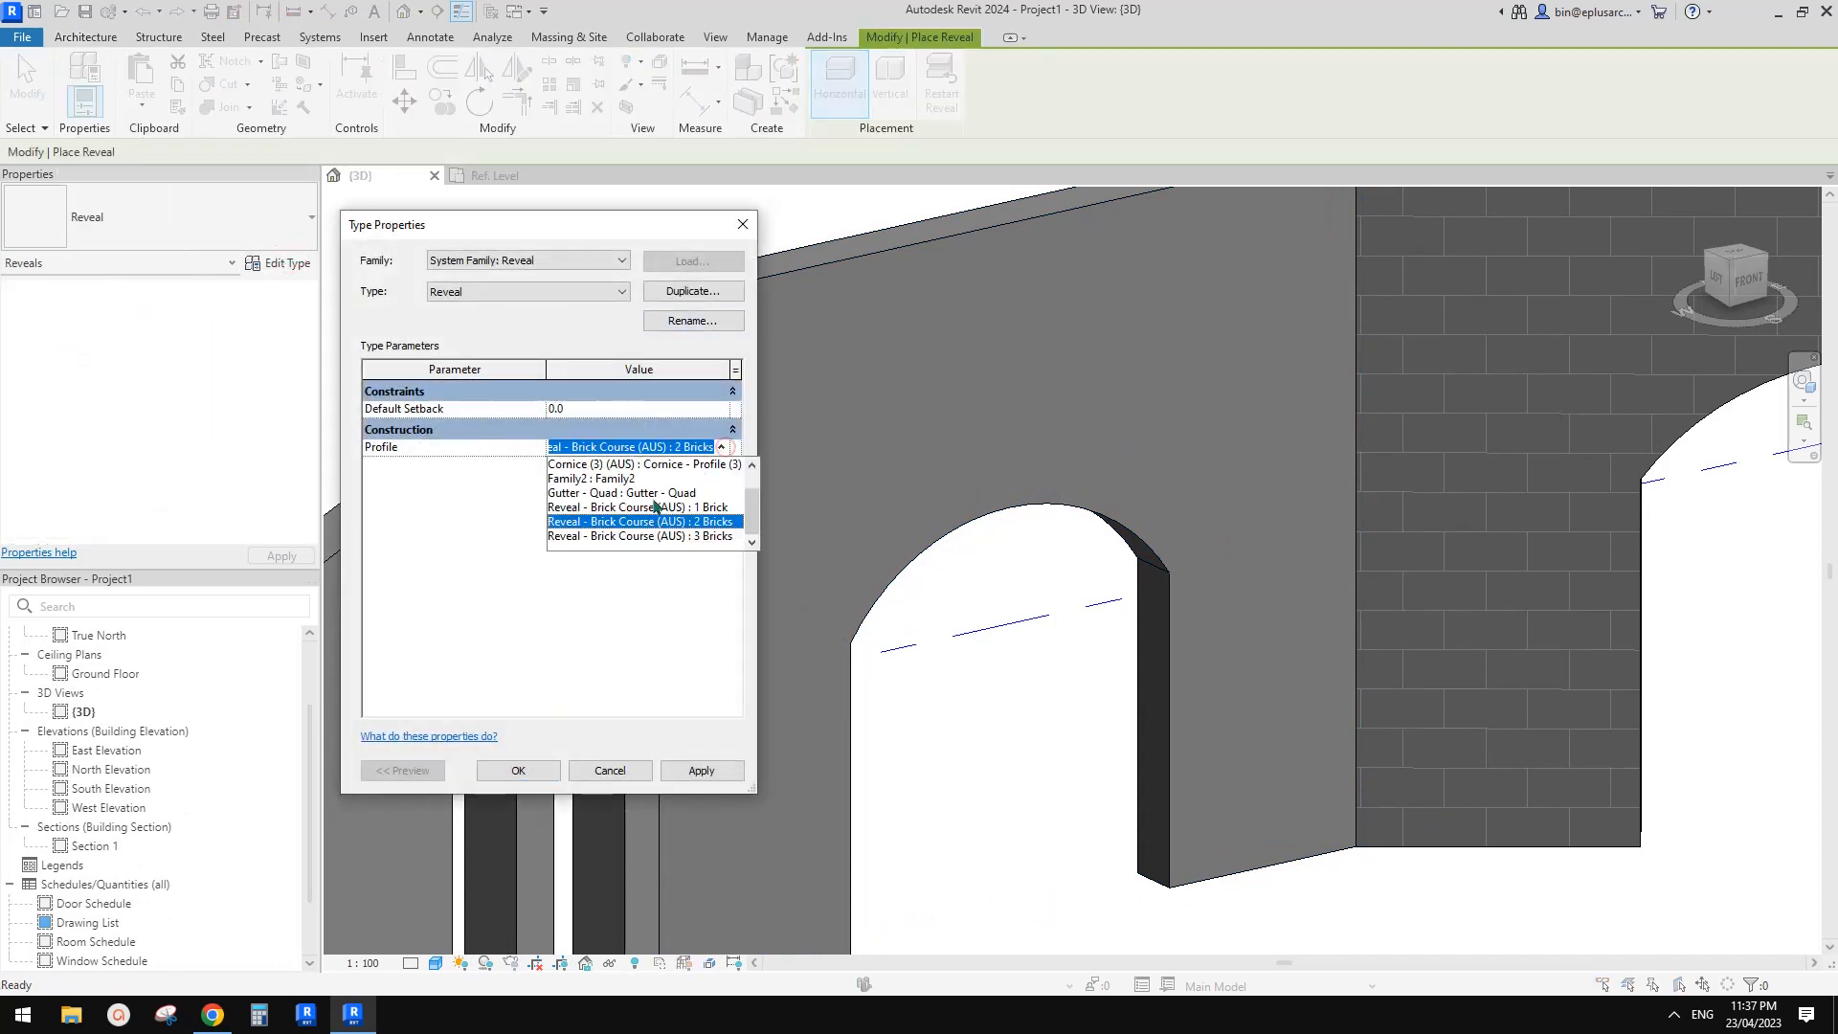
left_click(603, 478)
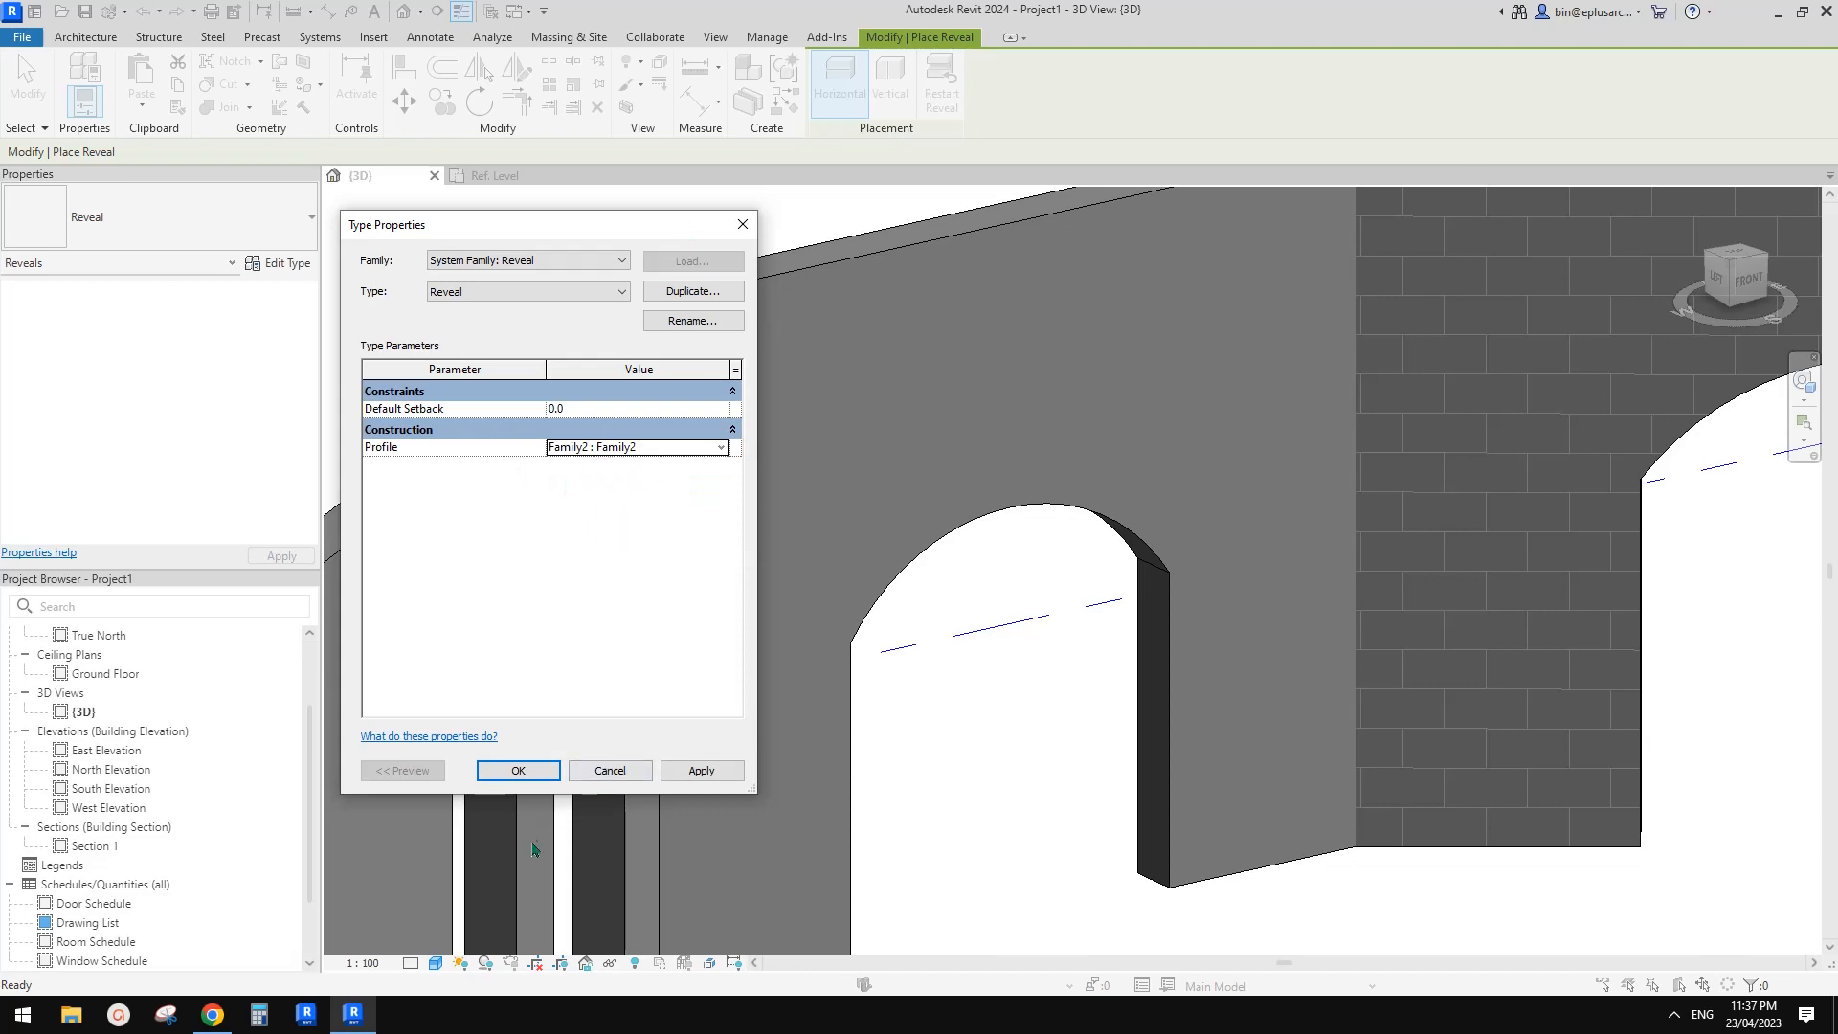
left_click(528, 774)
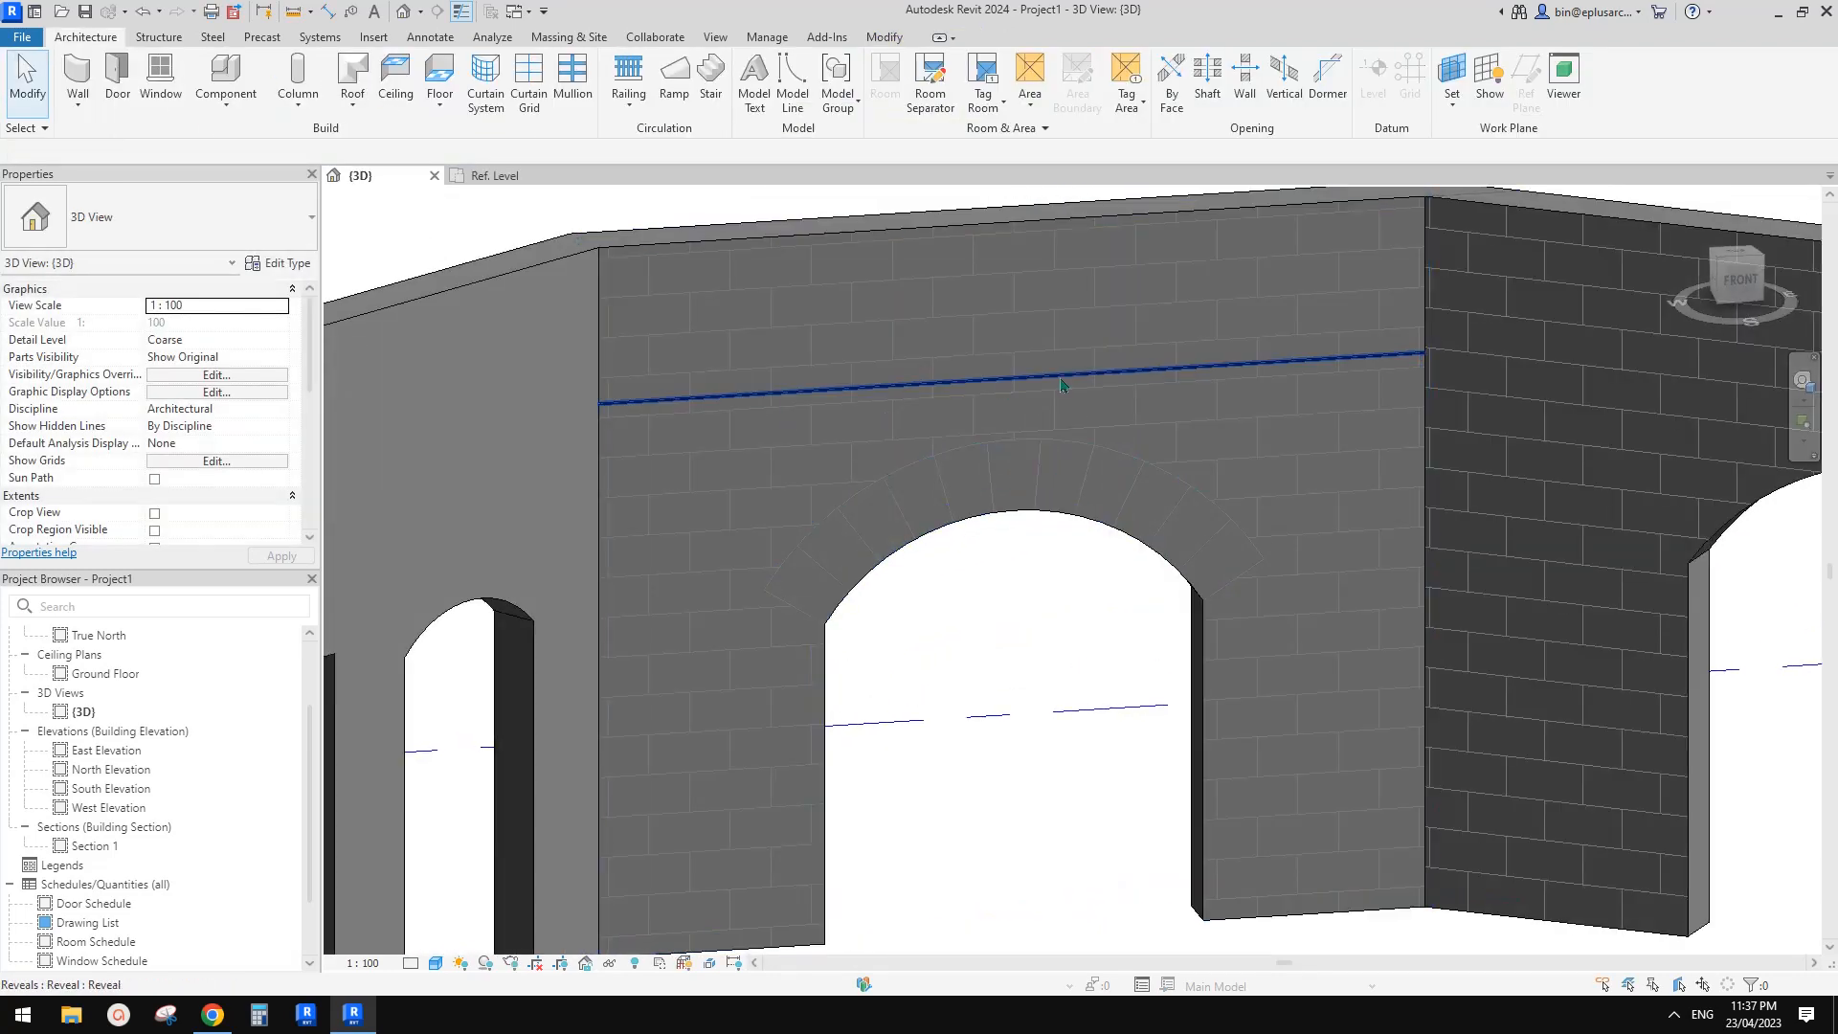
- Place a second horizontal reveal across the arched wall, above the existing one, about 3600 mm above Ground Floor
left_click(991, 388)
mouse_move(991, 388)
middle_mouse_down()
mouse_move(982, 423)
mouse_move(1014, 399)
mouse_move(997, 393)
middle_mouse_up()
scroll(997, 393, "down", 3)
key("c")
key("s")
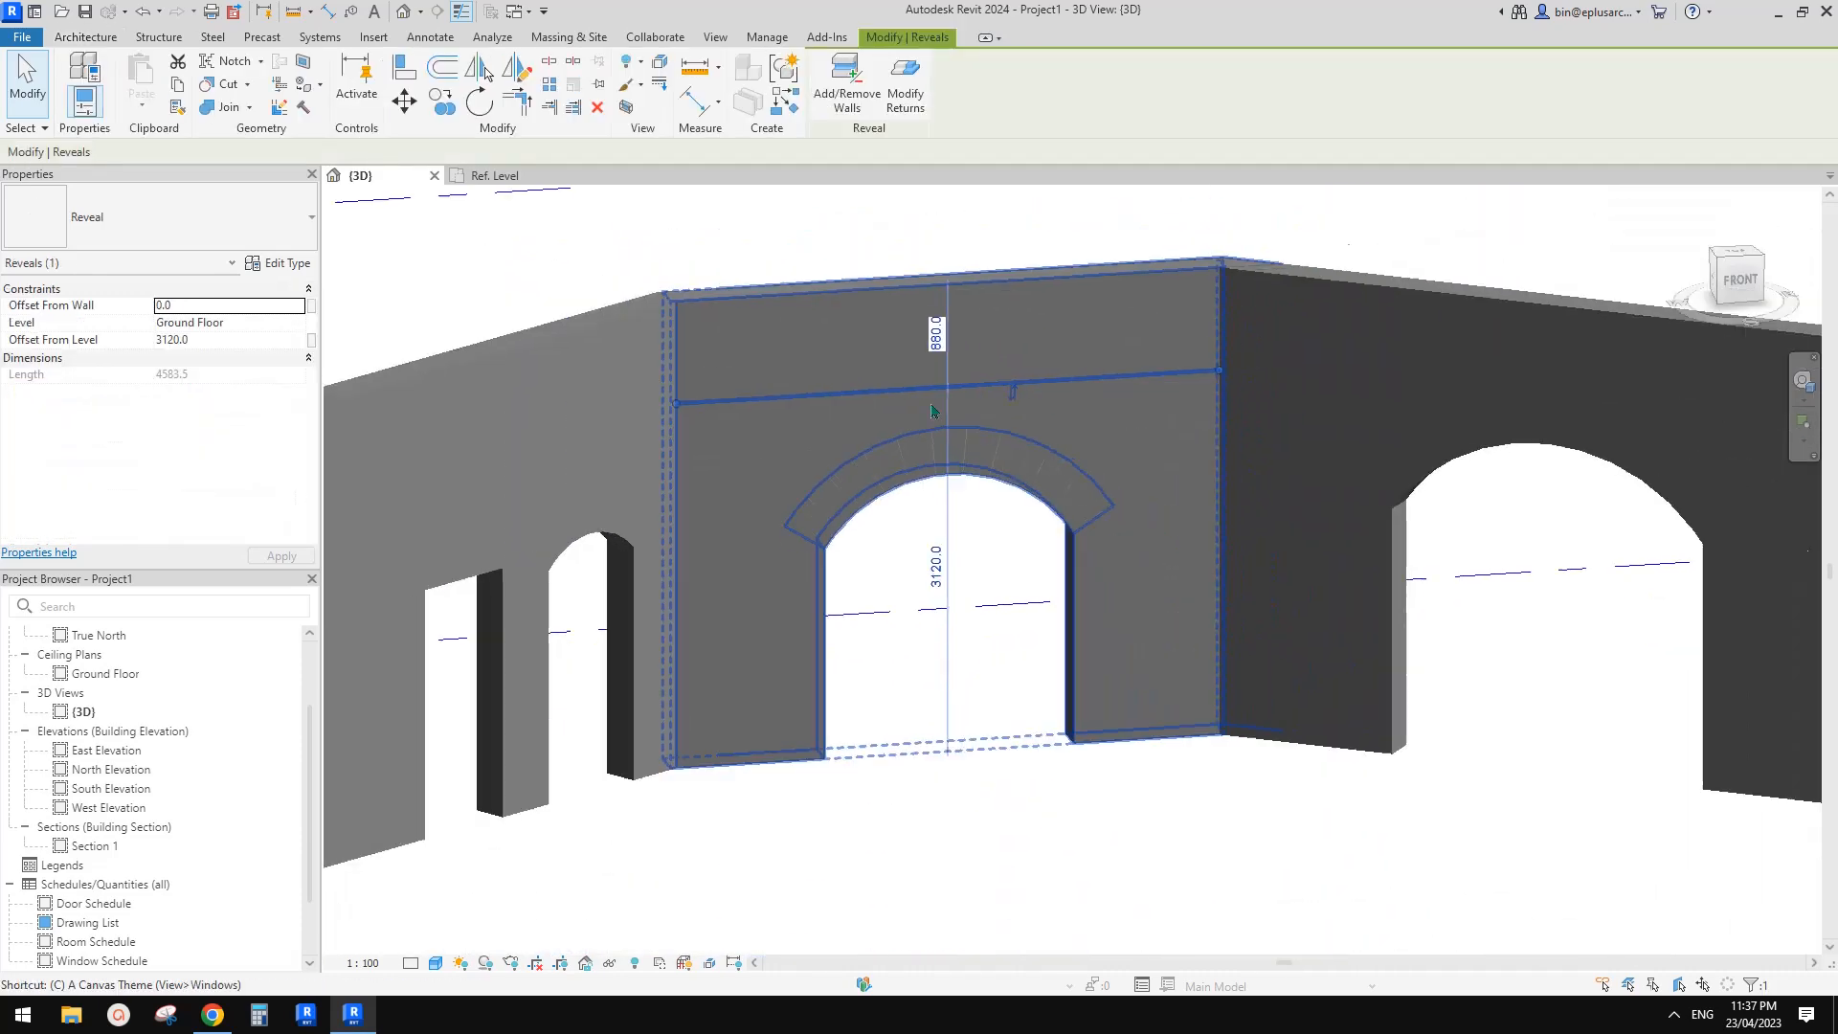
left_click(852, 374)
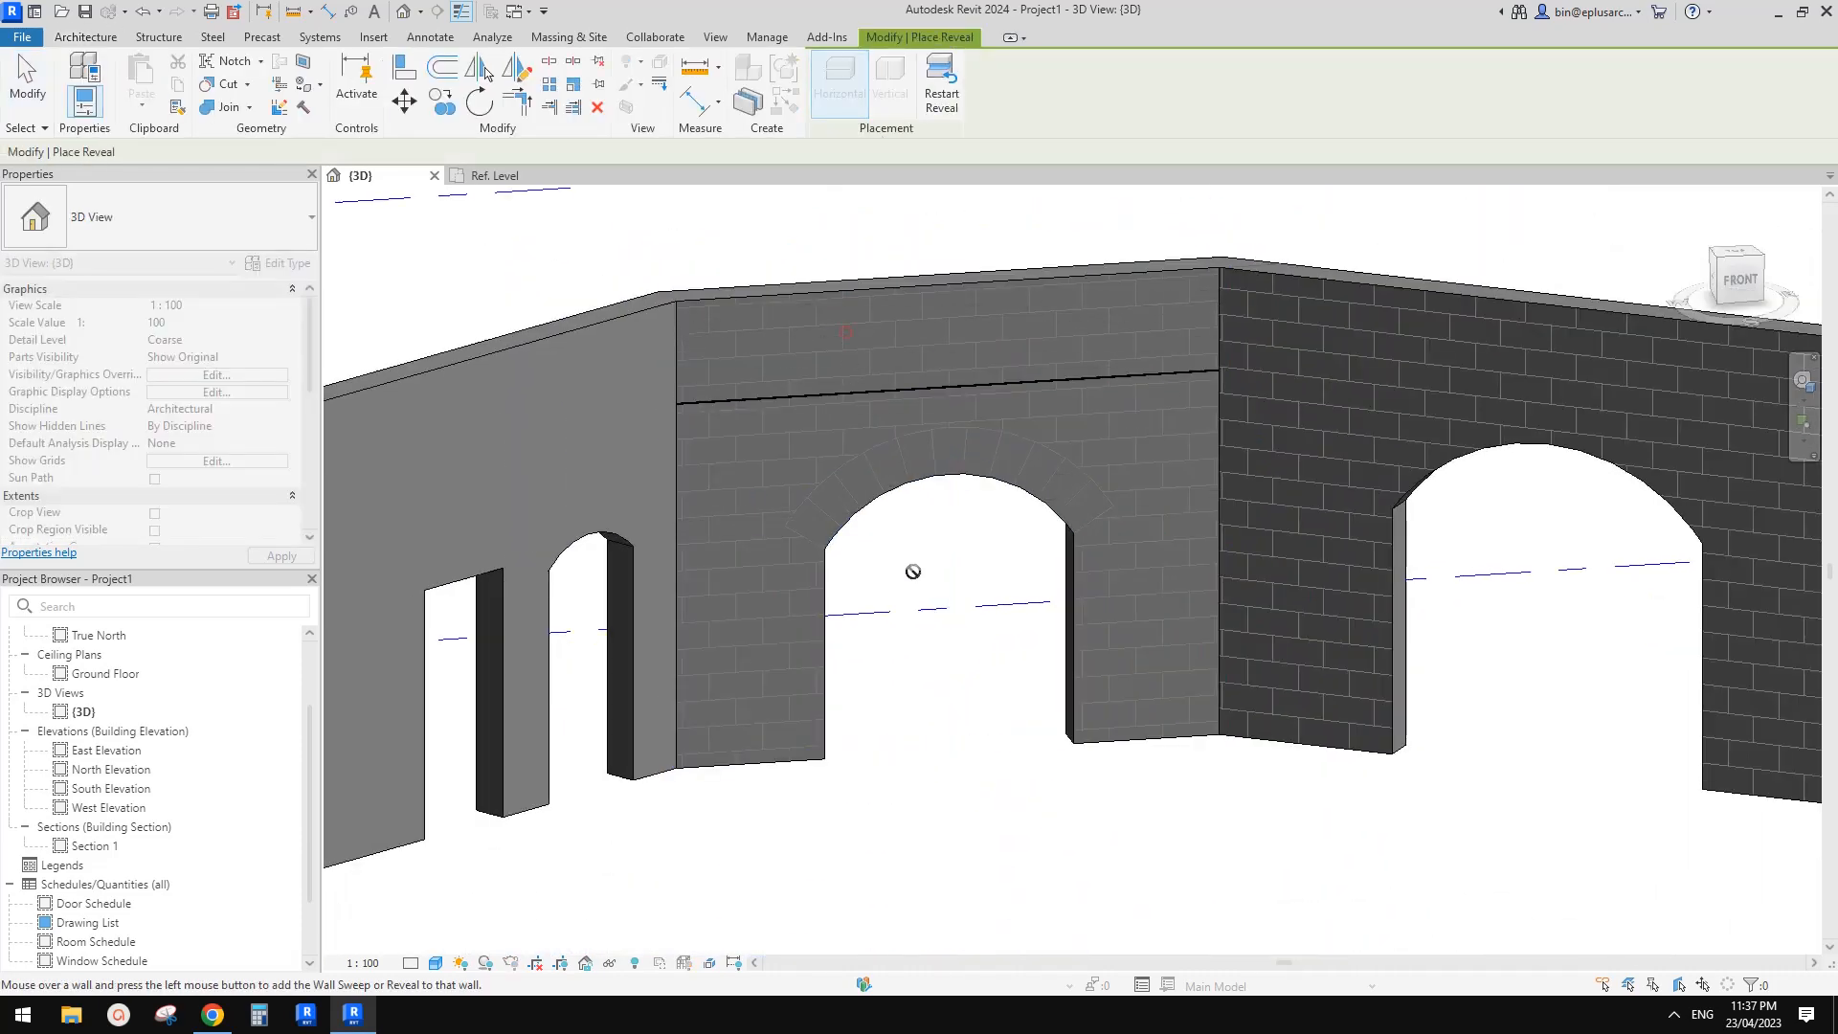
key("Escape")
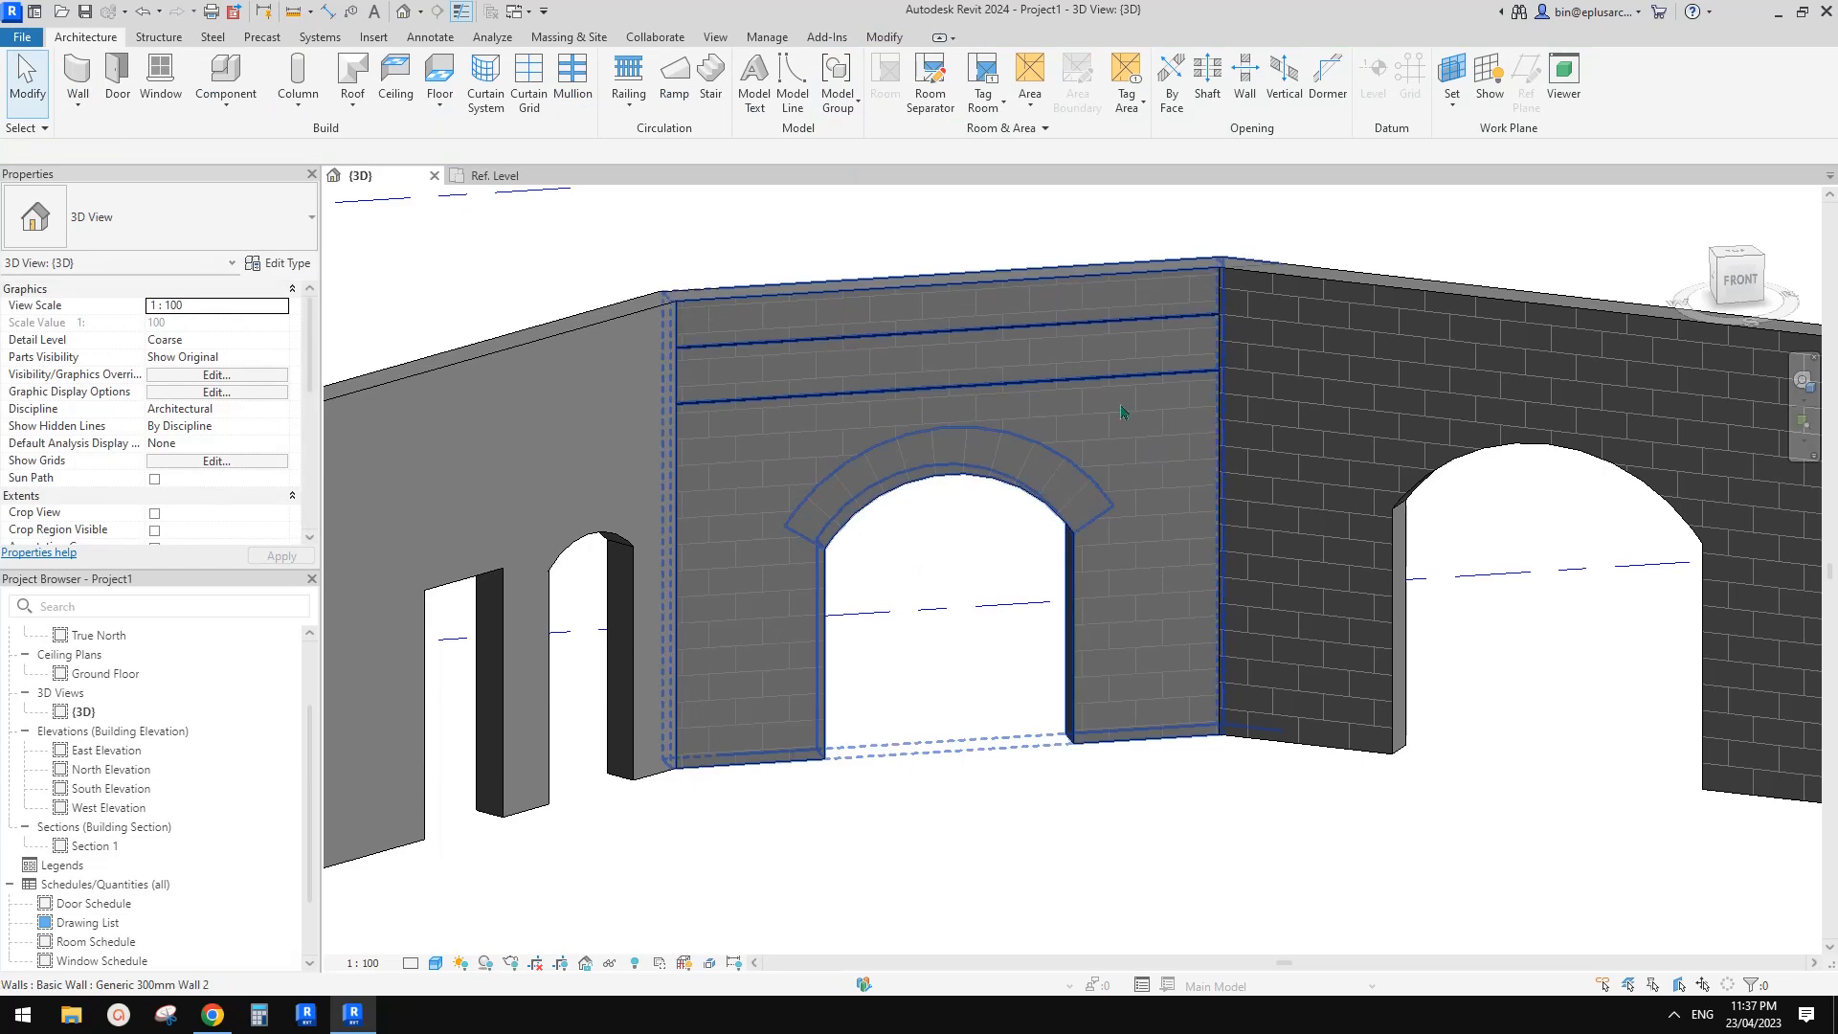
- Place another horizontal reveal of the same type below the existing ones, crossing the top of the arch
left_click(1065, 351)
key("Escape")
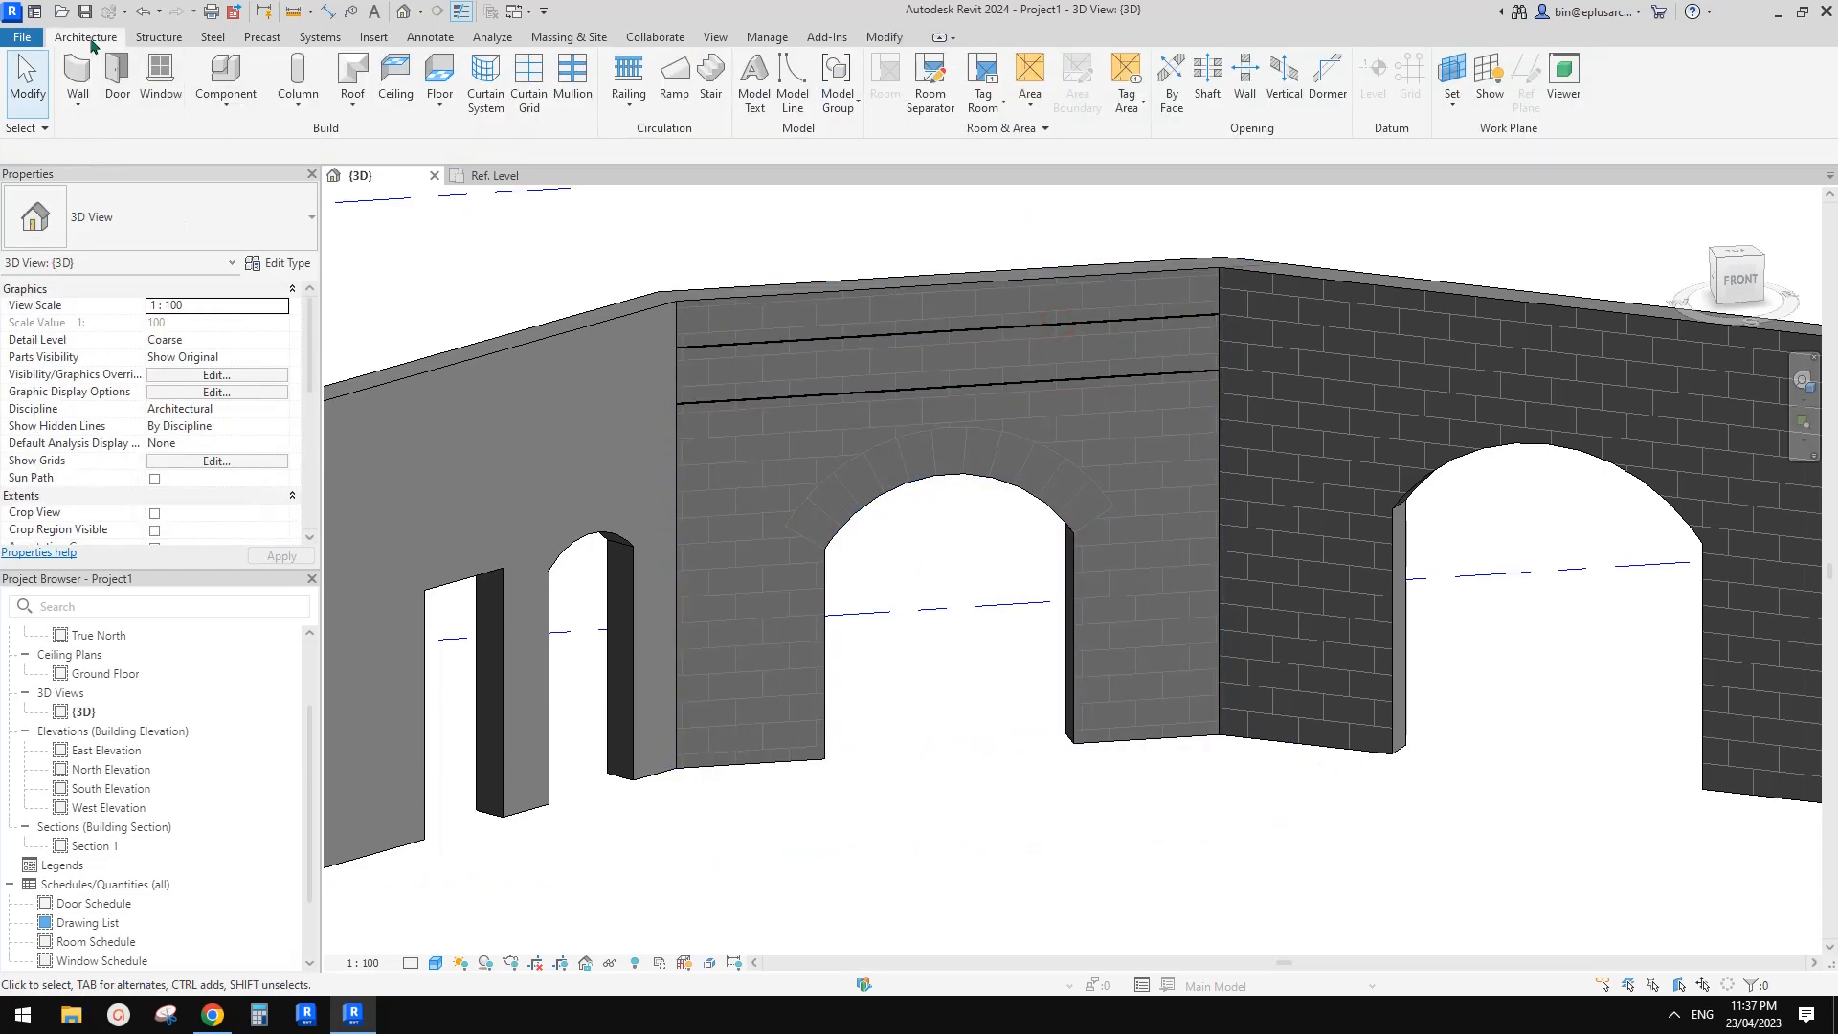
left_click(1090, 323)
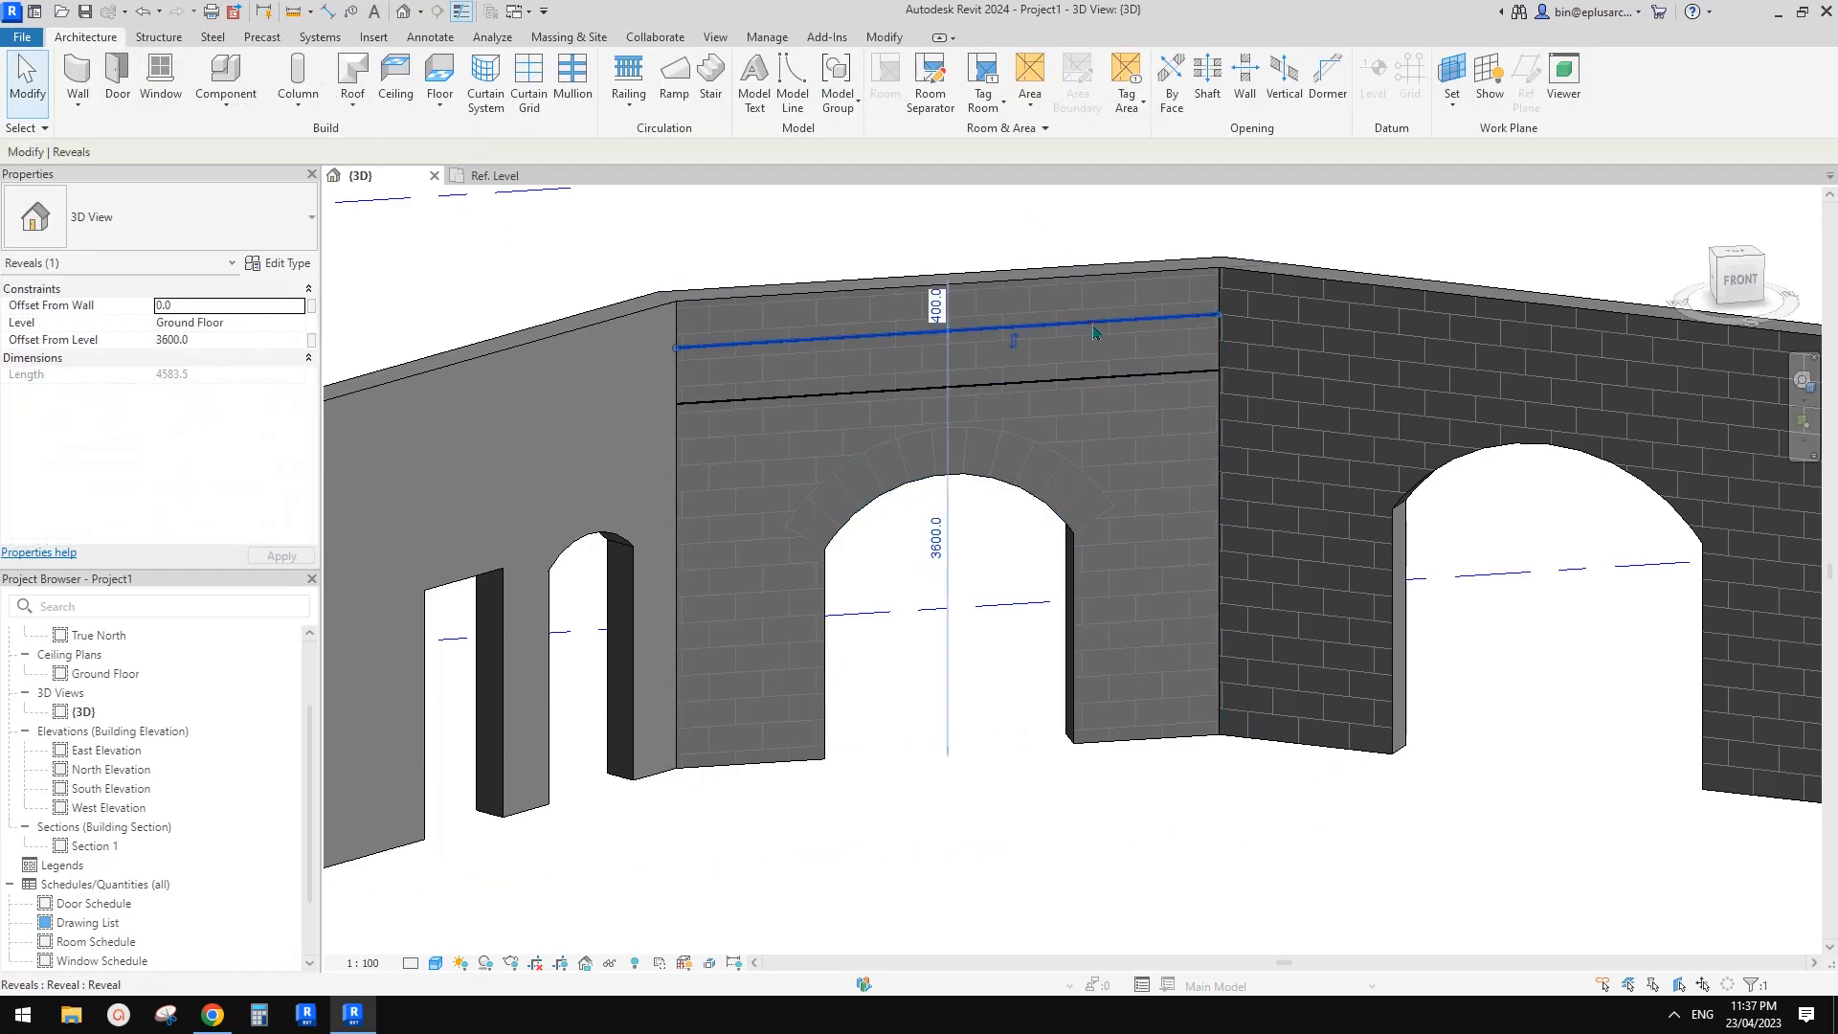
key("s")
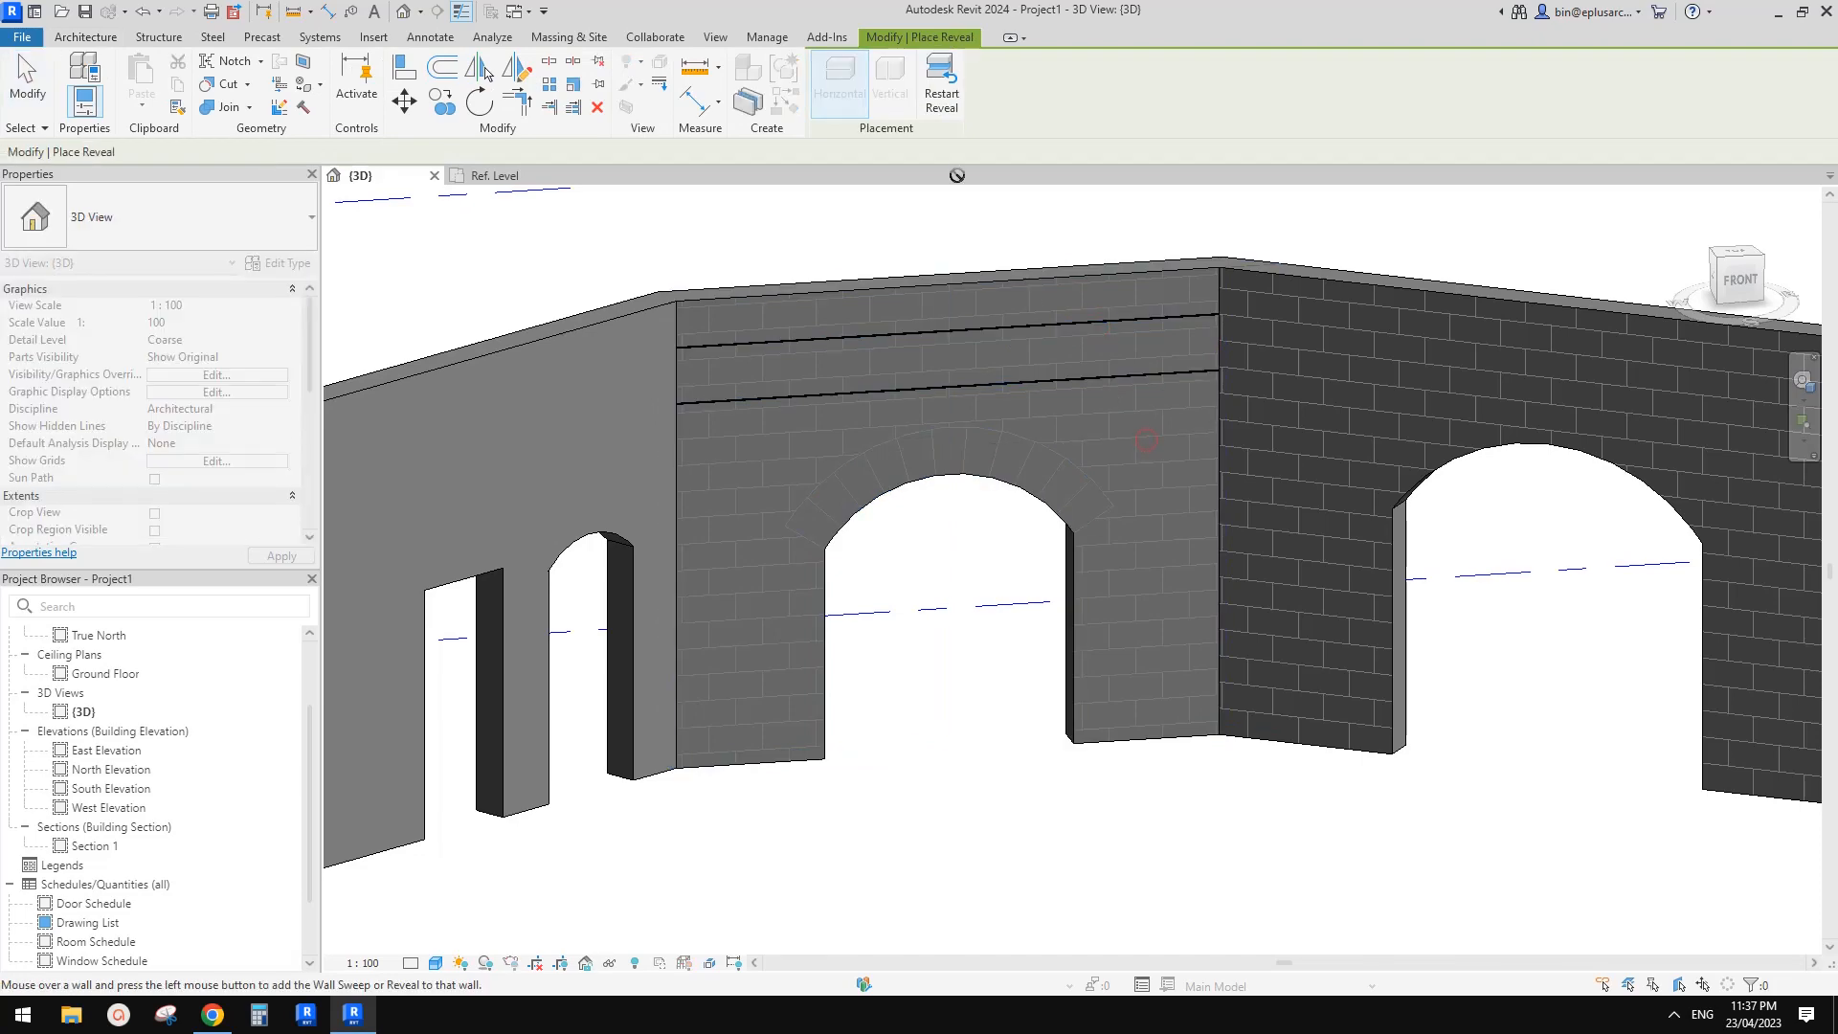
left_click(964, 391)
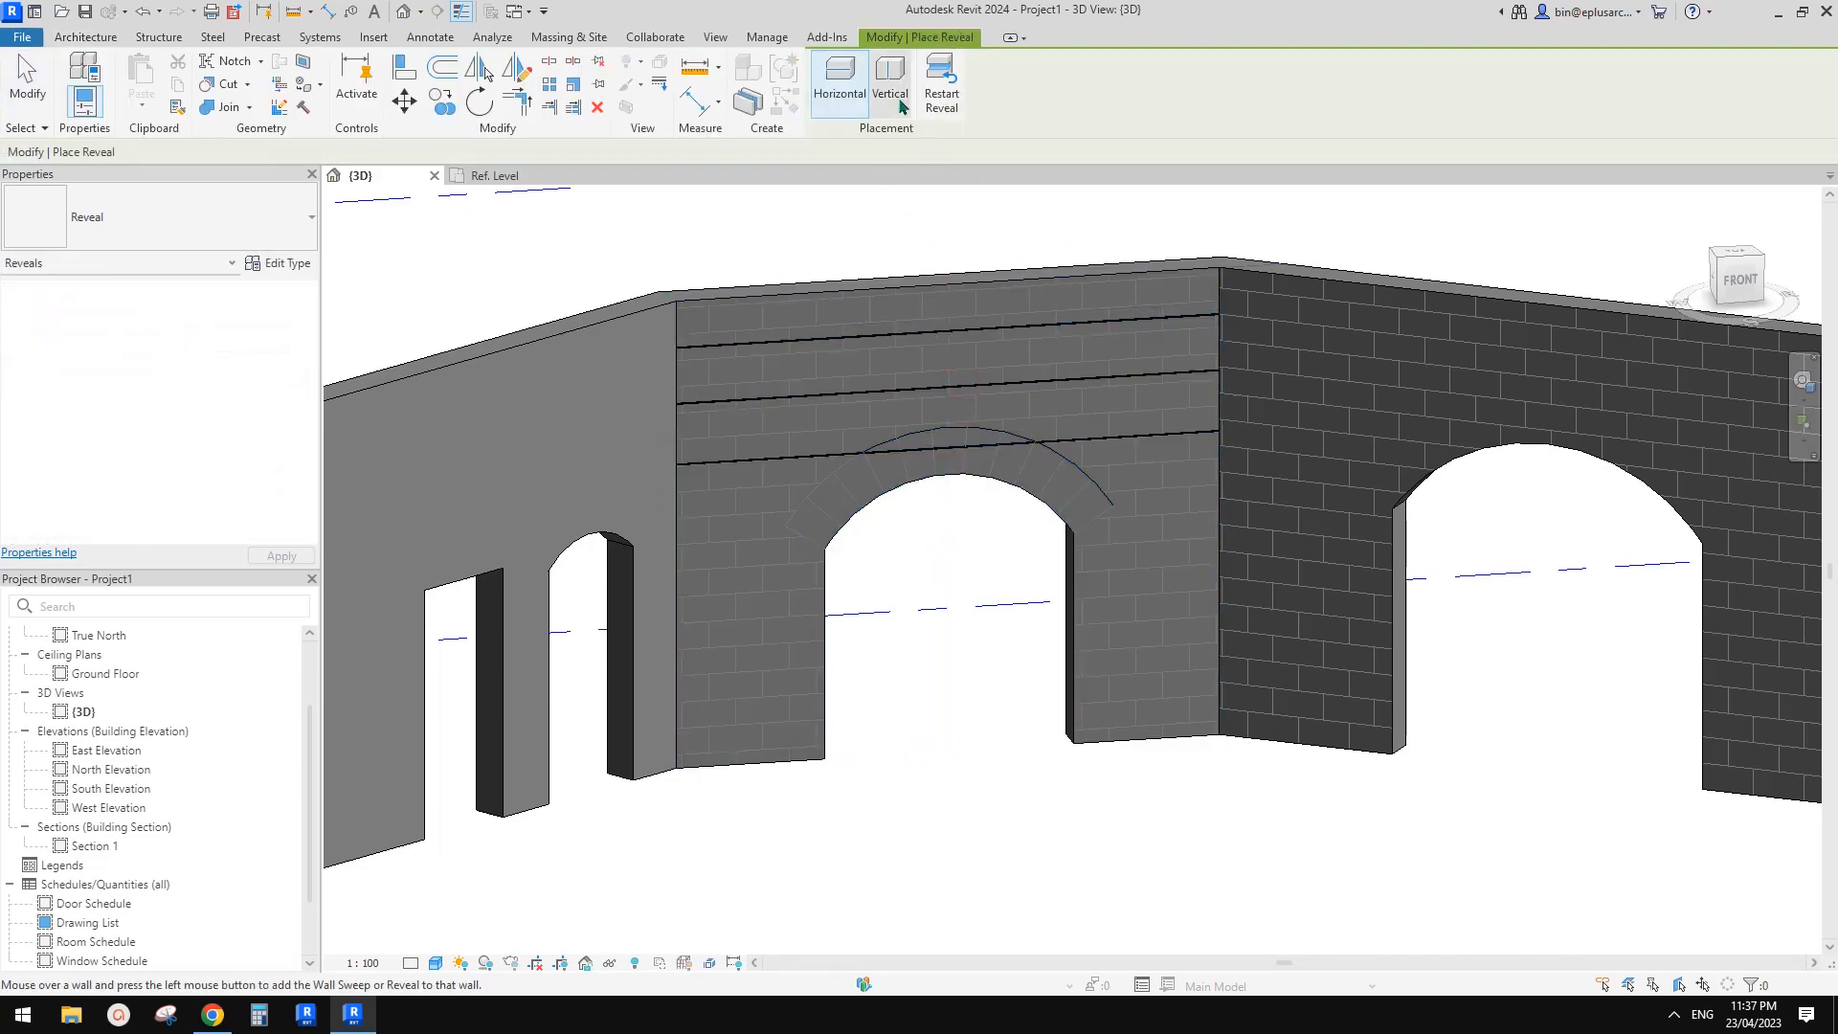
- Place four vertical reveals on the arched wall, one on each side of the opening and two above the arch
left_click(898, 100)
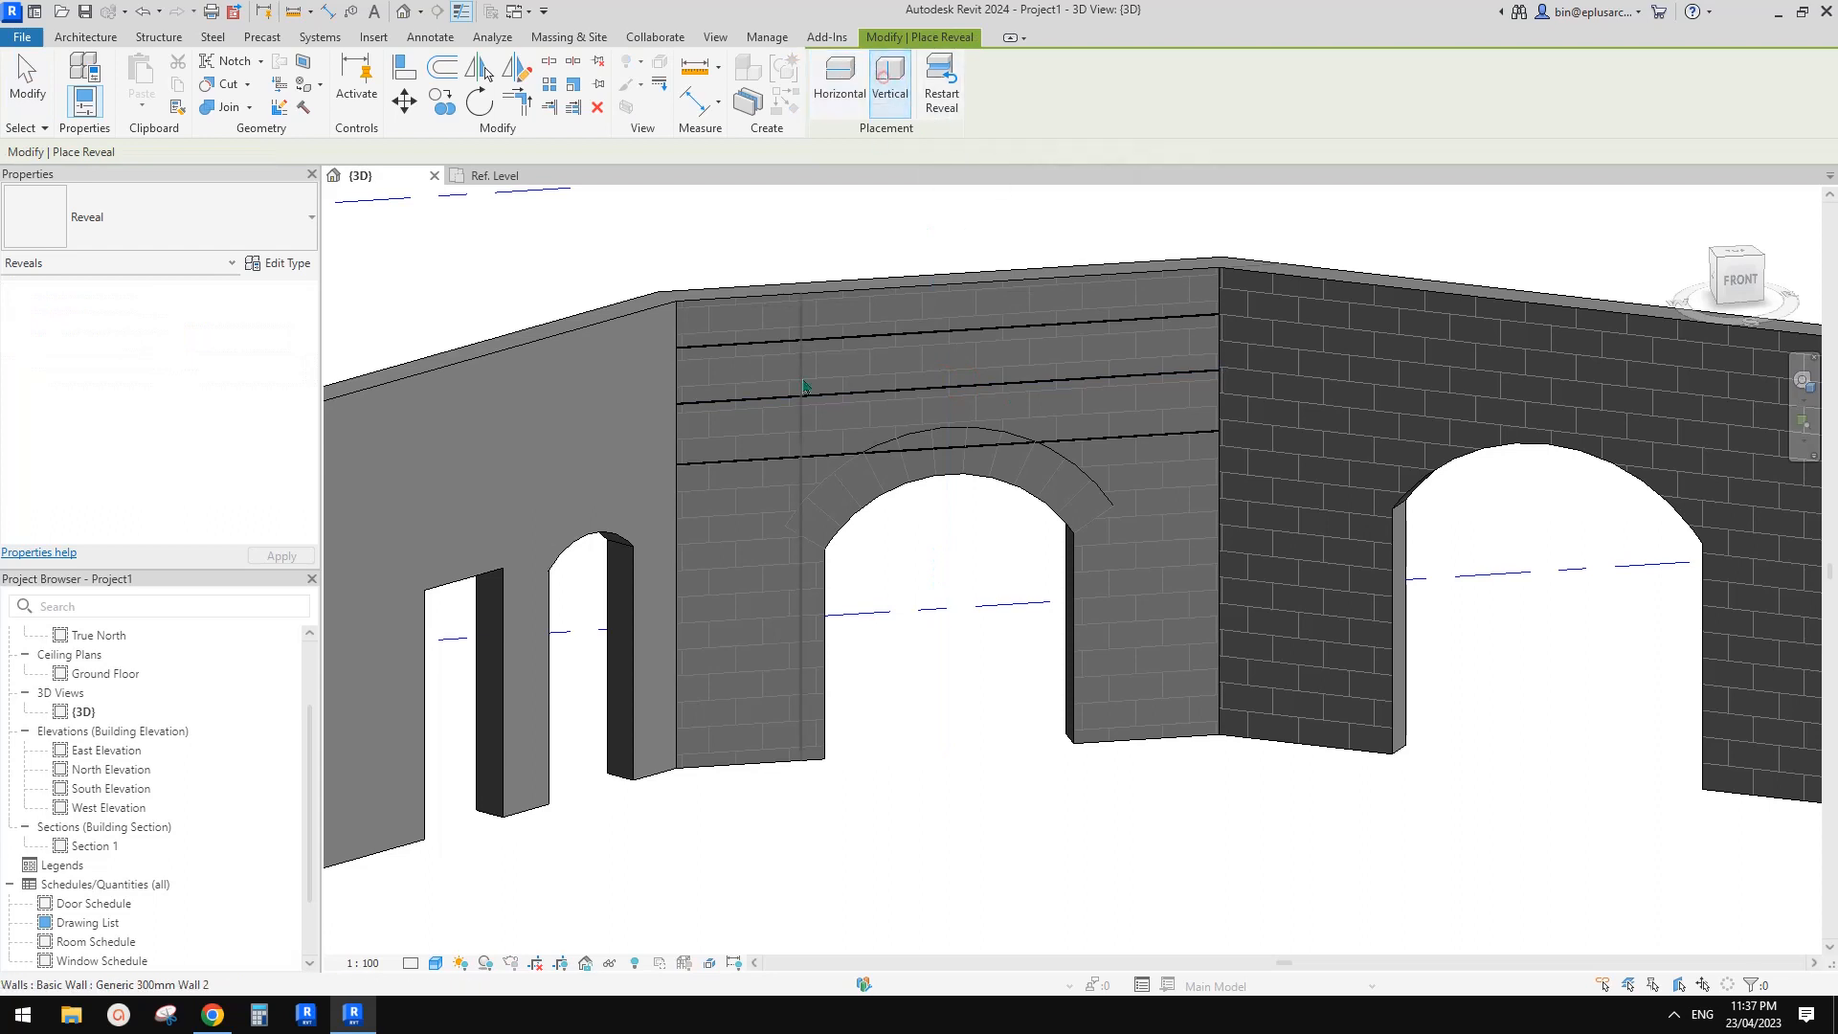
left_click(758, 453)
left_click(938, 88)
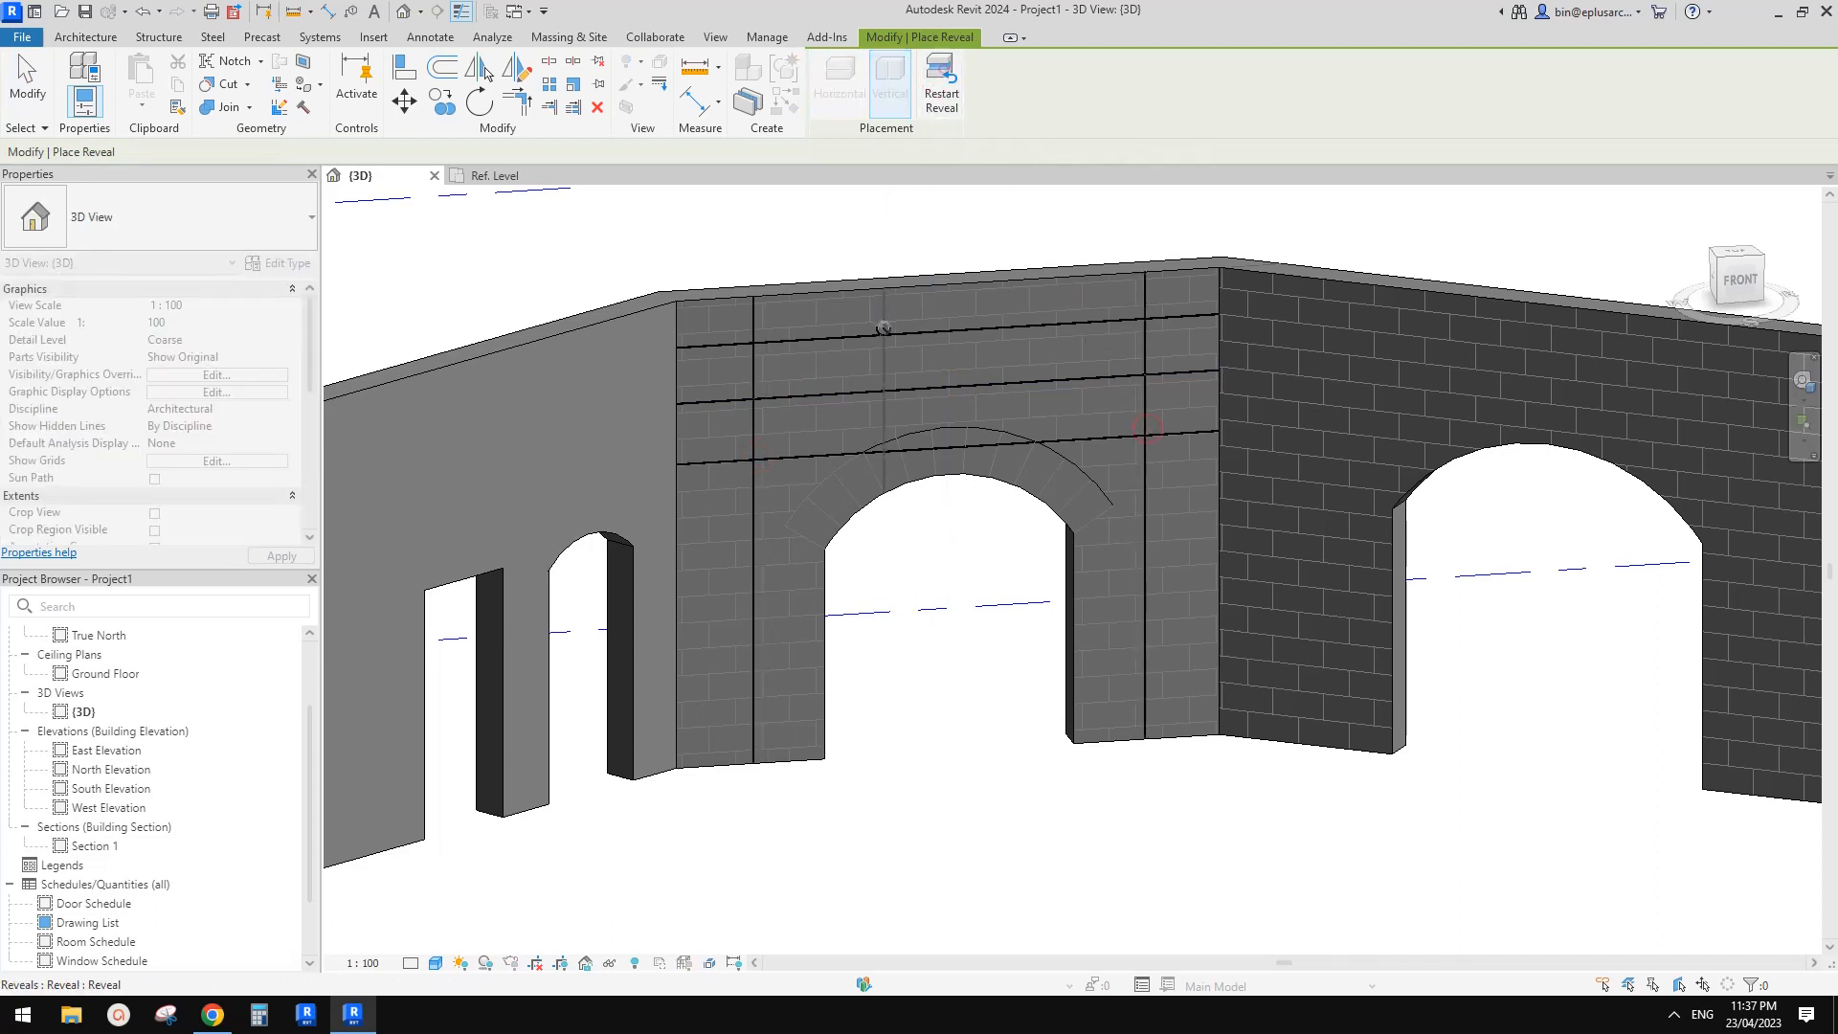
left_click(934, 77)
left_click(1025, 333)
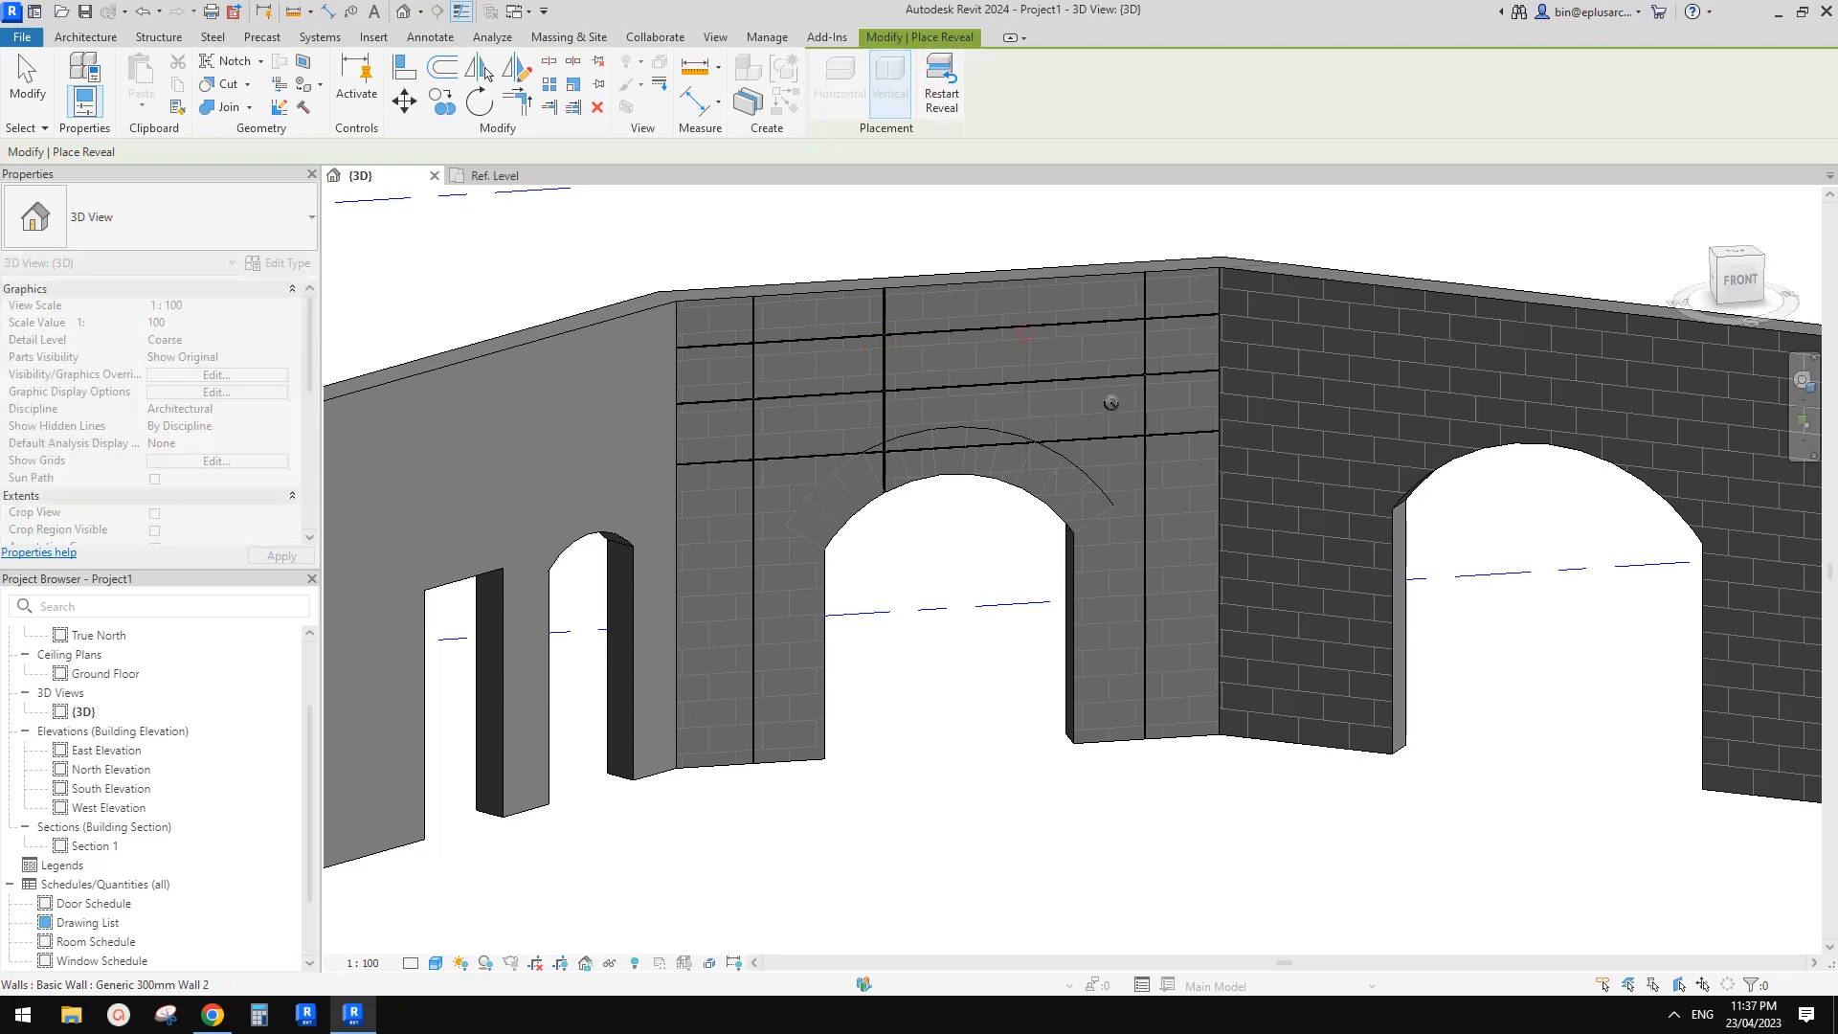
middle_click_drag(1076, 386, 885, 335)
key("Escape")
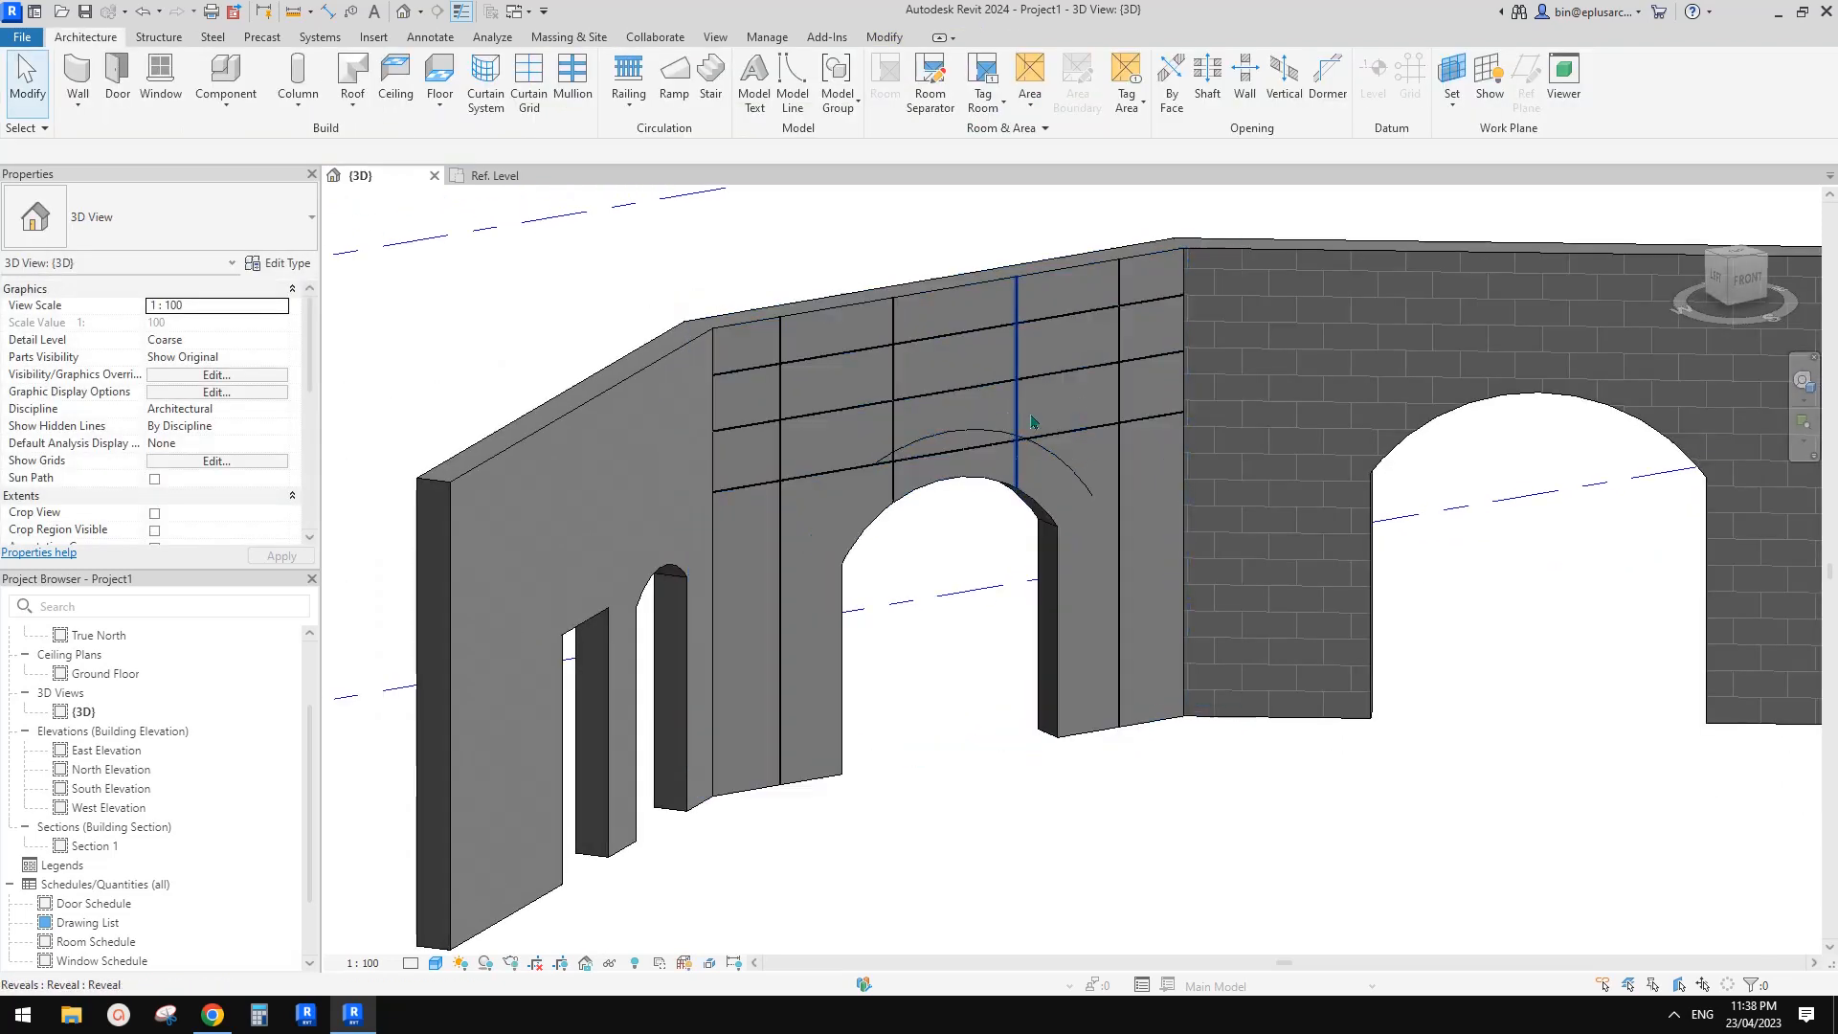
- Select all instances of the reveal and delete them from the arched wall
scroll(965, 455, "up", 1)
middle_click_drag(996, 471, 890, 434, "shift")
scroll(1063, 414, "up", 4)
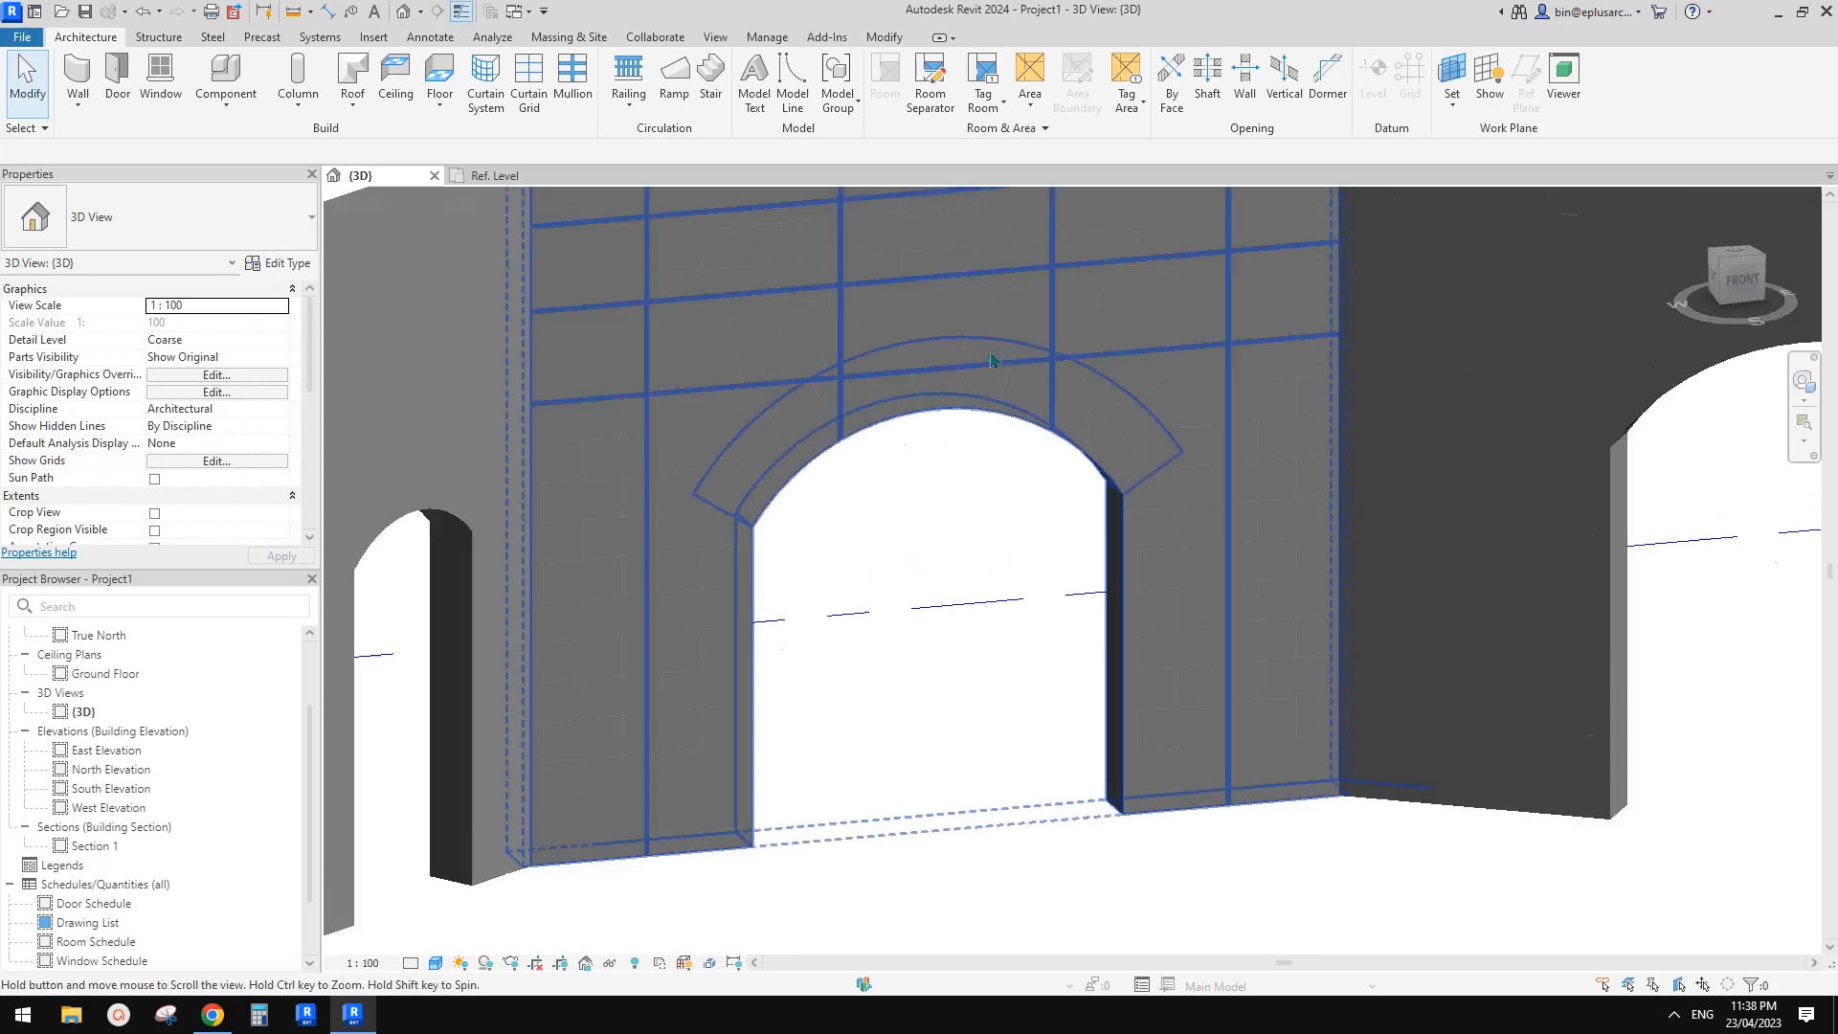
left_click(1051, 377)
key("s")
key("a")
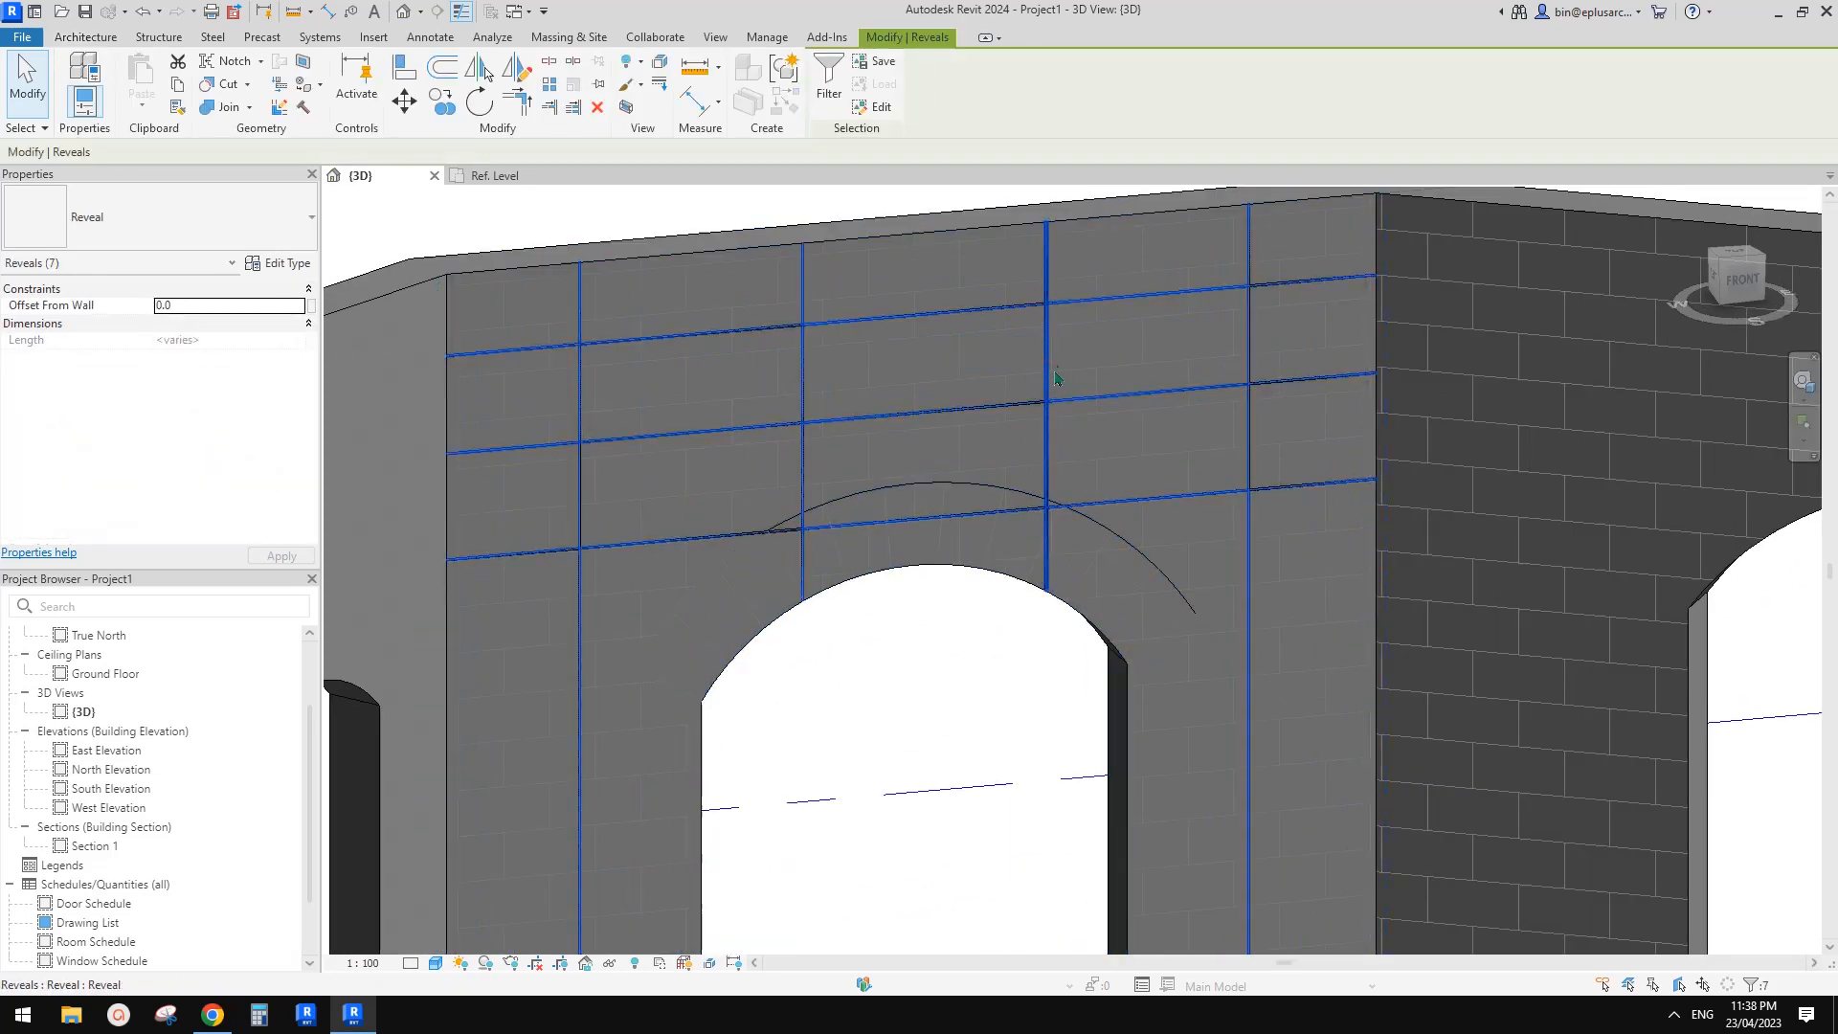
middle_click_drag(1150, 359, 1149, 381)
key("Escape")
scroll(1038, 472, "up", 2)
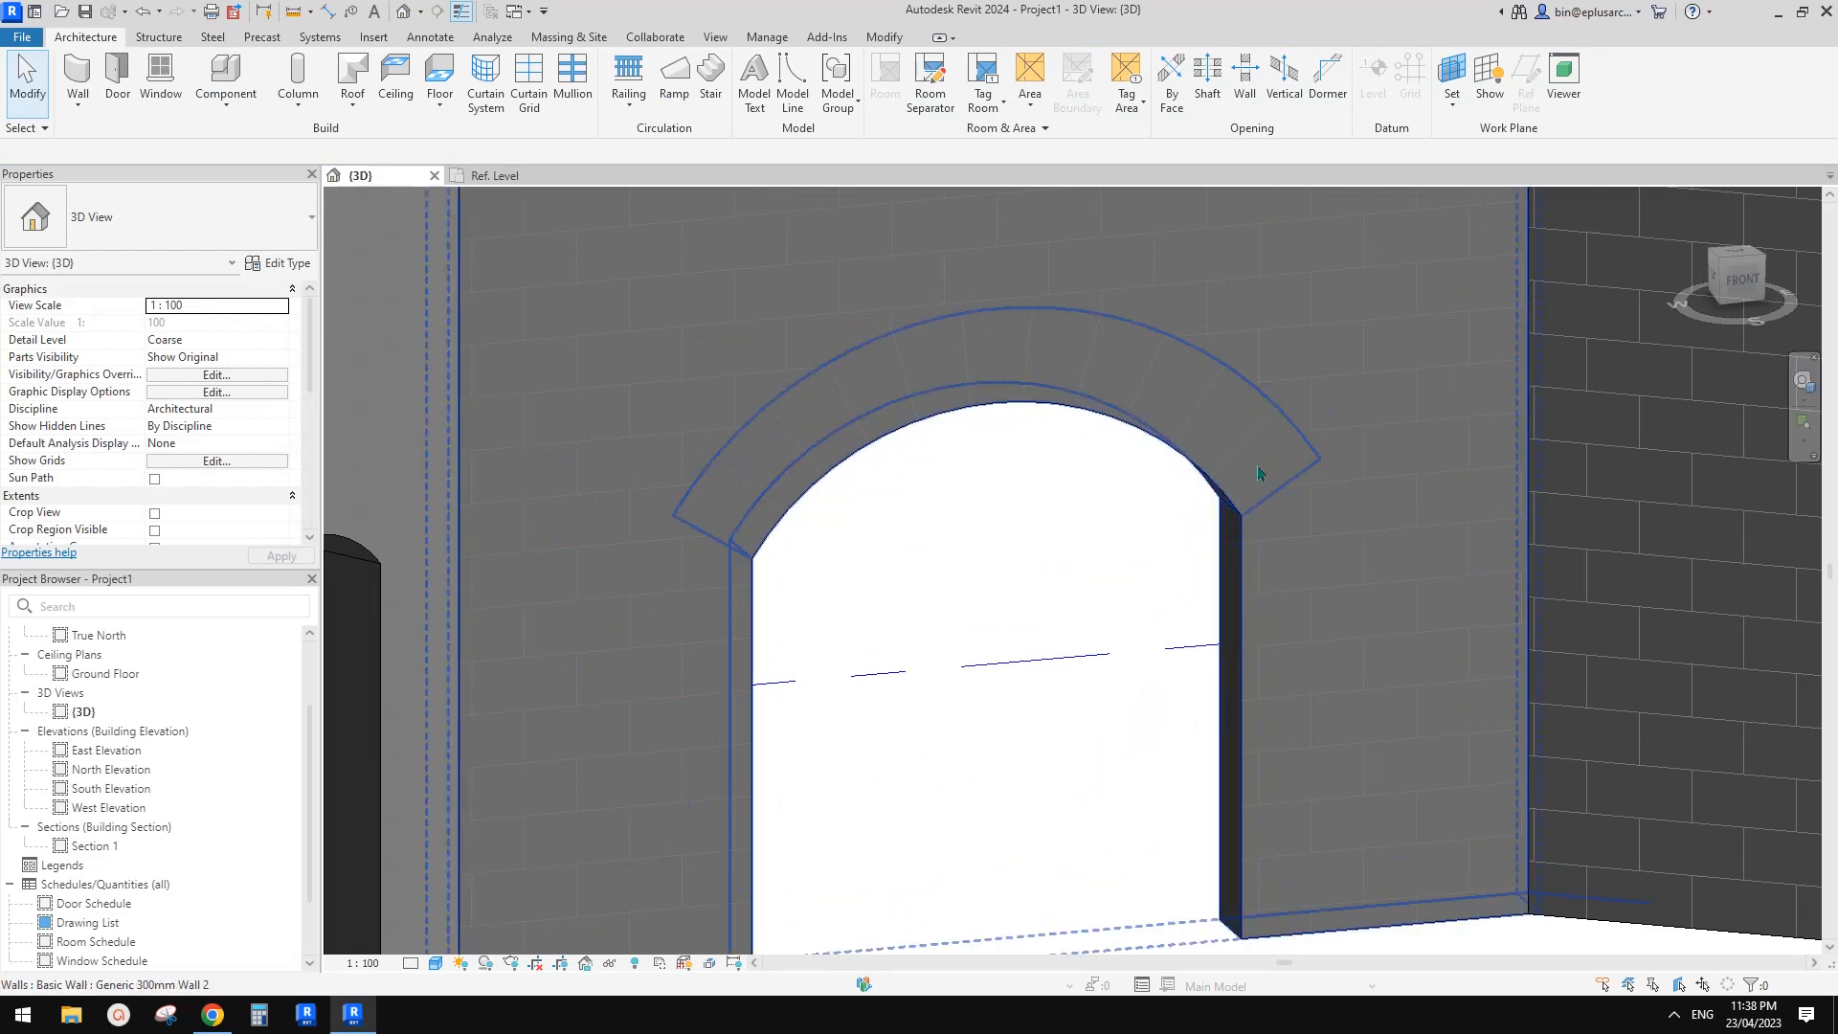
- Create an in-place model in the Walls category, named Walls 2
scroll(751, 560, "down", 3)
scroll(977, 475, "up", 5)
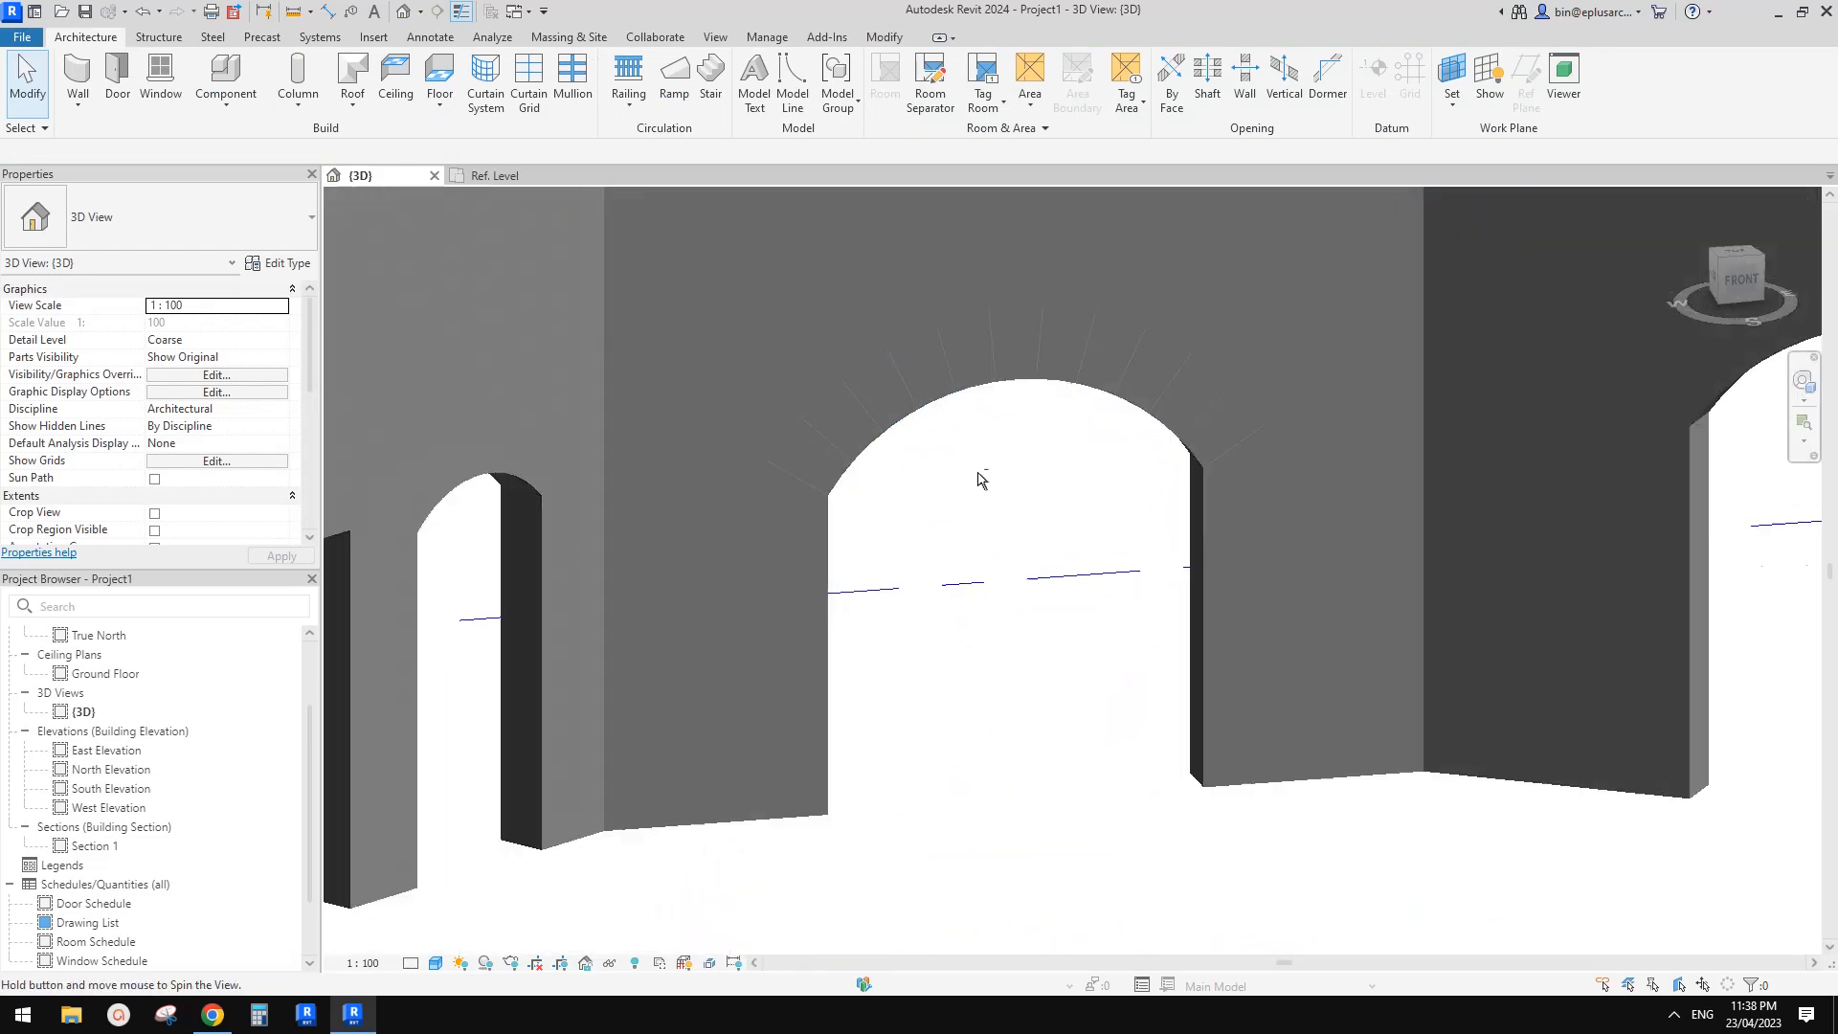
scroll(951, 450, "up", 1)
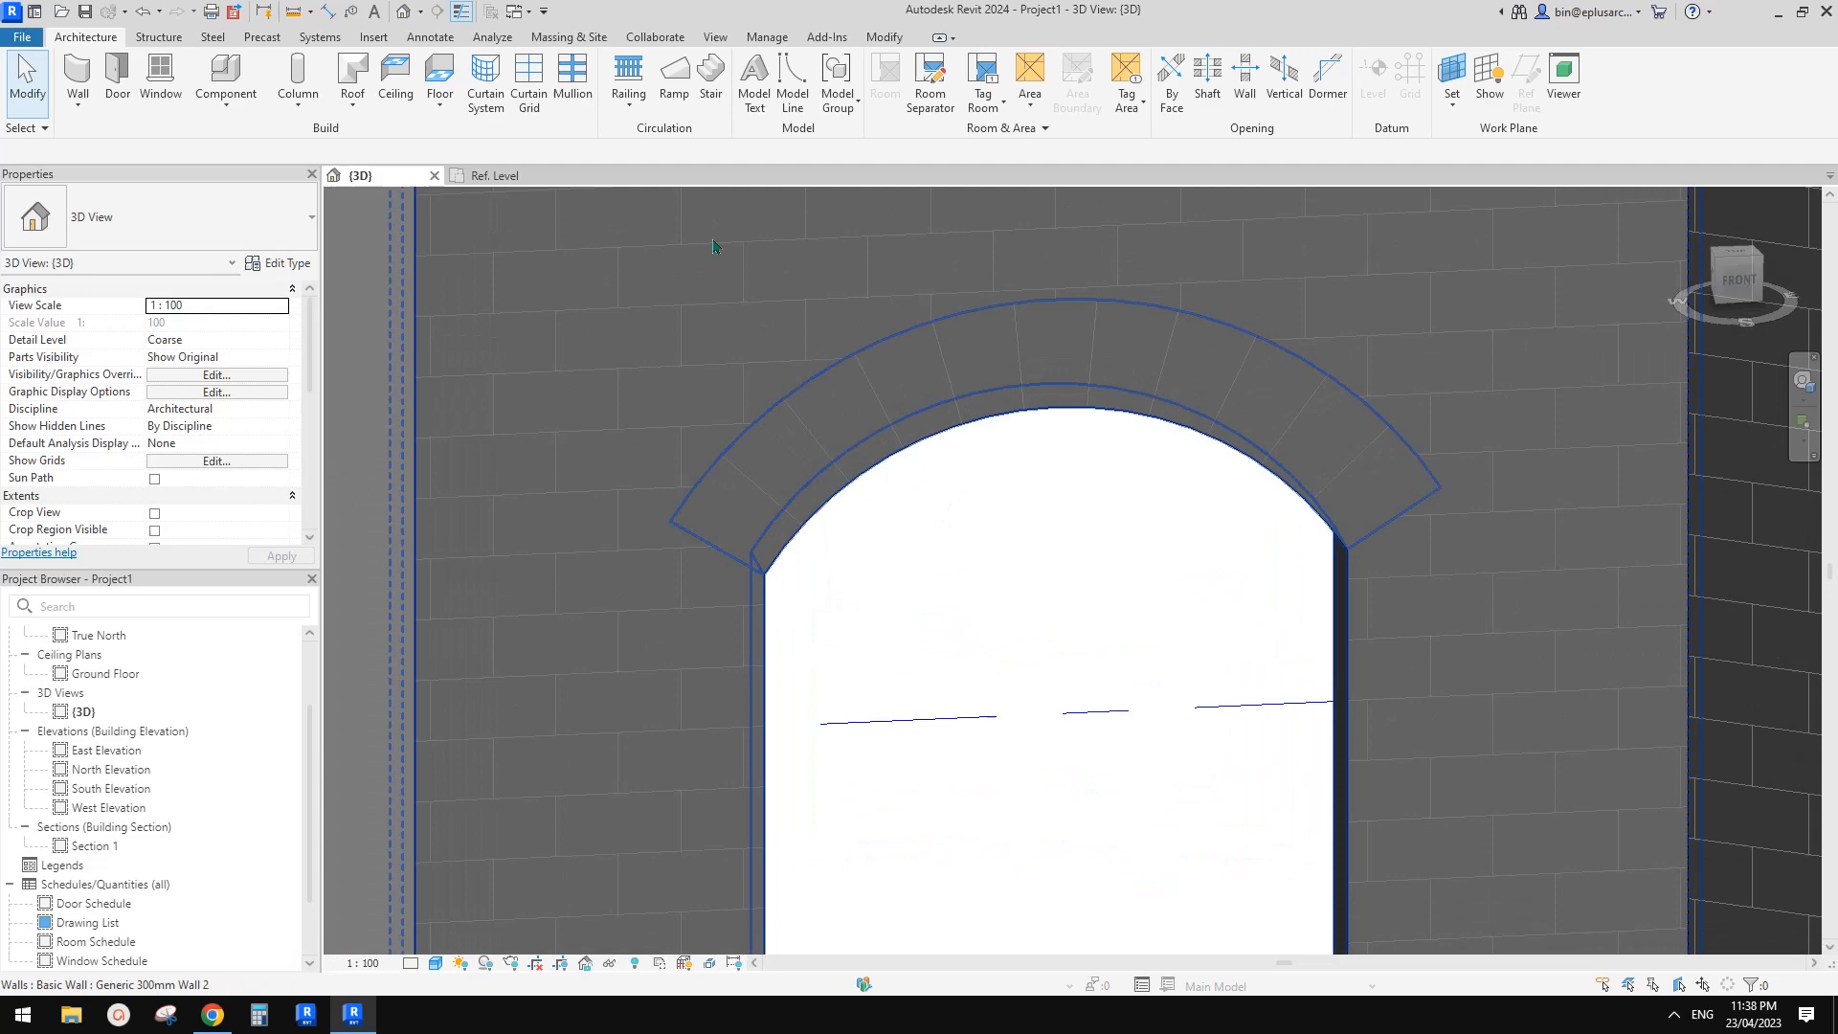
left_click(220, 103)
left_click(256, 185)
left_click(317, 488)
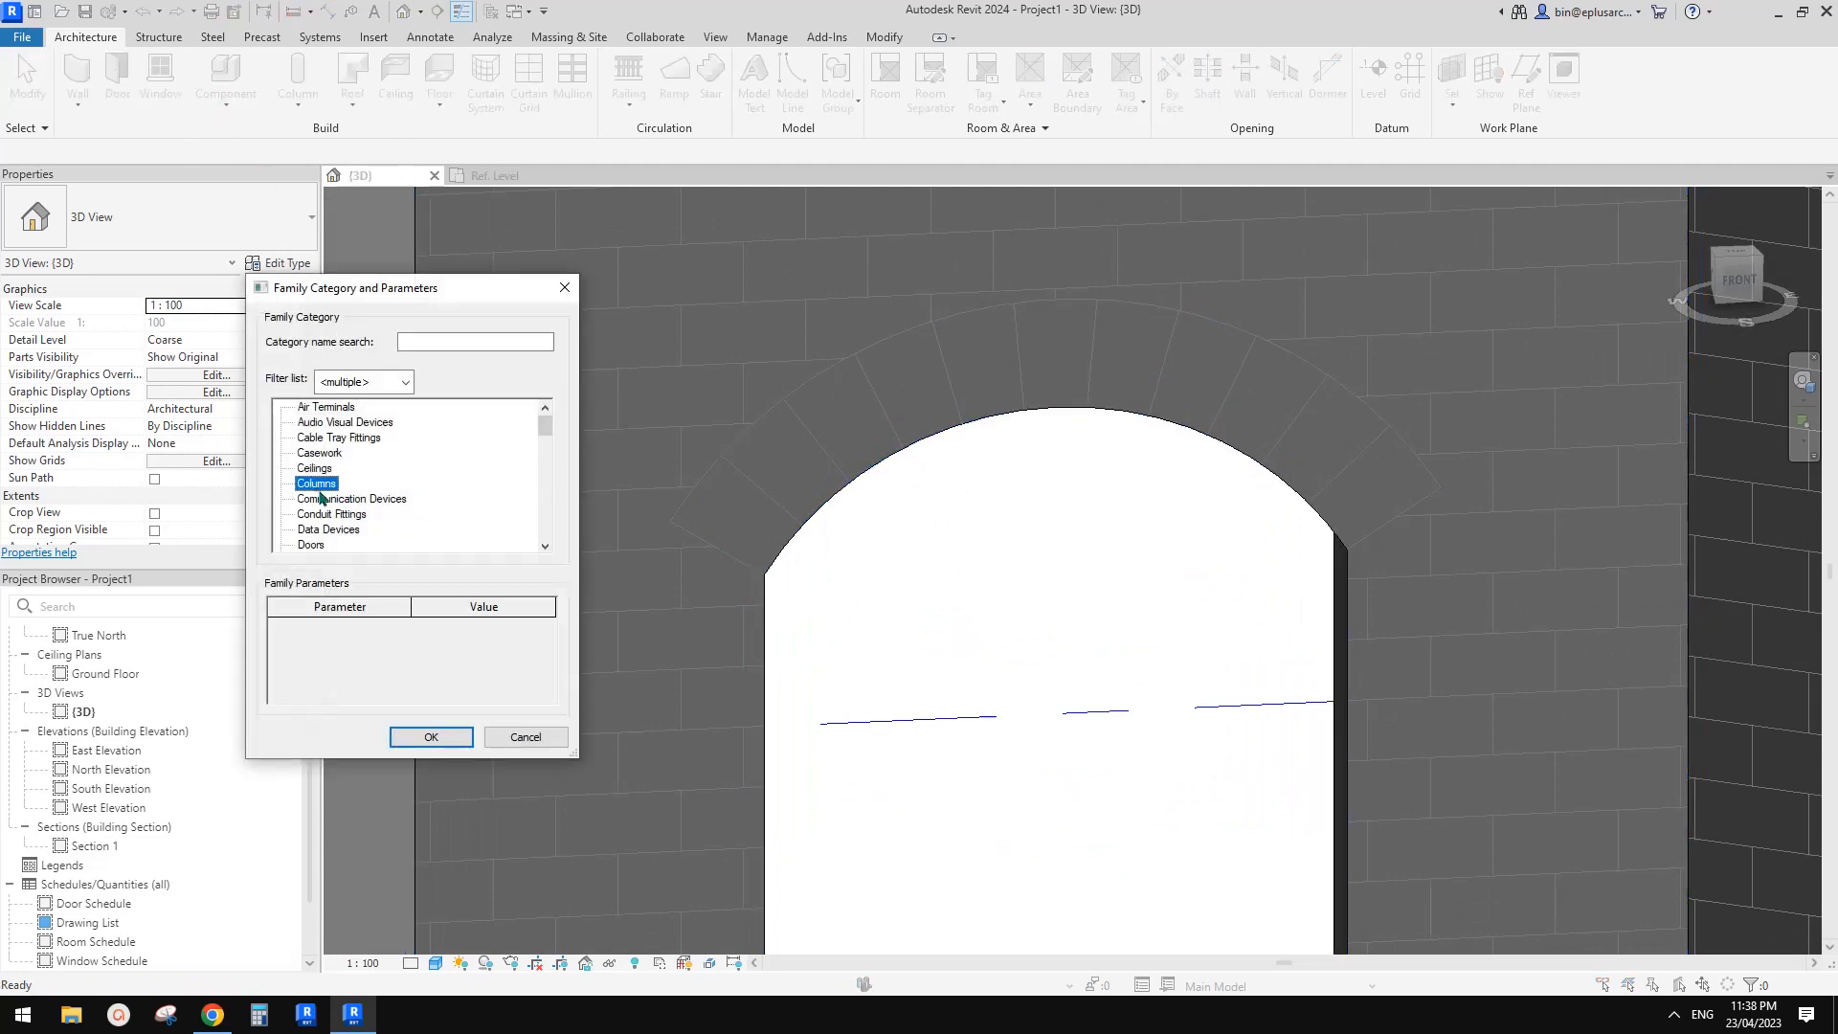
key("w")
left_click(427, 738)
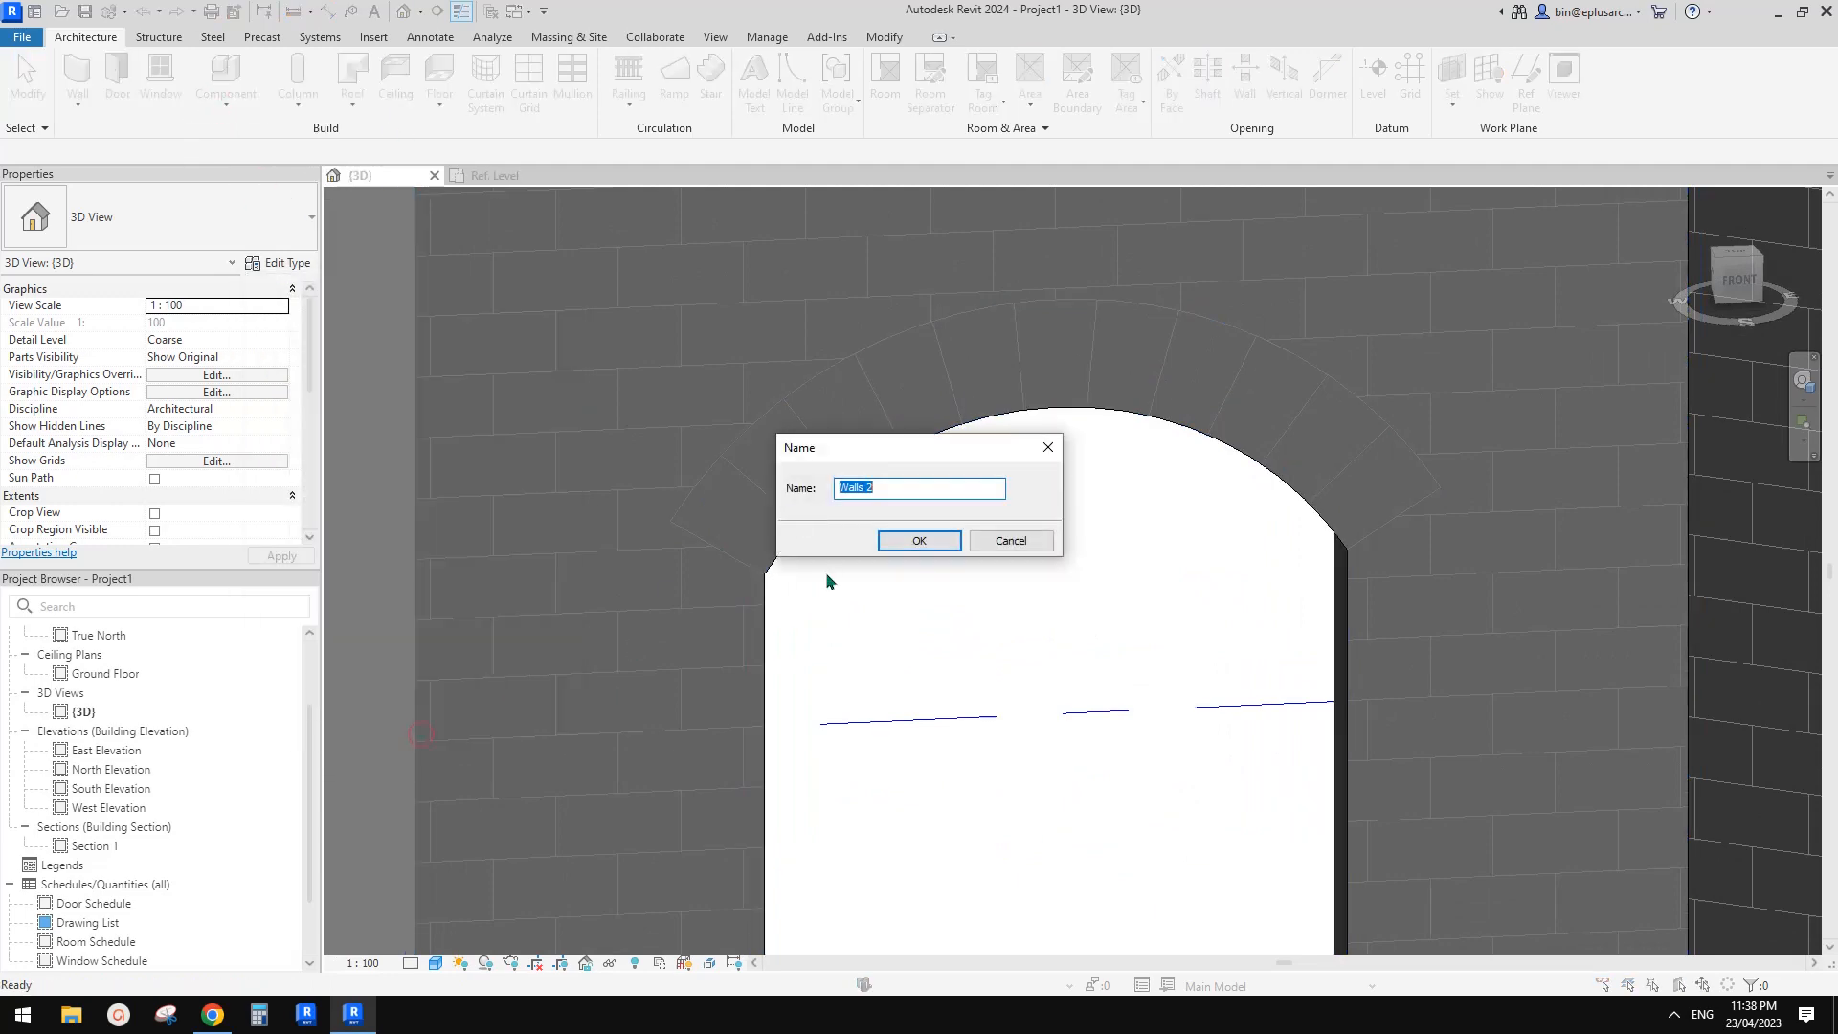
left_click(913, 541)
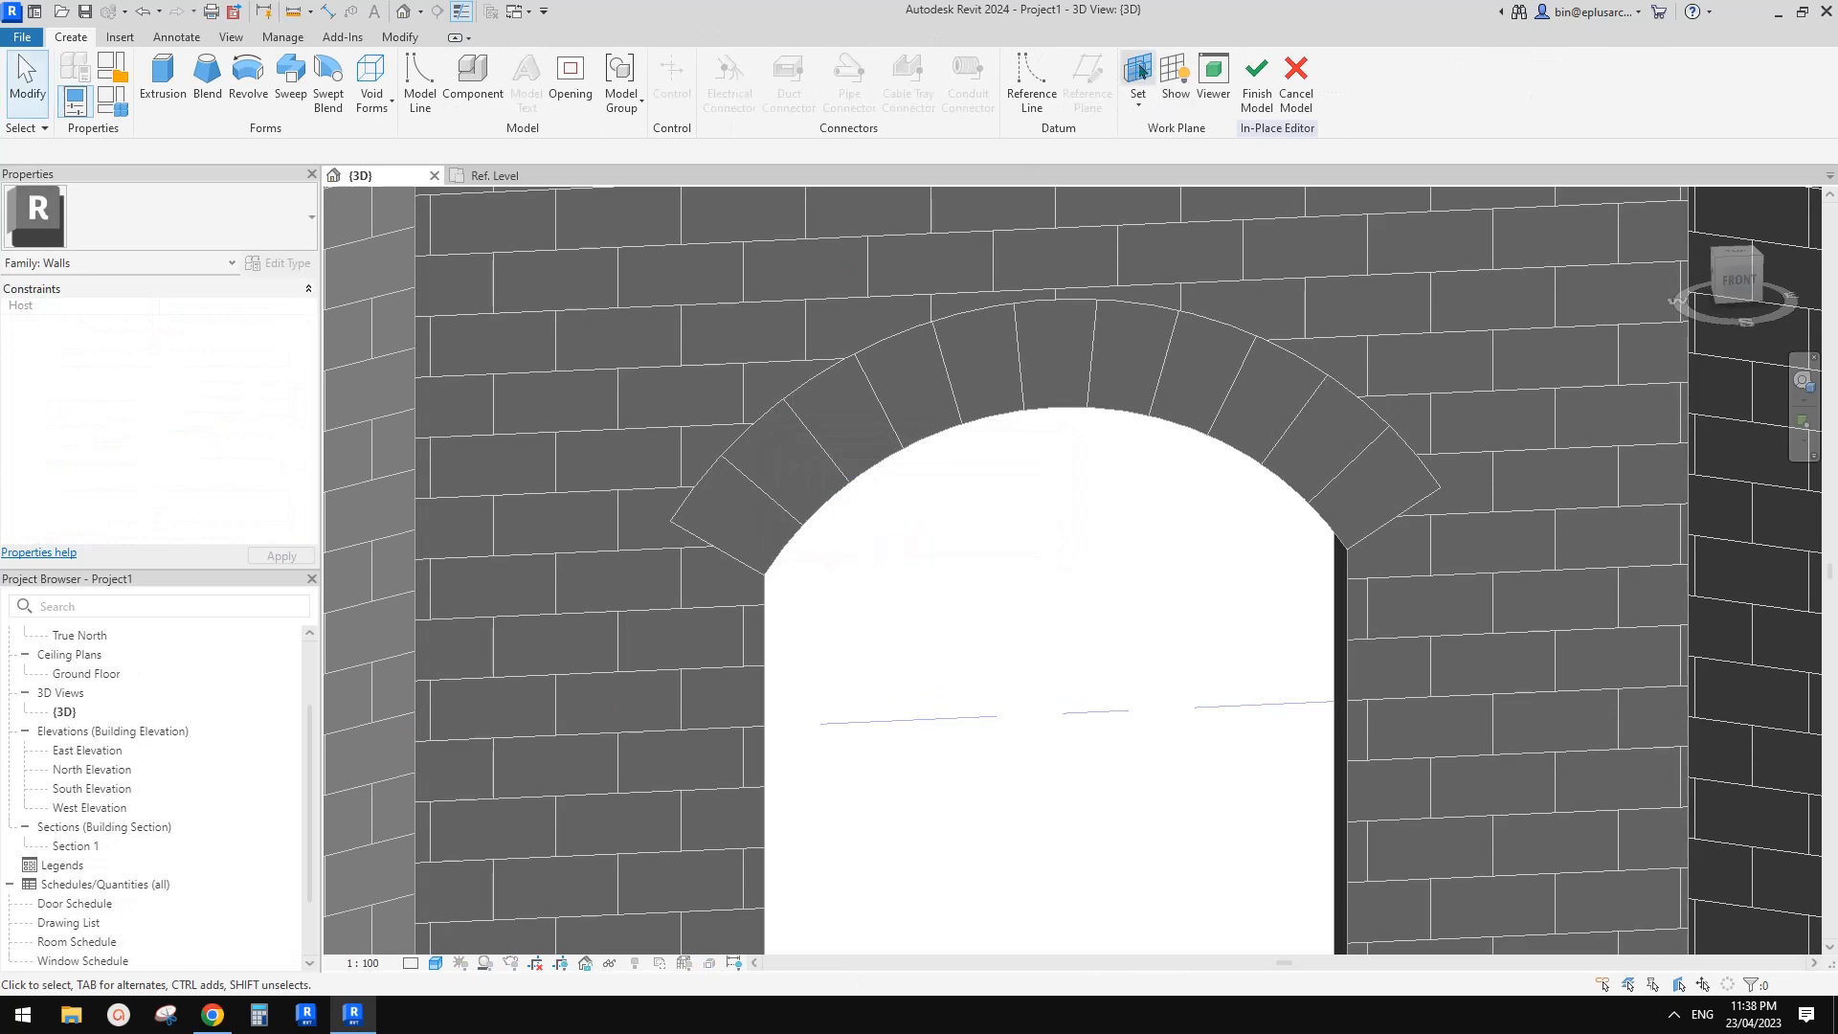
- Sketch a void extrusion on the arched wall's front face by picking the edges of the arch block ring
left_click(1138, 78)
left_click(880, 625)
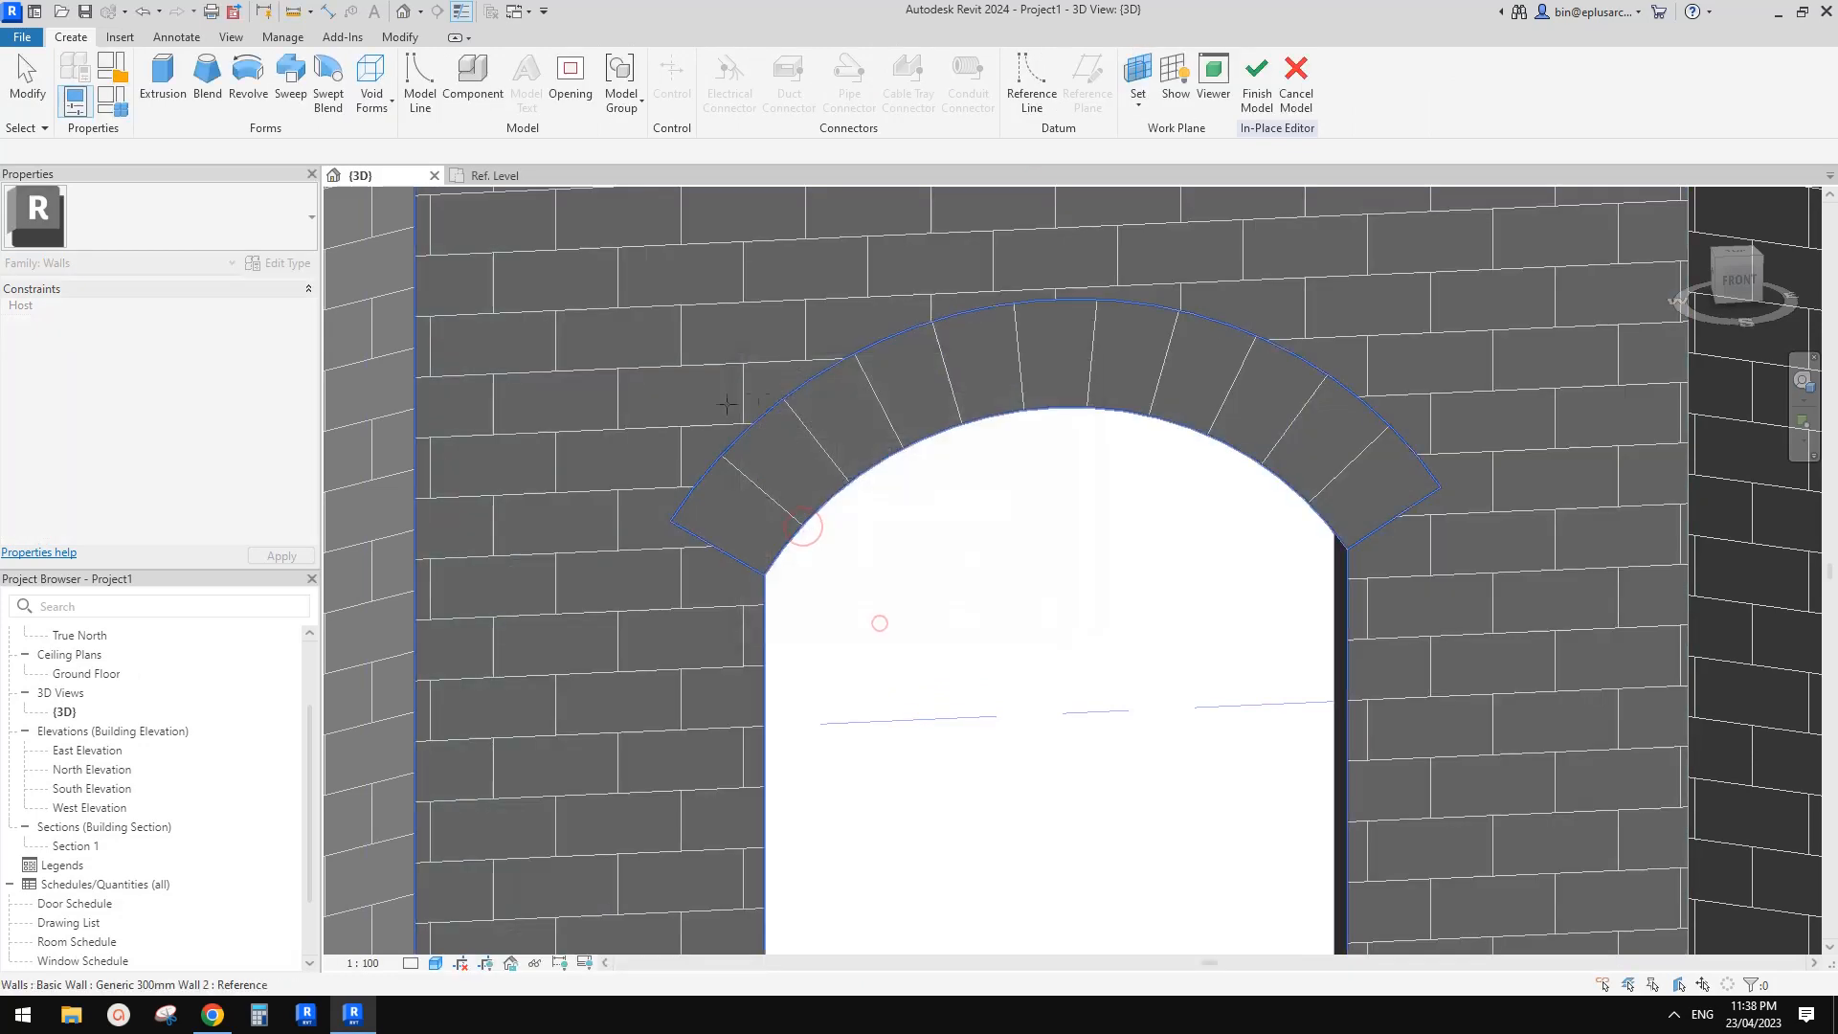
scroll(1084, 491, "down", 1)
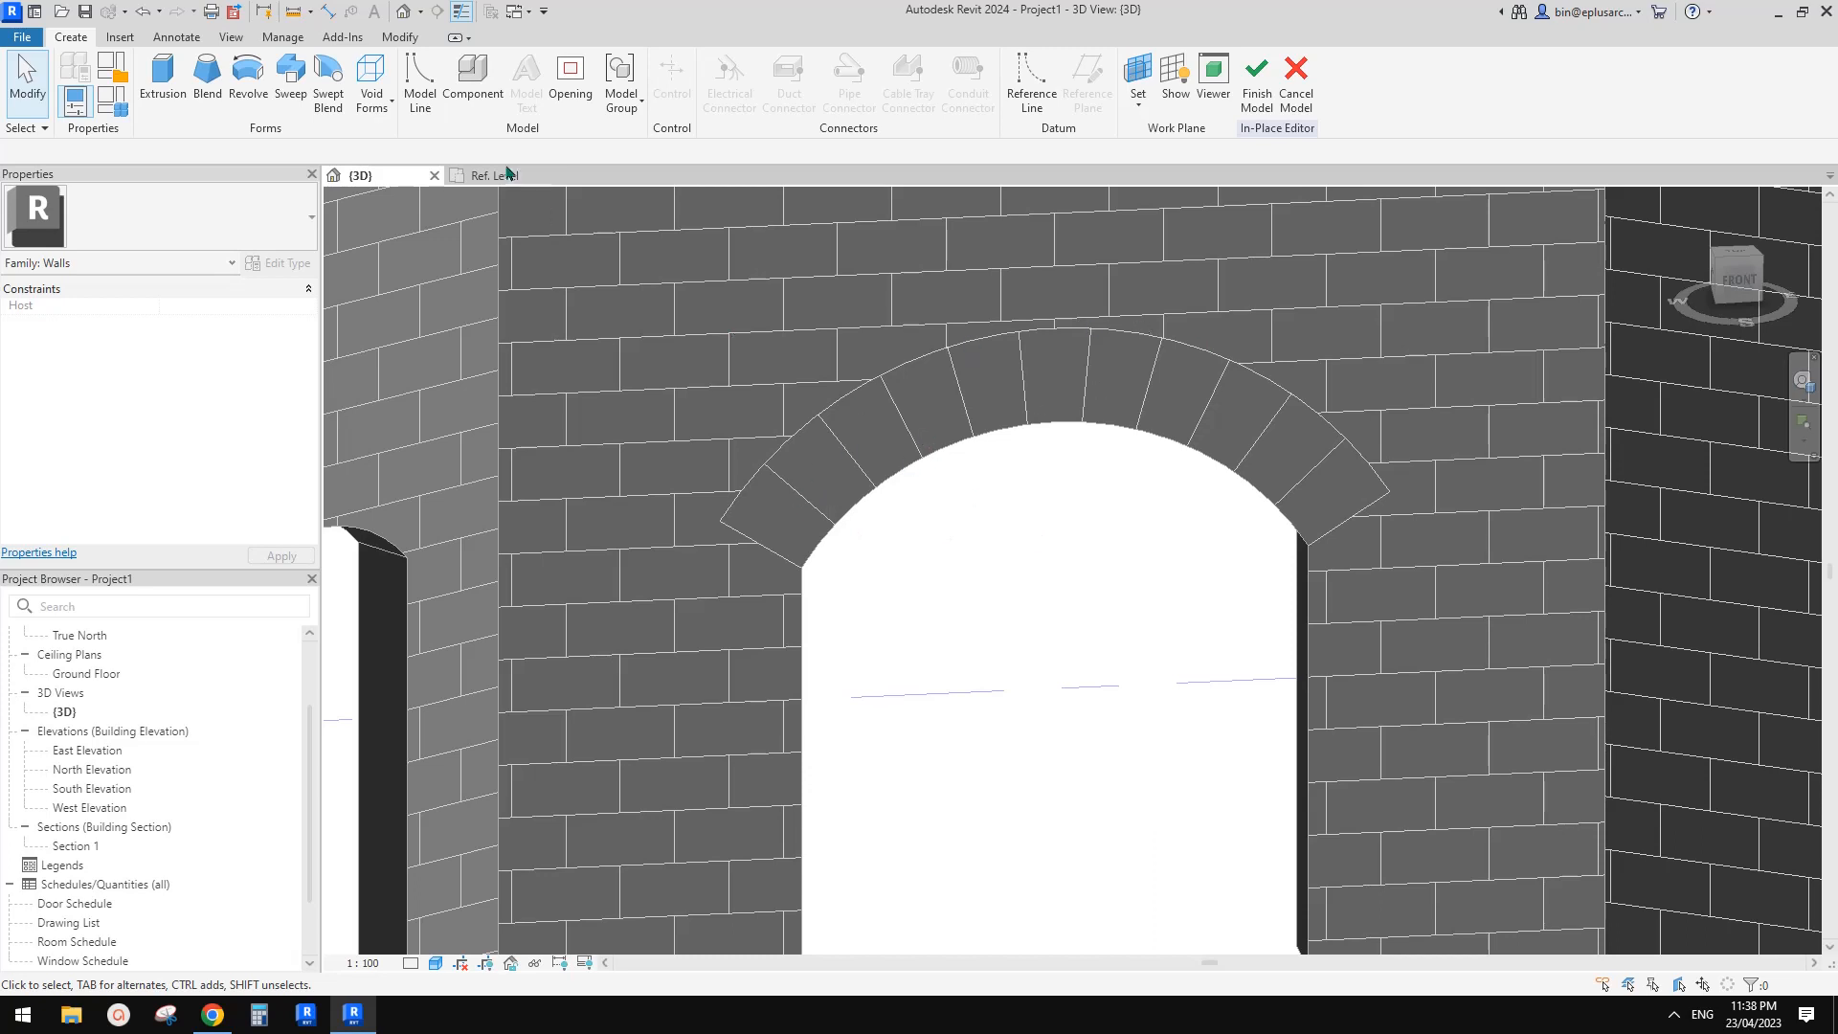
left_click(371, 85)
left_click(393, 137)
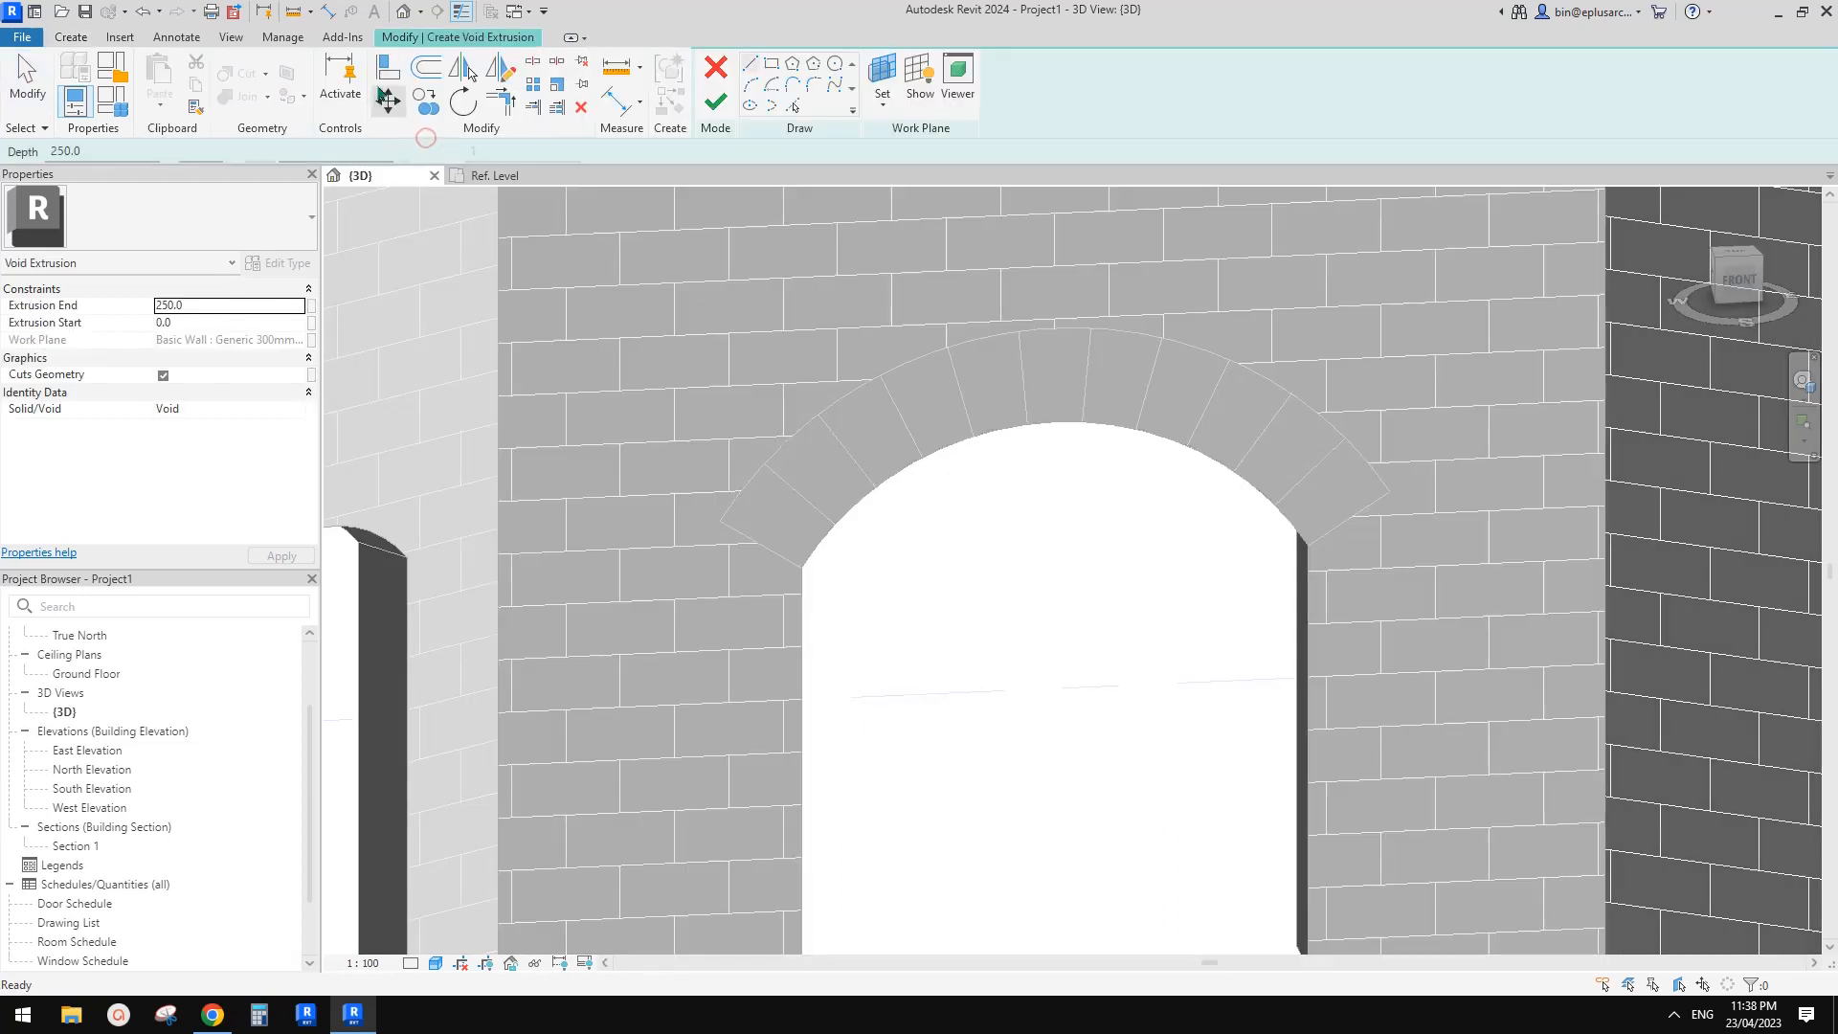
left_click(791, 105)
left_click(792, 553)
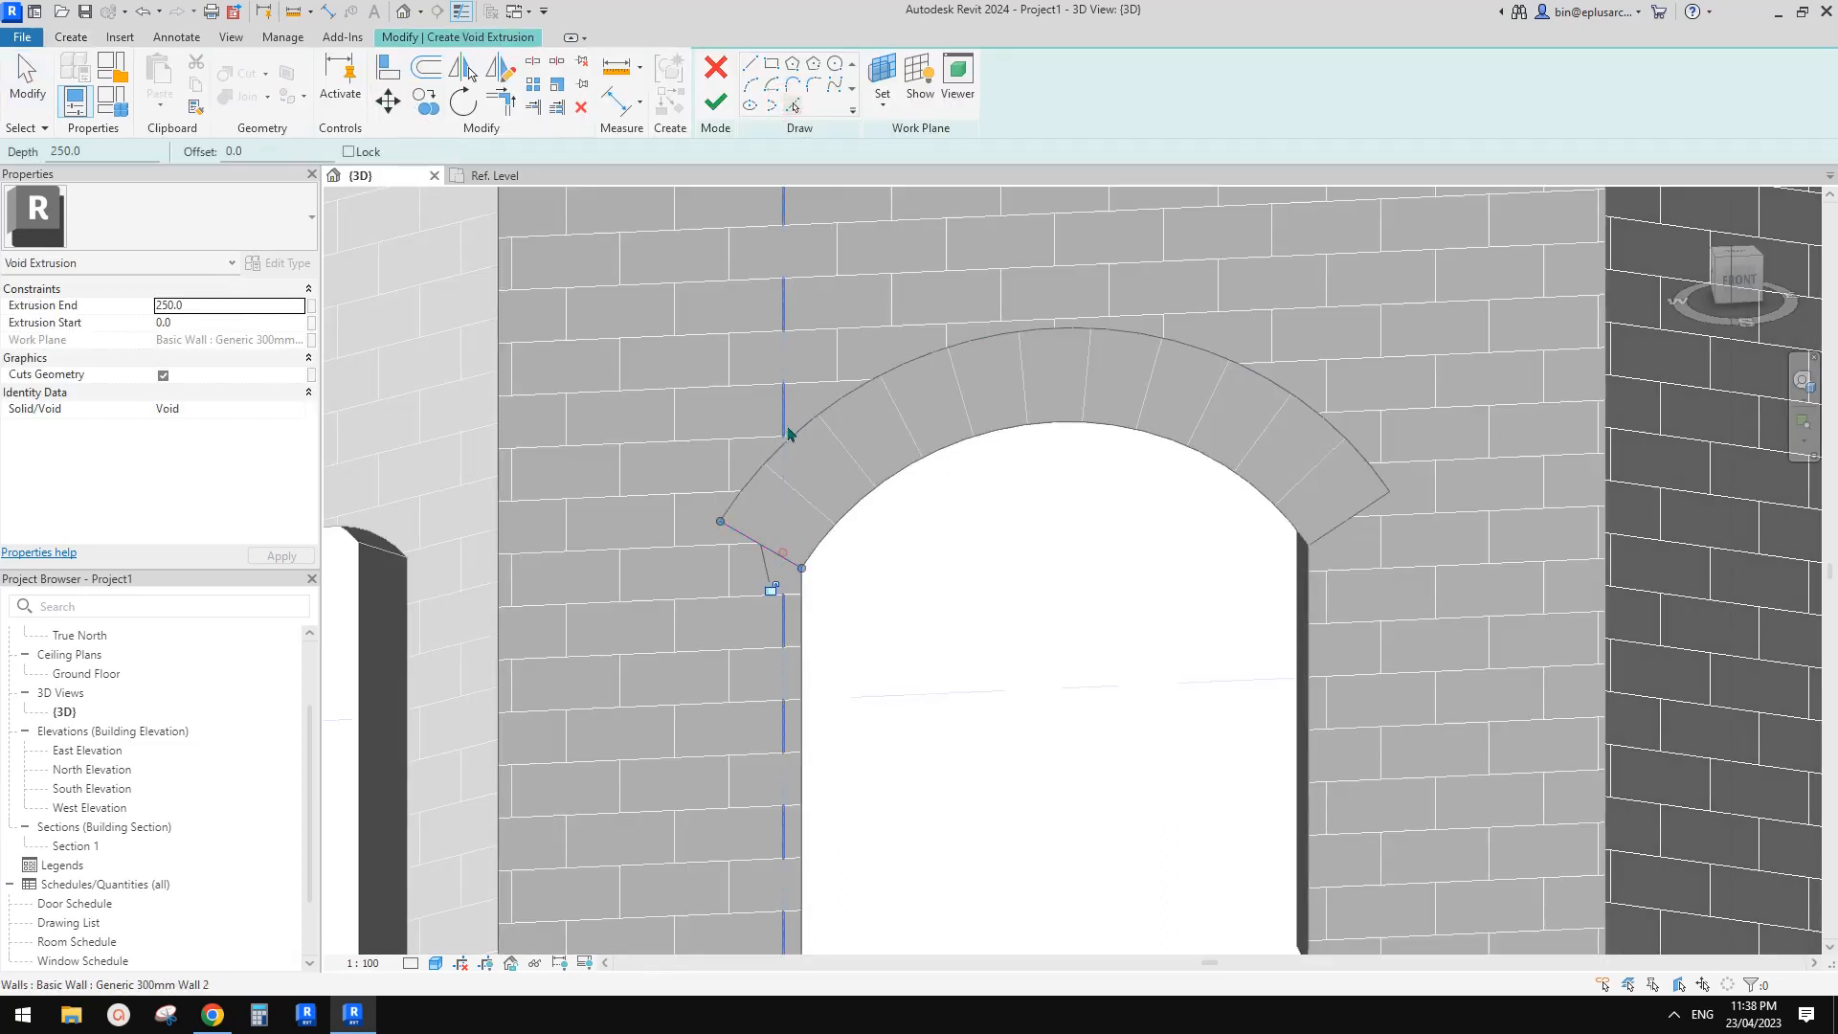
left_click(802, 423)
left_click(1351, 529)
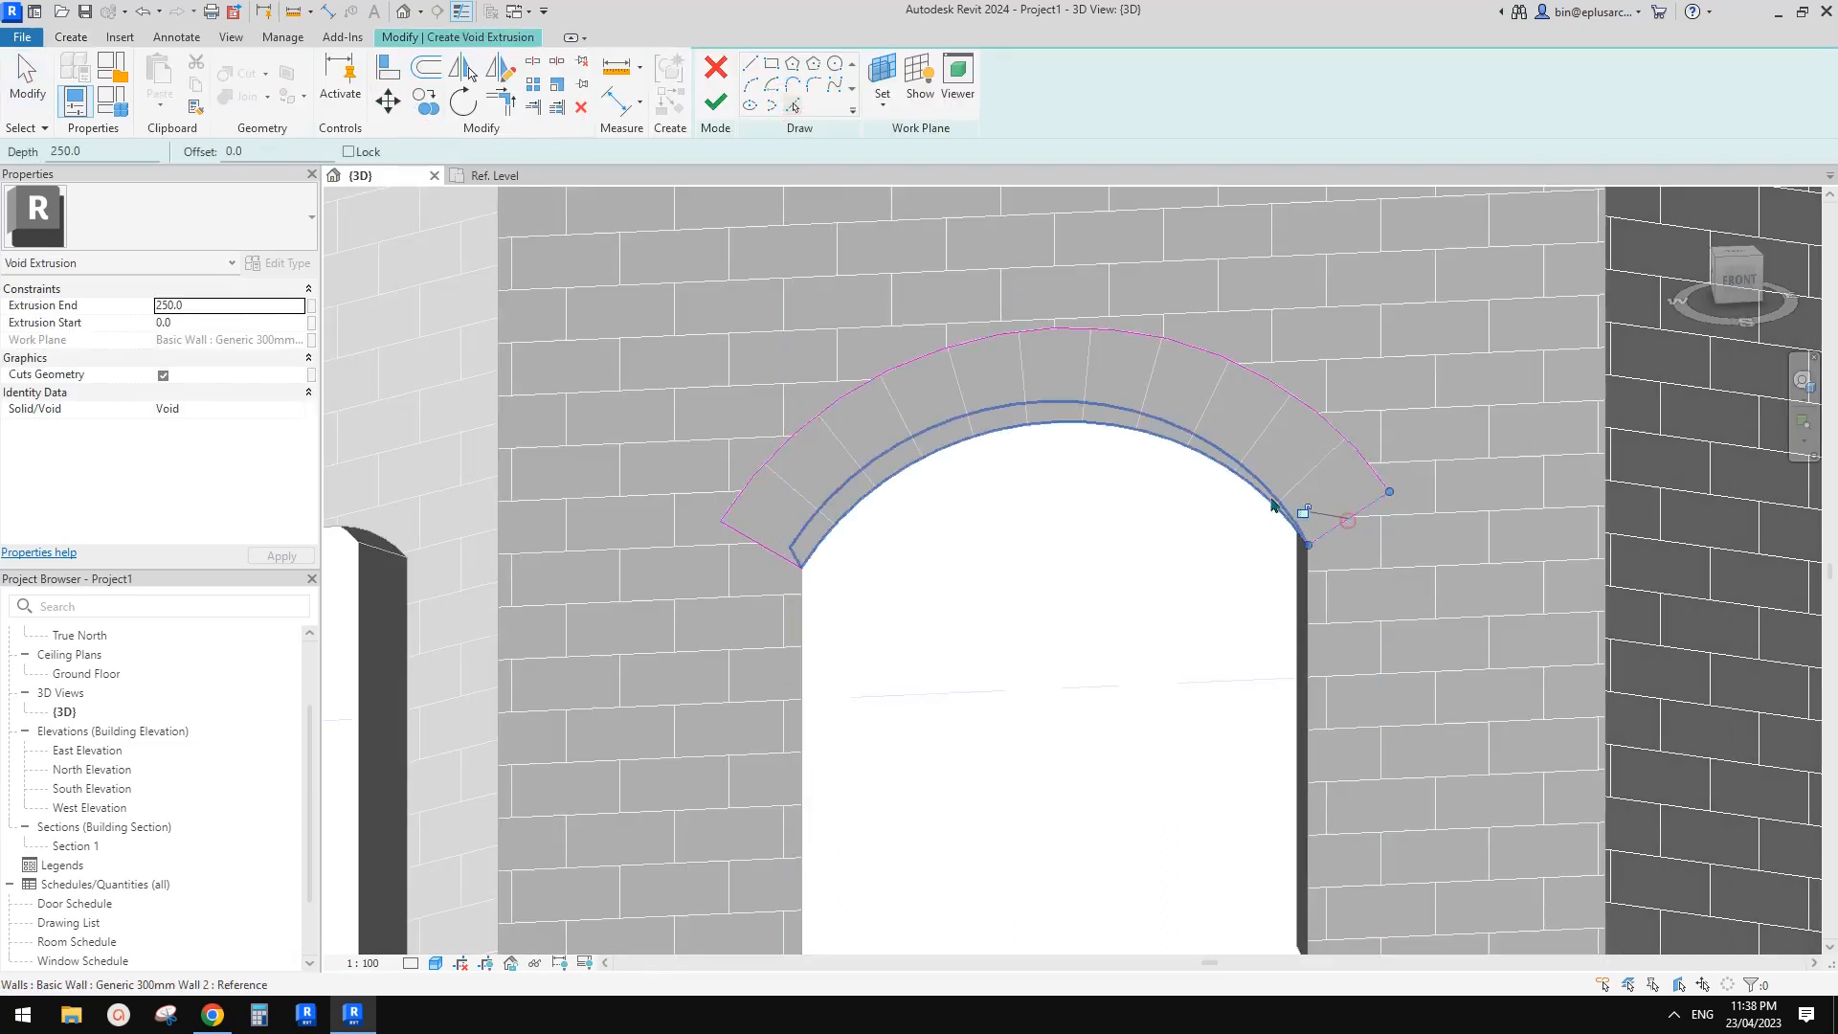
left_click(1262, 491)
- Offset a copy of the whole ring outline inward to form a thin joint, and finish the void extrusion
key("o")
key("f")
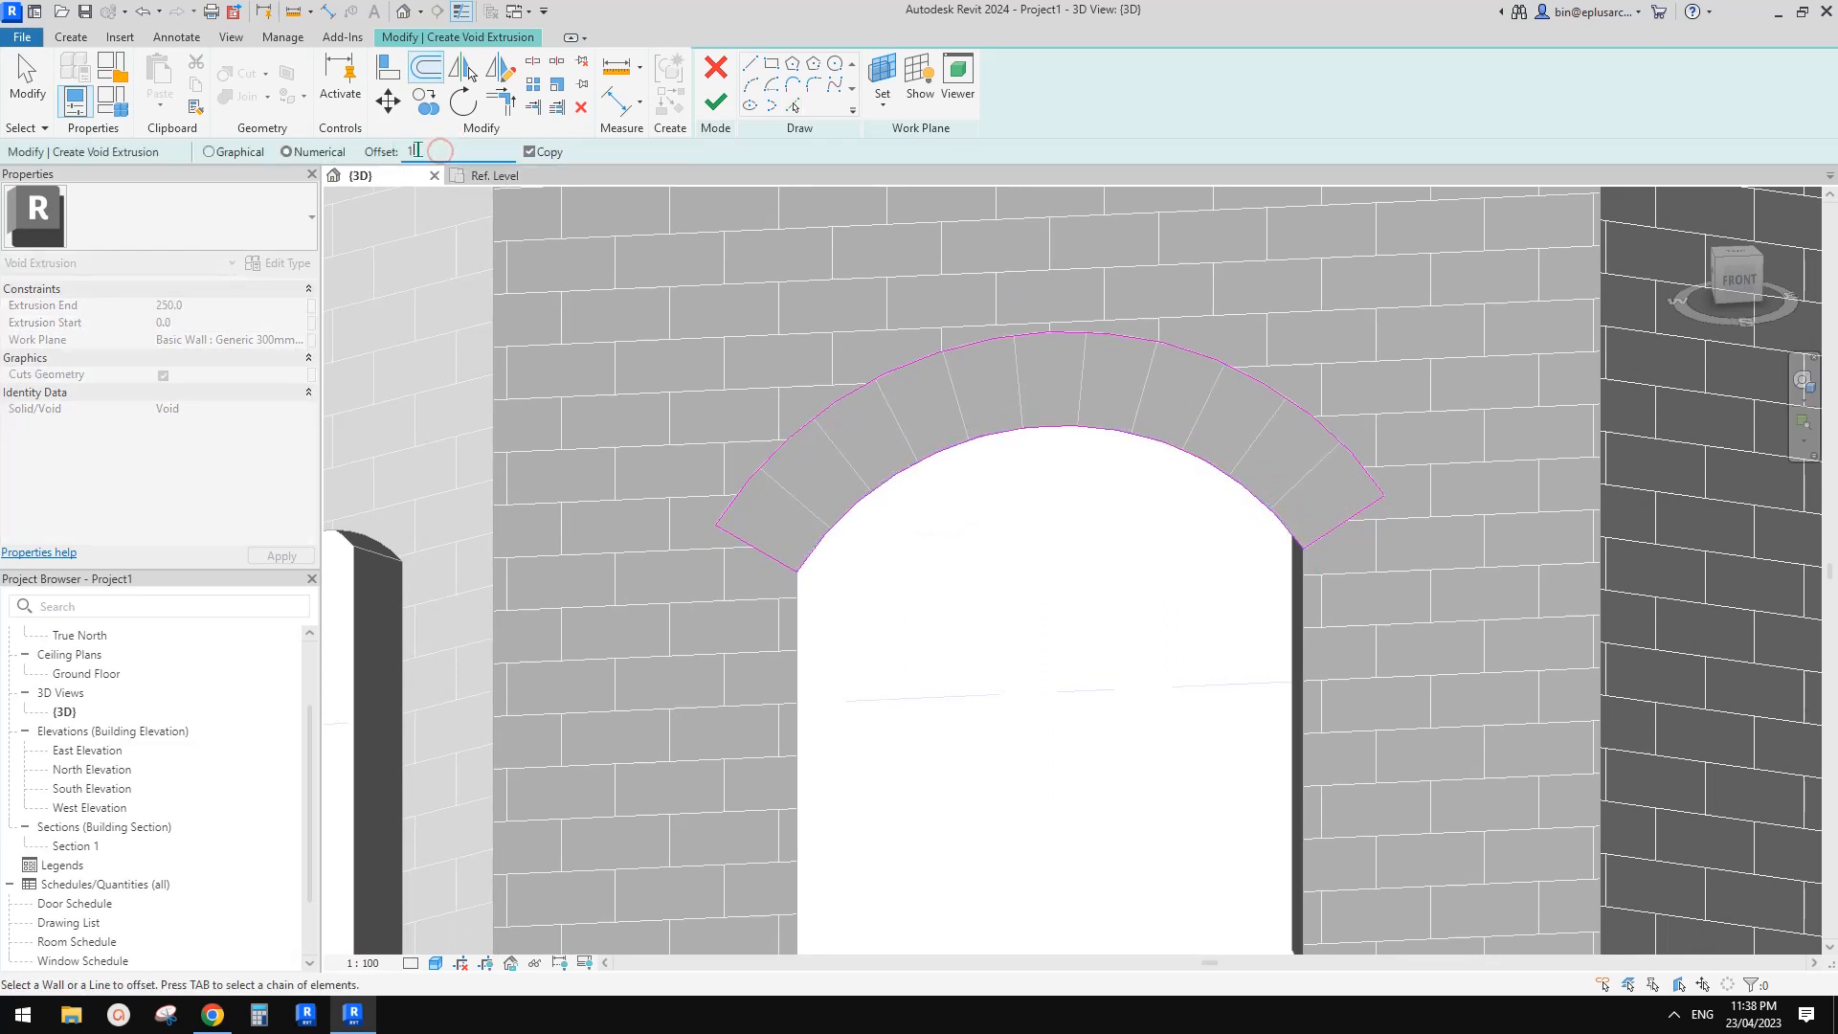
key("Tab")
left_click(796, 558)
left_click(716, 101)
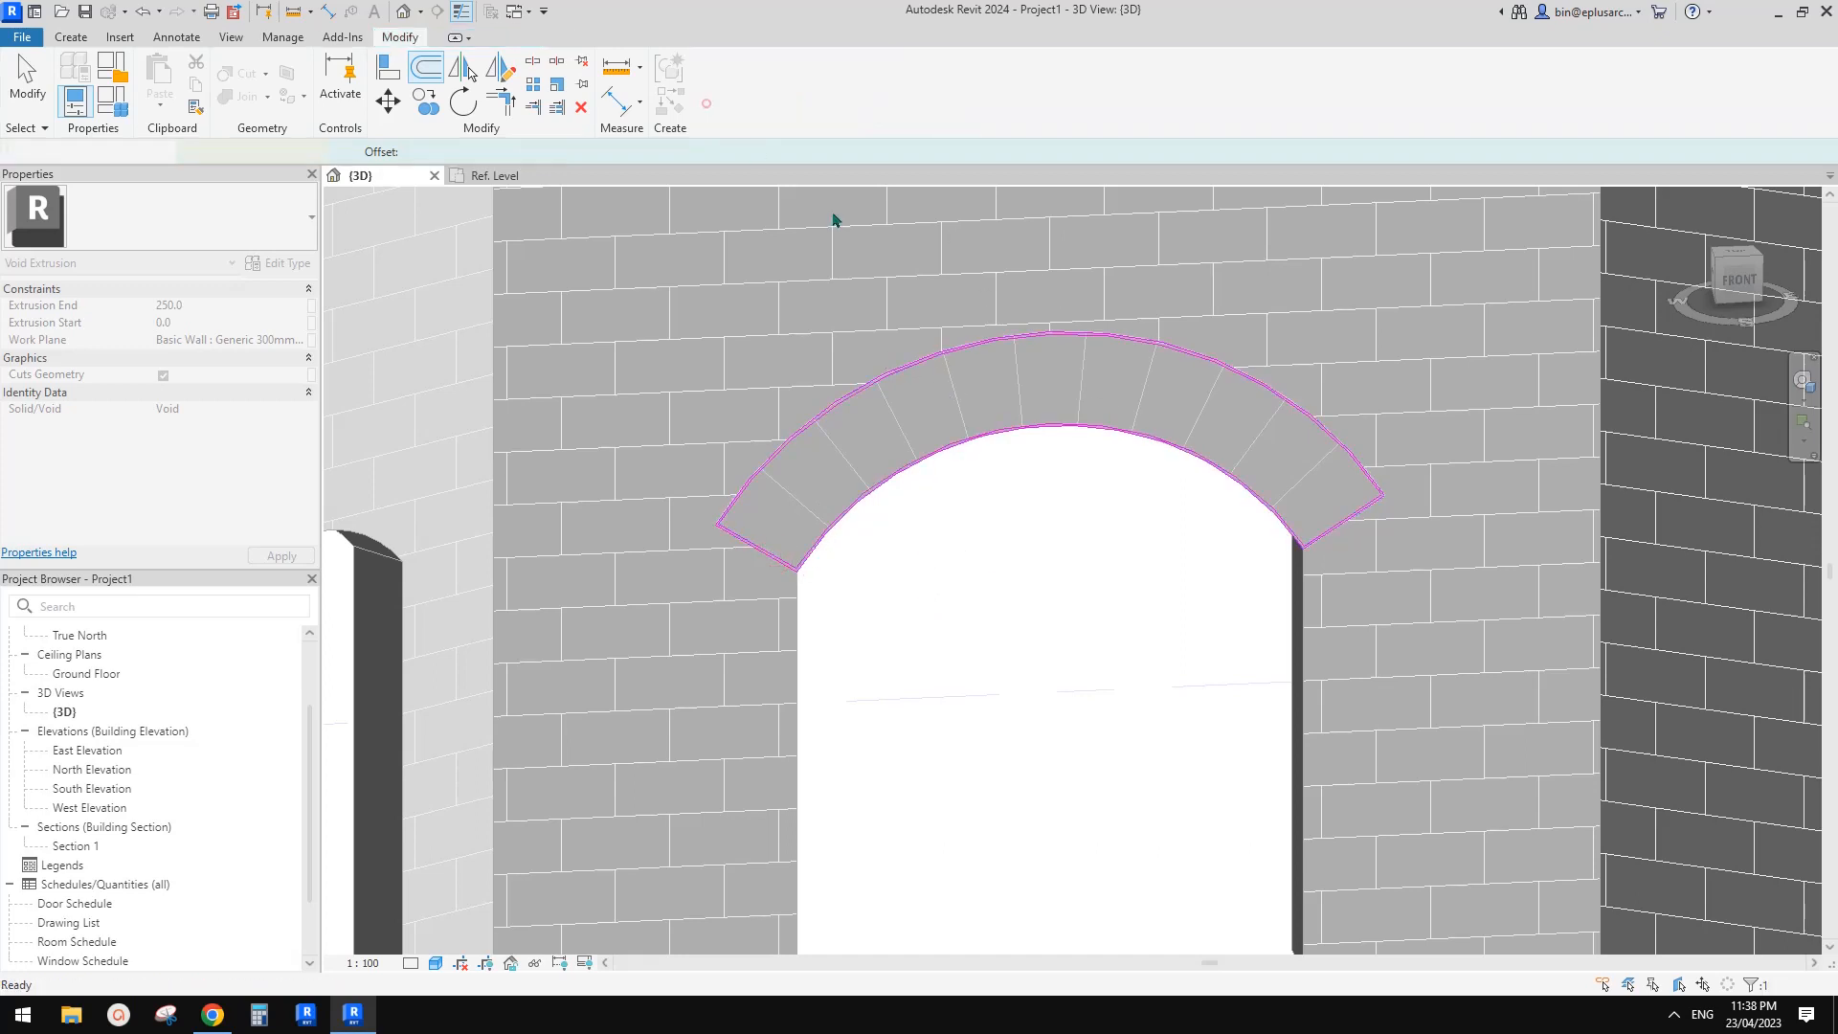
left_click(968, 592)
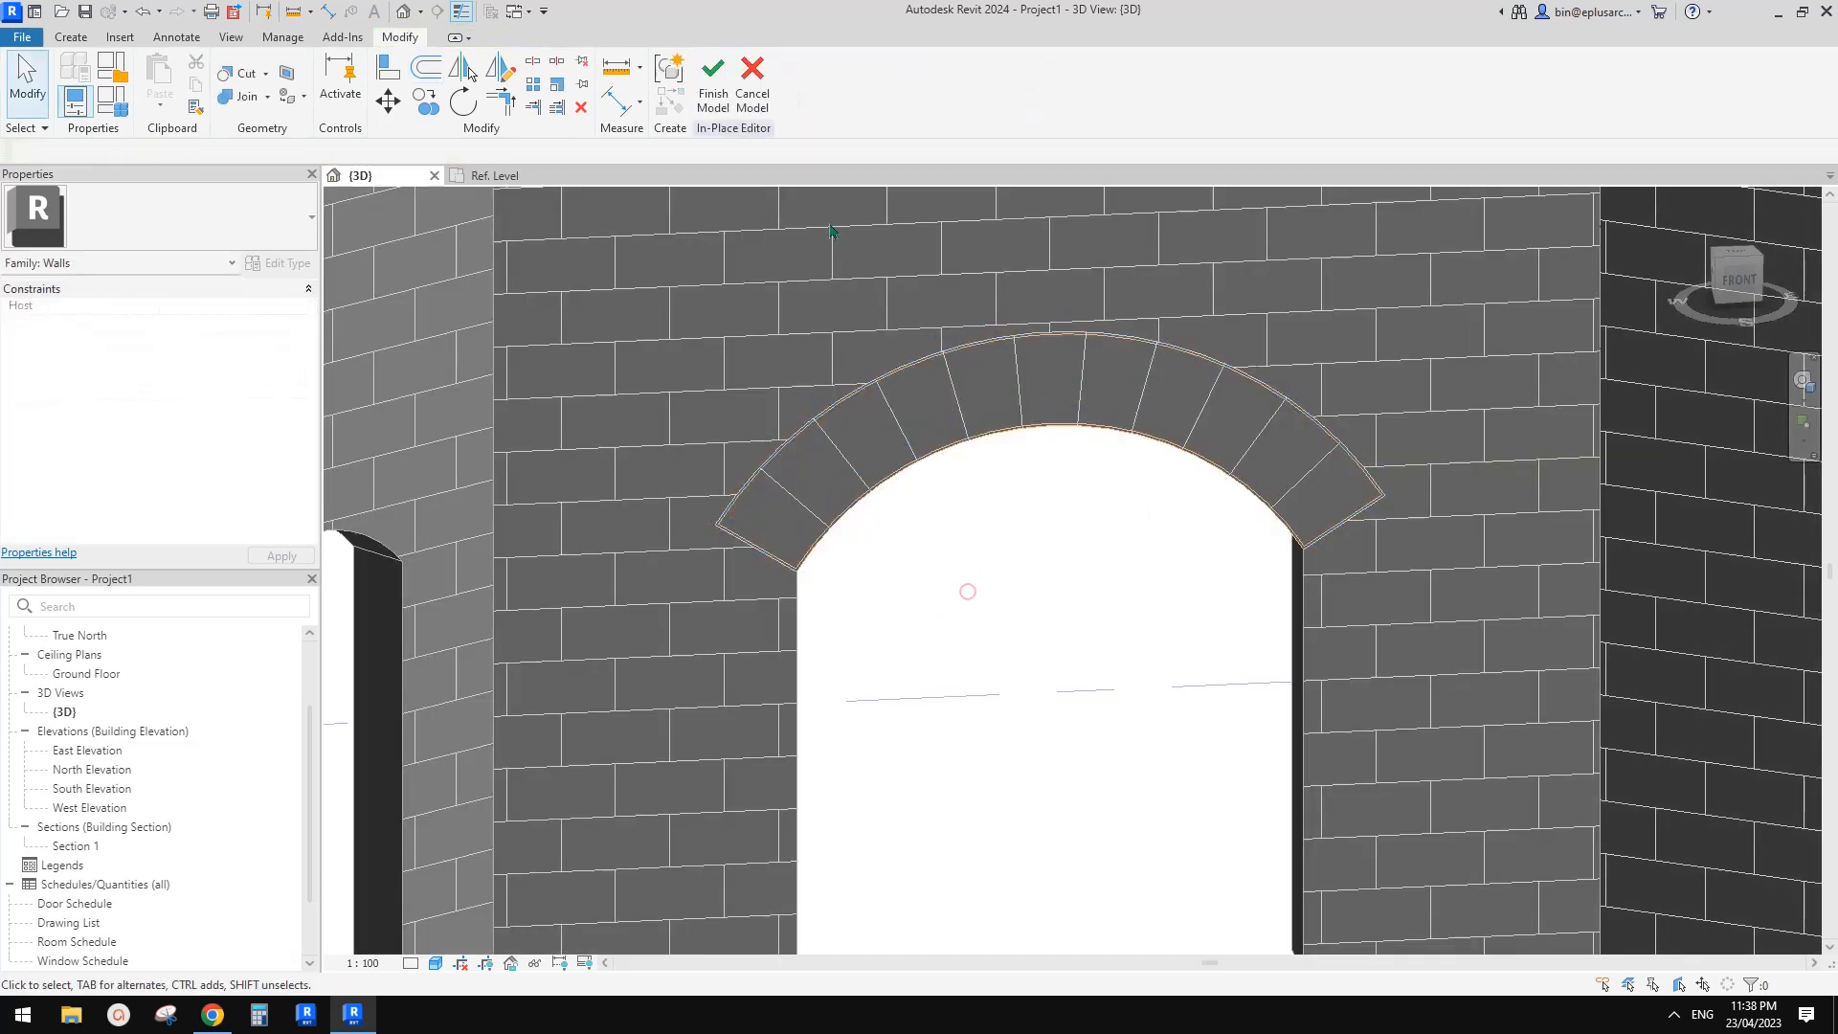
left_click(239, 83)
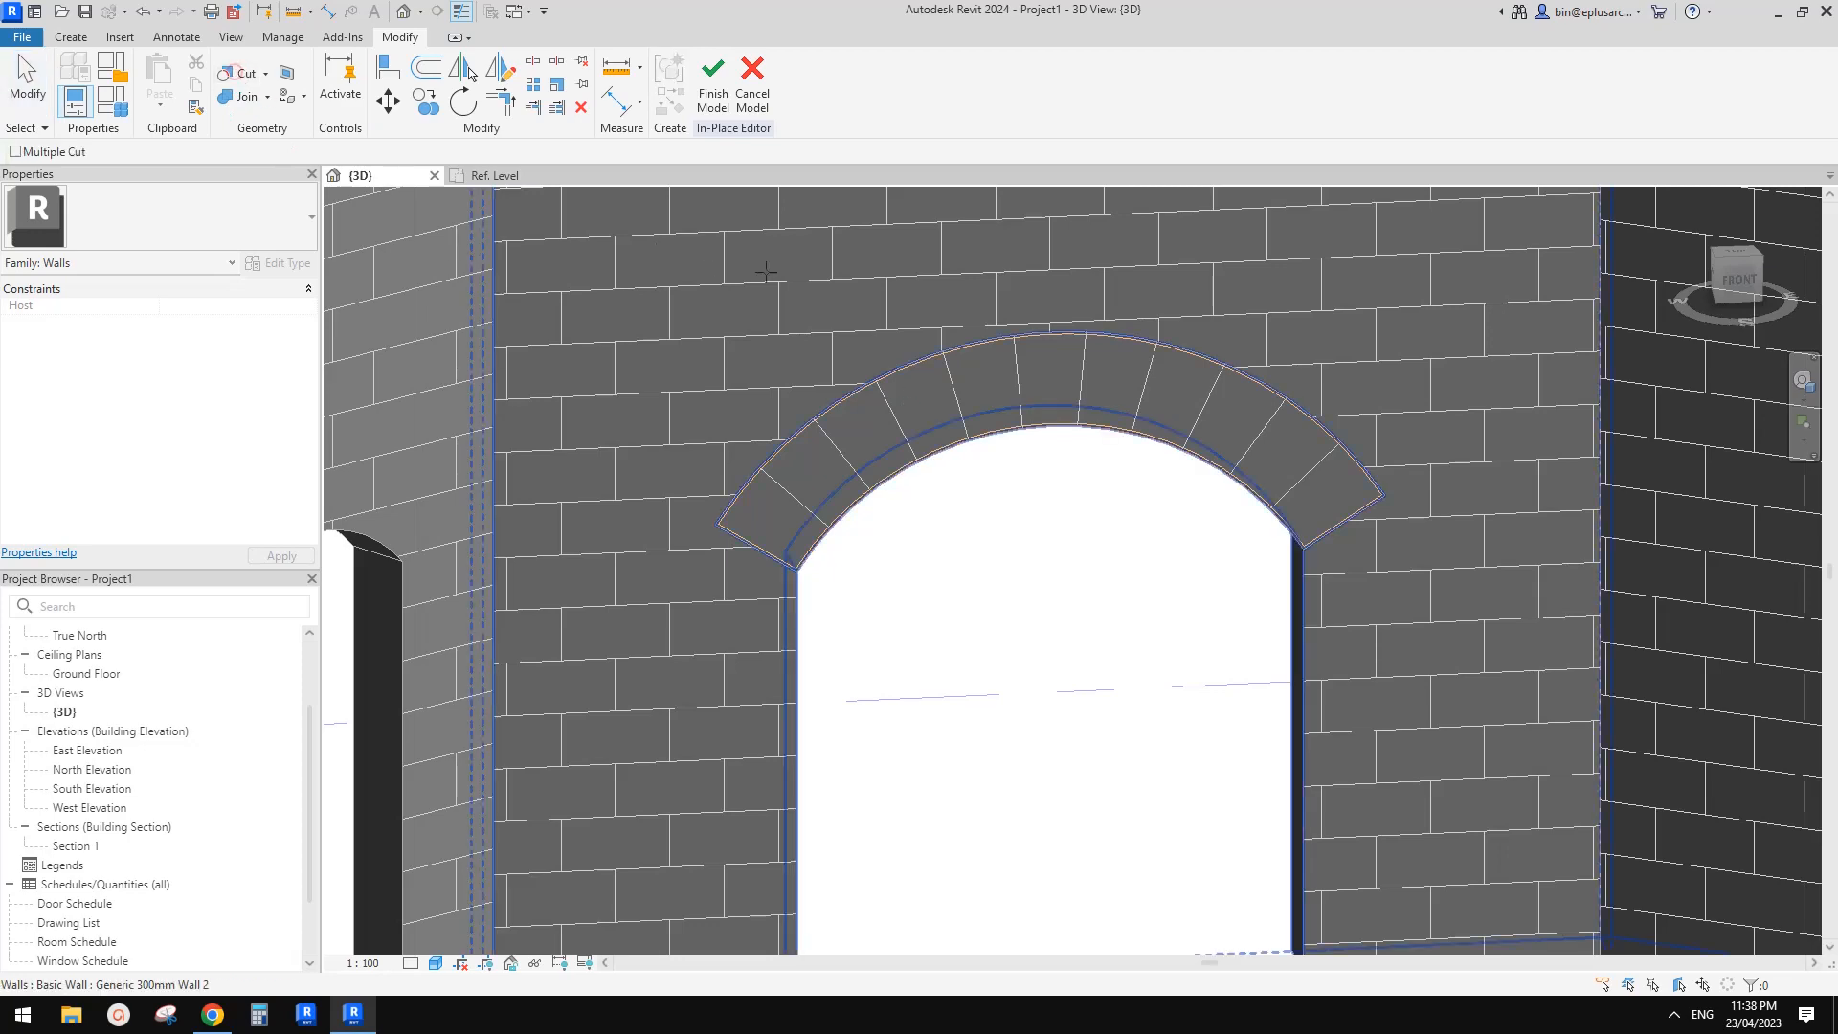
left_click(872, 383)
key("Escape")
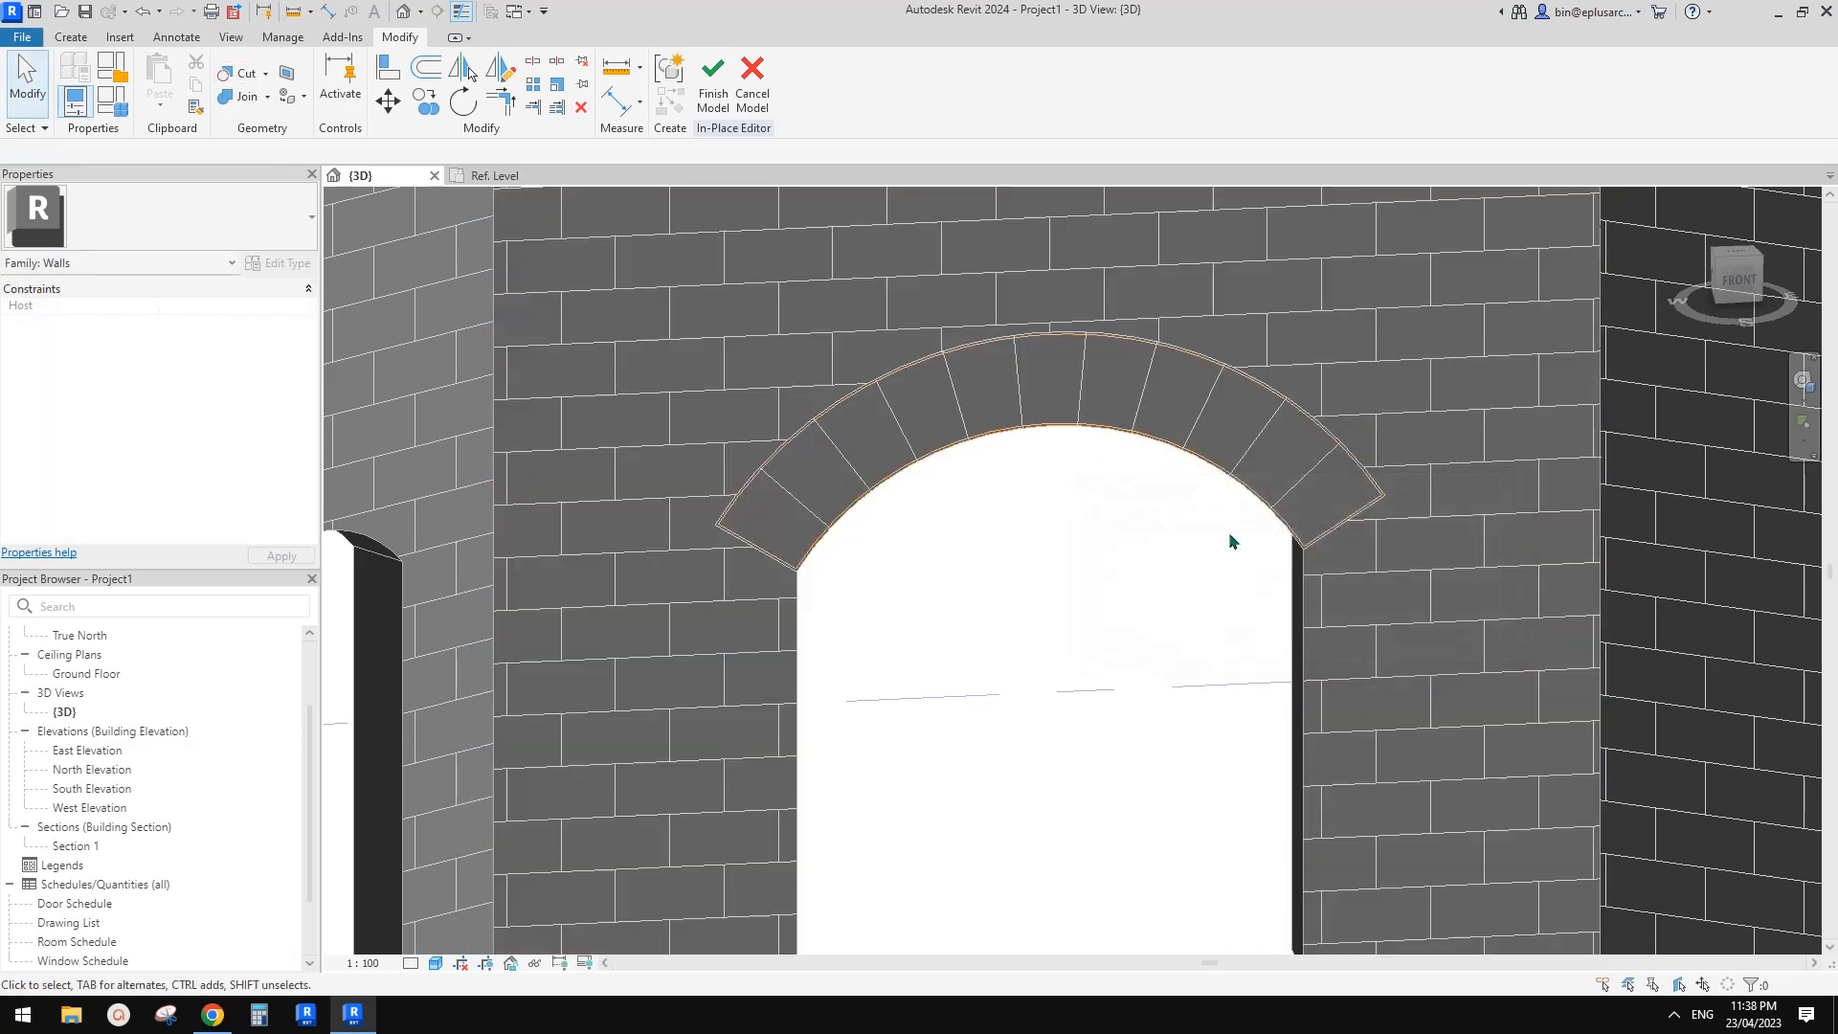
- Set the void extrusion's end to 10 mm
left_click(1264, 387)
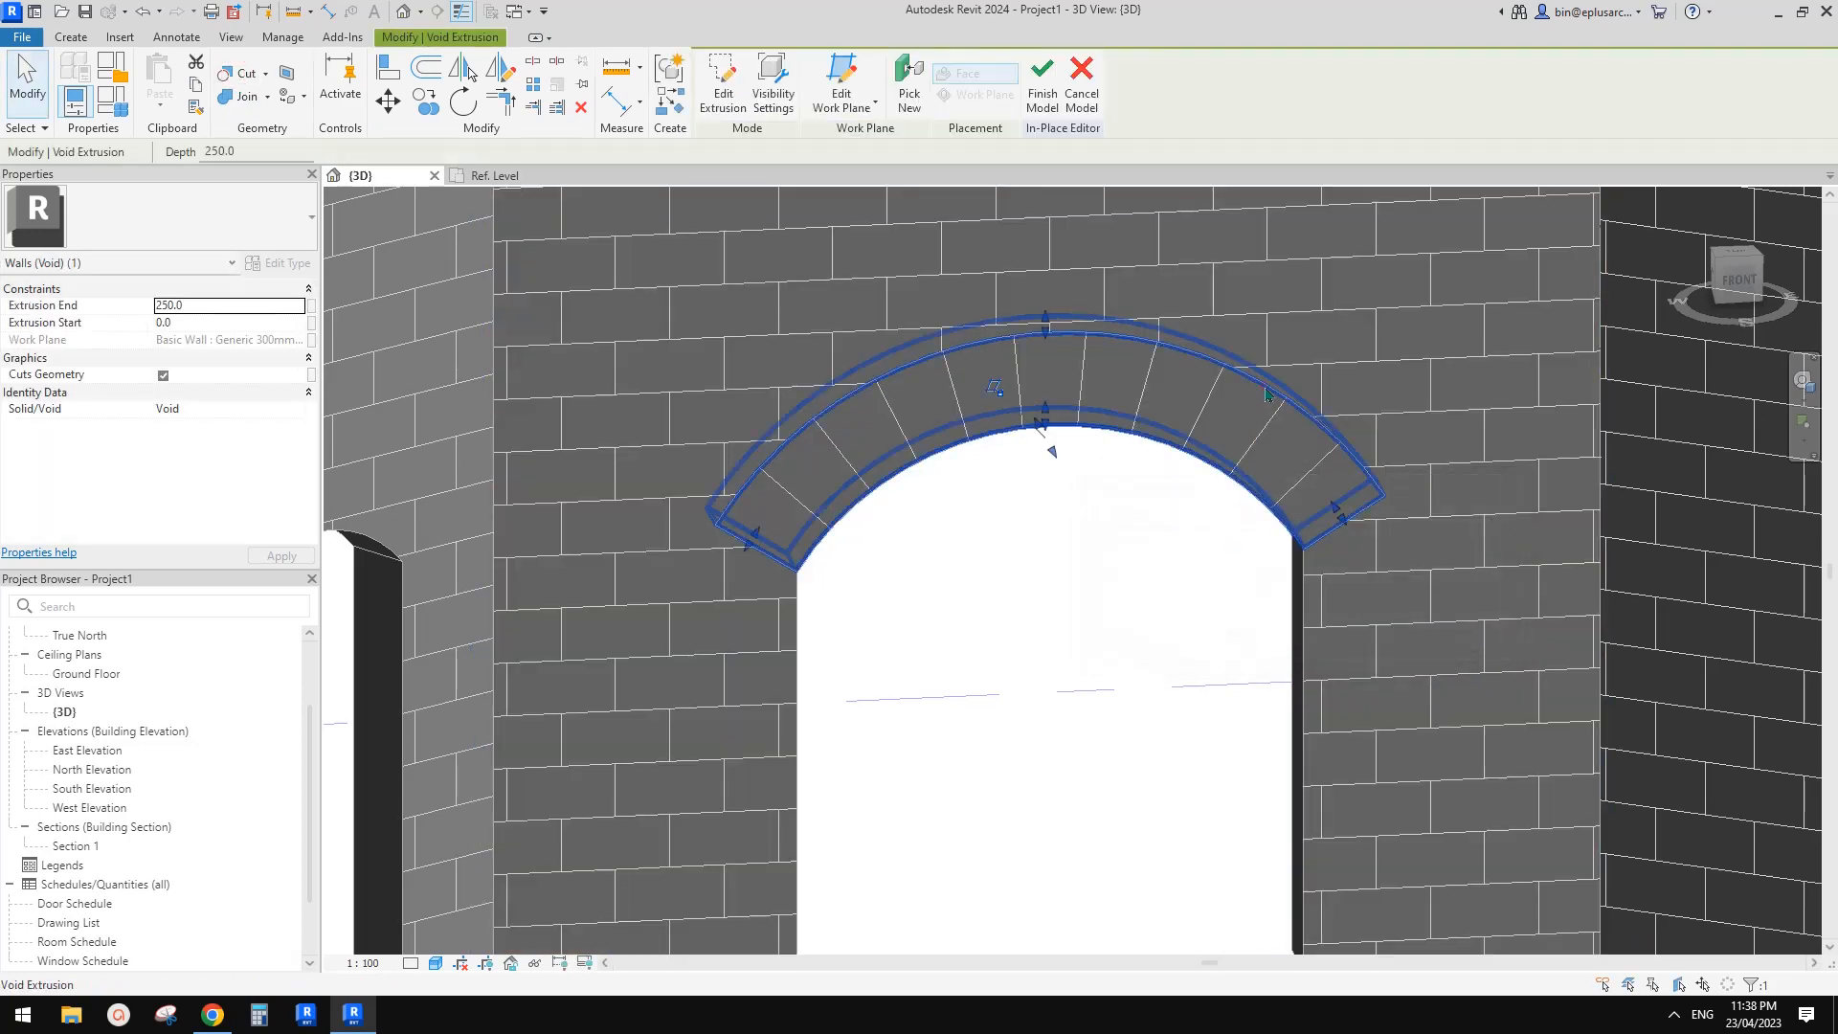
left_click(221, 306)
type("10")
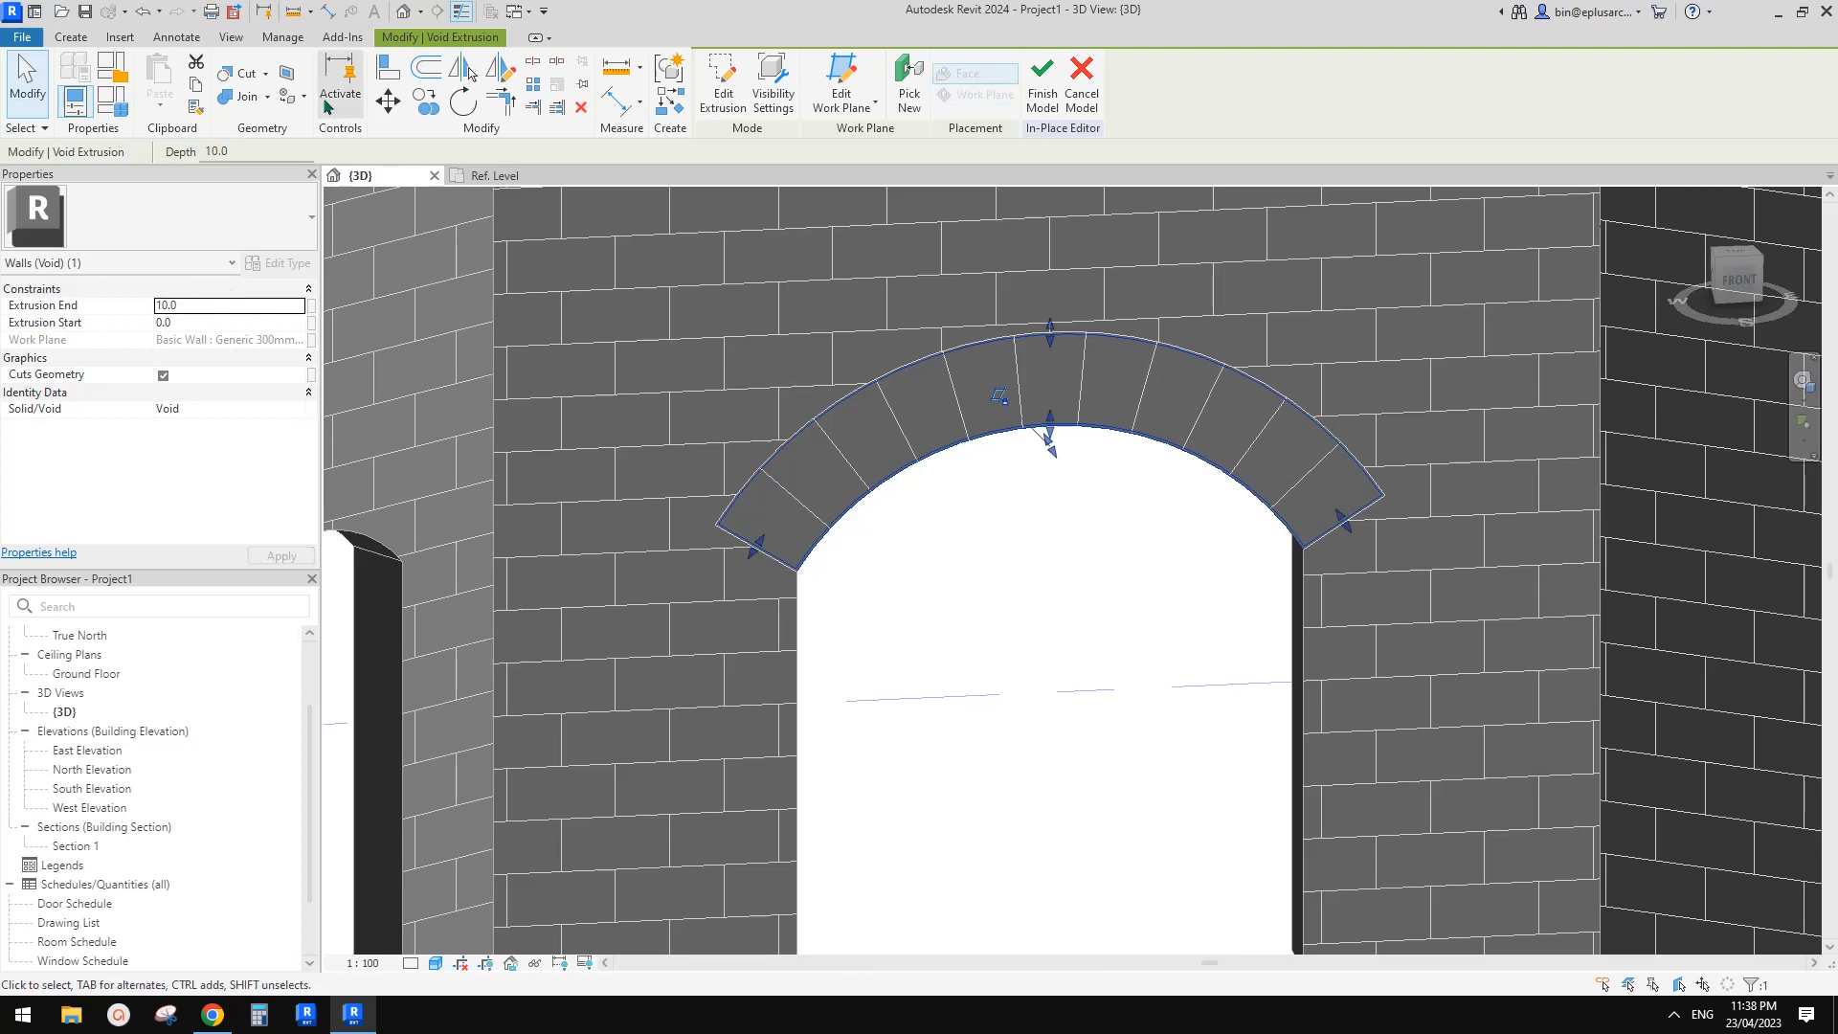
- Cut the arched wall with the arch-shaped void, deleting the wall's splitting element to allow the cut
left_click(238, 76)
left_click(925, 294)
left_click(1002, 355)
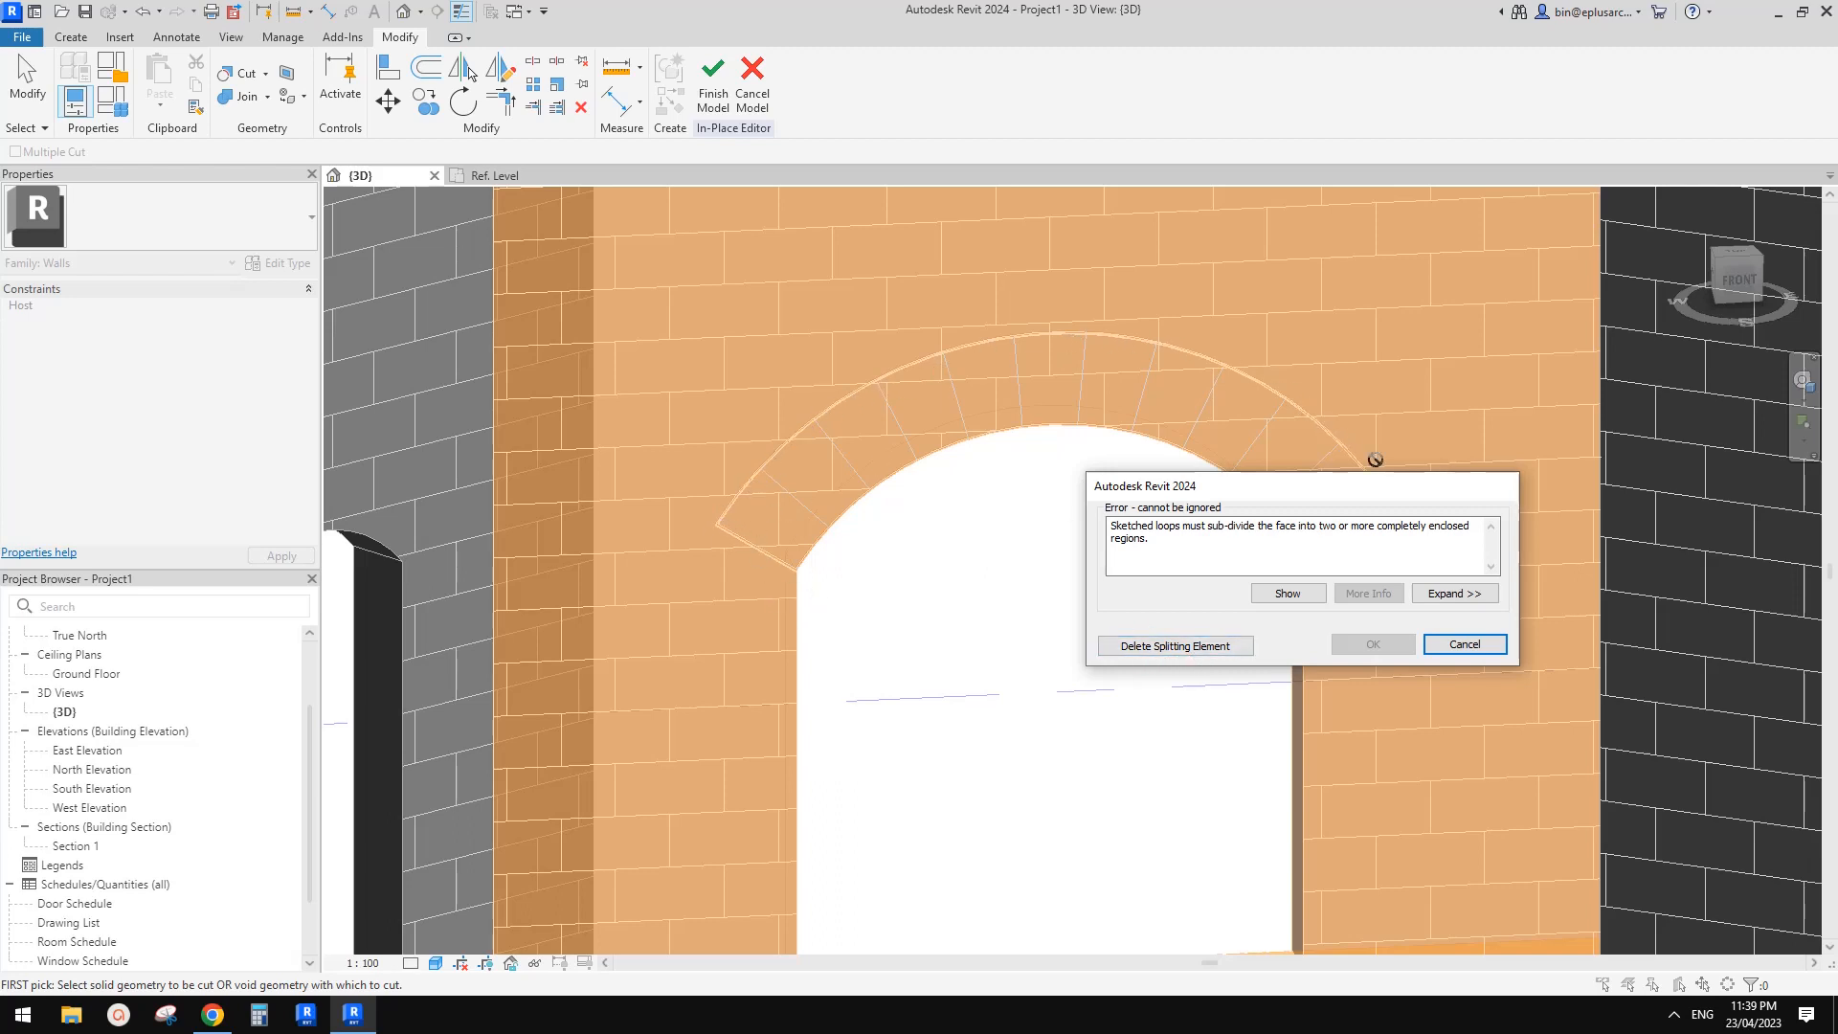
left_click(1215, 651)
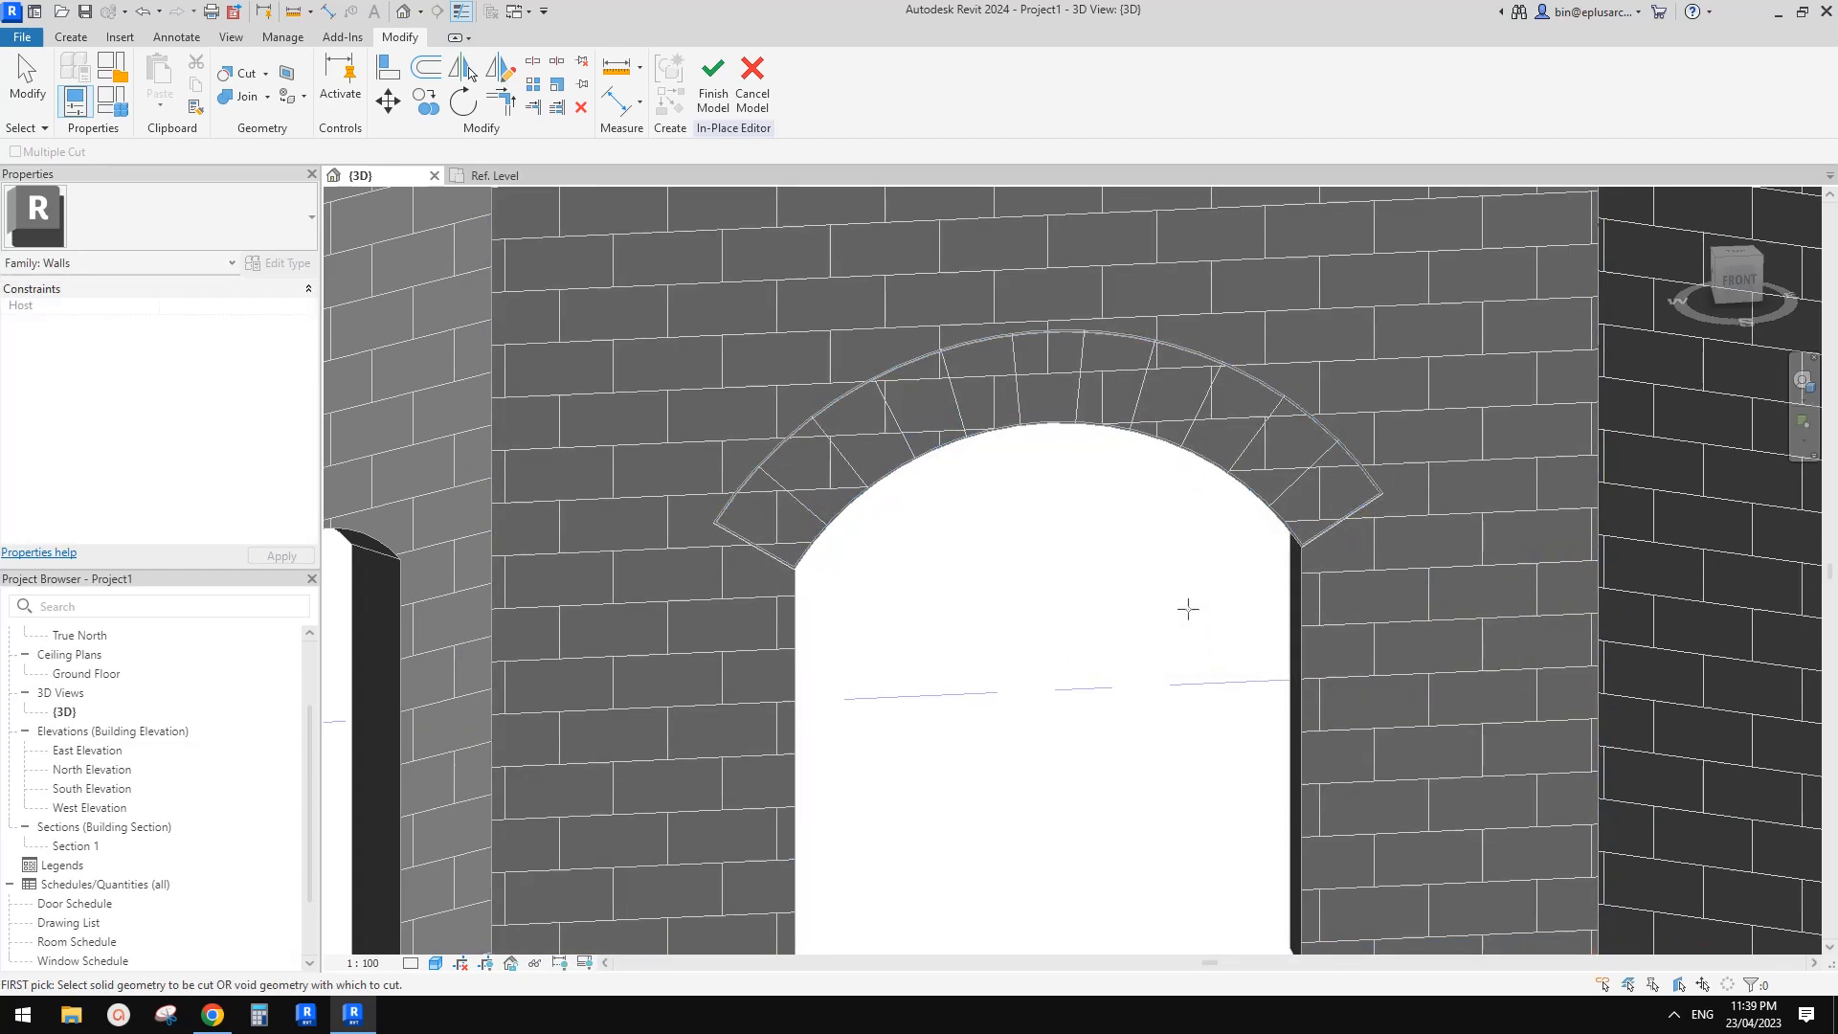
key("Escape")
middle_click_drag(1096, 611, 1346, 424, "shift")
scroll(1111, 546, "up", 2)
scroll(1330, 479, "up", 3)
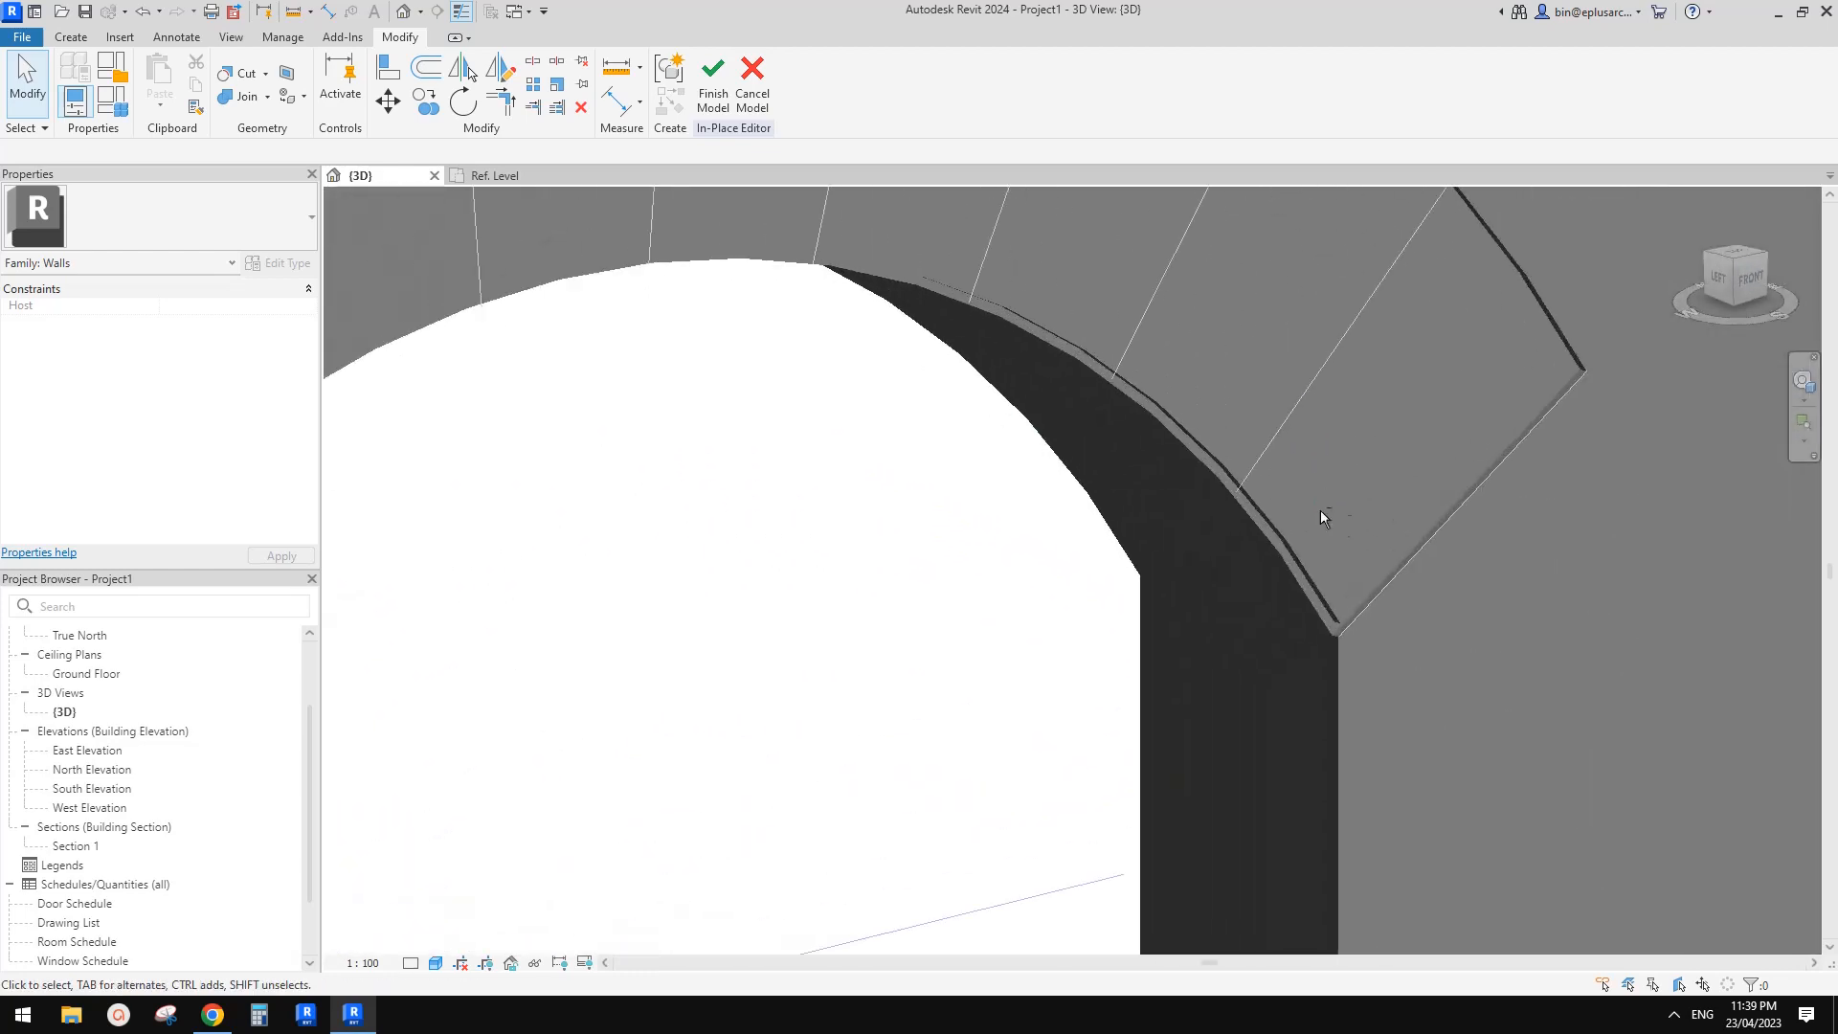
middle_click_drag(1377, 270, 1301, 428)
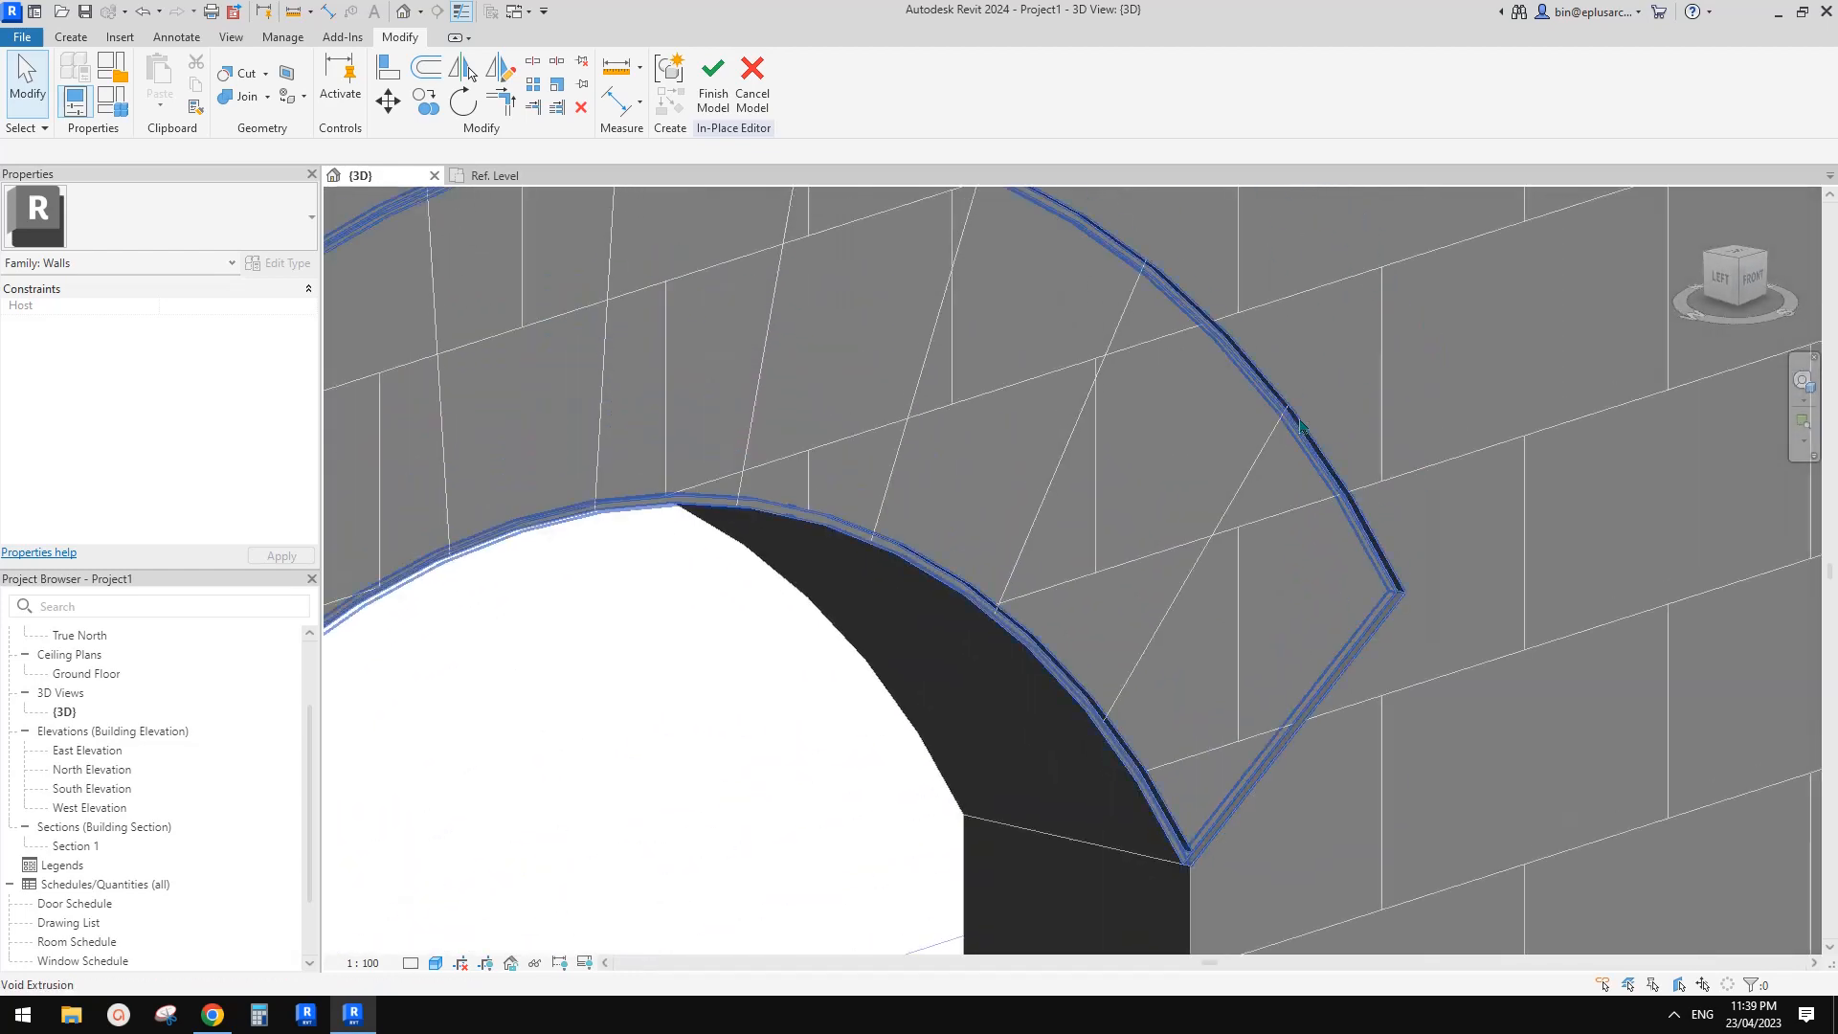
- Finish the in-place model containing the arch-shaped void cut in the wall
scroll(1367, 517, "down", 3)
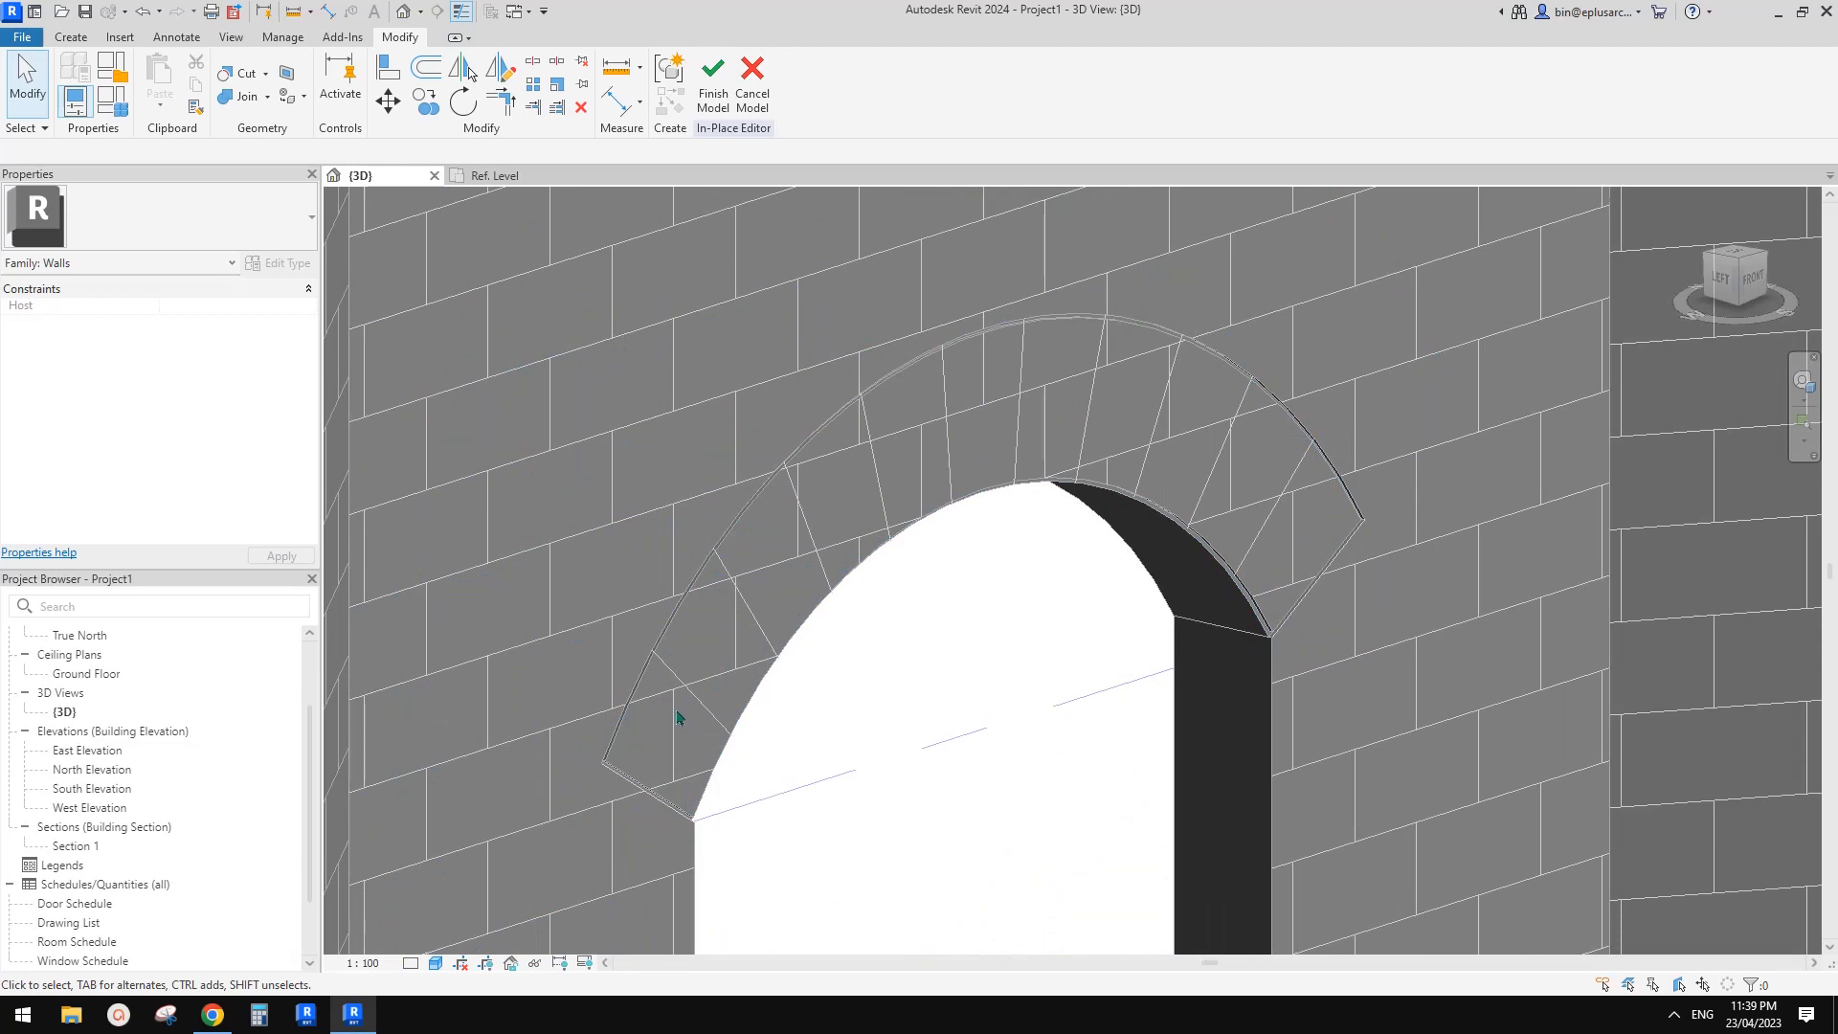
scroll(677, 717, "down", 5)
middle_click_drag(843, 713, 809, 554, "shift")
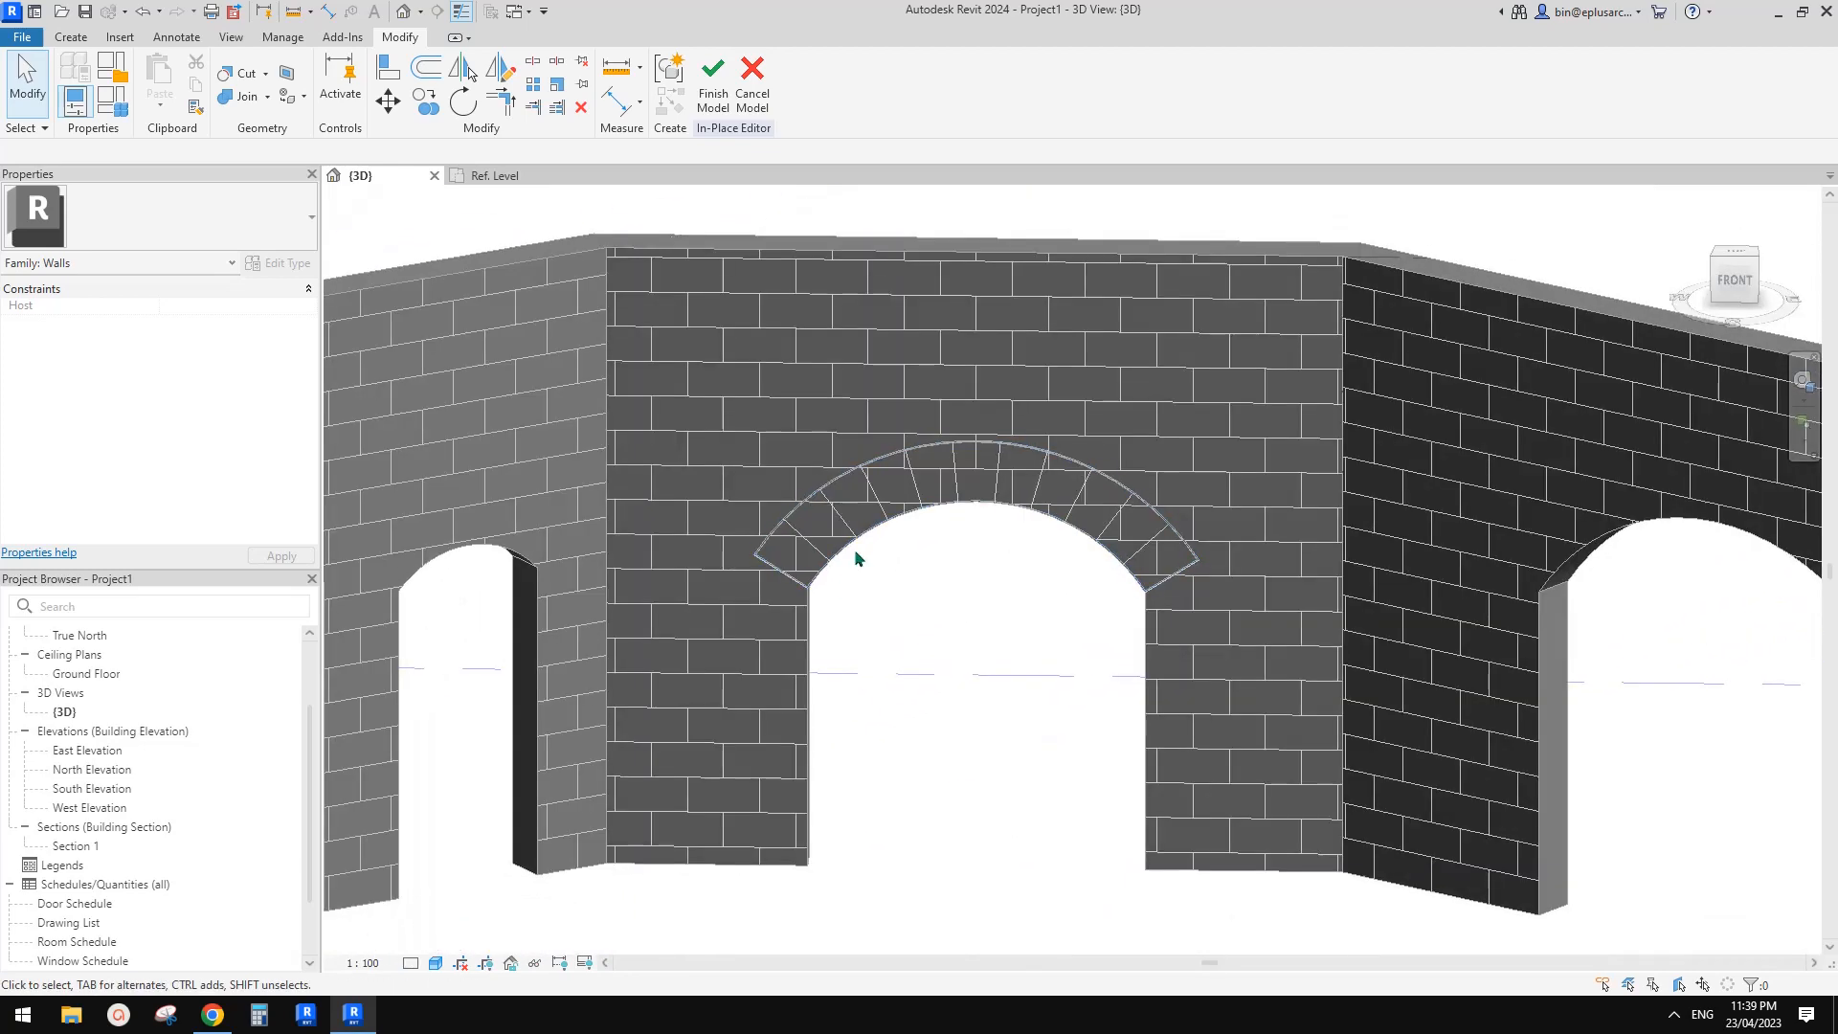
scroll(855, 555, "up", 2)
left_click(713, 82)
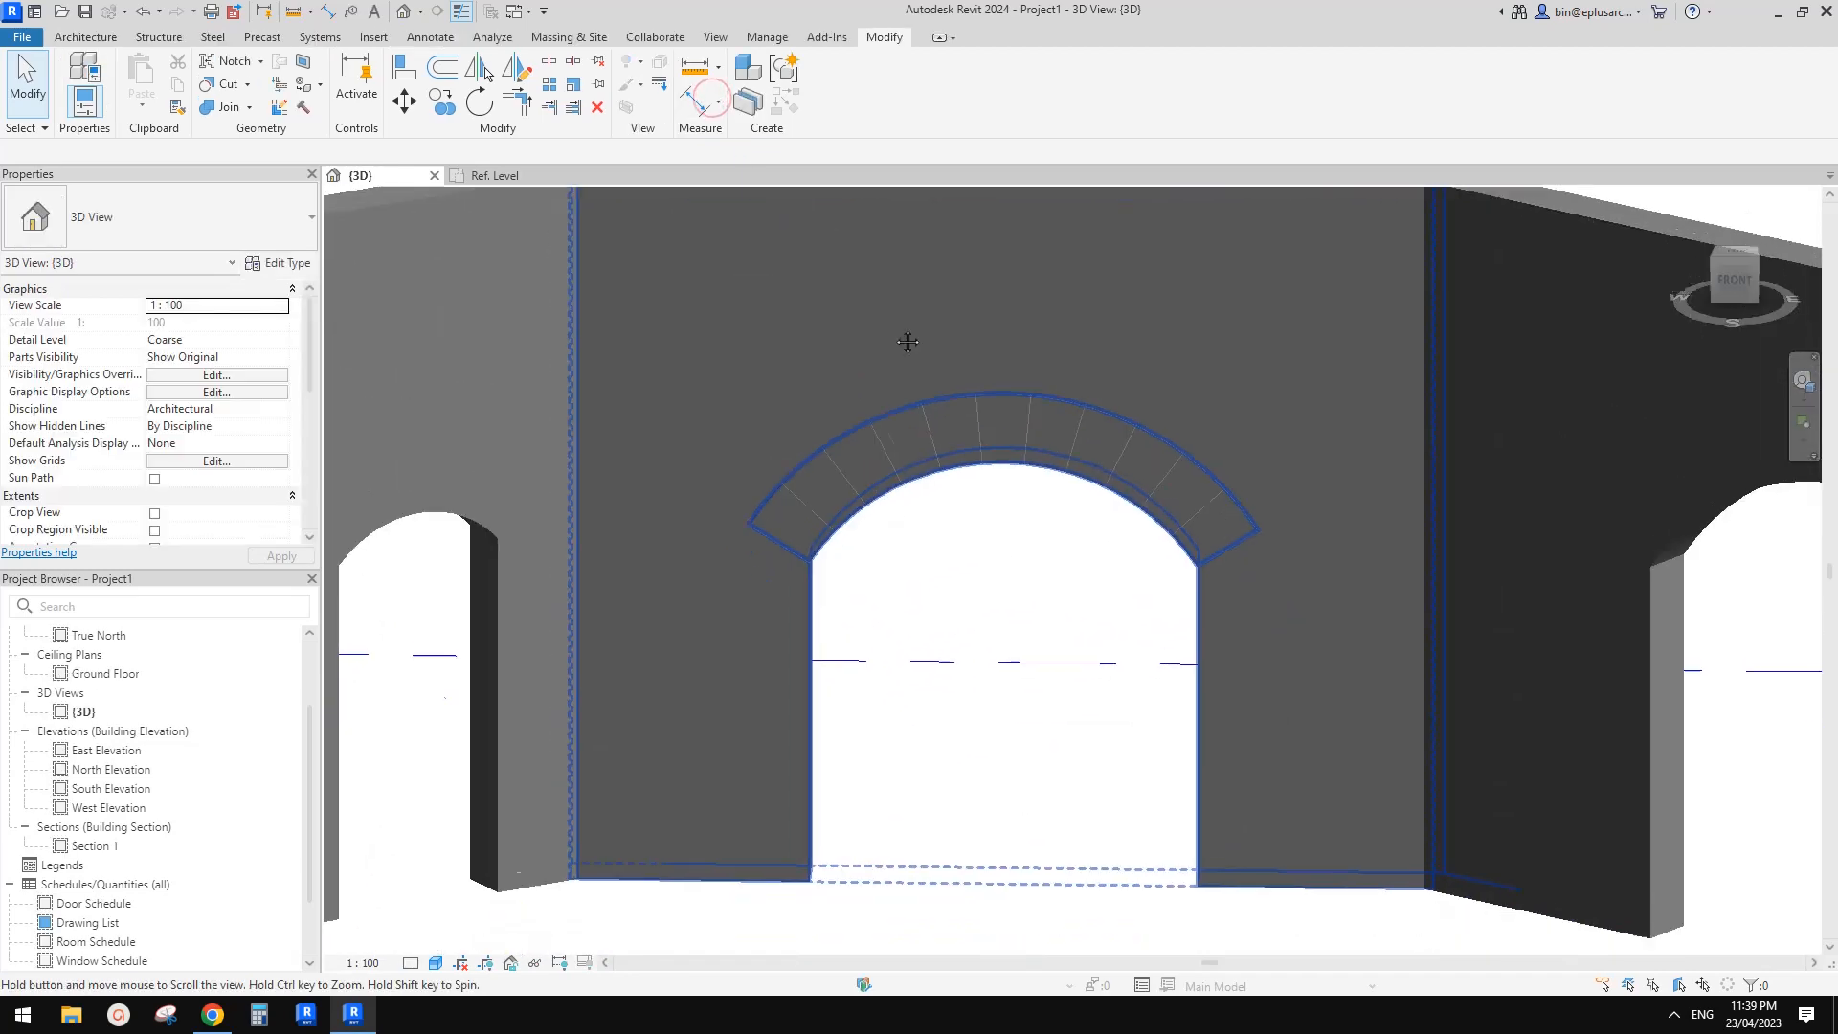
scroll(908, 342, "down", 2)
middle_click_drag(907, 326, 910, 308)
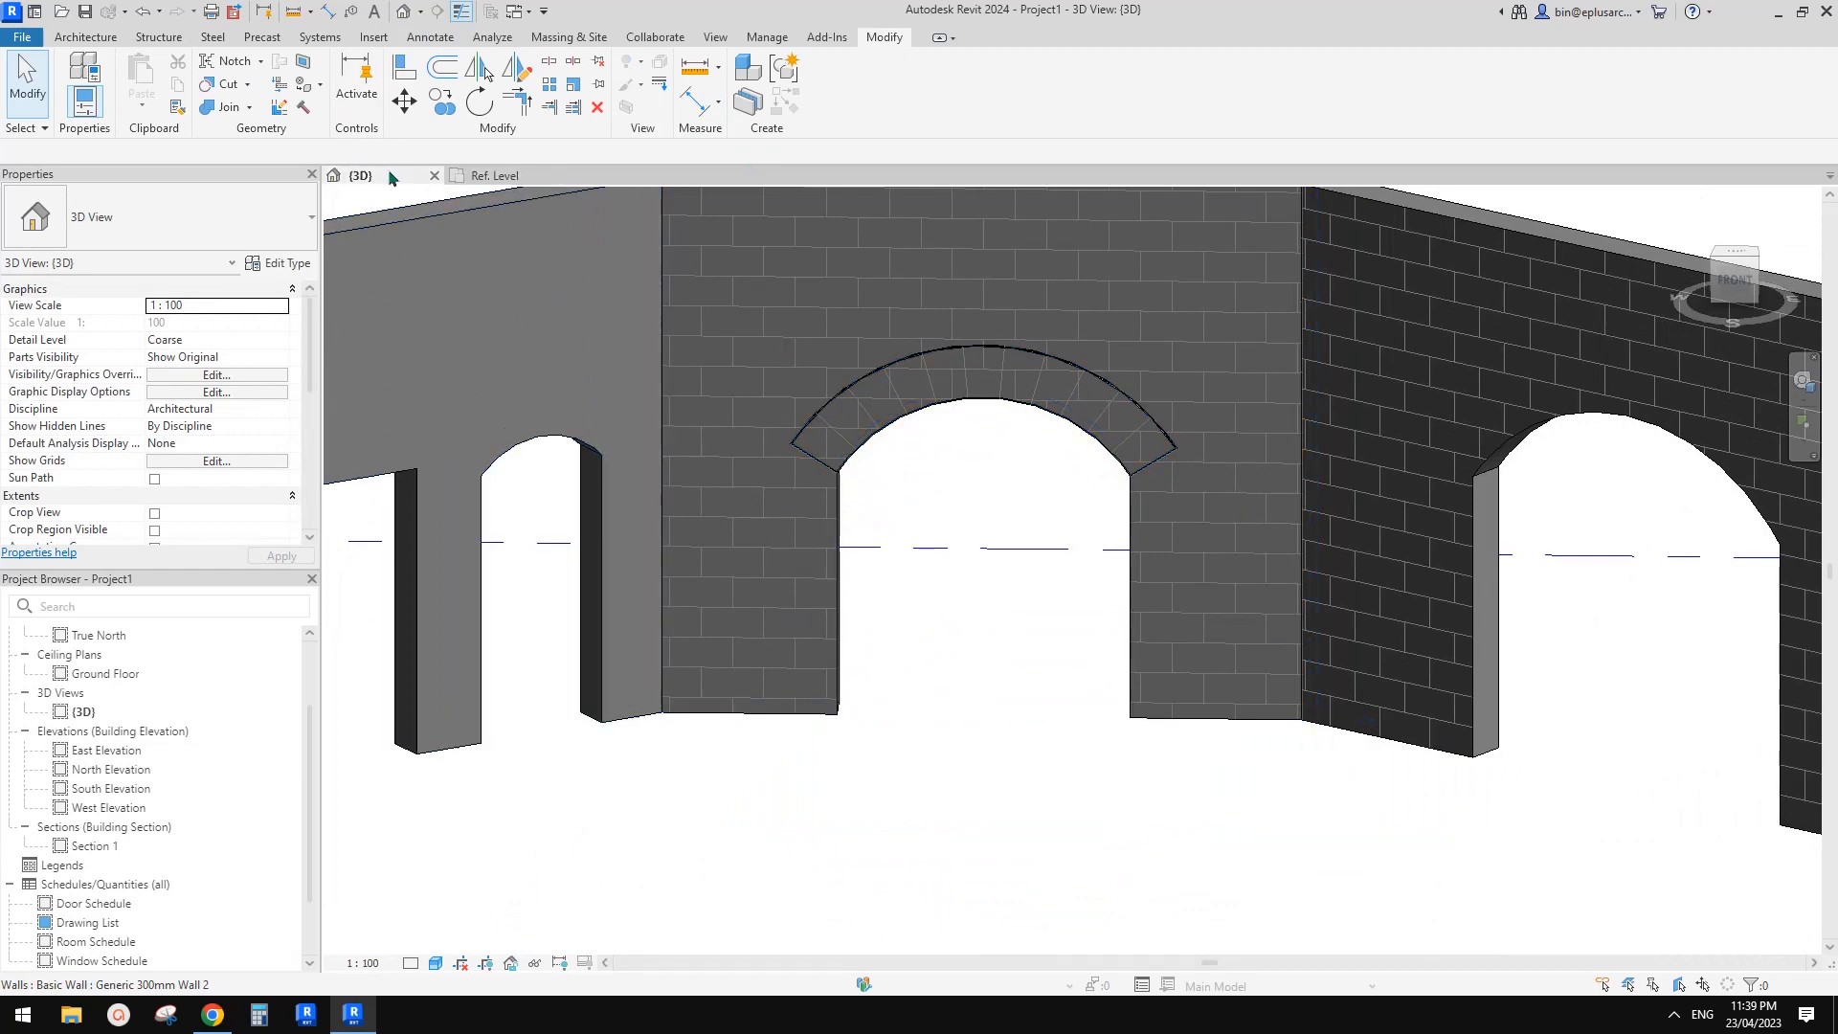
scroll(803, 369, "up", 2)
middle_click_drag(802, 369, 831, 369, "shift")
left_click(96, 41)
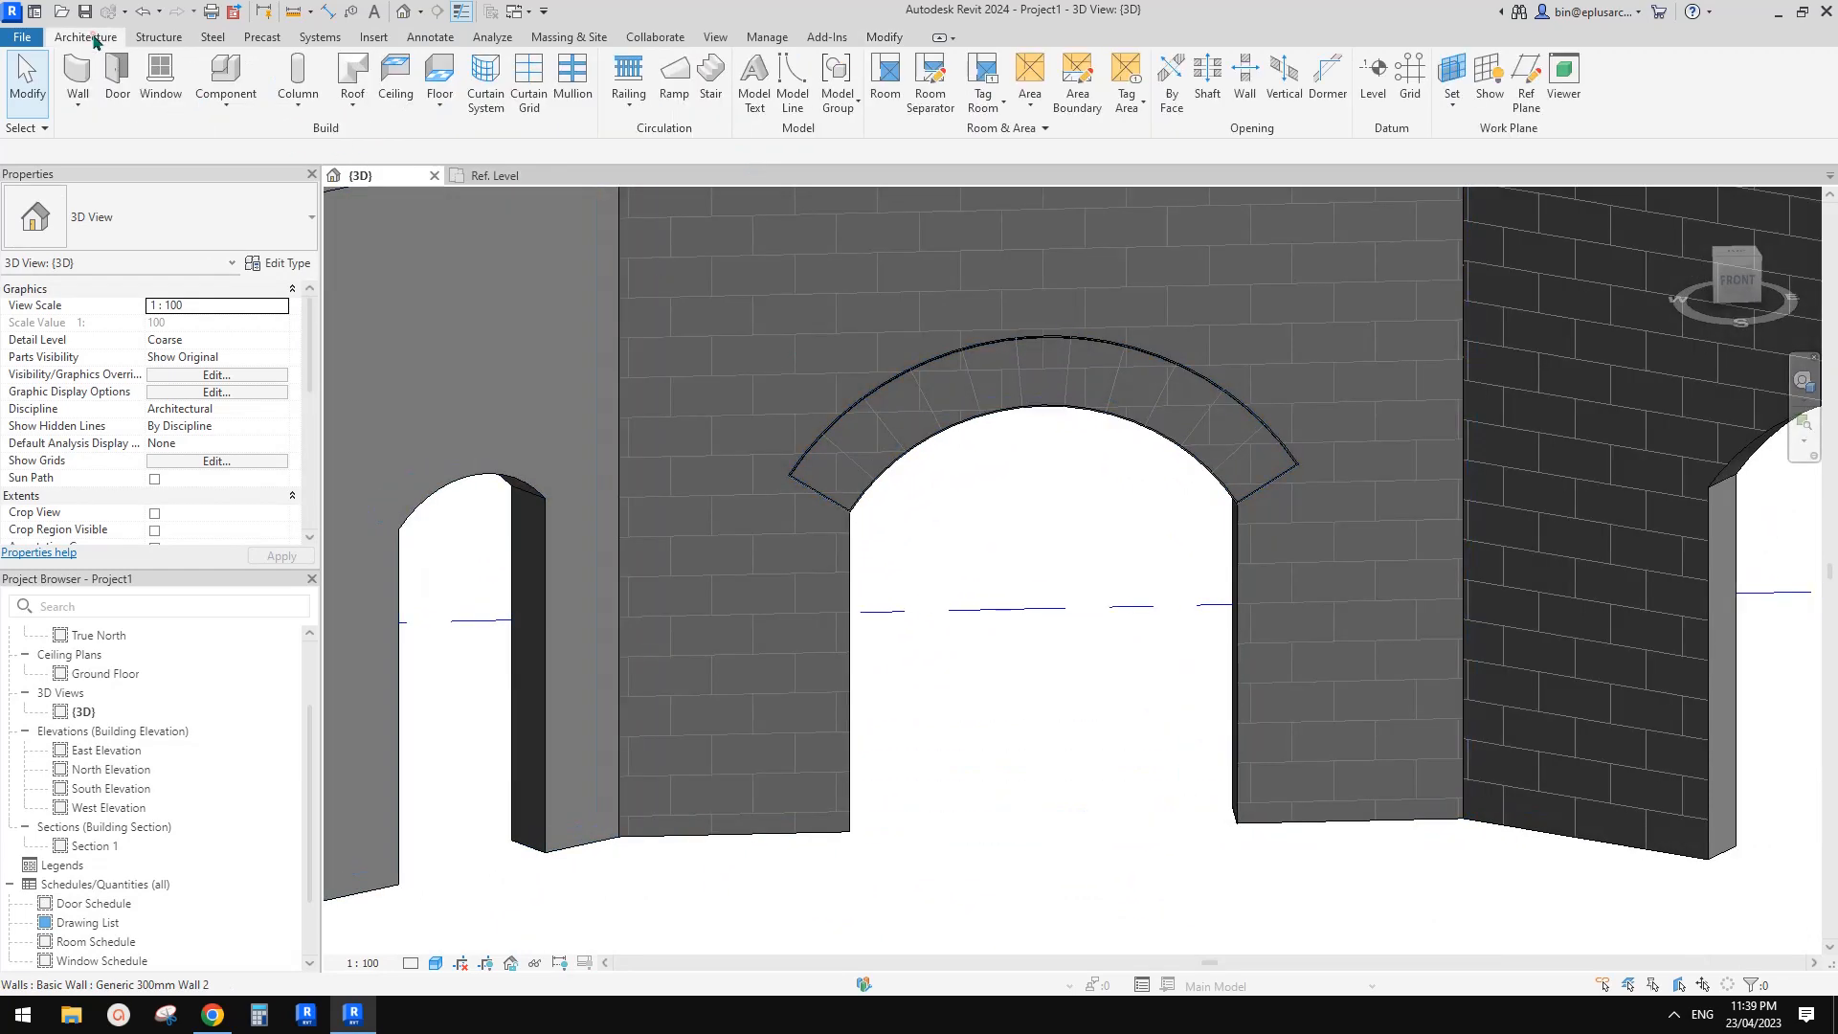
left_click(226, 102)
left_click(251, 187)
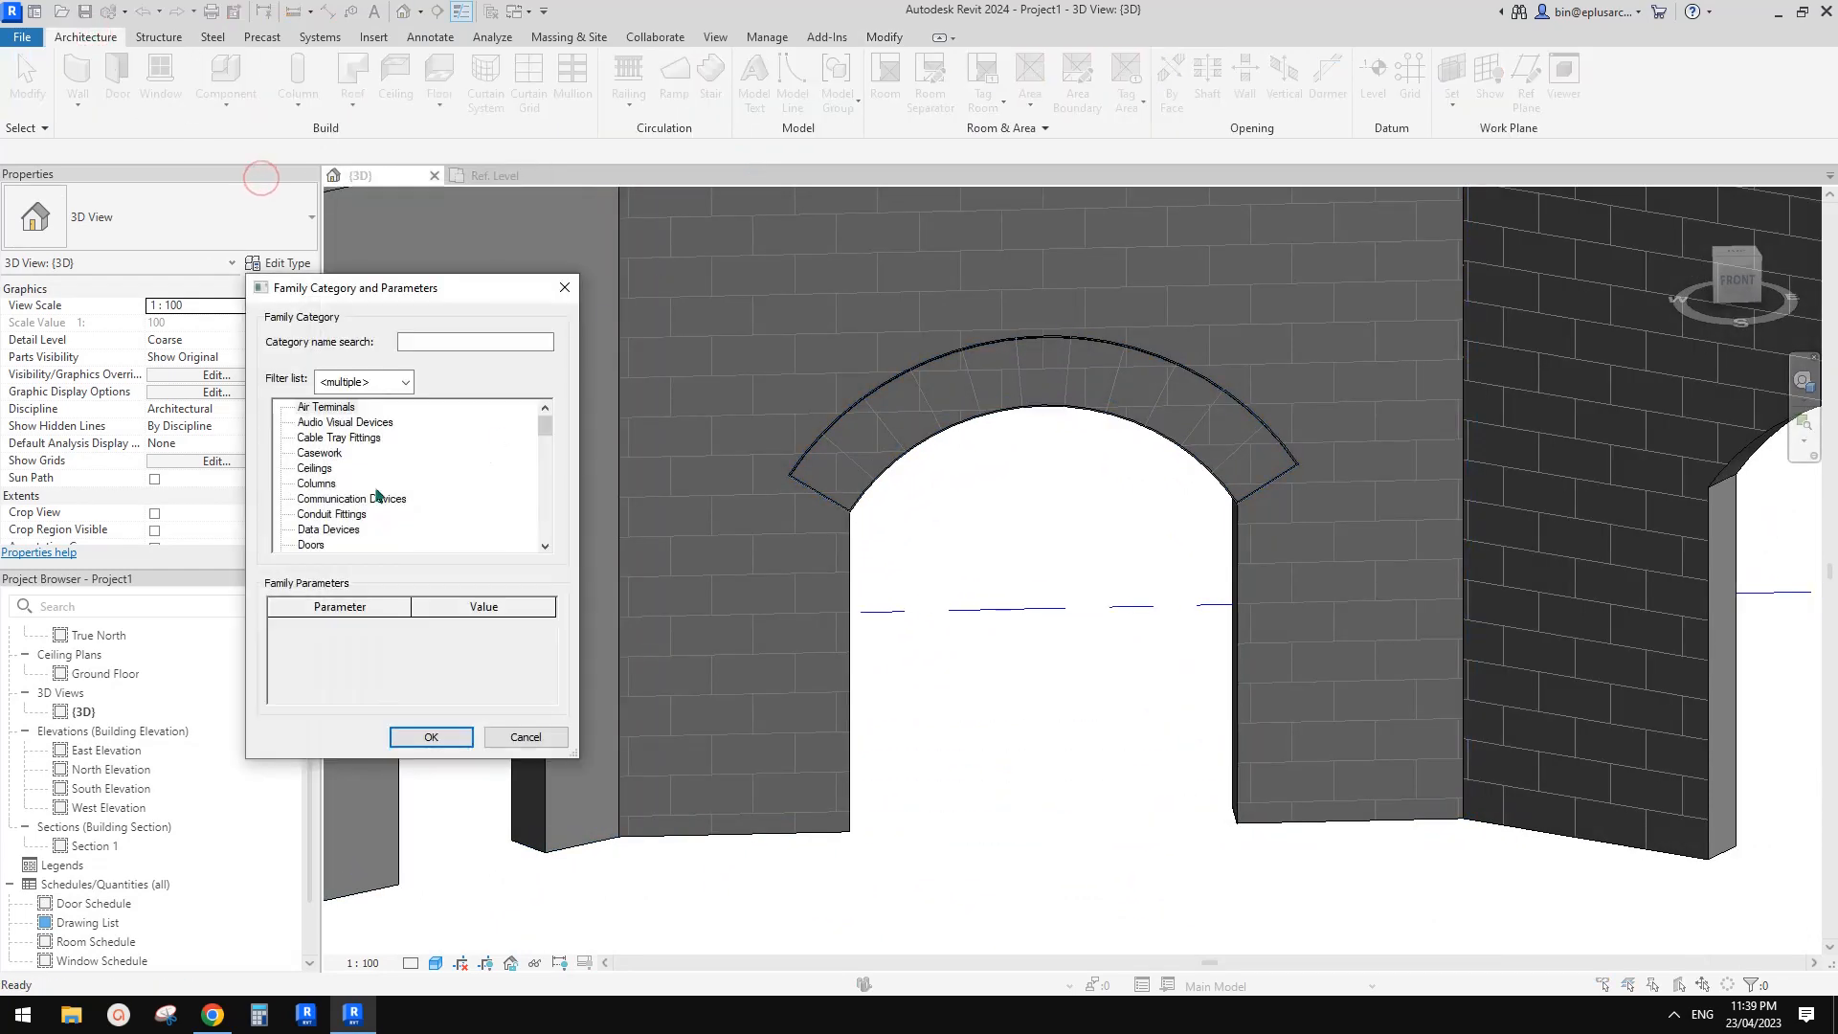
left_click(333, 512)
key("w")
left_click(526, 736)
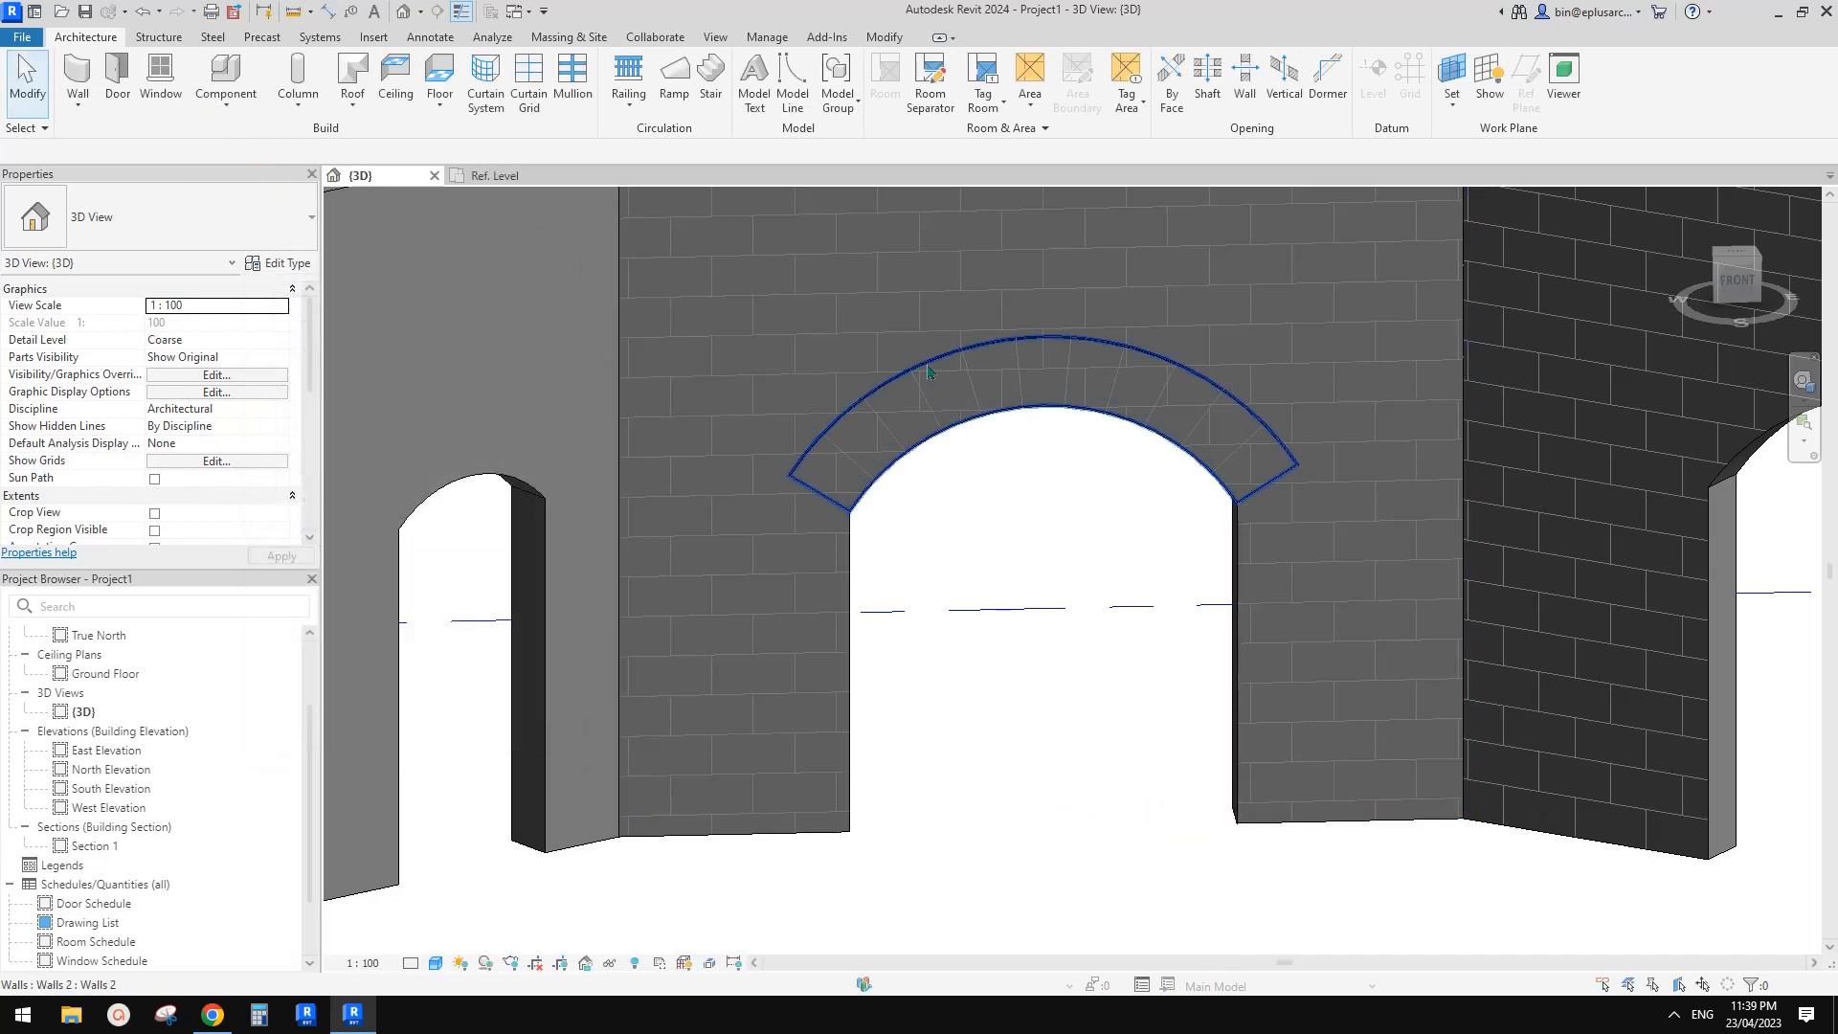
- Reopen the existing in-place void model around the arch for editing
left_click(892, 373)
left_click(834, 93)
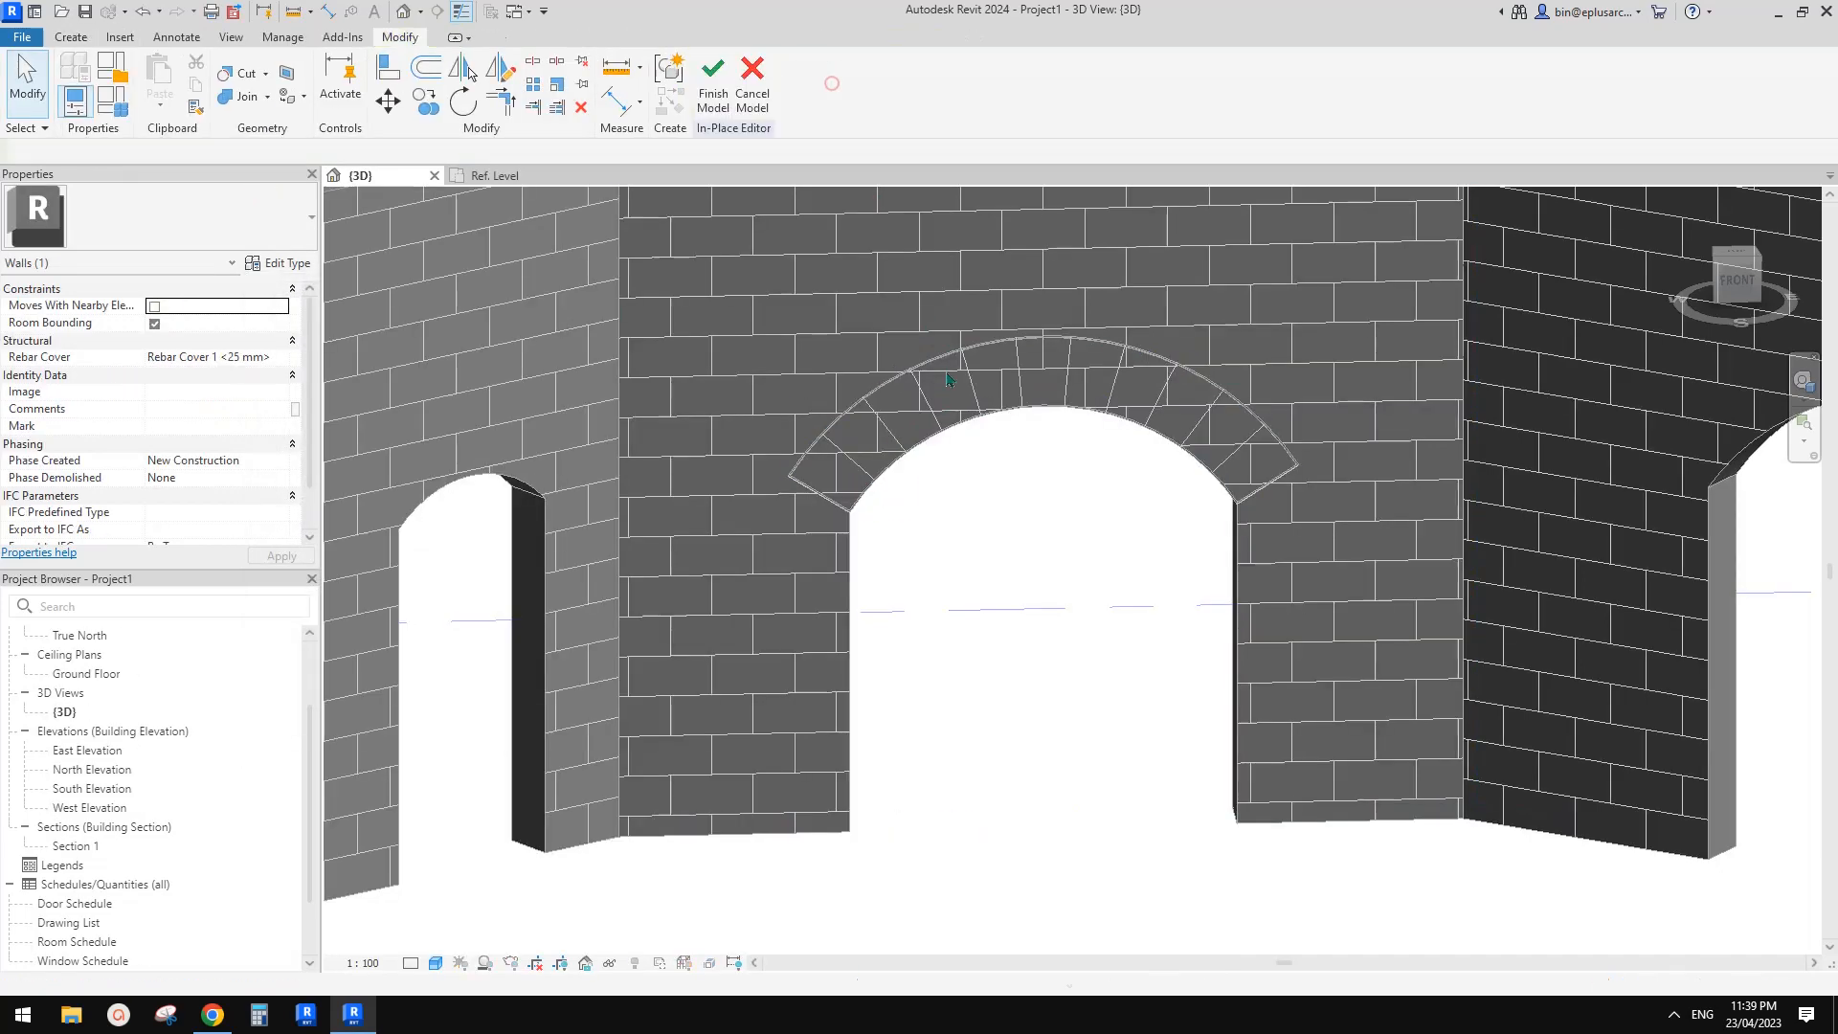
scroll(702, 420, "up", 5)
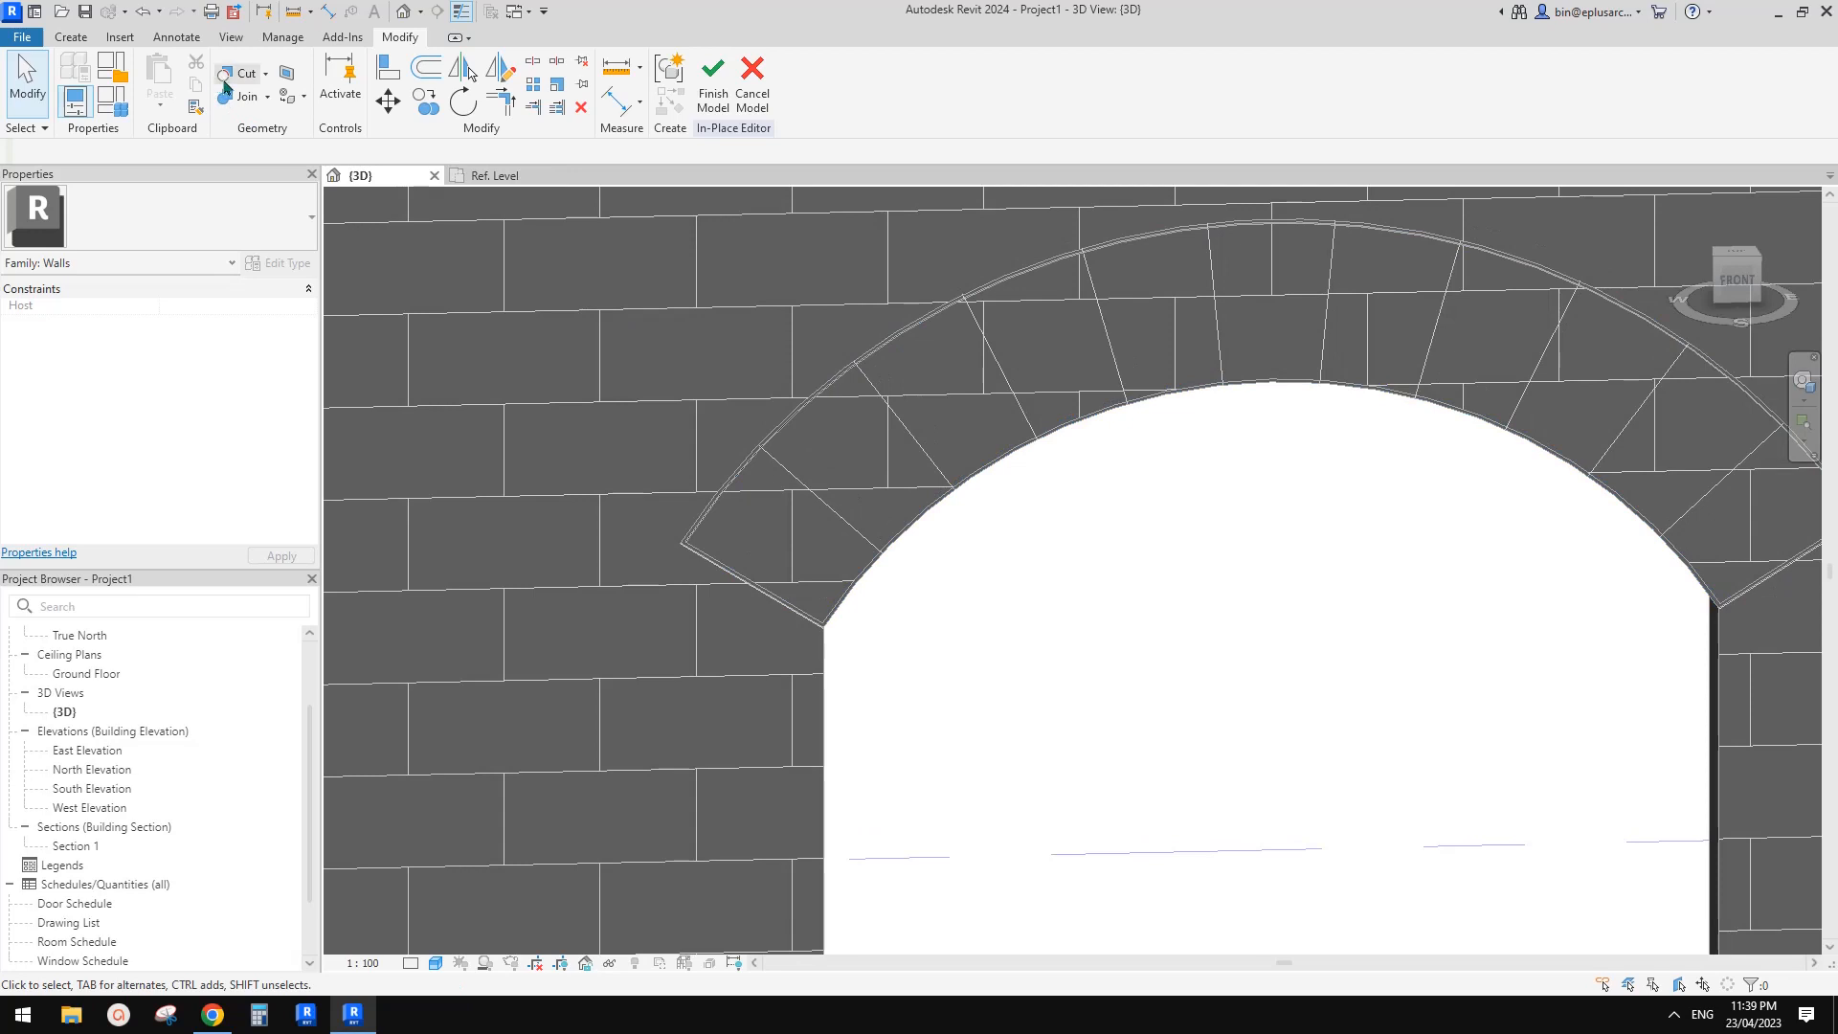
left_click(71, 36)
left_click(374, 86)
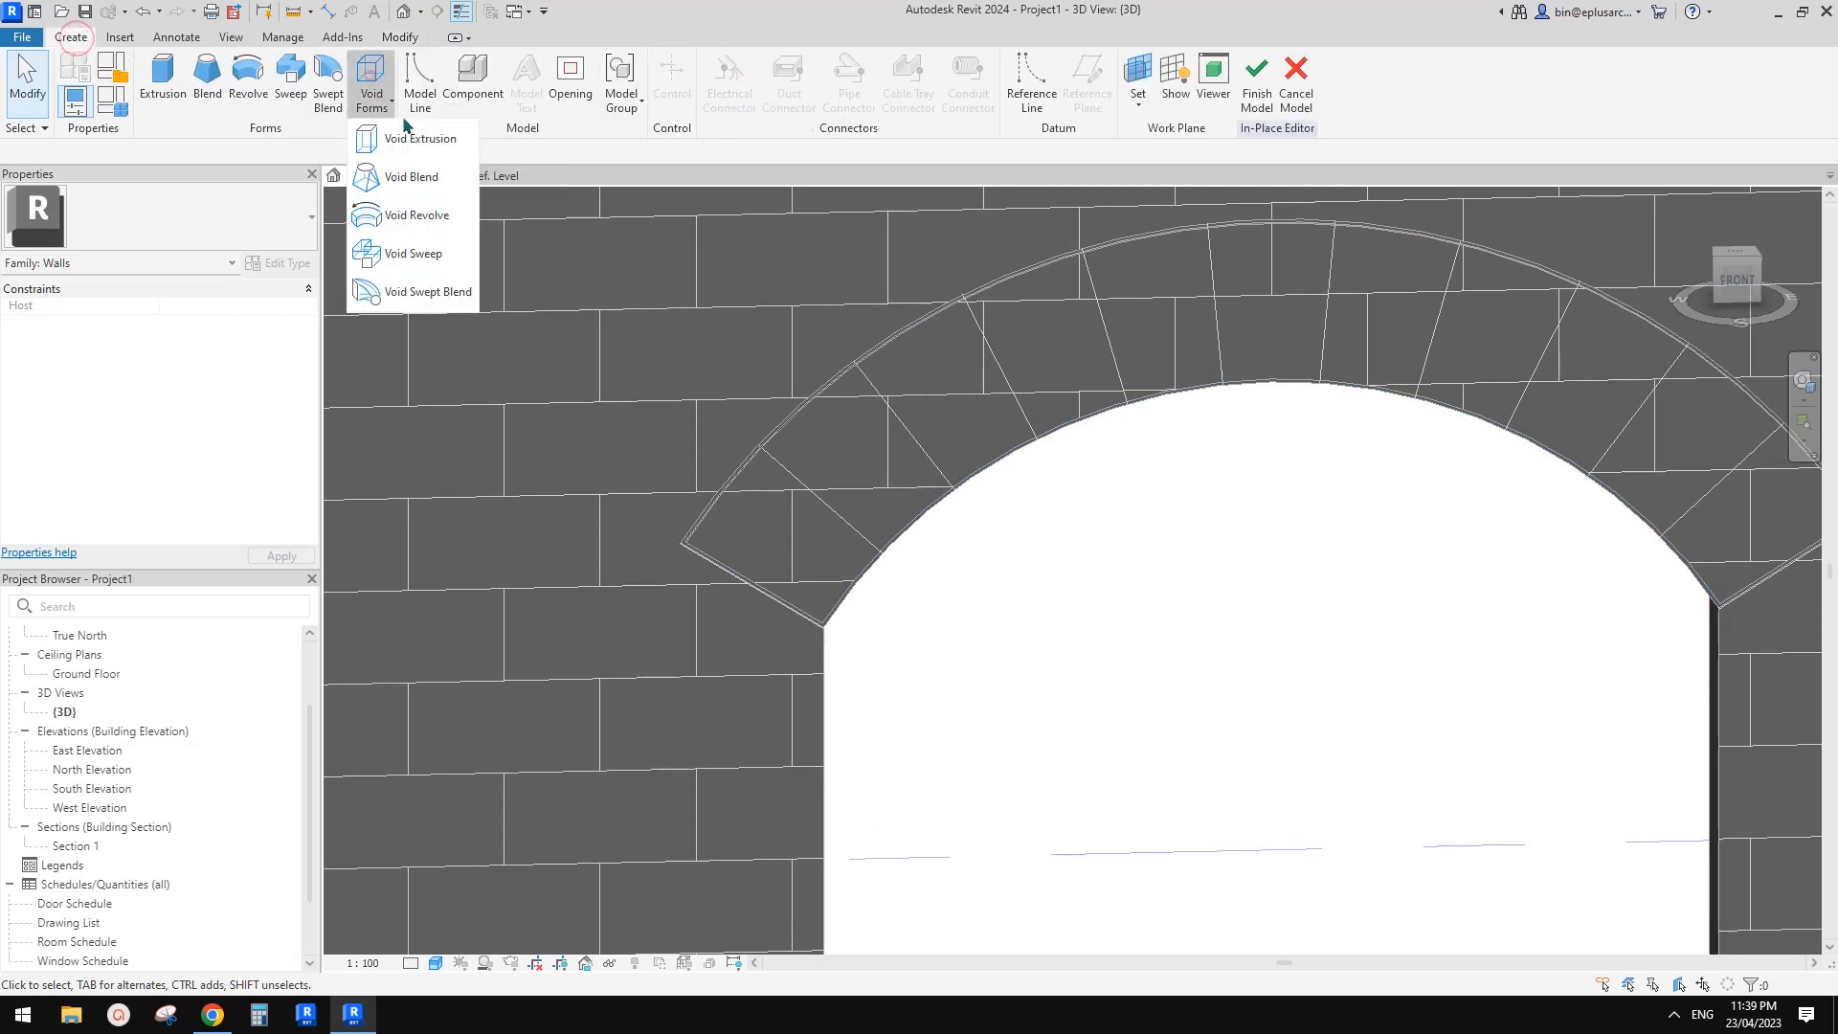
left_click(414, 138)
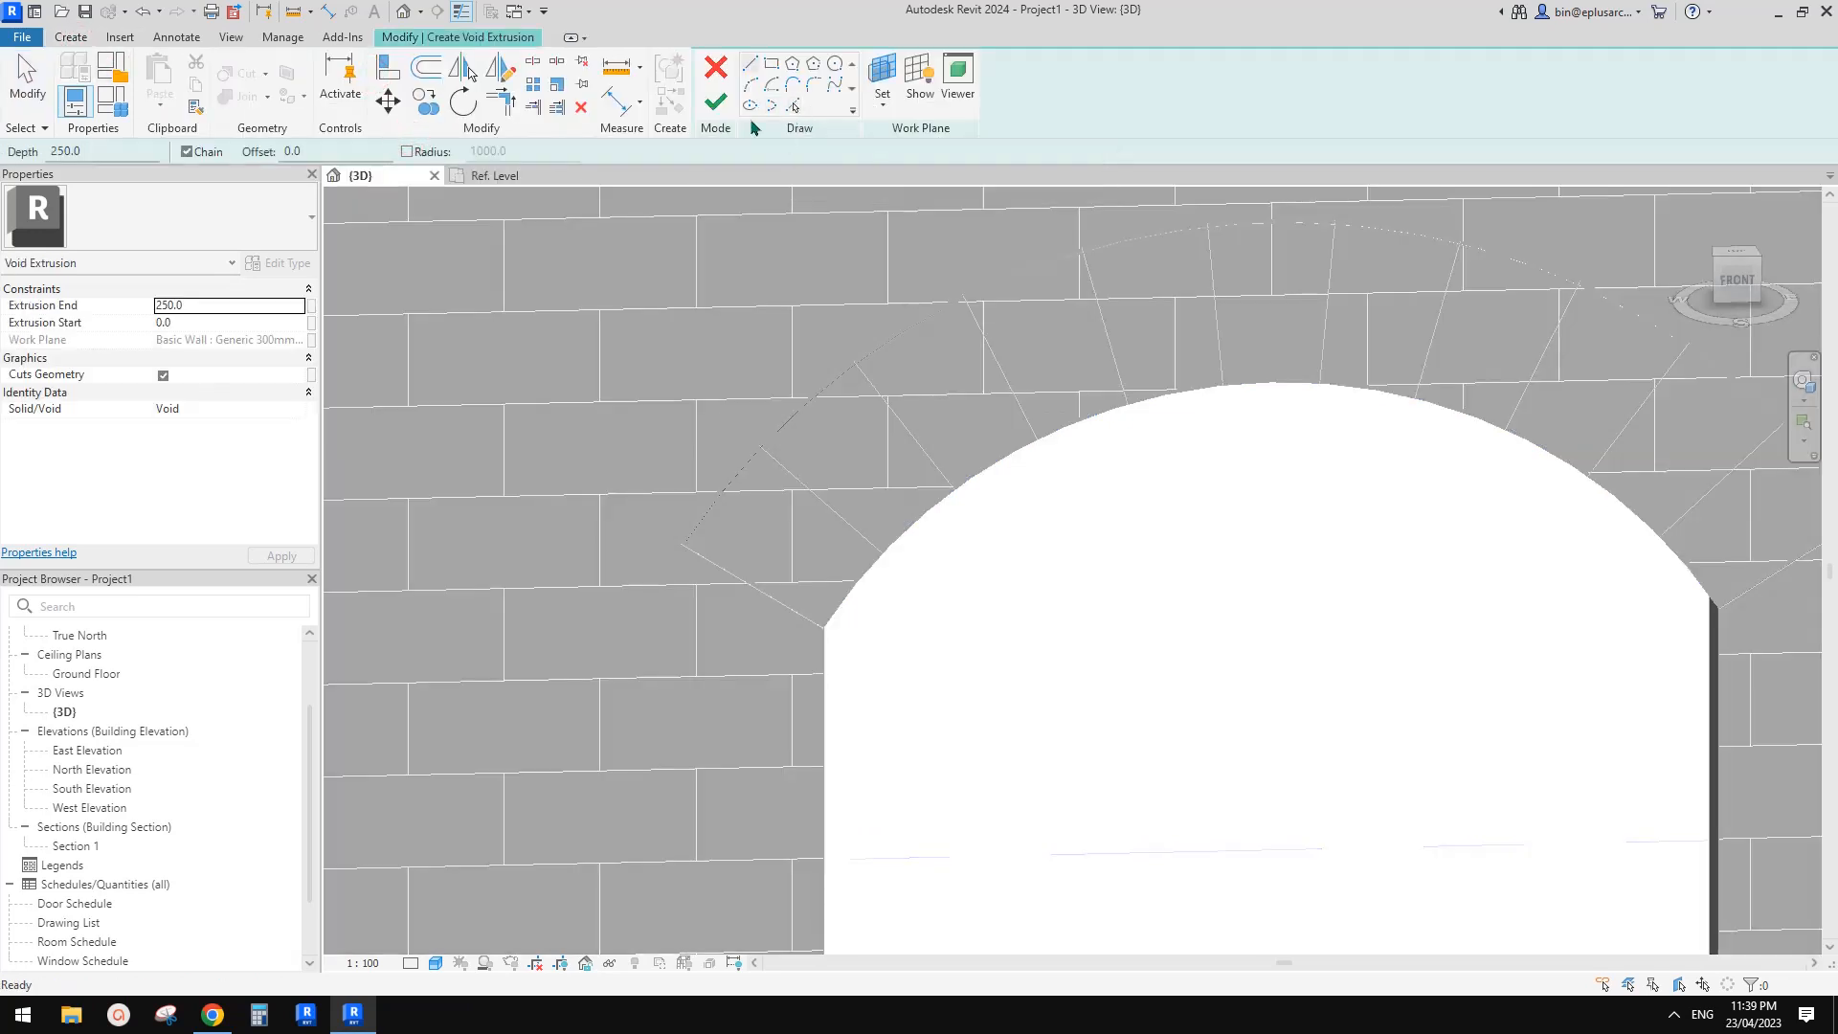
left_click(793, 105)
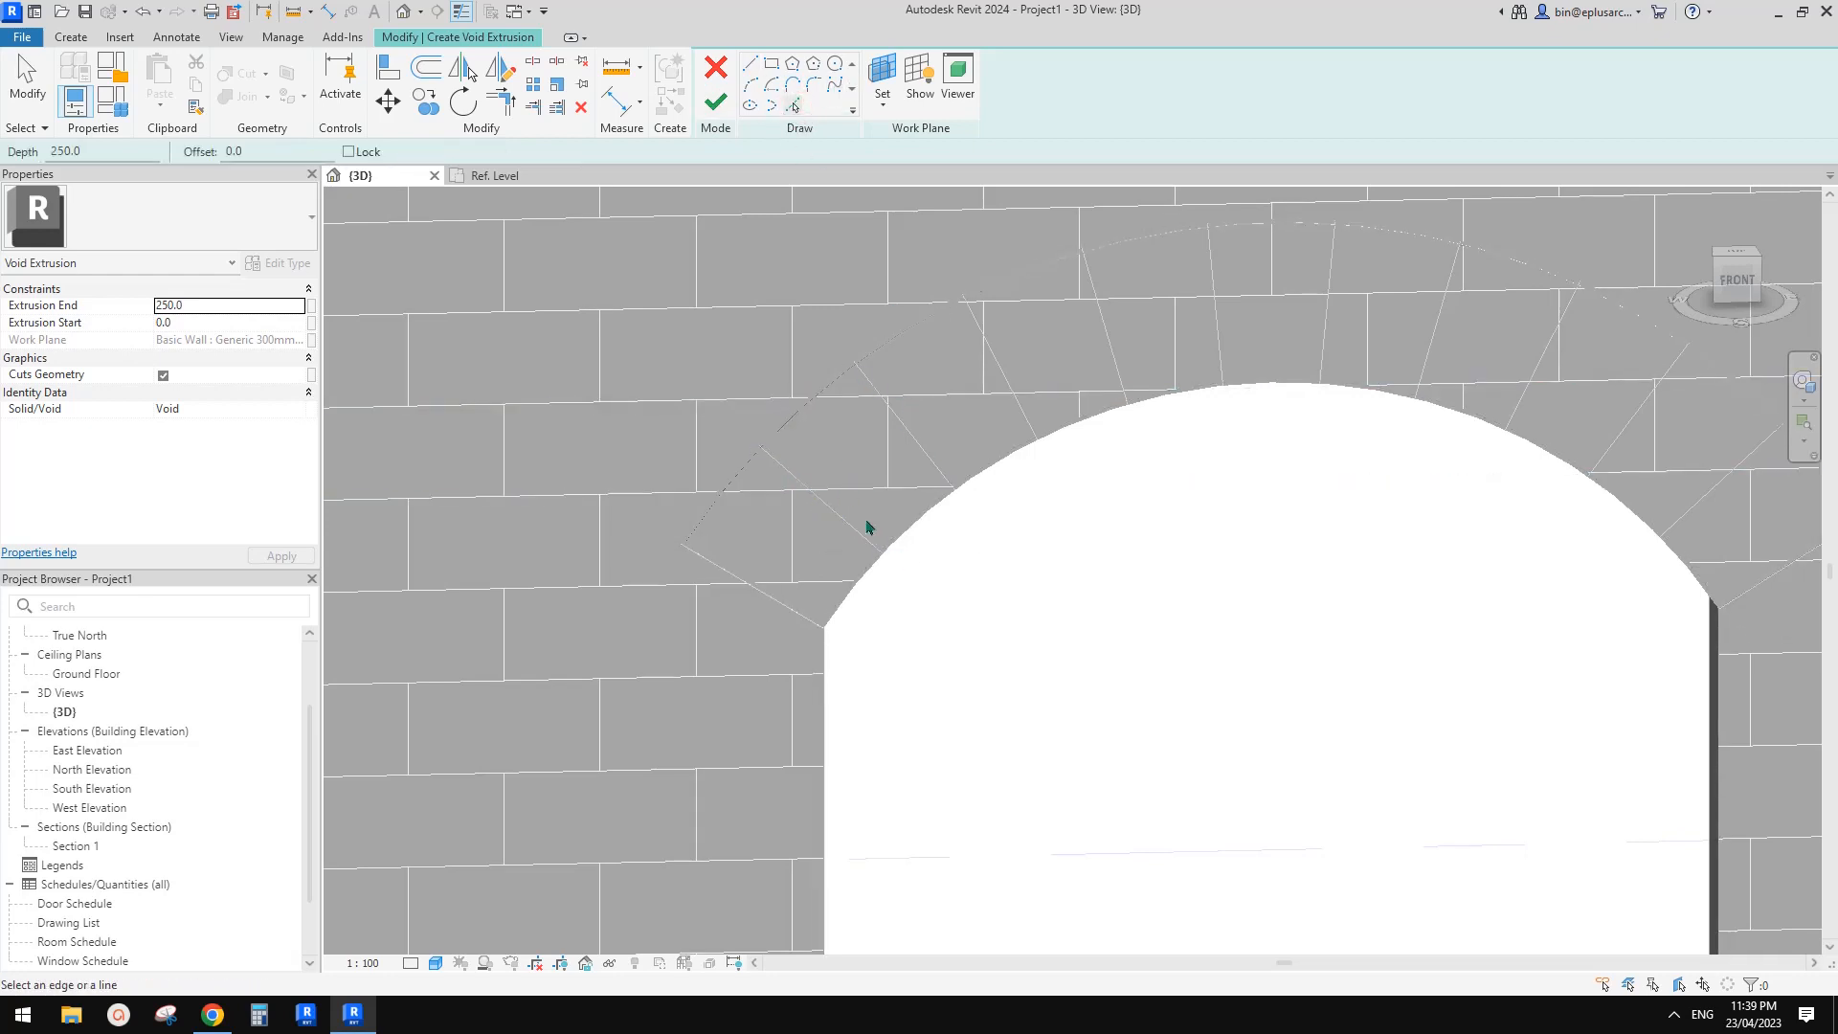
left_click(839, 518)
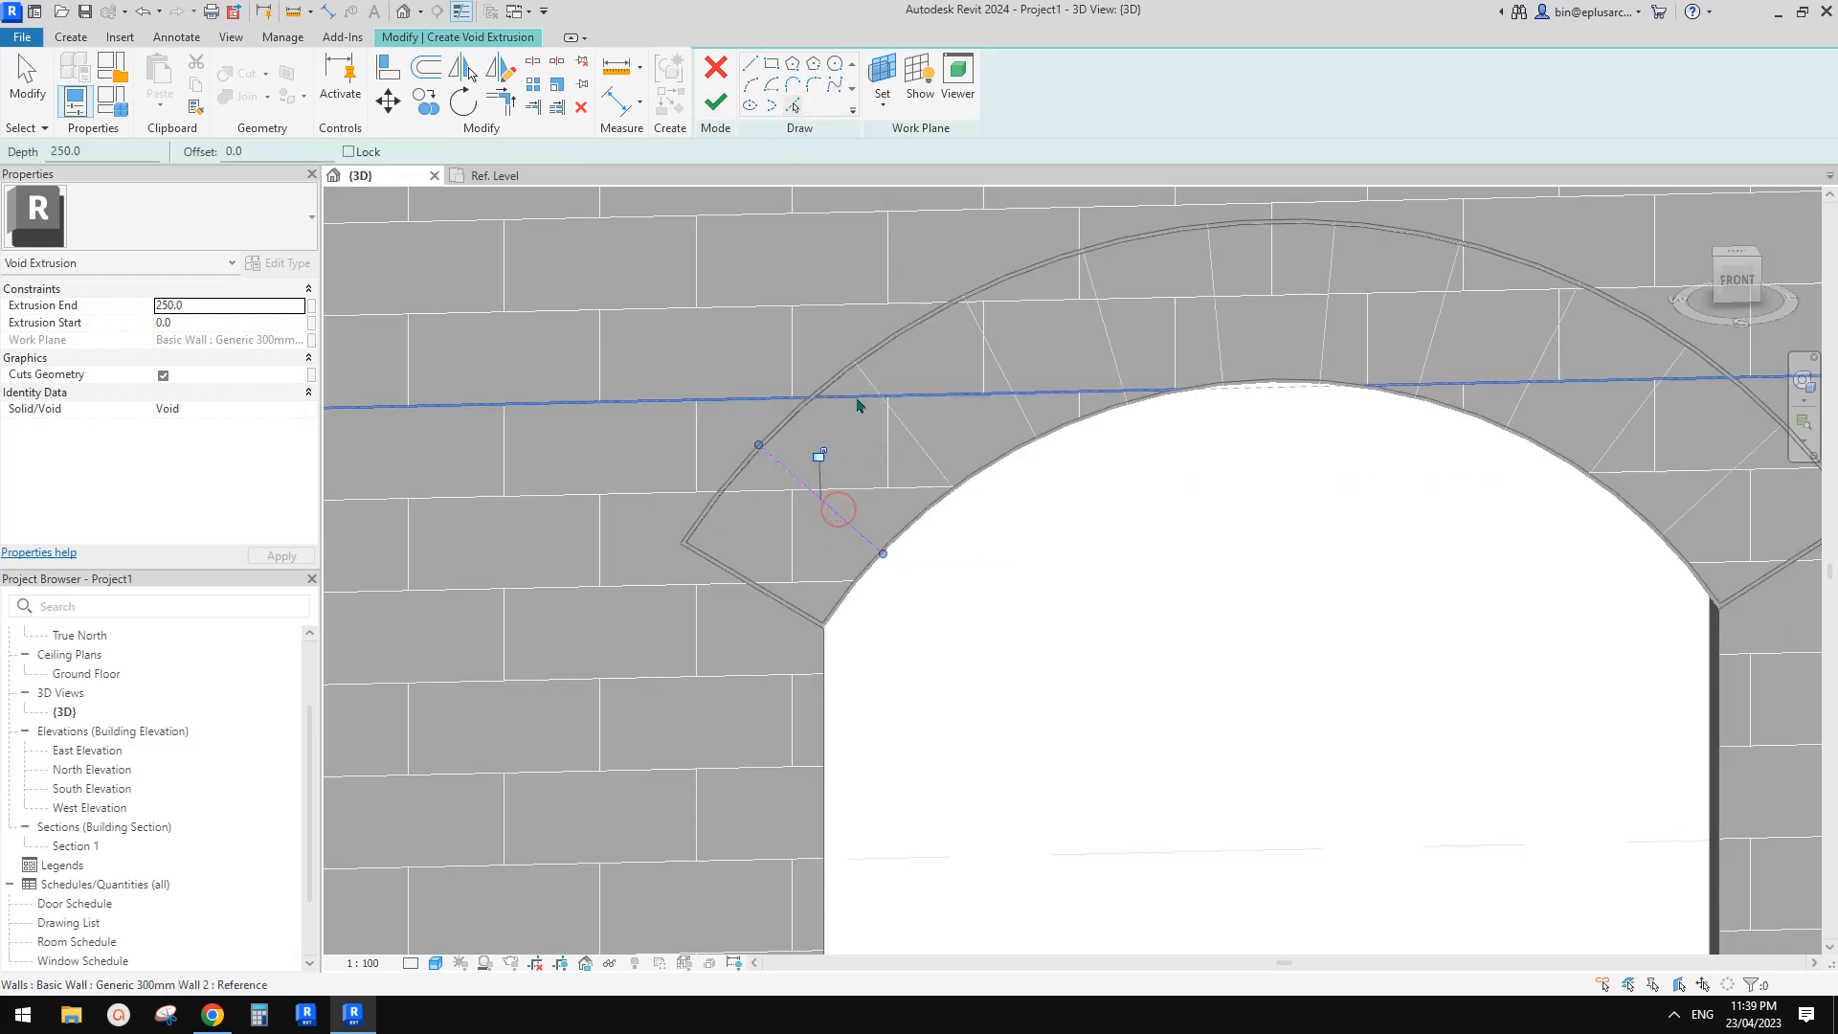
key("Escape")
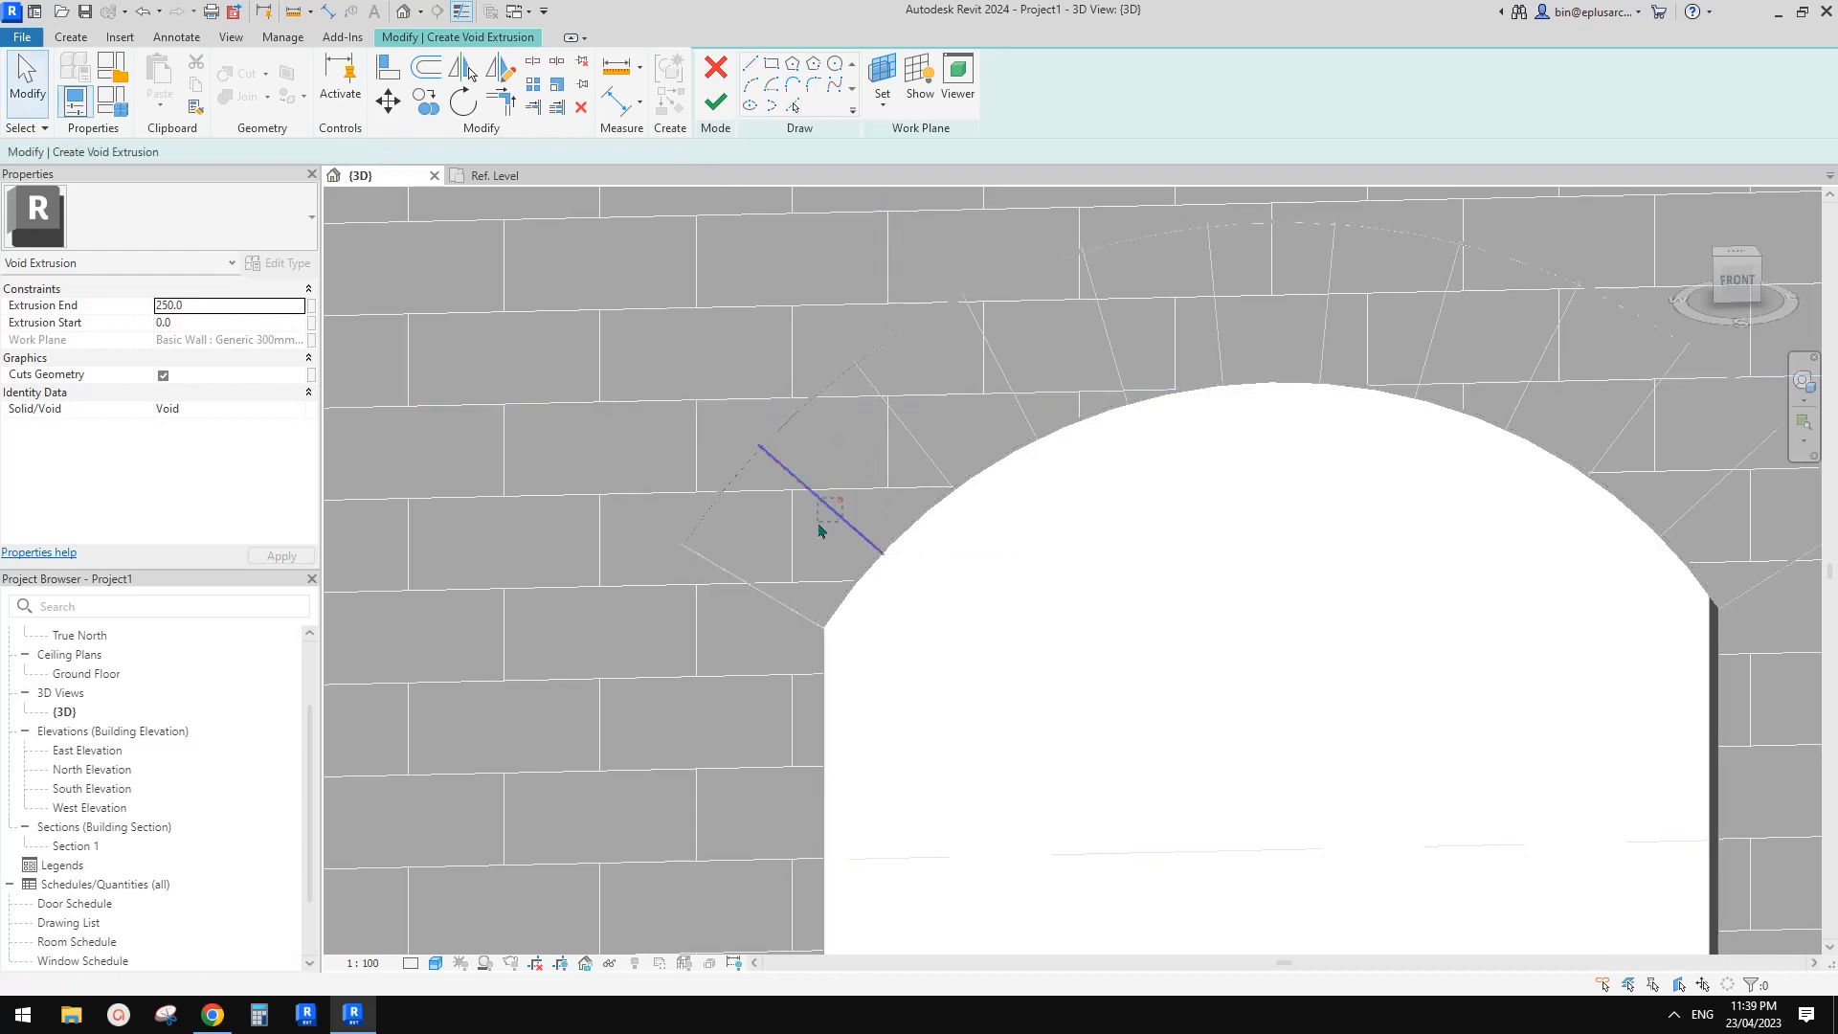
left_click(821, 513)
key("Delete")
middle_click_drag(872, 478, 864, 475)
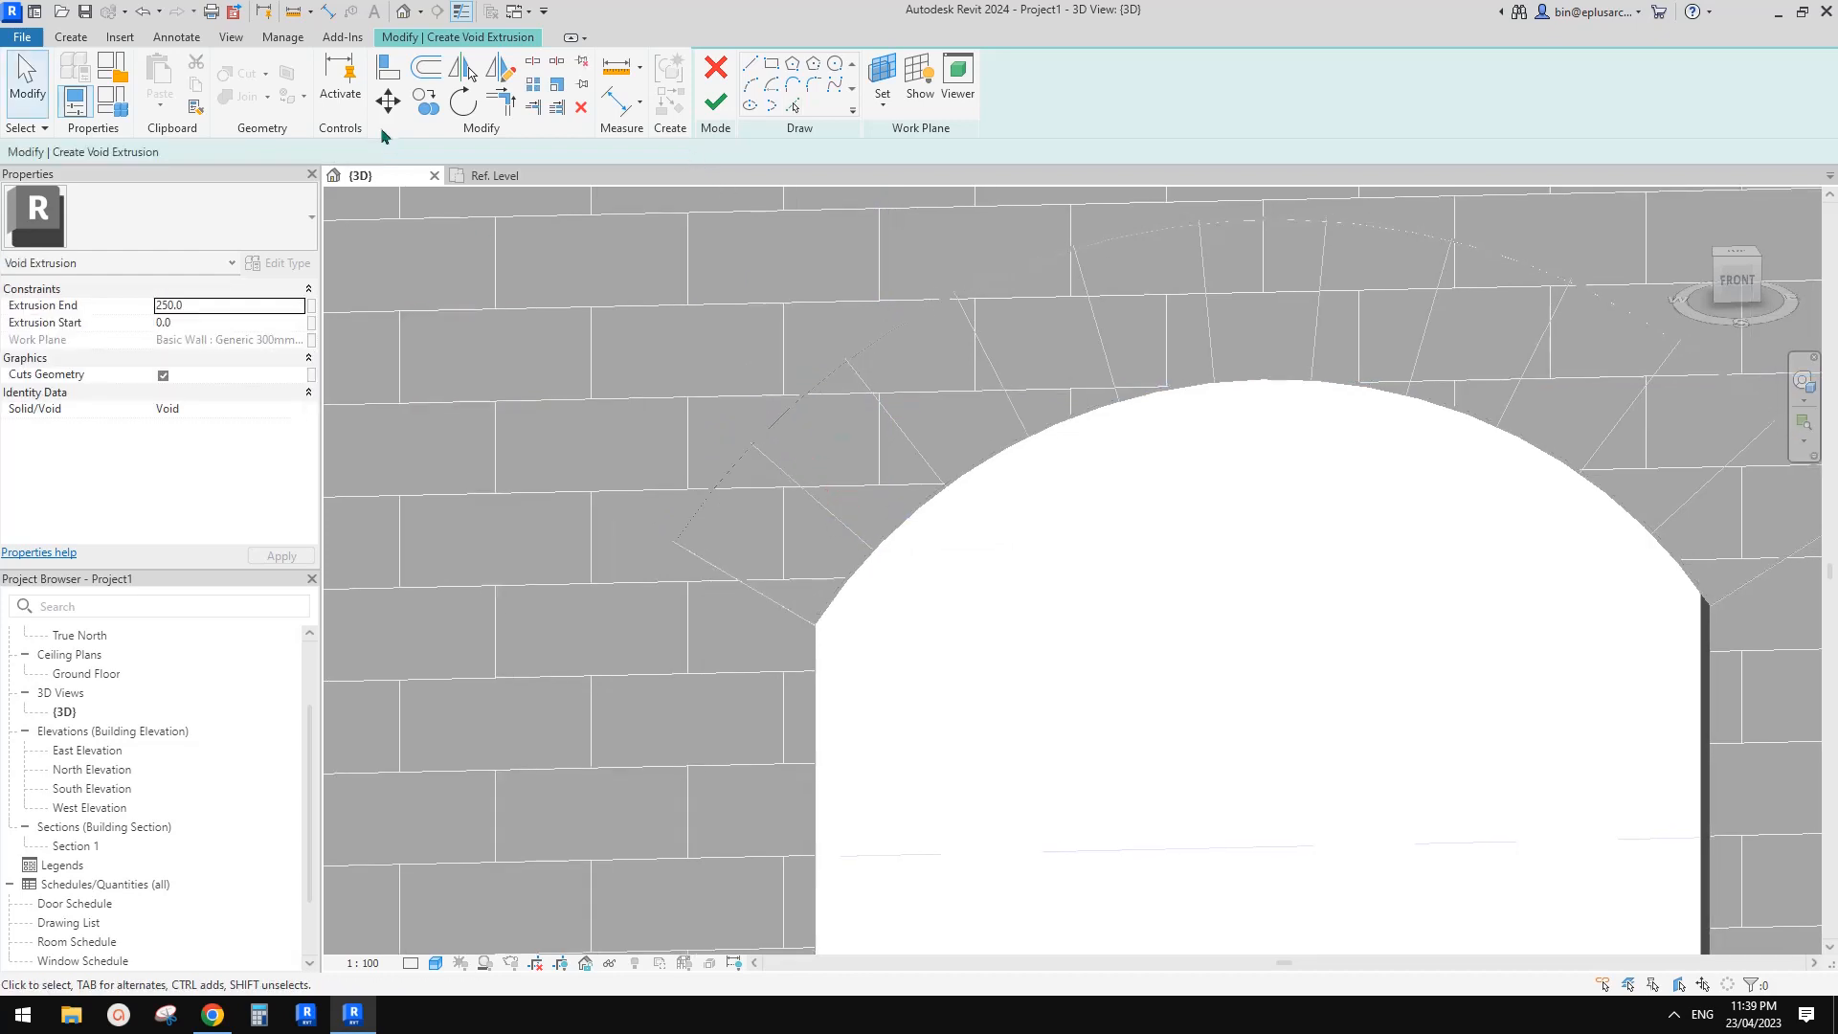
left_click(717, 75)
left_click(965, 517)
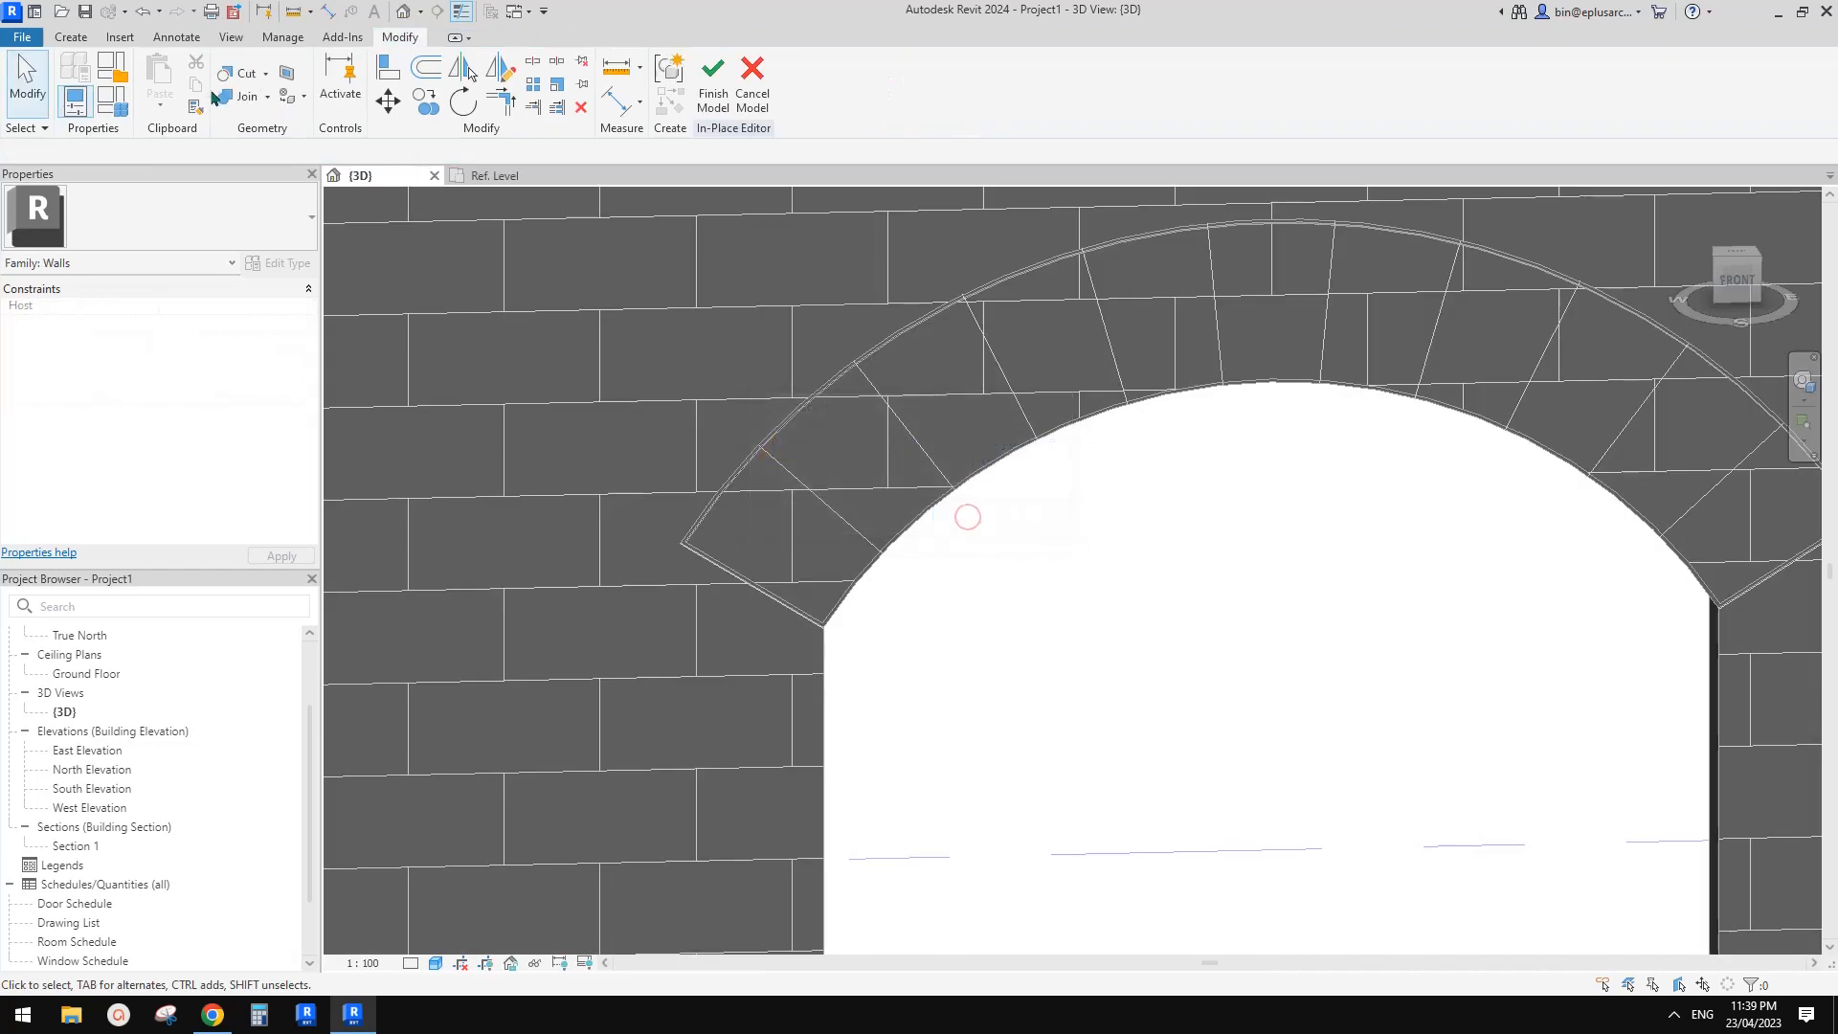
- Start a void sweep and use the lowest radial block line at the arch's left end as its path
left_click(71, 36)
left_click(373, 94)
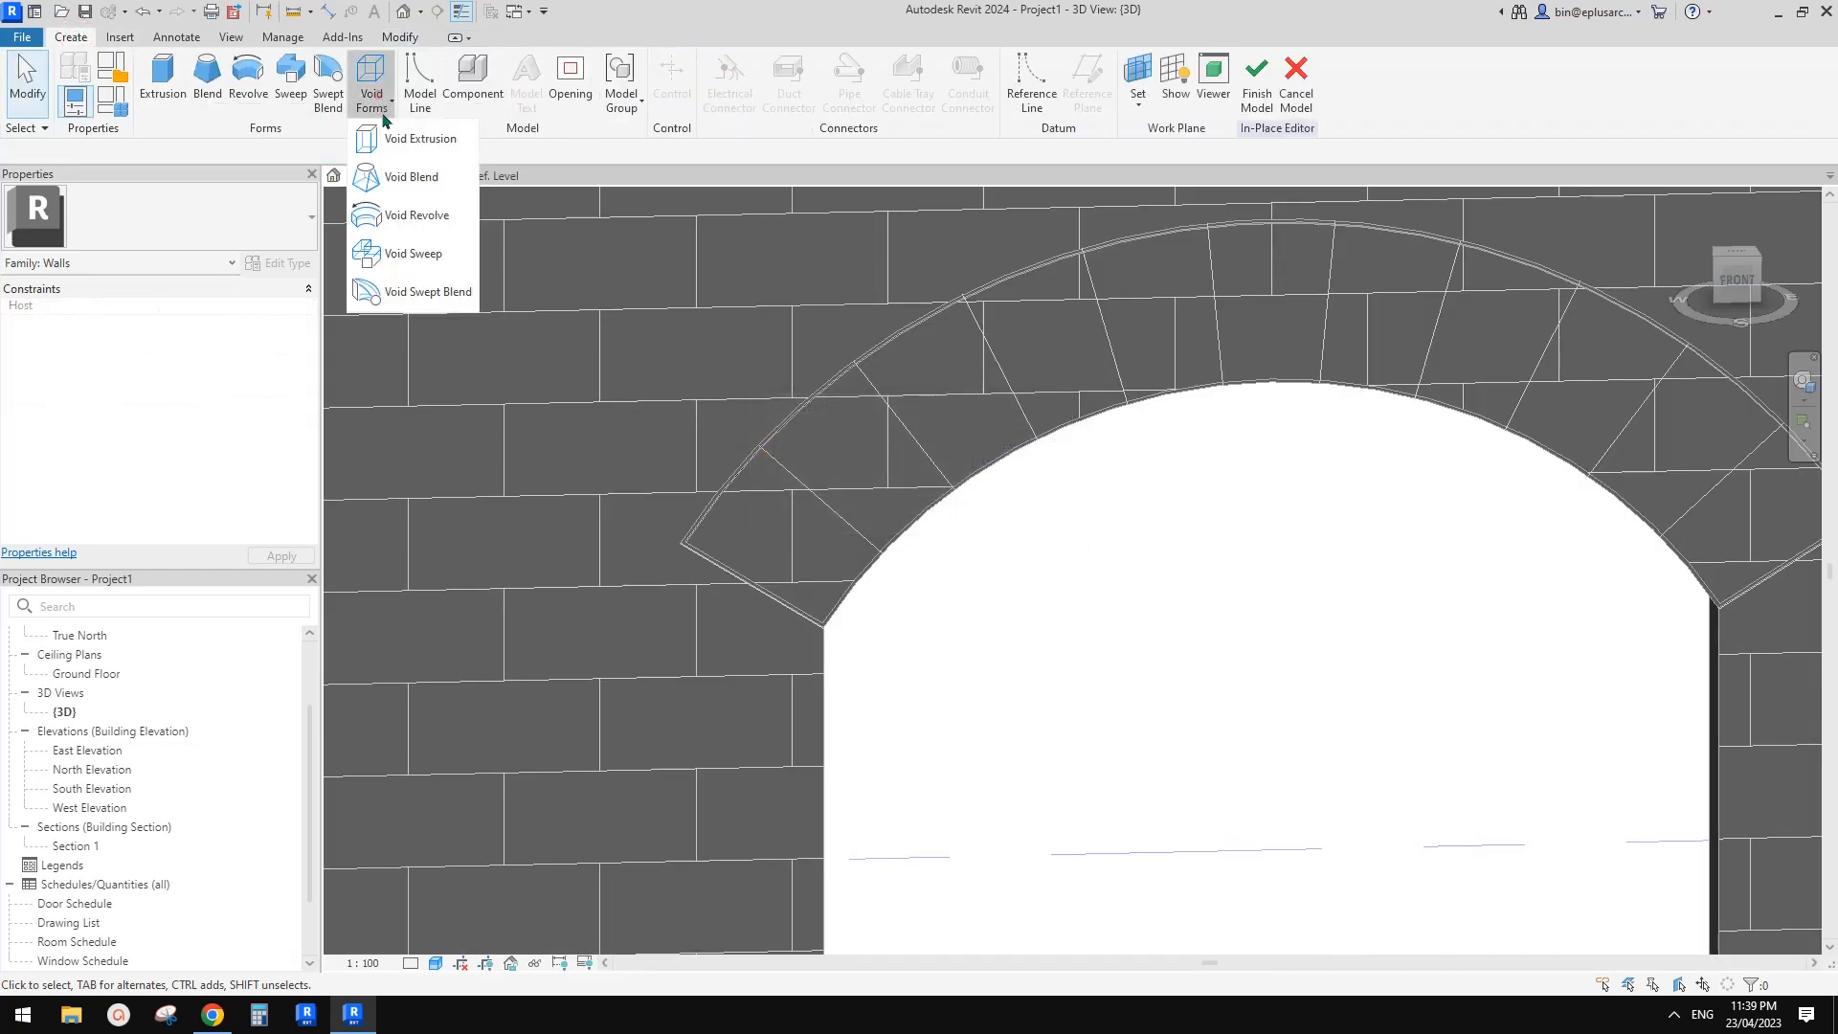
left_click(413, 255)
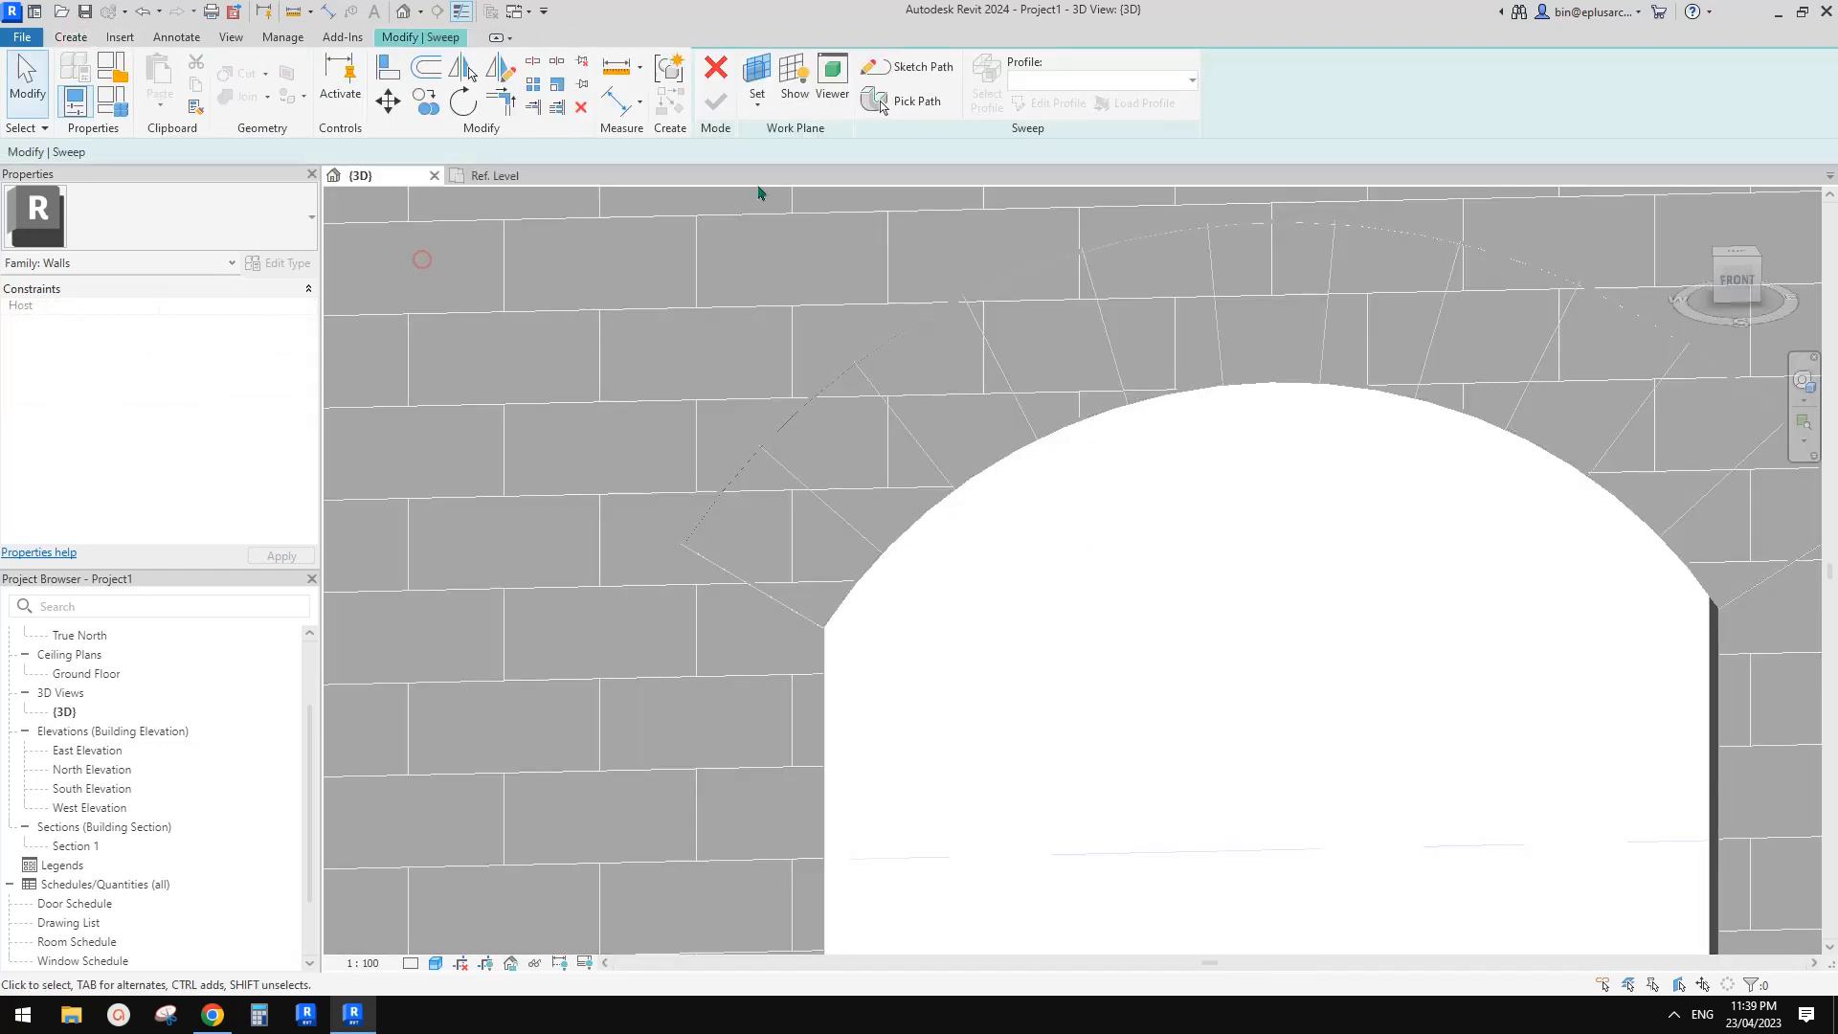
left_click(910, 103)
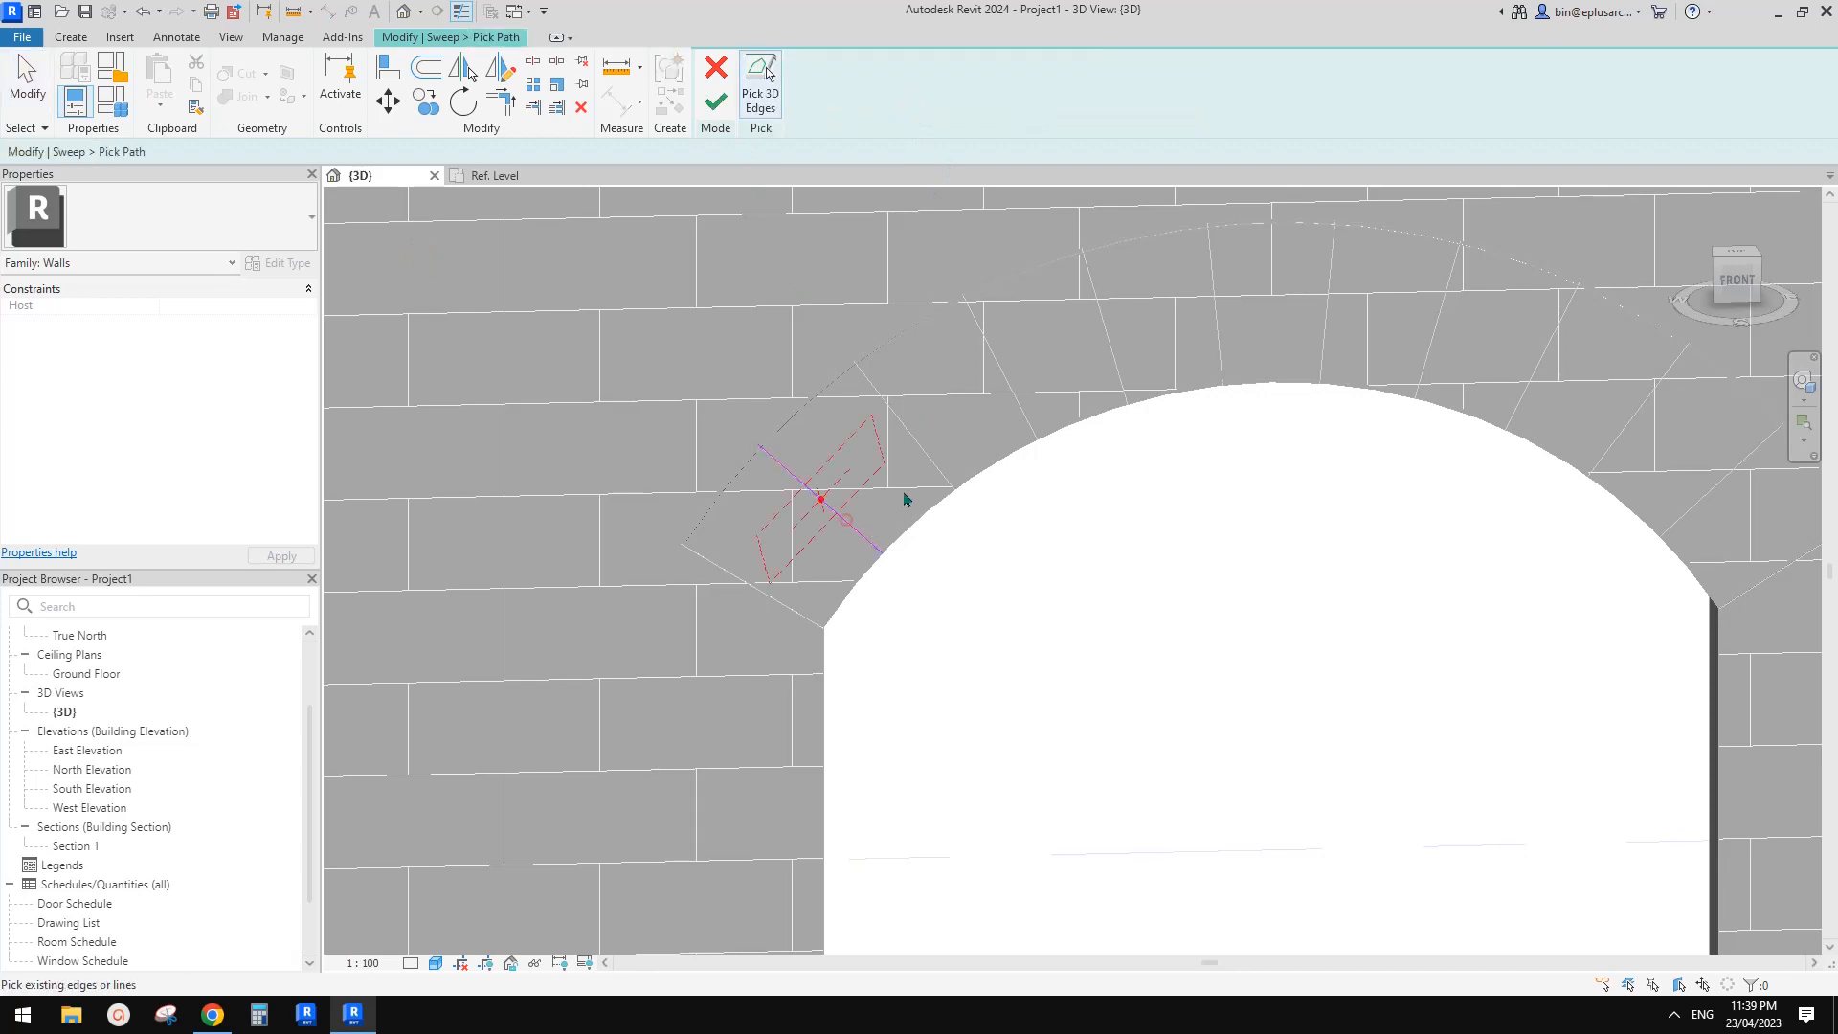
left_click(716, 102)
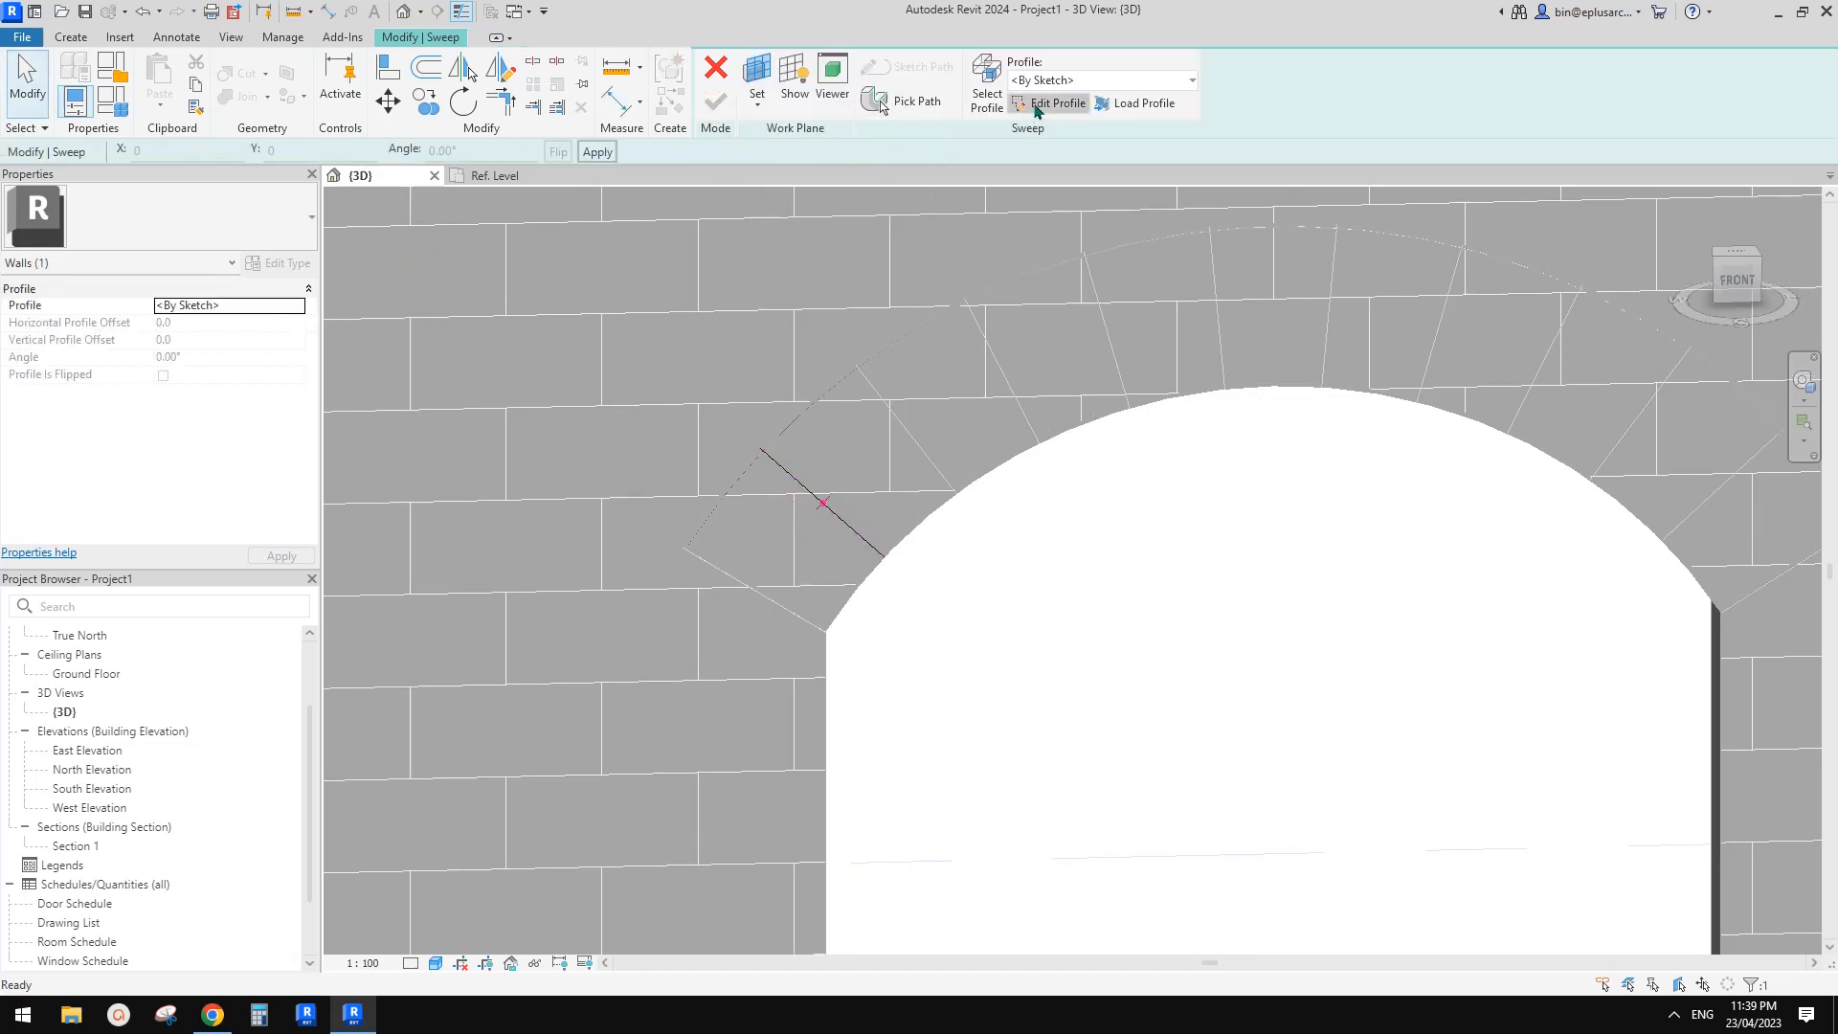
left_click(1037, 103)
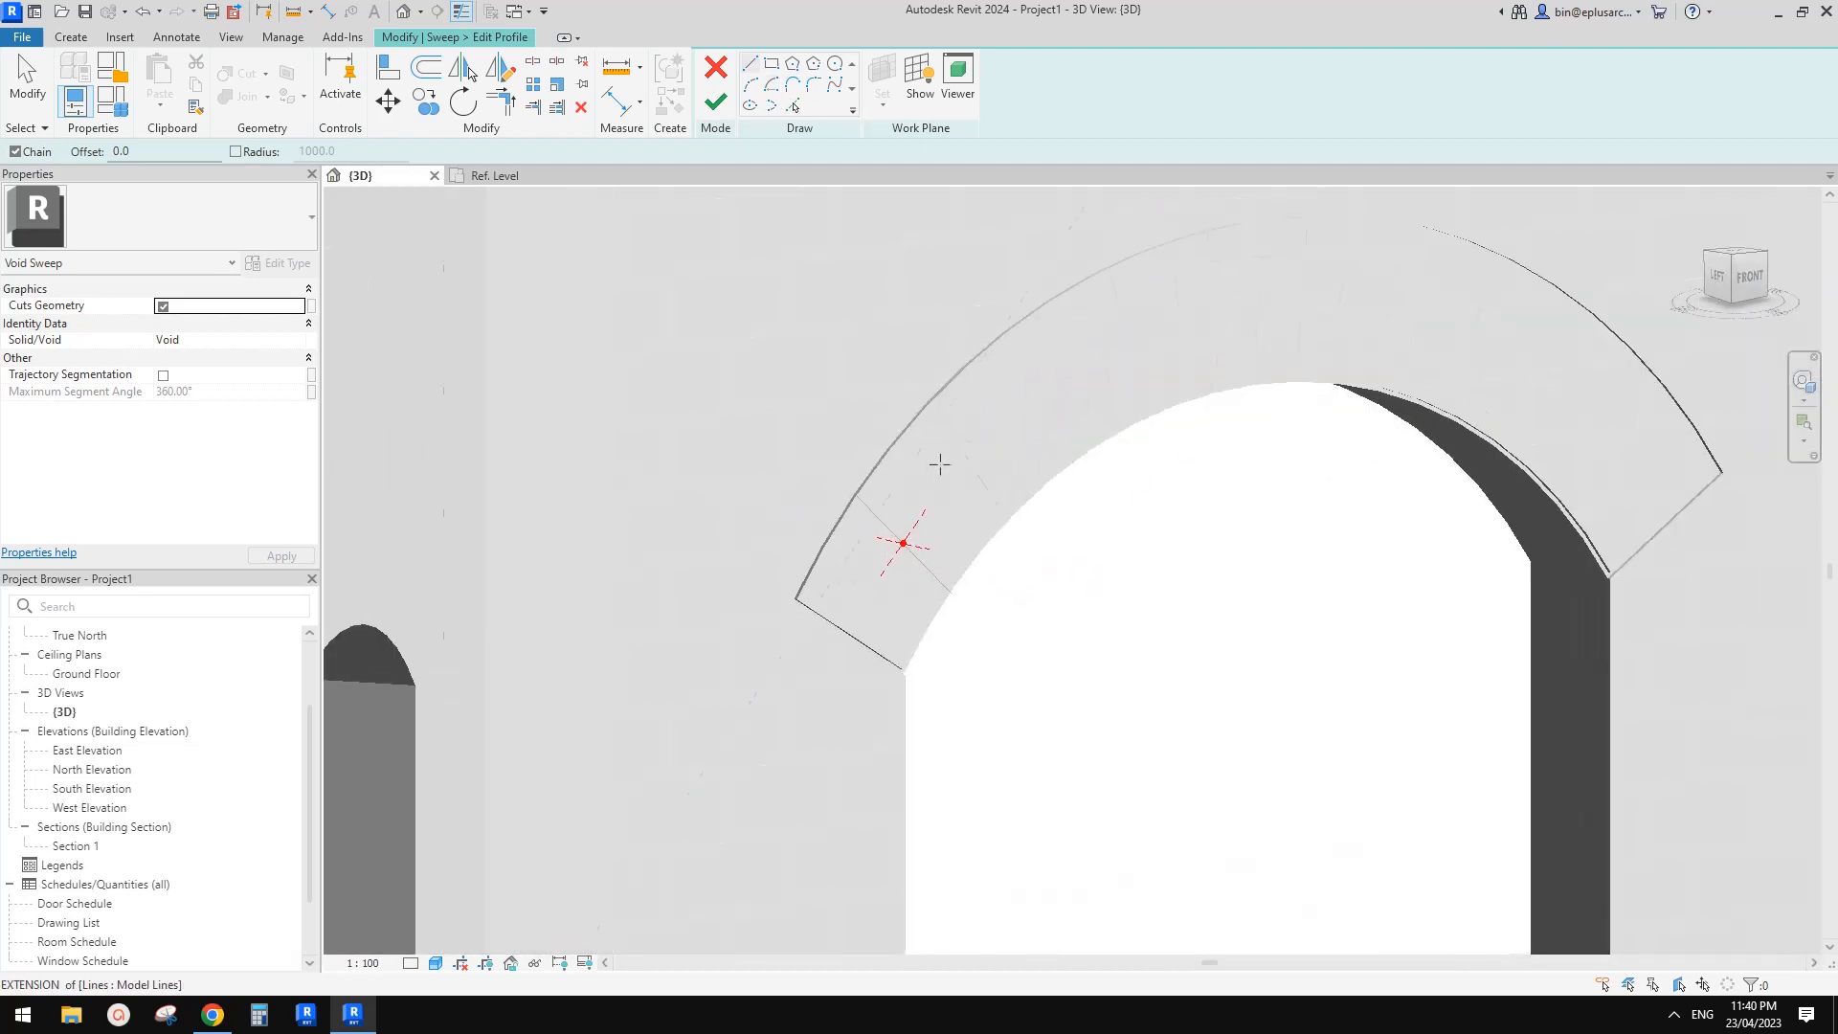
left_click(1066, 83)
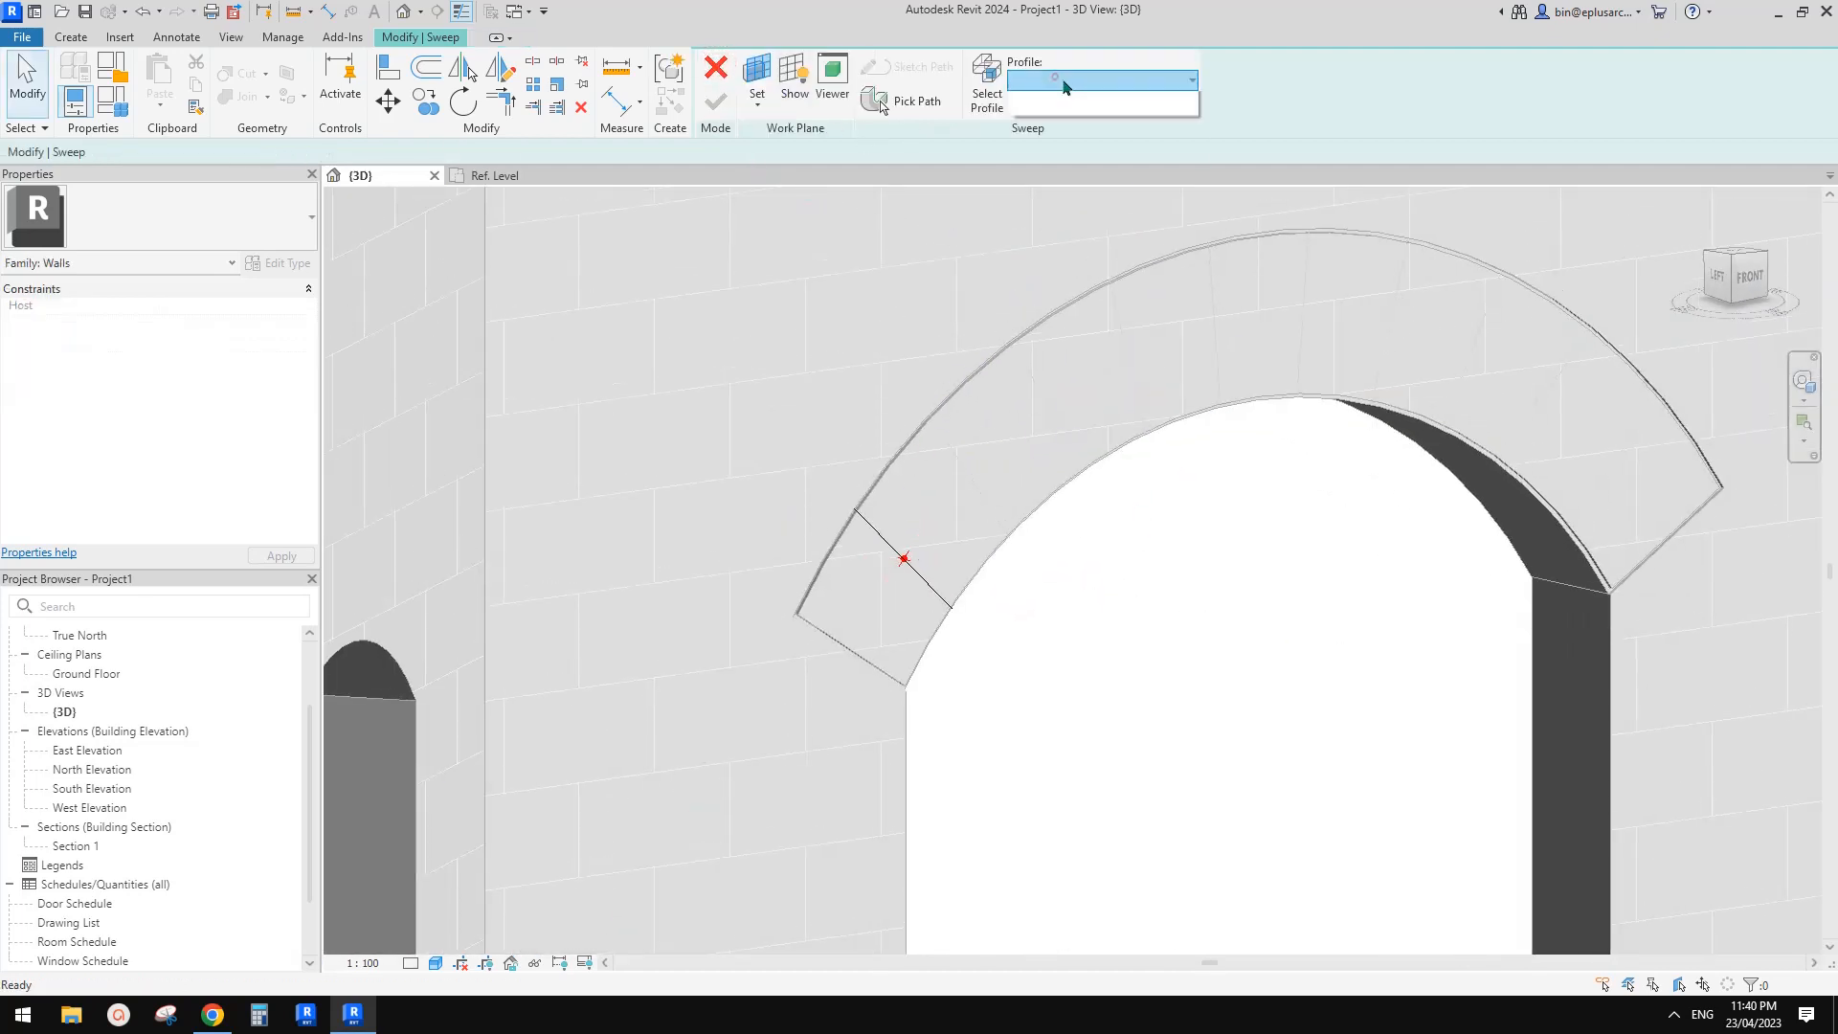
left_click(1079, 228)
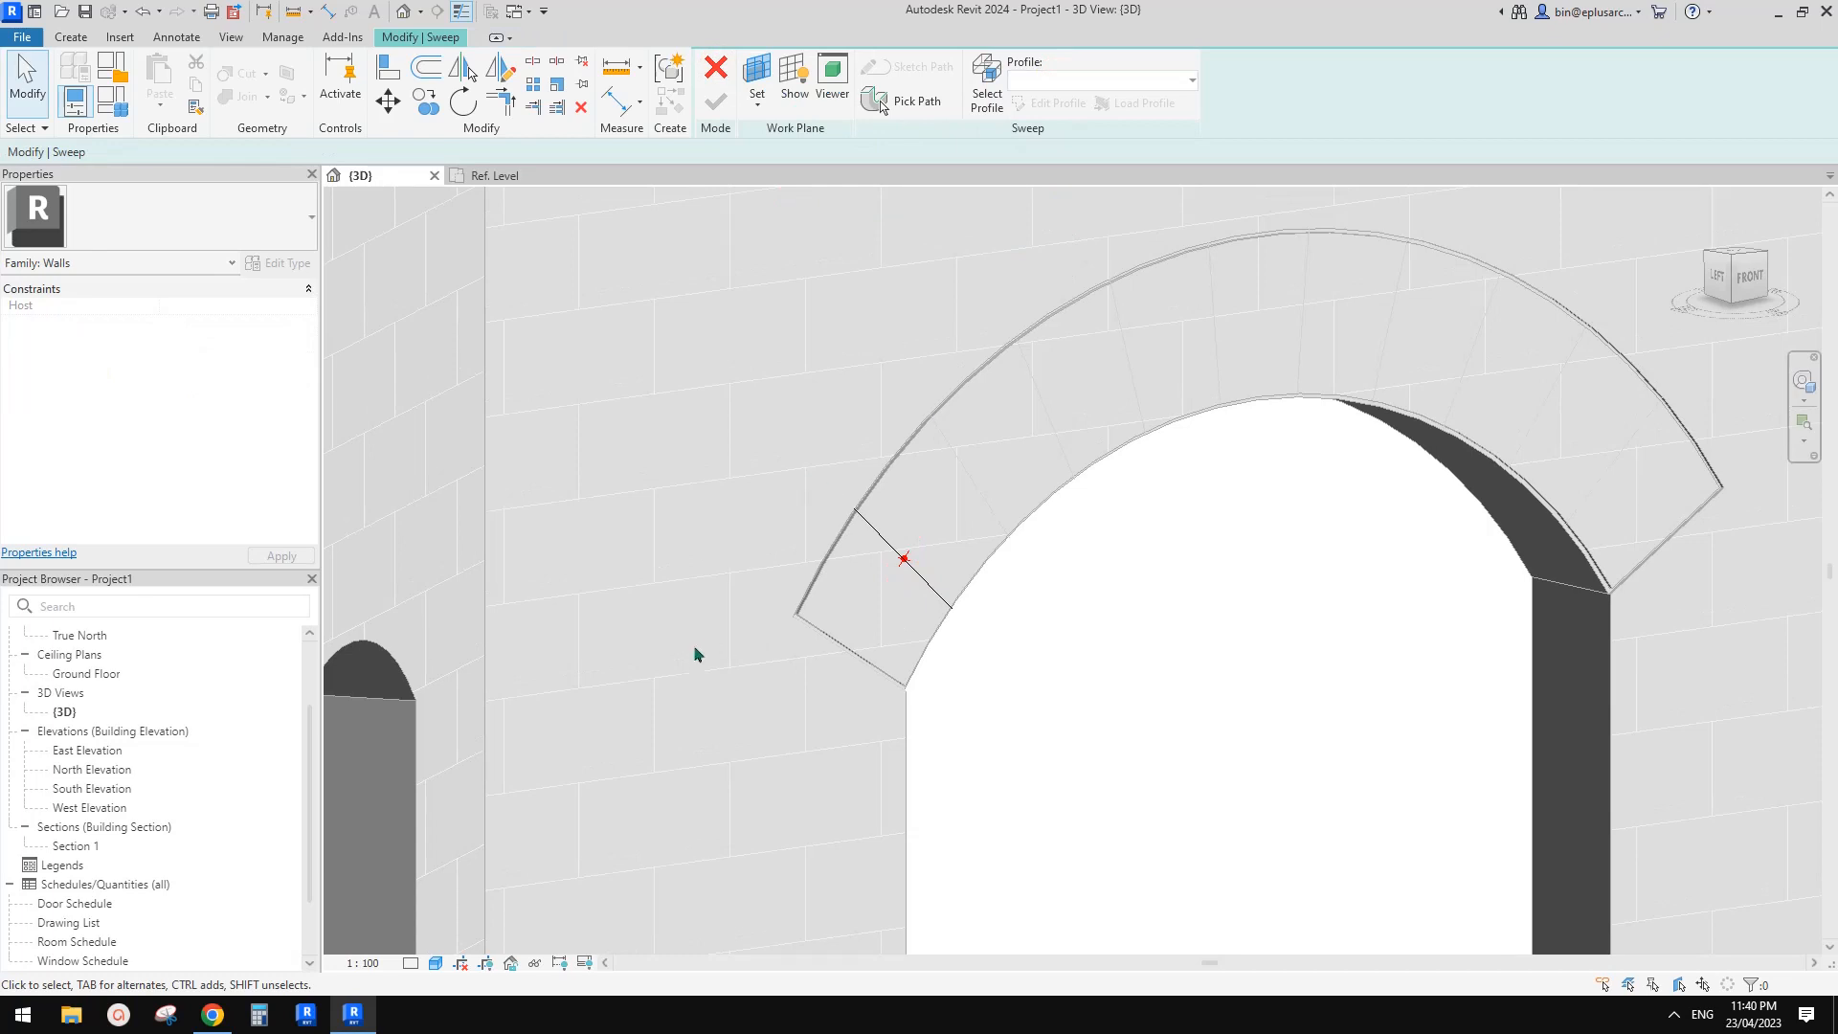
- Sketch a 10 by 10 mm square as the sweep's profile, with one corner at the path's reference point
left_click(987, 113)
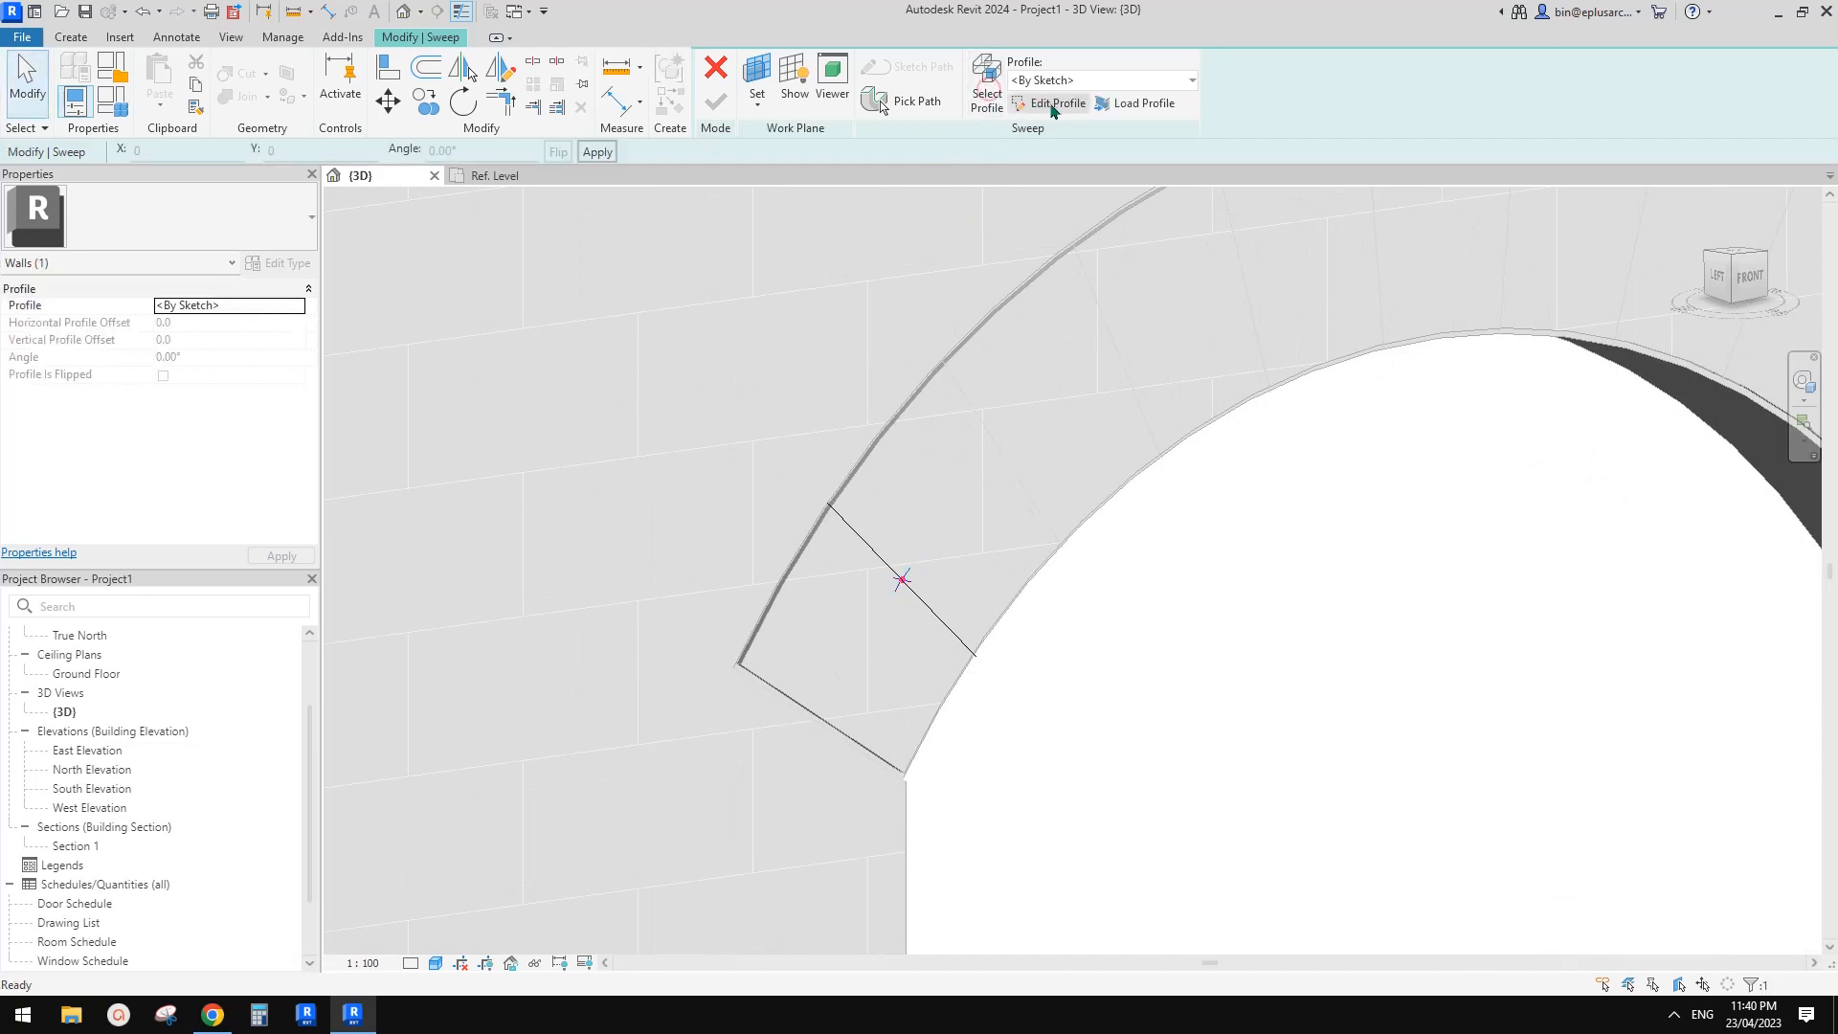
left_click(1053, 103)
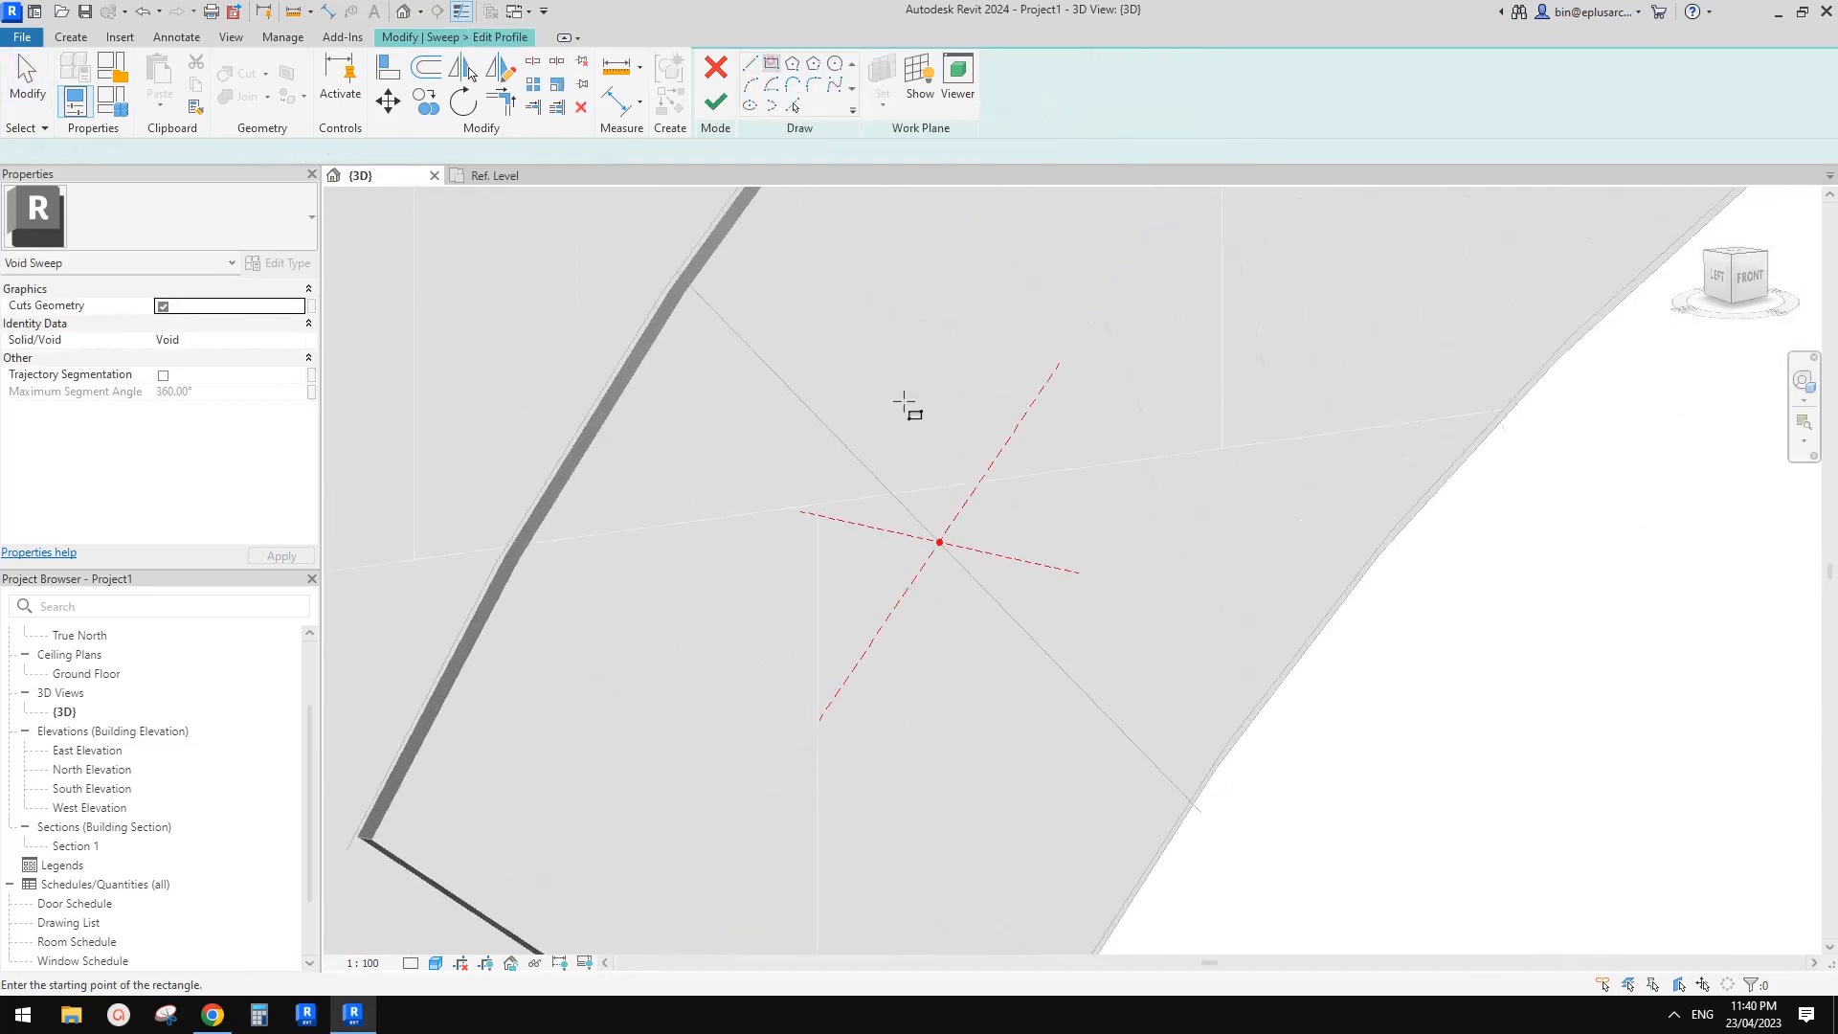
left_click(943, 553)
left_click(932, 523)
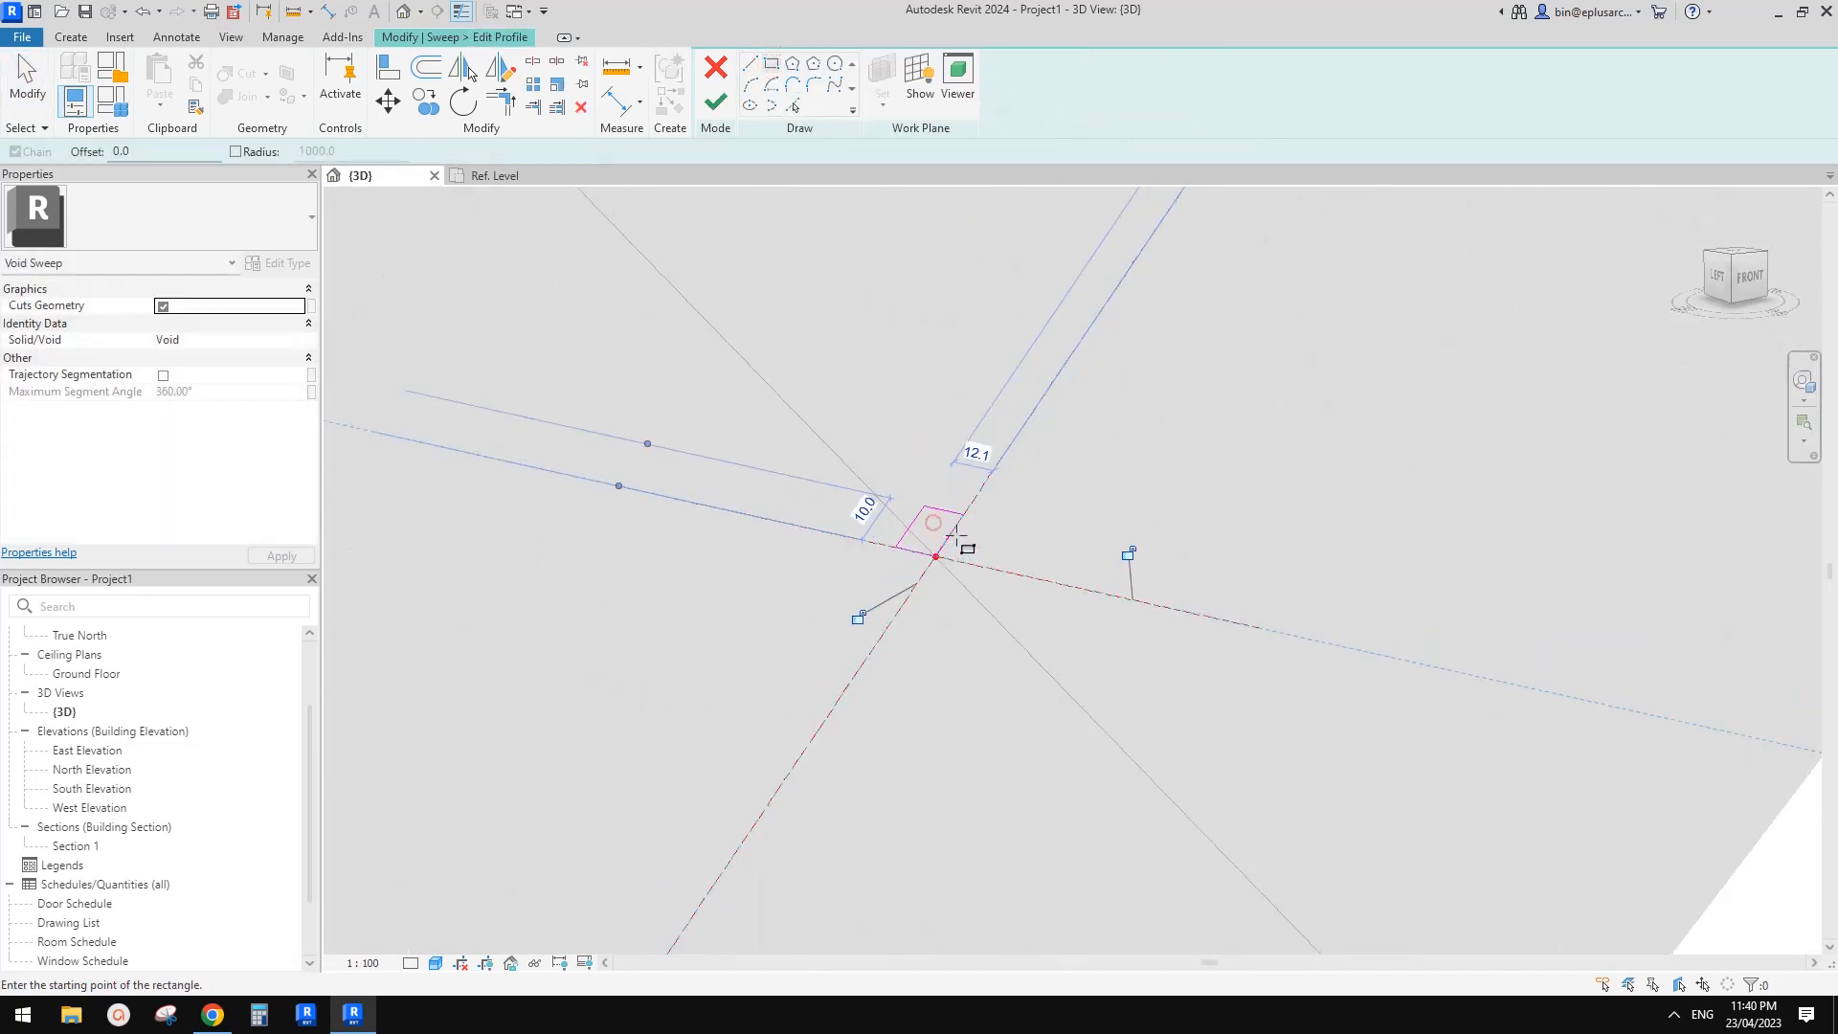
left_click(984, 433)
type("10")
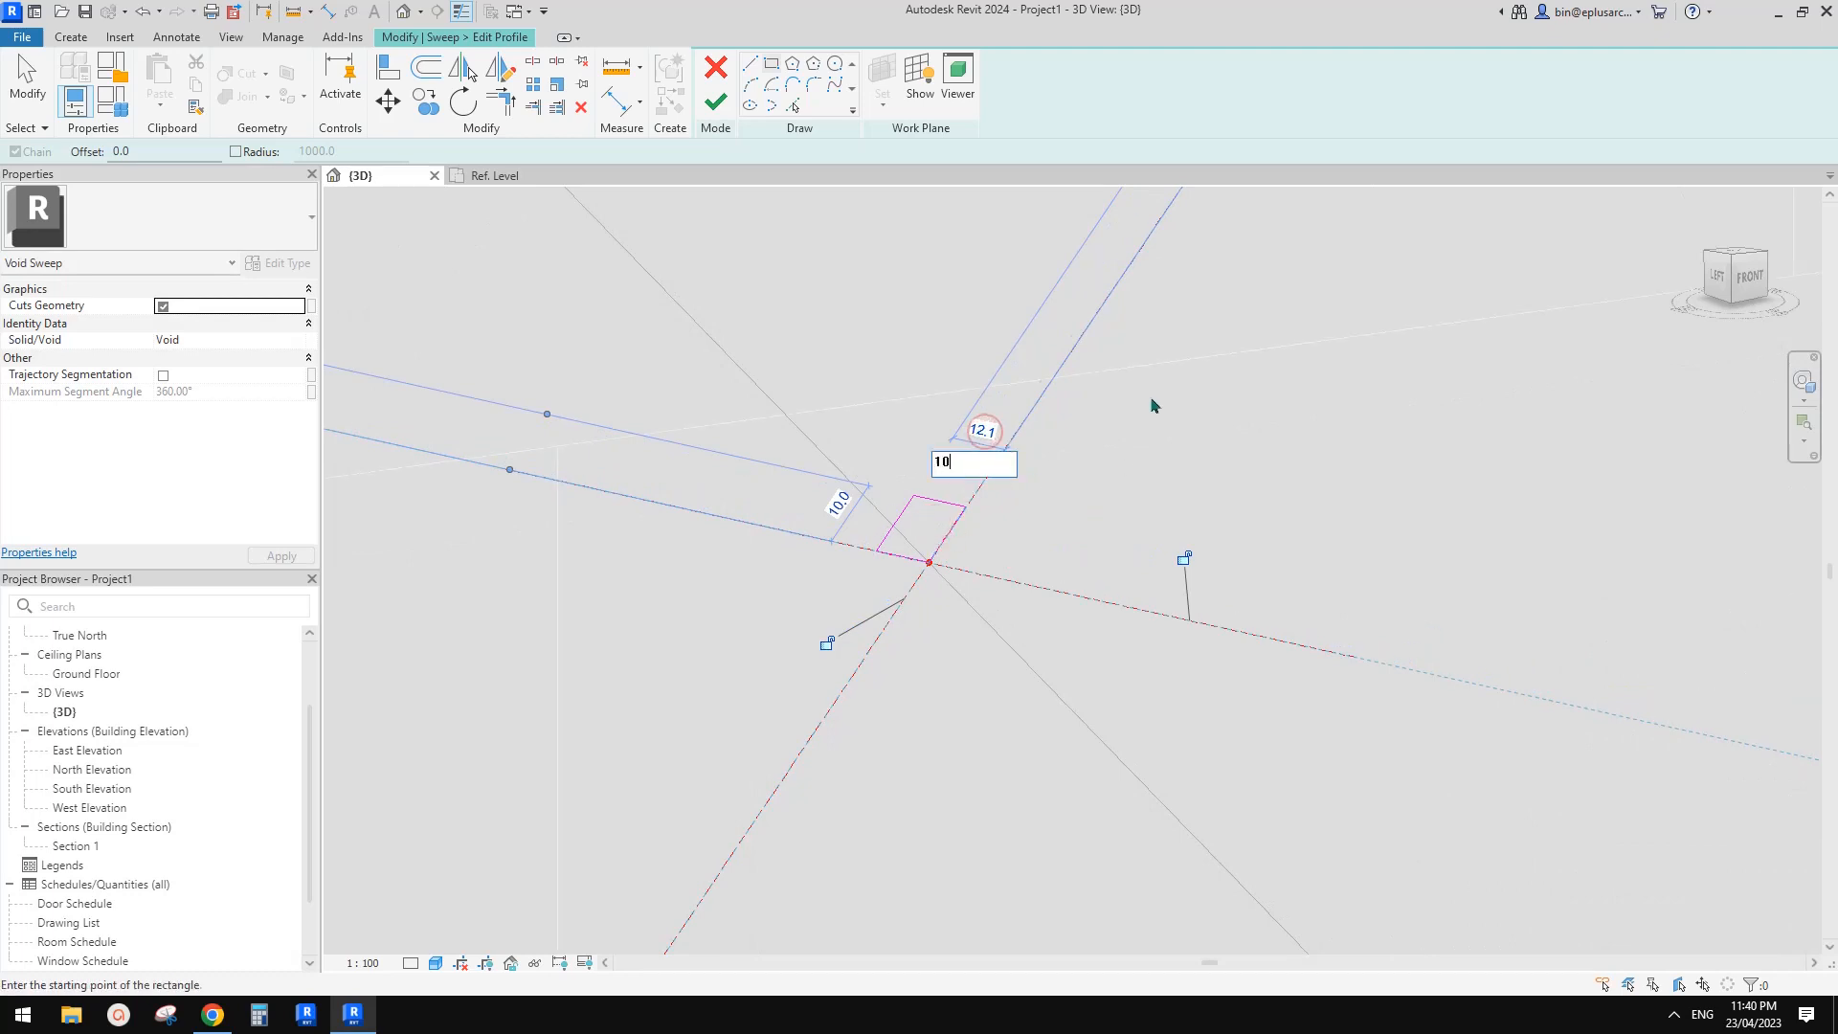
left_click(1152, 399)
key("Escape")
key("Escape")
left_click(932, 504)
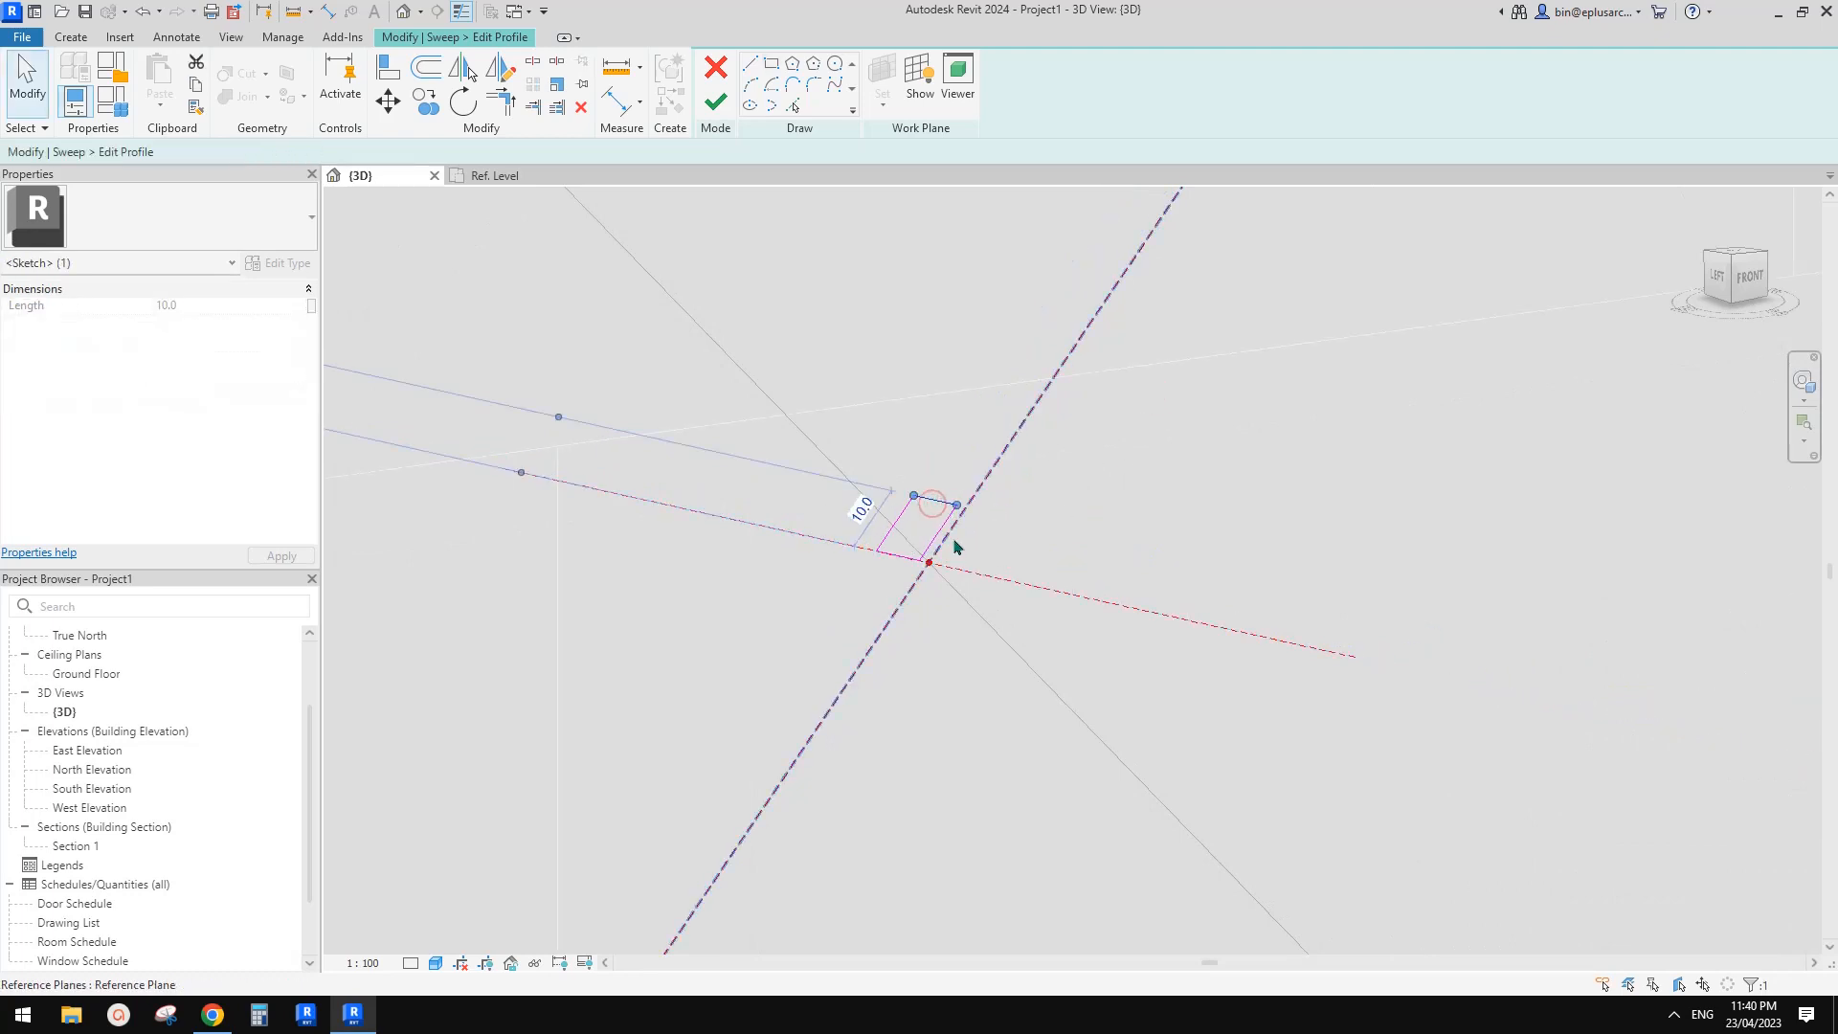
key("Tab")
left_click(941, 536)
key("m")
key("v")
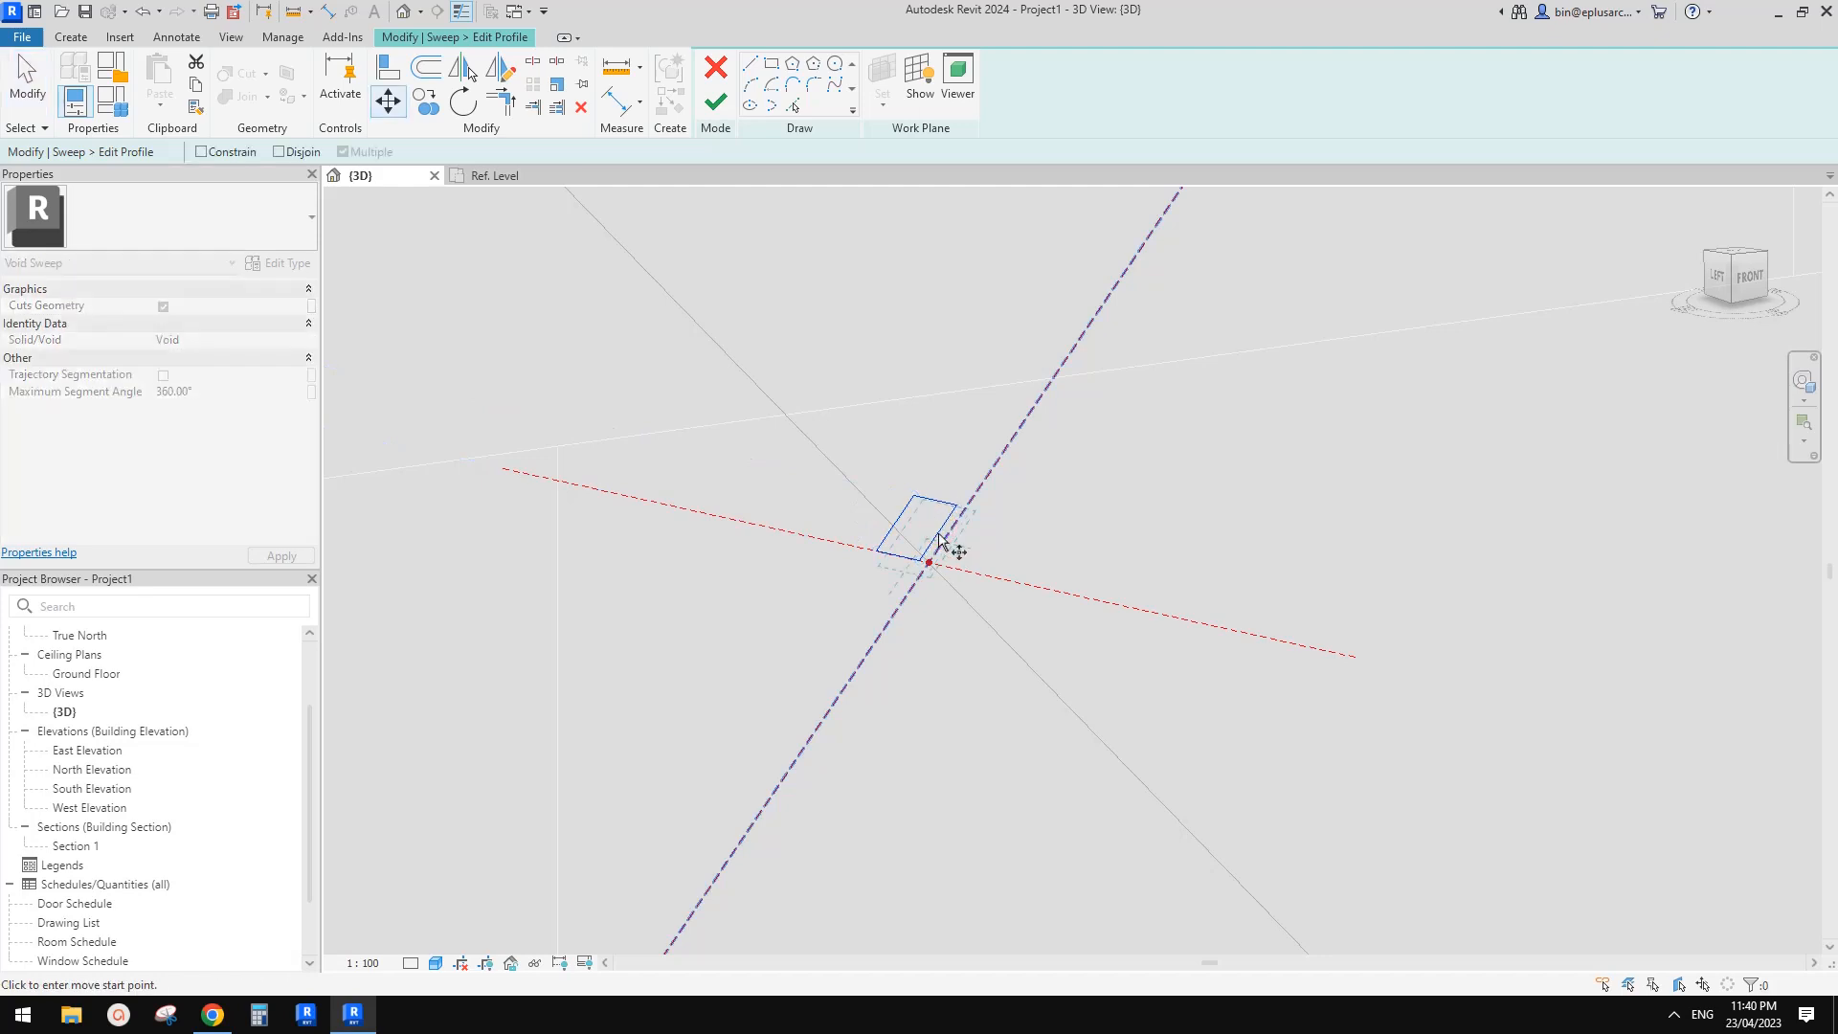
scroll(934, 539, "up", 2)
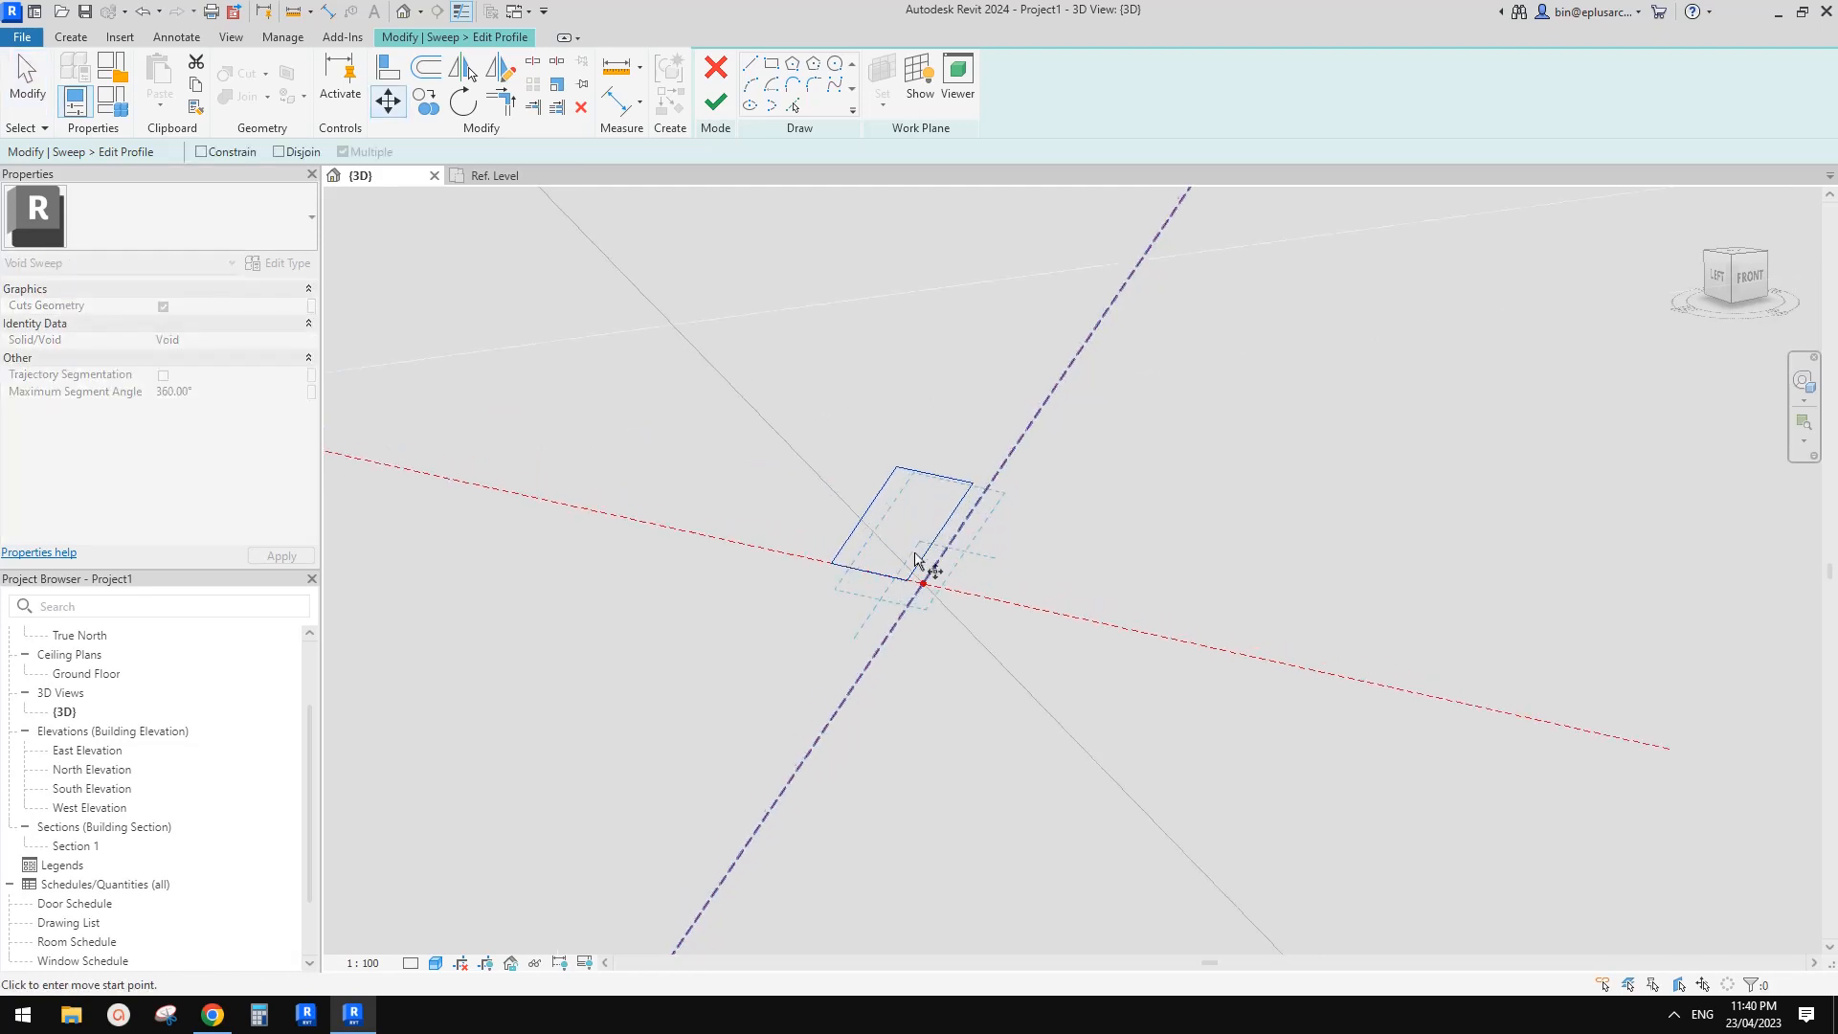
scroll(916, 562, "down", 3)
middle_click_drag(963, 594, 985, 685, "shift")
scroll(940, 740, "up", 2)
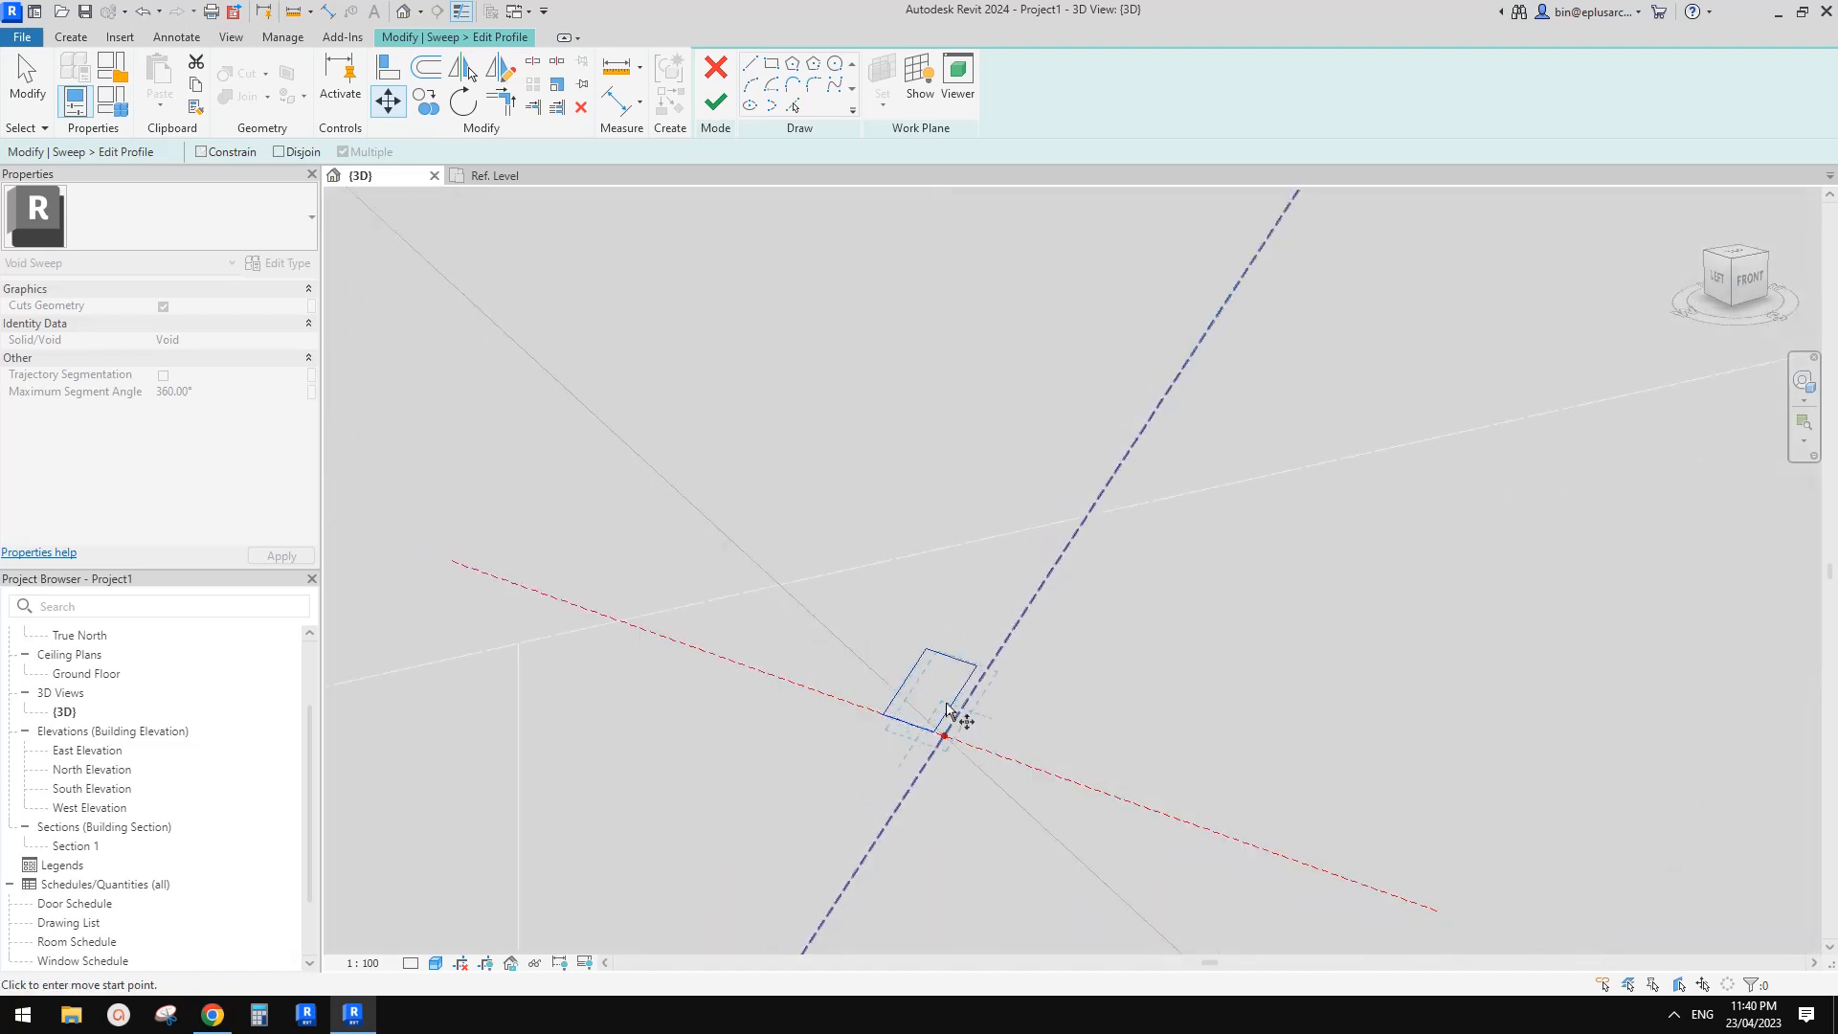
key("Escape")
key("Escape")
- Move the whole square profile along the wall face until it is centred on the path line, and finish the void sweep
left_click(957, 707)
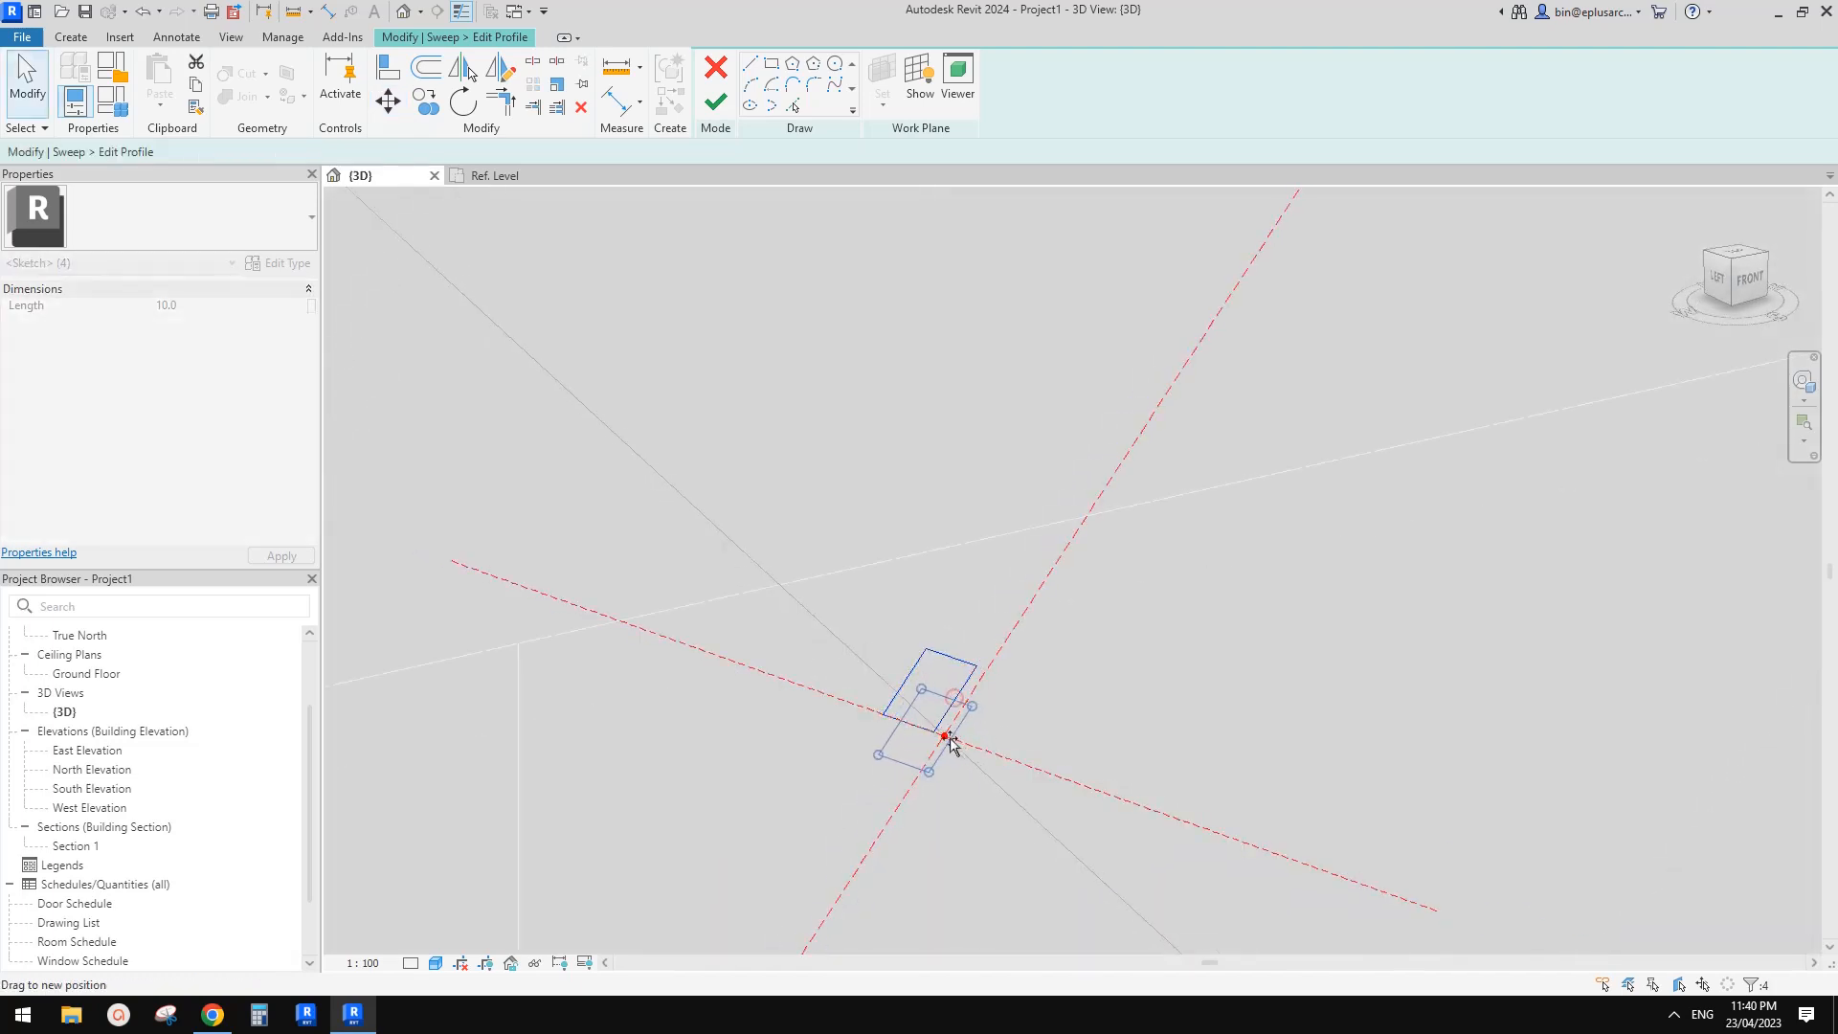
left_click_drag(957, 706, 945, 738)
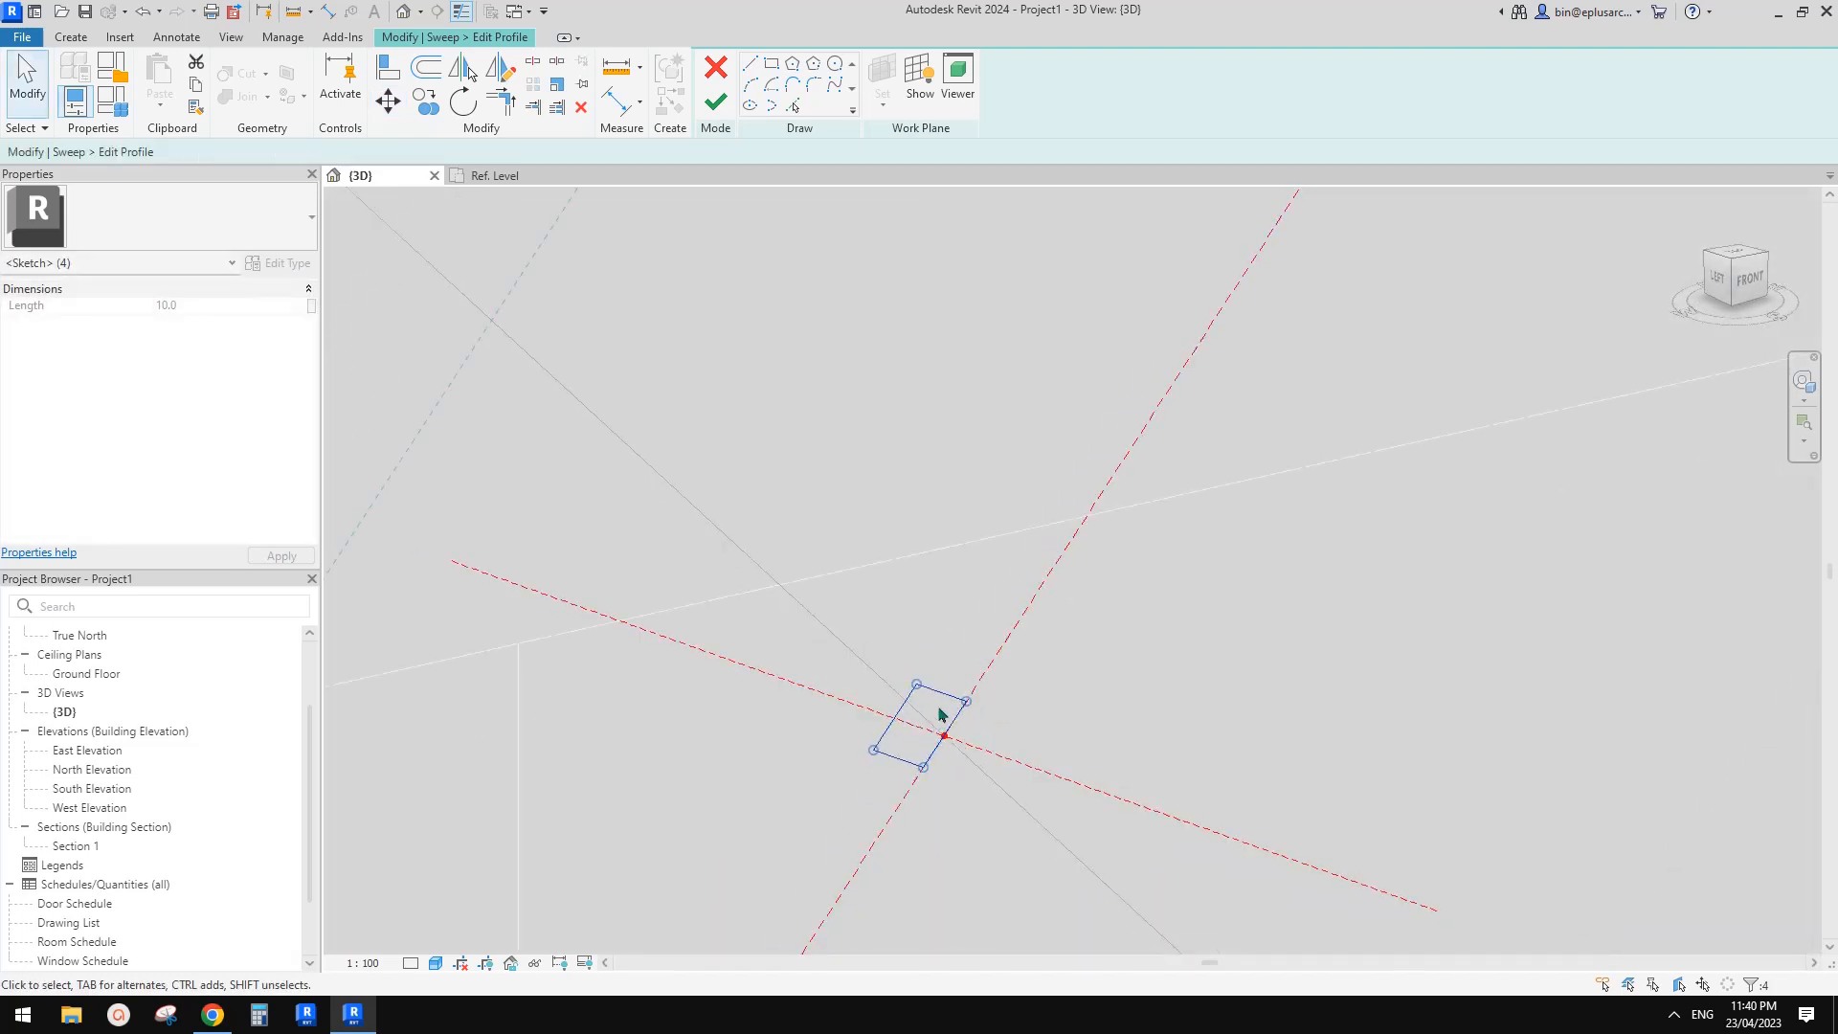
scroll(944, 705, "down", 2)
left_click(715, 103)
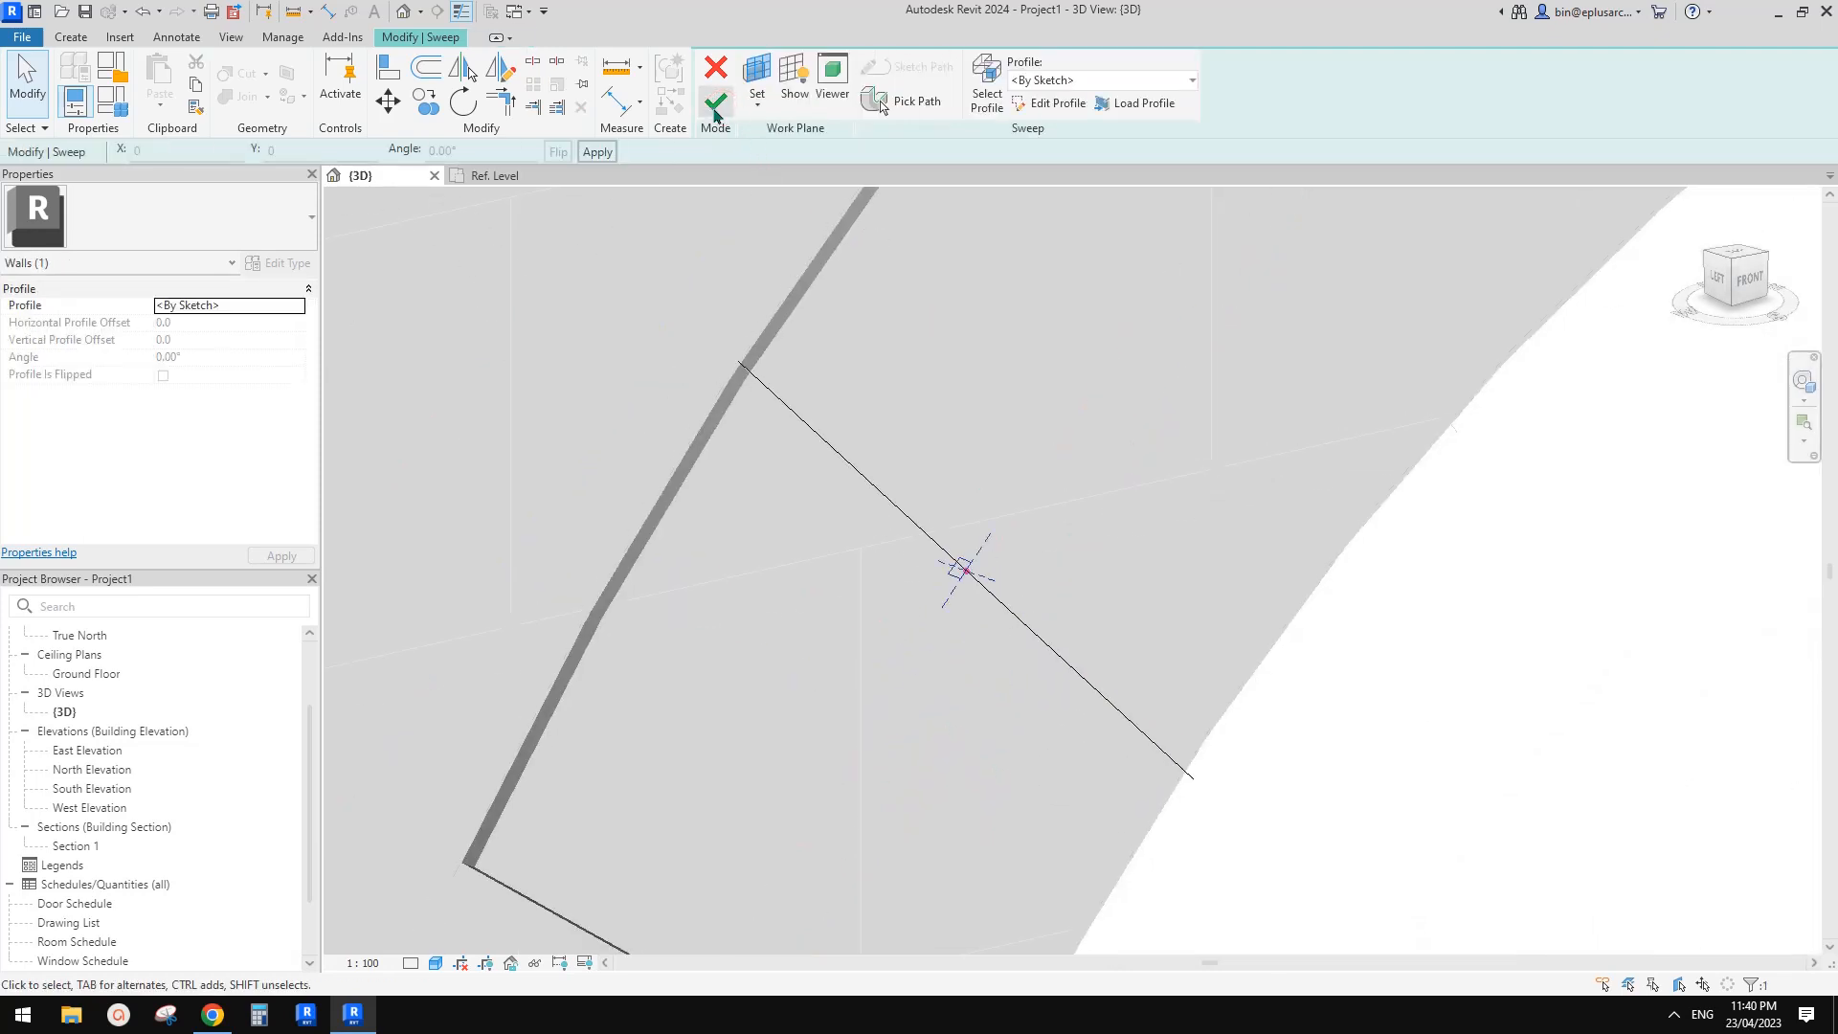
left_click(715, 102)
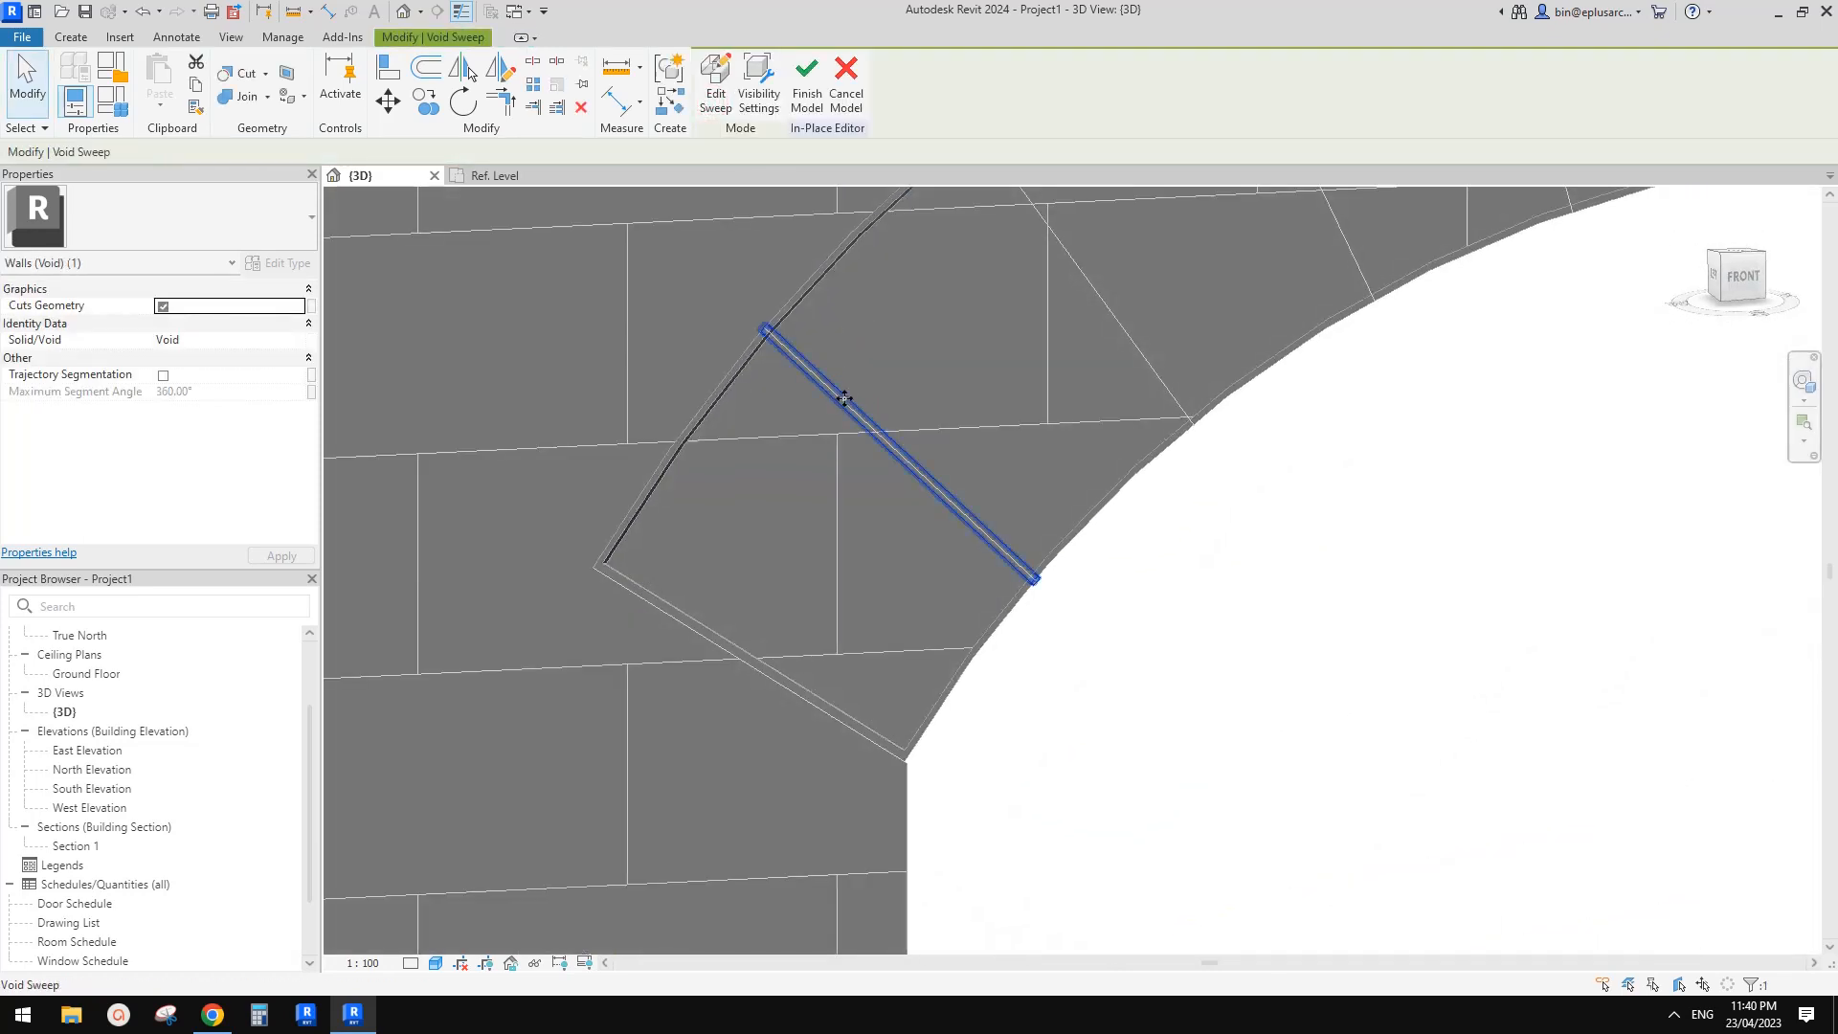
- Try to cut the wall with the new void sweep along the lowest radial block line
middle_click_drag(844, 398, 843, 483, "shift")
left_click(925, 417)
scroll(825, 510, "down", 1)
left_click(843, 498)
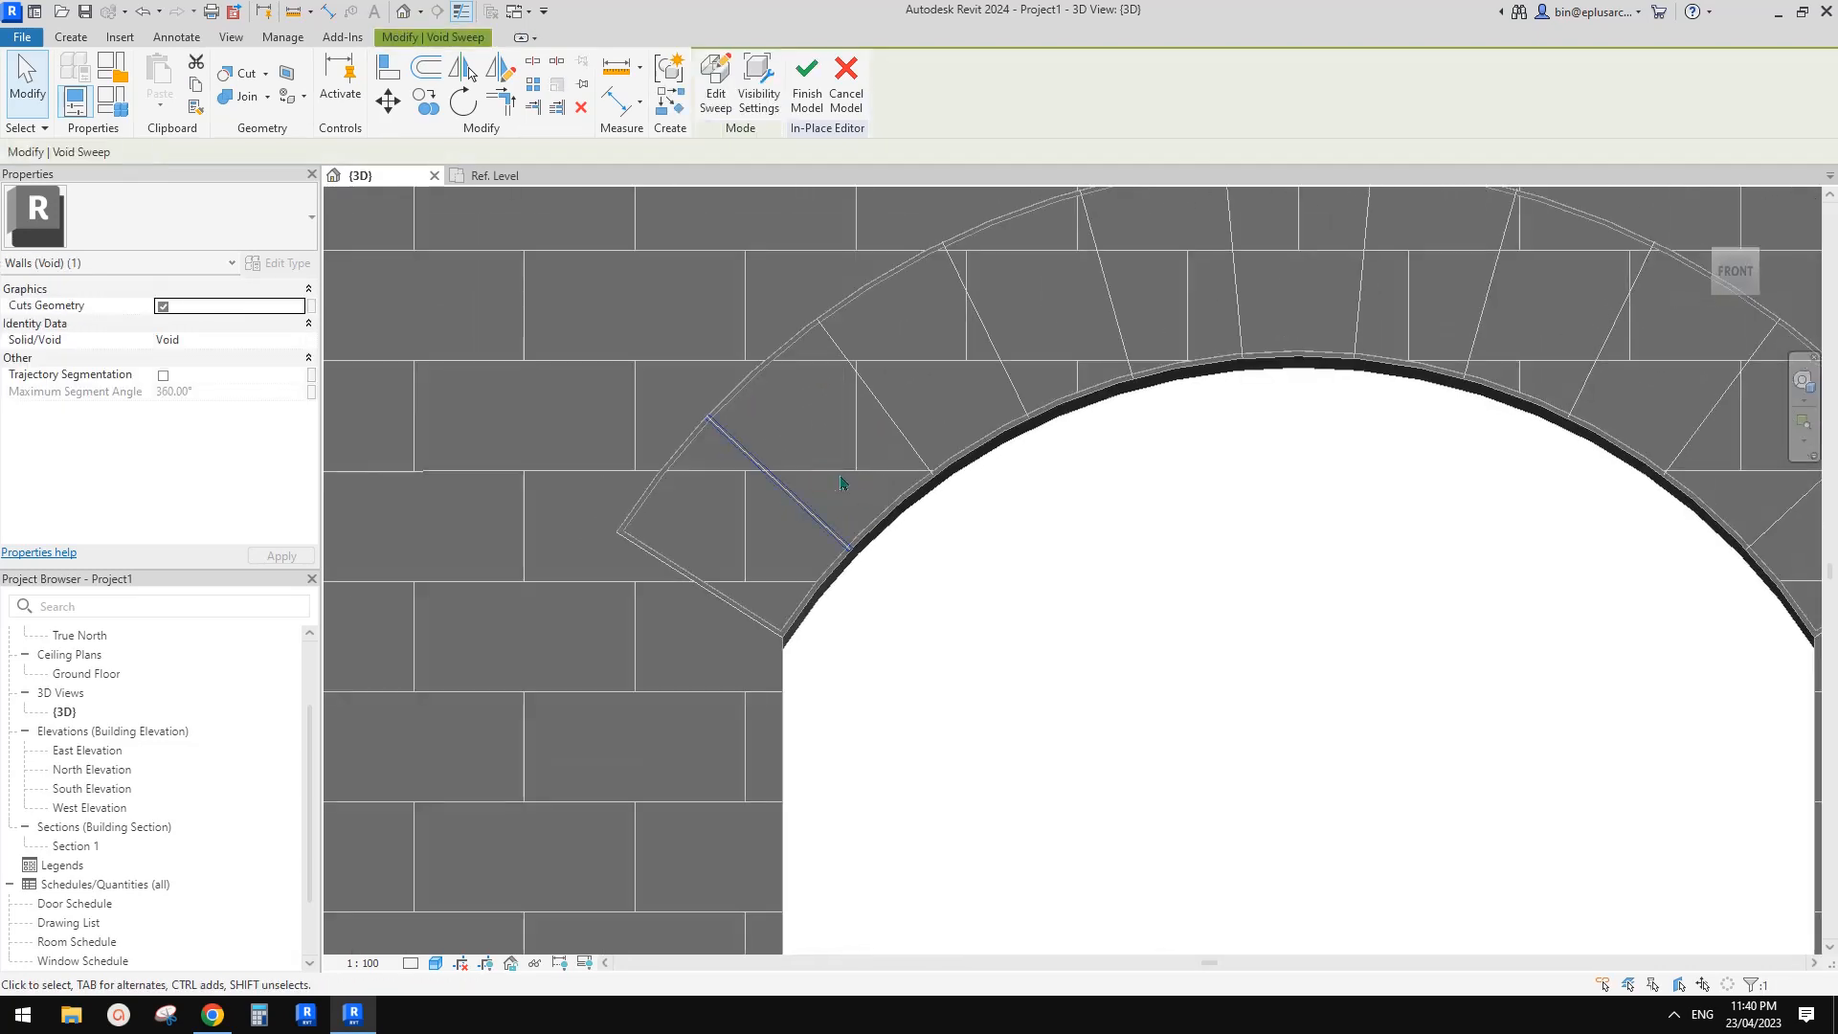
left_click(233, 74)
left_click(767, 461)
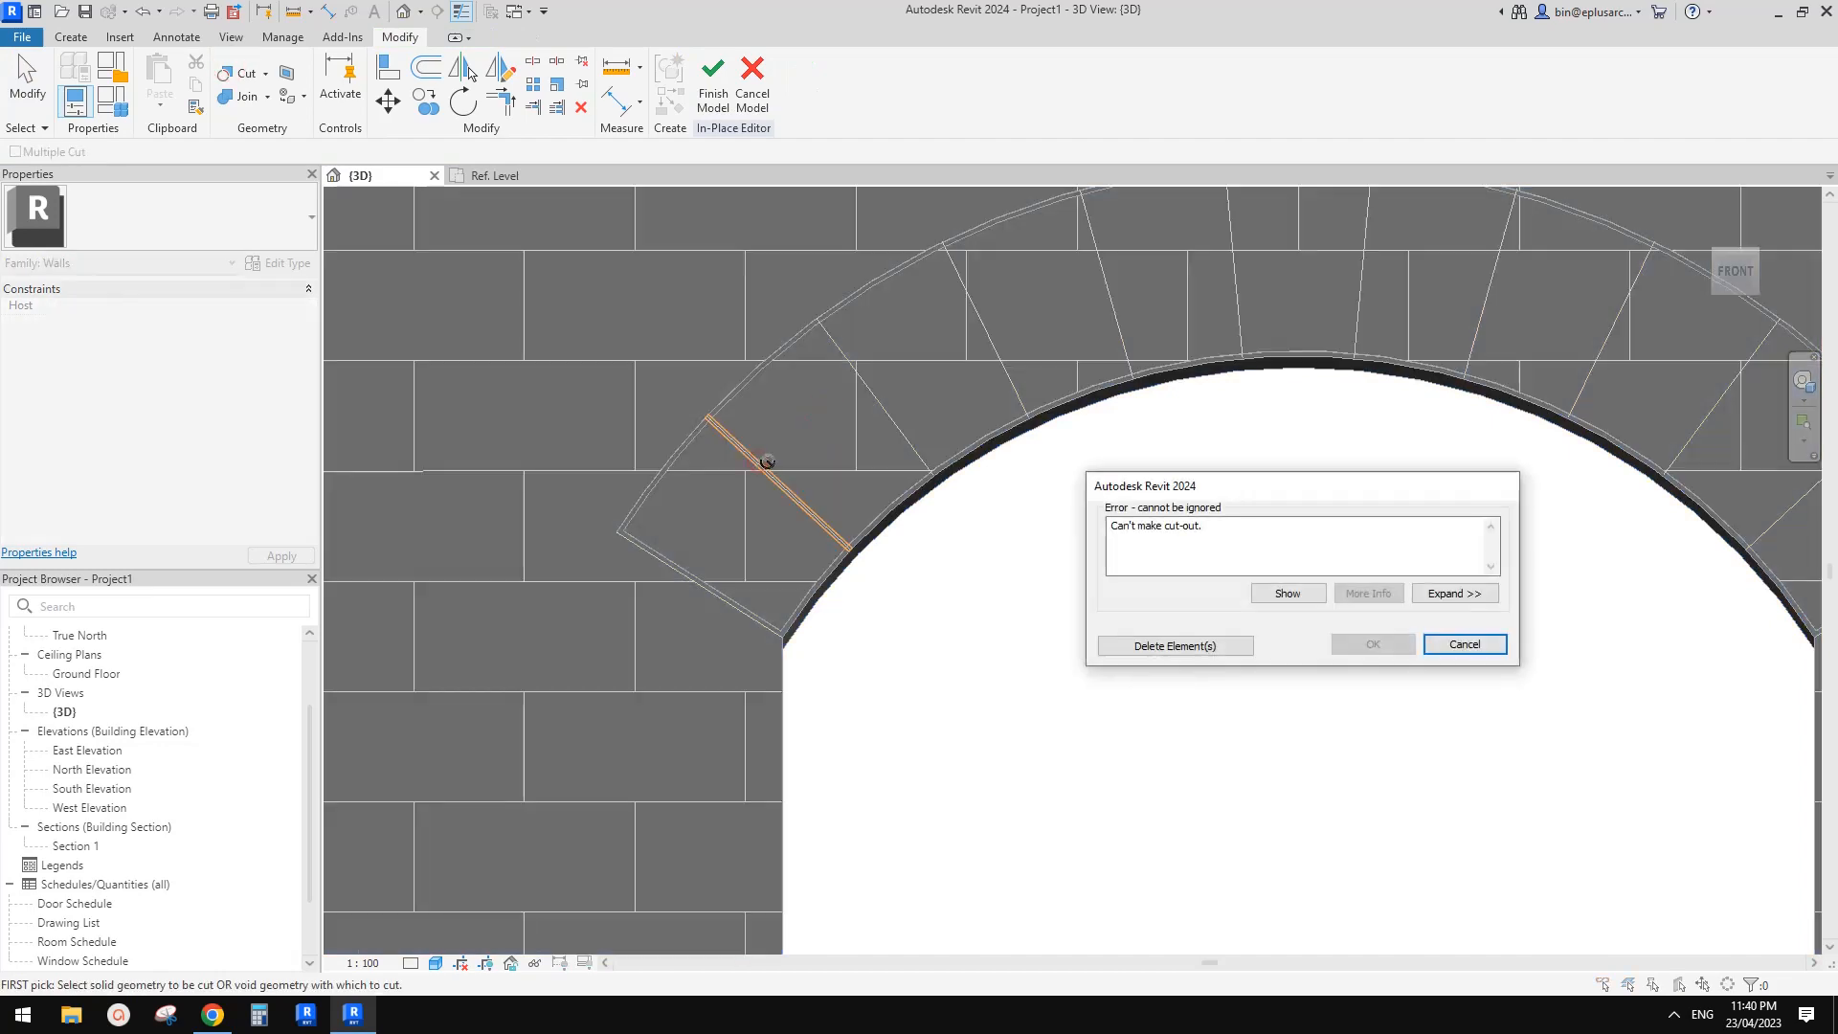
key("Escape")
- Reopen the void sweep's path and pull its outer end in from the arch outline, leaving it about 395 mm long
scroll(733, 385, "up", 6)
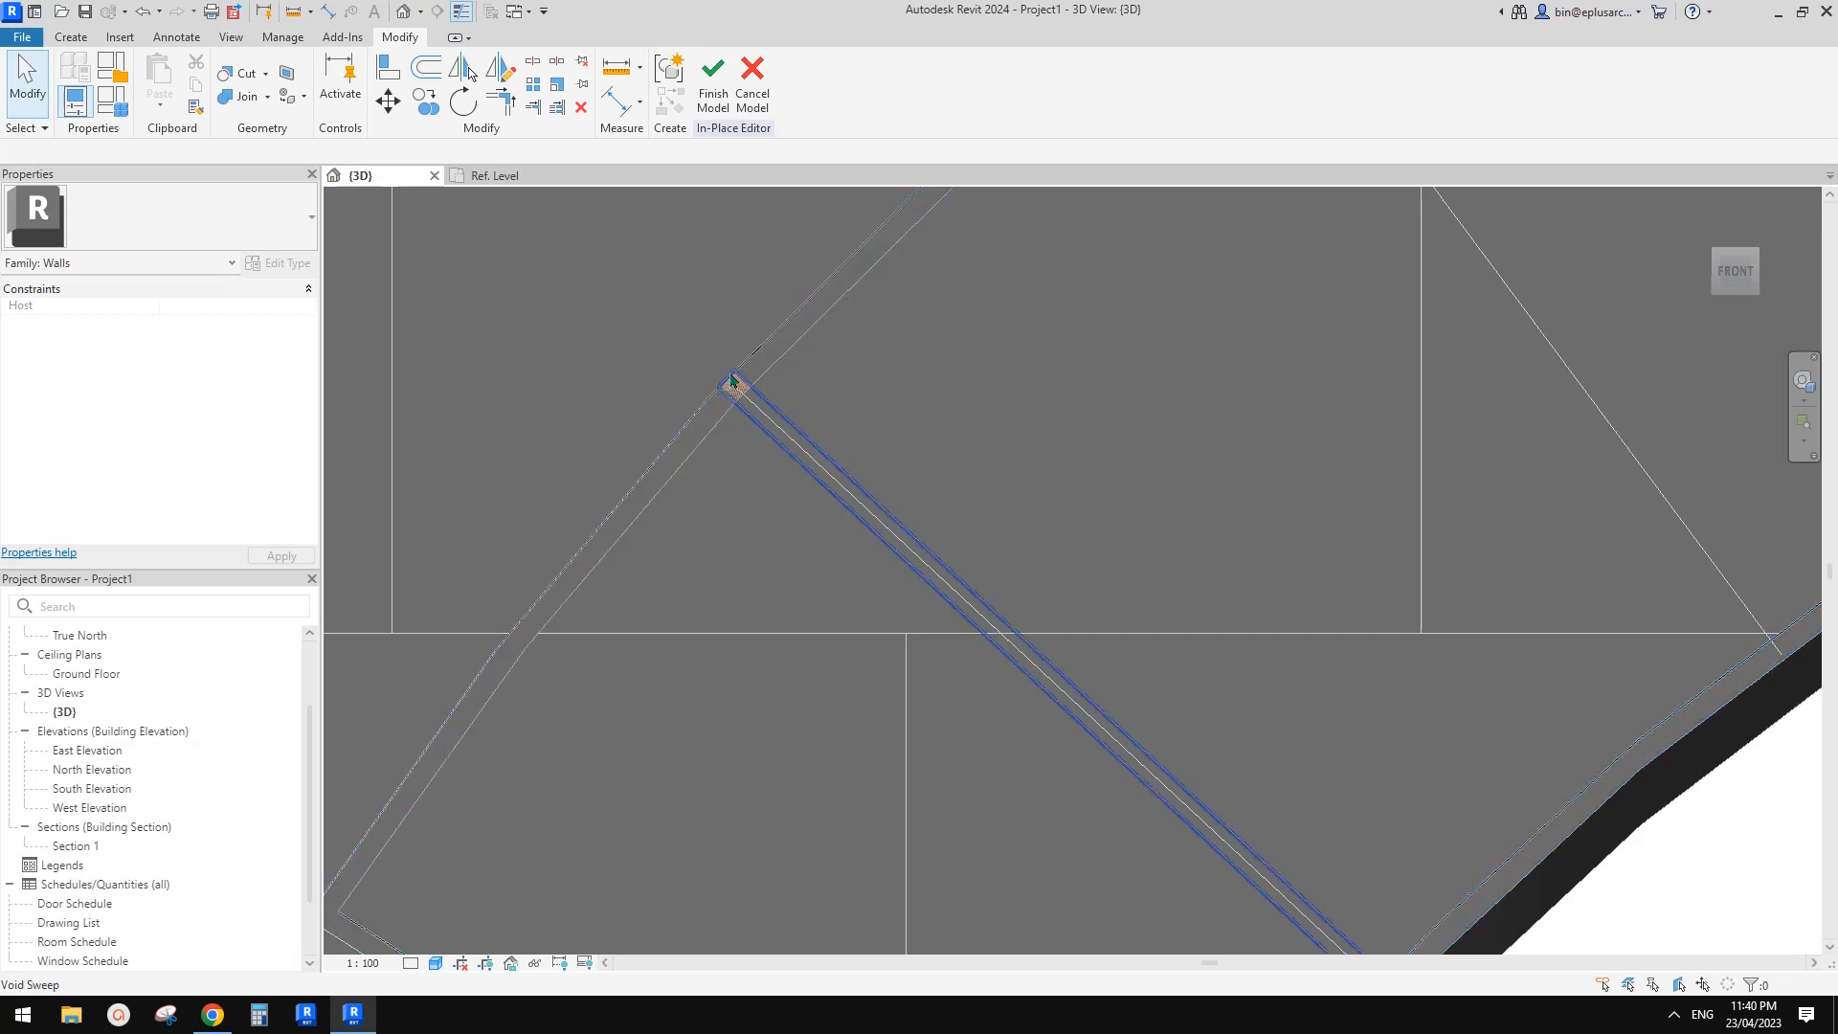
scroll(732, 385, "up", 6)
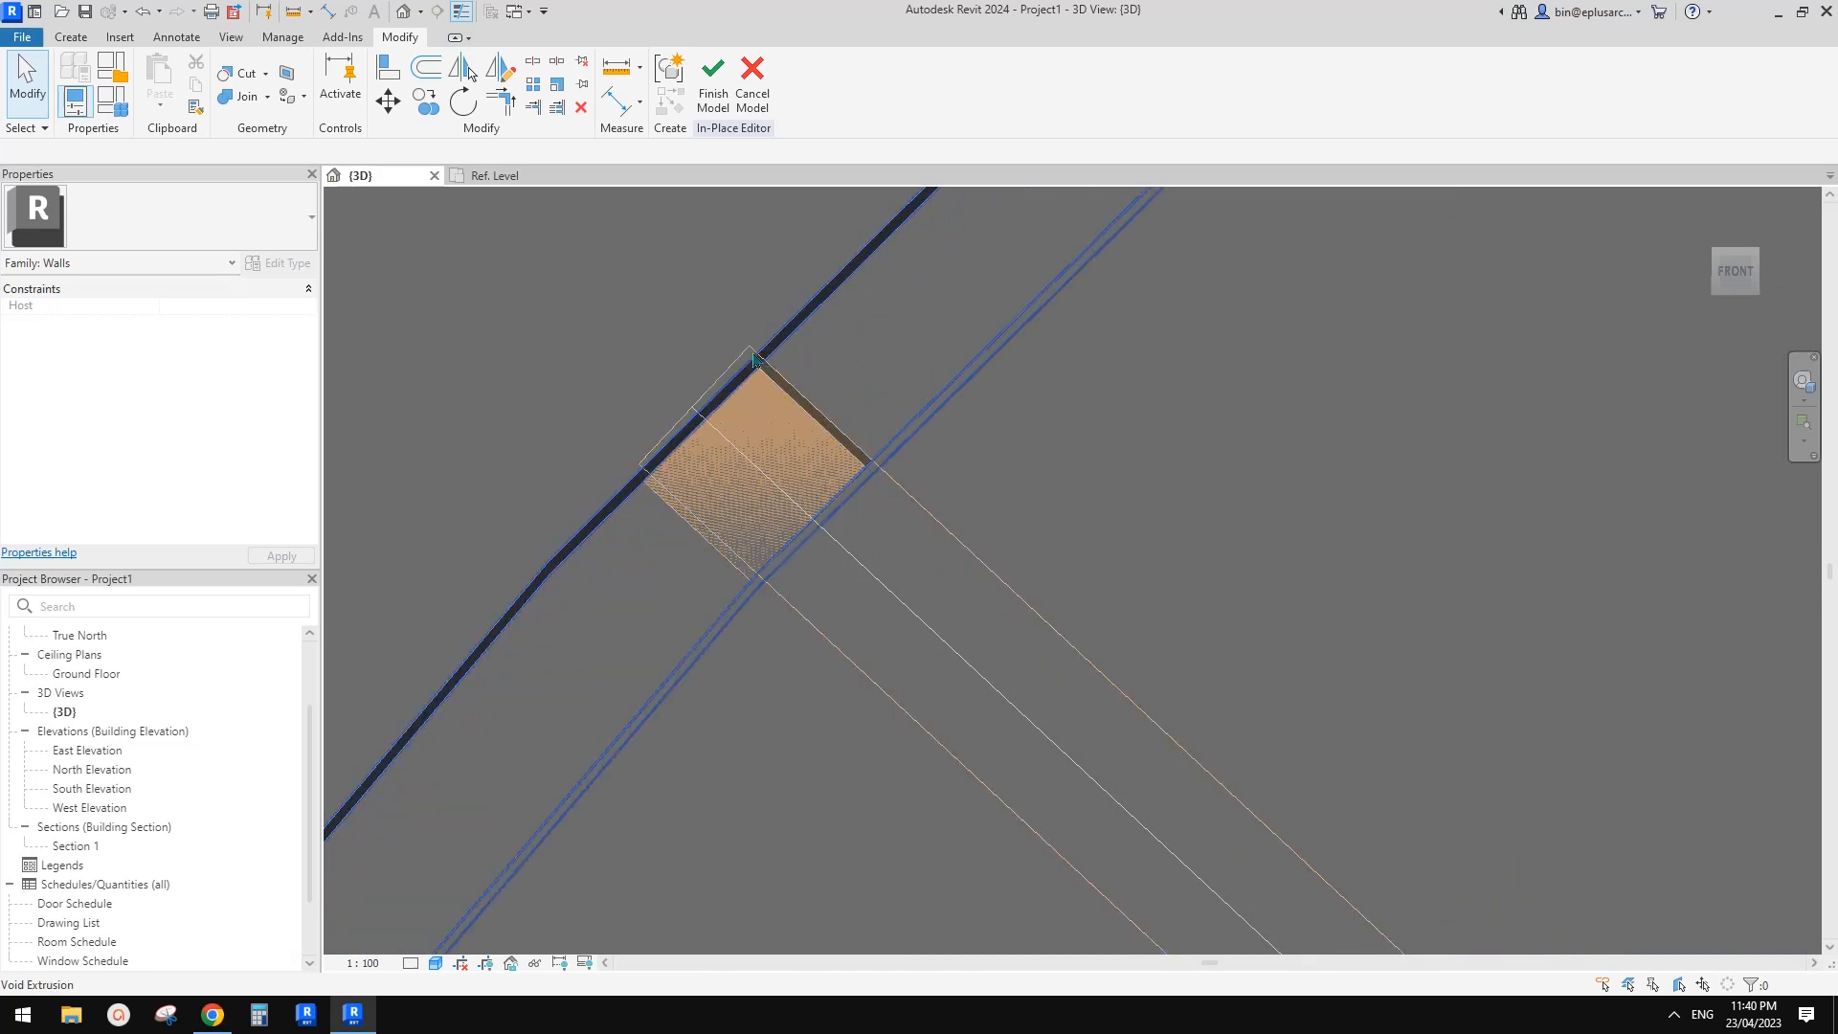
scroll(735, 375, "down", 5)
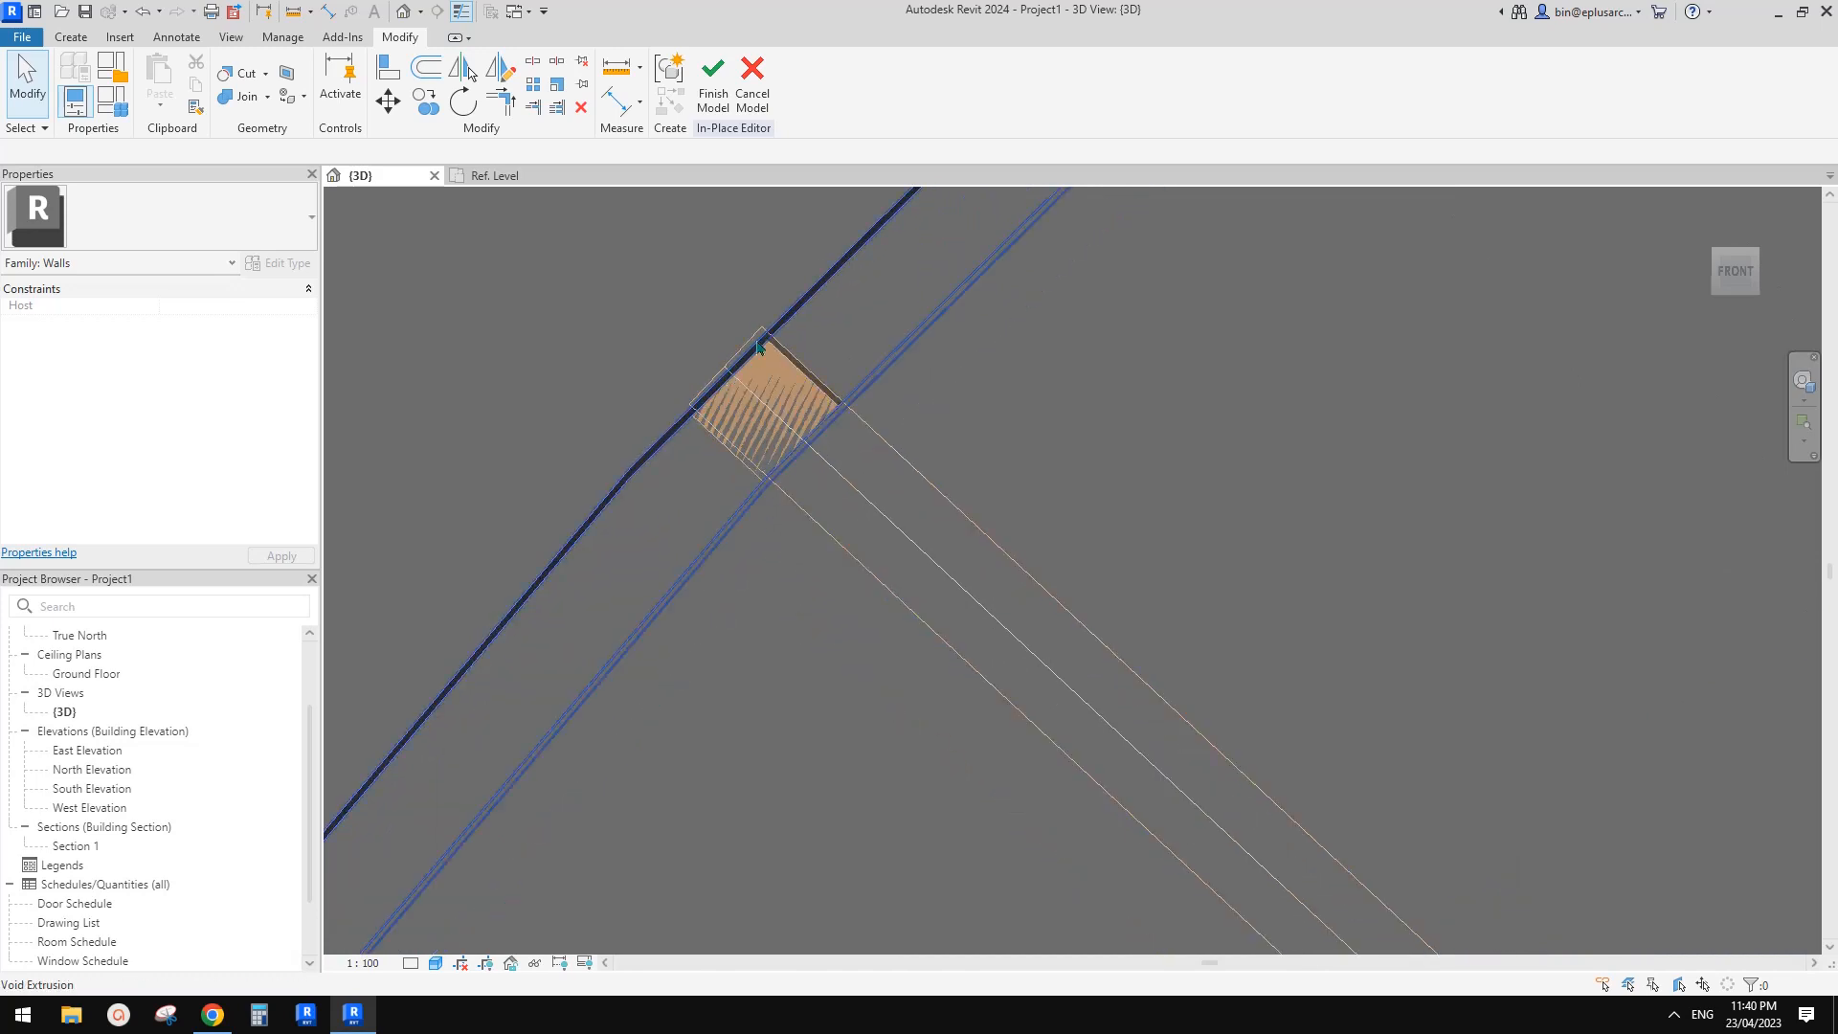
scroll(783, 410, "down", 4)
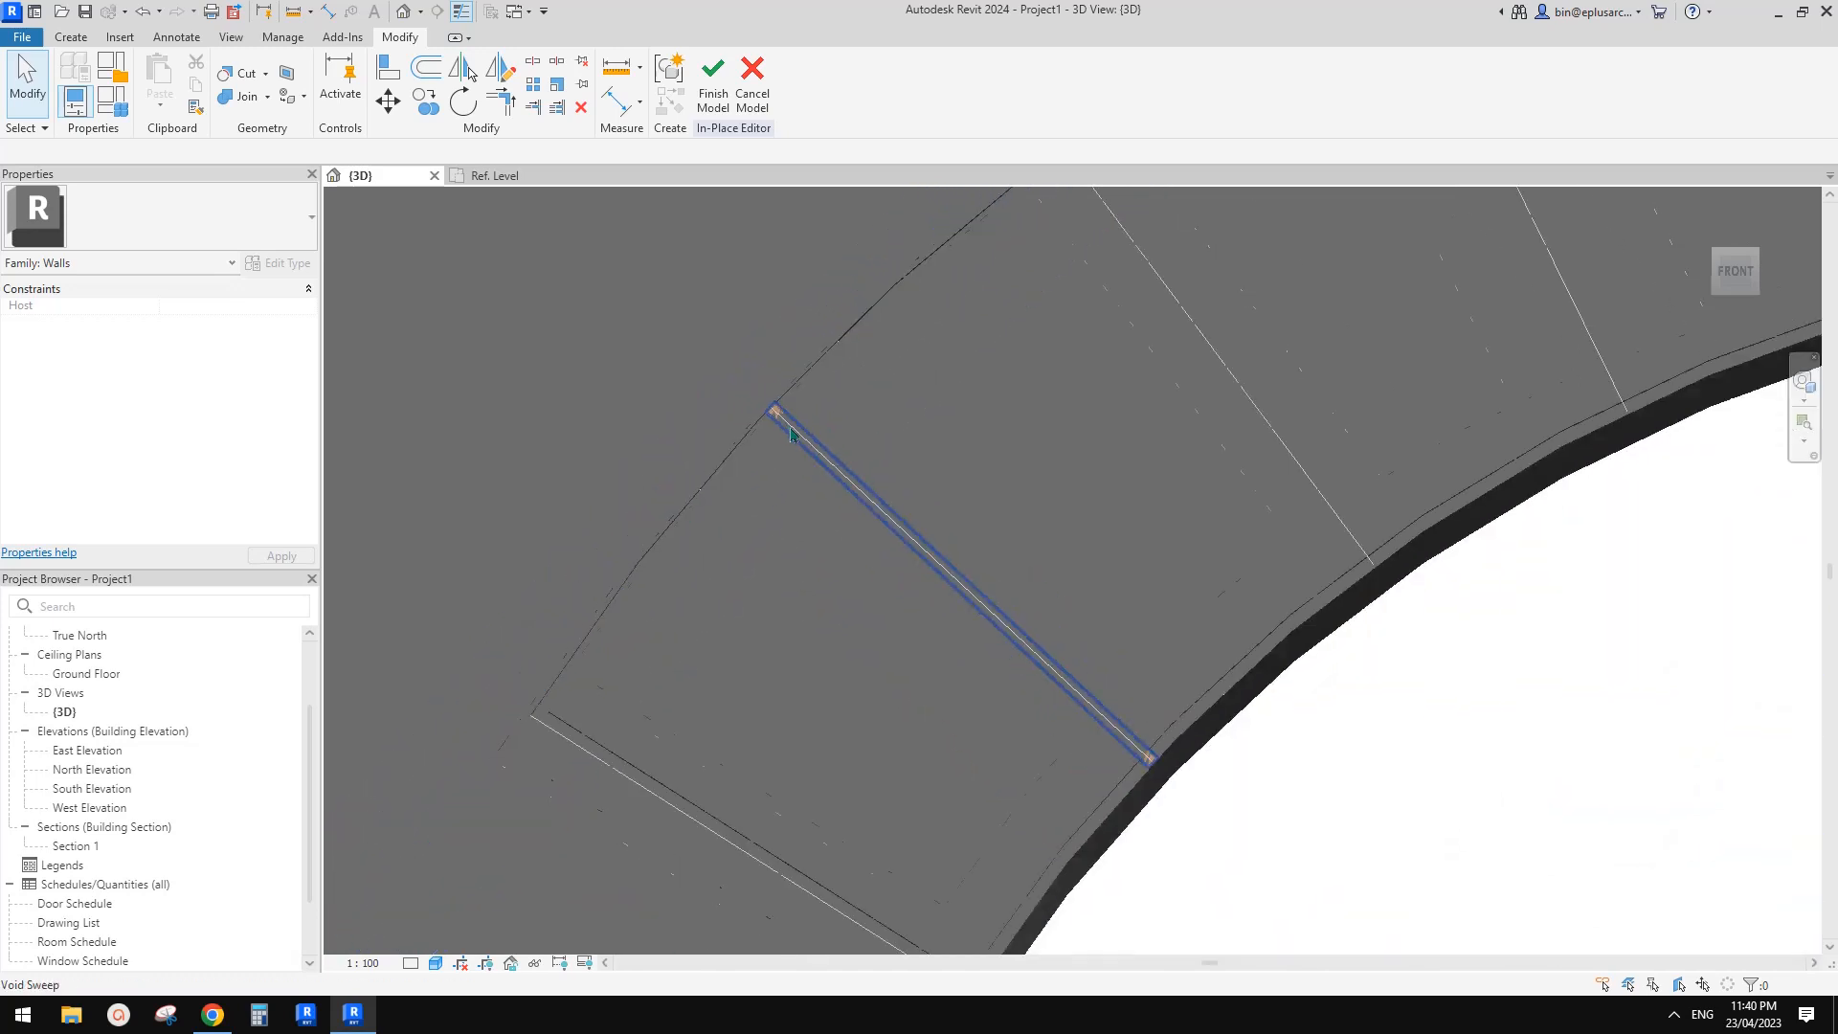
left_click(881, 493)
scroll(866, 479, "up", 2)
double_click(803, 417)
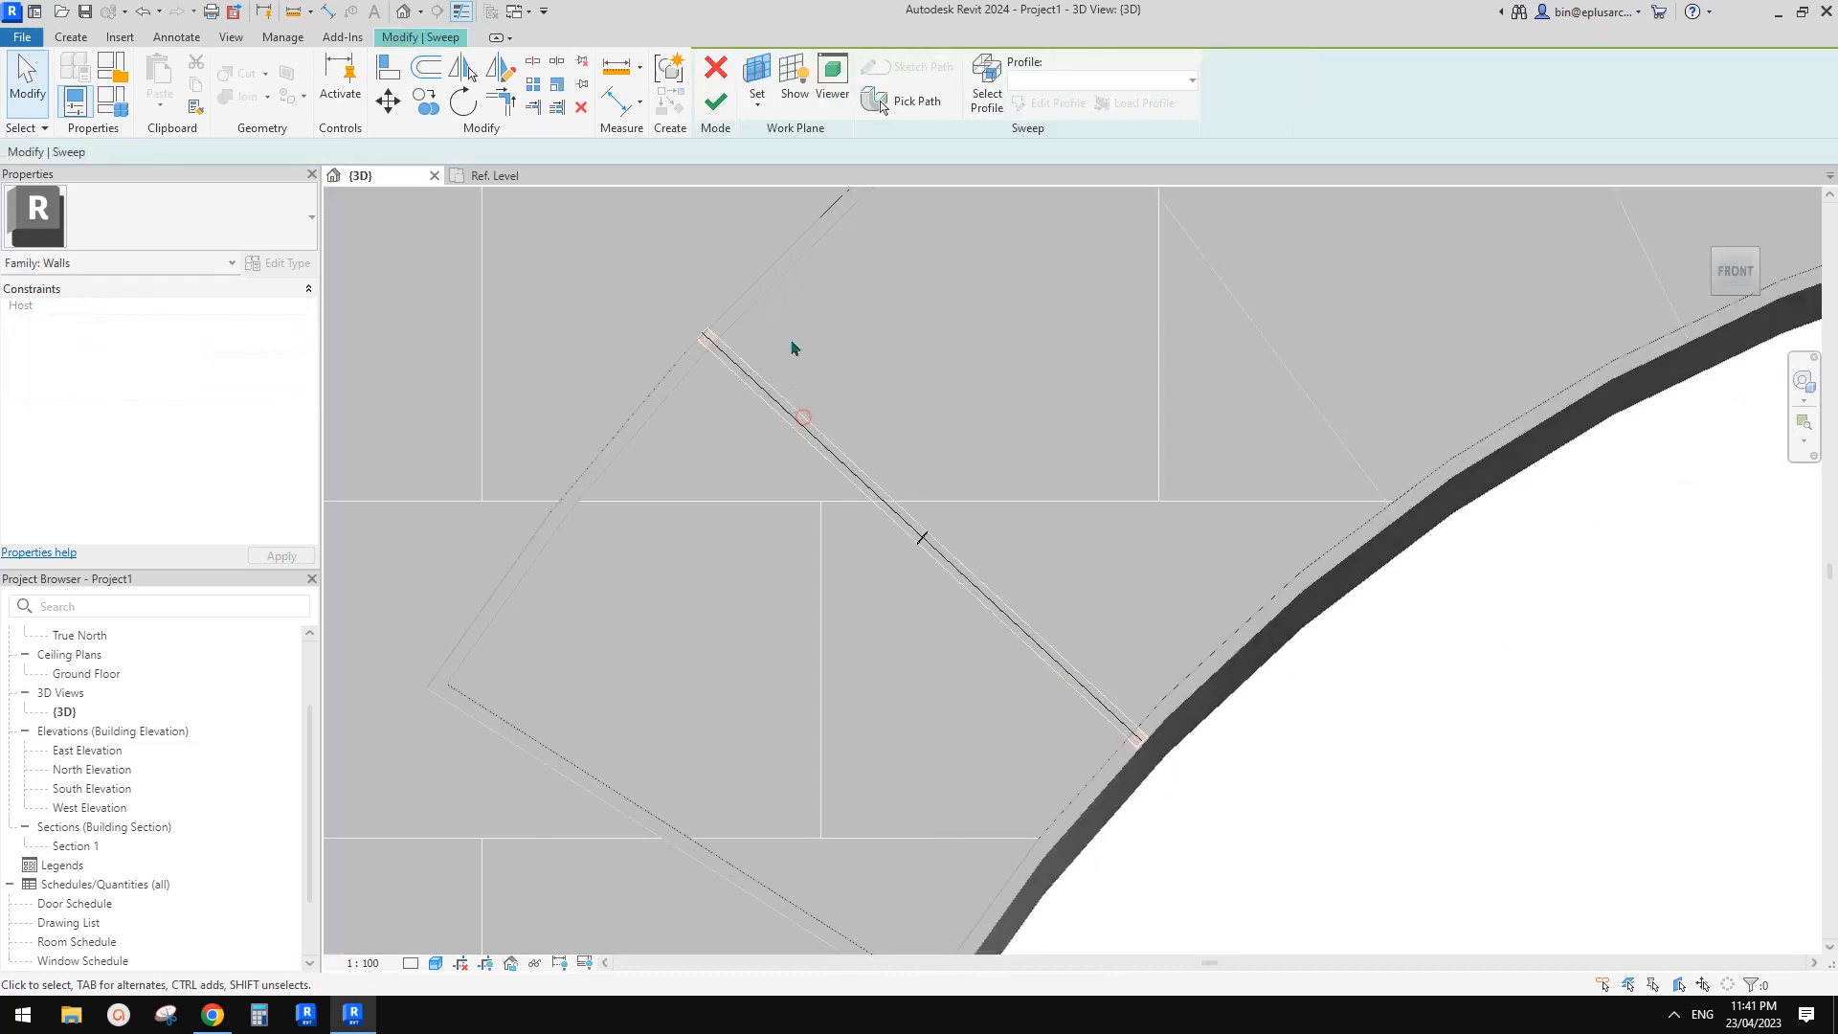
left_click(745, 374)
scroll(709, 352, "up", 4)
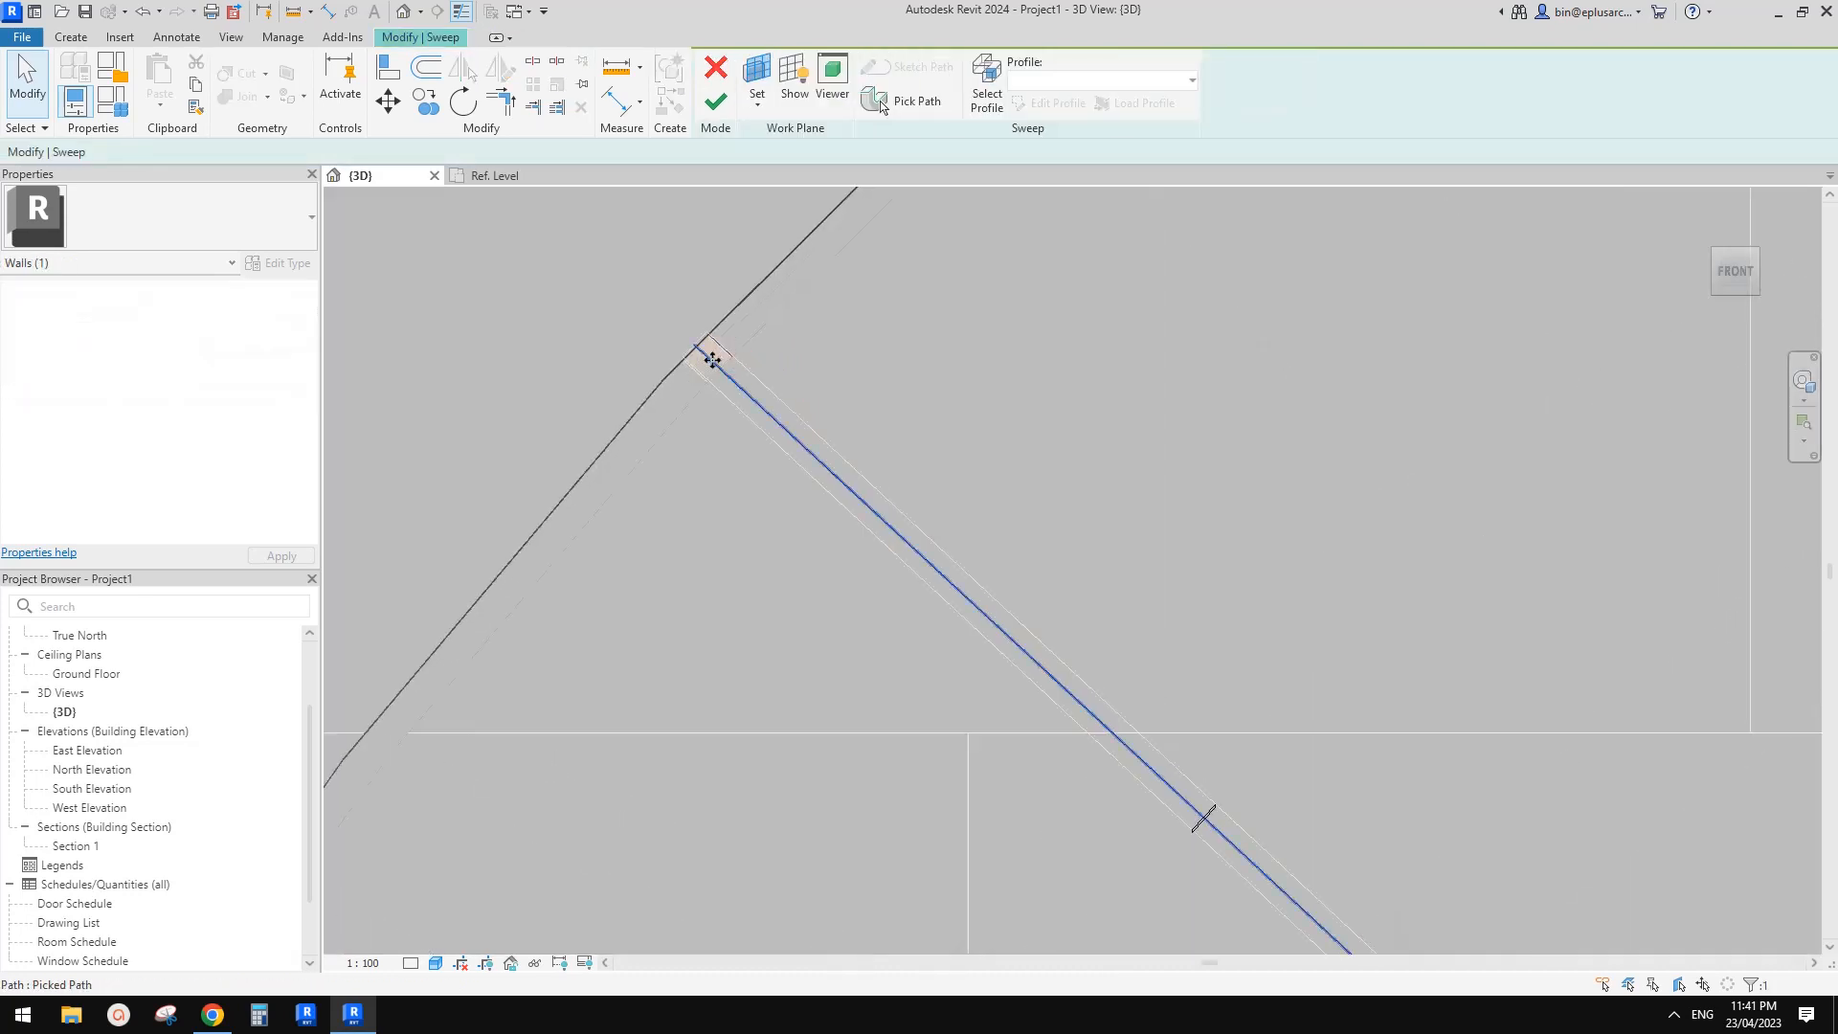
left_click(900, 100)
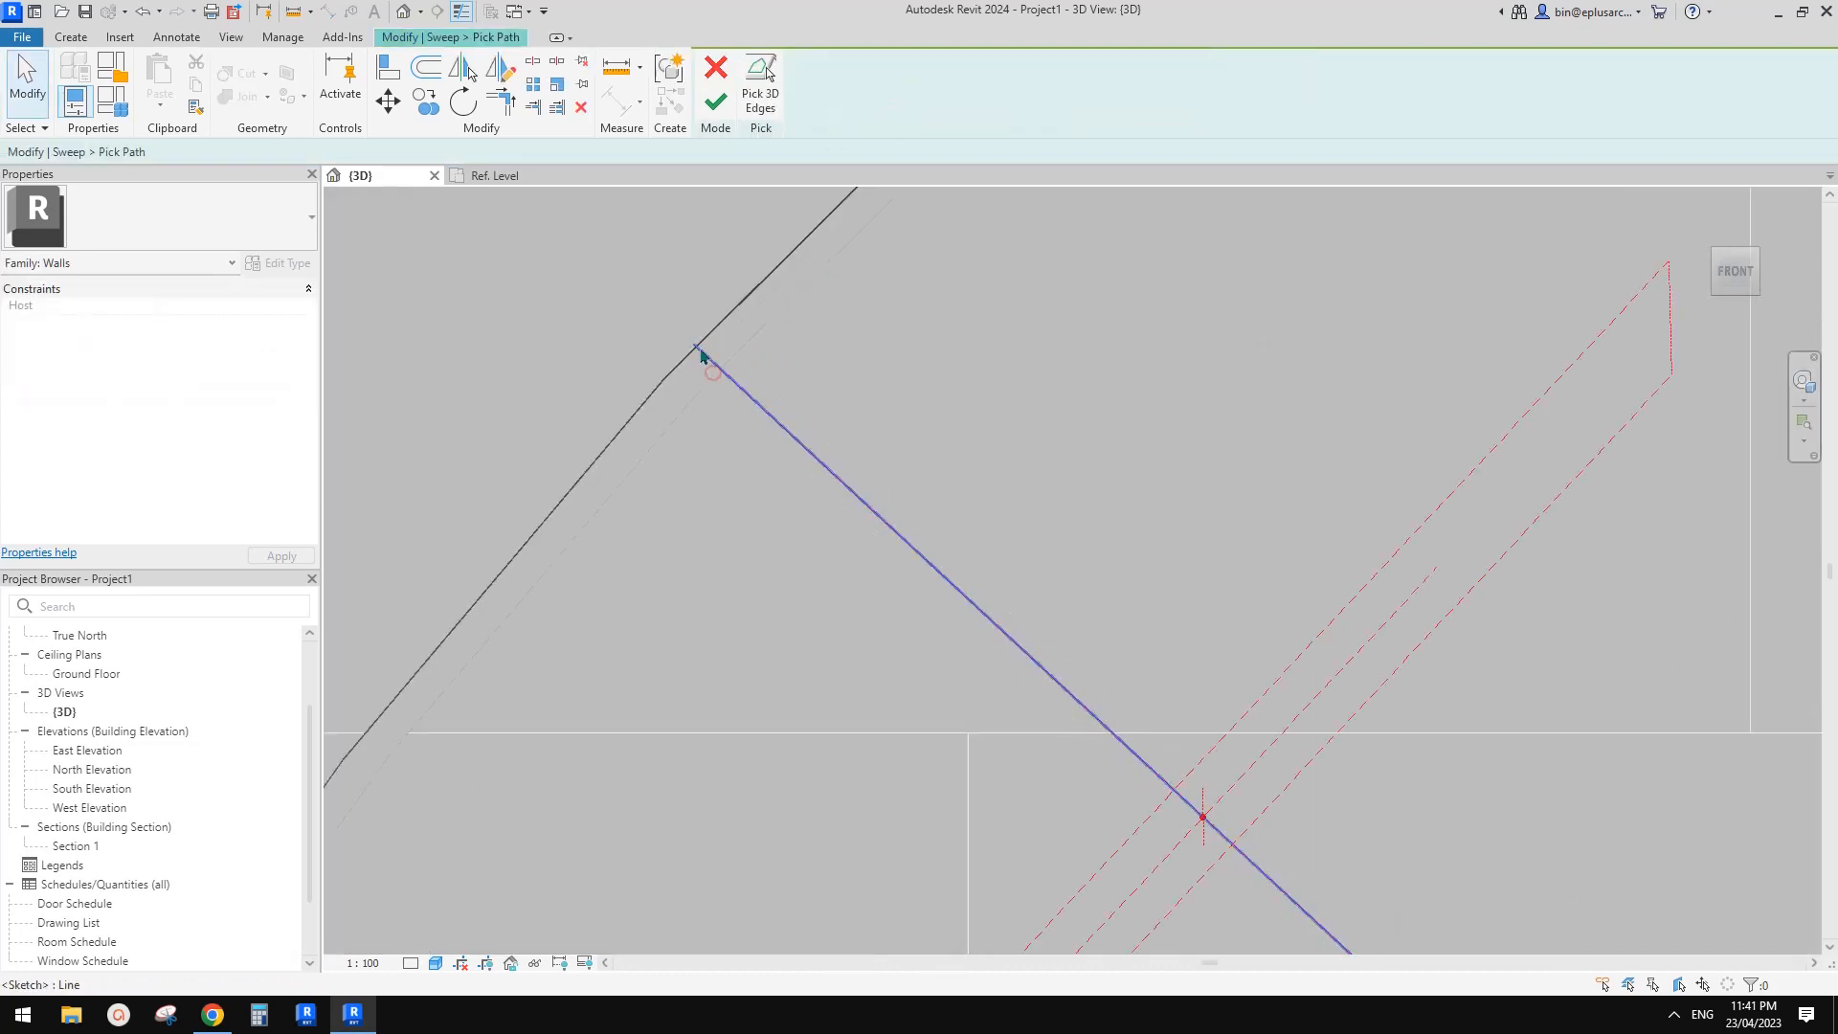
left_click(697, 347)
left_click(705, 357)
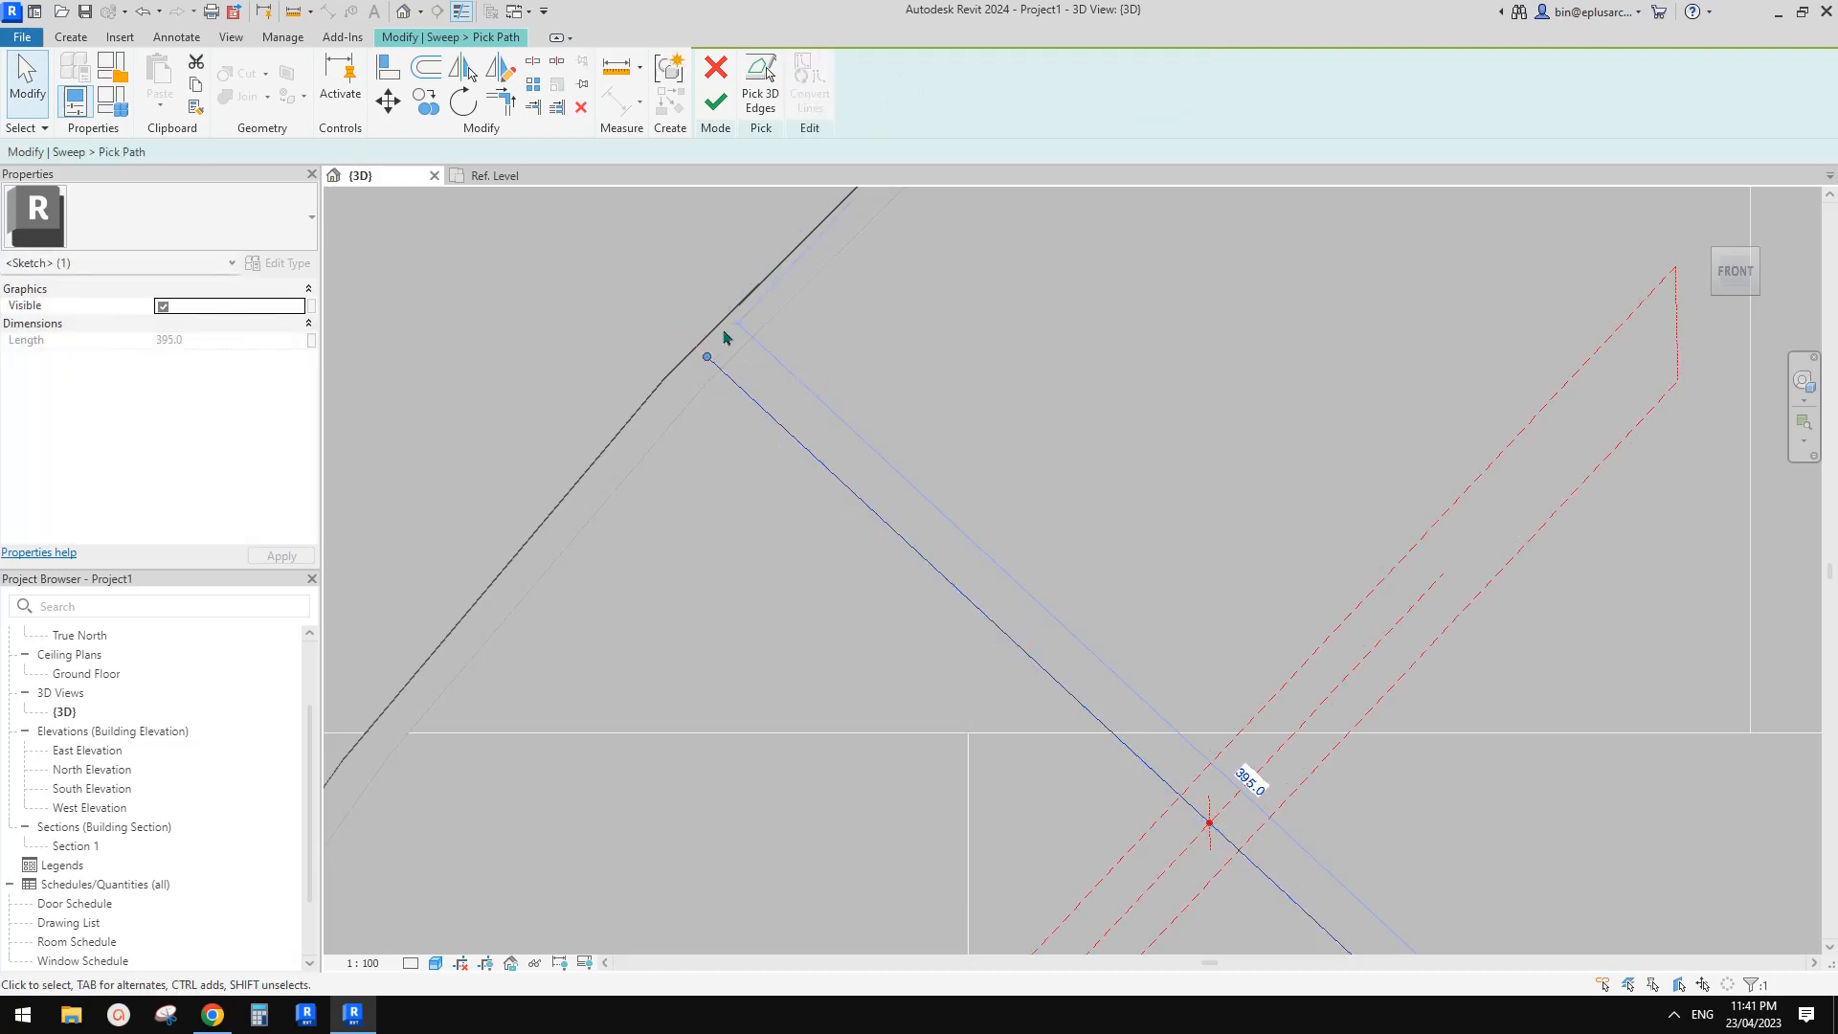
- Pull in the path's inner end at the opening edge, leaving it about 390 mm long, and finish the path
scroll(703, 346, "down", 5)
middle_click_drag(1104, 744, 1080, 562)
scroll(1079, 562, "up", 2)
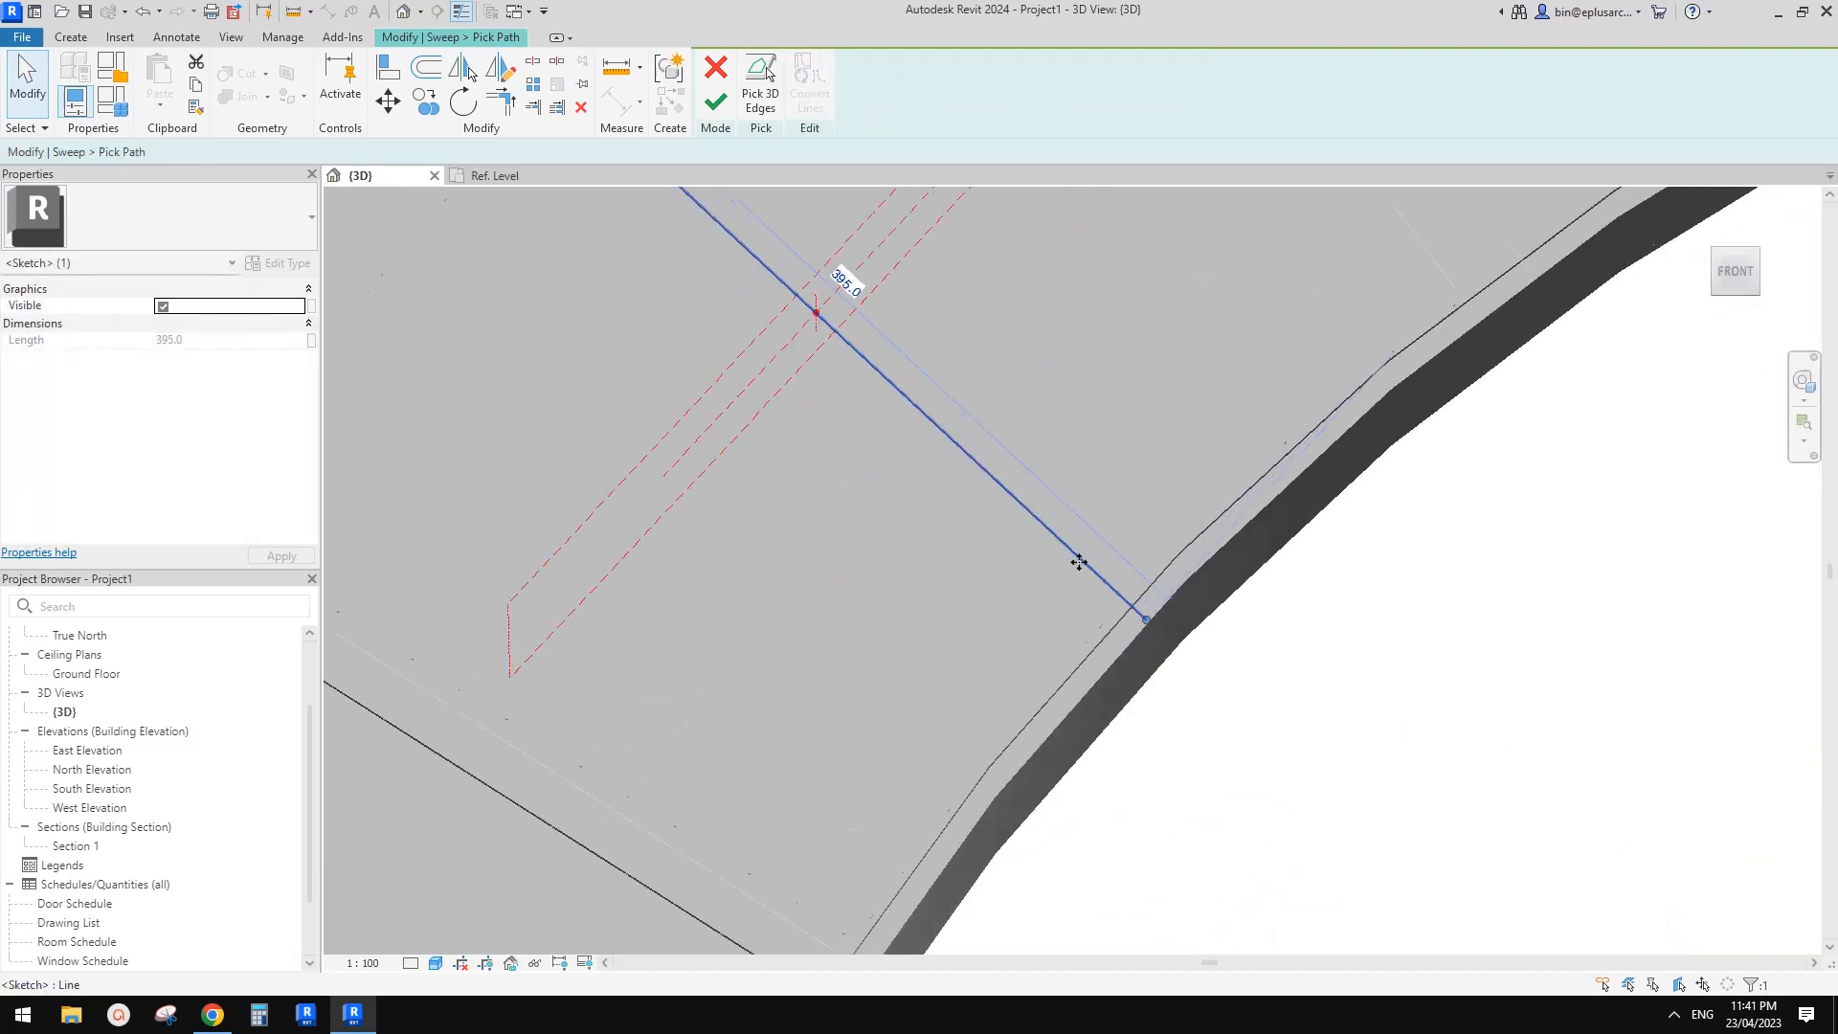
scroll(1149, 622, "up", 5)
left_click_drag(1135, 623, 1108, 603)
scroll(1101, 616, "down", 4)
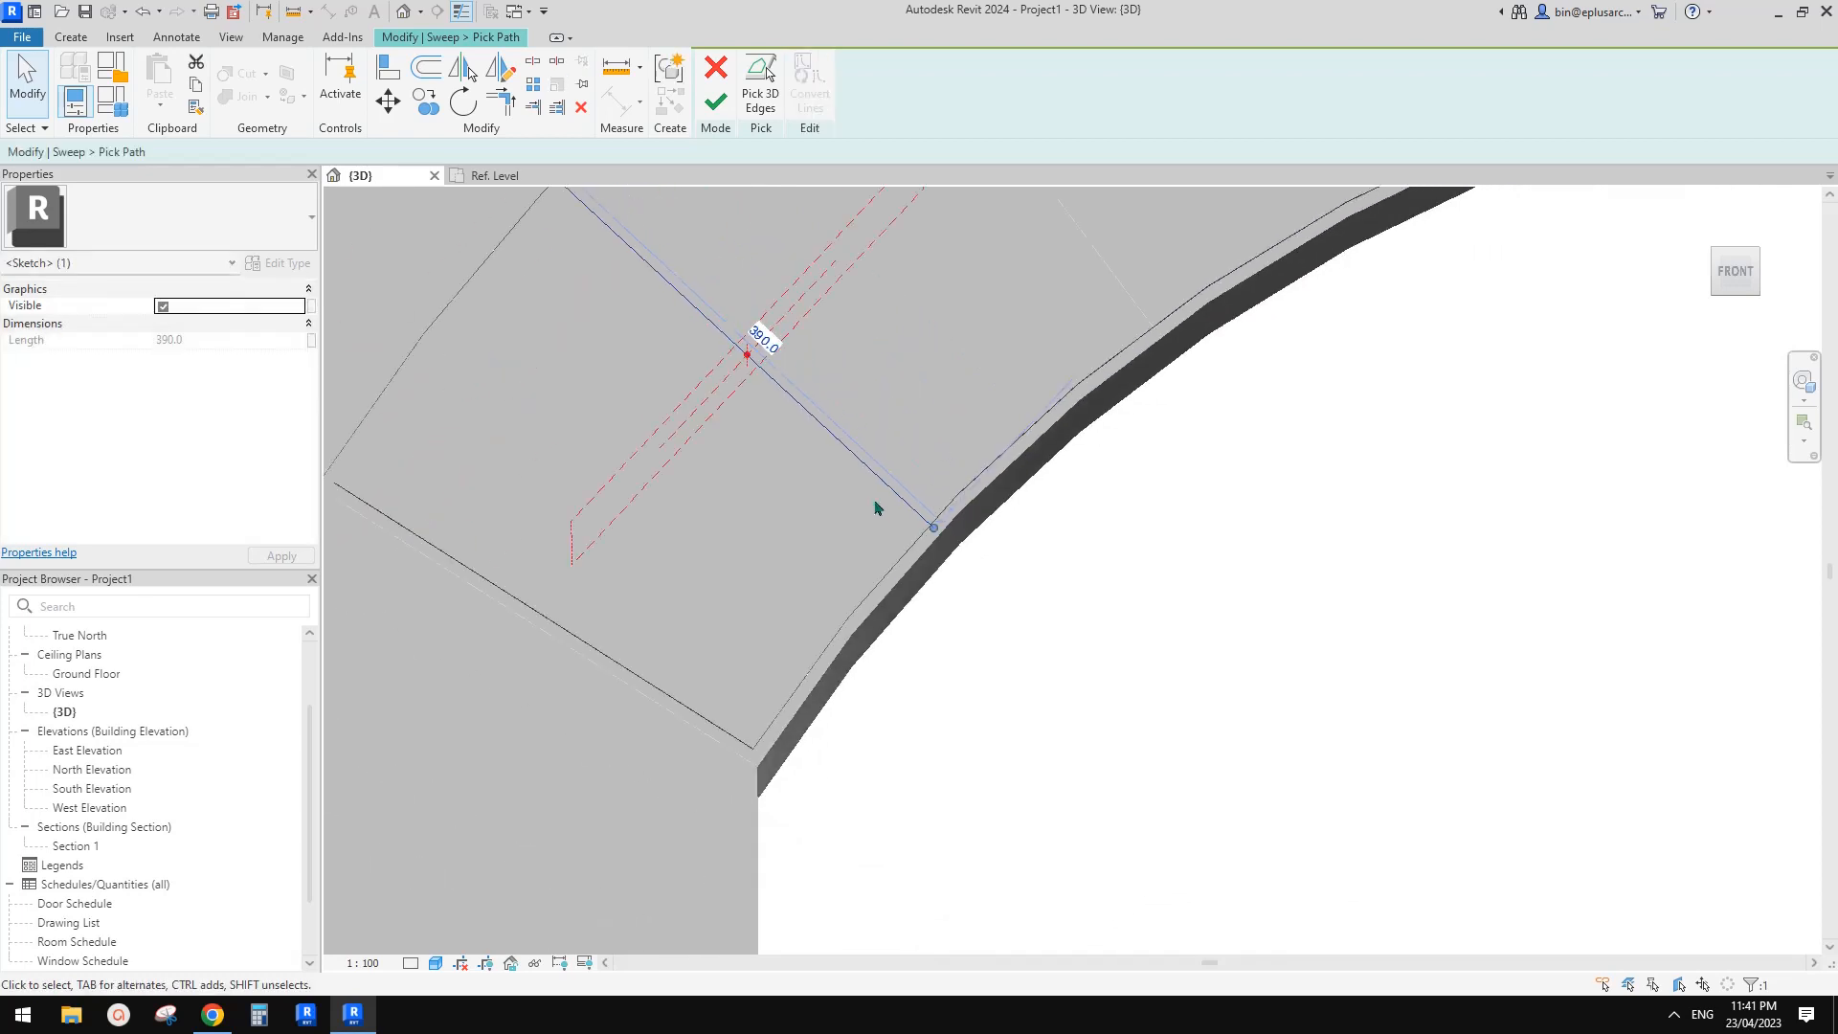
left_click(716, 101)
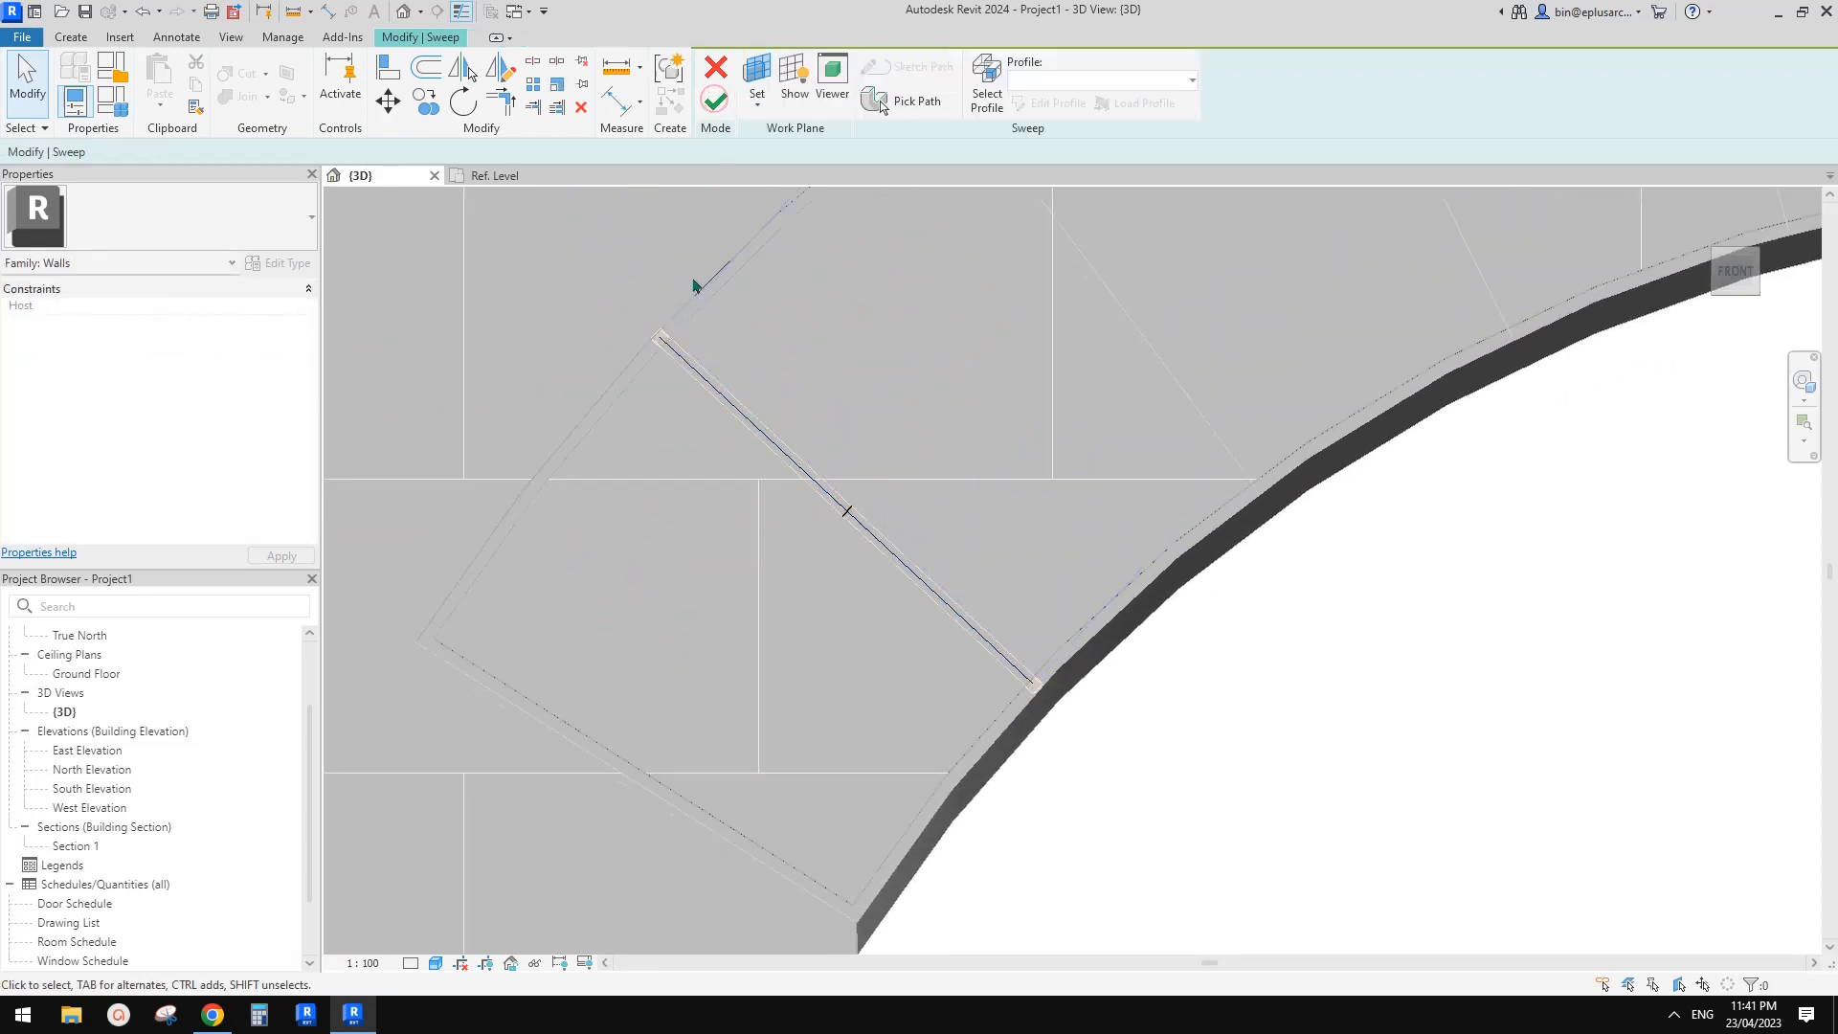
- Finish the edited void sweep and cut the wall with it
scroll(662, 286, "down", 1)
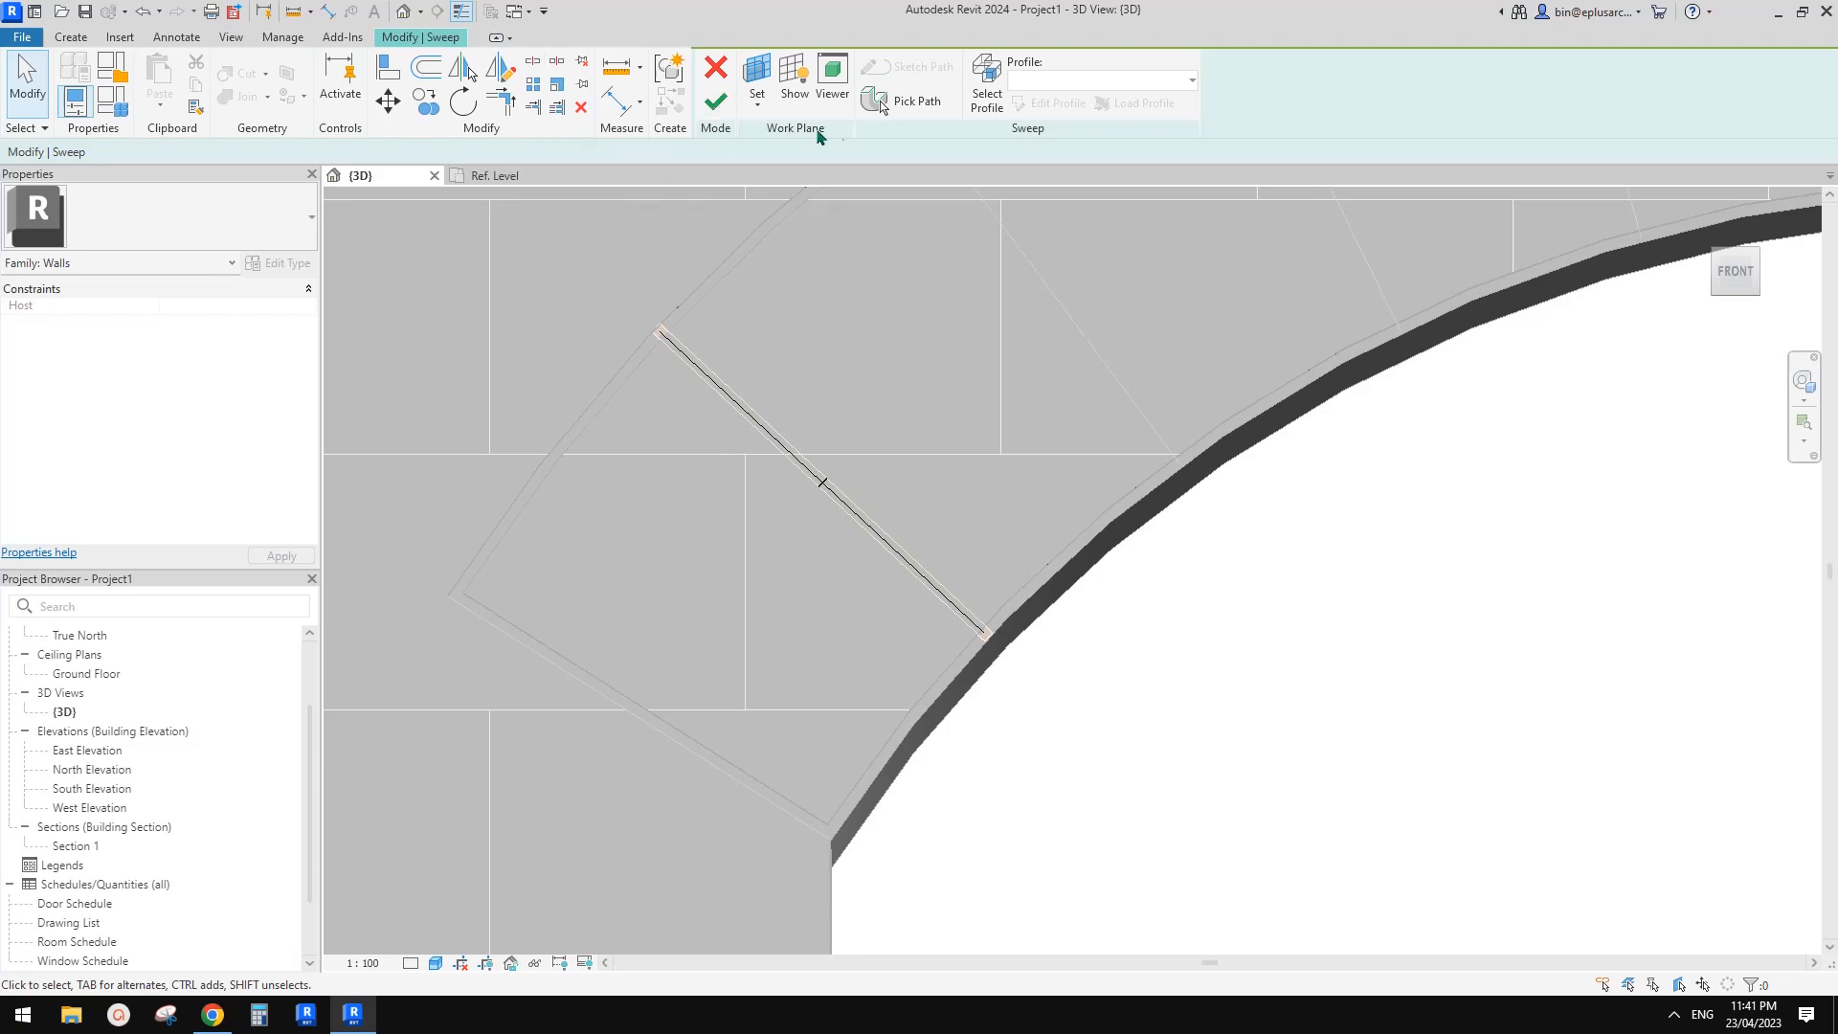
left_click(728, 101)
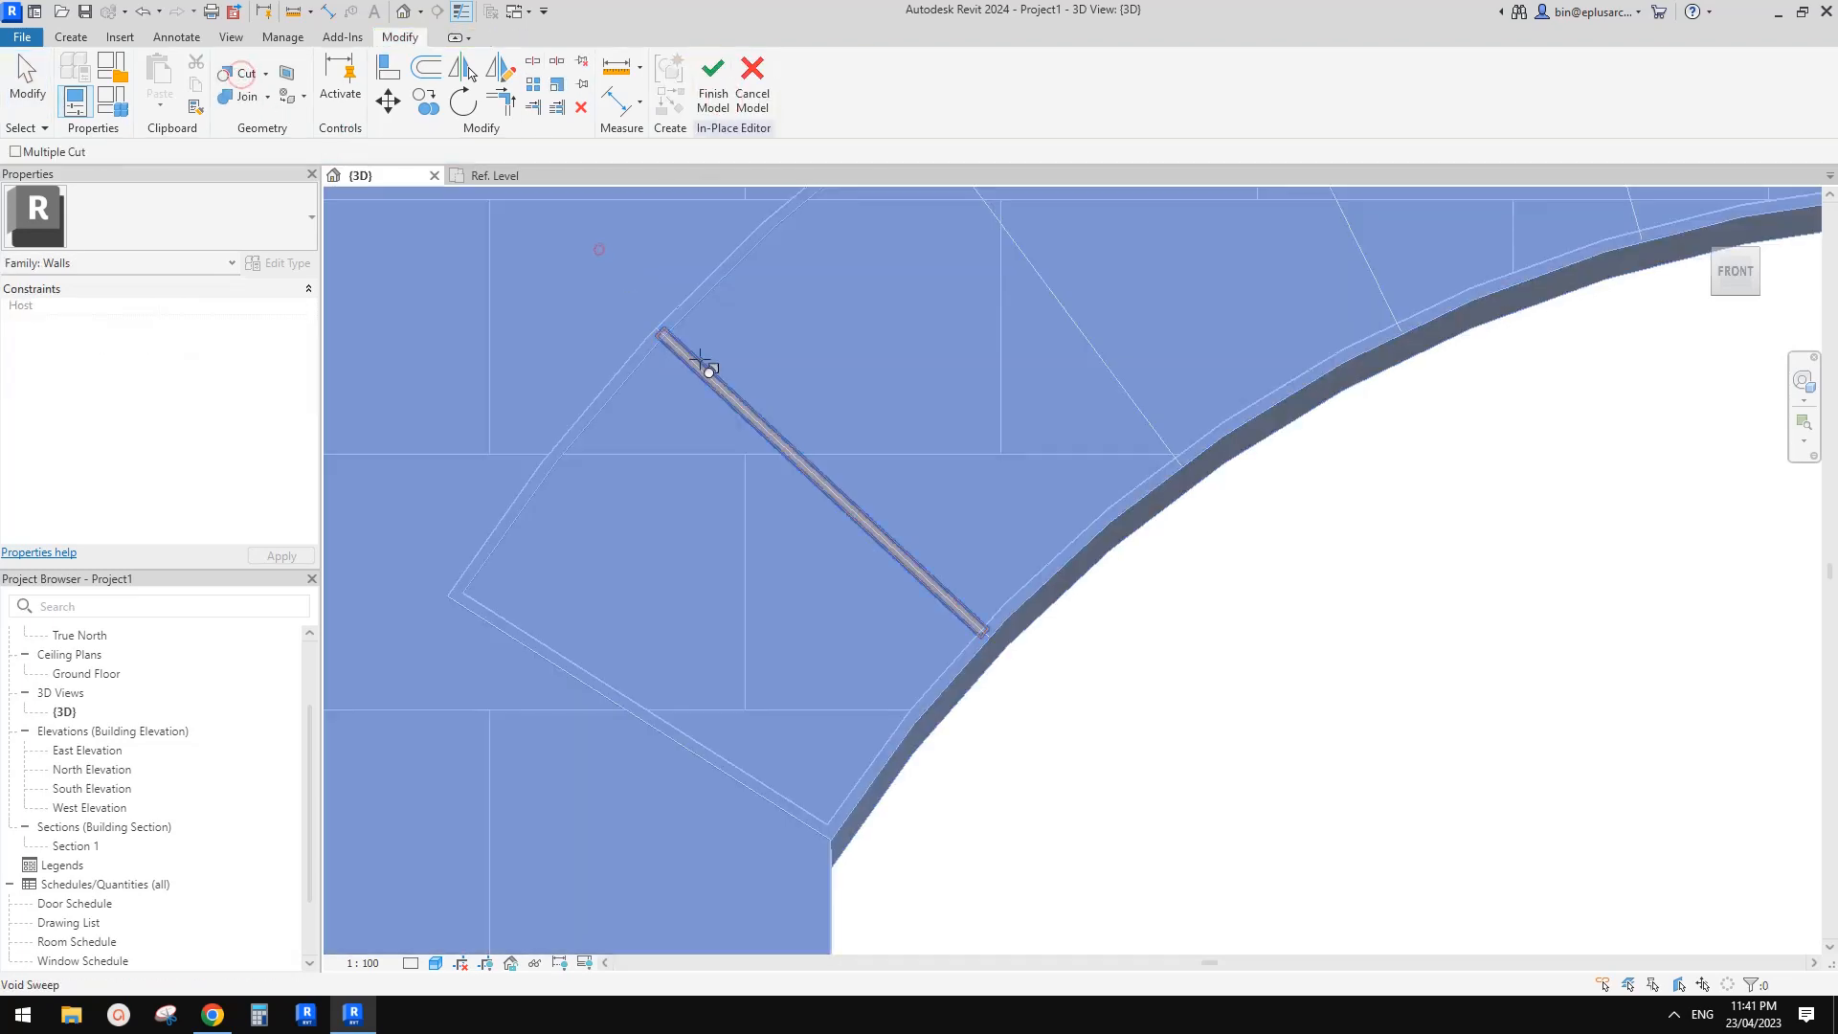
key("Escape")
scroll(986, 450, "down", 4)
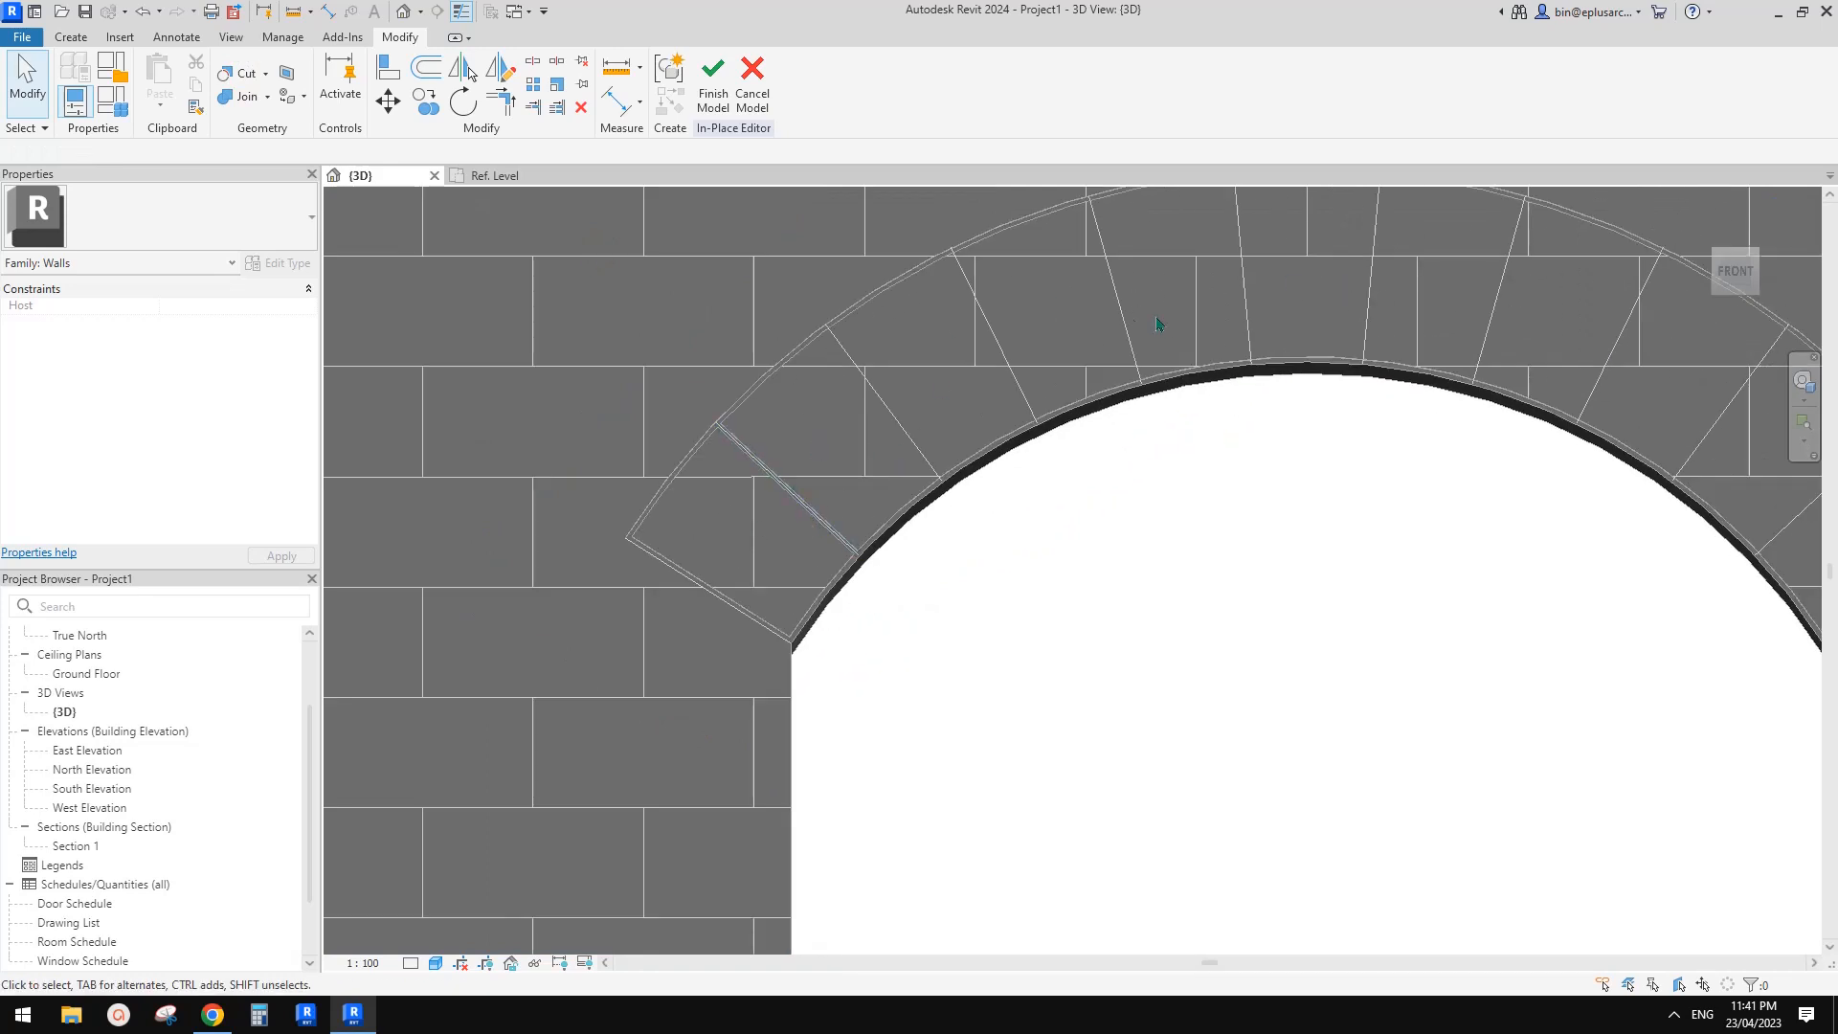
- Try to array the void sweep of the lowest radial joint in the 3D view
left_click(792, 499)
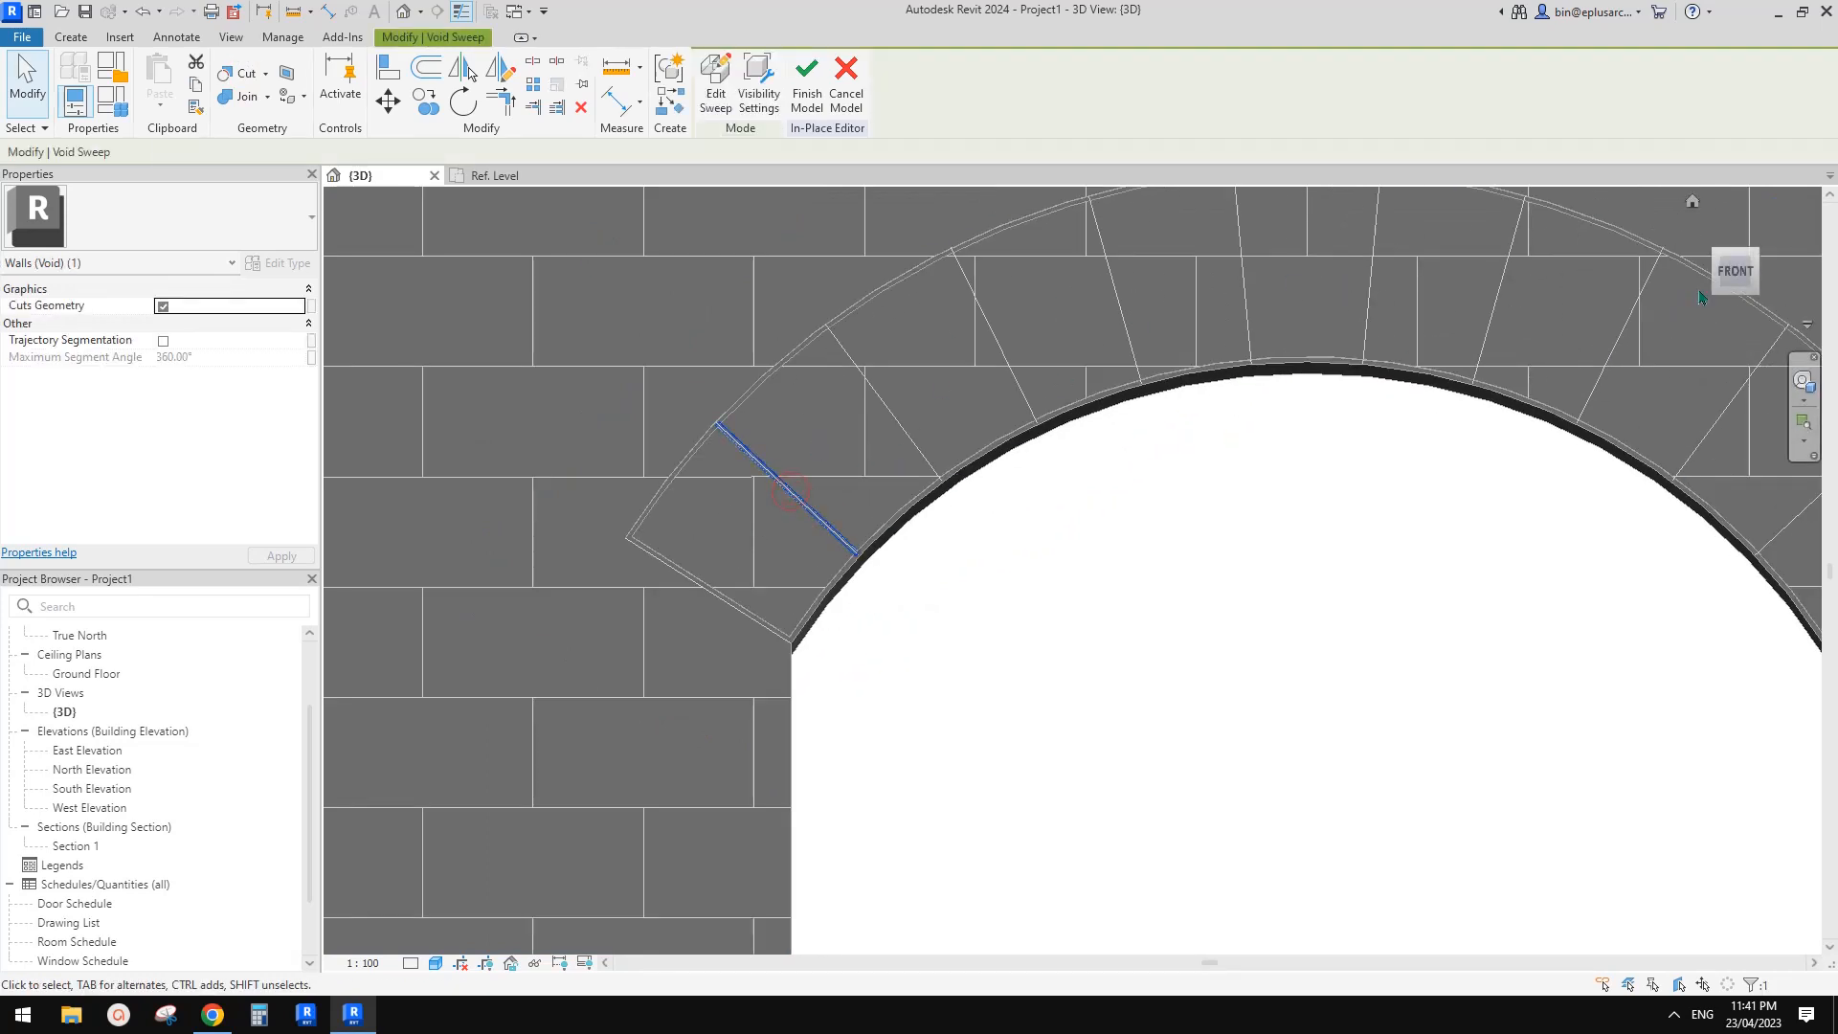
scroll(1339, 325, "up", 6)
scroll(1339, 325, "down", 6)
scroll(1201, 406, "down", 2)
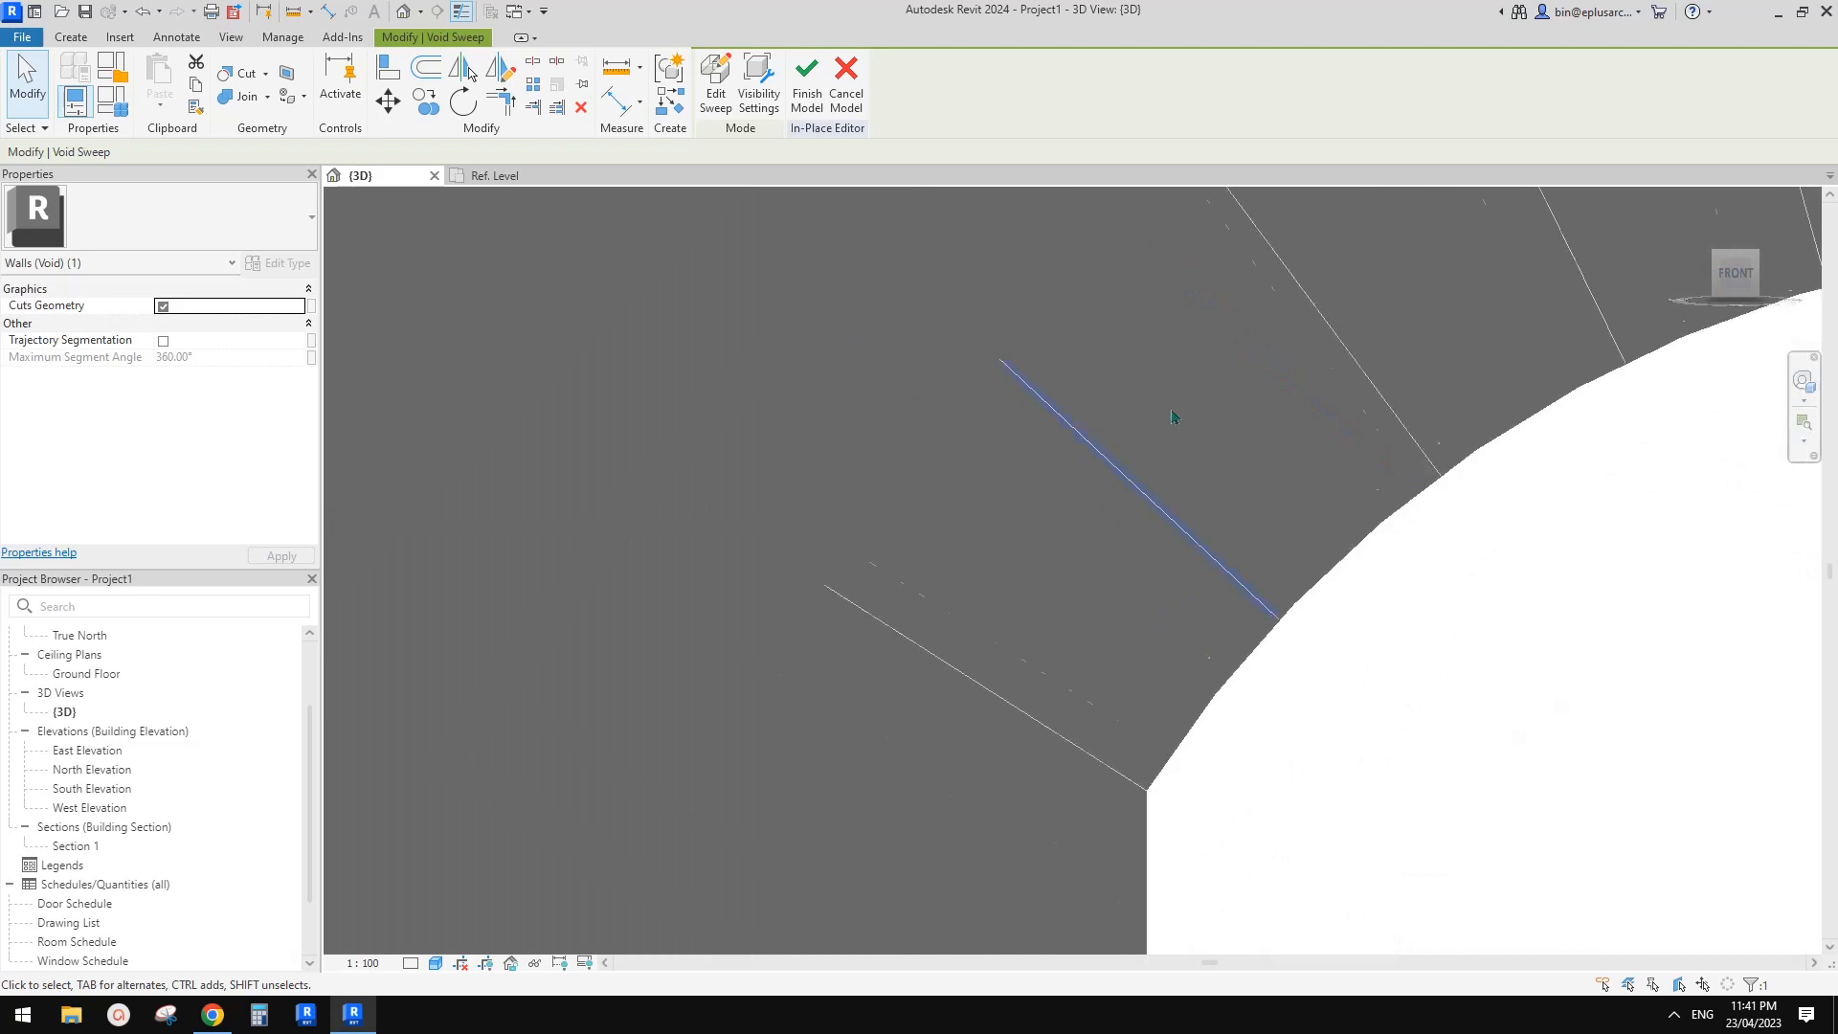
middle_click_drag(1174, 414, 982, 437)
scroll(982, 437, "down", 2)
key("a")
key("r")
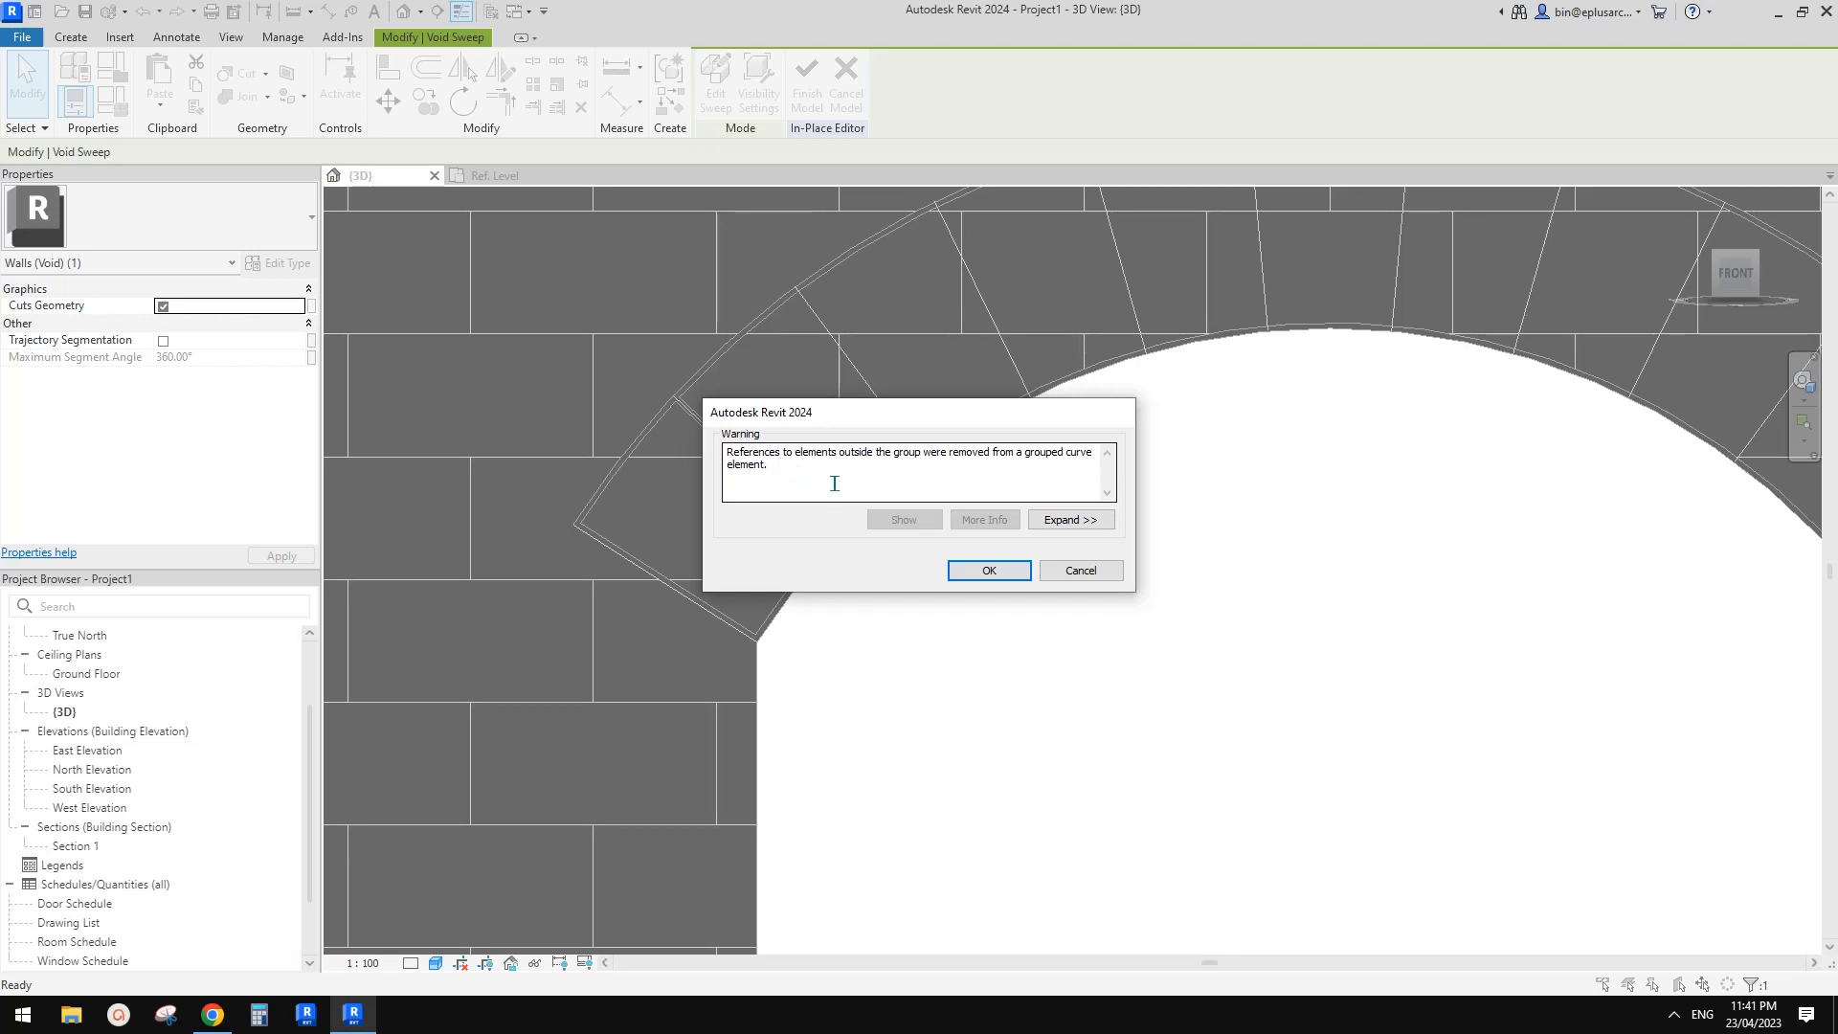
key("Return")
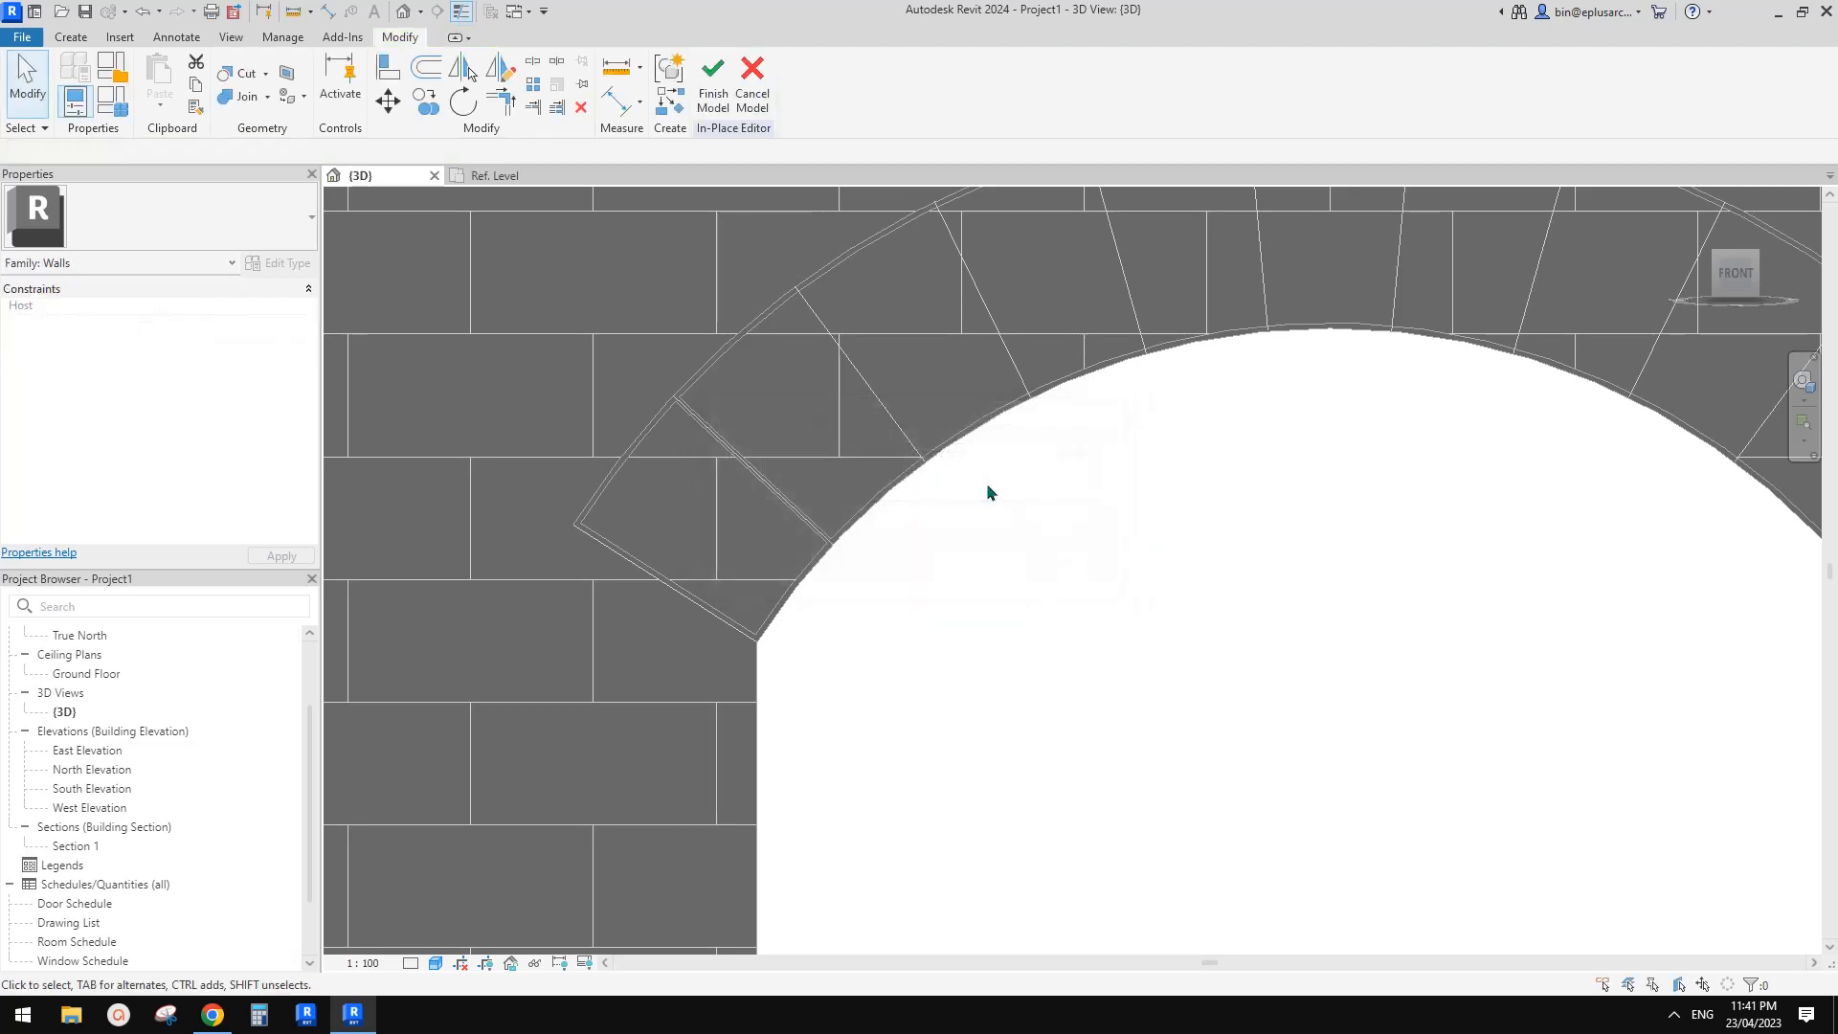
left_click(757, 466)
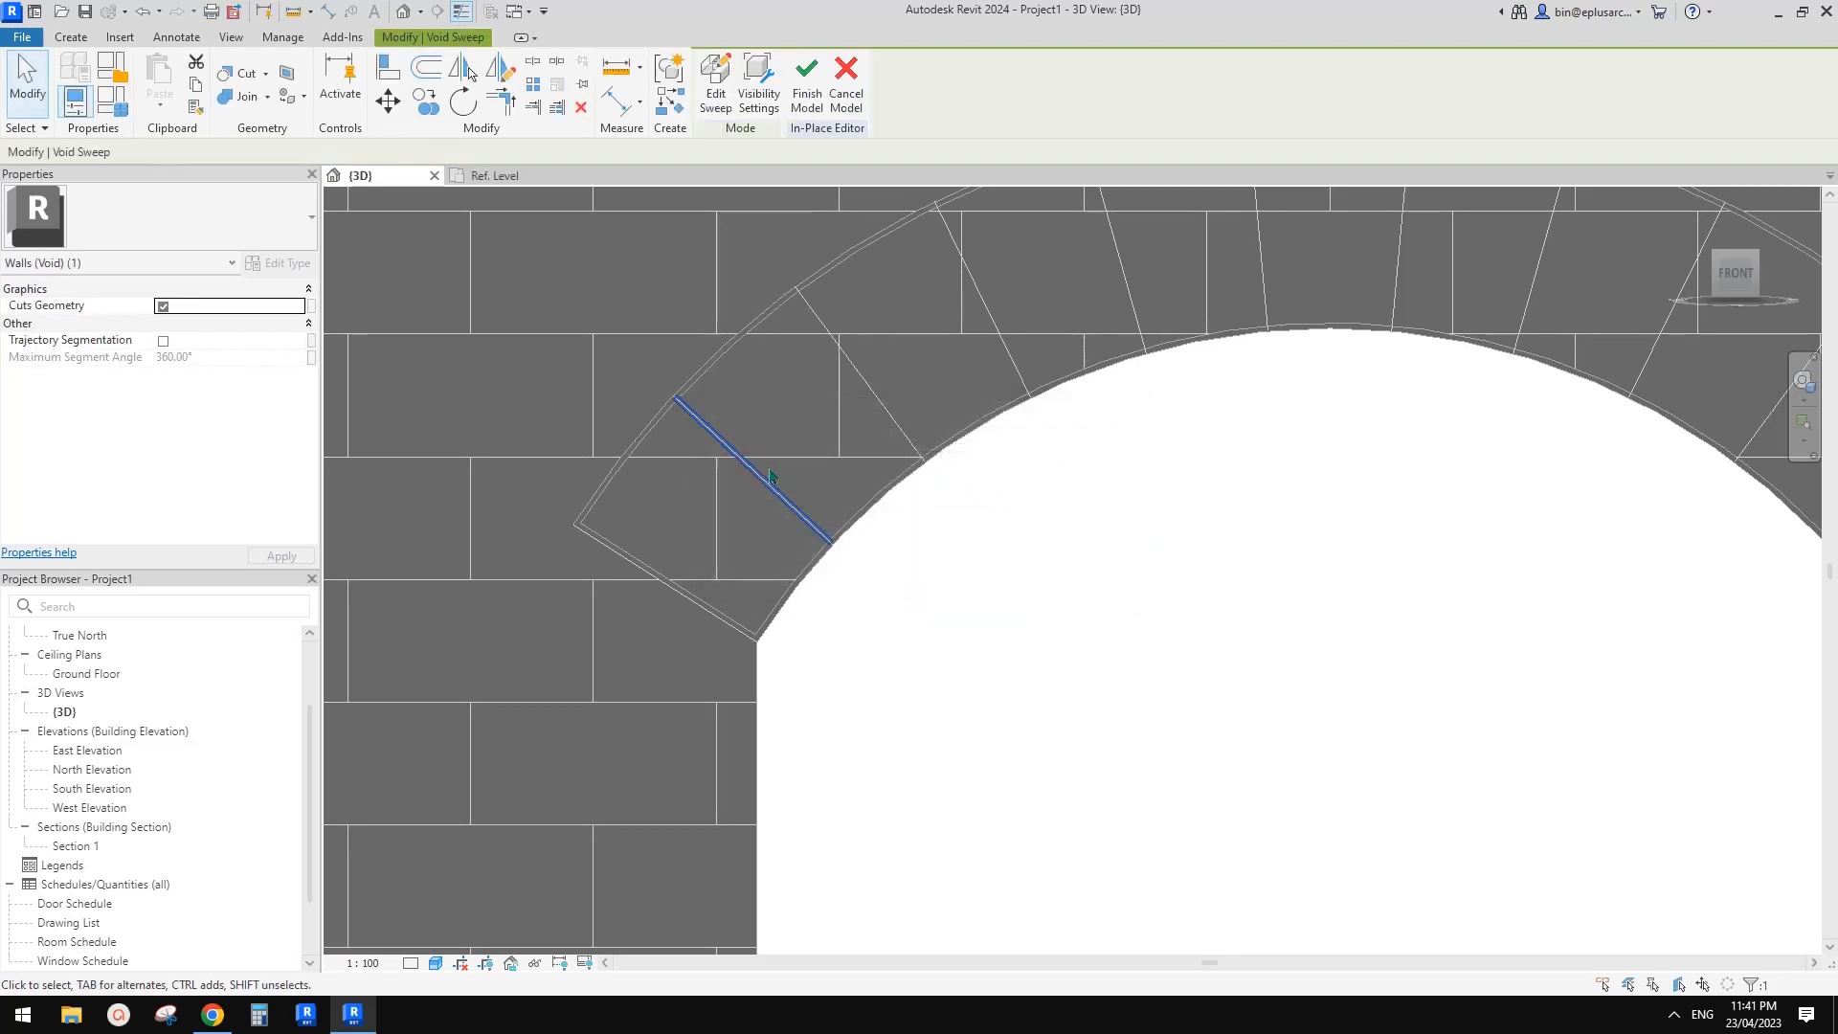
key("ctrl+c")
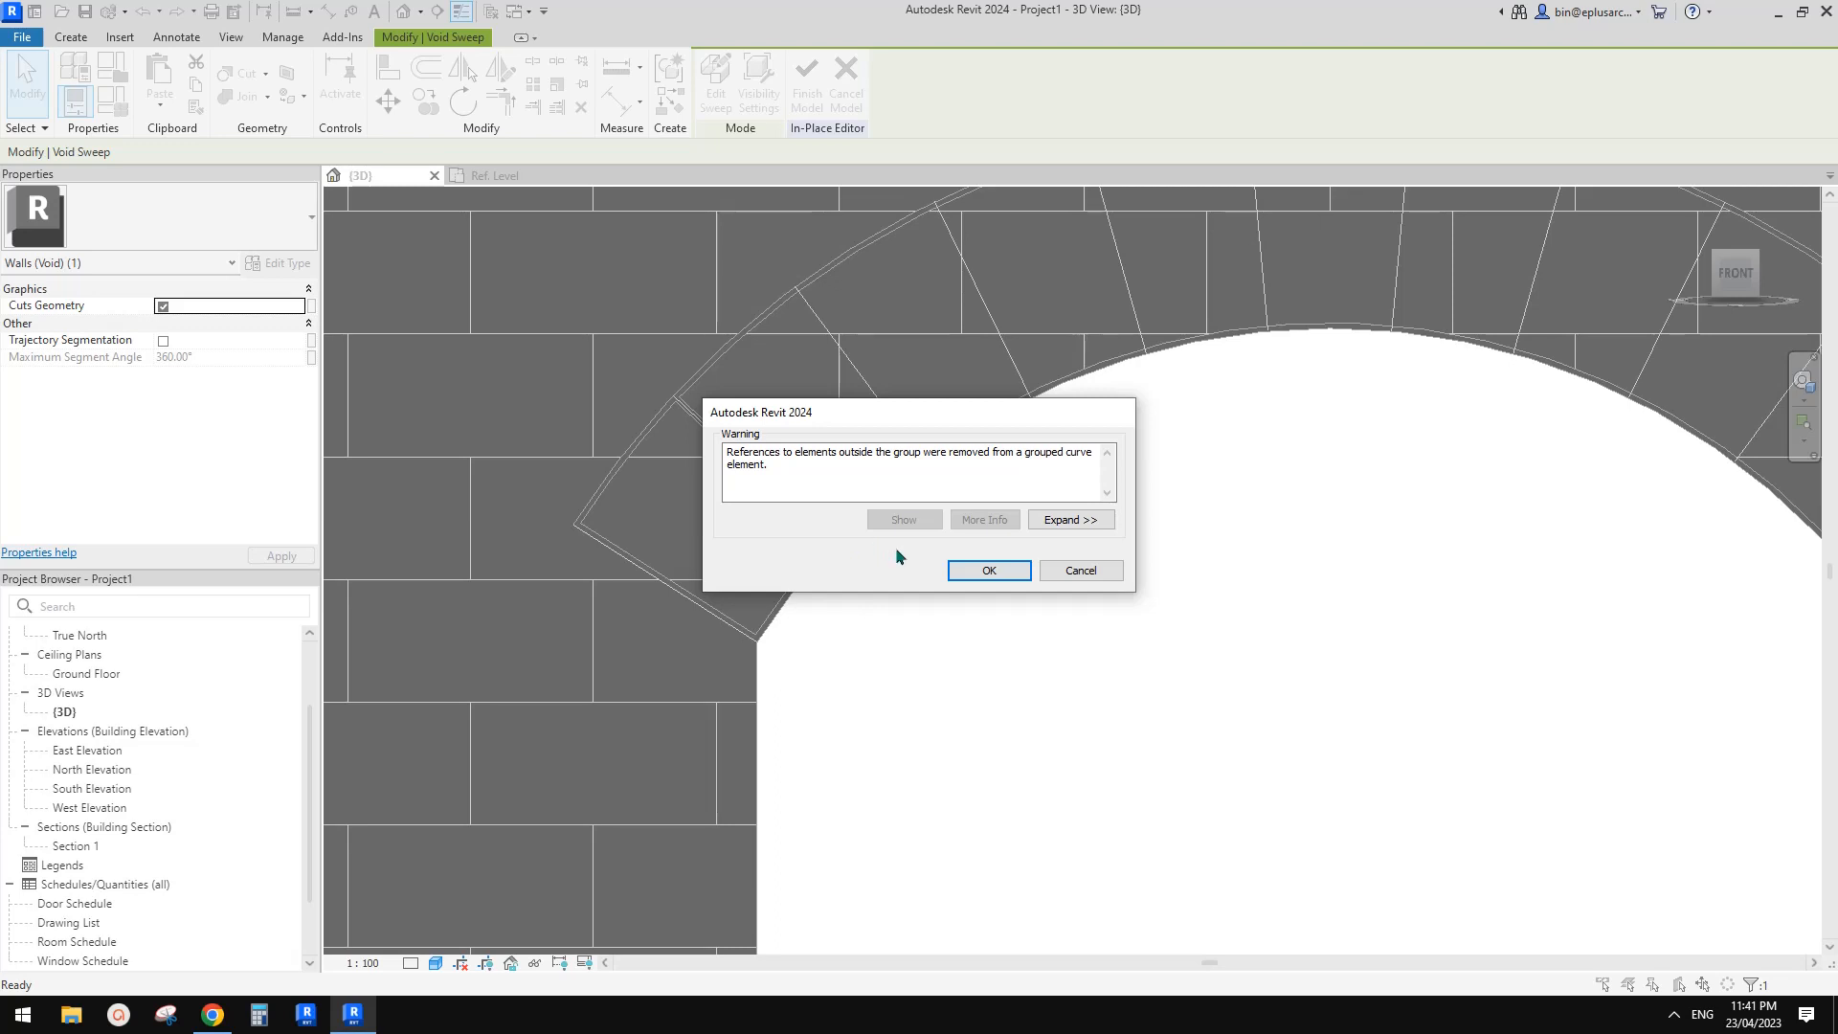
key("Return")
- Deselect the void sweep and open the South Elevation view at the arch
scroll(815, 526, "down", 4)
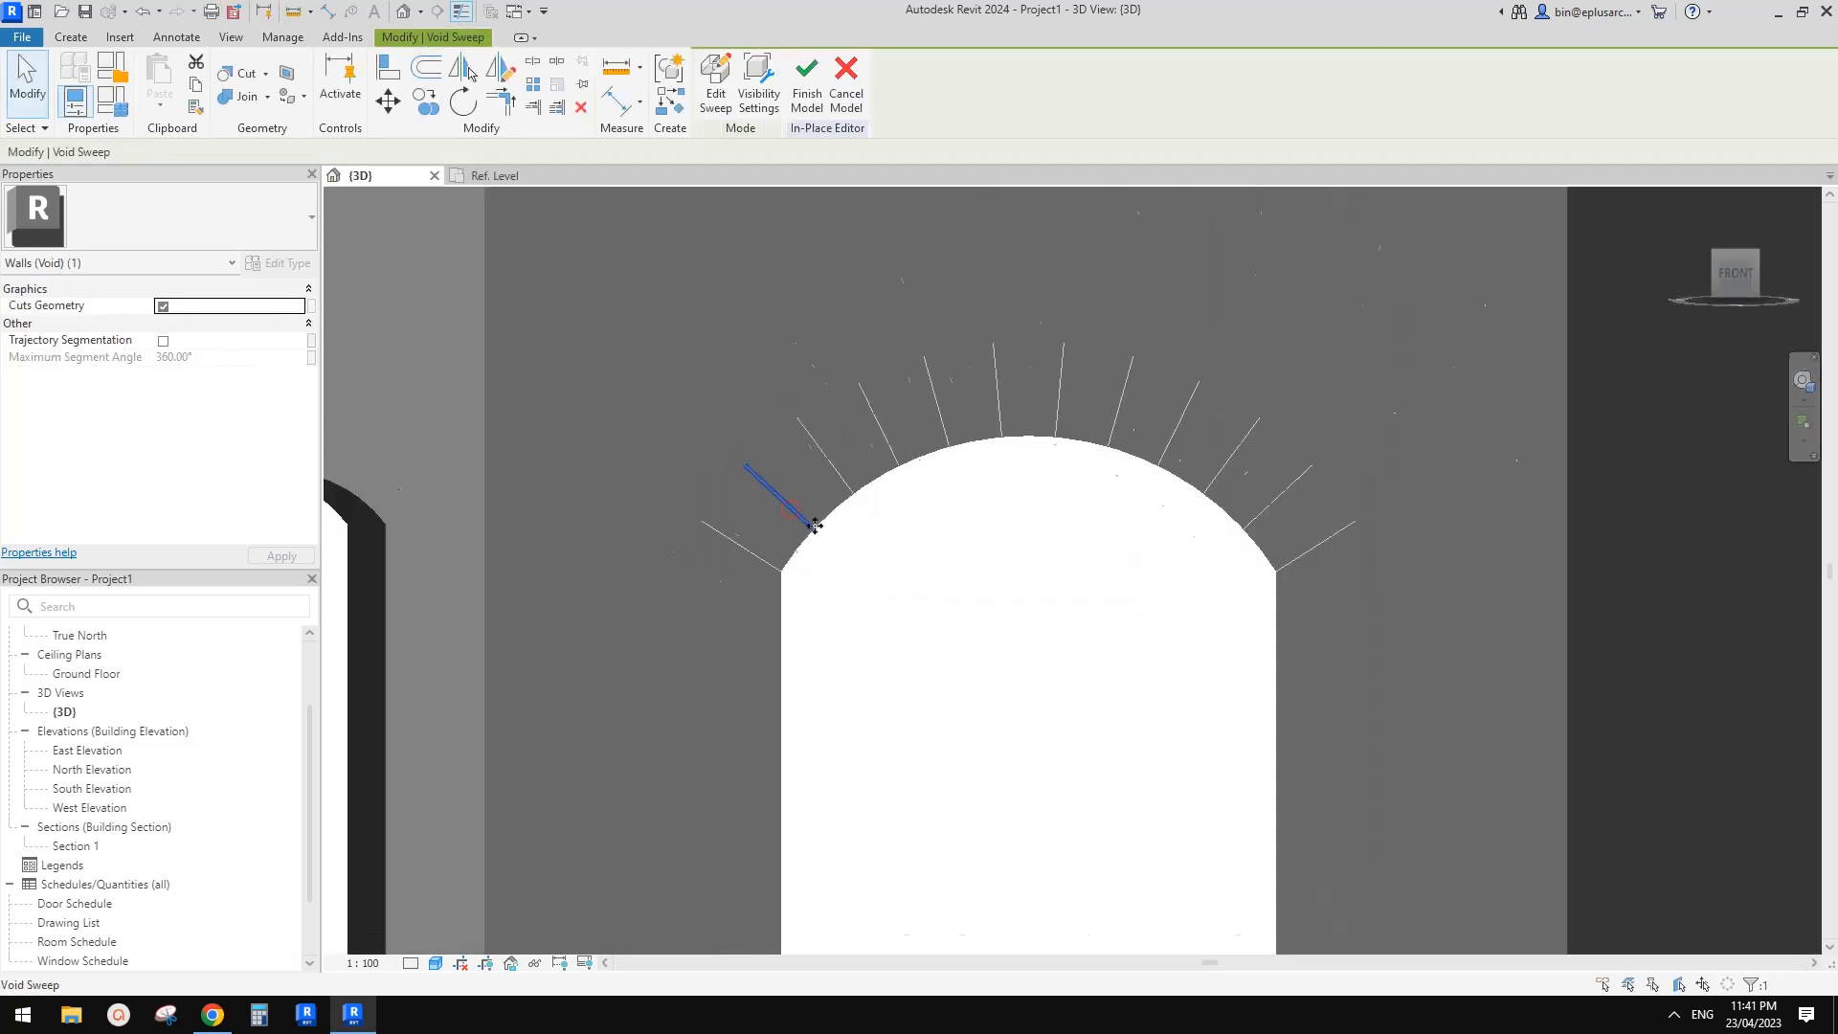
scroll(814, 526, "down", 2)
middle_click_drag(952, 552, 826, 527)
left_click(843, 545)
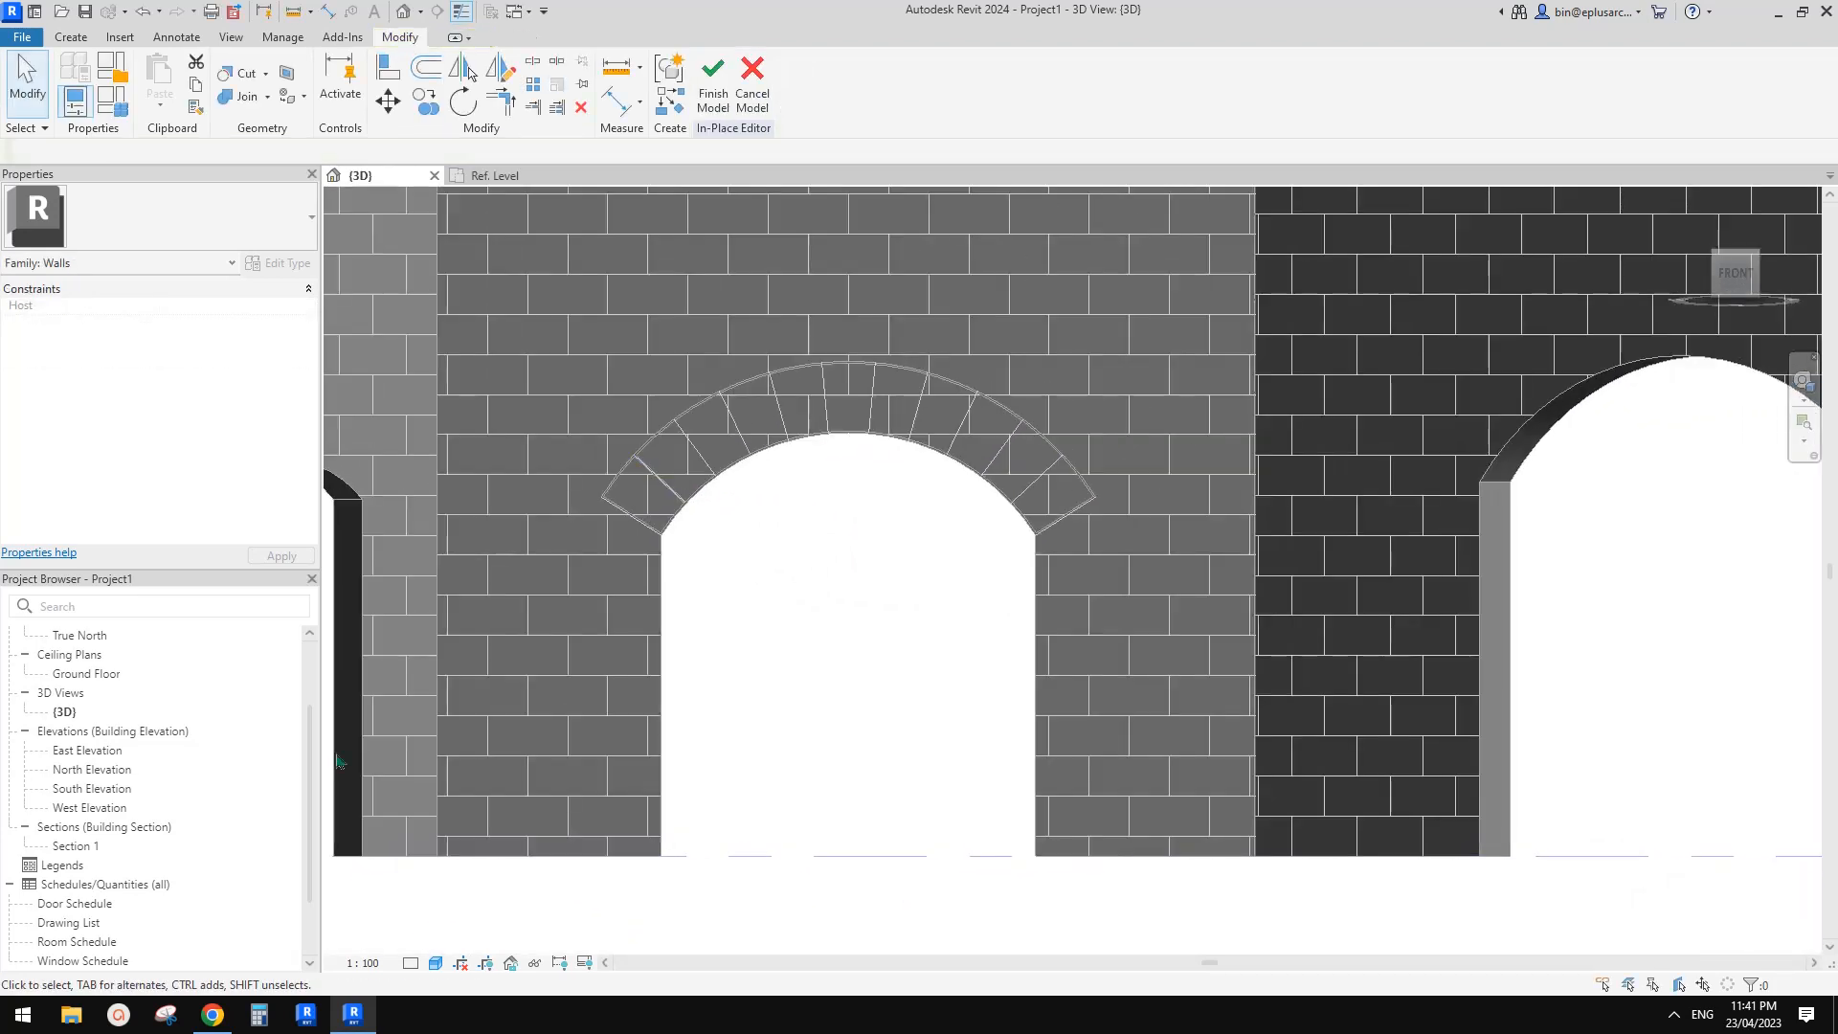
double_click(95, 792)
scroll(1025, 632, "up", 5)
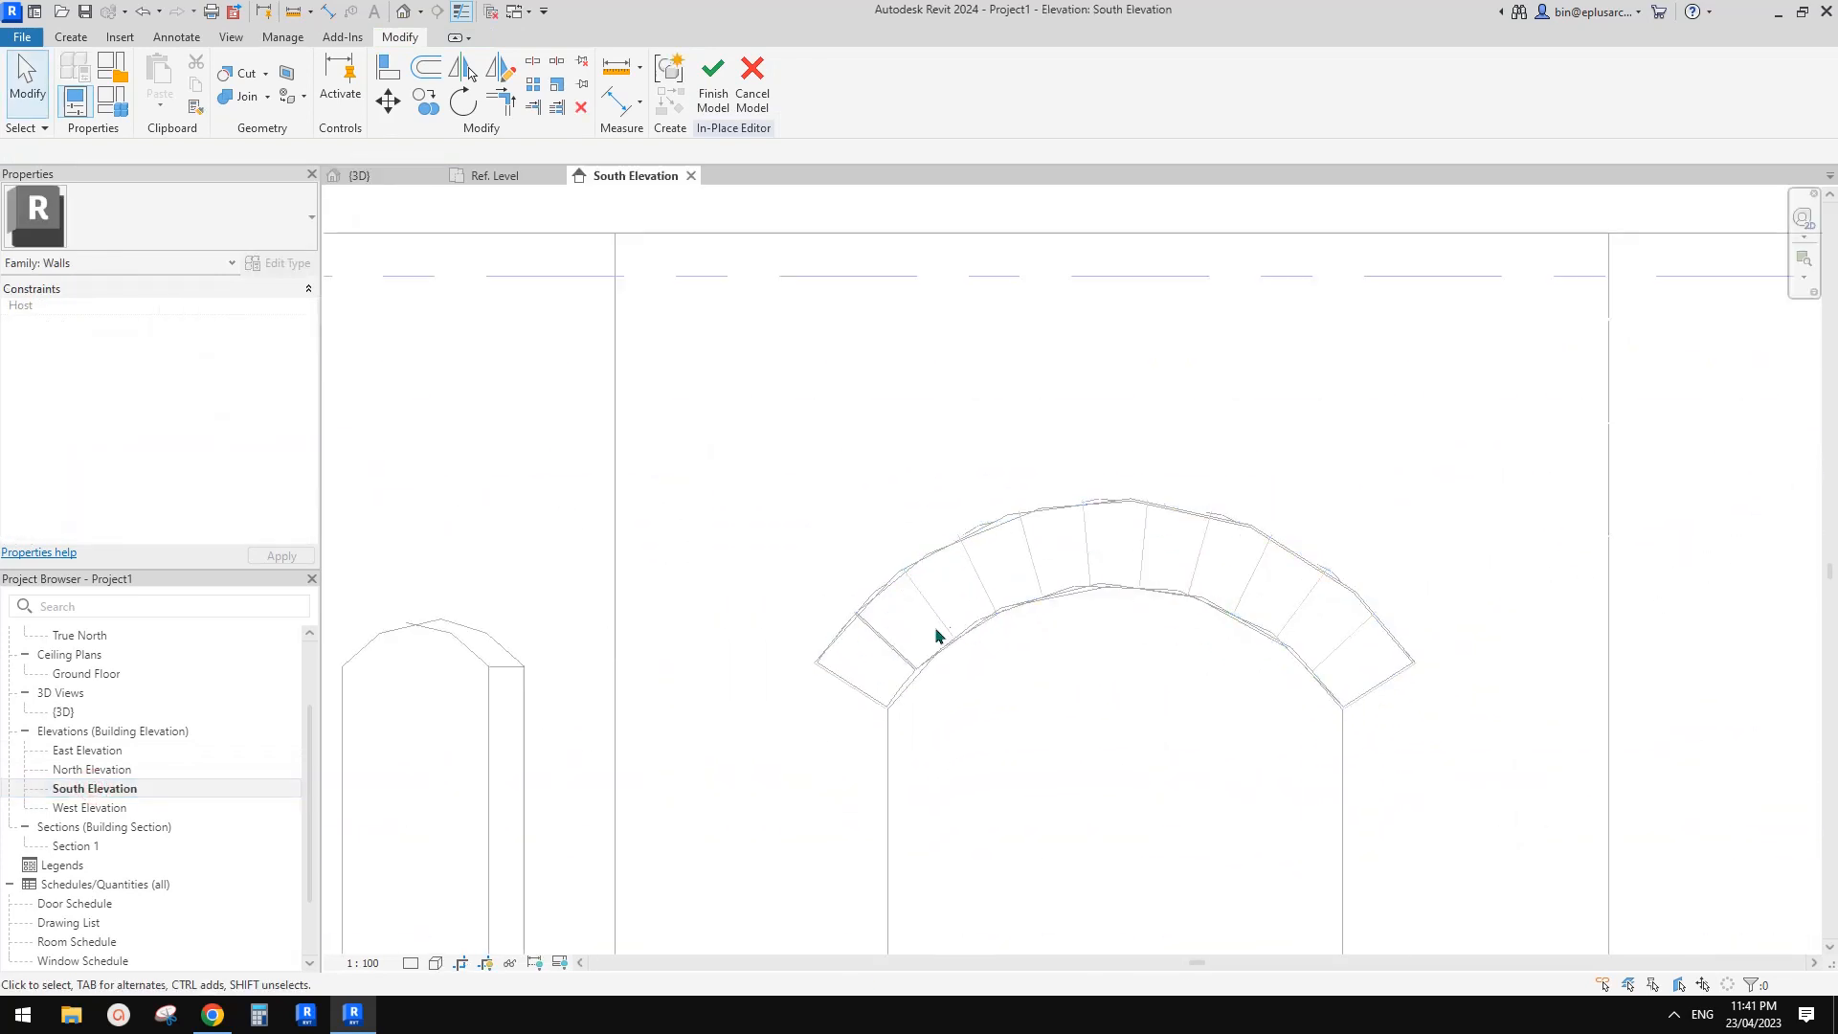
- Uncut the void sweep from the wall so it no longer cuts the stonework, and select it
scroll(936, 635, "up", 2)
left_click(851, 659)
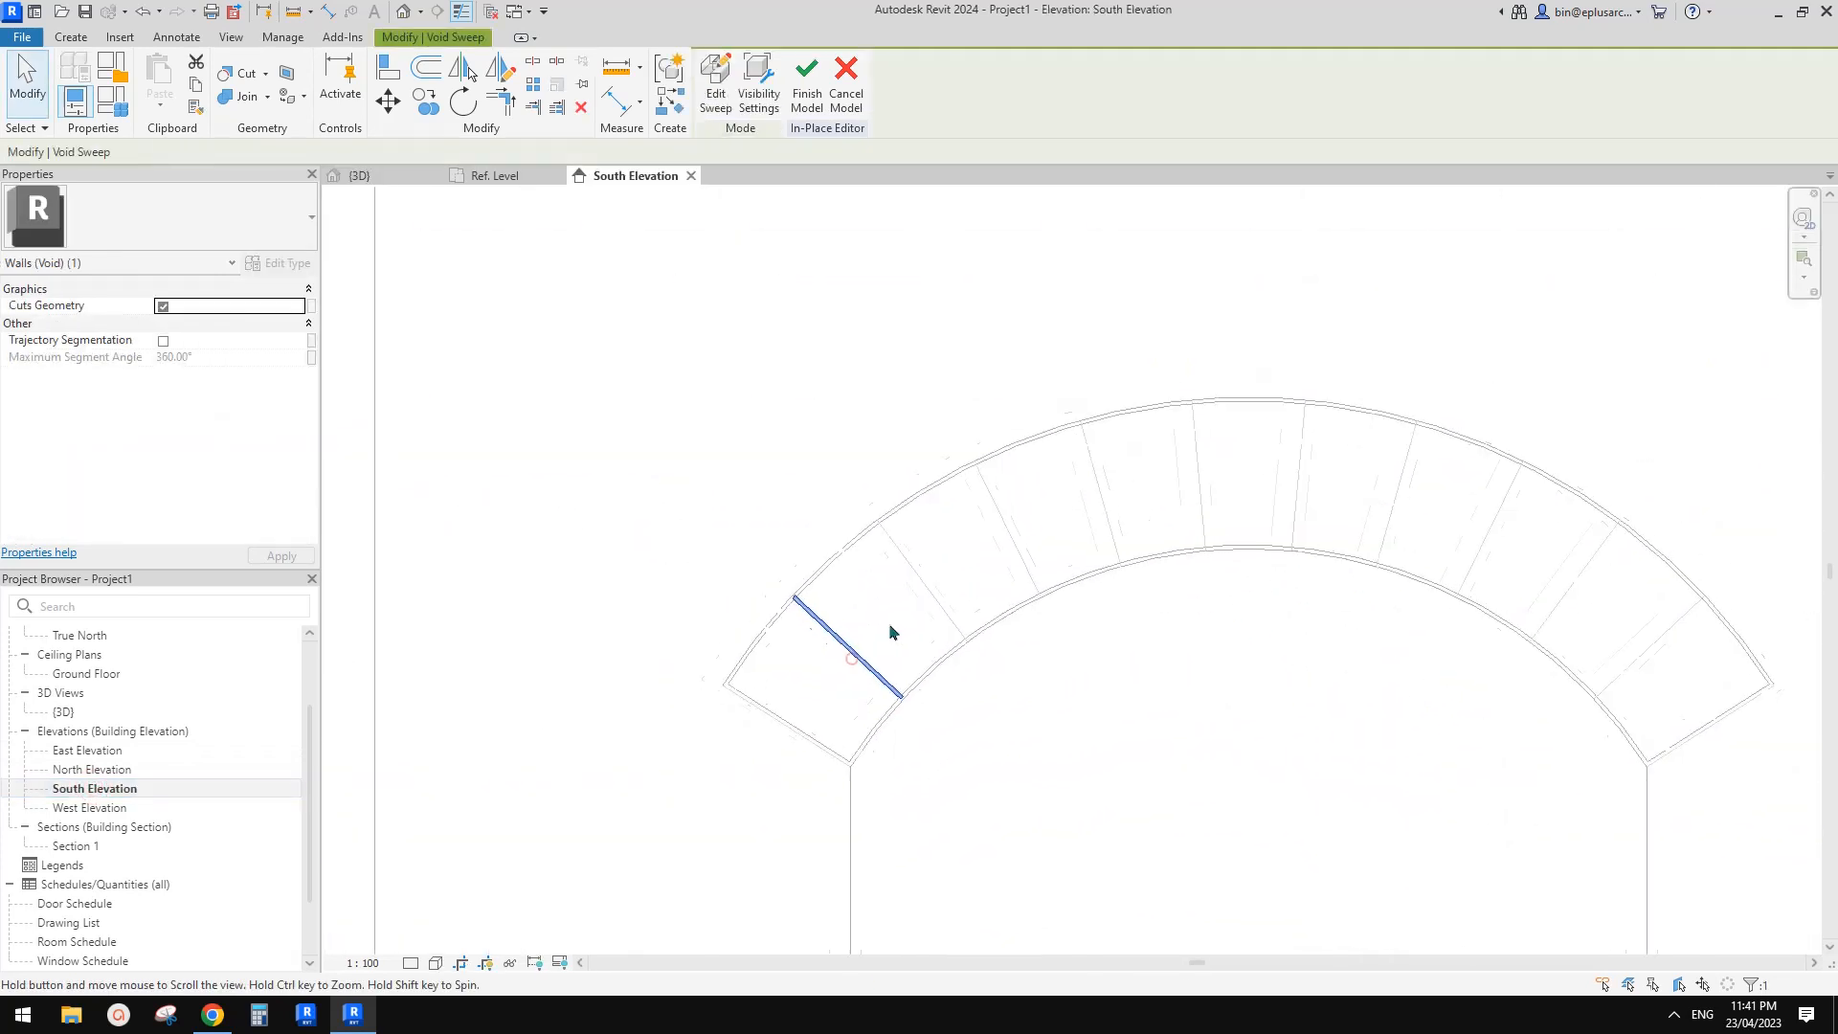
left_click(266, 74)
left_click(287, 140)
left_click(806, 565)
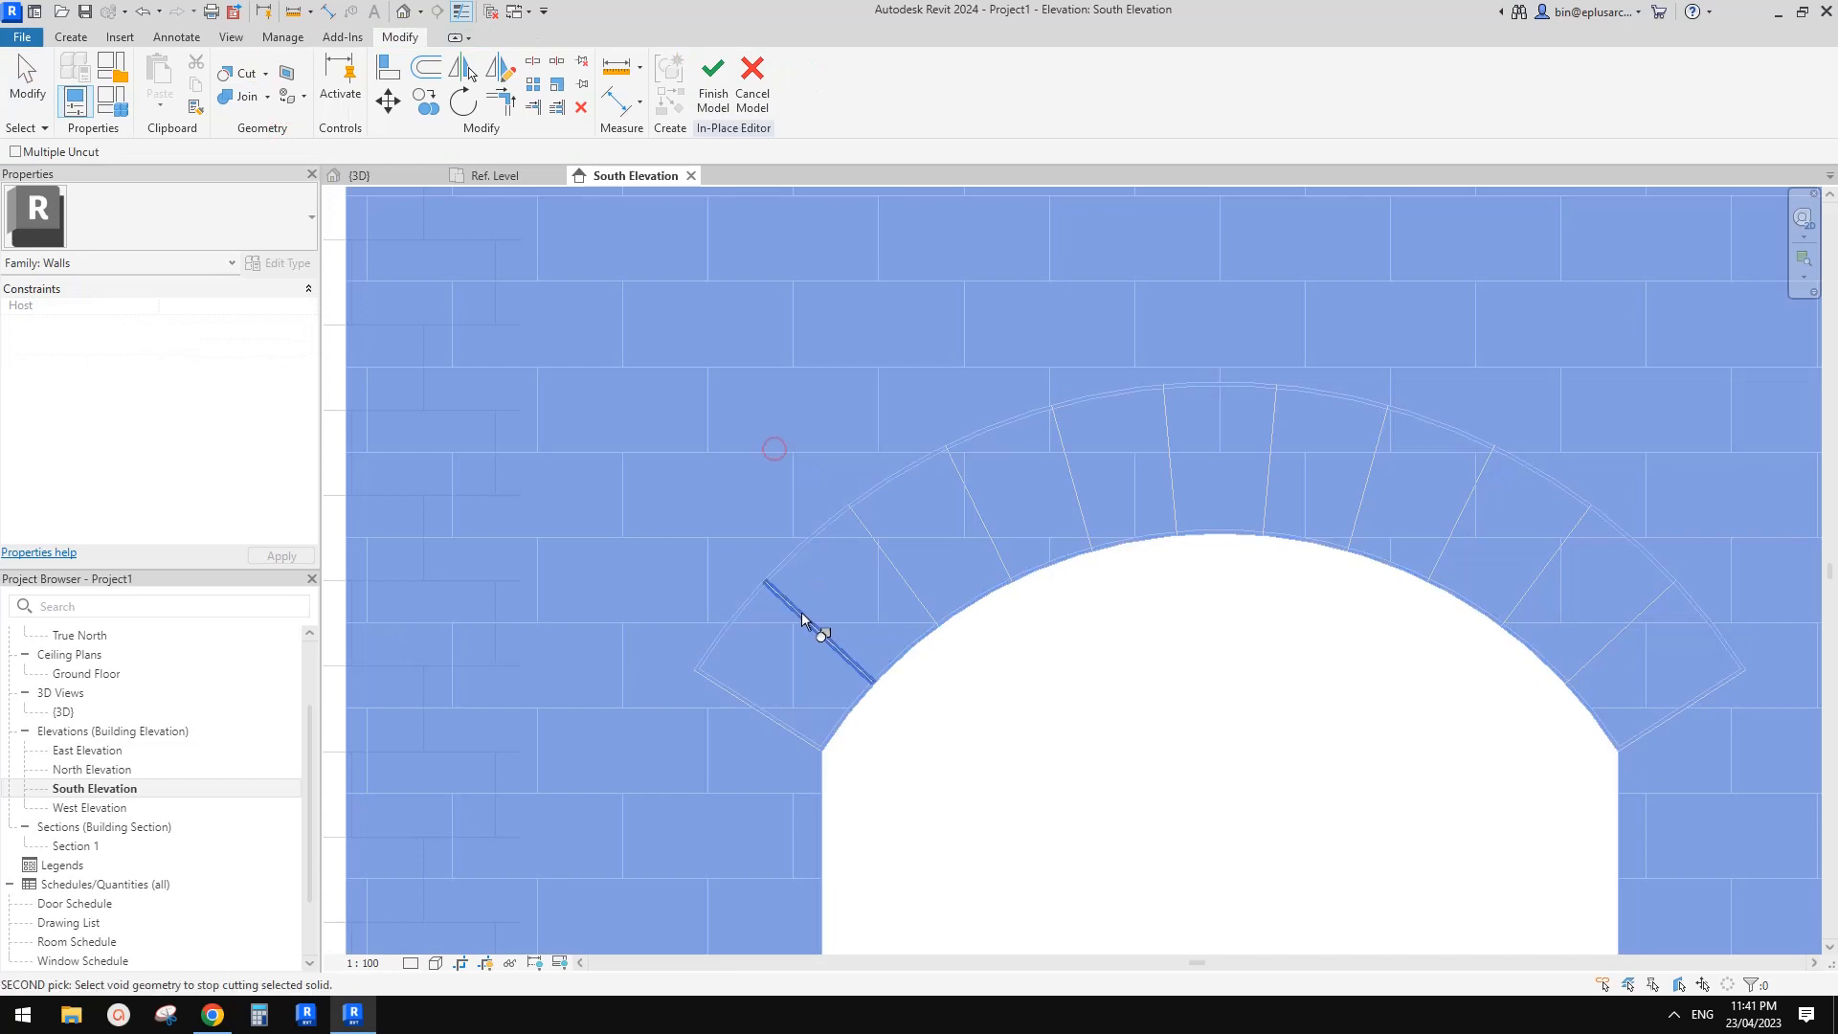
left_click(802, 612)
left_click(809, 622)
scroll(886, 587, "down", 1)
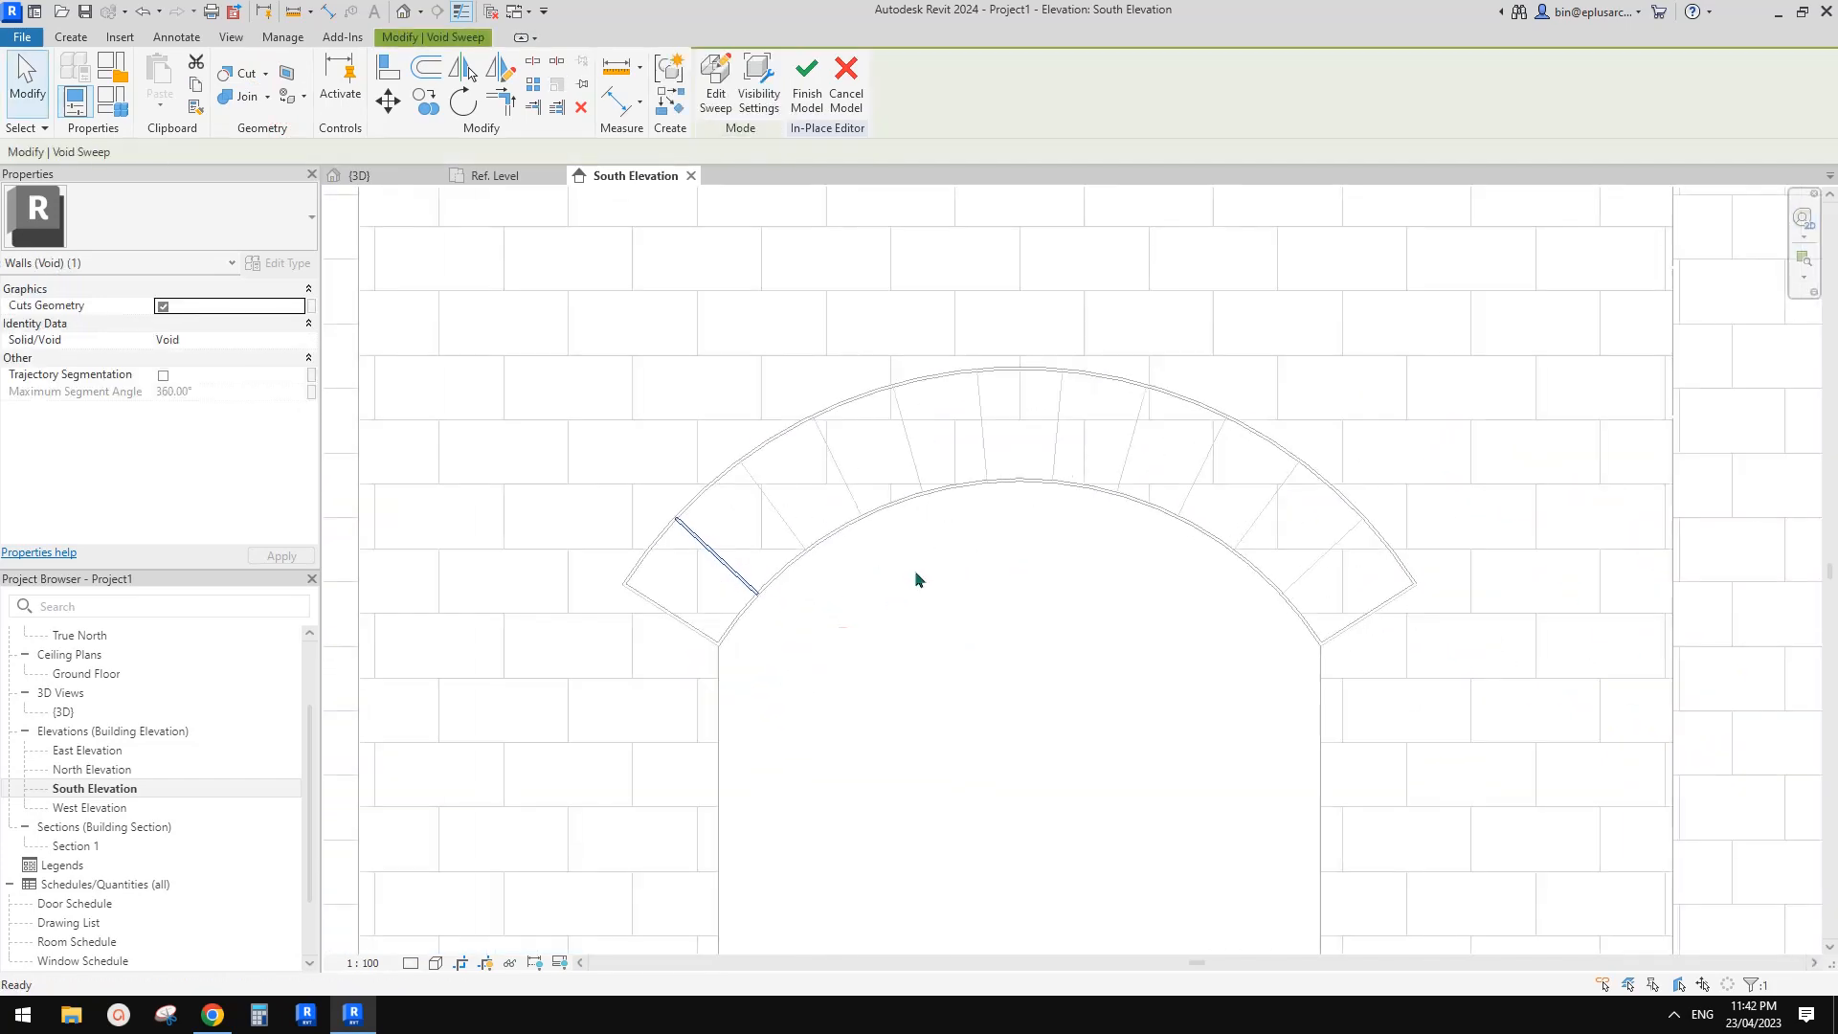
- Array the void sweep radially about the arch's centre, rotating the second copy onto the next radial block line, with a count of 8
left_click(987, 572)
key("r")
key("o")
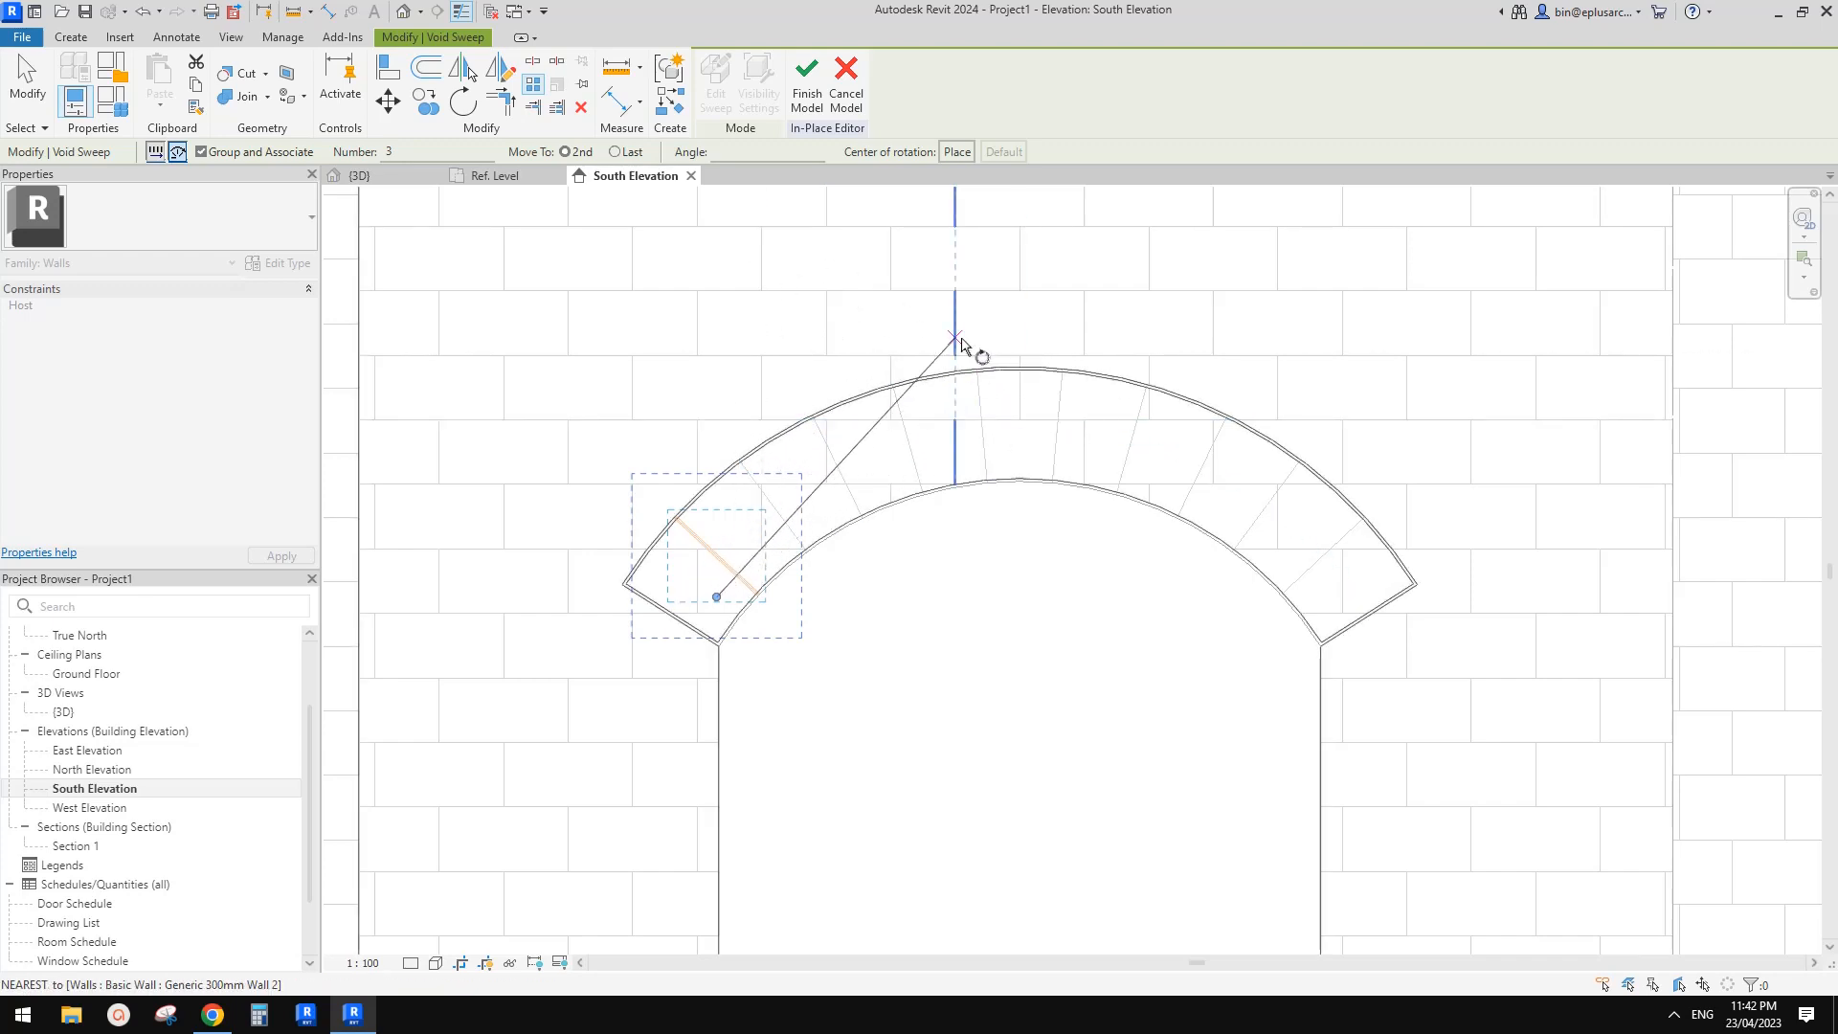
key("space")
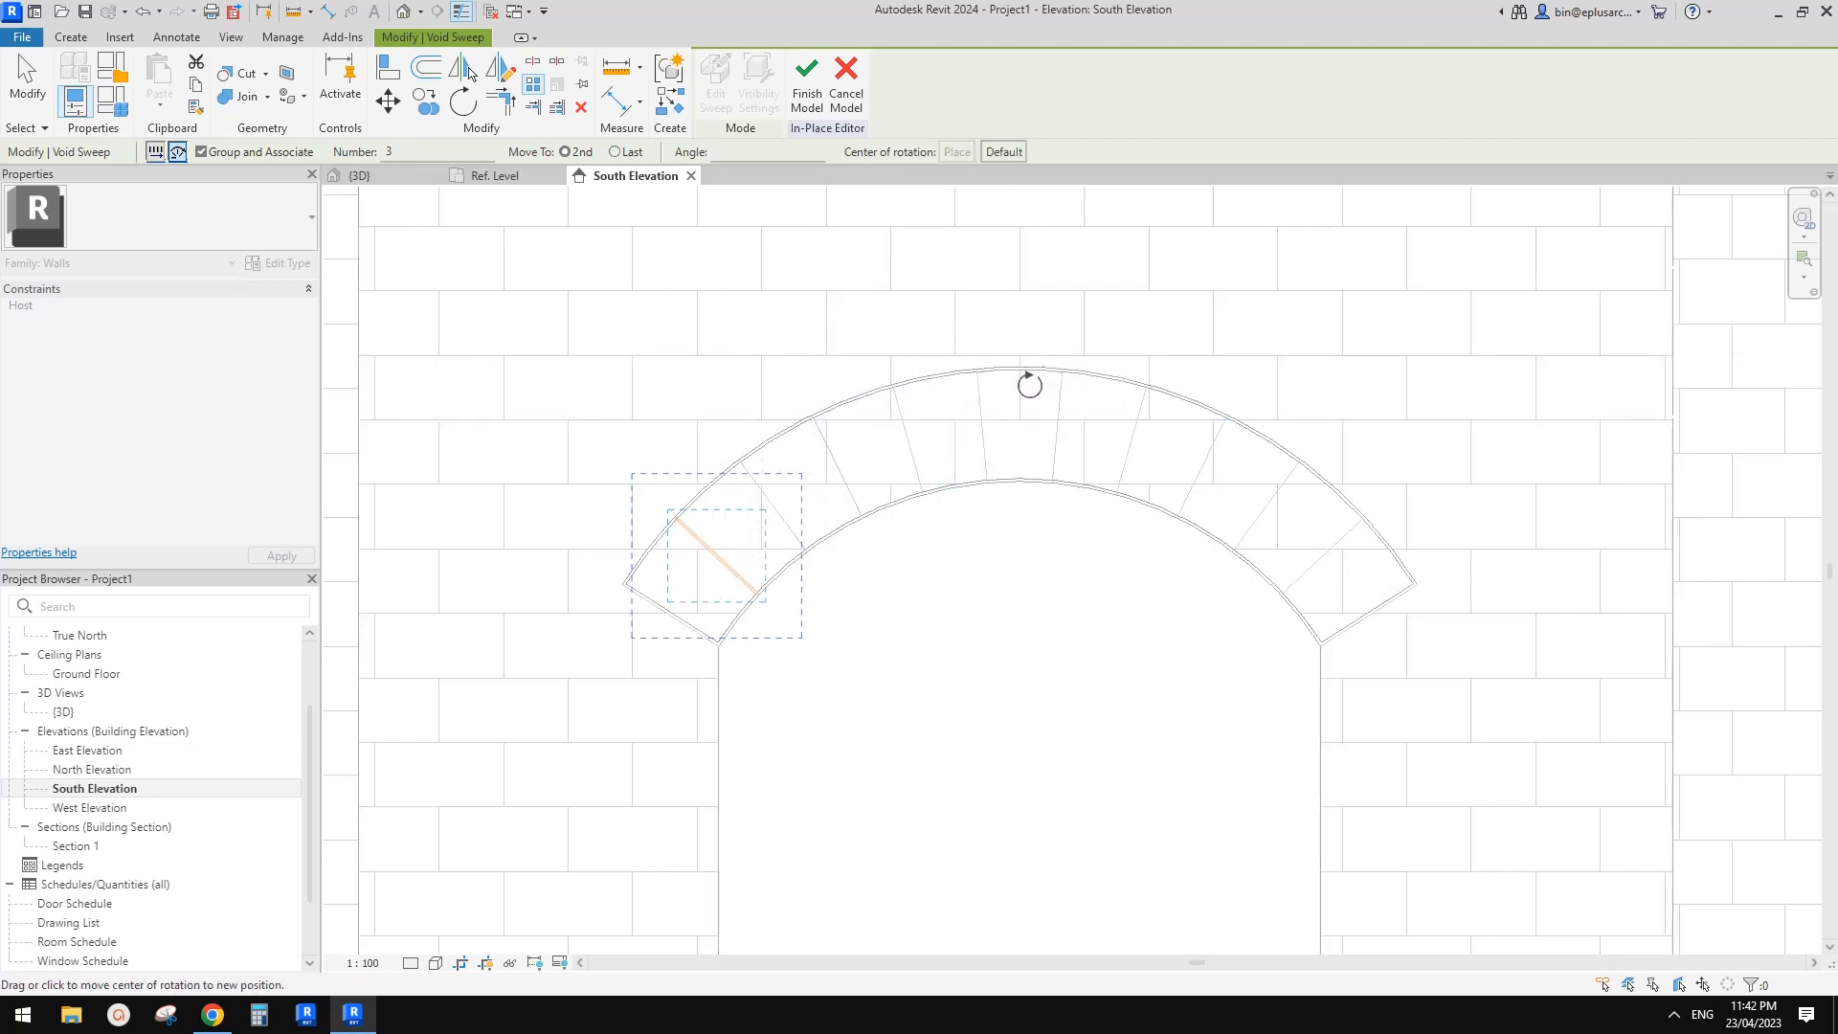
left_click(1020, 838)
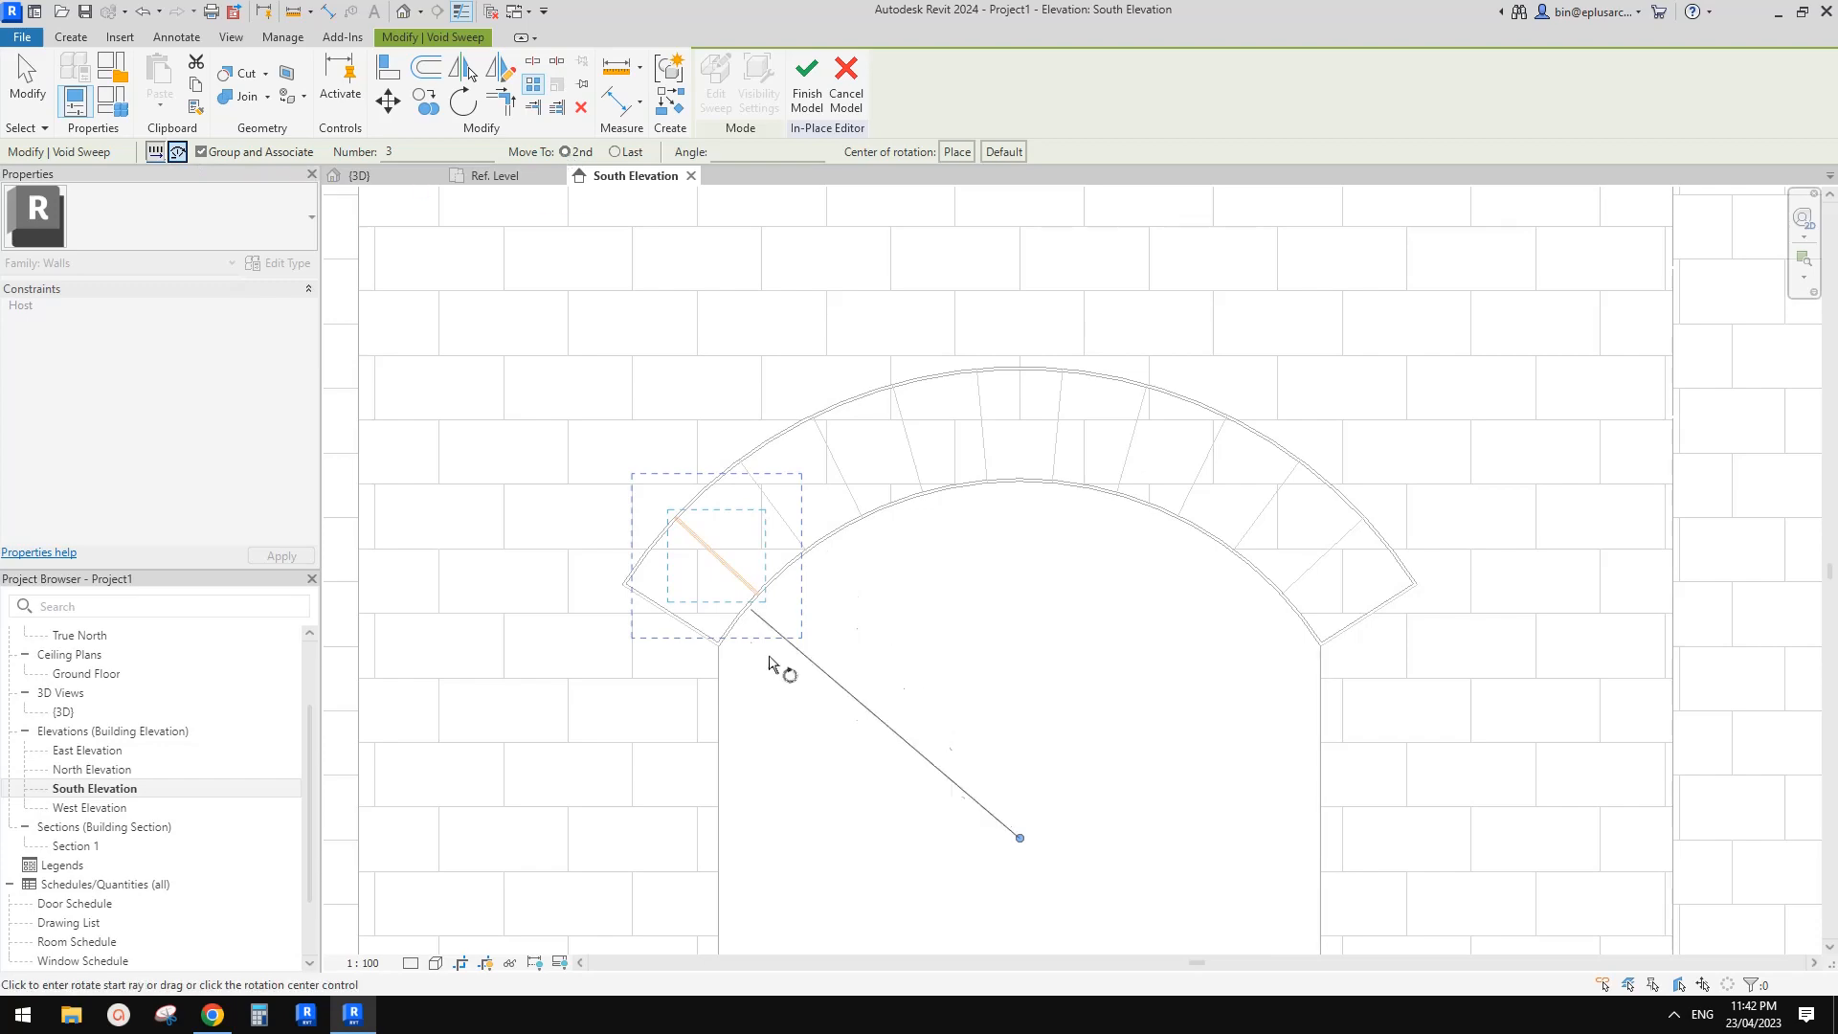
scroll(772, 655, "up", 5)
left_click(781, 587)
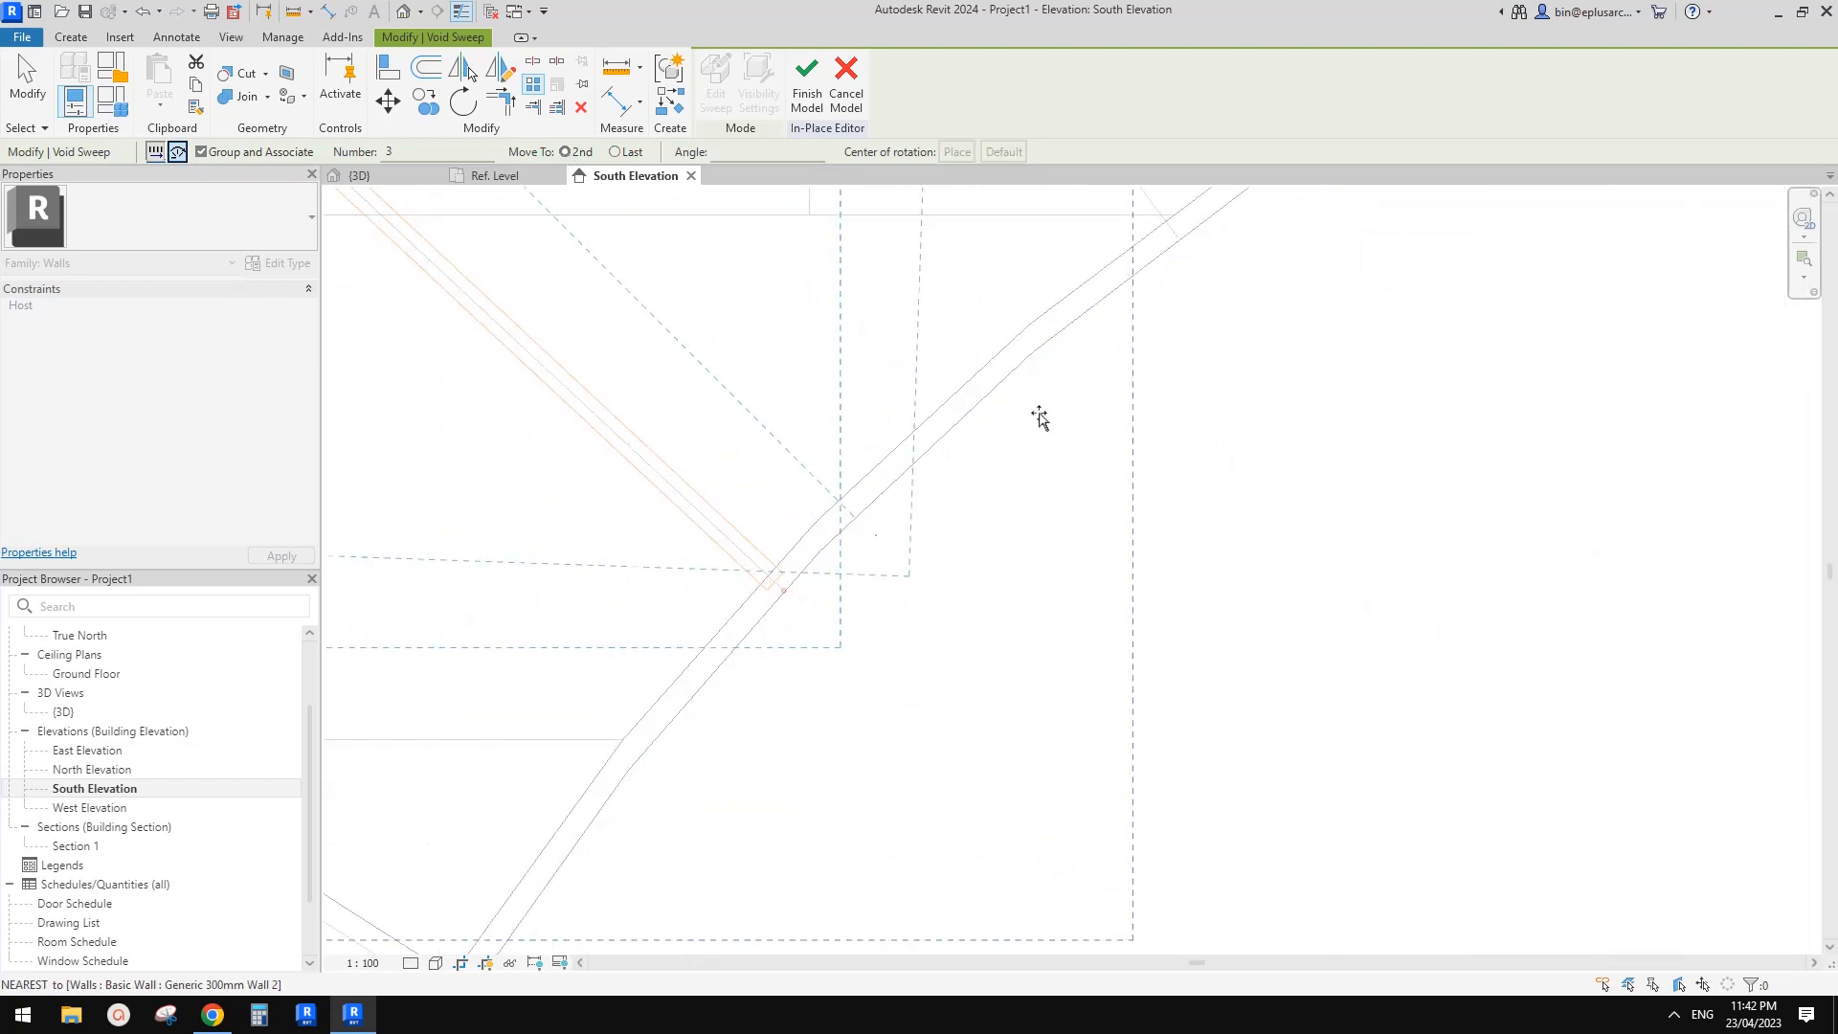
middle_click_drag(1231, 238, 960, 526)
left_click(911, 523)
scroll(908, 547, "down", 5)
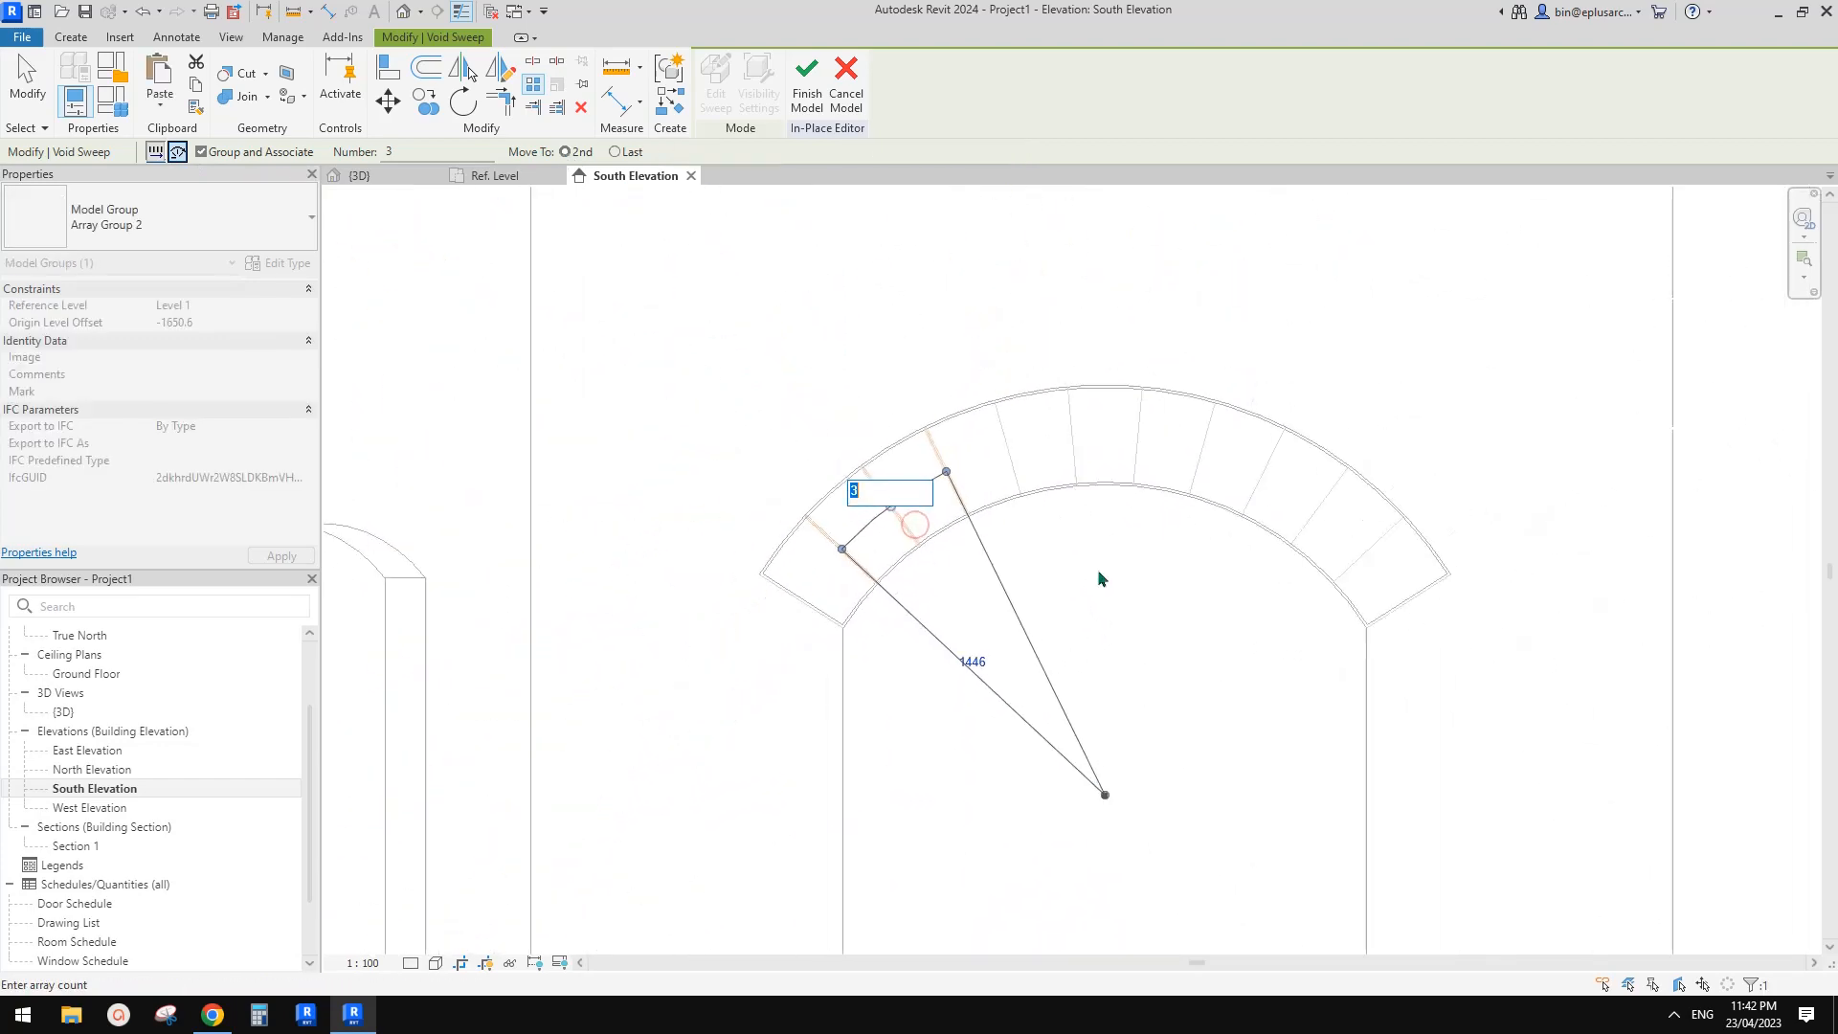
type("8")
key("Return")
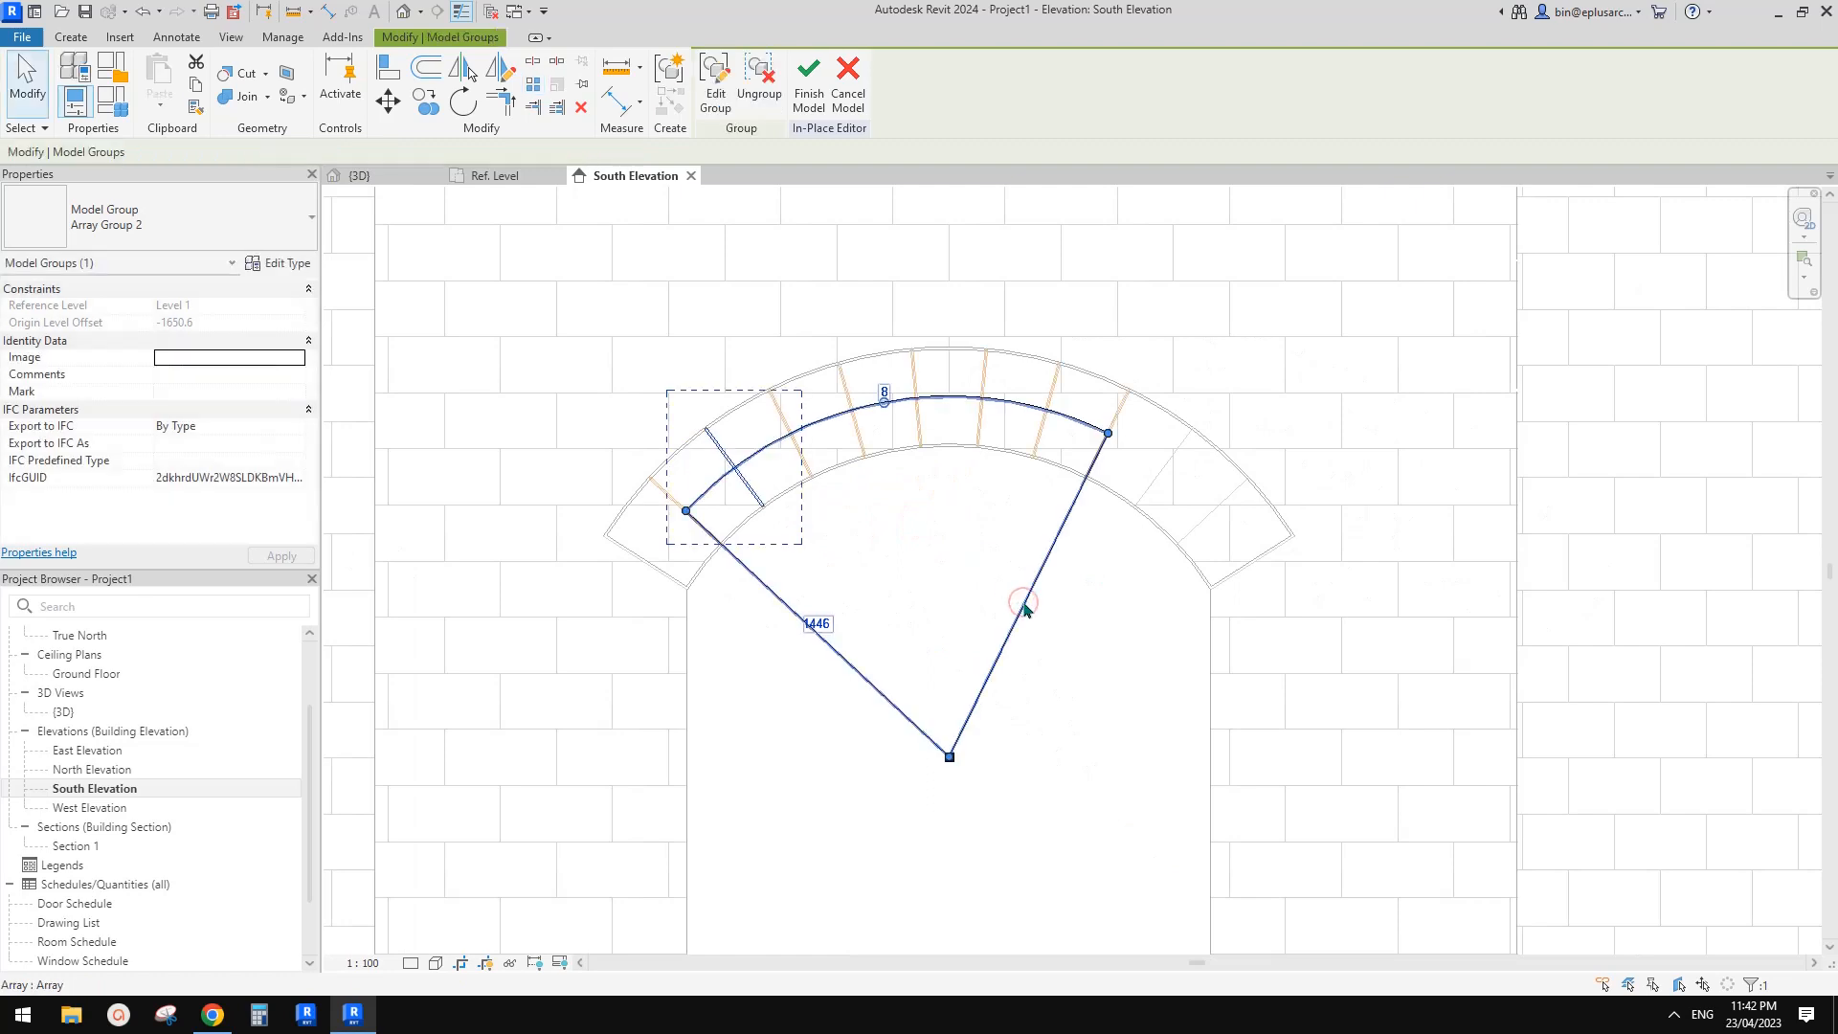
- Set the count of the radial void sweep array over the arch to 10
left_click(1071, 626)
left_click(1034, 571)
left_click(878, 385)
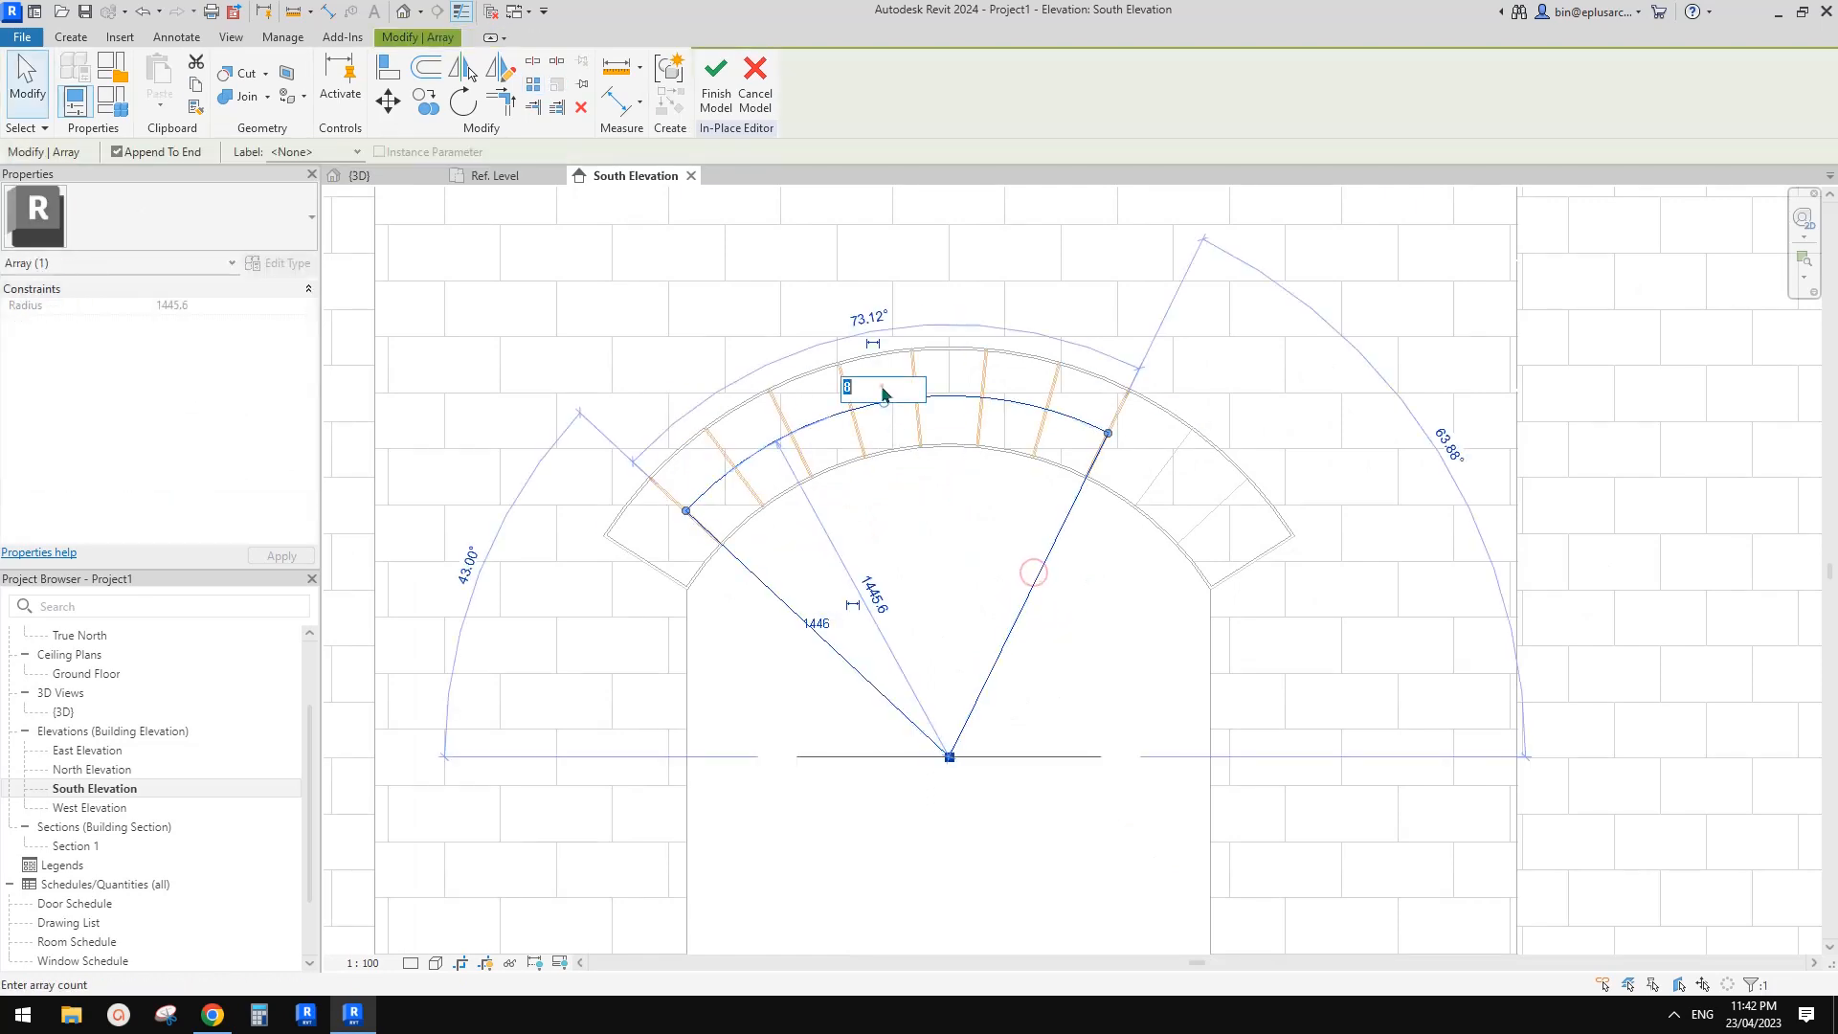
type("0")
double_click(862, 386)
type("10")
key("Return")
scroll(1053, 550, "down", 1)
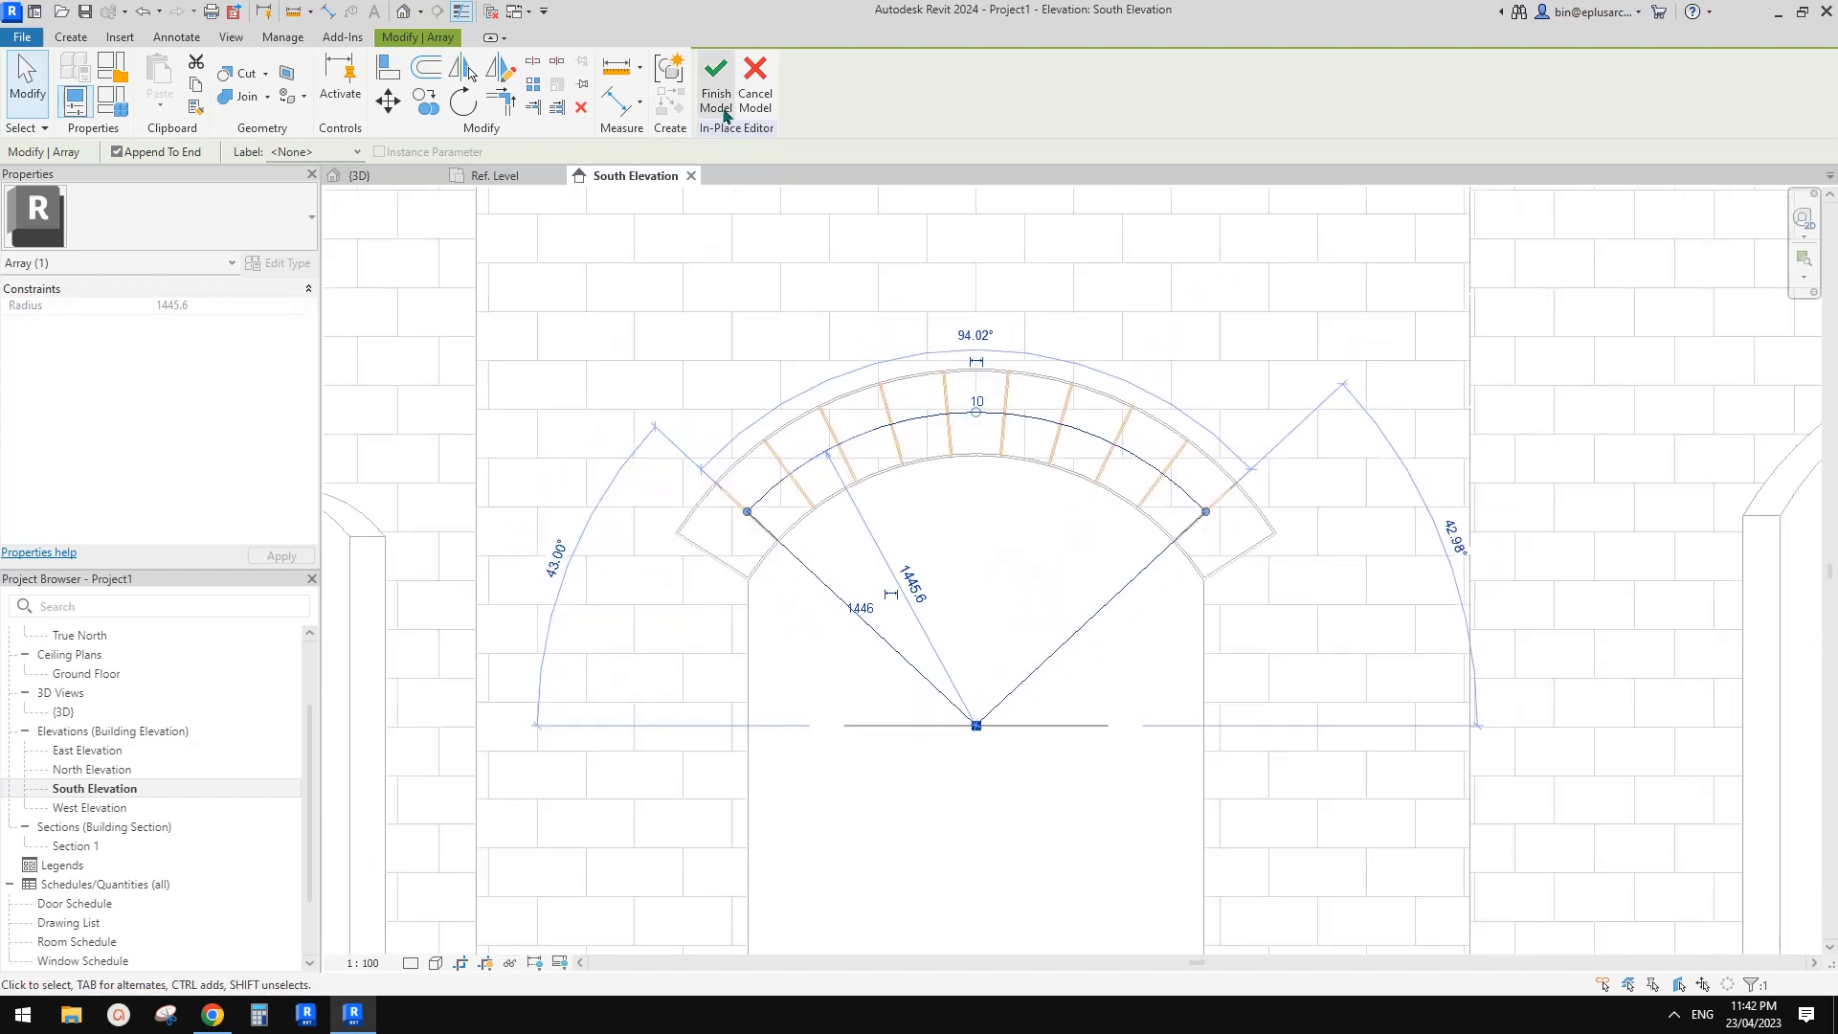
- Cut the wall with each of the ten arrayed void sweeps around the arch and finish the in-place model
left_click(247, 79)
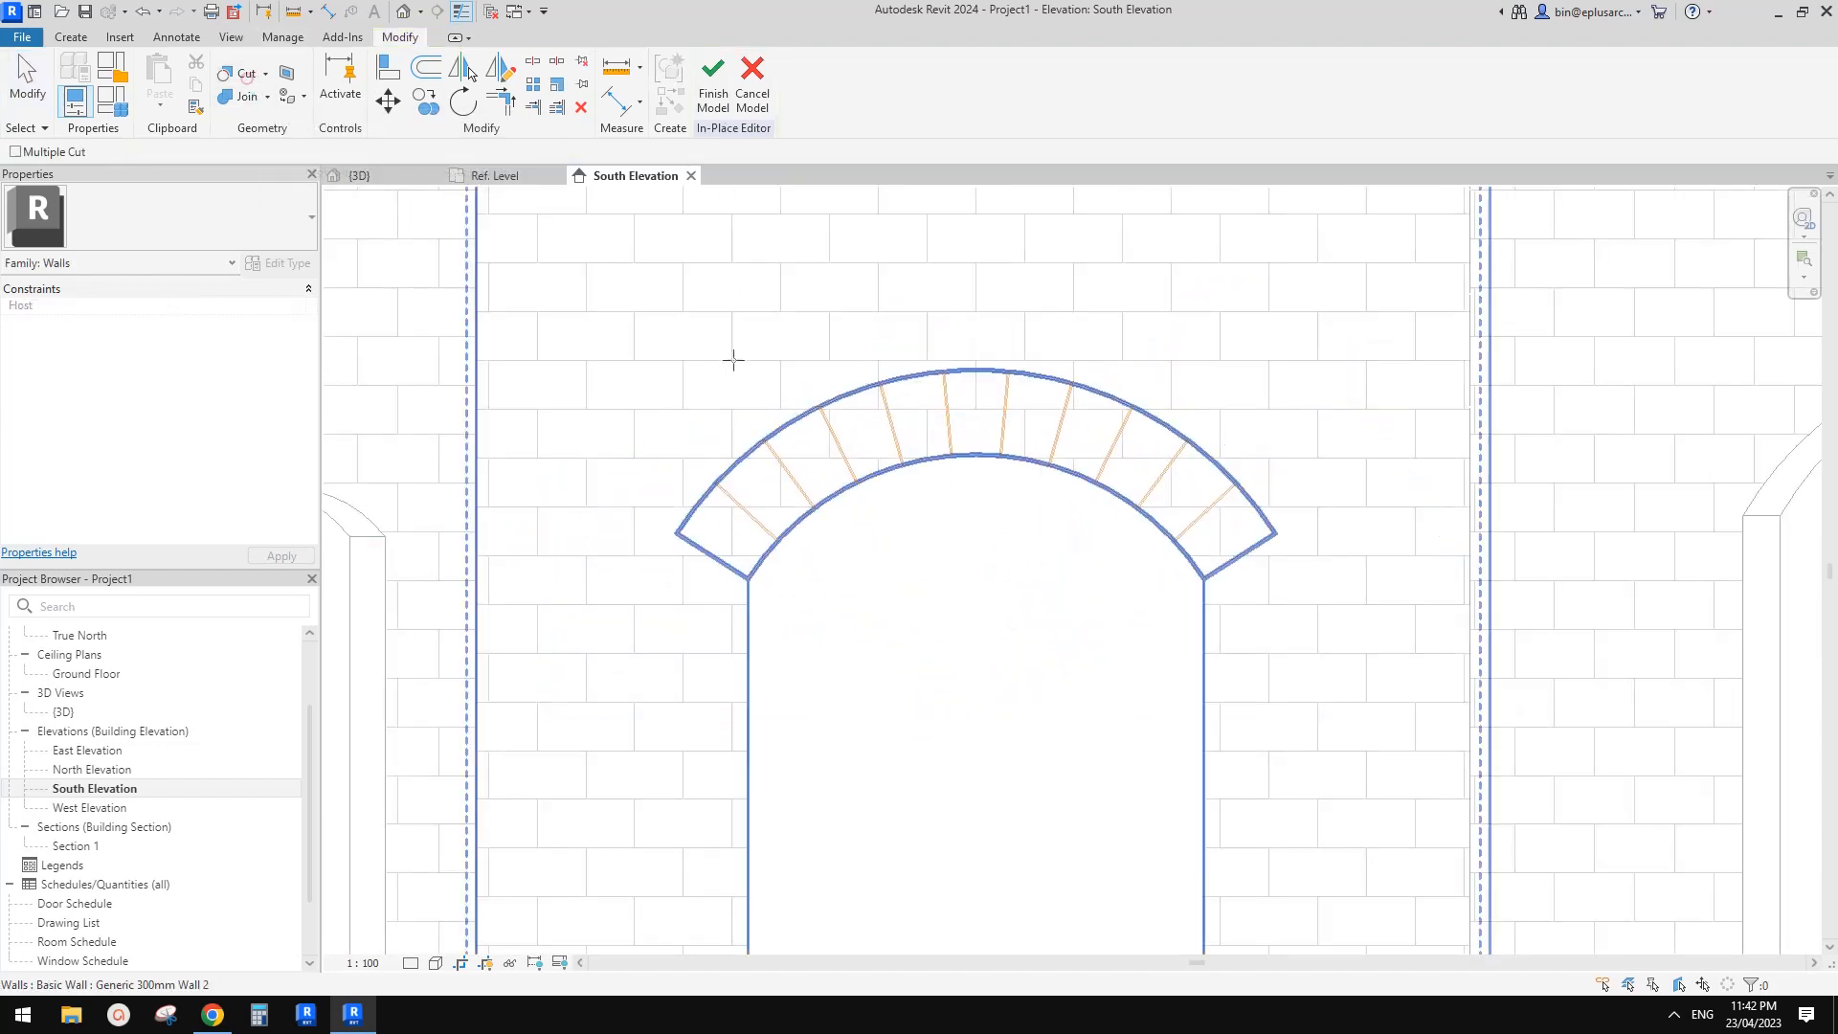
left_click(802, 365)
left_click(738, 506)
left_click(778, 369)
left_click(780, 457)
left_click(820, 357)
left_click(829, 415)
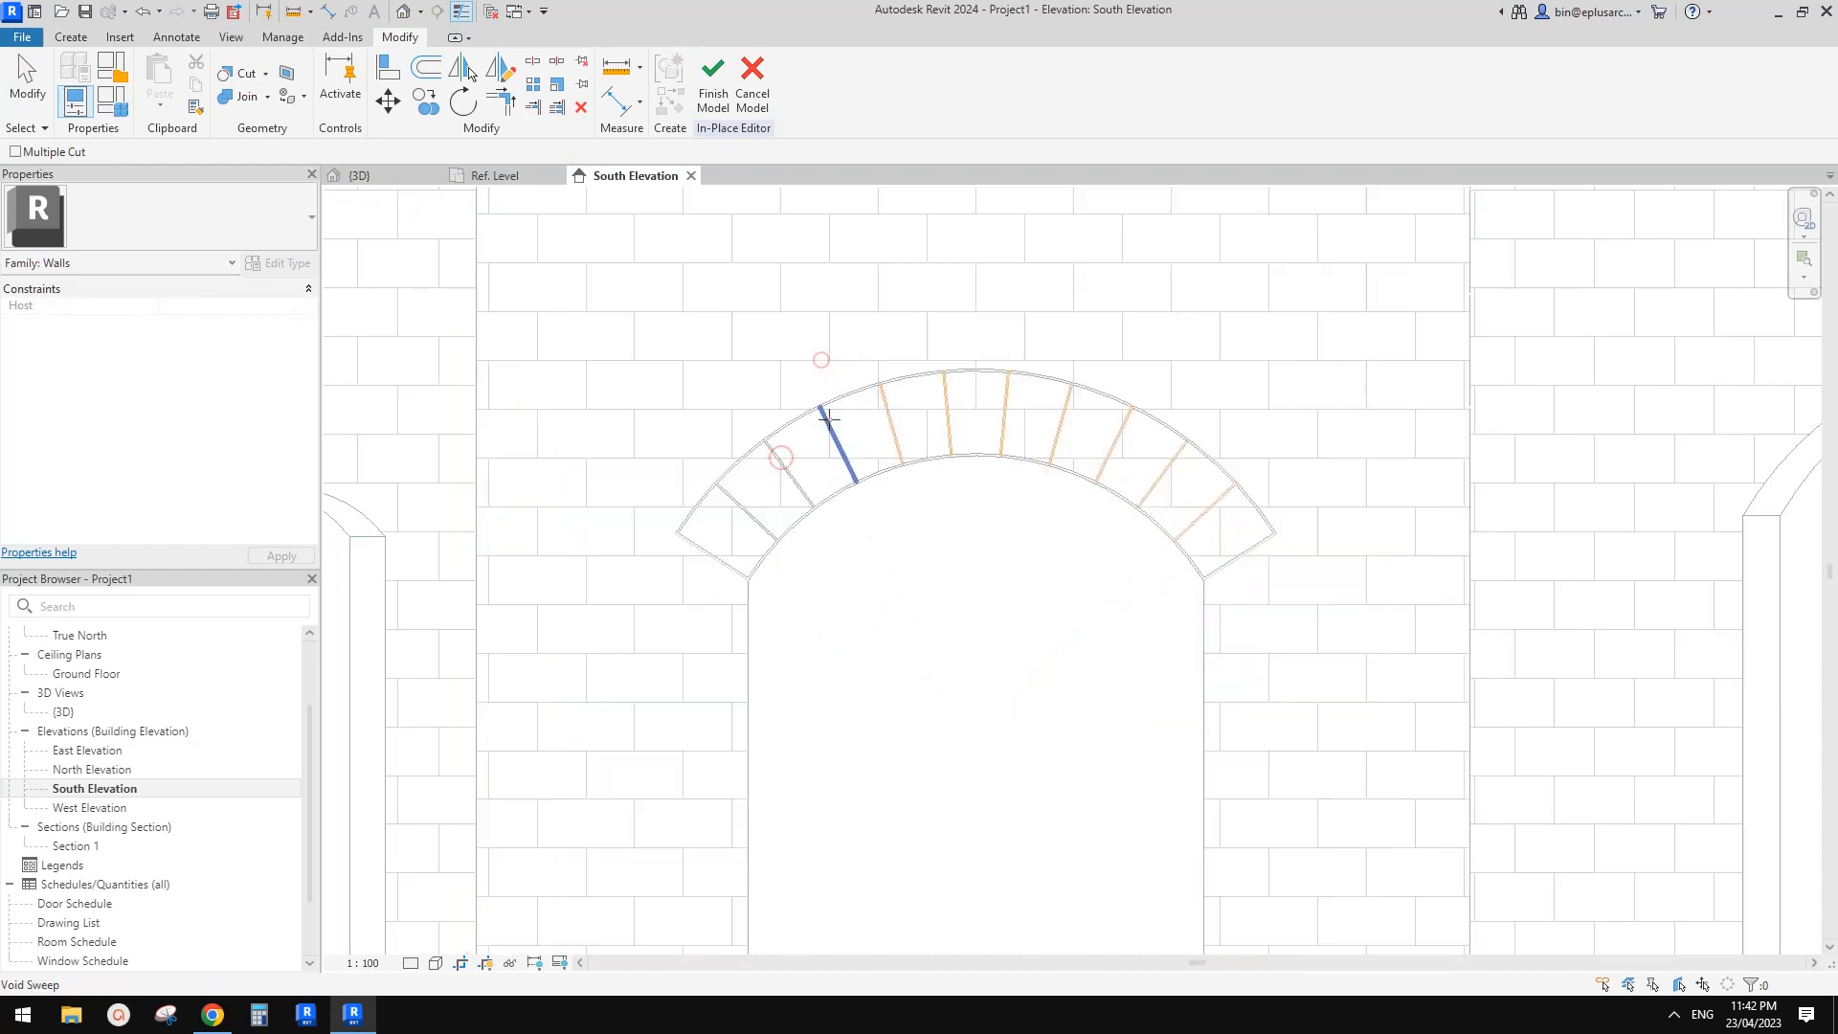
left_click(882, 336)
left_click(883, 400)
left_click(943, 332)
left_click(943, 390)
left_click(1011, 333)
left_click(1009, 389)
left_click(1071, 361)
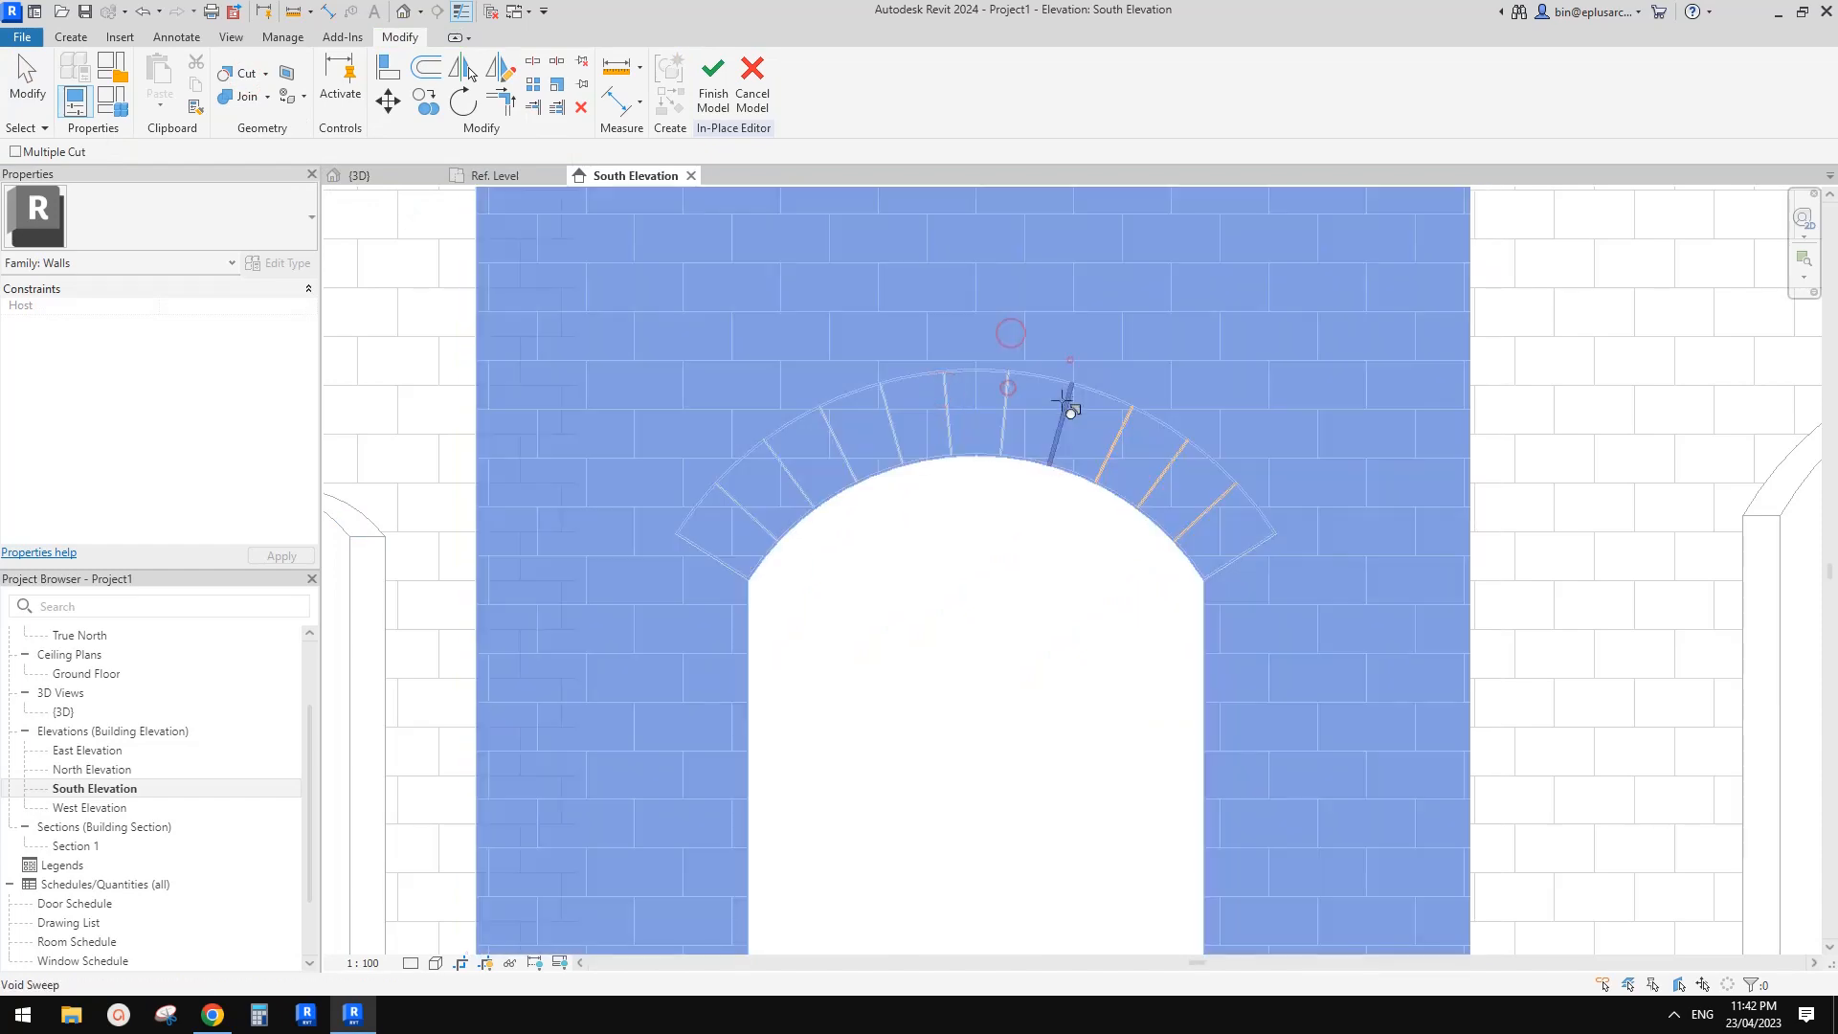
left_click(1064, 400)
left_click(1126, 378)
left_click(1125, 423)
left_click(1184, 407)
left_click(1172, 446)
left_click(1177, 450)
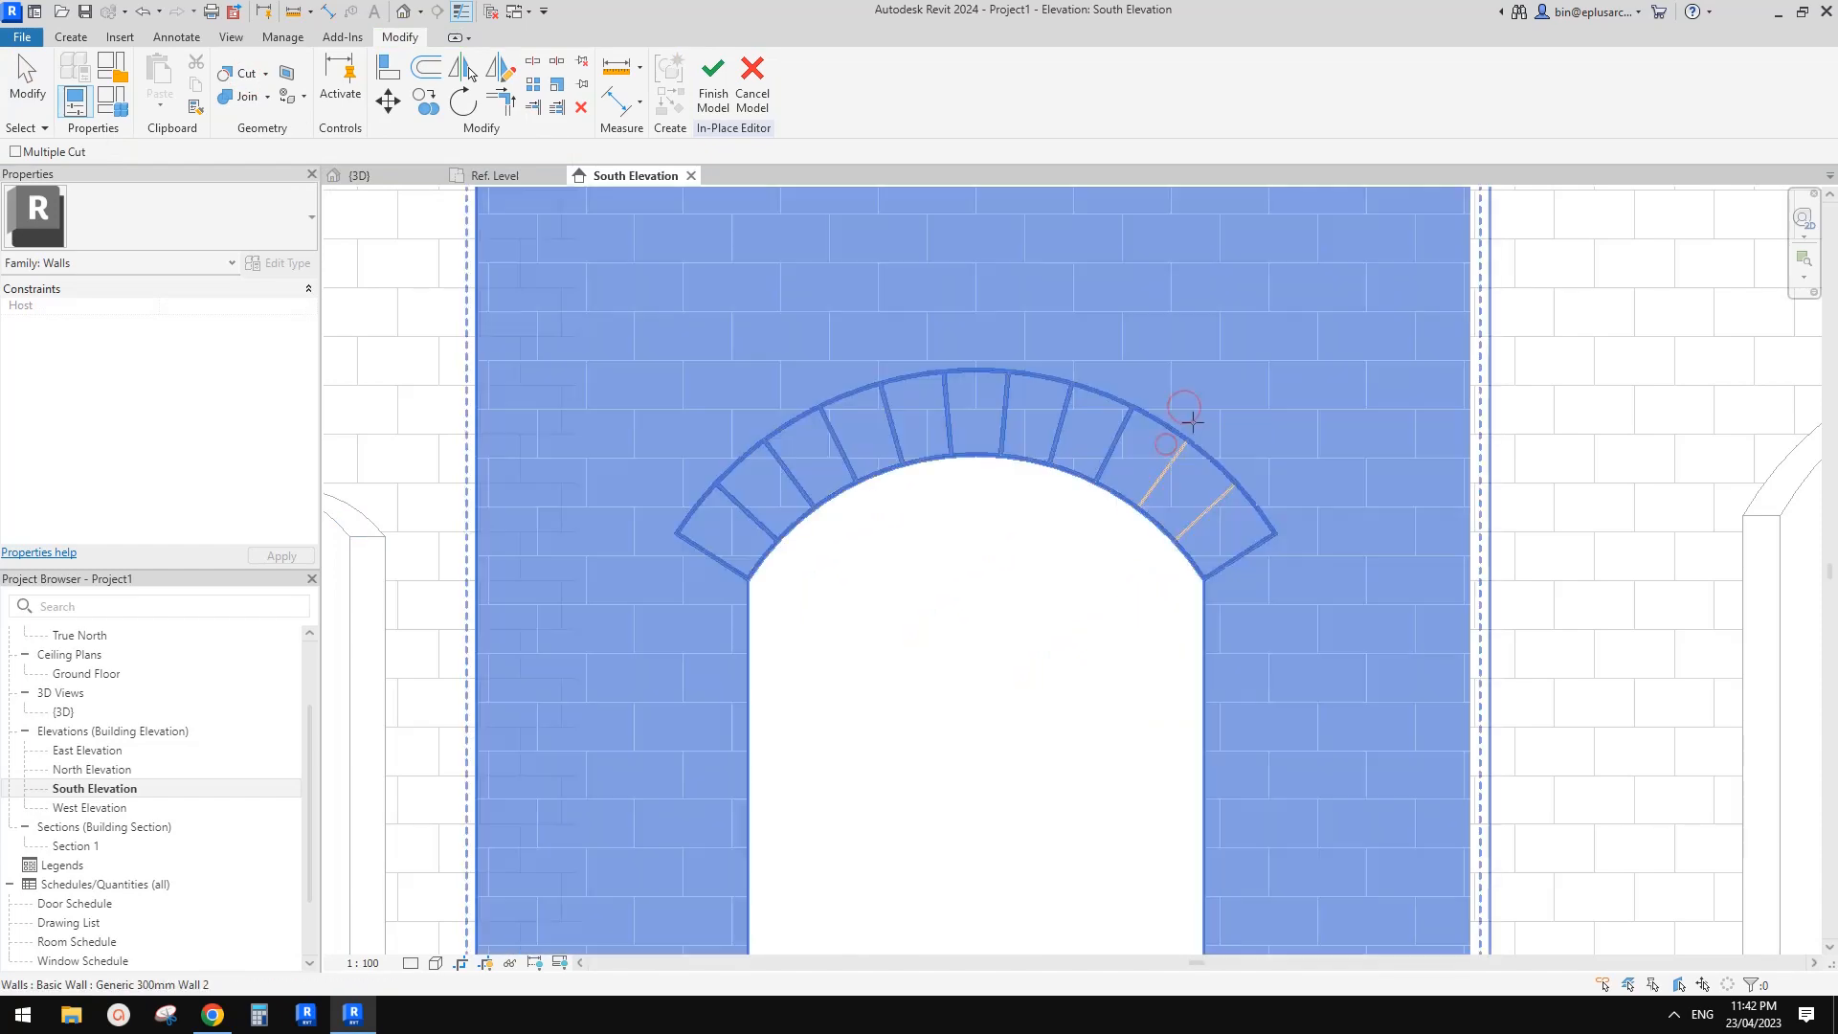
left_click(1222, 439)
left_click(1224, 493)
left_click(713, 91)
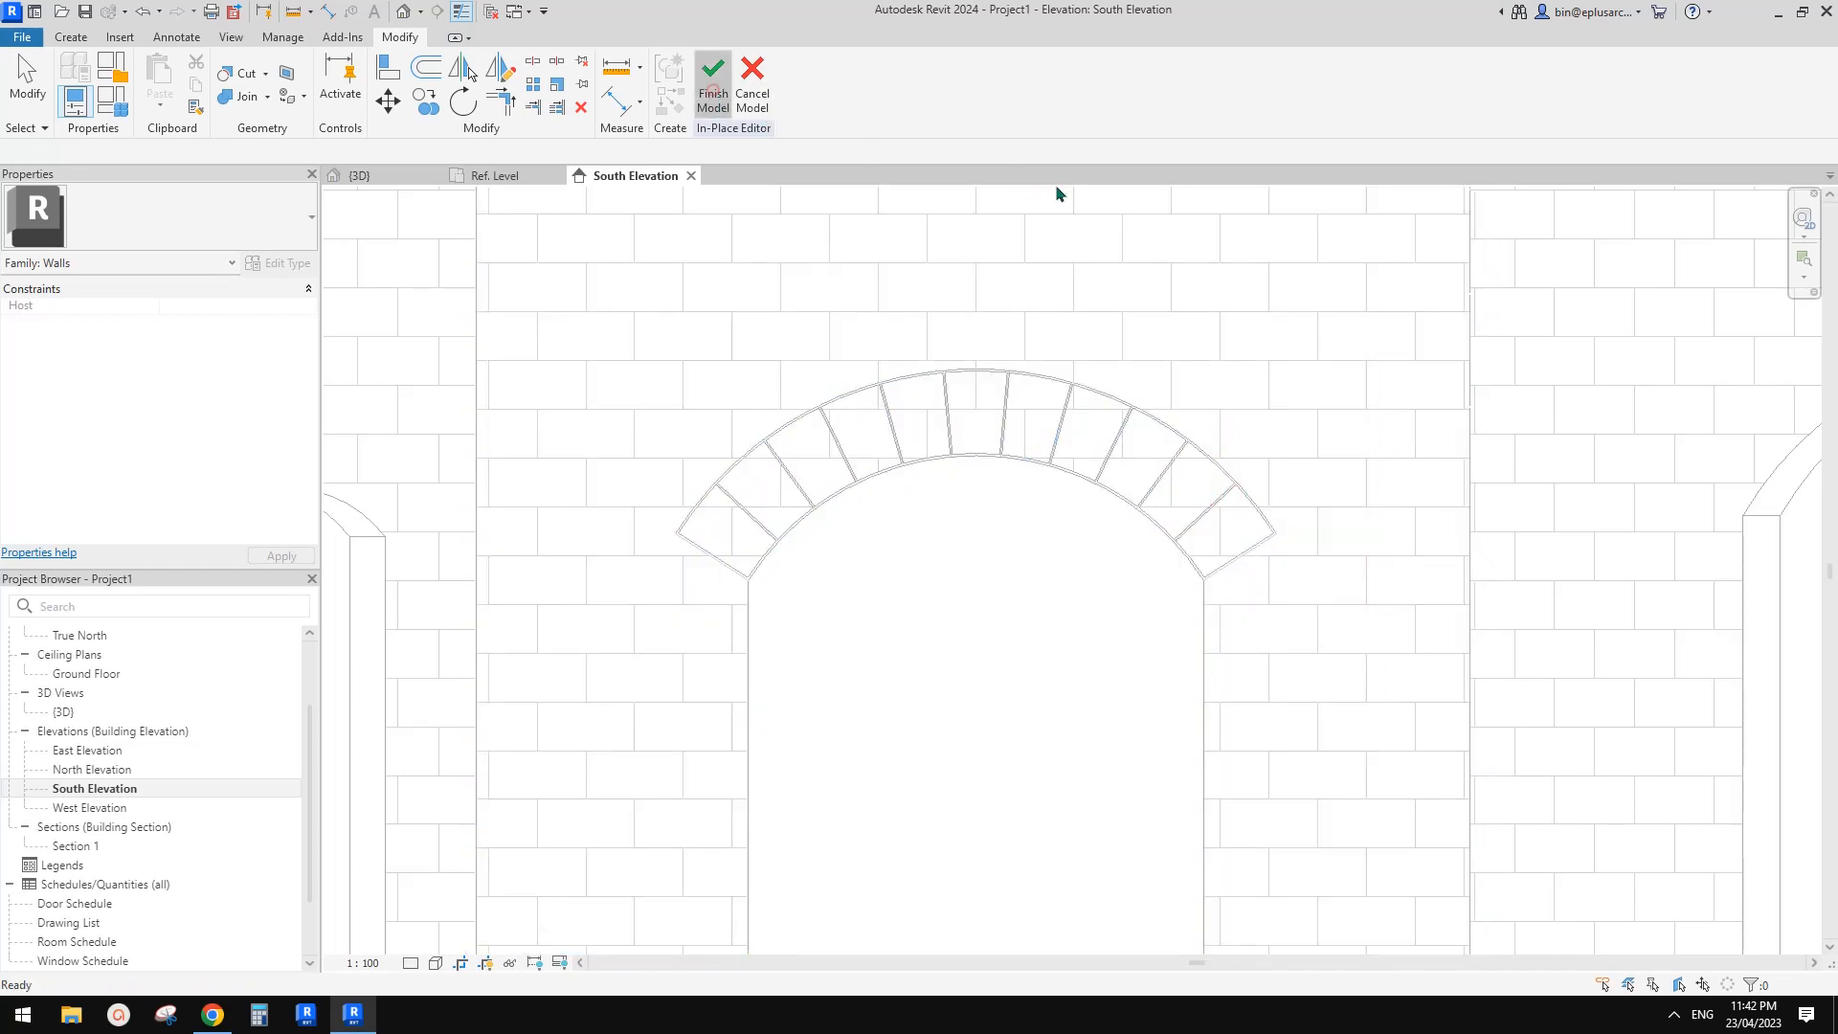
- Open the default 3D view and bring the arch with its radial joints into close view
scroll(929, 345, "down", 1)
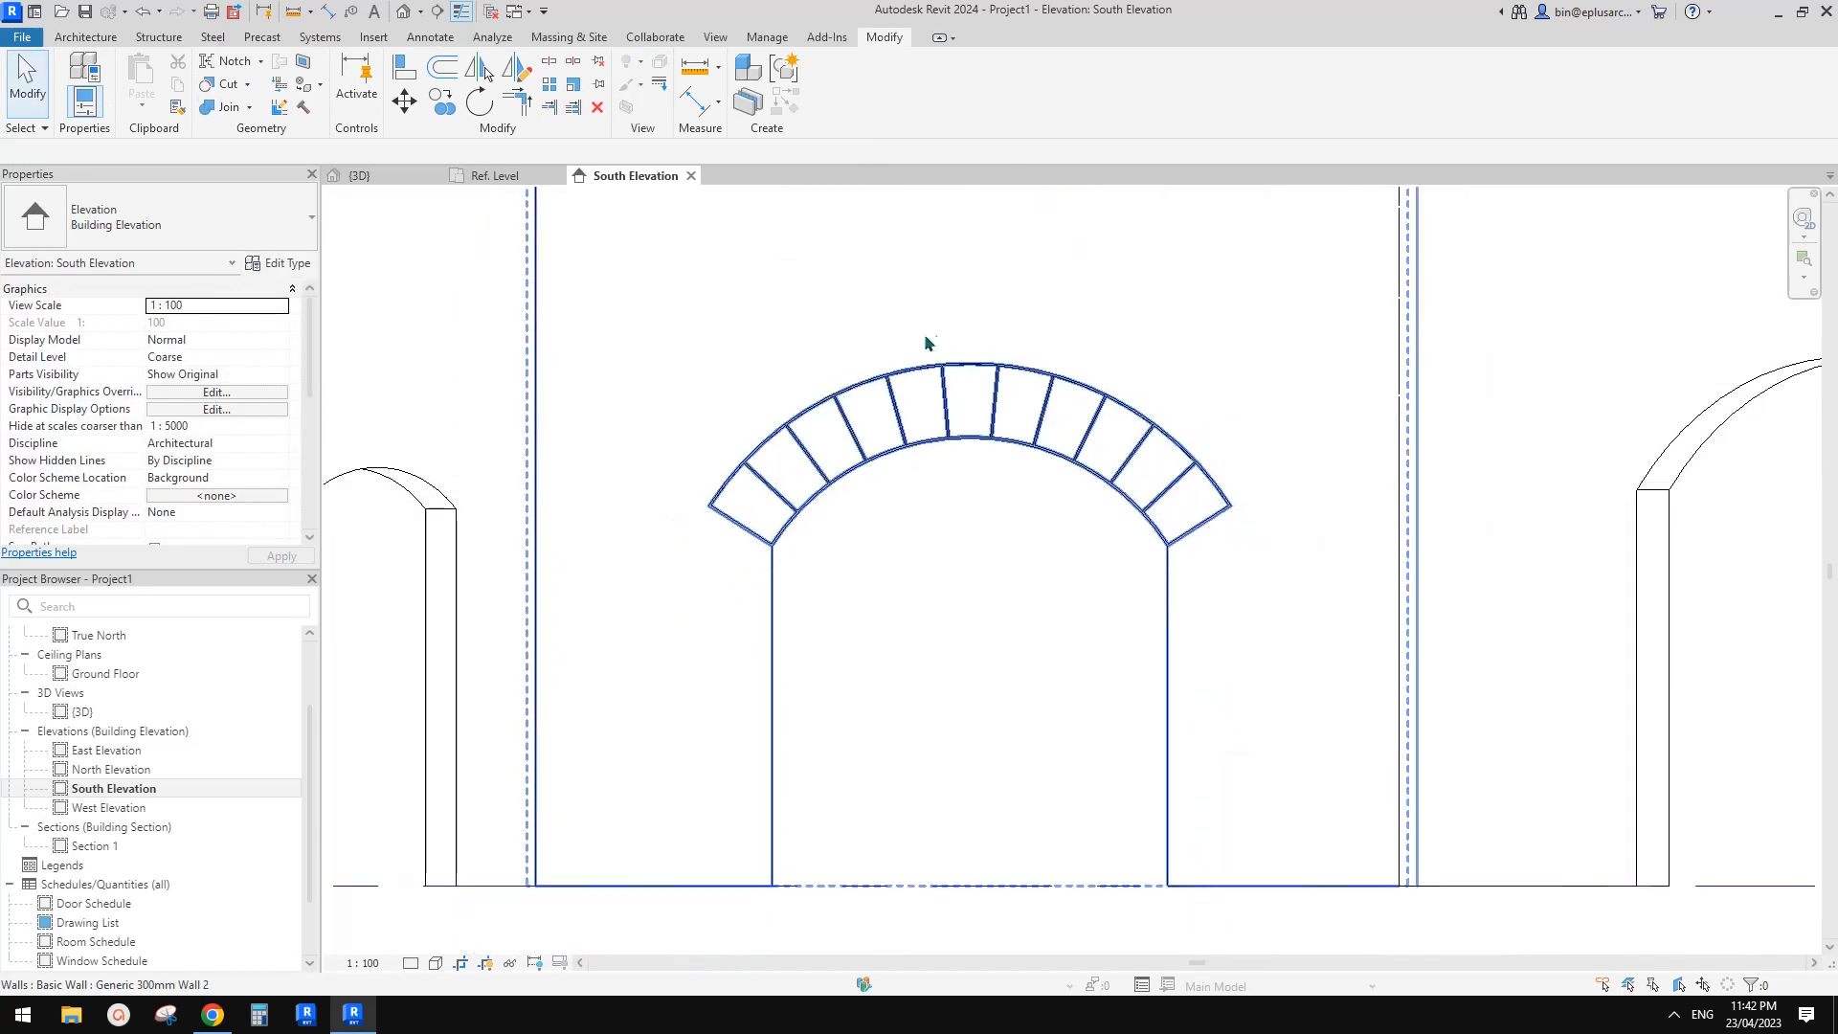
left_click(403, 13)
scroll(856, 316, "down", 2)
middle_click_drag(857, 316, 1036, 496, "shift")
scroll(847, 411, "up", 4)
middle_click_drag(787, 418, 859, 488)
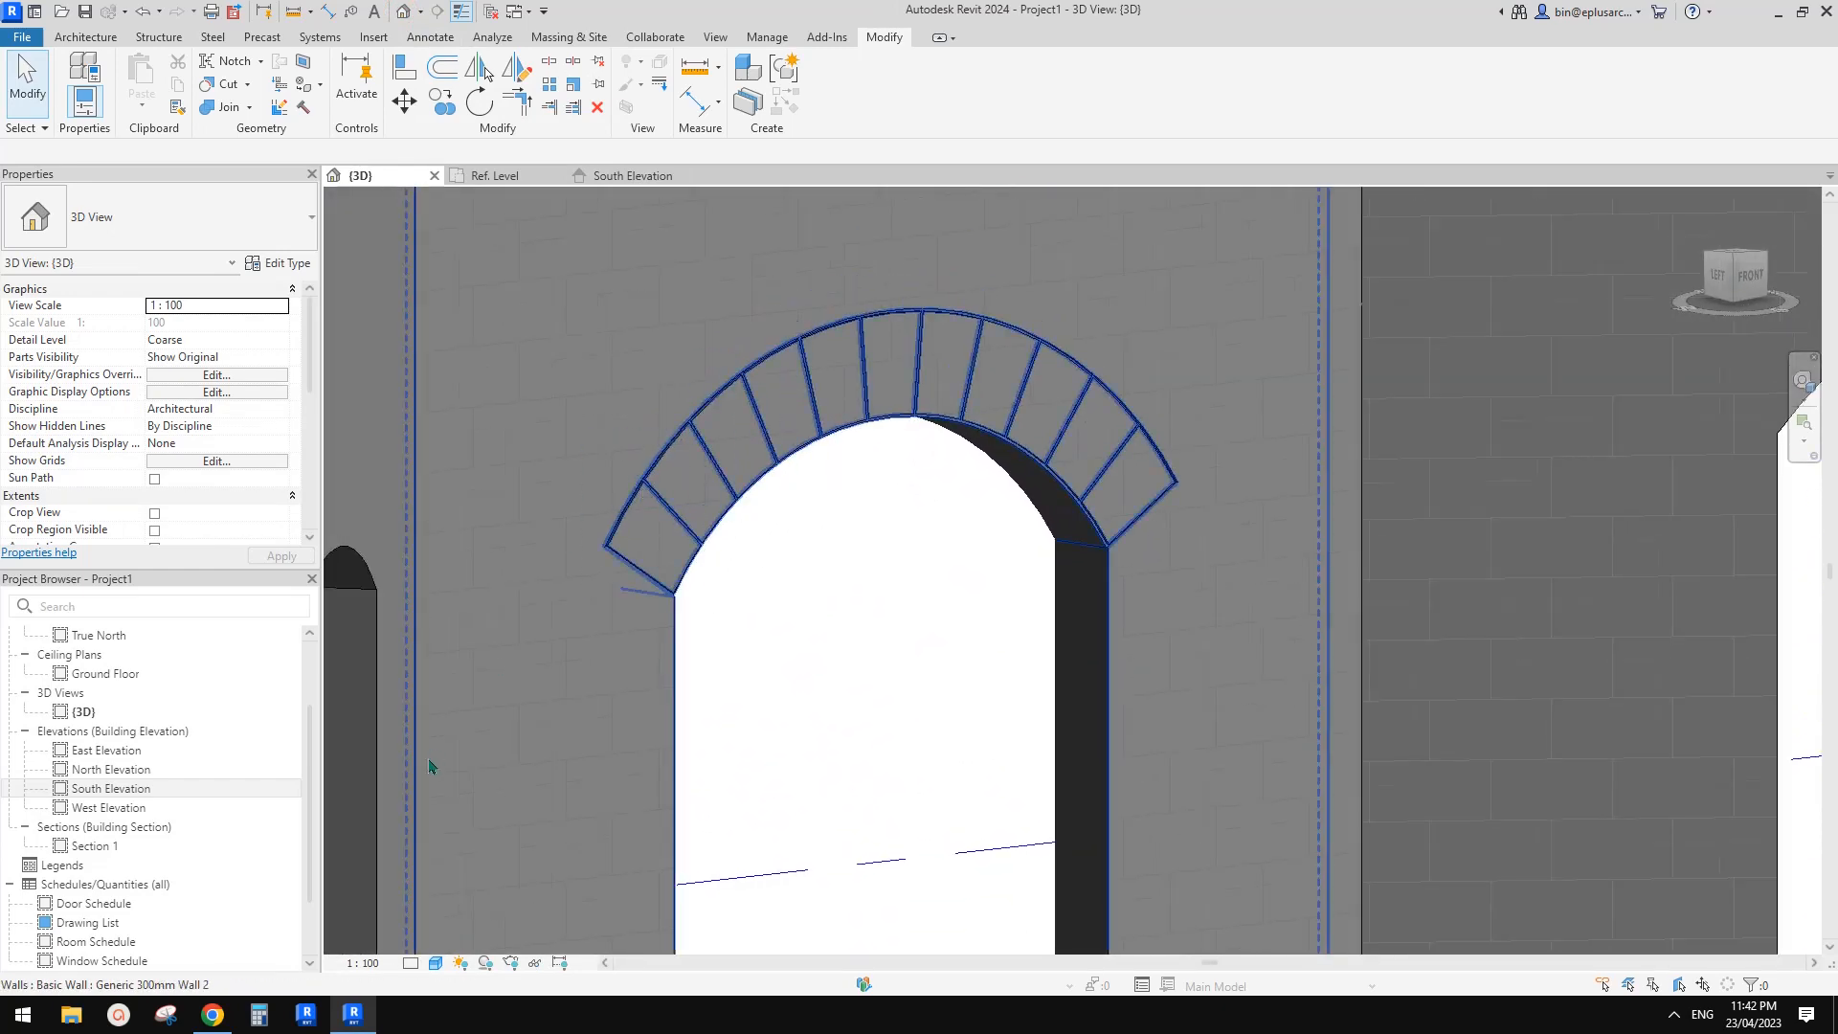
- Render the 3D view of the arch to check the joints, and close the rendering
left_click(436, 964)
left_click(605, 626)
middle_click_drag(680, 514, 678, 514)
scroll(678, 514, "up", 2)
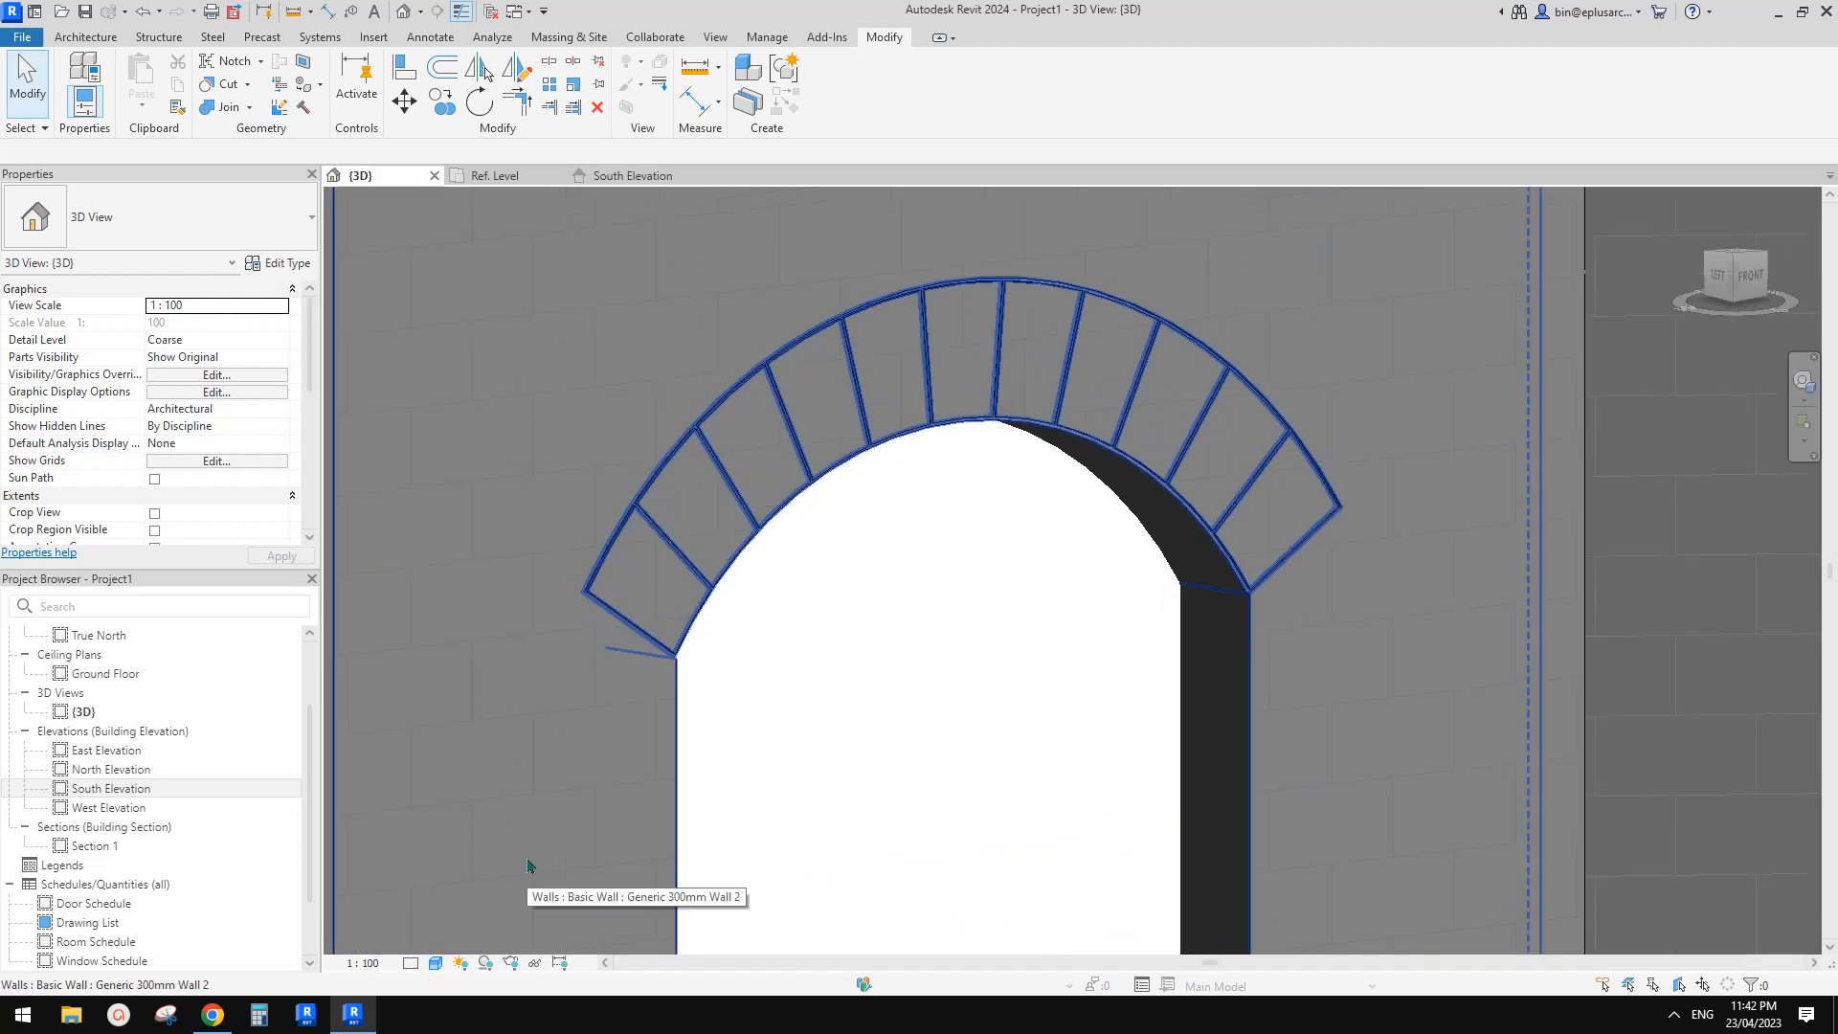
left_click(512, 964)
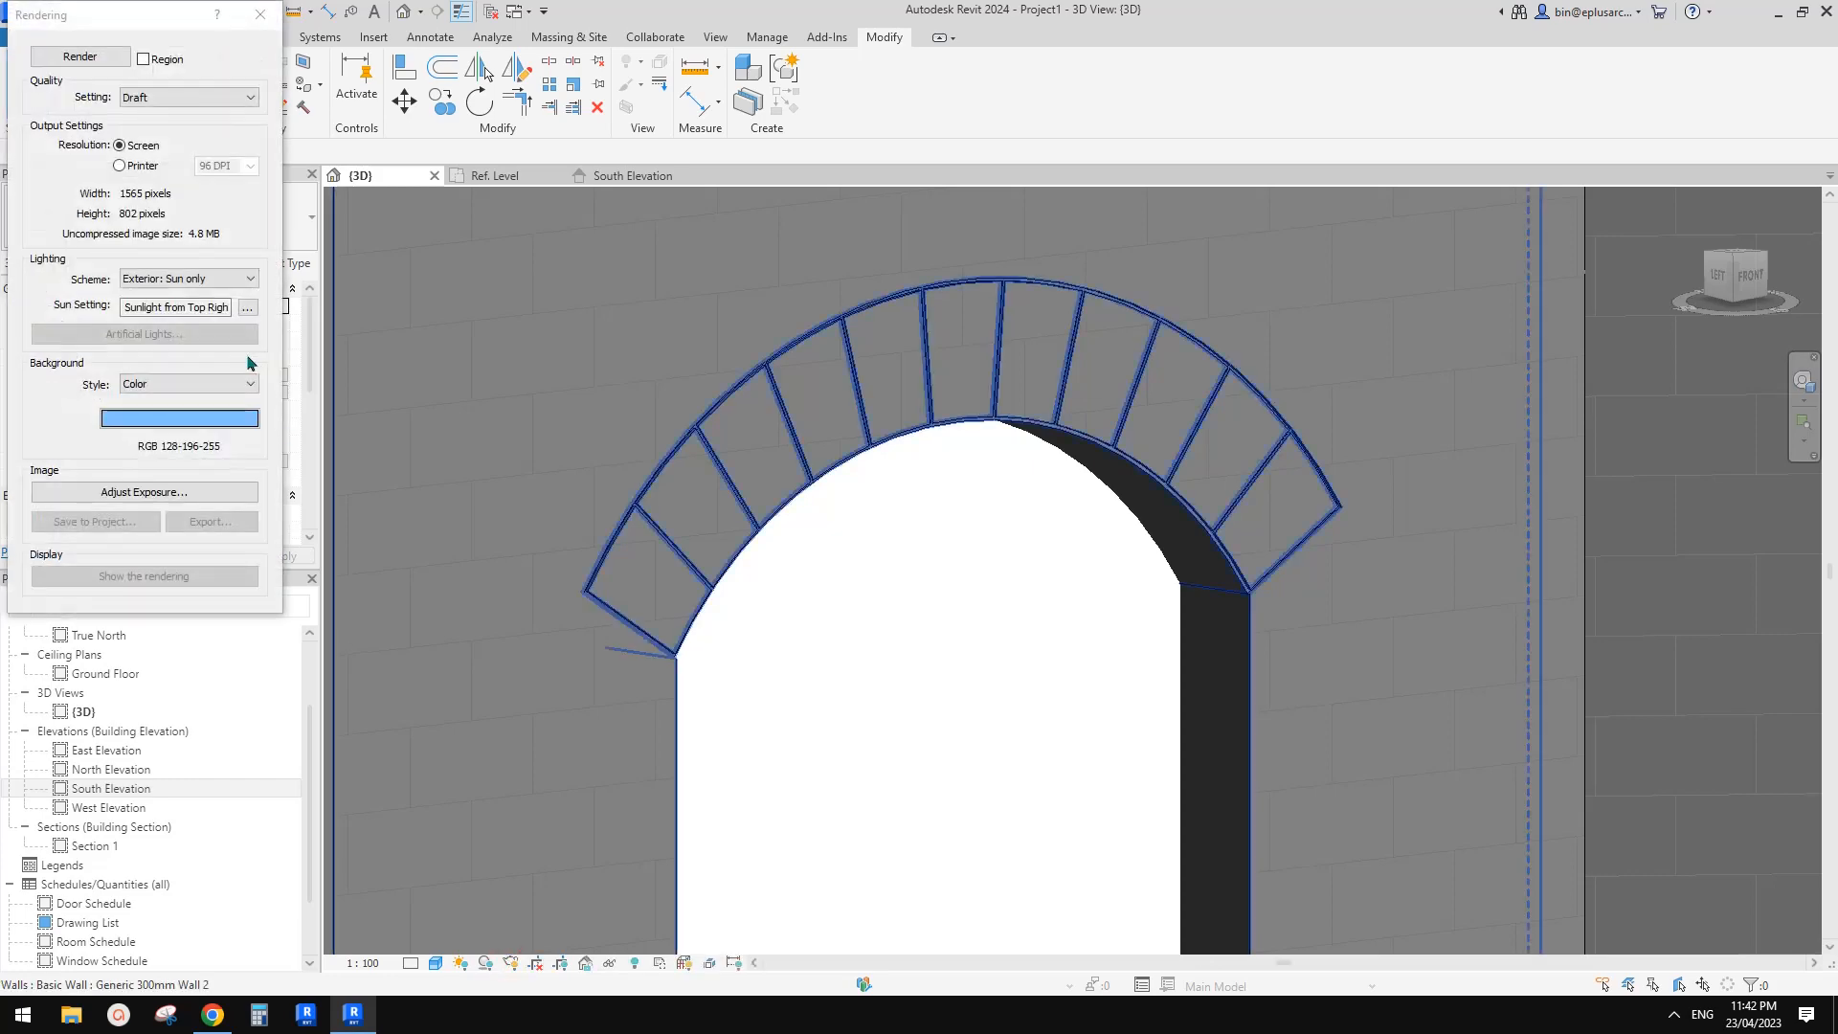
left_click_drag(158, 15, 333, 141)
left_click(258, 176)
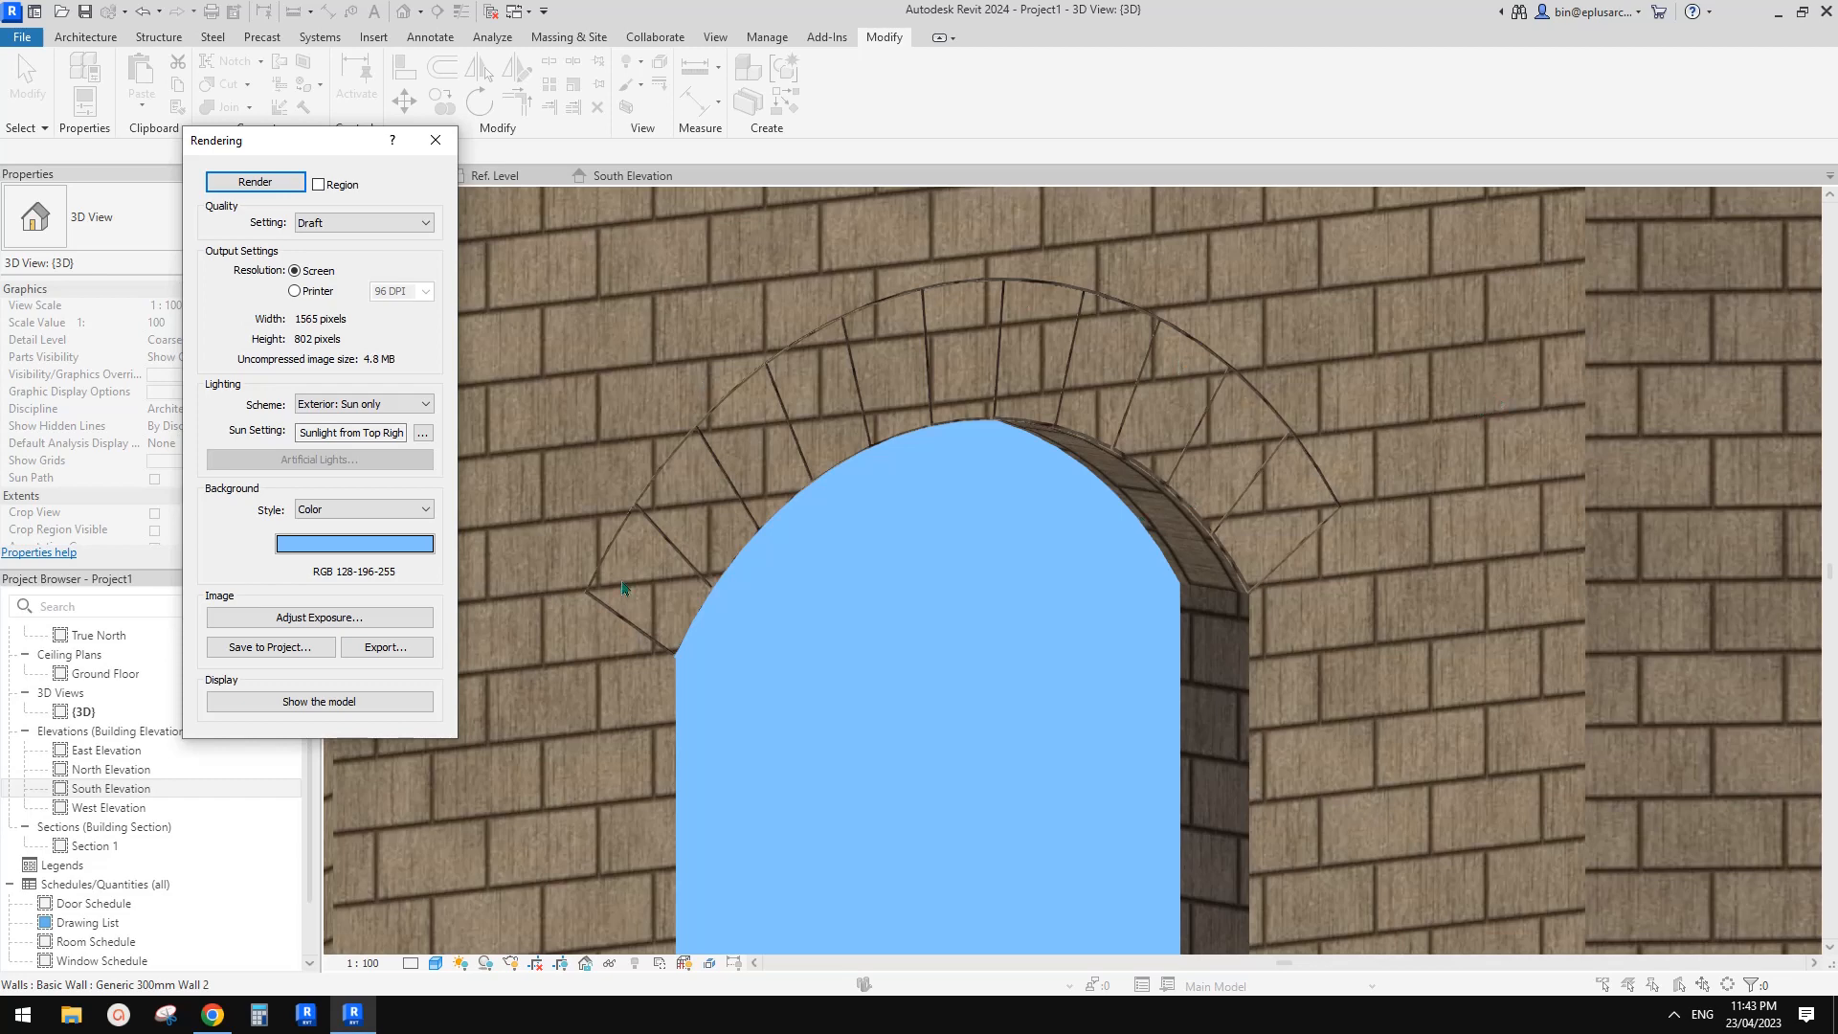
left_click(435, 140)
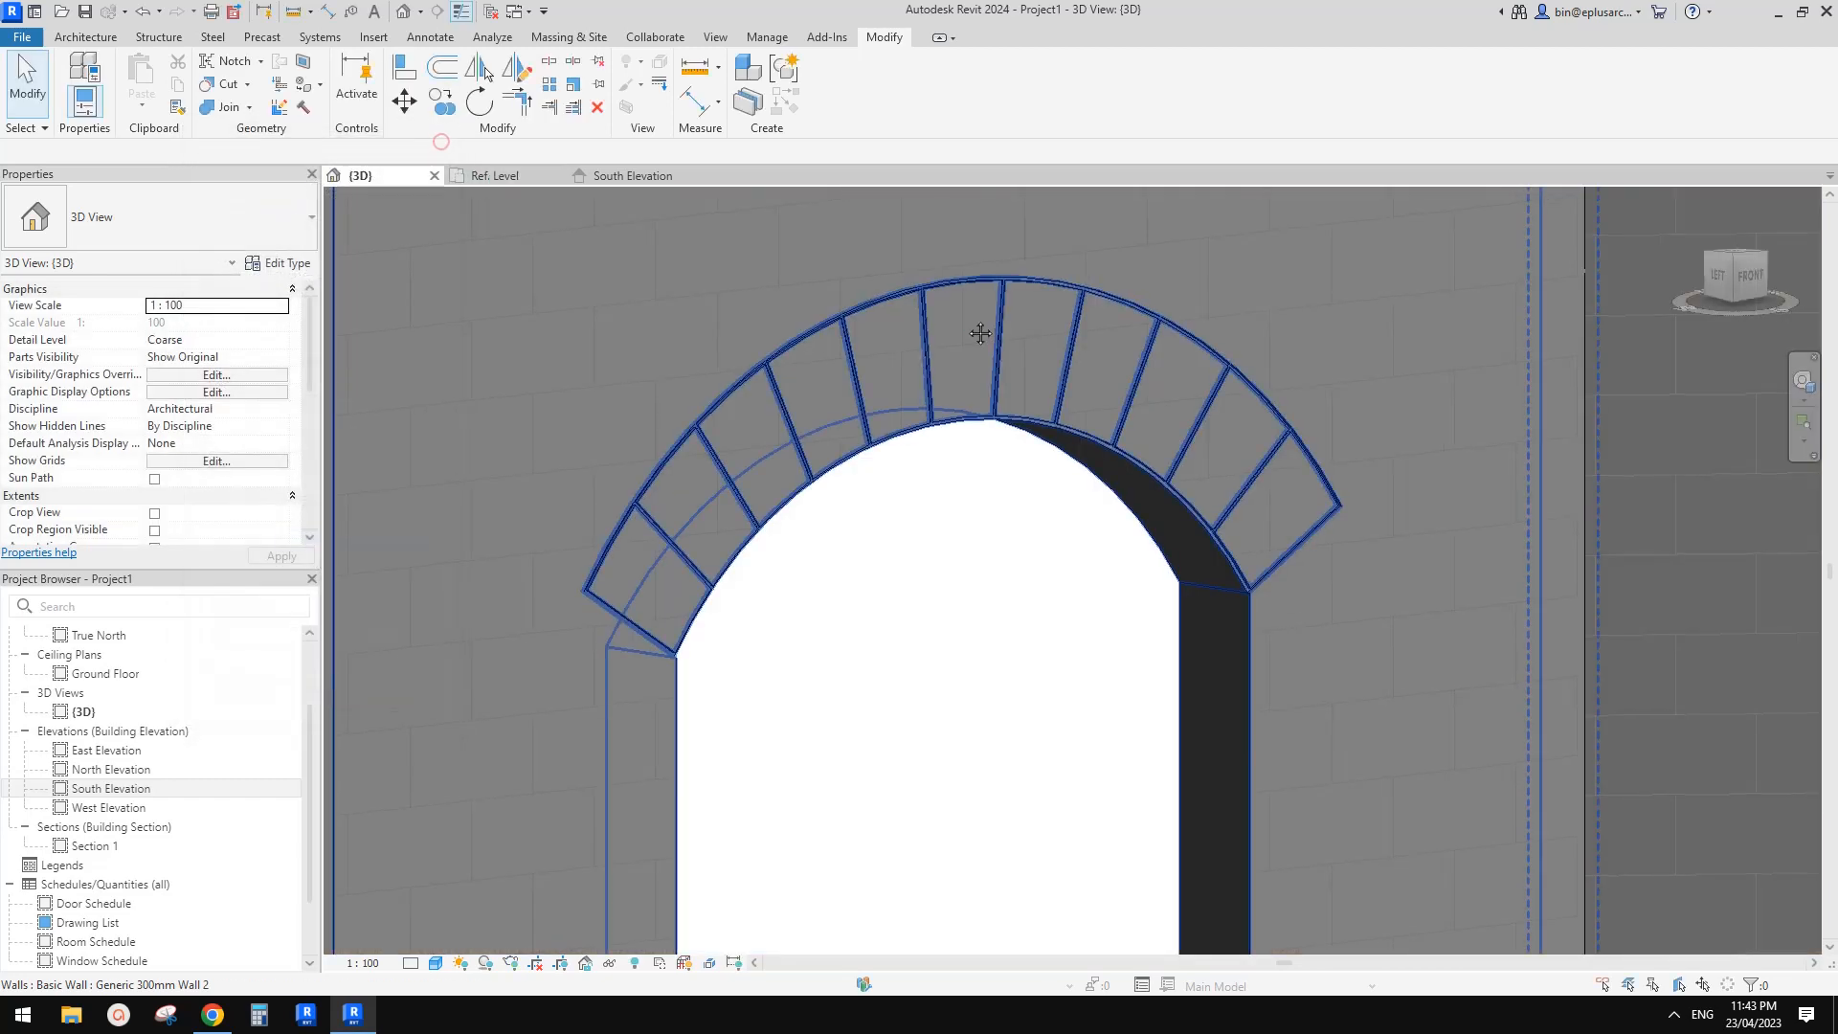
- Switch to Chrome to compare the arch with the reference photo in the Google Docs document, and return to Revit
scroll(764, 349, "down", 2)
middle_click_drag(764, 349, 841, 500, "shift")
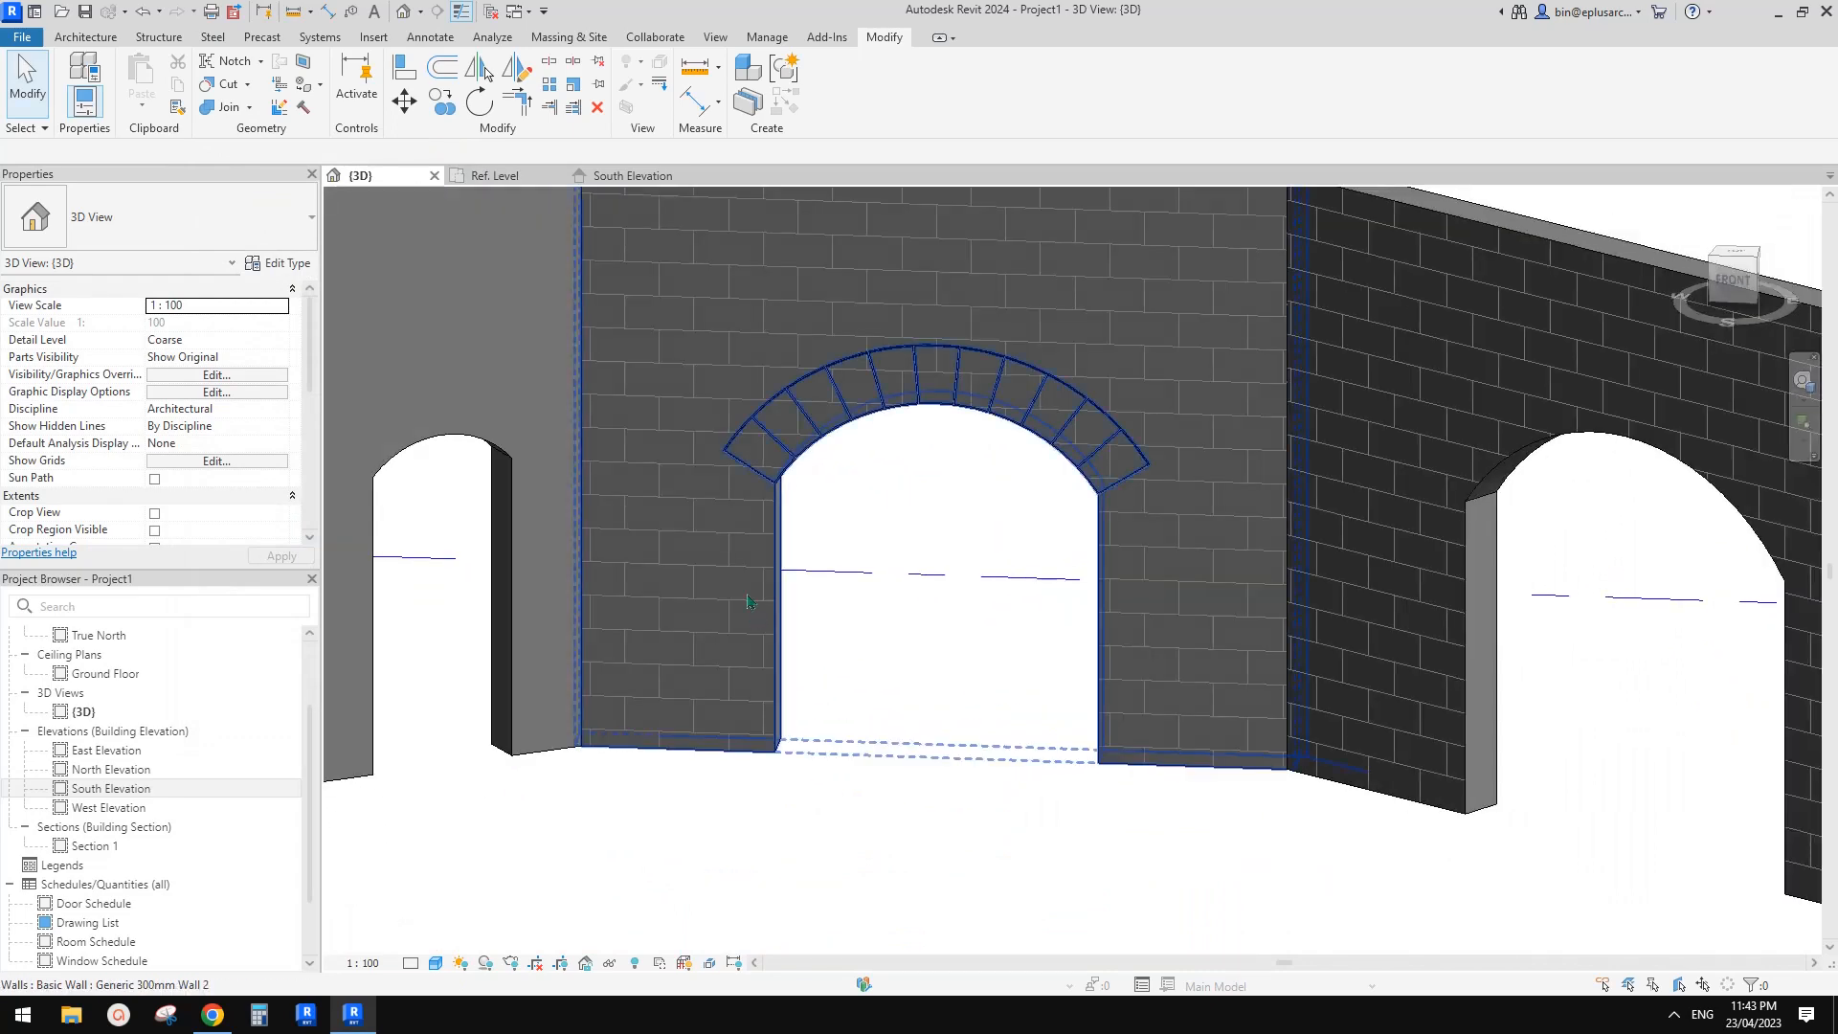
left_click(212, 1014)
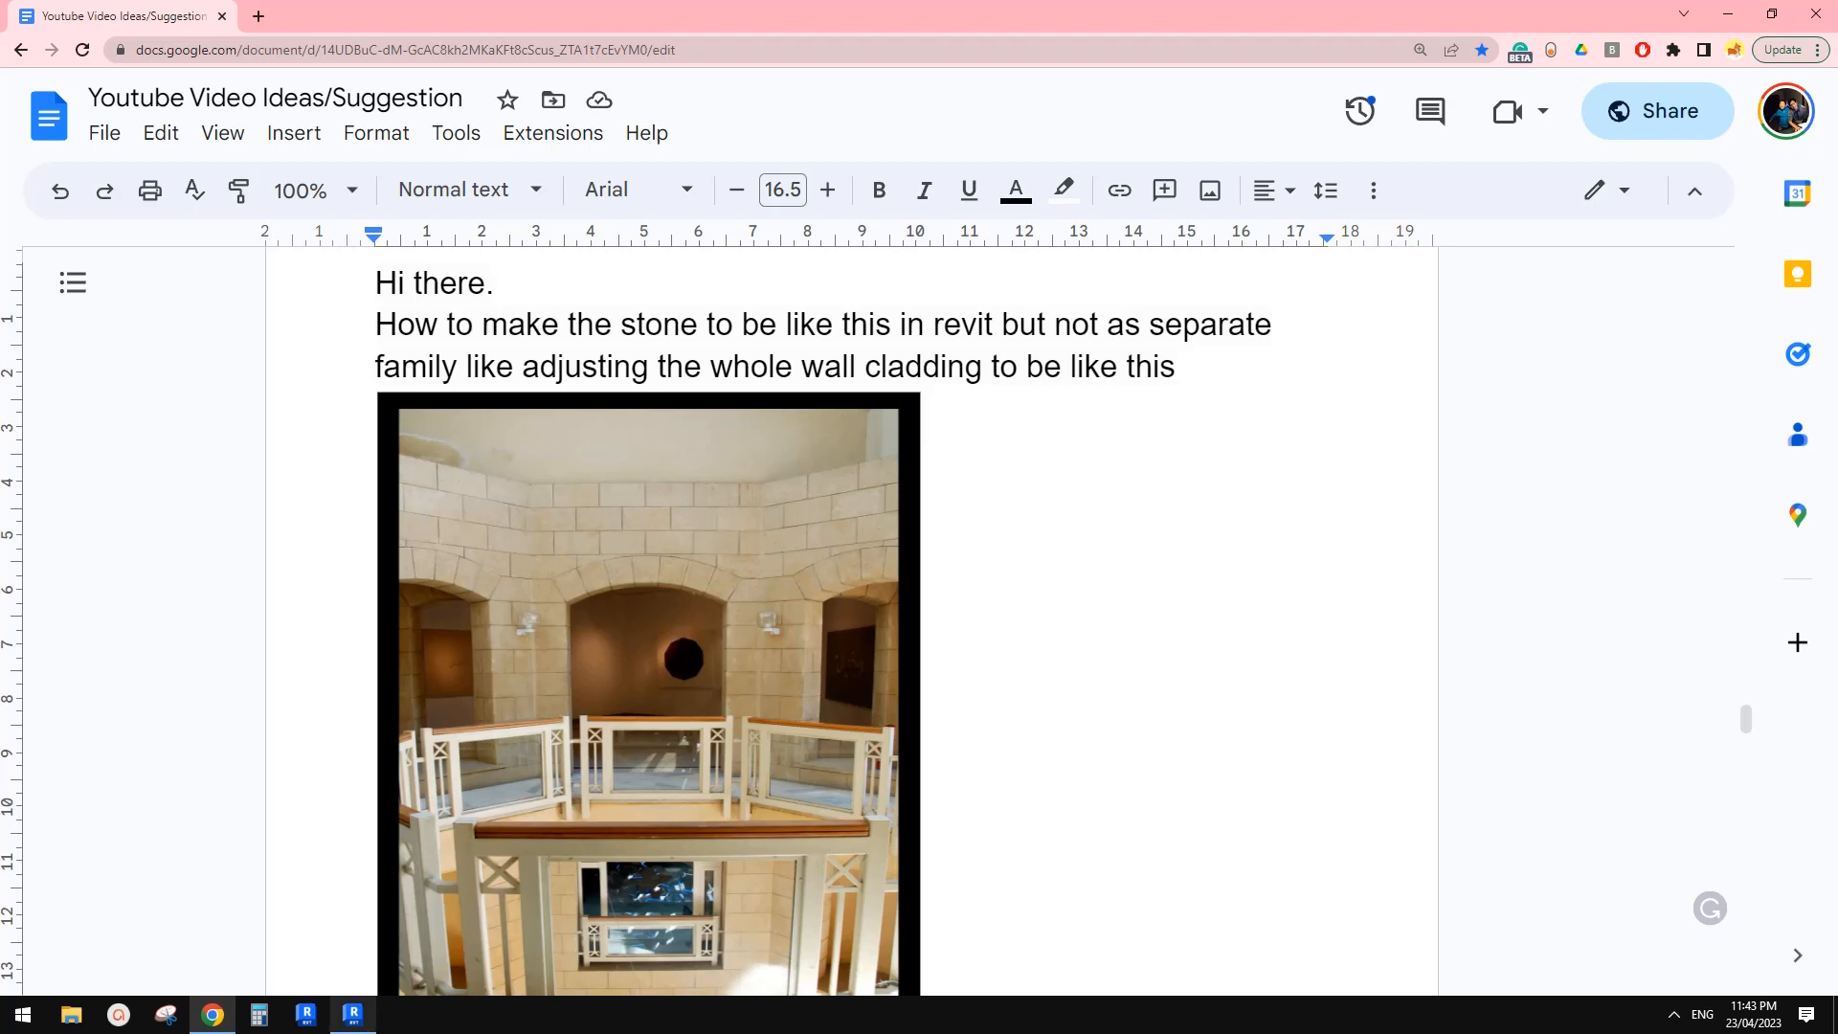
left_click(353, 1015)
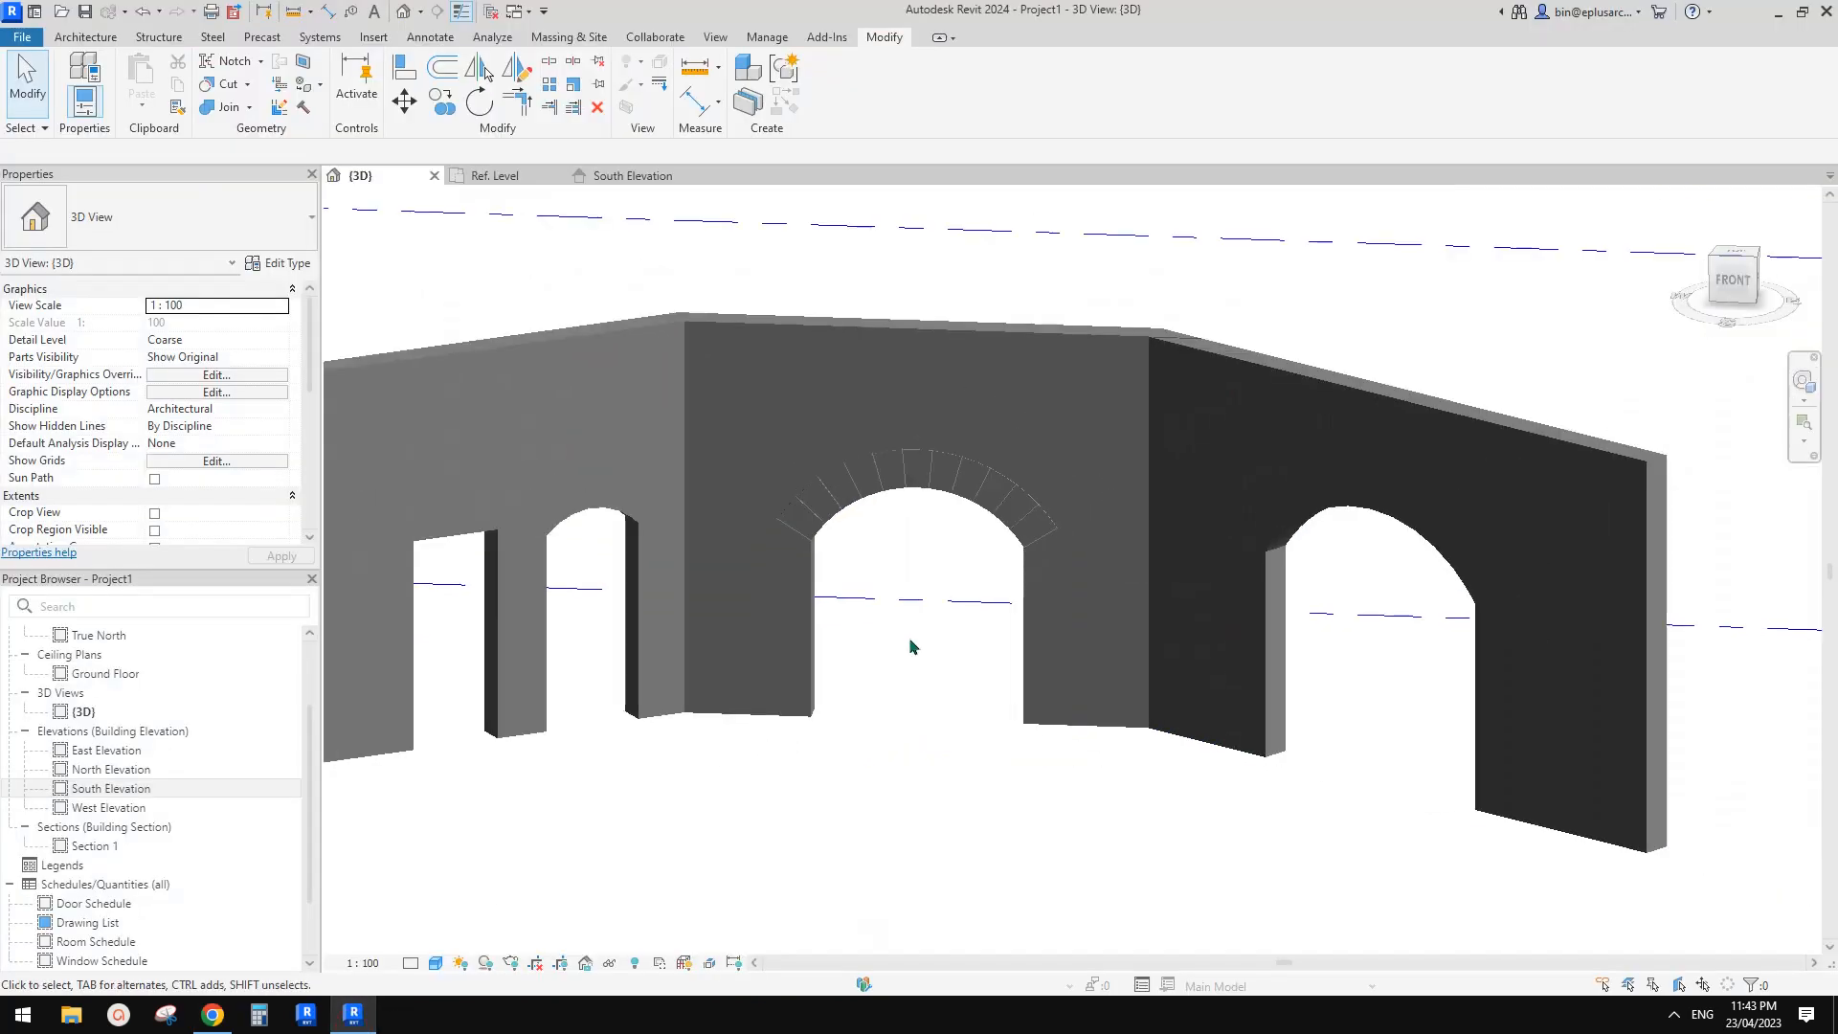
- Examine the arch joints and the adjoining walls from several angles in the 3D view
middle_click_drag(910, 640, 1026, 701, "shift")
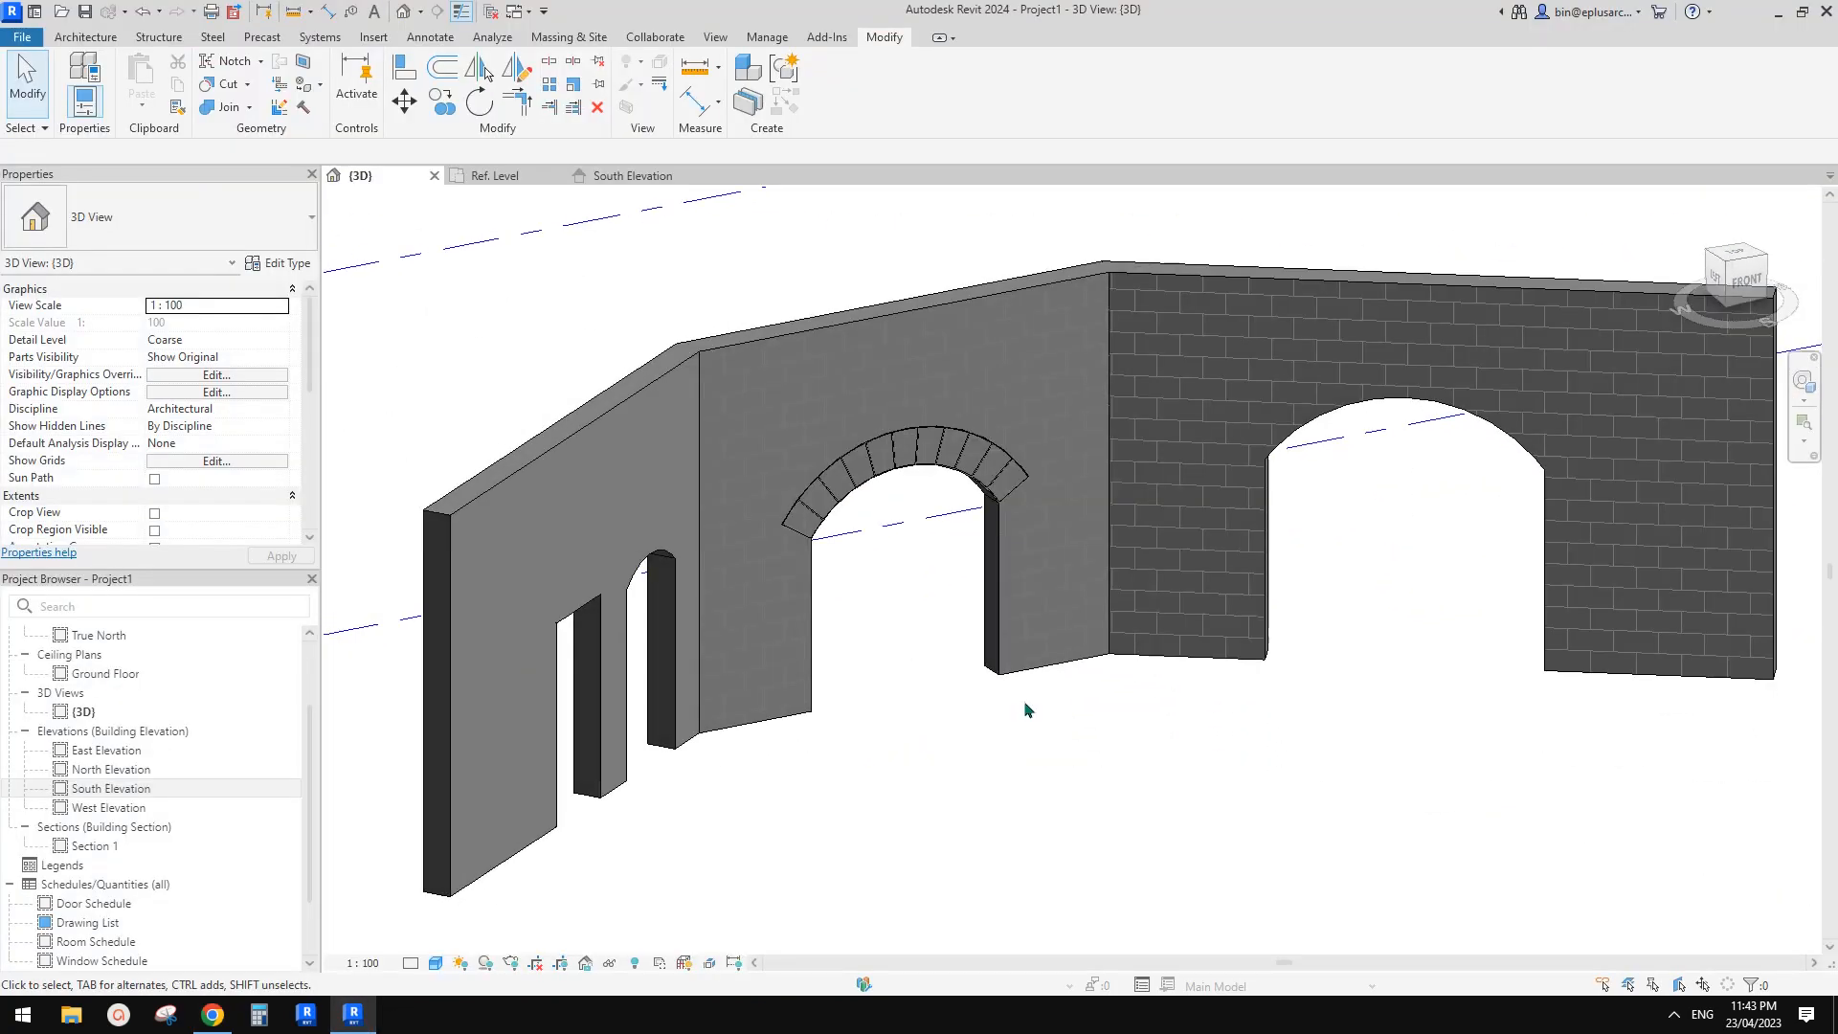
left_click(906, 678)
left_click(885, 650)
left_click(1010, 706)
scroll(1024, 678, "up", 2)
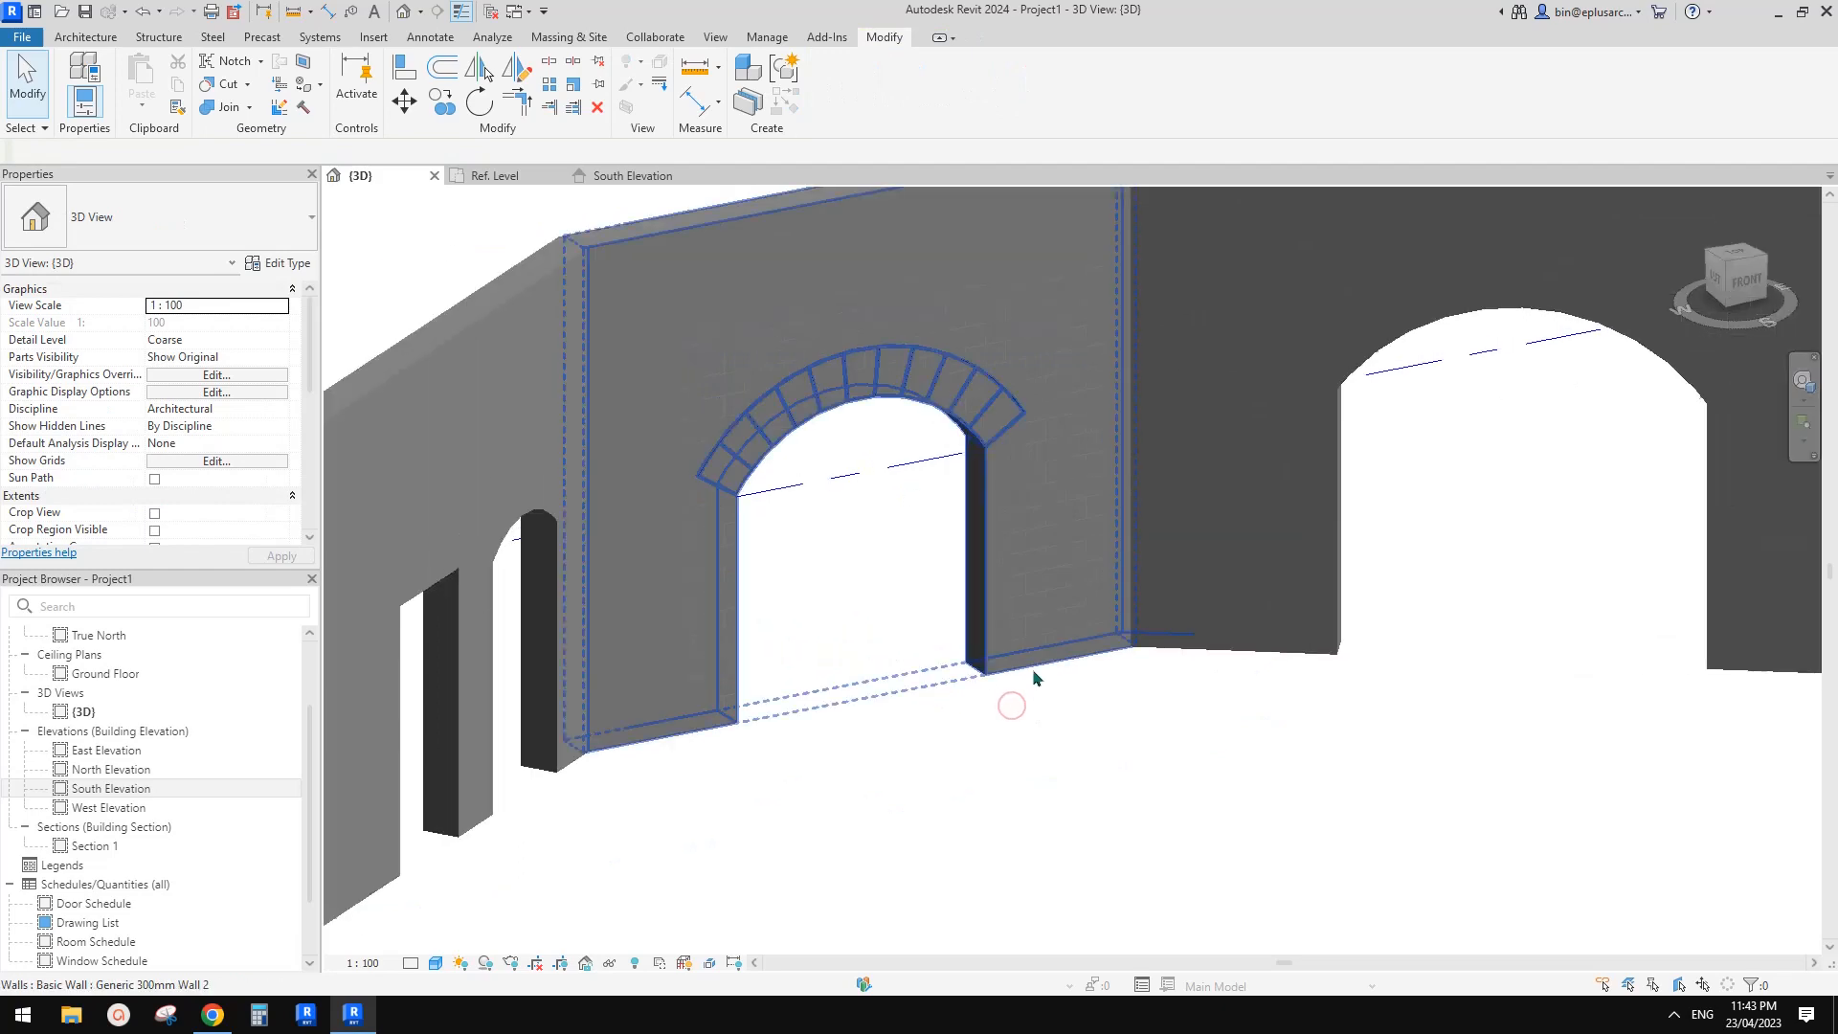
middle_click_drag(1014, 672, 1034, 746)
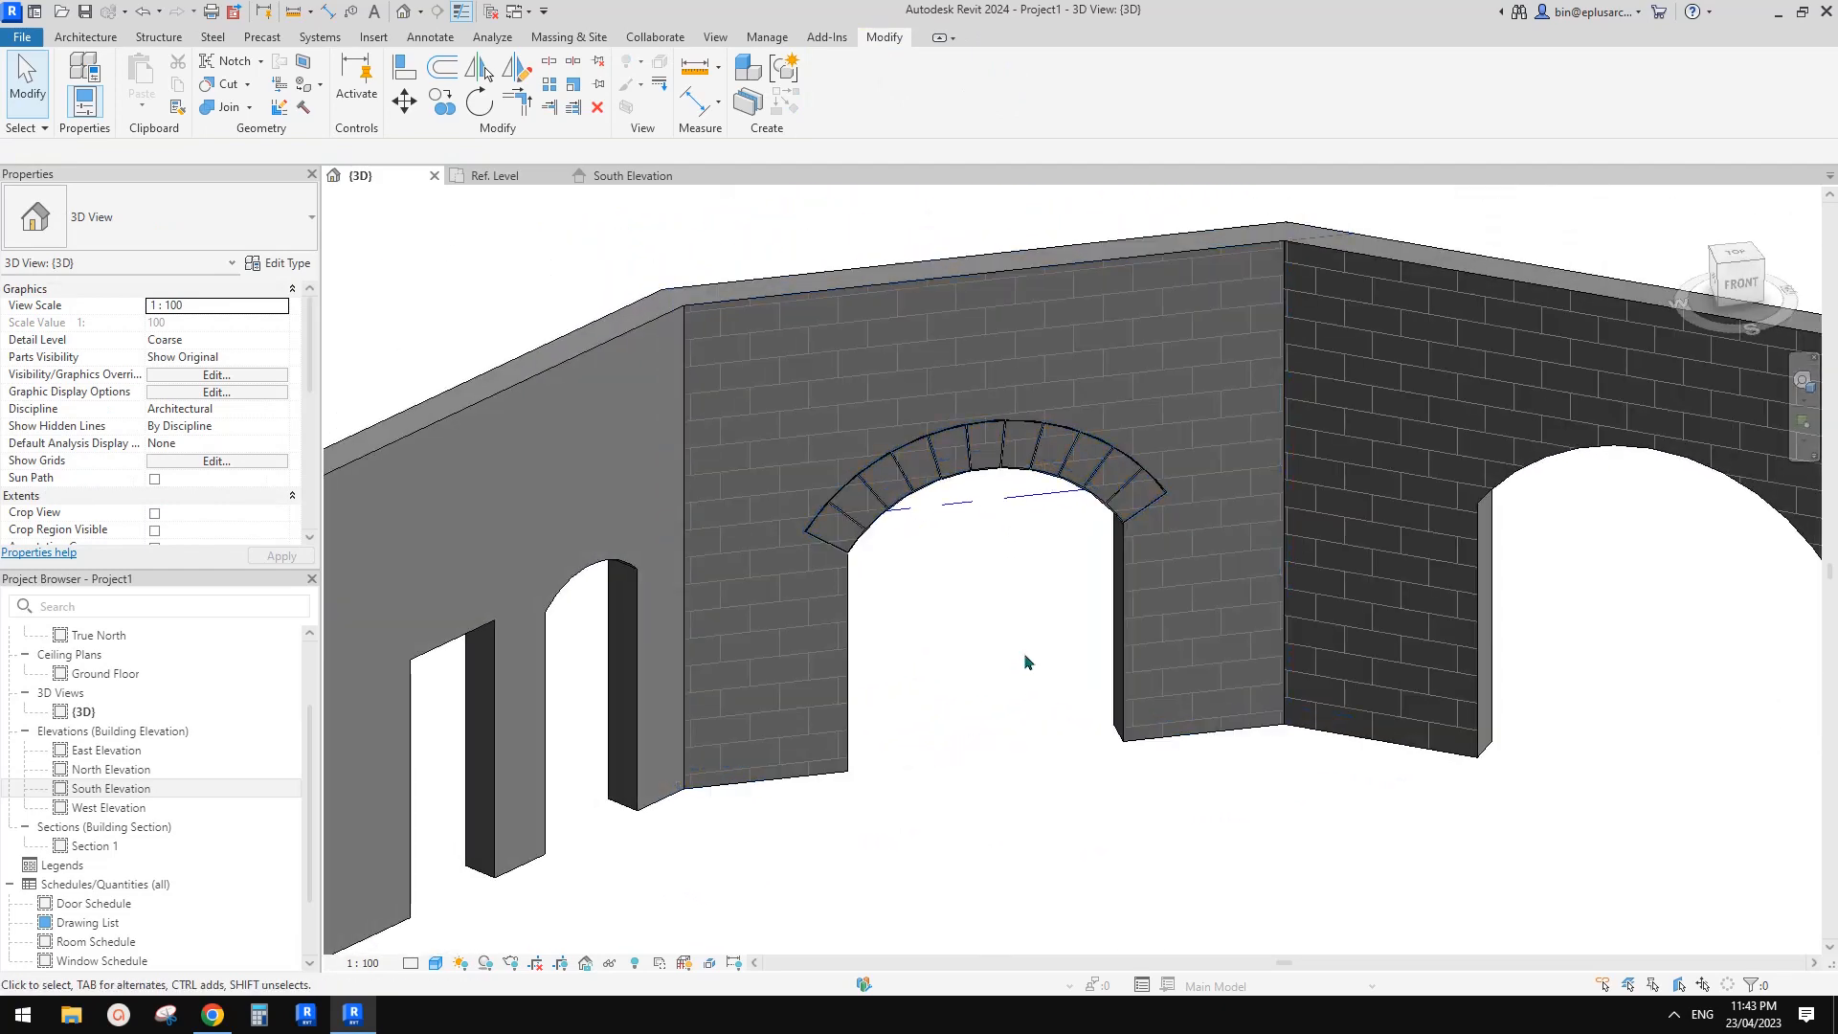
mouse_move(1038, 647)
middle_mouse_down("shift")
mouse_move(973, 644)
mouse_move(1017, 607)
mouse_move(900, 613)
mouse_move(850, 551)
mouse_move(854, 608)
mouse_move(693, 583)
middle_mouse_up("shift")
middle_click_drag(1097, 613, 561, 578, "shift")
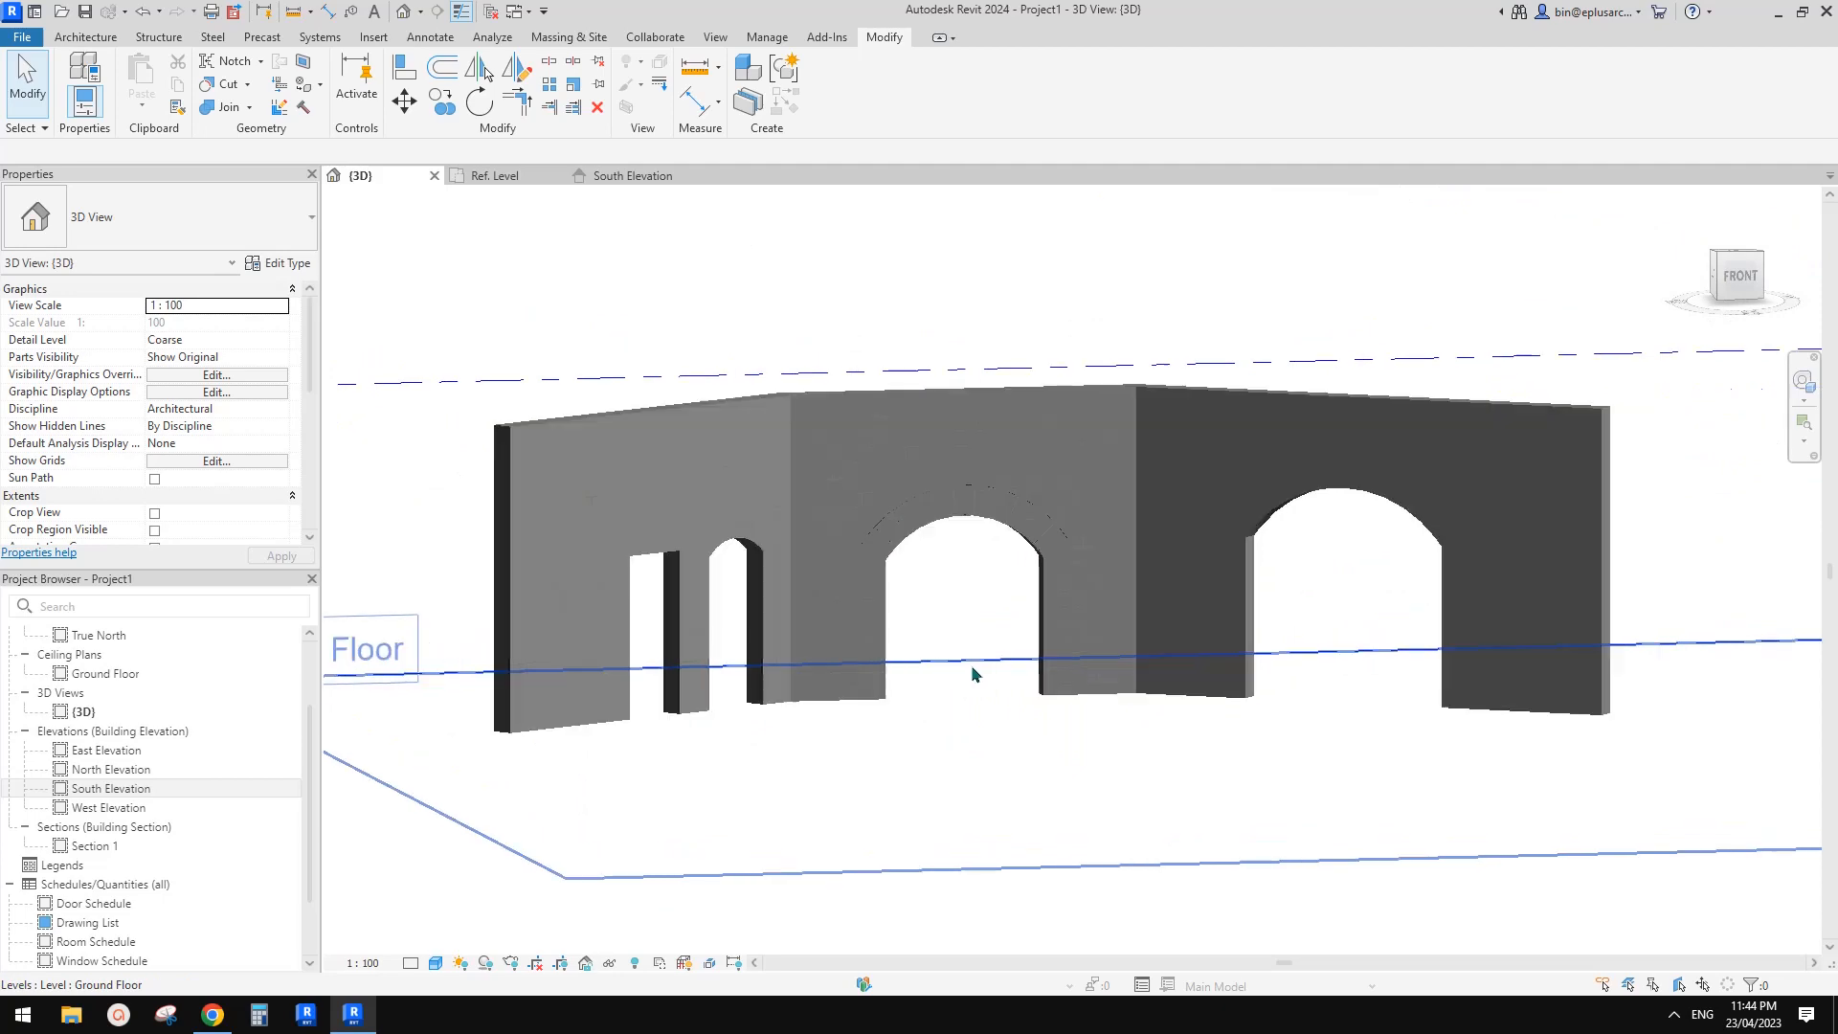